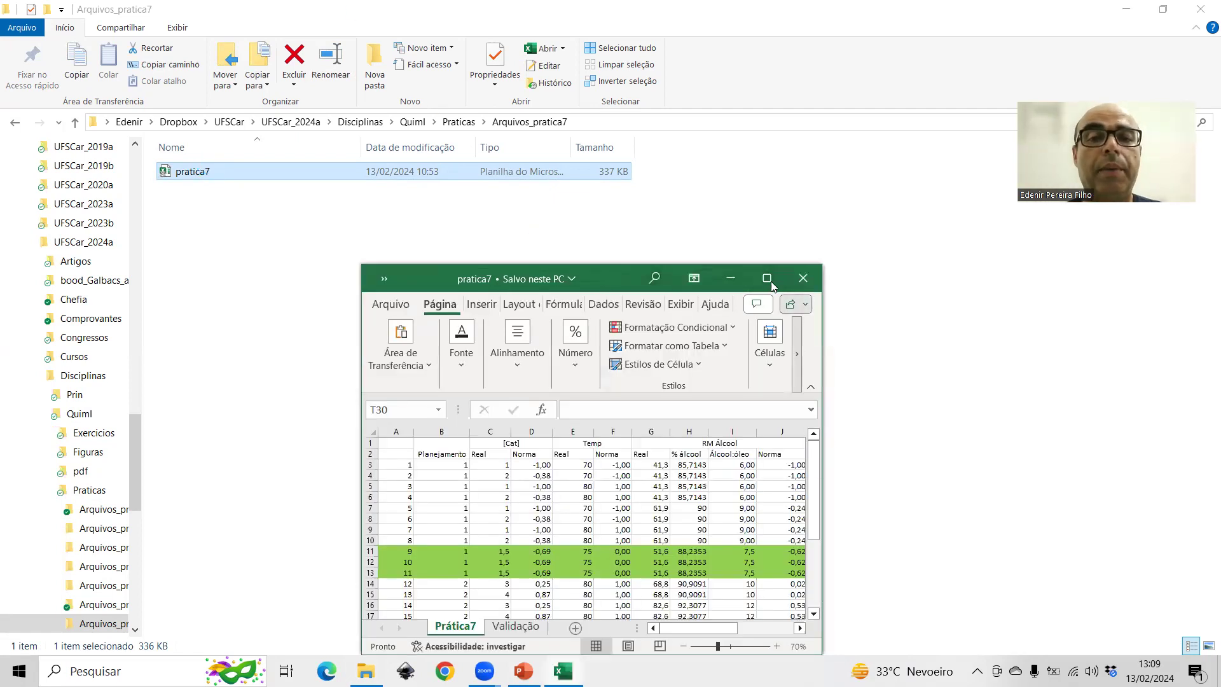
# - Maximize the pratica7 workbook window and set the sheet zoom to 100%
pyautogui.click(767, 278)
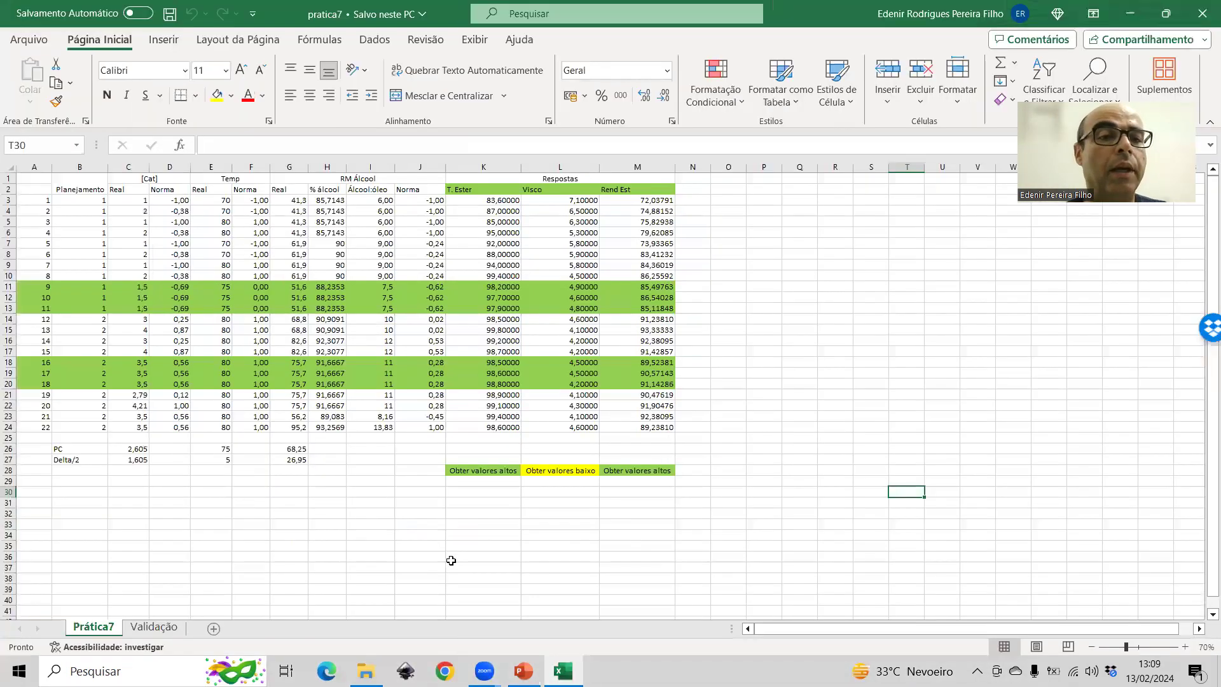
pyautogui.moveTo(38, 178); pyautogui.dragTo(415, 459)
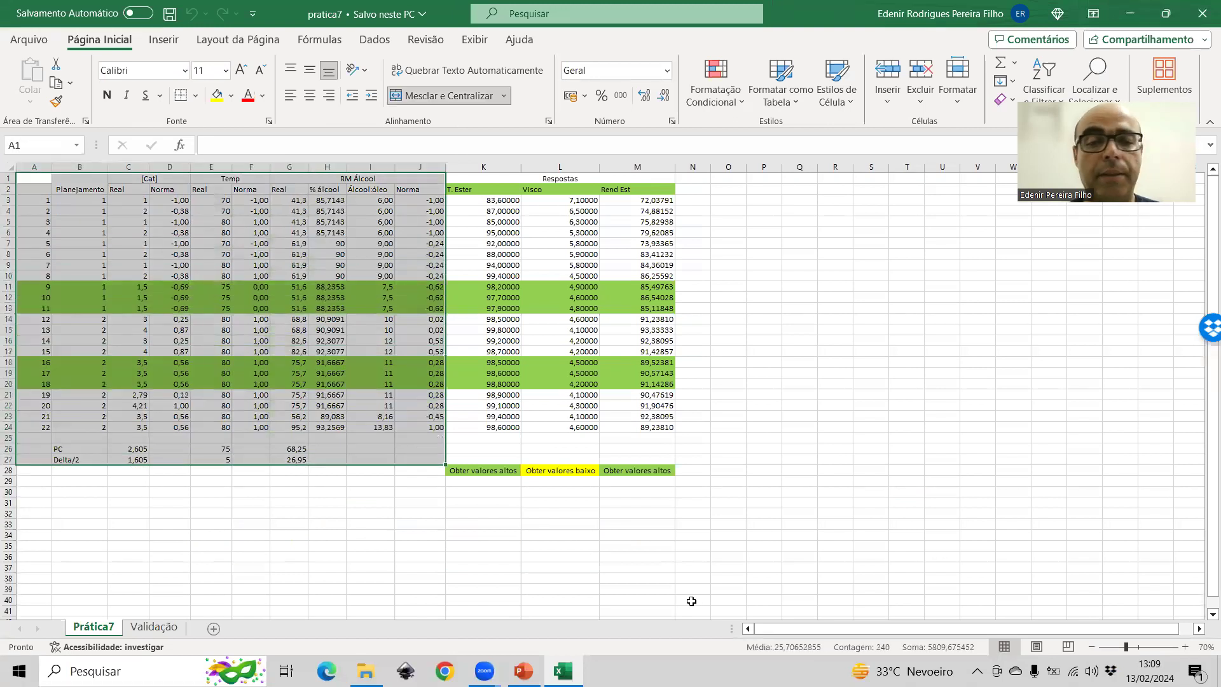
pyautogui.click(1185, 646)
pyautogui.click(1185, 647)
pyautogui.click(1185, 647)
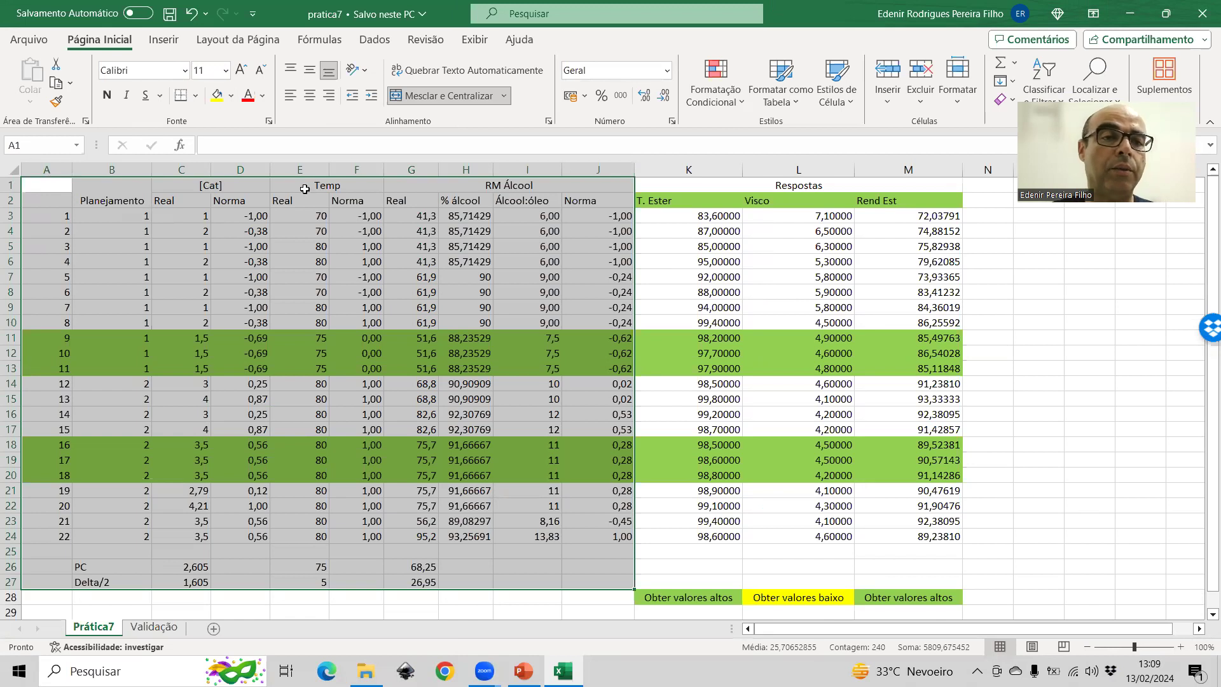
pyautogui.click(305, 189)
pyautogui.click(521, 187)
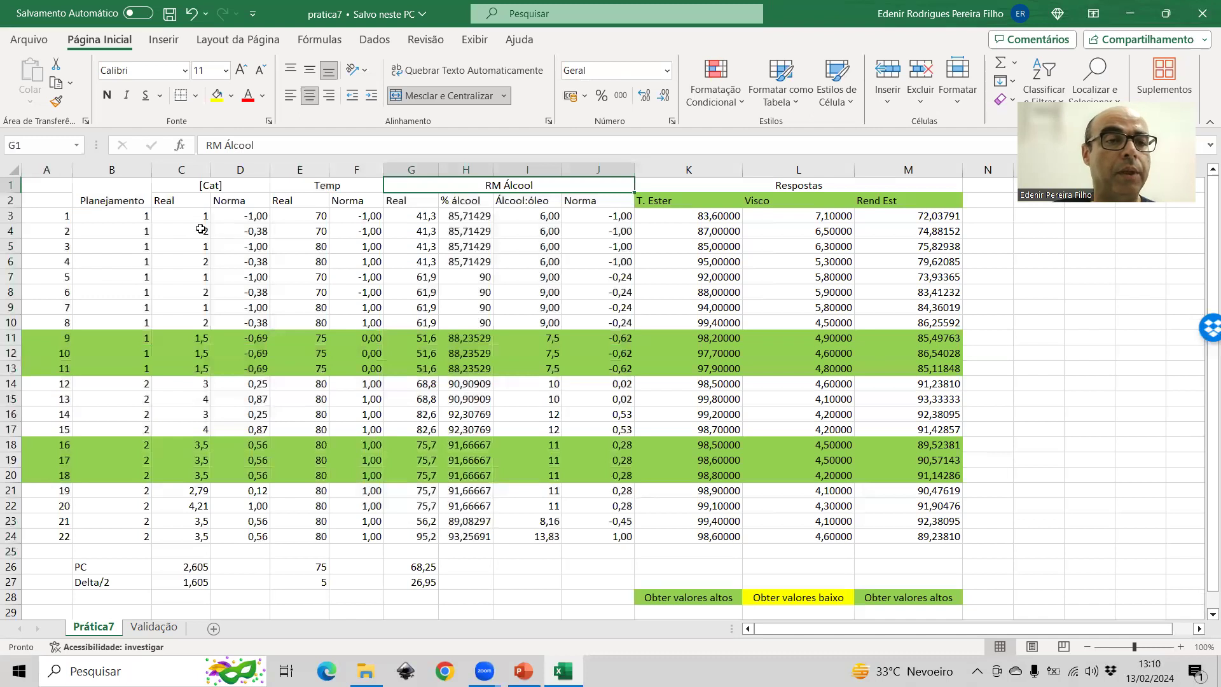
# - Insert a scatter chart of the real [Cat] values against the real Temp values for runs 1 to 11 (C3:C13 and E3:E13)
pyautogui.moveTo(184, 218); pyautogui.dragTo(179, 376)
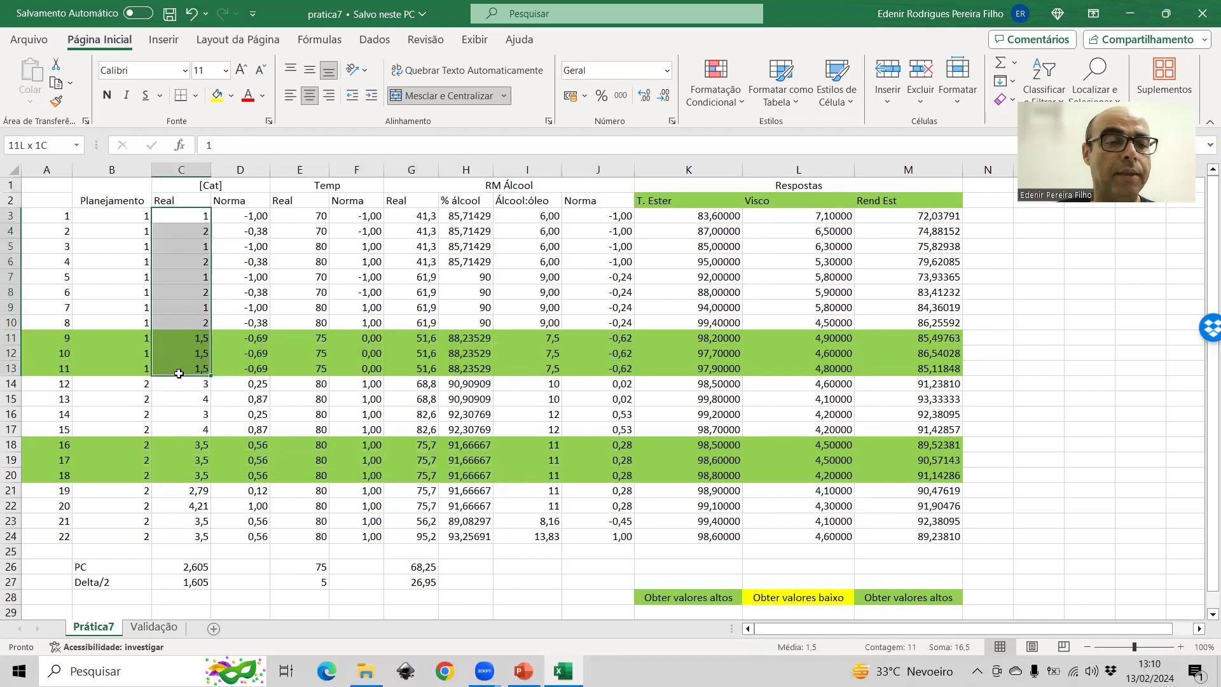
pyautogui.moveTo(300, 216); pyautogui.dragTo(309, 363)
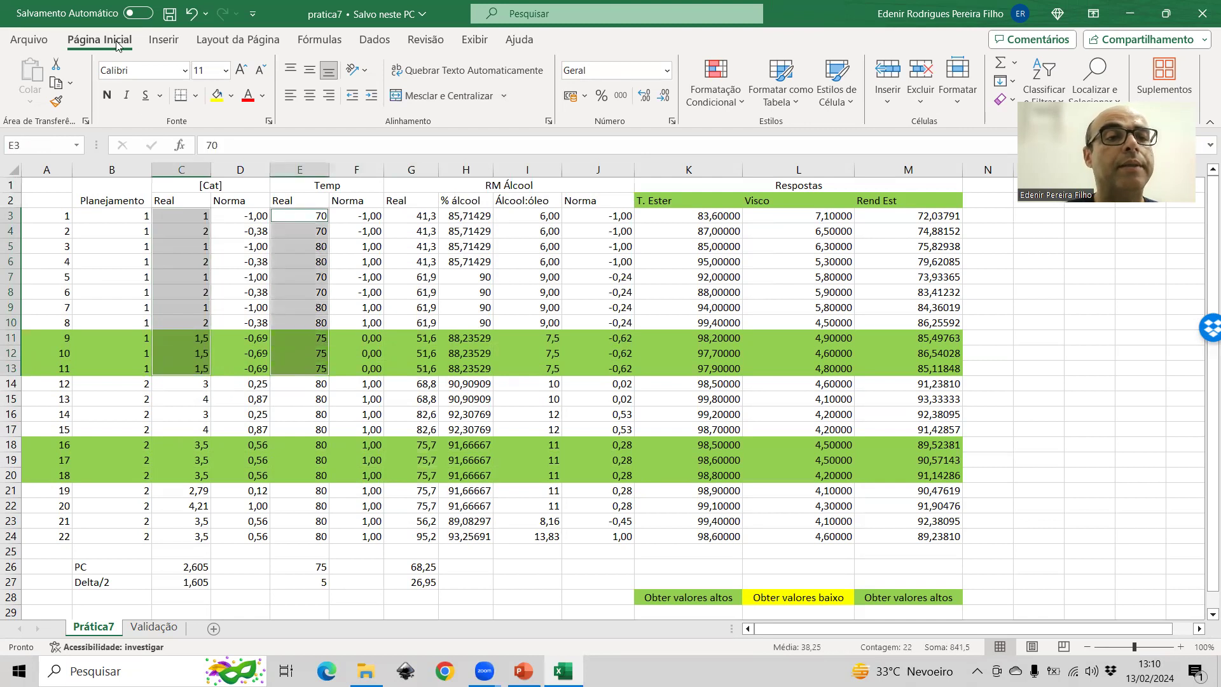
pyautogui.click(163, 42)
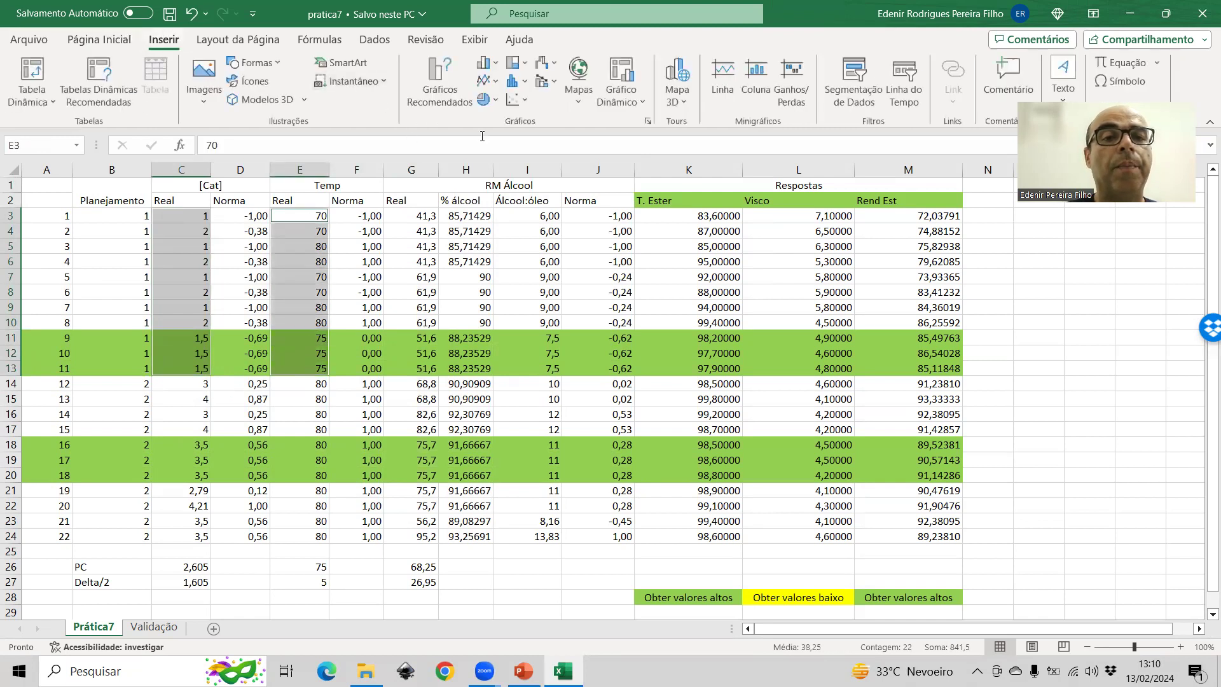
pyautogui.click(512, 103)
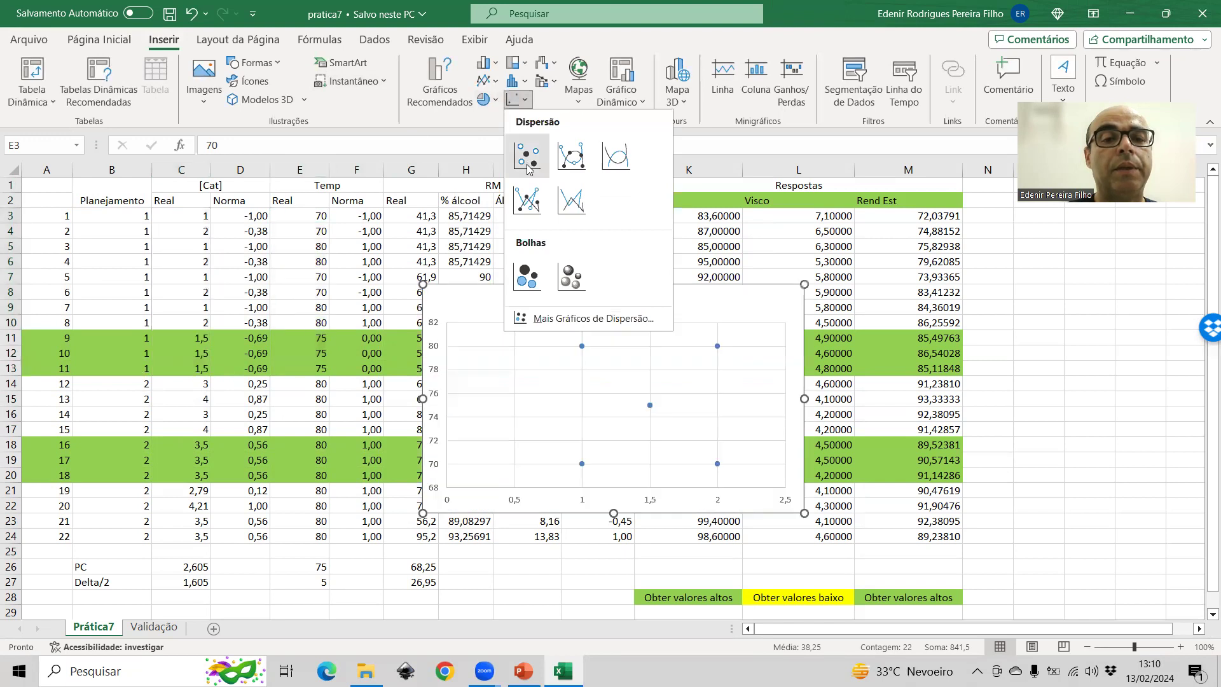
pyautogui.click(526, 159)
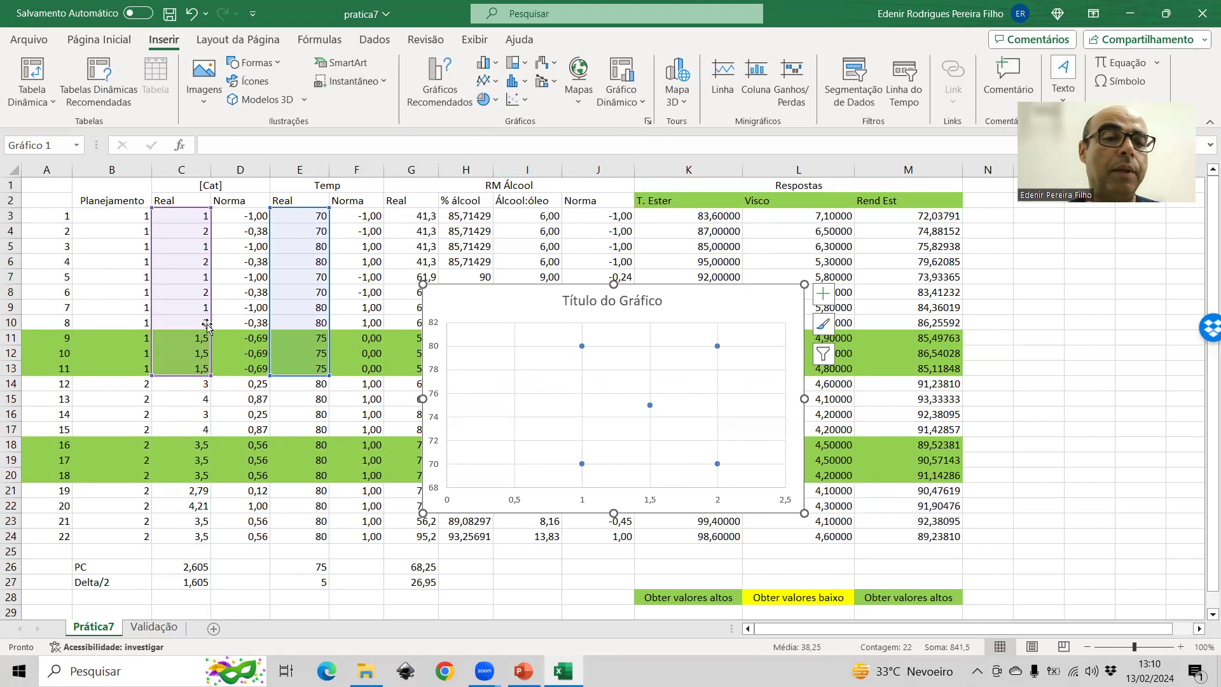
# - Shift the chart's data ranges to runs 12 to 22 (C14:C24 and E14:E24), and delete the chart
pyautogui.moveTo(212, 329); pyautogui.dragTo(207, 490)
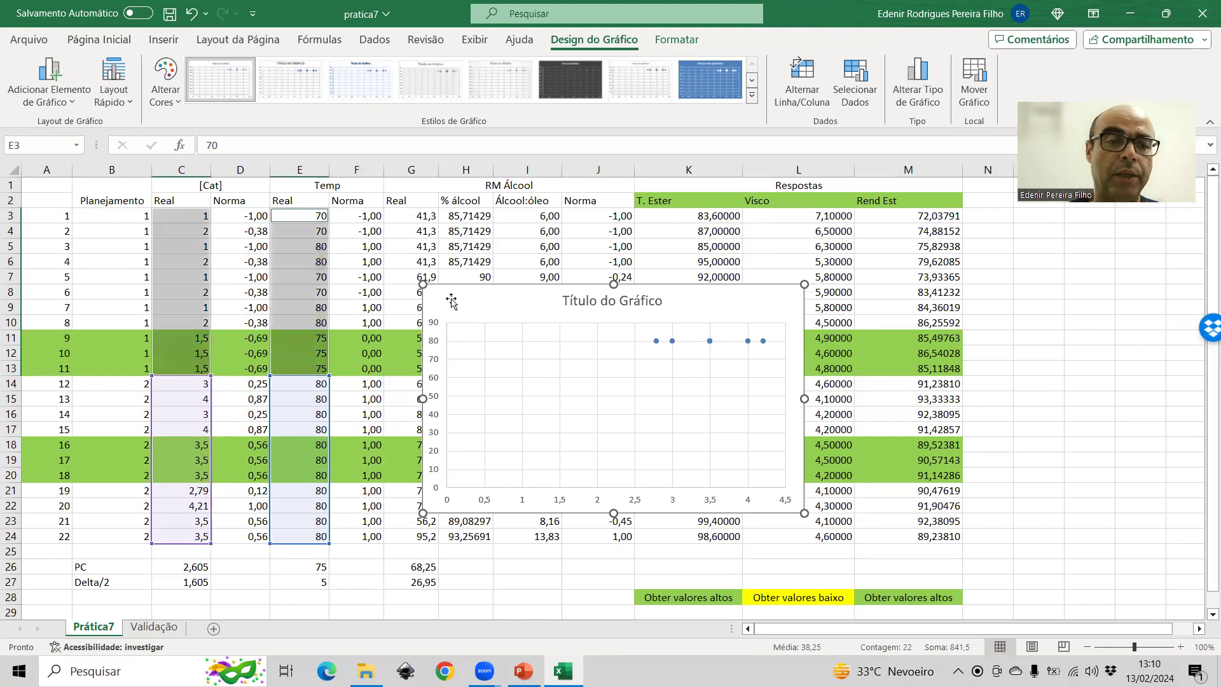
pyautogui.press('Delete')
pyautogui.click(514, 333)
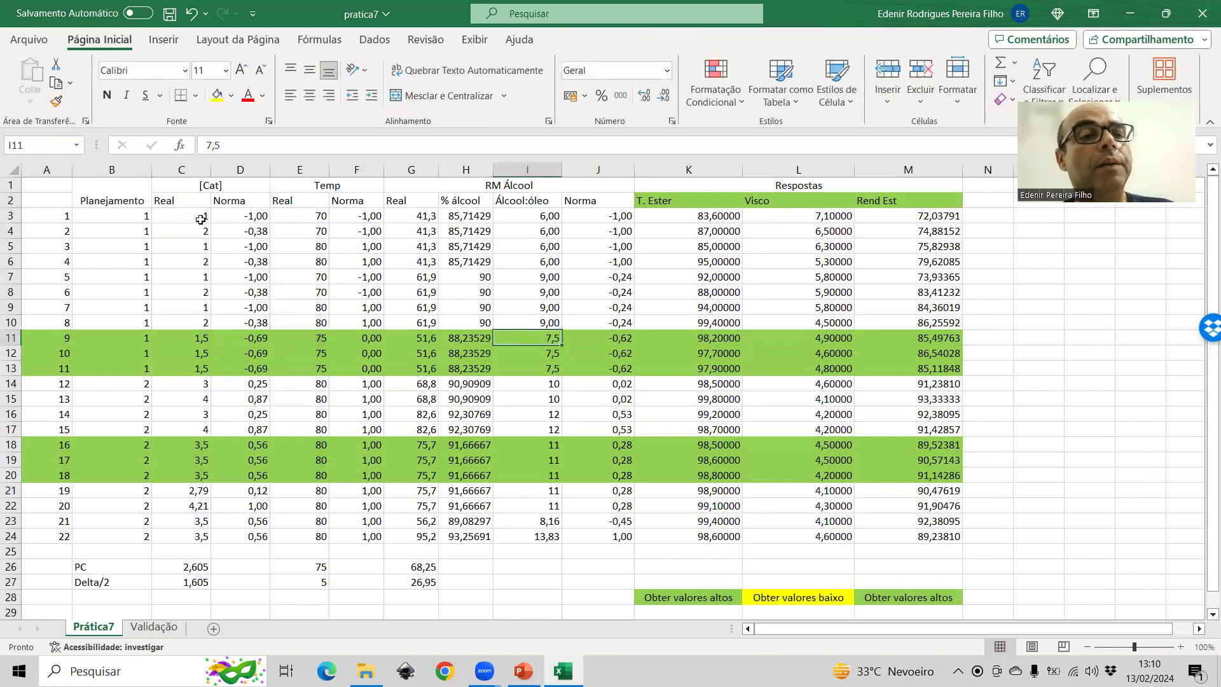
# - Insert a scatter chart of the real [Cat] values against the real Temp values for all 22 runs (C3:C24 and E3:E24)
pyautogui.moveTo(190, 218); pyautogui.dragTo(183, 535)
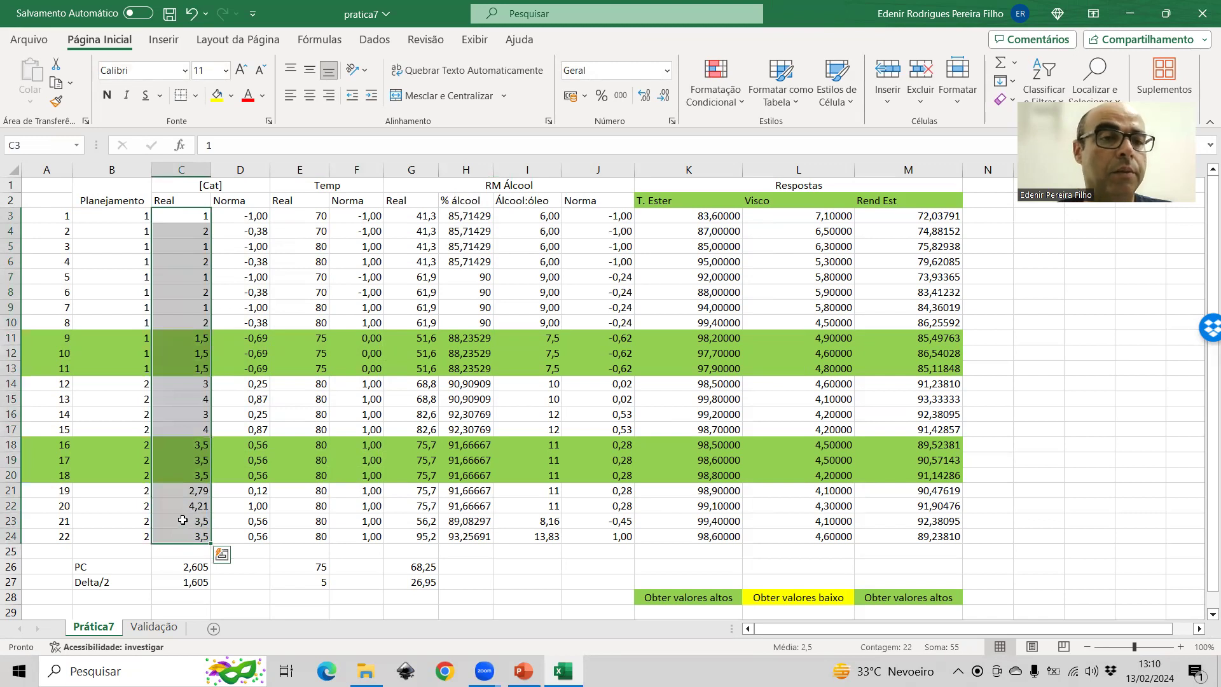
pyautogui.moveTo(302, 216); pyautogui.dragTo(300, 536)
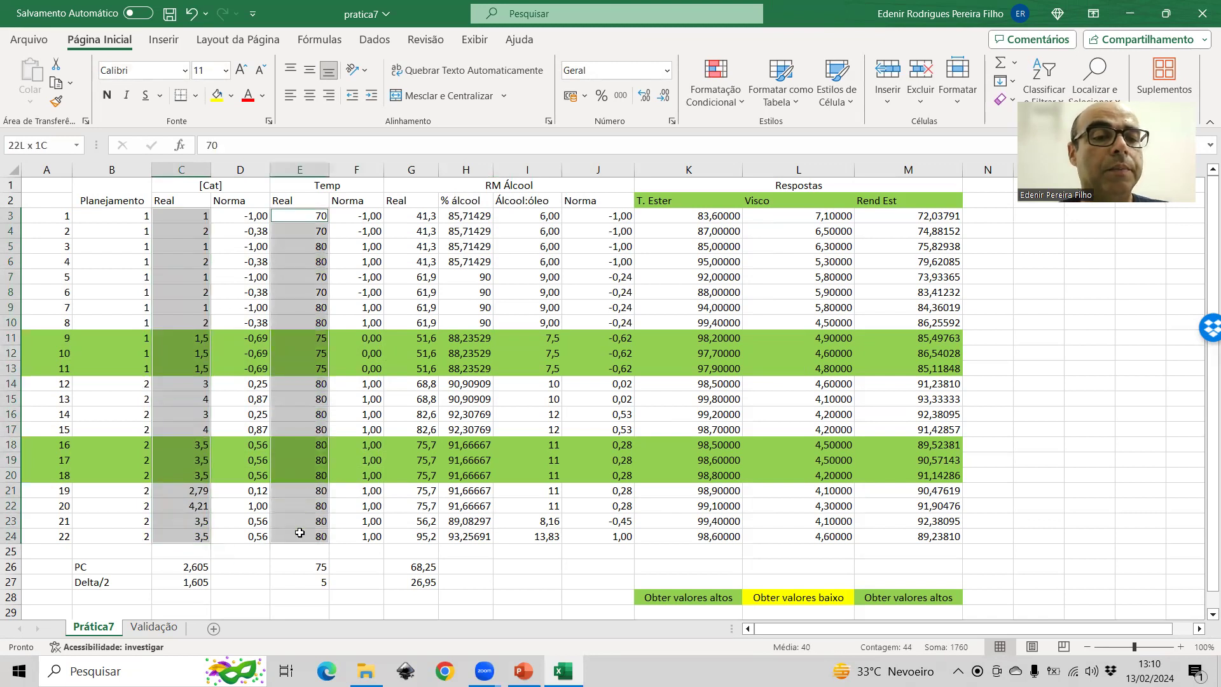
pyautogui.click(173, 42)
pyautogui.click(513, 102)
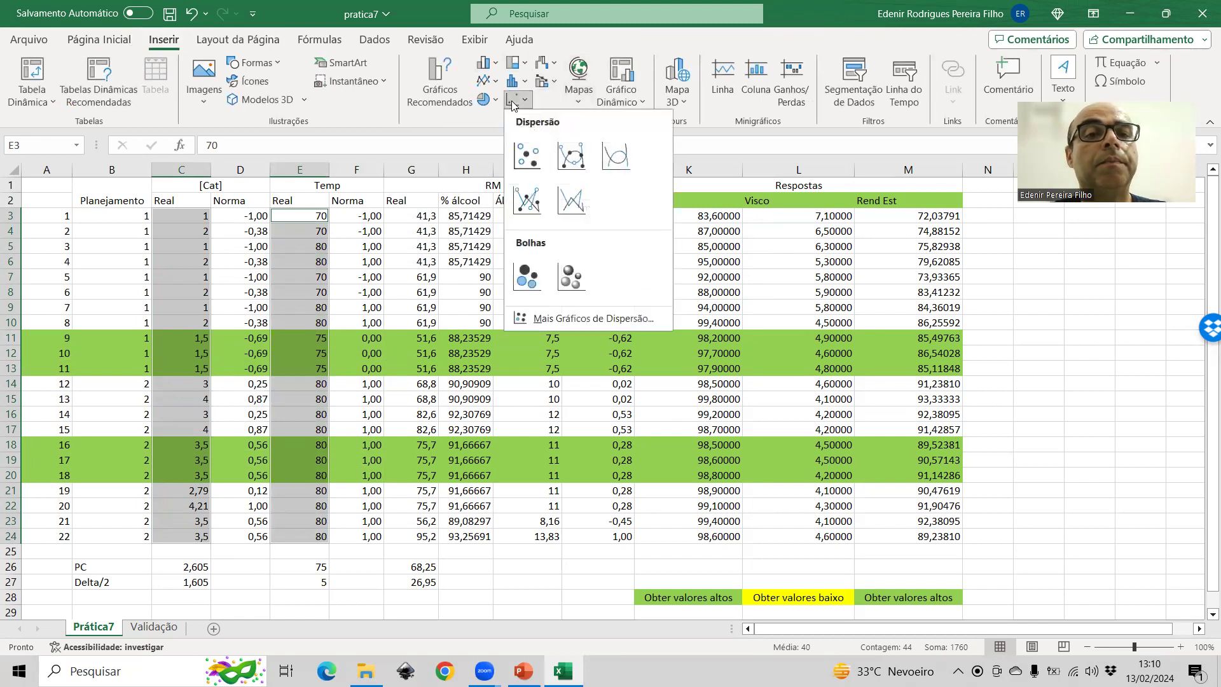
pyautogui.click(526, 154)
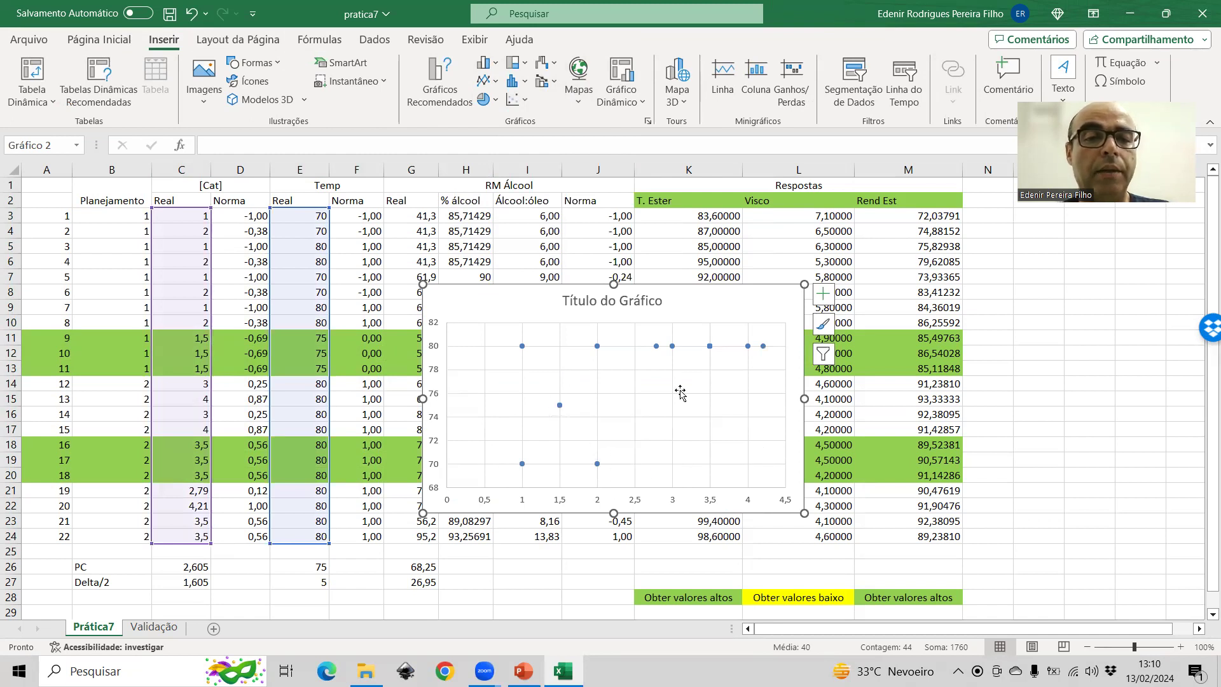
# - Replace the scatter chart's placeholder title with "v1 x v2"
pyautogui.click(587, 305)
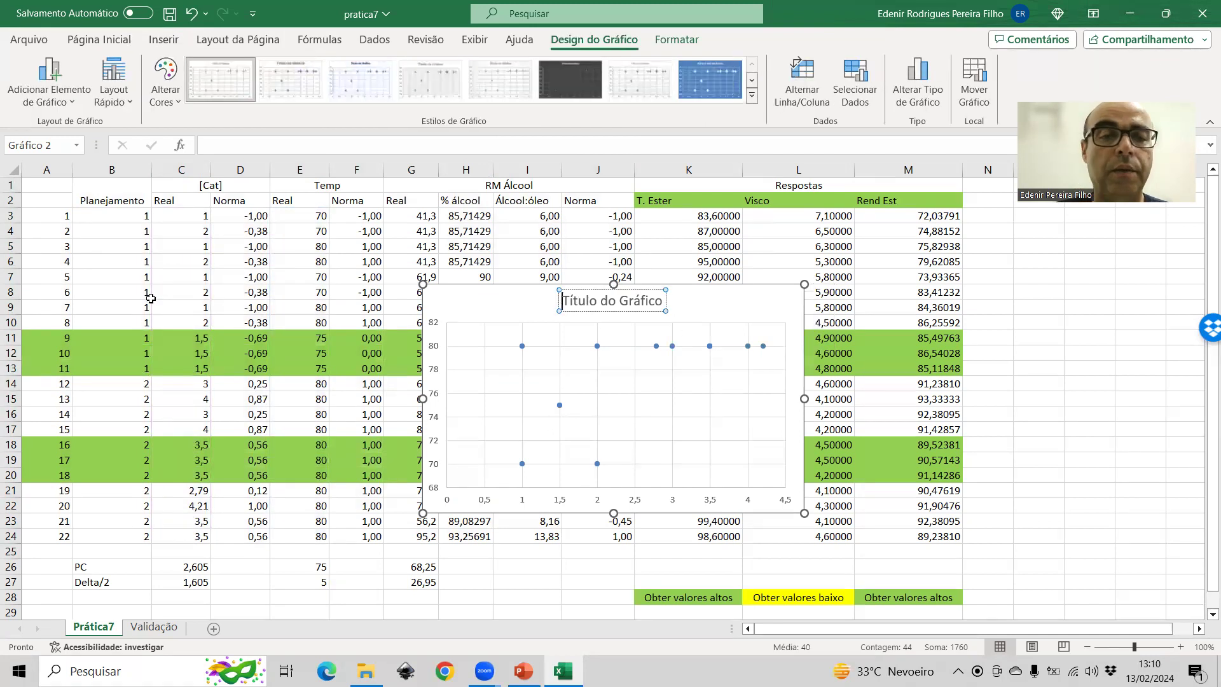
pyautogui.hotkey('shift', 'Right')
pyautogui.hotkey('shift', 'Right')
pyautogui.hotkey('shift', 'Right')
pyautogui.hotkey('shift', 'Right')
pyautogui.hotkey('shift', 'Right')
pyautogui.hotkey('shift', 'Right')
pyautogui.hotkey('shift', 'Right')
pyautogui.hotkey('shift', 'Right')
pyautogui.hotkey('shift', 'Right')
pyautogui.hotkey('shift', 'Right')
pyautogui.hotkey('shift', 'Right')
pyautogui.hotkey('shift', 'Right')
pyautogui.hotkey('shift', 'Right')
pyautogui.hotkey('shift', 'Right')
pyautogui.hotkey('shift', 'Right')
pyautogui.hotkey('shift', 'Right')
pyautogui.hotkey('shift', 'Right')
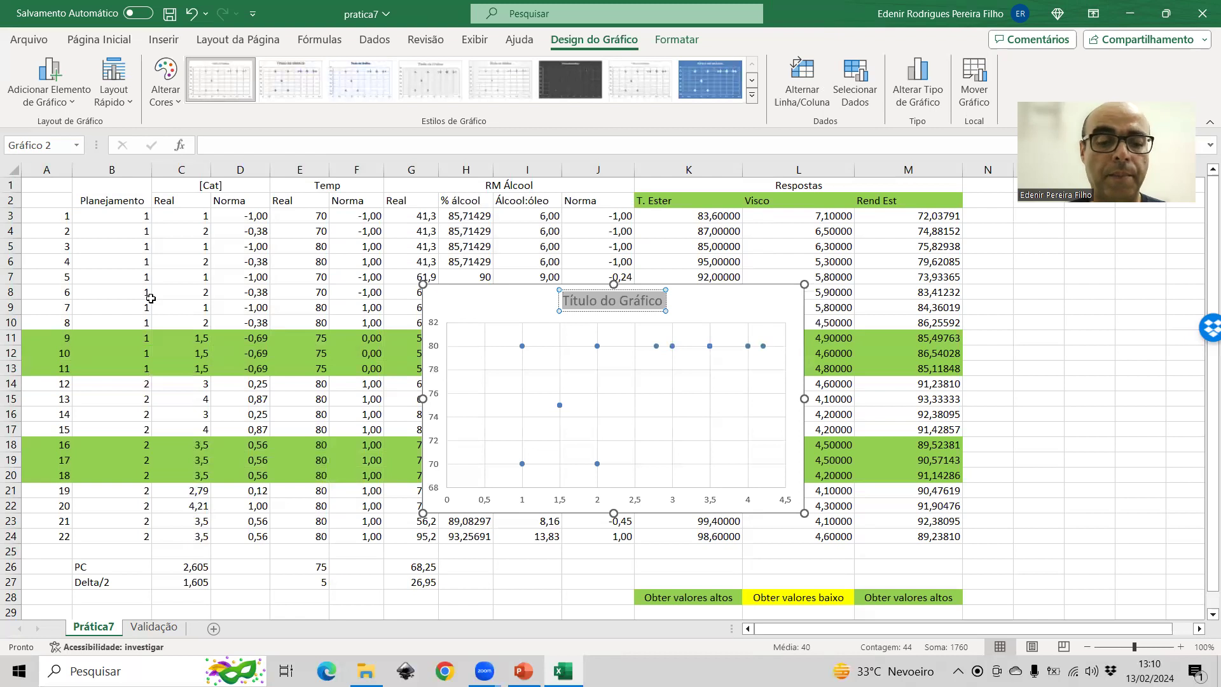
pyautogui.write('v1 x v2')
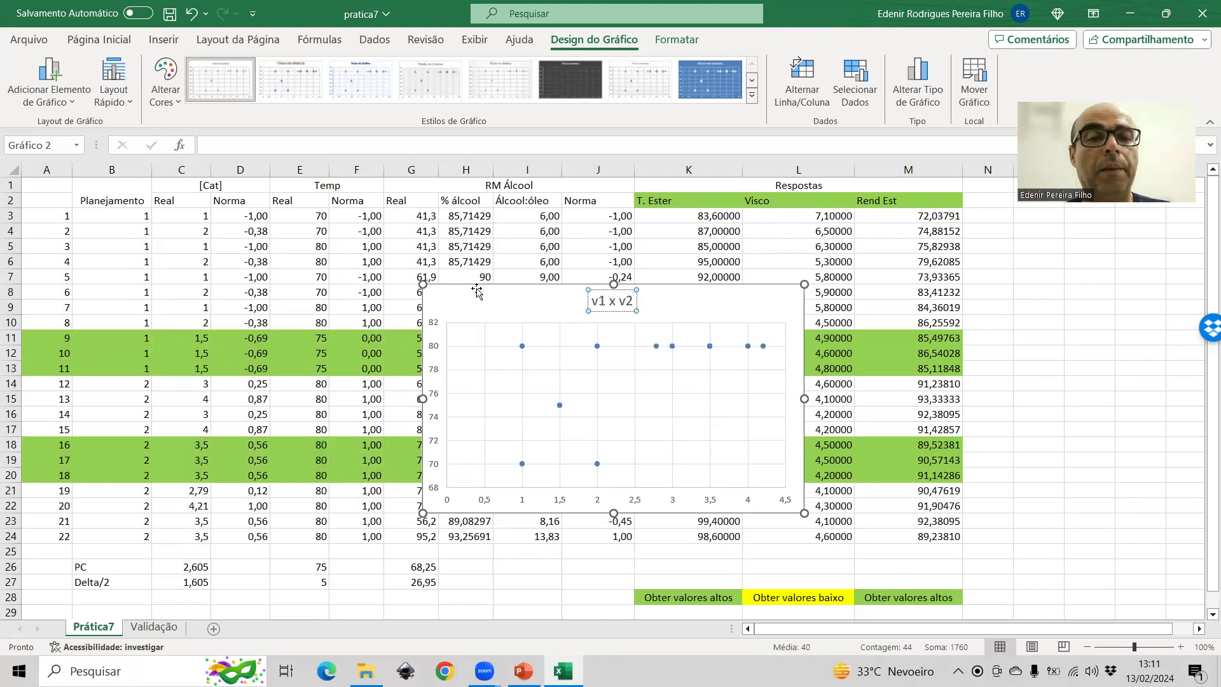
pyautogui.click(591, 315)
# - Narrow the v1 x v2 chart and paste a copy of it below the data at cell A30
pyautogui.moveTo(801, 394); pyautogui.dragTo(699, 394)
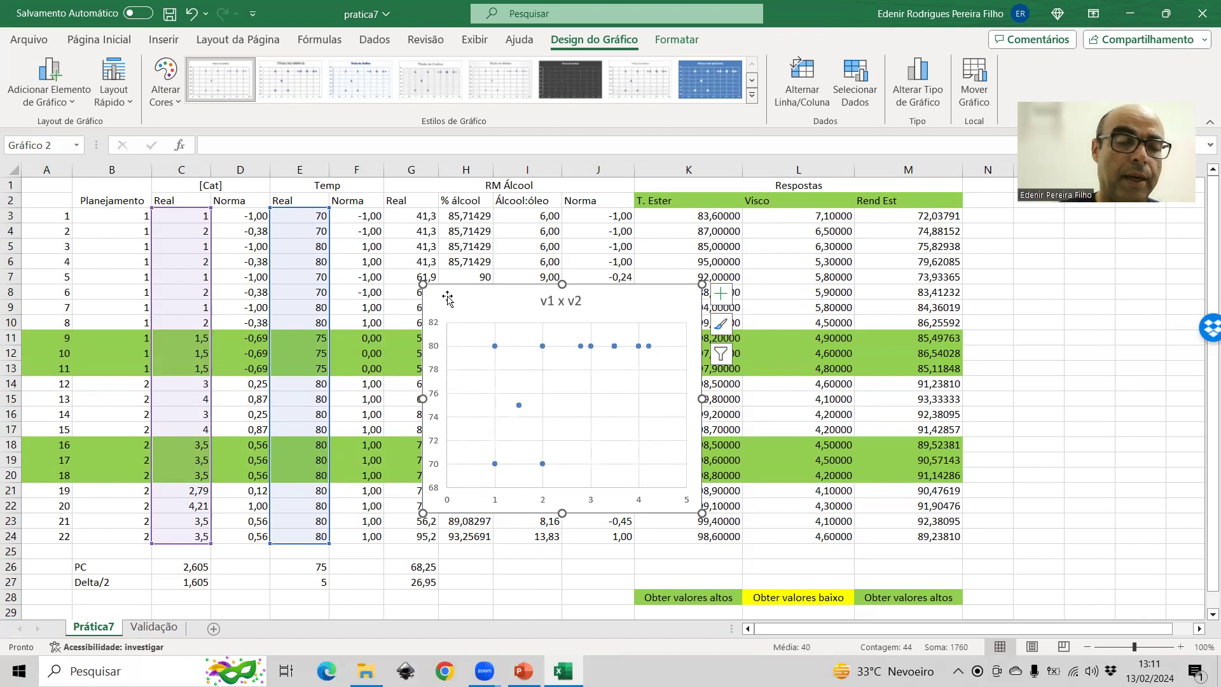
pyautogui.scroll(-3, 382, 325)
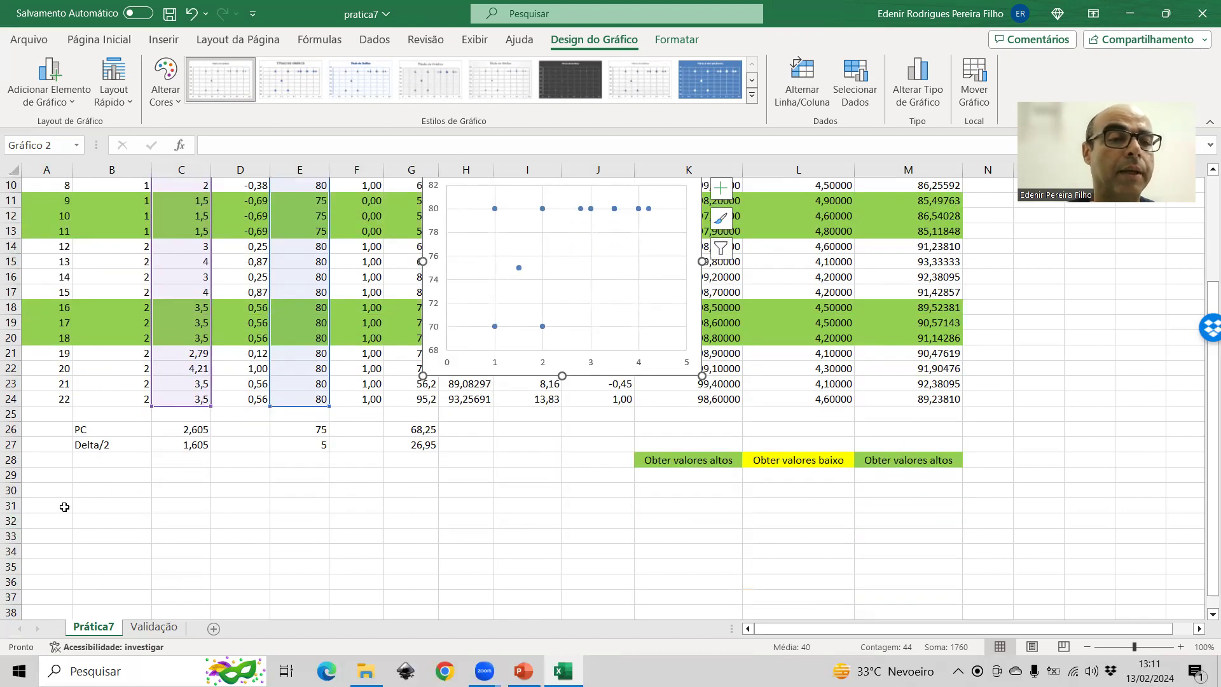
pyautogui.click(59, 485)
pyautogui.hotkey('ctrl', 'v')
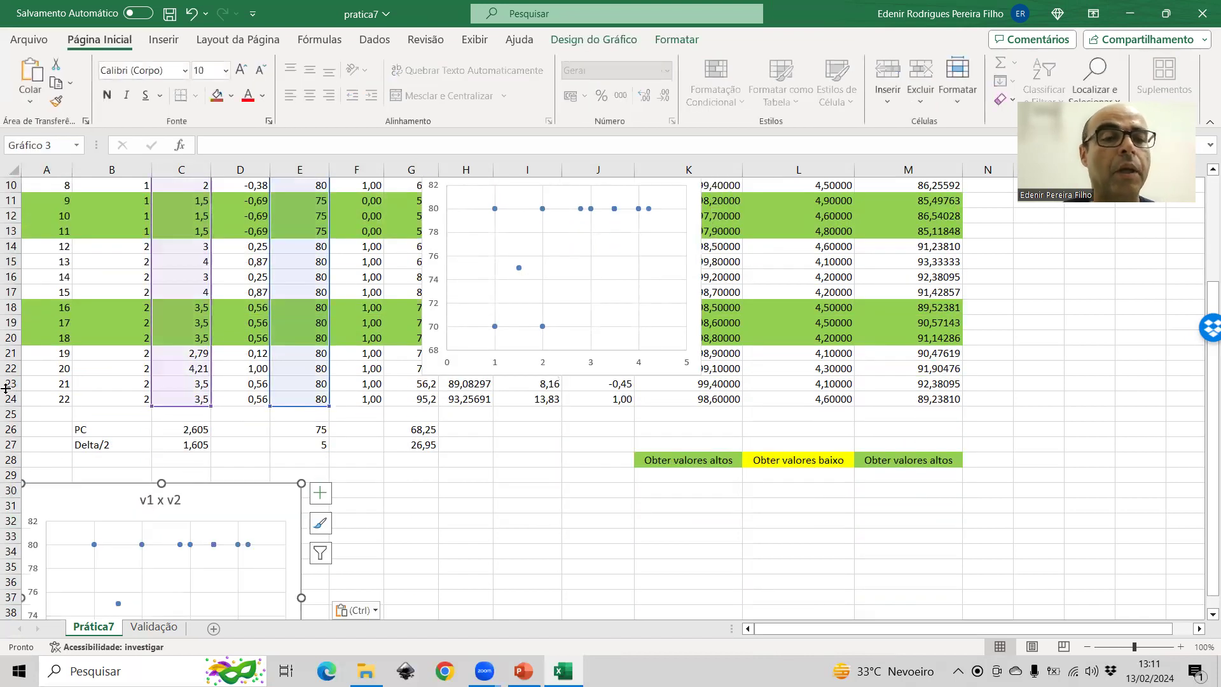
pyautogui.scroll(3, 243, 353)
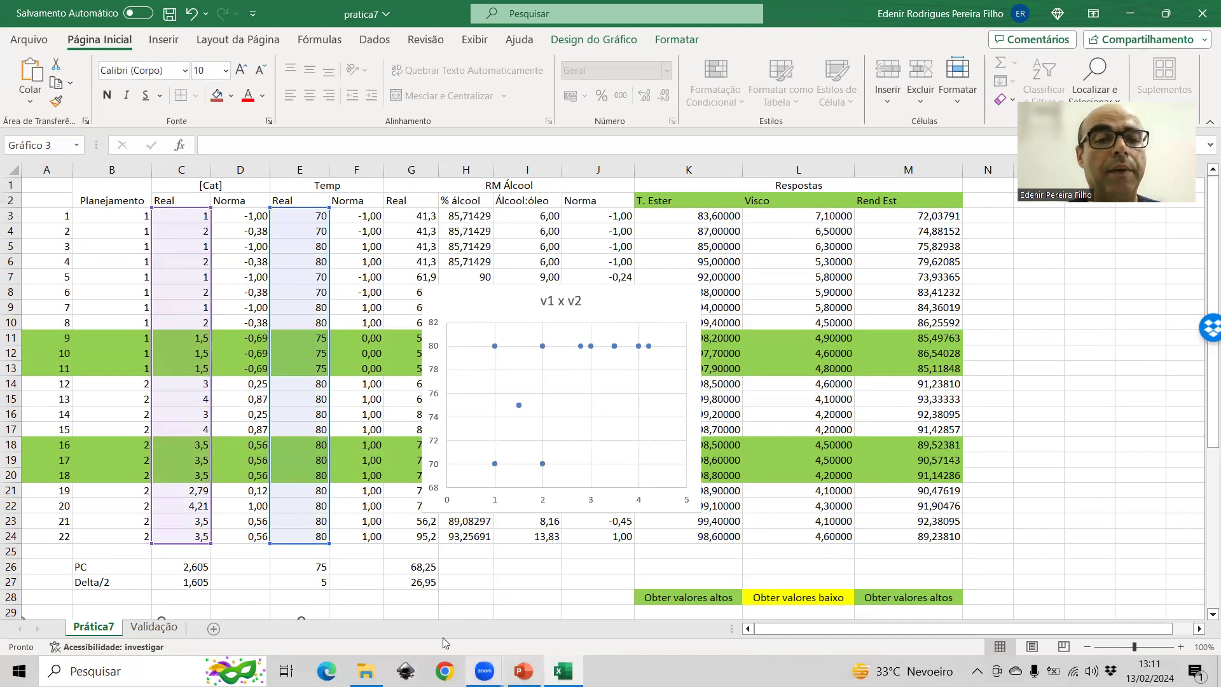
pyautogui.click(503, 597)
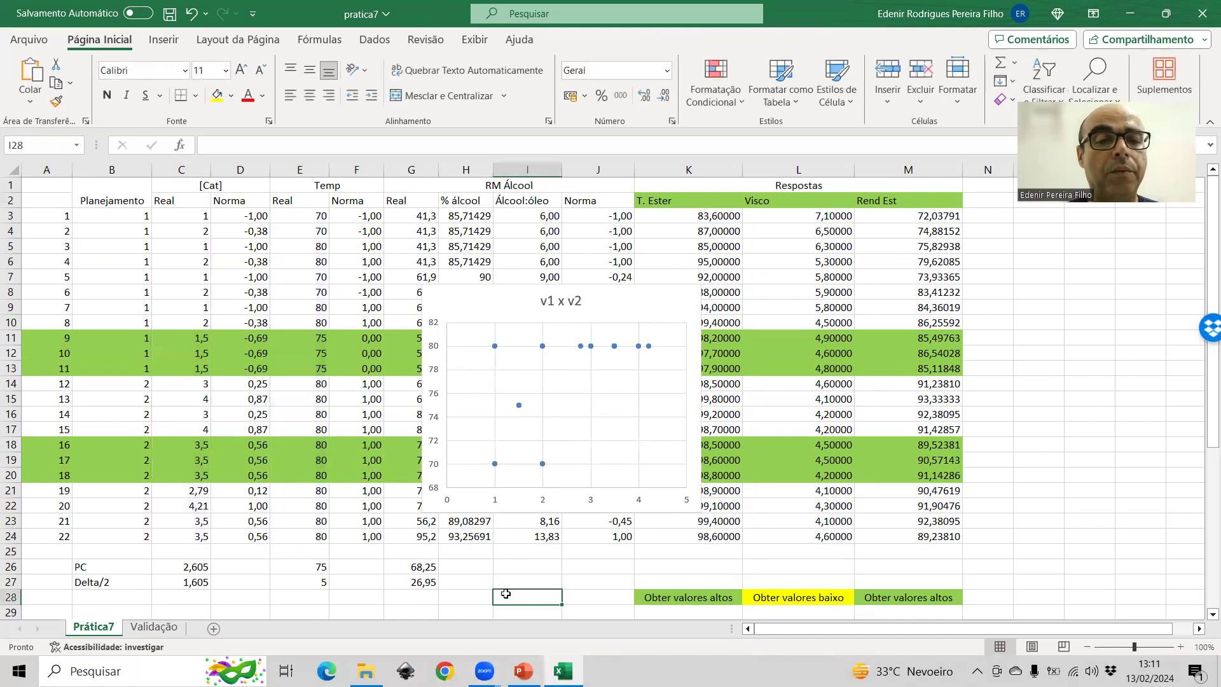
# - Switch the original chart's y values to the RM Álcool Real column (G3:G24) and move the chart over the Respostas columns
pyautogui.click(519, 408)
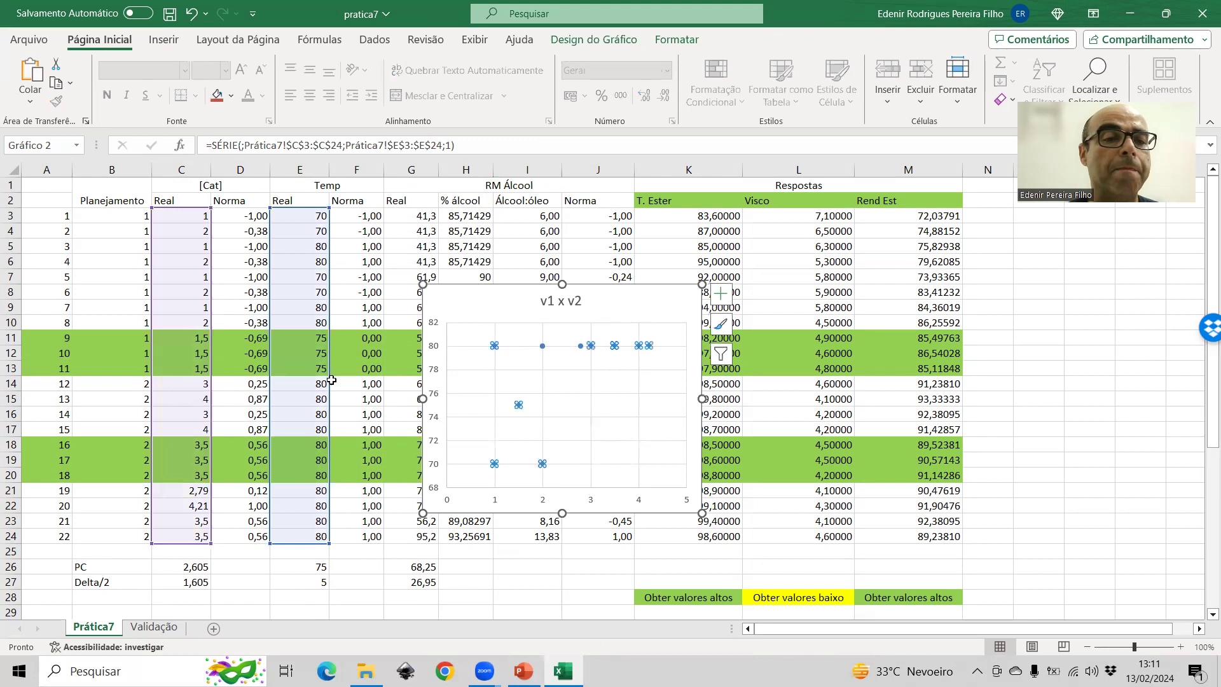
pyautogui.moveTo(329, 384); pyautogui.dragTo(429, 381)
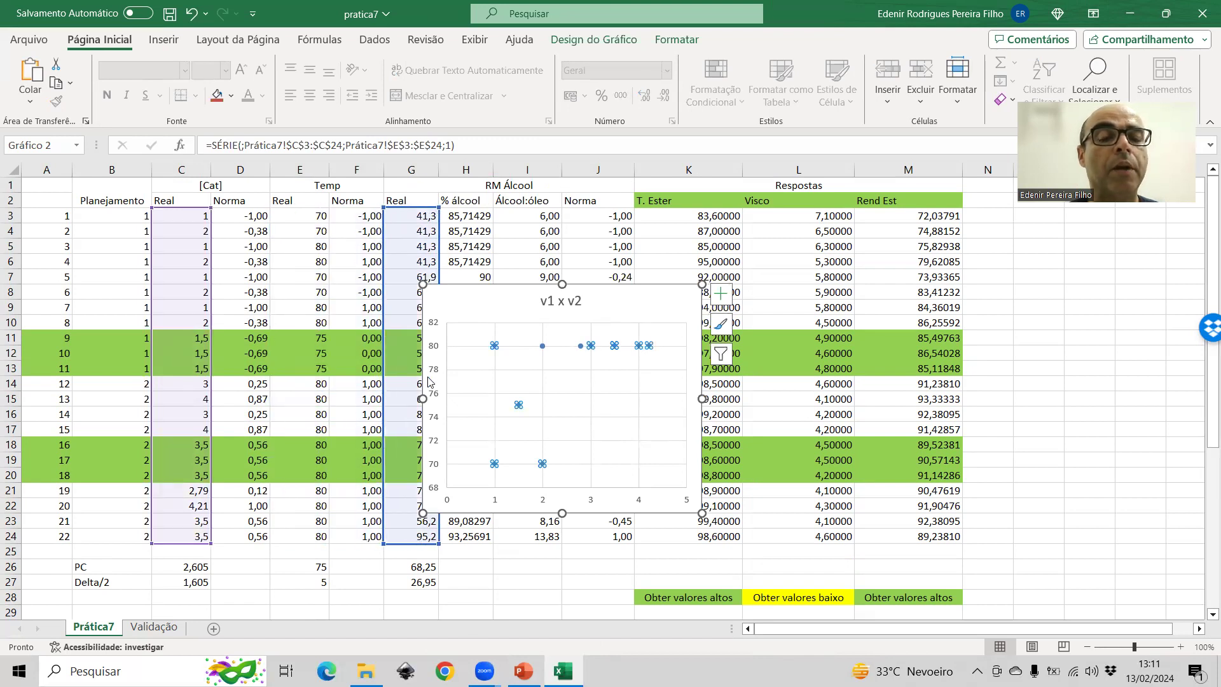
pyautogui.moveTo(429, 381); pyautogui.dragTo(428, 382)
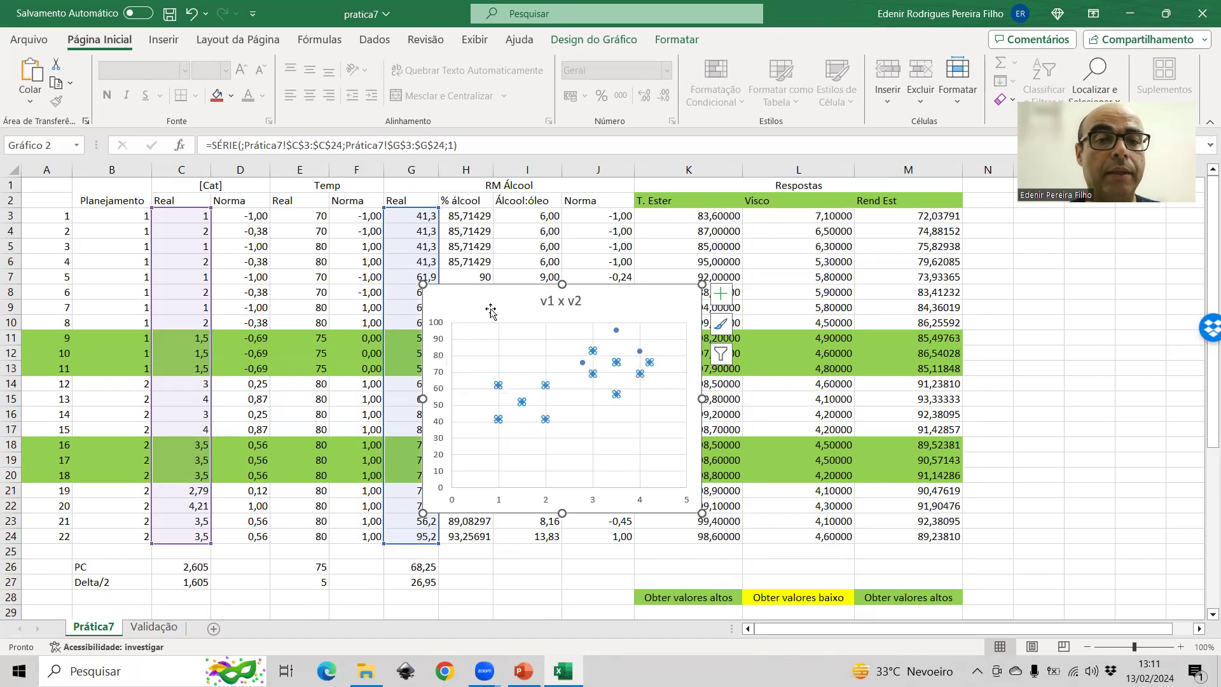
pyautogui.moveTo(487, 297); pyautogui.dragTo(814, 289)
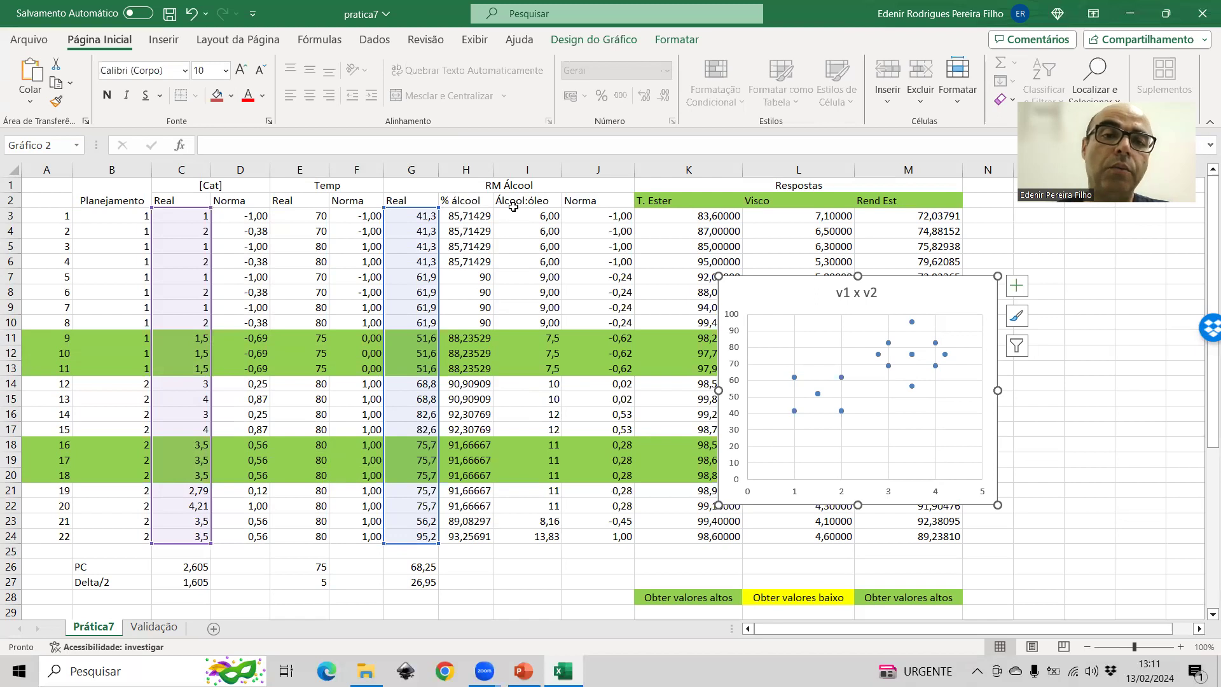
# - Change the original chart's y values to the Álcool:óleo column (I3:I24)
pyautogui.moveTo(438, 254); pyautogui.dragTo(511, 245)
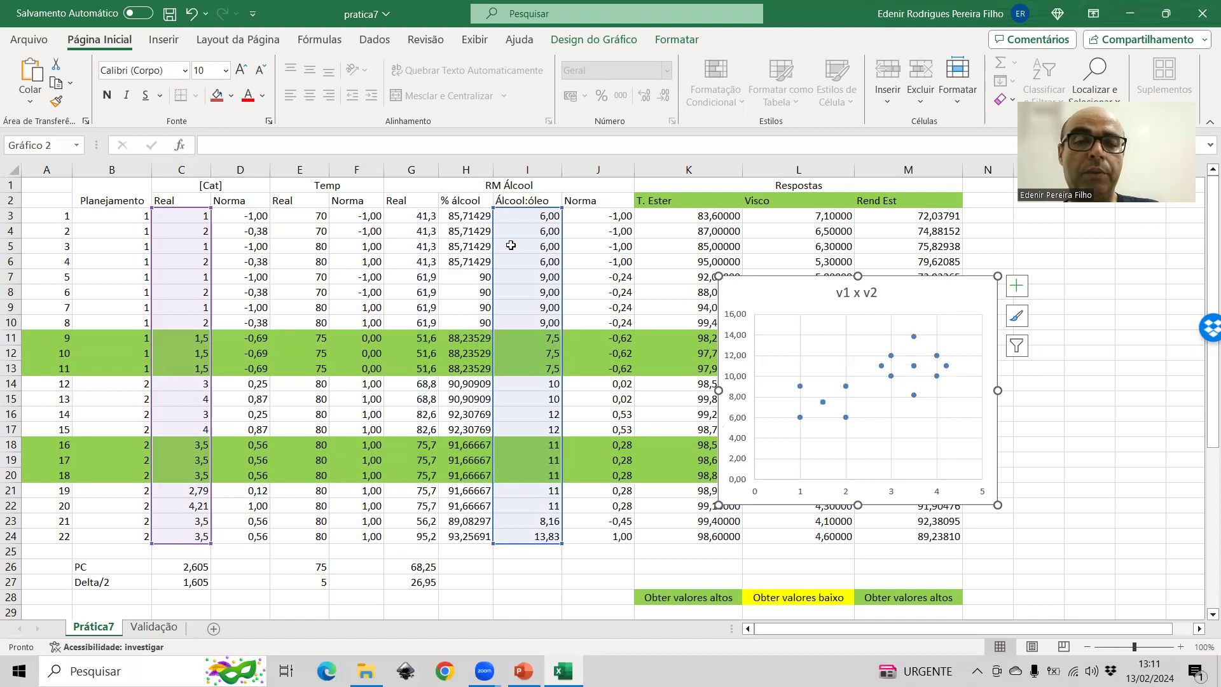
pyautogui.moveTo(800, 417)
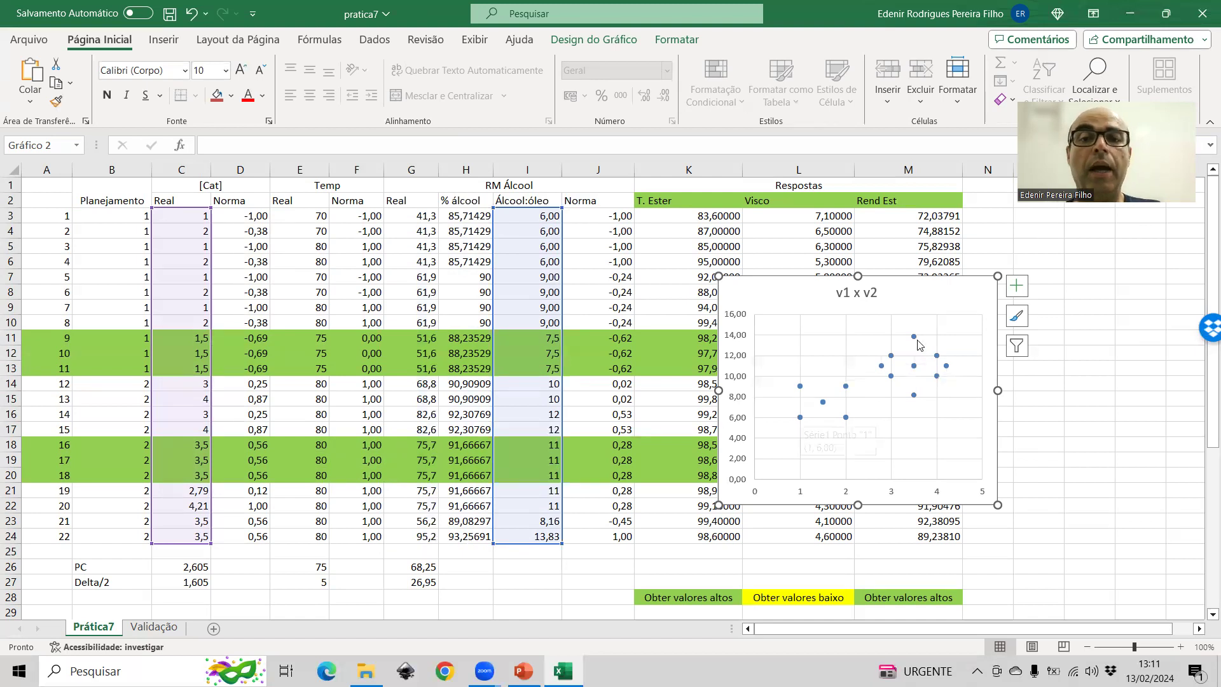
pyautogui.moveTo(915, 345)
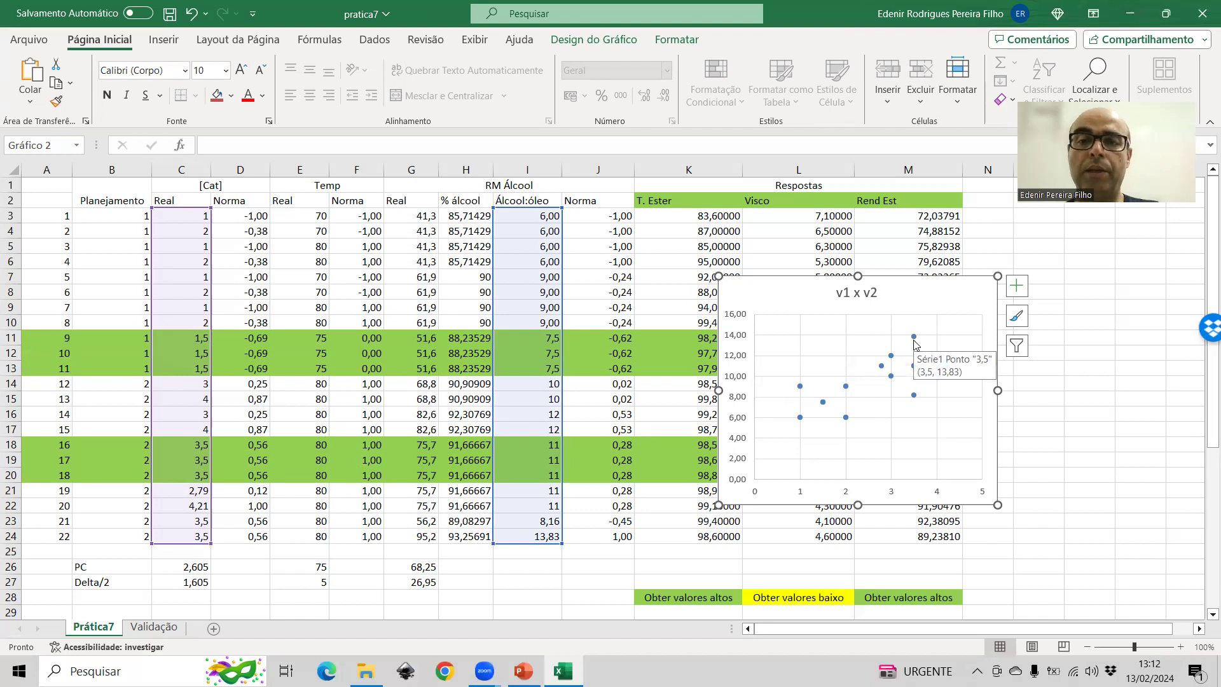
# - Retitle the [Cat] against Álcool:óleo chart as "v1 x v3"
pyautogui.click(856, 293)
pyautogui.click(863, 292)
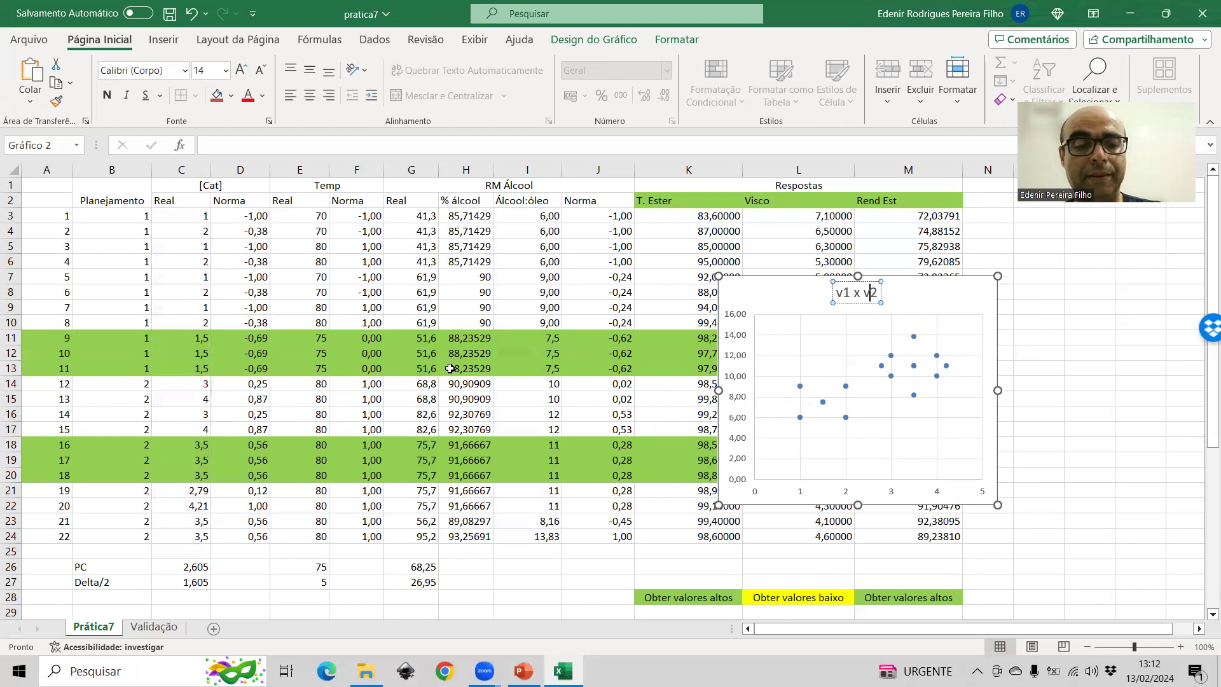
pyautogui.press('BackSpace')
pyautogui.write('3')
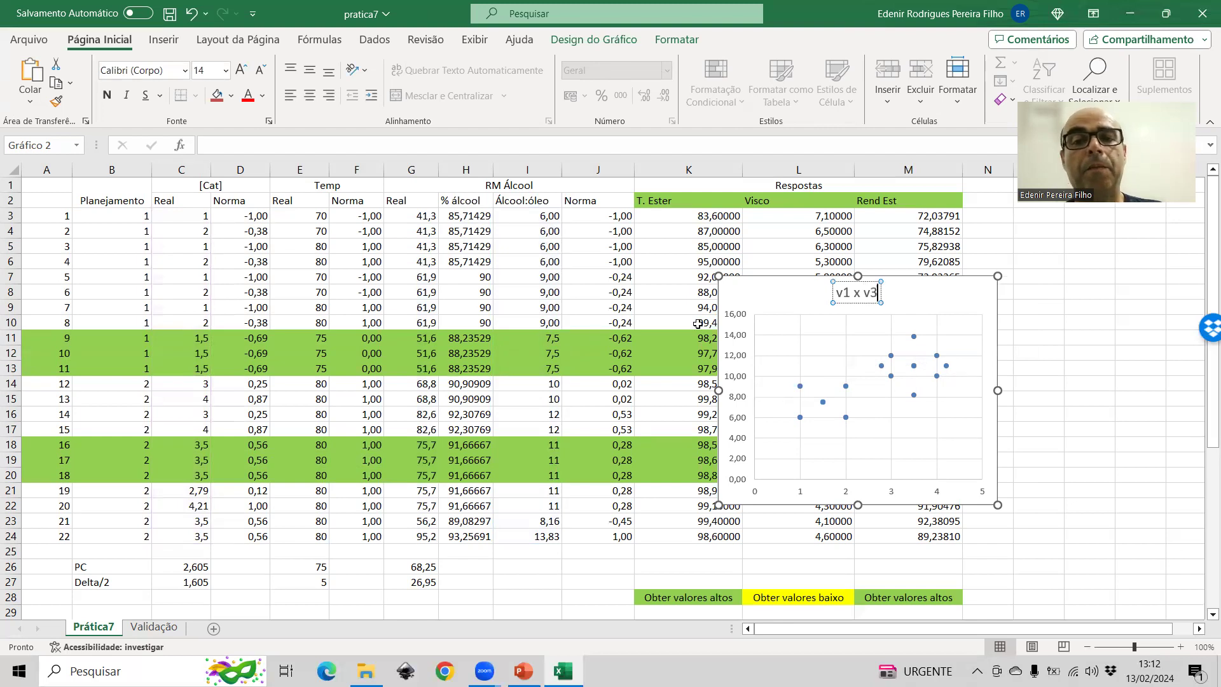
pyautogui.click(923, 293)
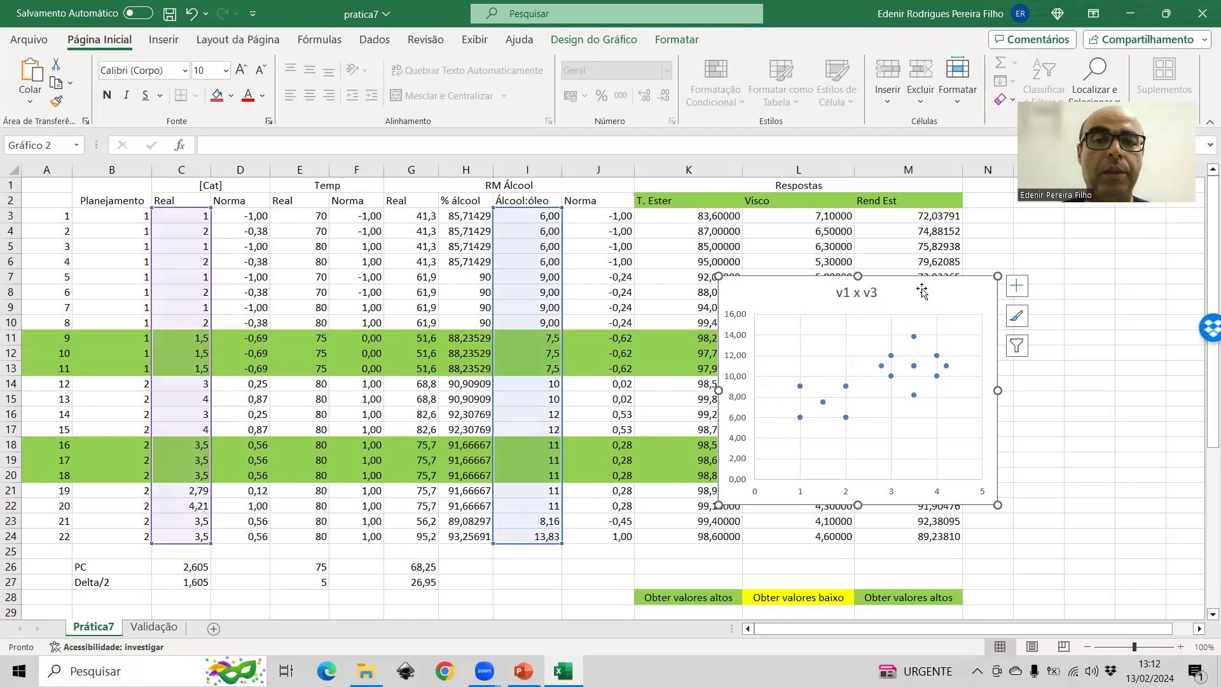
# - Paste a copy of the v1 x v3 chart below the v1 x v2 copy at cell A46
pyautogui.scroll(-9, 812, 290)
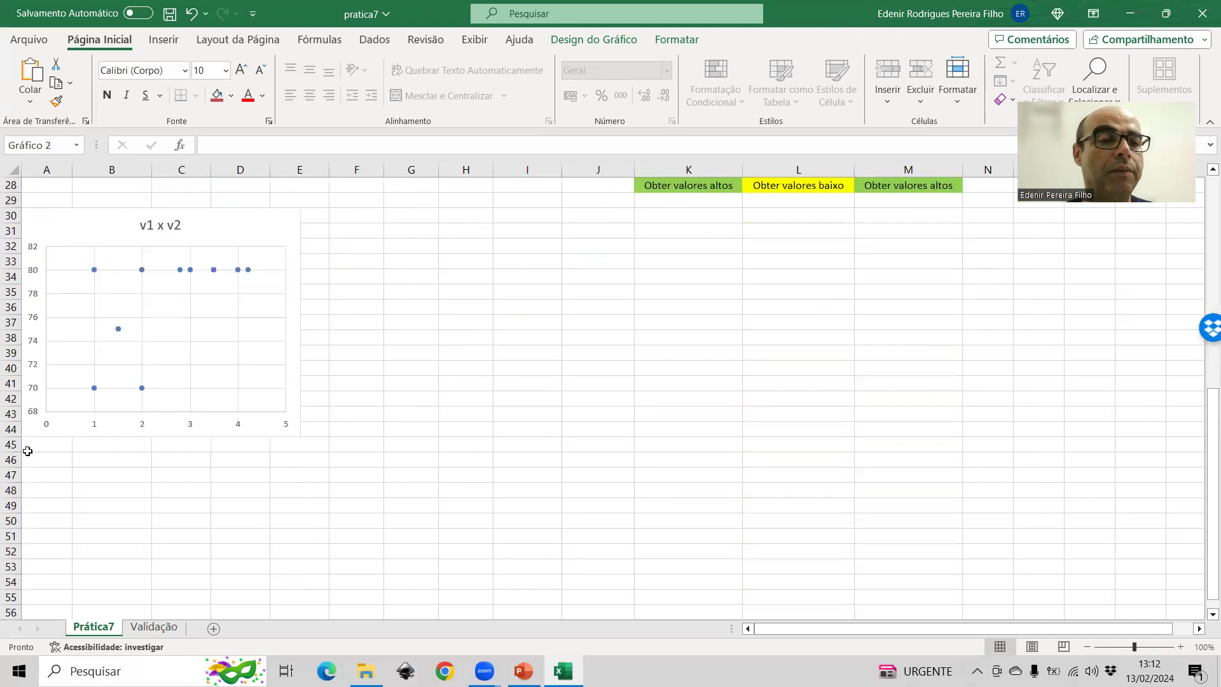
pyautogui.click(61, 455)
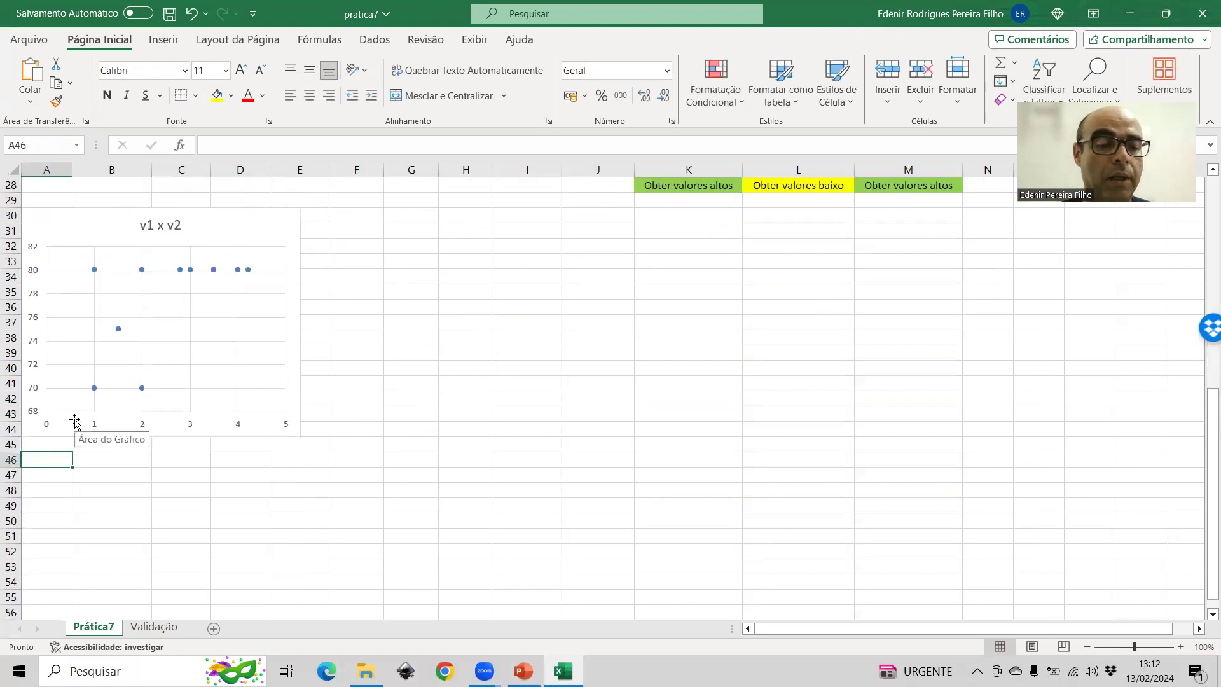
pyautogui.hotkey('ctrl', 'v')
pyautogui.scroll(2, 205, 412)
pyautogui.scroll(7, 206, 412)
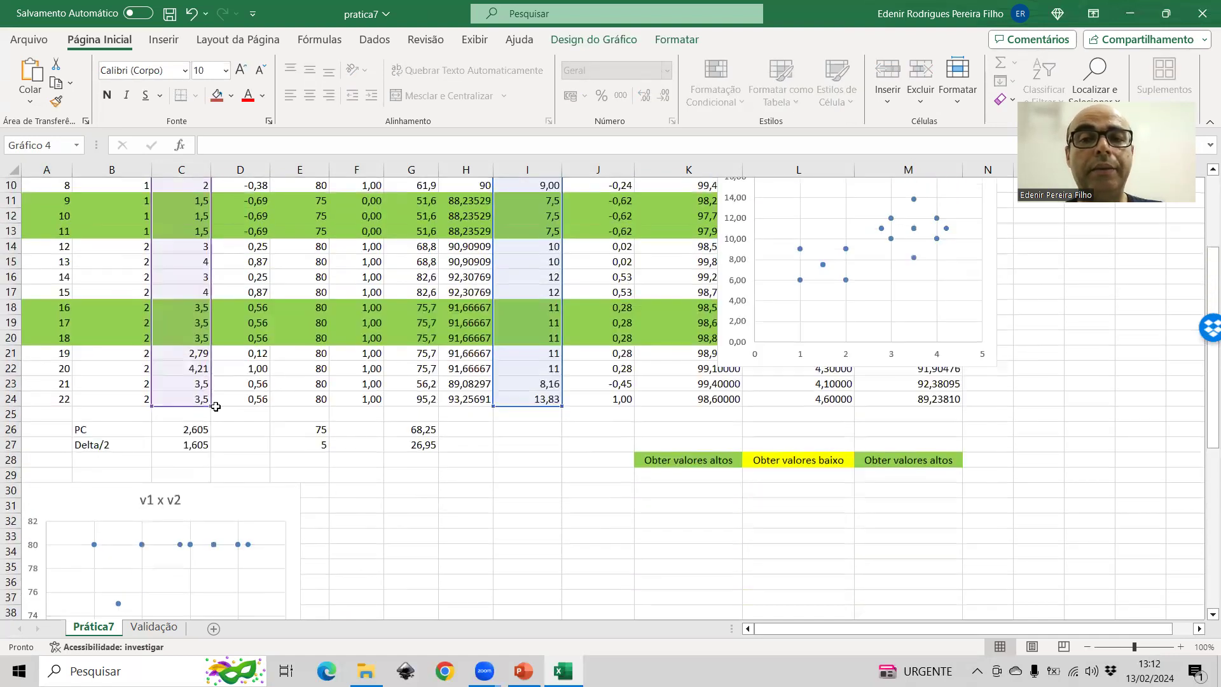
pyautogui.click(1105, 417)
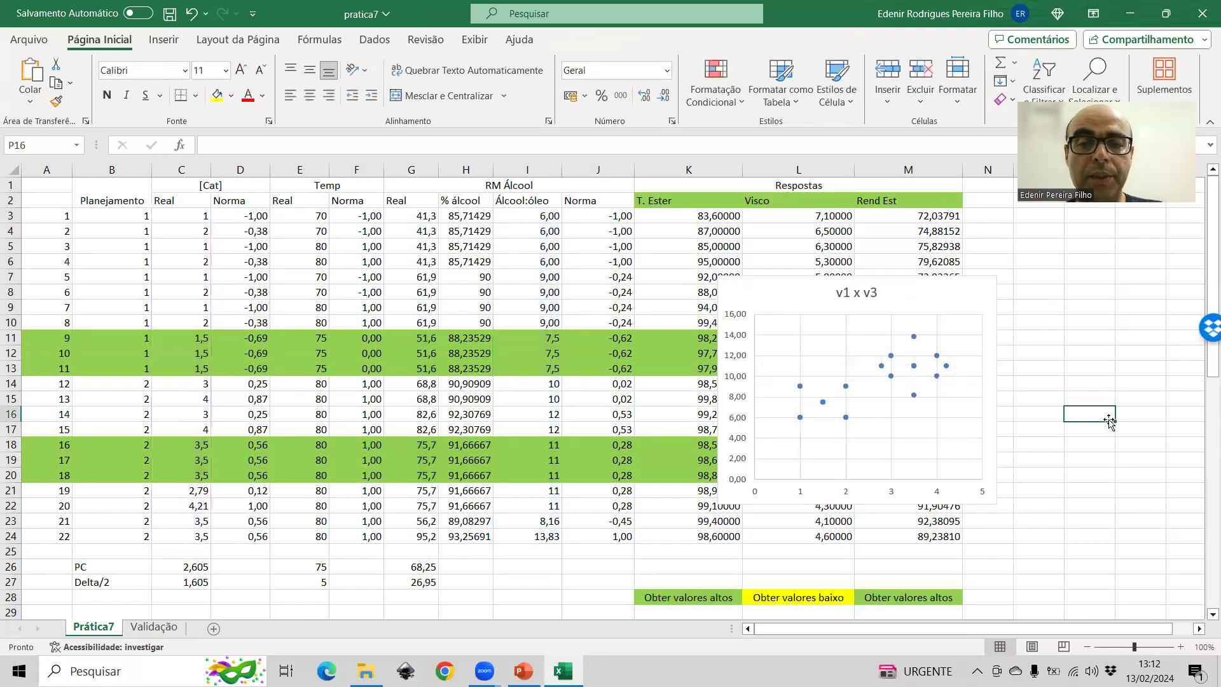
# - Change the original chart's x values to the Temp Real column (E3:E24)
pyautogui.click(914, 398)
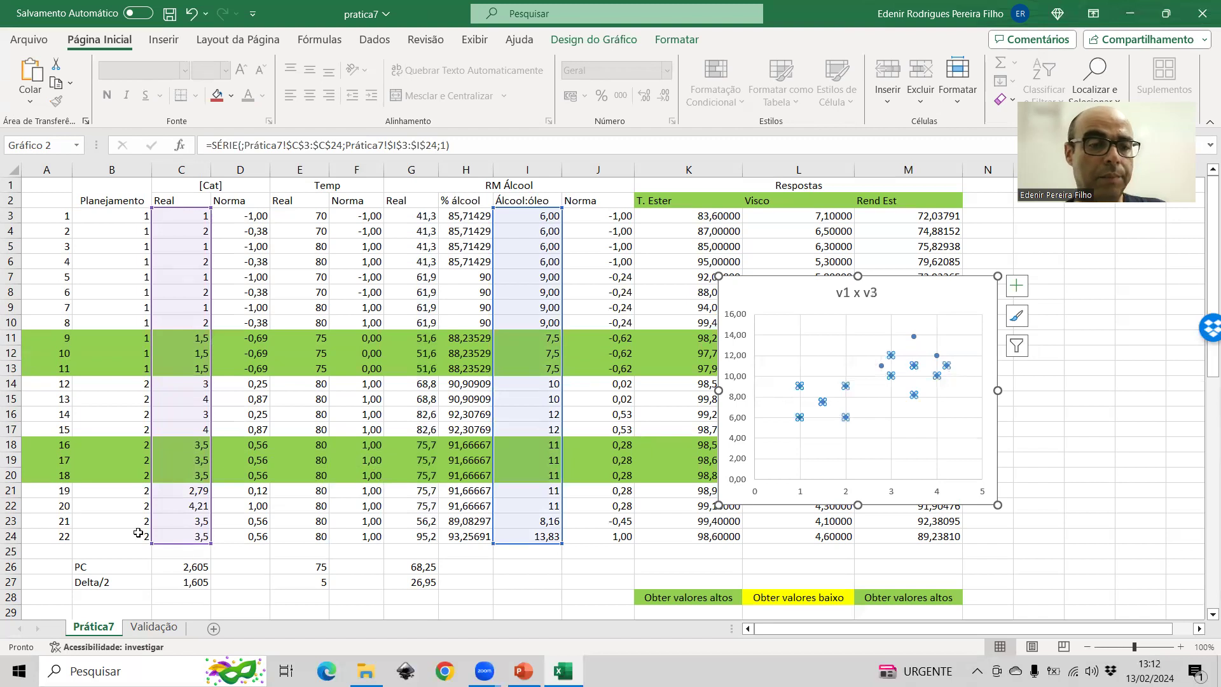
pyautogui.moveTo(173, 541); pyautogui.dragTo(305, 529)
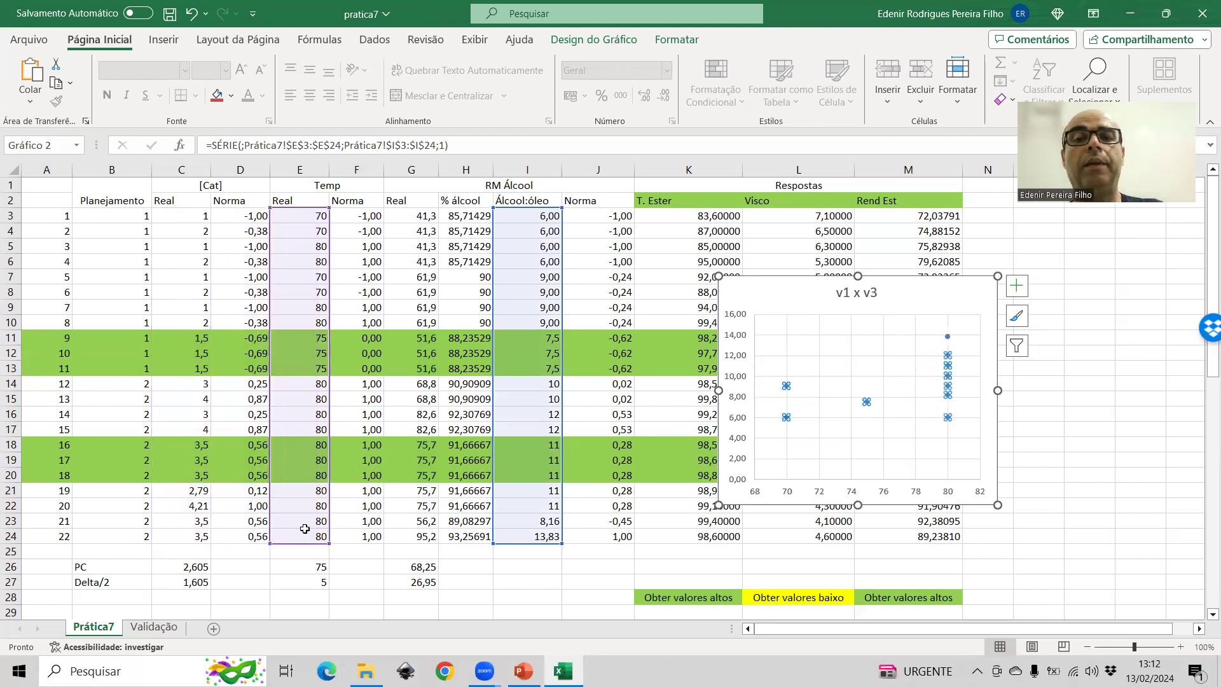
pyautogui.click(1063, 439)
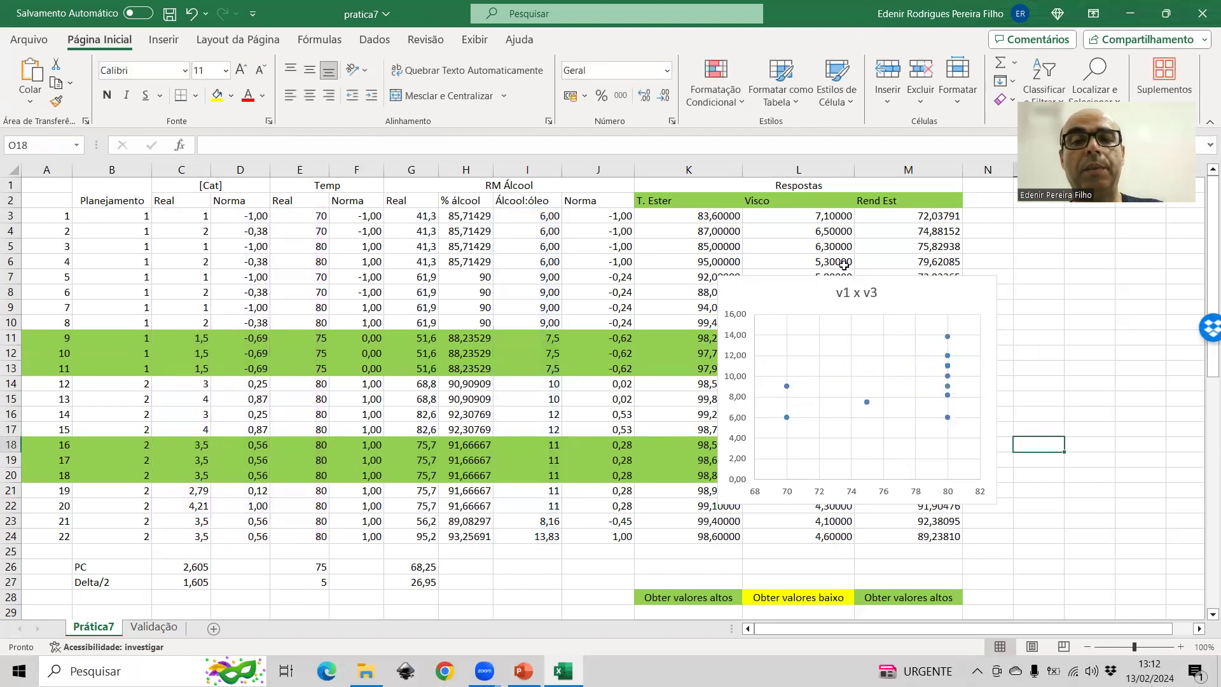
# - Retitle the original chart "v2 x v3" and move it below the v1 x v3 copy, around row 61
pyautogui.click(848, 292)
pyautogui.click(849, 292)
pyautogui.press('BackSpace')
pyautogui.write('2')
pyautogui.moveTo(769, 291); pyautogui.dragTo(80, 592)
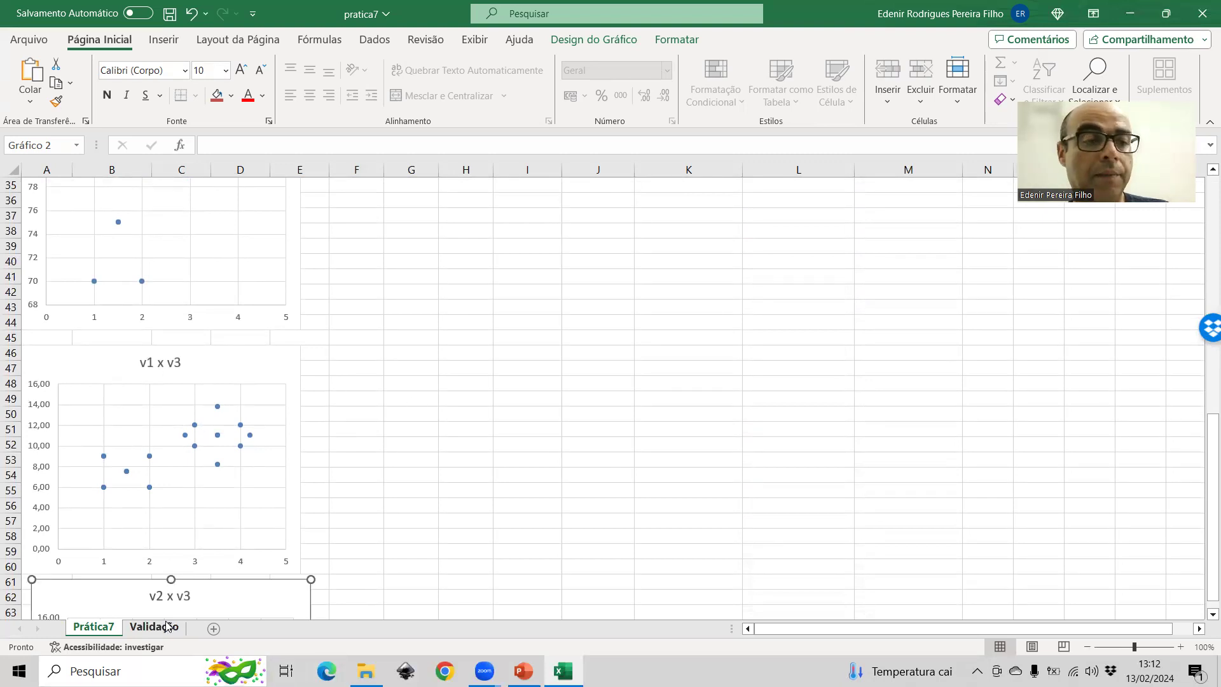
pyautogui.scroll(11, 485, 487)
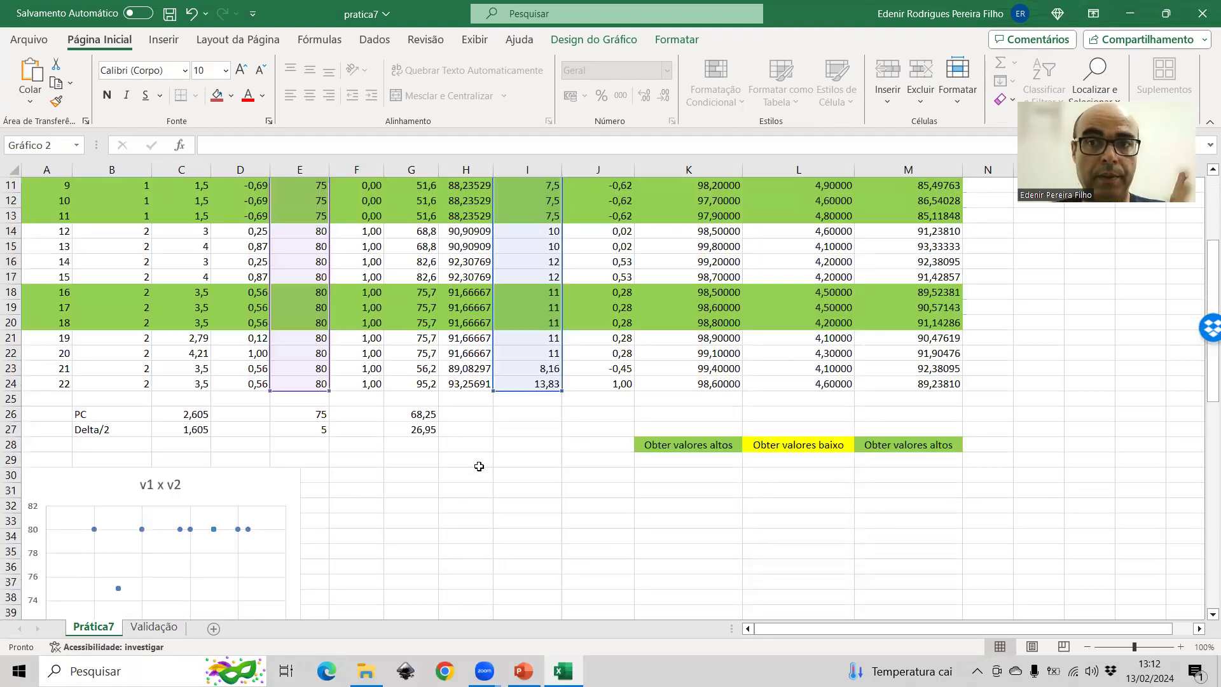
pyautogui.click(1072, 395)
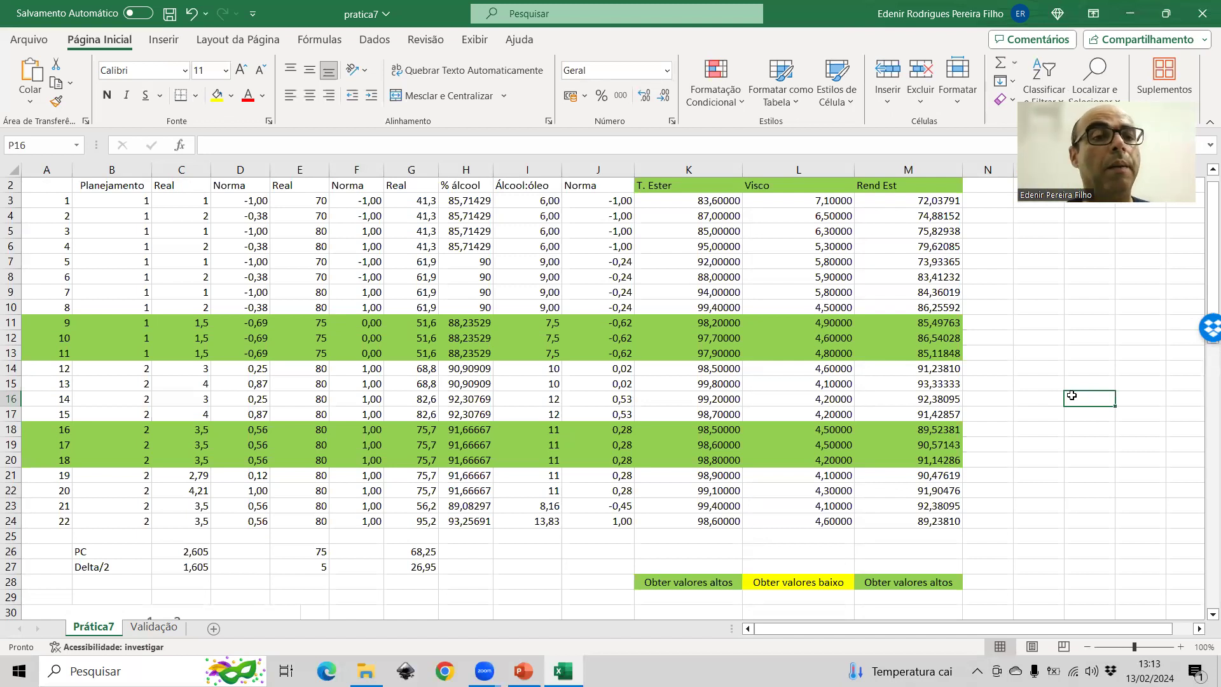
# - Examine the replicate rows of designs 1 and 2 and the goal noted under the Visco response
pyautogui.scroll(1, 789, 337)
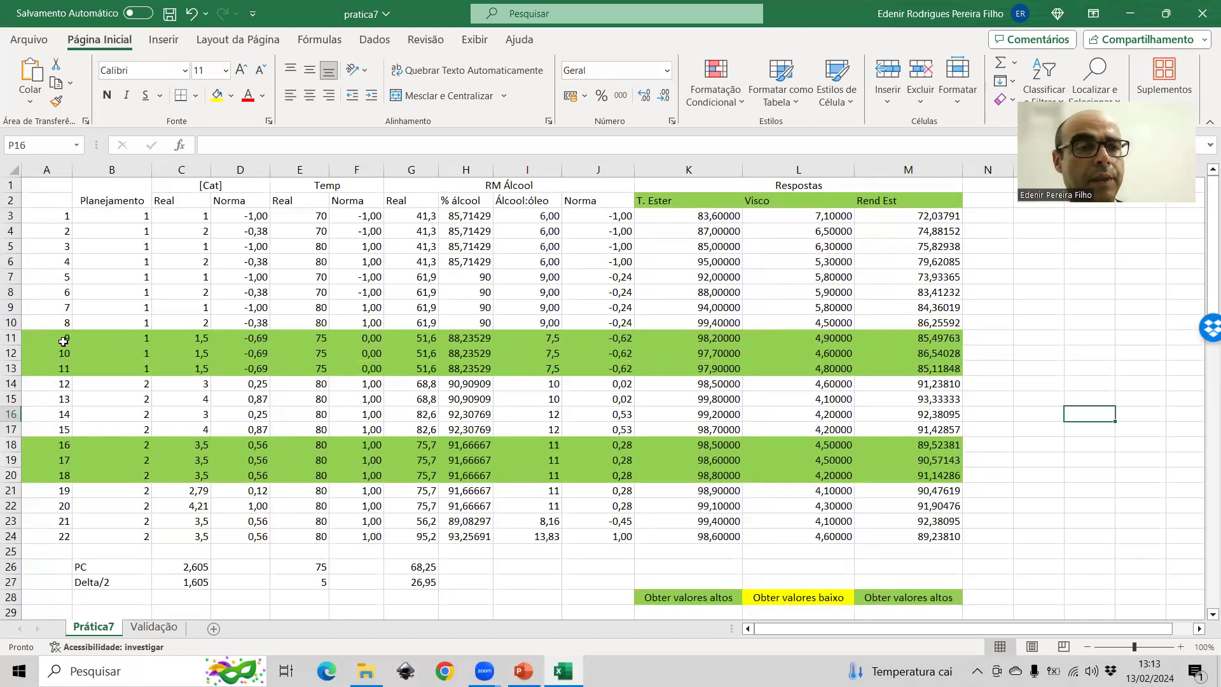
pyautogui.moveTo(138, 337); pyautogui.dragTo(144, 369)
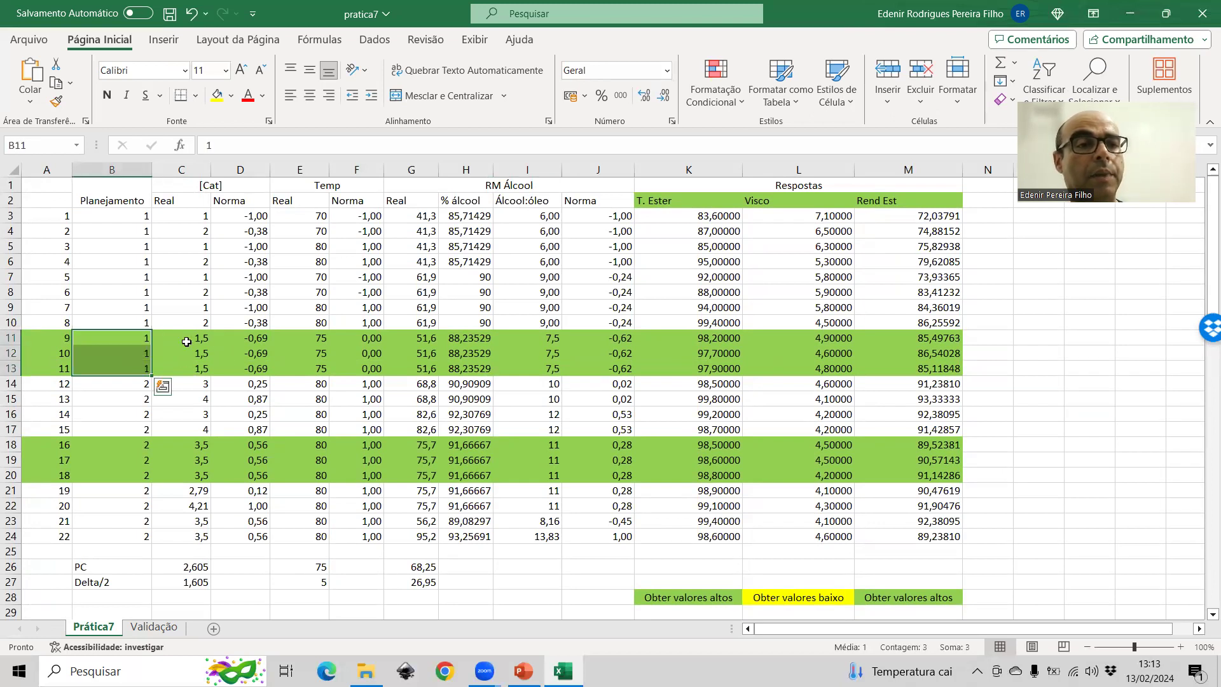
pyautogui.moveTo(48, 337); pyautogui.dragTo(47, 370)
pyautogui.moveTo(127, 217); pyautogui.dragTo(108, 346)
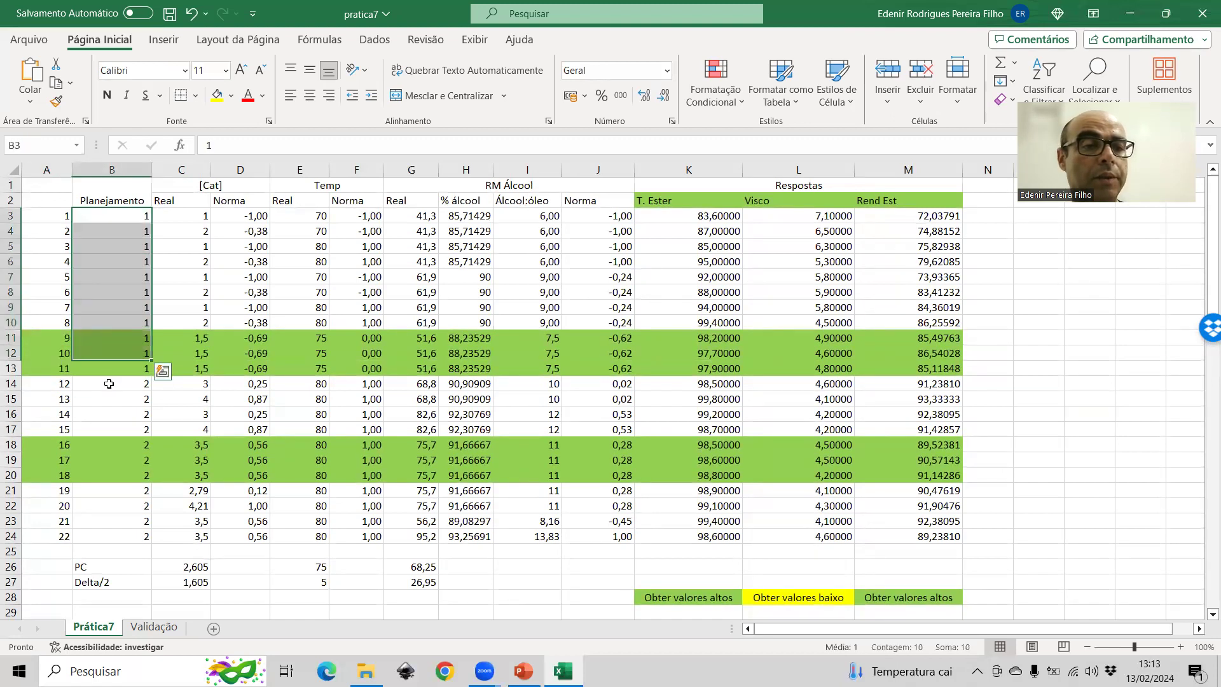
pyautogui.moveTo(102, 458); pyautogui.dragTo(102, 474)
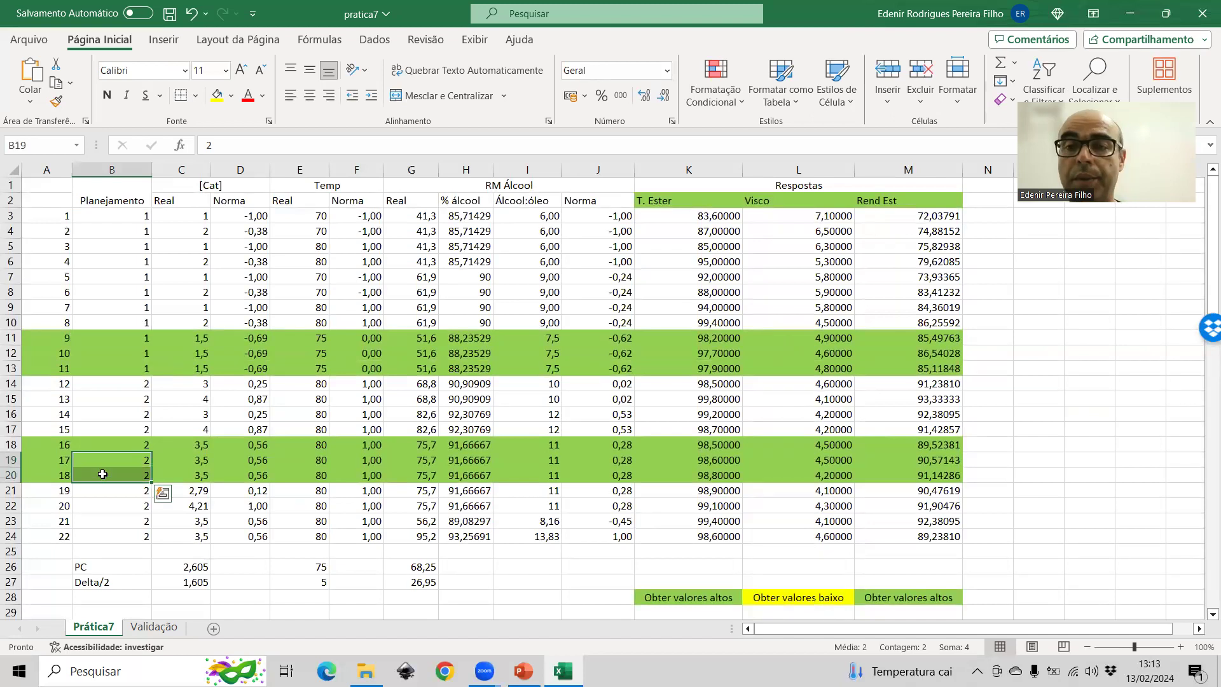
pyautogui.scroll(-3, 202, 422)
pyautogui.scroll(3, 203, 423)
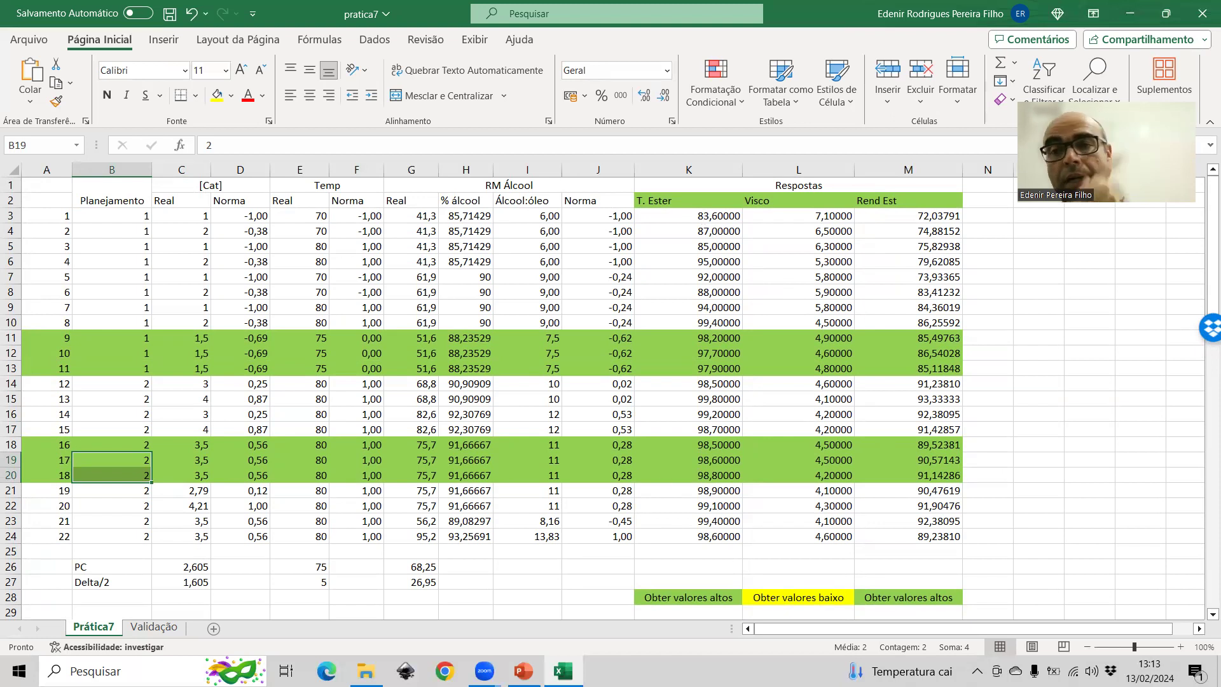
pyautogui.click(796, 597)
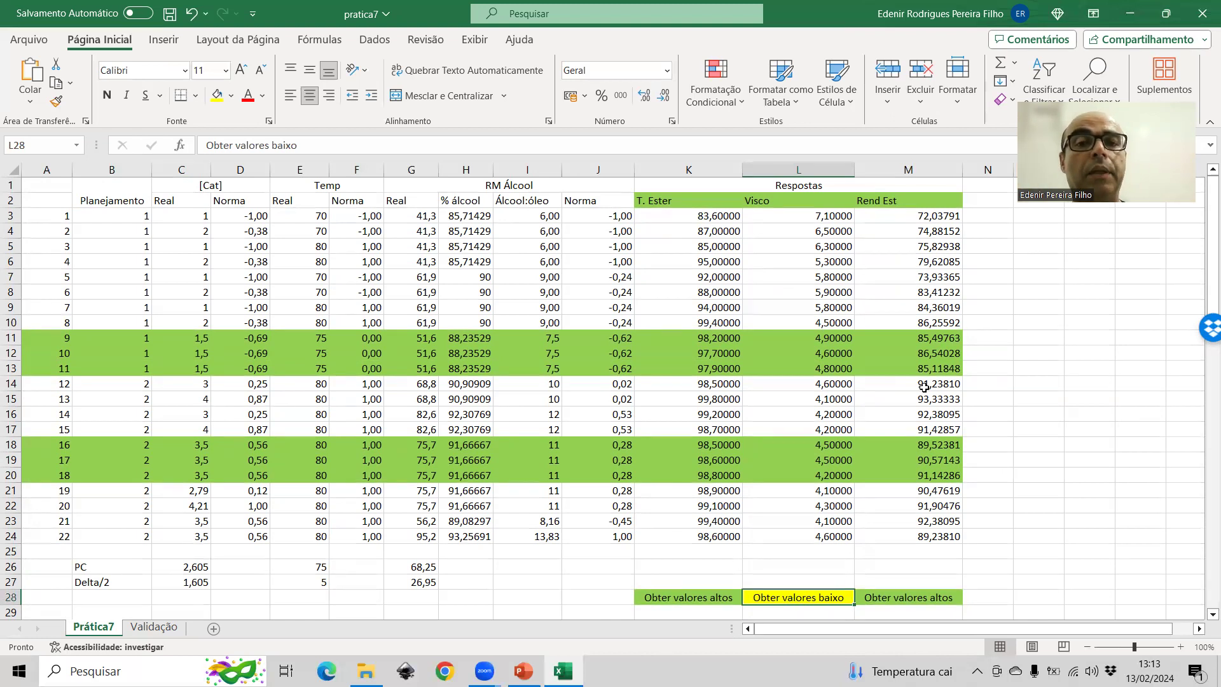
pyautogui.click(1074, 371)
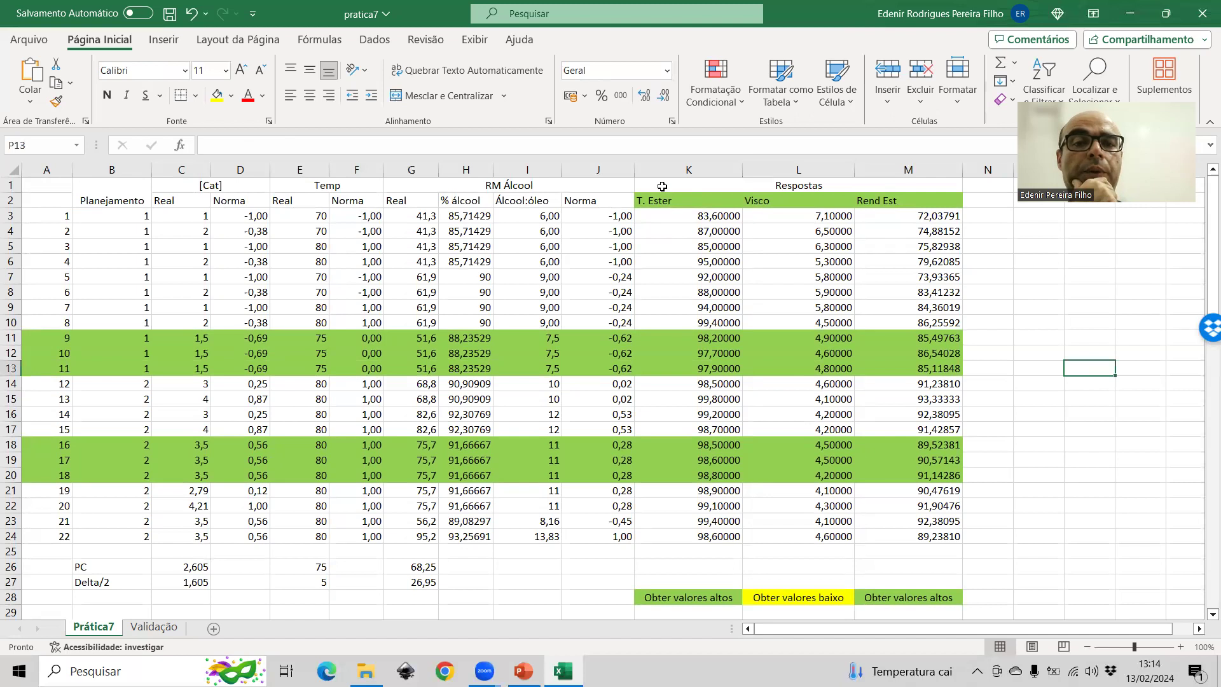
# - Copy the response headers T. Ester, Visco and Rend Est (K2:M2) and paste them transposed starting at F32
pyautogui.moveTo(659, 201); pyautogui.dragTo(927, 202)
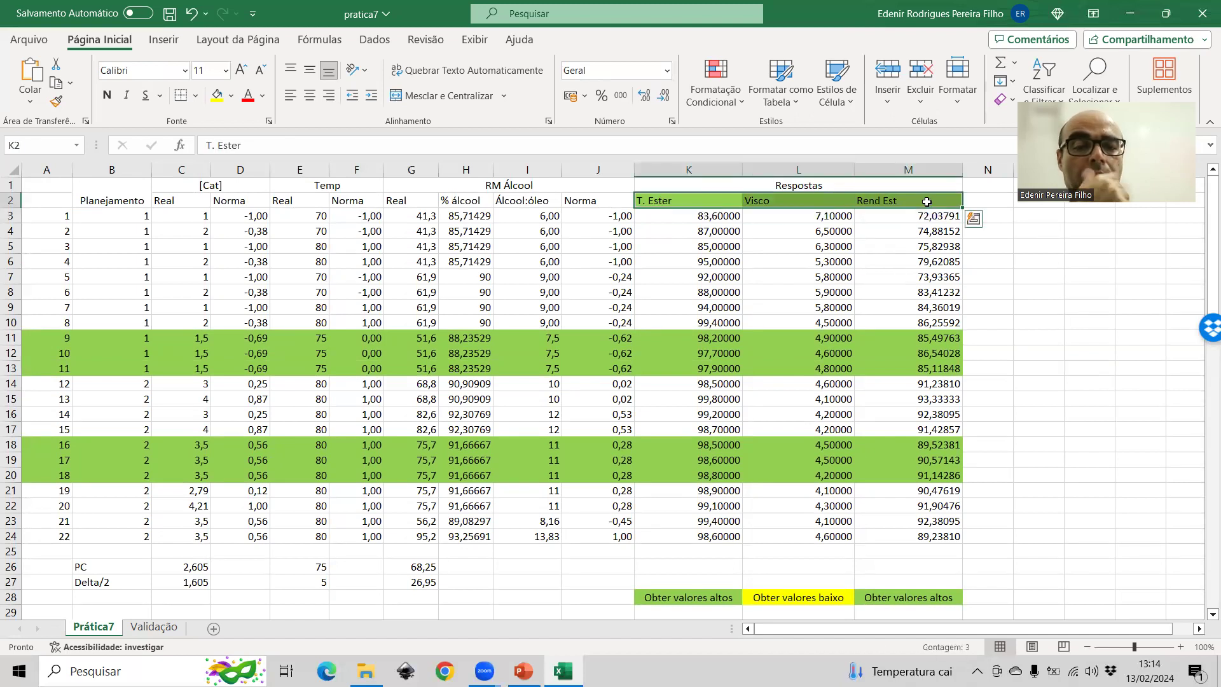
pyautogui.hotkey('ctrl', 'c')
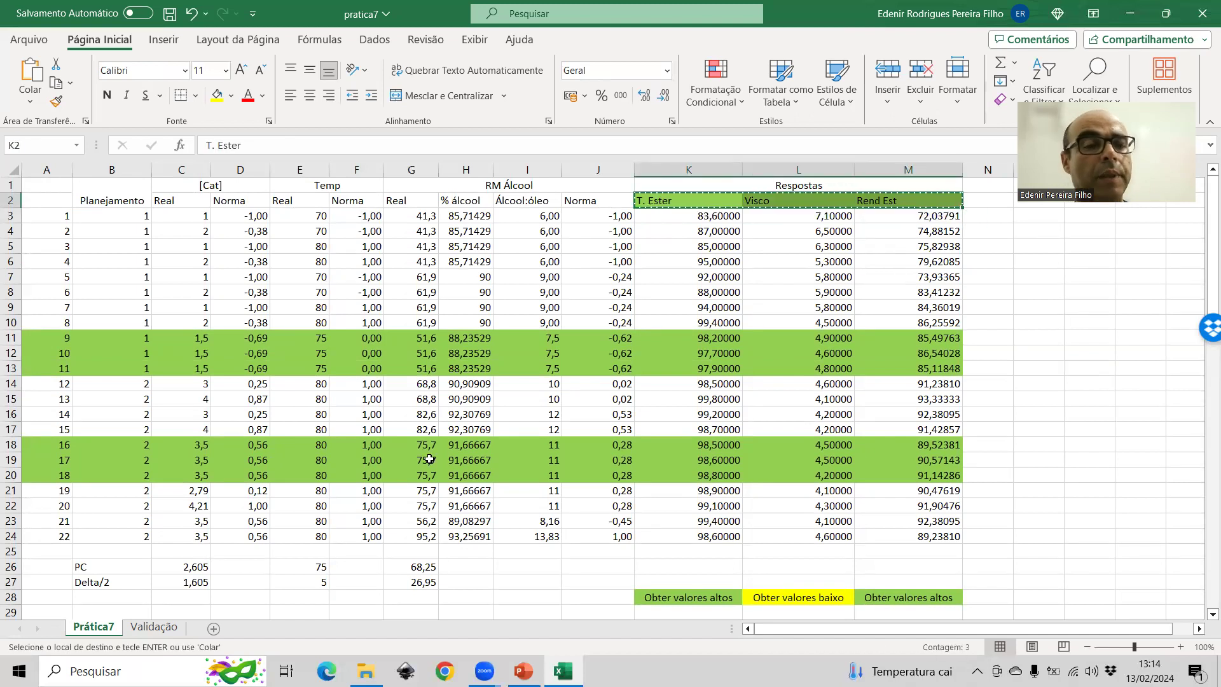
pyautogui.scroll(-4, 404, 463)
pyautogui.scroll(-1, 404, 462)
pyautogui.click(377, 430)
pyautogui.rightClick(377, 429)
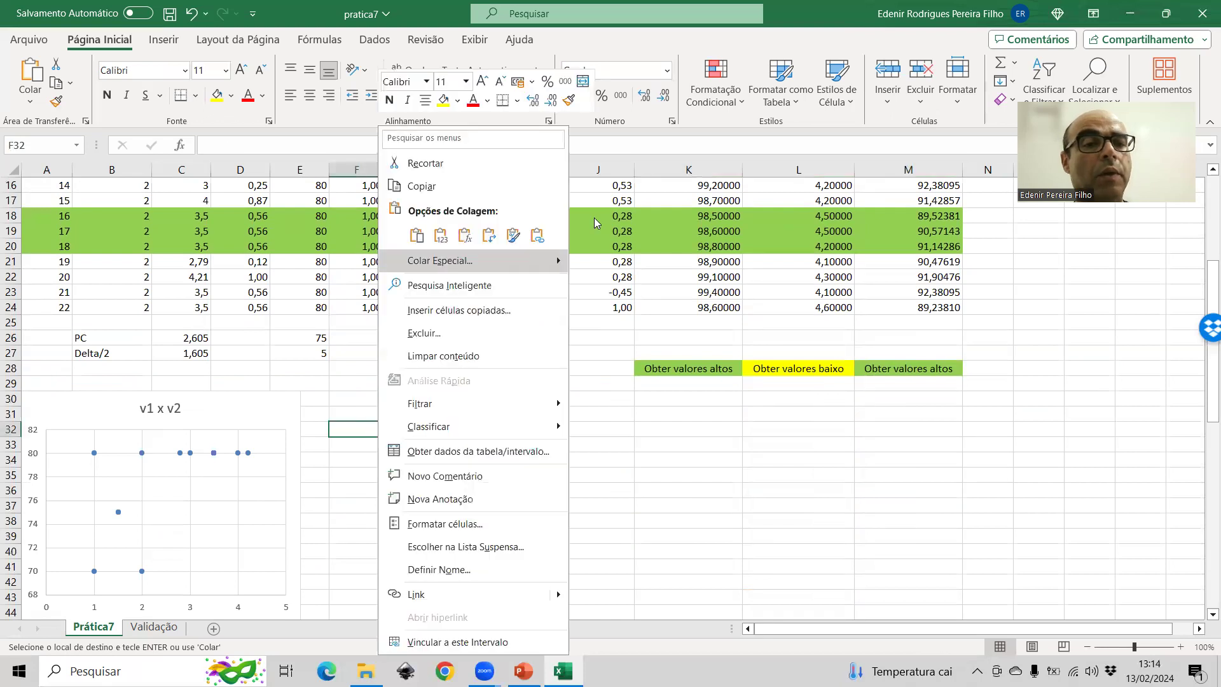
pyautogui.click(500, 240)
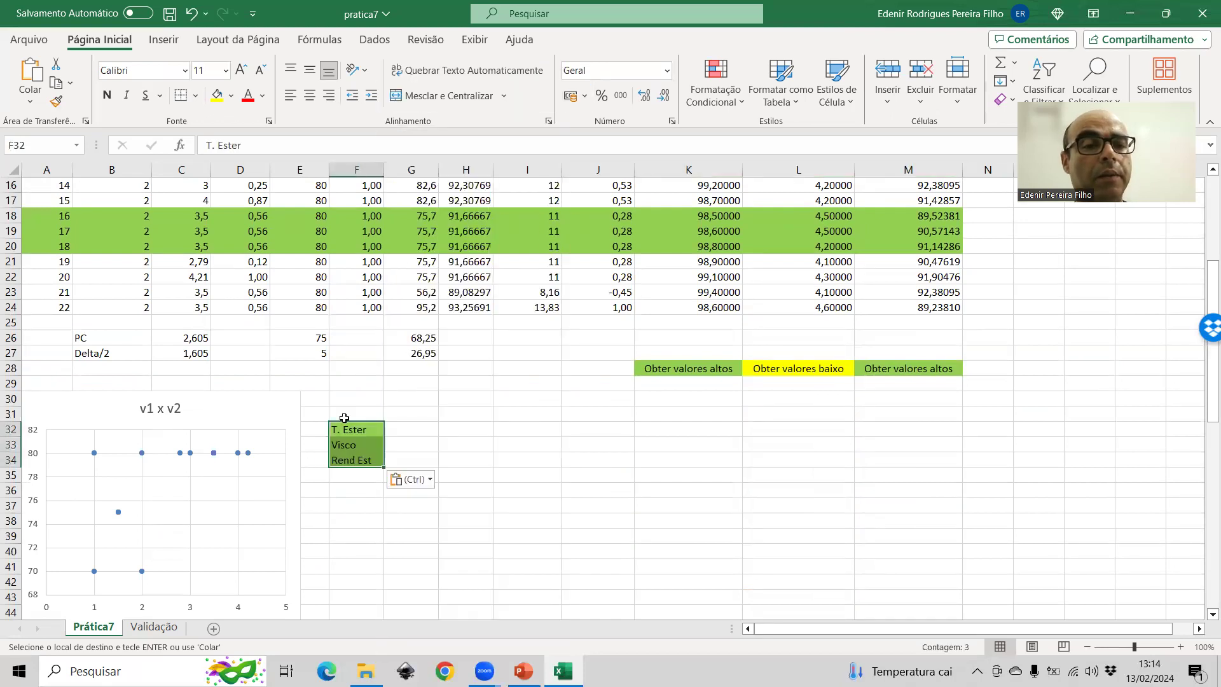
# - Enter the heading "Legenda" in F31 above the pasted response names
pyautogui.click(345, 414)
pyautogui.write('L')
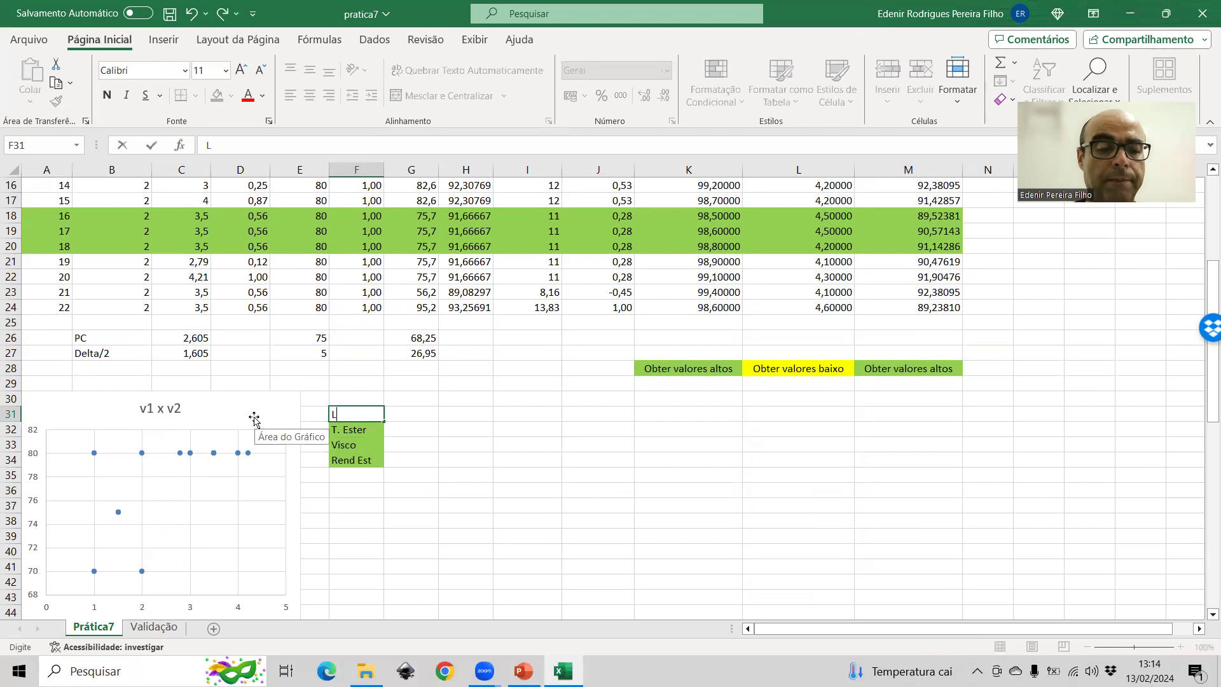
pyautogui.write('egenda')
pyautogui.press('Tab')
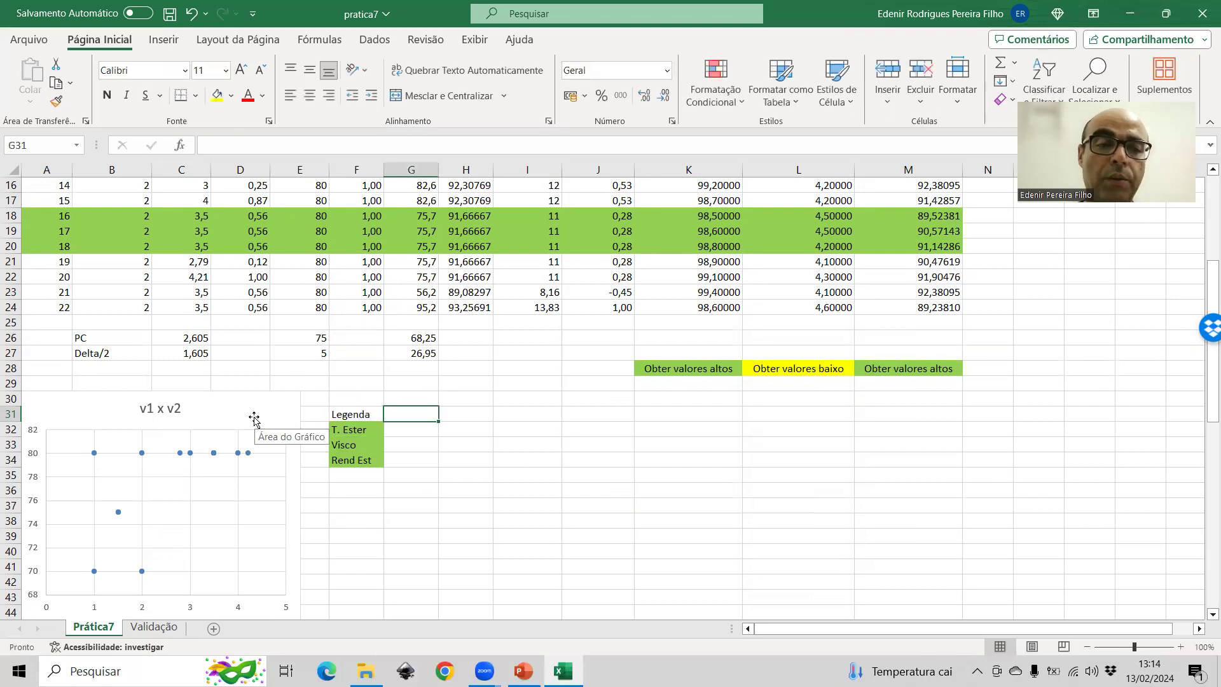
# - Enter the codes R1, R2 and R3 in G32:G34 beside T. Ester, Visco and Rend Est
pyautogui.press('Down')
pyautogui.write('R')
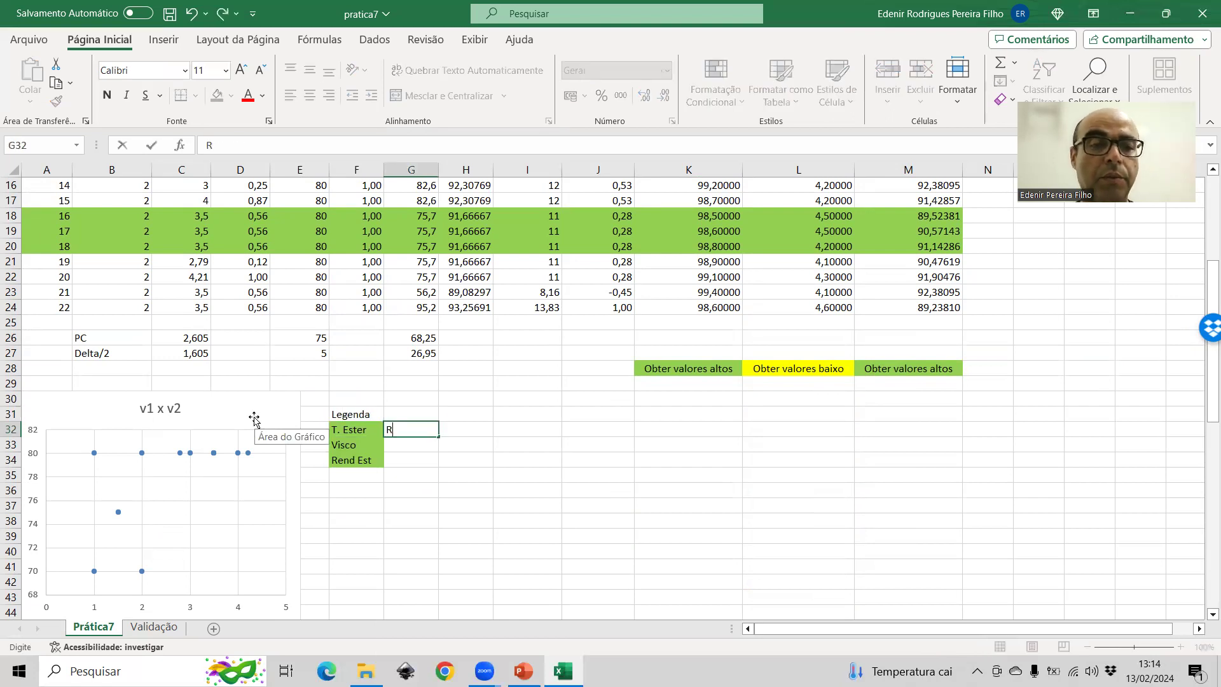
pyautogui.write('1')
pyautogui.press('Return')
pyautogui.write('R2')
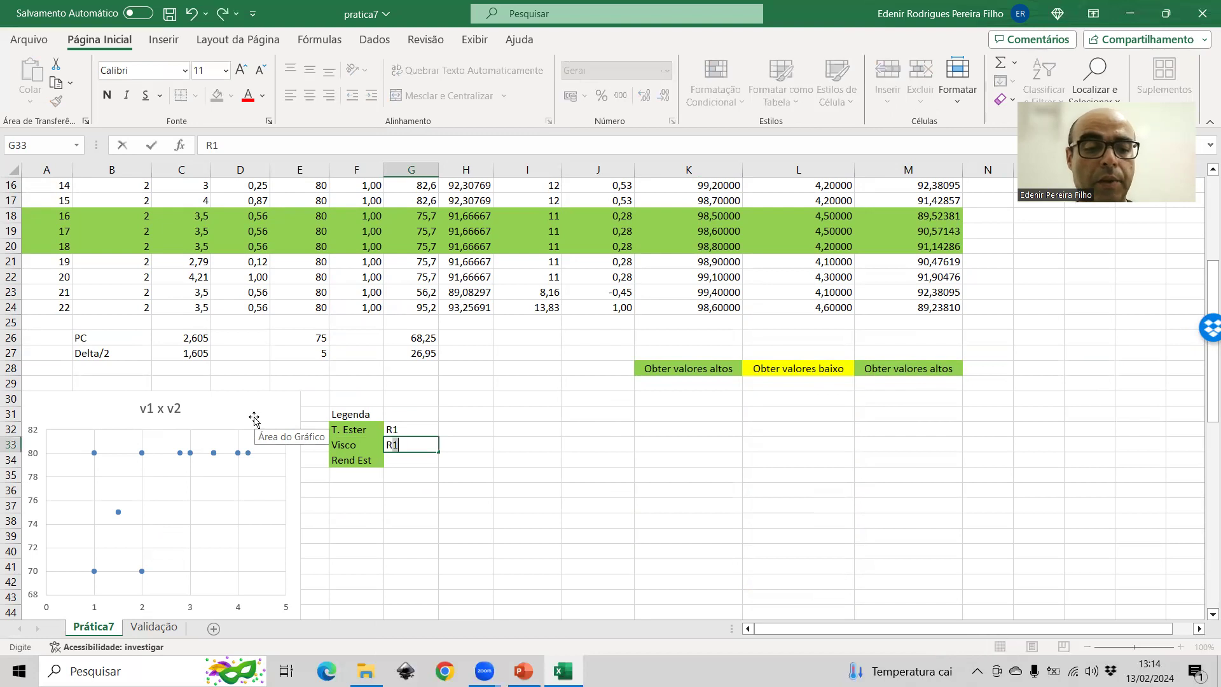
pyautogui.press('Return')
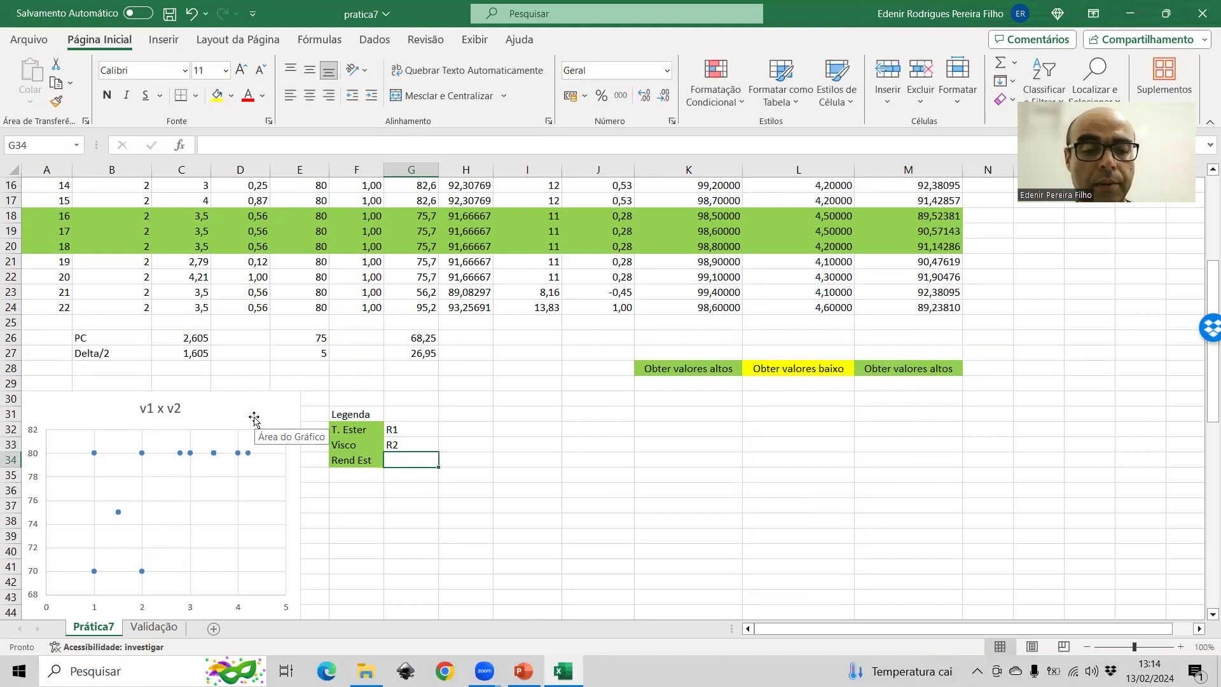
pyautogui.write('R3')
pyautogui.press('Return')
# - Rename the response column headers in K2:M2 as R1, R2 and R3
pyautogui.press('Up')
pyautogui.press('Up')
pyautogui.press('Up')
pyautogui.press('Up')
pyautogui.press('Up')
pyautogui.press('Up')
pyautogui.press('Up')
pyautogui.press('Up')
pyautogui.press('Up')
pyautogui.press('Up')
pyautogui.press('Up')
pyautogui.press('Up')
pyautogui.press('Up')
pyautogui.press('Up')
pyautogui.press('Up')
pyautogui.press('Up')
pyautogui.press('Up')
pyautogui.press('Up')
pyautogui.press('Up')
pyautogui.press('Up')
pyautogui.press('Up')
pyautogui.press('Up')
pyautogui.press('Up')
pyautogui.press('Up')
pyautogui.press('Up')
pyautogui.press('Up')
pyautogui.press('Up')
pyautogui.press('Up')
pyautogui.press('Up')
pyautogui.press('Up')
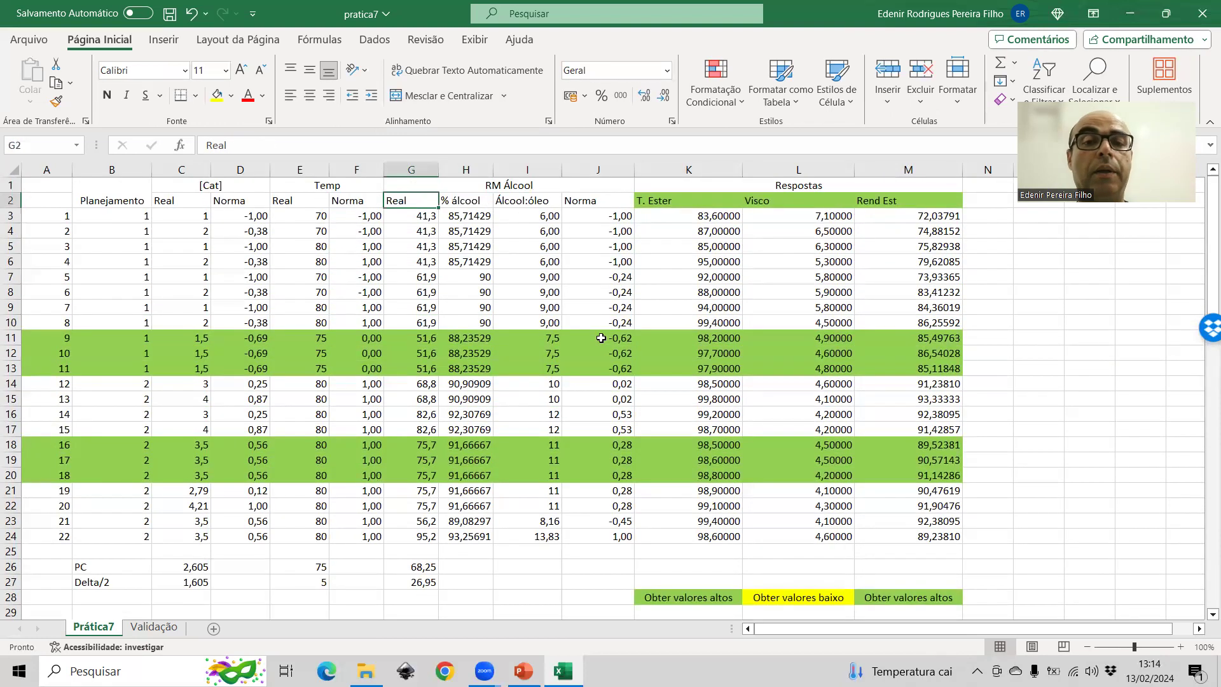
pyautogui.press('Right')
pyautogui.press('Right')
pyautogui.press('Right')
pyautogui.press('Right')
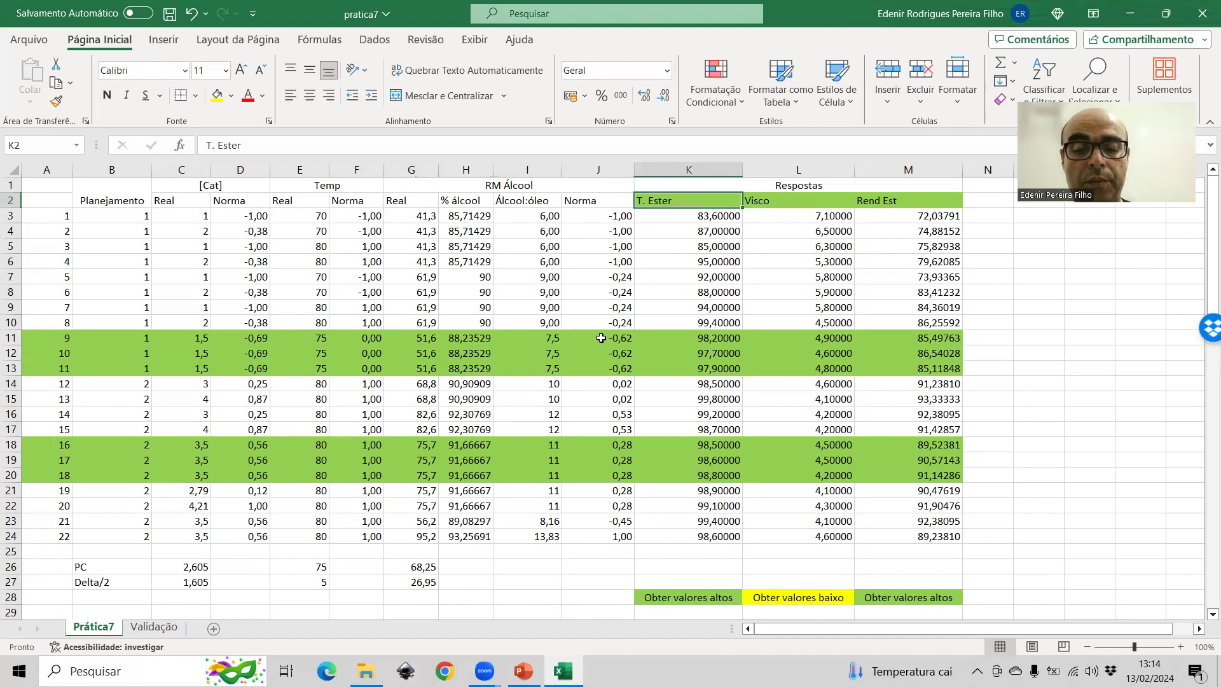
pyautogui.write('R')
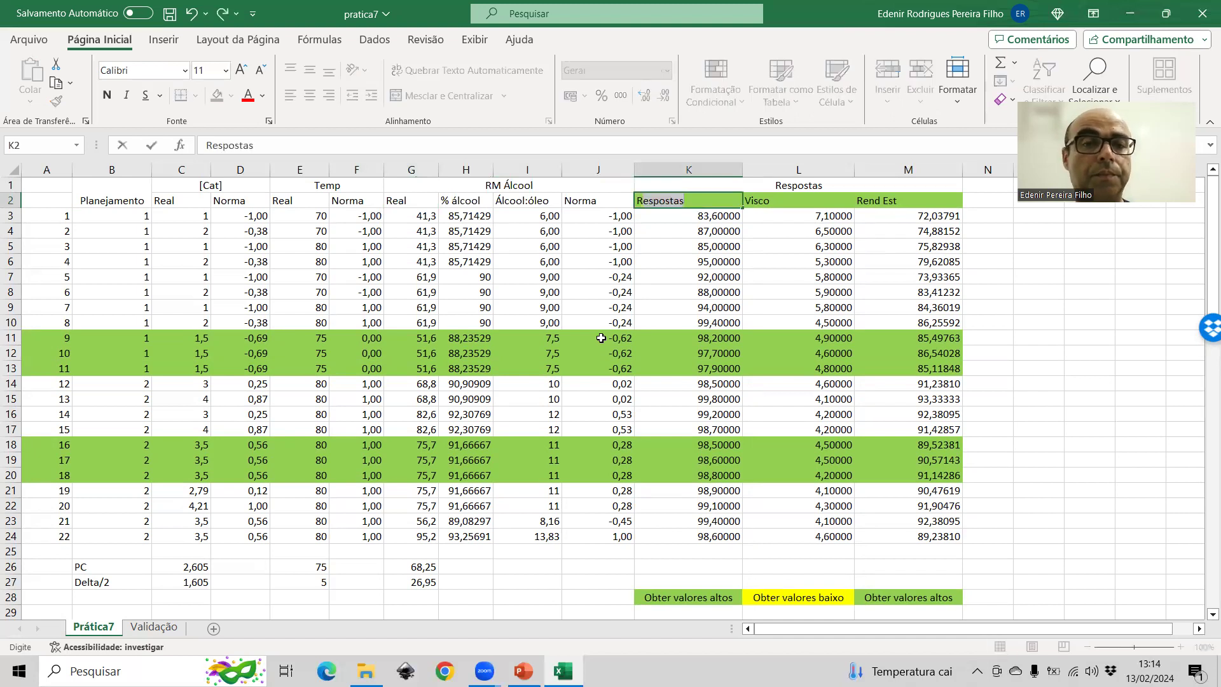
pyautogui.write('1')
pyautogui.press('Tab')
pyautogui.write('R2')
pyautogui.press('Tab')
pyautogui.write('R3')
pyautogui.press('Return')
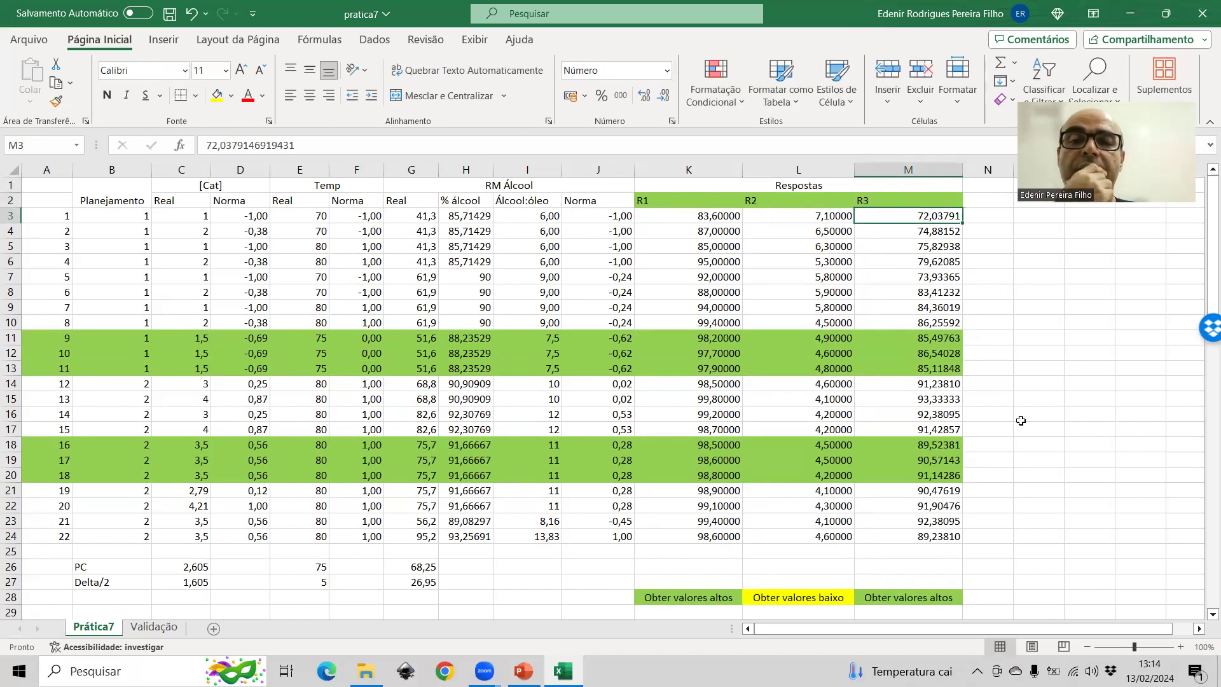
# - Select the response data K2:M24, view the list of Data Analysis tools and close it
pyautogui.moveTo(693, 197); pyautogui.dragTo(923, 534)
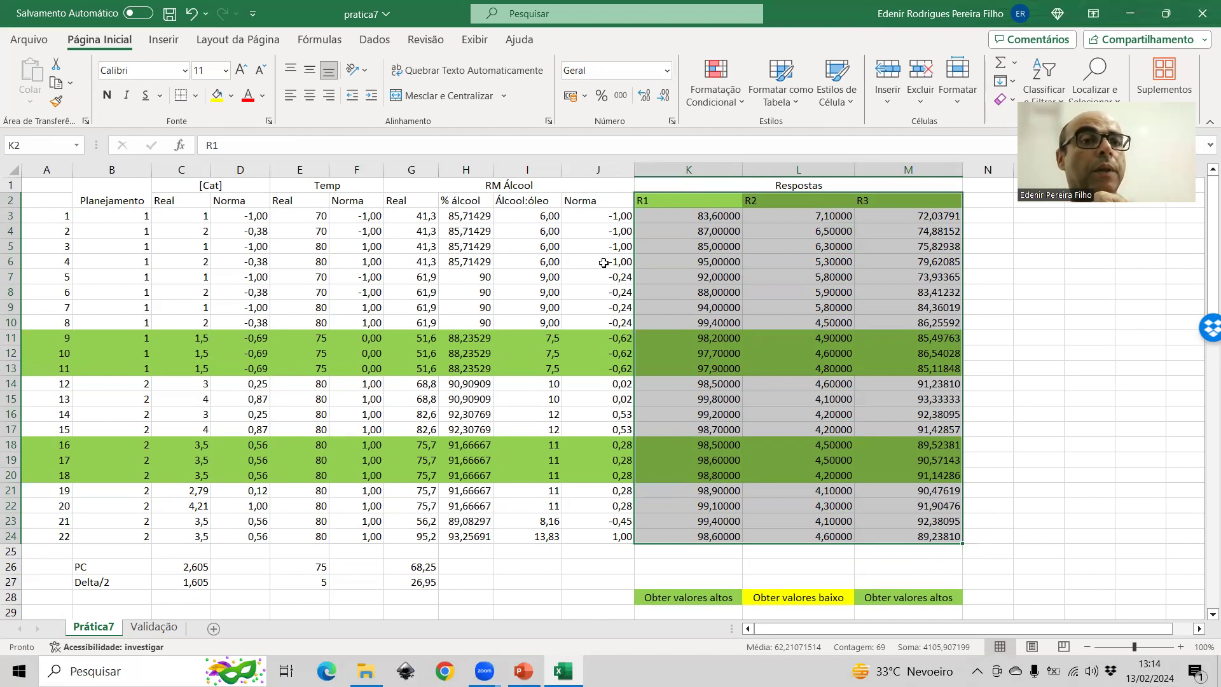
pyautogui.click(375, 39)
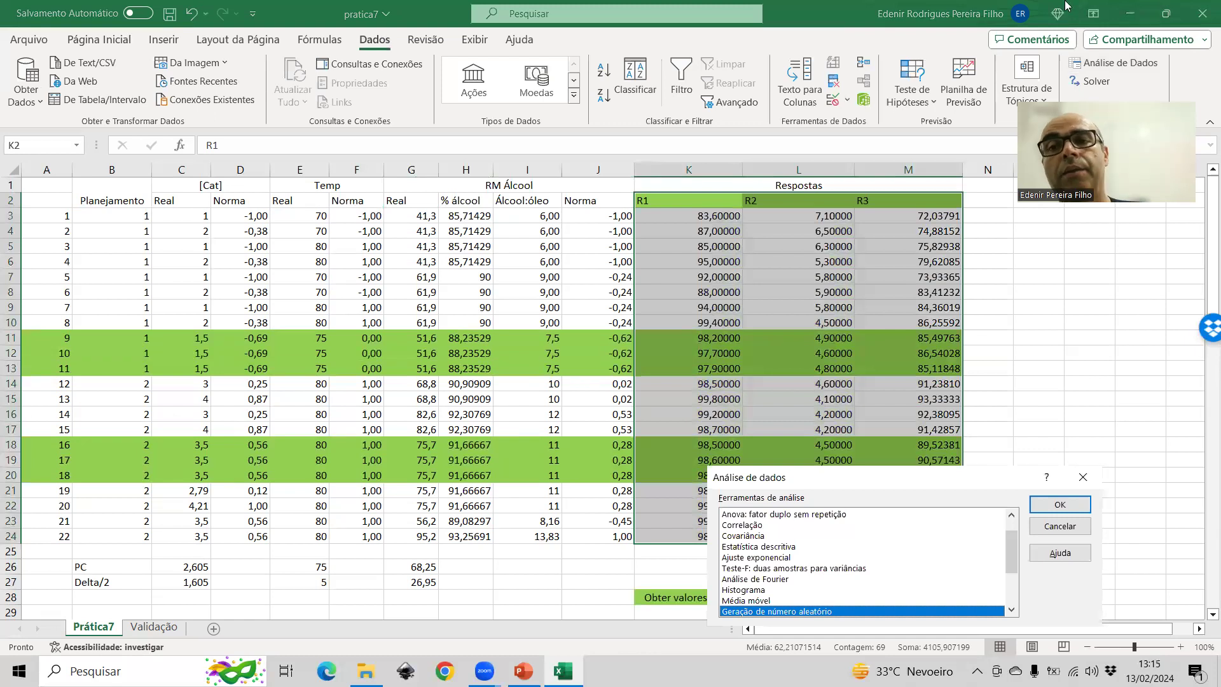
pyautogui.click(1059, 528)
# - View the installed Excel add-ins, including Ferramentas de Análise and Solver, and close the list without applying changes
pyautogui.click(24, 40)
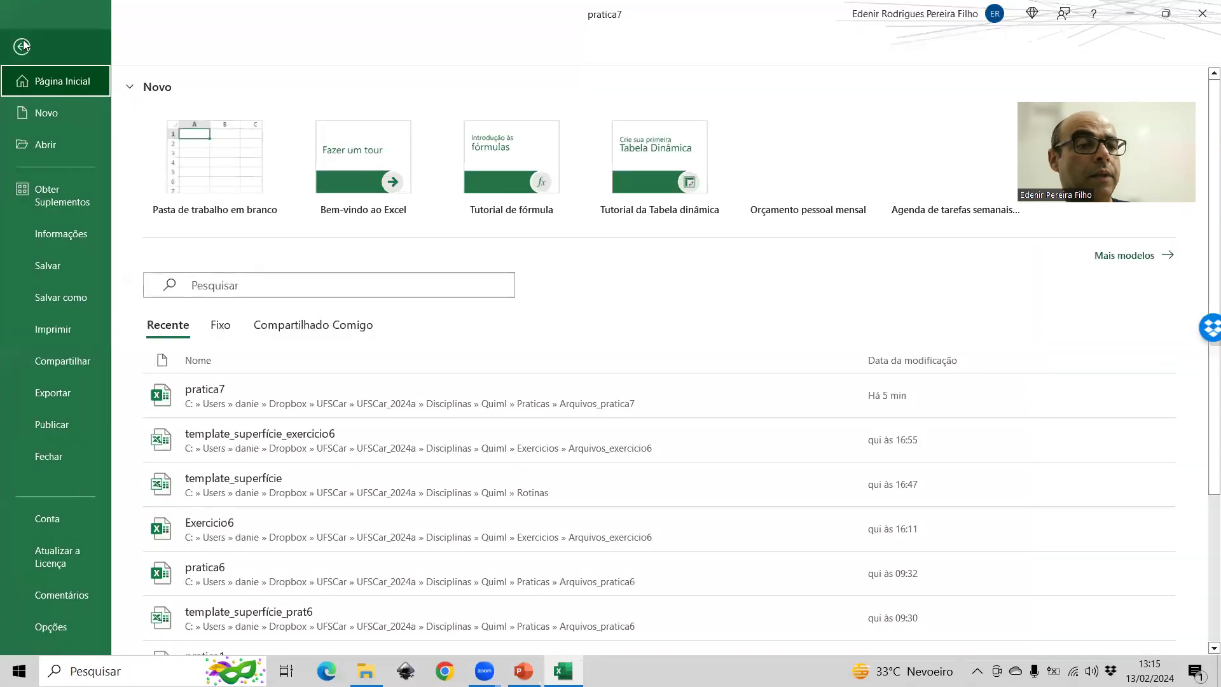
pyautogui.click(58, 630)
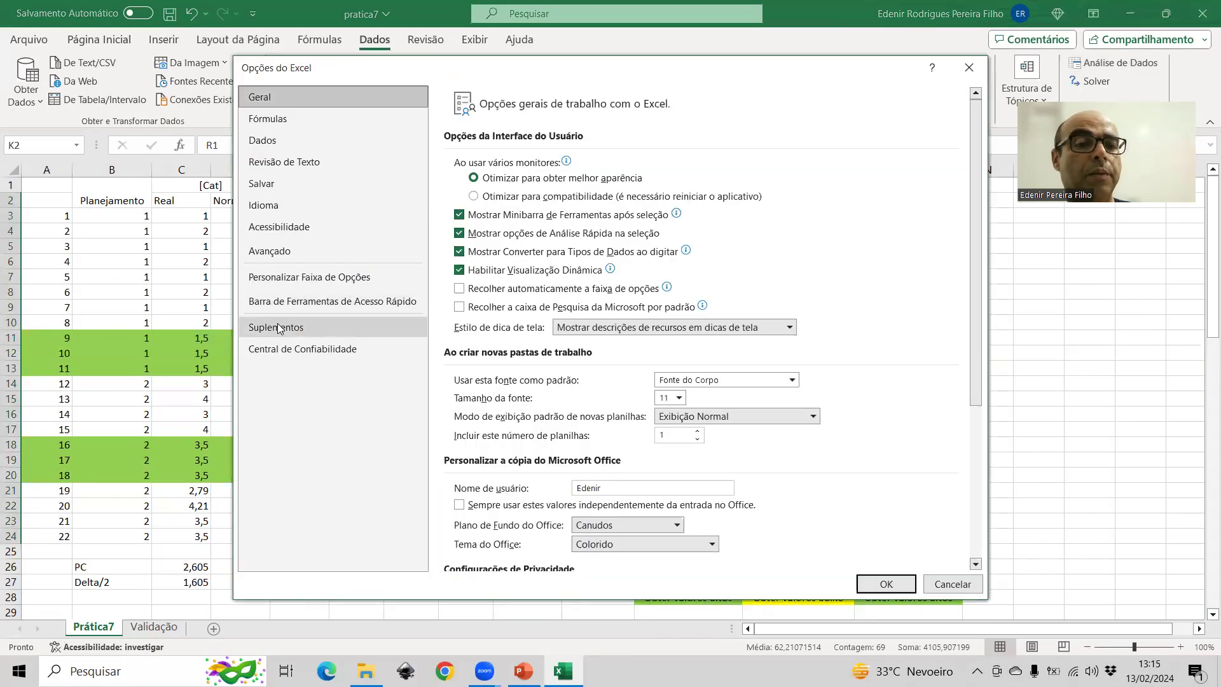
pyautogui.click(278, 329)
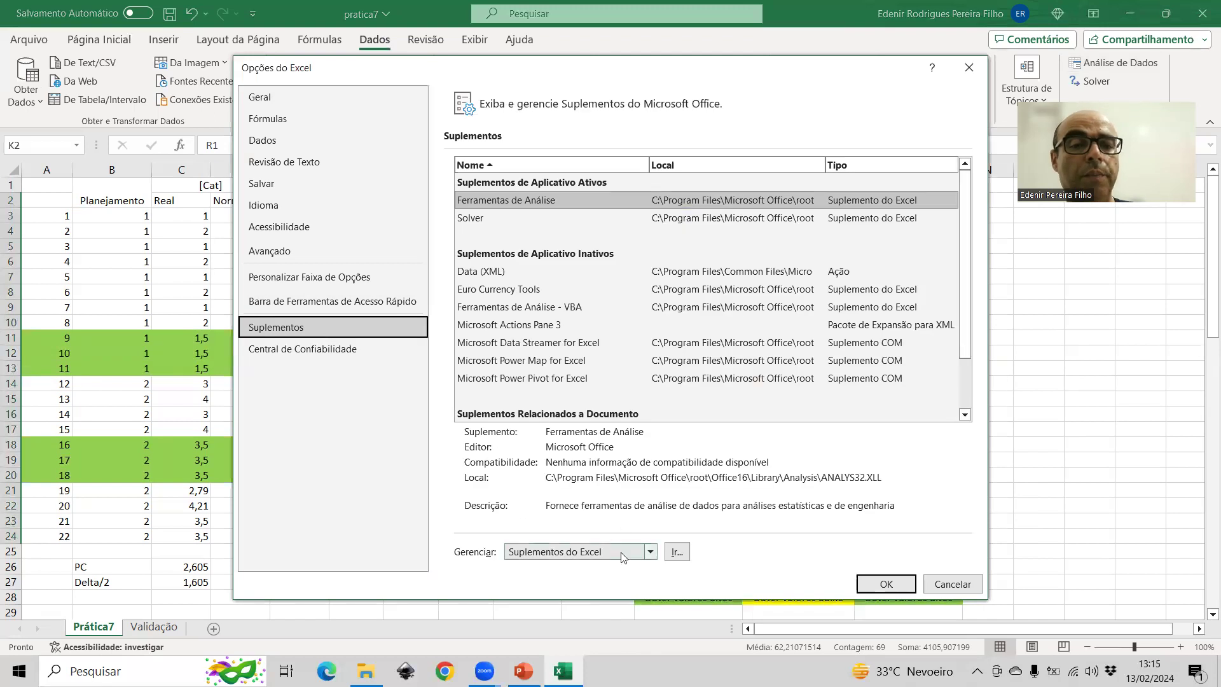
pyautogui.click(678, 551)
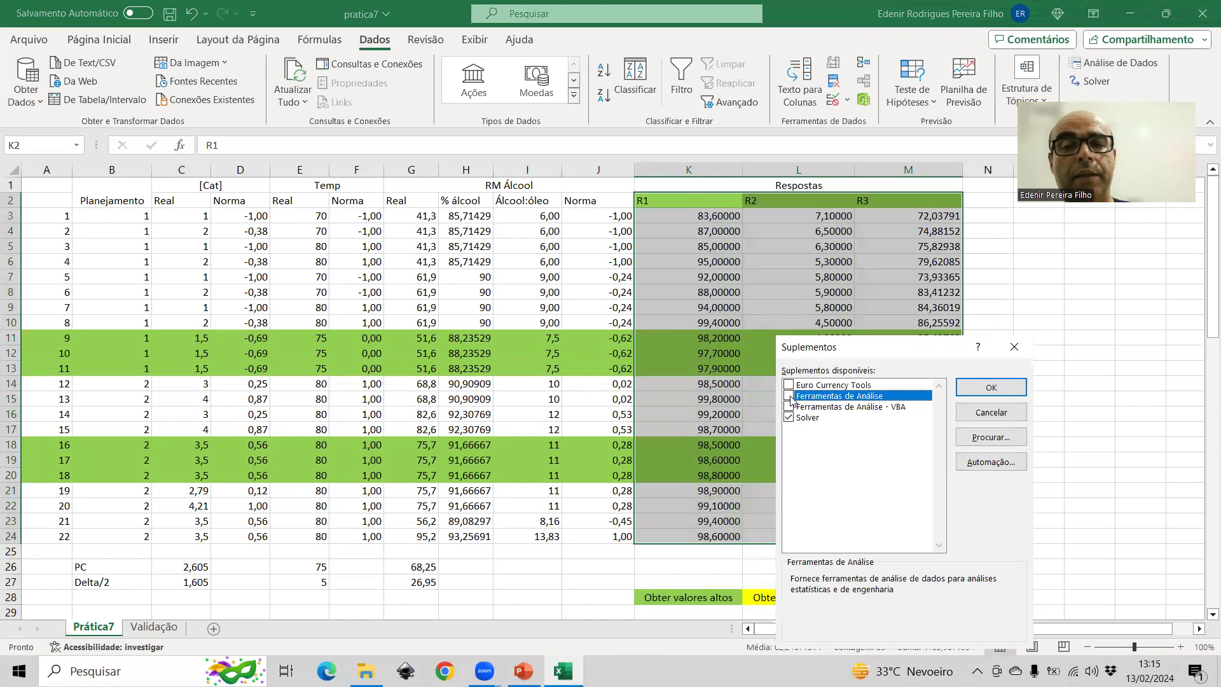
pyautogui.click(990, 410)
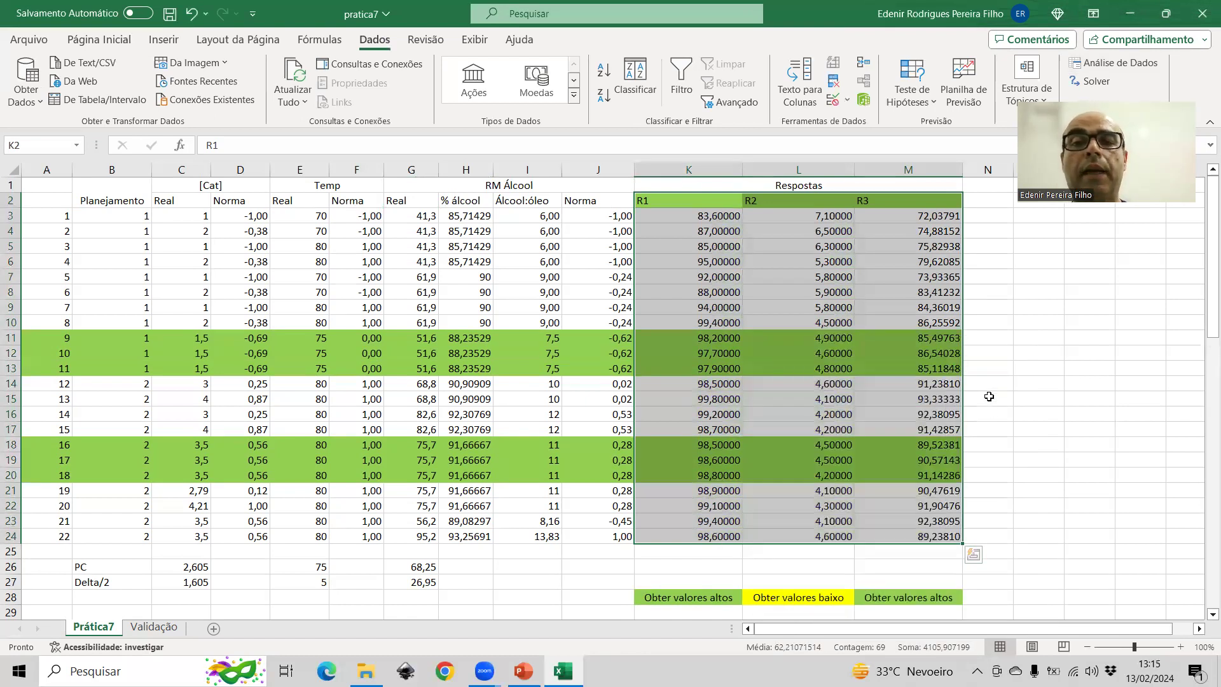
# - Run the Correlação analysis on K2:M24, grouped by columns with labels in the first row, outputting to a new sheet named Correlação
pyautogui.hotkey('alt', 's')
pyautogui.press('y')
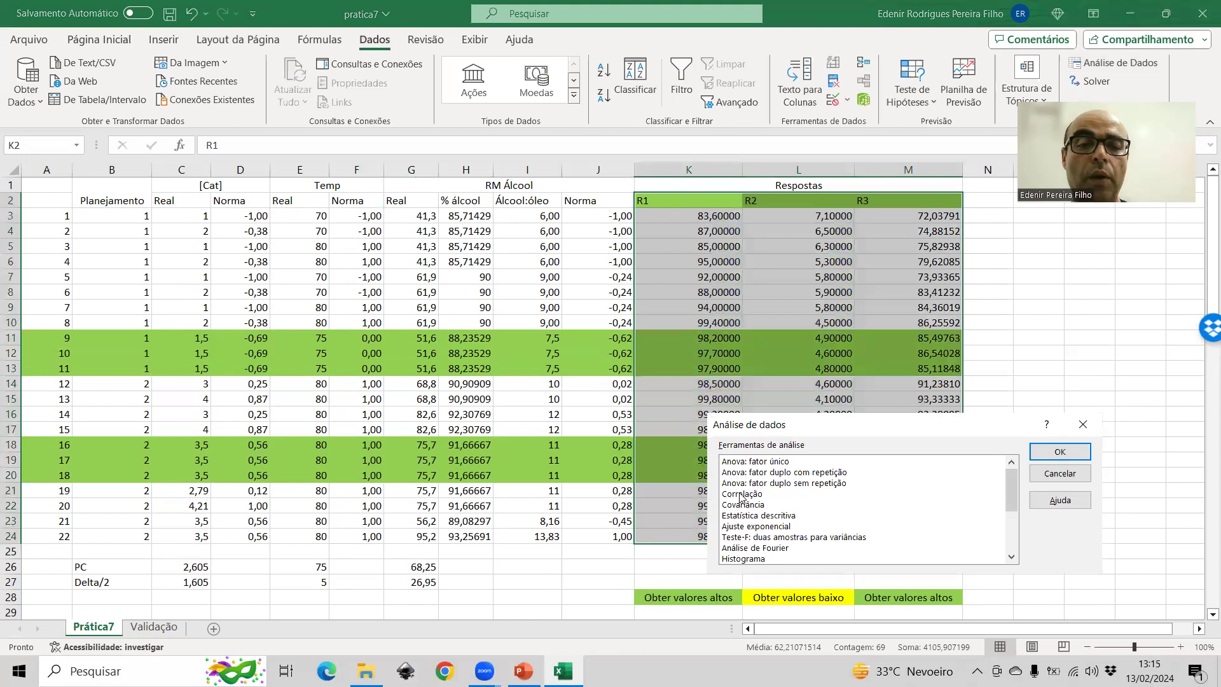
pyautogui.click(1052, 452)
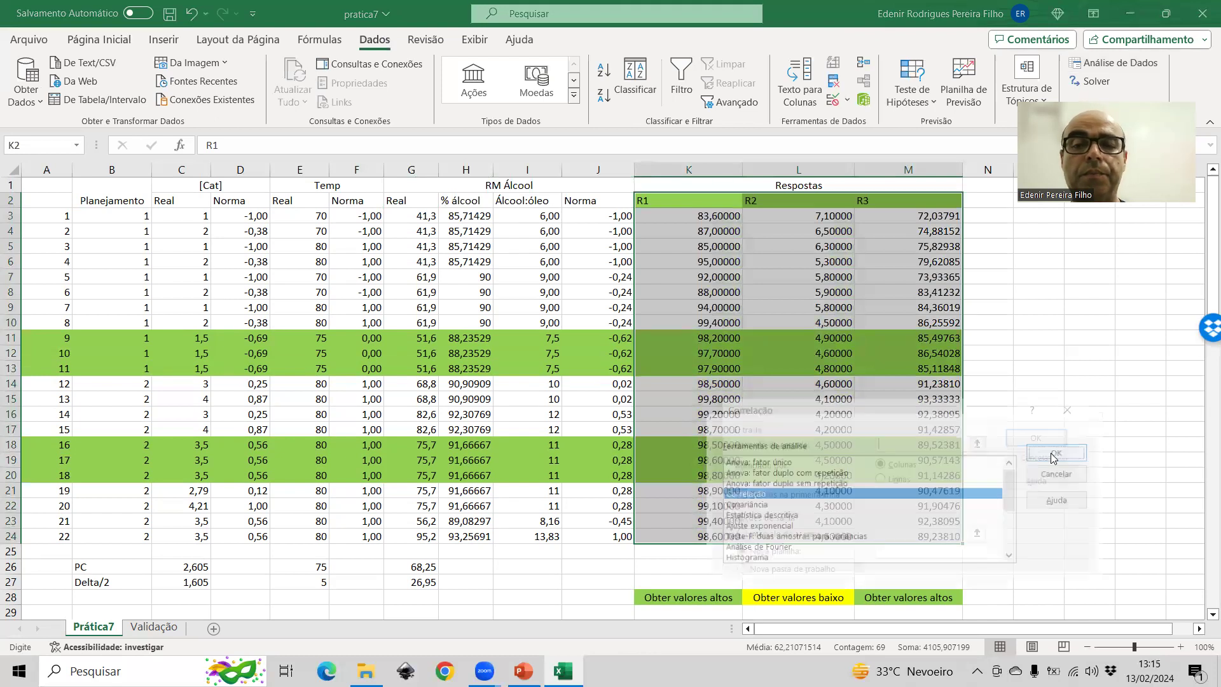
pyautogui.moveTo(657, 203); pyautogui.dragTo(918, 535)
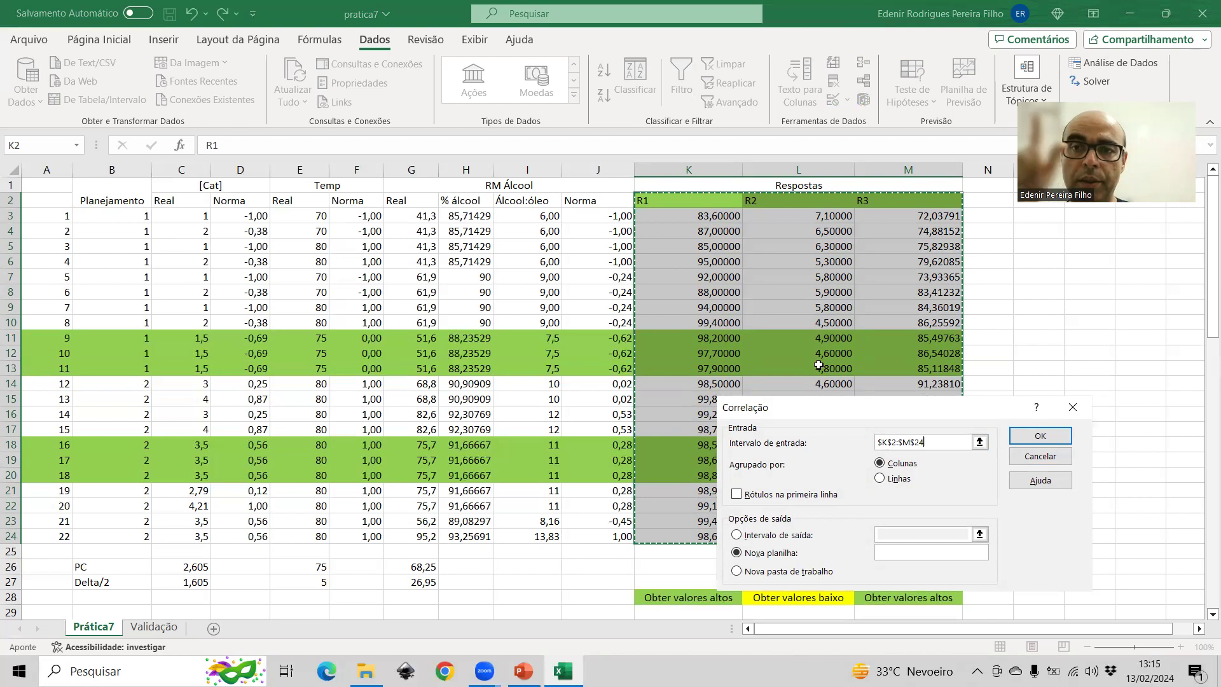
pyautogui.click(749, 497)
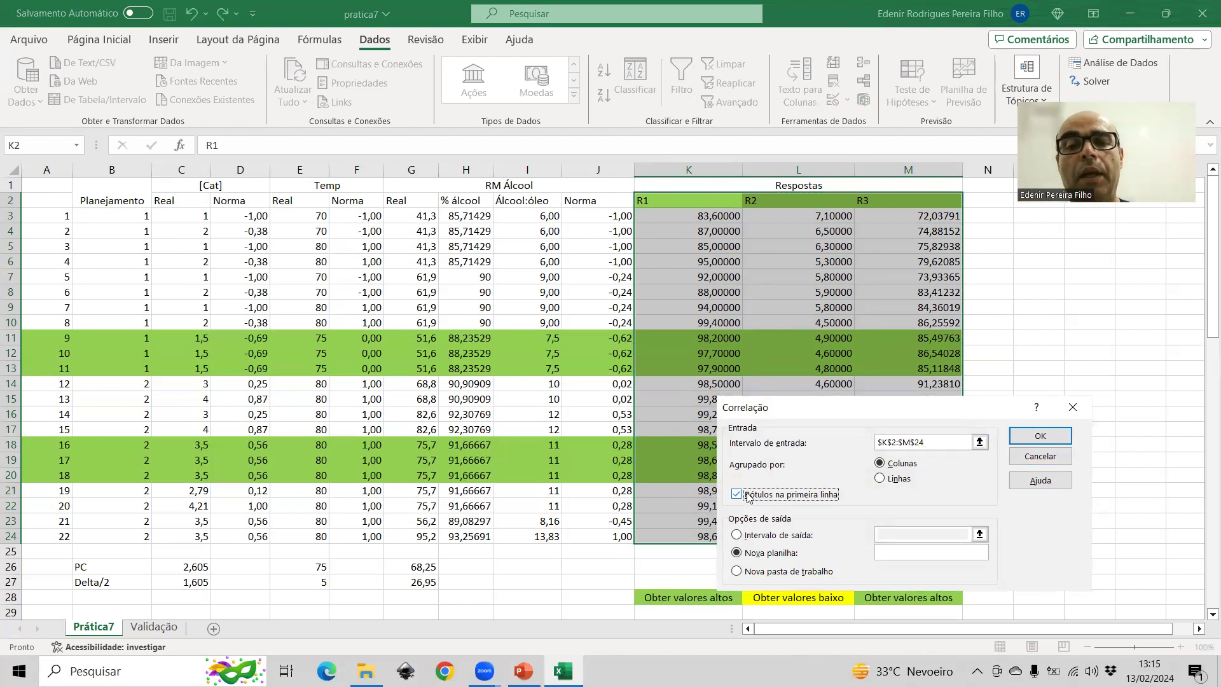
pyautogui.click(913, 551)
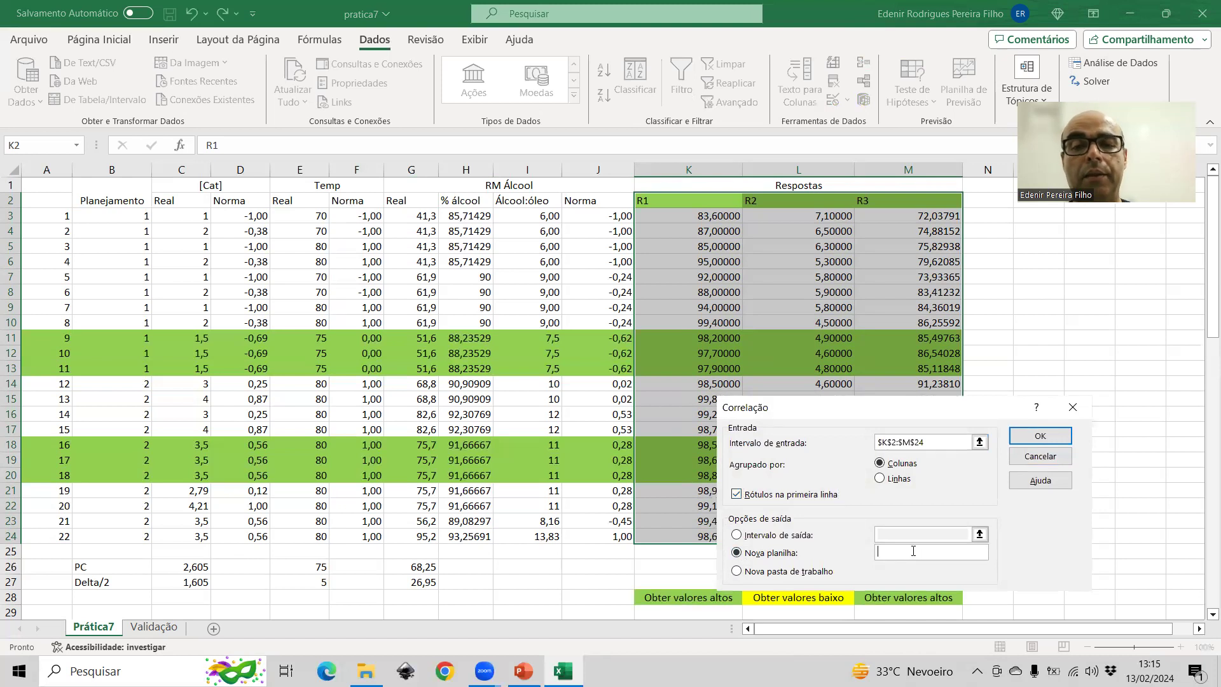
pyautogui.write('Correlaç')
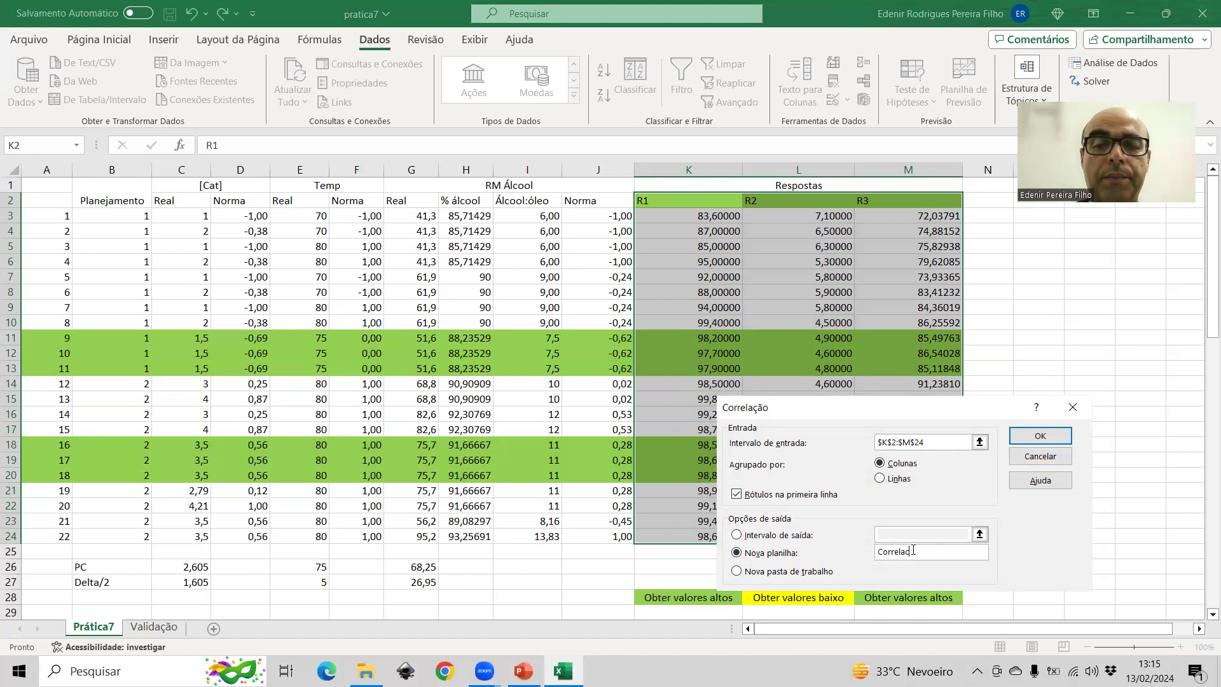
pyautogui.write('ão')
pyautogui.press('Return')
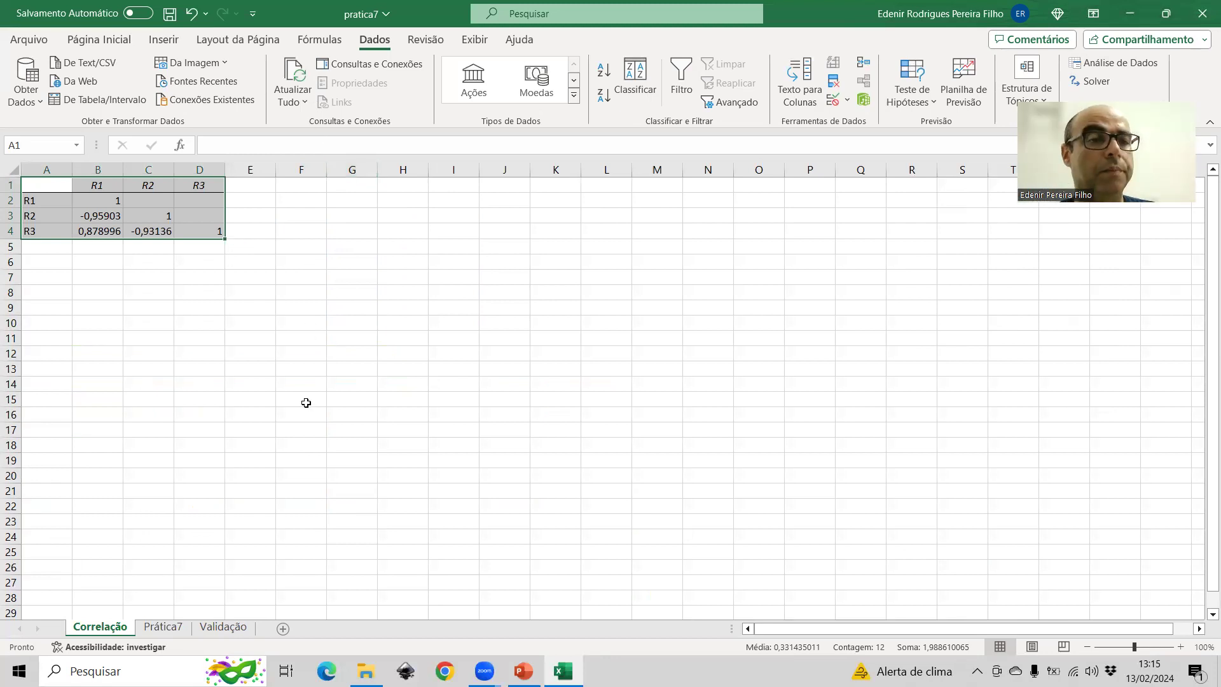
# - Examine the pairwise correlation coefficients between R1, R2 and R3 in the correlation matrix
pyautogui.scroll(9, 306, 403)
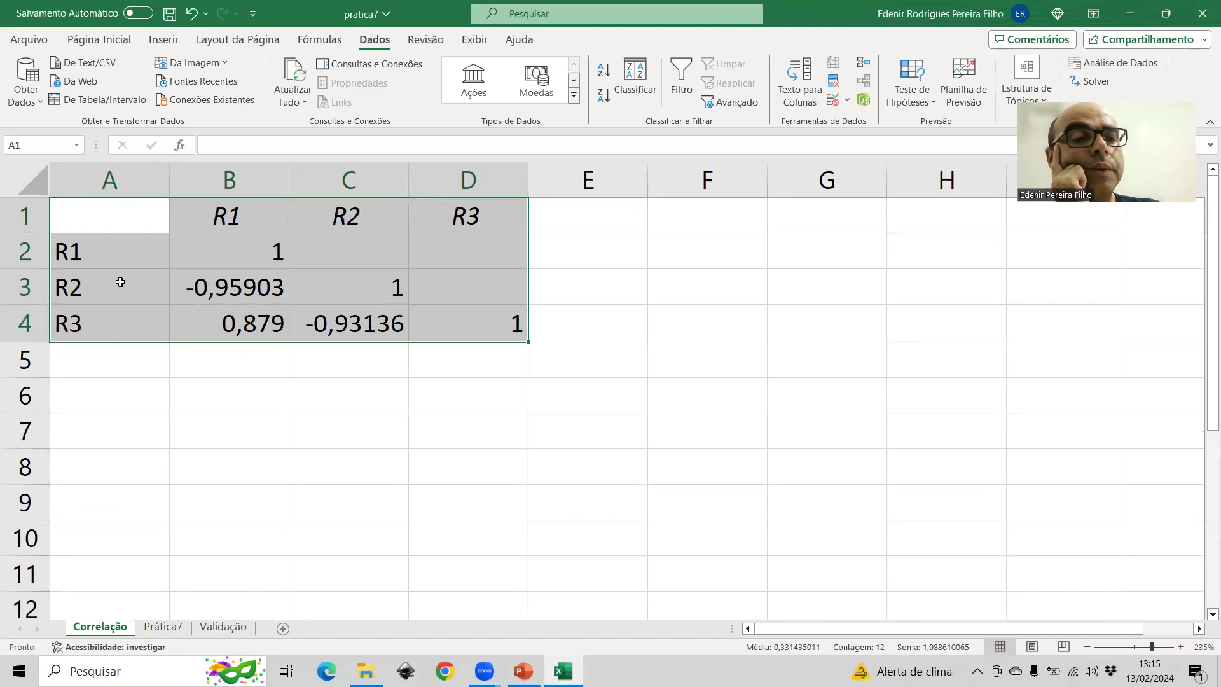
pyautogui.click(220, 286)
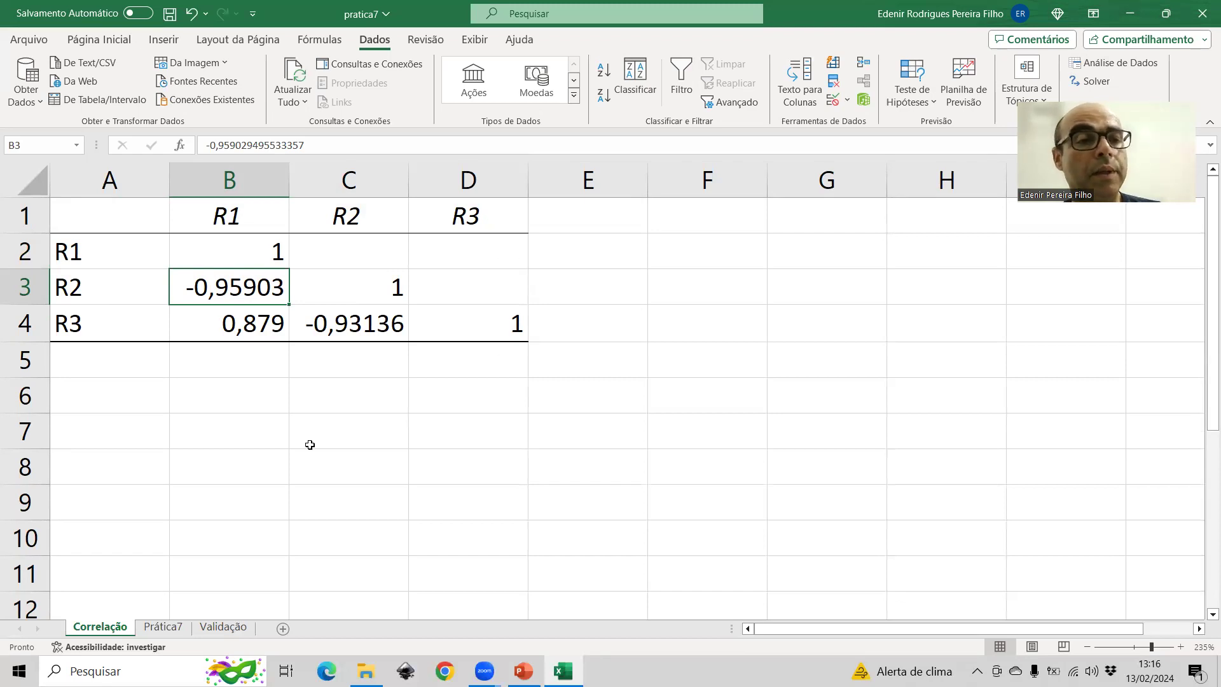
pyautogui.click(89, 320)
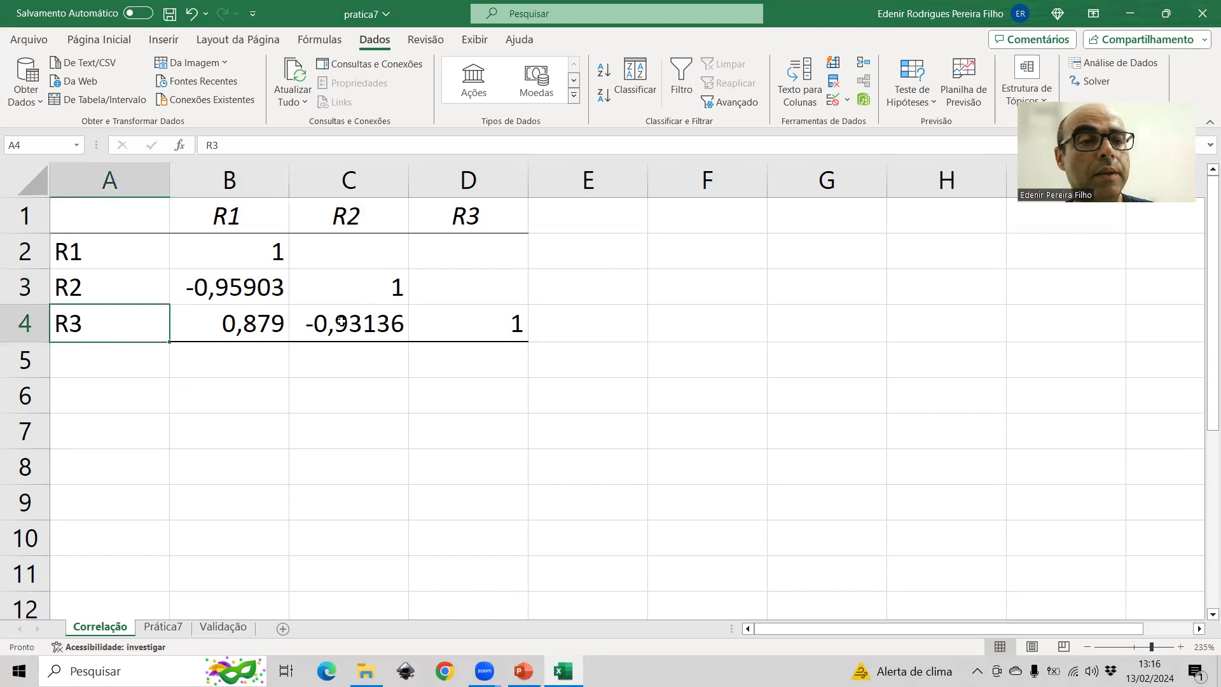
pyautogui.click(372, 325)
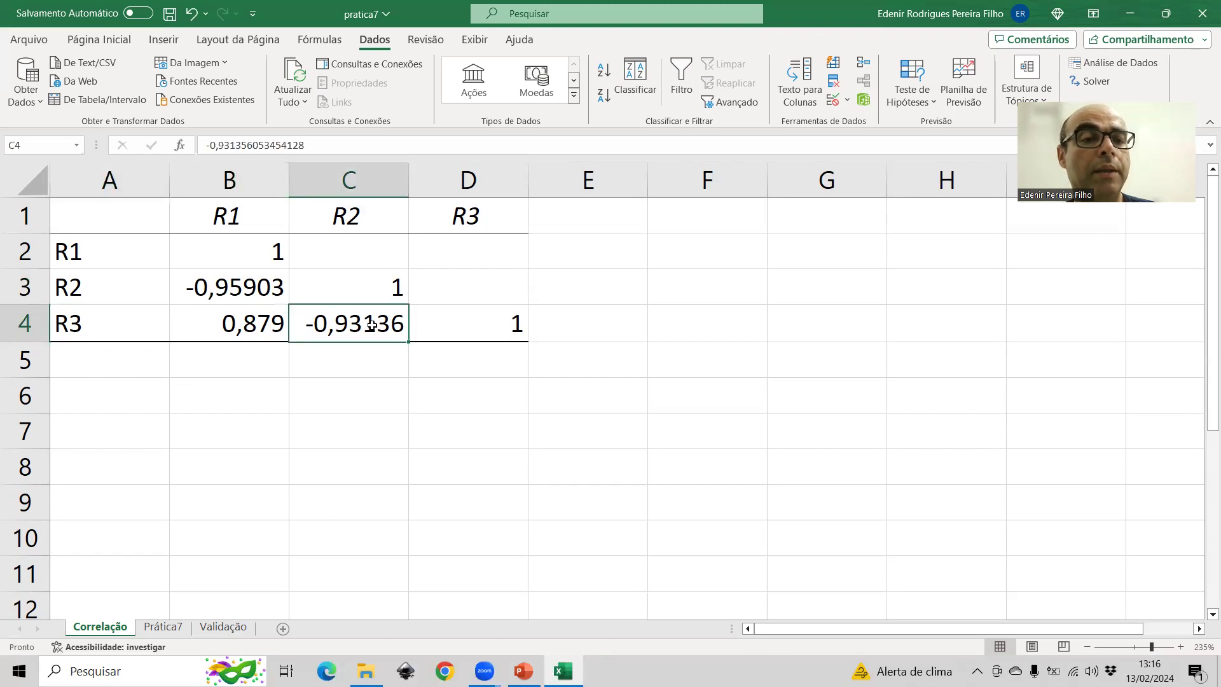
pyautogui.click(211, 320)
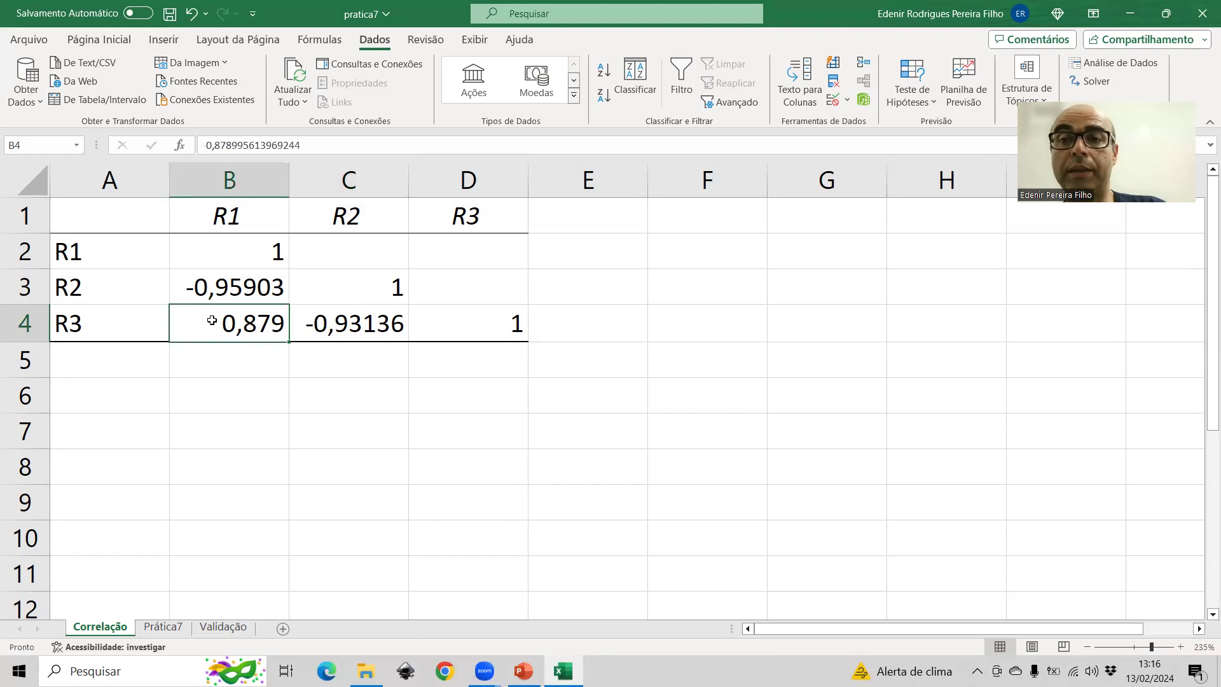
# - Enter the note "r: coeficiente de correlação" in A5 below the correlation matrix
pyautogui.click(139, 357)
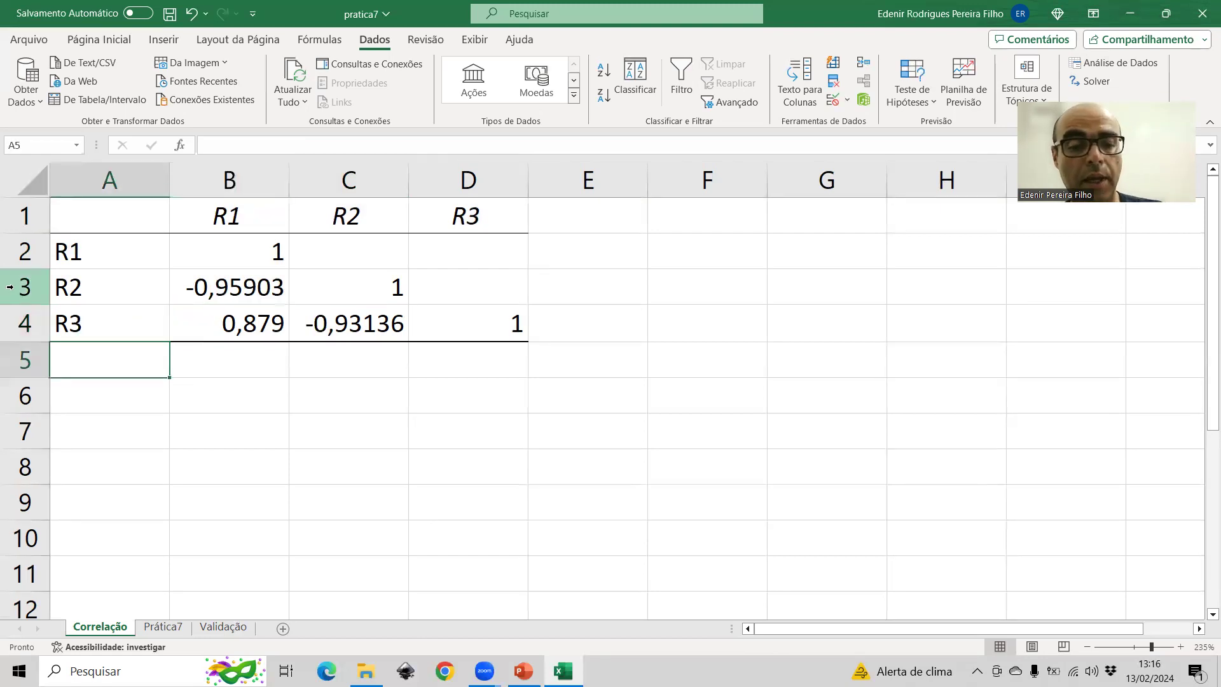
pyautogui.write('r')
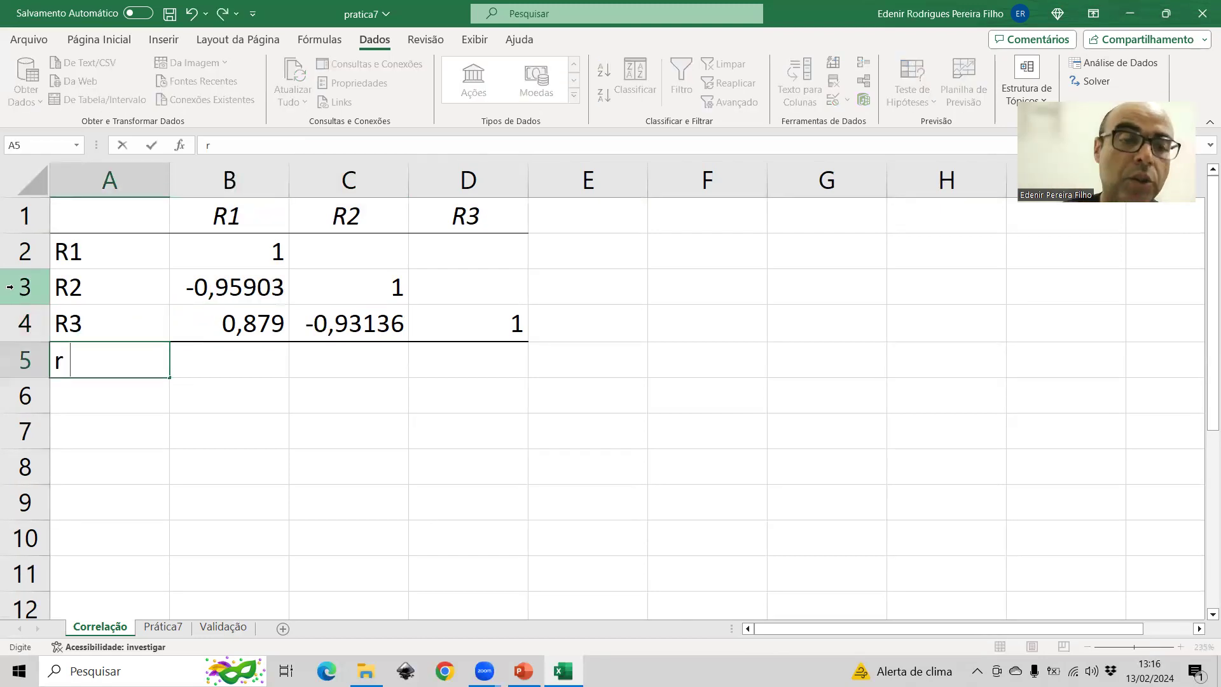
pyautogui.write(': c')
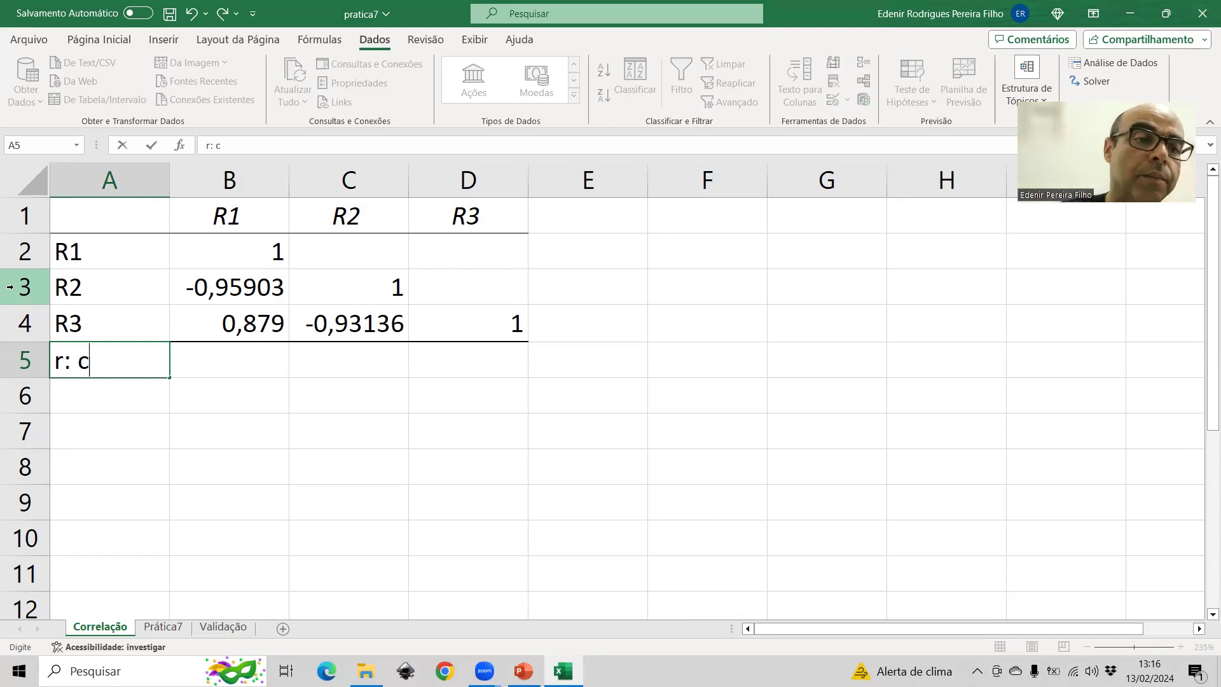
pyautogui.write('oeficiente d')
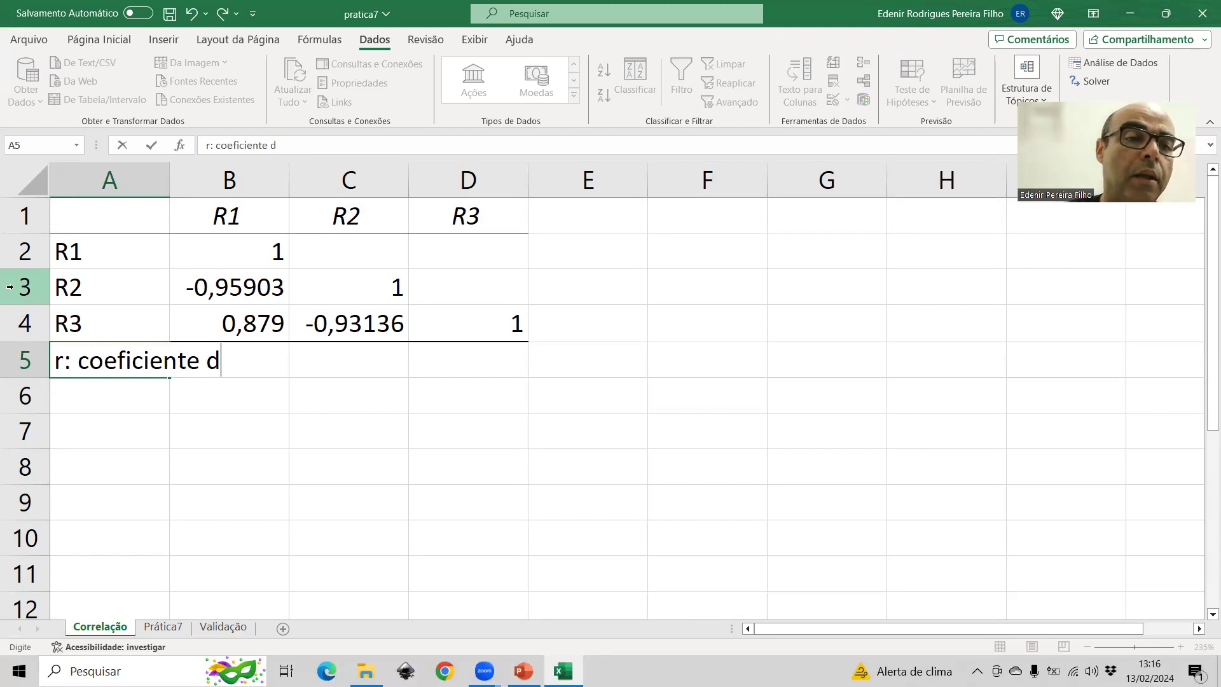
pyautogui.write('e correlação')
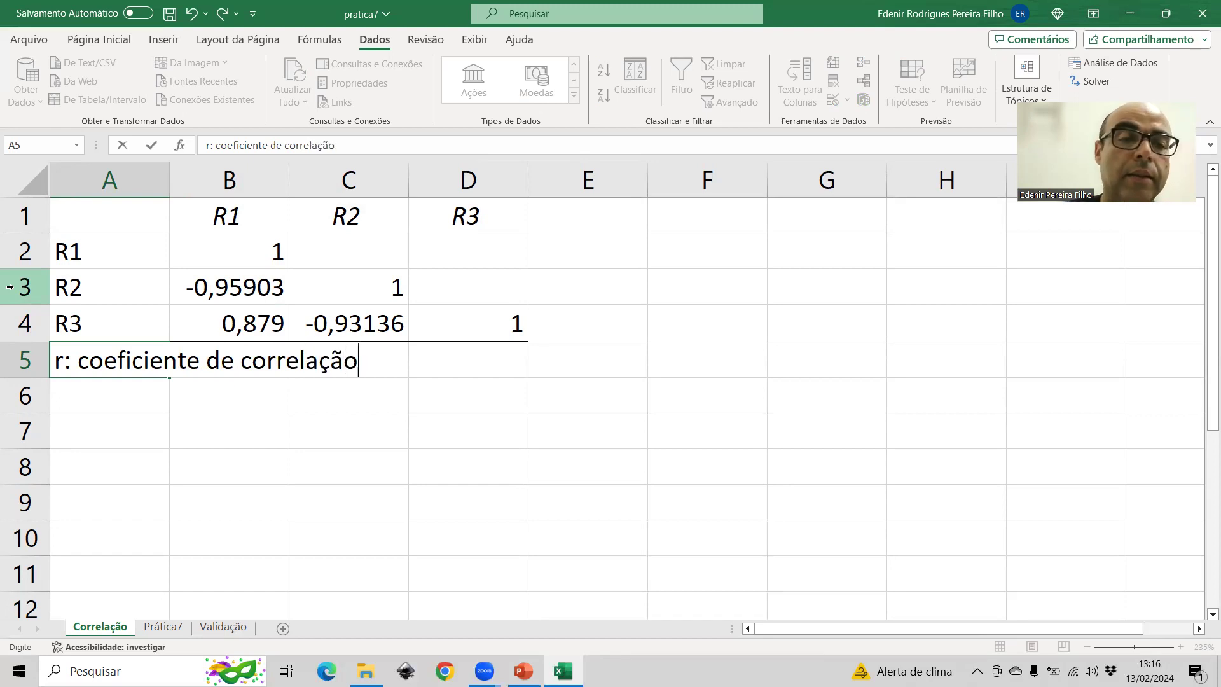
pyautogui.press('Return')
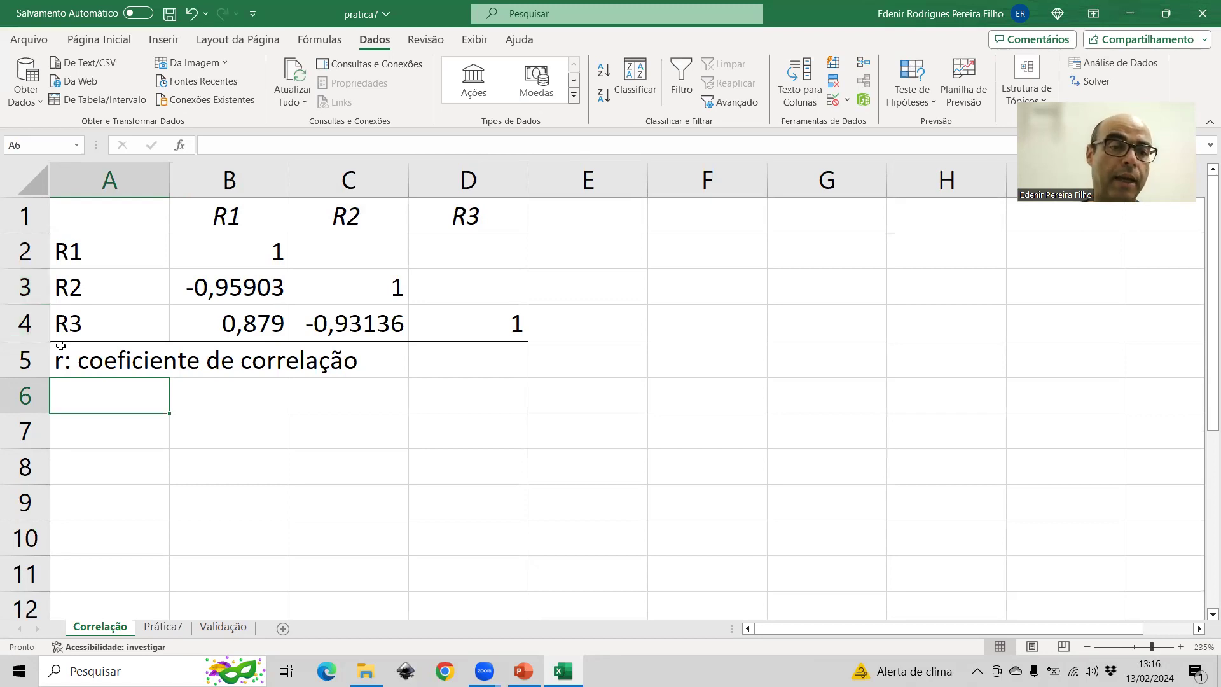
# - Insert a markers-only scatter chart of R1 against R2 on the Prática7 sheet from the values in K3:L24
pyautogui.click(162, 627)
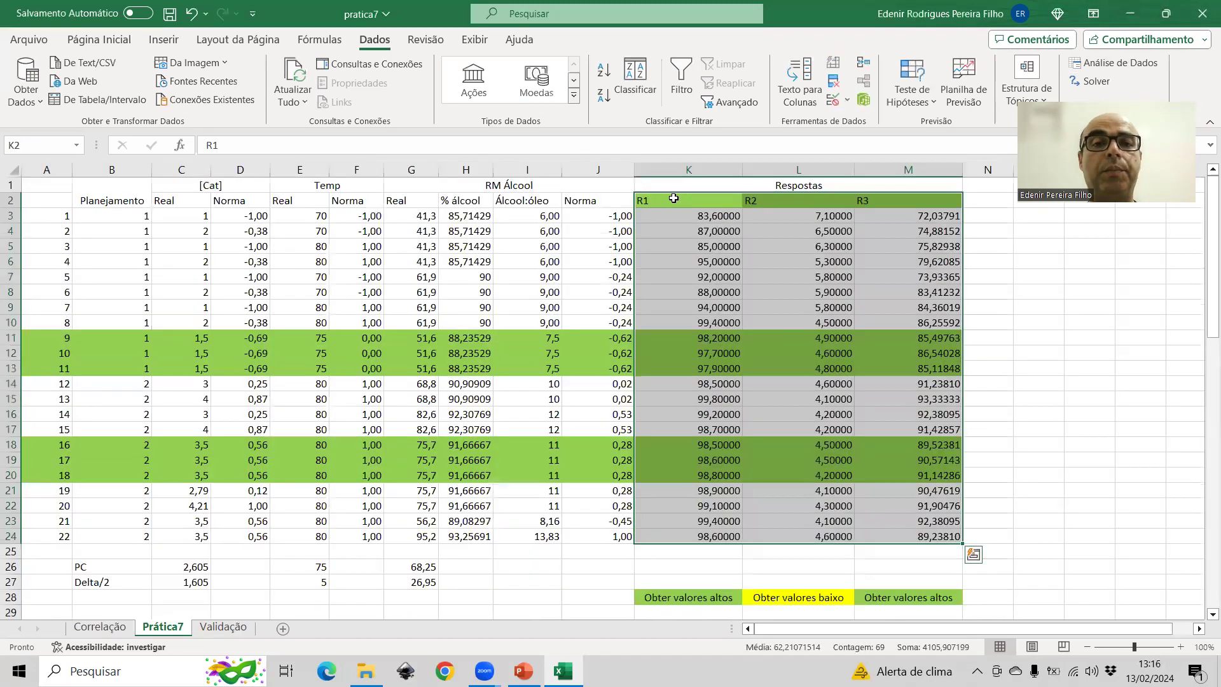
pyautogui.click(672, 202)
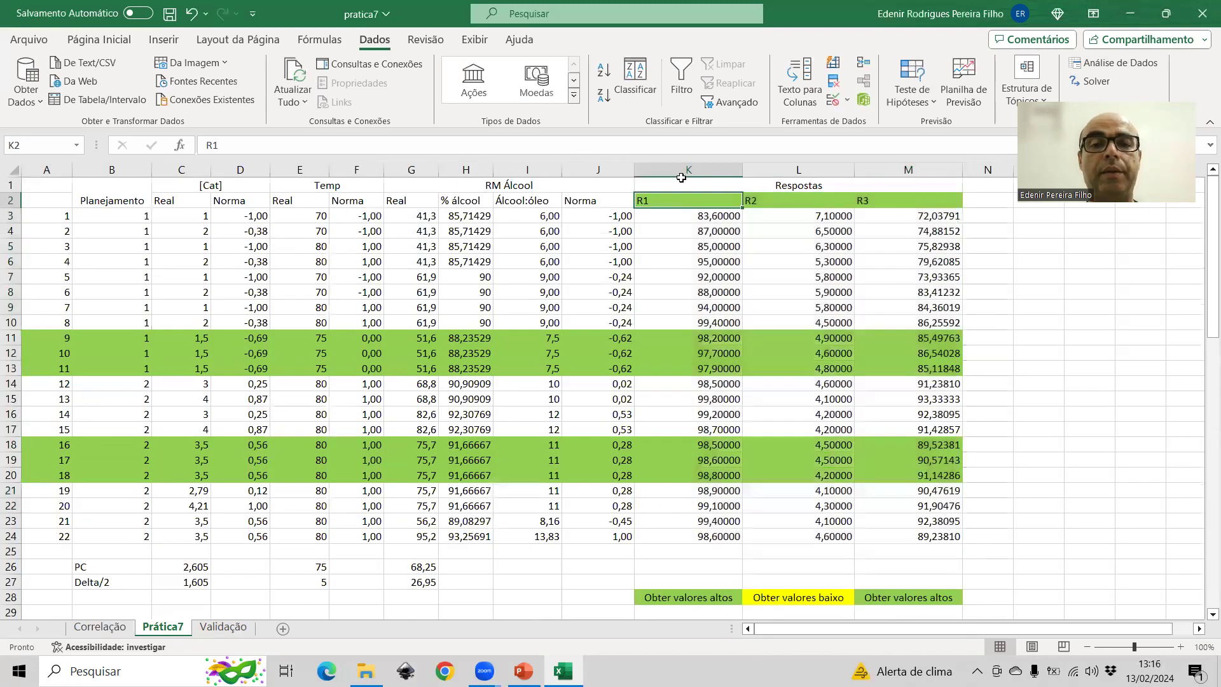
pyautogui.moveTo(683, 215); pyautogui.dragTo(685, 535)
pyautogui.moveTo(792, 217); pyautogui.dragTo(780, 536)
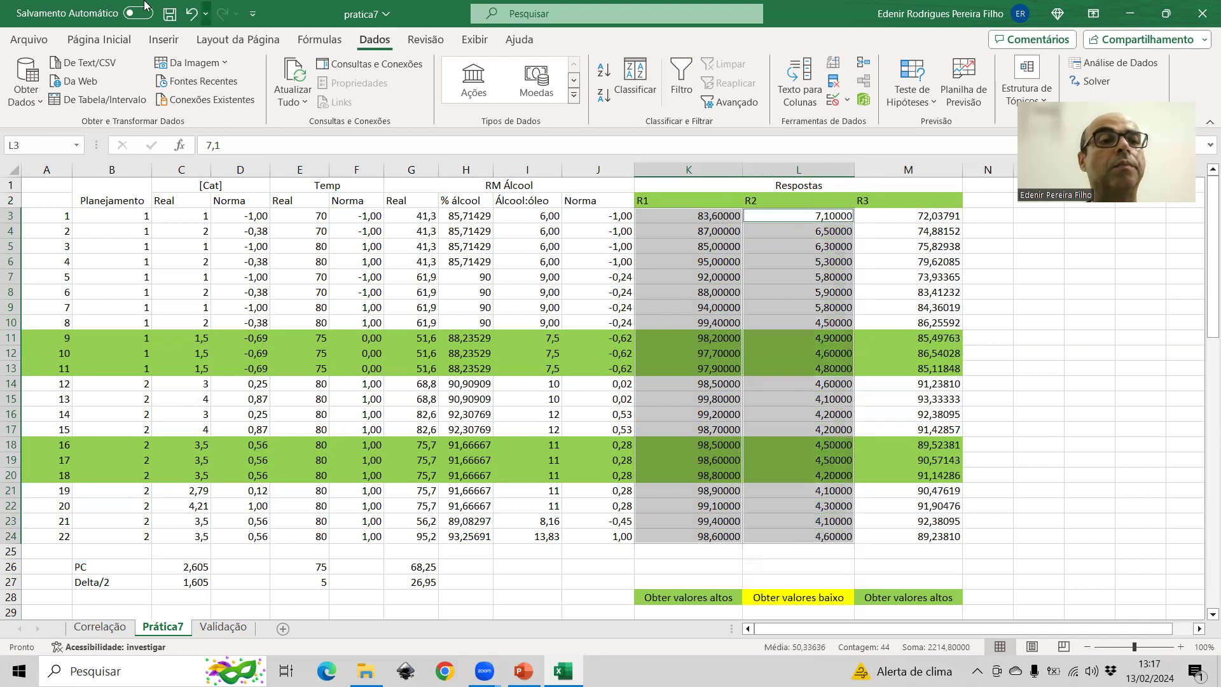
pyautogui.click(163, 40)
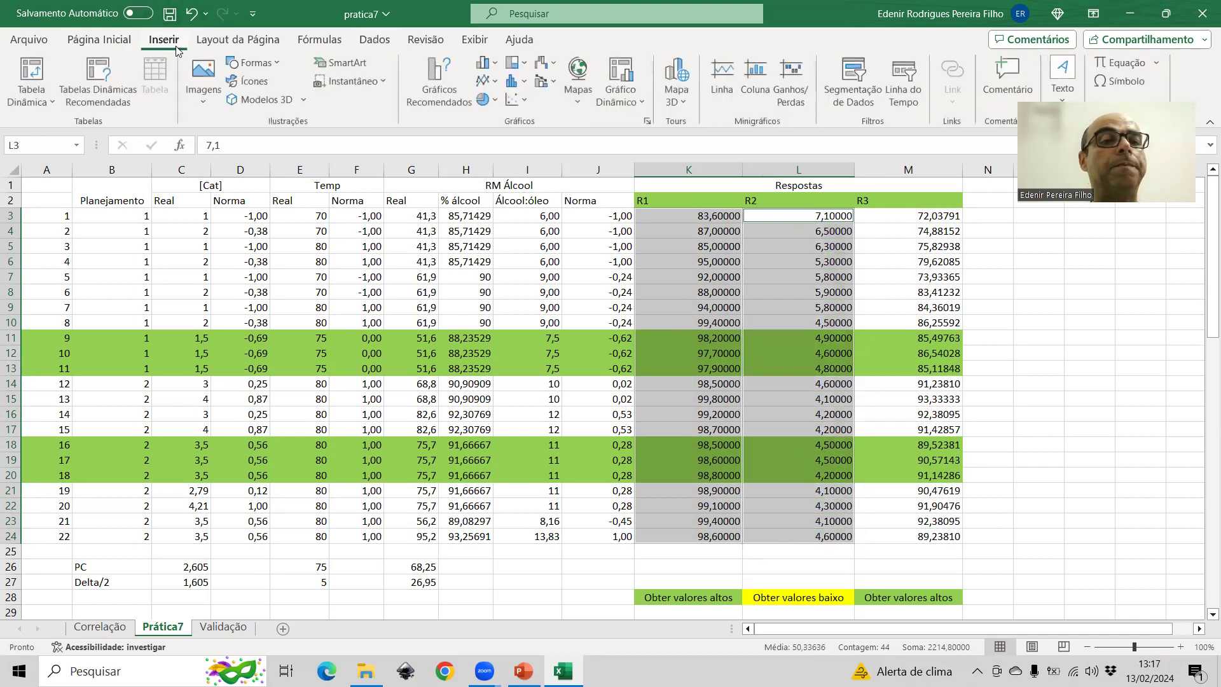
pyautogui.click(517, 100)
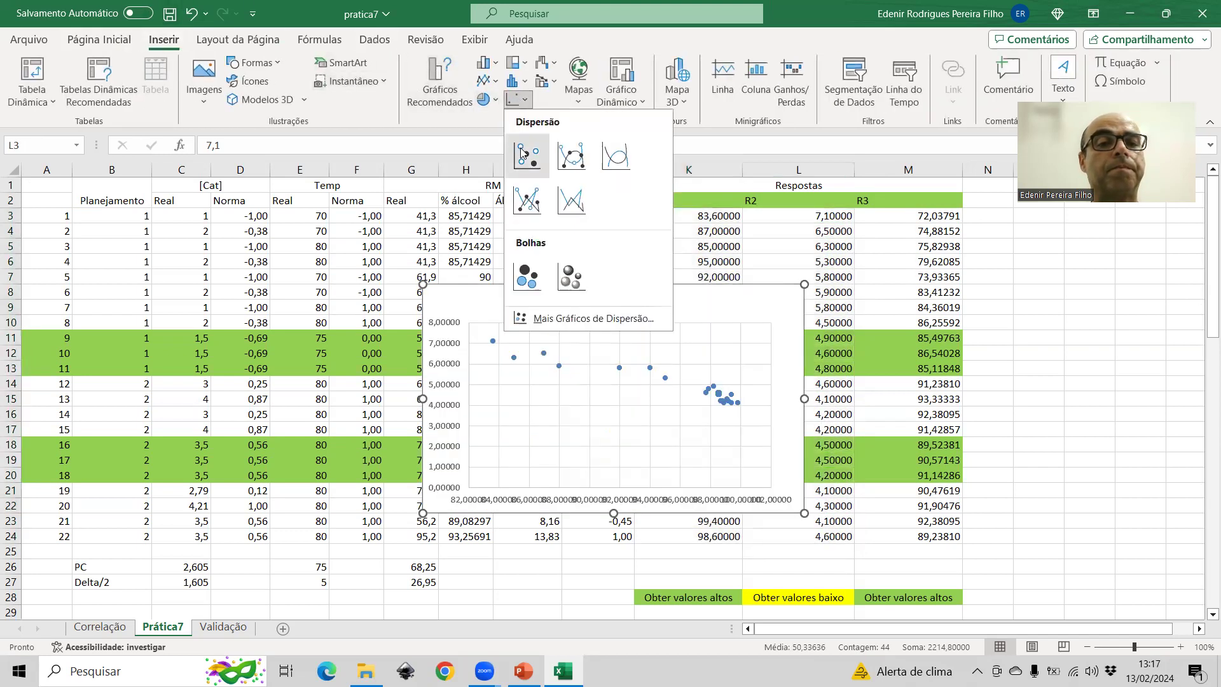
pyautogui.click(527, 156)
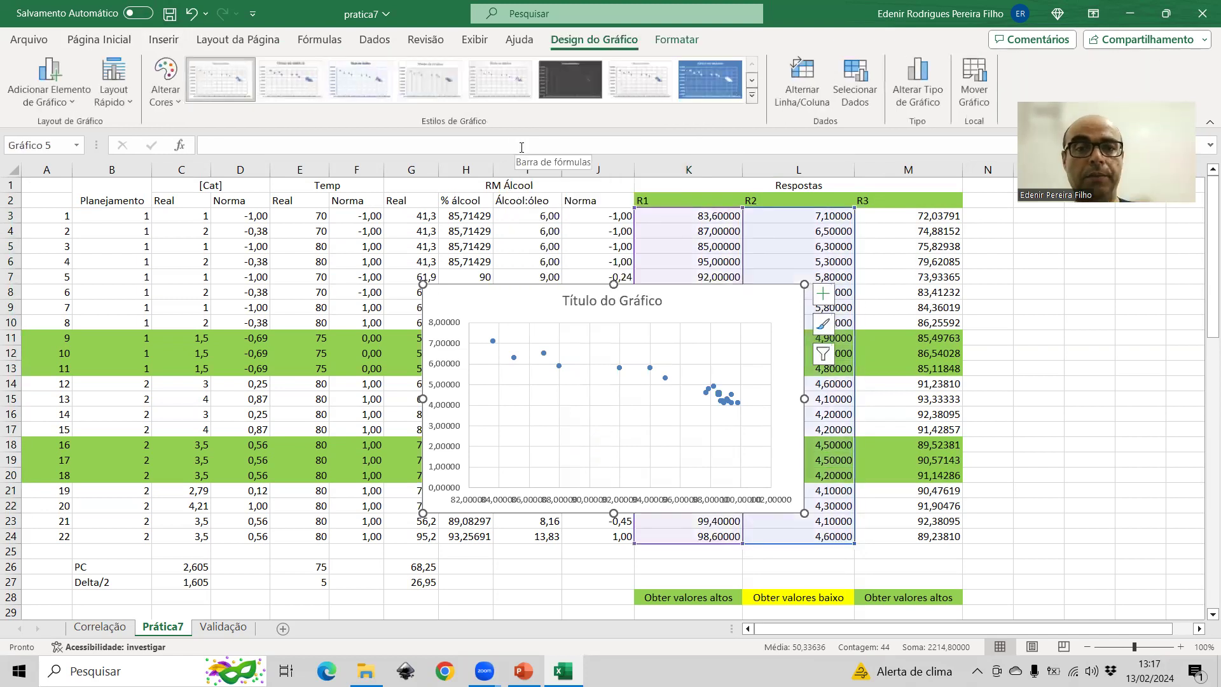
# - Change the scatter chart's title to "R1 x R2"
pyautogui.click(581, 299)
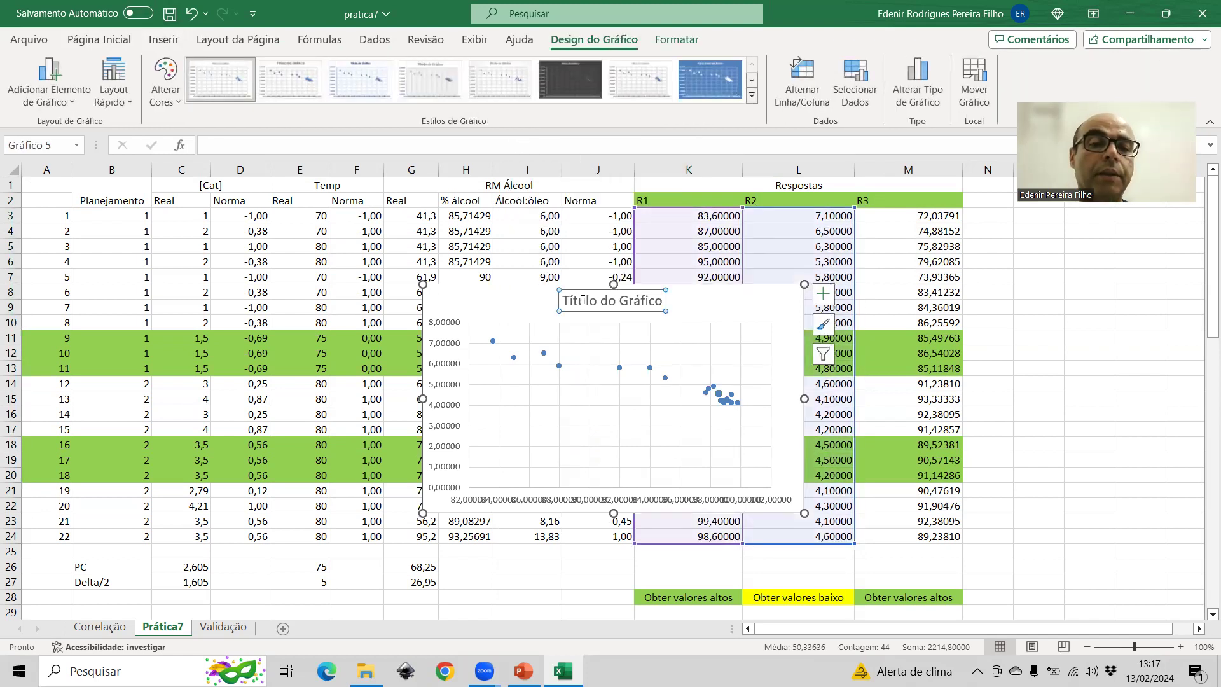
pyautogui.click(582, 300)
pyautogui.hotkey('ctrl', 'shift', 'Right')
pyautogui.hotkey('ctrl', 'shift', 'Right')
pyautogui.hotkey('ctrl', 'shift', 'Right')
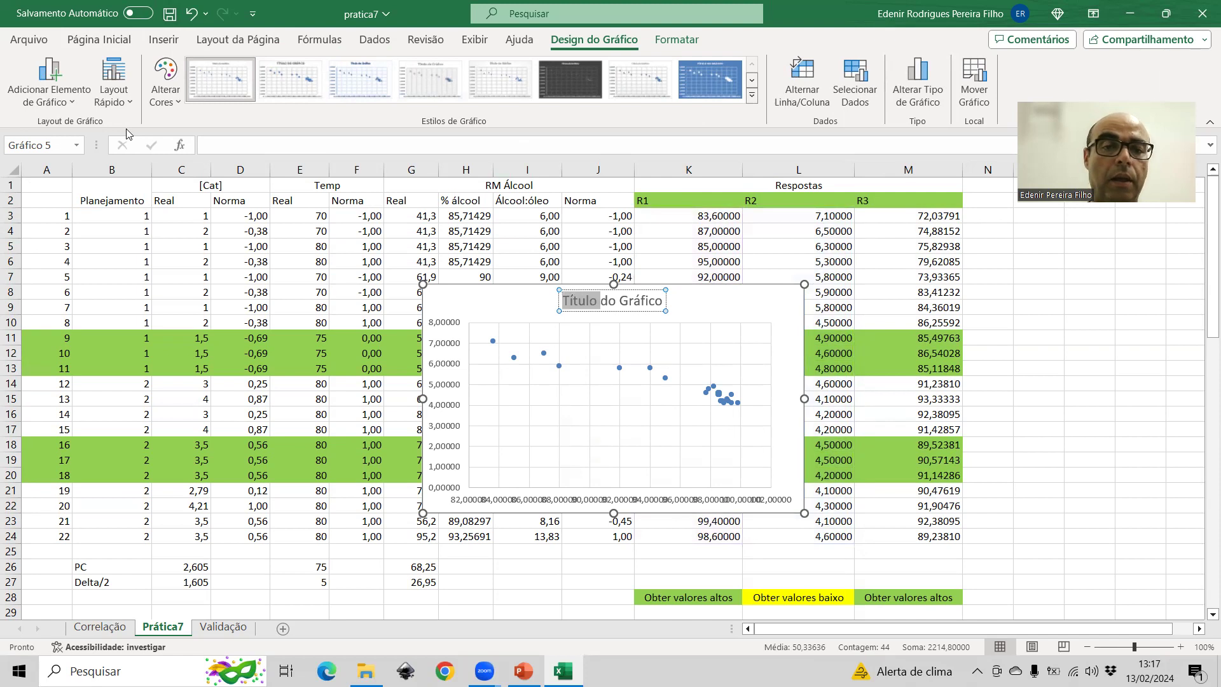
pyautogui.write('R')
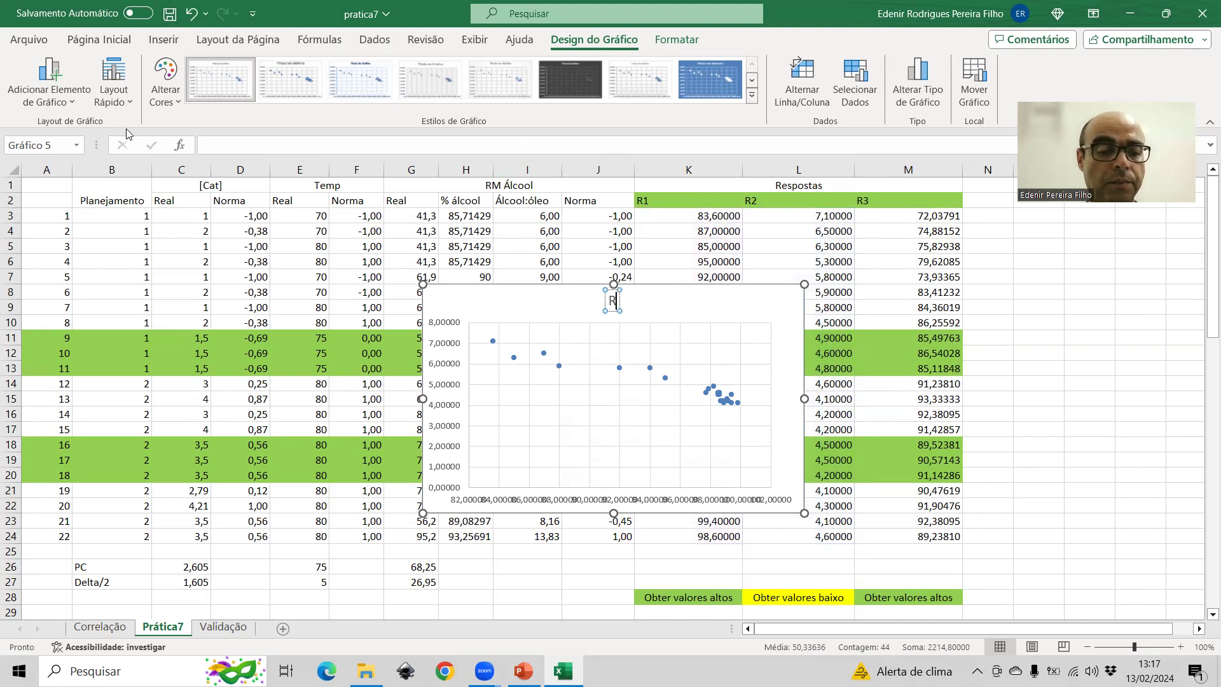
pyautogui.write('1 x')
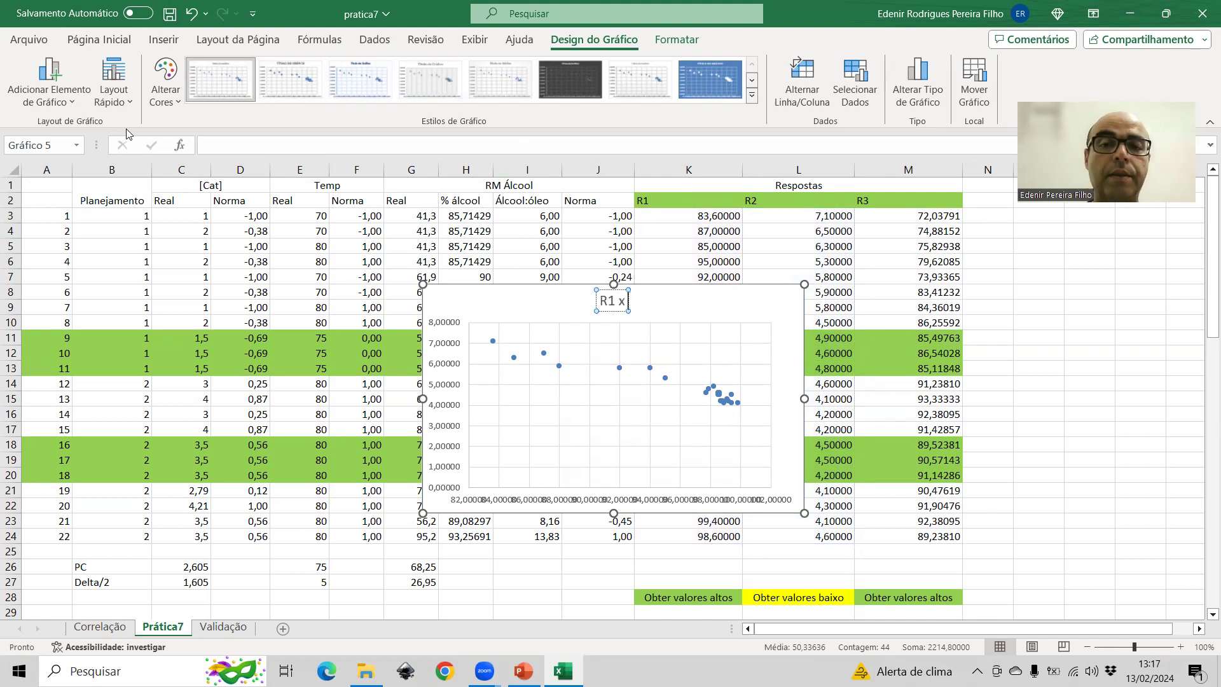
pyautogui.write(' R2')
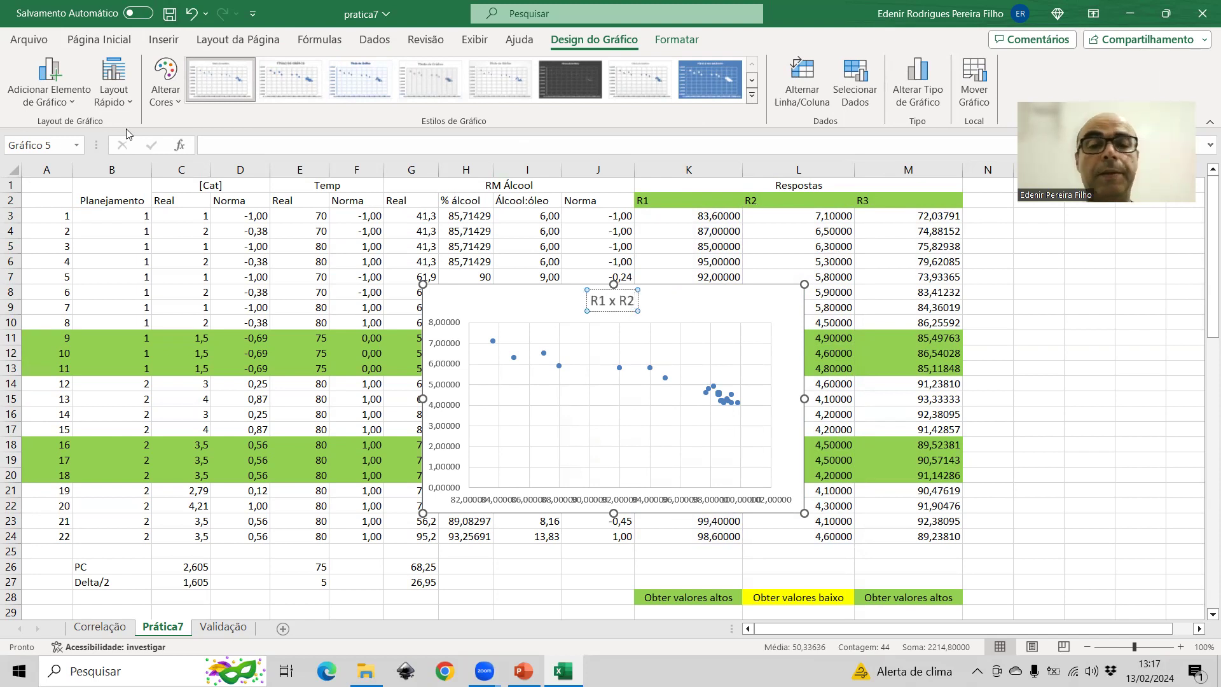
pyautogui.click(941, 257)
# - Format the R1, R2 and R3 response values in K3:M24 to show no decimal places
pyautogui.click(692, 216)
pyautogui.hotkey('ctrl', 'shift', 'Right')
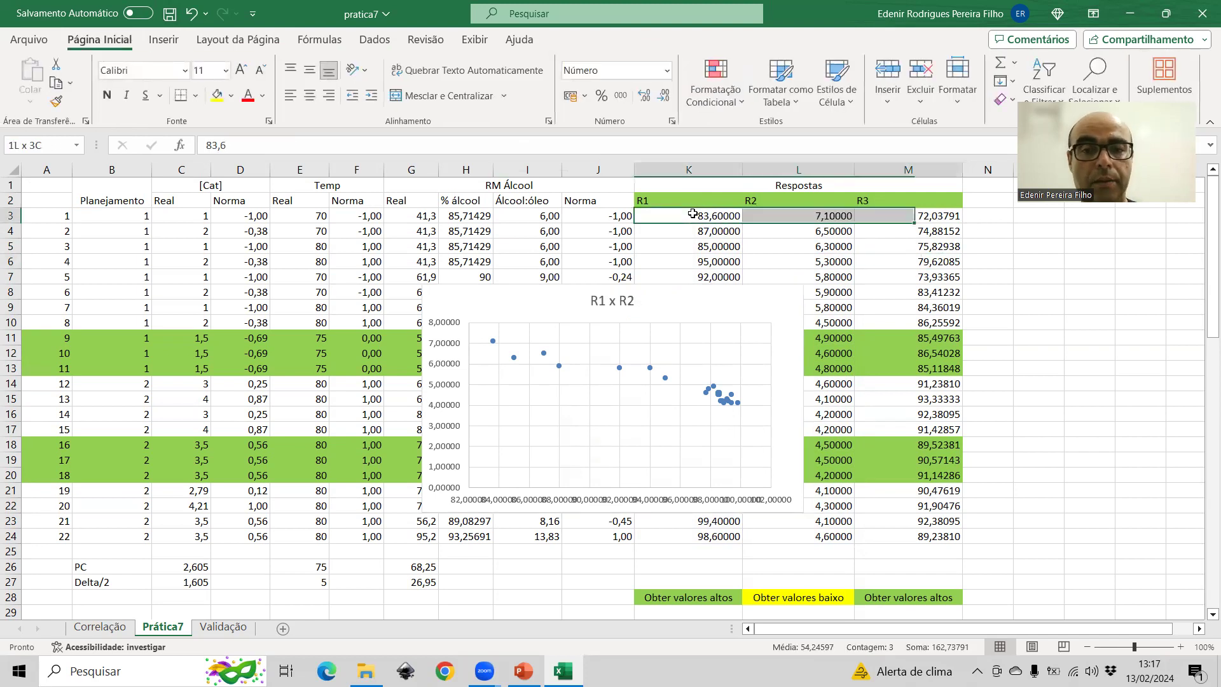
pyautogui.hotkey('ctrl', 'shift', 'Down')
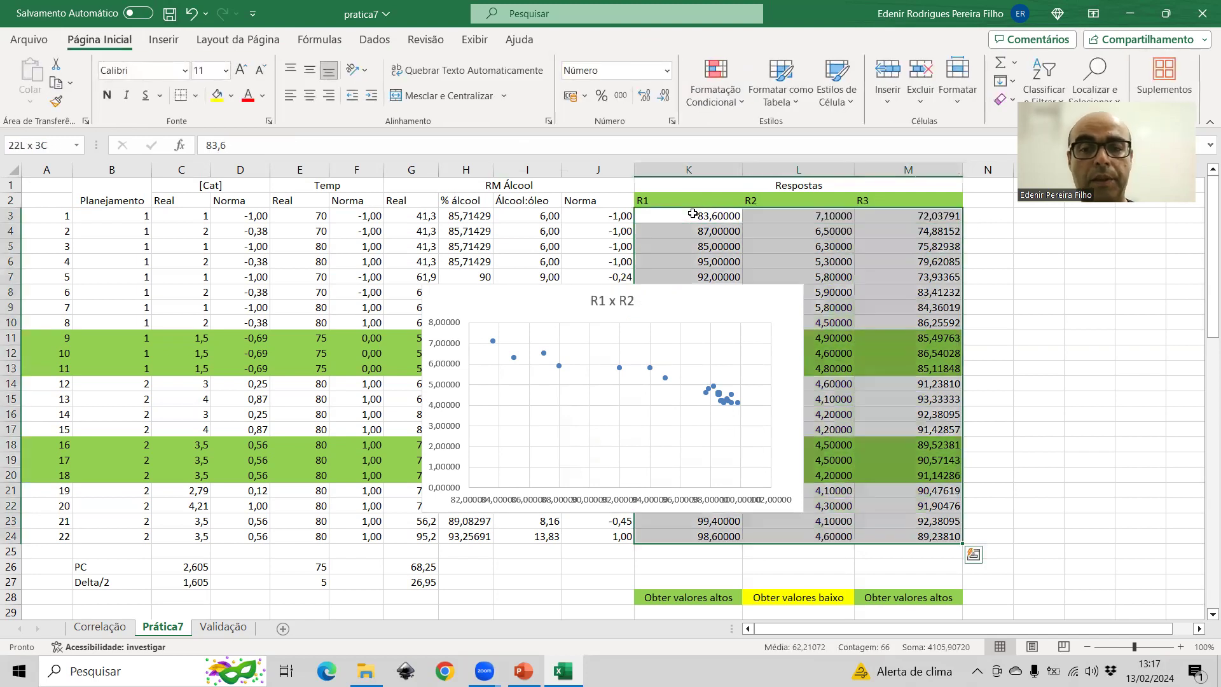
pyautogui.click(660, 96)
pyautogui.click(660, 95)
pyautogui.click(661, 96)
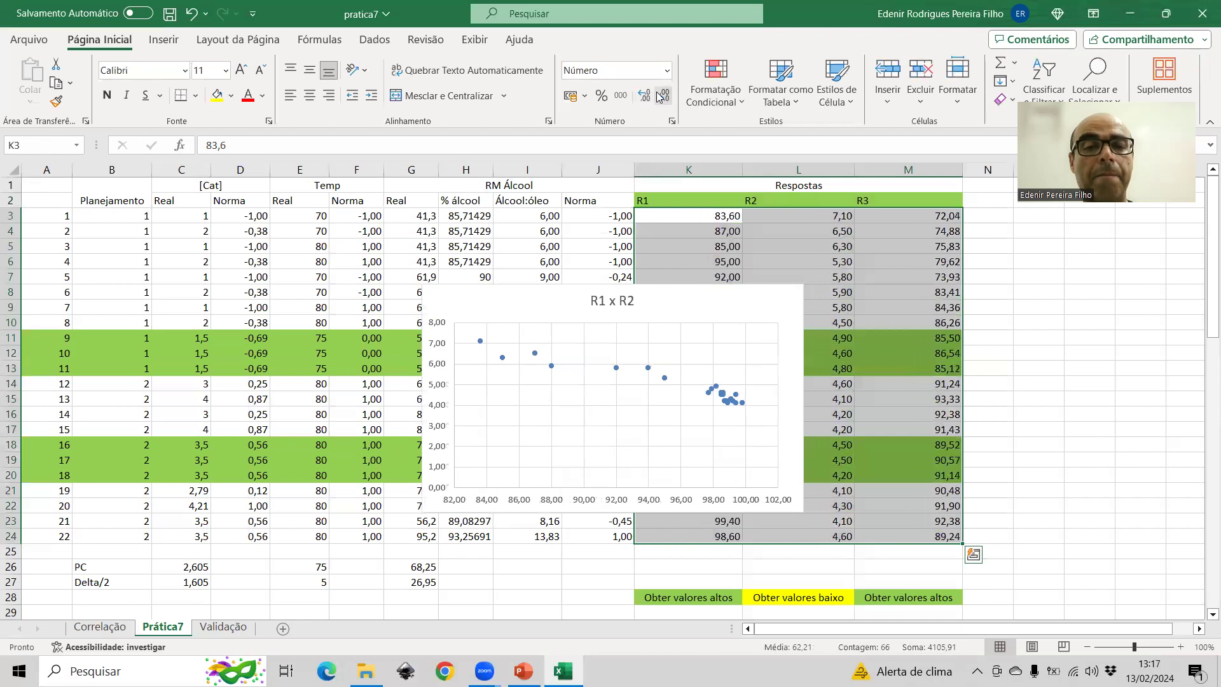
pyautogui.click(660, 95)
pyautogui.click(660, 95)
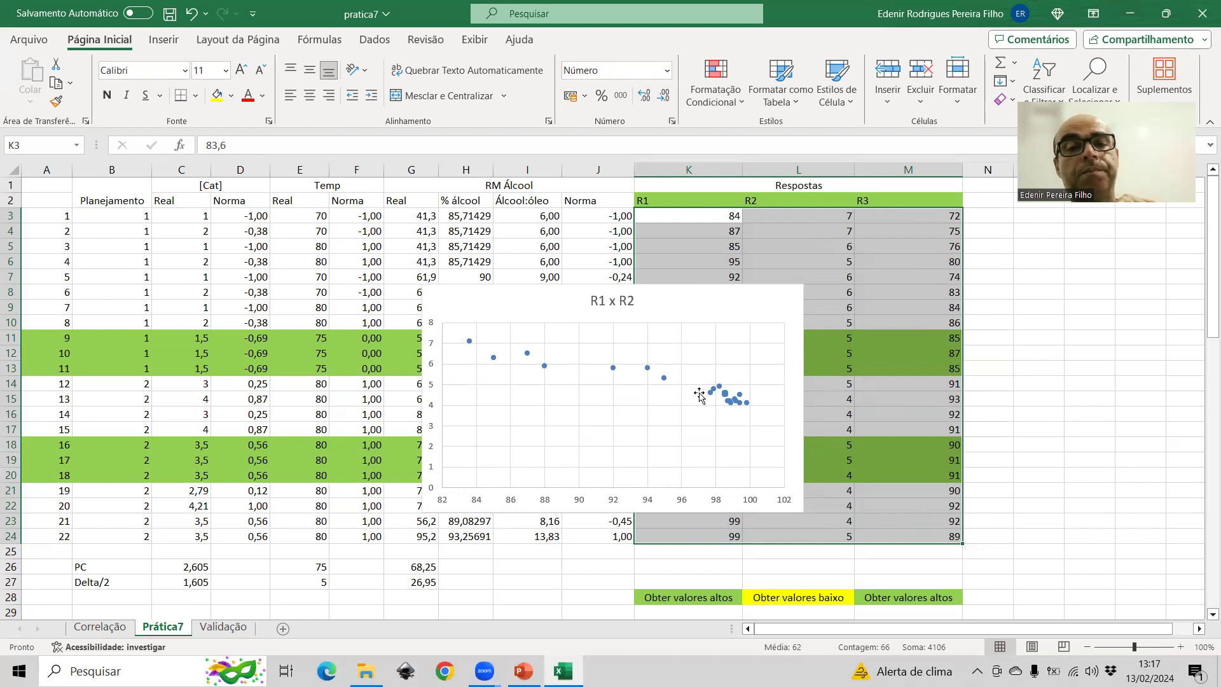
# - Add a linear trendline to the R1 x R2 chart, showing its equation and R-squared value on the chart
pyautogui.click(726, 400)
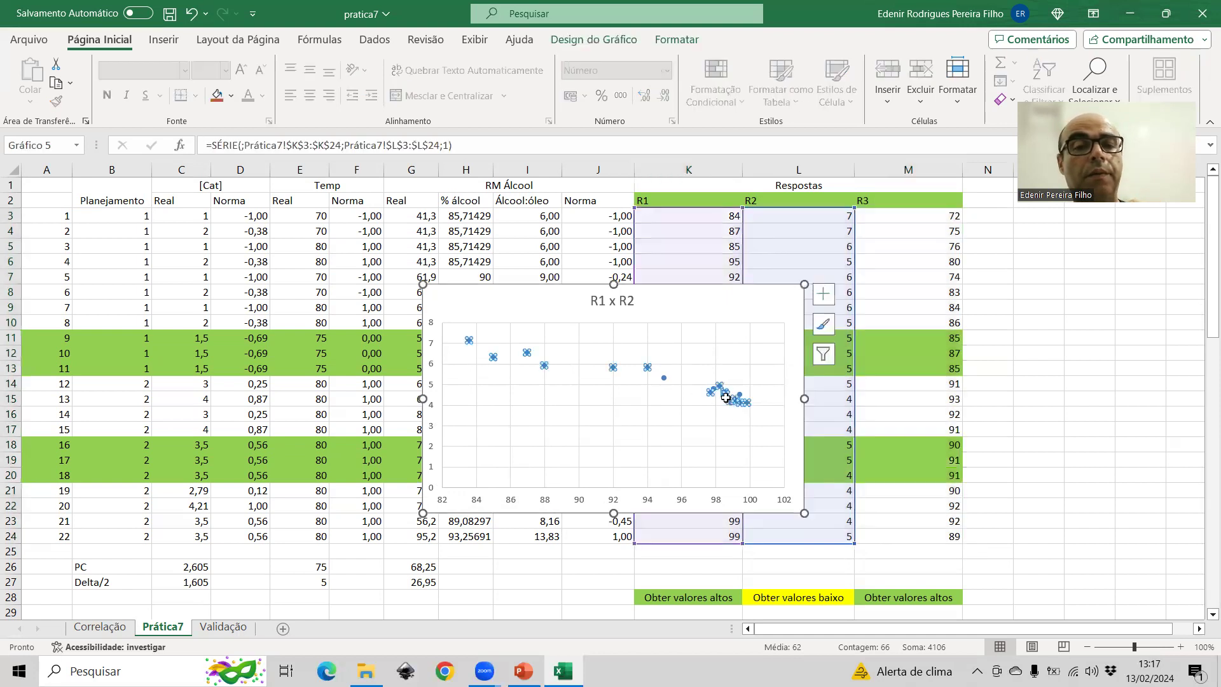
pyautogui.click(594, 40)
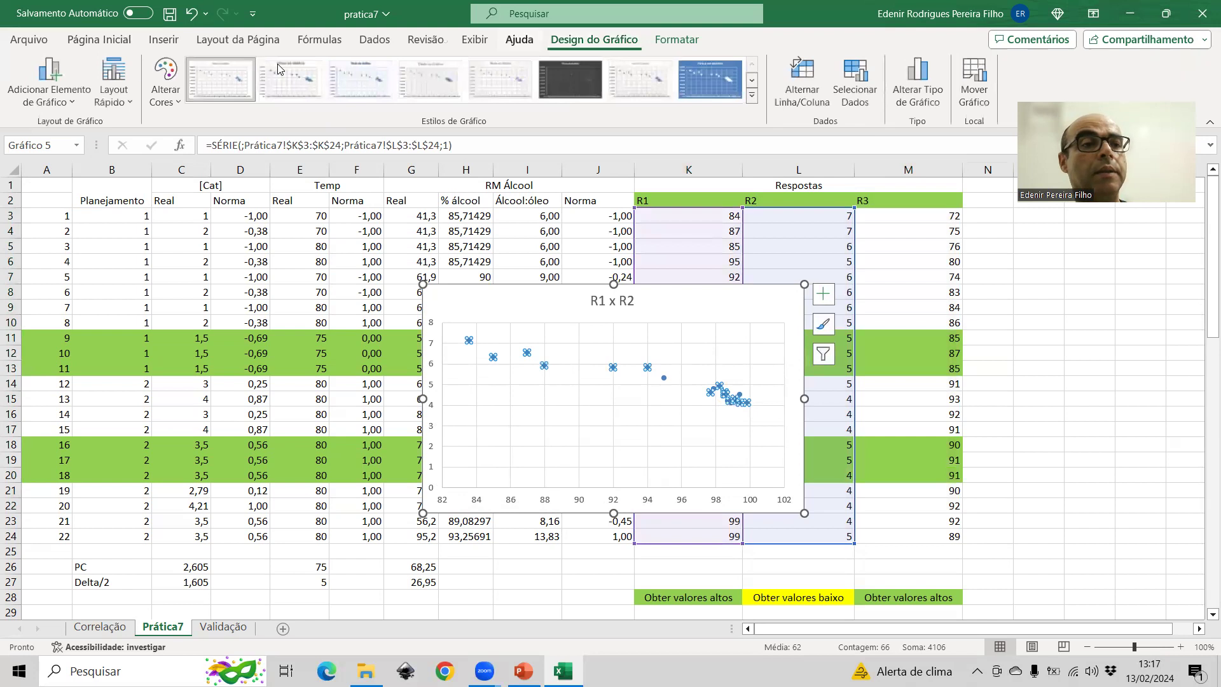
pyautogui.click(35, 78)
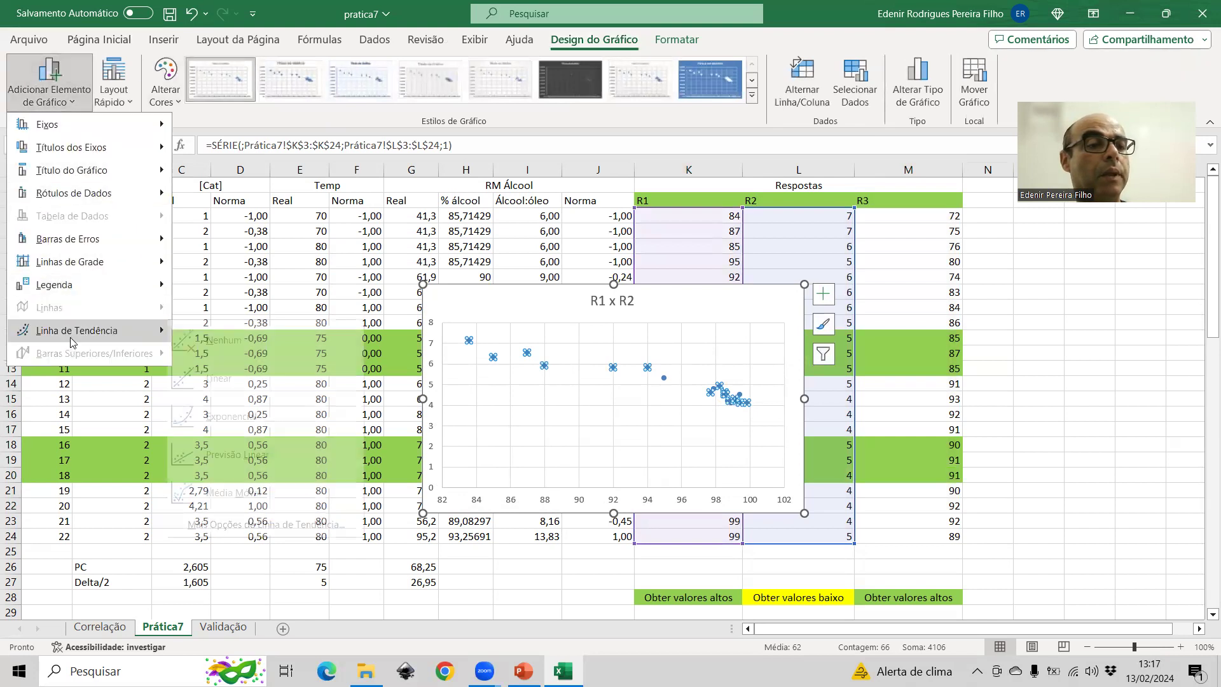
pyautogui.moveTo(70, 337)
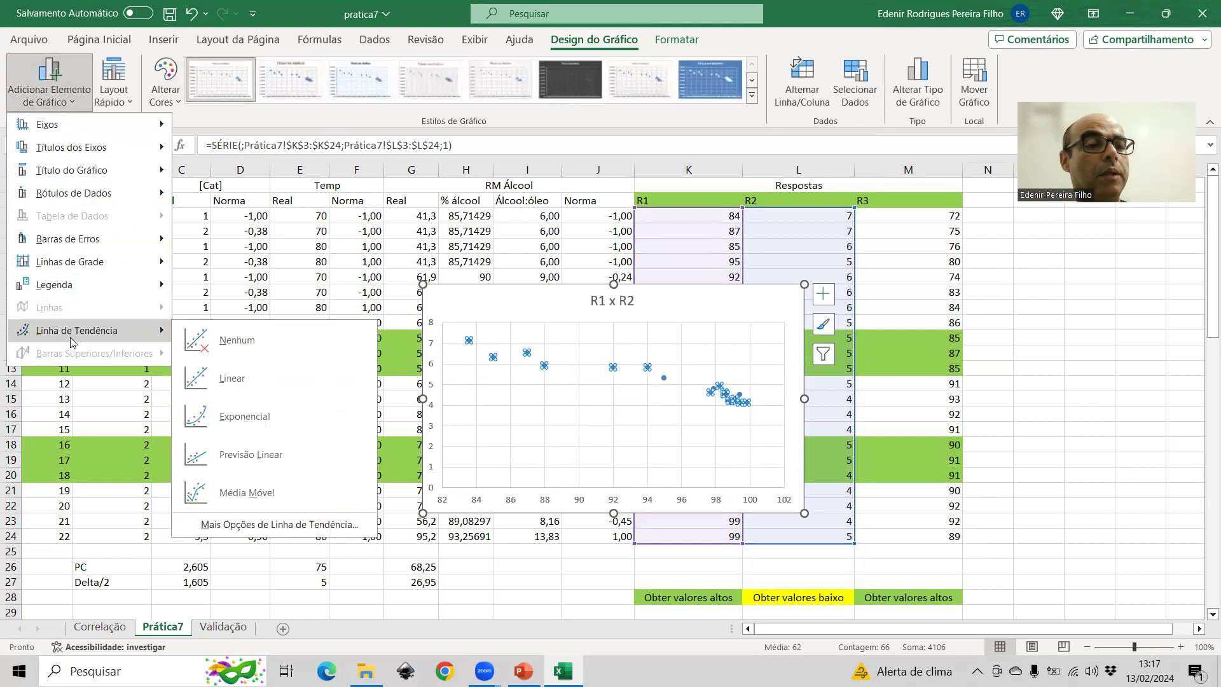
pyautogui.click(291, 525)
pyautogui.scroll(-1, 1081, 439)
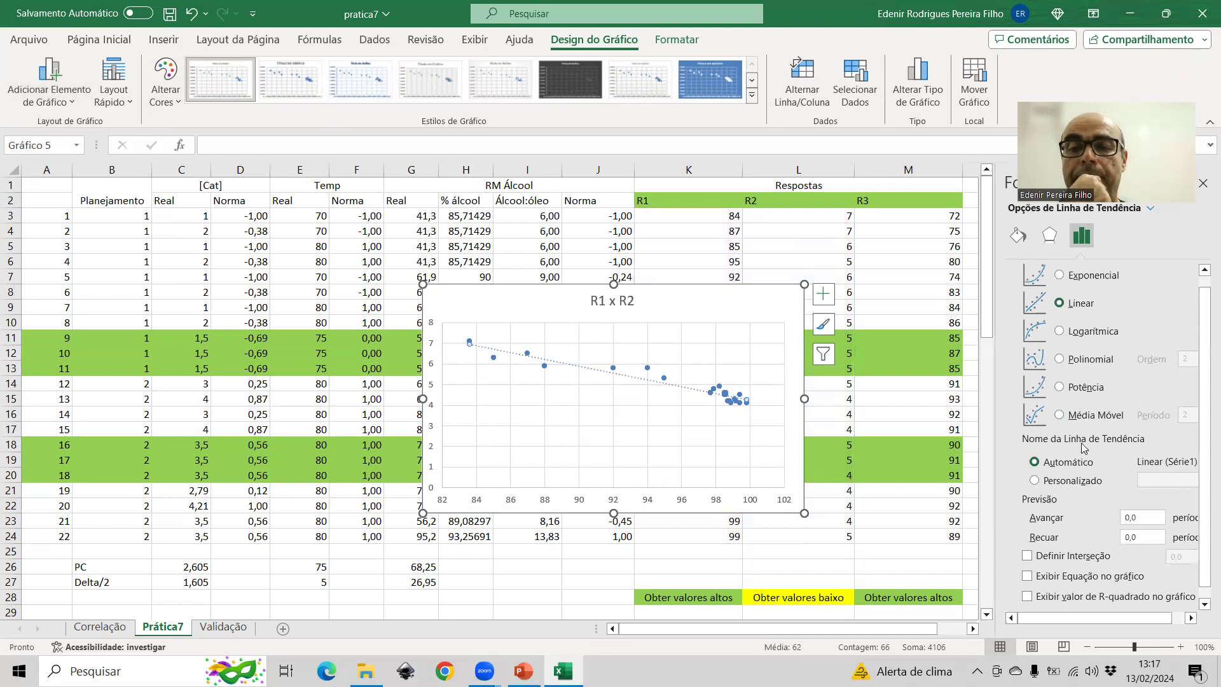
pyautogui.click(1066, 576)
pyautogui.click(1063, 596)
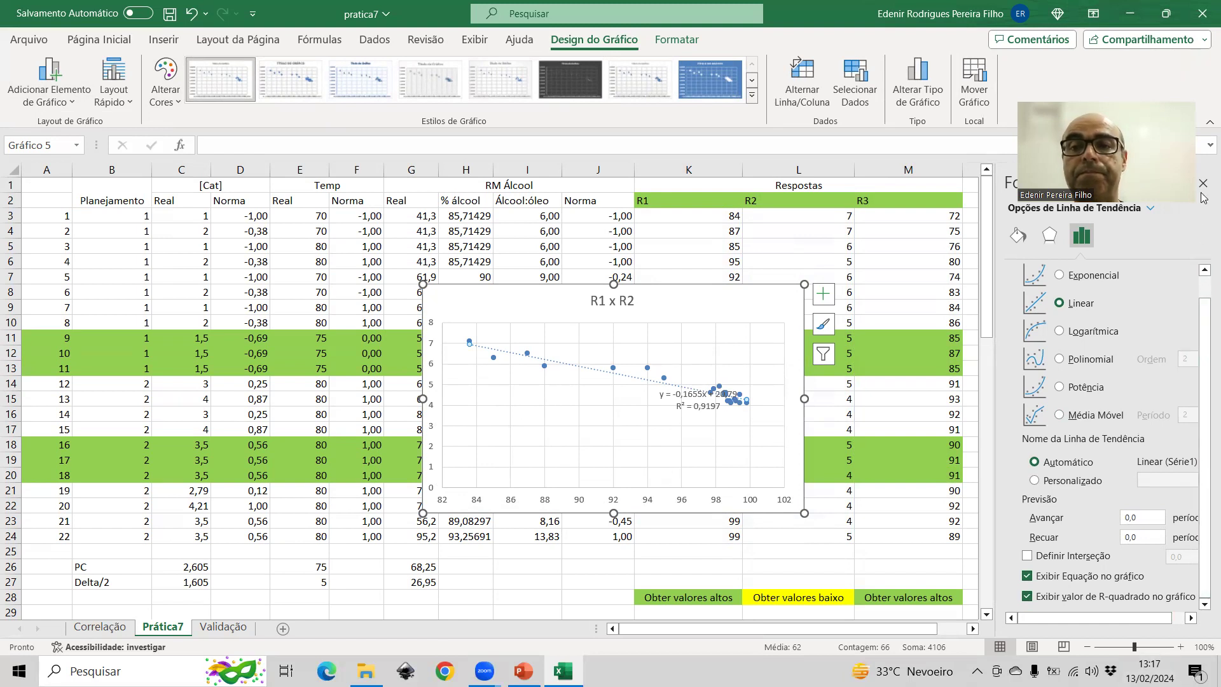
pyautogui.click(1203, 184)
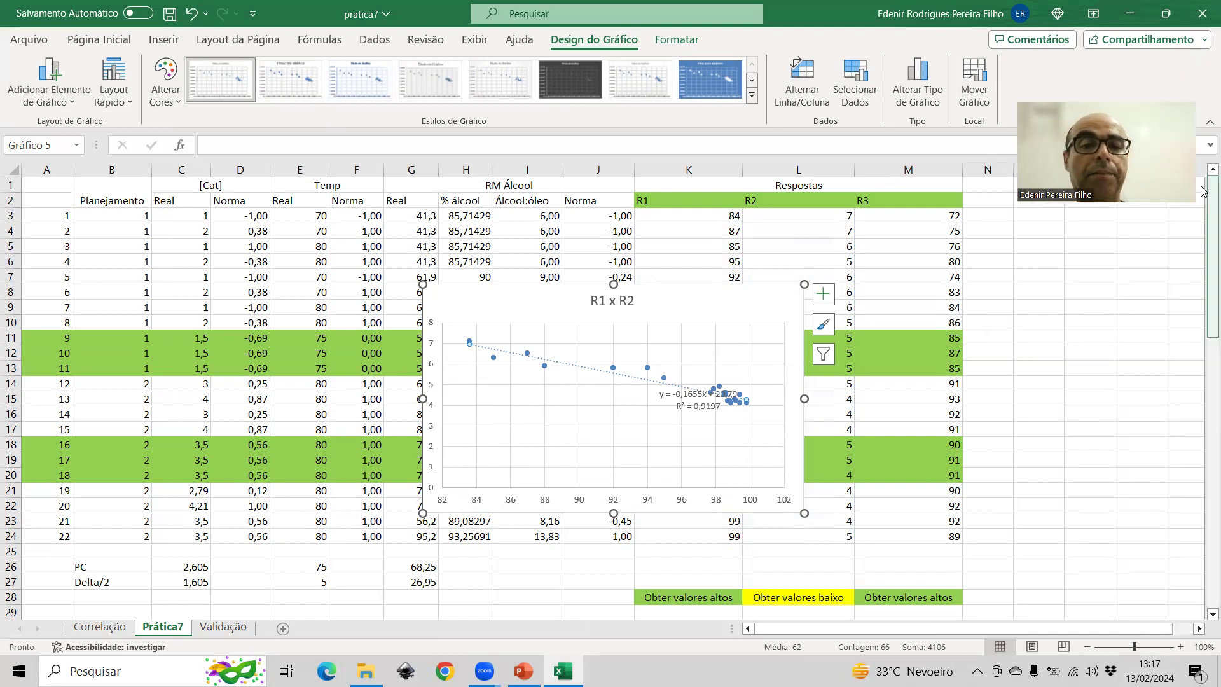
# - Narrow the R1 x R2 chart to about 60% of its width and place the equation label in the empty area below the trendline
pyautogui.click(693, 410)
pyautogui.moveTo(693, 410); pyautogui.dragTo(525, 431)
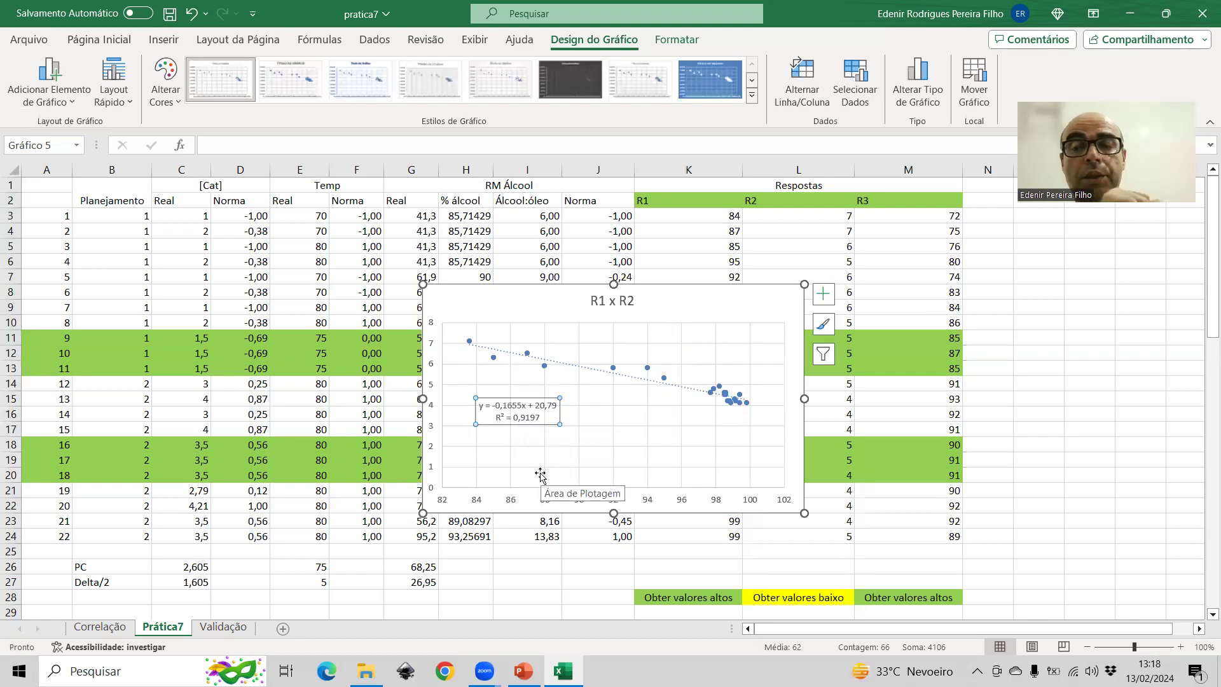
pyautogui.click(797, 405)
pyautogui.moveTo(798, 402); pyautogui.dragTo(657, 414)
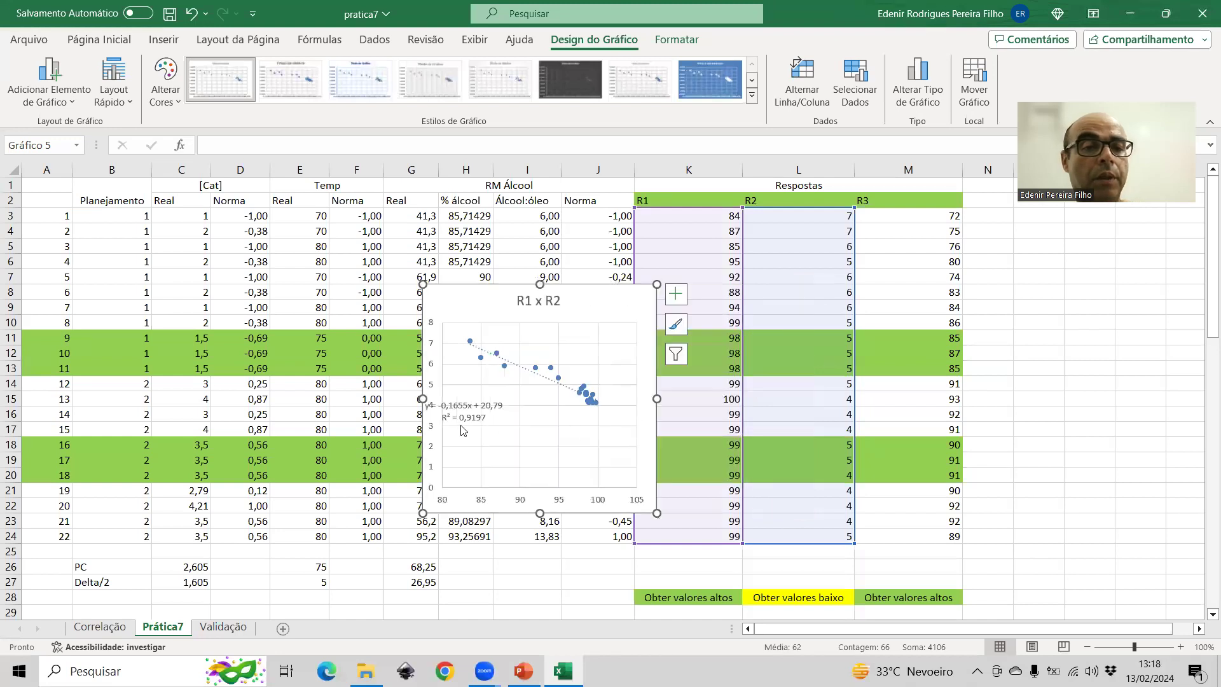
pyautogui.click(485, 418)
pyautogui.moveTo(482, 424); pyautogui.dragTo(508, 424)
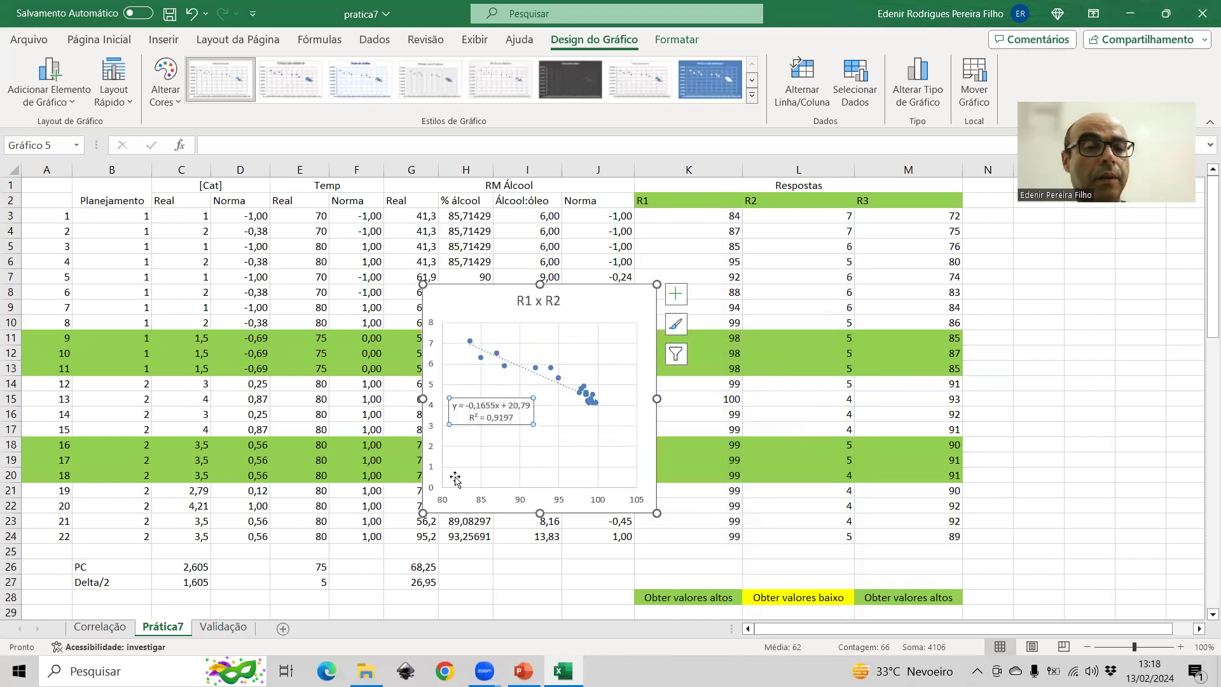
# - Check the correlation matrix on the Correlação sheet, and paste a copy of the R1 x R2 chart at H30 on Prática7
pyautogui.click(89, 633)
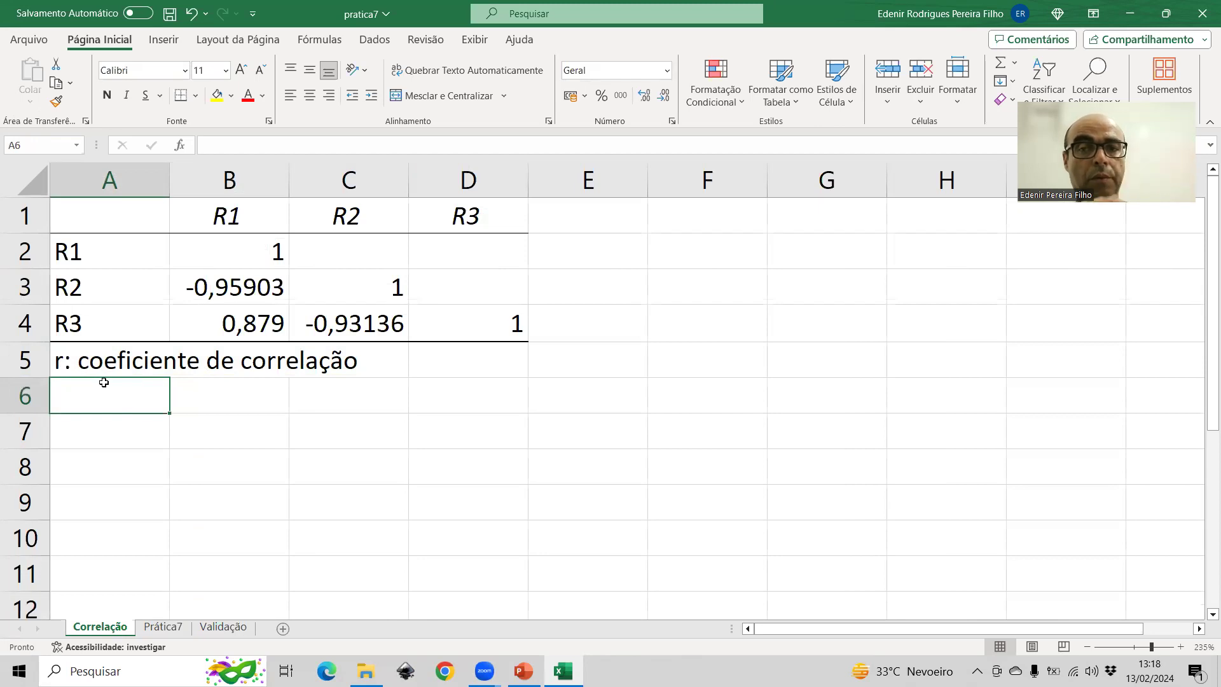
pyautogui.click(163, 627)
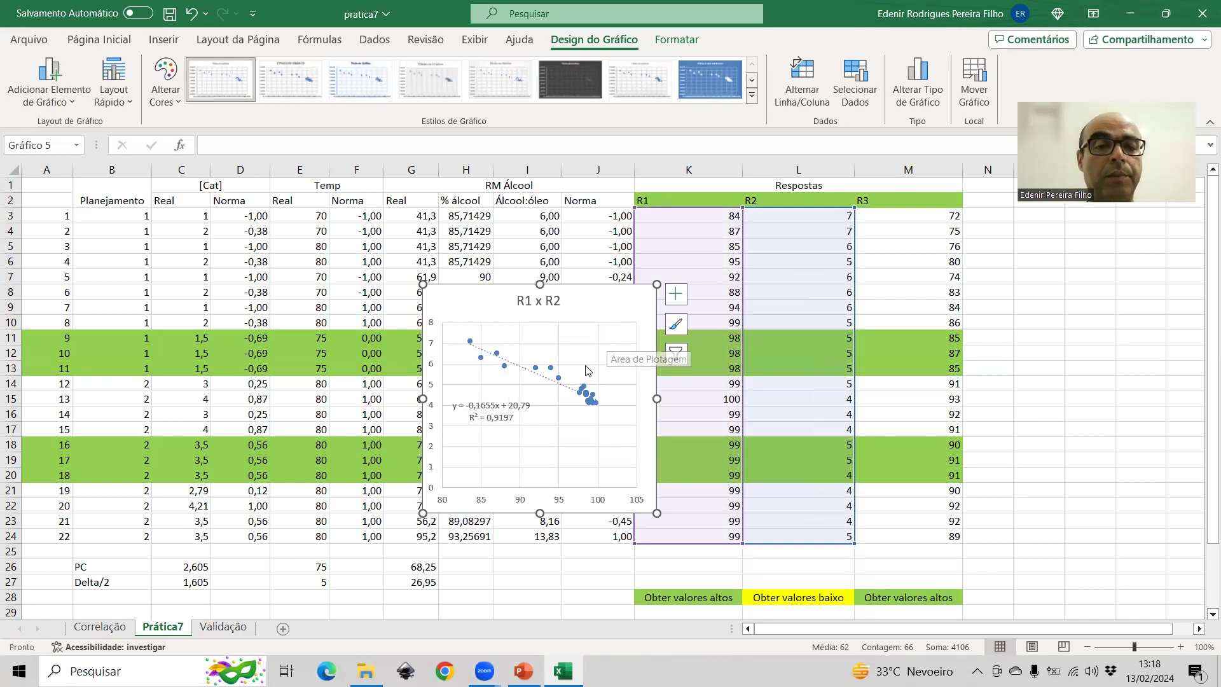
pyautogui.scroll(-8, 586, 369)
pyautogui.scroll(-1, 554, 405)
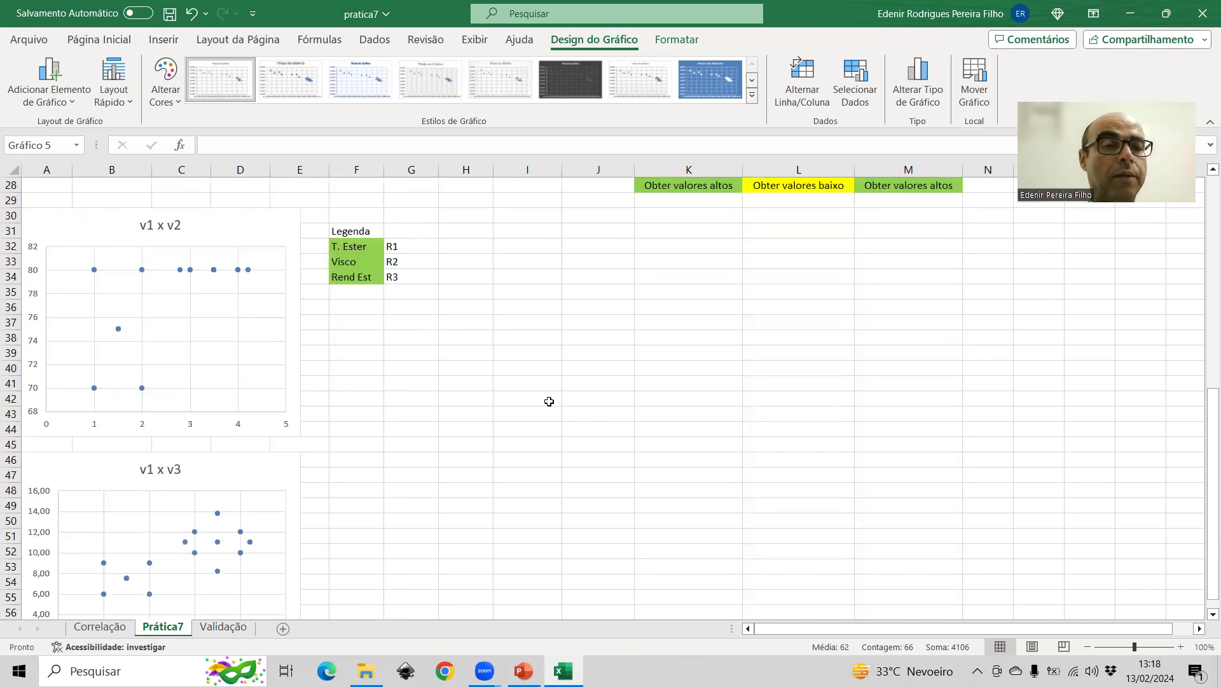
pyautogui.click(475, 225)
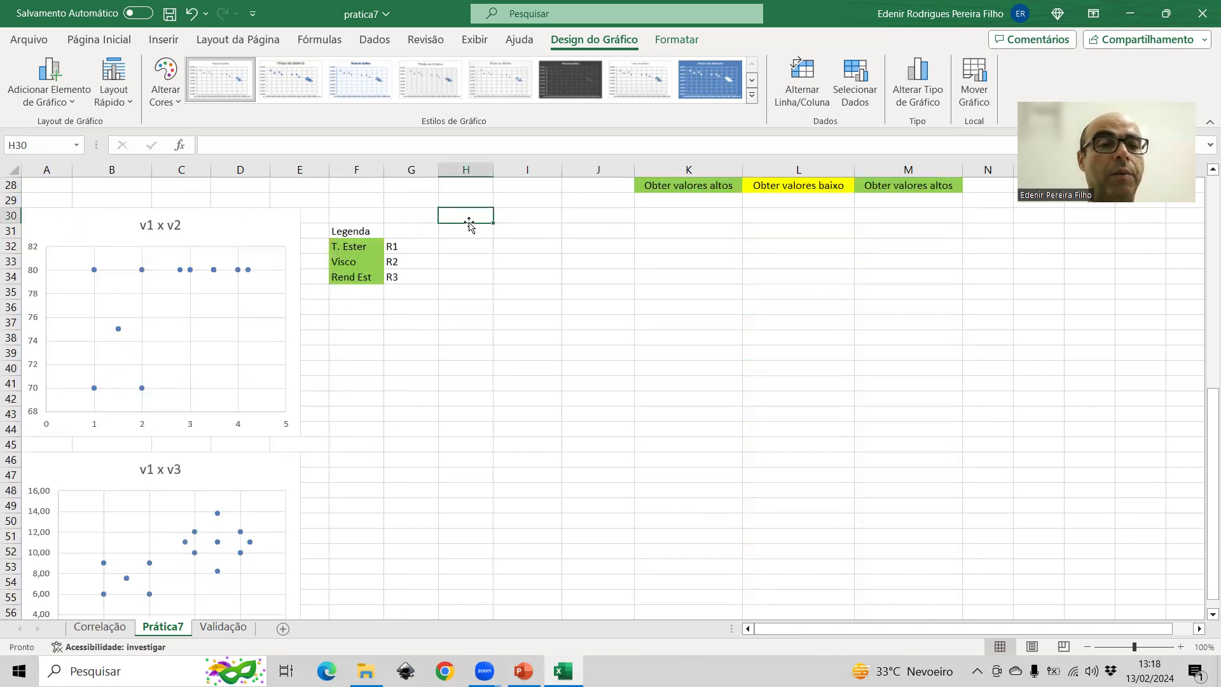
pyautogui.hotkey('ctrl', 'v')
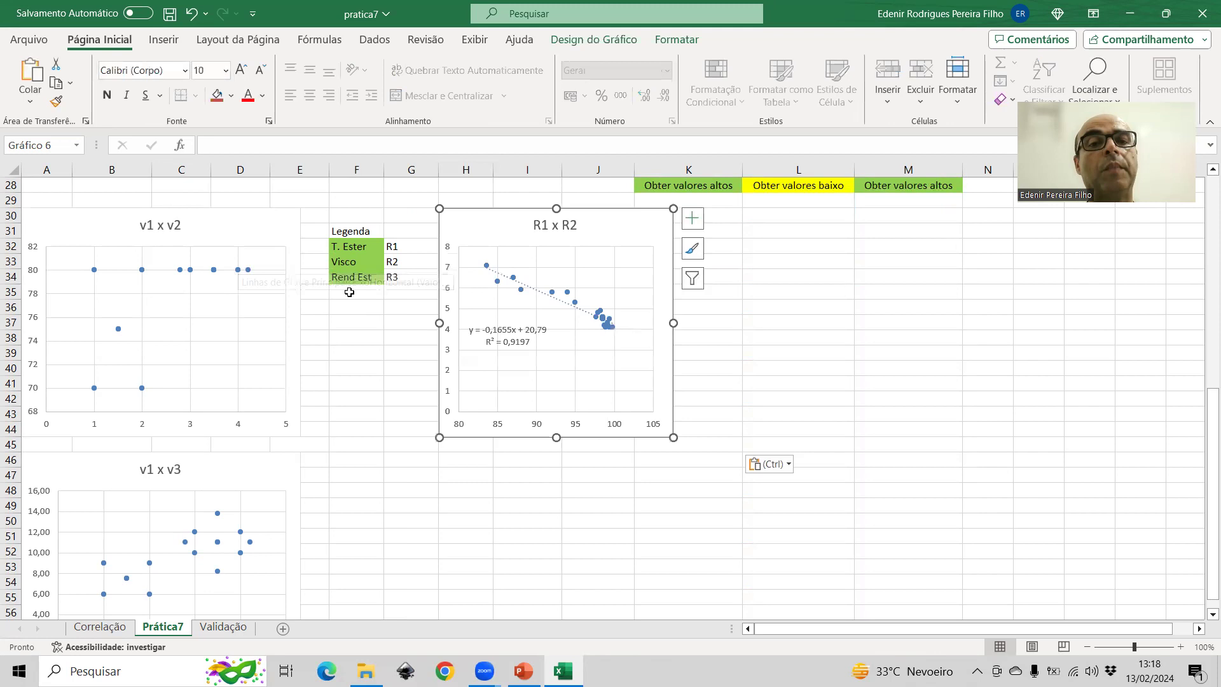
# - Try plotting R3 instead of R2 in the copied chart below the table, and undo that change
pyautogui.scroll(9, 349, 291)
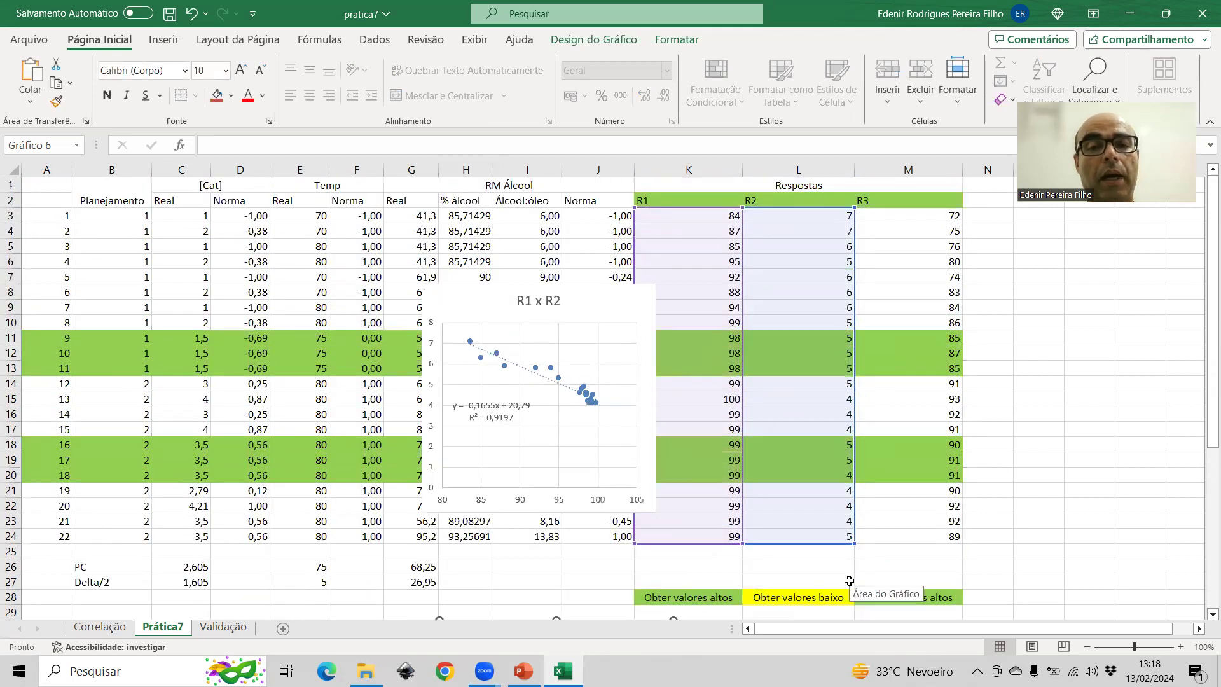
pyautogui.moveTo(813, 544); pyautogui.dragTo(878, 546)
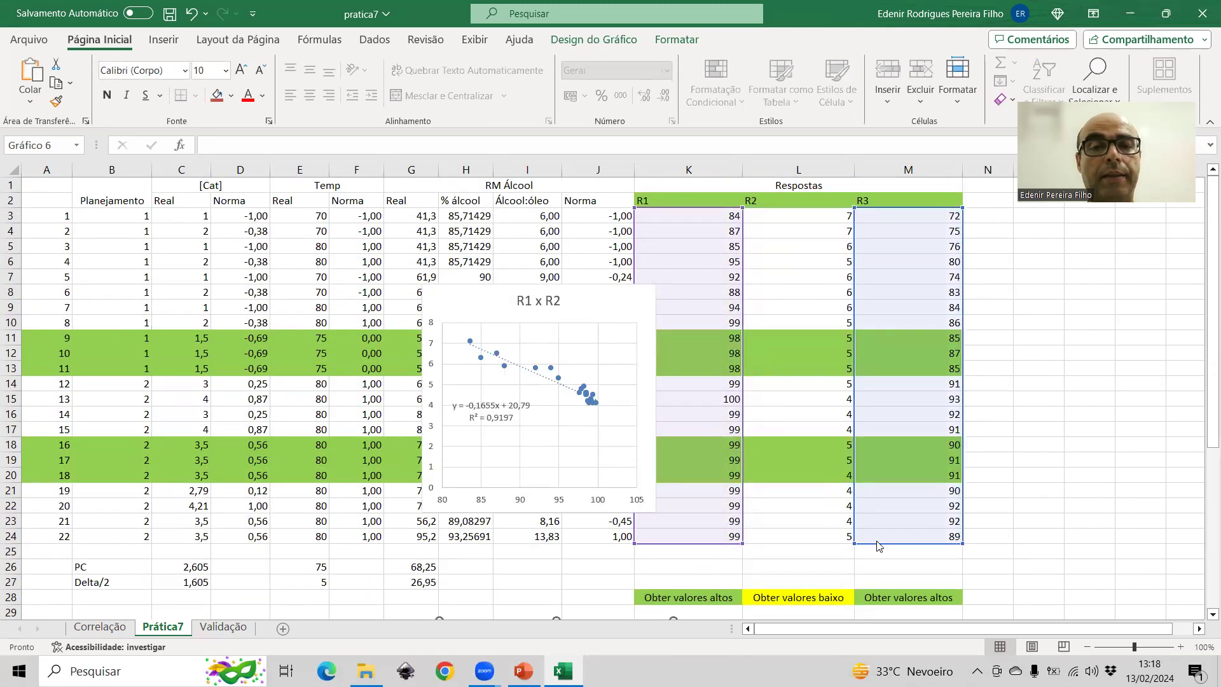
pyautogui.click(1056, 504)
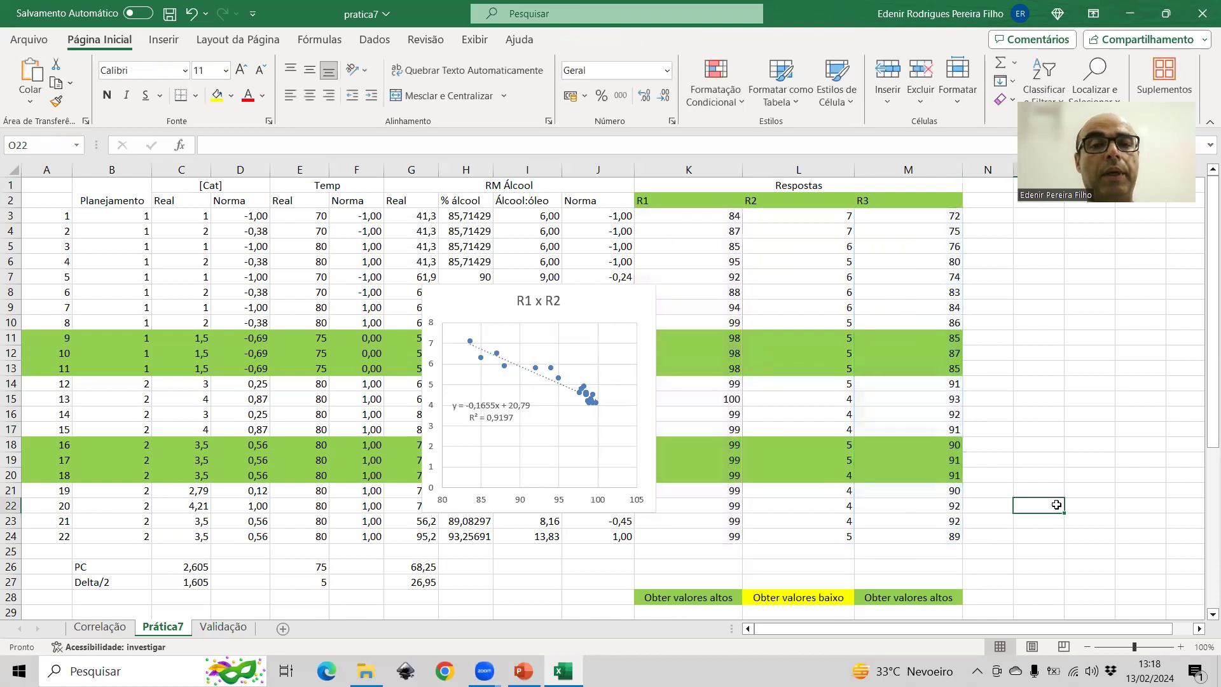
pyautogui.click(589, 410)
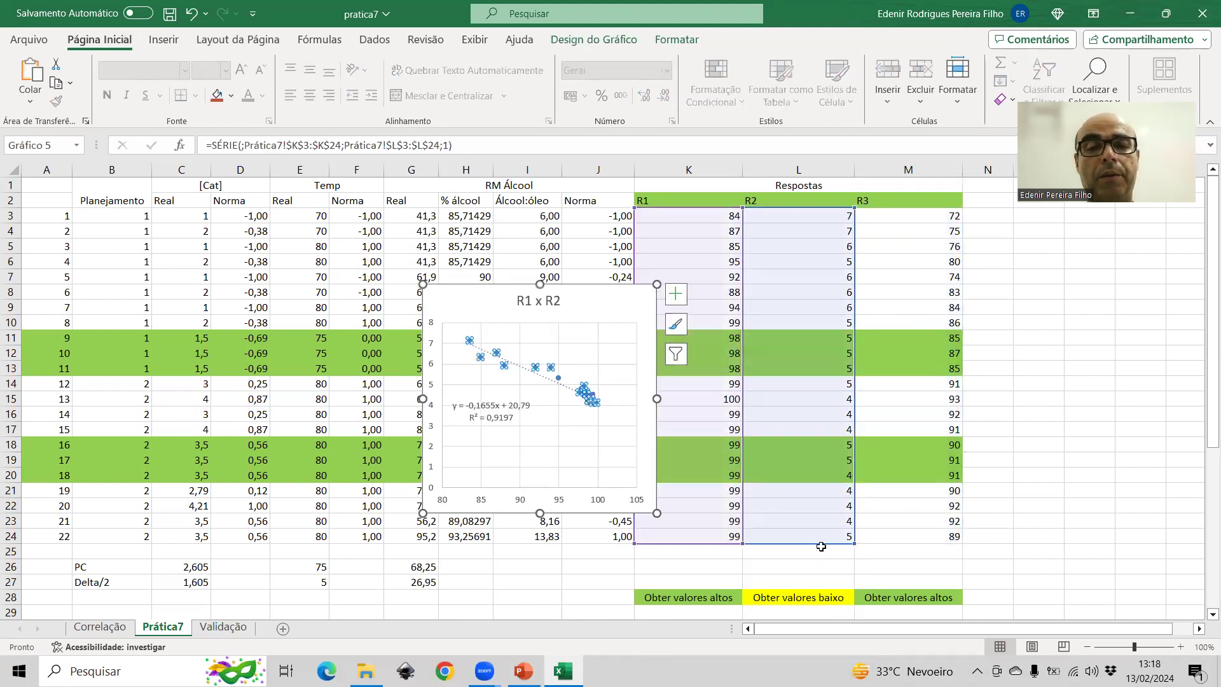
pyautogui.scroll(-7, 739, 559)
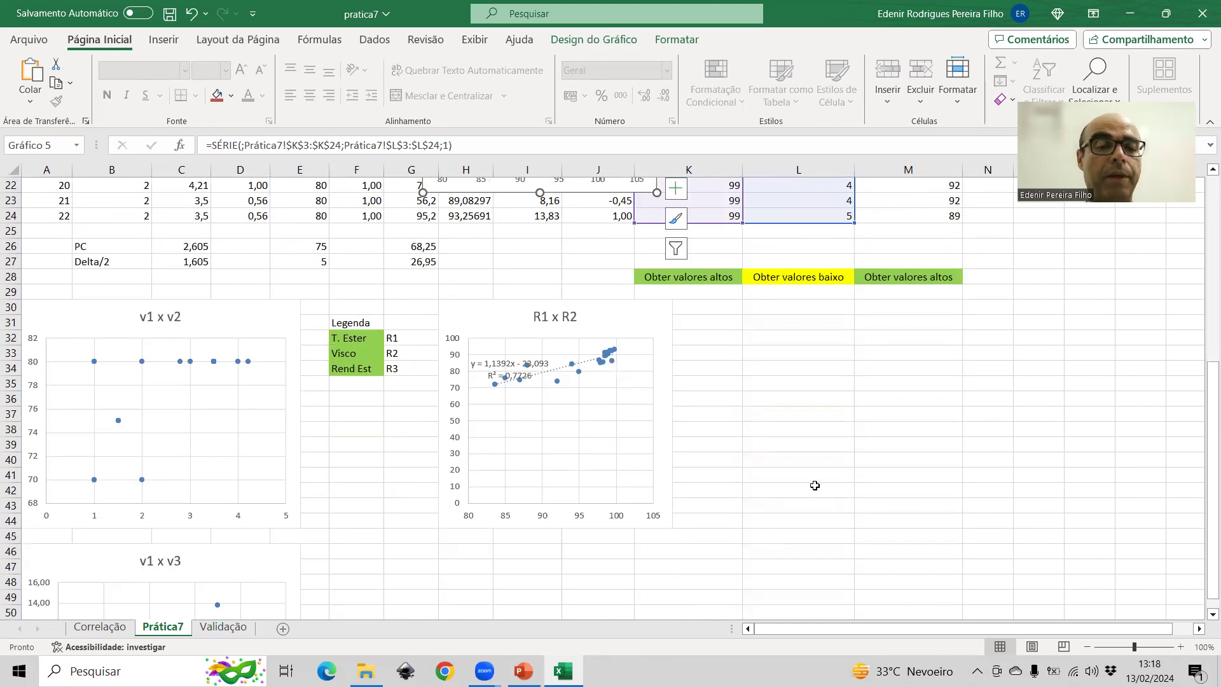
pyautogui.hotkey('ctrl', 'z')
pyautogui.scroll(7, 815, 485)
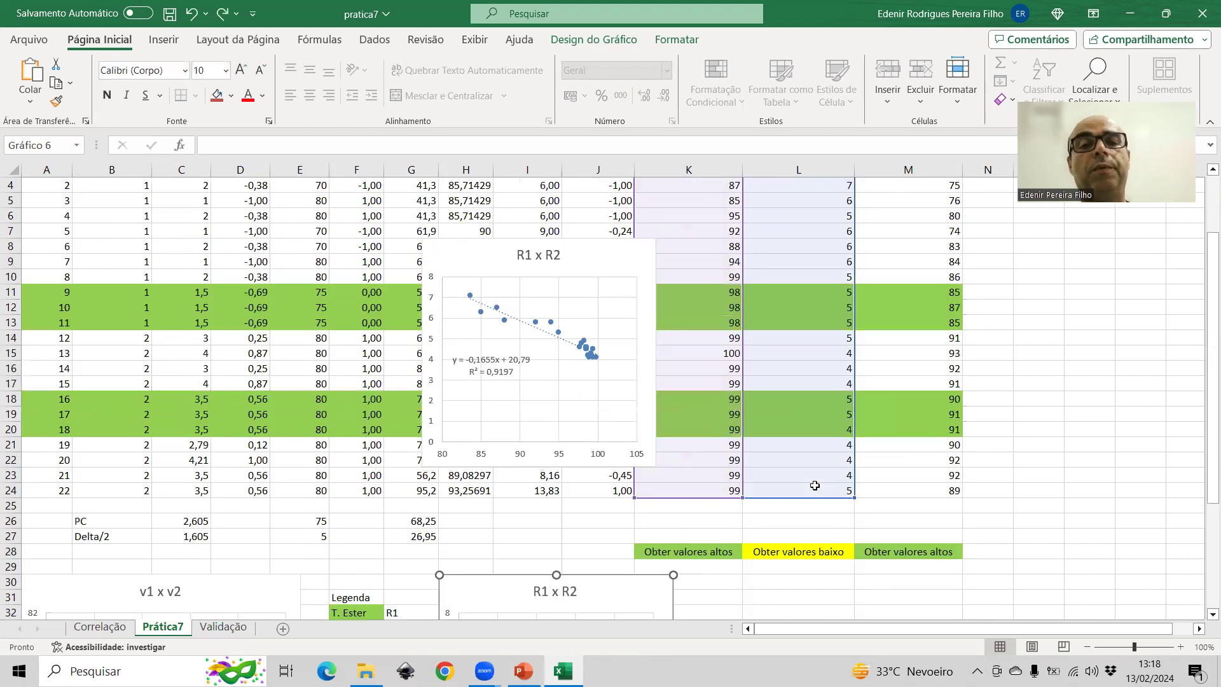
pyautogui.click(1088, 461)
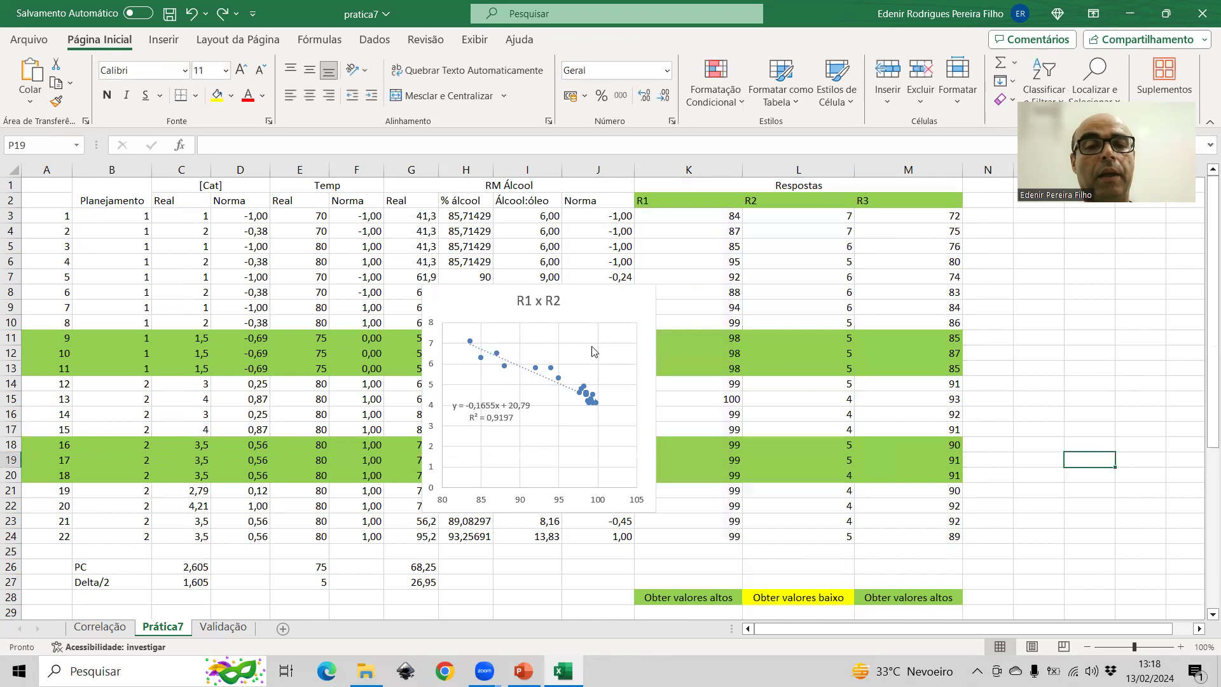
# - Move the original chart's Y-value range from R2 to R3 in M3:M24 and change its title to "R1 x R3"
pyautogui.click(608, 304)
pyautogui.moveTo(814, 542); pyautogui.dragTo(924, 542)
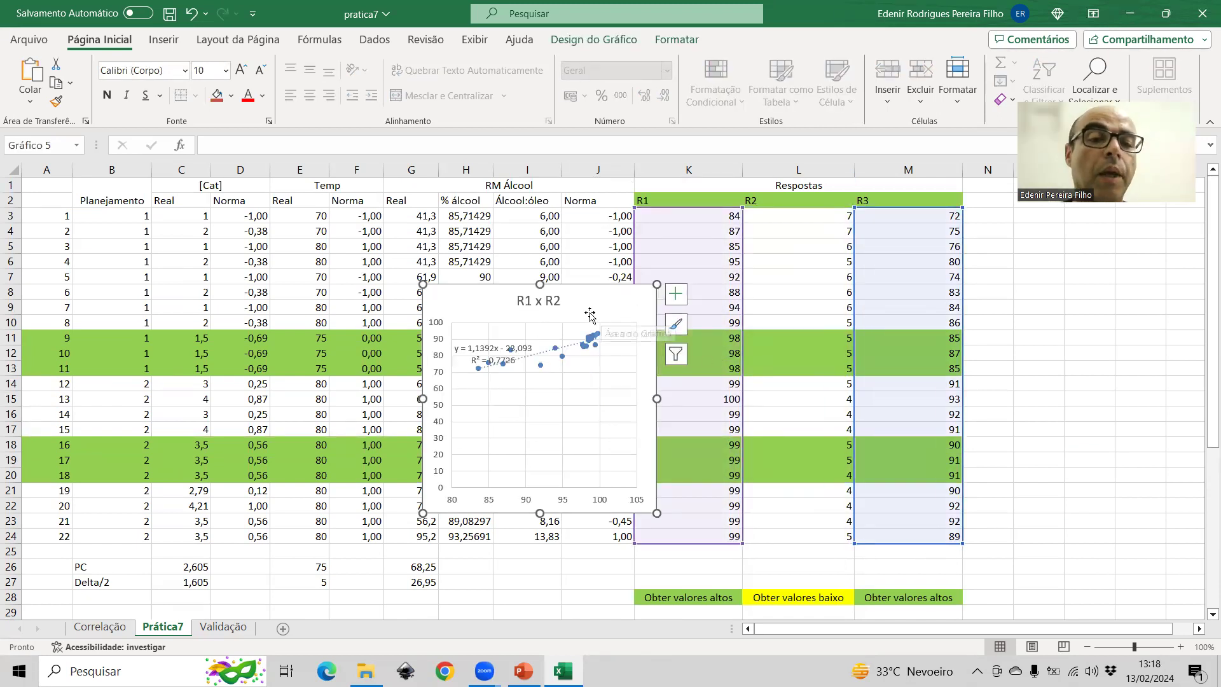
pyautogui.click(555, 304)
pyautogui.click(550, 302)
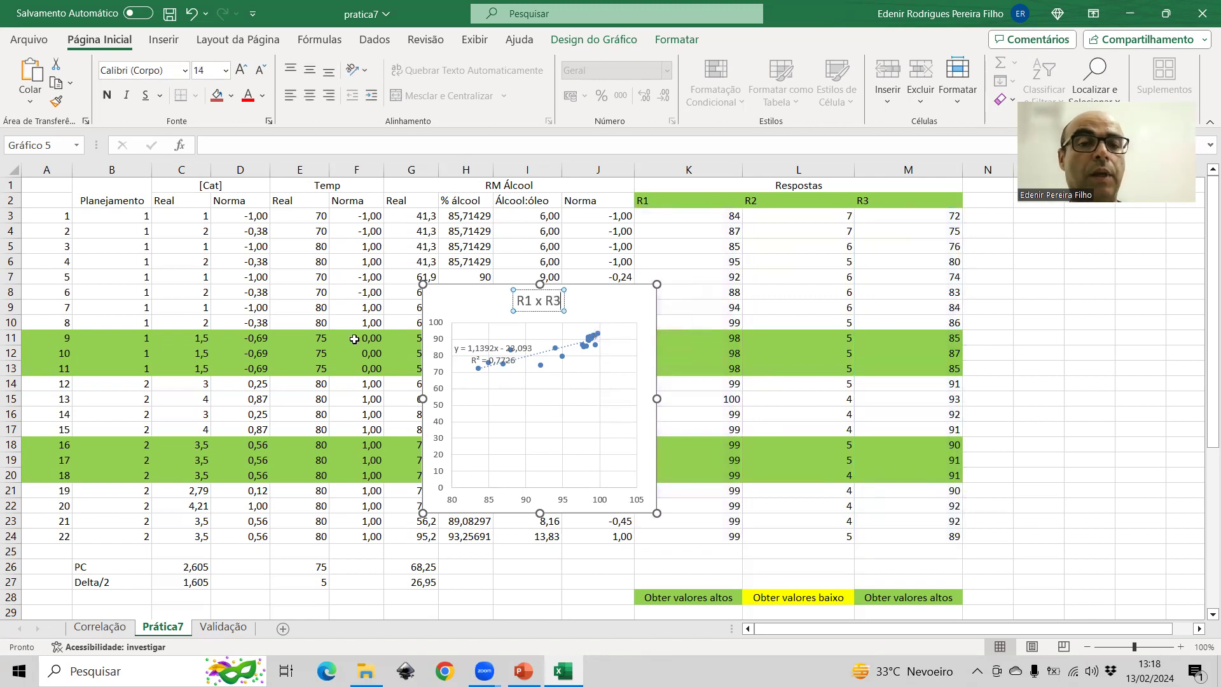
# - Move the R1 x R3 chart's equation label below the trendline and paste a copy of the chart at H46
pyautogui.click(484, 362)
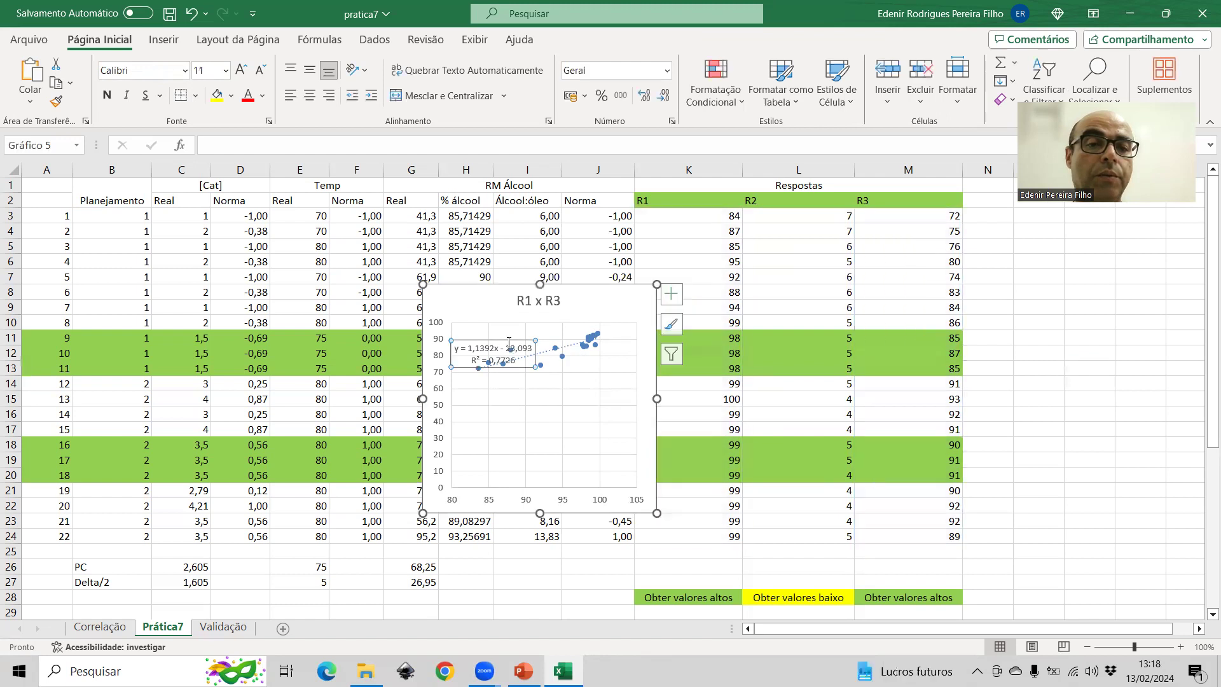
pyautogui.moveTo(464, 366); pyautogui.dragTo(471, 423)
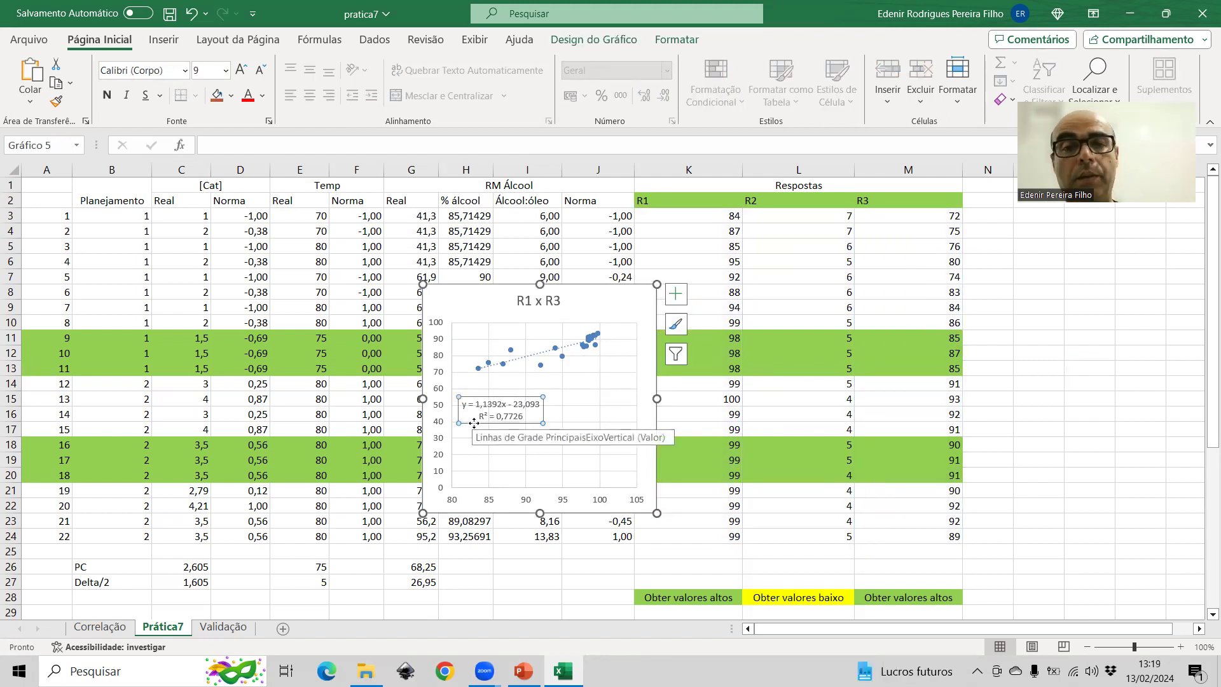
pyautogui.click(472, 299)
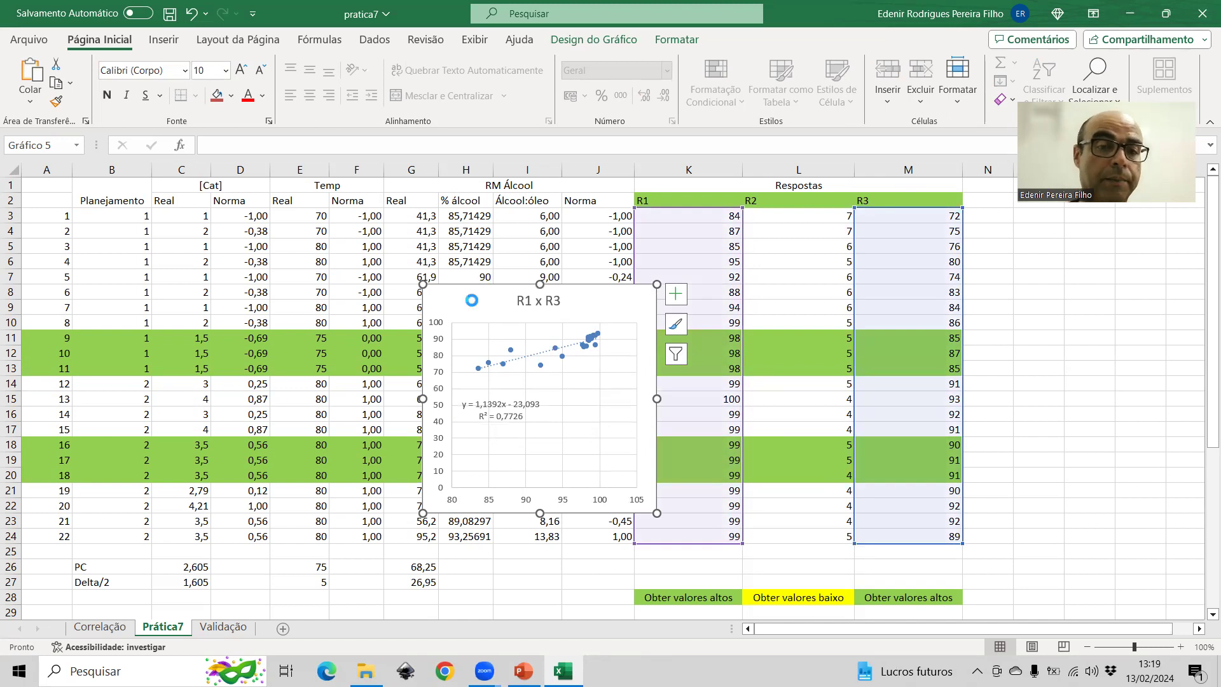
pyautogui.scroll(-9, 477, 414)
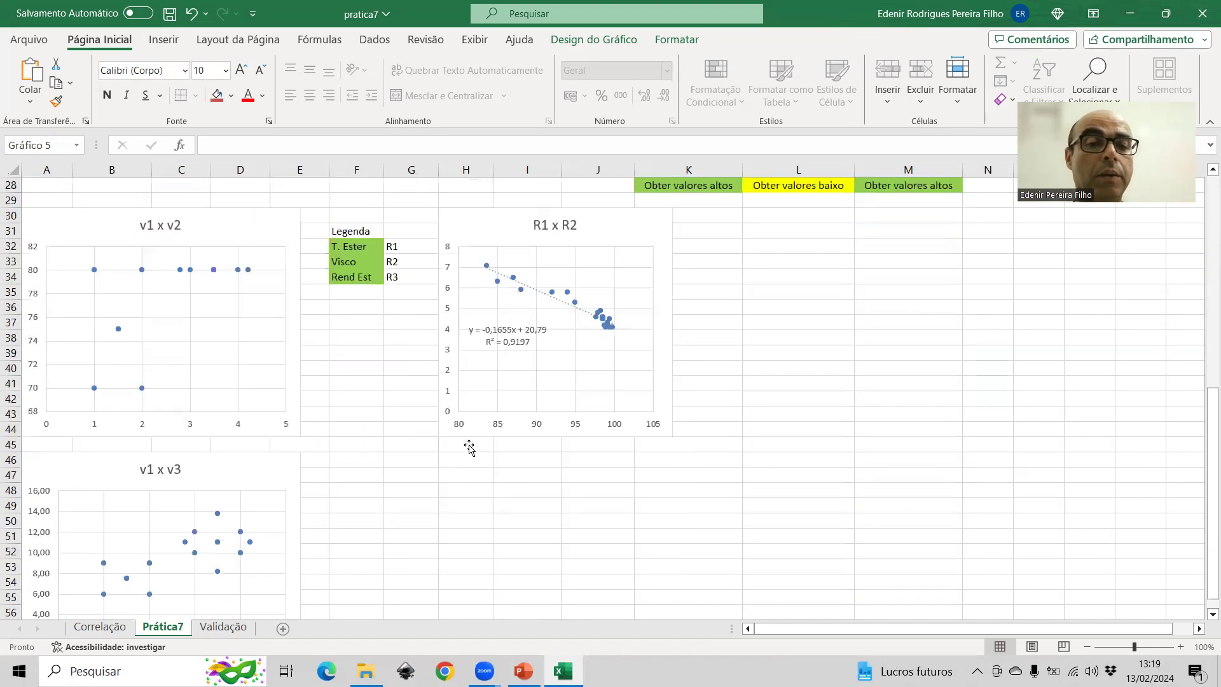
pyautogui.click(460, 459)
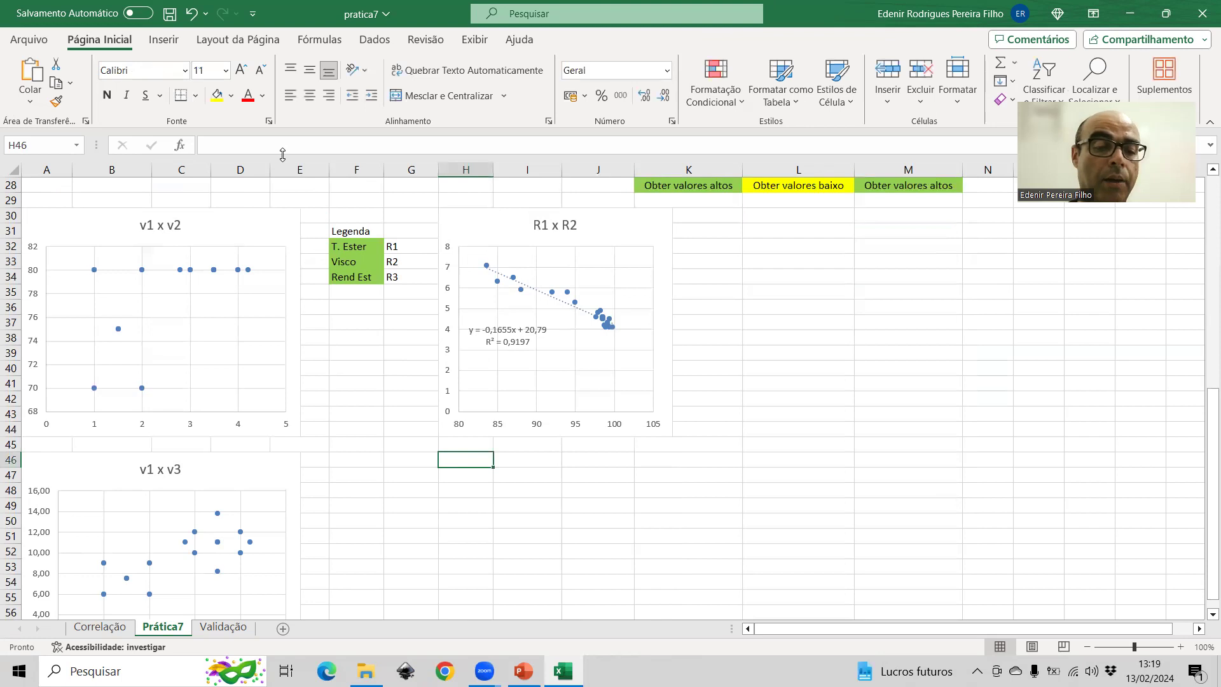
pyautogui.hotkey('ctrl', 'v')
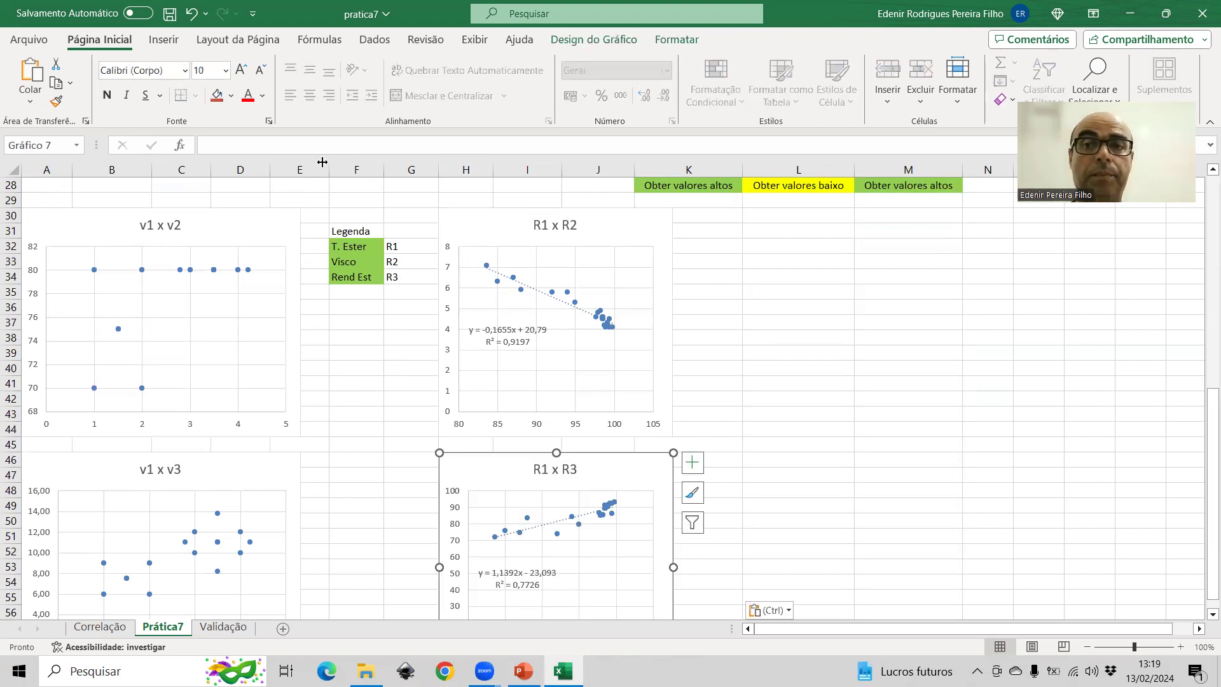
pyautogui.moveTo(322, 162); pyautogui.dragTo(322, 162)
pyautogui.click(1089, 430)
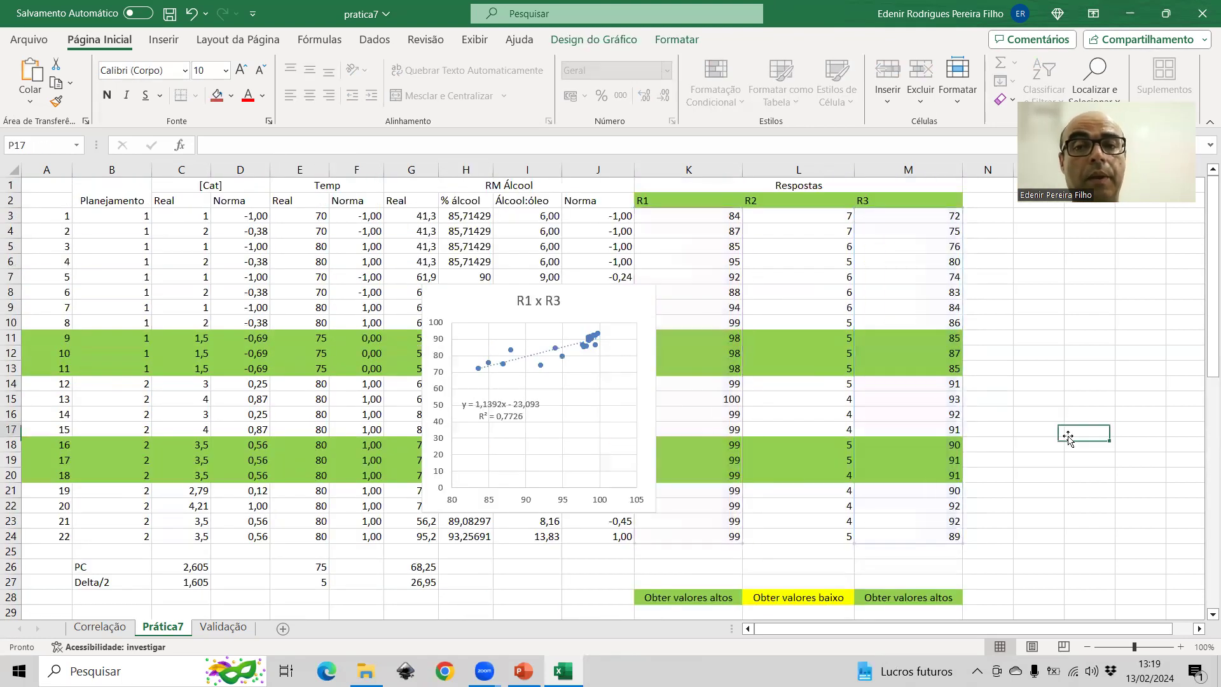
# - Move the original chart's X-value range to R2 in L3:L24 and change its title to "R2 x R3"
pyautogui.click(538, 368)
pyautogui.moveTo(690, 536); pyautogui.dragTo(782, 536)
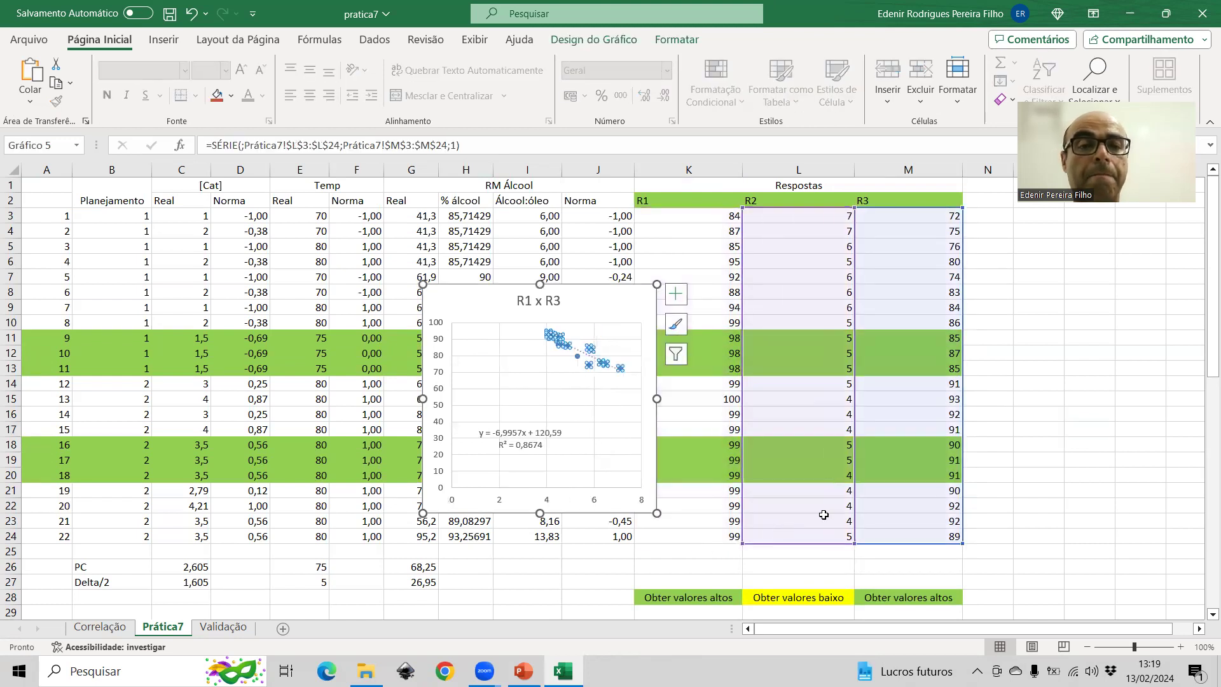
pyautogui.click(1090, 460)
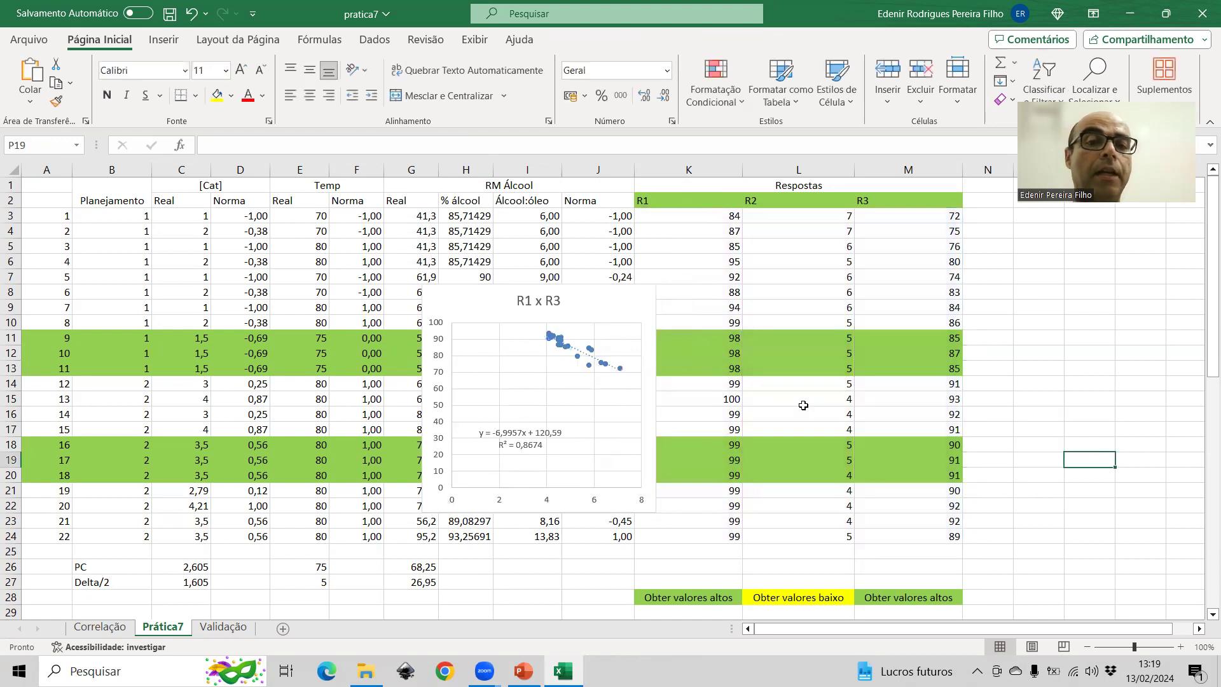
pyautogui.click(528, 300)
pyautogui.click(529, 300)
pyautogui.press('BackSpace')
pyautogui.write('2')
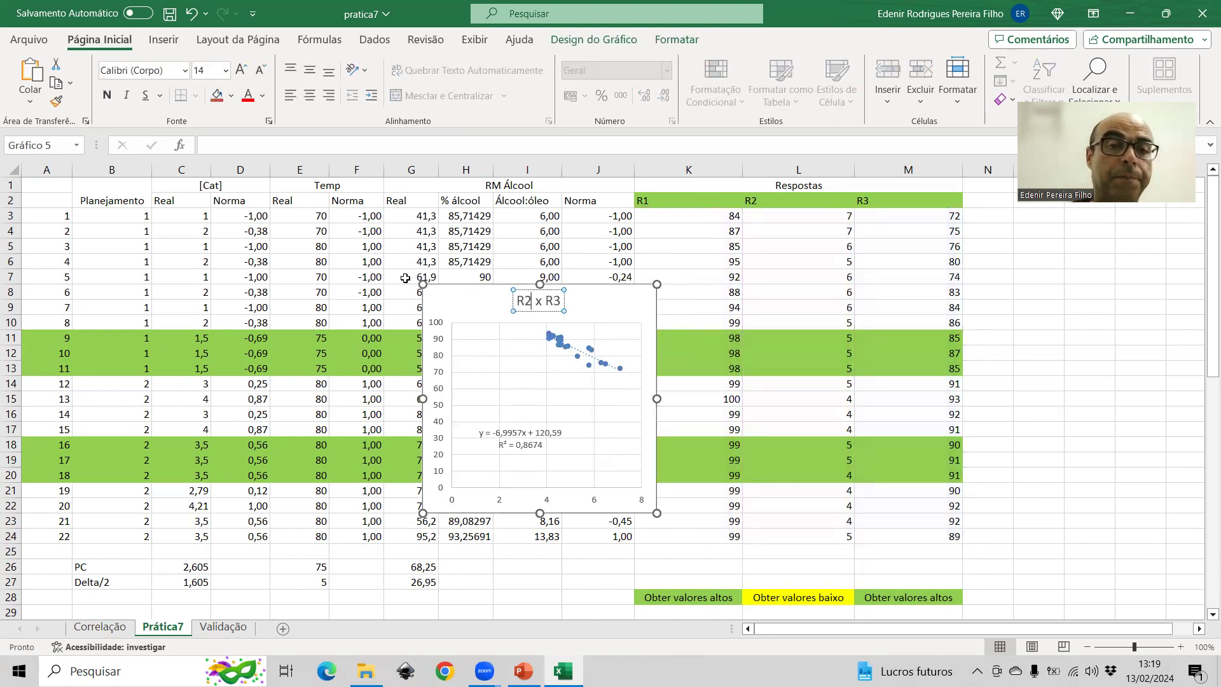
pyautogui.click(601, 303)
pyautogui.click(675, 293)
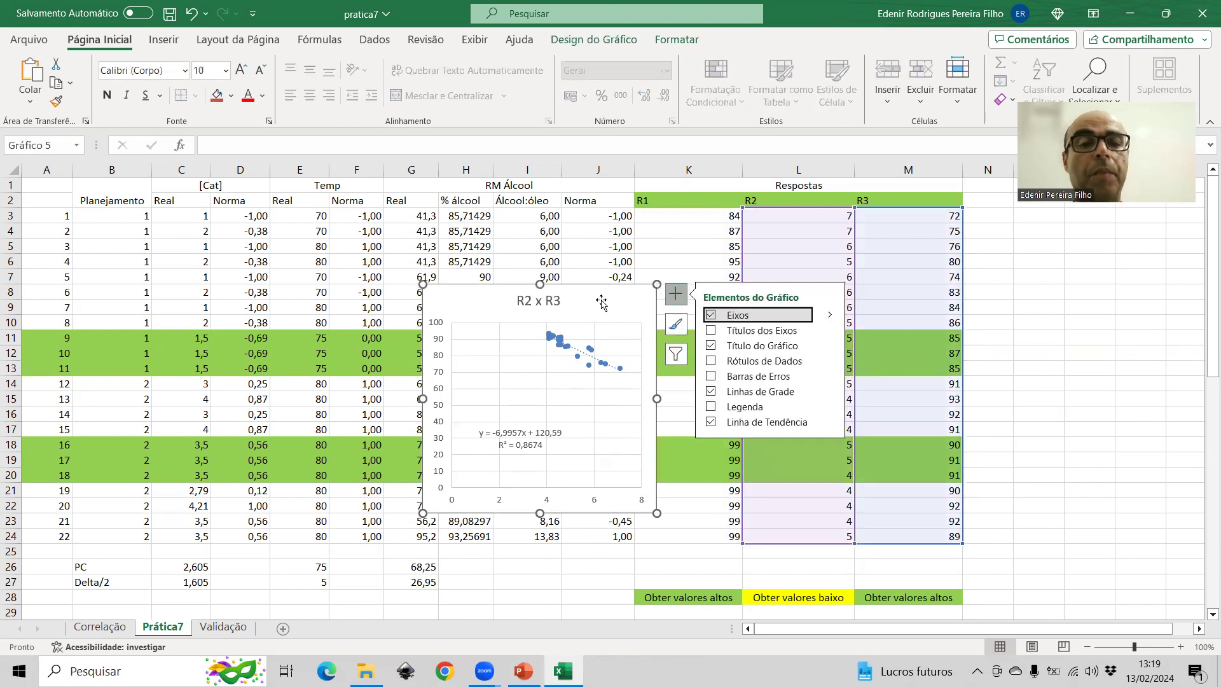
# - Move the R2 x R3 chart off the data table to below the R1 x R3 chart, and return to the table
pyautogui.moveTo(468, 300); pyautogui.dragTo(610, 197)
pyautogui.scroll(-11, 611, 404)
pyautogui.moveTo(794, 310); pyautogui.dragTo(756, 596)
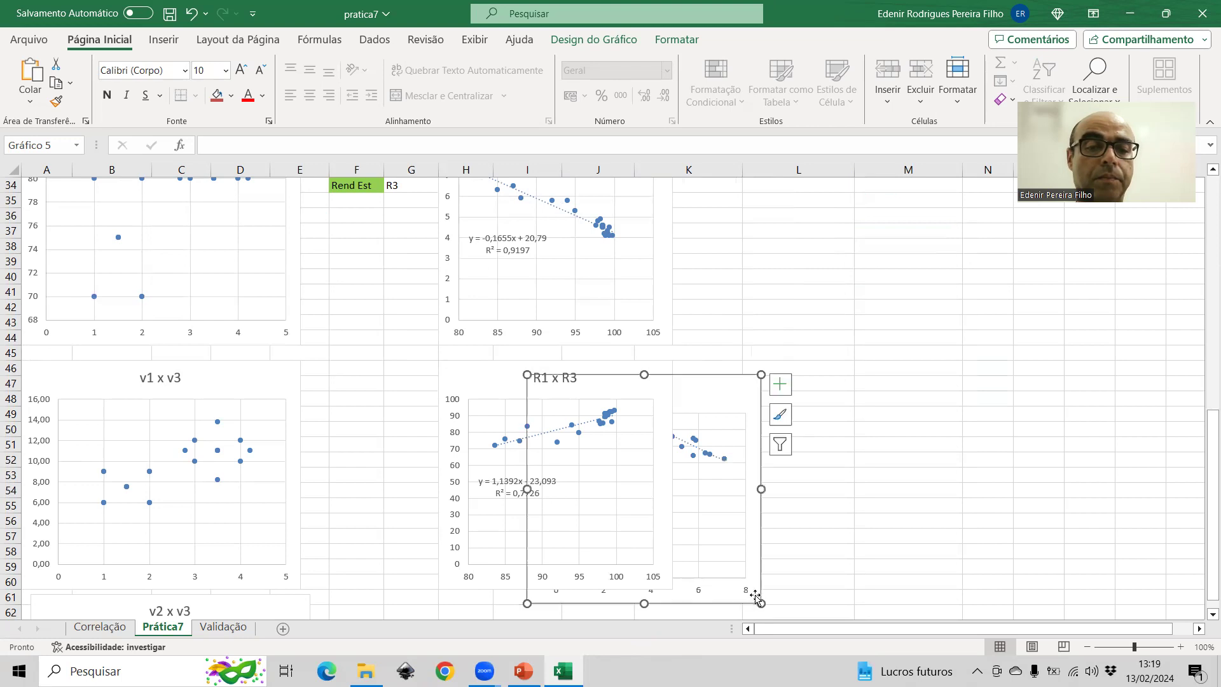
pyautogui.scroll(-5, 756, 596)
pyautogui.moveTo(756, 370); pyautogui.dragTo(663, 596)
pyautogui.scroll(13, 714, 553)
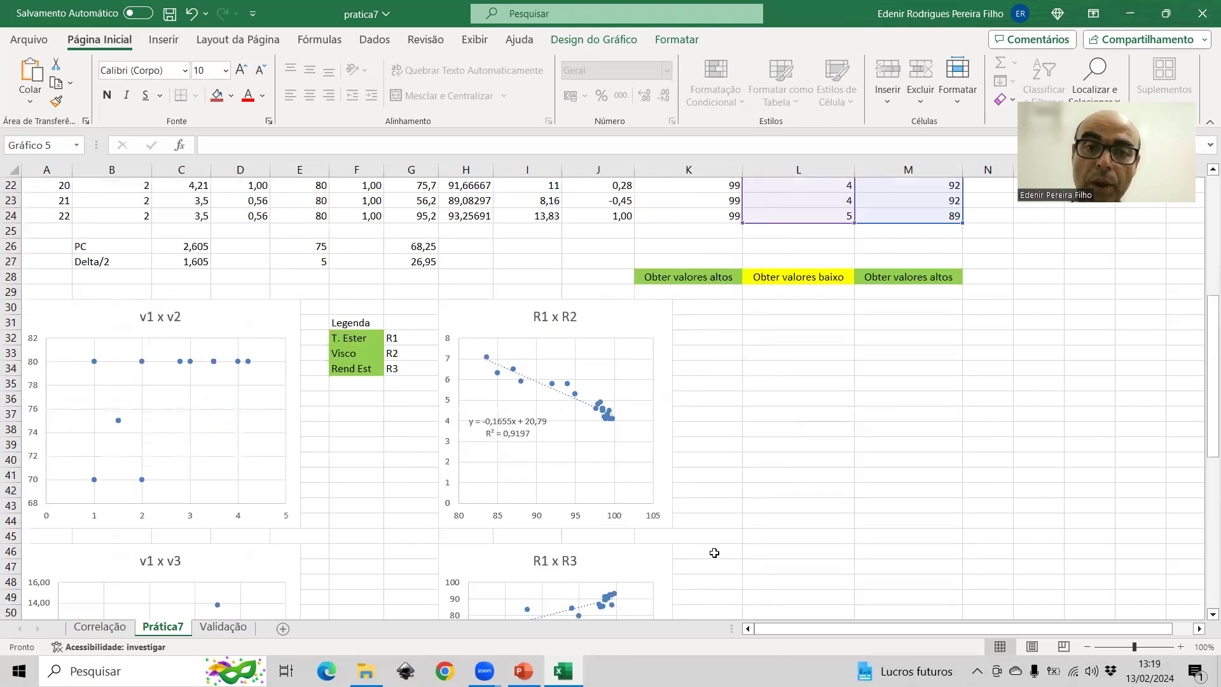
pyautogui.click(1066, 321)
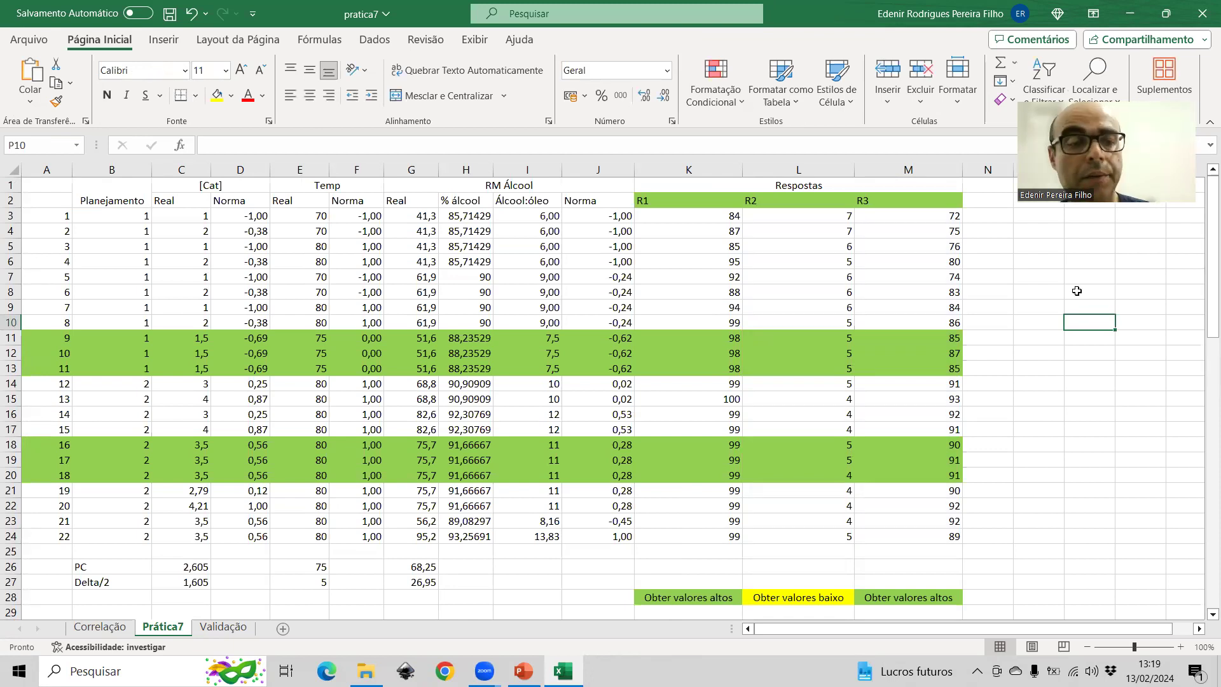
# - Add a new worksheet after Prática7 and name it "Matrizes"
pyautogui.click(283, 629)
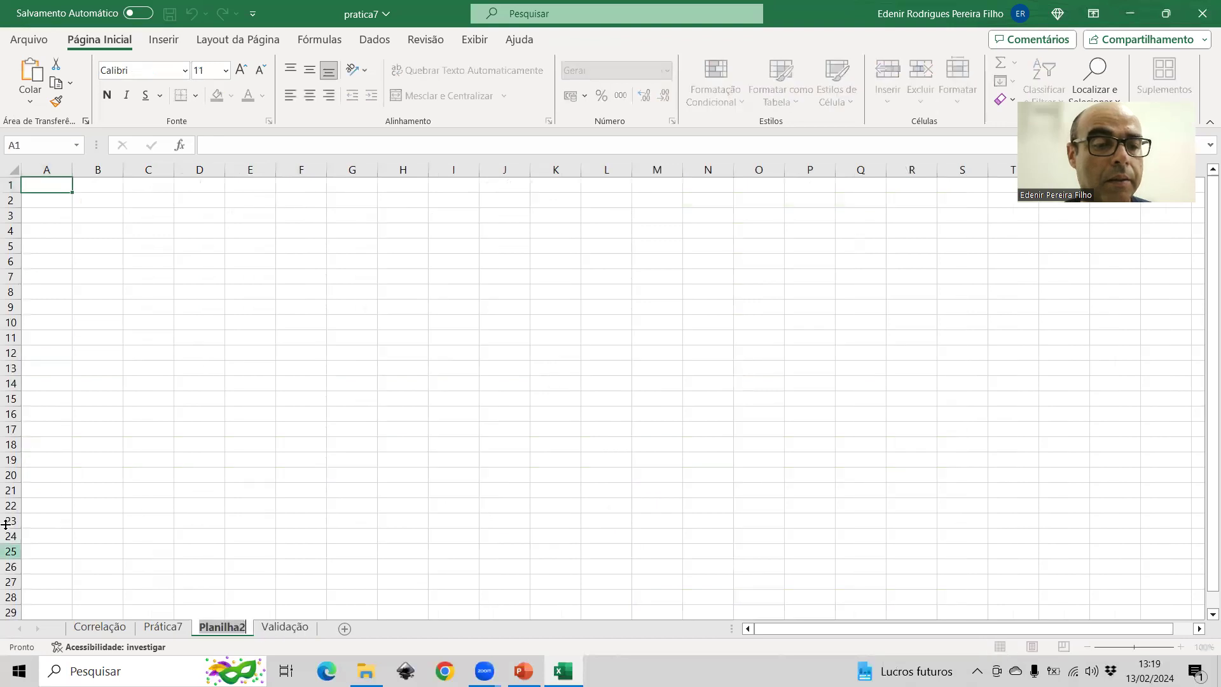
pyautogui.write('Matr')
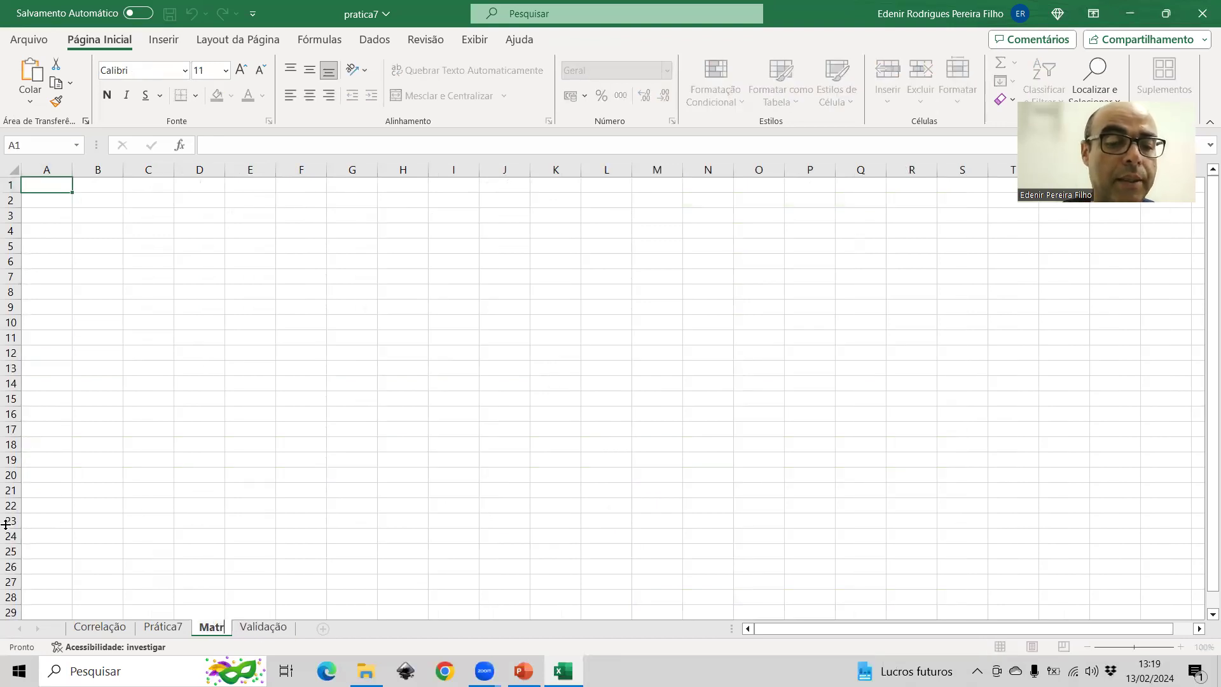
pyautogui.write('izes')
pyautogui.press('Return')
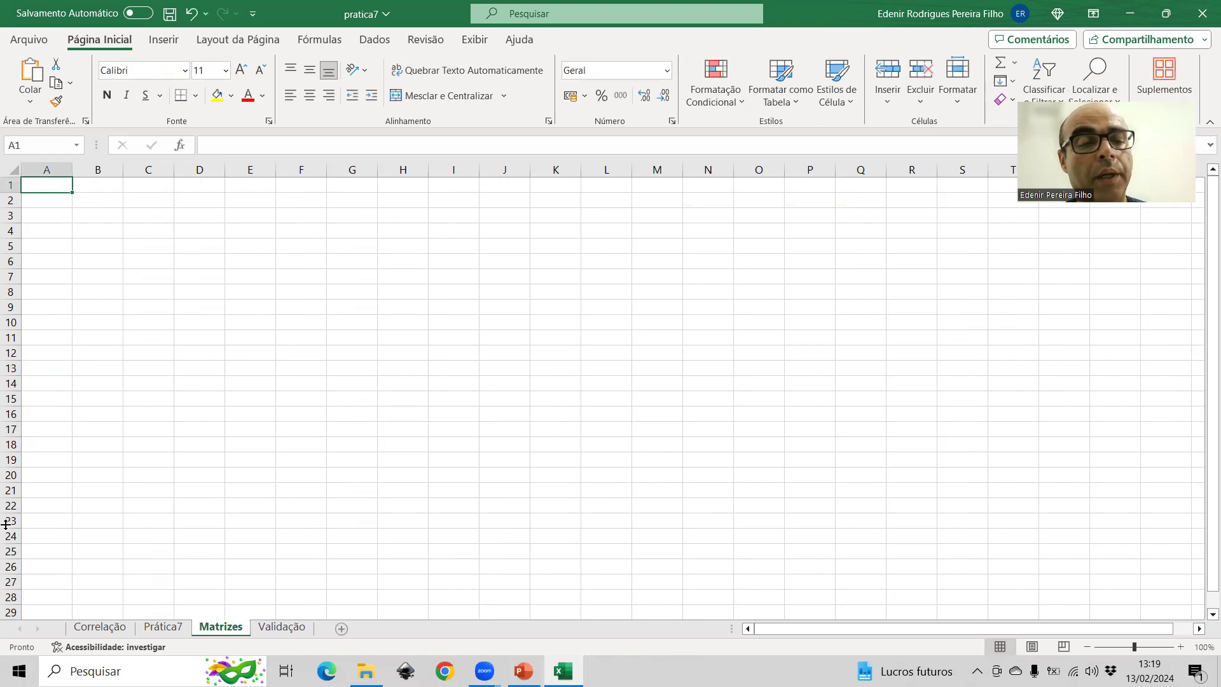
# - Copy the three Norma columns D2:D24, F2:F24 and J2:J24 from Prática7 and paste them as values at C3 on Matrizes
pyautogui.click(152, 629)
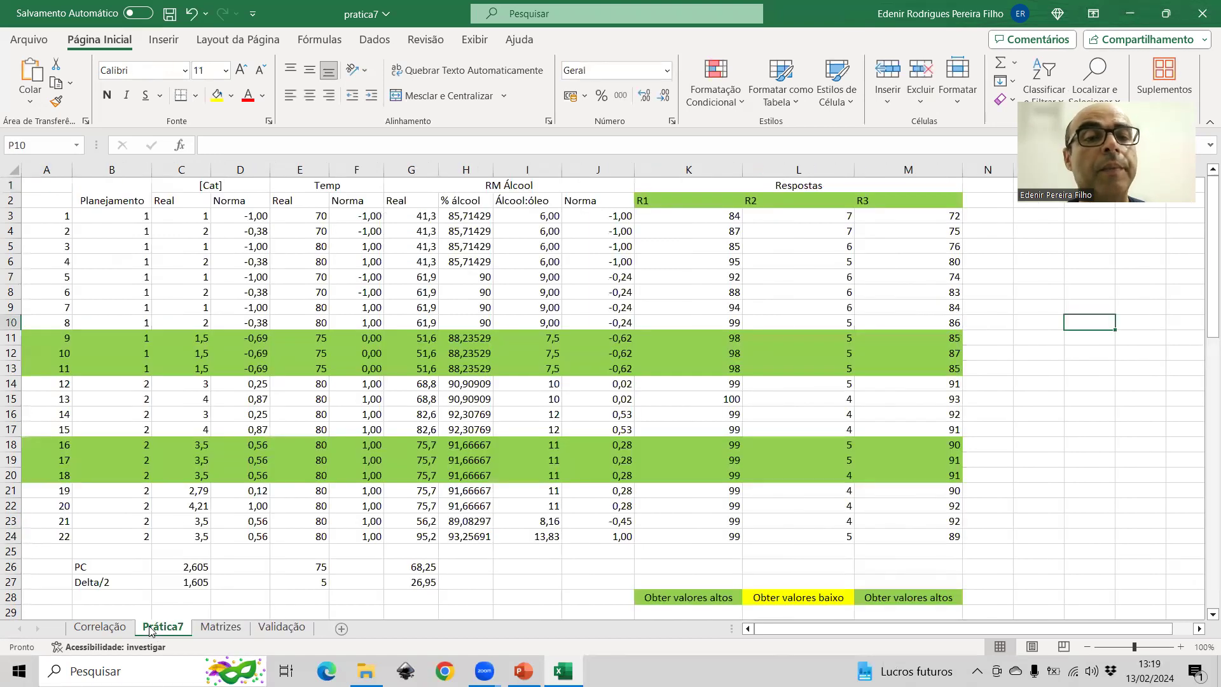
pyautogui.moveTo(226, 207); pyautogui.dragTo(262, 539)
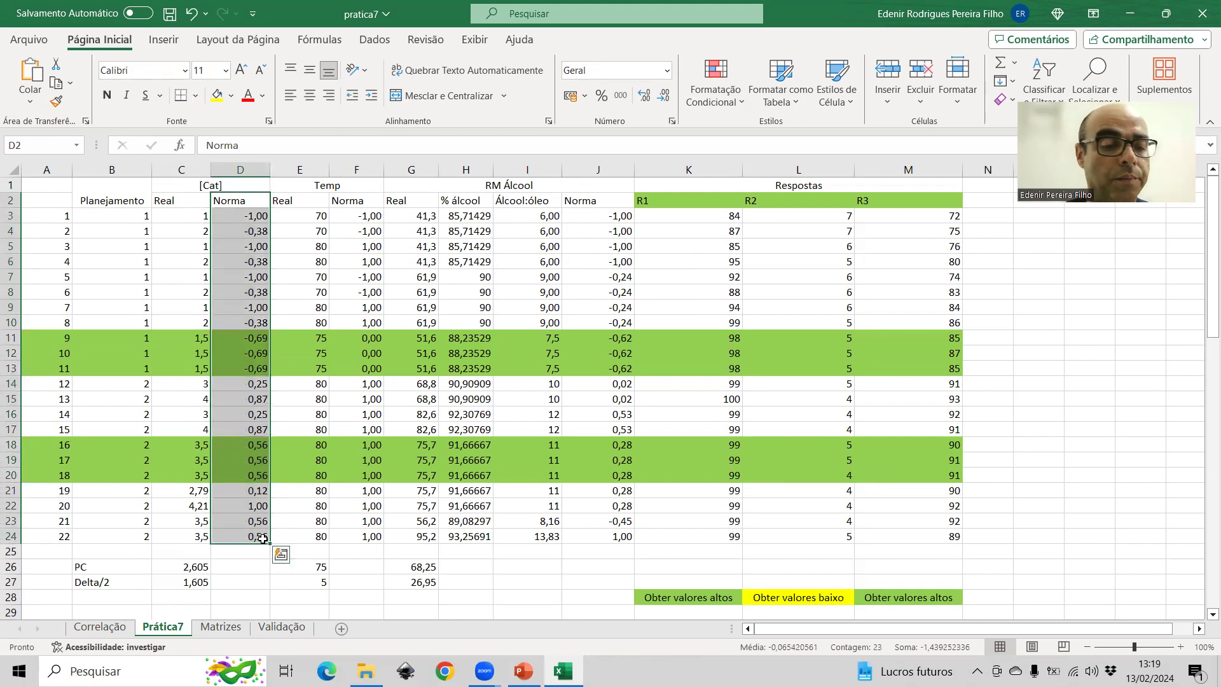
pyautogui.moveTo(358, 203); pyautogui.dragTo(365, 536)
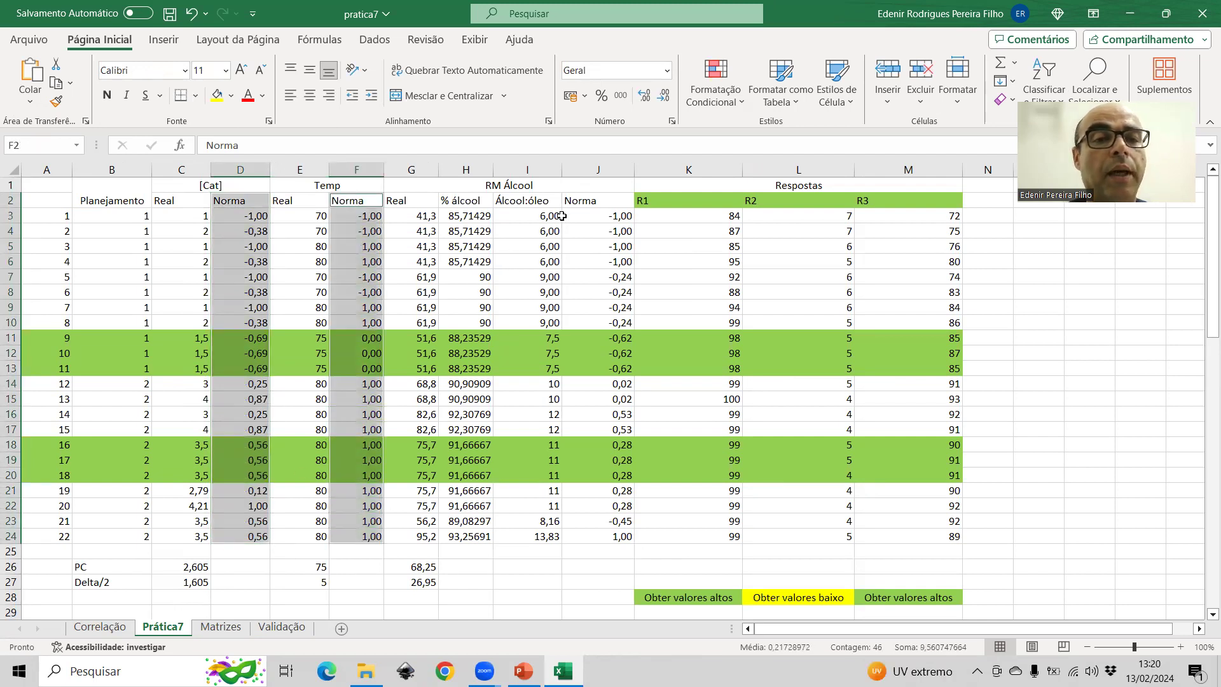
pyautogui.moveTo(590, 201); pyautogui.dragTo(585, 536)
pyautogui.hotkey('ctrl', 'c')
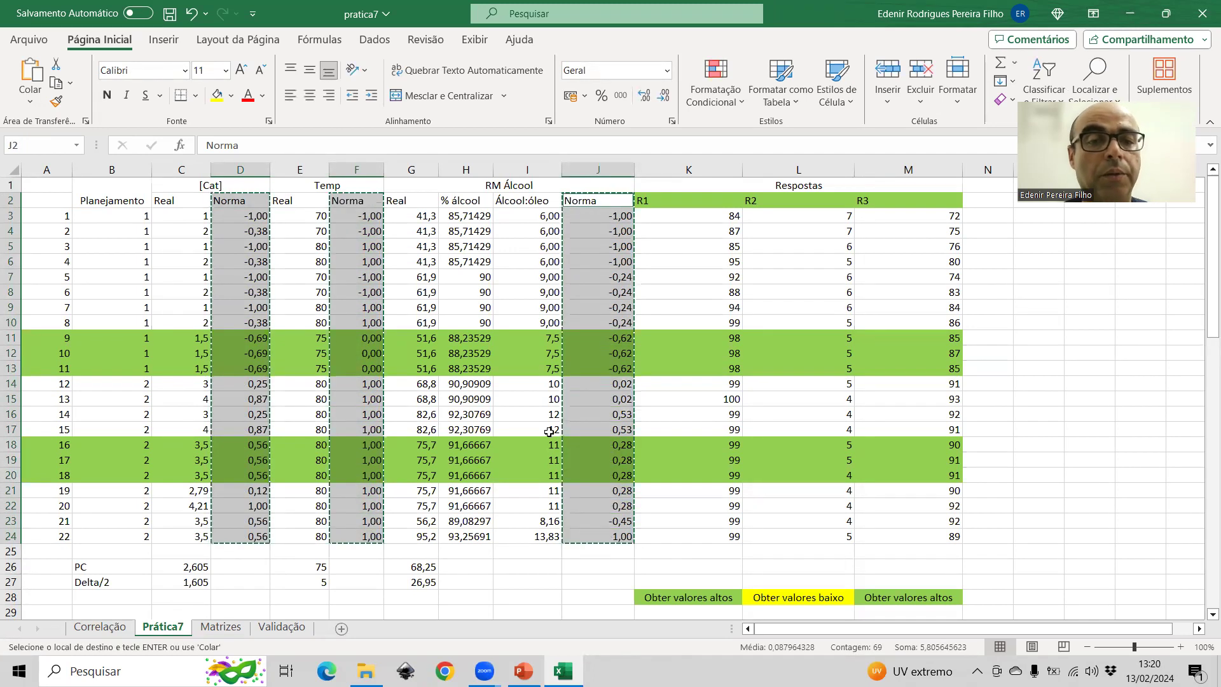
pyautogui.click(239, 631)
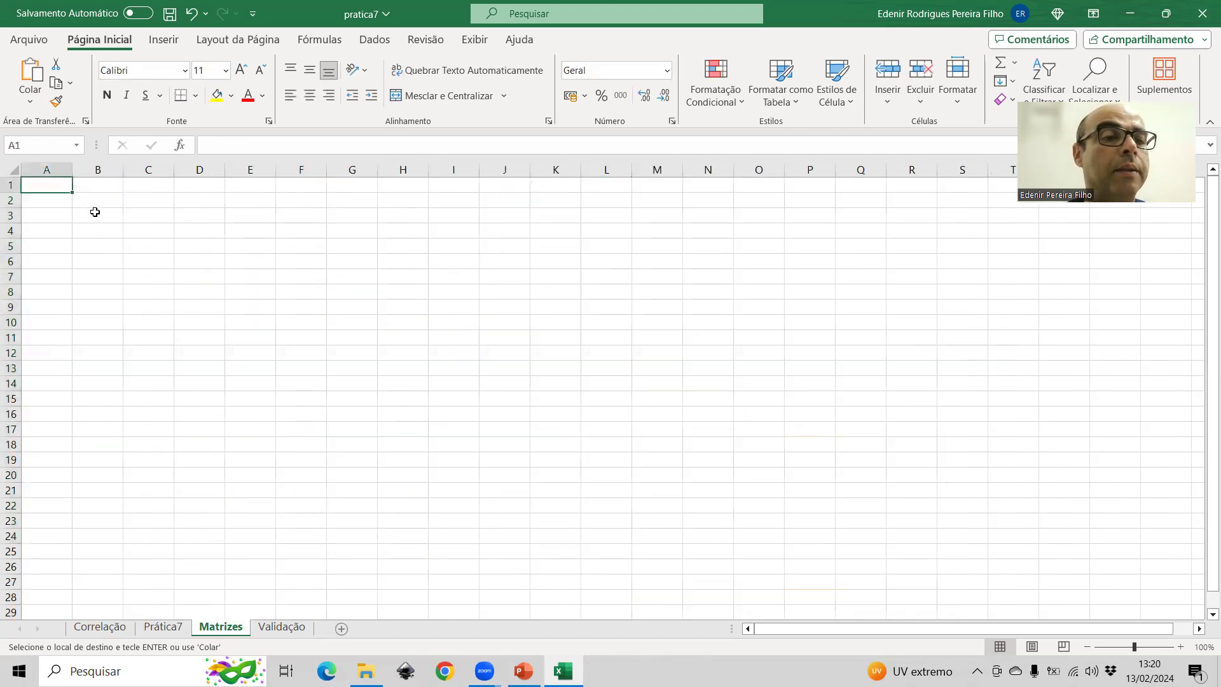
pyautogui.click(146, 210)
pyautogui.rightClick(150, 212)
pyautogui.click(212, 238)
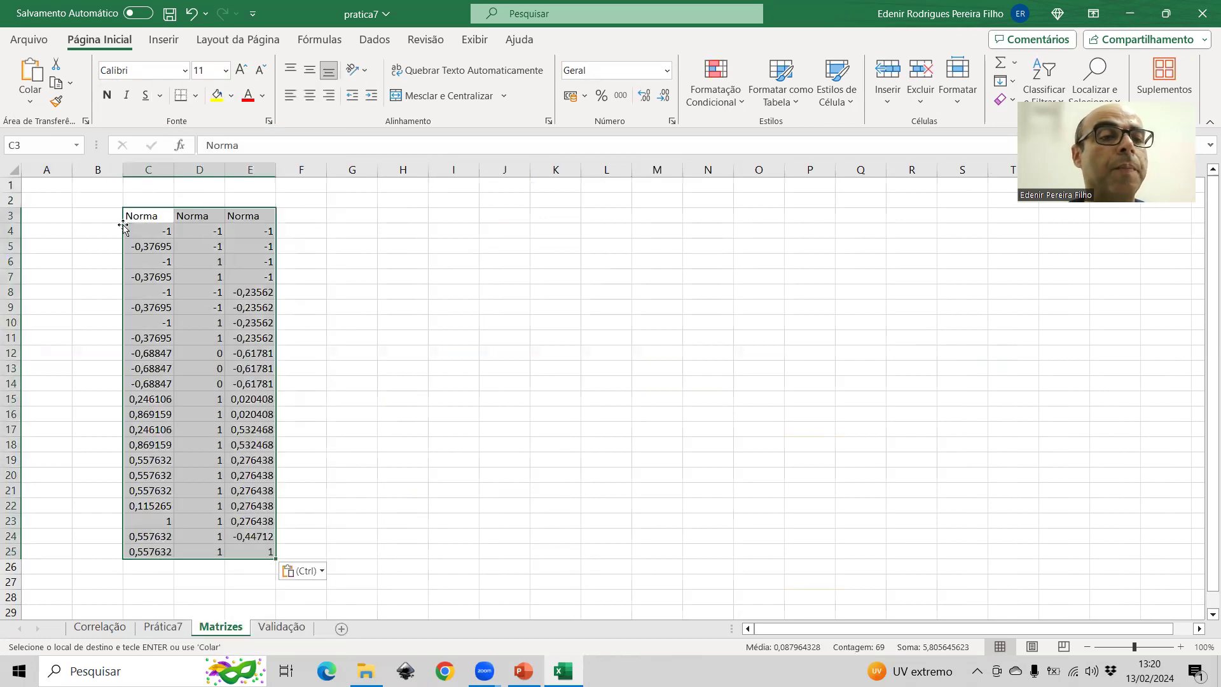
# - Rename the three pasted column headings in C3:E3 to b1, b2 and b3
pyautogui.click(150, 214)
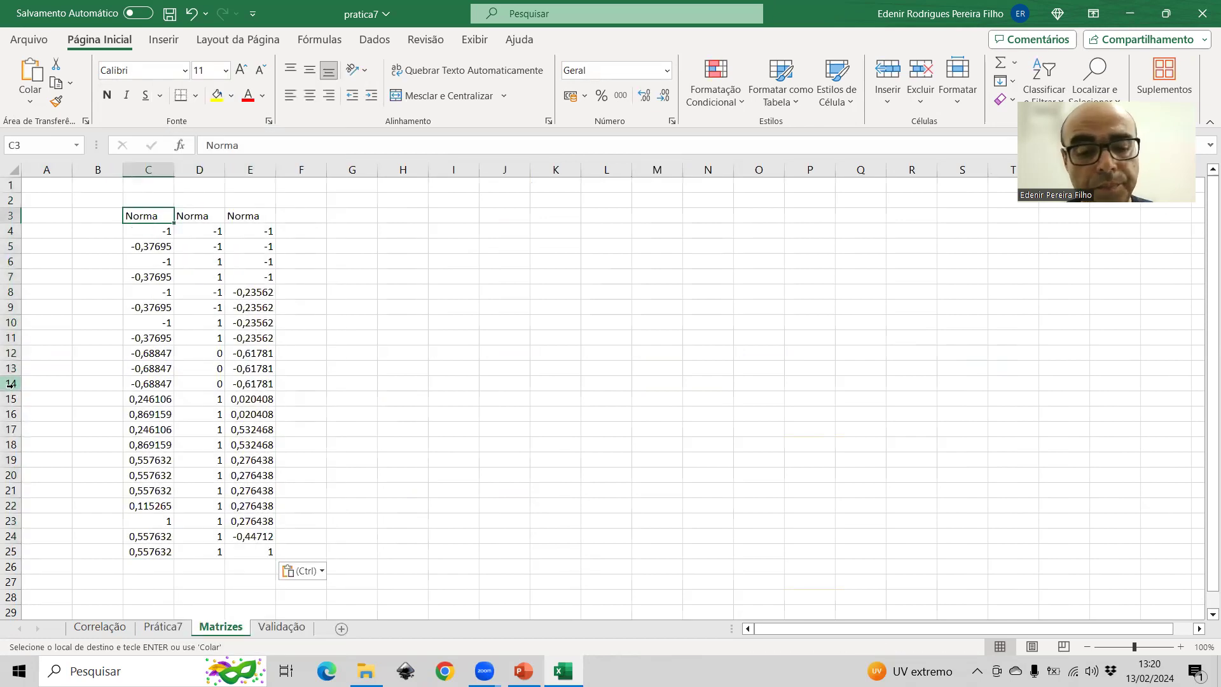
pyautogui.write('b1')
pyautogui.press('Tab')
pyautogui.write('v')
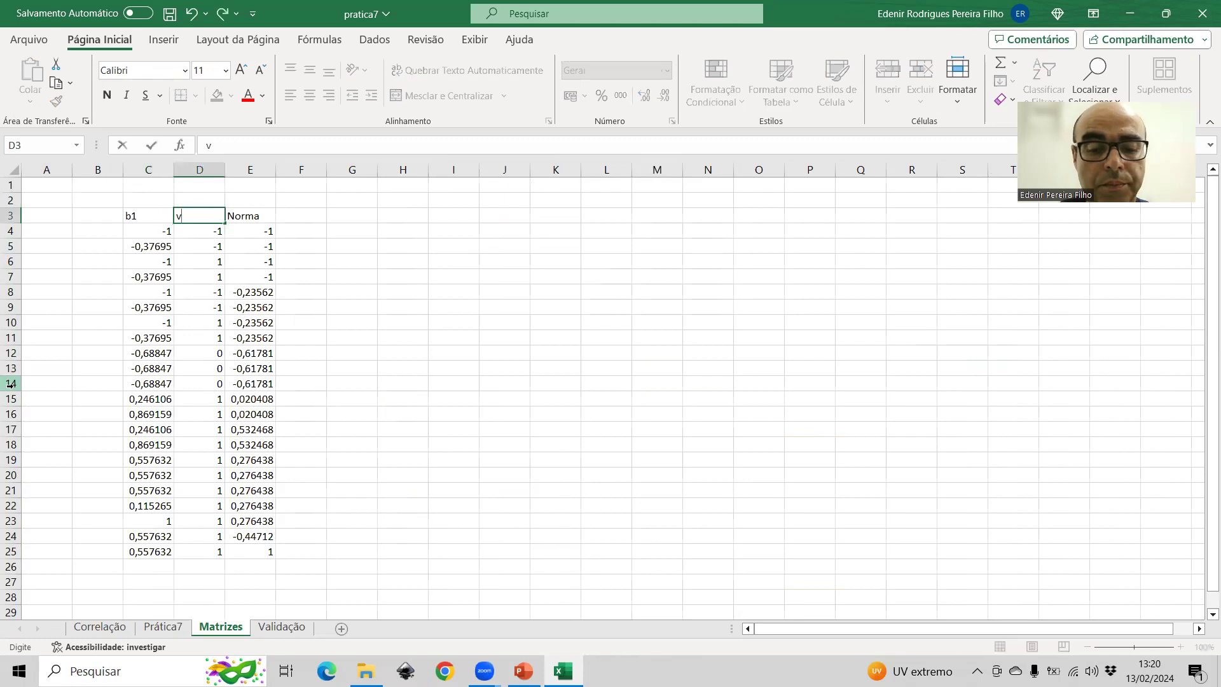
pyautogui.write('2')
pyautogui.press('Tab')
pyautogui.write('b3')
pyautogui.press('Tab')
# - Enter the headings b11, b22, b33, b12, b13 and b23 in F3:K3
pyautogui.write('b11')
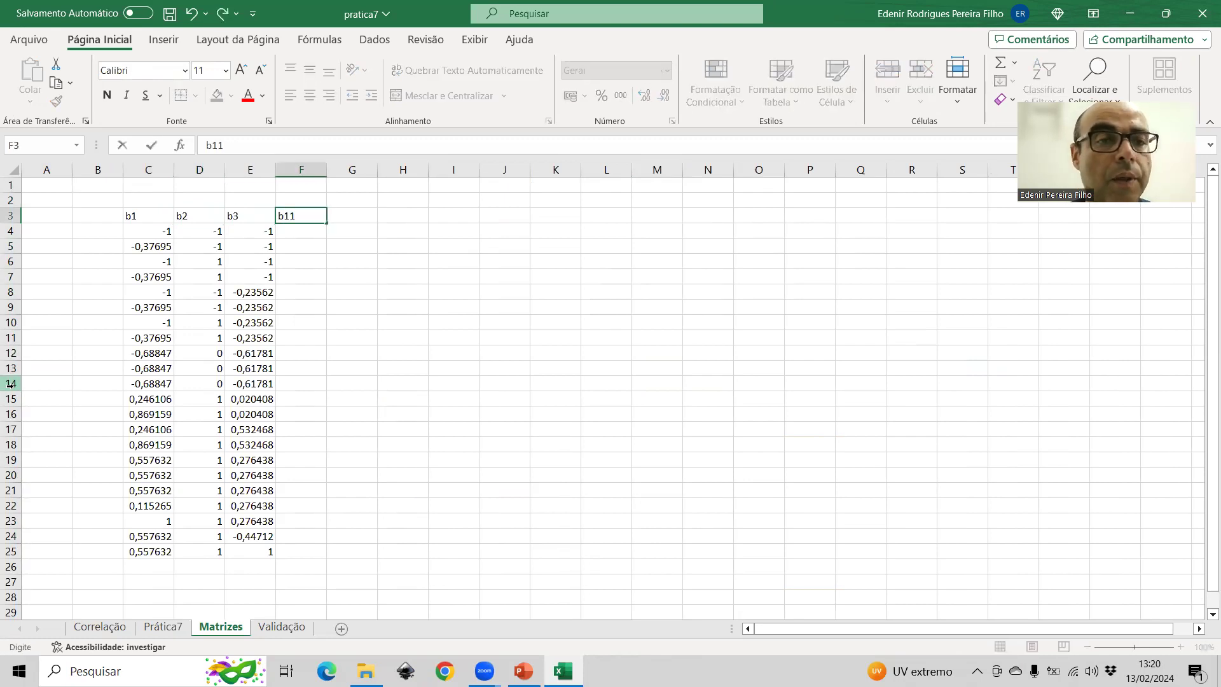
pyautogui.press('Tab')
pyautogui.write('b22')
pyautogui.press('Tab')
pyautogui.write('b33')
pyautogui.press('Tab')
pyautogui.write('b12')
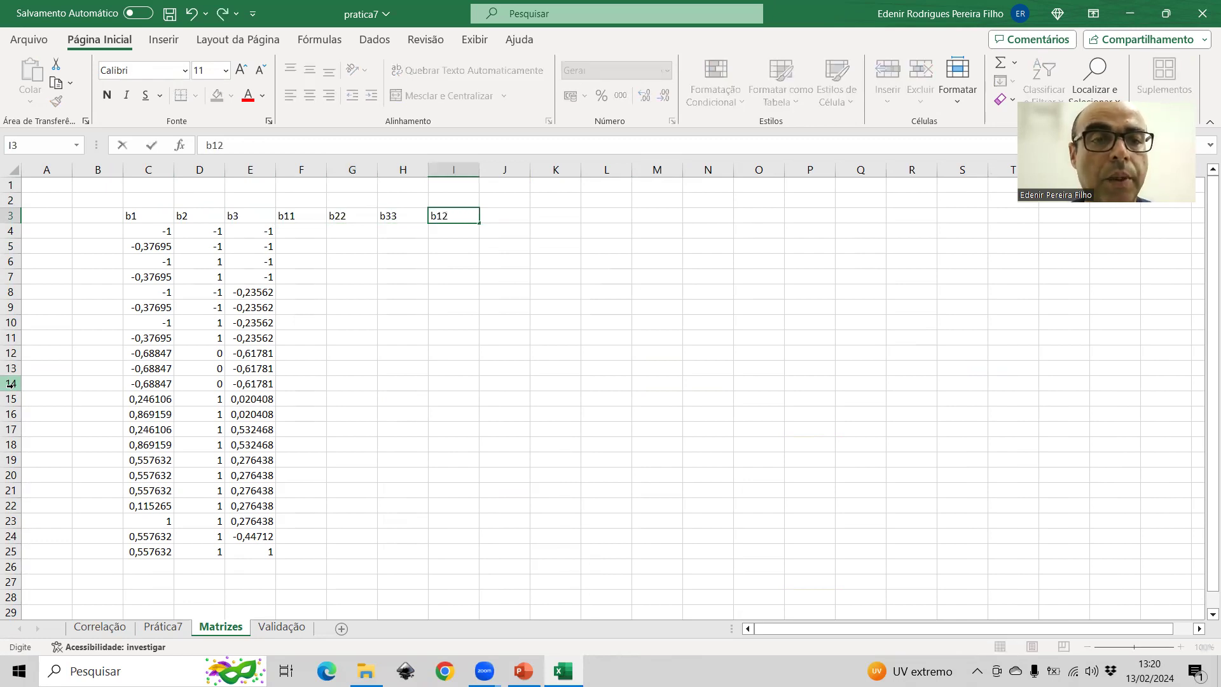
pyautogui.press('Tab')
pyautogui.write('b13')
pyautogui.press('Tab')
pyautogui.write('b23')
# - Add a b0 heading in B3 and fill the column below it with 1 down to B25
pyautogui.press('Left')
pyautogui.press('Left')
pyautogui.press('Left')
pyautogui.press('Left')
pyautogui.press('Left')
pyautogui.press('Left')
pyautogui.press('Left')
pyautogui.press('Left')
pyautogui.press('Left')
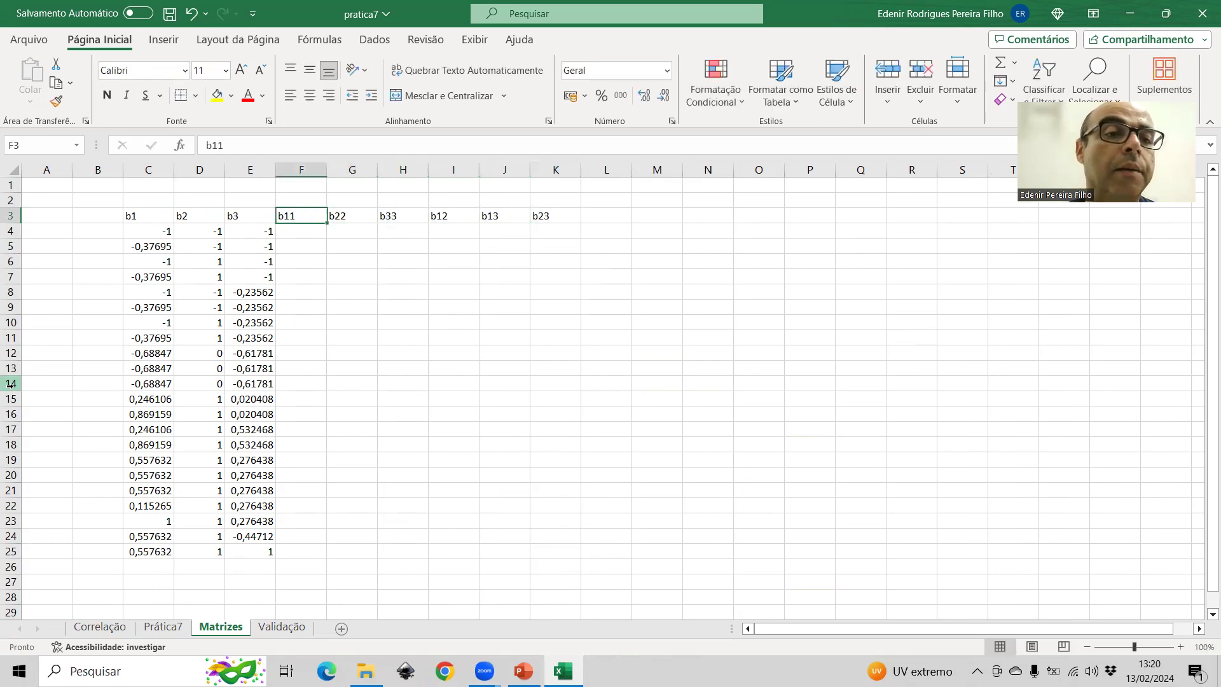
pyautogui.write('b0')
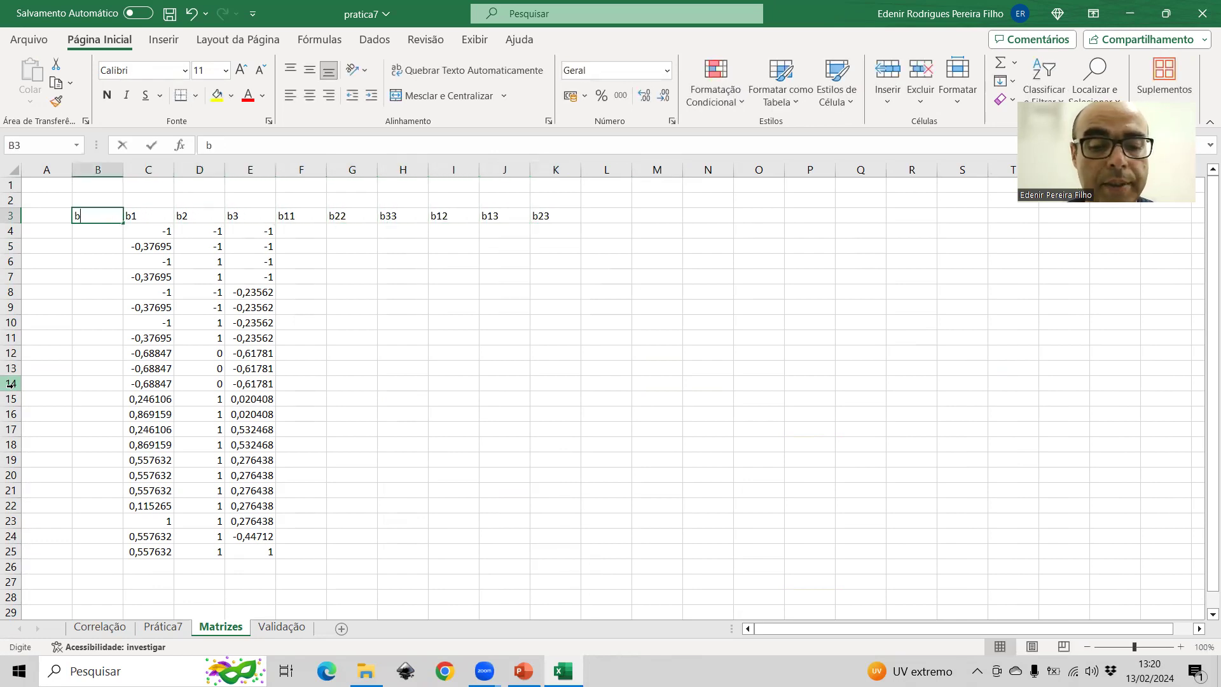
pyautogui.press('Return')
pyautogui.write('1')
pyautogui.press('Return')
pyautogui.write('1')
pyautogui.press('Return')
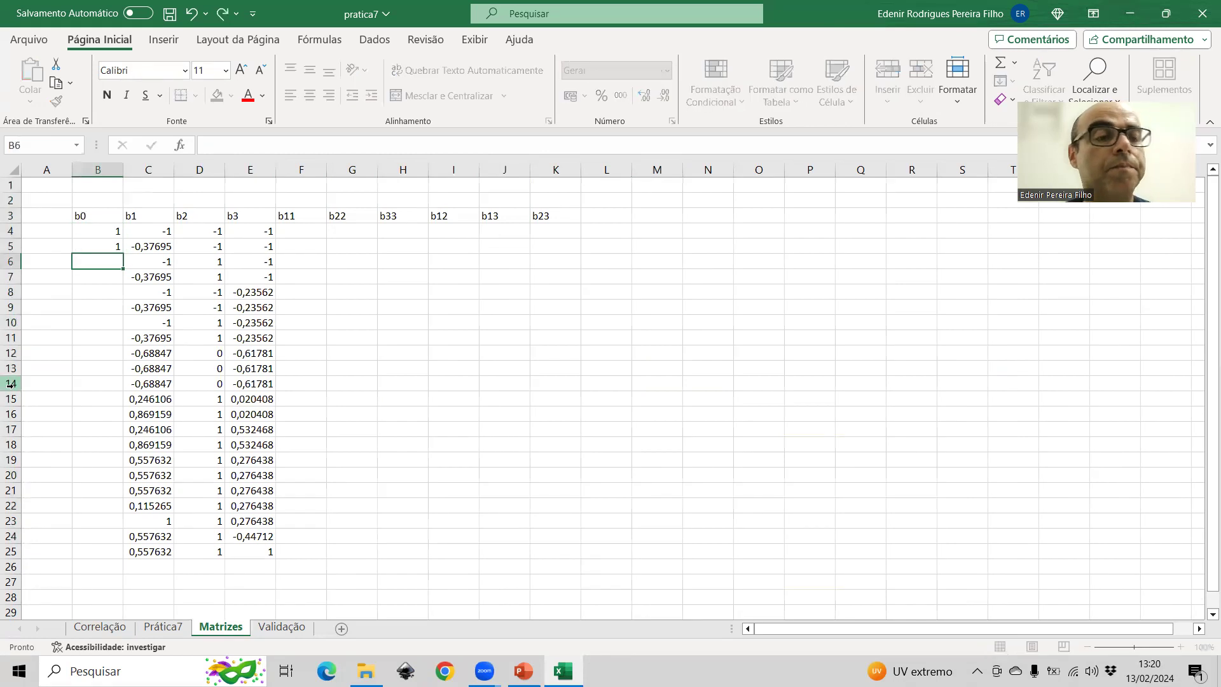
pyautogui.click(115, 228)
pyautogui.moveTo(115, 237); pyautogui.dragTo(122, 250)
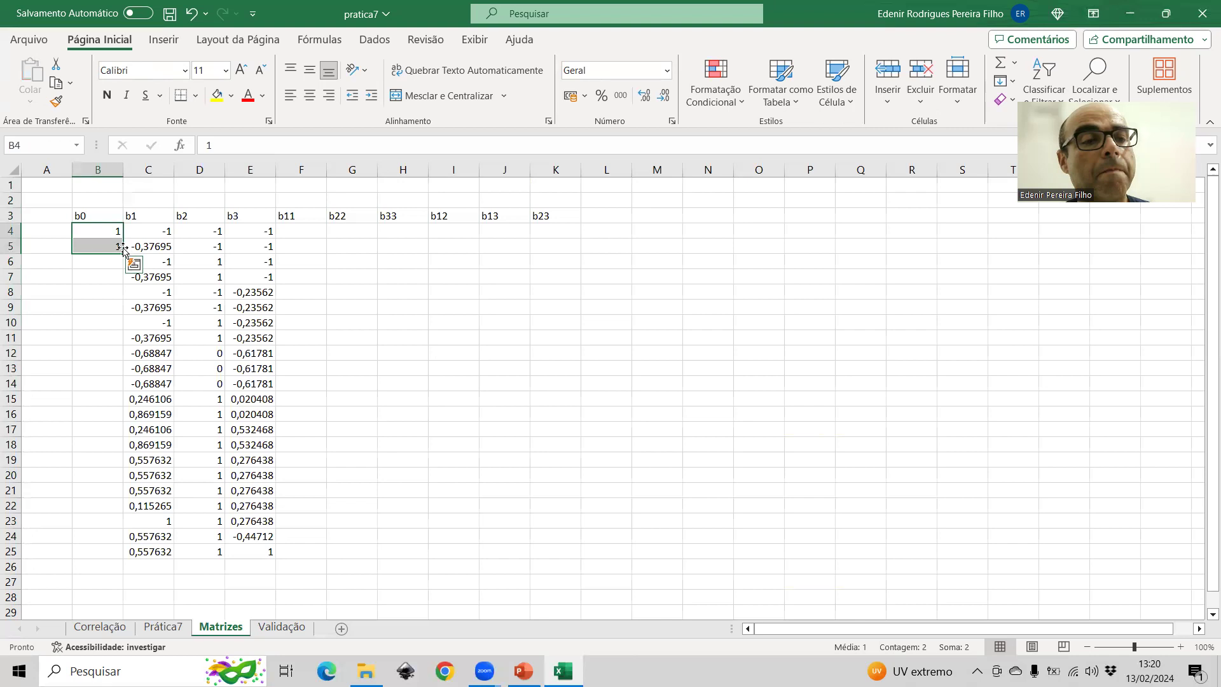
pyautogui.doubleClick(124, 252)
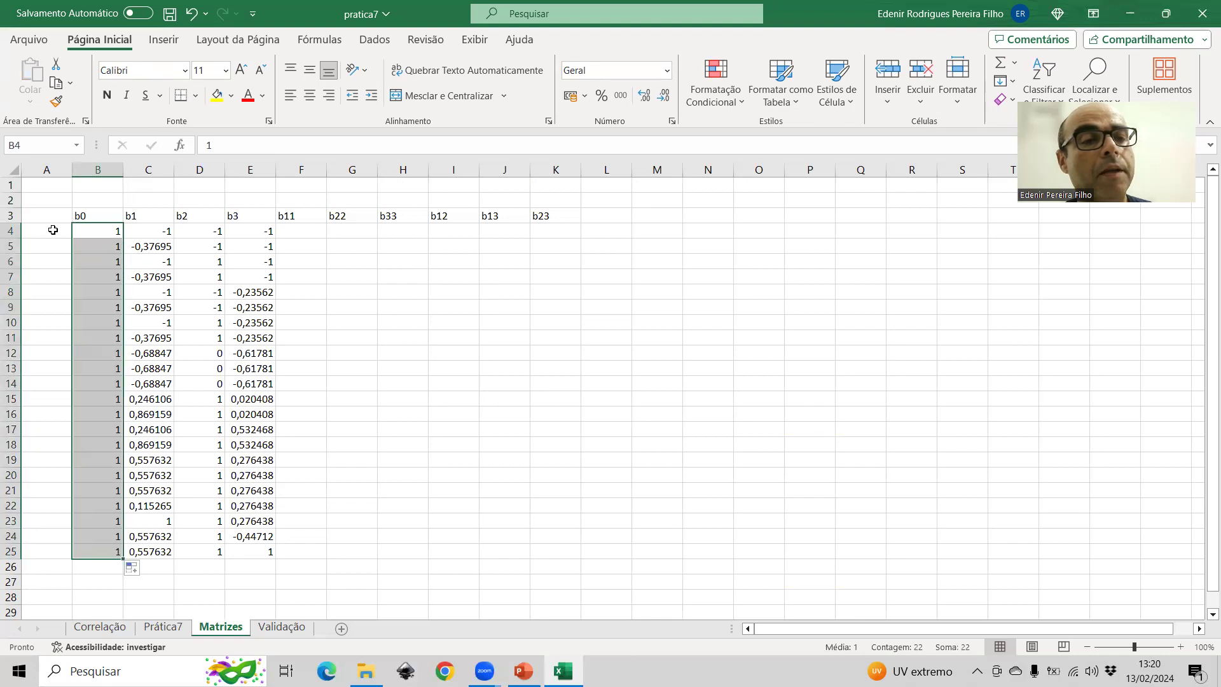
# - Number the experiment rows from 1 to 22 in A4:A25
pyautogui.click(53, 230)
pyautogui.write('1')
pyautogui.press('Return')
pyautogui.write('2')
pyautogui.press('Return')
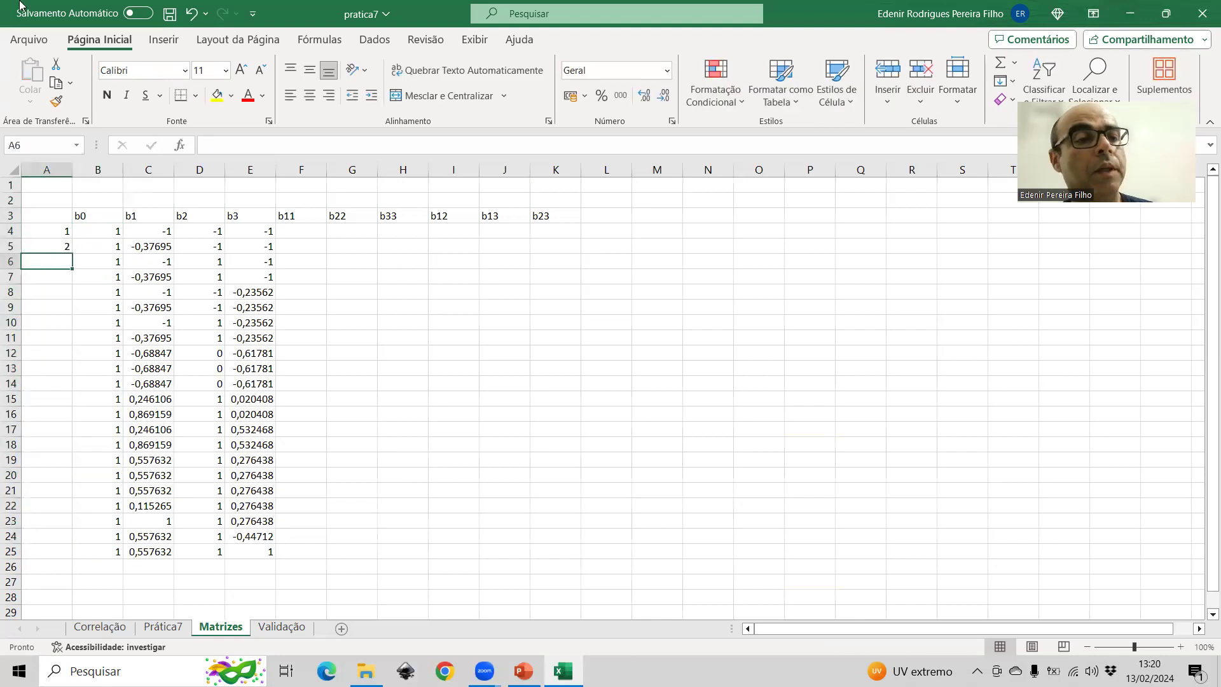
pyautogui.moveTo(56, 232); pyautogui.dragTo(62, 250)
pyautogui.doubleClick(71, 256)
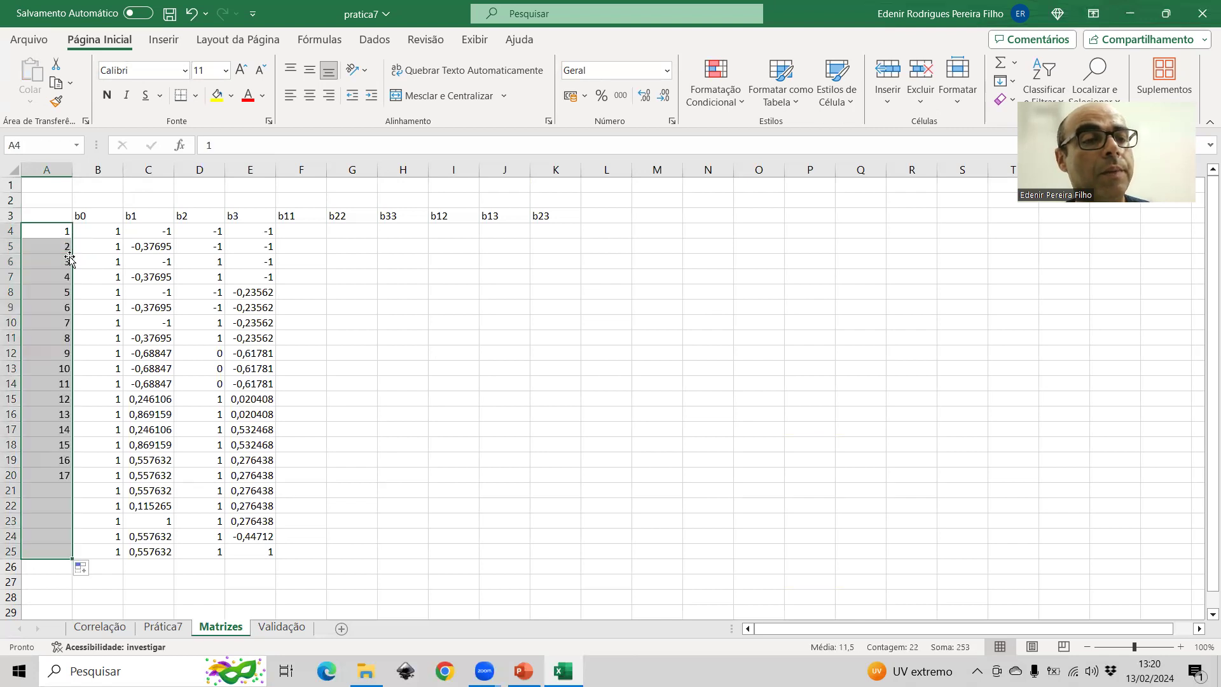
# - Number the coefficient columns from 1 to 10 in B2:K2 above the headings
pyautogui.click(80, 194)
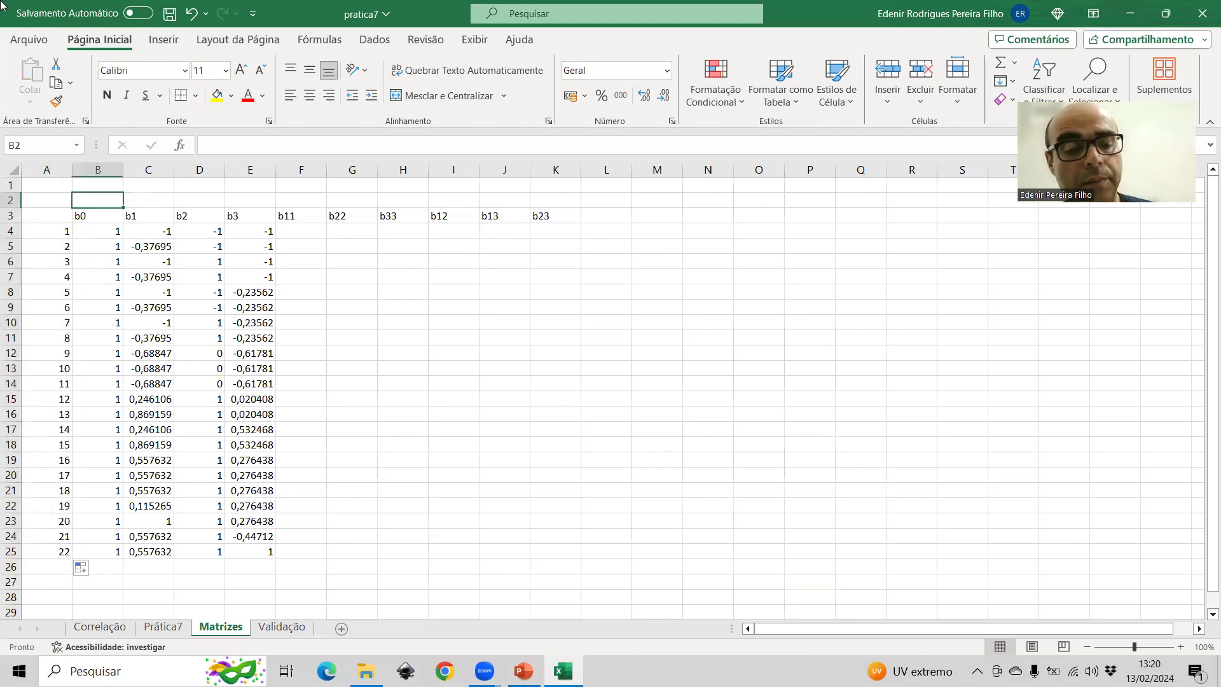
pyautogui.write('1')
pyautogui.press('Tab')
pyautogui.write('2')
pyautogui.press('Tab')
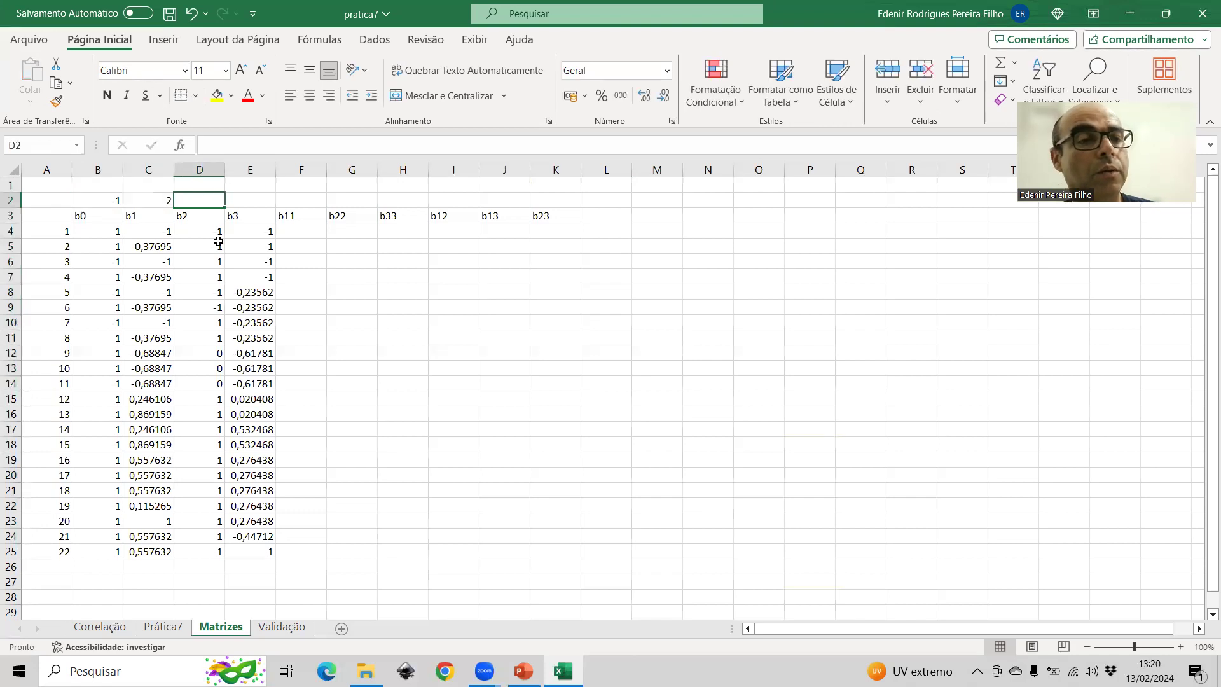
pyautogui.moveTo(112, 200); pyautogui.dragTo(594, 245)
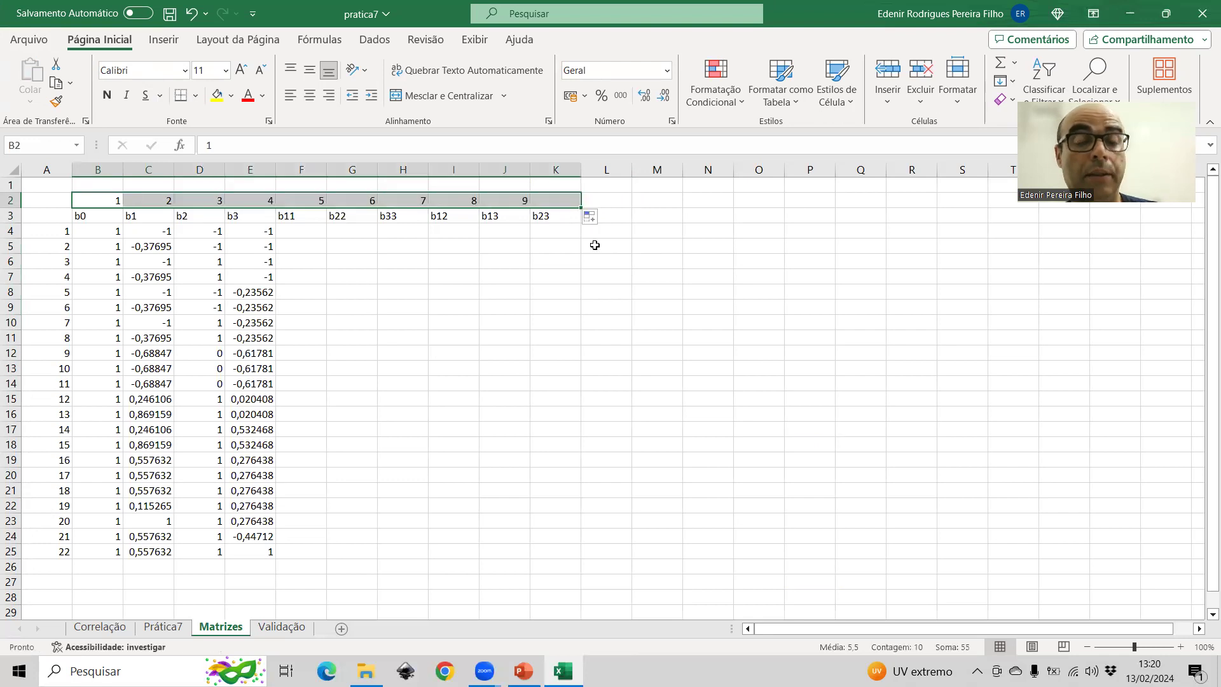
# - Delete the empty first row of the Matrizes sheet
pyautogui.click(14, 185)
pyautogui.rightClick(14, 185)
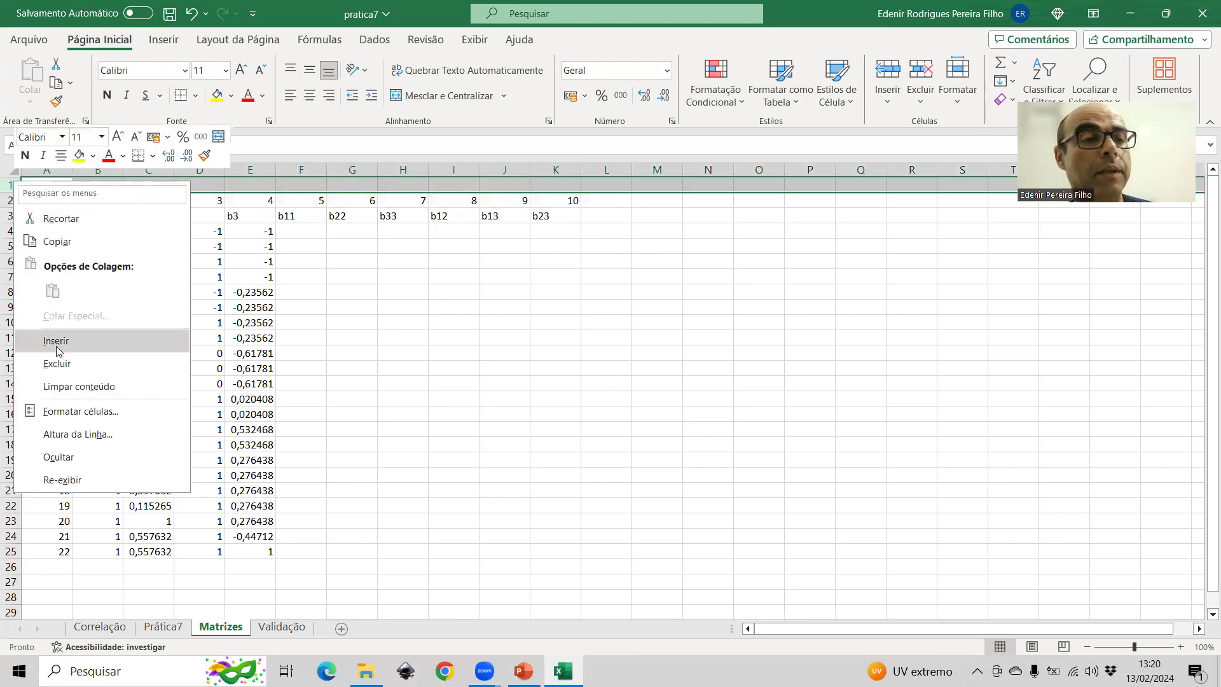
pyautogui.click(63, 368)
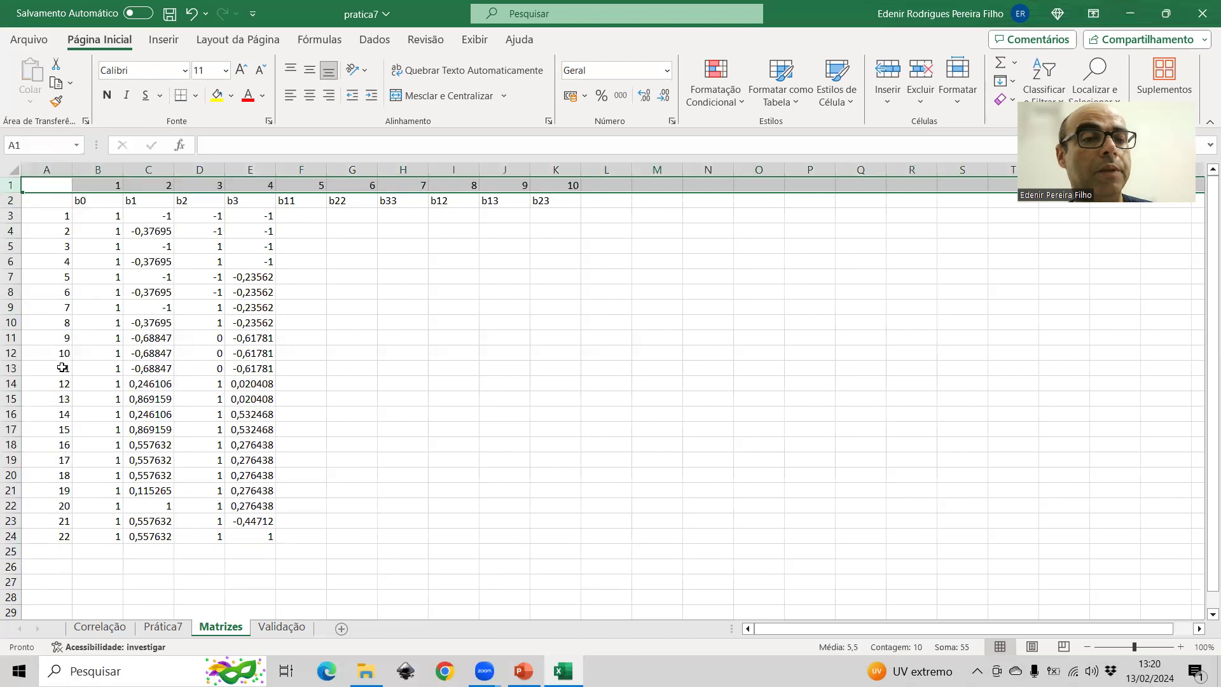
# - Enter the squared term =C3^2 under b11 in F3 and fill it across to b33 in H3
pyautogui.click(305, 217)
pyautogui.write('=')
pyautogui.click(159, 216)
pyautogui.write('^2')
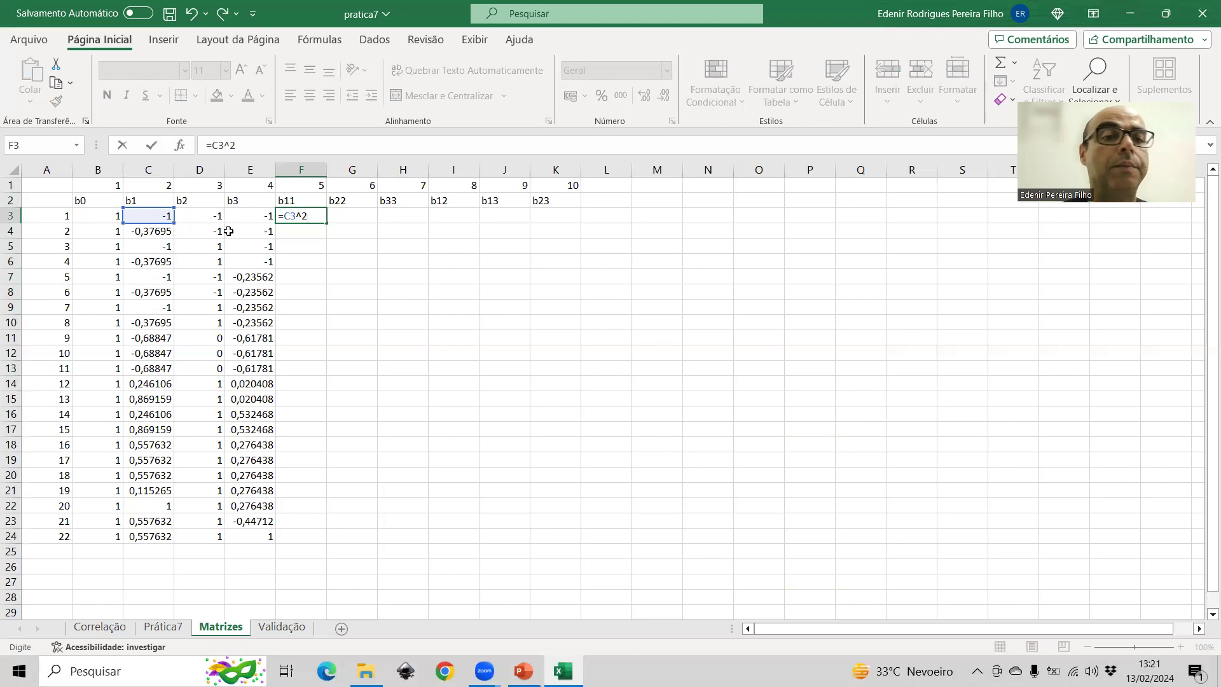
pyautogui.press('Return')
pyautogui.click(319, 216)
pyautogui.moveTo(326, 223); pyautogui.dragTo(475, 214)
# - Enter the interaction term =C3*D3 under b12 in I3
pyautogui.write('=')
pyautogui.click(160, 215)
pyautogui.write('*')
pyautogui.click(190, 216)
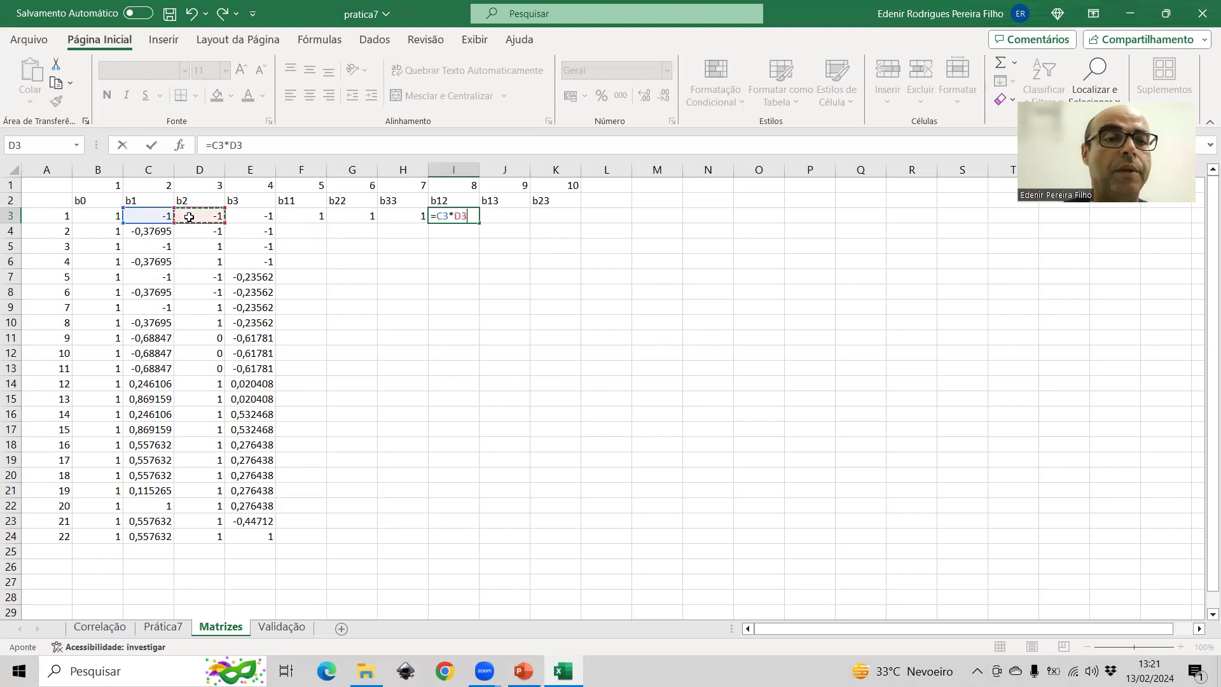
pyautogui.press('Return')
# - Enter the interaction term =C3*E3 under b13 in J3
pyautogui.click(502, 214)
pyautogui.write('=')
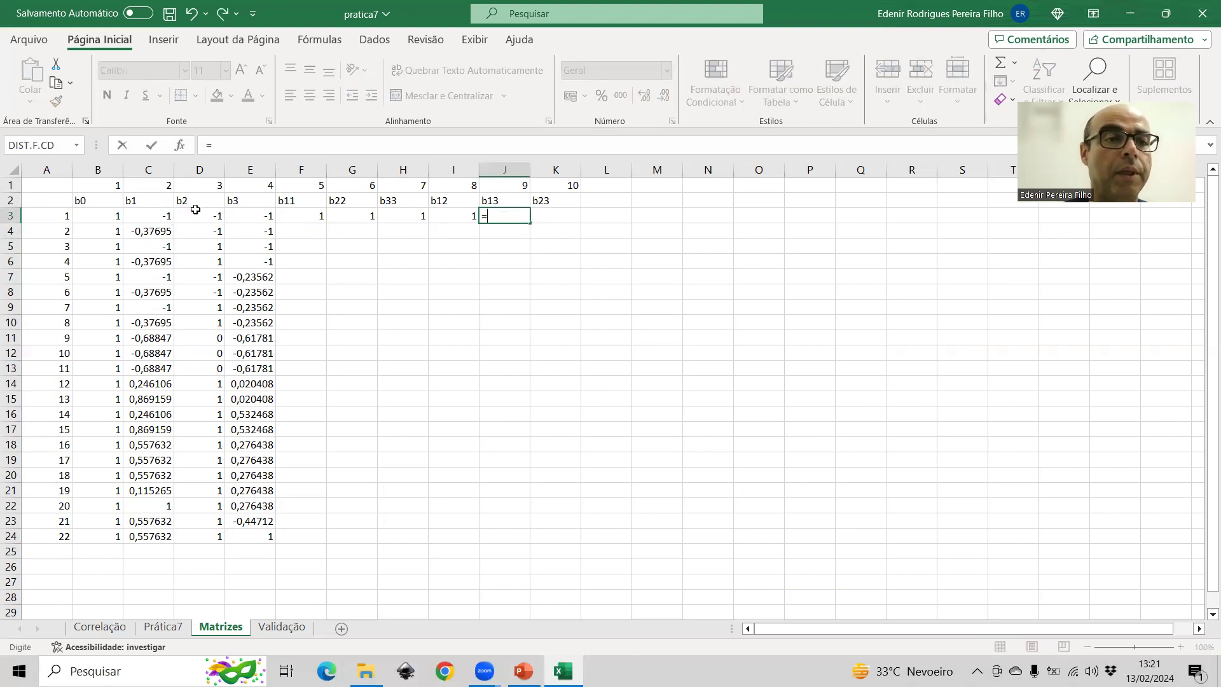
pyautogui.click(148, 214)
pyautogui.write('*')
pyautogui.click(255, 214)
pyautogui.press('Return')
# - Enter the interaction term =D3*E3 under b23 in K3
pyautogui.press('Right')
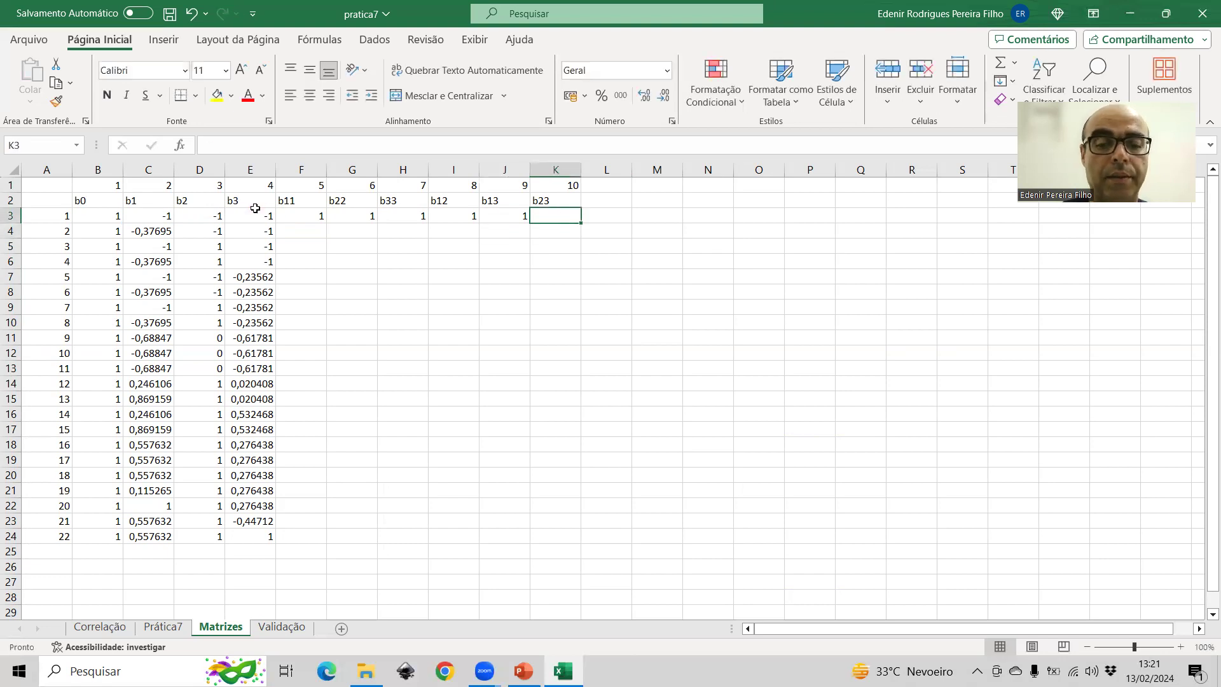
pyautogui.write('=')
pyautogui.click(184, 219)
pyautogui.write('*')
pyautogui.click(253, 216)
pyautogui.press('Return')
# - Fill the formulas in F3:K3 down to row 24 and shade the whole matrix B3:K24 yellow
pyautogui.click(321, 216)
pyautogui.moveTo(380, 217); pyautogui.dragTo(562, 219)
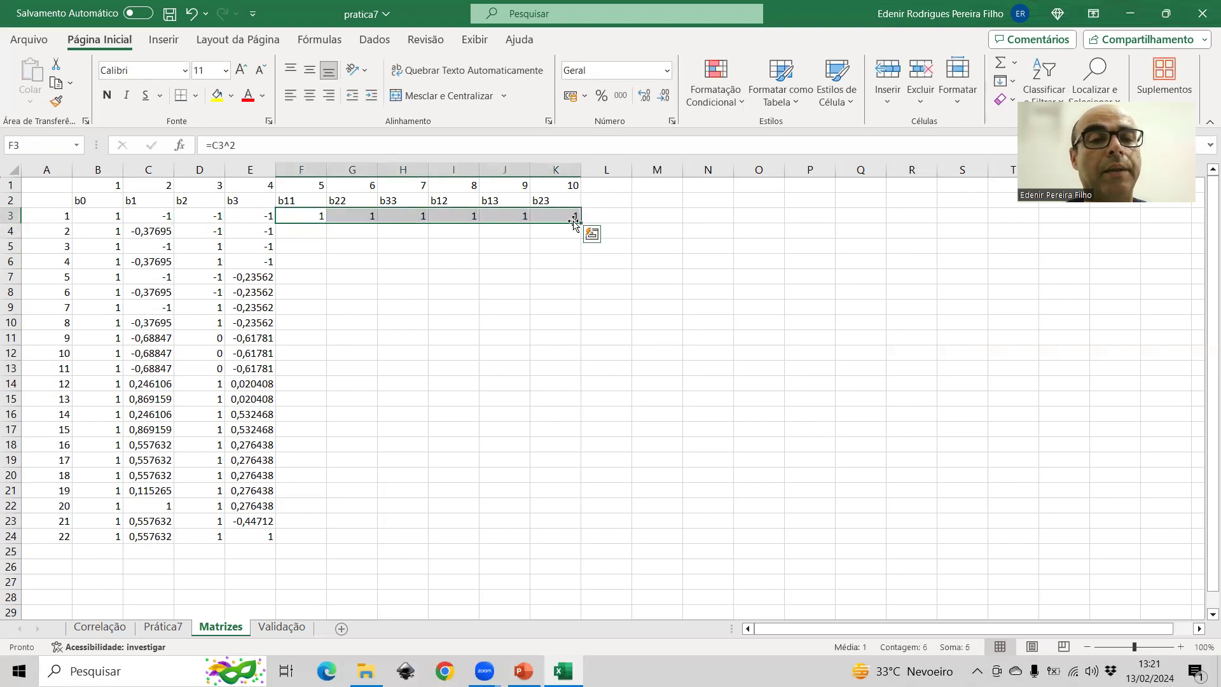
pyautogui.doubleClick(577, 221)
pyautogui.moveTo(117, 216); pyautogui.dragTo(540, 539)
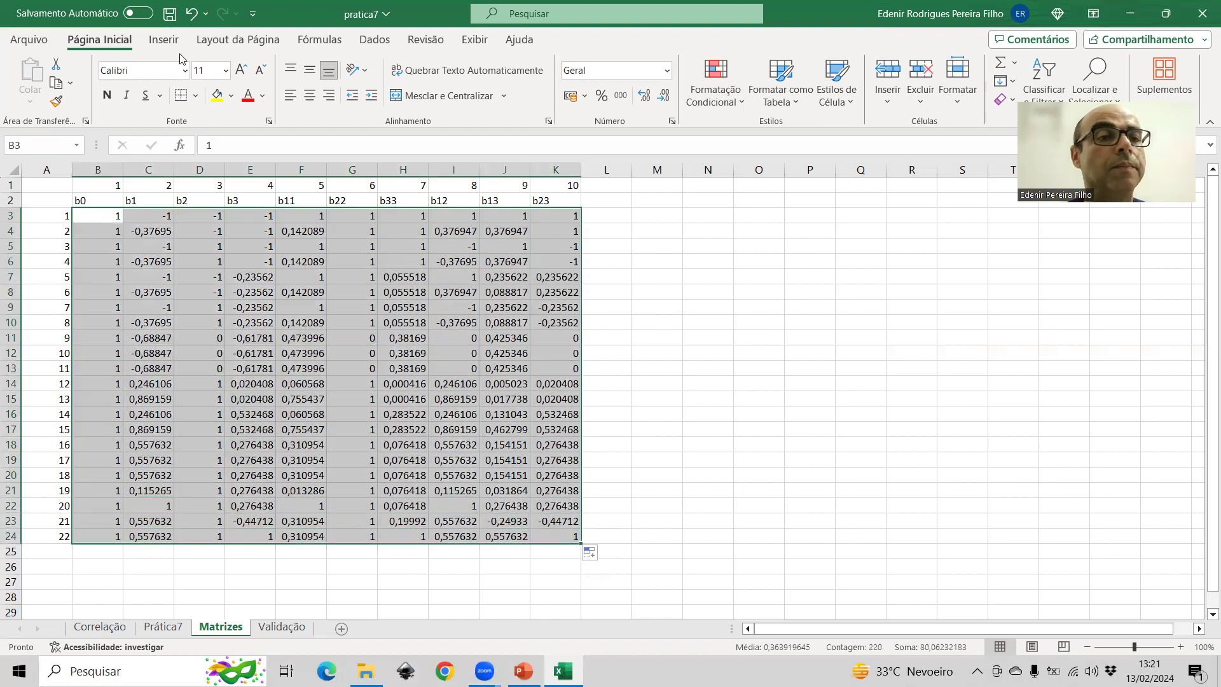
pyautogui.click(214, 97)
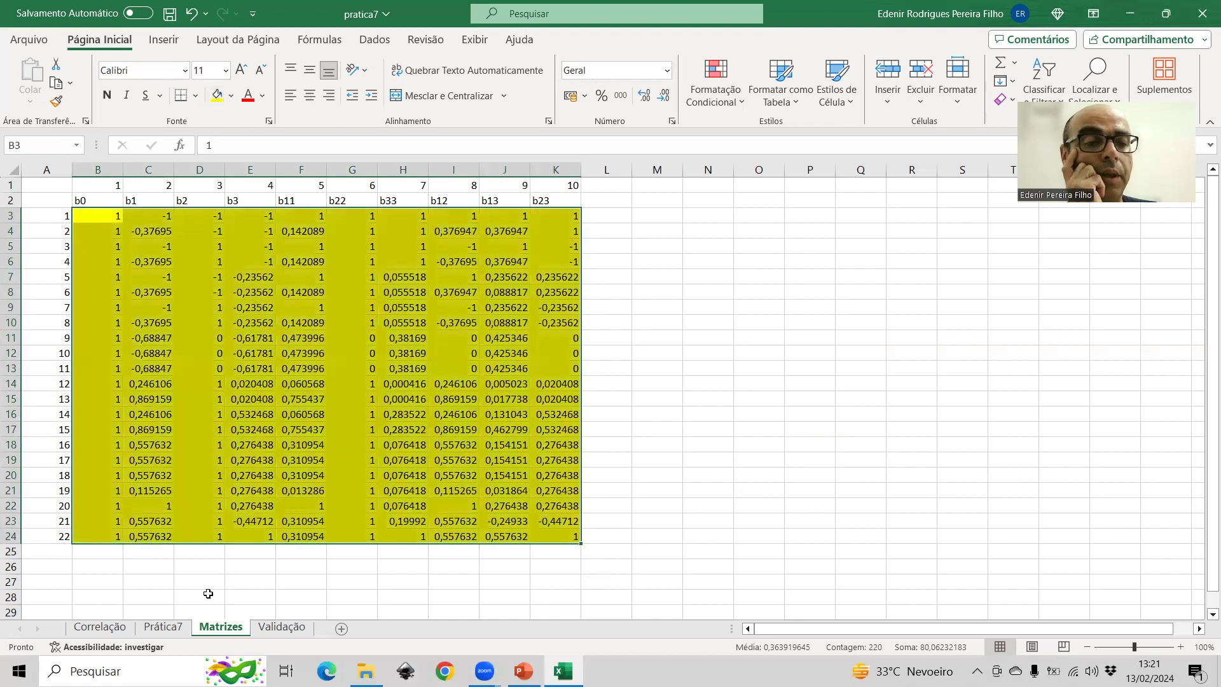
# - Copy the R1–R3 responses with their headings from K2:M24 of the Prática7 sheet and paste them as values at L2 of Matrizes
pyautogui.click(162, 628)
pyautogui.moveTo(677, 193); pyautogui.dragTo(931, 542)
pyautogui.hotkey('ctrl', 'c')
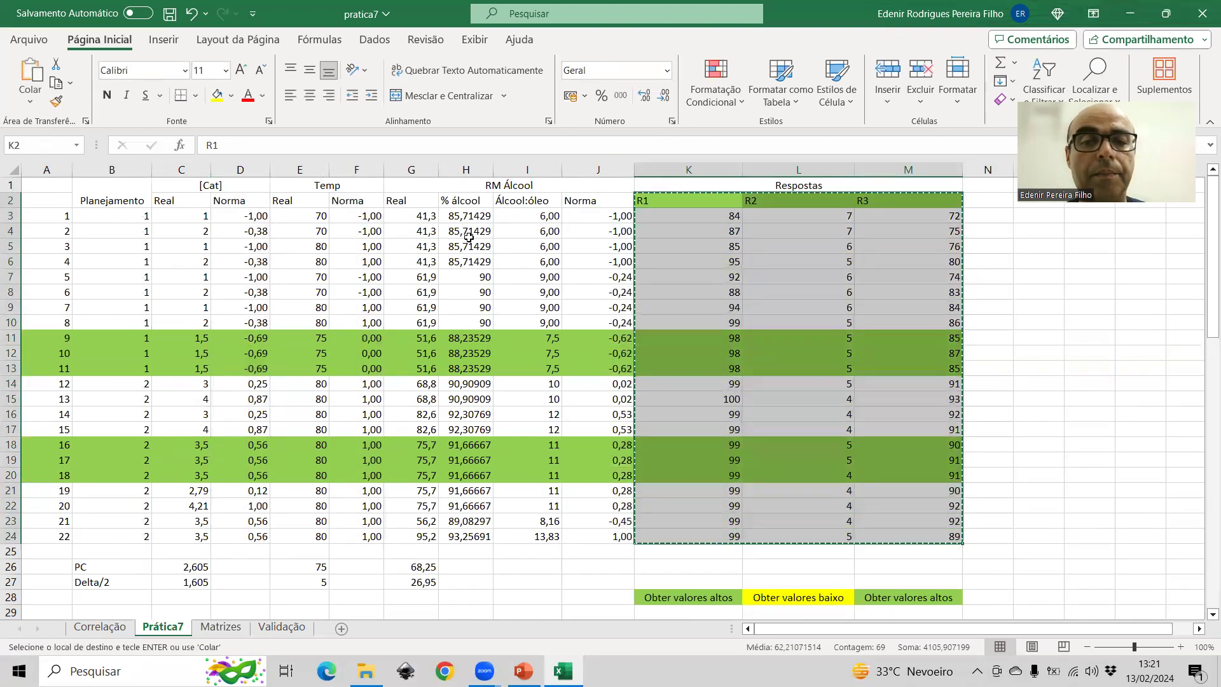
pyautogui.click(218, 627)
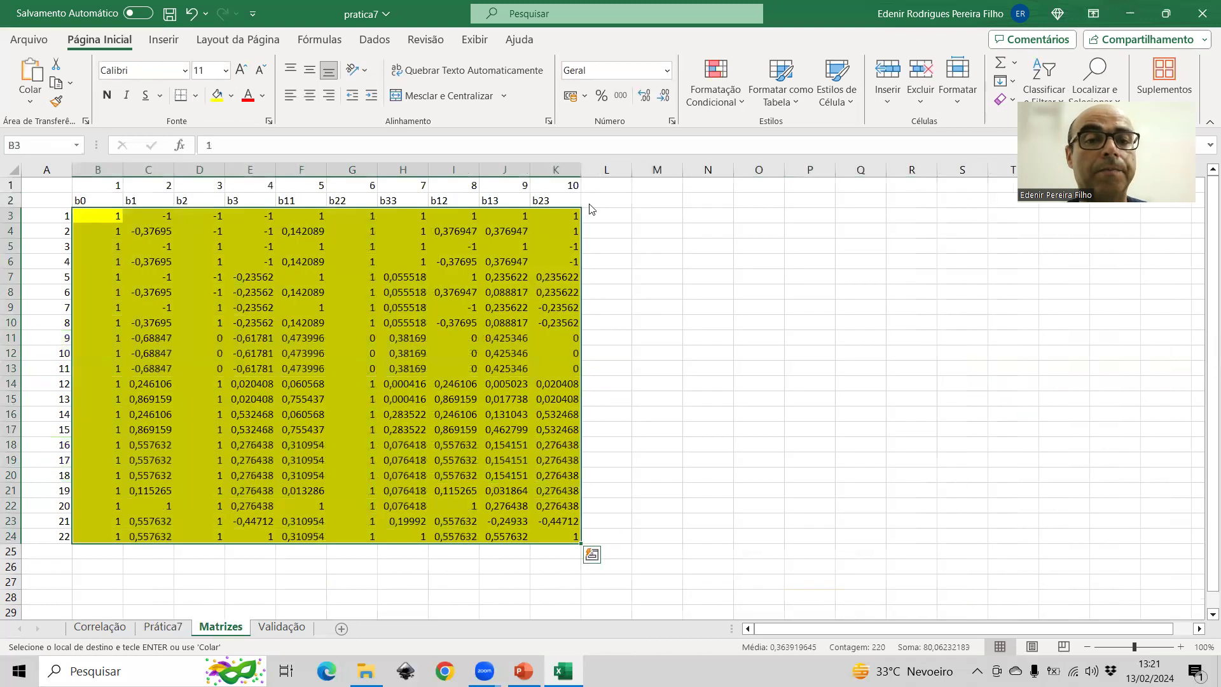
pyautogui.rightClick(590, 205)
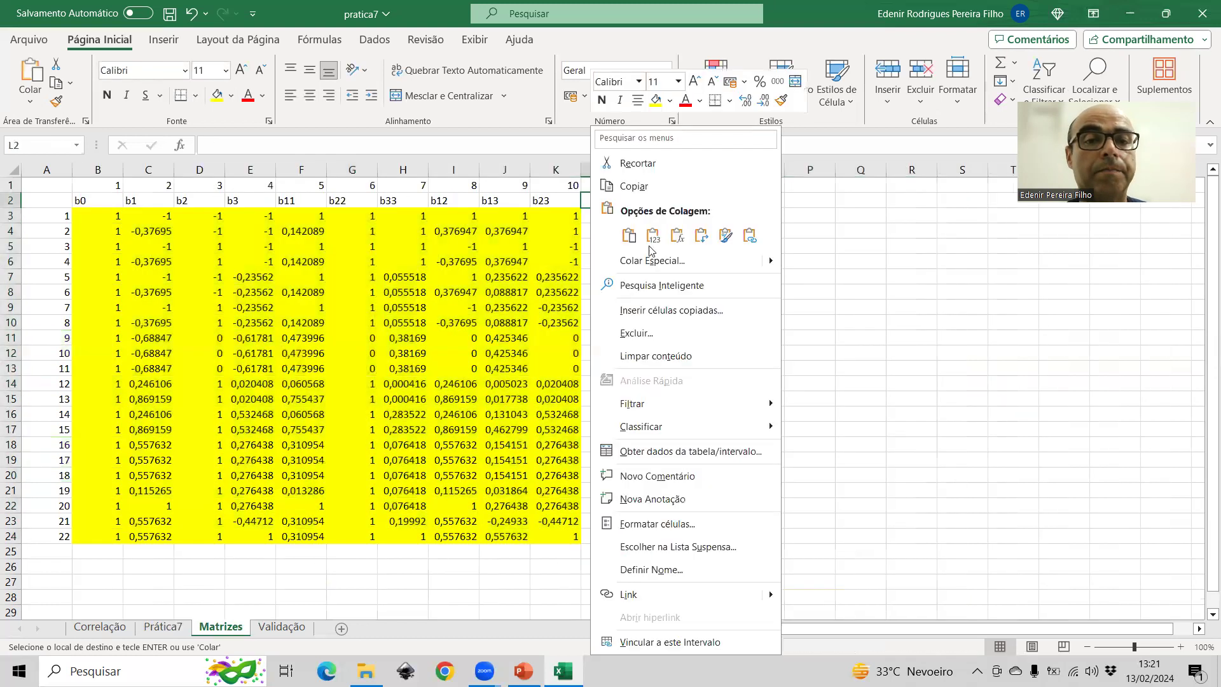
pyautogui.click(653, 240)
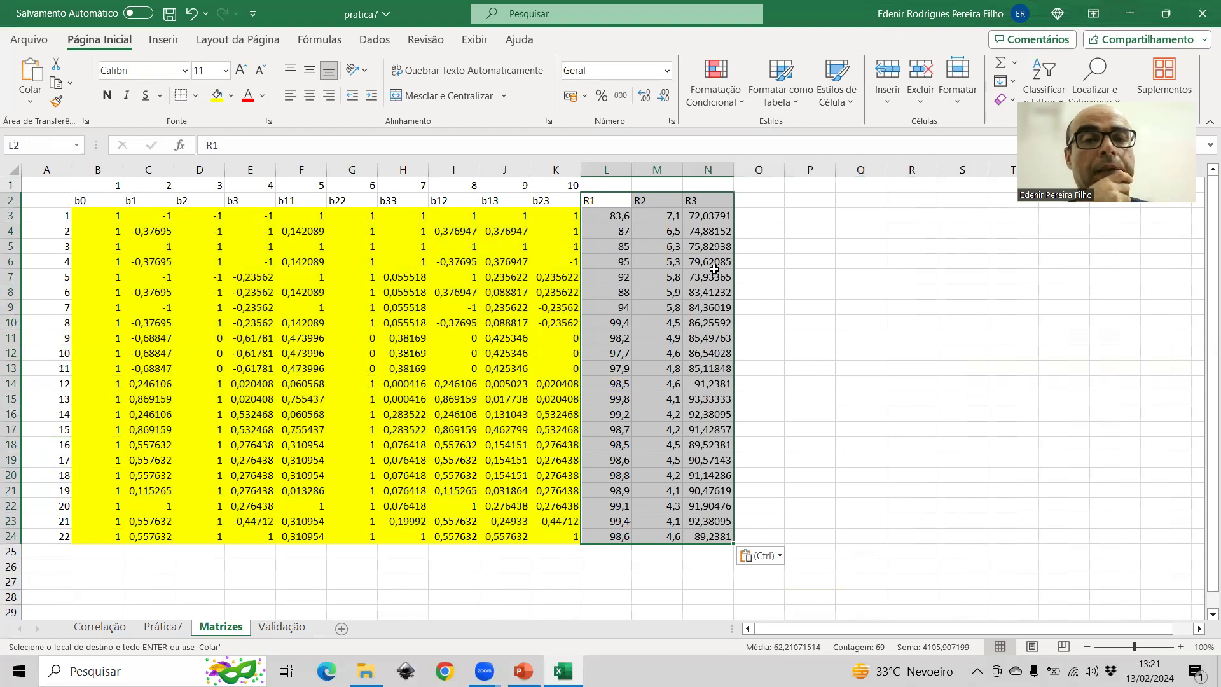
# - Format the pasted responses in L3:N24 with three decimal places
pyautogui.moveTo(595, 216); pyautogui.dragTo(697, 528)
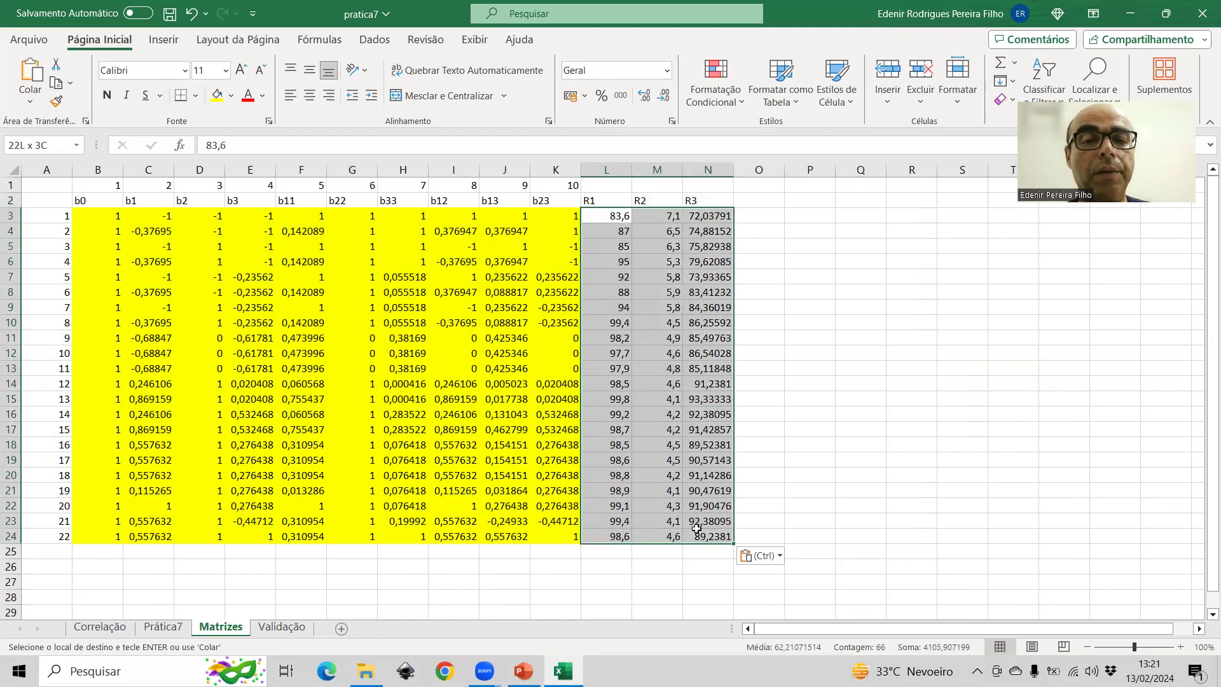
pyautogui.click(660, 98)
pyautogui.click(645, 96)
pyautogui.click(645, 96)
pyautogui.click(645, 97)
# - Check the replicate runs on Prática7 and shade run numbers 9–11 and 16–18 in column A of Matrizes green
pyautogui.click(163, 627)
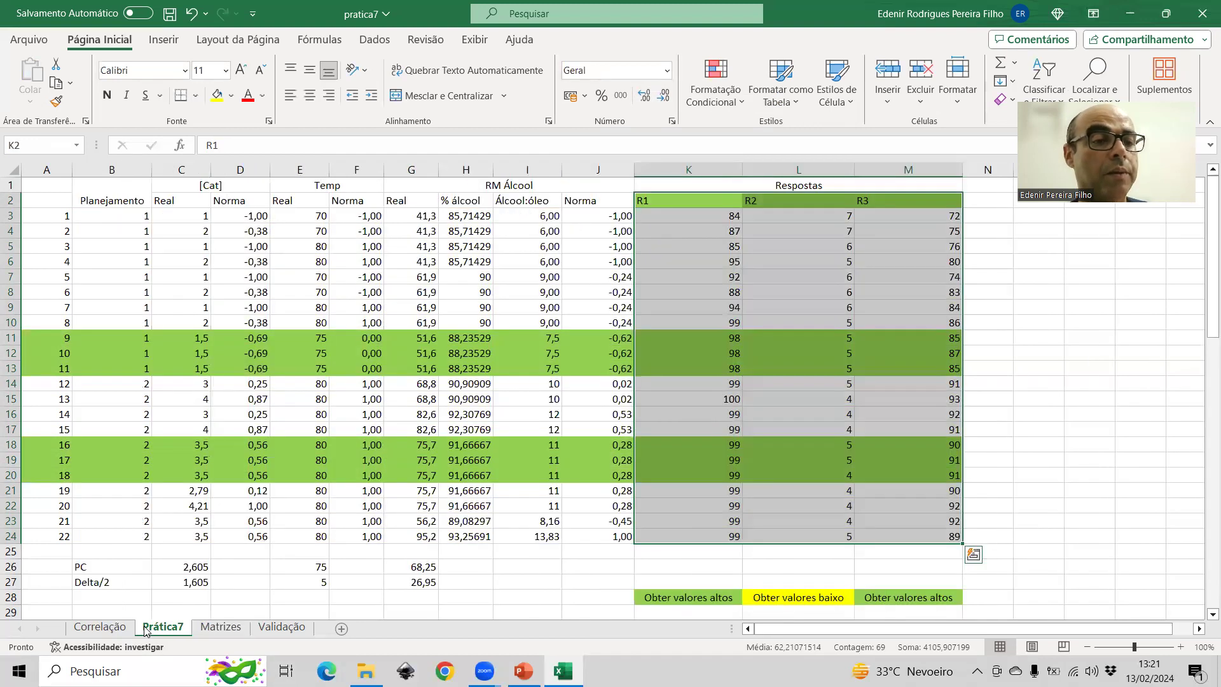
pyautogui.click(205, 629)
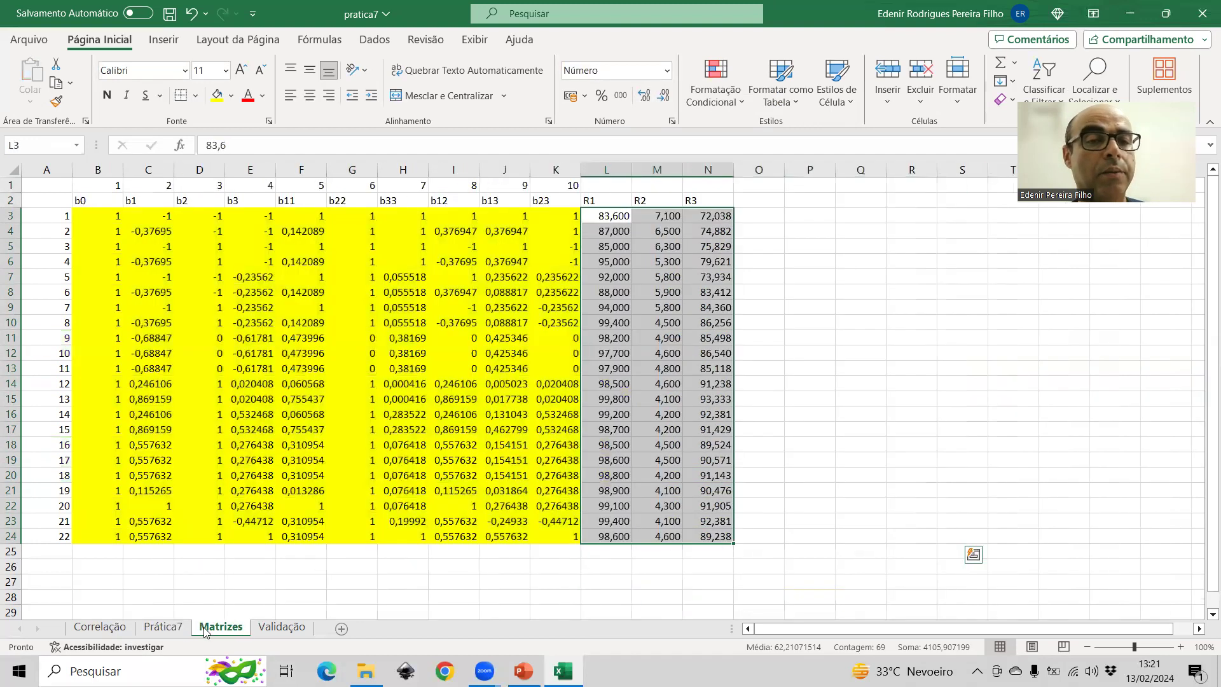
pyautogui.moveTo(64, 340); pyautogui.dragTo(64, 372)
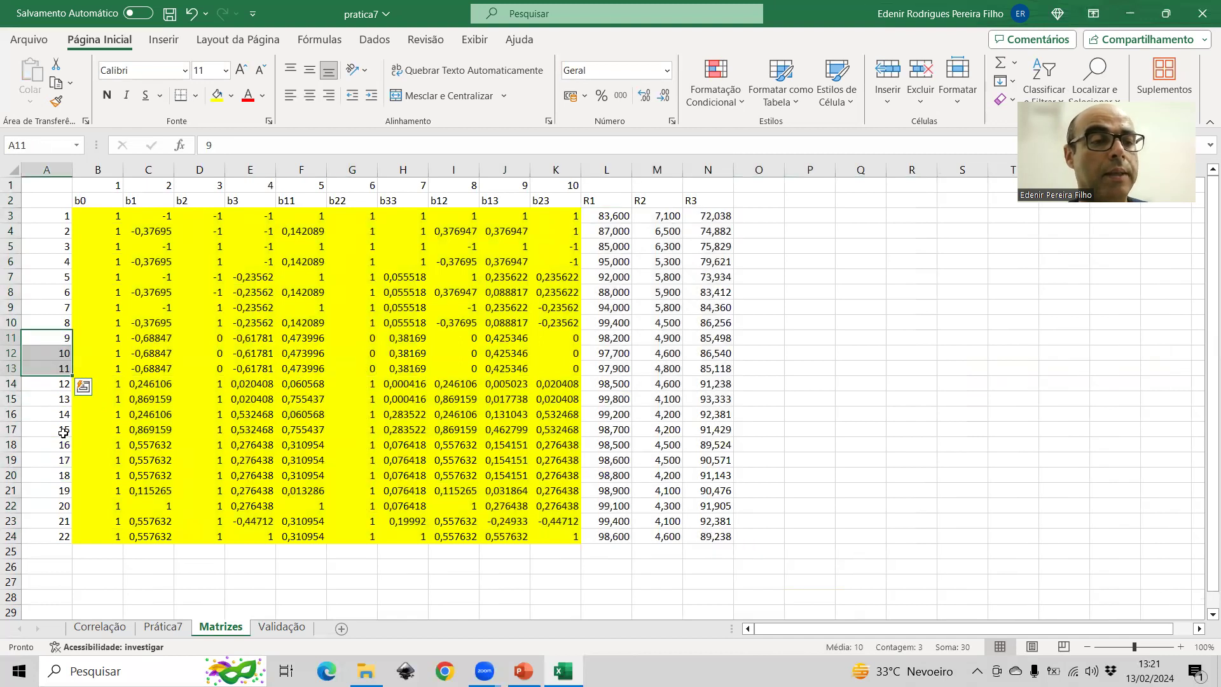
pyautogui.moveTo(62, 445); pyautogui.dragTo(62, 475)
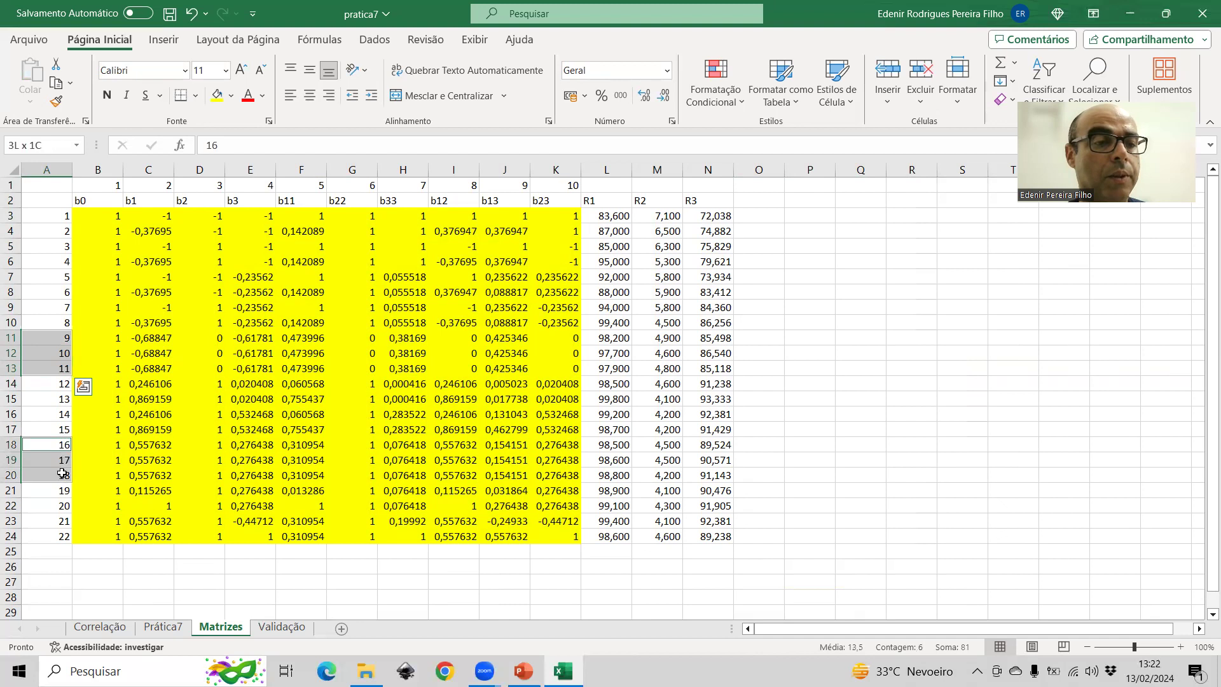
pyautogui.click(231, 95)
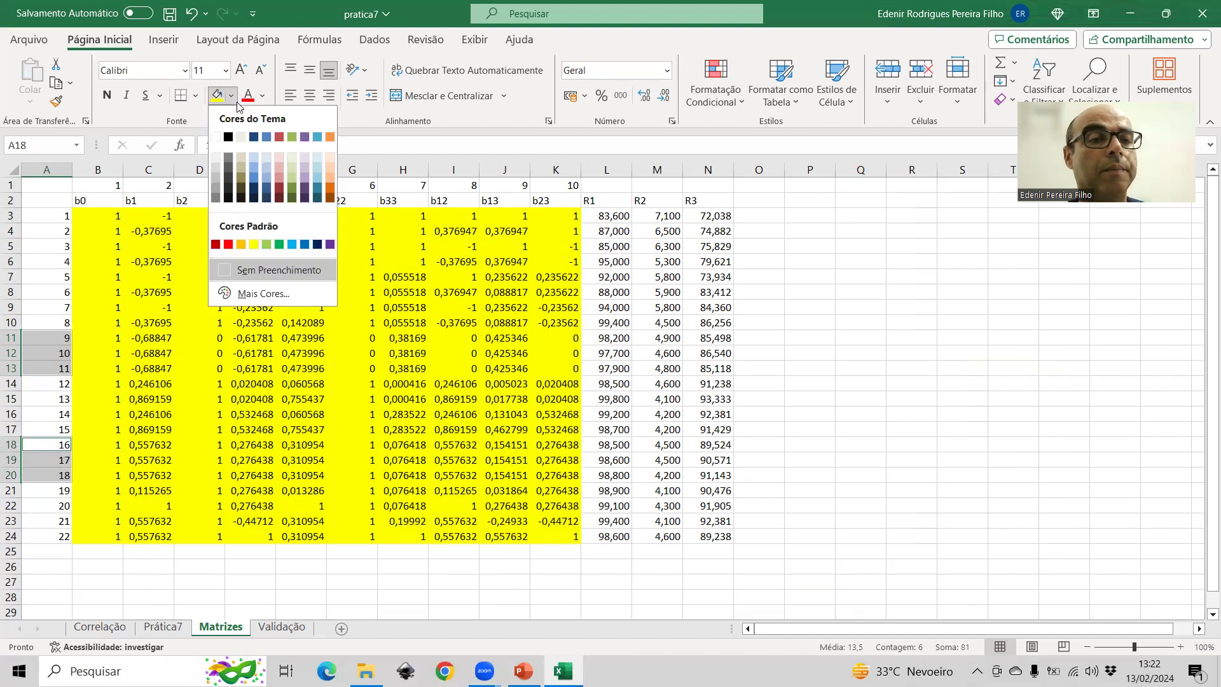
pyautogui.click(266, 244)
pyautogui.click(687, 319)
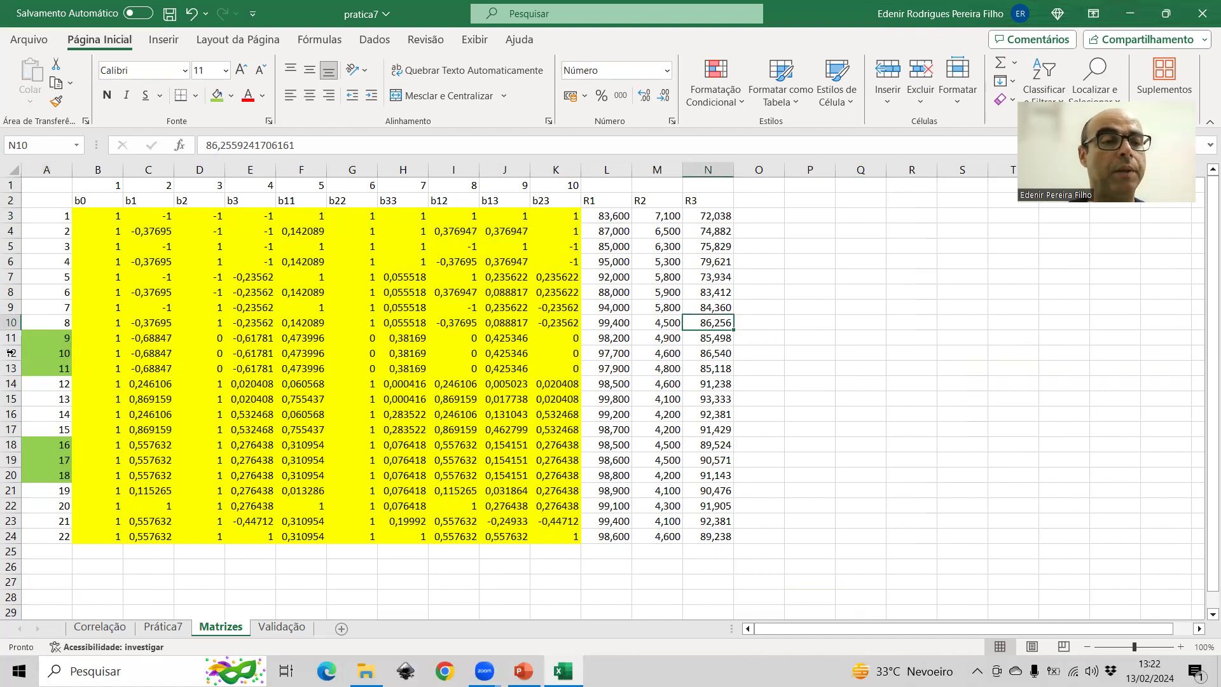
pyautogui.moveTo(81, 338); pyautogui.dragTo(553, 368)
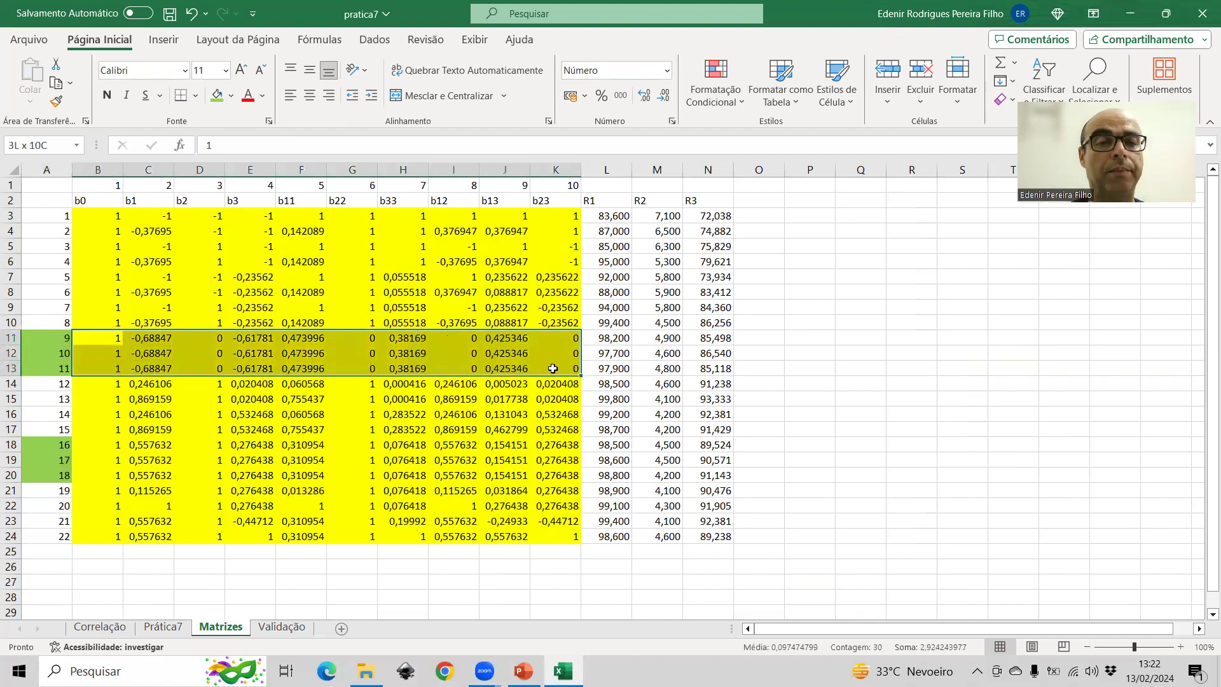
pyautogui.moveTo(98, 445); pyautogui.dragTo(551, 474)
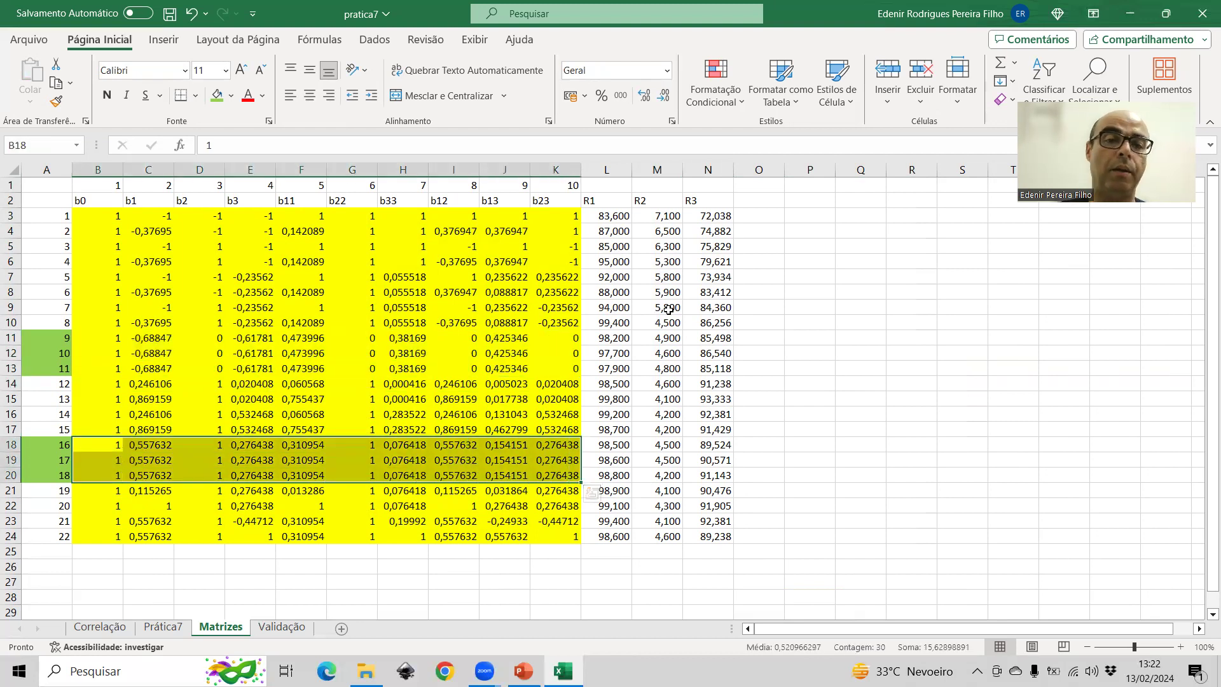
pyautogui.click(713, 339)
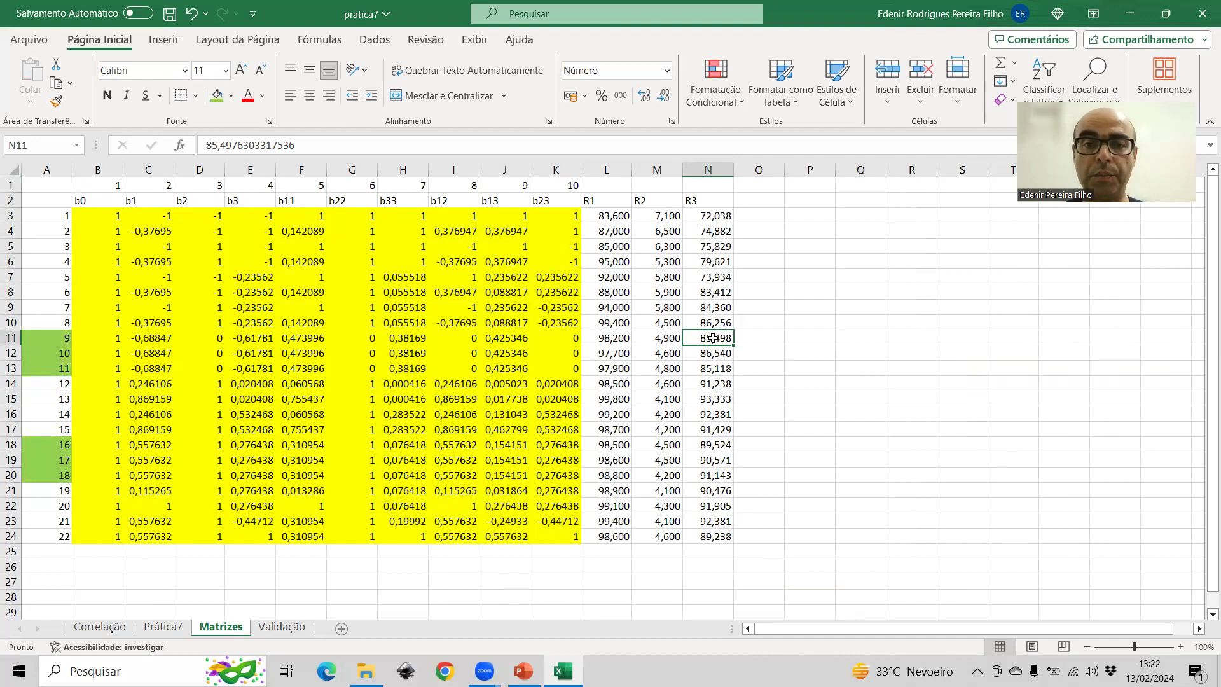
# - Enter the label Média in O10 and average the R1 values of runs 9–11 with =MÉDIA(L11:L13) in O11
pyautogui.click(737, 322)
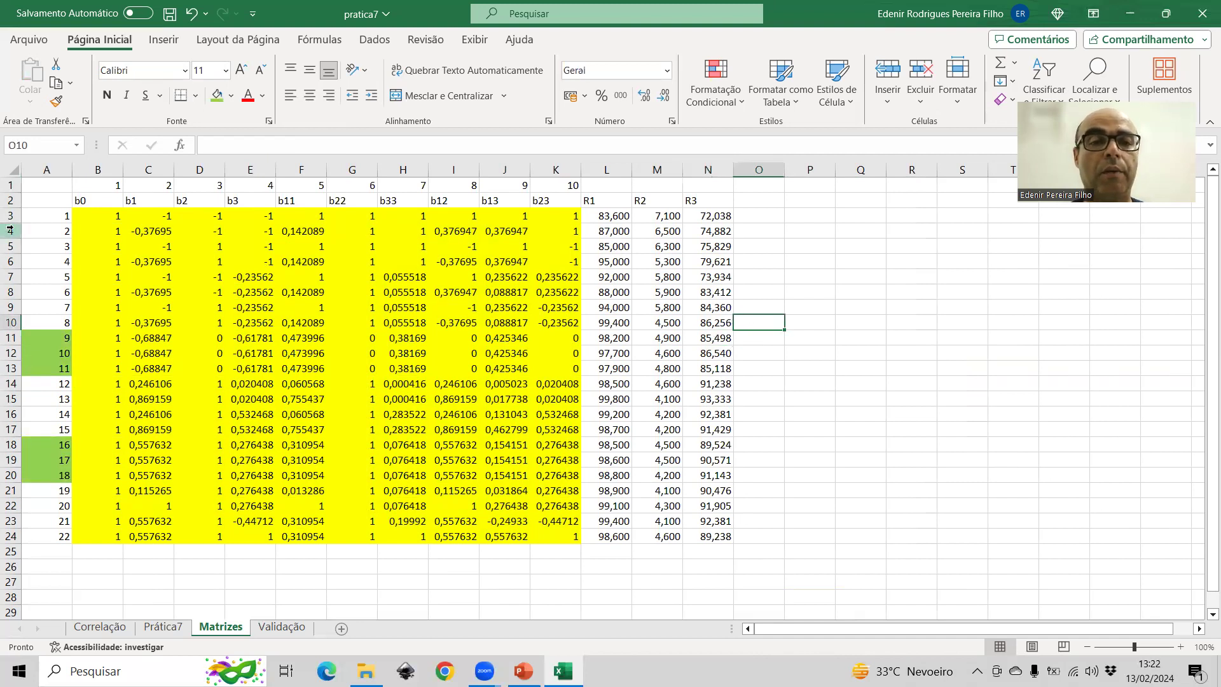
pyautogui.write('Média')
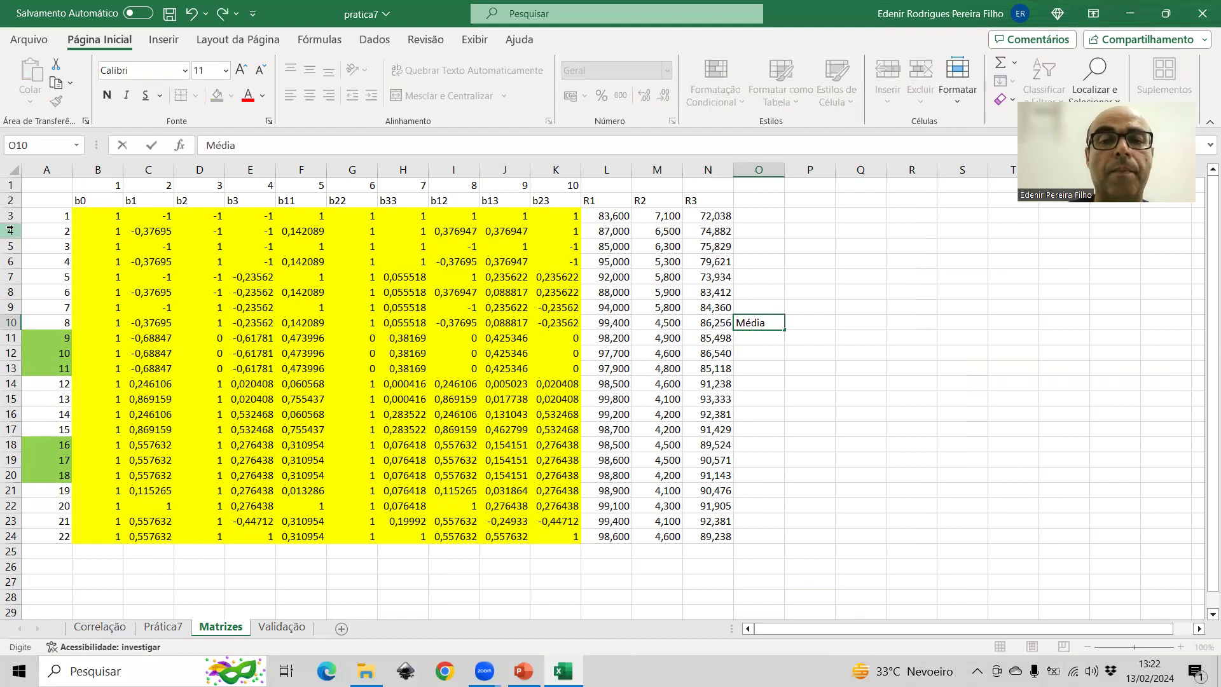
pyautogui.press('Return')
pyautogui.write('=')
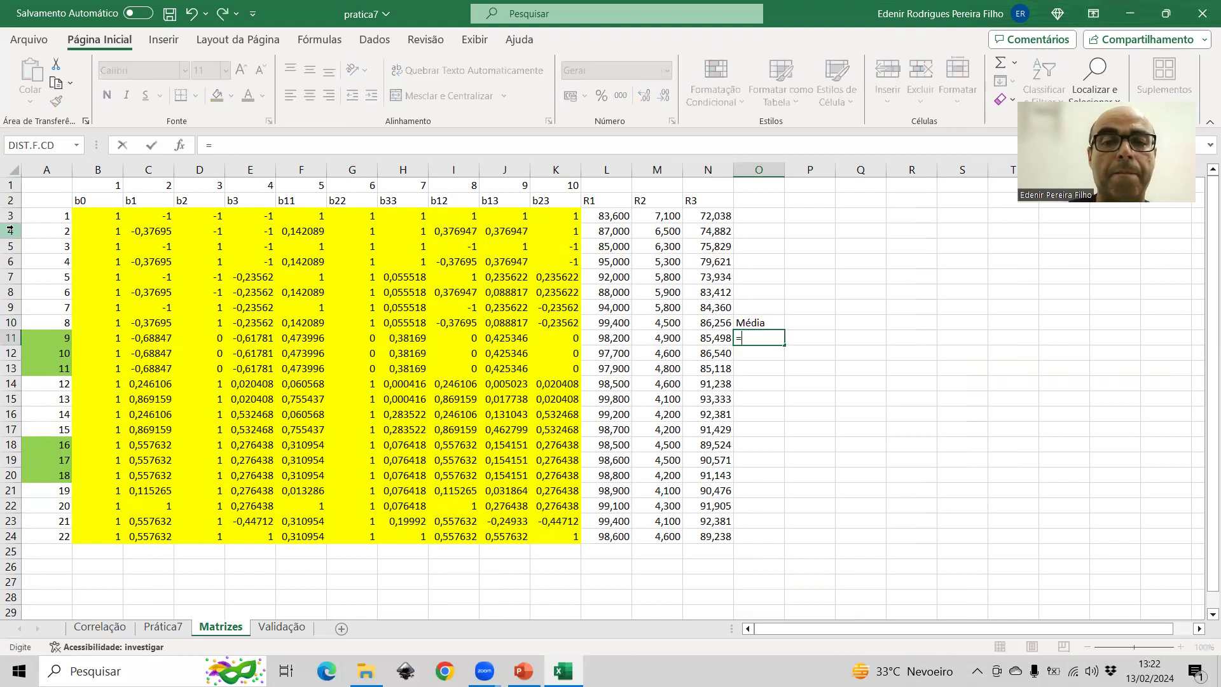
pyautogui.write('media(')
pyautogui.press('Left')
pyautogui.press('Left')
pyautogui.press('Left')
pyautogui.hotkey('shift', 'Down')
pyautogui.hotkey('shift', 'Down')
pyautogui.press('Return')
pyautogui.press('Up')
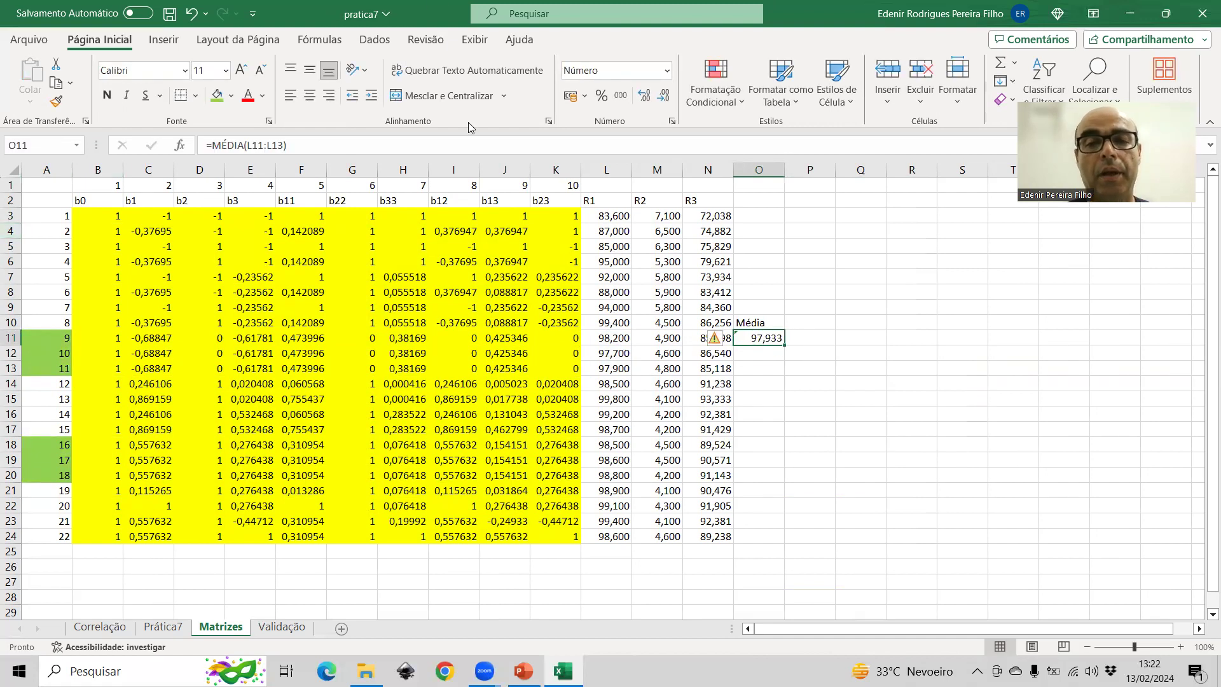
# - Repeat the average in O12 and O13 by referencing the cell above each, and fill O11:O13 across to column Q
pyautogui.press('Down')
pyautogui.write('=')
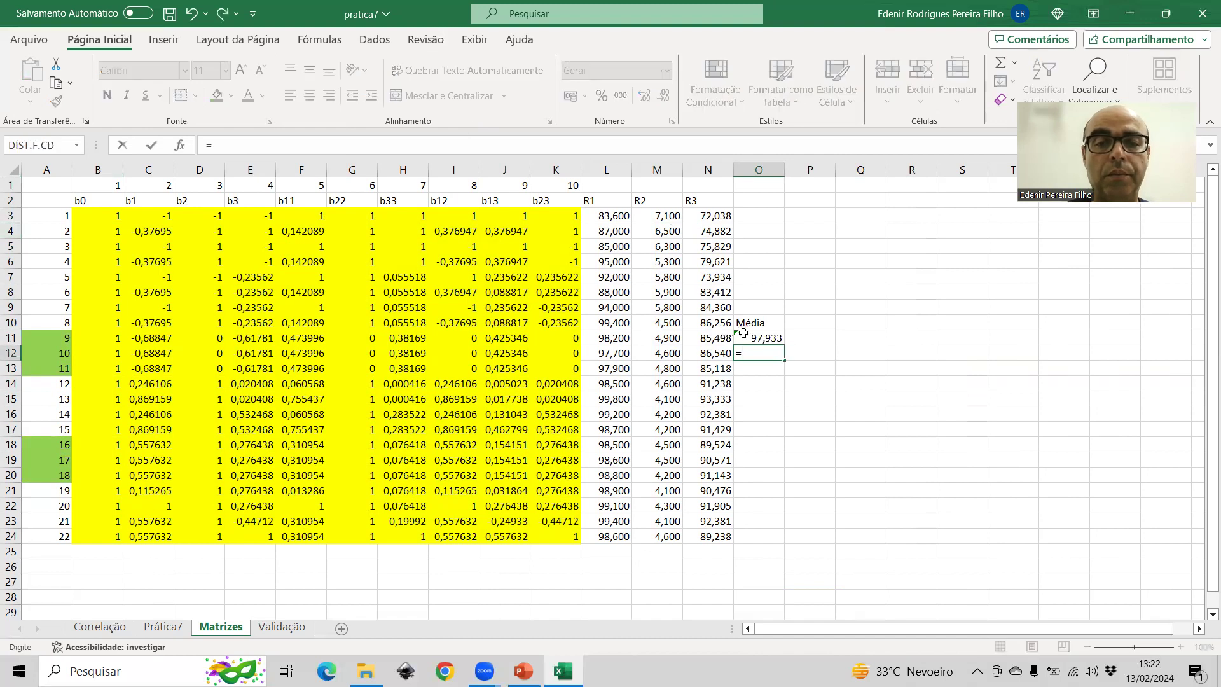
pyautogui.click(744, 334)
pyautogui.press('Return')
pyautogui.write('=')
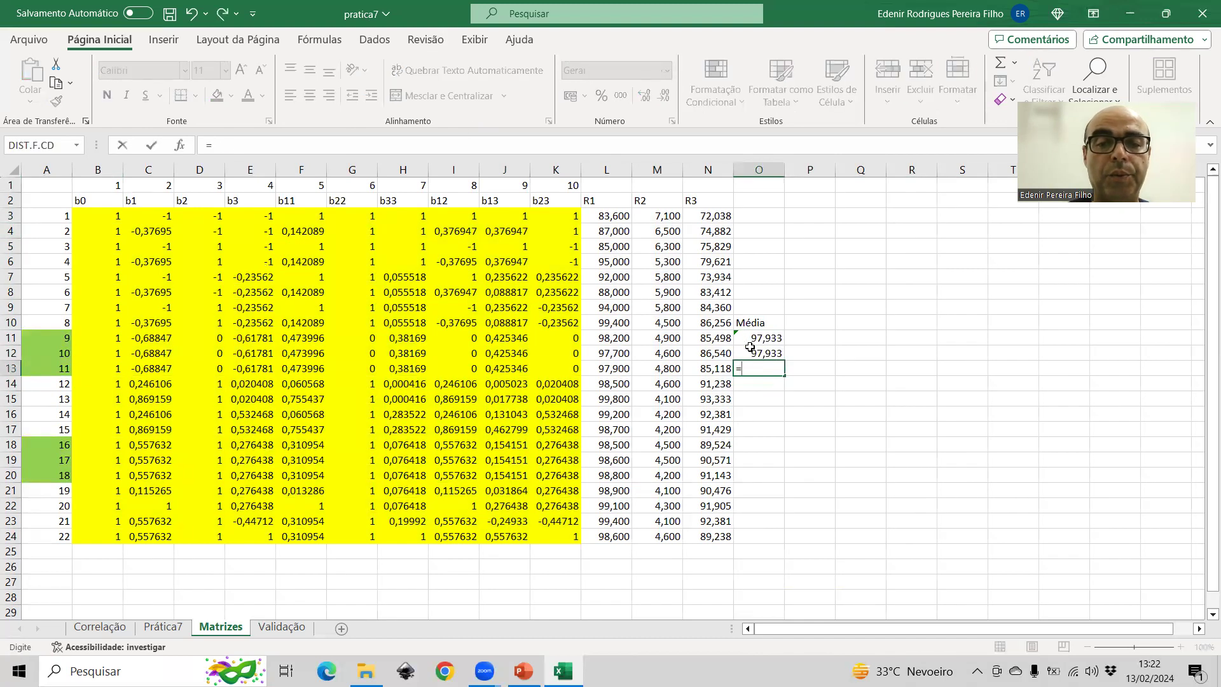
pyautogui.click(751, 347)
pyautogui.press('Return')
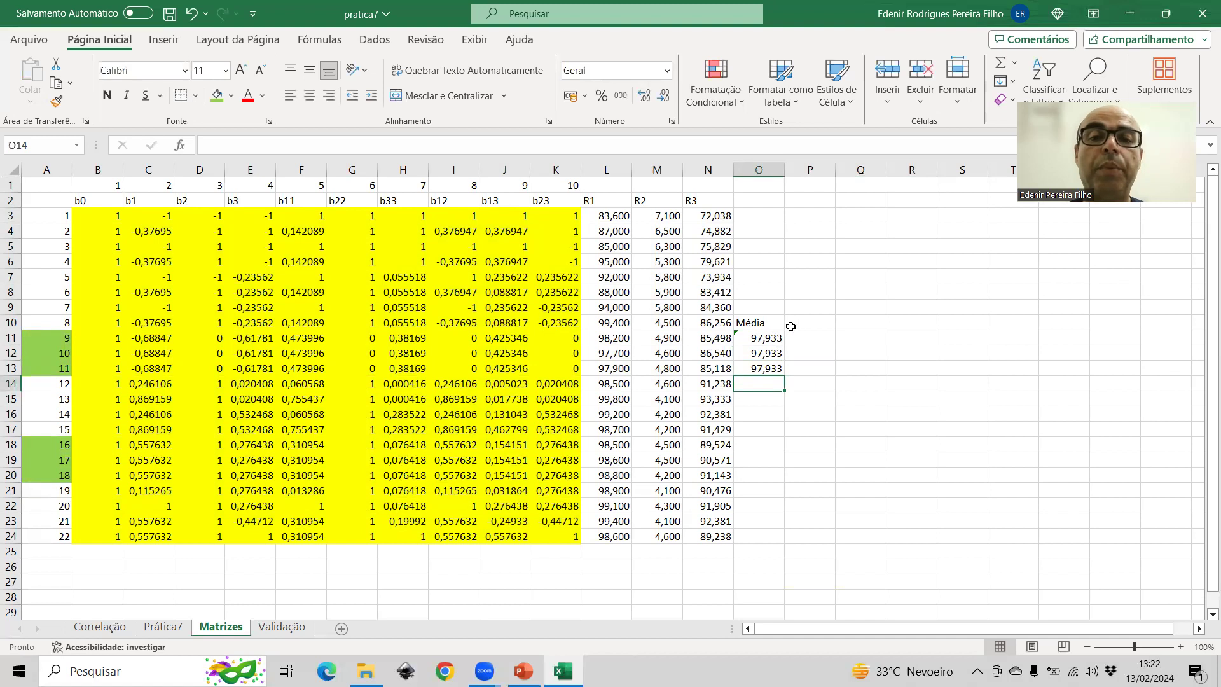
pyautogui.moveTo(766, 344); pyautogui.dragTo(881, 381)
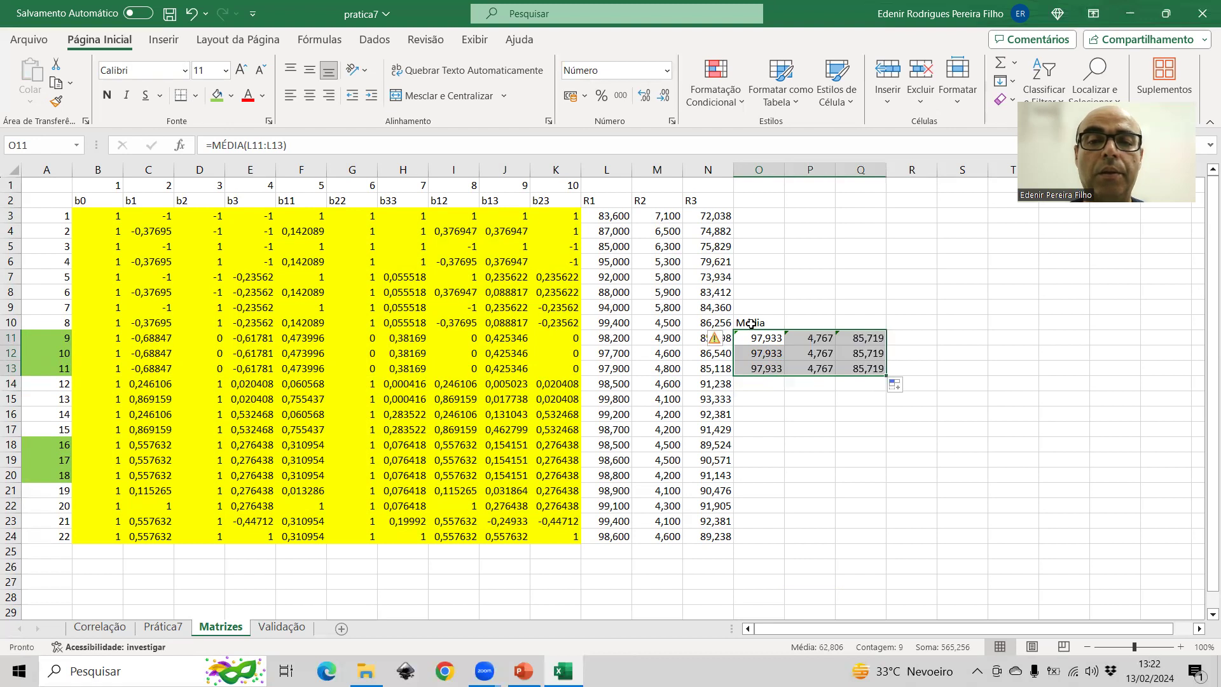
# - Move the Média label up to O9 and copy the R1, R2 and R3 headings into O10:Q10
pyautogui.click(751, 323)
pyautogui.moveTo(763, 330); pyautogui.dragTo(763, 314)
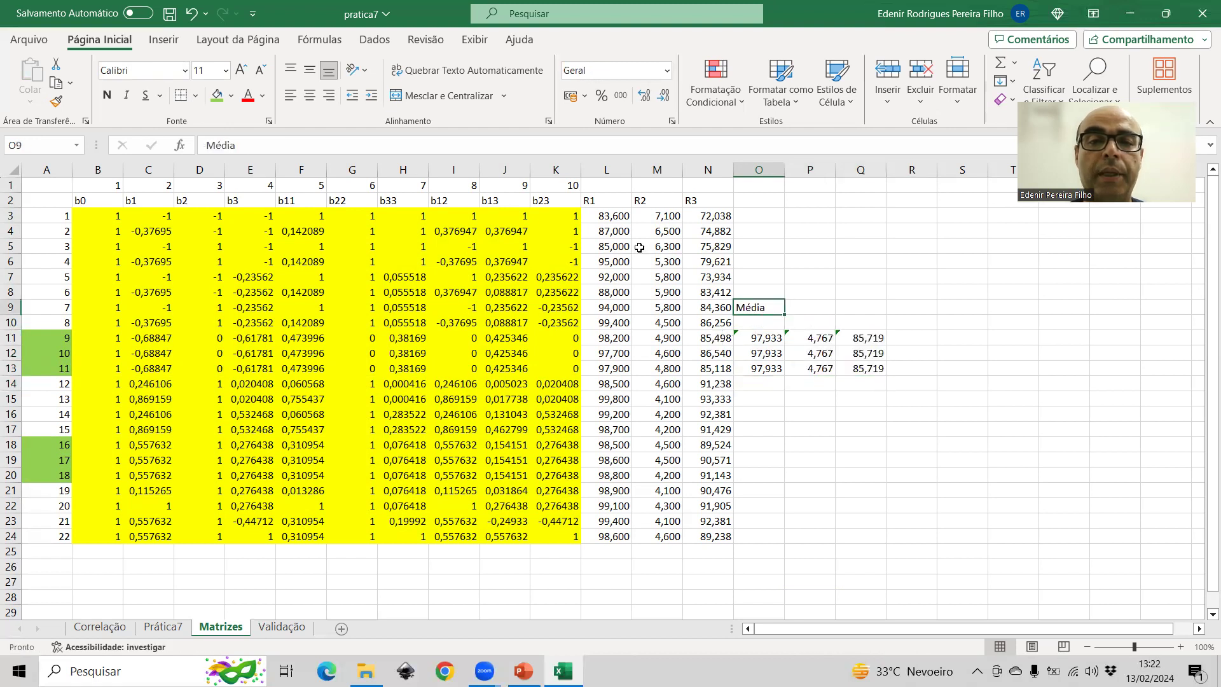
pyautogui.moveTo(594, 200); pyautogui.dragTo(713, 200)
pyautogui.hotkey('ctrl', 'c')
pyautogui.click(748, 320)
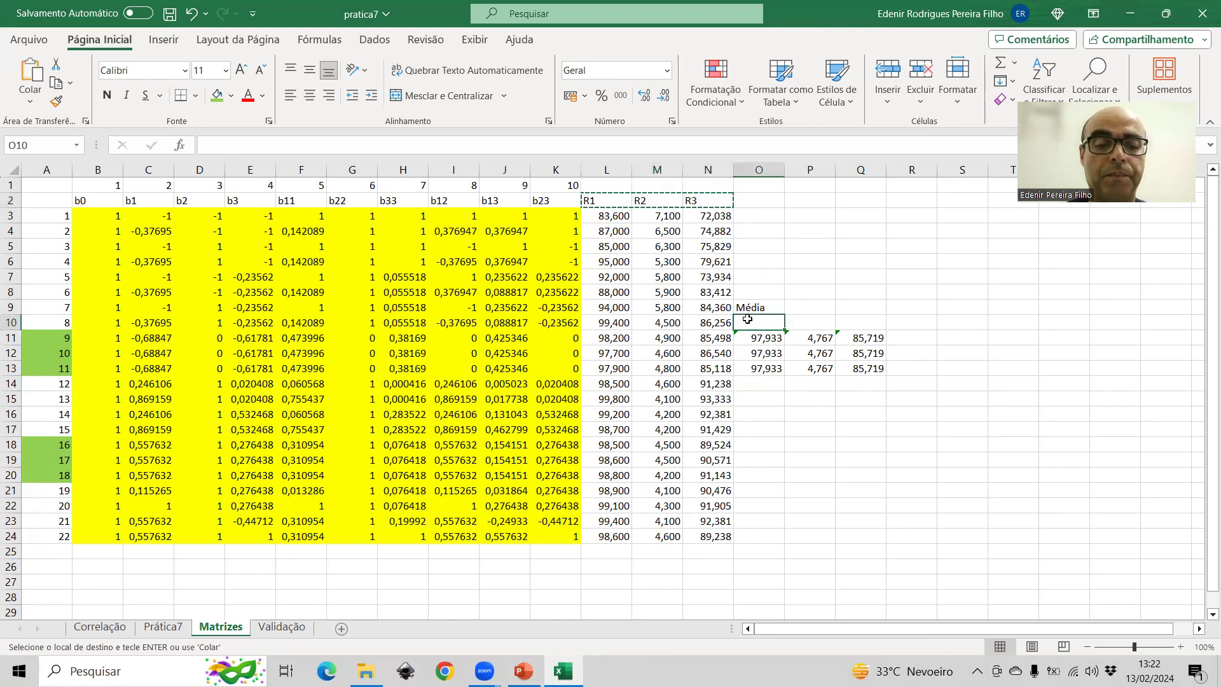
pyautogui.hotkey('ctrl', 'v')
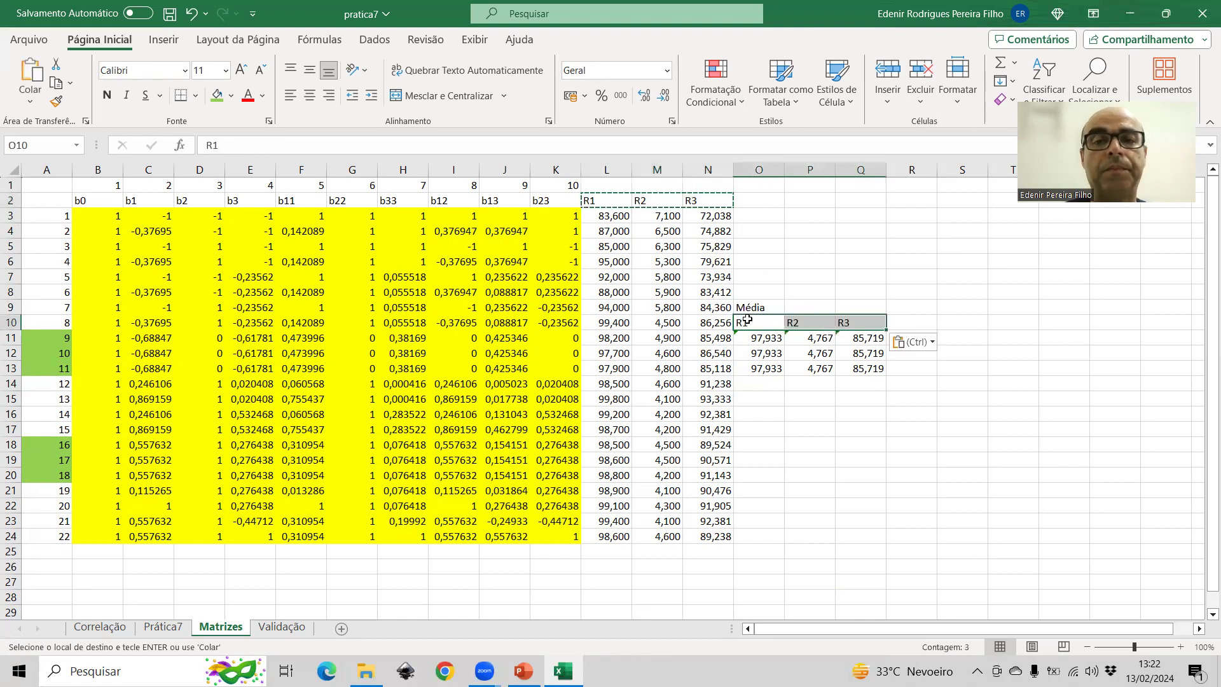
# - Check which cells the R2 average formula in P11 covers
pyautogui.click(1182, 647)
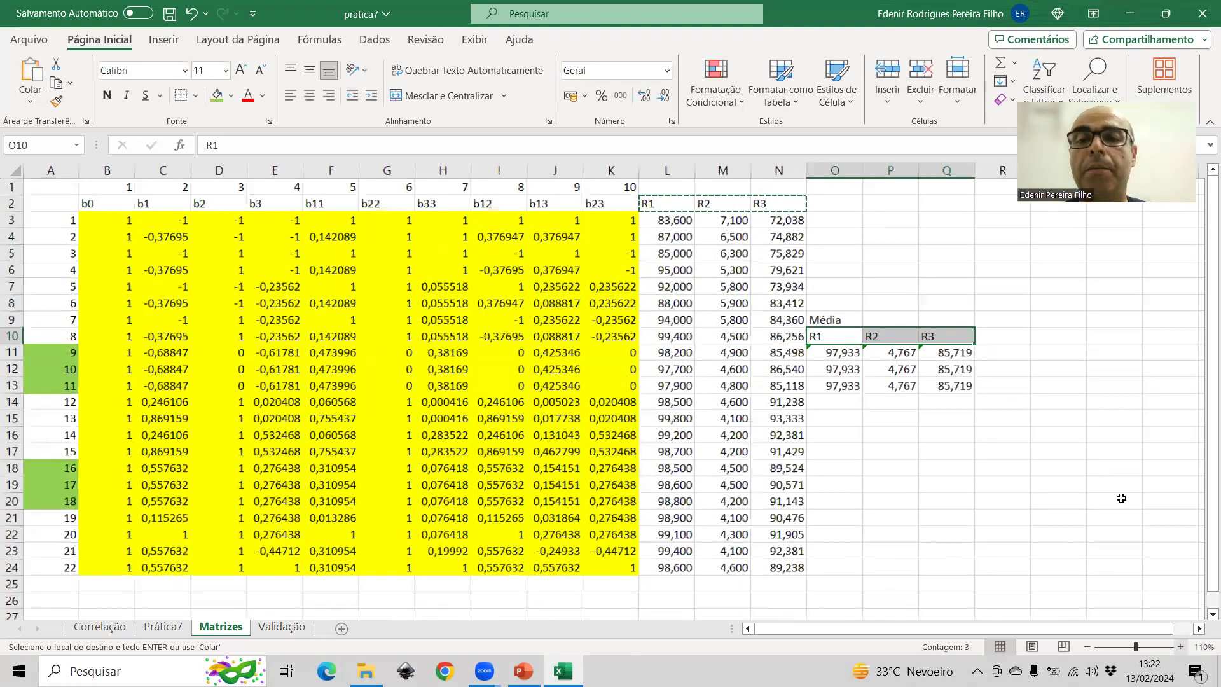
pyautogui.scroll(2, 1122, 498)
pyautogui.click(1055, 349)
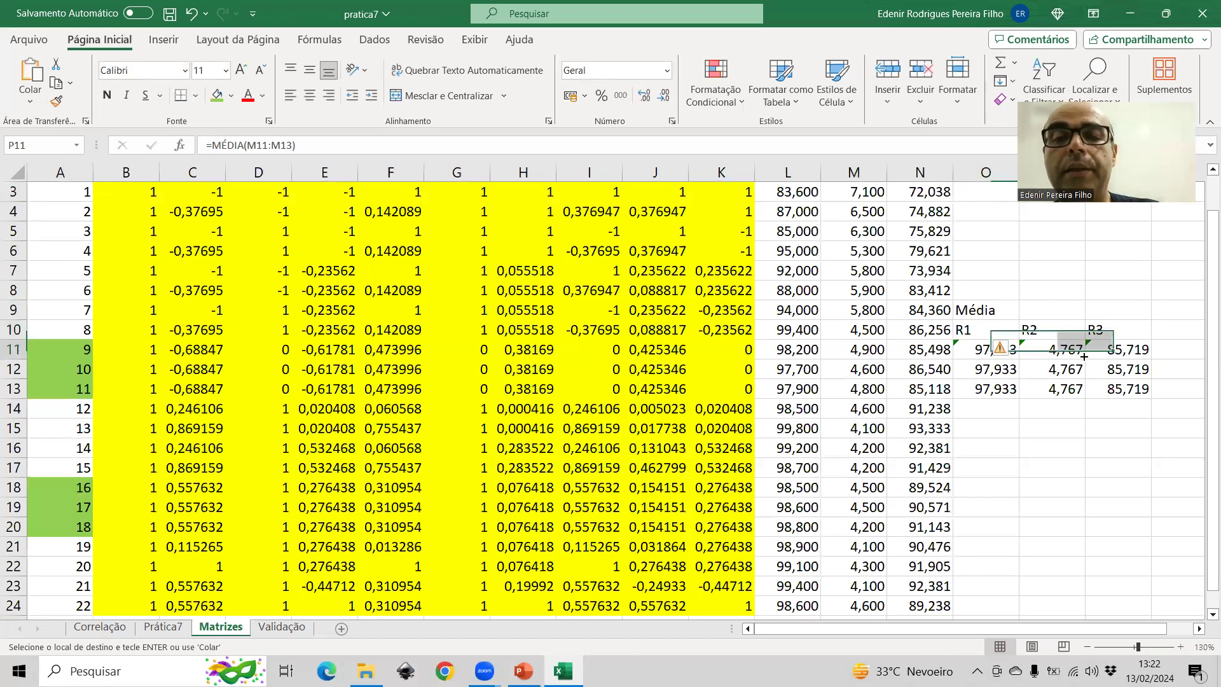
pyautogui.click(286, 145)
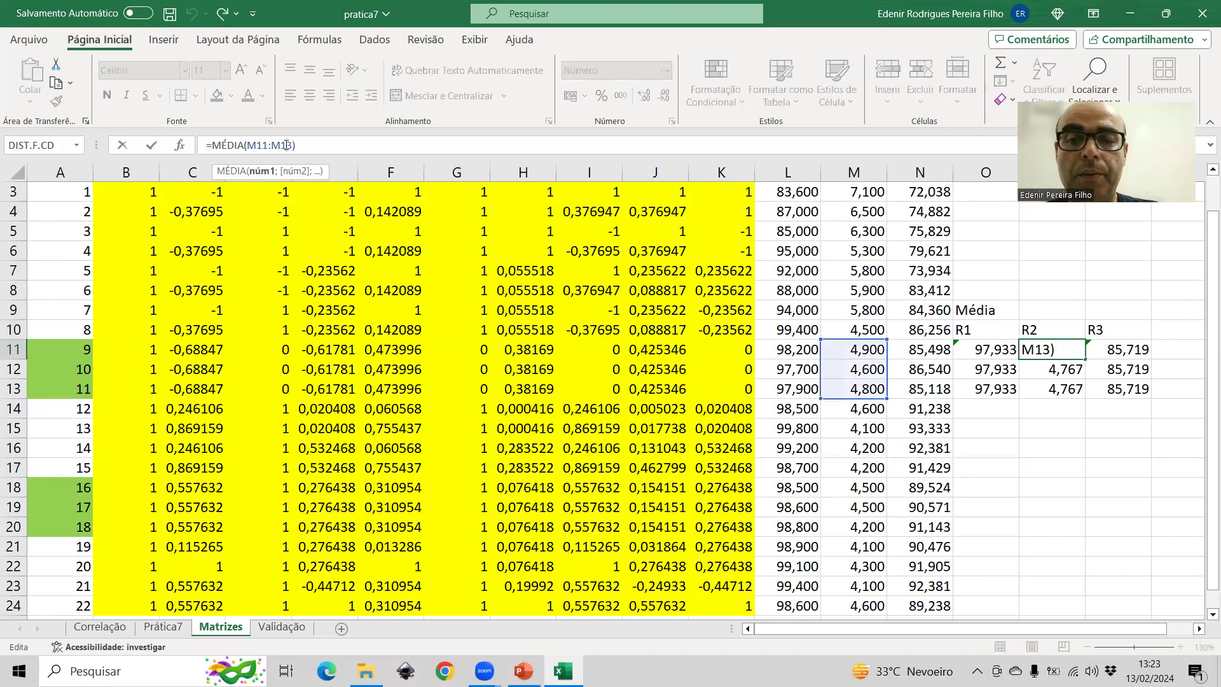
pyautogui.press('Return')
# - Copy the averages in O11:Q13 to O18 so they cover the replicate runs 16–18
pyautogui.moveTo(974, 329); pyautogui.dragTo(1050, 330)
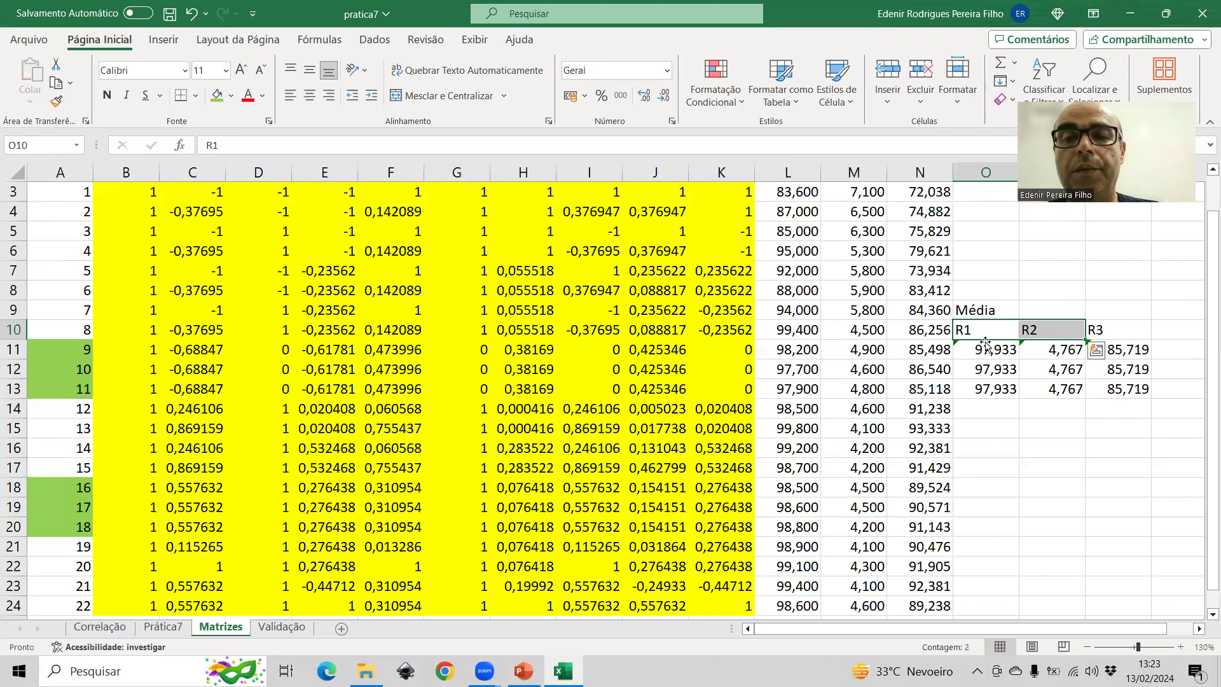
pyautogui.moveTo(983, 349); pyautogui.dragTo(1127, 390)
pyautogui.hotkey('ctrl', 'c')
pyautogui.press('Down')
pyautogui.press('Down')
pyautogui.press('Down')
pyautogui.press('Down')
pyautogui.press('Down')
pyautogui.press('Down')
pyautogui.press('Down')
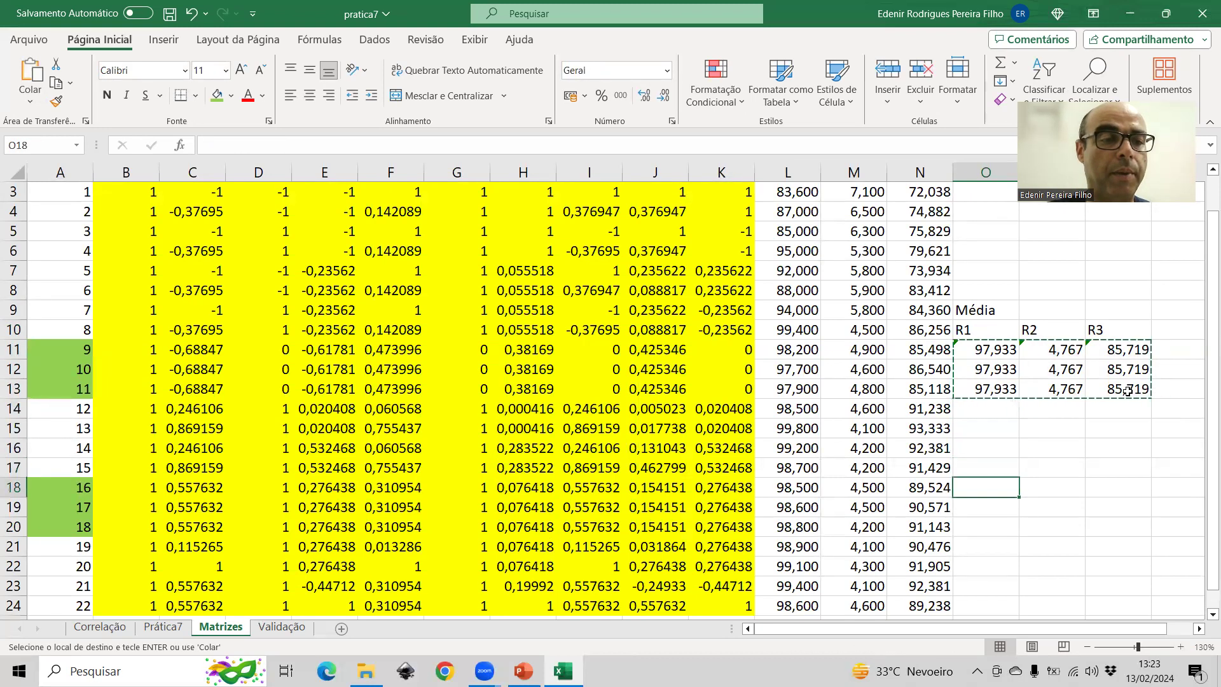
pyautogui.hotkey('ctrl', 'v')
# - Enter the label Dif^2 in R9, beside the Média block
pyautogui.press('Right')
pyautogui.press('Right')
pyautogui.press('Right')
pyautogui.press('Right')
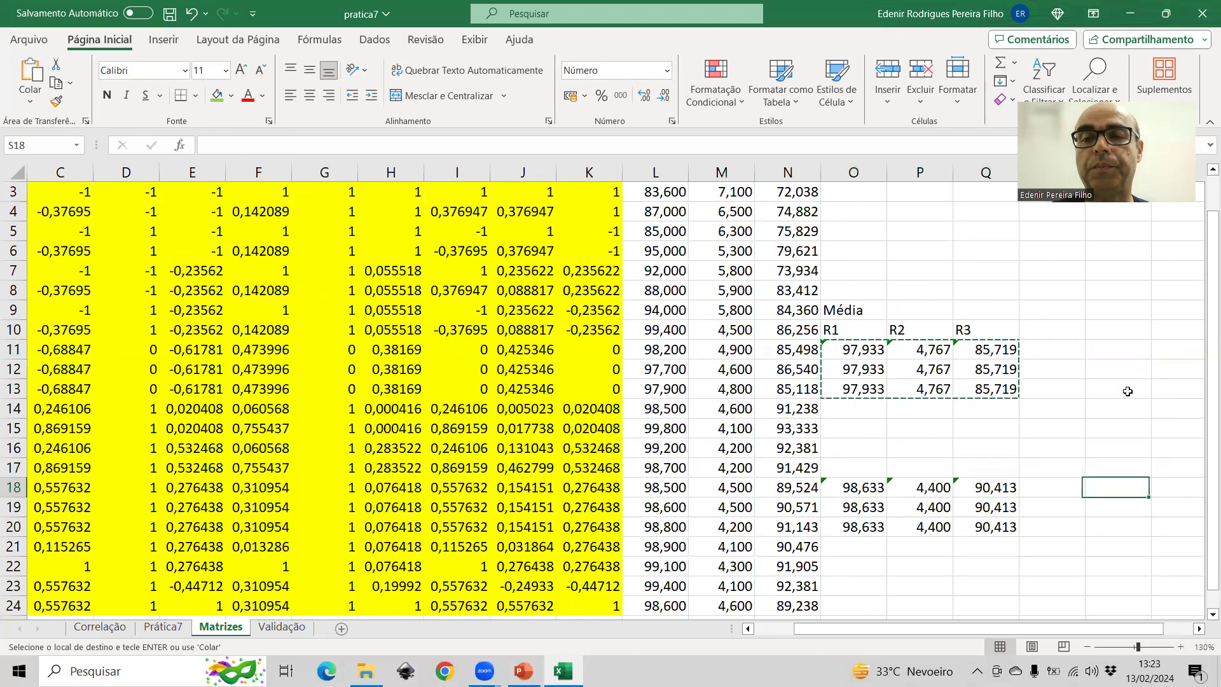
pyautogui.press('Right')
pyautogui.press('Right')
pyautogui.press('Up')
pyautogui.press('Up')
pyautogui.press('Up')
pyautogui.press('Up')
pyautogui.press('Up')
pyautogui.press('Up')
pyautogui.press('Up')
pyautogui.press('Left')
pyautogui.press('Up')
pyautogui.press('Left')
pyautogui.press('Left')
pyautogui.press('Left')
pyautogui.press('Up')
pyautogui.press('Right')
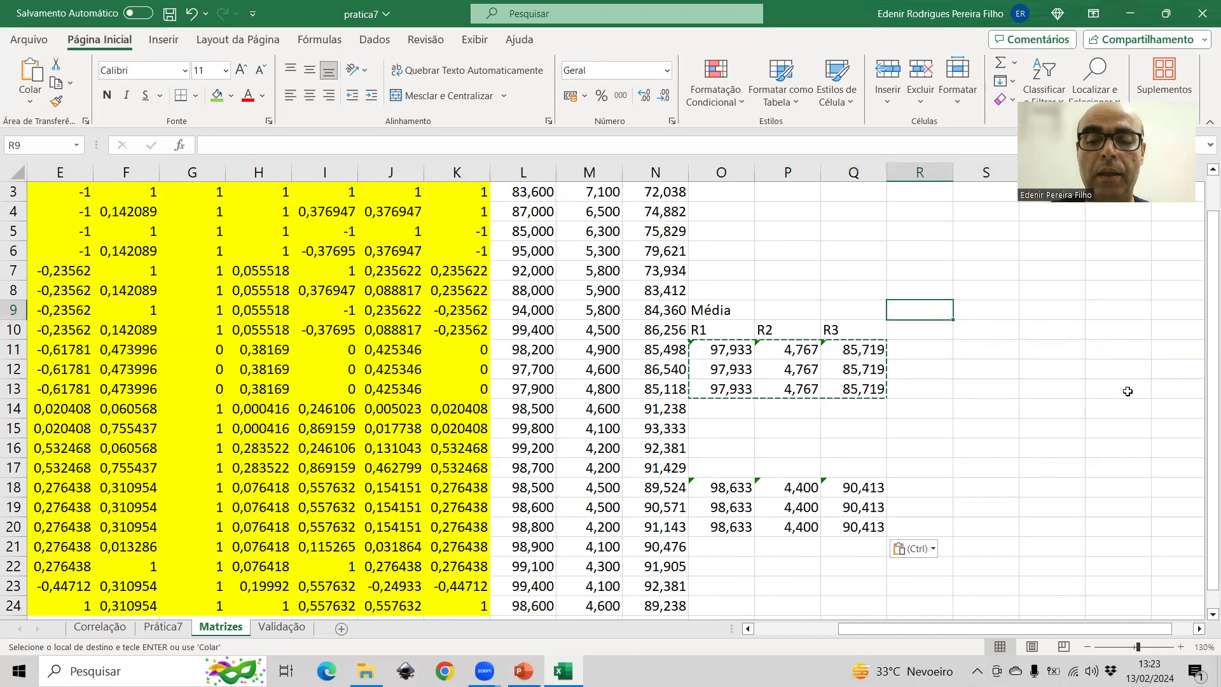
pyautogui.write('Dif^2')
pyautogui.press('Return')
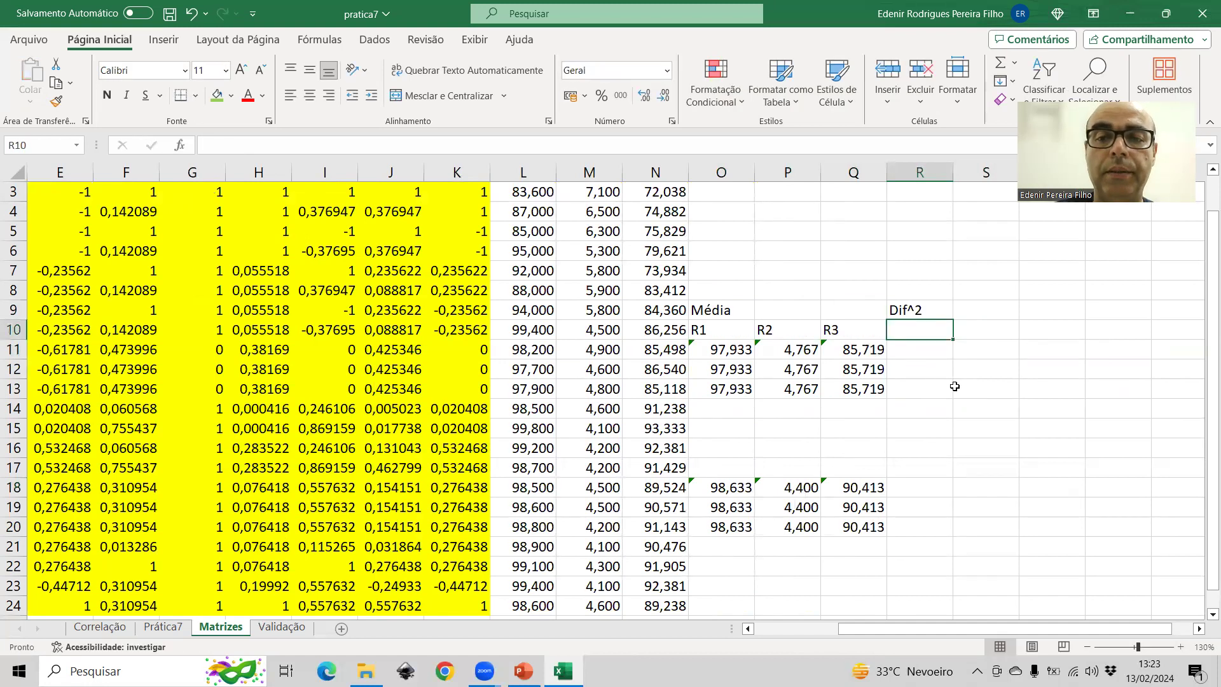
# - Copy the R1, R2 and R3 headings from O10:Q10 into R10:T10 under the Dif^2 label
pyautogui.press('Left')
pyautogui.hotkey('shift', 'Left')
pyautogui.hotkey('shift', 'Left')
pyautogui.hotkey('ctrl', 'c')
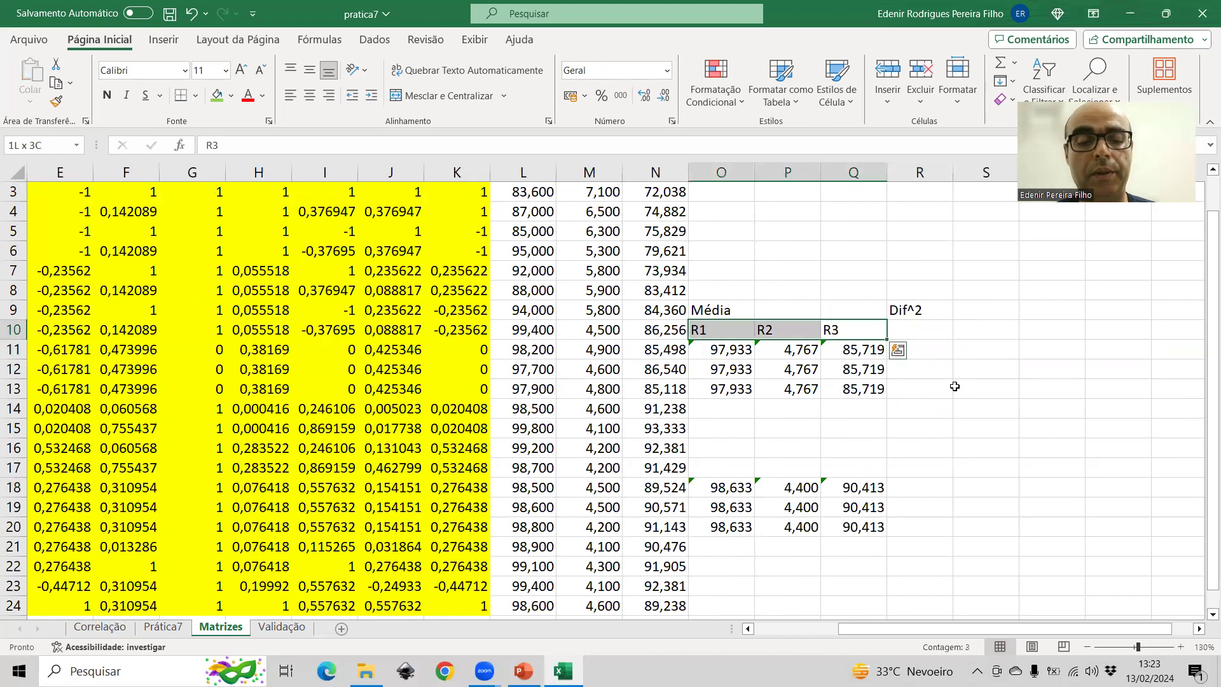
pyautogui.press('Right')
pyautogui.hotkey('ctrl', 'v')
pyautogui.press('Down')
pyautogui.press('Escape')
# - Calculate the squared deviation in R11 with =(L11-O11)^2 and fill it over R11:T13
pyautogui.write('=(')
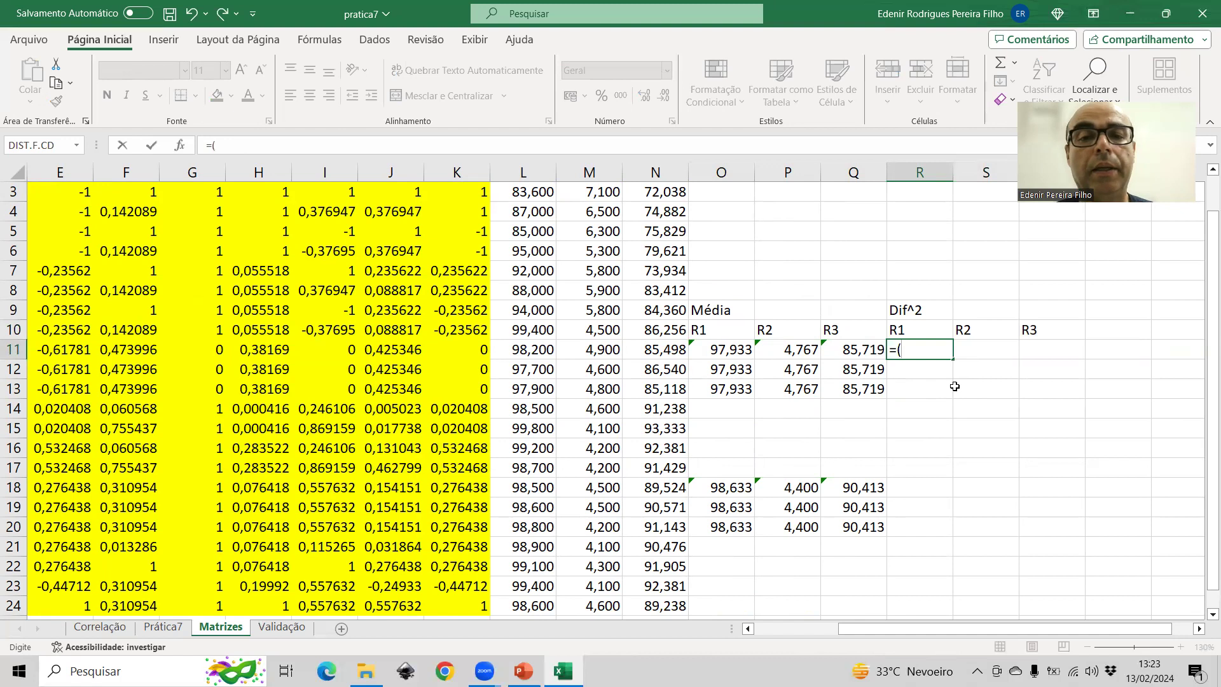
pyautogui.click(527, 344)
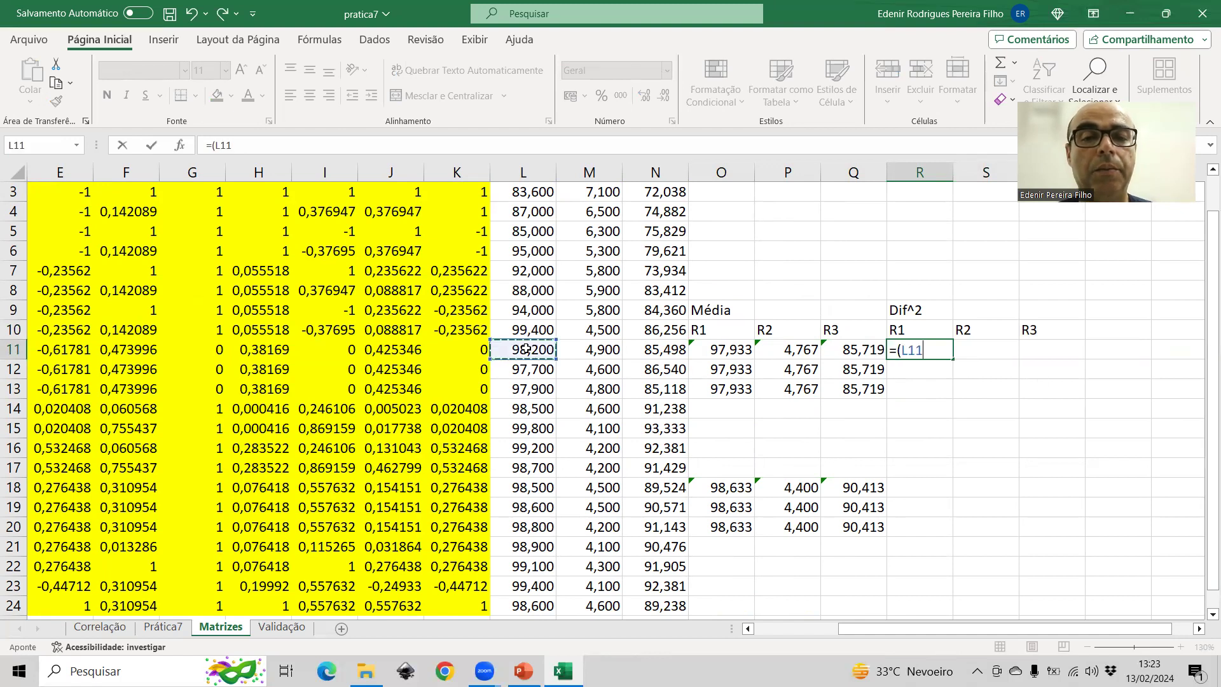
pyautogui.write('-')
pyautogui.click(710, 352)
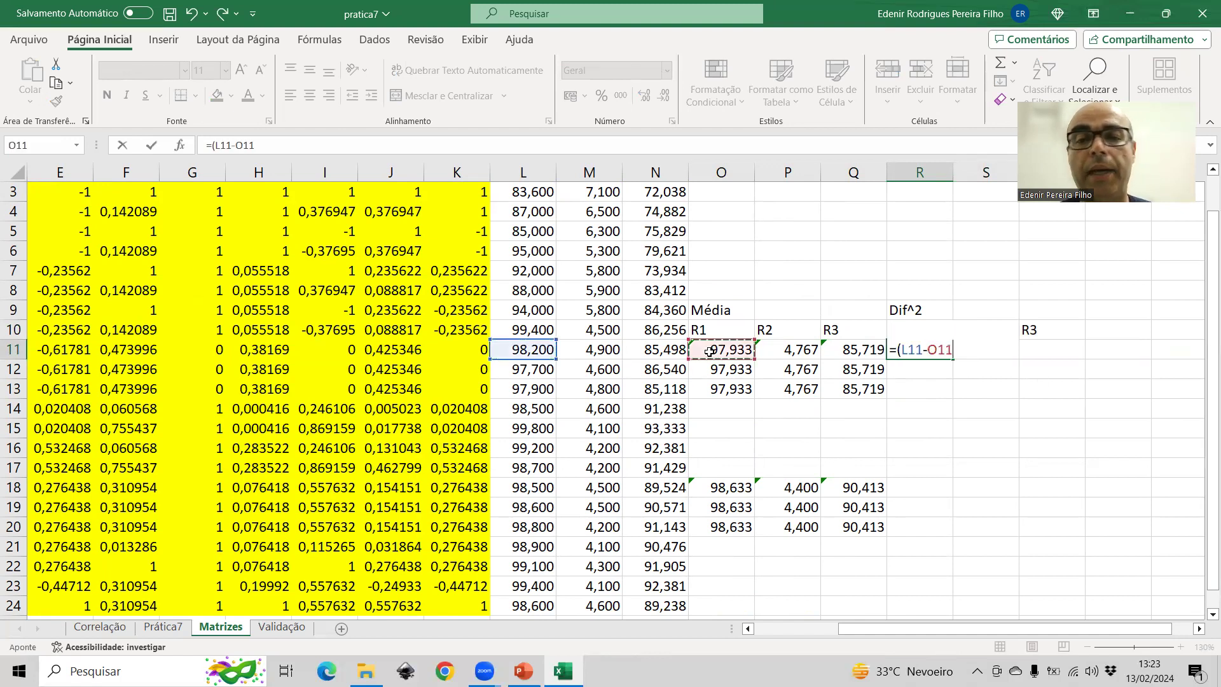
pyautogui.write(')^2')
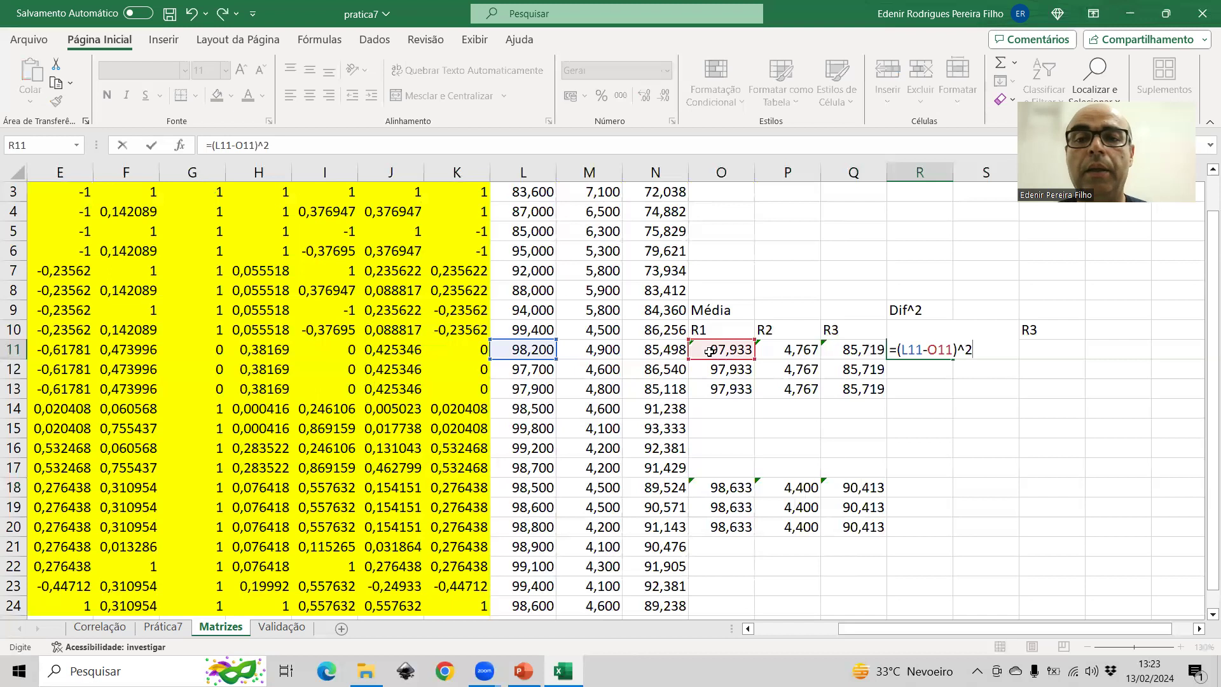
pyautogui.press('Return')
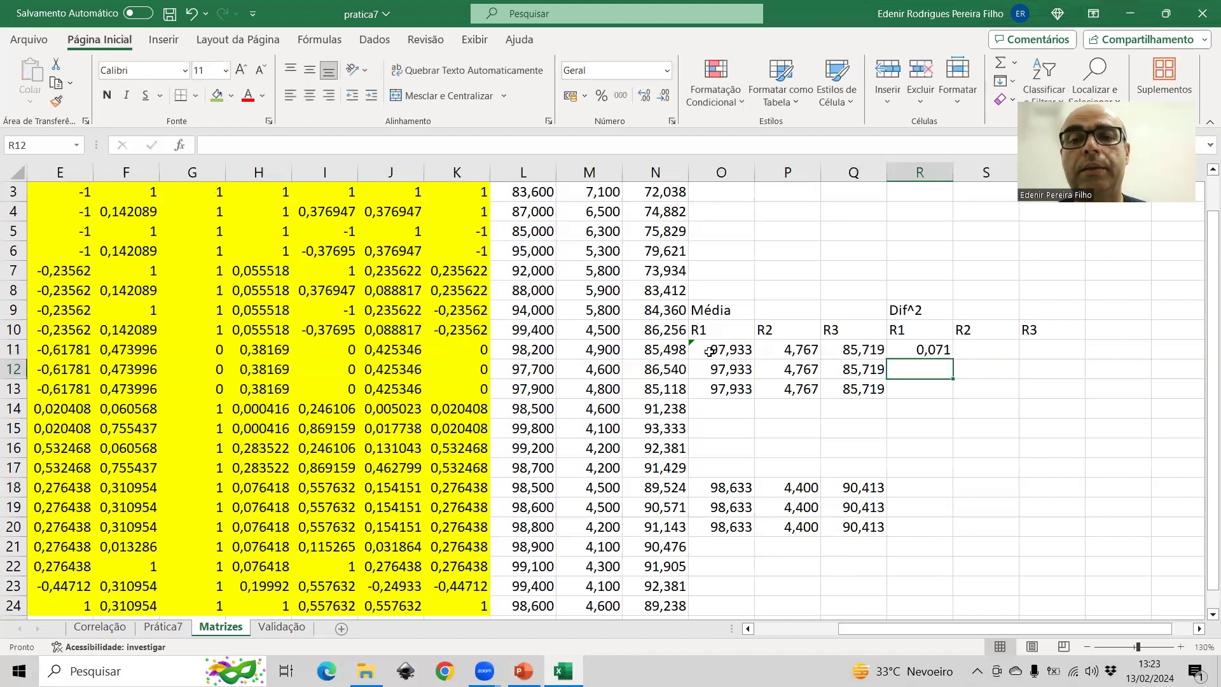
pyautogui.click(948, 351)
pyautogui.moveTo(952, 359); pyautogui.dragTo(1085, 394)
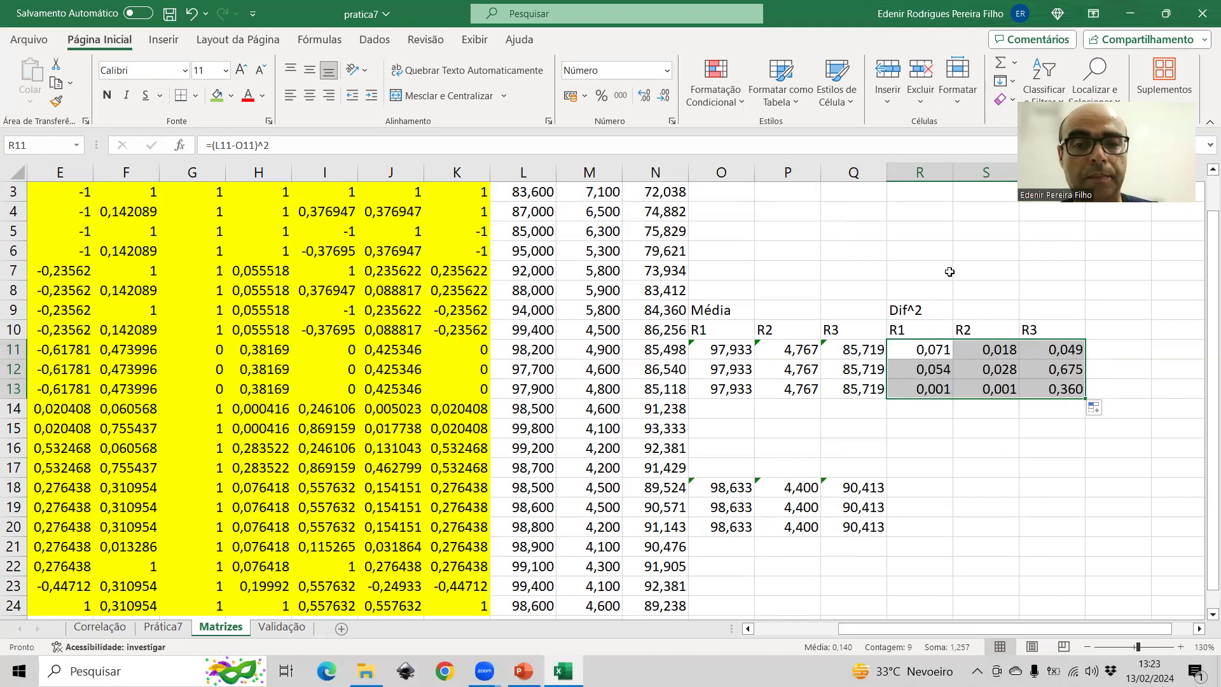
# - Copy the squared deviations in R11:T13 to R18 for runs 16–18
pyautogui.hotkey('ctrl', 'c')
pyautogui.press('Down')
pyautogui.press('Down')
pyautogui.press('Down')
pyautogui.press('Down')
pyautogui.press('Down')
pyautogui.press('Down')
pyautogui.press('Down')
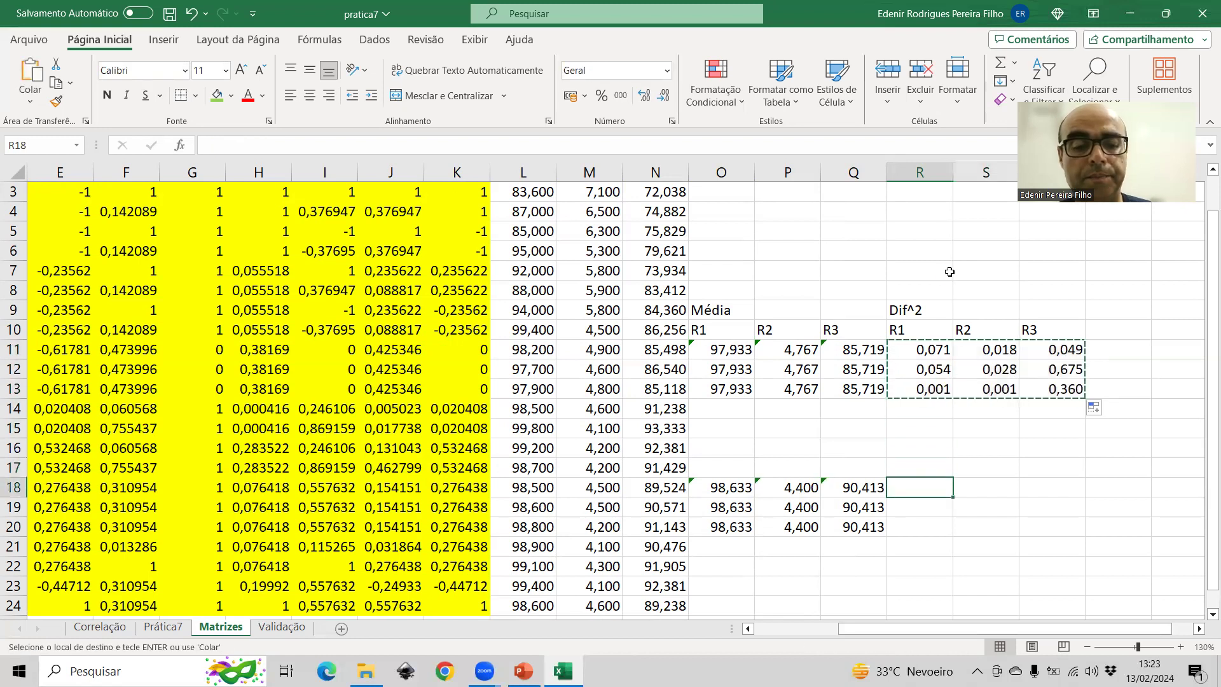
pyautogui.hotkey('ctrl', 'v')
# - Add a g.l. column in U10 and enter 2 degrees of freedom in both U11 and U18
pyautogui.click(1120, 326)
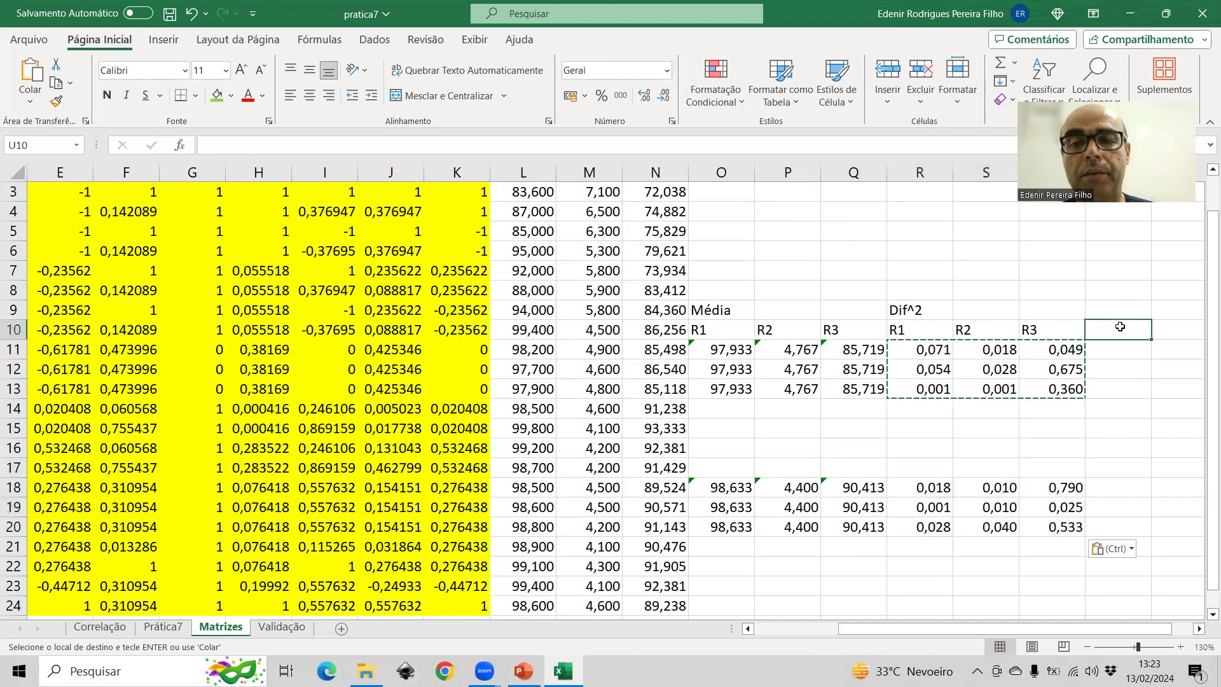
pyautogui.write('g.l.')
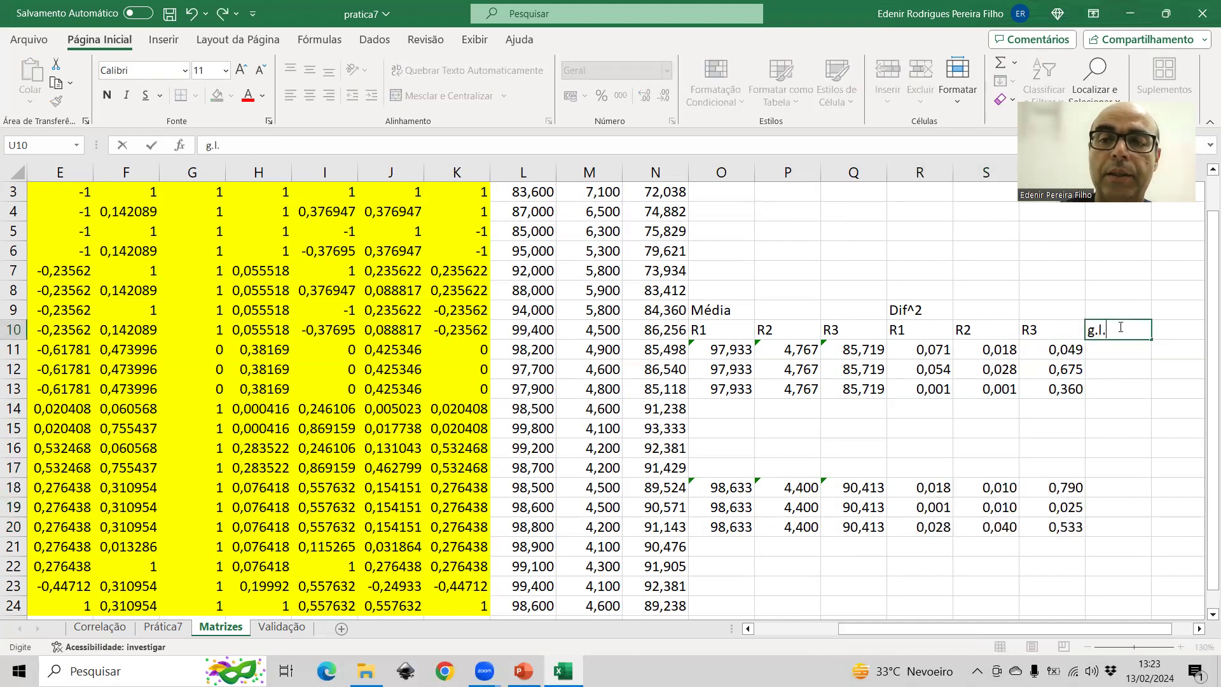
pyautogui.press('Return')
pyautogui.write('2')
pyautogui.press('Return')
pyautogui.press('Down')
pyautogui.press('Down')
pyautogui.press('Down')
pyautogui.press('Down')
pyautogui.press('Down')
pyautogui.press('Down')
pyautogui.write('2')
pyautogui.press('Return')
# - Enter the label SQEP in Q21, below the replicate averages
pyautogui.press('Left')
pyautogui.press('Left')
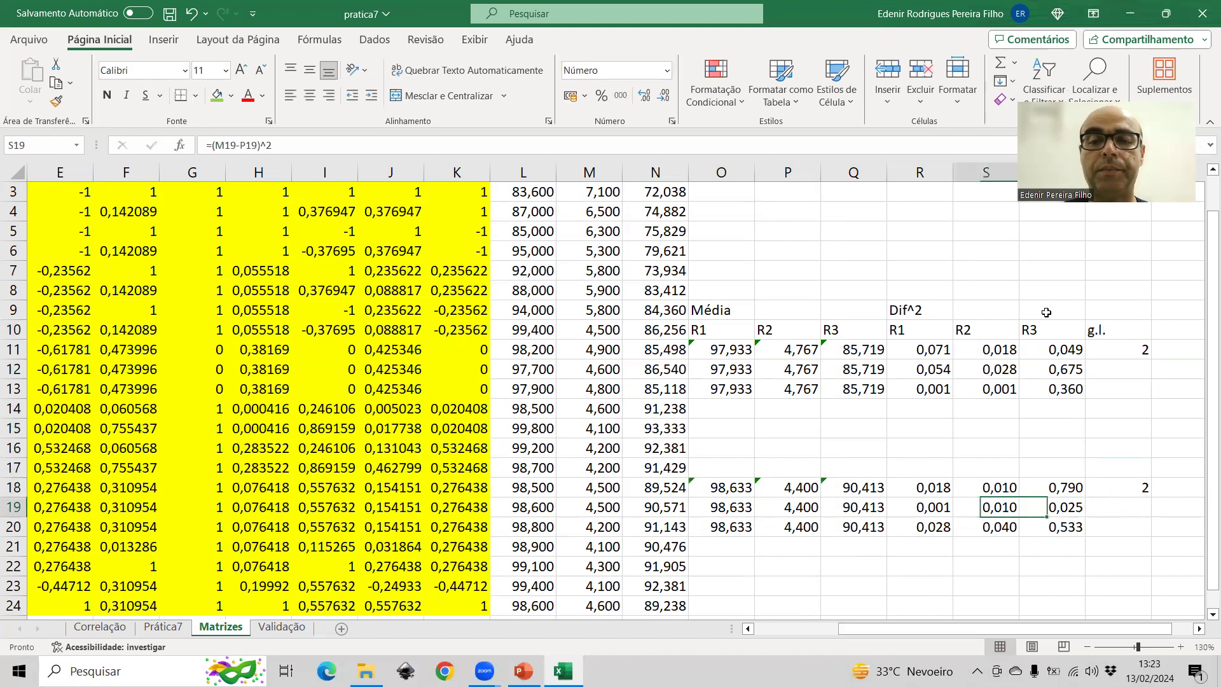
pyautogui.press('Left')
pyautogui.press('Down')
pyautogui.press('Down')
pyautogui.press('Left')
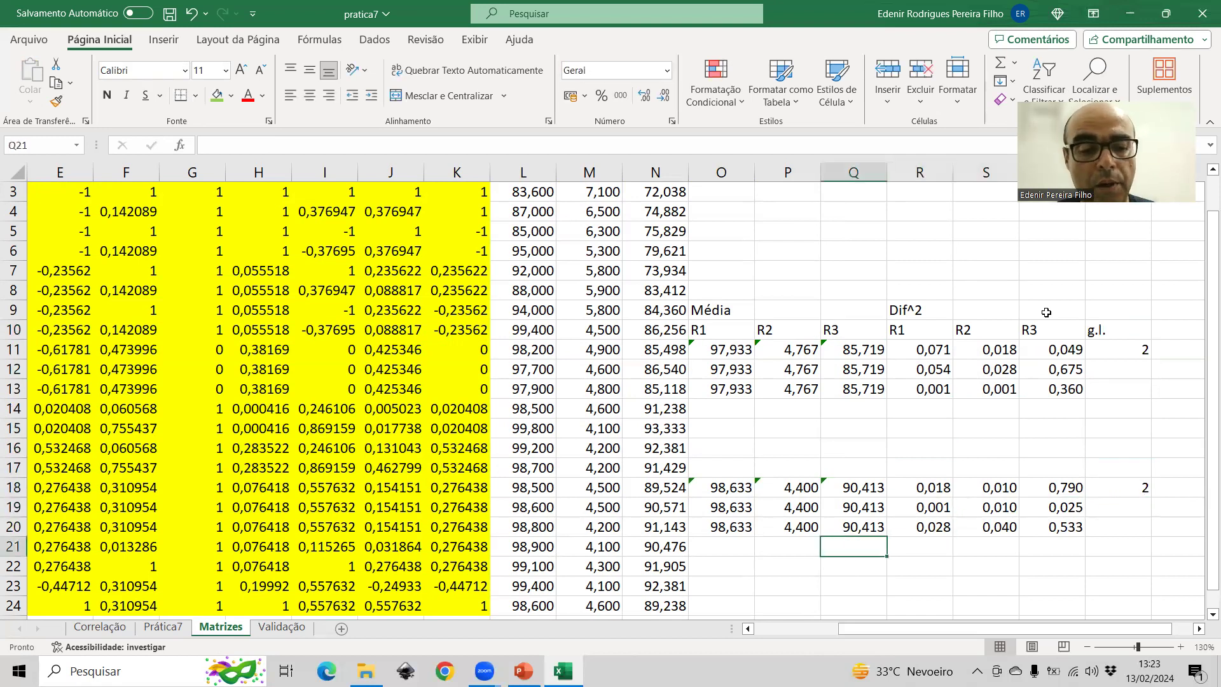
pyautogui.write('SQEP')
pyautogui.press('Tab')
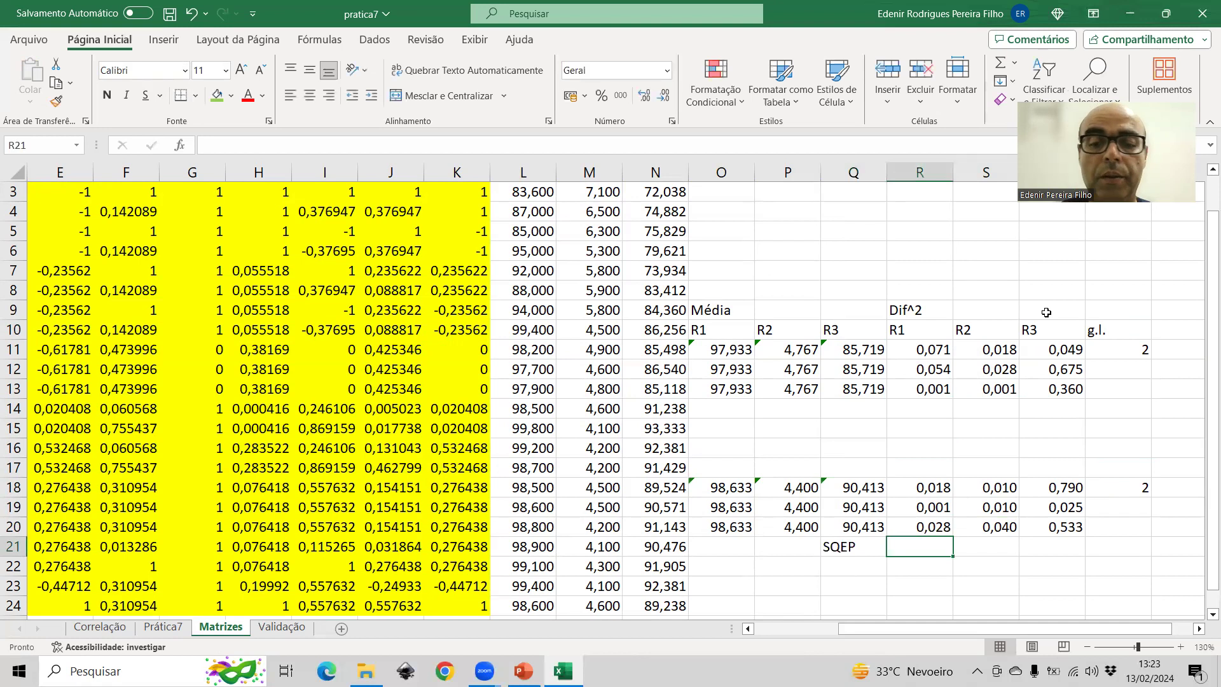
pyautogui.write('=soma(')
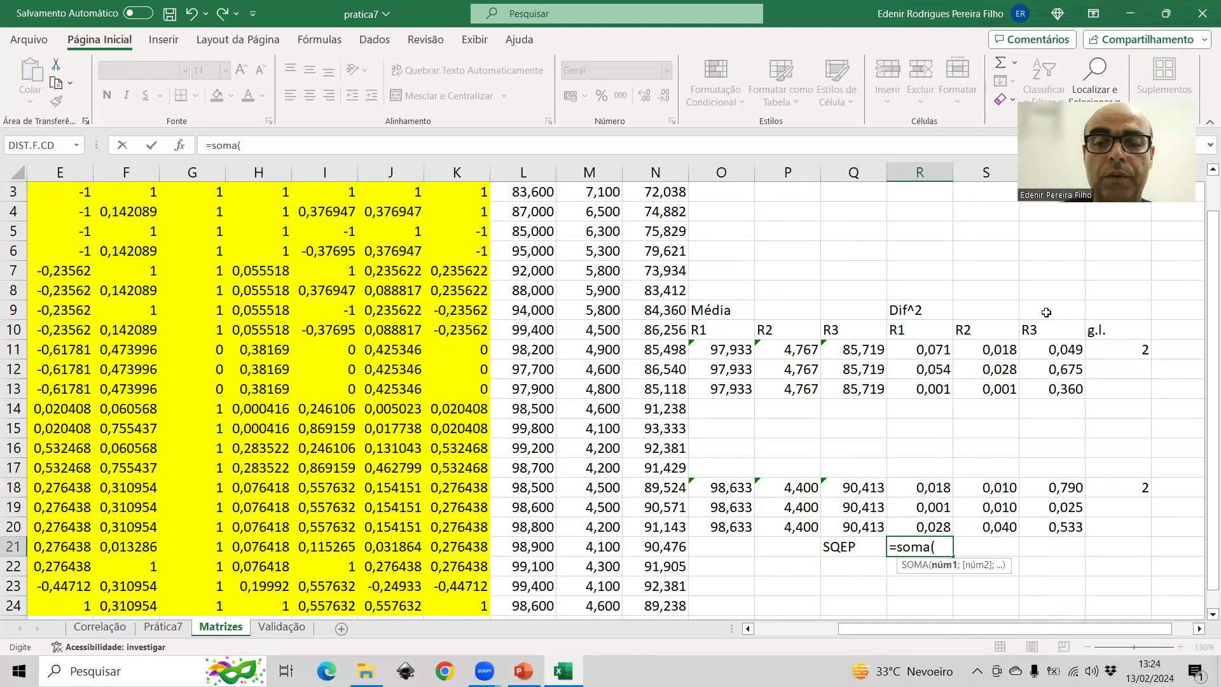
pyautogui.press('Right')
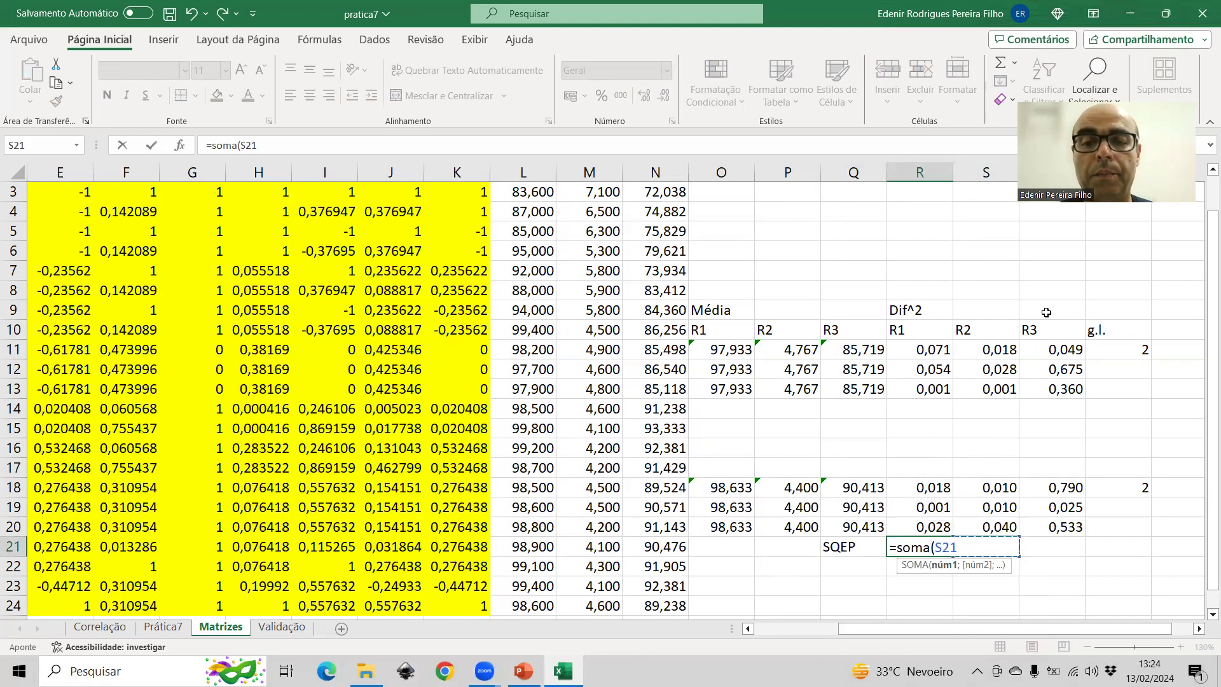
pyautogui.press('Escape')
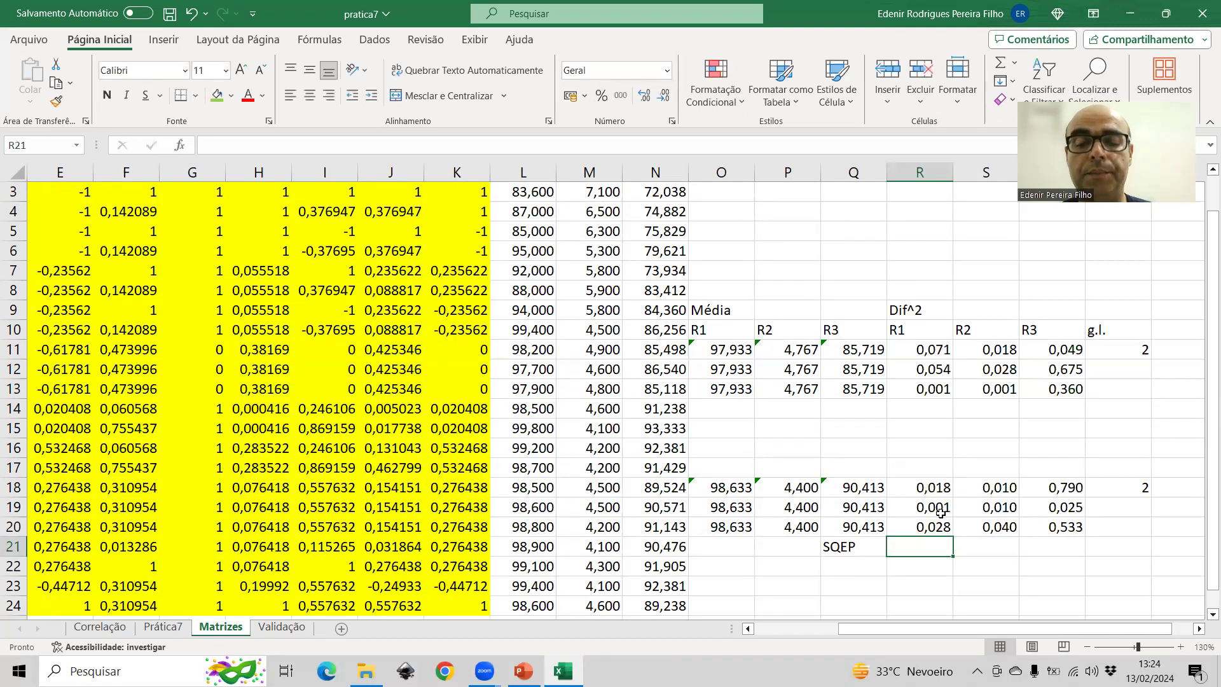
# - Sum the R1 squared deviations of both replicate groups in R21 with =SOMA(R11:R20)
pyautogui.write('=soma(')
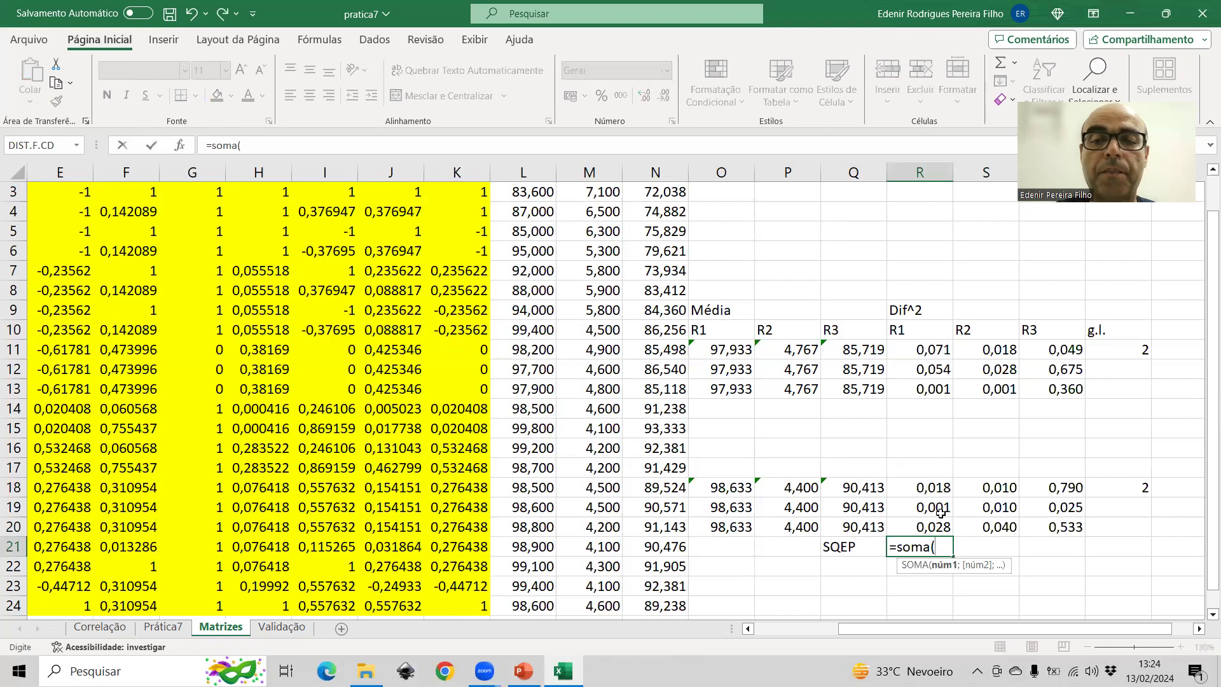
pyautogui.moveTo(935, 527); pyautogui.dragTo(941, 513)
pyautogui.hotkey('shift', 'Up')
pyautogui.hotkey('shift', 'Up')
pyautogui.hotkey('shift', 'Up')
pyautogui.hotkey('shift', 'Up')
pyautogui.hotkey('shift', 'Up')
pyautogui.hotkey('shift', 'Up')
pyautogui.hotkey('shift', 'Up')
pyautogui.hotkey('shift', 'Up')
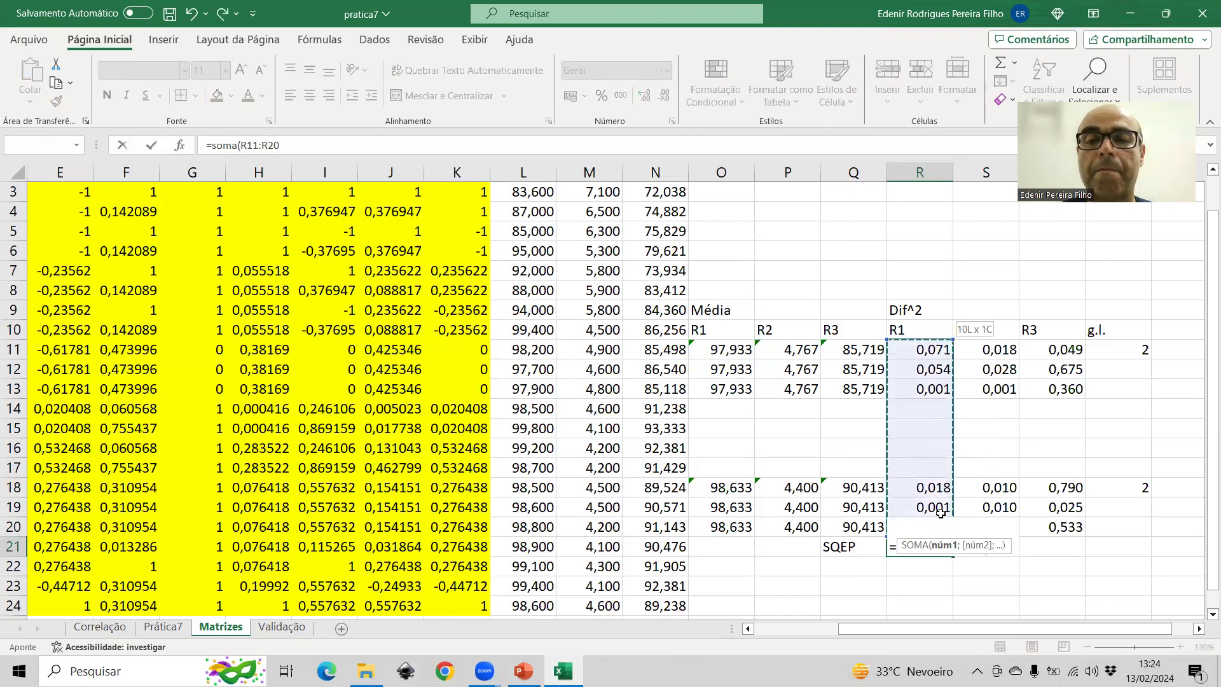
pyautogui.press('Return')
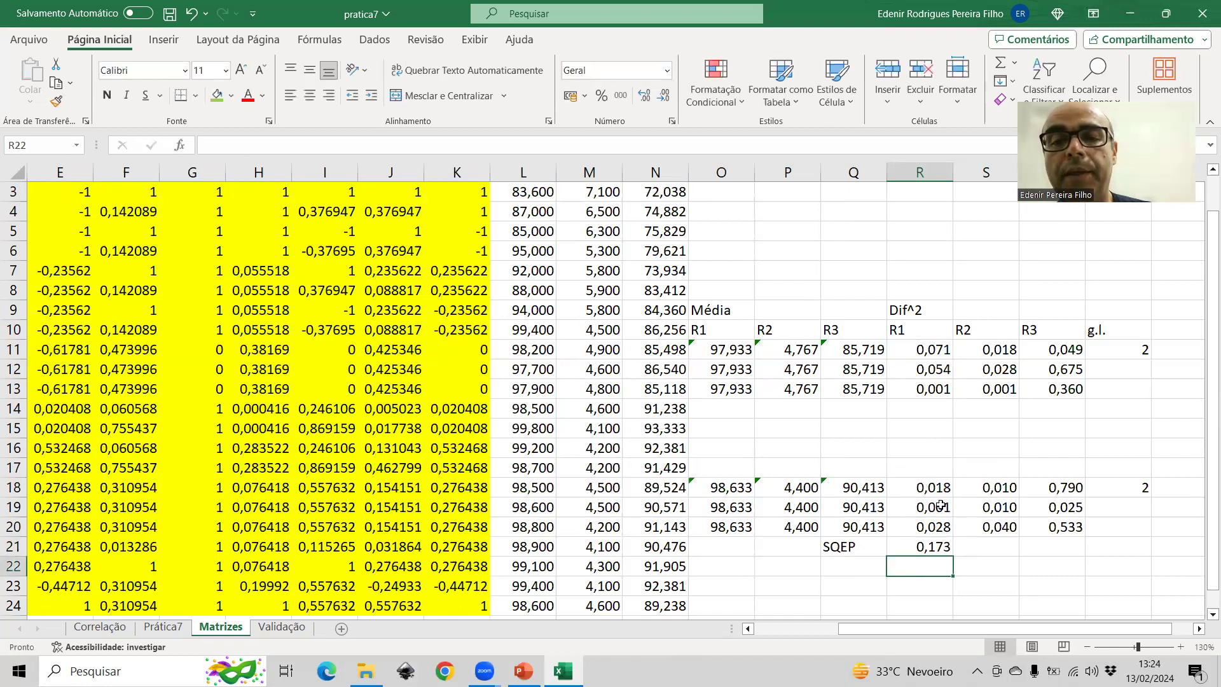
# - Check the SQEP sum's formula and fill it from R21 across to U21
pyautogui.click(927, 547)
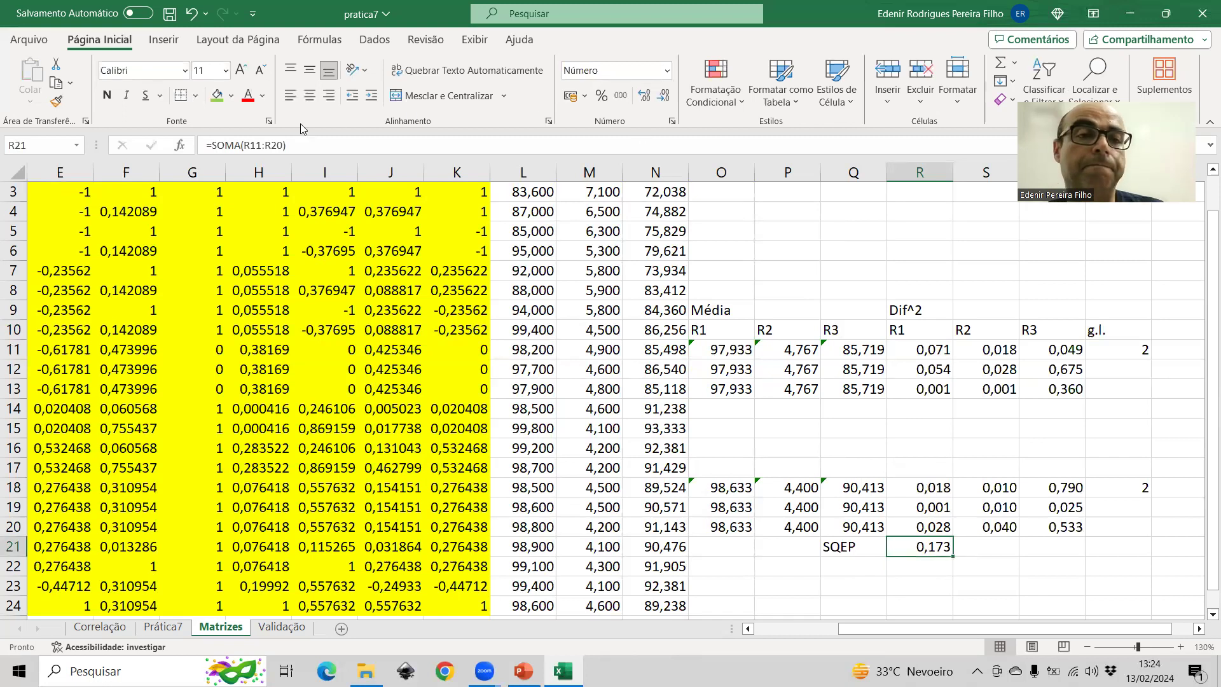
pyautogui.click(248, 145)
pyautogui.press('Escape')
pyautogui.click(942, 532)
pyautogui.click(242, 145)
pyautogui.press('Return')
pyautogui.moveTo(950, 557); pyautogui.dragTo(1127, 563)
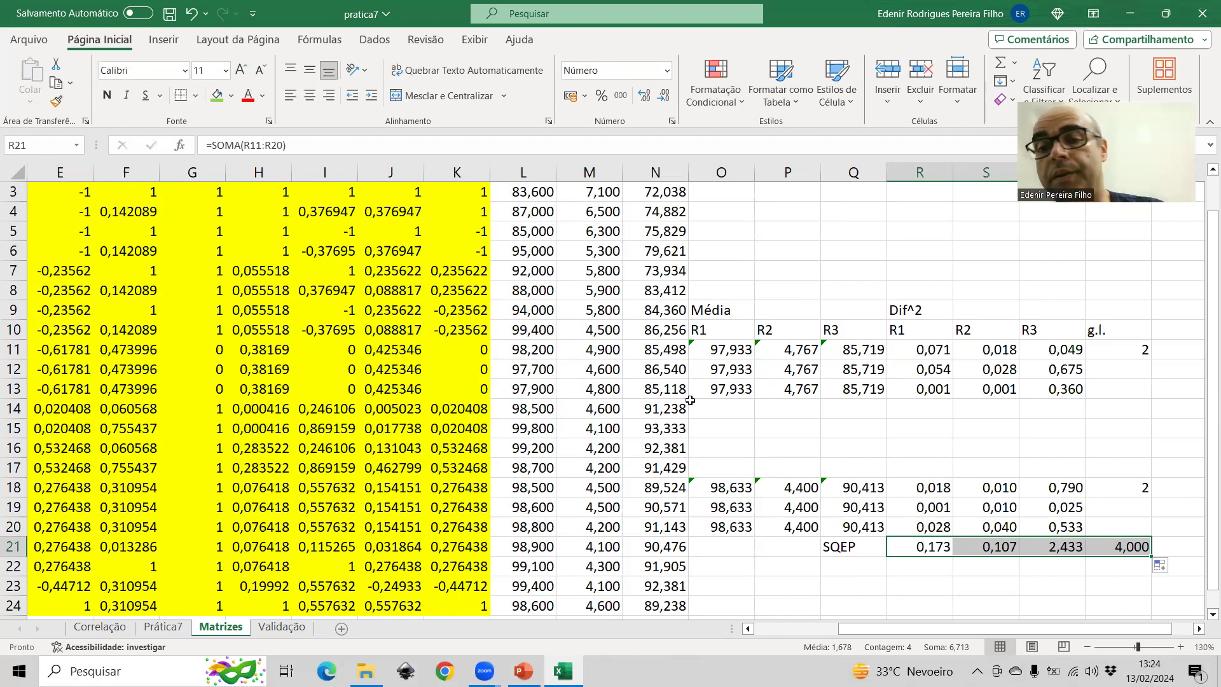
# - Shade the response values R1 to R3 in L3:N24 green
pyautogui.scroll(1, 514, 326)
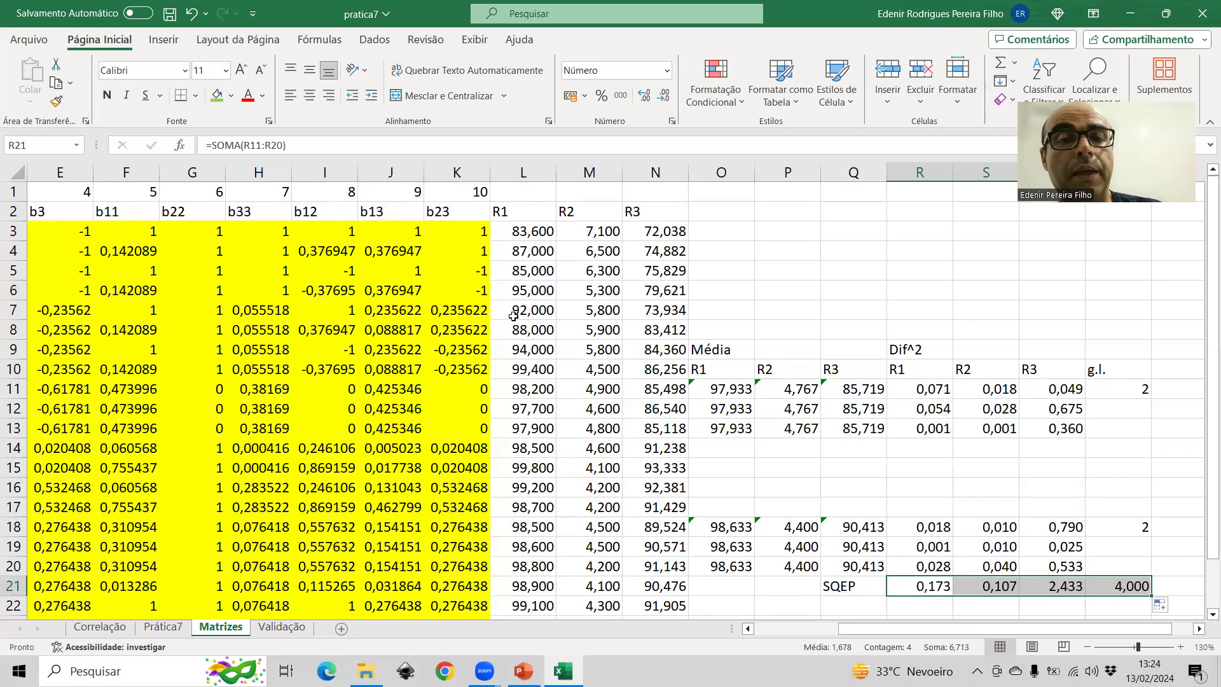
pyautogui.click(533, 234)
pyautogui.hotkey('shift', 'Right')
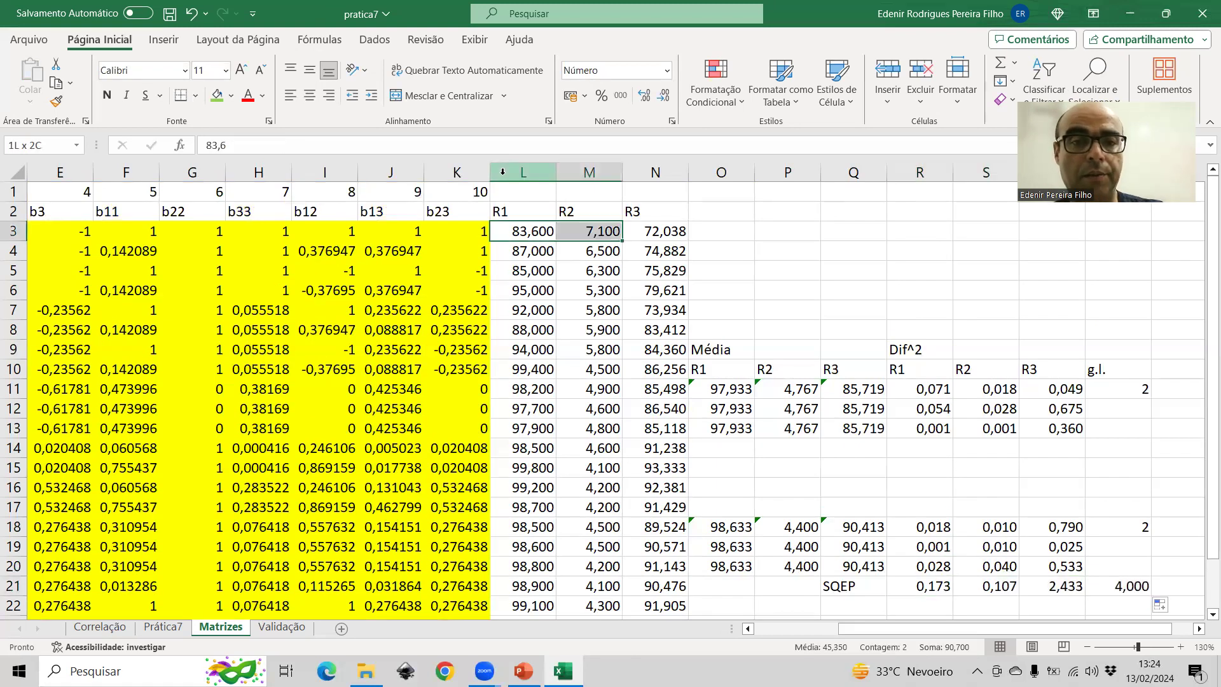
pyautogui.hotkey('ctrl', 'q')
pyautogui.press('Escape')
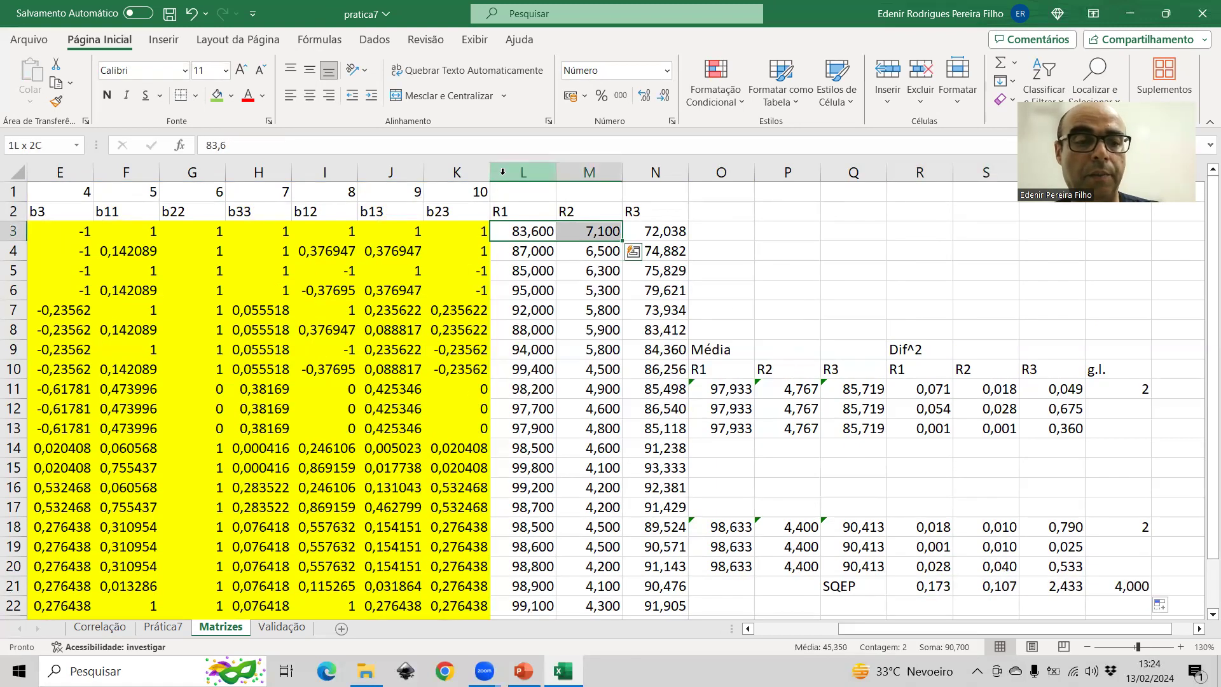
pyautogui.hotkey('shift', 'Right')
pyautogui.hotkey('ctrl', 'shift', 'Down')
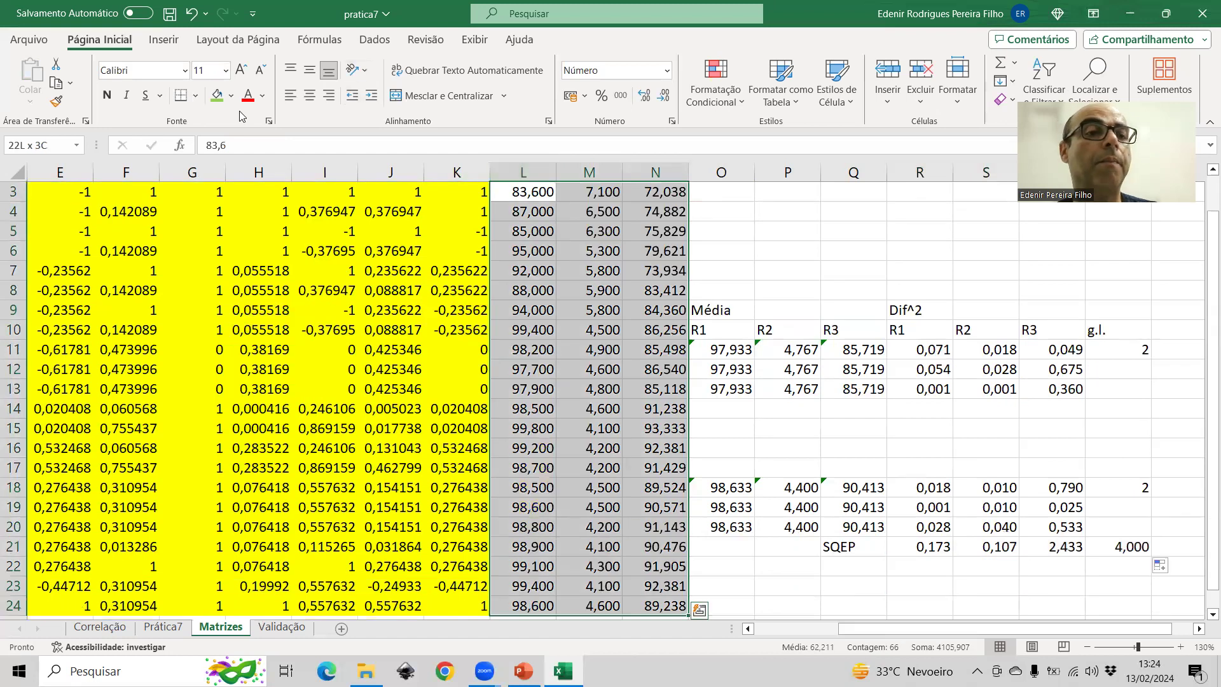
pyautogui.click(217, 95)
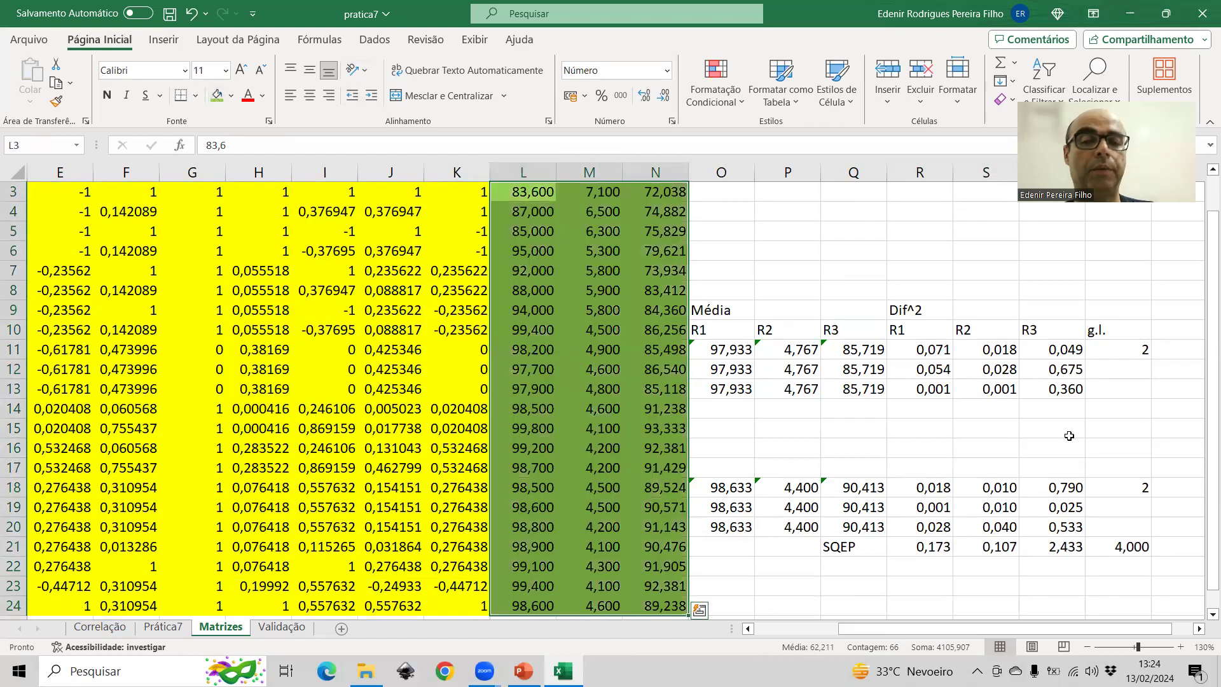
# - Copy the coefficient matrix together with the three response columns, B3:N24
pyautogui.click(1085, 647)
pyautogui.keyDown('ctrl'); pyautogui.scroll(-2, 324, 286); pyautogui.keyUp('ctrl')
pyautogui.click(693, 273)
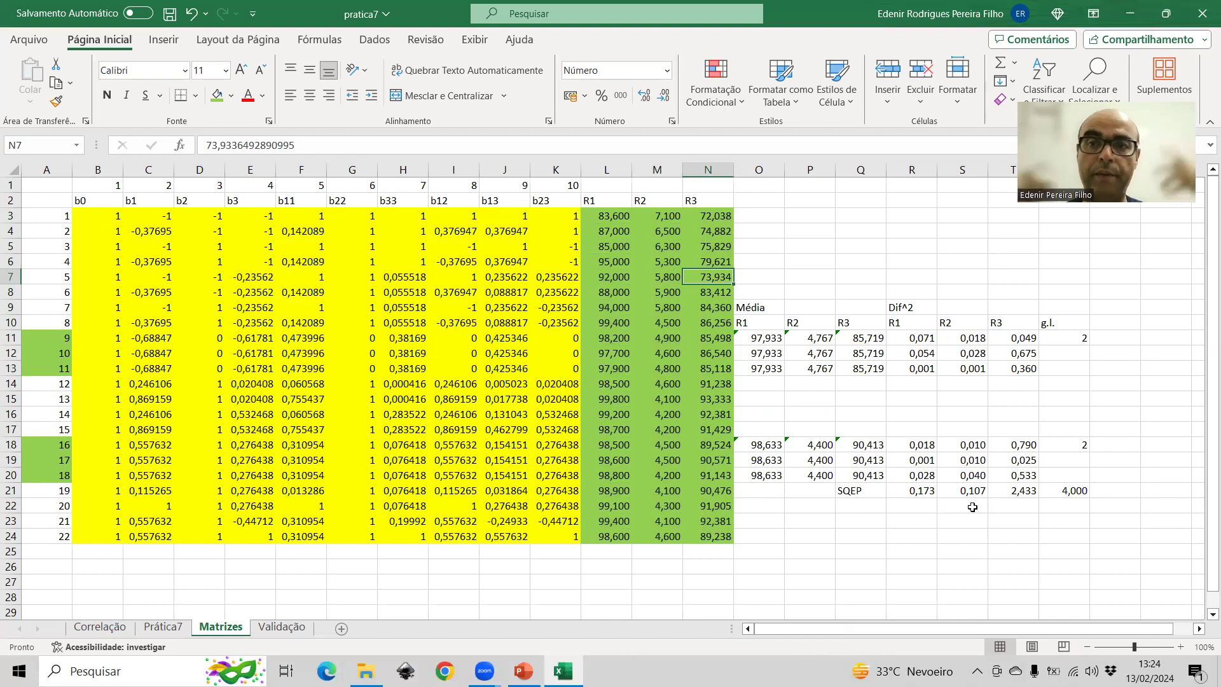
pyautogui.moveTo(92, 215); pyautogui.dragTo(700, 536)
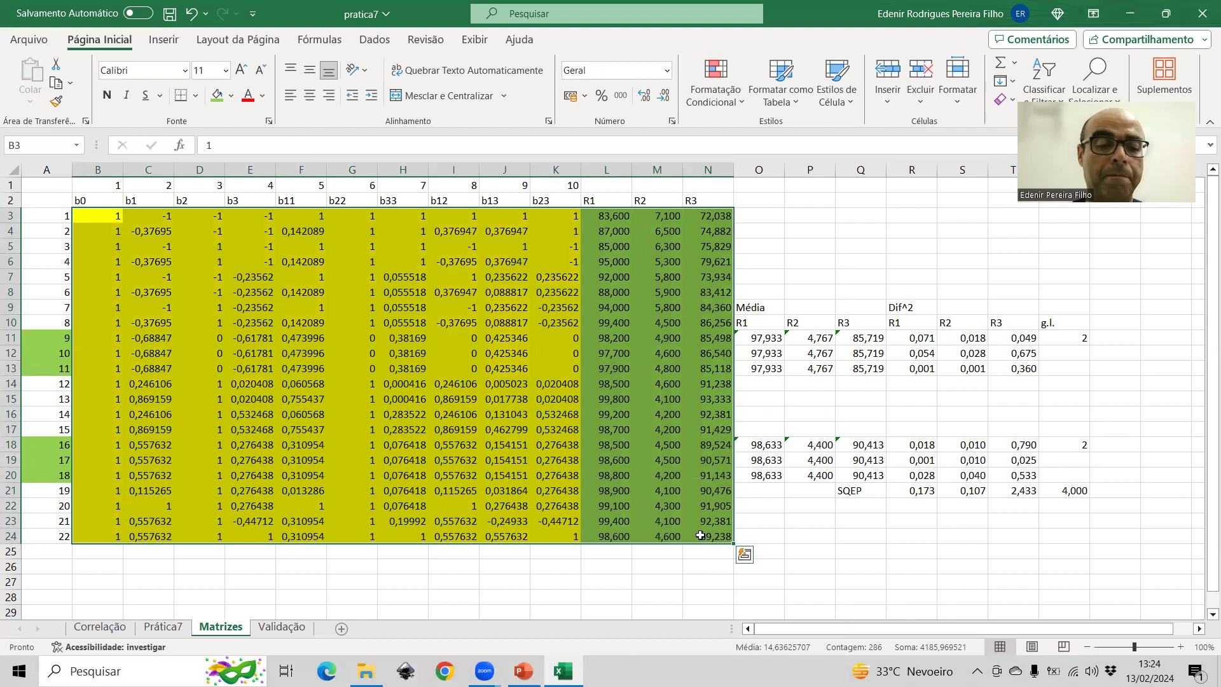
pyautogui.hotkey('ctrl', 'c')
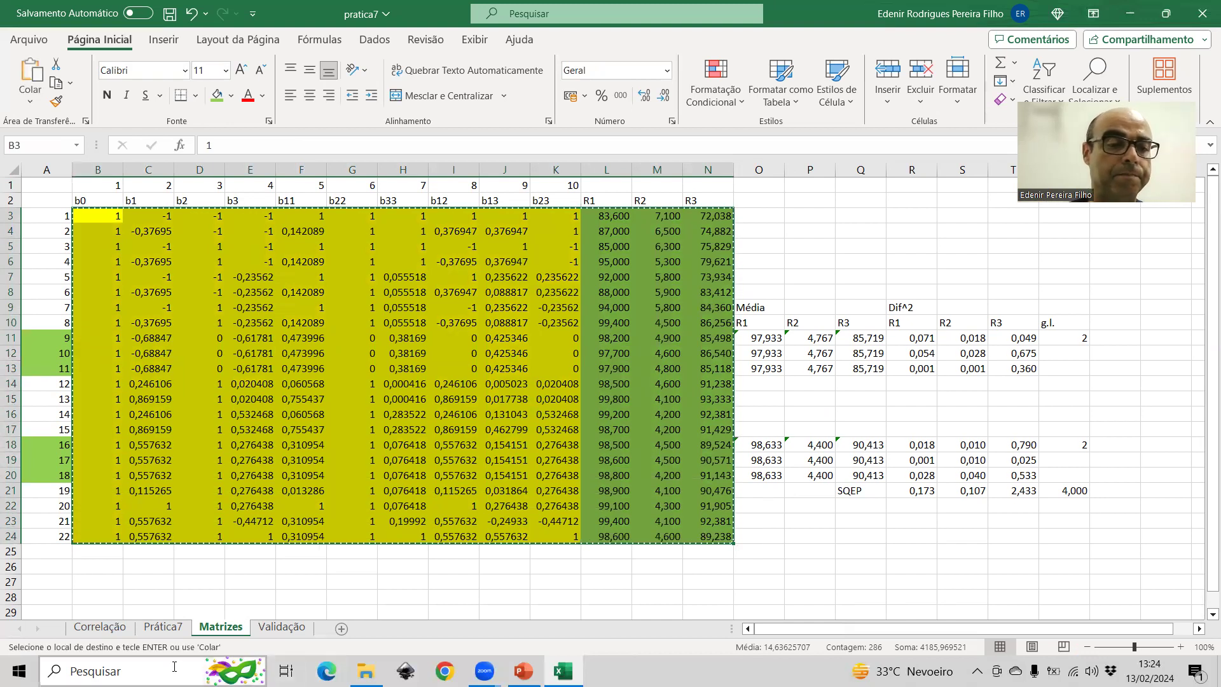
# - Open Bloco de Notas, paste the copied regression matrix with its responses, and maximize the window
pyautogui.click(173, 667)
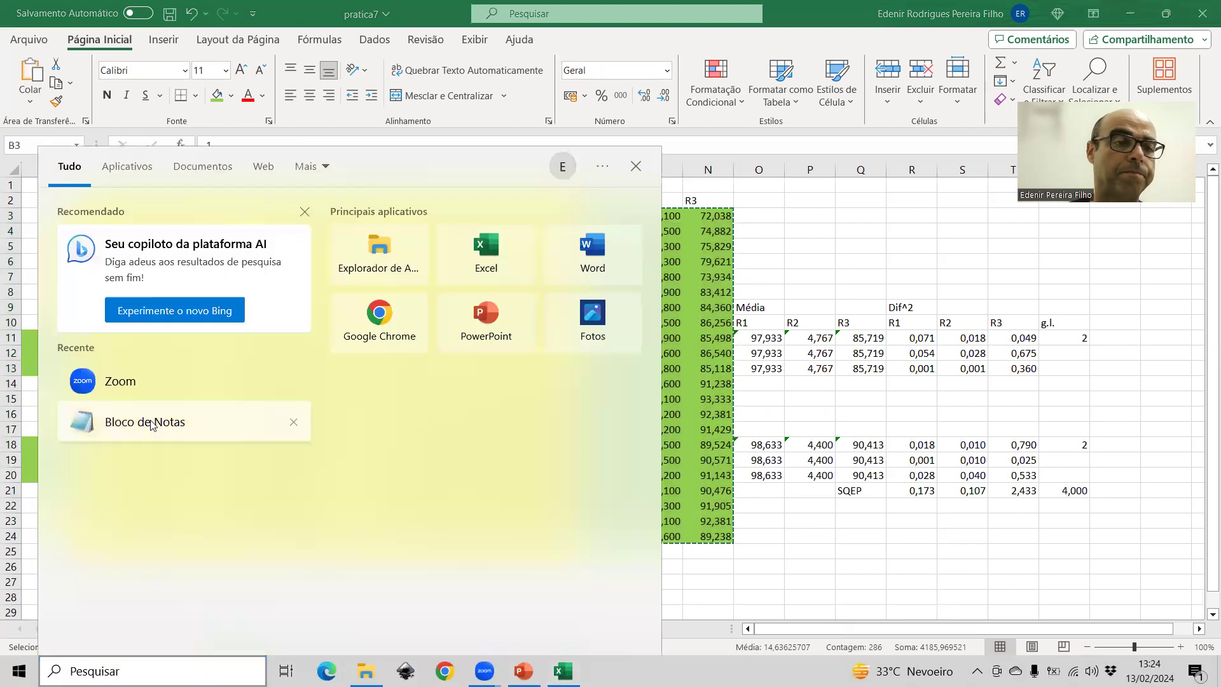
pyautogui.click(152, 425)
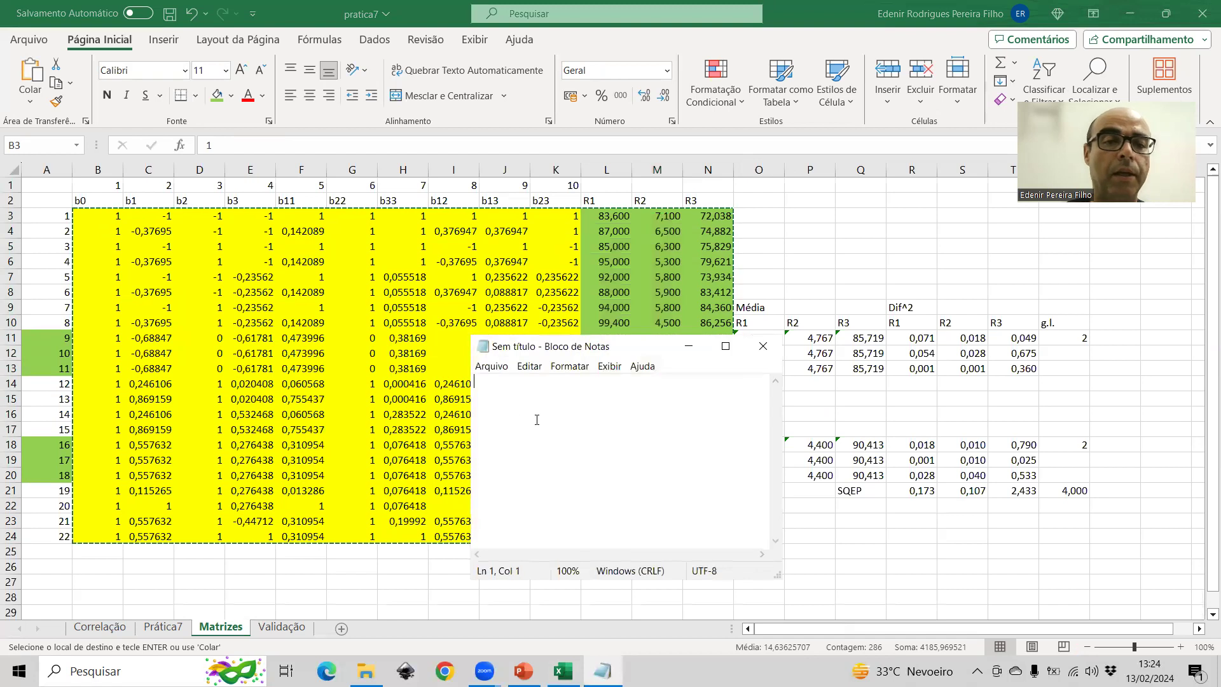
pyautogui.hotkey('ctrl', 'v')
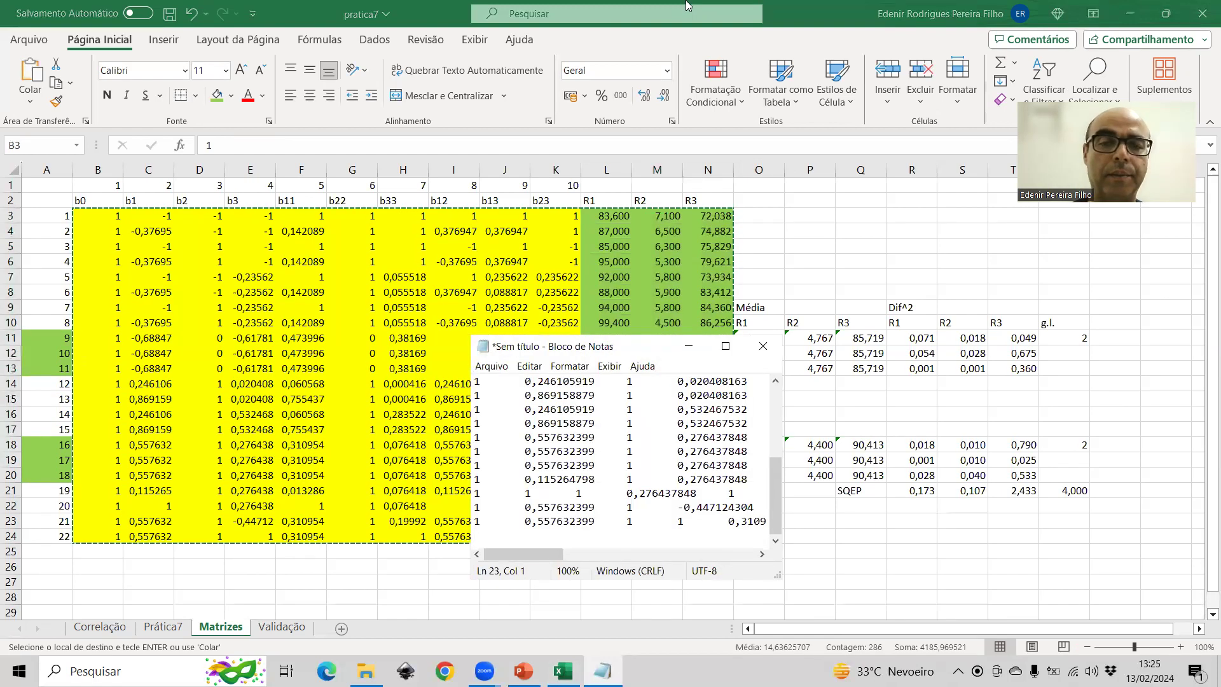
pyautogui.click(725, 346)
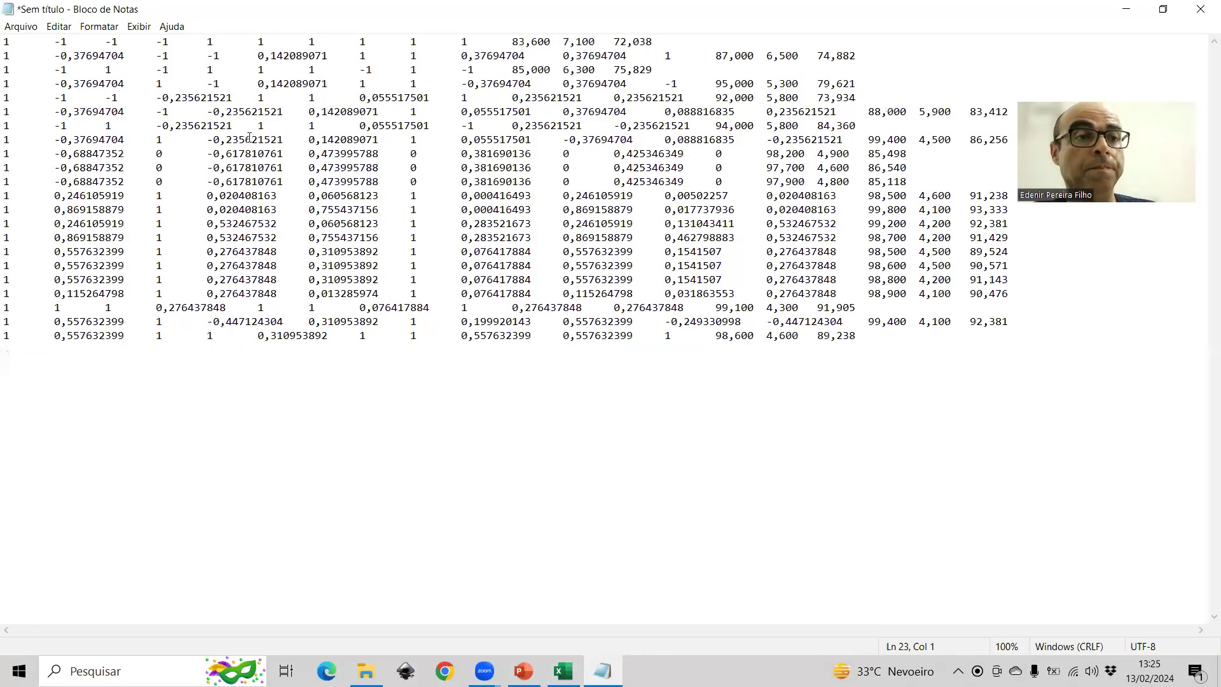
# - Replace every decimal comma in the pasted matrix with a period
pyautogui.click(64, 30)
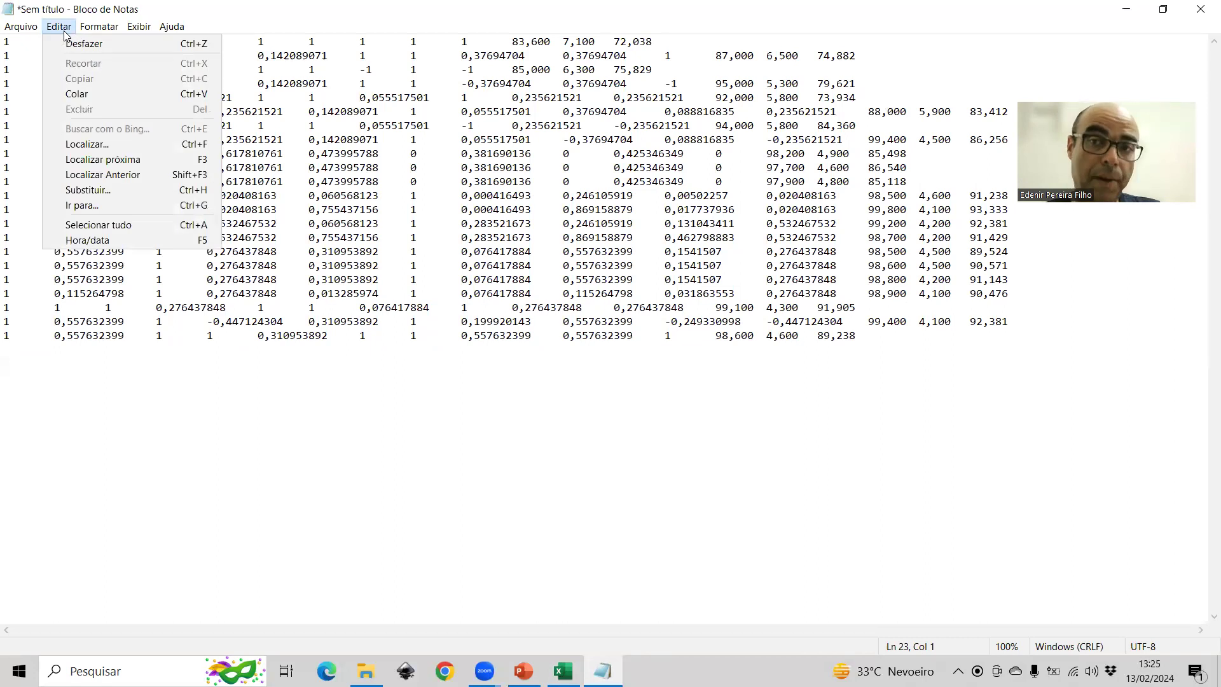
pyautogui.click(77, 190)
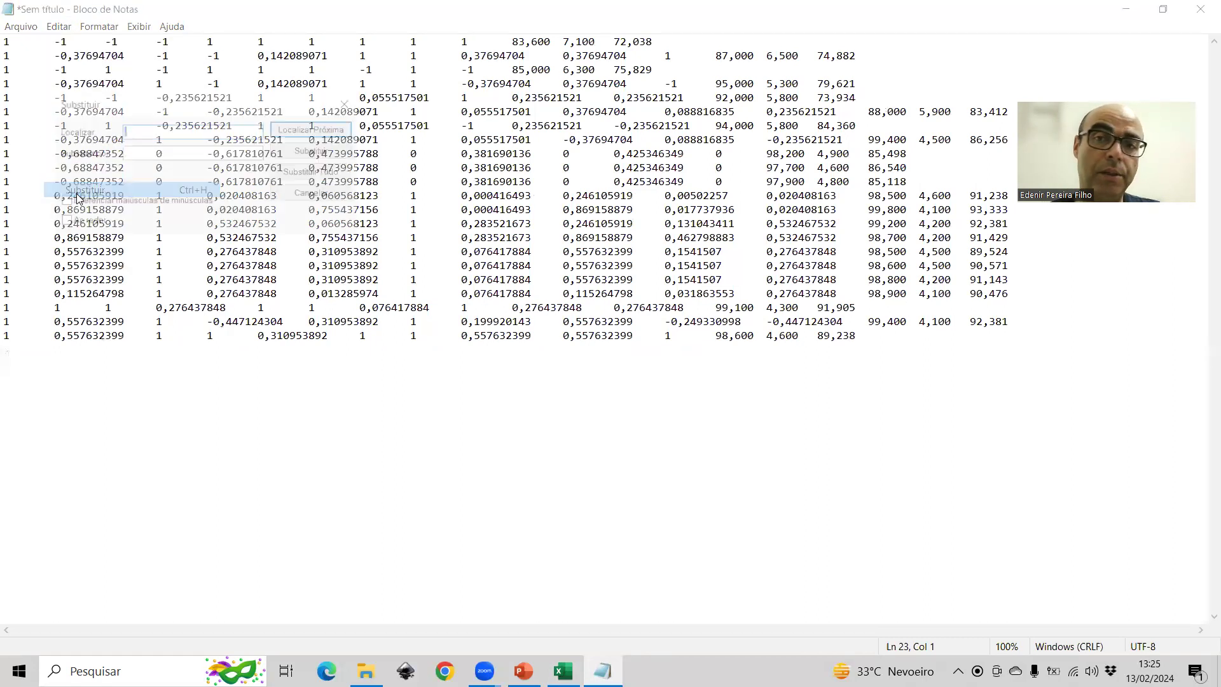
pyautogui.write('.')
pyautogui.press('Tab')
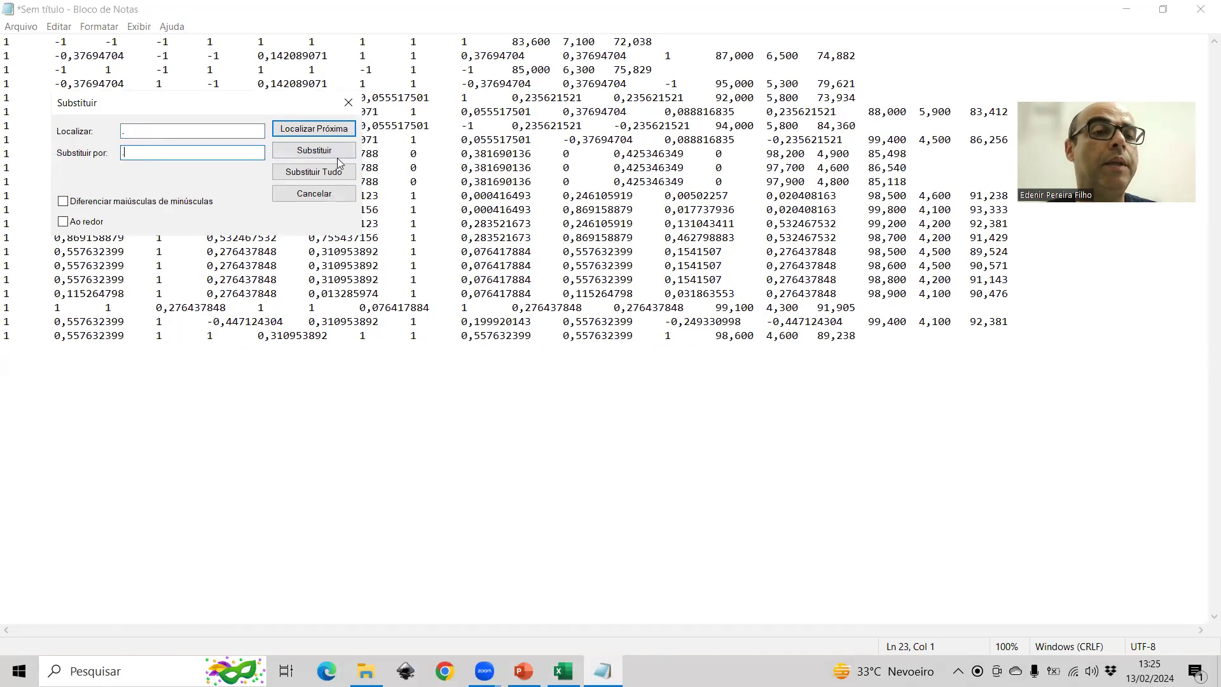
pyautogui.click(340, 172)
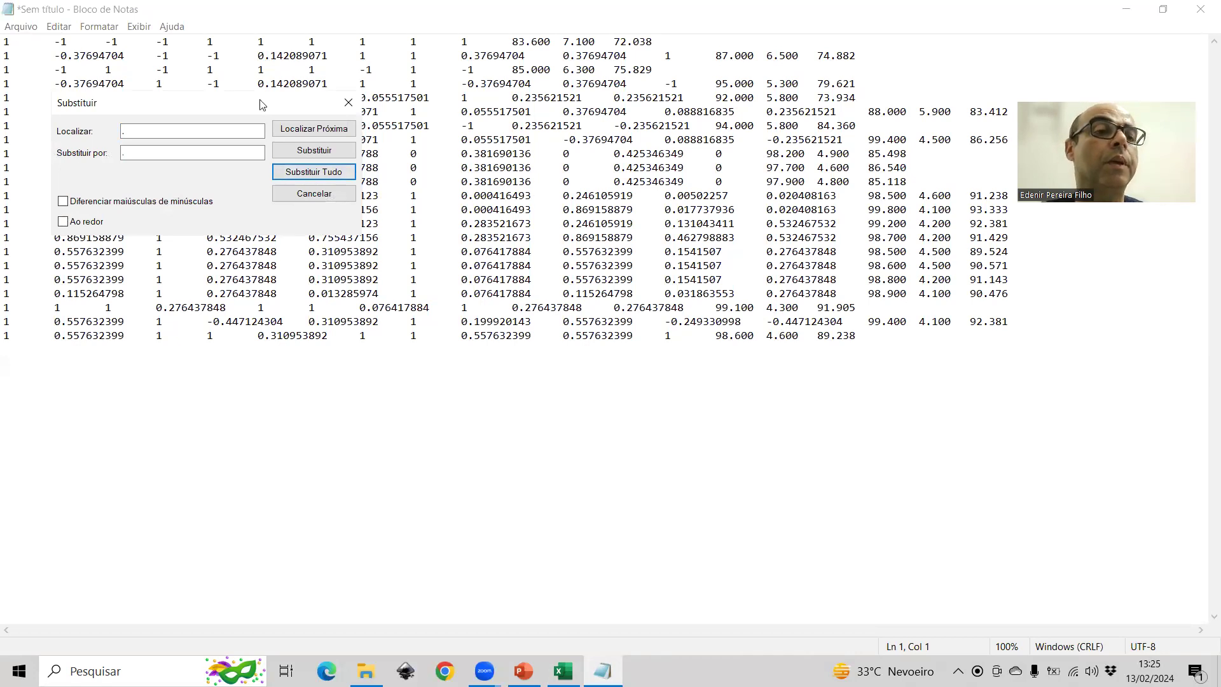
pyautogui.click(327, 194)
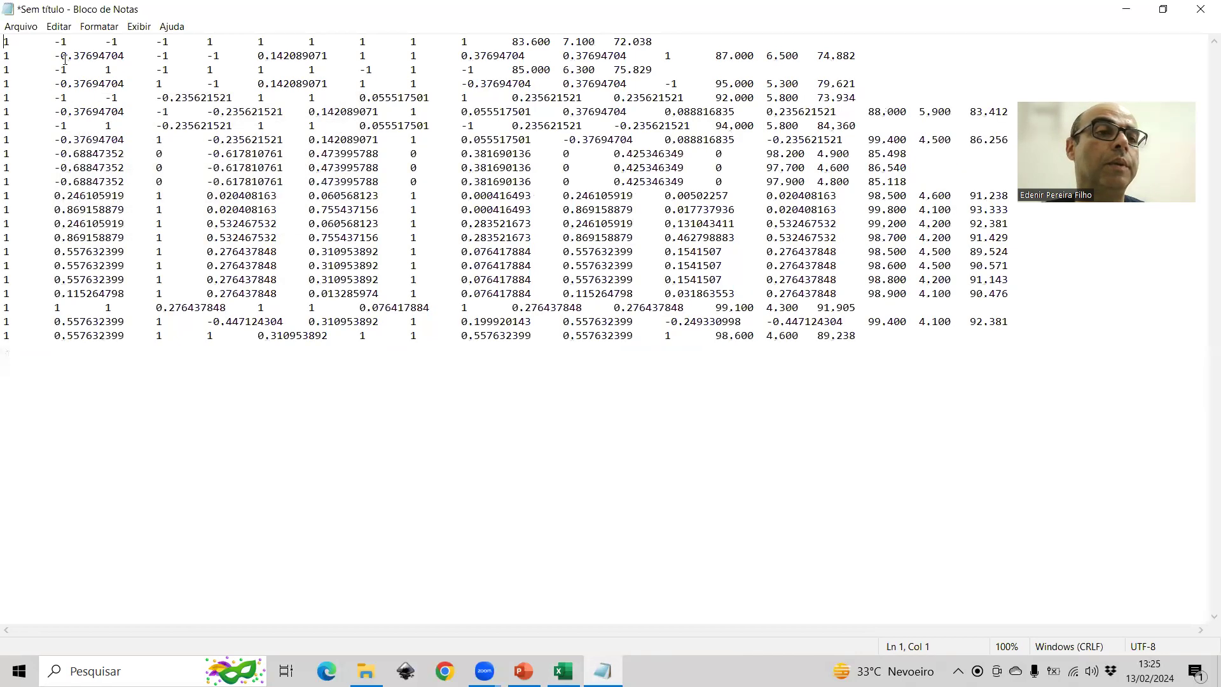
# - Save the matrix as a text file named teste in the folder QuimI > Praticas > Arquivos_pratica7
pyautogui.click(20, 28)
pyautogui.click(47, 103)
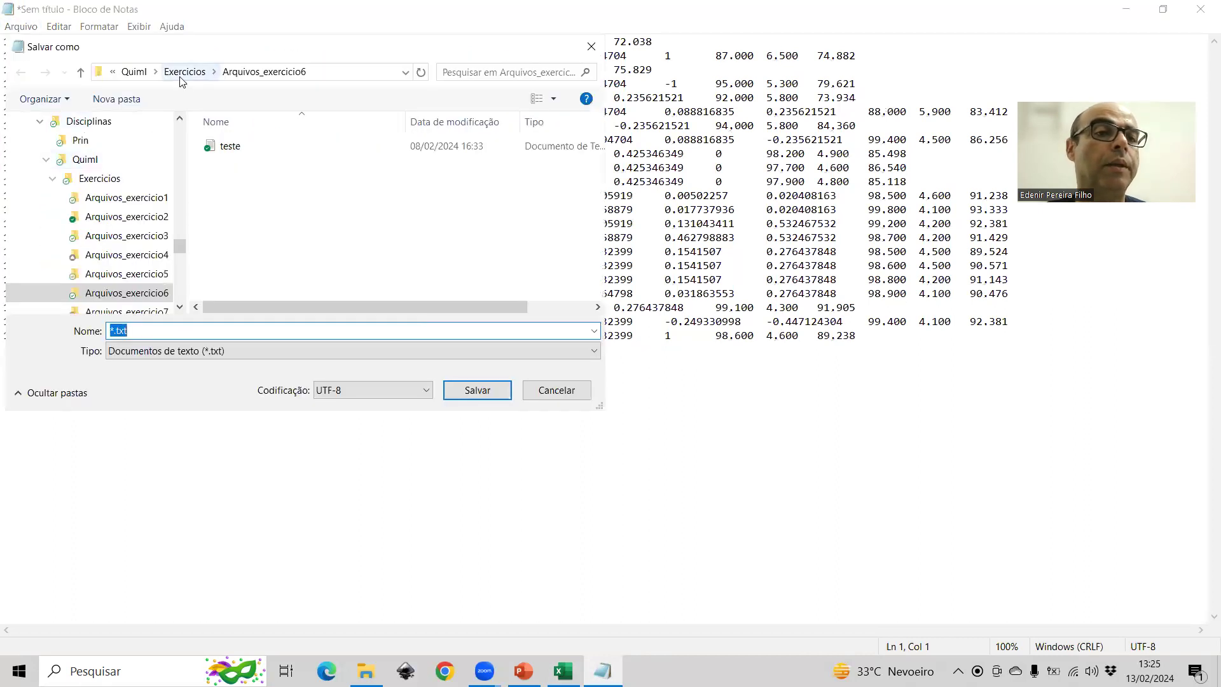
pyautogui.click(183, 75)
pyautogui.click(278, 72)
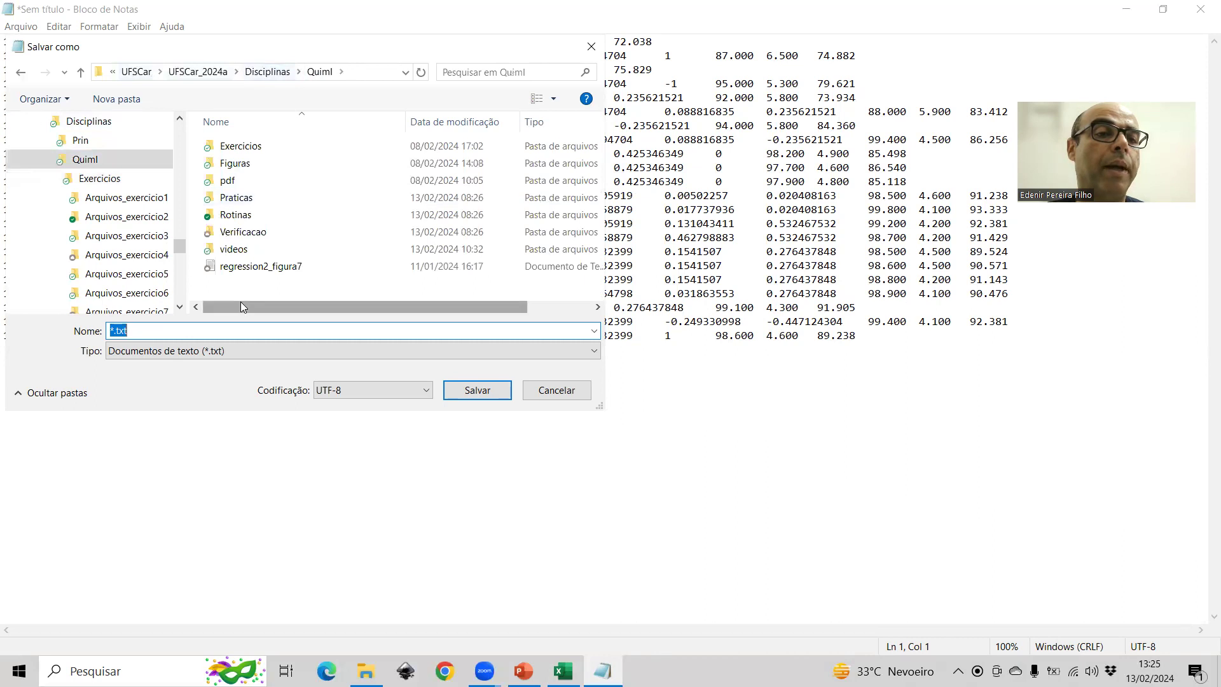
pyautogui.doubleClick(237, 198)
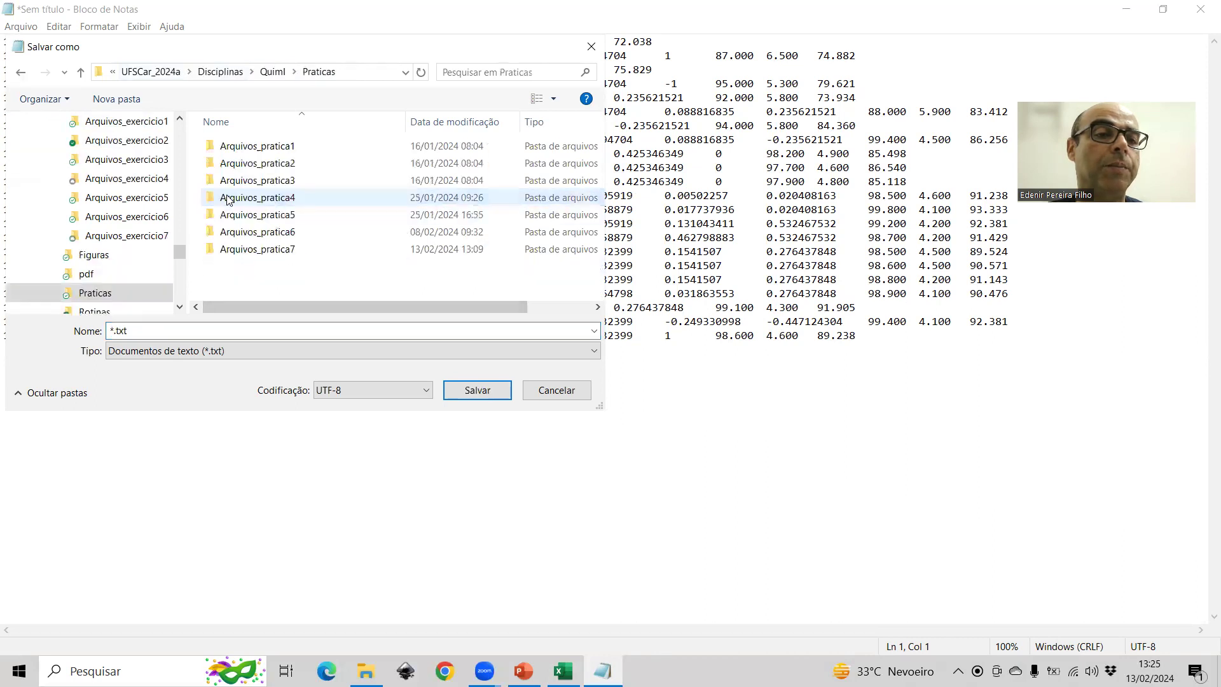
pyautogui.doubleClick(244, 248)
pyautogui.click(193, 338)
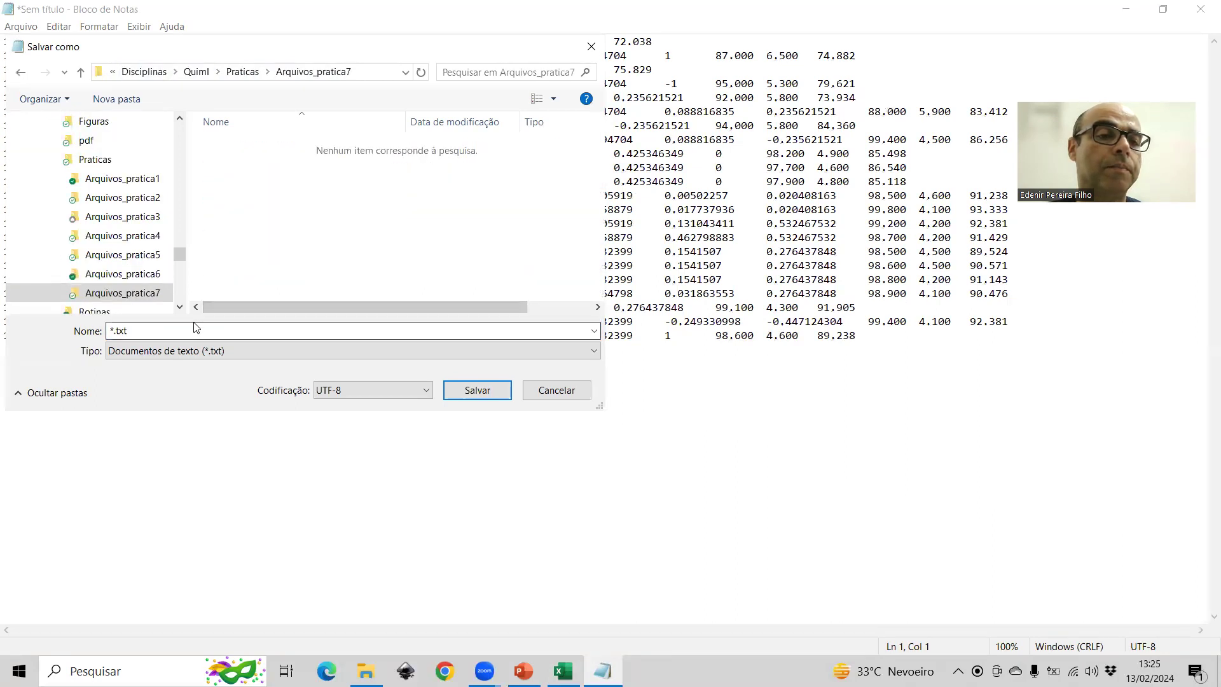
pyautogui.write('te')
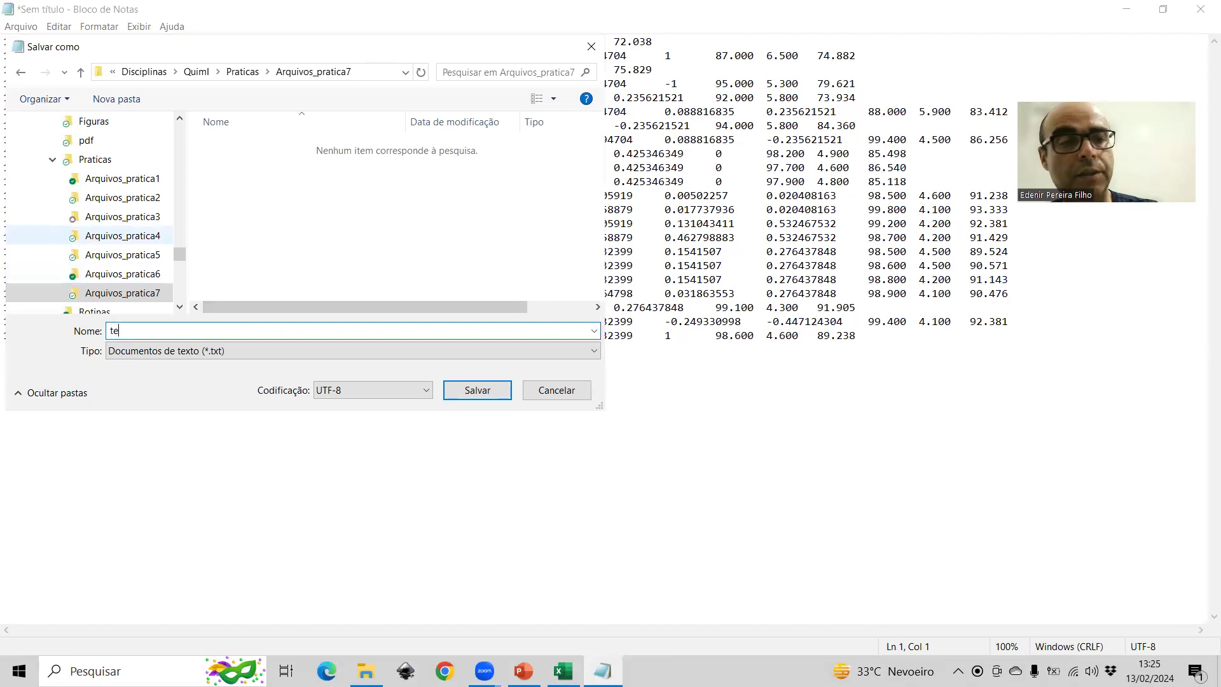
pyautogui.press('Return')
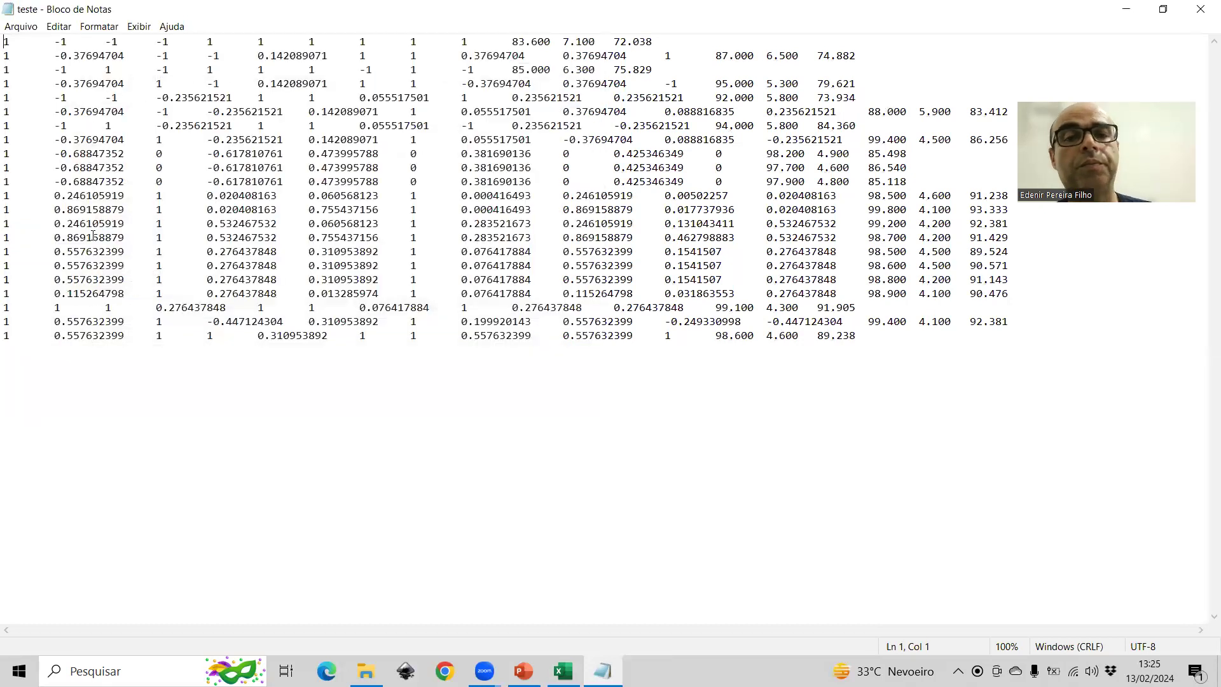
# - Copy the SQEP values in R21:T21 from the Excel sheet and replace the entire text file content with them
pyautogui.click(1132, 14)
pyautogui.moveTo(908, 492); pyautogui.dragTo(999, 491)
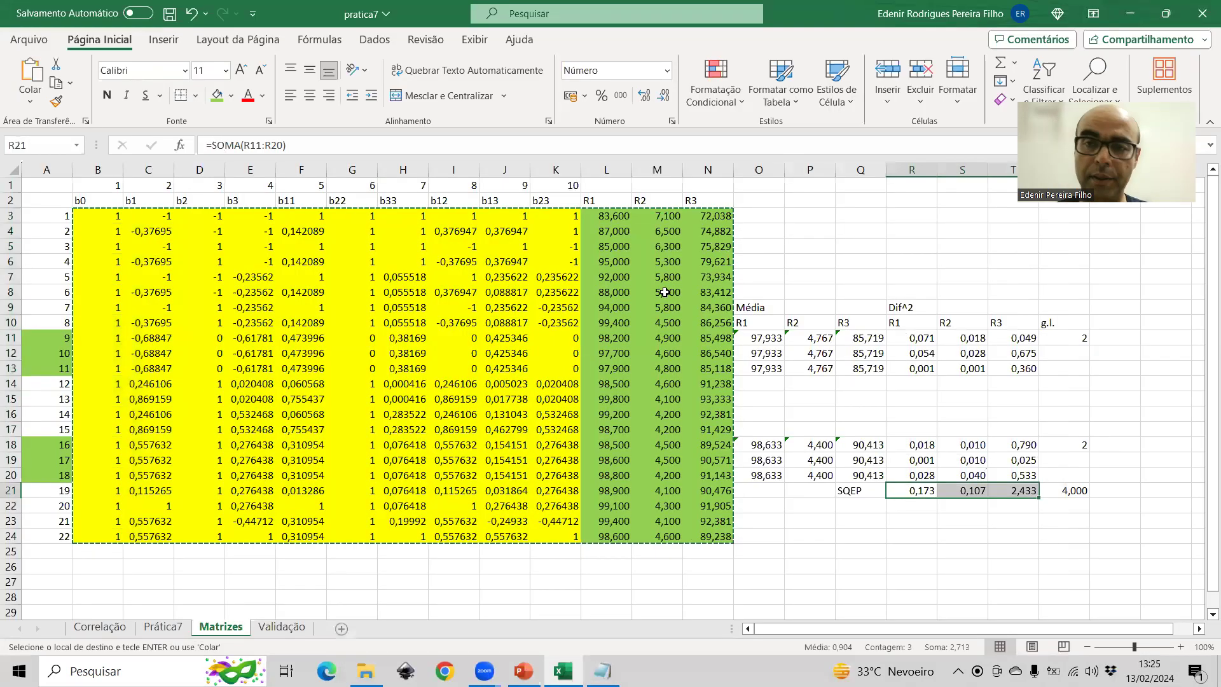
pyautogui.hotkey('ctrl', 'c')
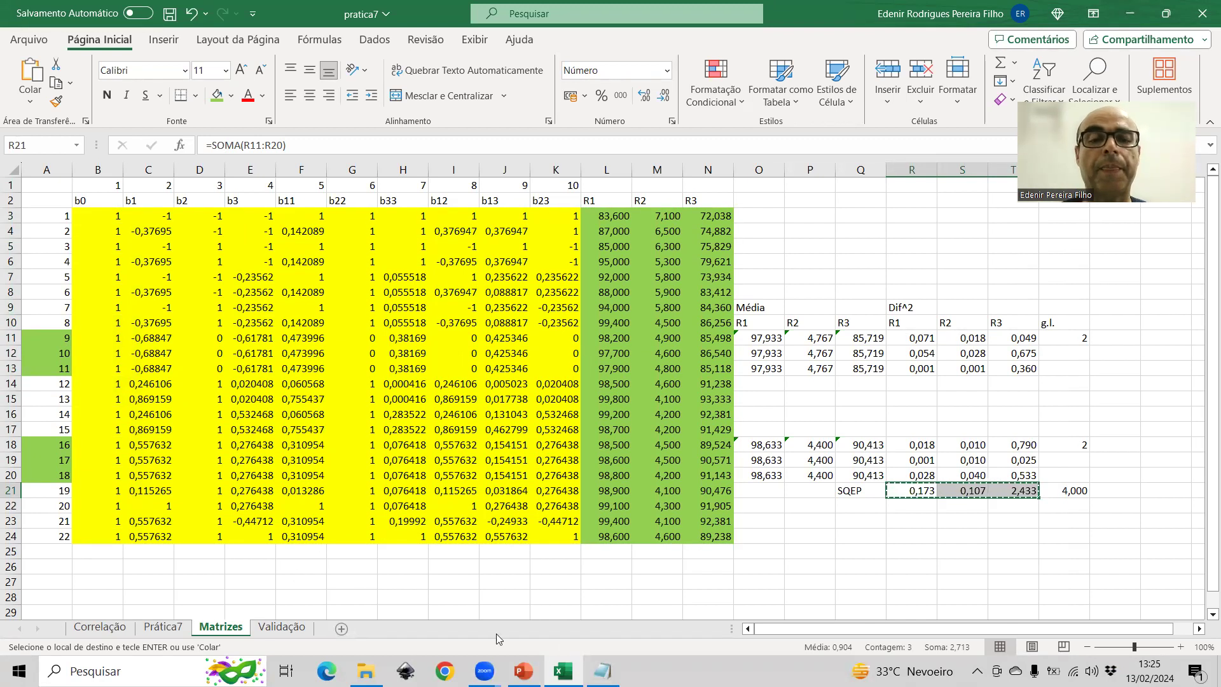
pyautogui.click(605, 591)
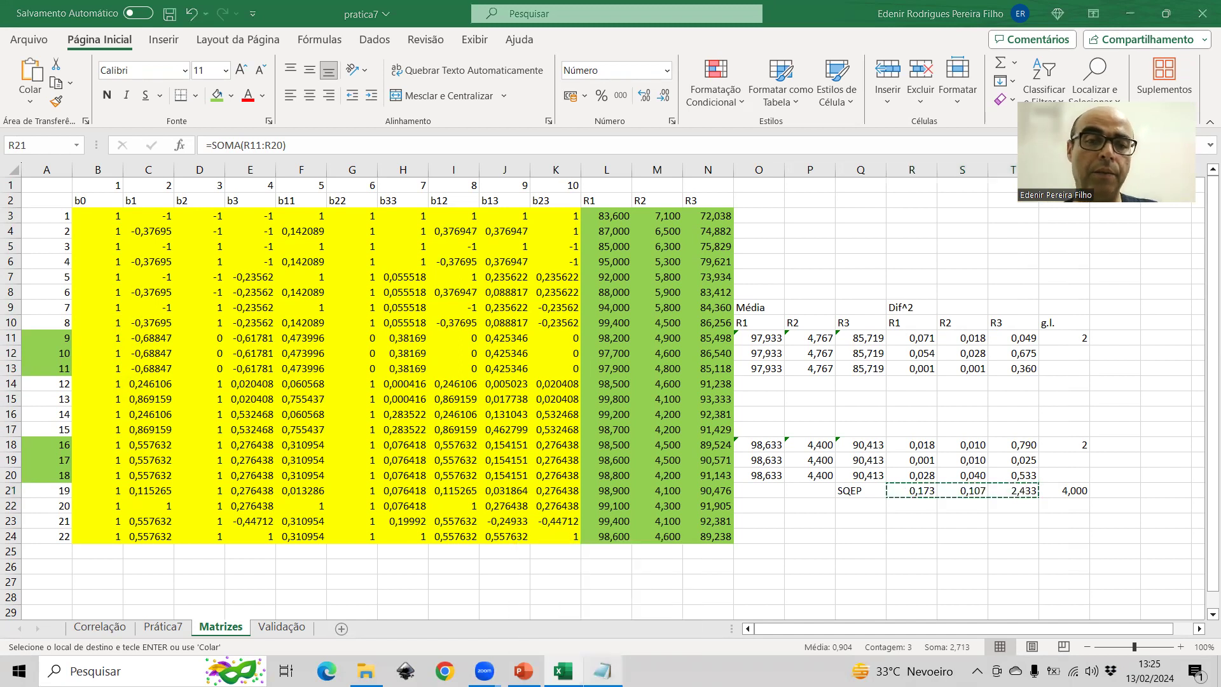
pyautogui.hotkey('ctrl', 'a')
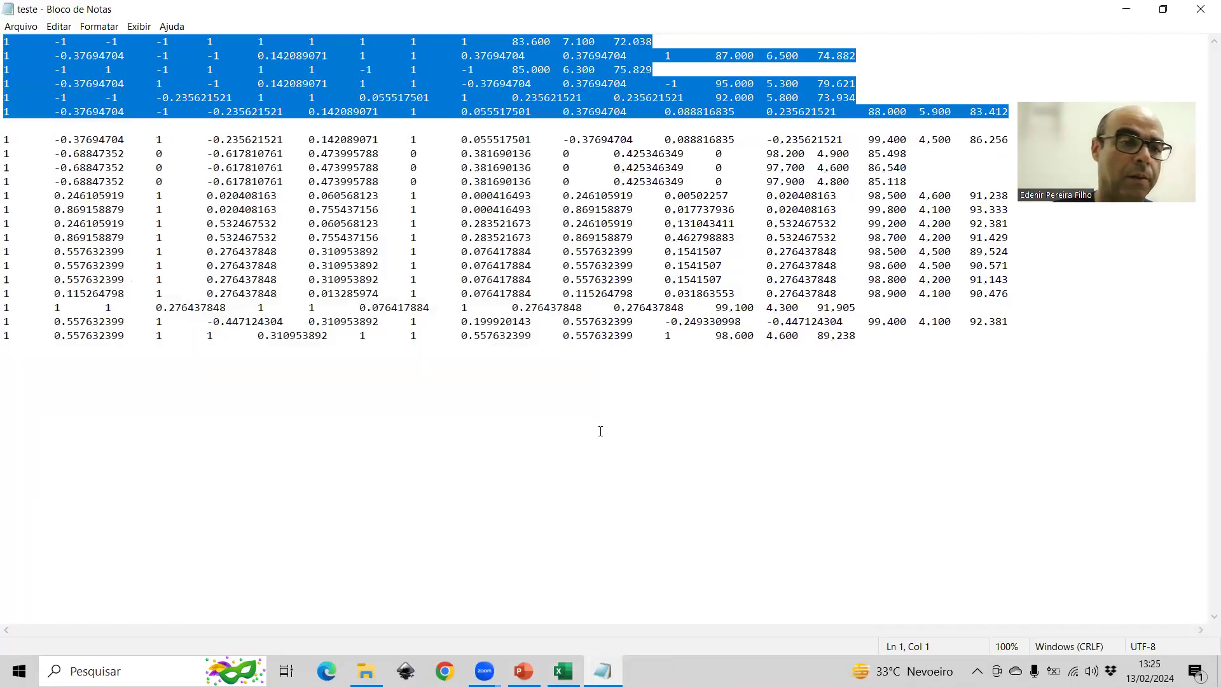
pyautogui.hotkey('ctrl', 'v')
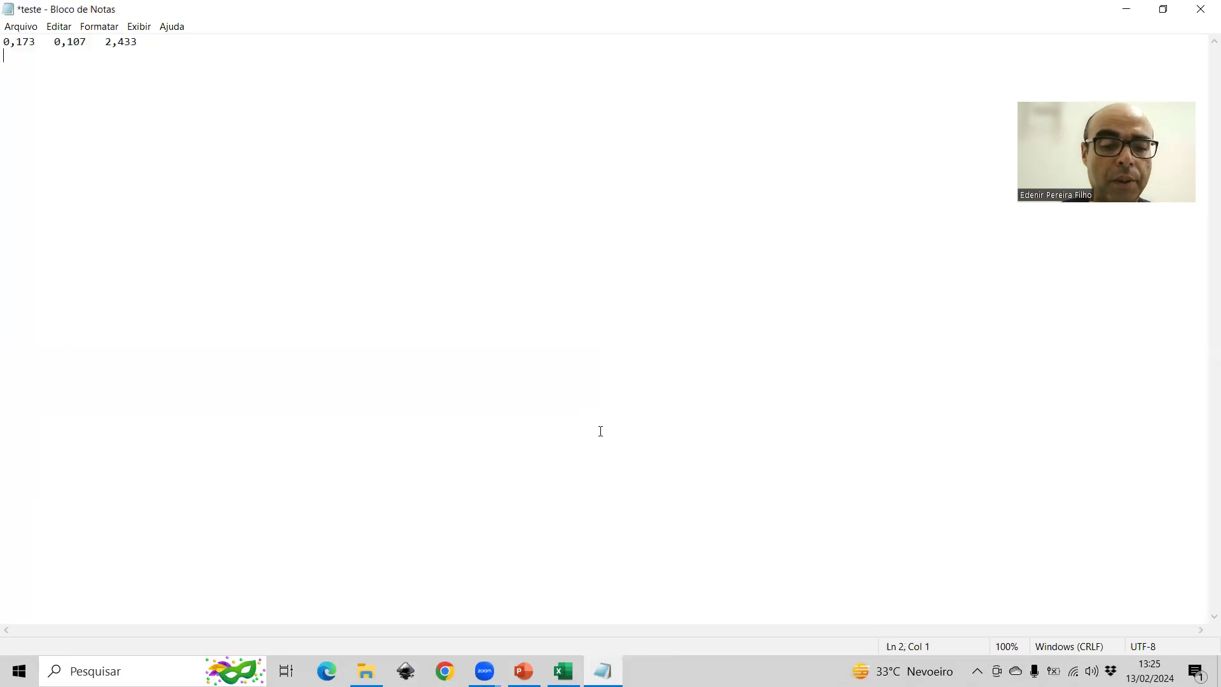
# - Replace all decimal commas in the three SQEP values with periods
pyautogui.hotkey('ctrl', 'h')
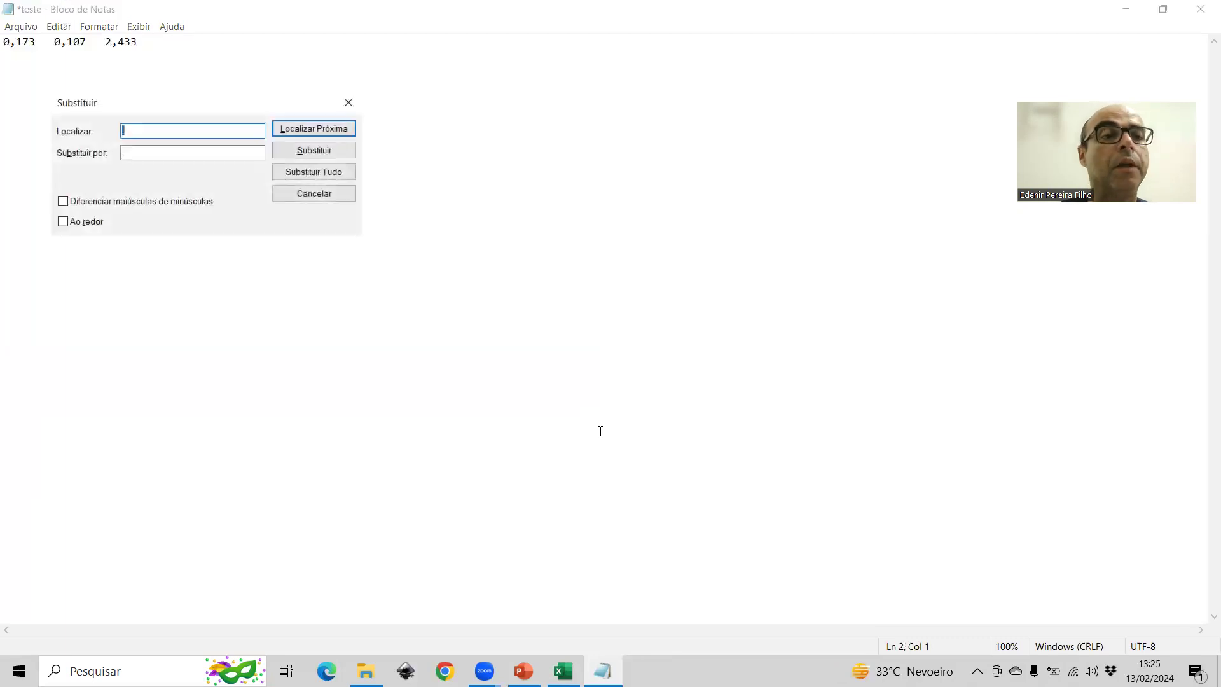
pyautogui.write(',')
pyautogui.click(312, 173)
pyautogui.click(318, 194)
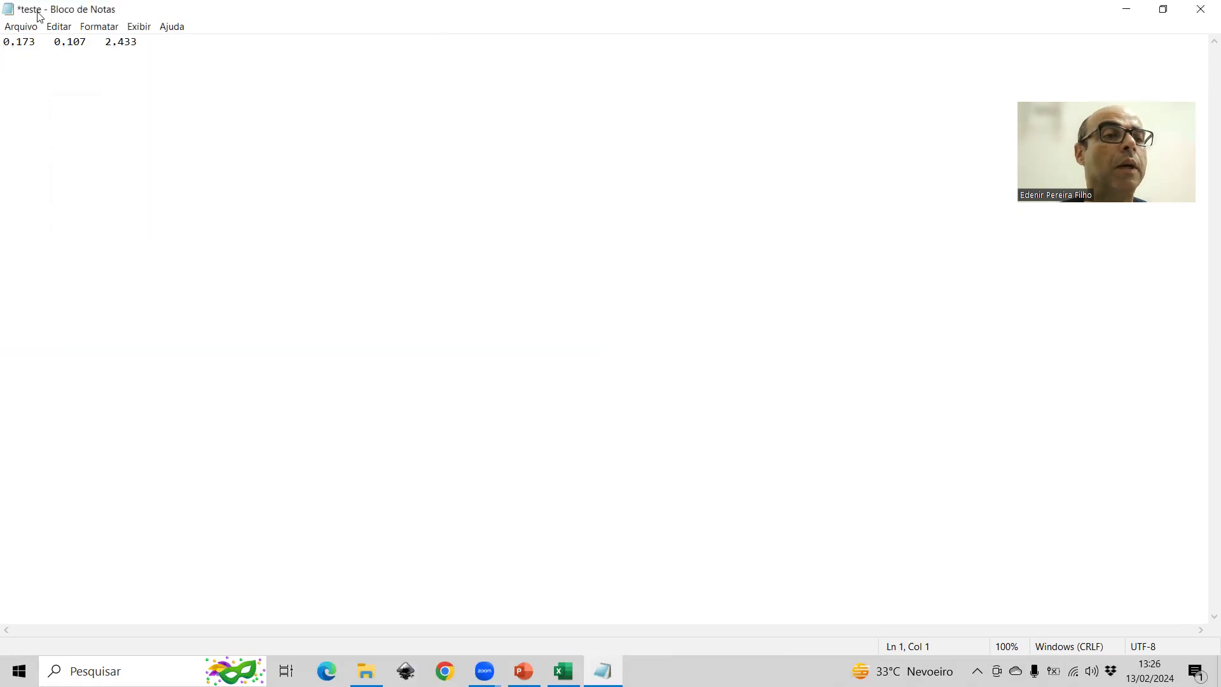
# - Save the SQEP values as a separate text file named teste2 in Arquivos_pratica7 and close Bloco de Notas
pyautogui.click(22, 27)
pyautogui.click(34, 105)
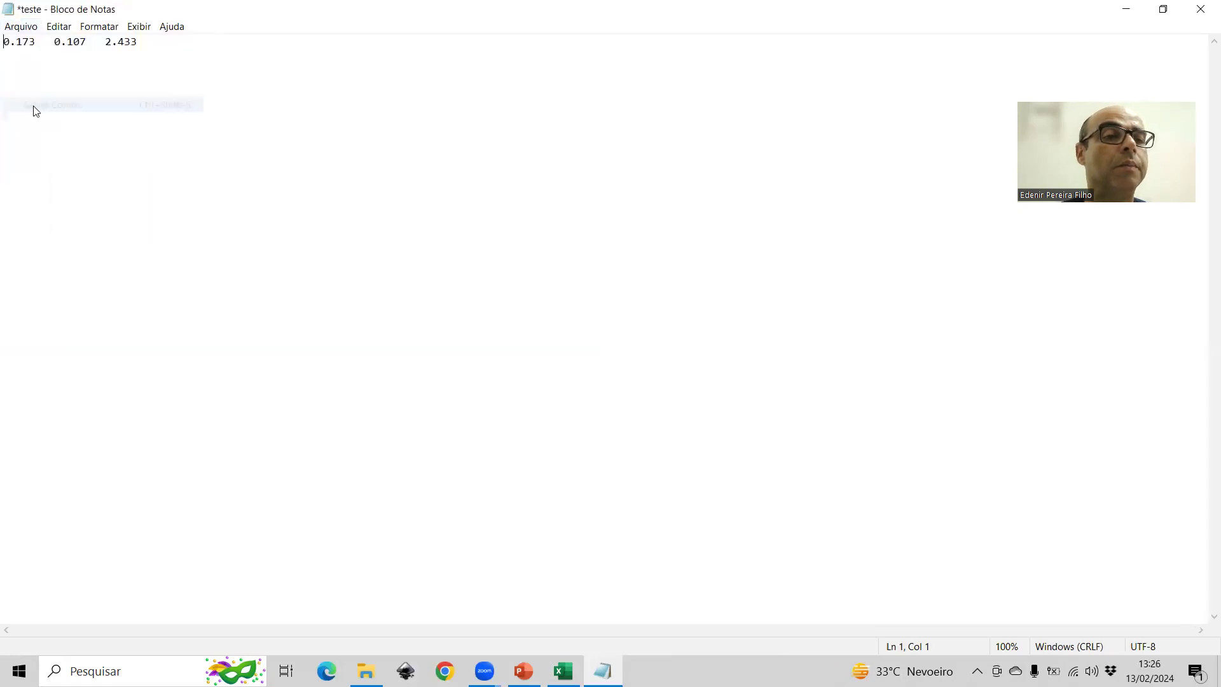
pyautogui.click(179, 334)
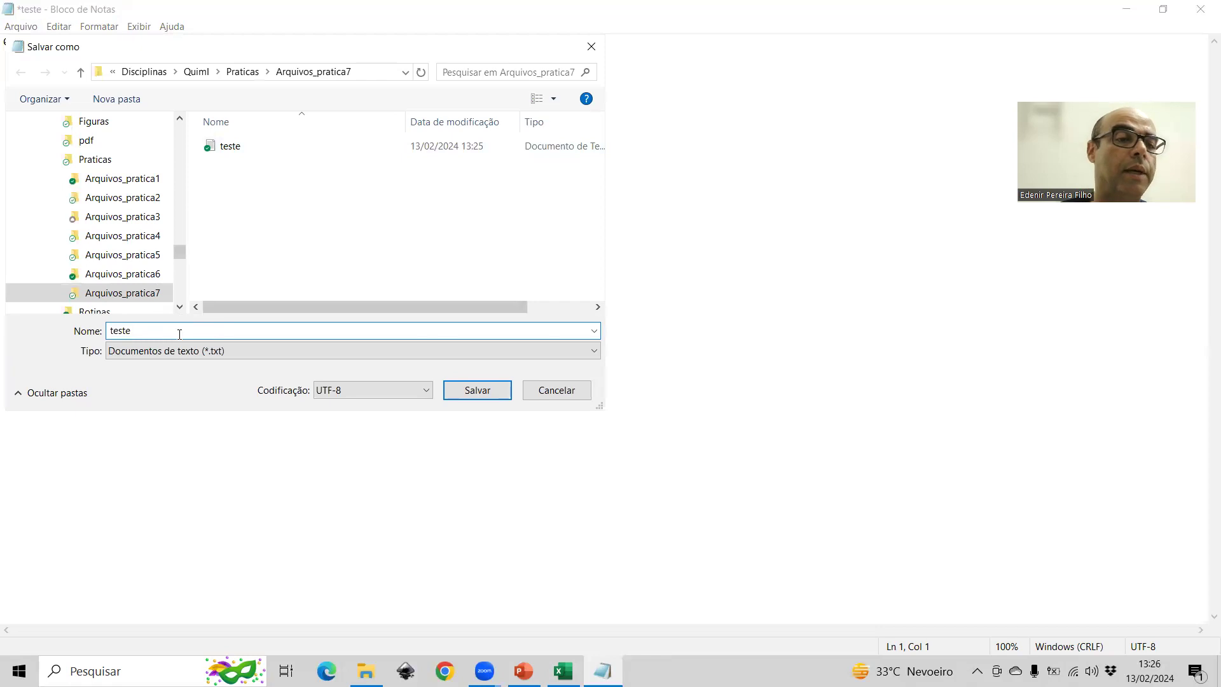
pyautogui.write('2')
pyautogui.press('Return')
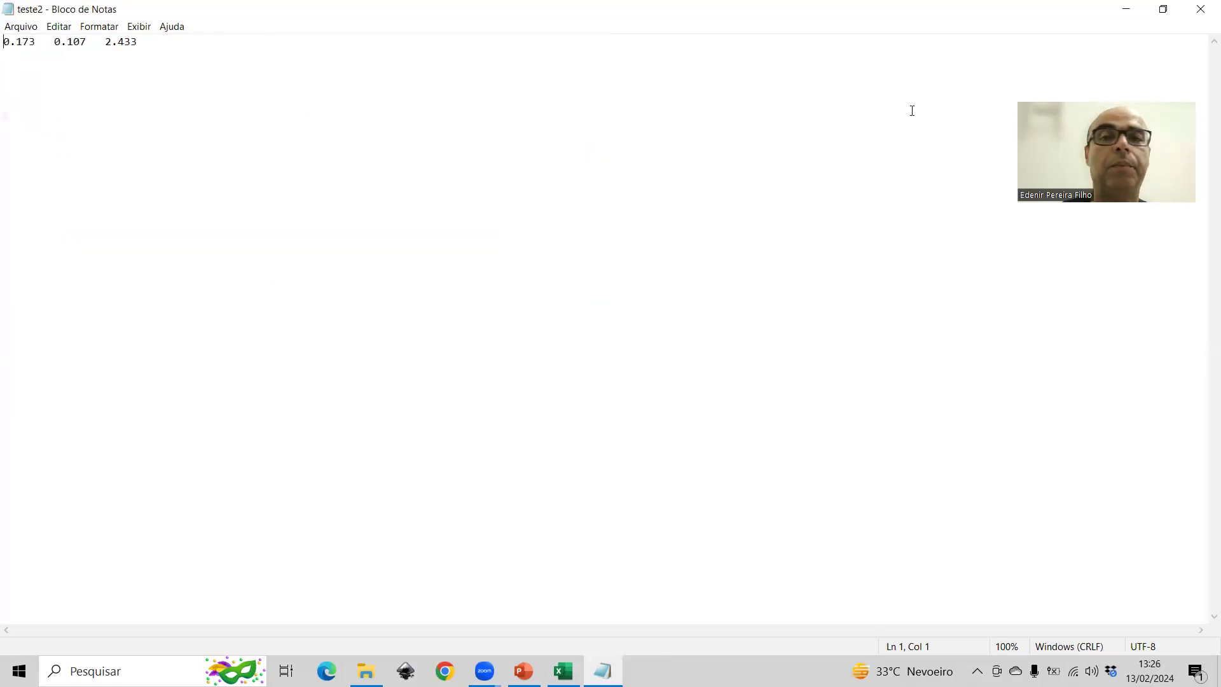
pyautogui.click(1203, 9)
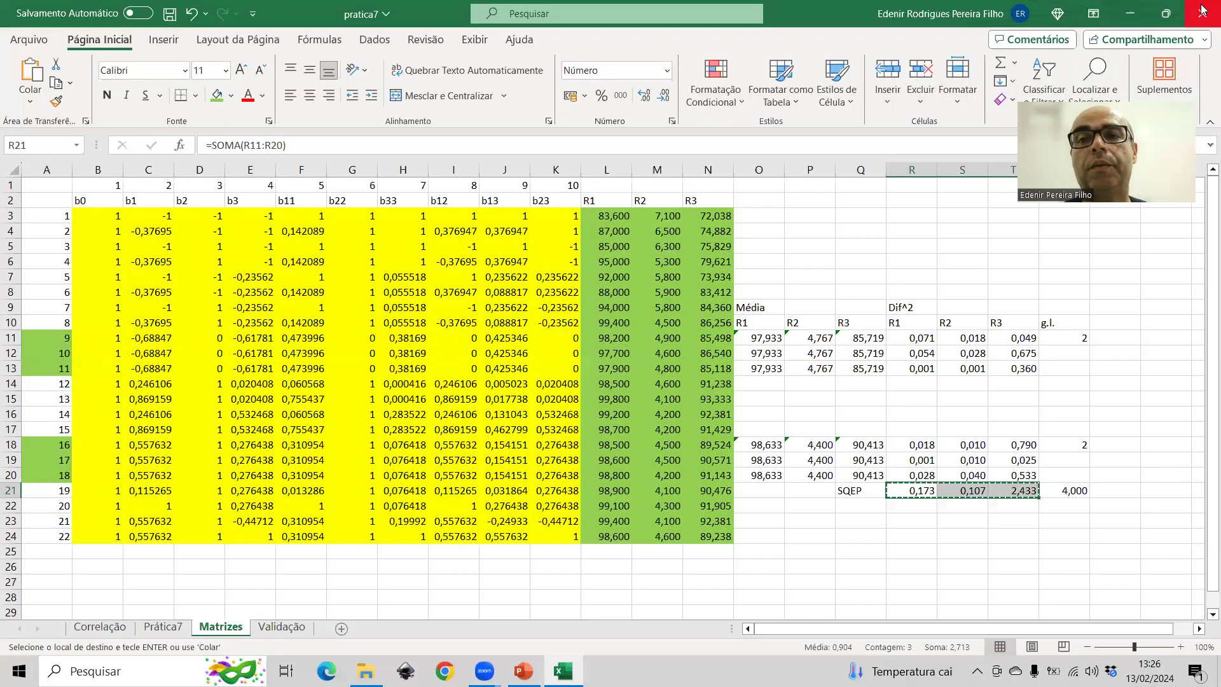
# - Minimize the open windows to reach the desktop and launch GNU Octave (GUI)
pyautogui.click(1129, 13)
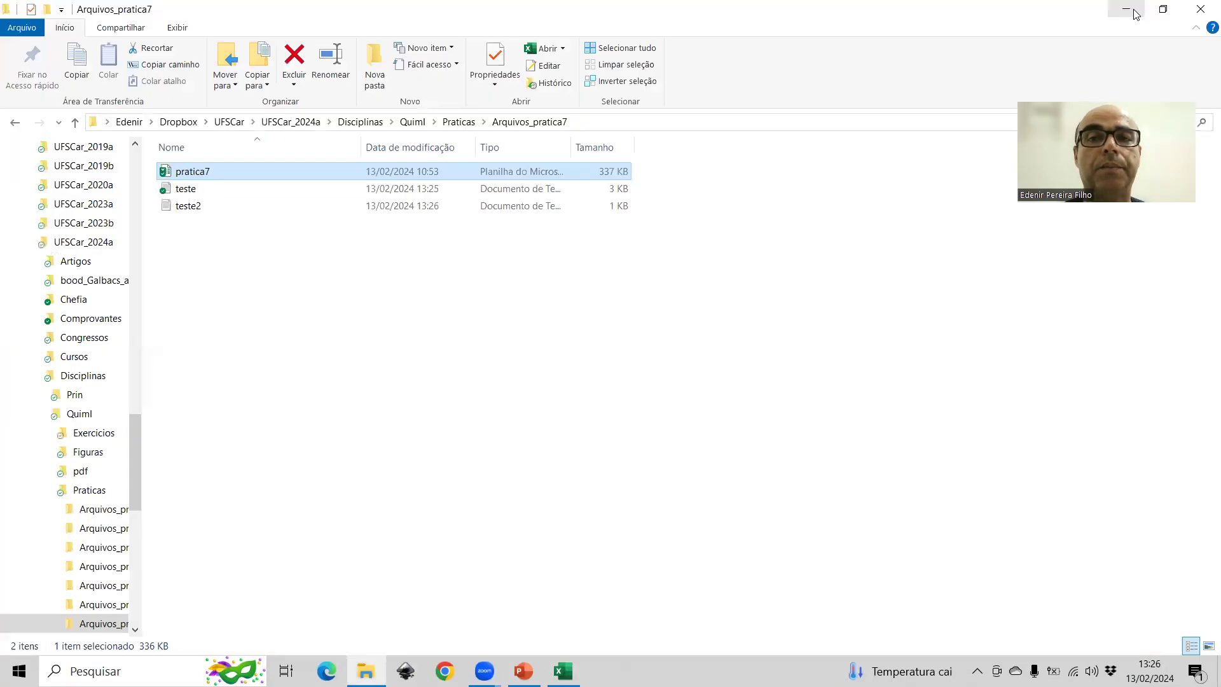
pyautogui.click(1135, 14)
pyautogui.click(1135, 14)
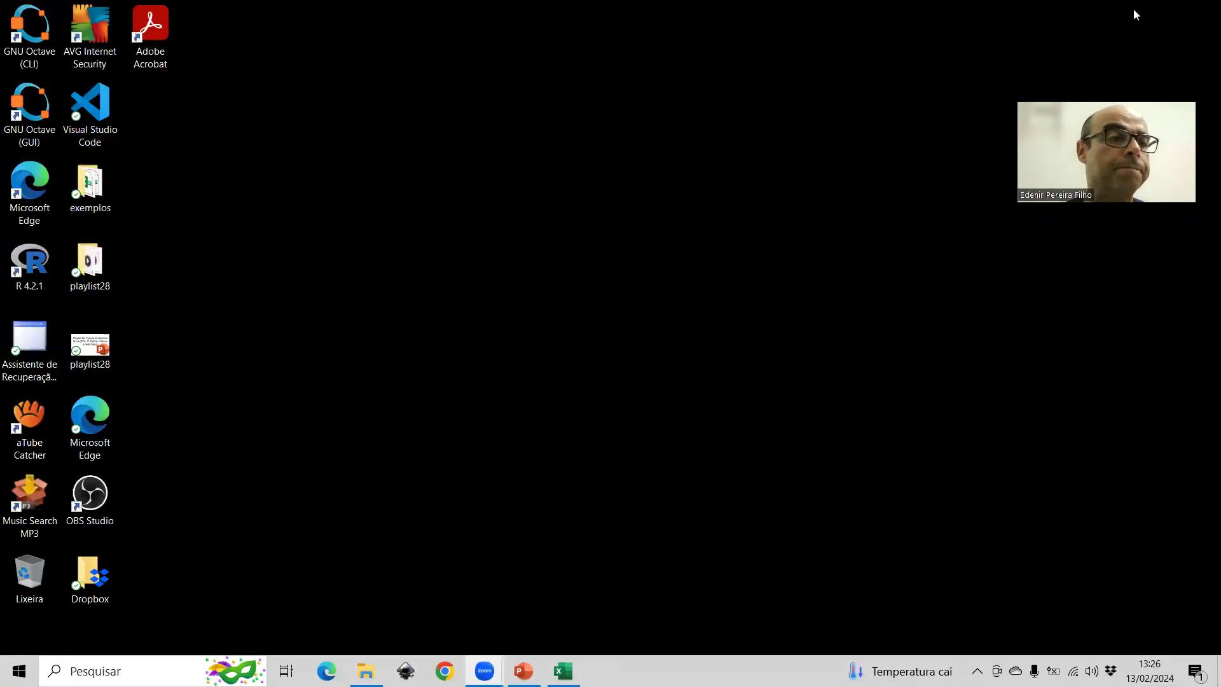
pyautogui.click(36, 107)
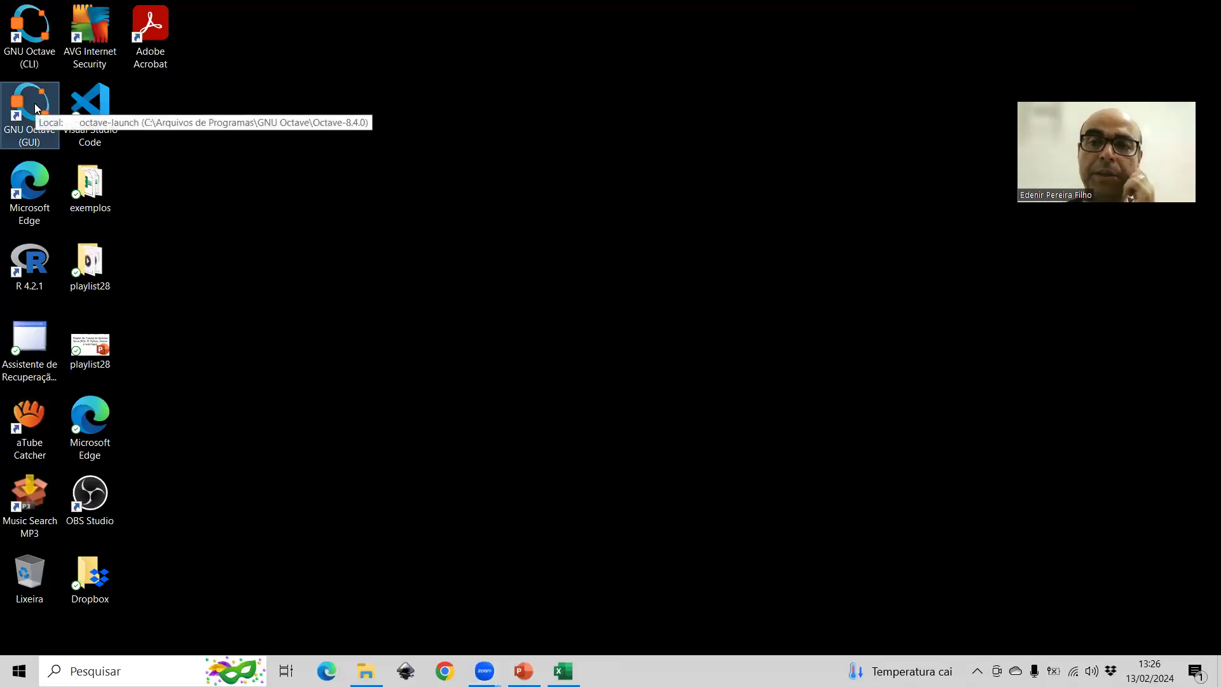
pyautogui.doubleClick(35, 108)
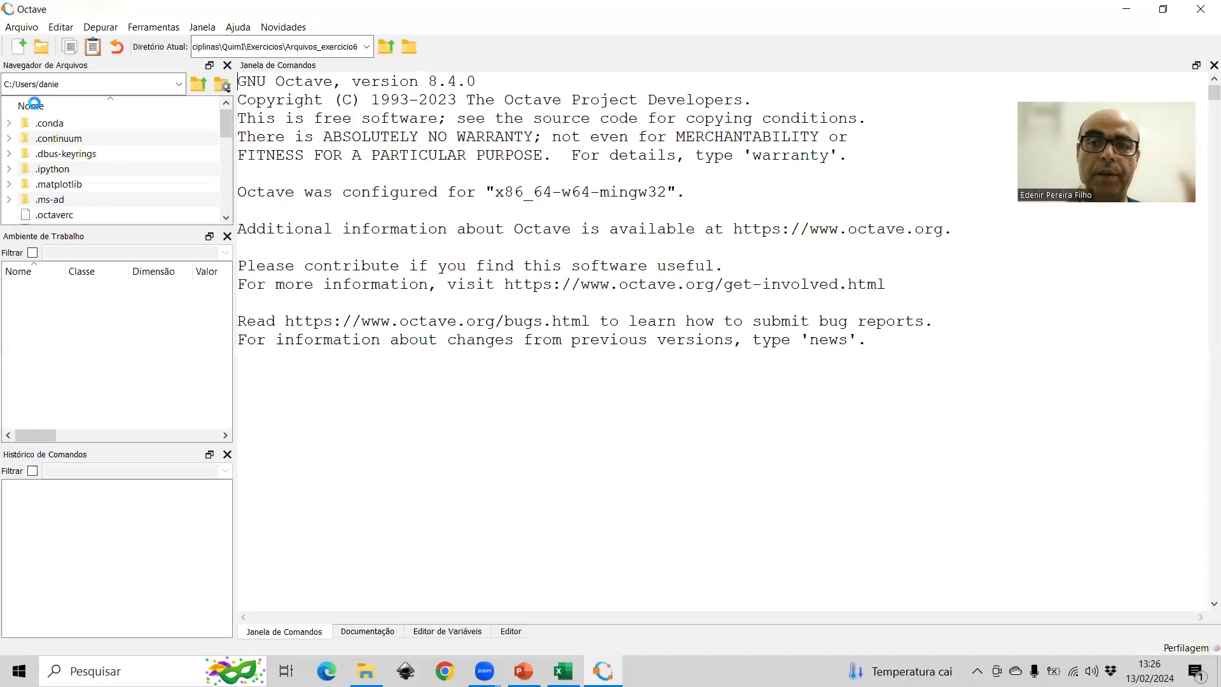
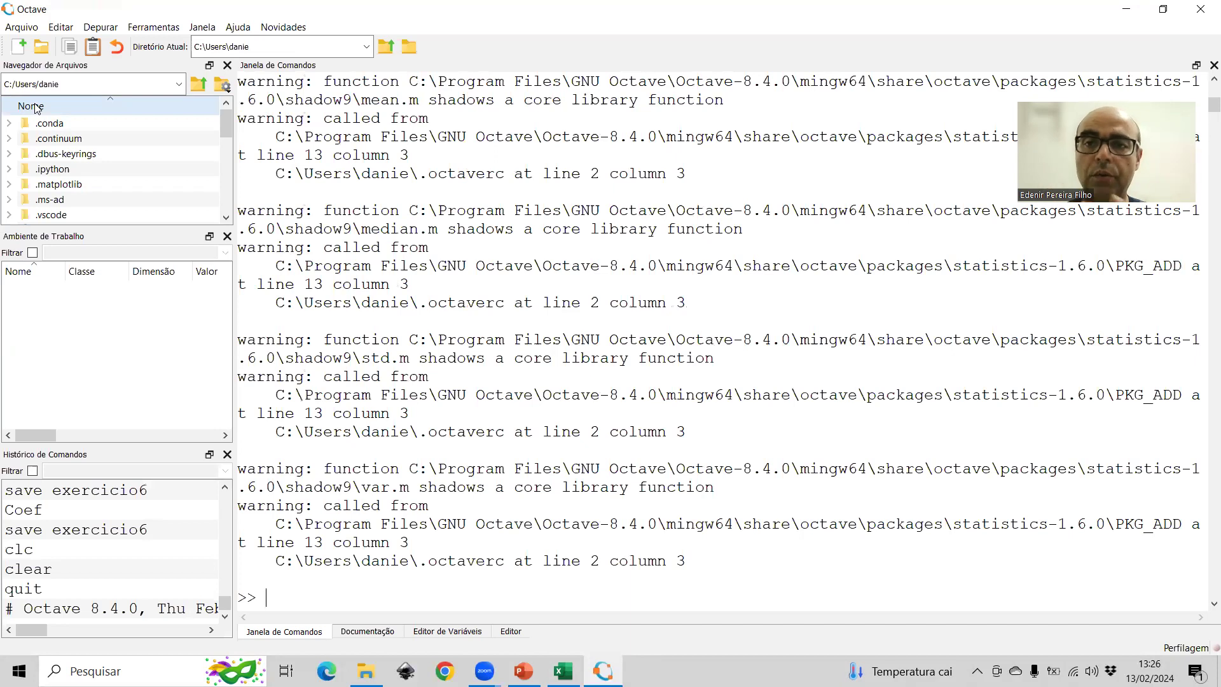
# - Load the statistics package with pkg load statistics and clear the command window with clc
pyautogui.write('pkg load statistics')
pyautogui.press('Return')
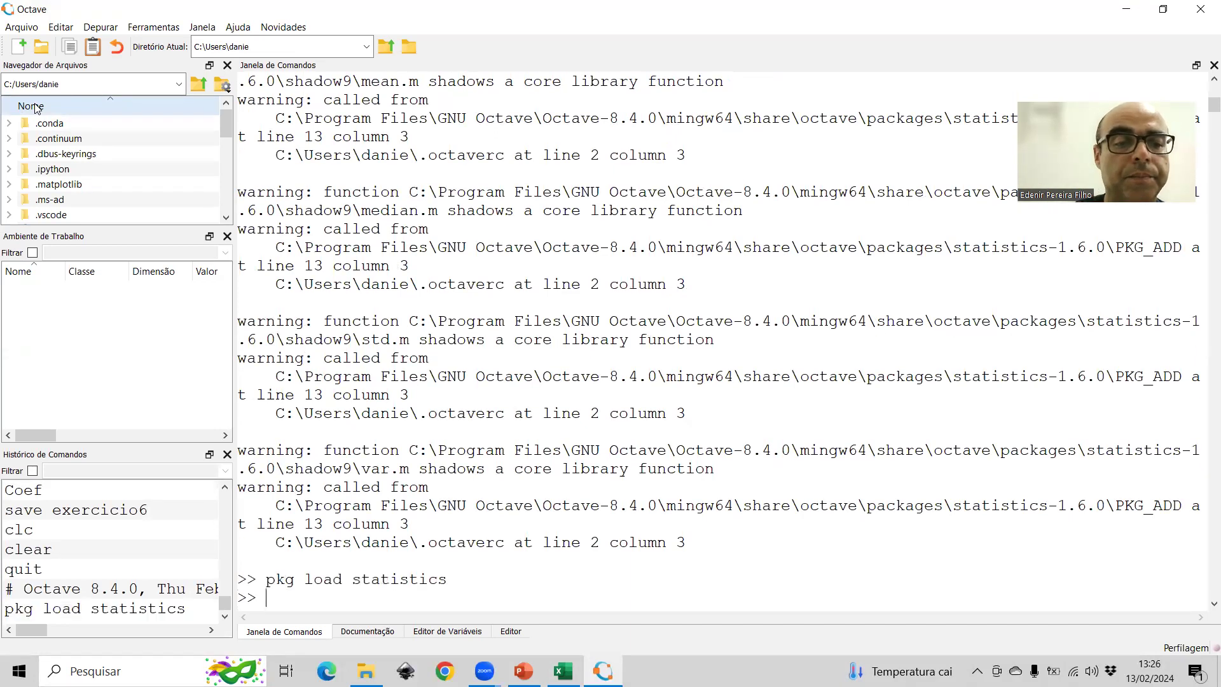
pyautogui.write('clc')
pyautogui.press('Return')
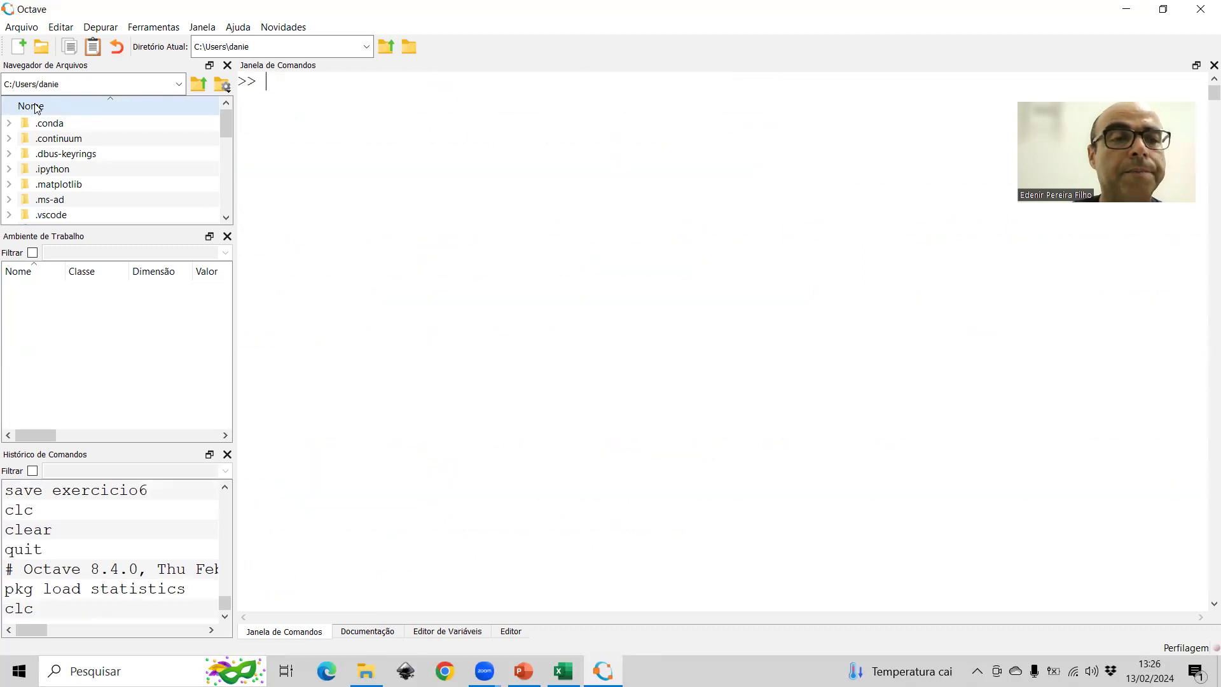
# - Change the working directory to the Arquivos_pratica7 folder inside QuimI\Praticas
pyautogui.click(367, 46)
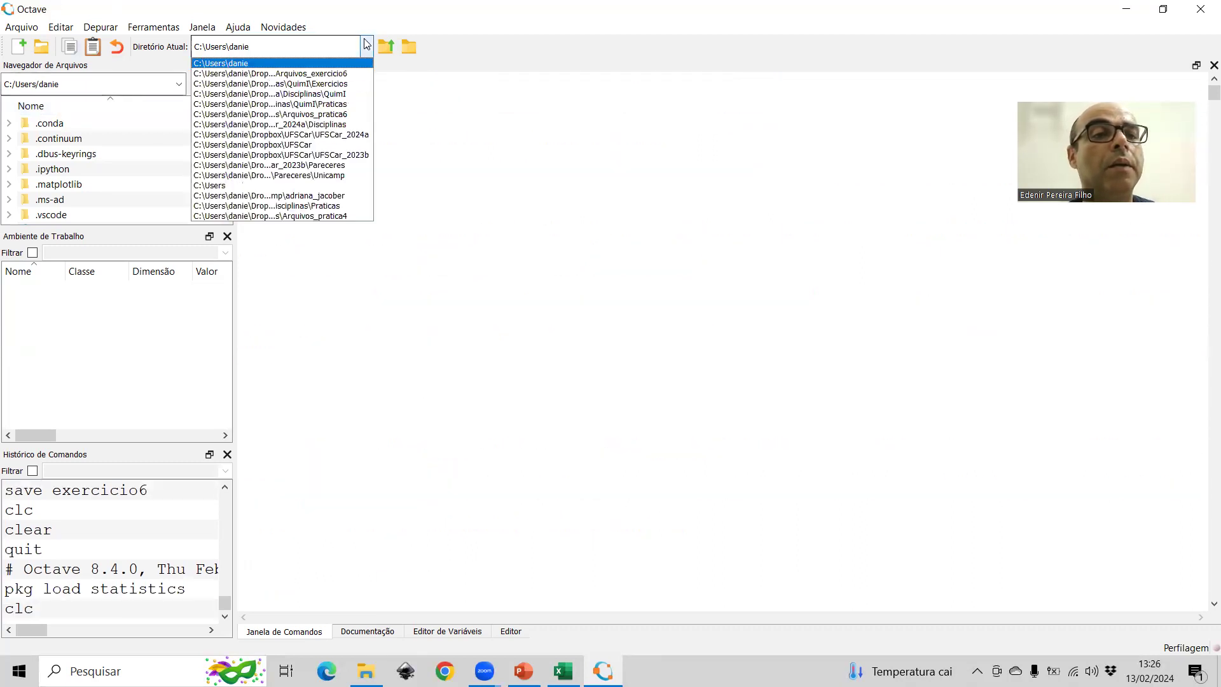
pyautogui.click(341, 94)
pyautogui.doubleClick(76, 168)
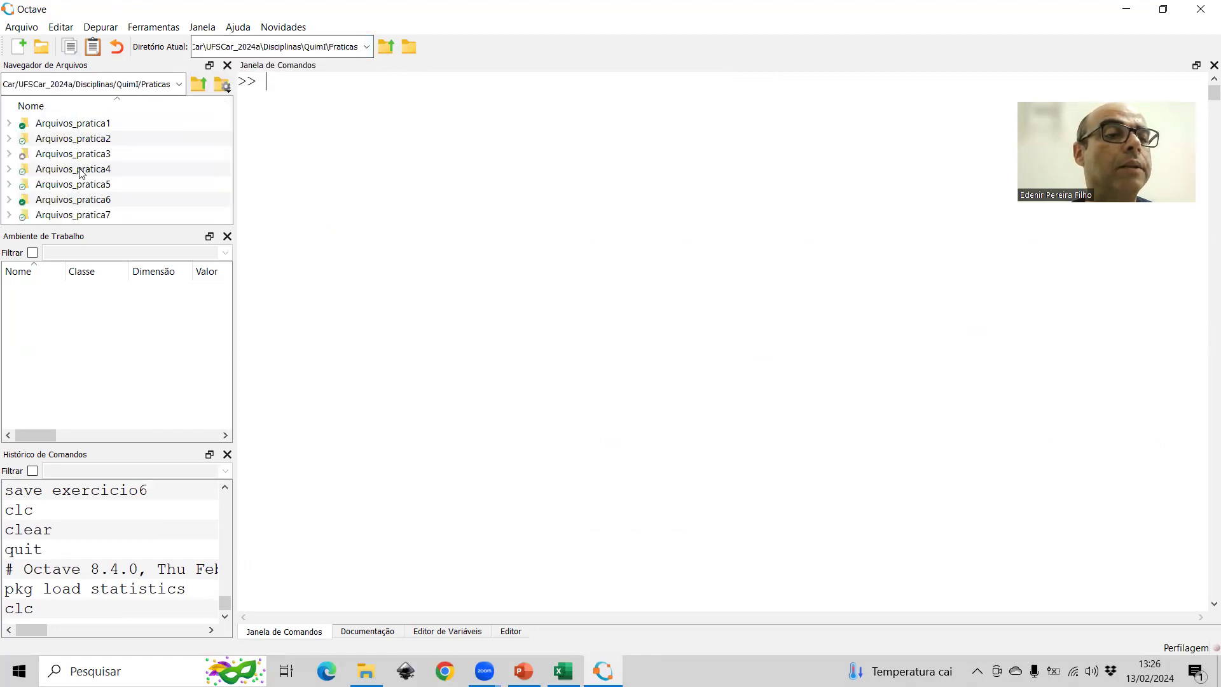
pyautogui.doubleClick(100, 215)
# - Load teste.txt and store its first ten columns as X with X=teste(:,1:10)
pyautogui.write('lo')
pyautogui.press('Up')
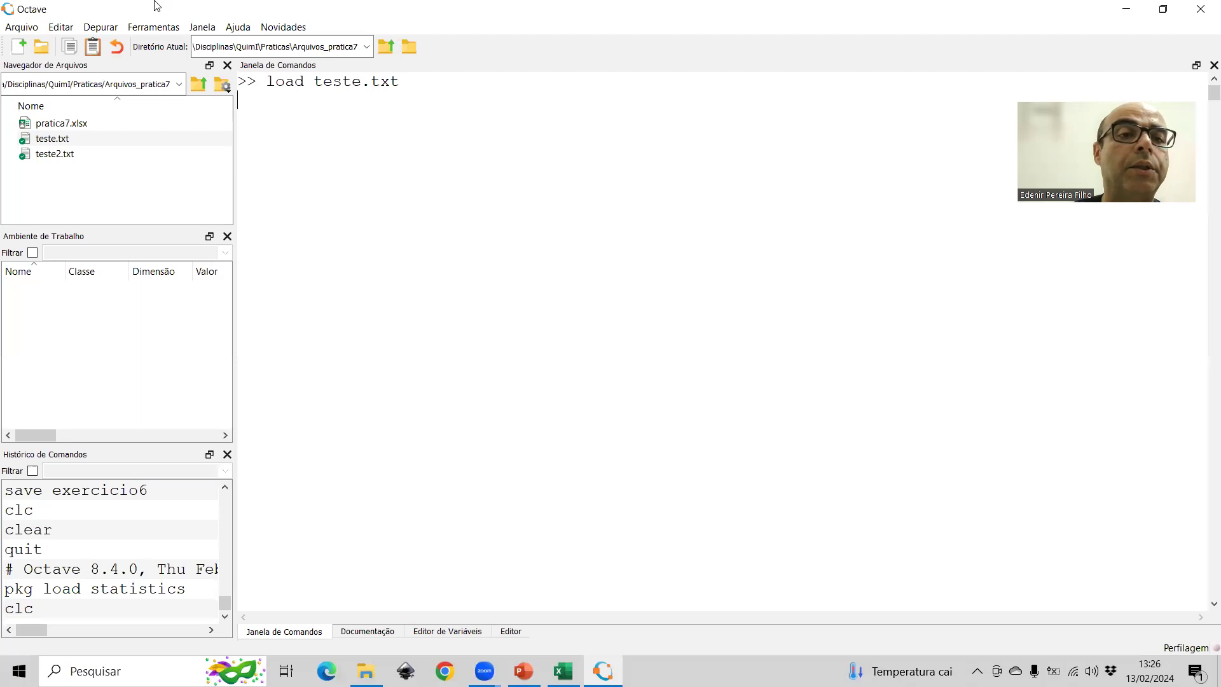
pyautogui.write('X=teste(:,1:10)')
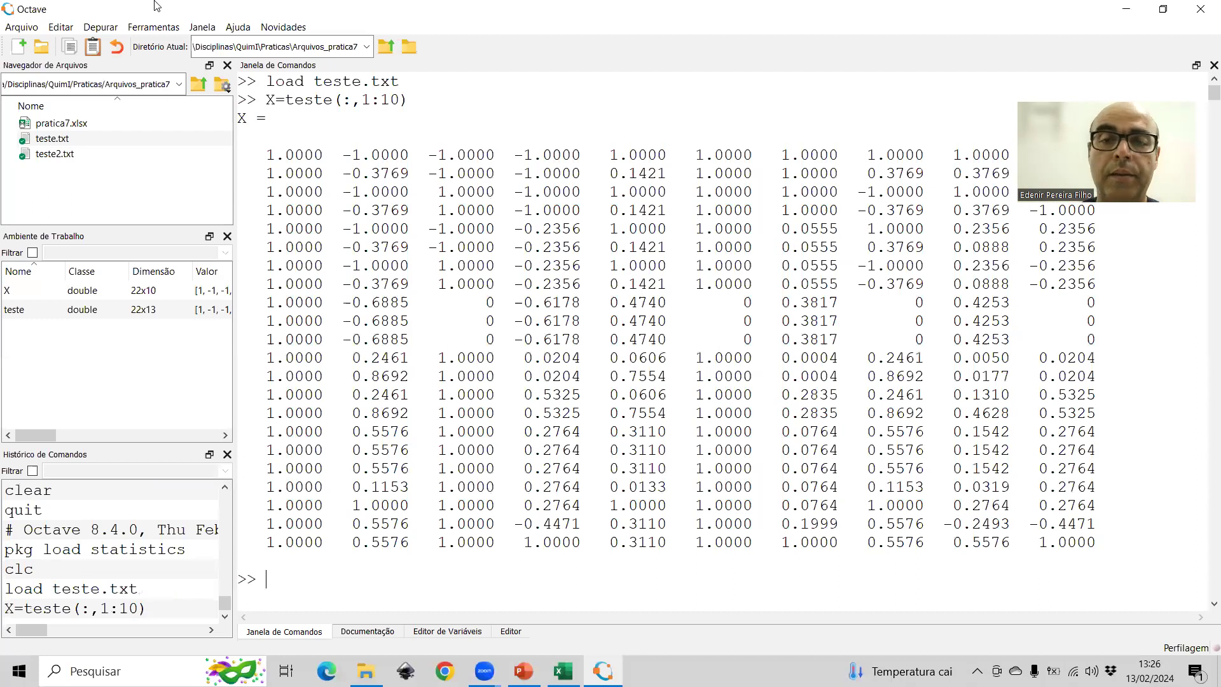
# - Store the response columns of teste, from column 11 to the end, as Y with Y=teste(:,11:end)
pyautogui.write('Y')
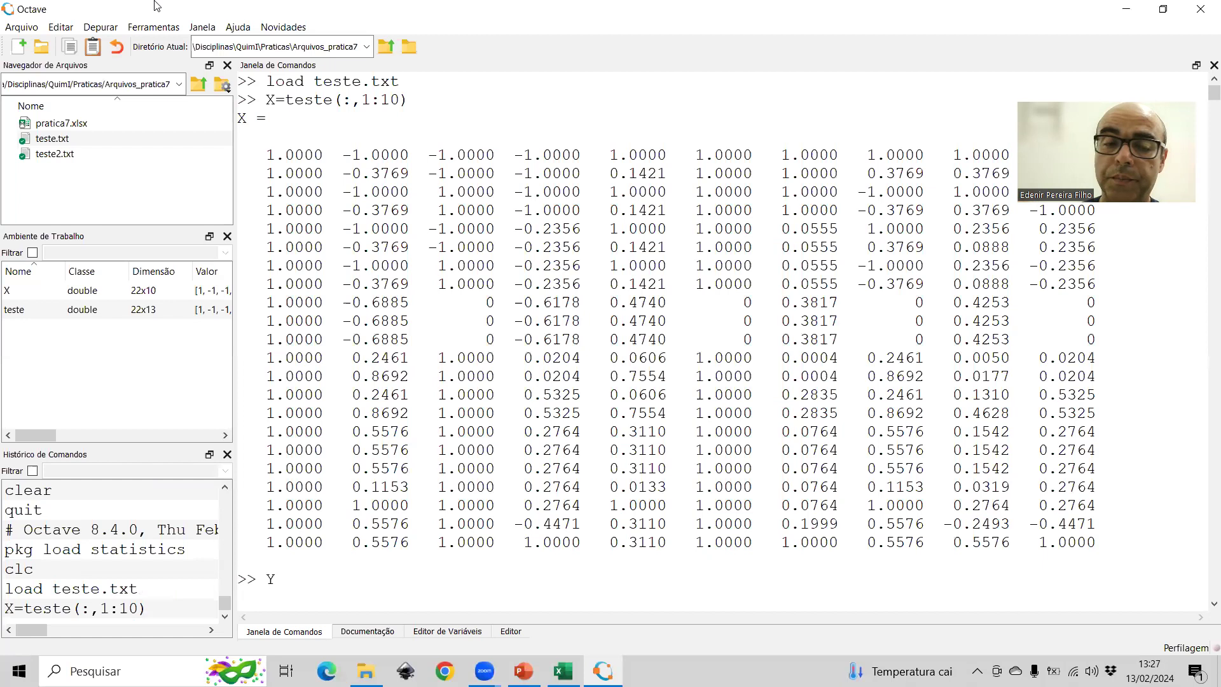
pyautogui.write('=teste(:,')
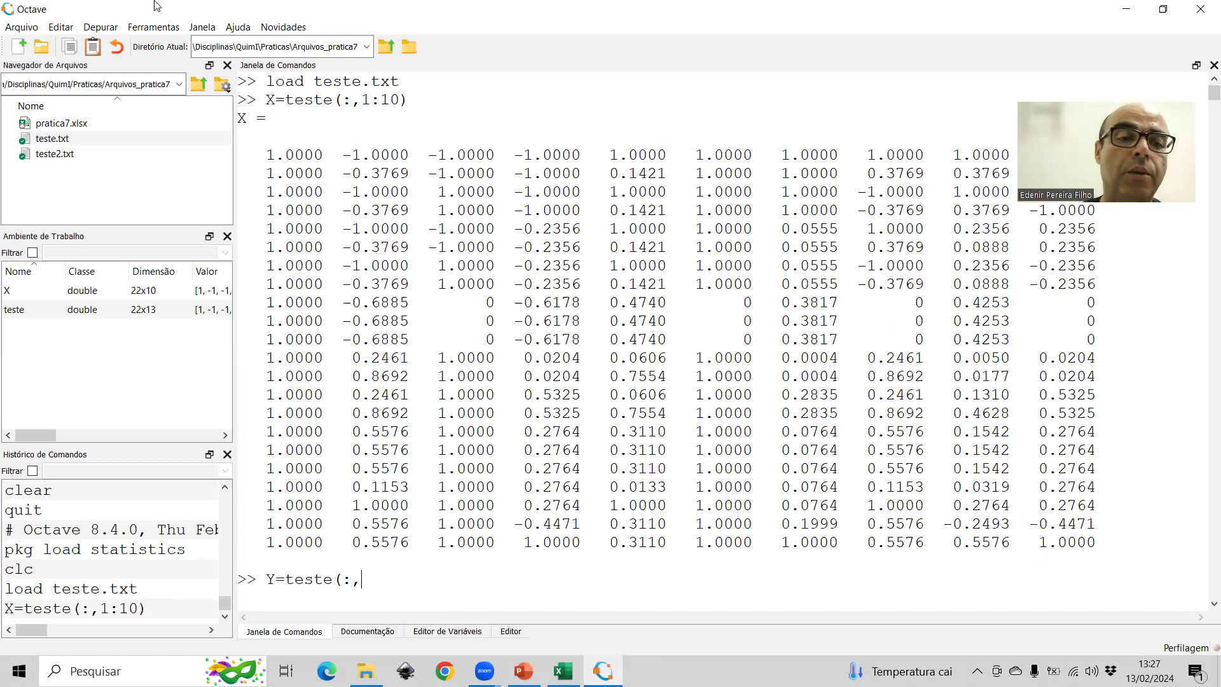
pyautogui.write('11:end)')
pyautogui.press('Return')
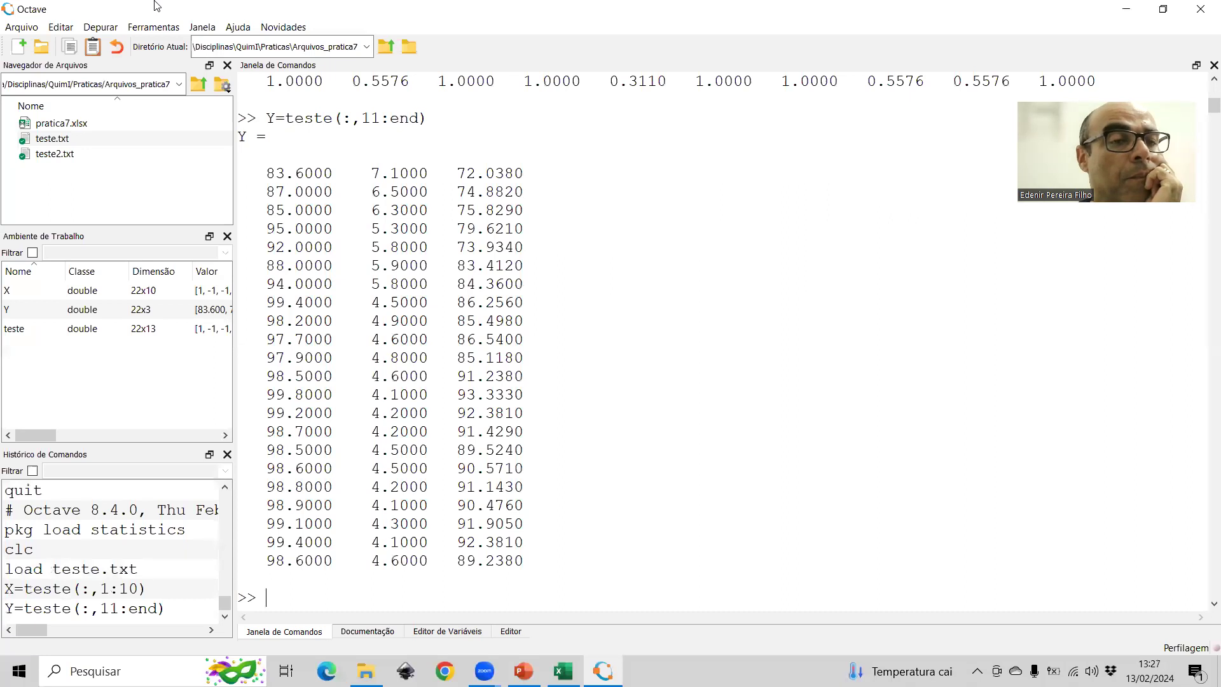
# - Reuse the earlier save exercicio6 command to save the workspace under the name pratica7
pyautogui.write('sa')
pyautogui.press('Up')
pyautogui.press('Up')
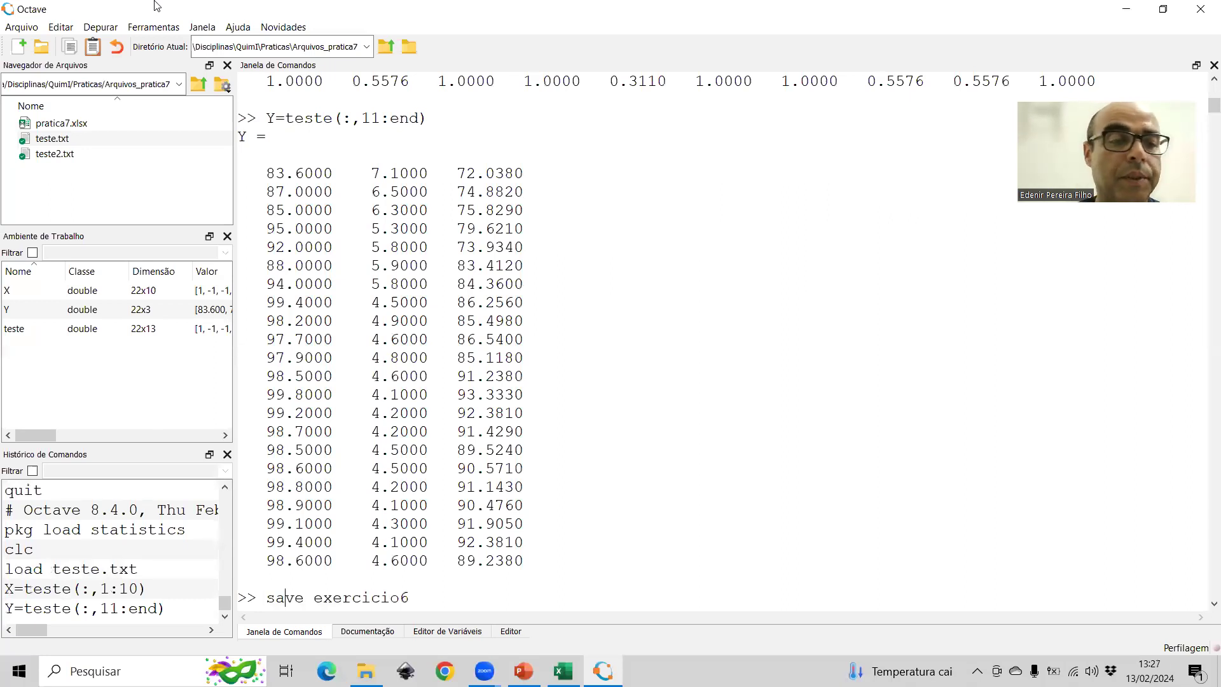
pyautogui.press('Right')
pyautogui.press('Right')
pyautogui.press('Right')
pyautogui.press('Delete')
pyautogui.press('Delete')
pyautogui.press('Delete')
pyautogui.press('Delete')
pyautogui.press('Delete')
pyautogui.press('Delete')
pyautogui.press('Delete')
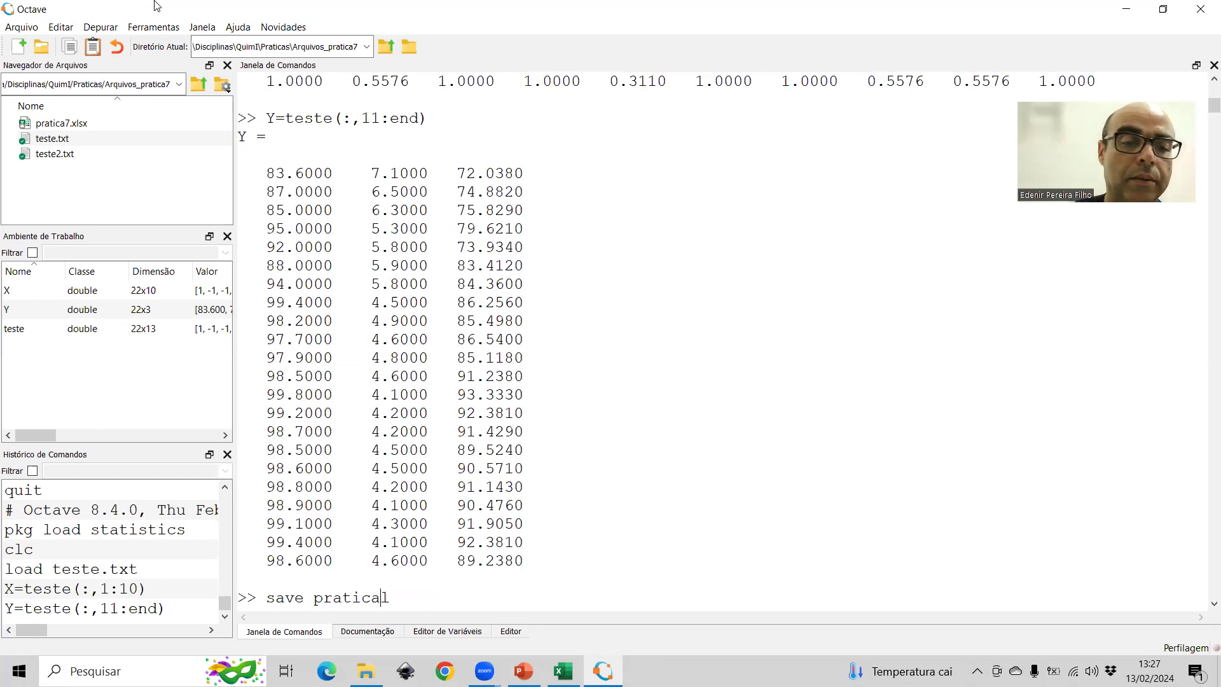
pyautogui.write('7')
pyautogui.press('Return')
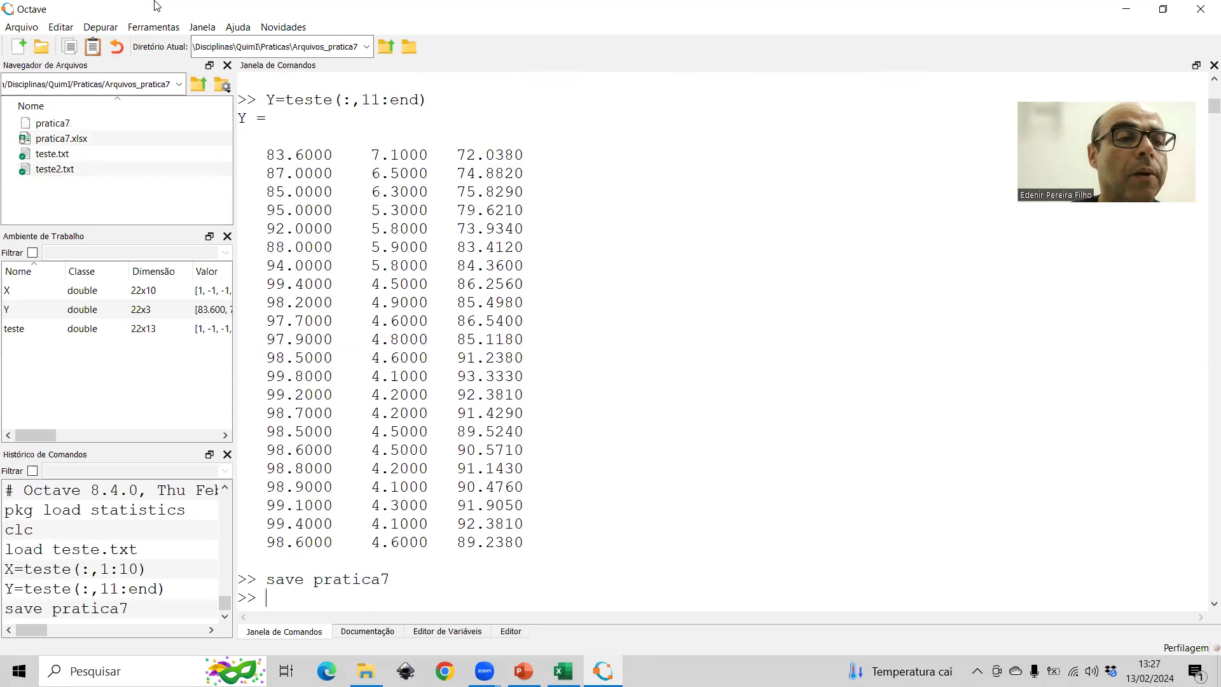
# - Load teste2.txt and assign its values to a variable with sqep=teste2
pyautogui.write('loa')
pyautogui.press('Up')
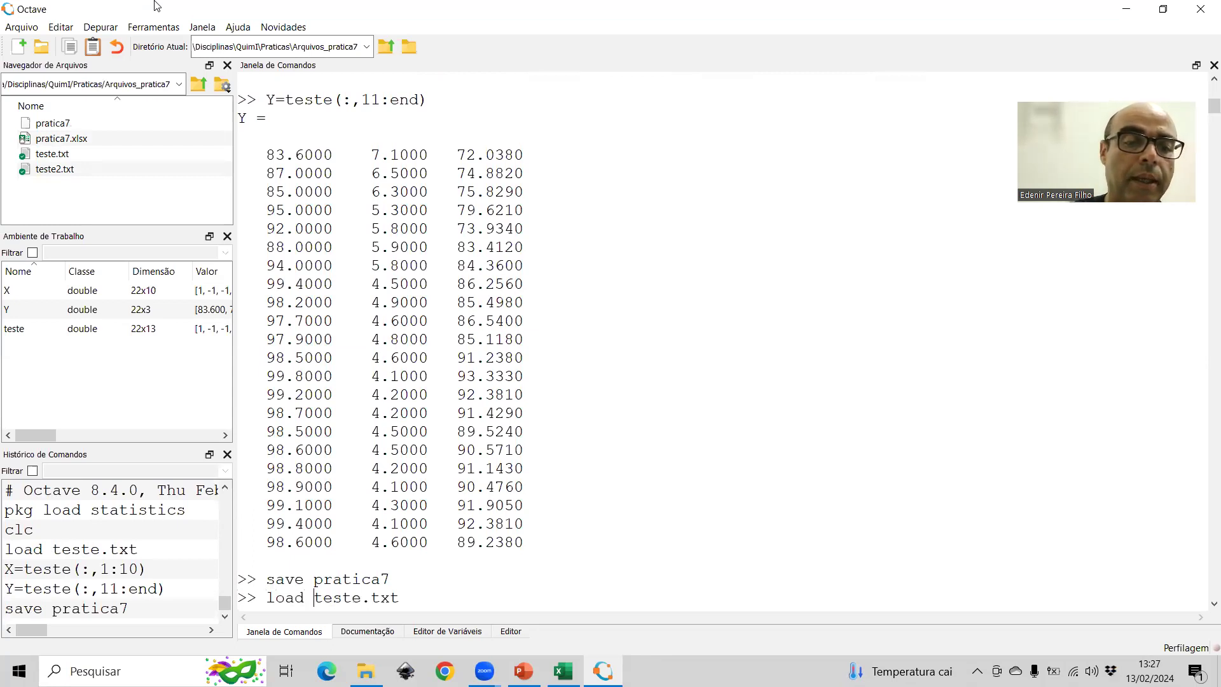
pyautogui.write('2')
pyautogui.press('Return')
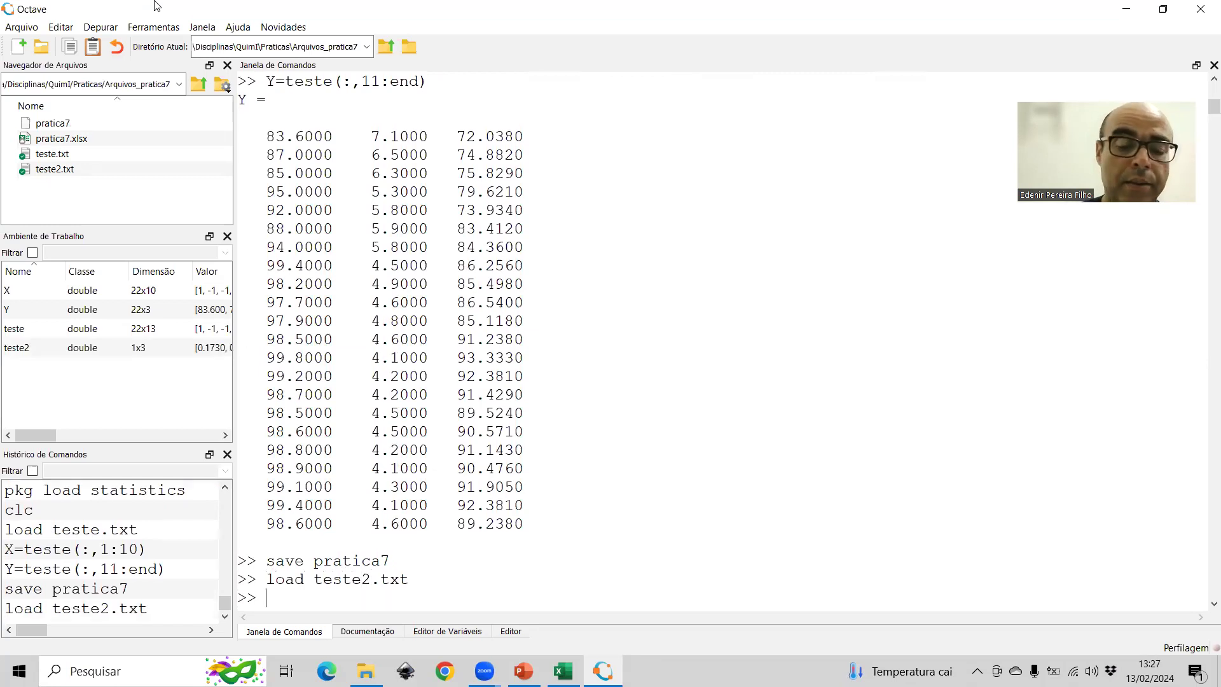
pyautogui.write('sqep')
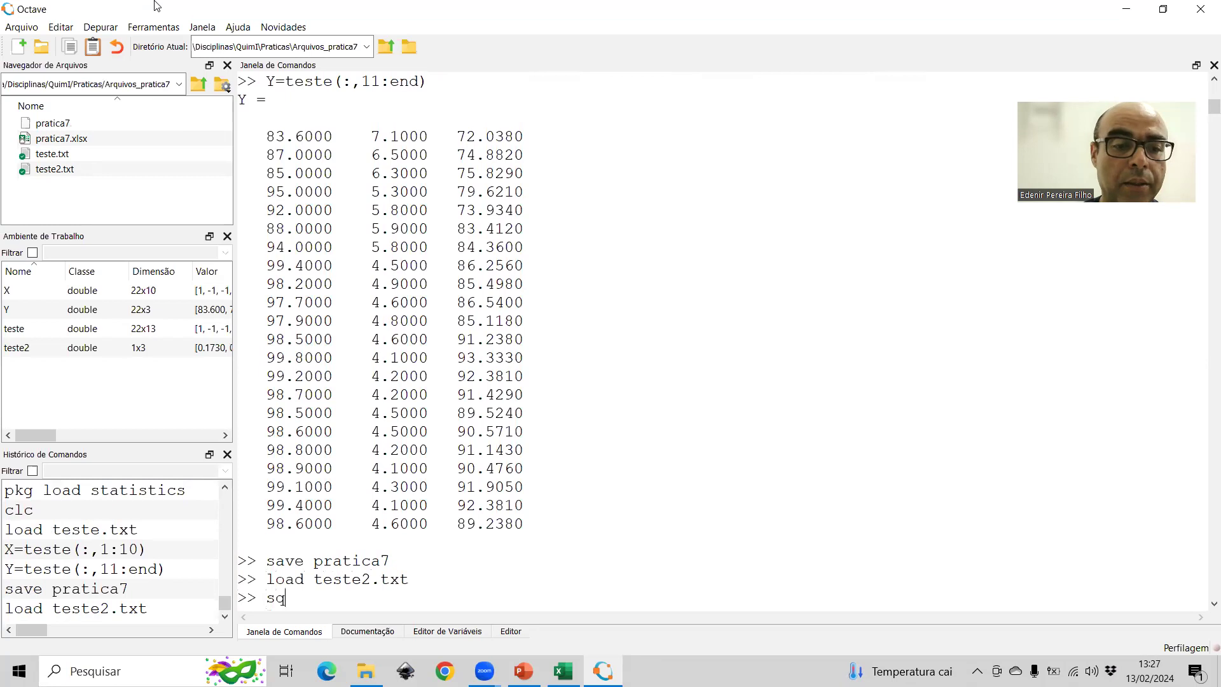
pyautogui.write('=t')
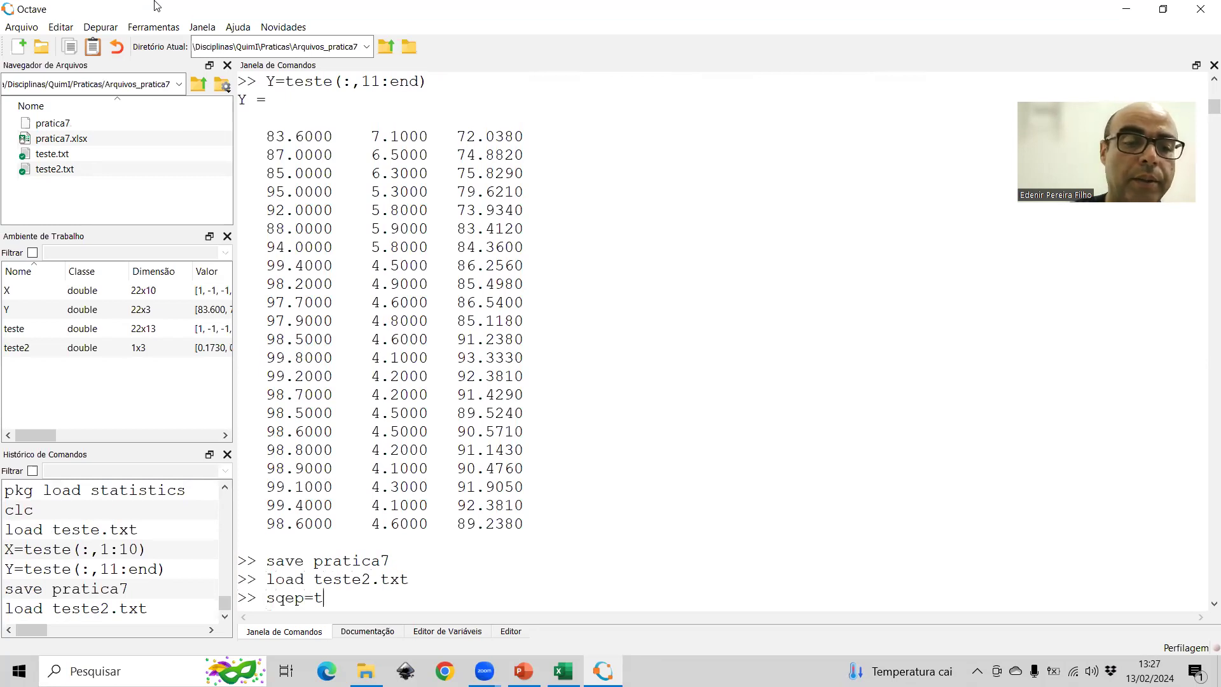
pyautogui.write('este2')
pyautogui.press('Return')
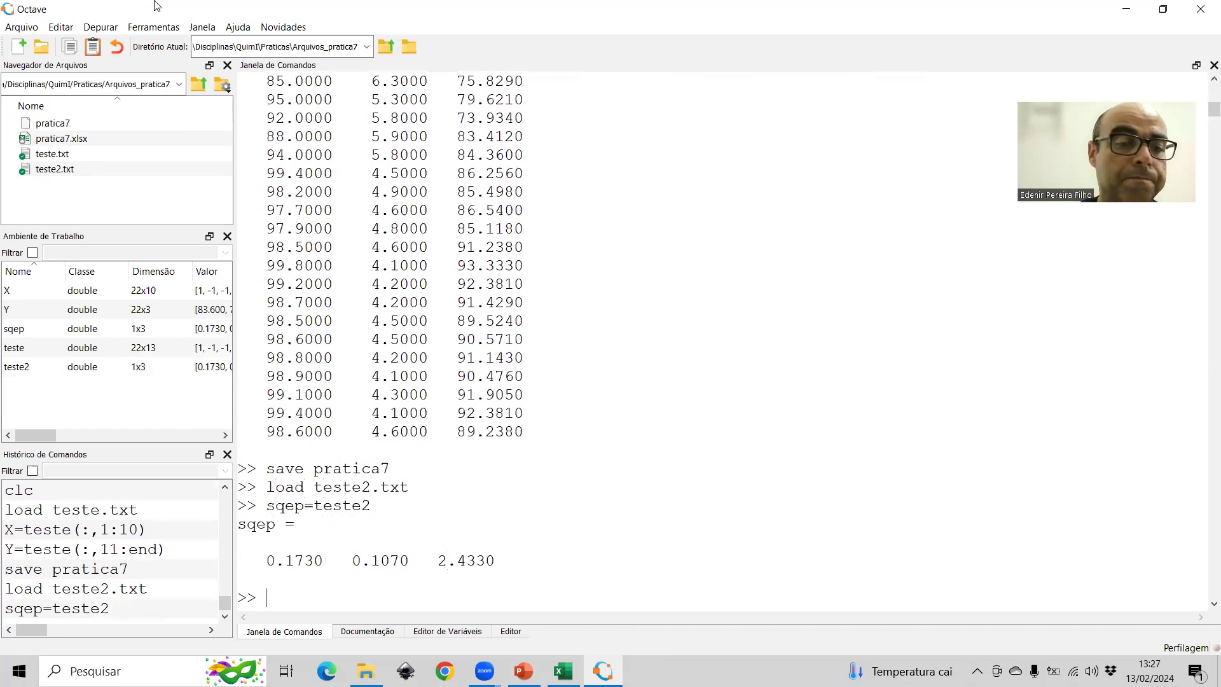
# - Remove the variables teste and teste2 from the workspace with clear teste teste2
pyautogui.write('clea')
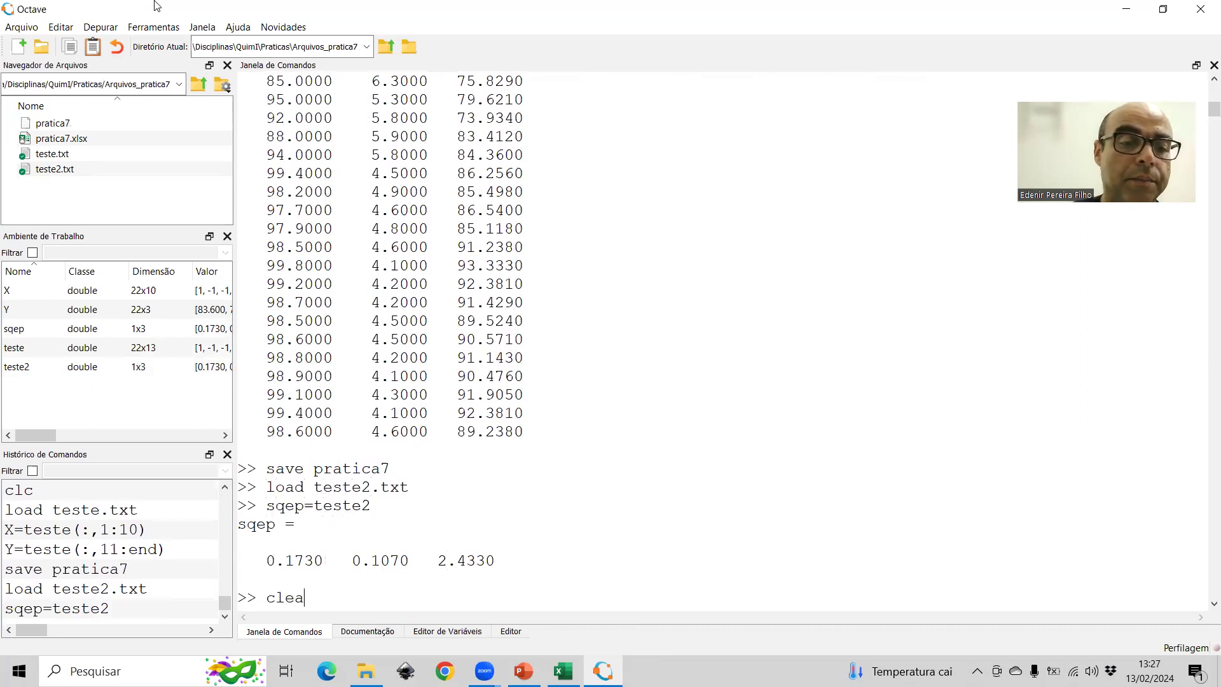
pyautogui.write('r teste teste2')
pyautogui.press('Return')
# - Save the cleaned workspace to pratica7 again and clear the command window with clc
pyautogui.write('sa')
pyautogui.press('Up')
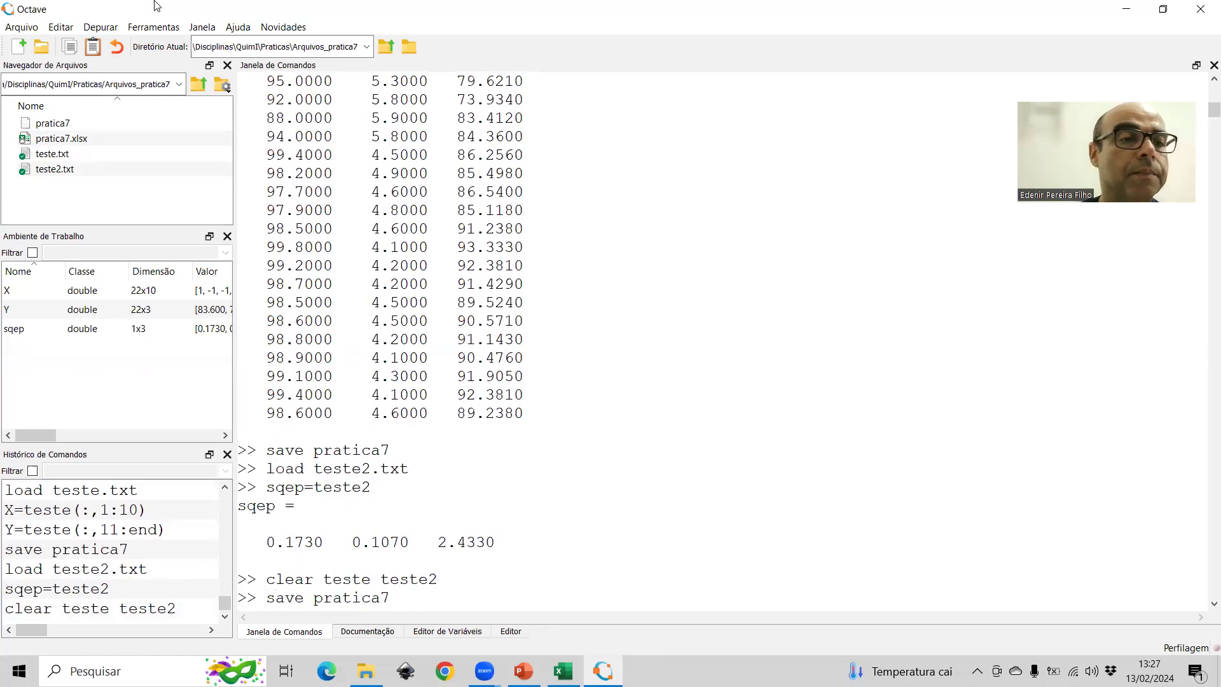
pyautogui.press('Return')
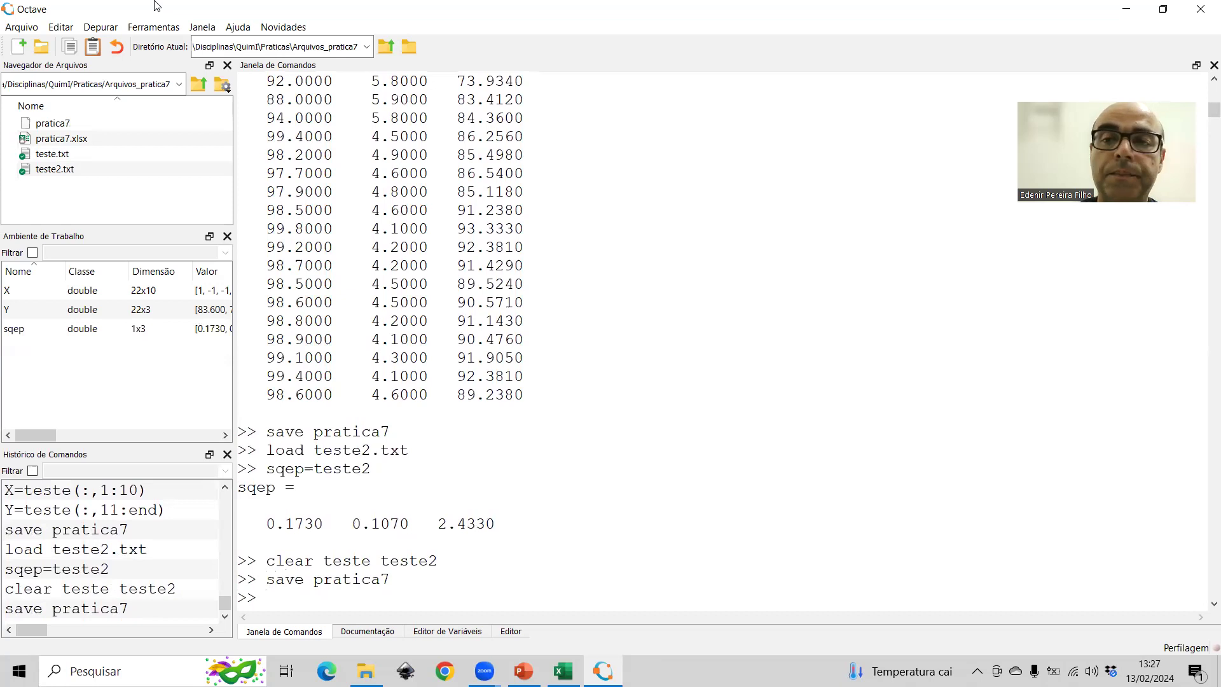
pyautogui.write('clc')
pyautogui.press('Return')
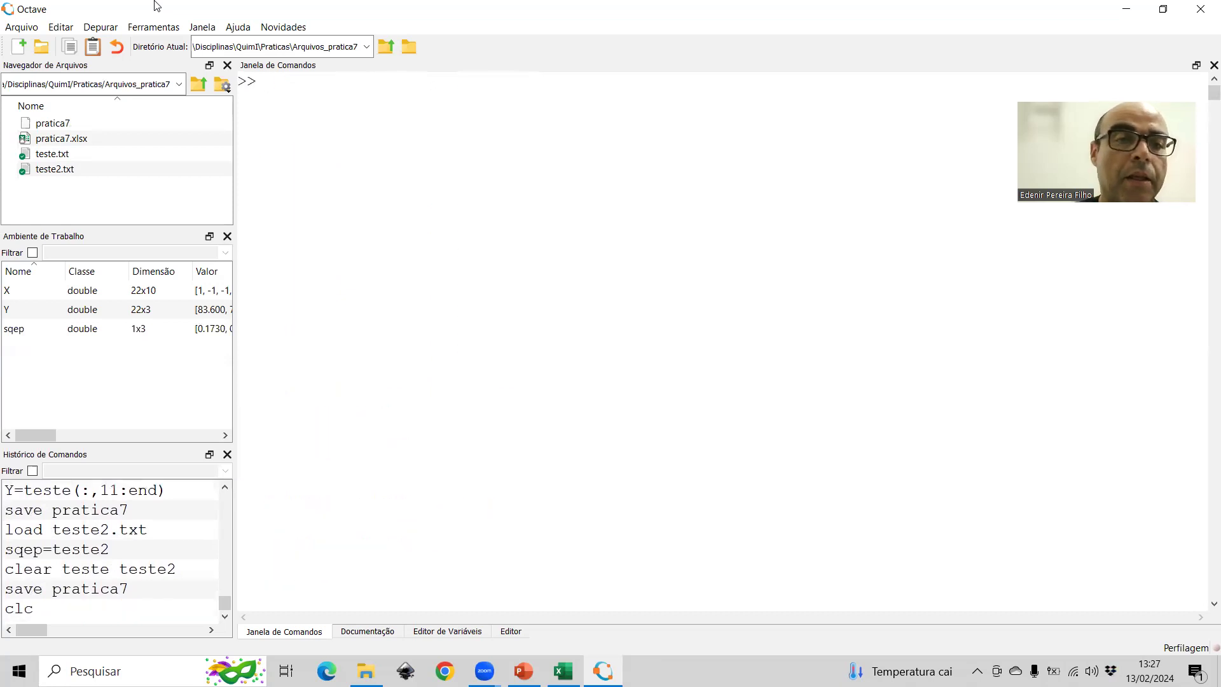
# - Recall the earlier regression2 command and rename its outputs to Mod_par1, Coef1 and Pred1
pyautogui.write('[M')
pyautogui.press('Up')
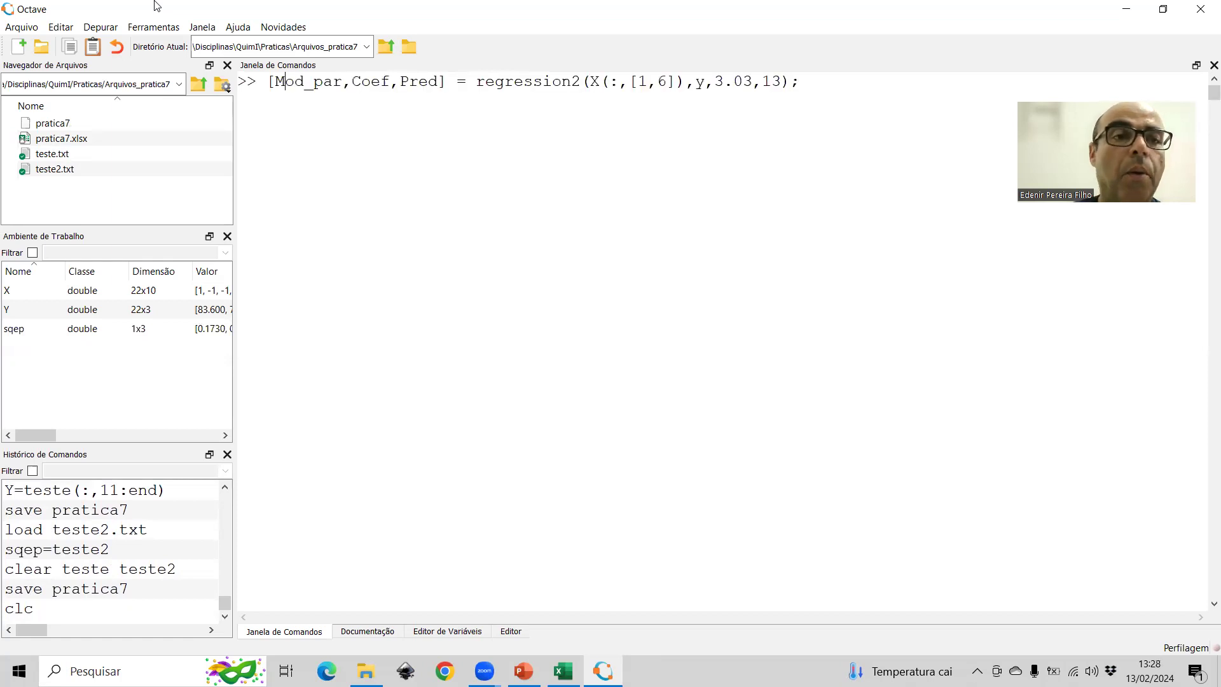
pyautogui.press('Right')
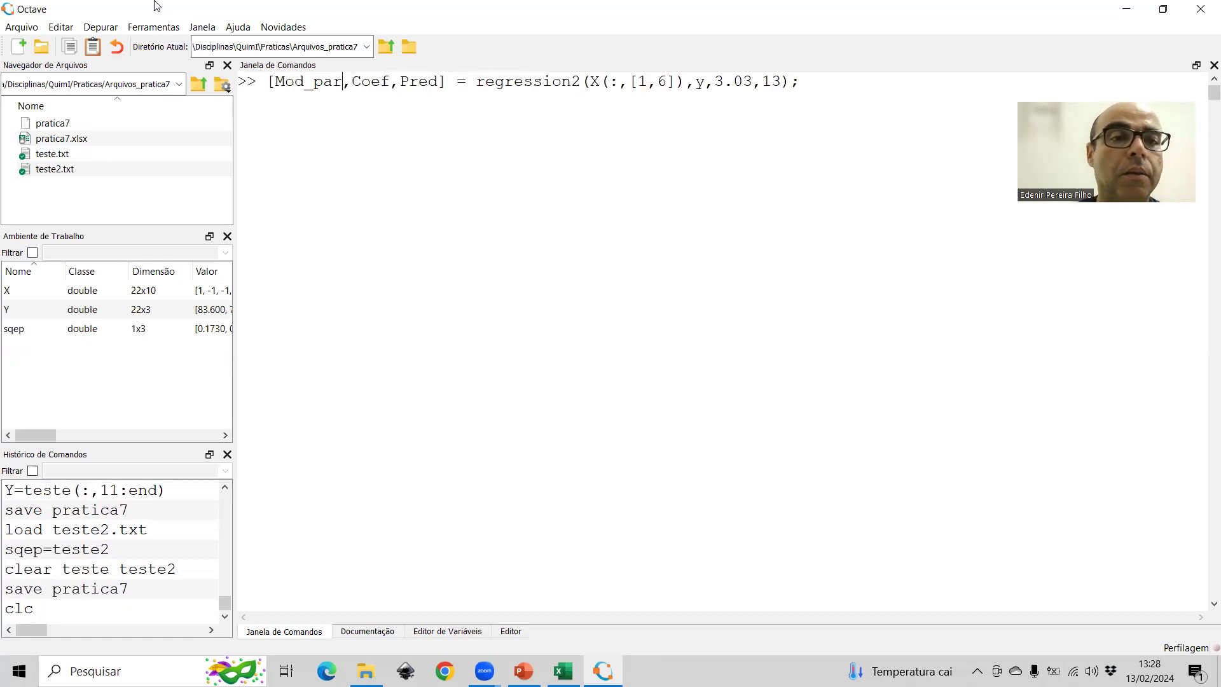
pyautogui.write('1')
pyautogui.press('Right')
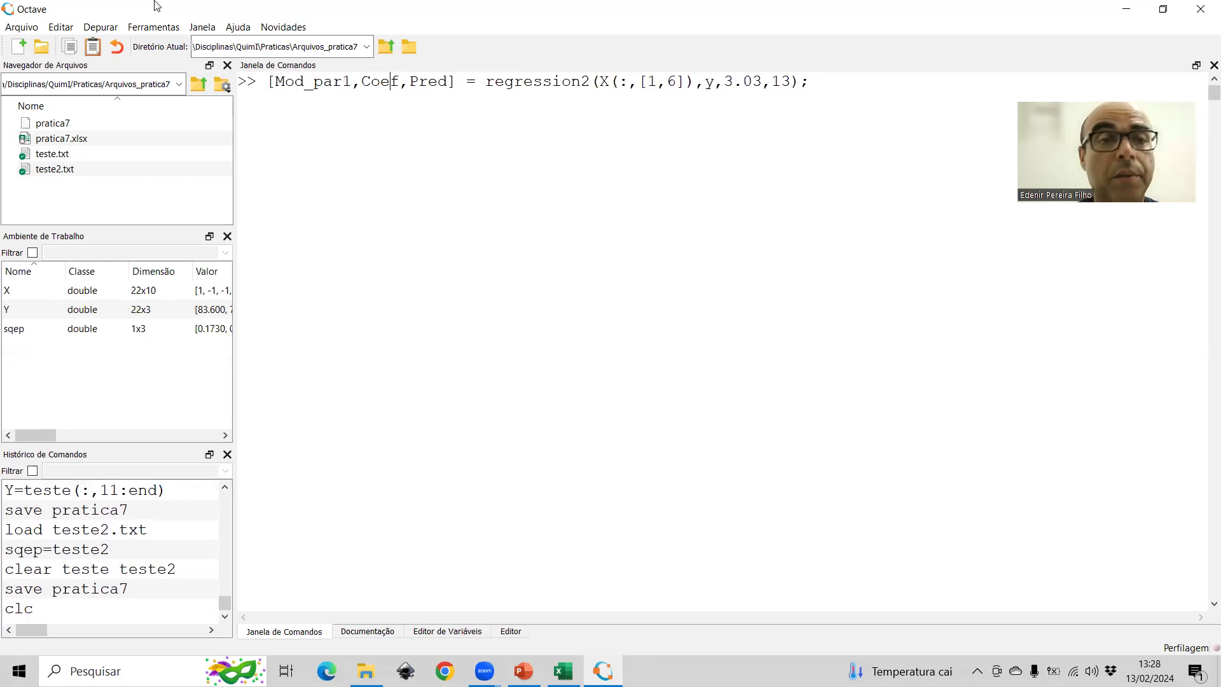
pyautogui.write('1')
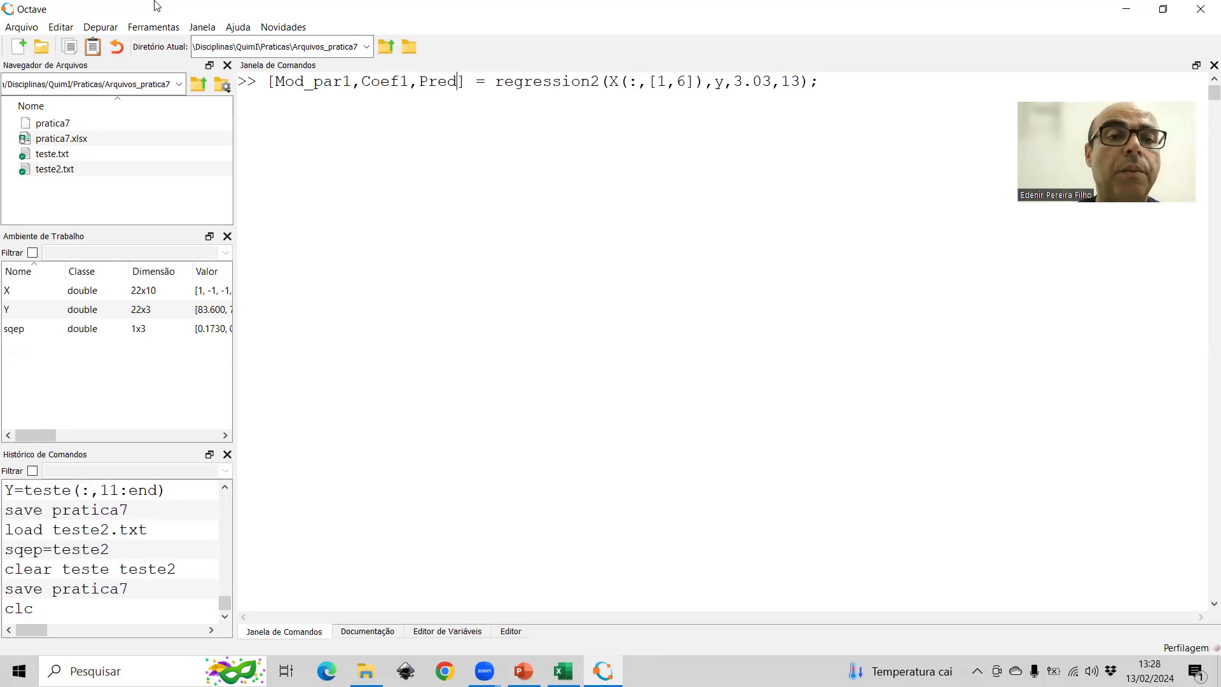
pyautogui.write('1')
# - Change the first two regression2 arguments to the full matrix X and the first response column, Y(:,1)
pyautogui.press('Right')
pyautogui.press('Right')
pyautogui.press('Right')
pyautogui.press('Delete')
pyautogui.press('Delete')
pyautogui.press('Delete')
pyautogui.press('Delete')
pyautogui.press('Delete')
pyautogui.press('Delete')
pyautogui.press('Delete')
pyautogui.press('Delete')
pyautogui.press('Delete')
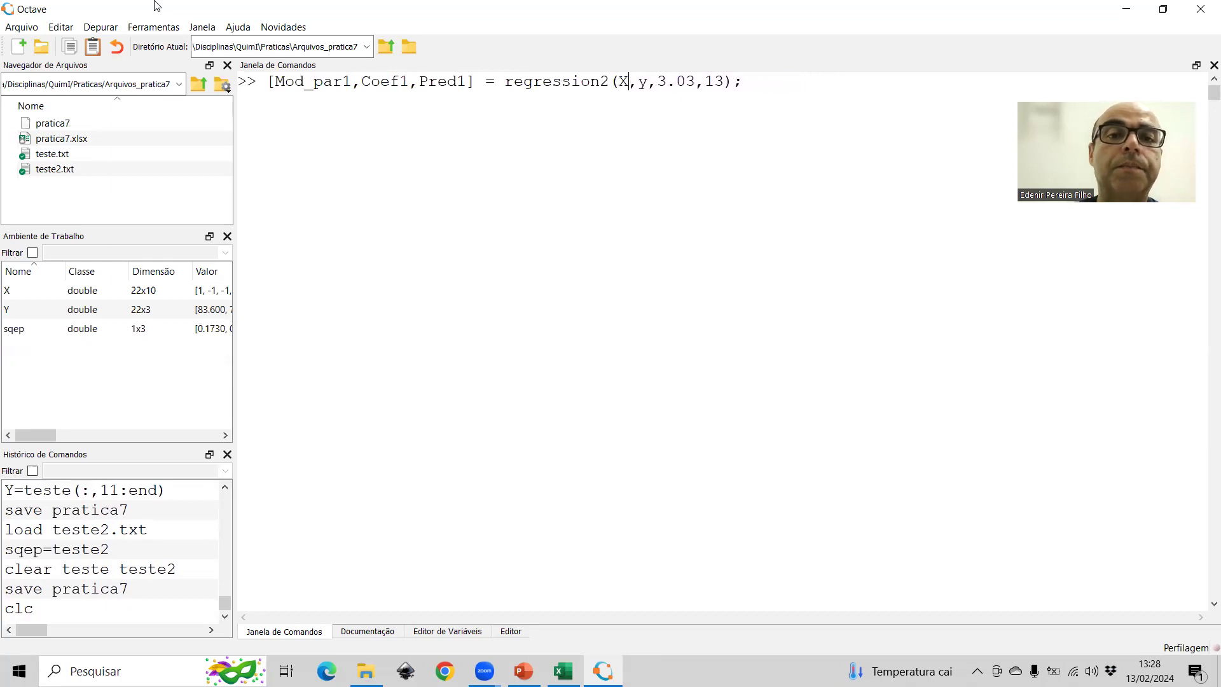
pyautogui.press('BackSpace')
pyautogui.write('Y')
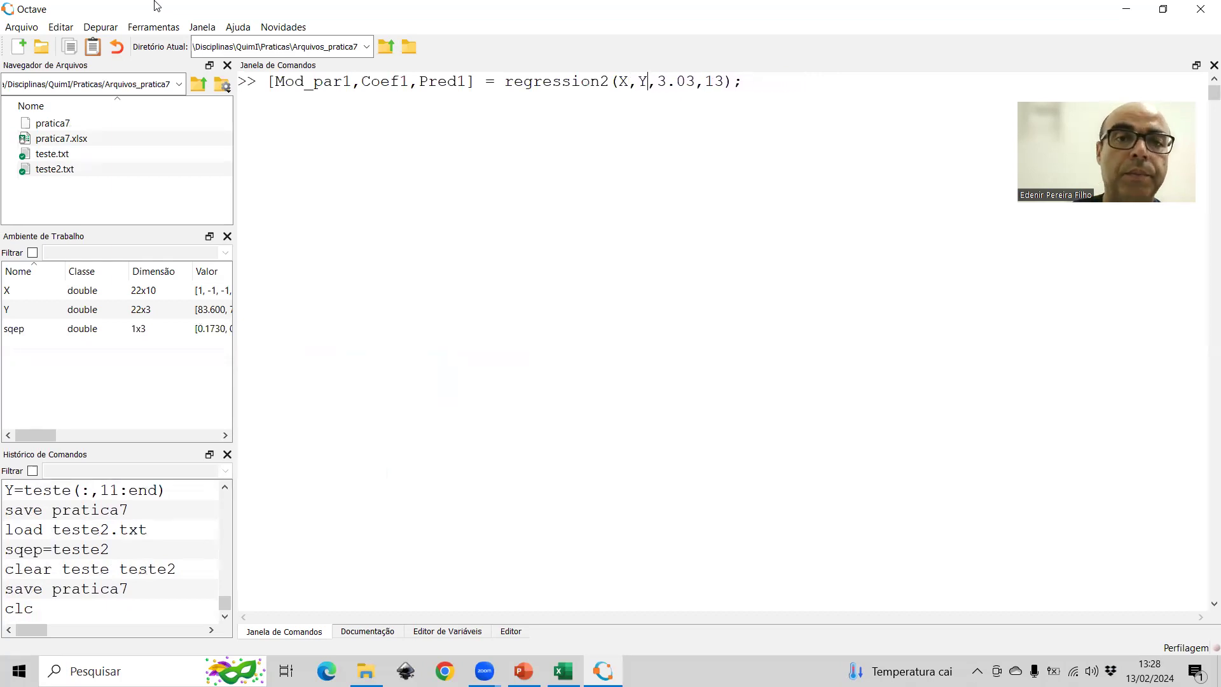
pyautogui.write('(:,1')
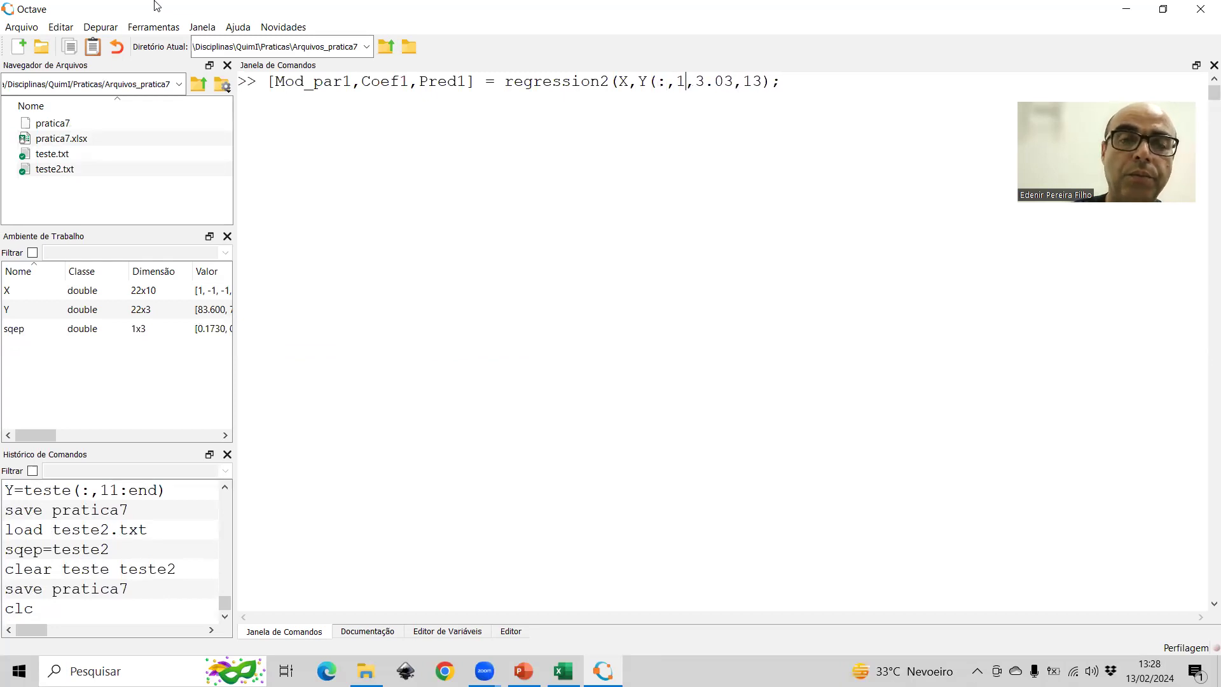
pyautogui.write(')')
# - Replace the last two regression2 arguments with sqep(1,1) and 4 degrees of freedom
pyautogui.press('Right')
pyautogui.press('Right')
pyautogui.press('Right')
pyautogui.press('Right')
pyautogui.press('Right')
pyautogui.press('BackSpace')
pyautogui.press('BackSpace')
pyautogui.press('BackSpace')
pyautogui.press('BackSpace')
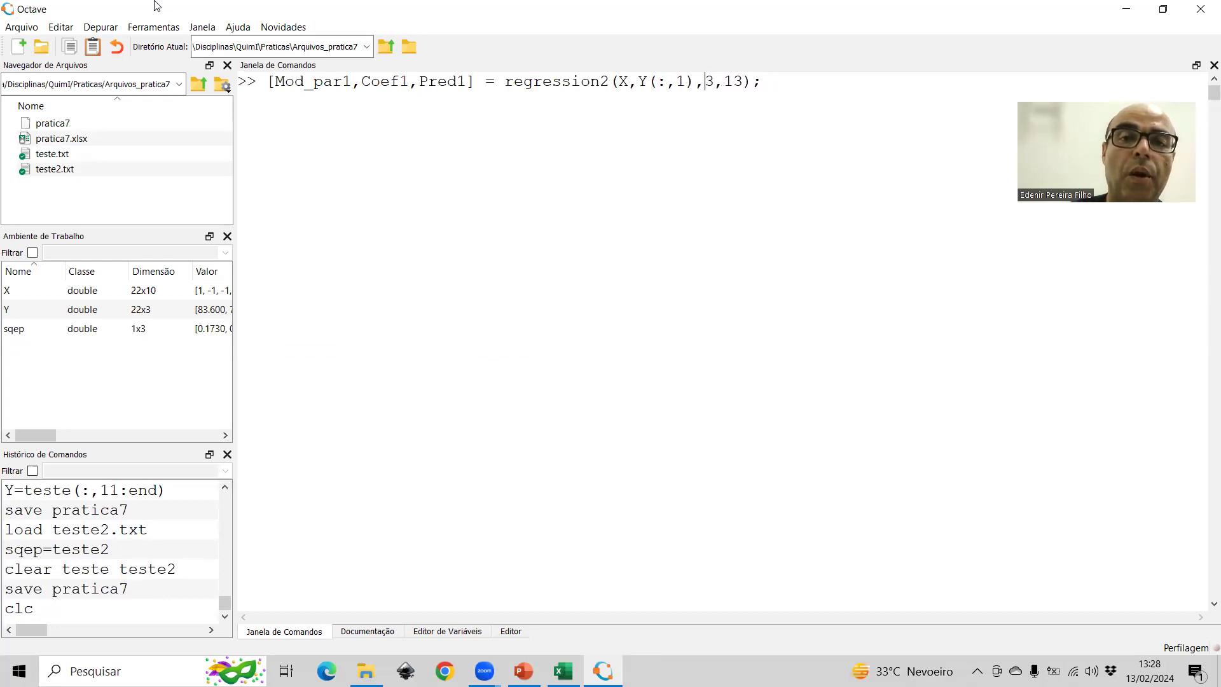
pyautogui.write('sqep')
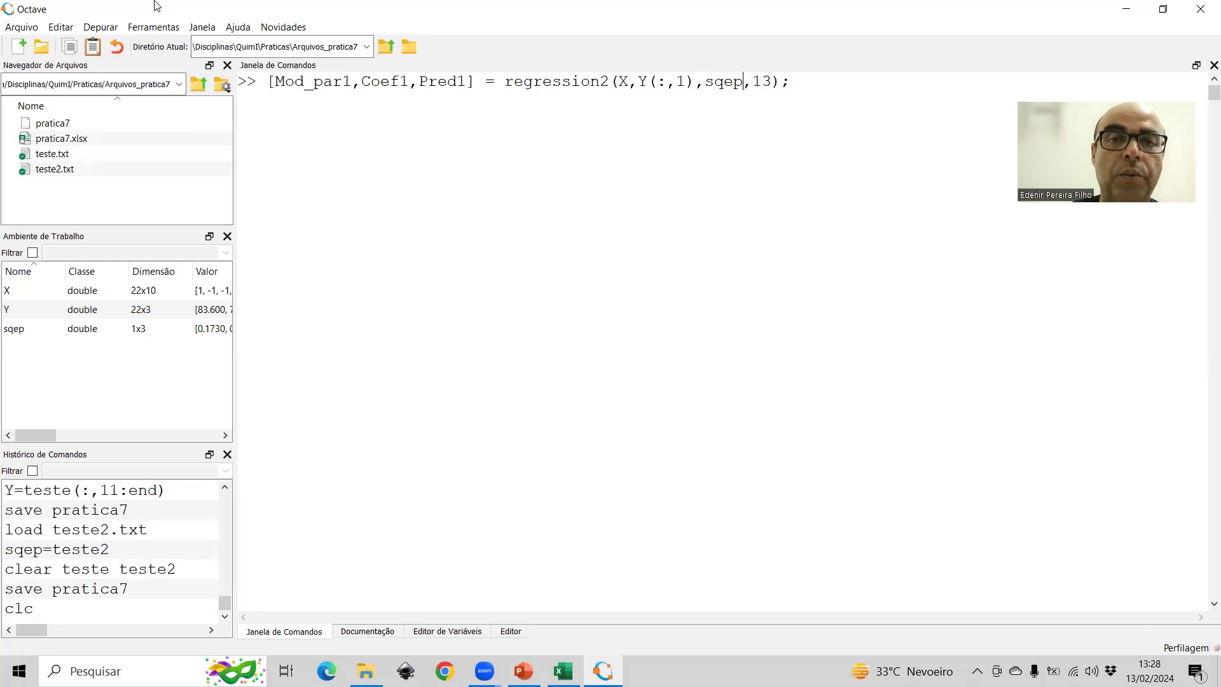
pyautogui.write('(')
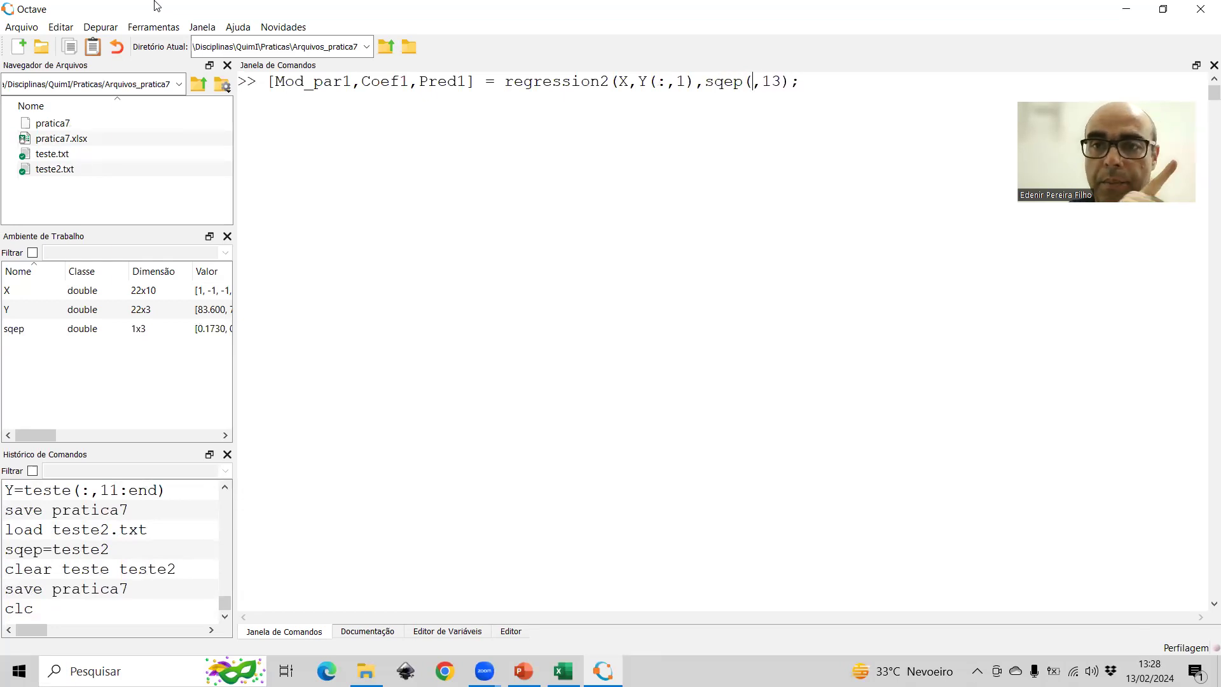
pyautogui.write('1,1')
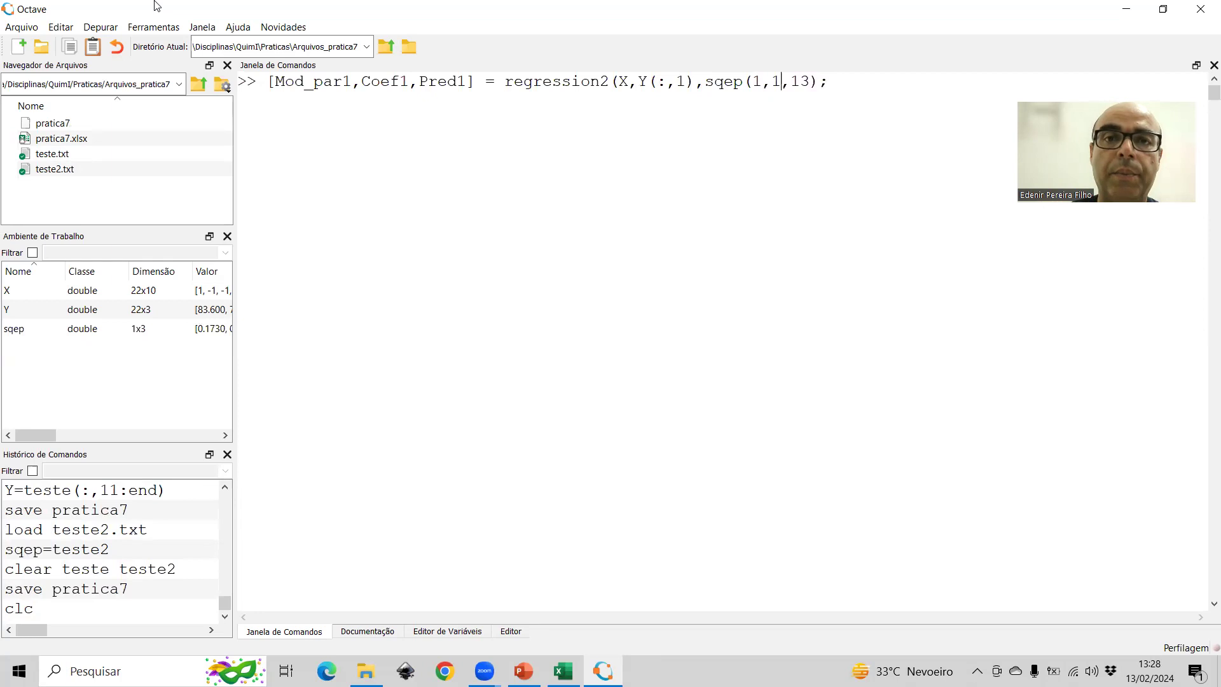
pyautogui.write(')')
pyautogui.press('BackSpace')
pyautogui.press('BackSpace')
pyautogui.write('4')
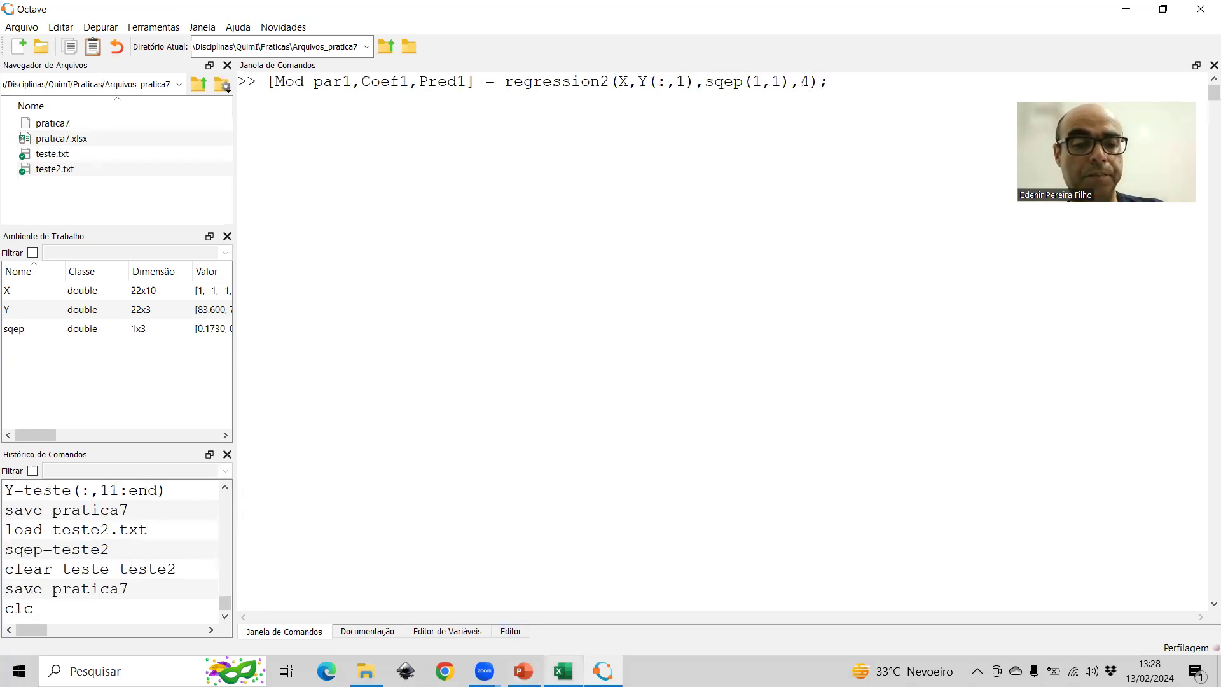
# - Check the R1 SQEP cell in the Matrizes sheet in Excel, then return to Octave and run the regression2 command
pyautogui.click(564, 671)
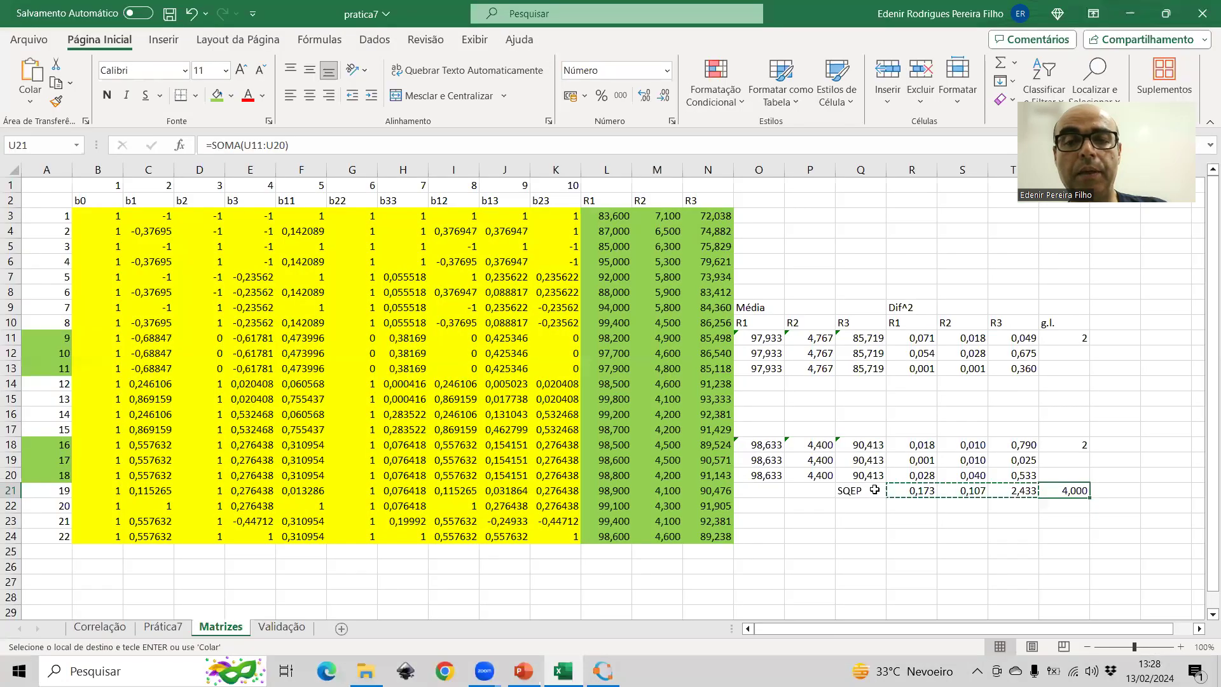
pyautogui.click(908, 489)
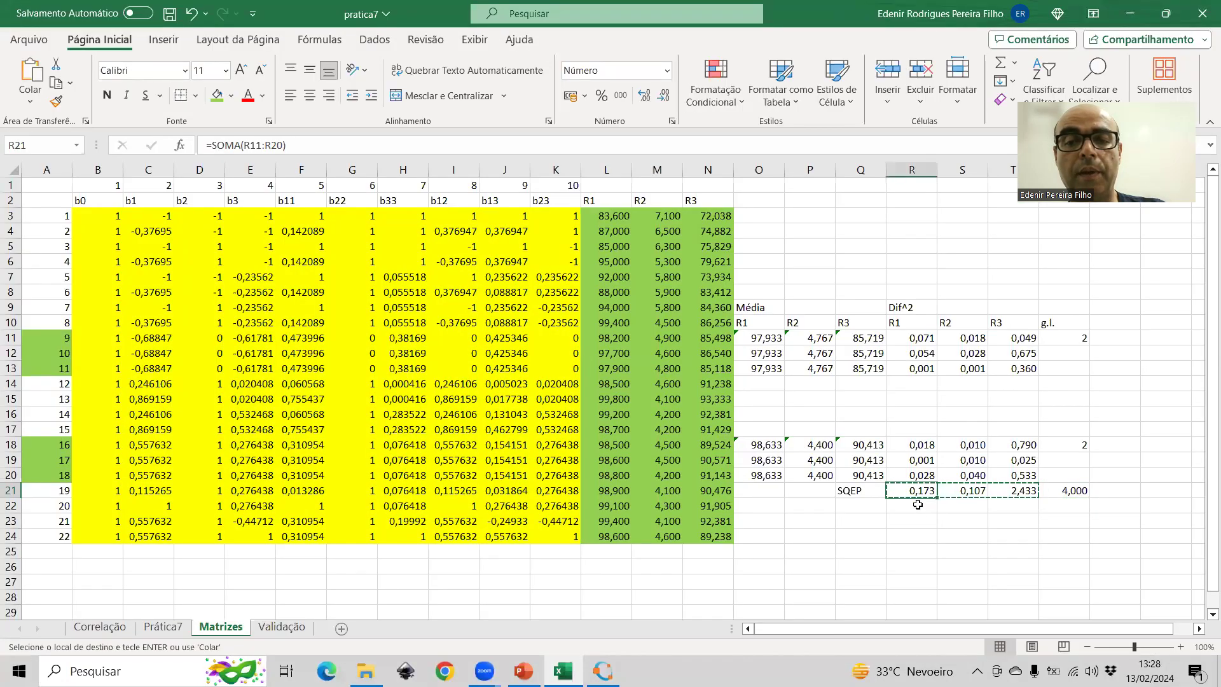
pyautogui.click(603, 671)
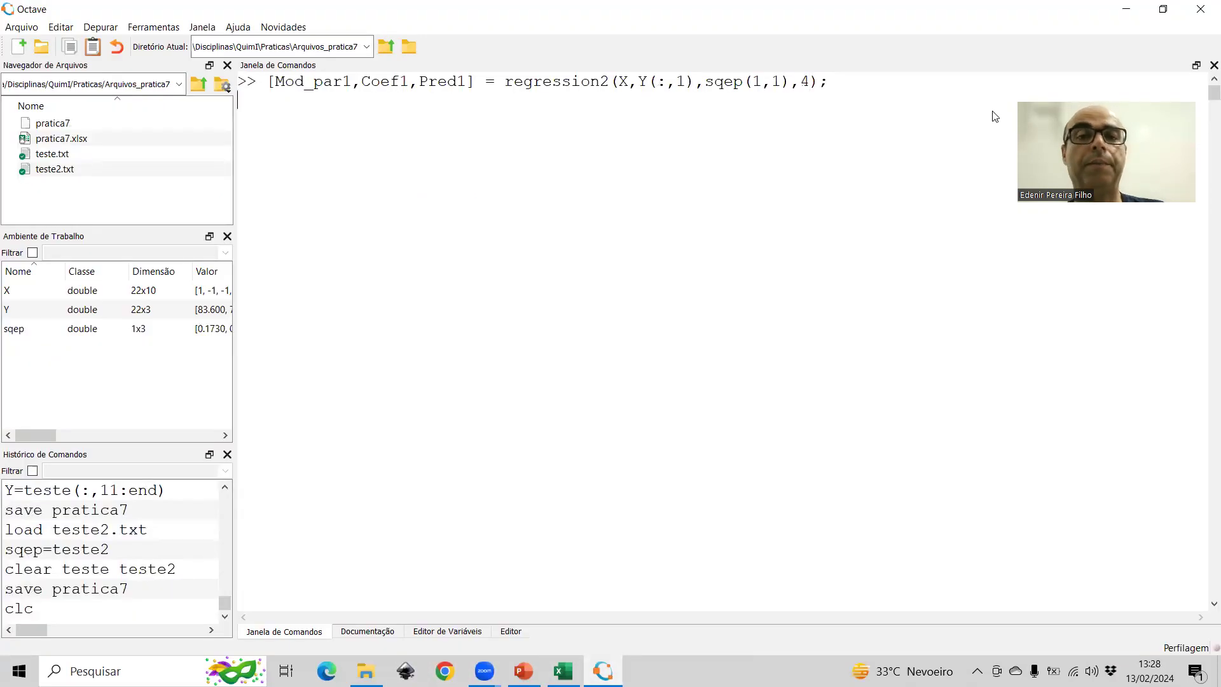
pyautogui.press('Return')
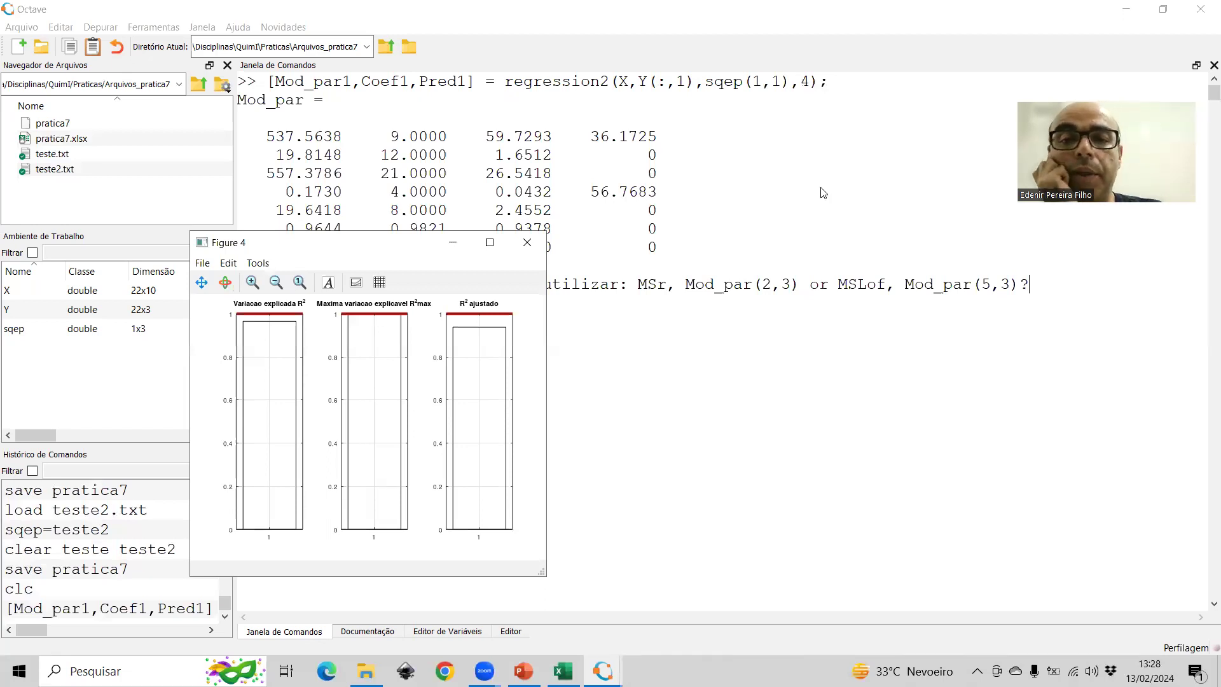
# - Review and close the R1 model's R², F2 test and F1 test plots in Figures 4, 3 and 2
pyautogui.press('Return')
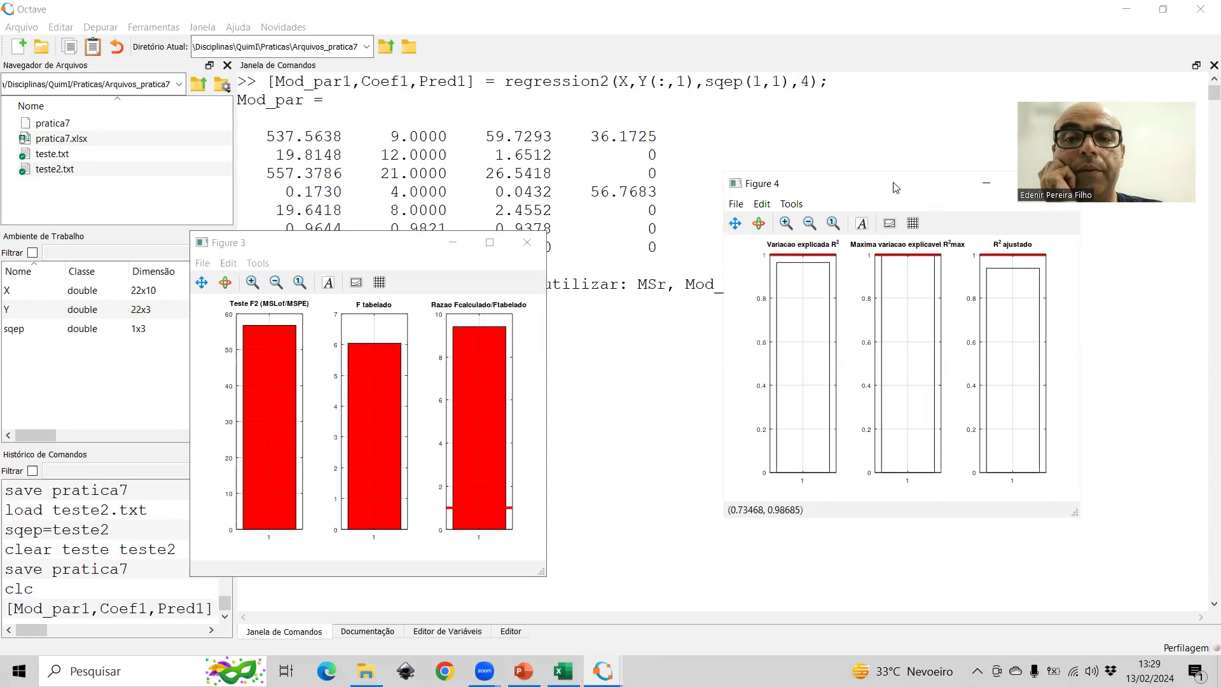
pyautogui.moveTo(941, 183); pyautogui.dragTo(888, 196)
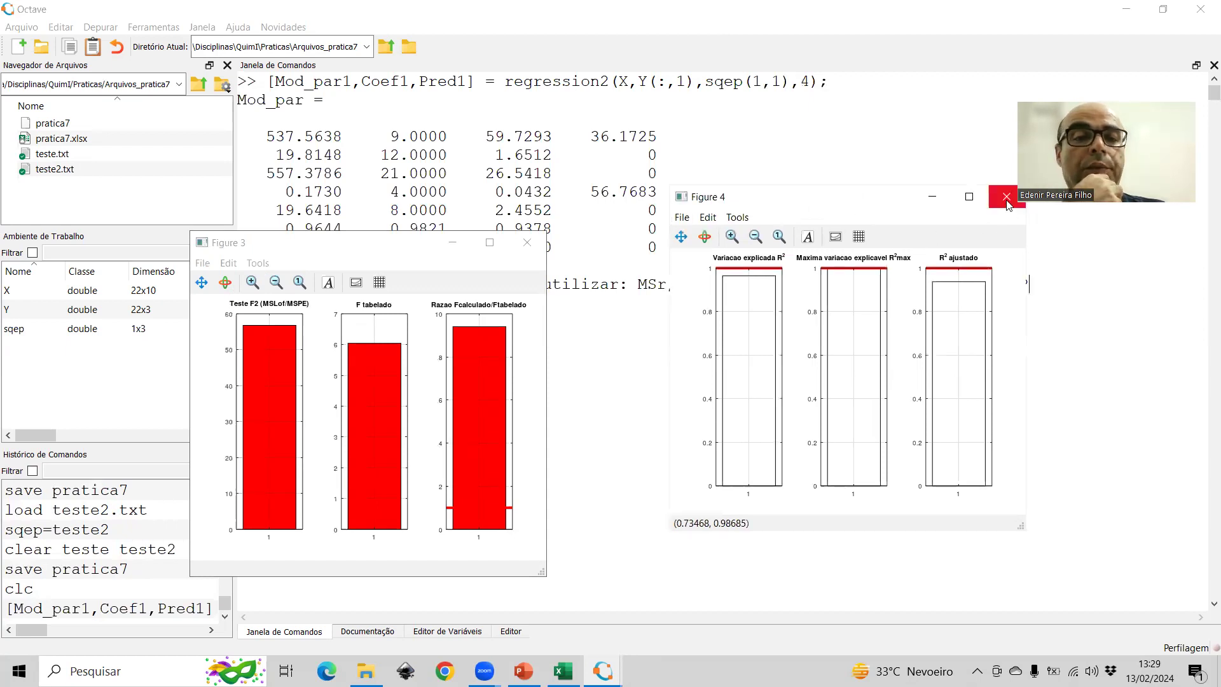
pyautogui.click(1007, 203)
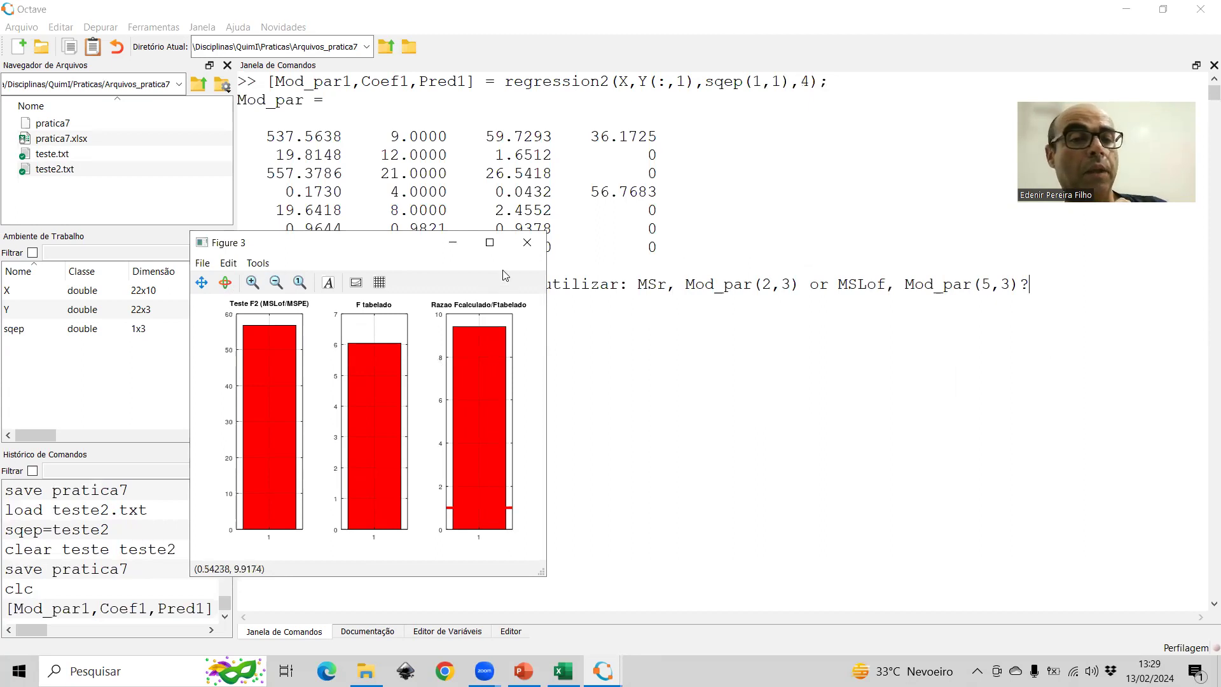
pyautogui.click(533, 248)
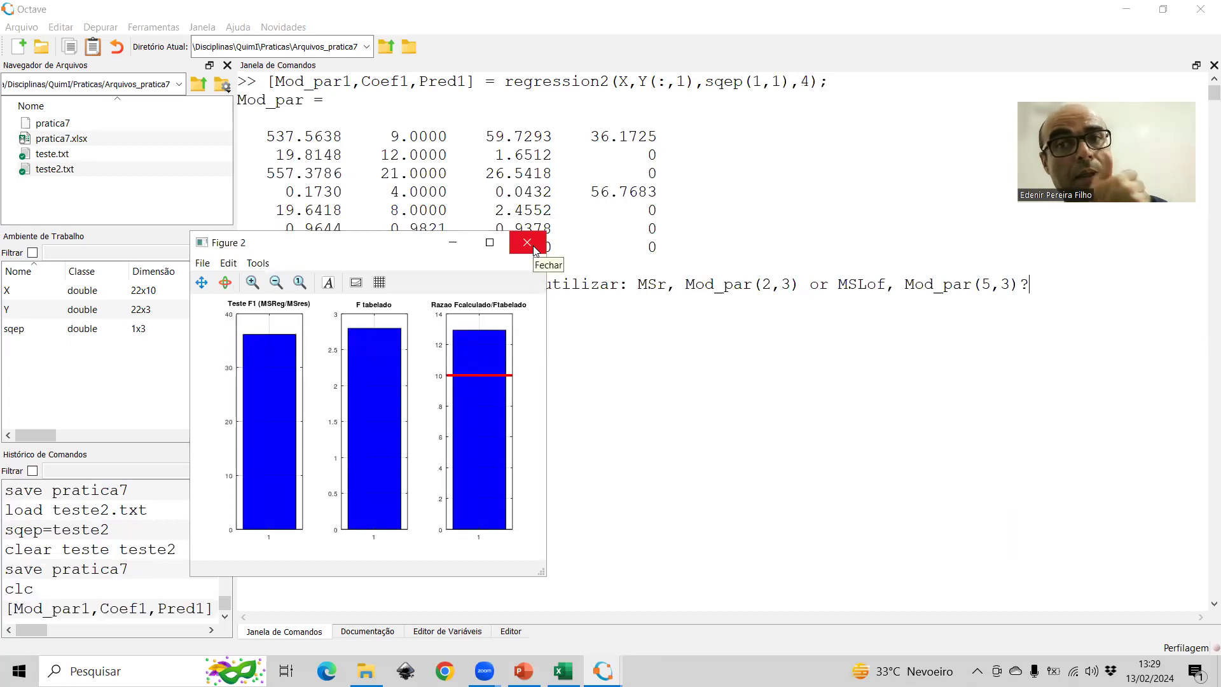
pyautogui.click(533, 248)
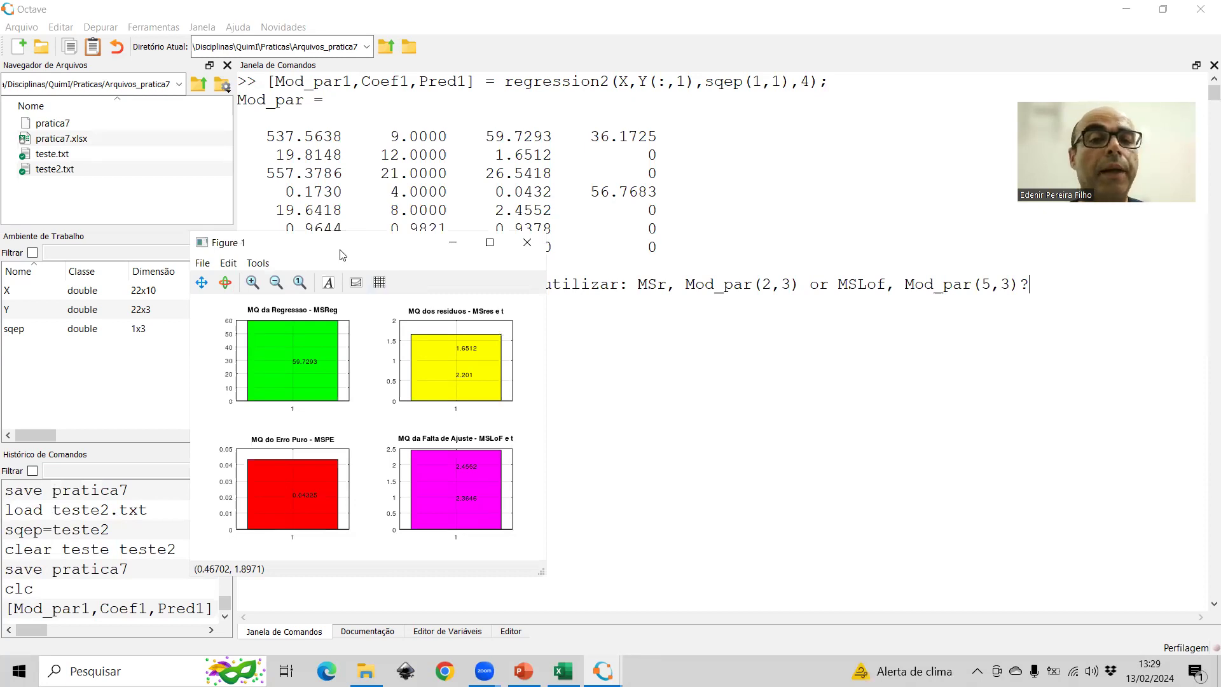
# - Consult the mean squares in Figure 1 and enter the lack-of-fit variance 2.4552 for the R1 model
pyautogui.moveTo(341, 254); pyautogui.dragTo(342, 127)
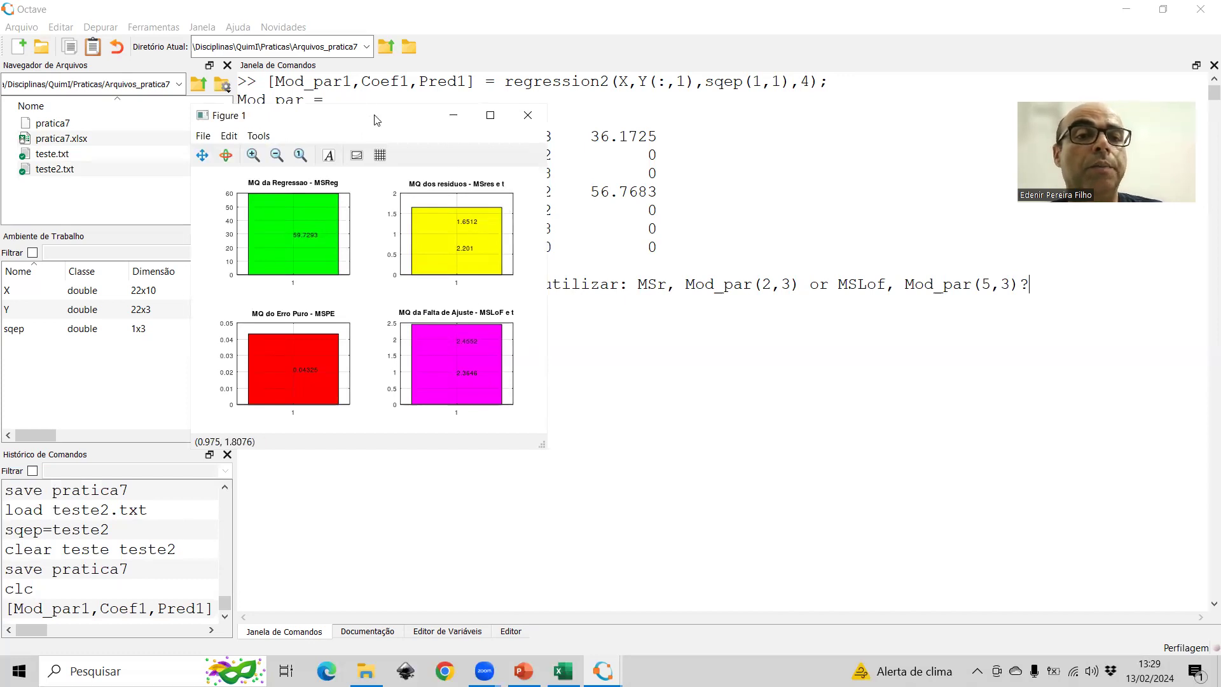
pyautogui.moveTo(377, 120); pyautogui.dragTo(399, 267)
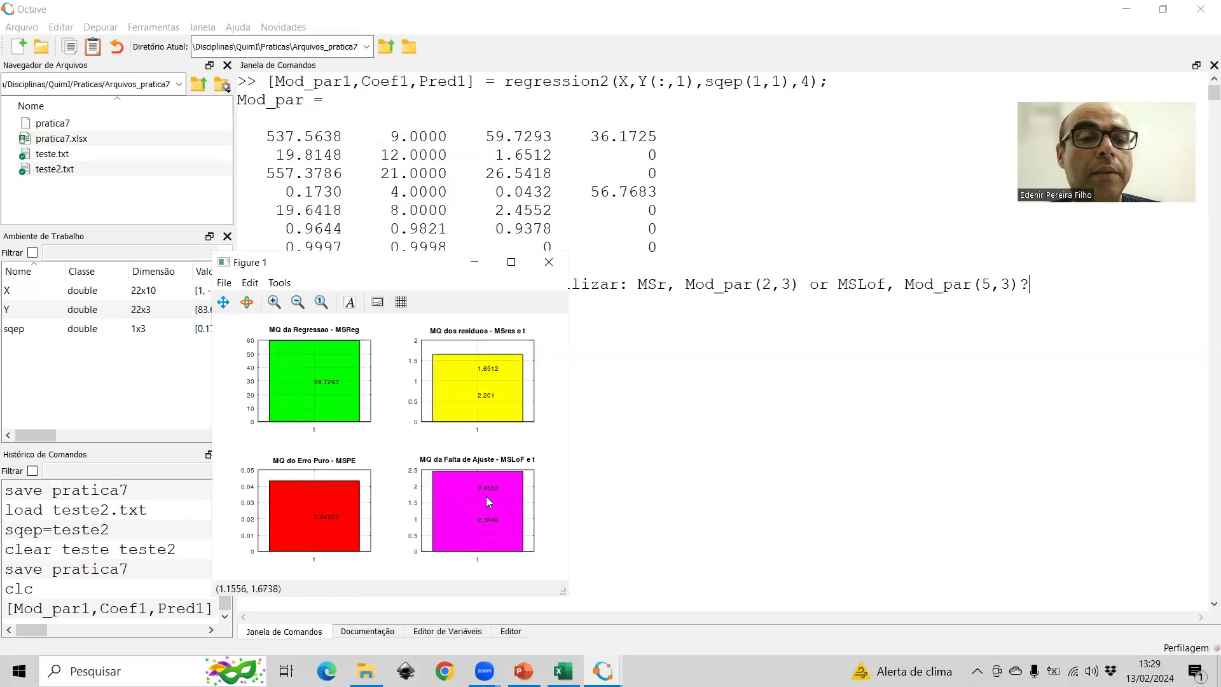
pyautogui.click(1072, 299)
pyautogui.write('2.4')
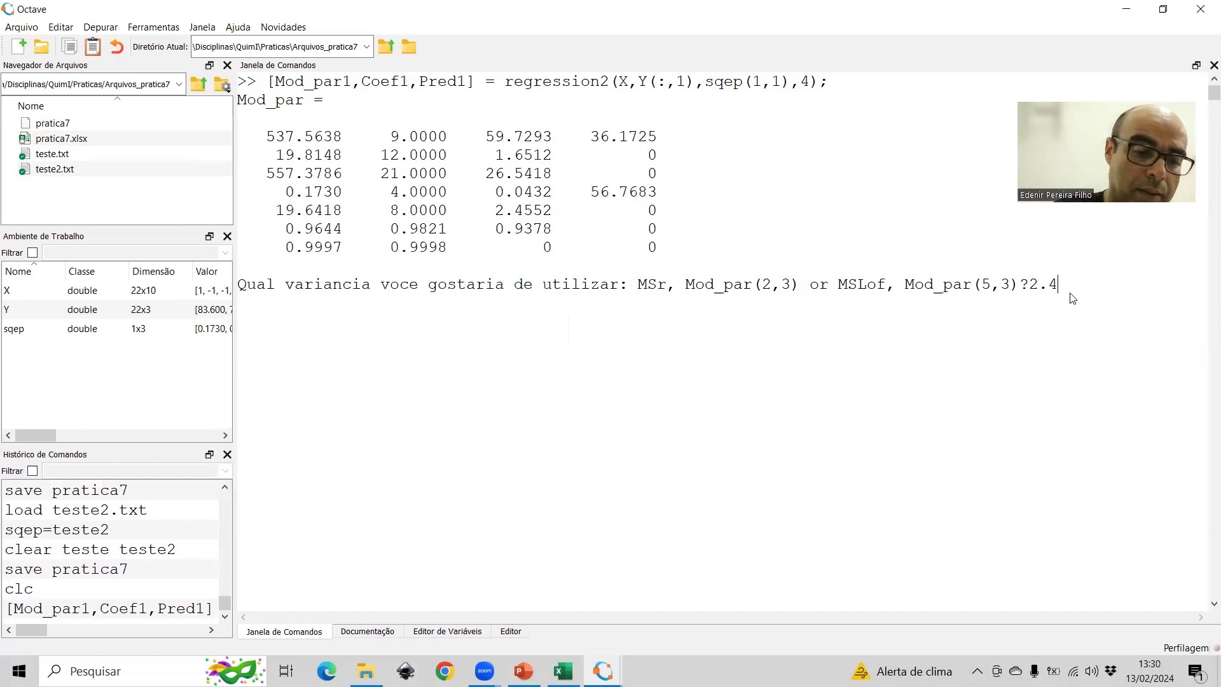
pyautogui.write('552')
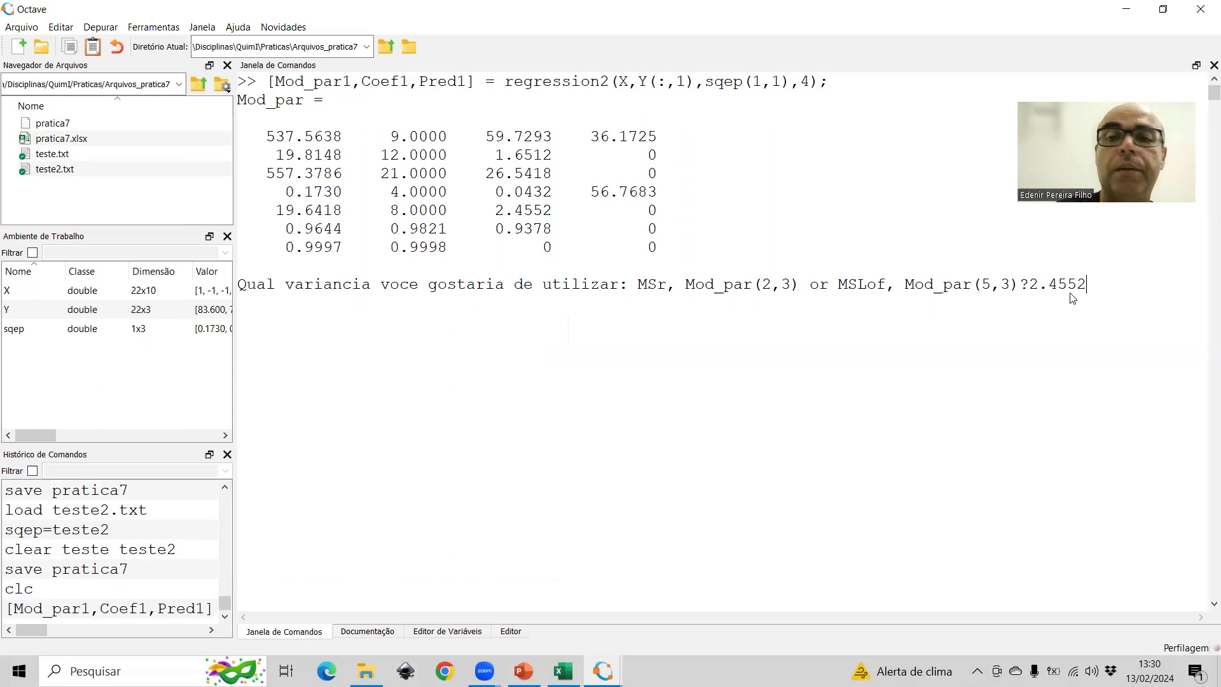
pyautogui.press('Return')
# - Bring Figure 1 back to read the lack-of-fit t, and enter 2.3646 as the R1 model's t value
pyautogui.click(563, 671)
pyautogui.moveTo(603, 671)
pyautogui.click(676, 608)
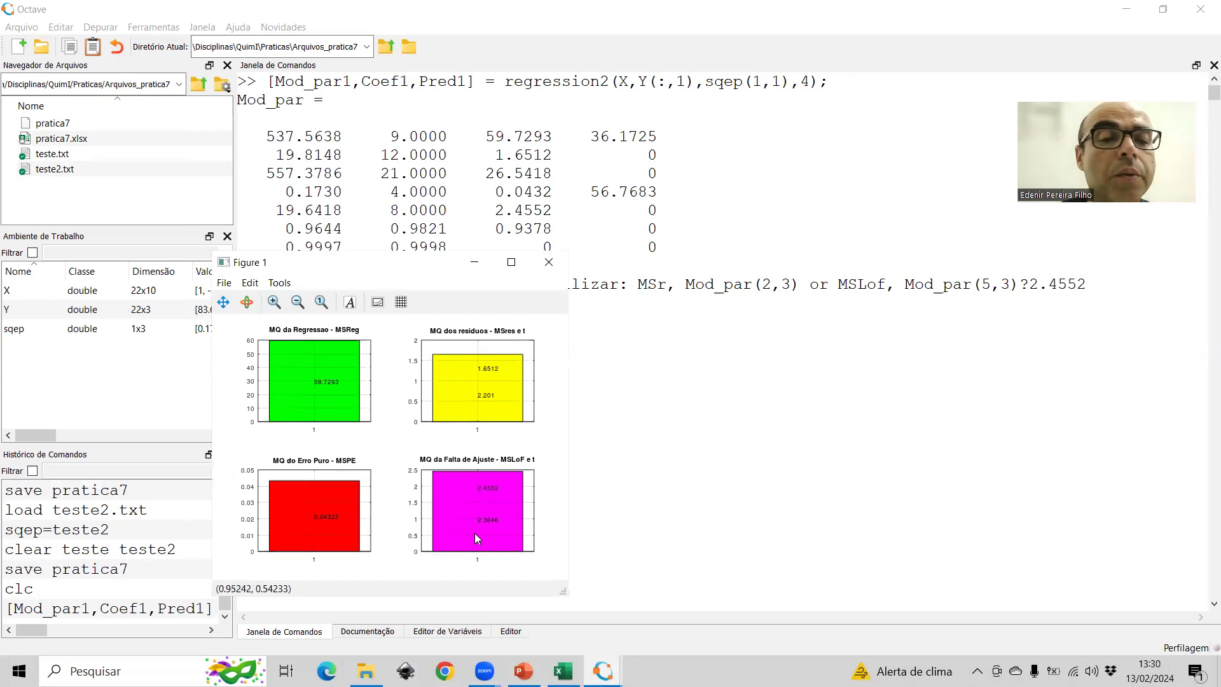
pyautogui.click(681, 356)
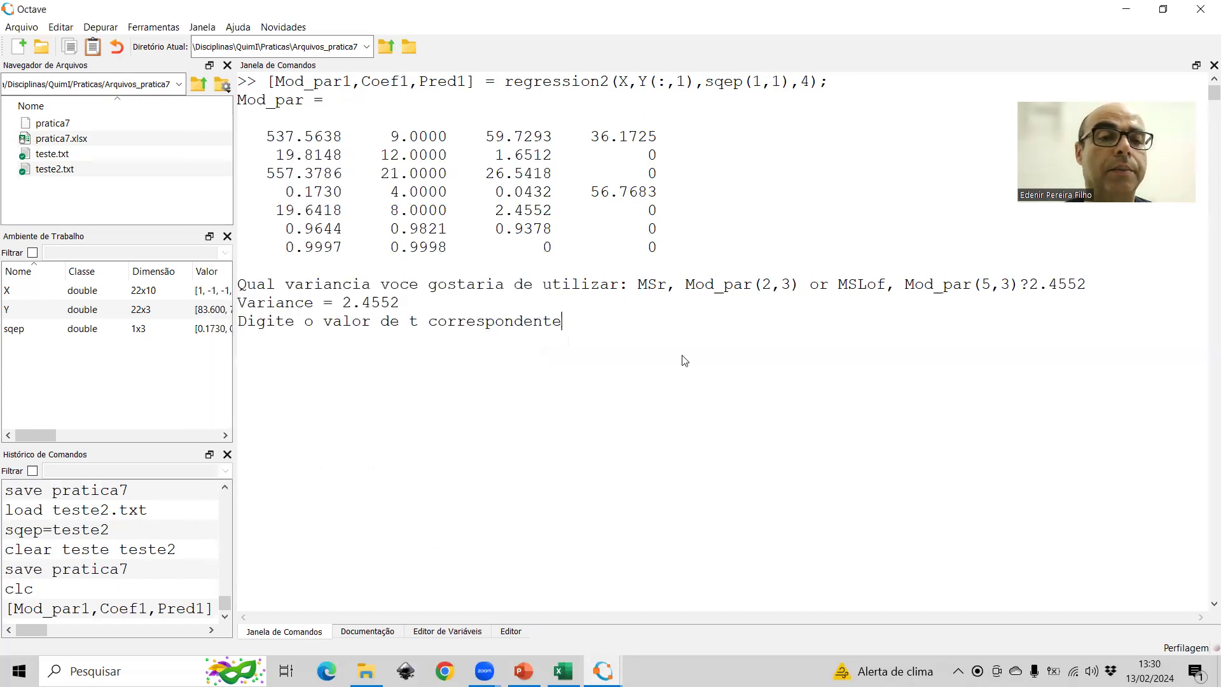
pyautogui.write('2')
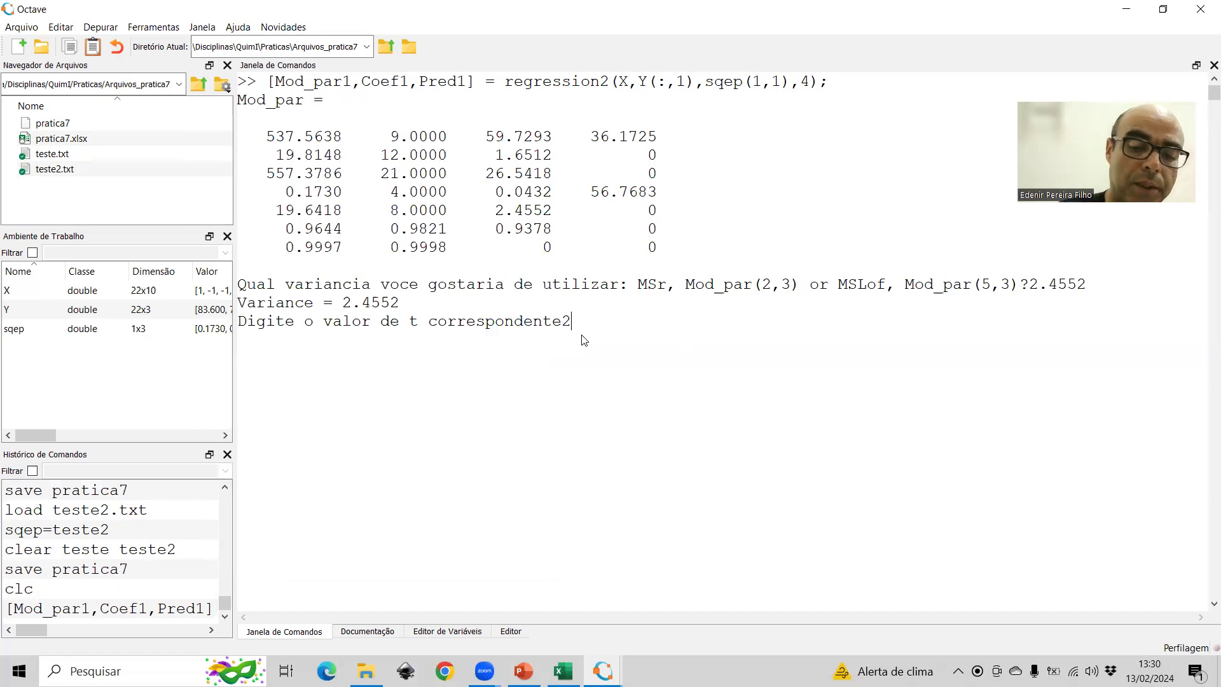
pyautogui.write('.3646')
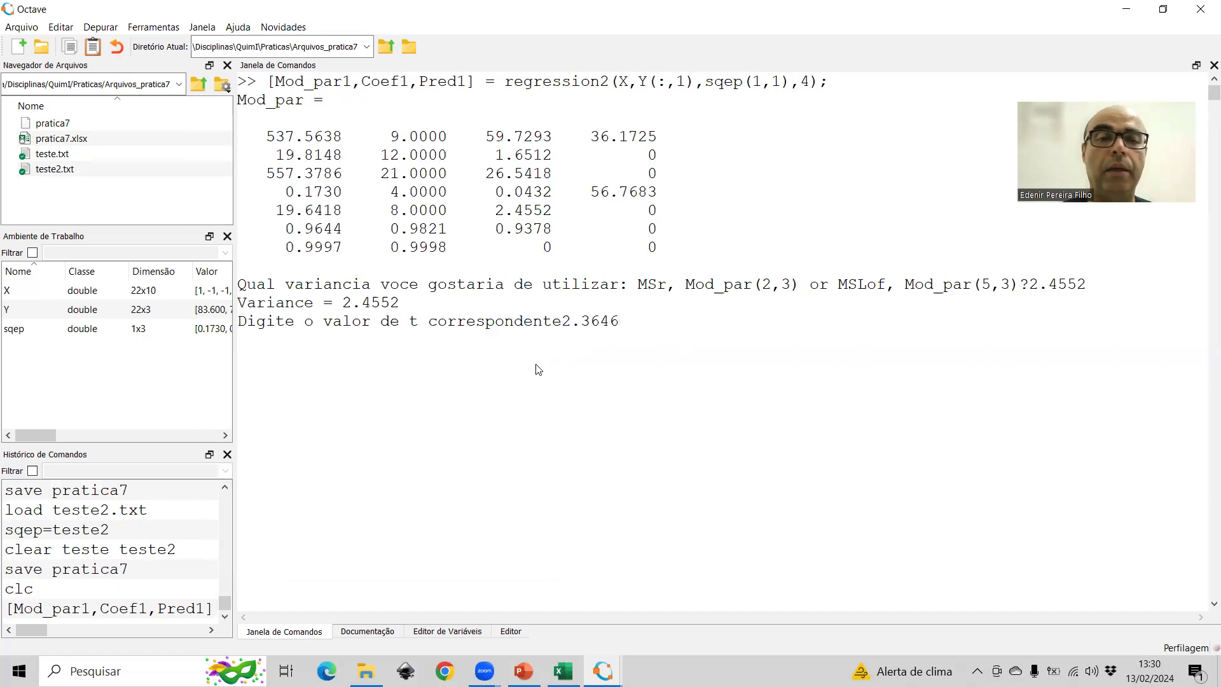
pyautogui.press('Return')
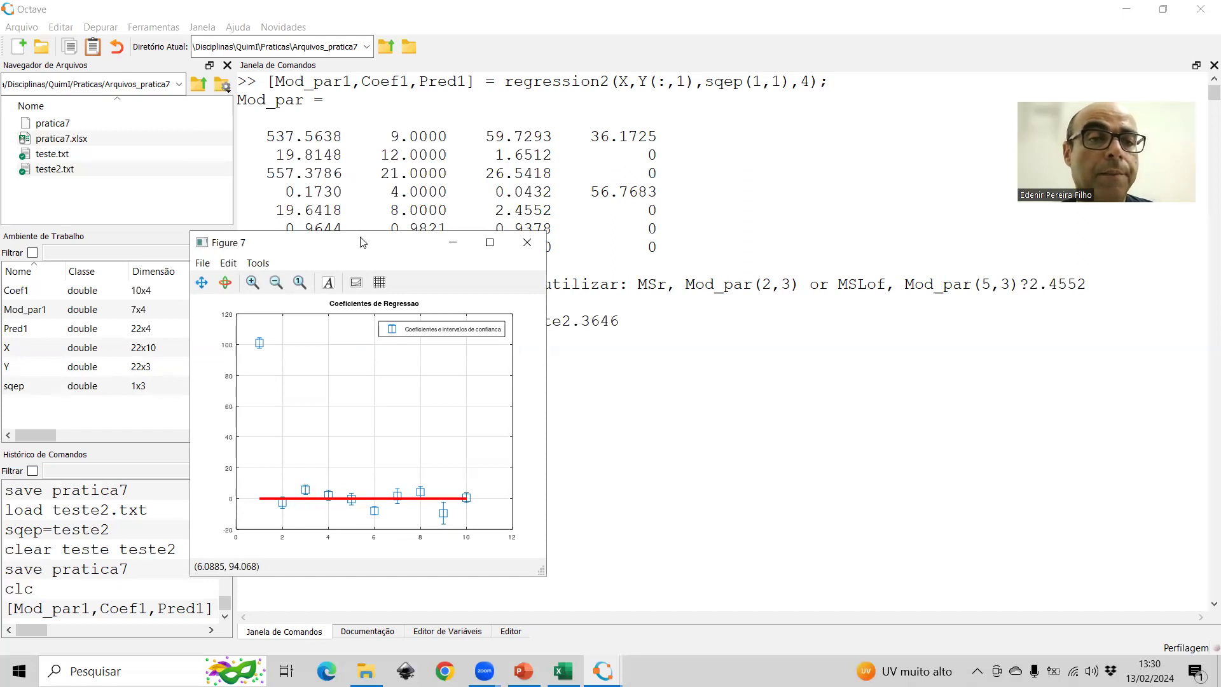
# - Review and close the R1 coefficient, residual and prediction plots, and save the workspace to pratica7
pyautogui.moveTo(363, 242); pyautogui.dragTo(713, 203)
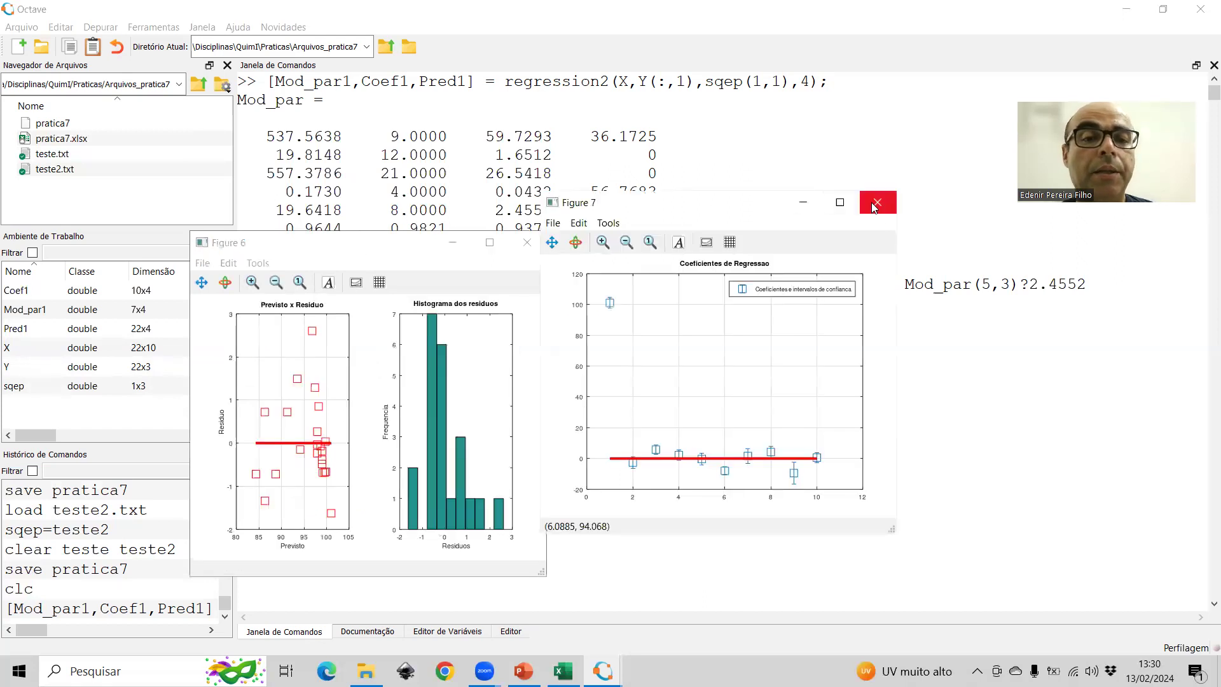
pyautogui.click(877, 204)
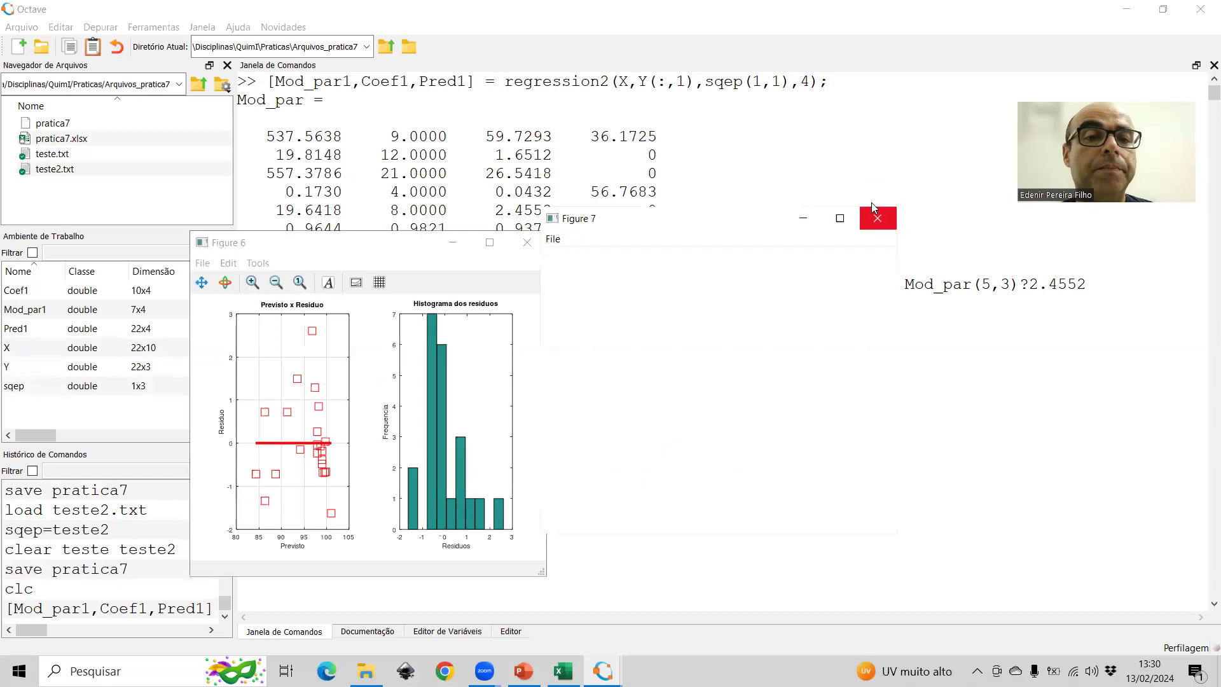
pyautogui.click(528, 243)
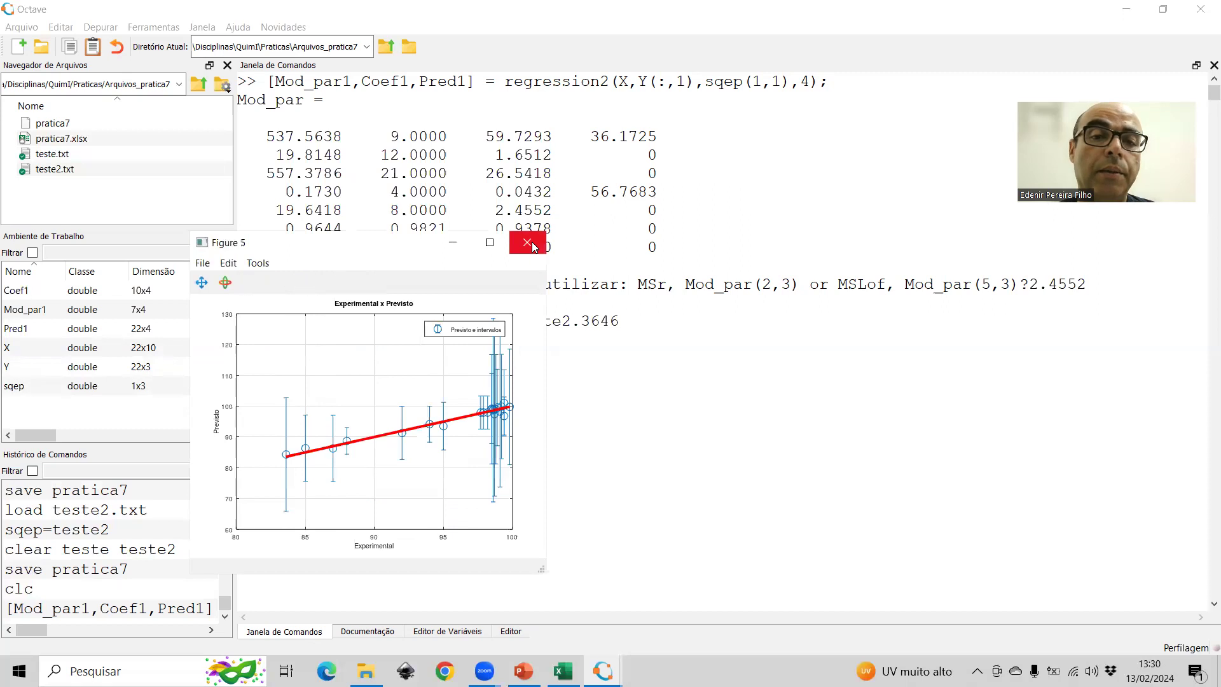
pyautogui.click(528, 244)
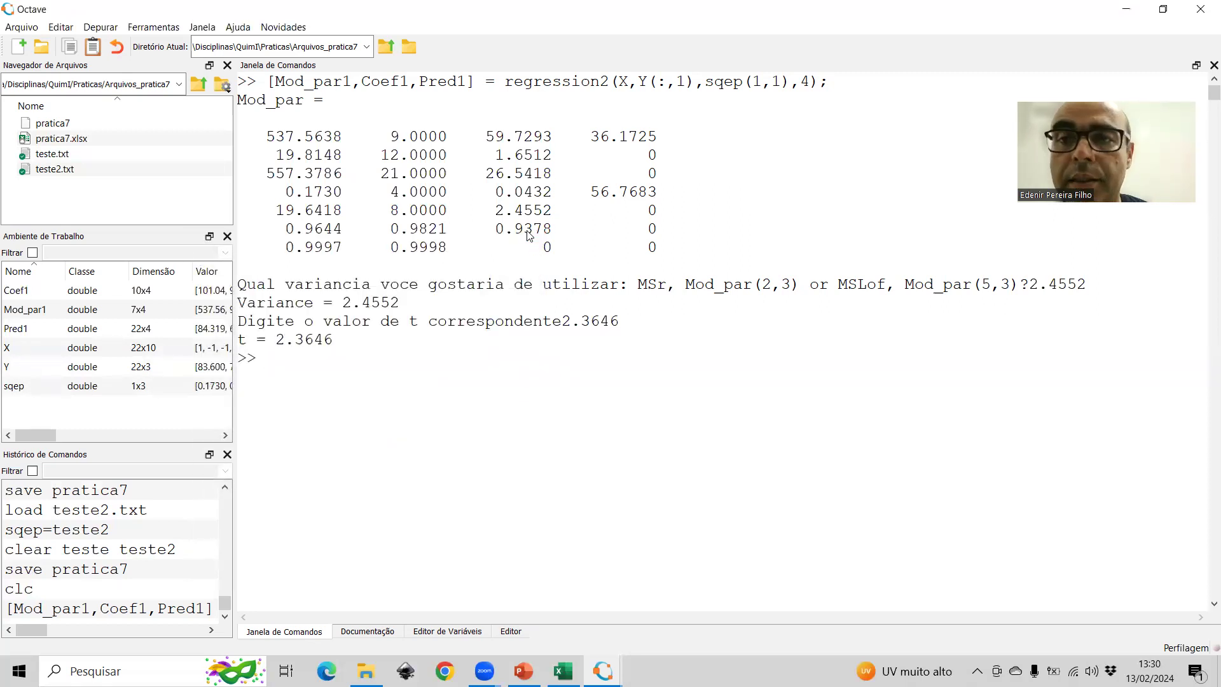
pyautogui.write('save pratica7')
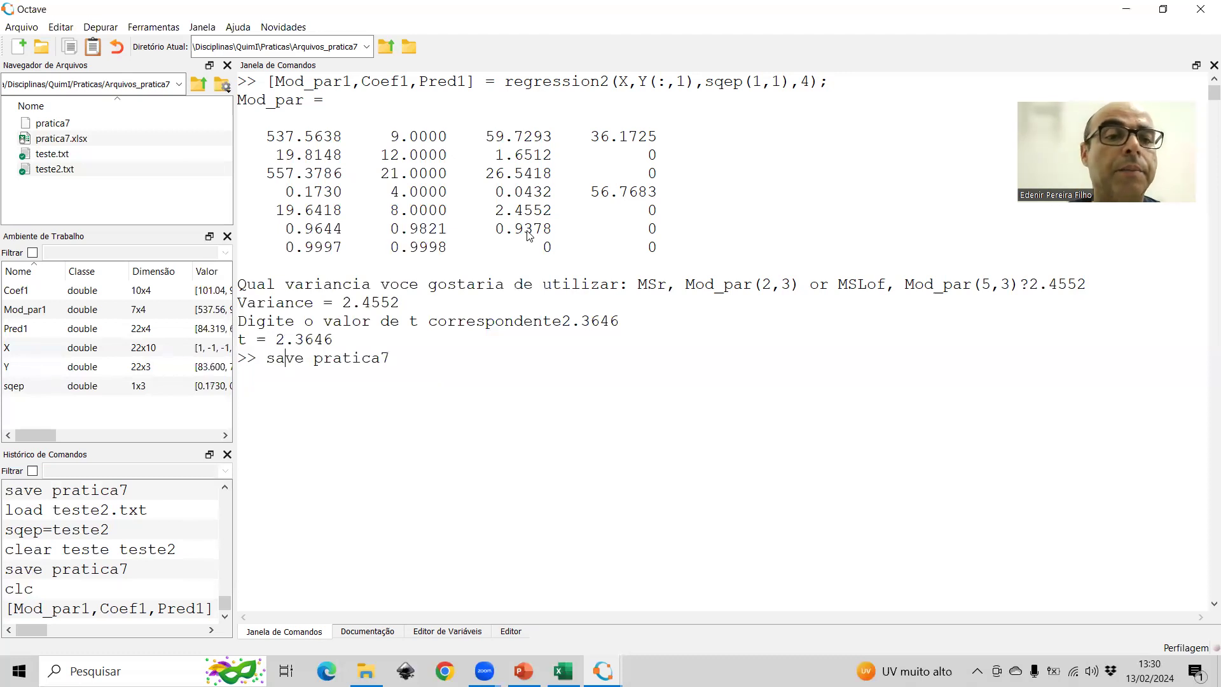
pyautogui.press('Return')
# - Recall the R1 regression2 command and rename its outputs to Mod_par2, Coef2 and Pred2
pyautogui.write('[')
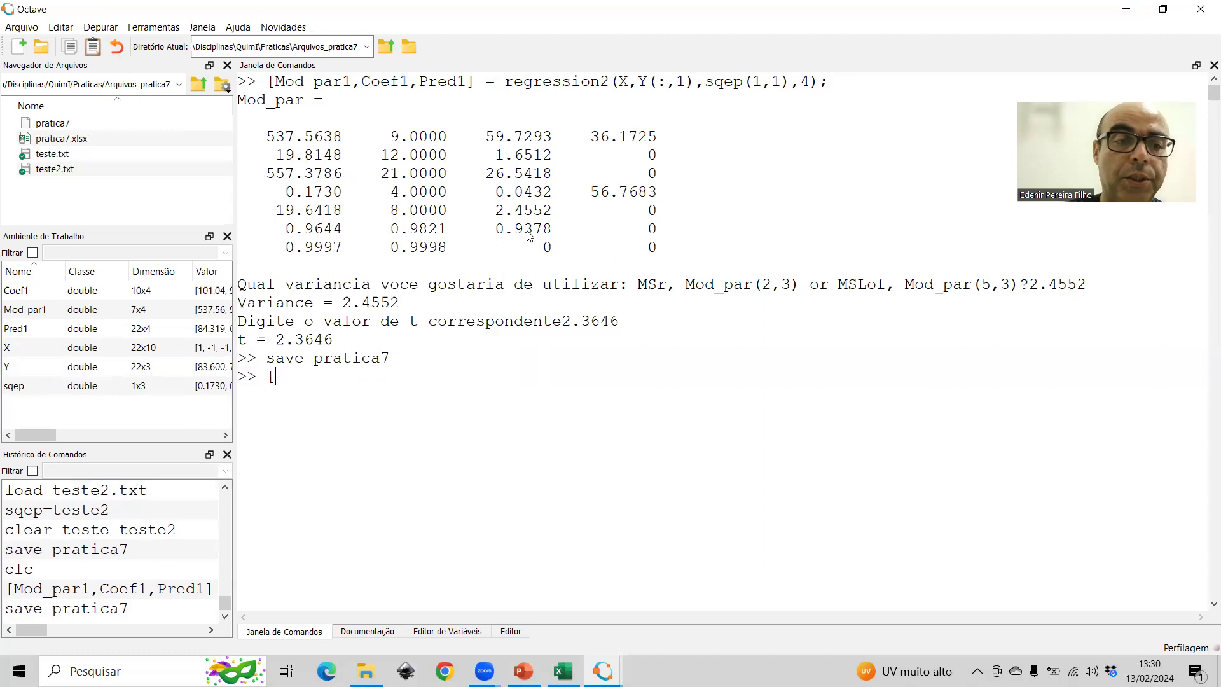
pyautogui.write('M')
pyautogui.press('Up')
pyautogui.press('Right')
pyautogui.press('Right')
pyautogui.press('BackSpace')
pyautogui.write('2')
pyautogui.press('Right')
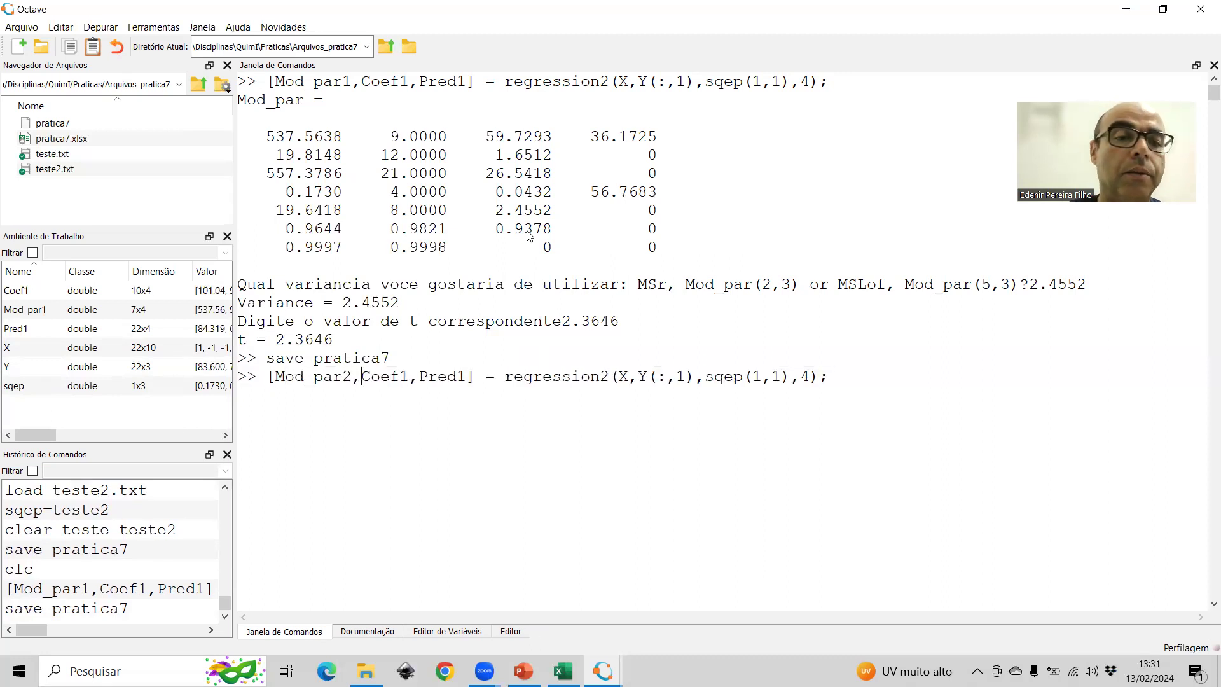
pyautogui.press('Right')
pyautogui.press('BackSpace')
pyautogui.write('2')
pyautogui.press('Right')
pyautogui.press('Right')
pyautogui.press('Right')
pyautogui.press('BackSpace')
pyautogui.write('2')
# - Change the regression2 arguments to Y(:,2) and sqep(1,2), keeping 4 degrees of freedom, and run the command
pyautogui.press('Right')
pyautogui.press('BackSpace')
pyautogui.write('2')
pyautogui.press('Right')
pyautogui.press('Right')
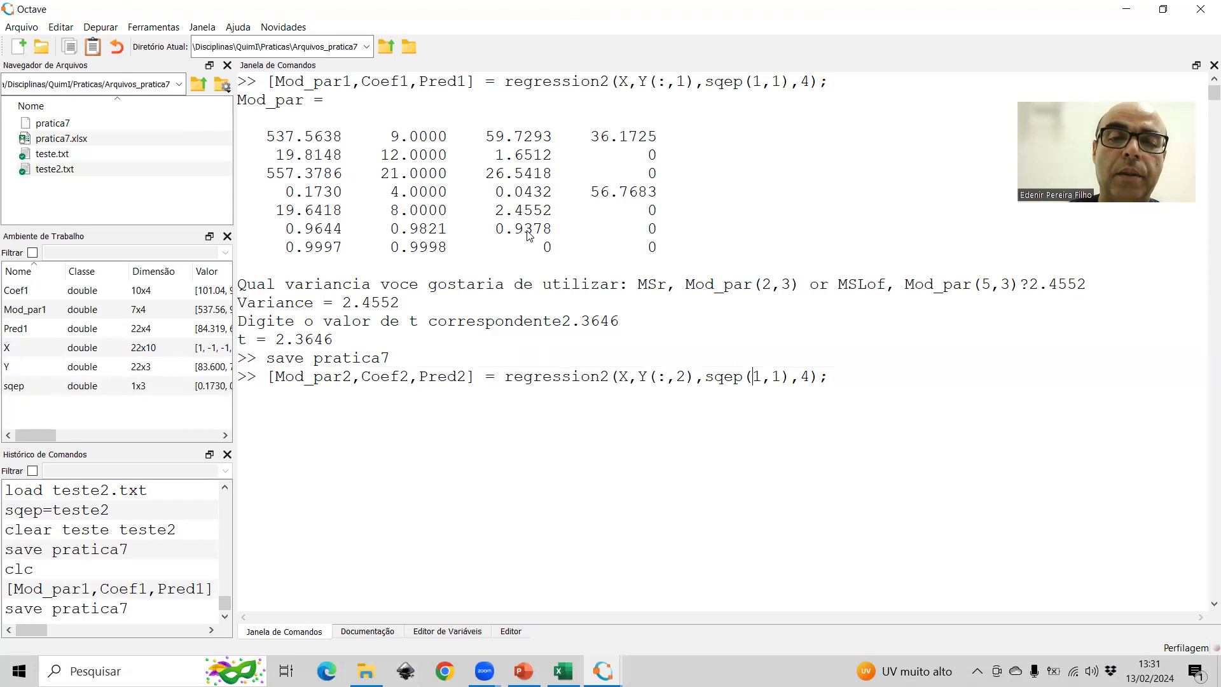
pyautogui.press('BackSpace')
pyautogui.write('2(X,Y(:,2),sqep(1,2')
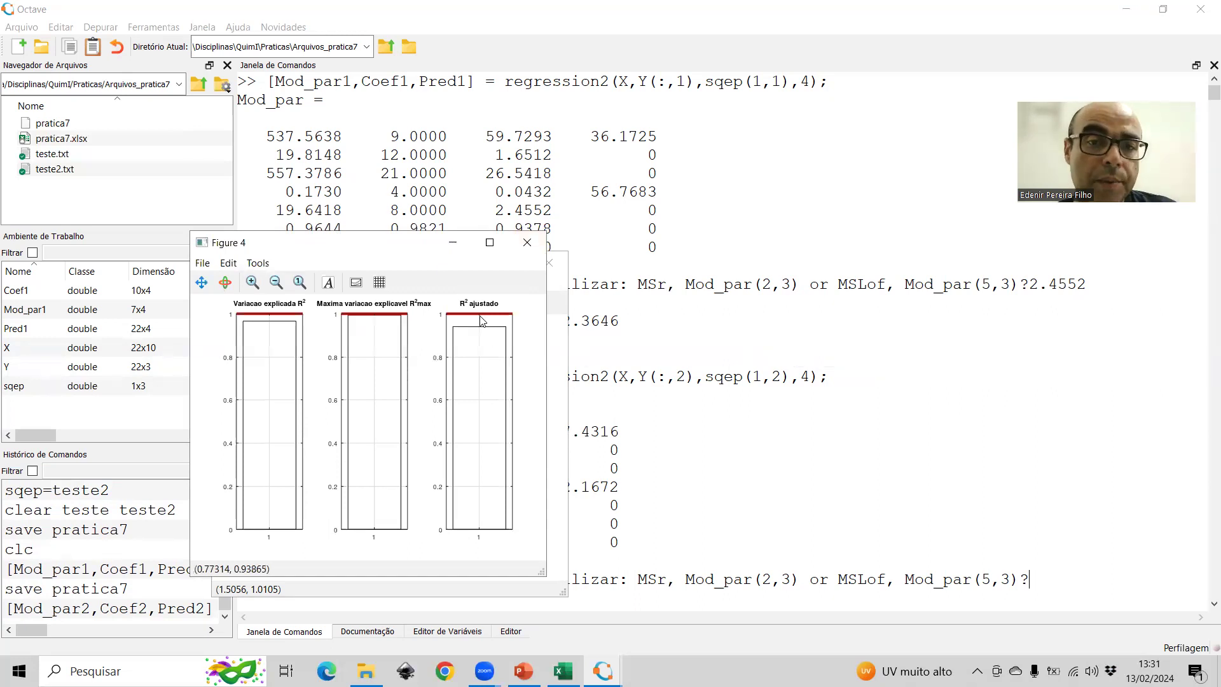
# - Review and close the R2 model's R², F2 test and F1 test plots in Figures 4, 3 and 2
pyautogui.click(526, 244)
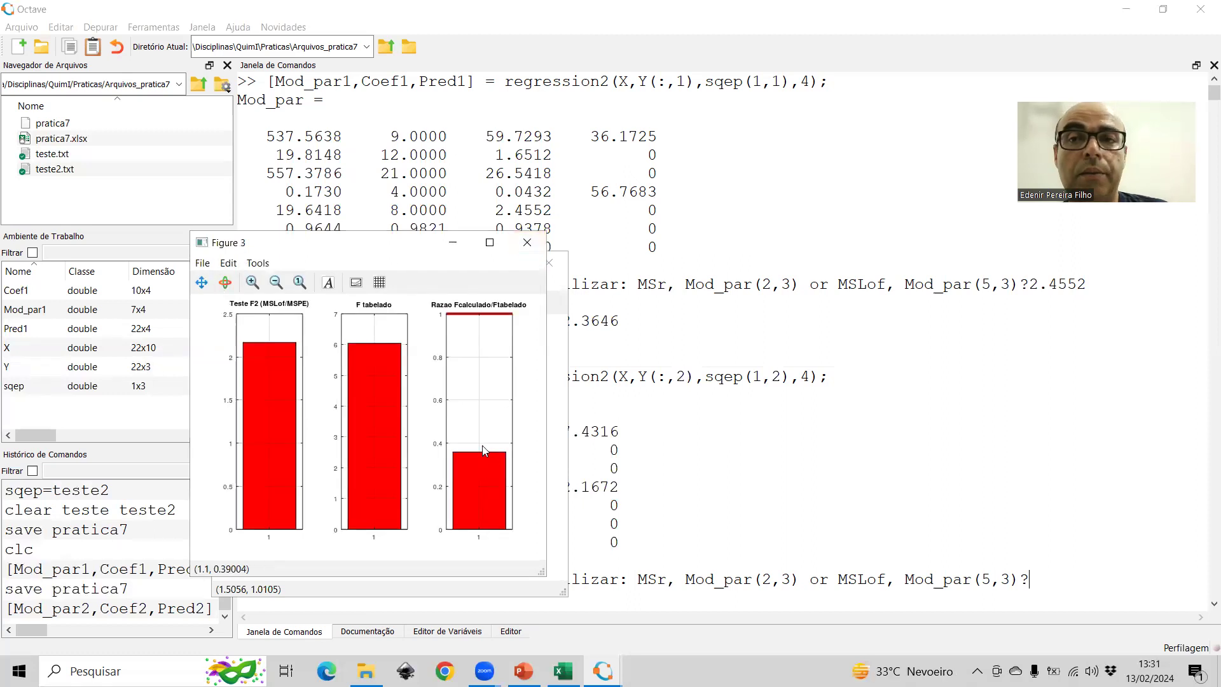
pyautogui.click(530, 240)
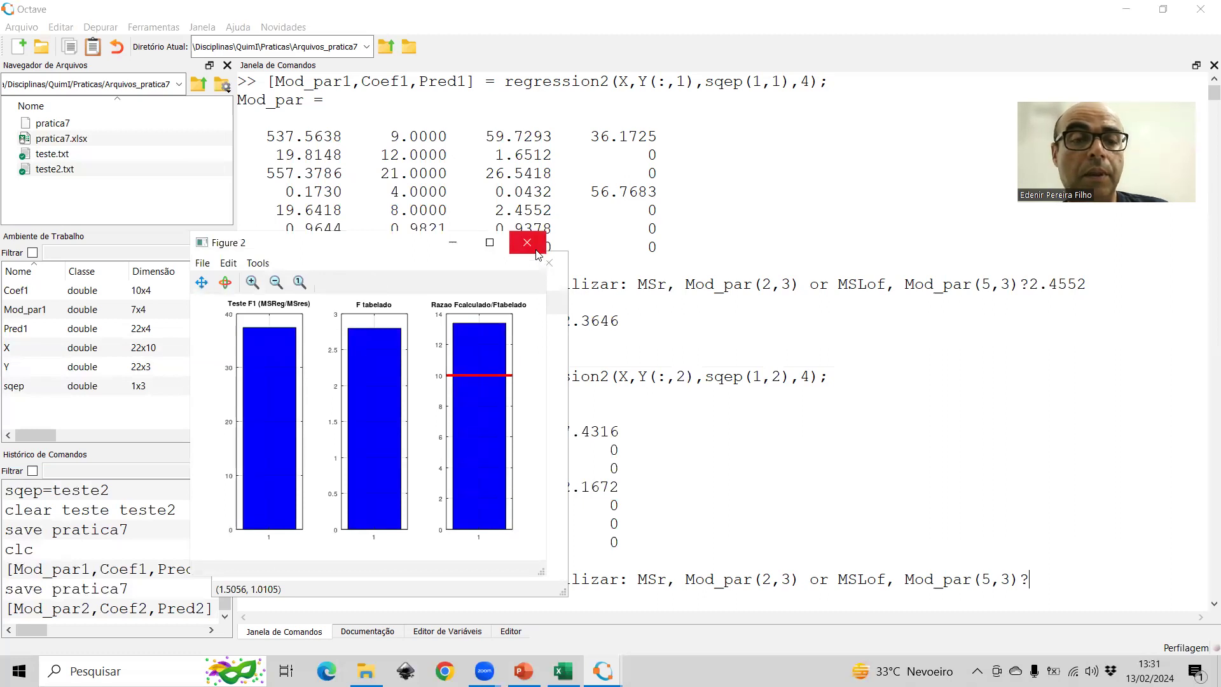
pyautogui.click(529, 244)
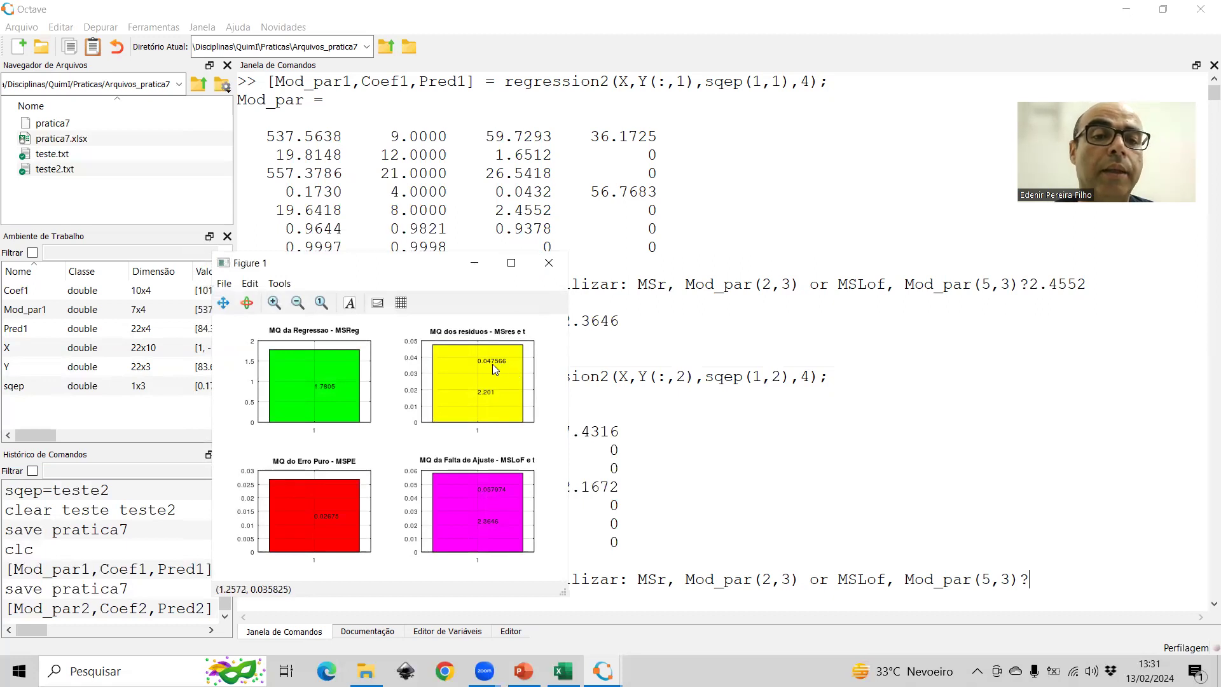
# - Enter the residual mean square 0.047566 as the R2 model's variance, checking Figure 1 for the matching t value
pyautogui.click(1052, 592)
pyautogui.write('0.0')
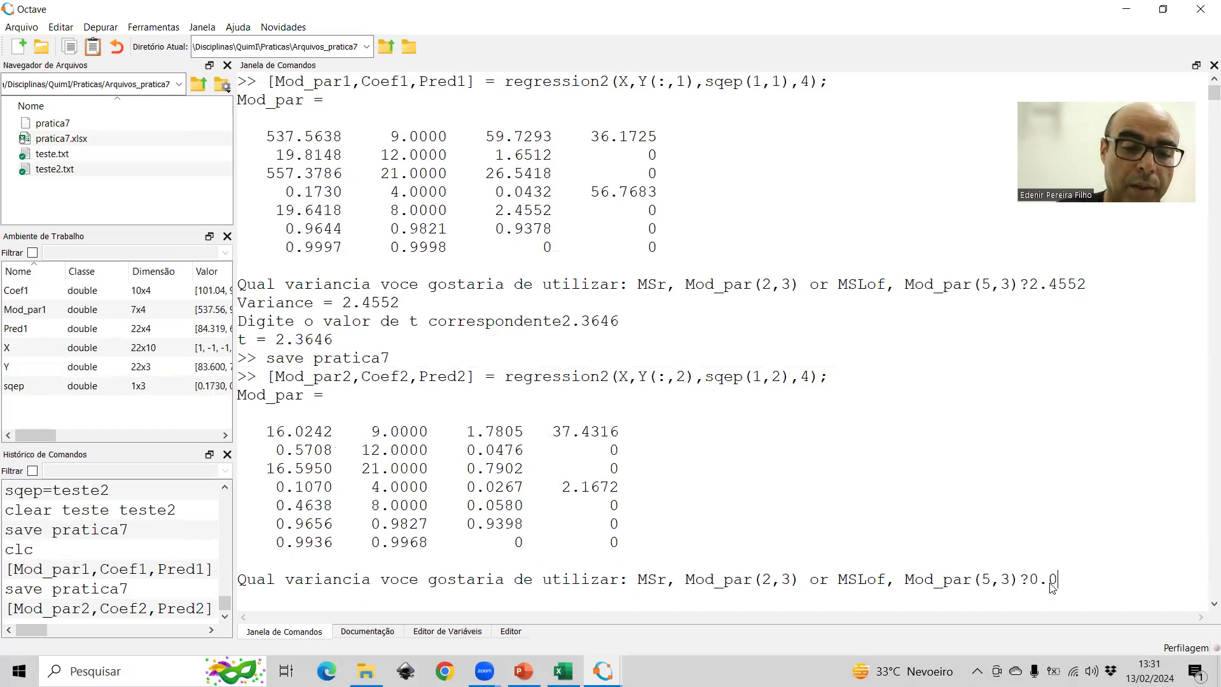
pyautogui.write('47566')
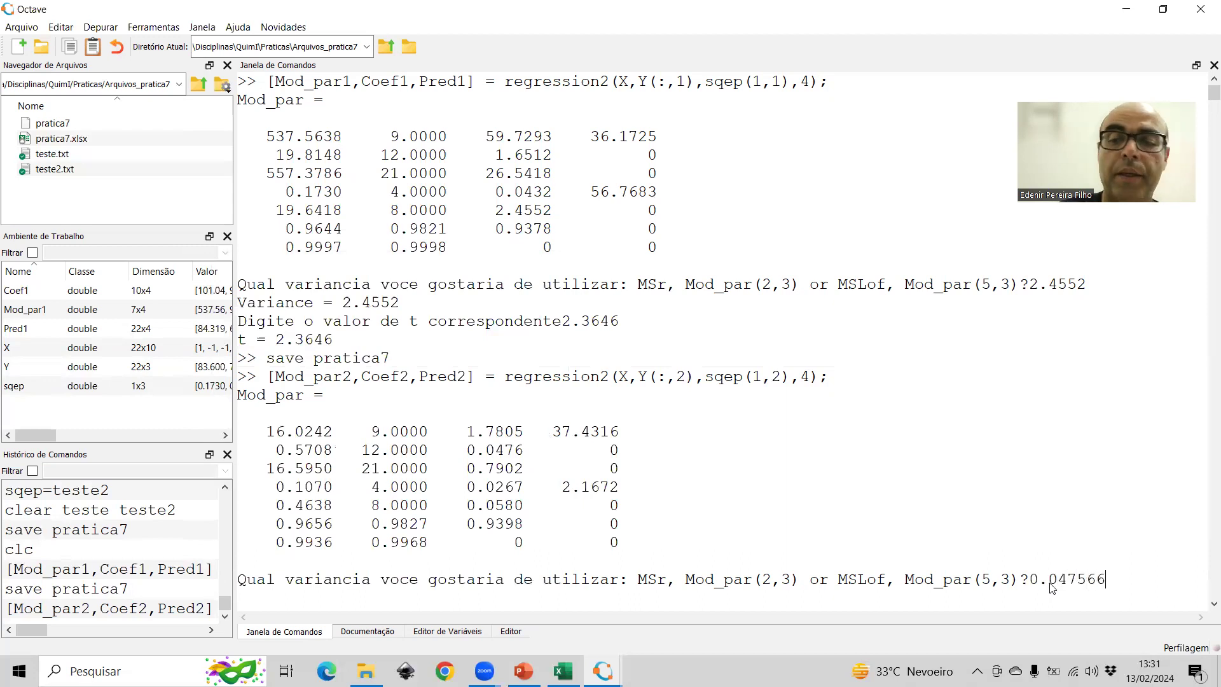
pyautogui.moveTo(603, 671)
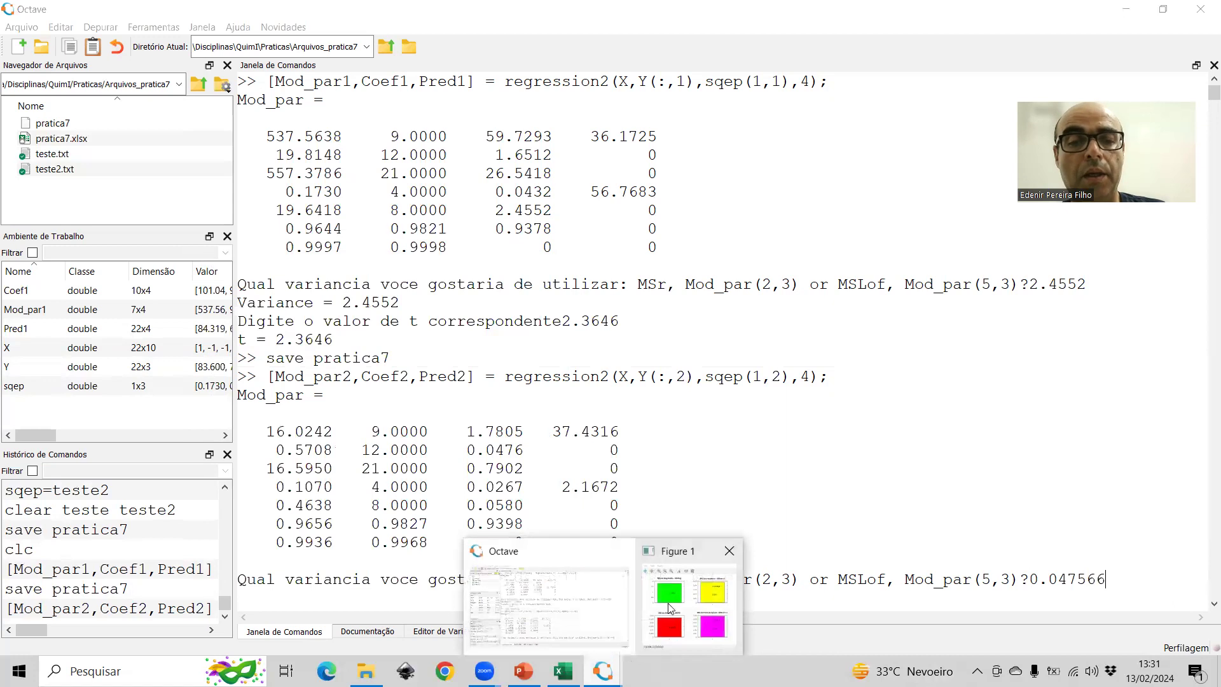
pyautogui.click(673, 608)
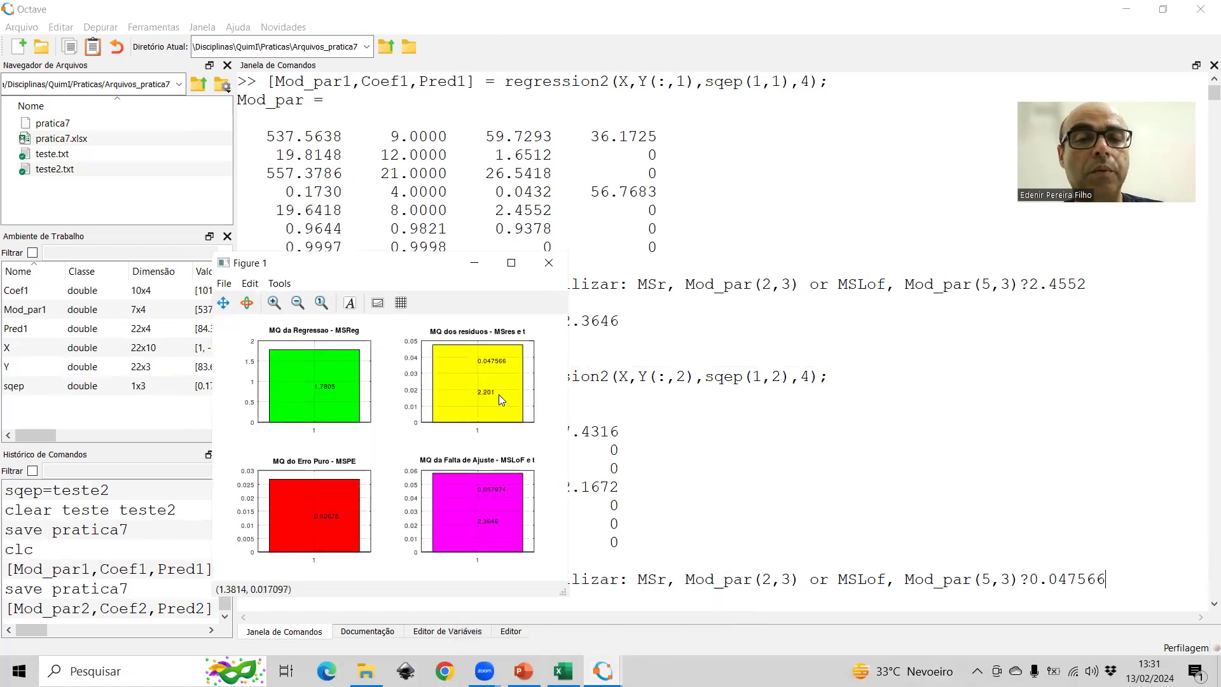
pyautogui.click(1113, 576)
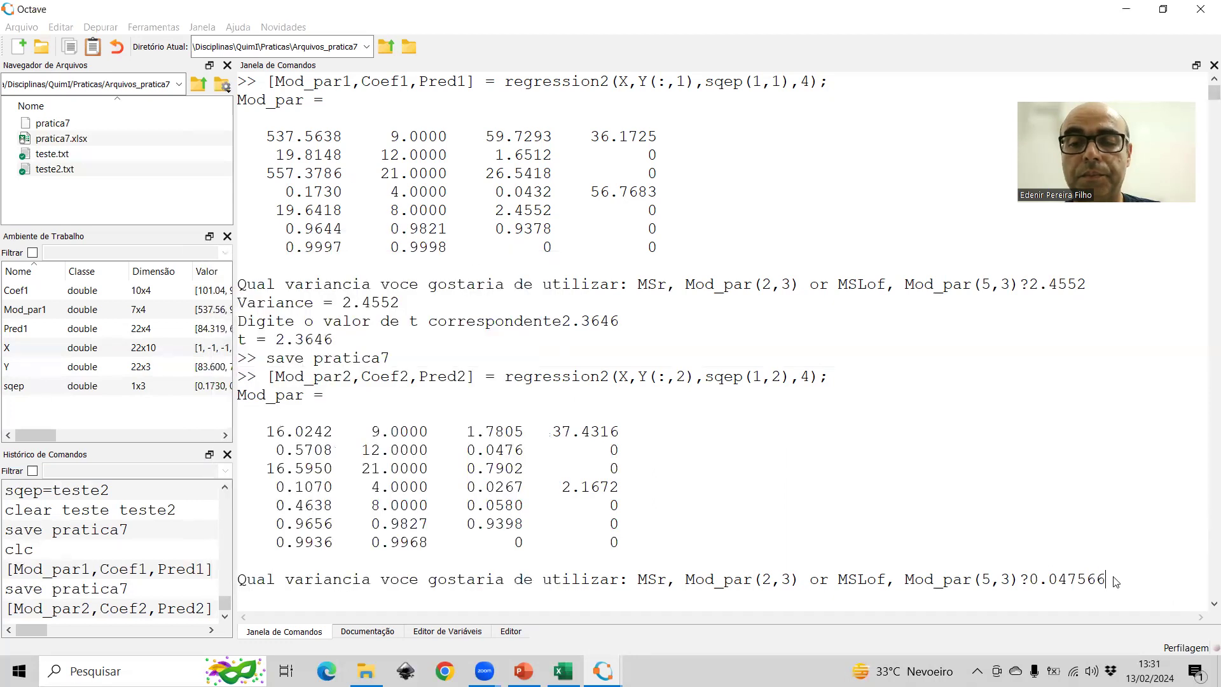
pyautogui.write('0.047566')
pyautogui.press('Return')
# - Enter 2.201 as the t value for the R2 model
pyautogui.write('2')
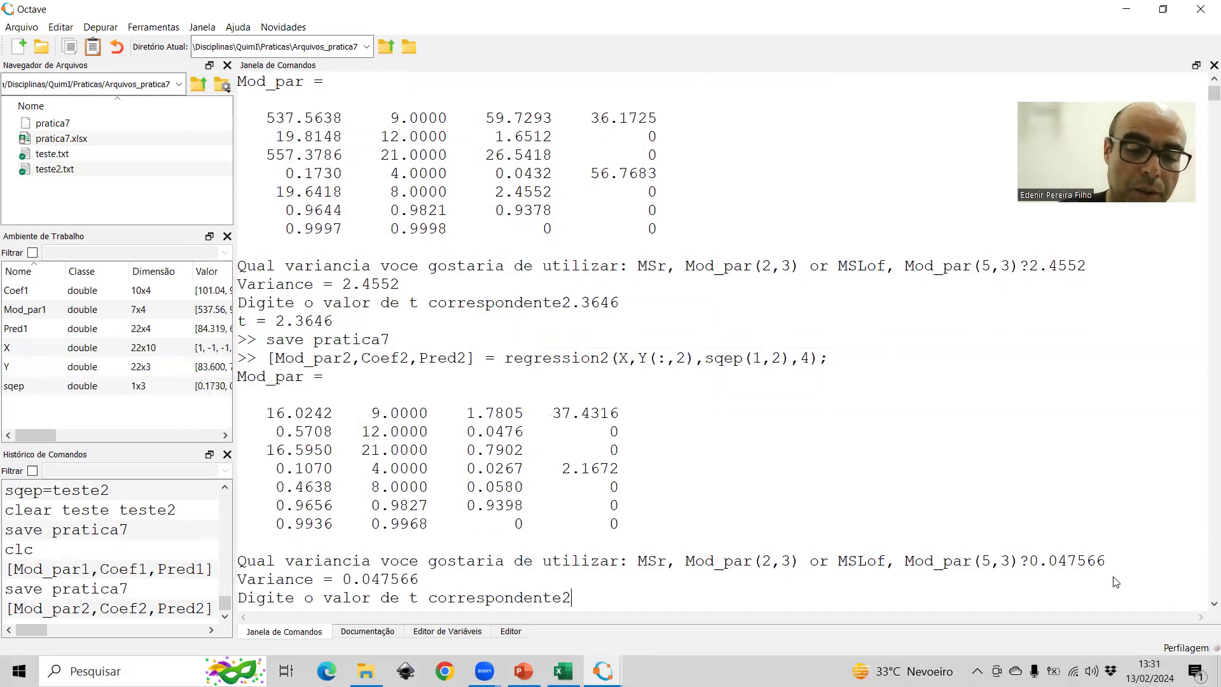
pyautogui.write('.201')
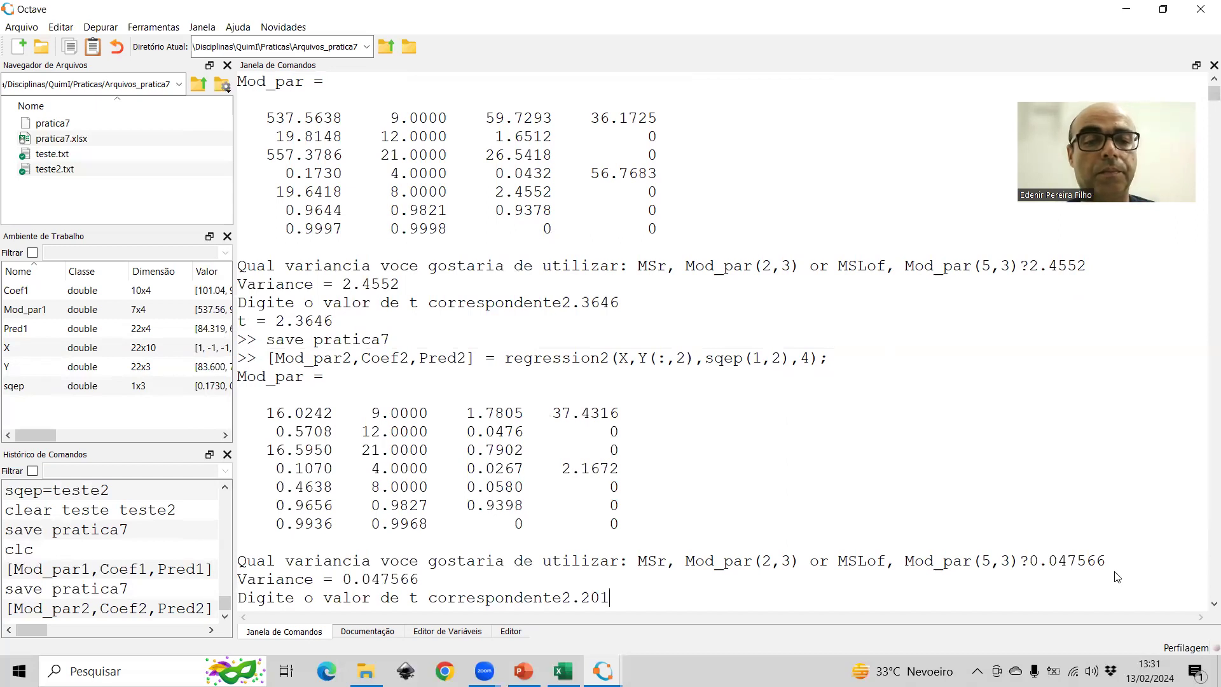
pyautogui.press('Return')
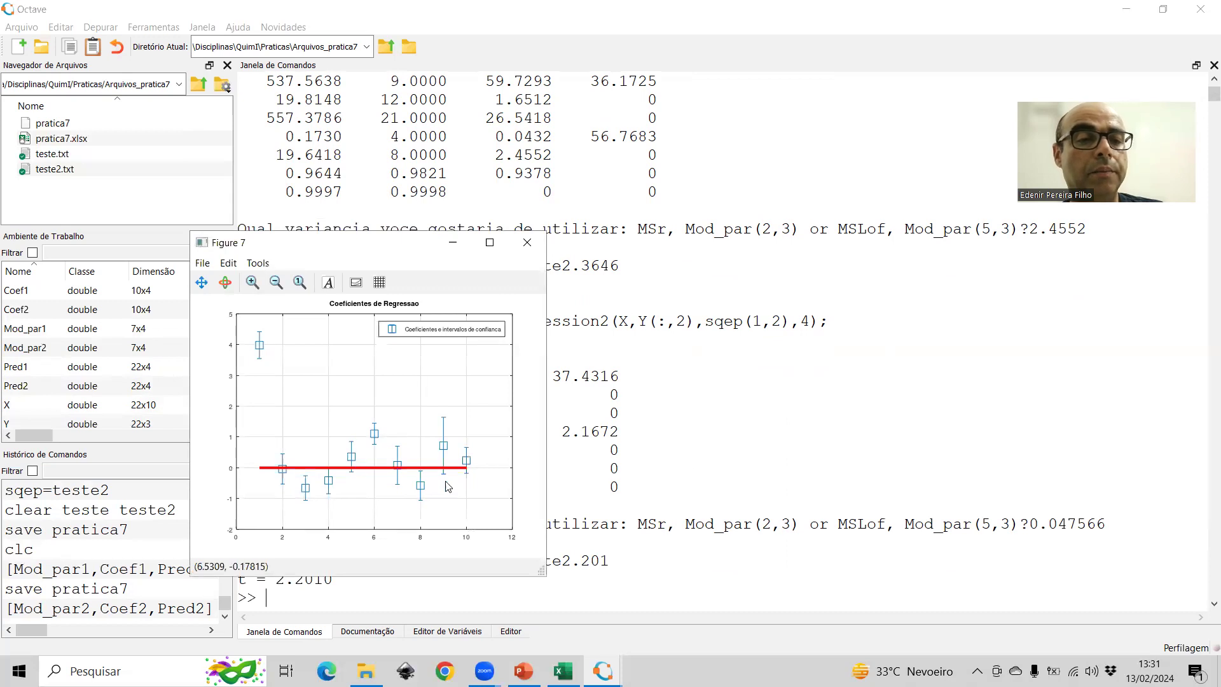
# - Review and close the R2 model's regression coefficient, residual and experimental-versus-predicted plots
pyautogui.click(532, 250)
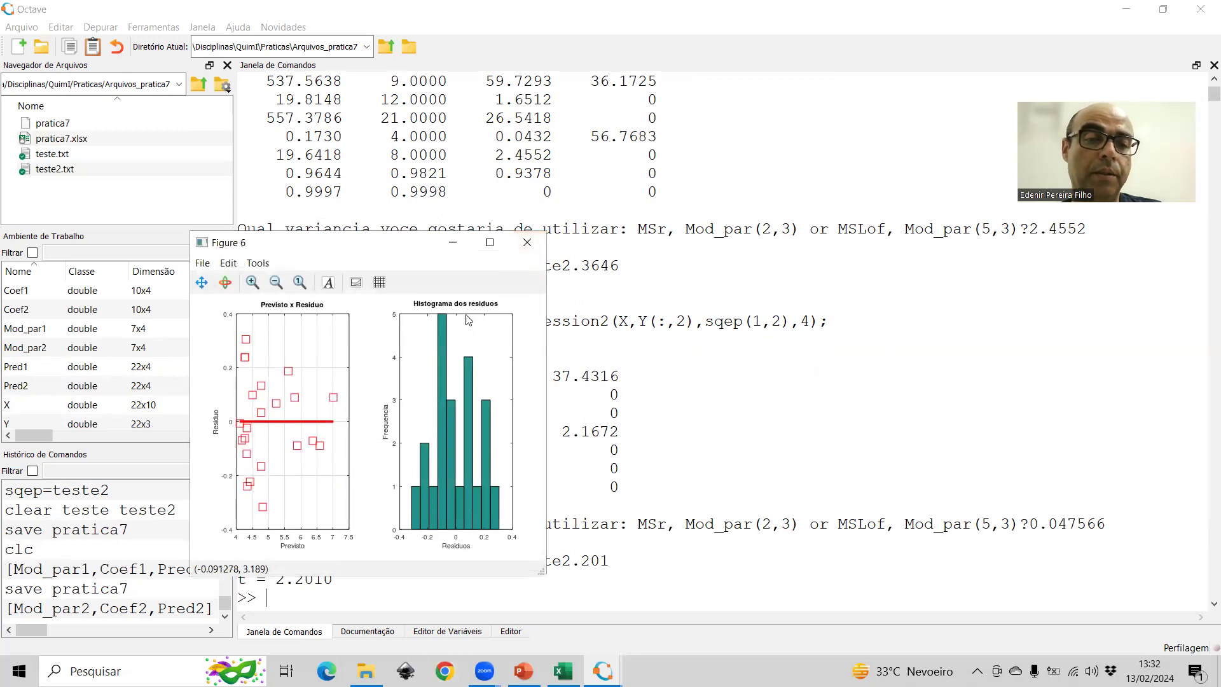
pyautogui.click(526, 245)
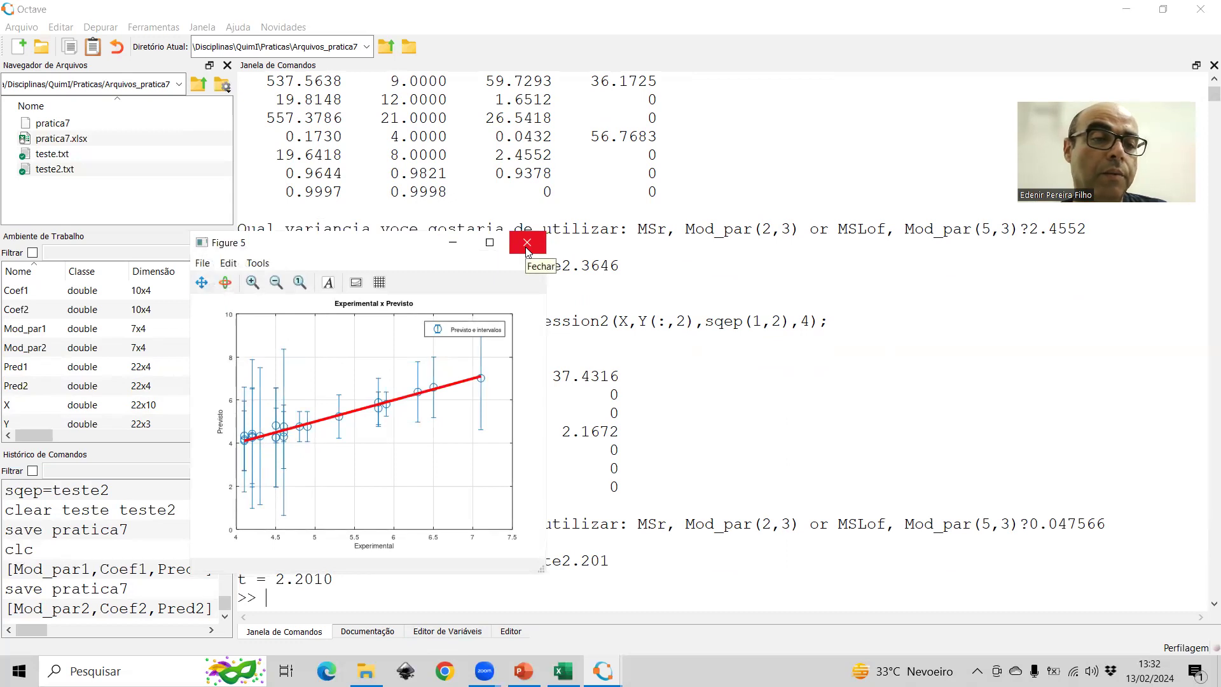
pyautogui.click(526, 246)
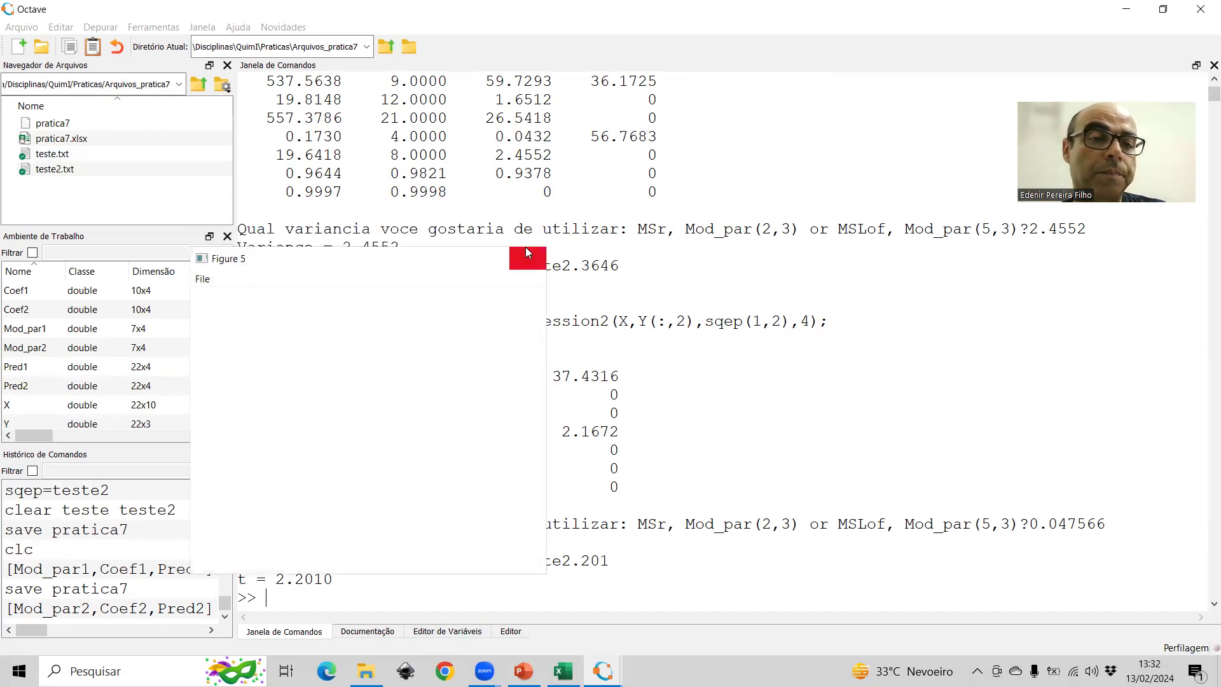
# - Save the workspace to the file pratica7 with the save command
pyautogui.moveTo(484, 671)
pyautogui.write('save pratica7')
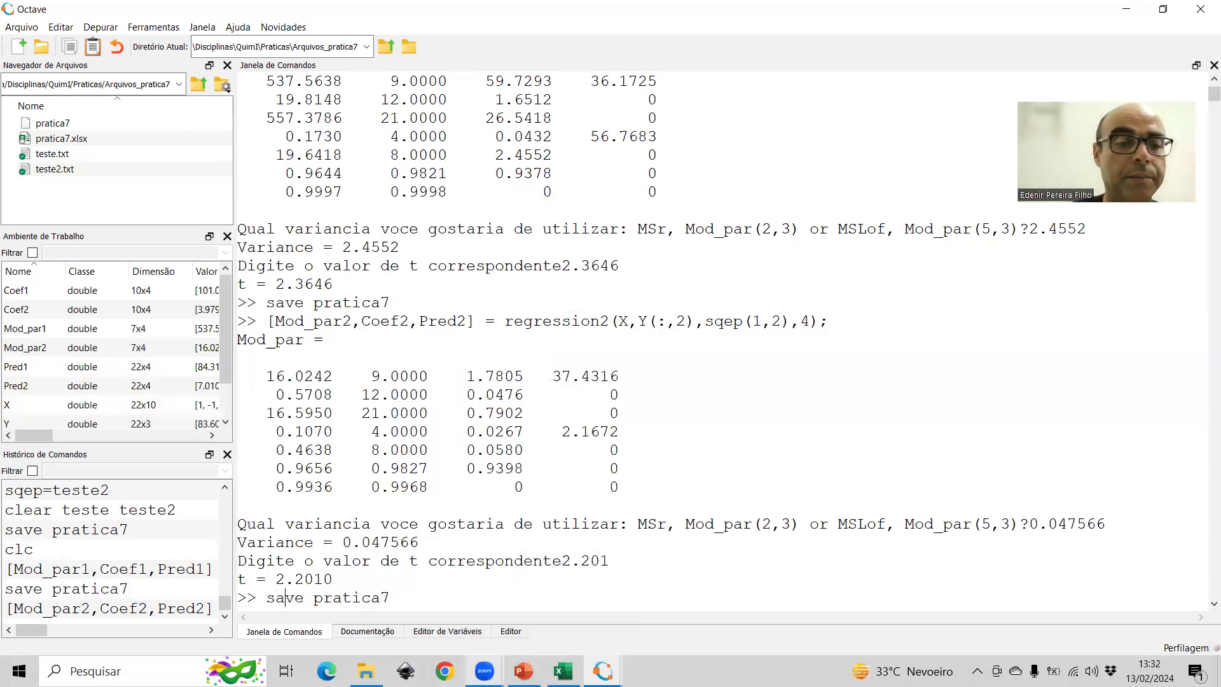
pyautogui.press('Return')
# - Reuse the previous regression command for the third response: [Mod_par3,Coef3,Pred3] = regression2(X,Y(:,3),sqep(1,3),4);
pyautogui.write('[M')
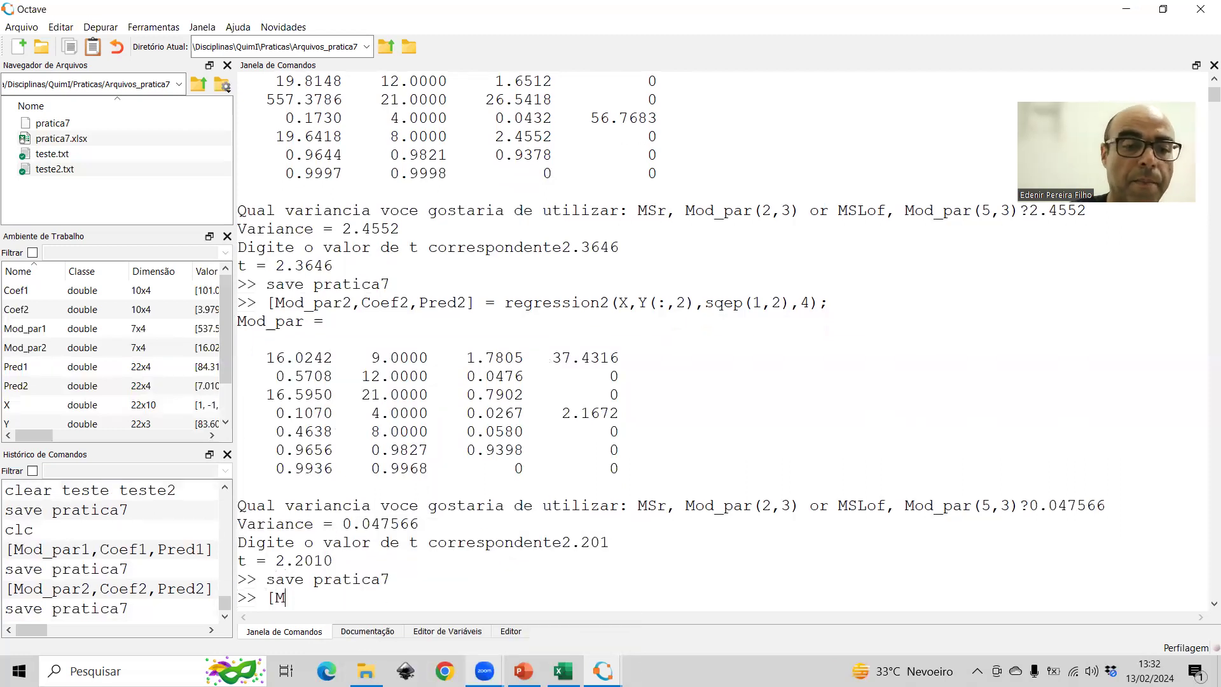
pyautogui.press('Up')
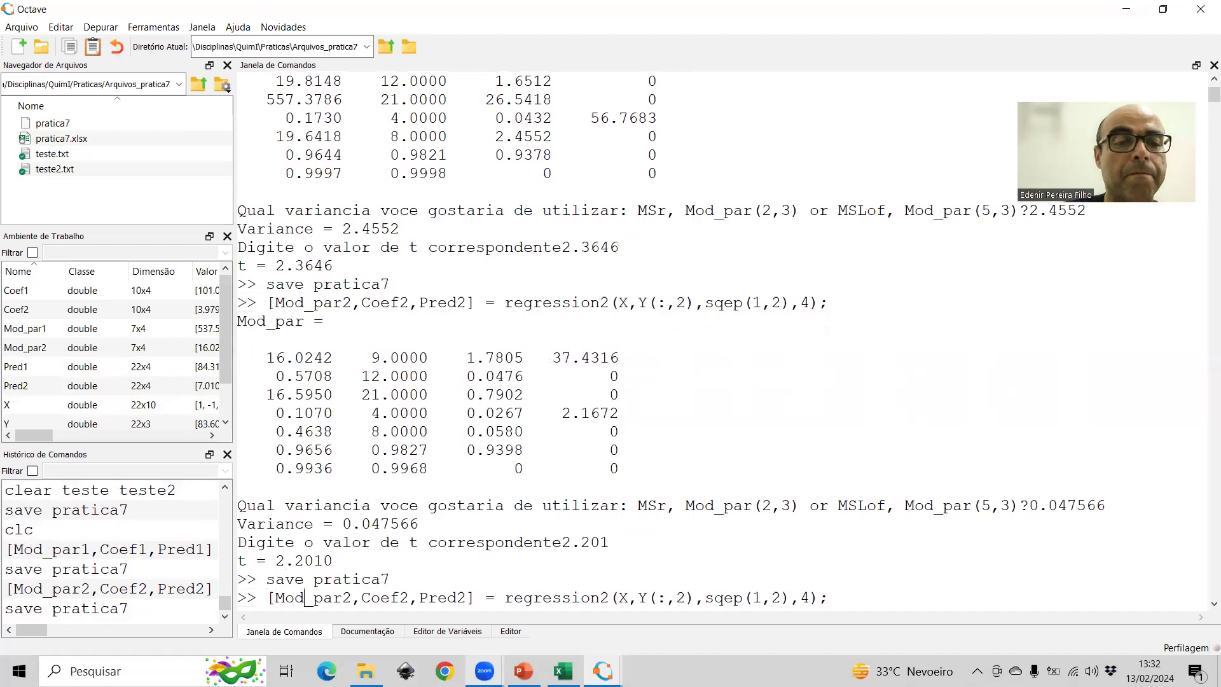
pyautogui.press('BackSpace')
pyautogui.write('3')
pyautogui.press('Right')
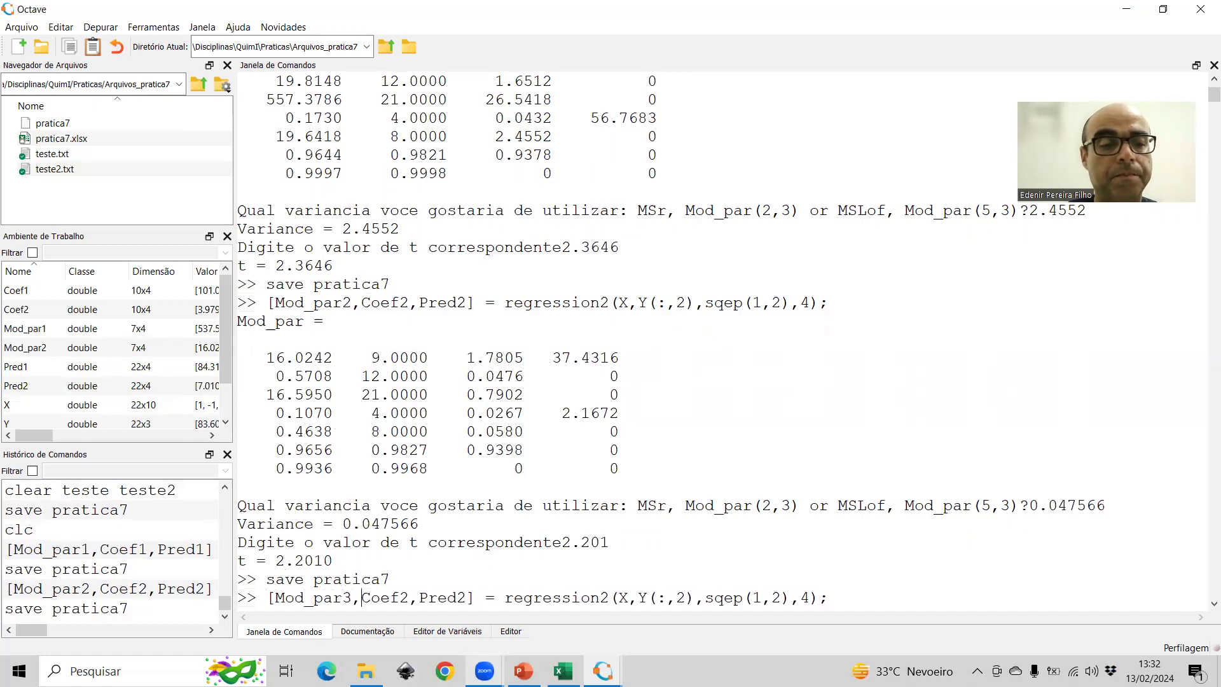
pyautogui.press('BackSpace')
pyautogui.write('3')
pyautogui.press('Right')
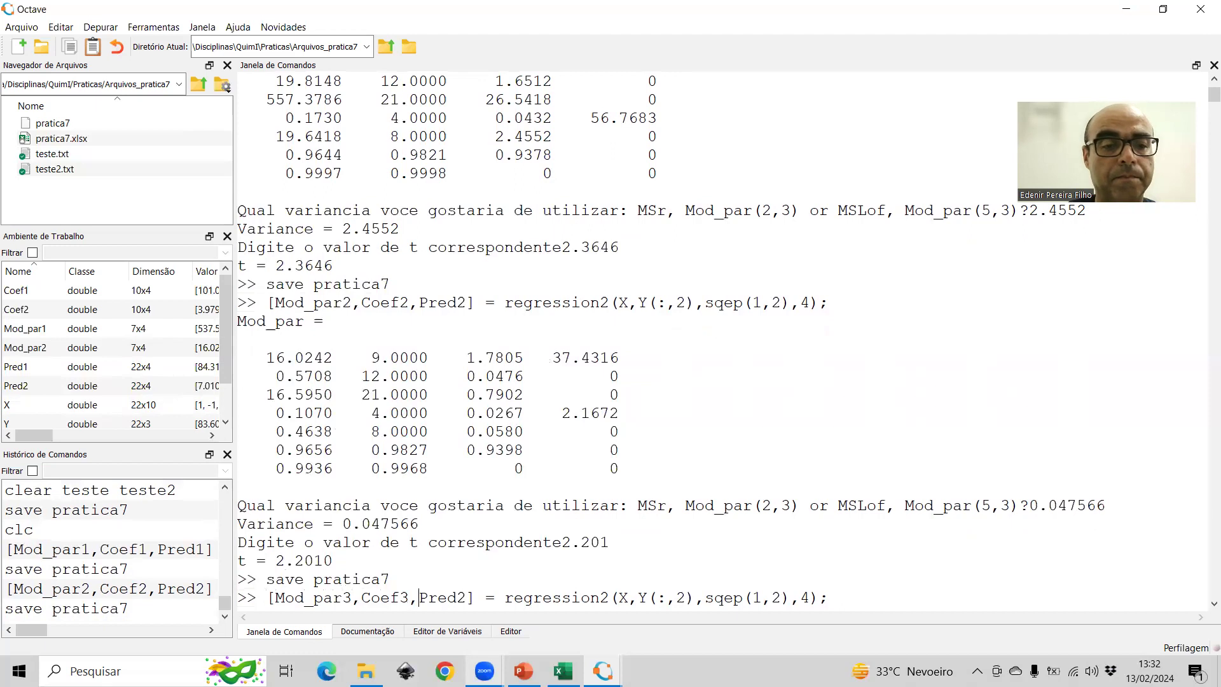
pyautogui.press('BackSpace')
pyautogui.write('3')
pyautogui.press('BackSpace')
pyautogui.write('3')
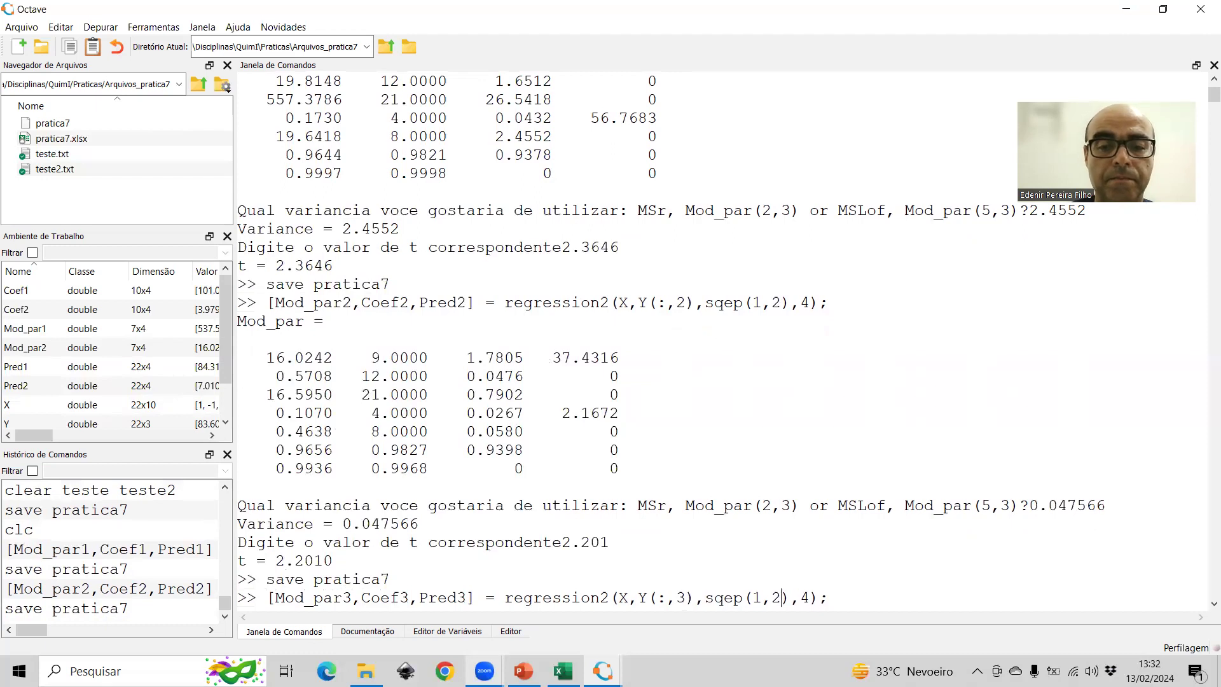
pyautogui.press('BackSpace')
pyautogui.write('3')
pyautogui.press('Return')
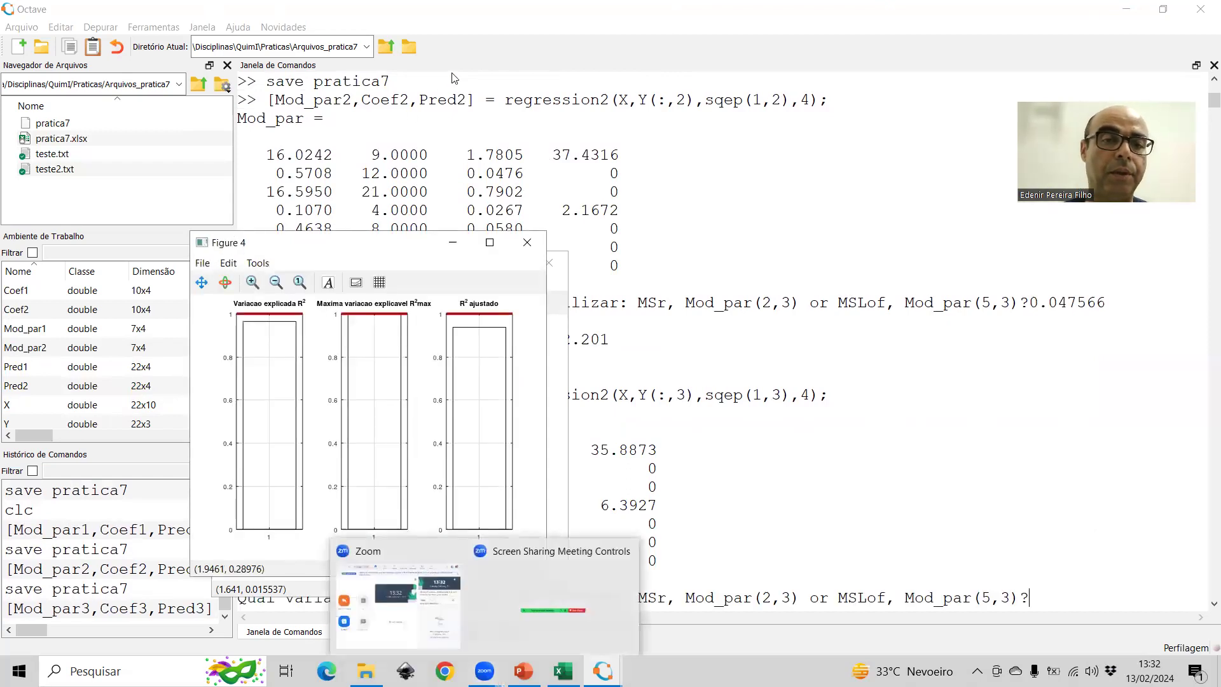
# - Review the R², F2 test and F1 test plots in Figures 4, 3 and 2, closing each one
pyautogui.click(528, 243)
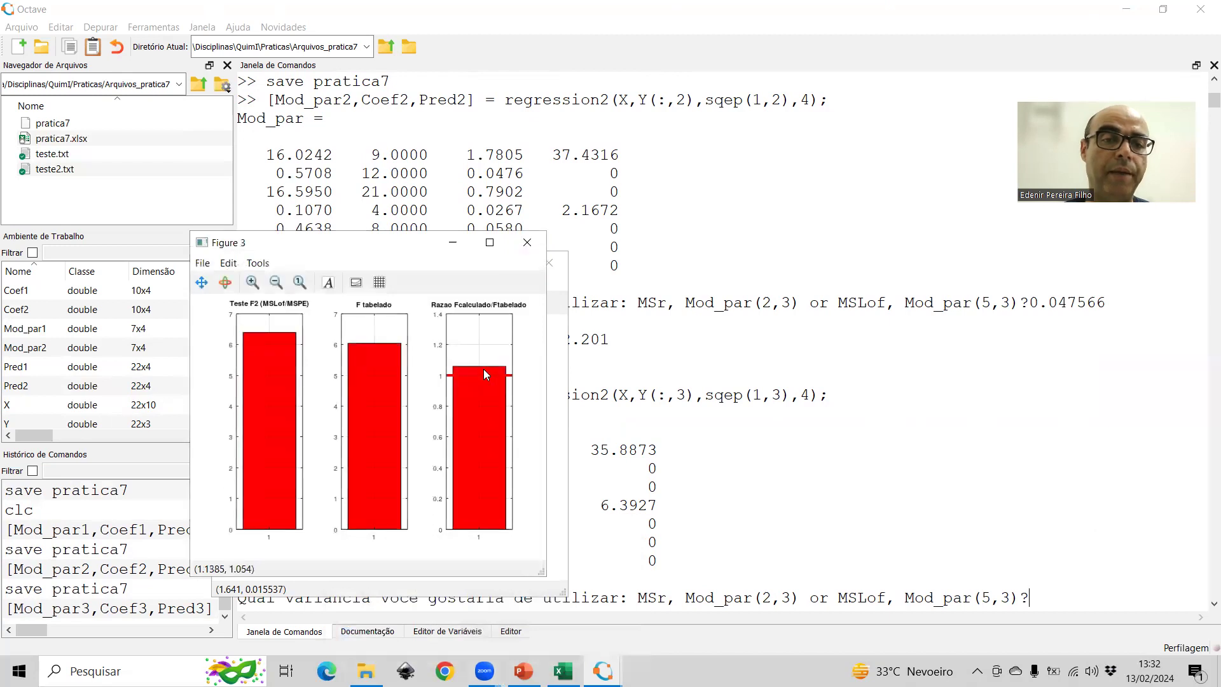
pyautogui.click(527, 241)
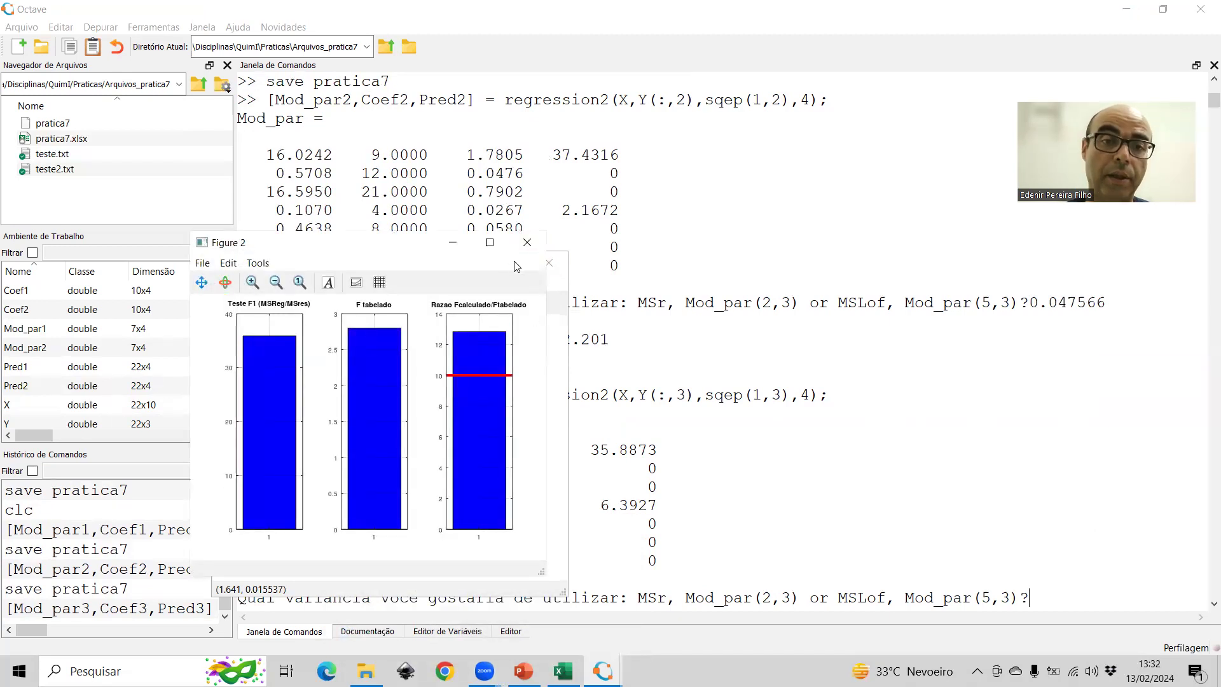
pyautogui.click(527, 242)
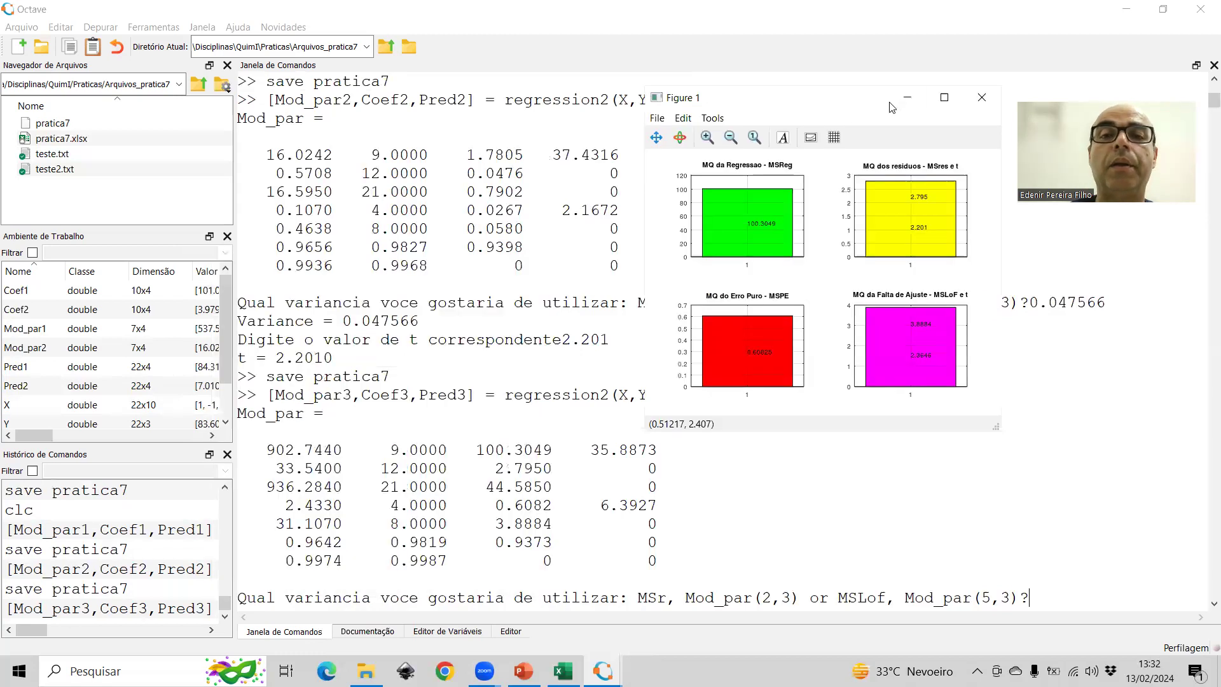
# - Zoom in on the lack-of-fit chart (MSLoF e t) in Figure 1 and examine its values with the figure maximized
pyautogui.click(707, 138)
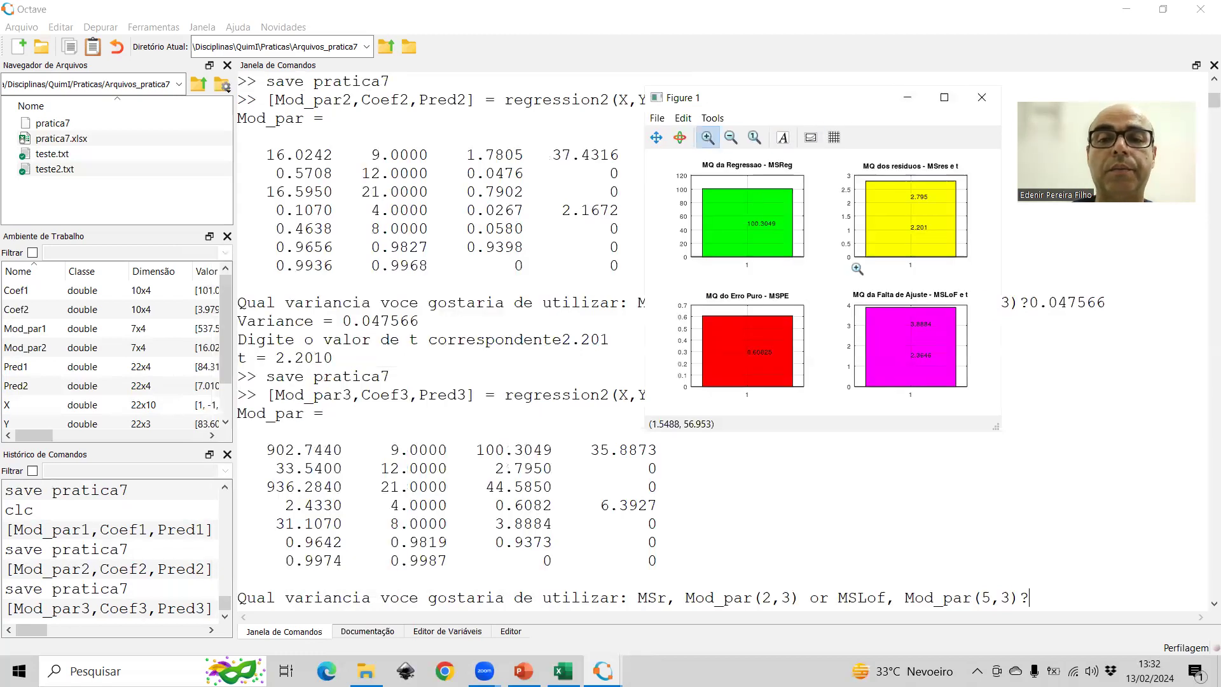
pyautogui.moveTo(886, 308); pyautogui.dragTo(941, 375)
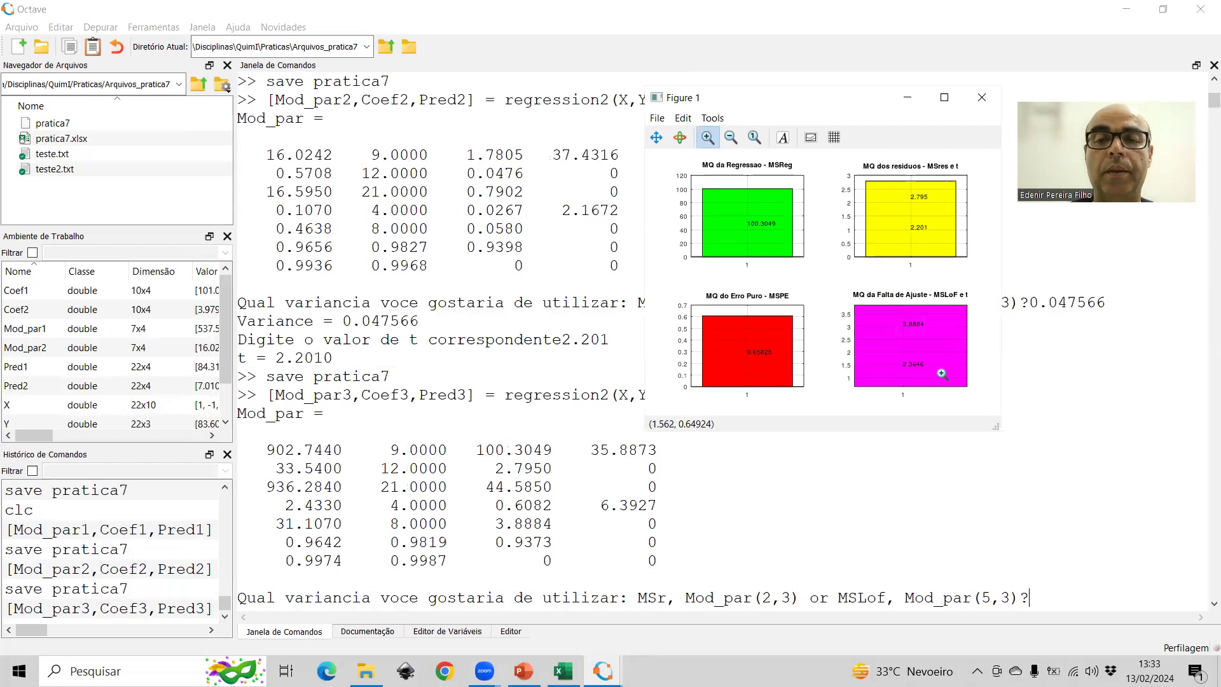
pyautogui.click(948, 97)
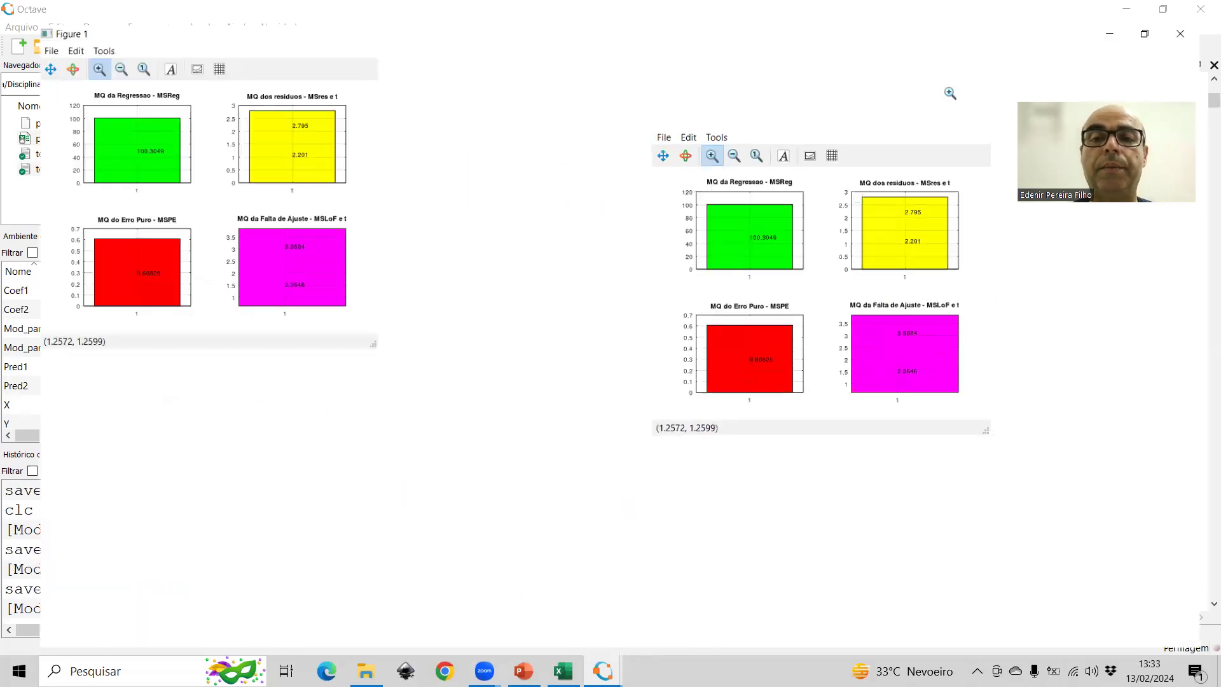
pyautogui.moveTo(876, 410); pyautogui.dragTo(930, 539)
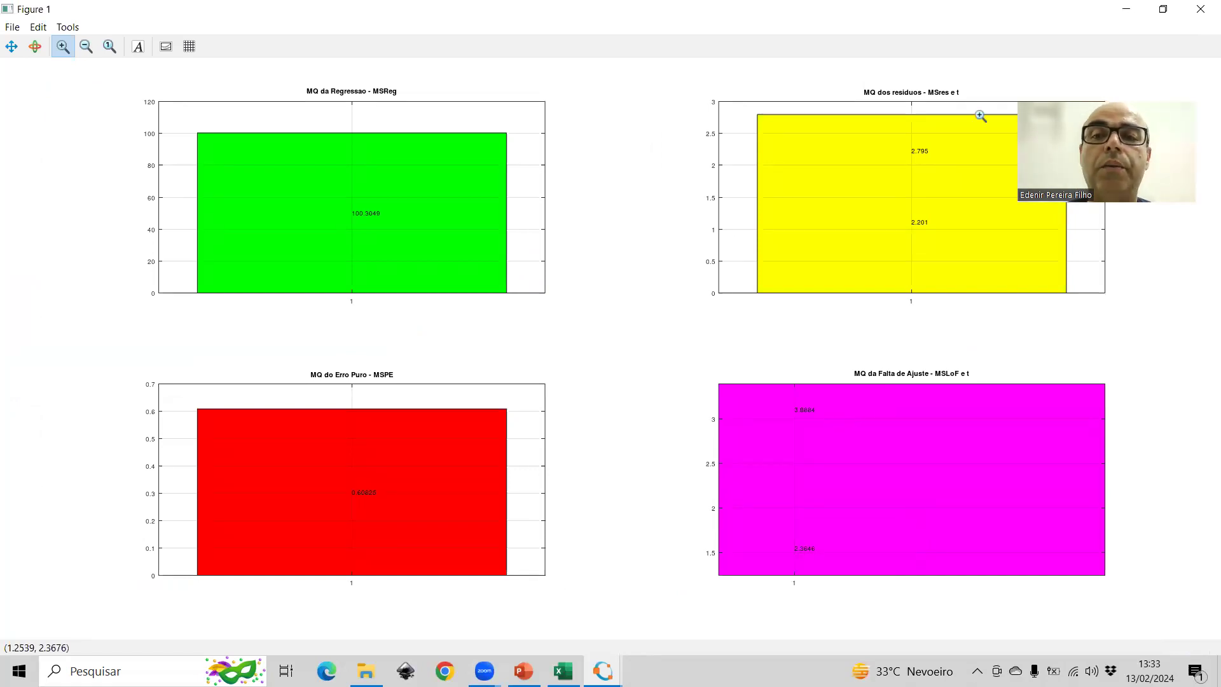
pyautogui.click(1162, 10)
# - Answer the regression prompts with 3.8884 as the variance and 2.3646 as the corresponding t value
pyautogui.click(1053, 603)
pyautogui.write('3.8884')
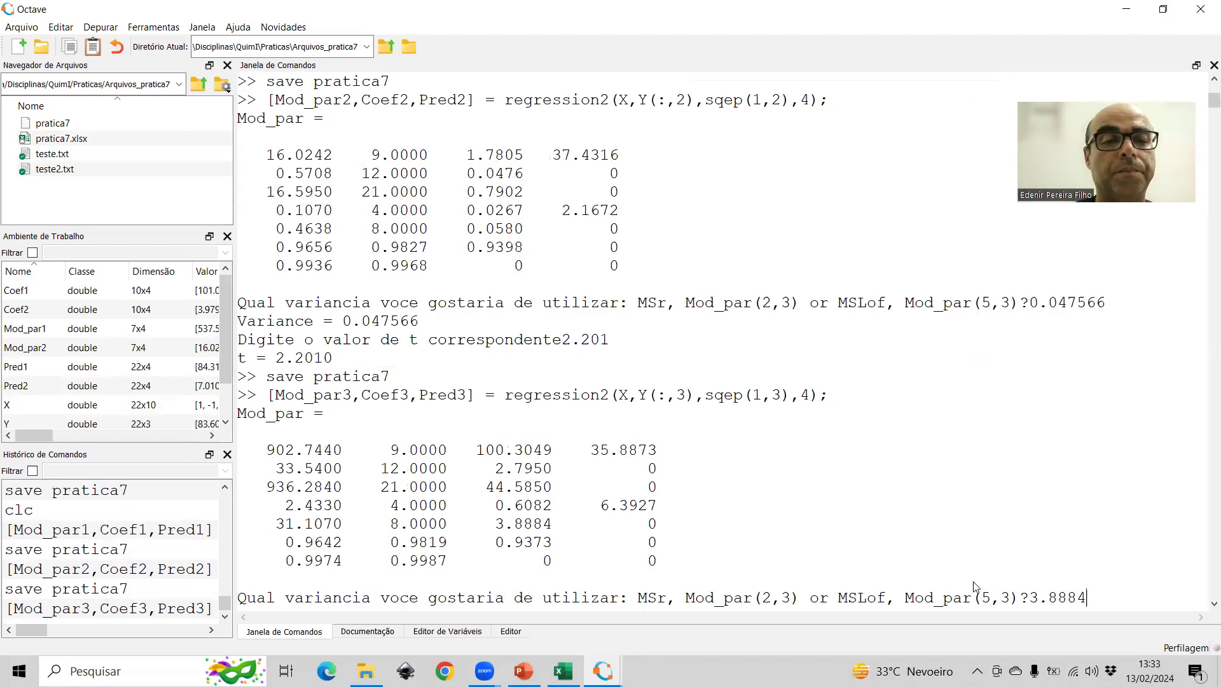
pyautogui.press('Return')
pyautogui.moveTo(603, 671)
pyautogui.click(676, 593)
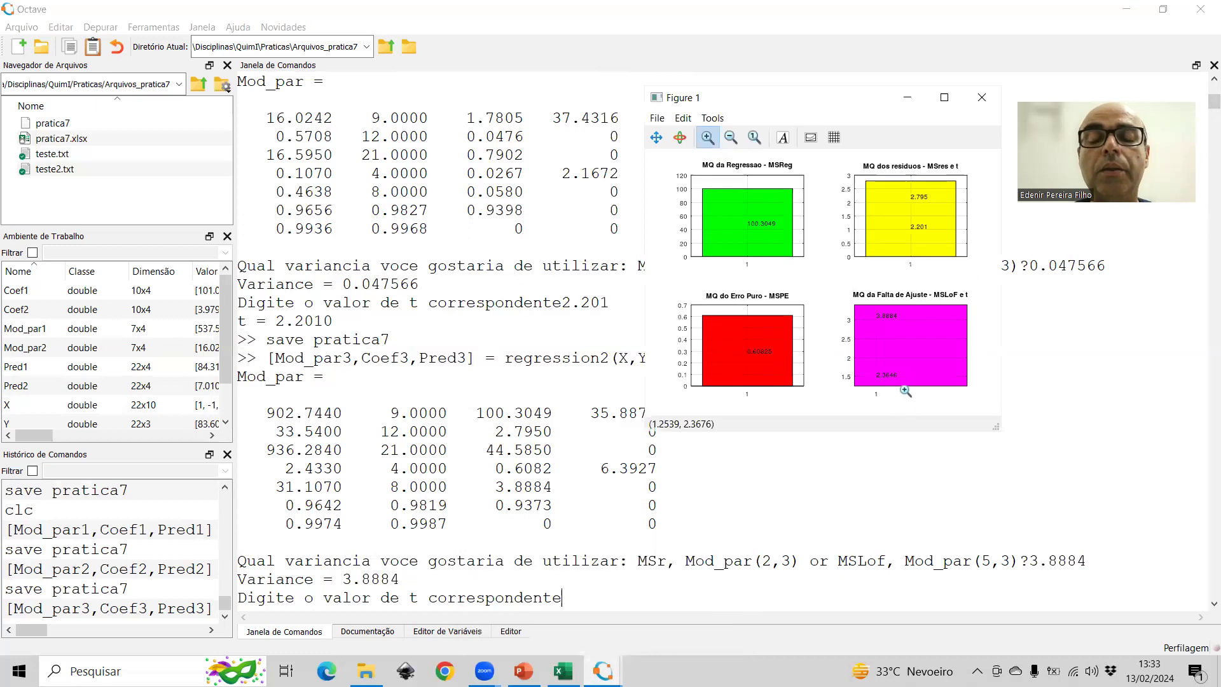
pyautogui.click(584, 613)
pyautogui.write('2')
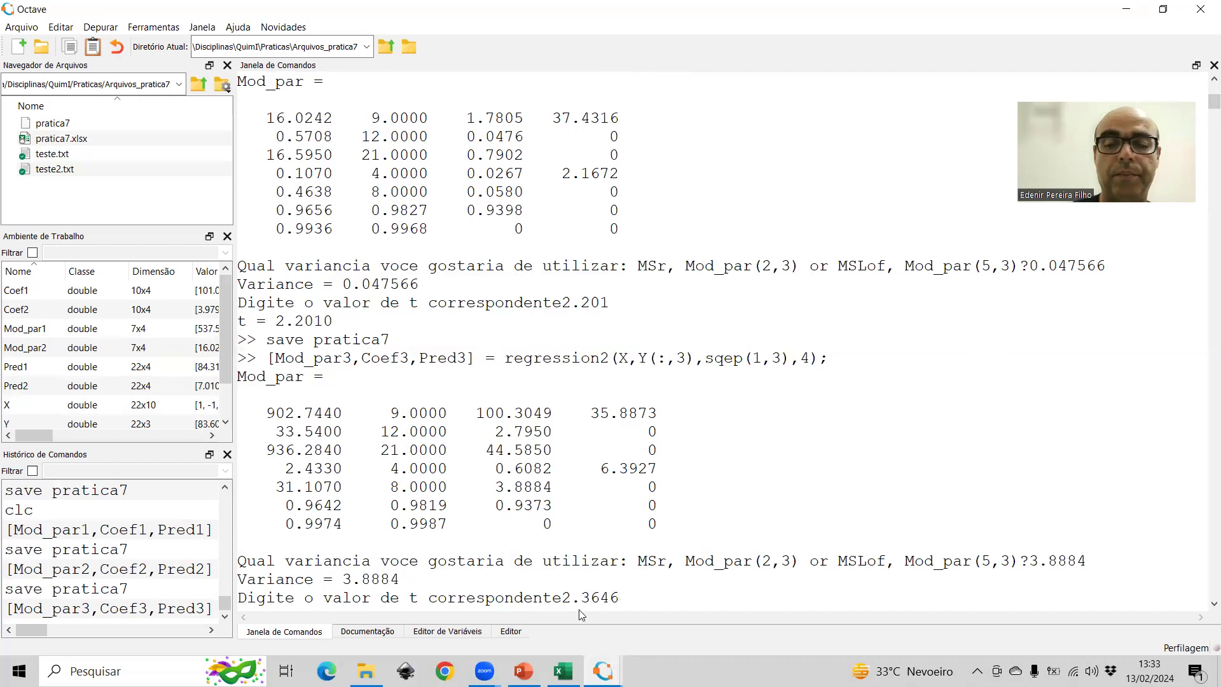
pyautogui.write('.3646')
pyautogui.press('Return')
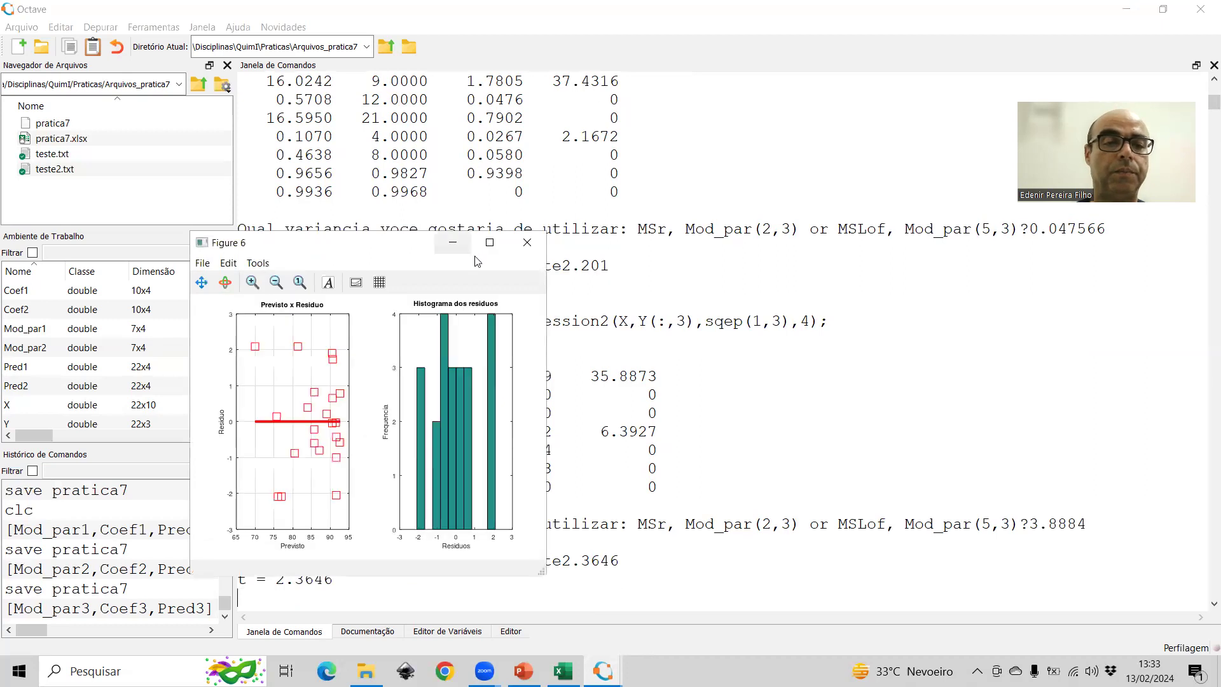
# - Close the residual and Experimental x Previsto figures and save the workspace to pratica7
pyautogui.click(526, 245)
pyautogui.click(526, 244)
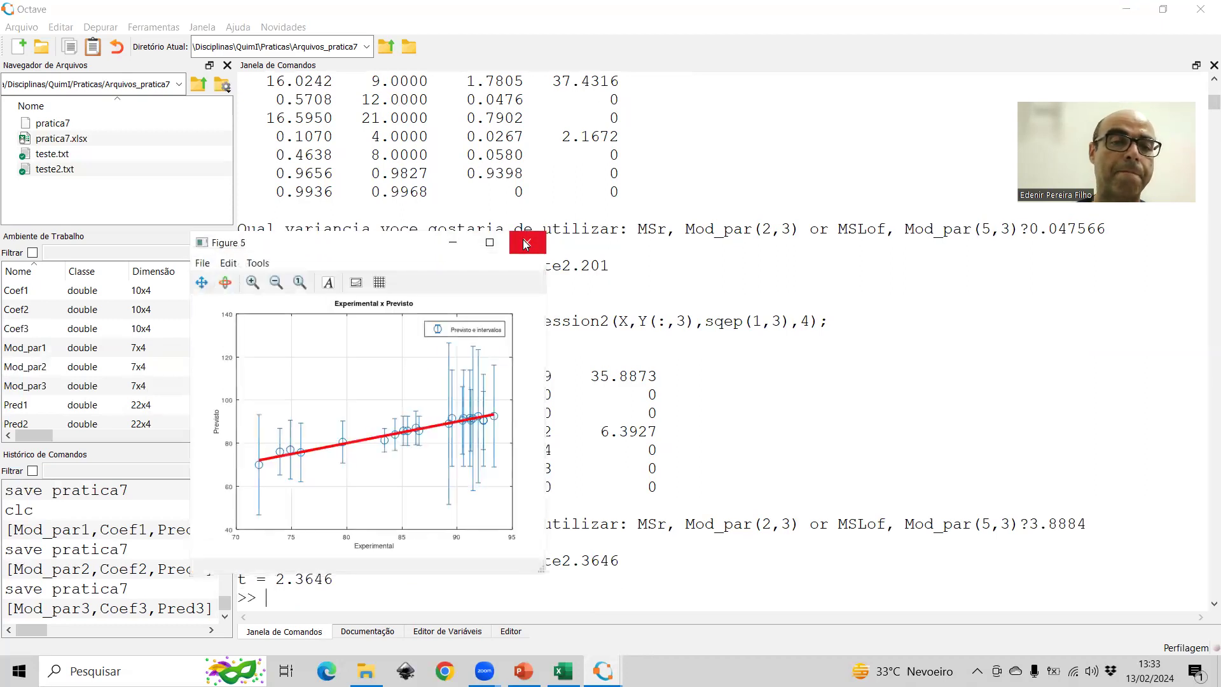
pyautogui.click(526, 245)
pyautogui.write('sa')
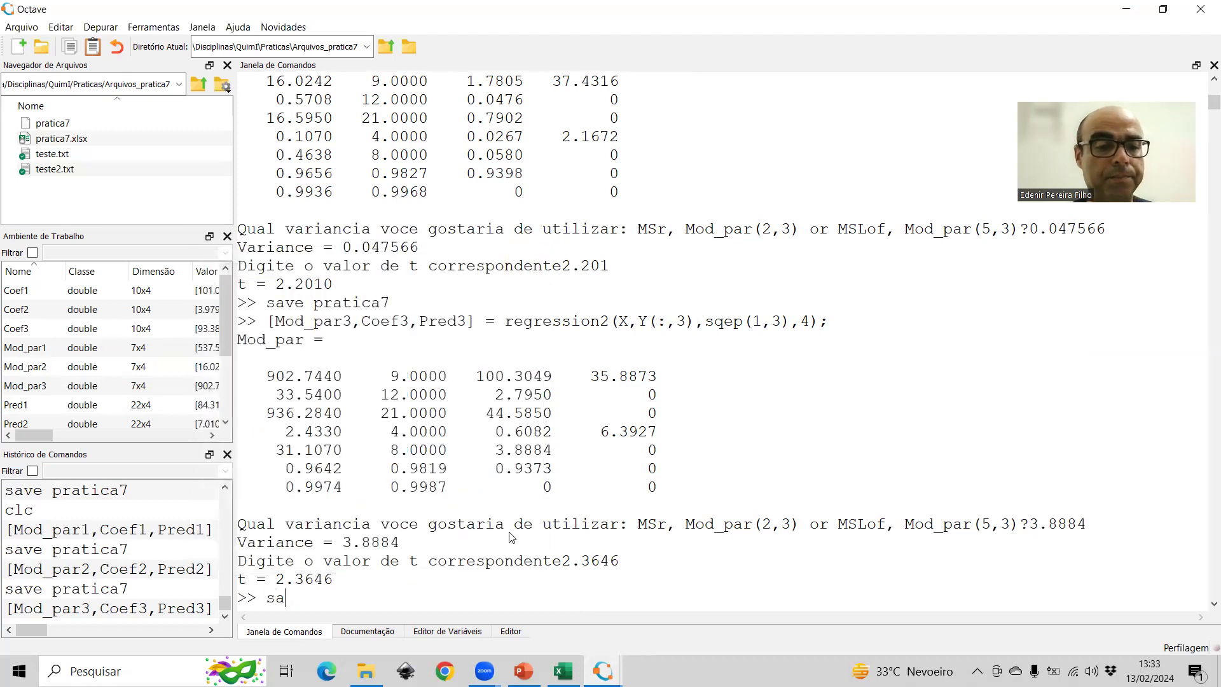
pyautogui.write('ve pratica7')
pyautogui.press('Return')
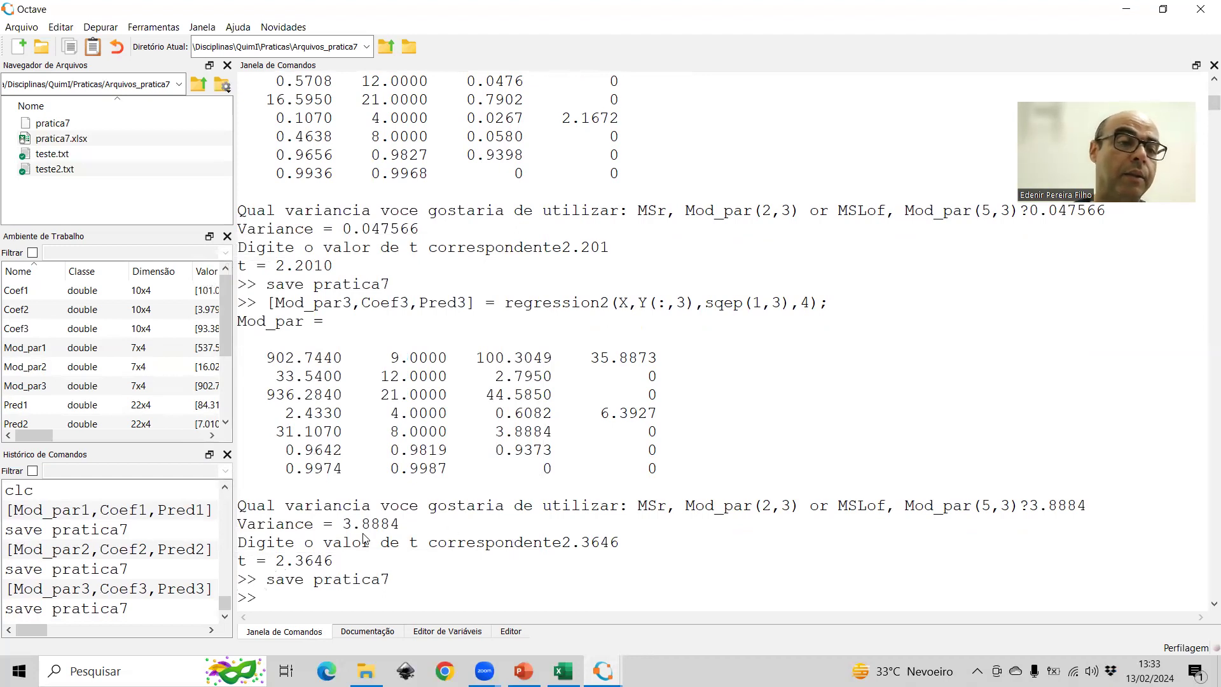
# - Copy the full 7x4 contents of the Mod_par1 variable into a new Notepad (Bloco de Notas) document
pyautogui.doubleClick(27, 349)
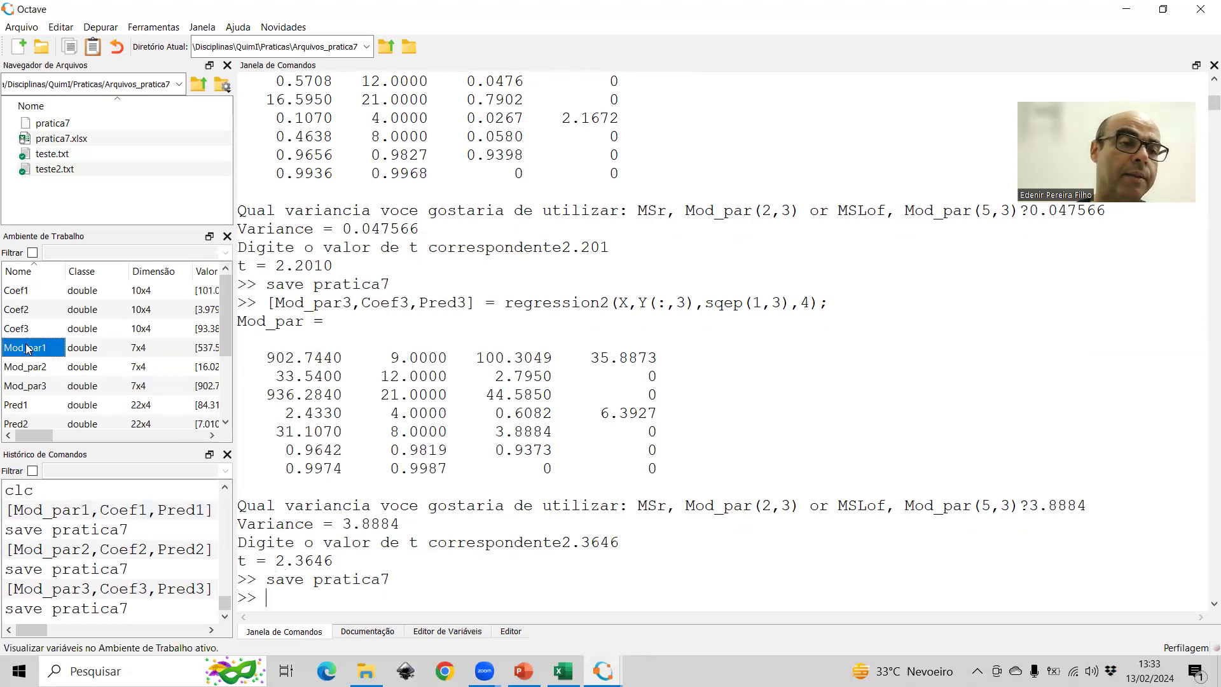
pyautogui.click(283, 151)
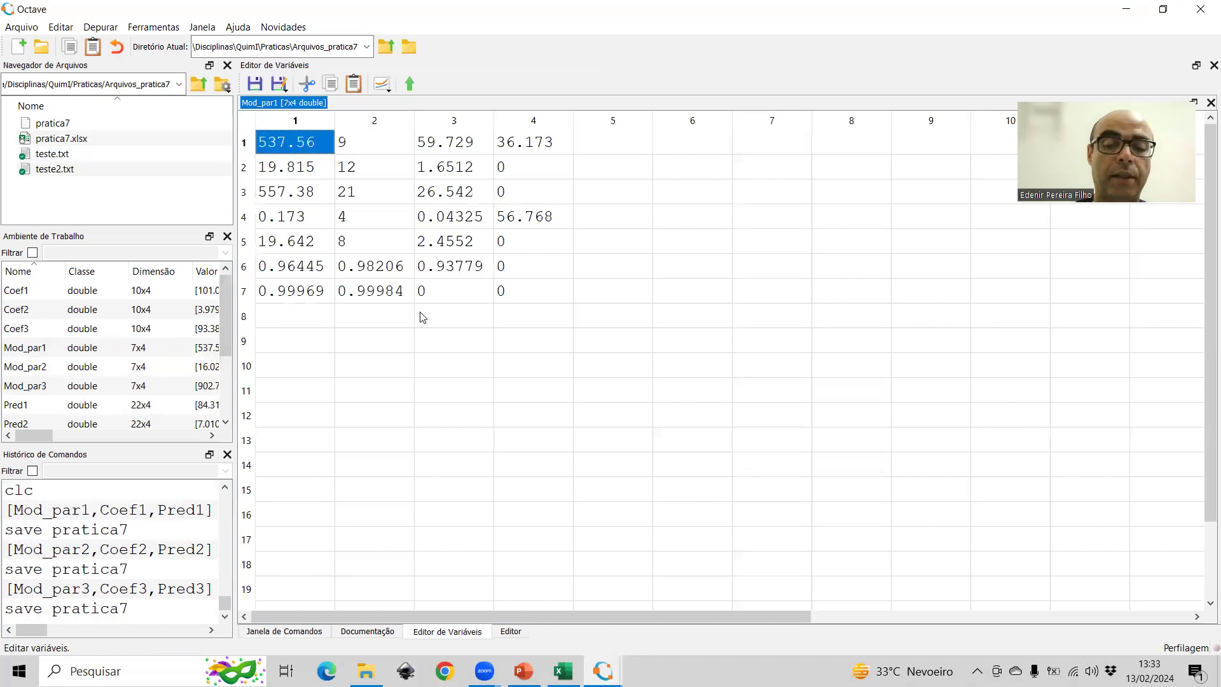
pyautogui.keyDown('shift'); pyautogui.click(512, 300); pyautogui.keyUp('shift')
pyautogui.hotkey('ctrl', 'c')
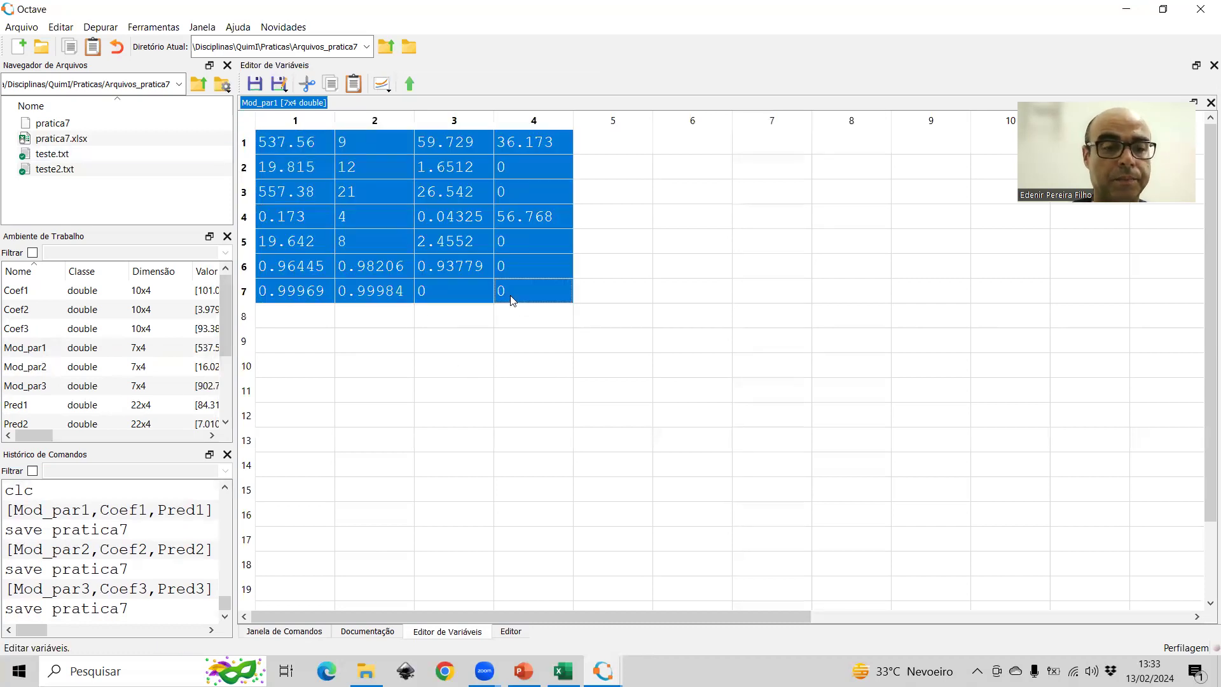
pyautogui.click(127, 671)
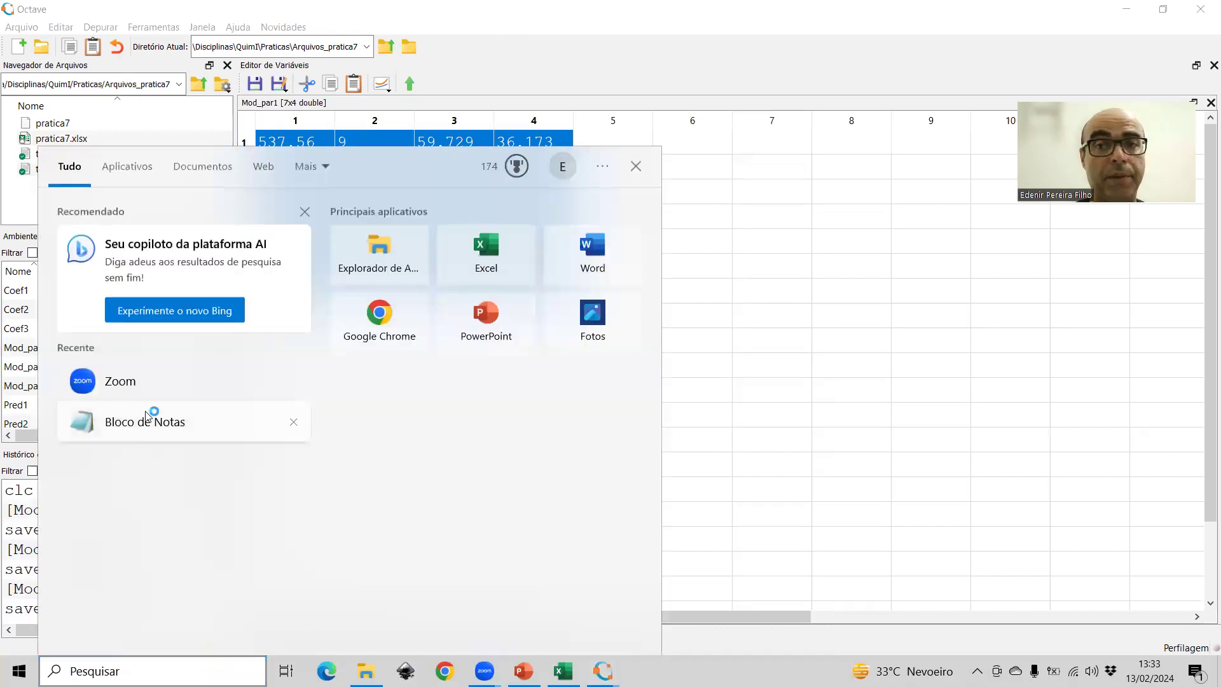
pyautogui.click(150, 417)
pyautogui.hotkey('ctrl', 'v')
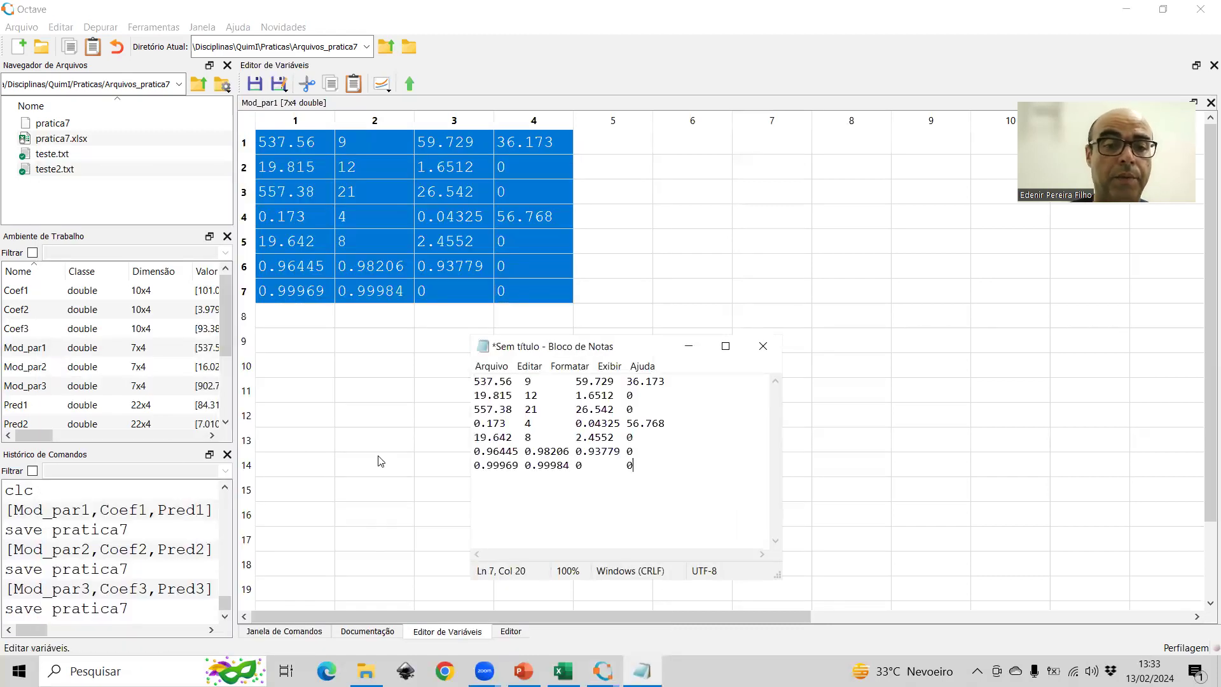
# - Copy the full 7x4 contents of Mod_par2 into the Notepad document below the first block, with blank lines separating the blocks
pyautogui.doubleClick(53, 373)
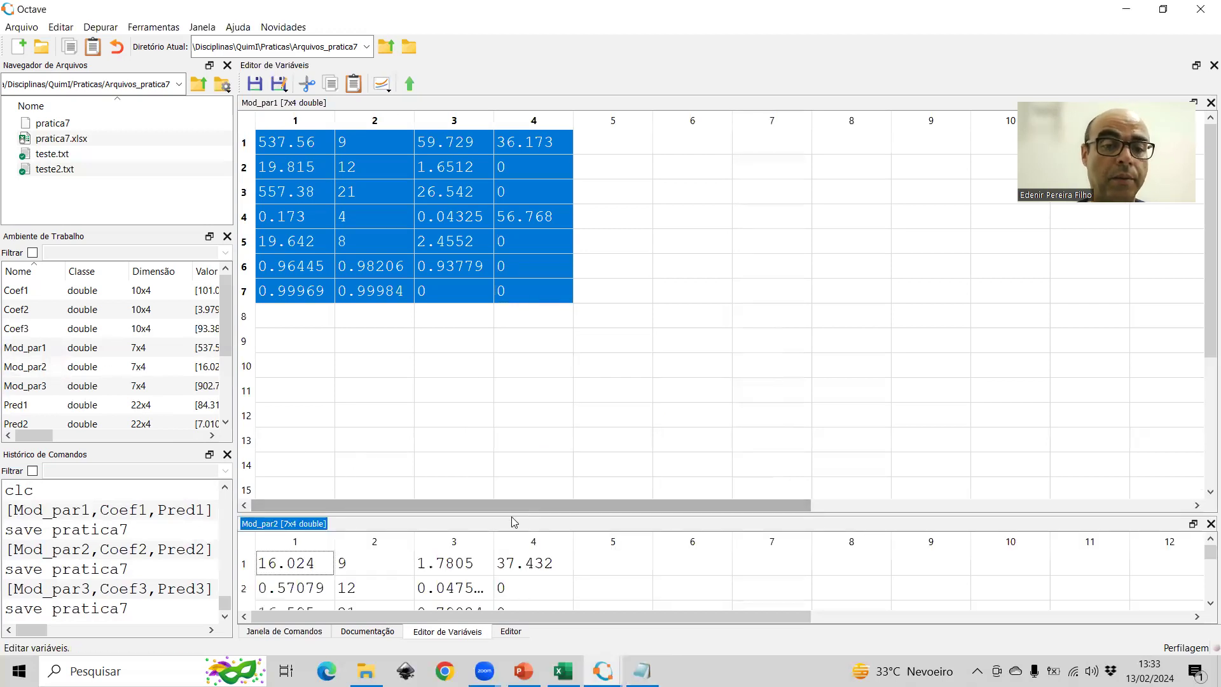
pyautogui.moveTo(512, 512); pyautogui.dragTo(493, 292)
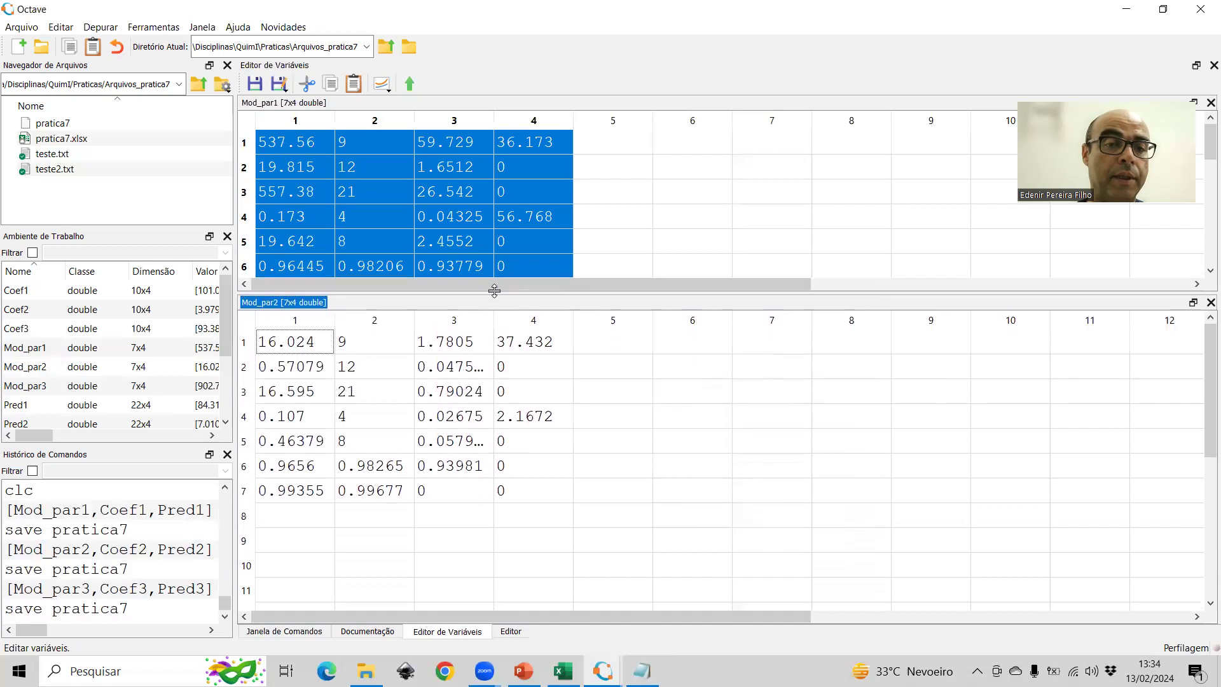
pyautogui.click(291, 344)
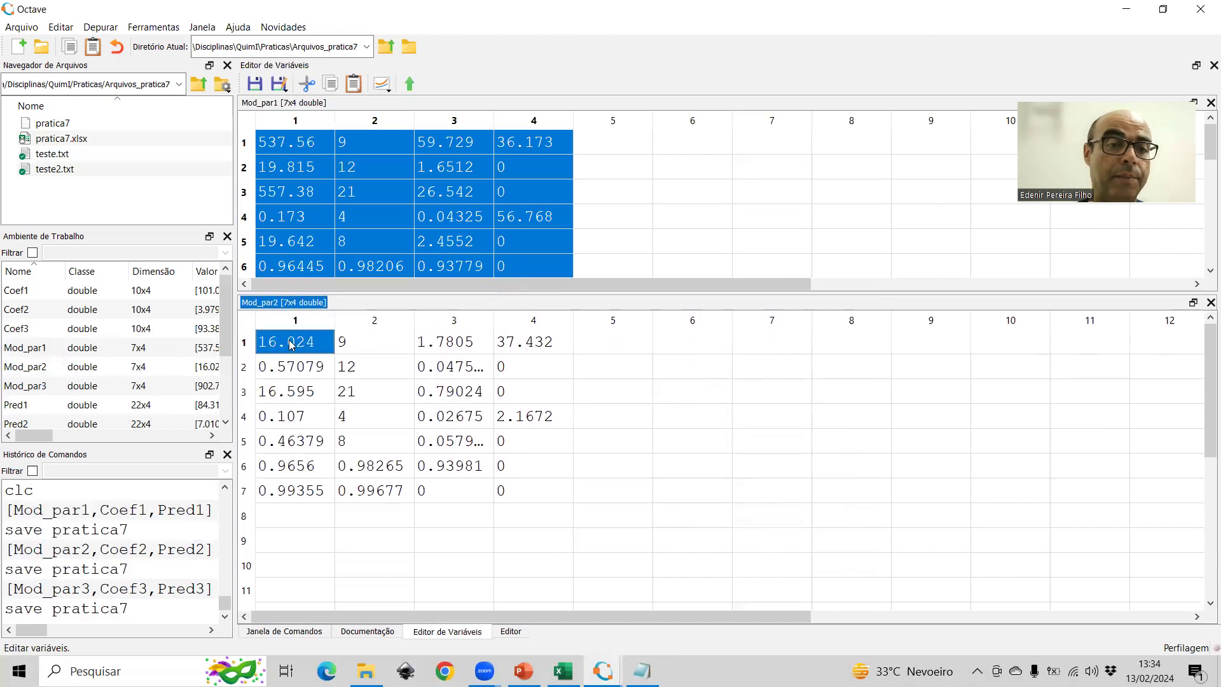
pyautogui.keyDown('shift'); pyautogui.click(503, 493); pyautogui.keyUp('shift')
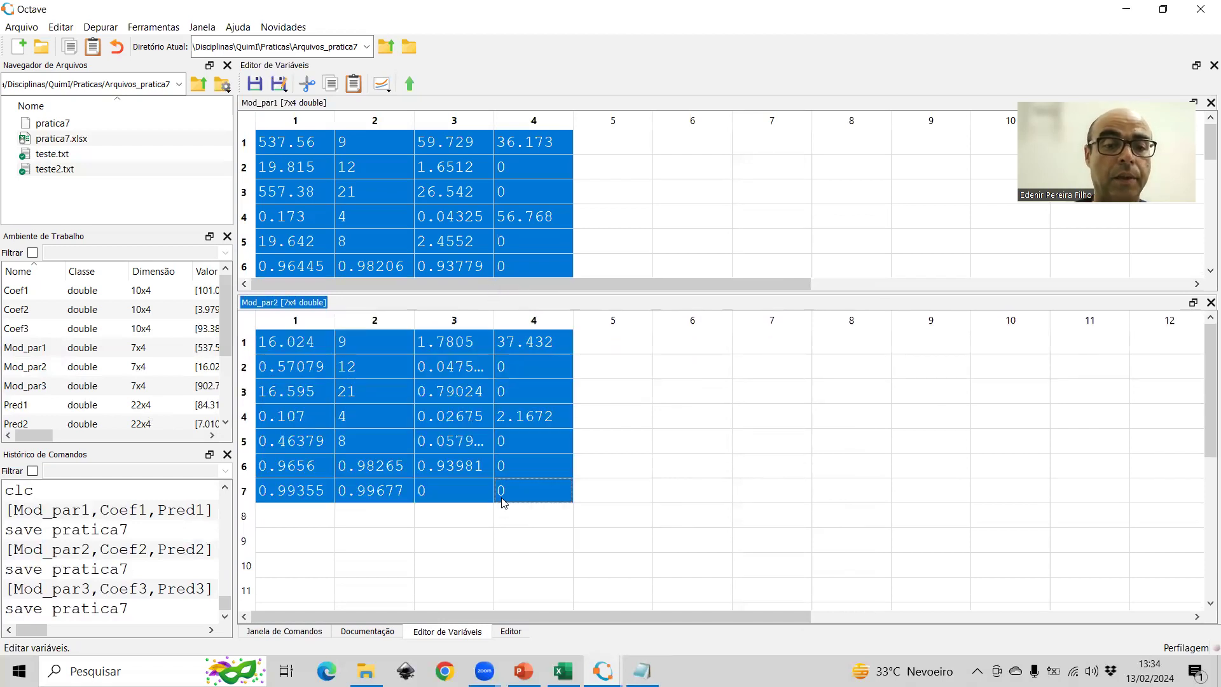
pyautogui.hotkey('ctrl', 'c')
pyautogui.hotkey('alt', 'Tab')
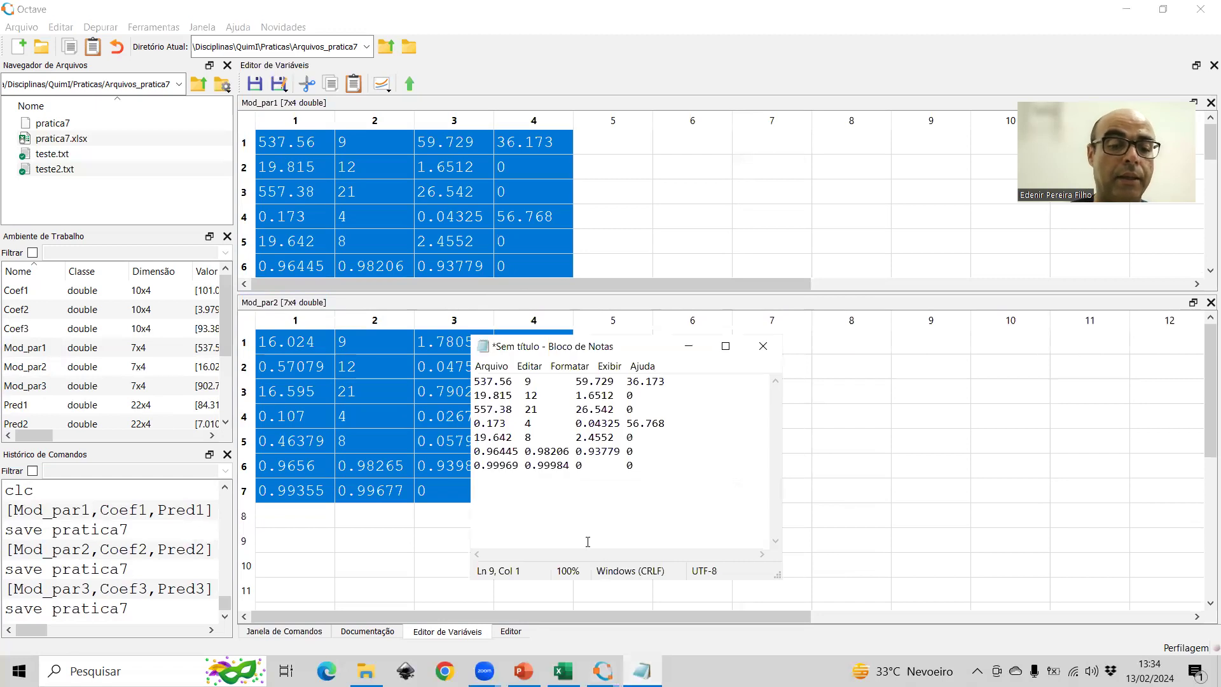
pyautogui.hotkey('ctrl', 'v')
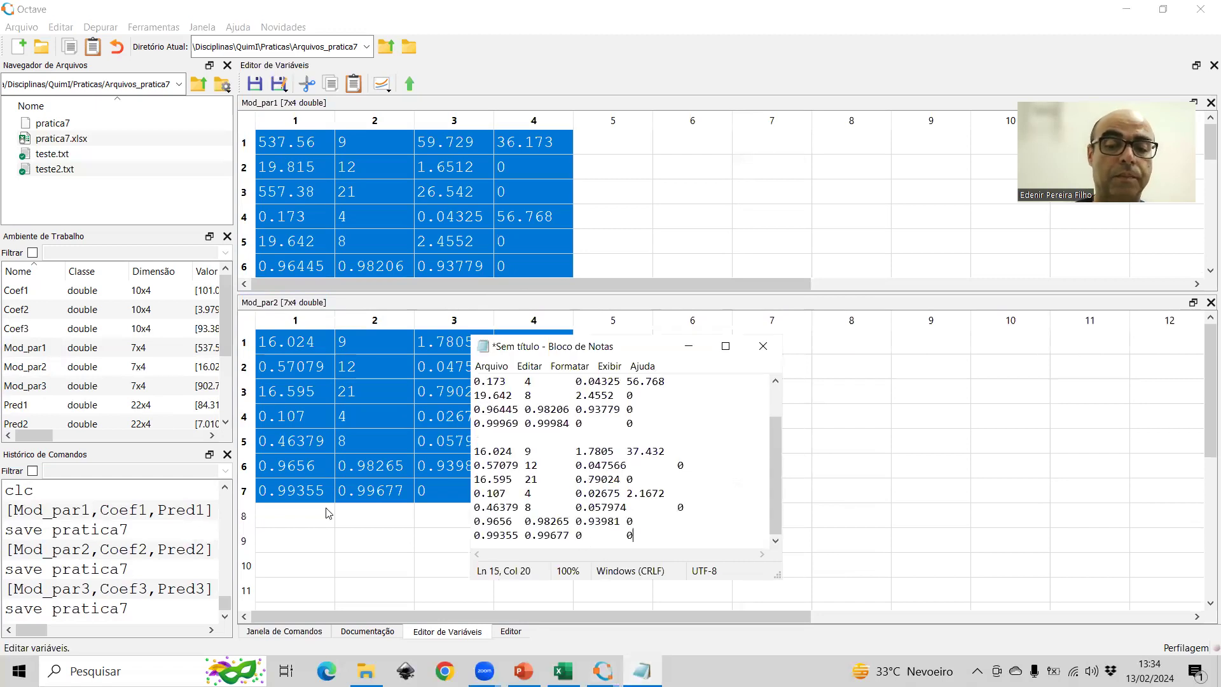
pyautogui.press('Return')
pyautogui.press('Return')
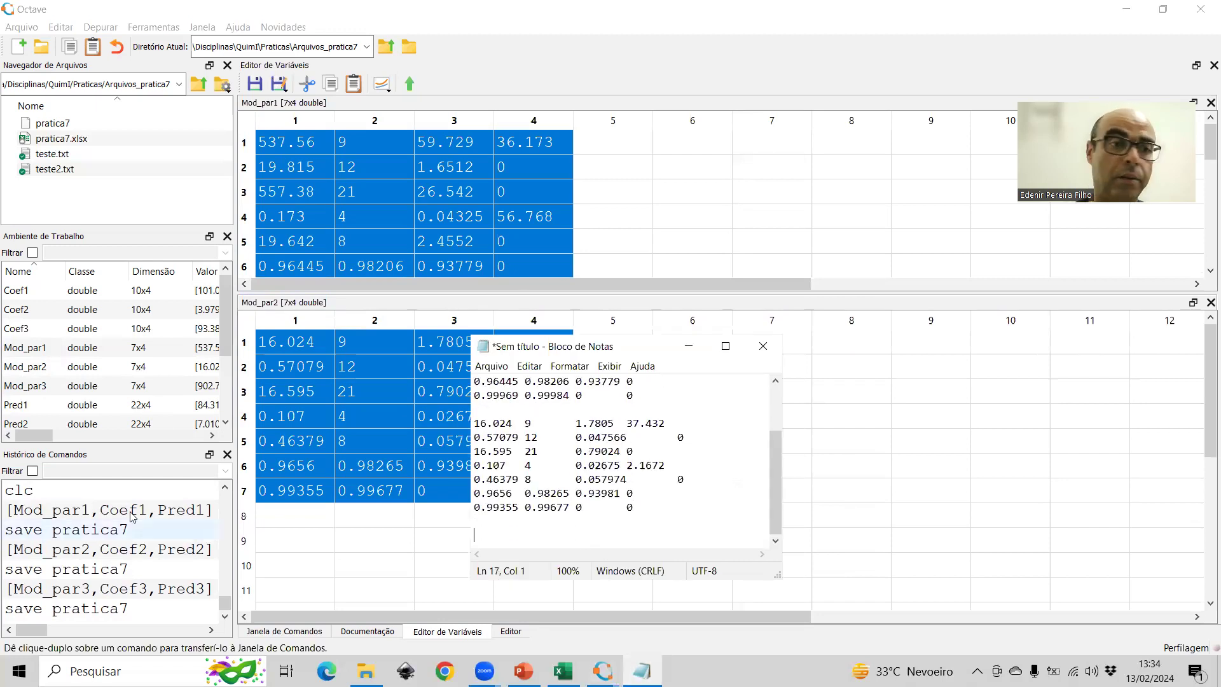
# - Copy the full 7x4 contents of Mod_par3 into the Notepad document below the second block
pyautogui.doubleClick(43, 386)
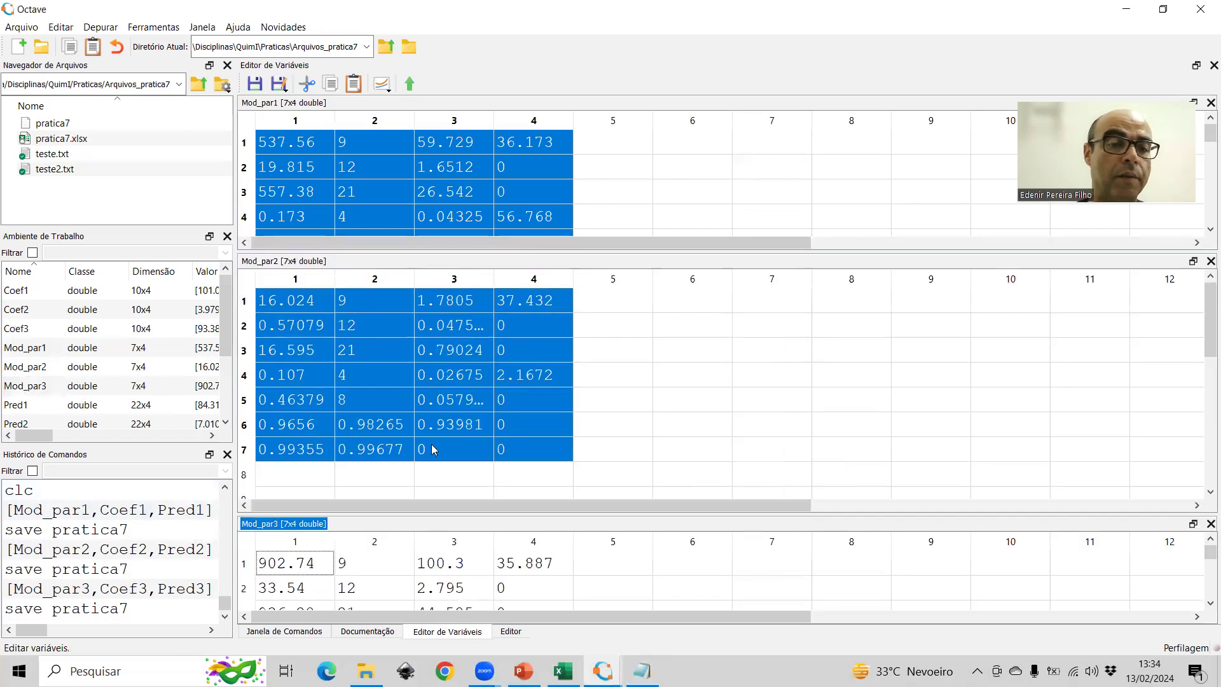
pyautogui.moveTo(494, 512); pyautogui.dragTo(472, 337)
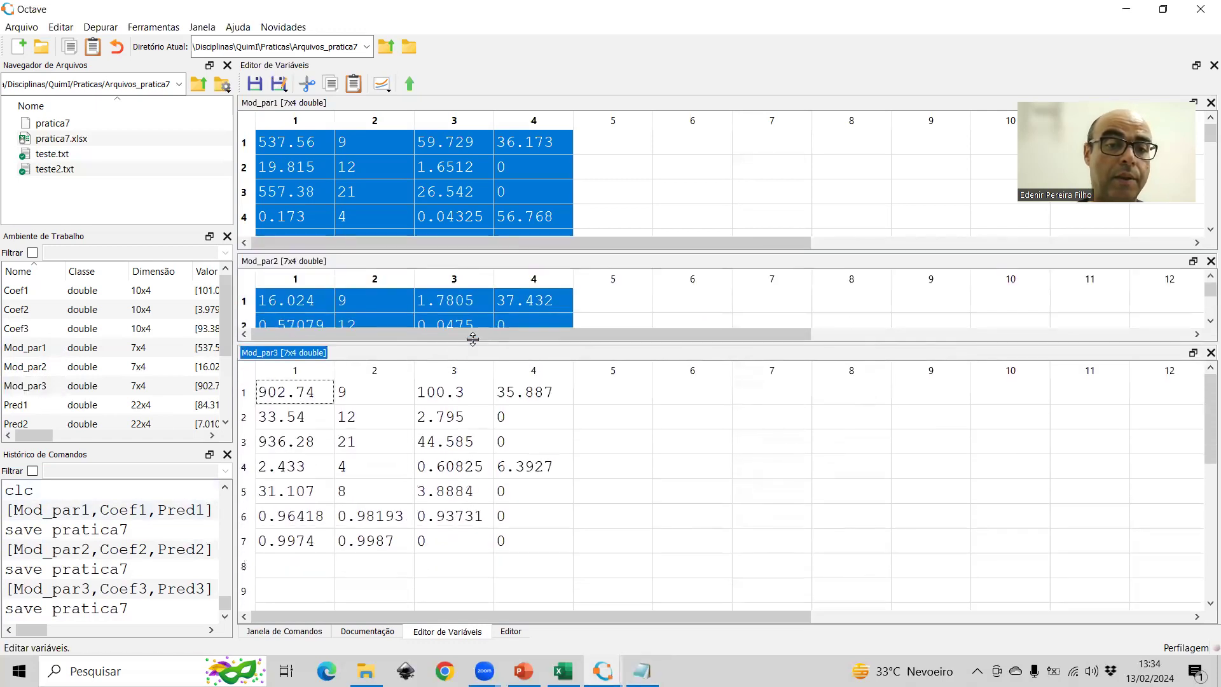
pyautogui.click(280, 390)
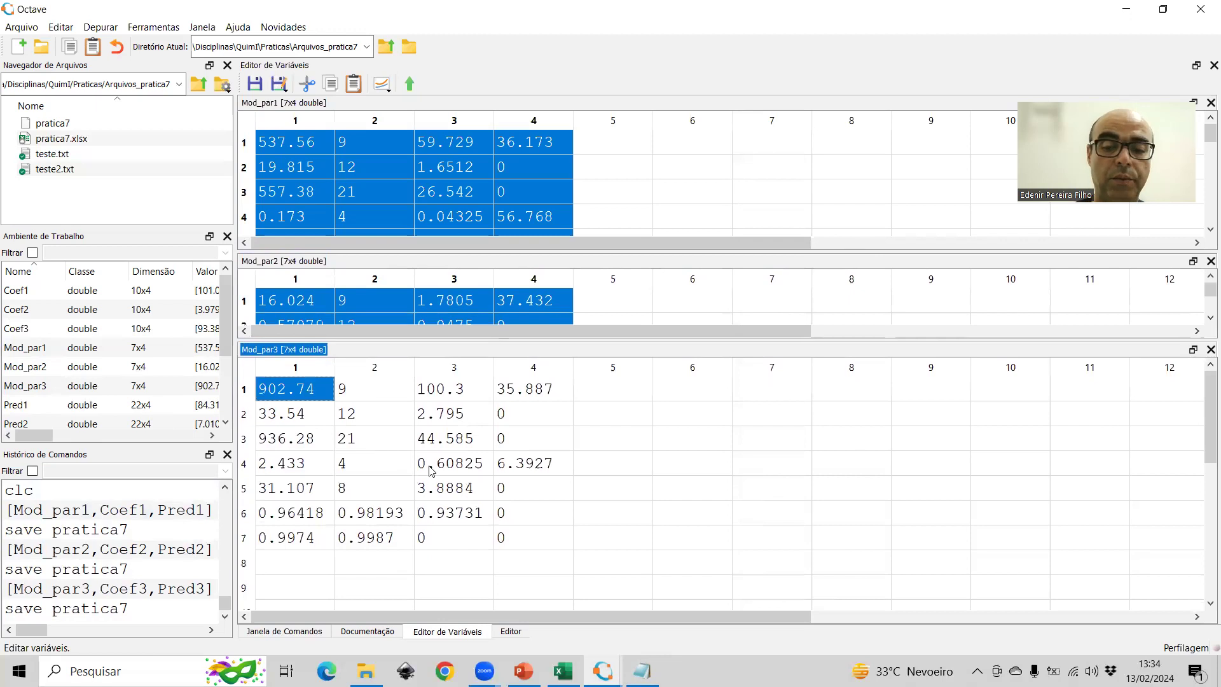
pyautogui.keyDown('shift'); pyautogui.click(551, 547); pyautogui.keyUp('shift')
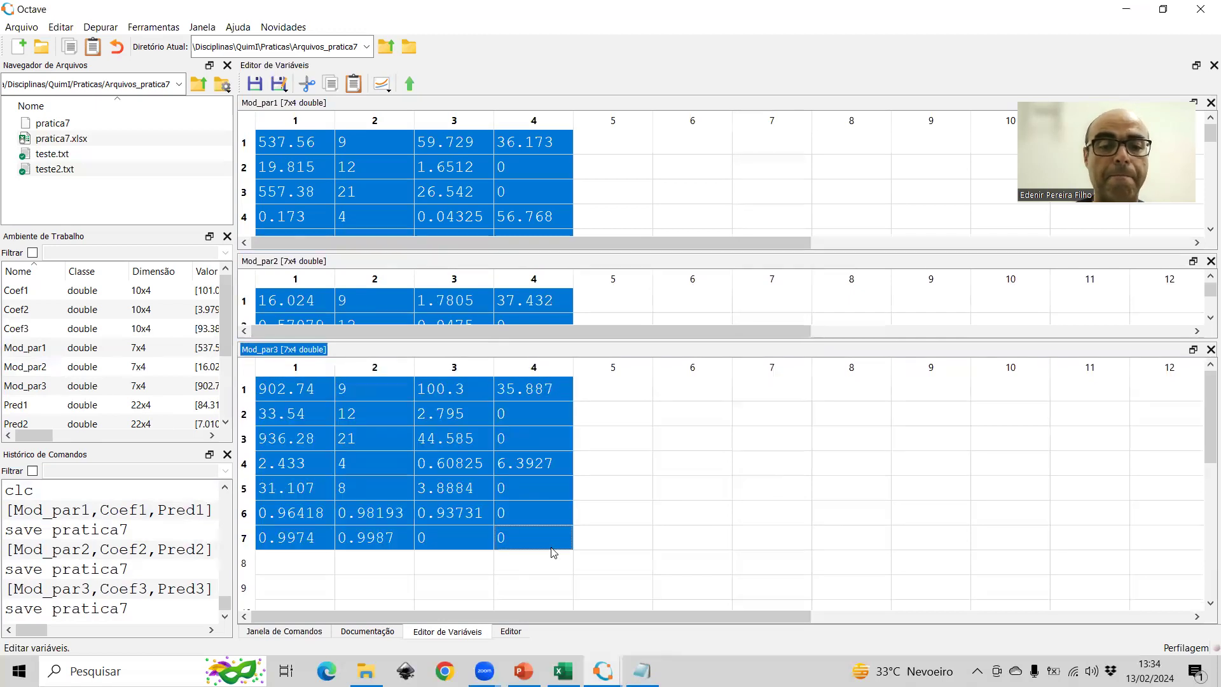
pyautogui.click(642, 671)
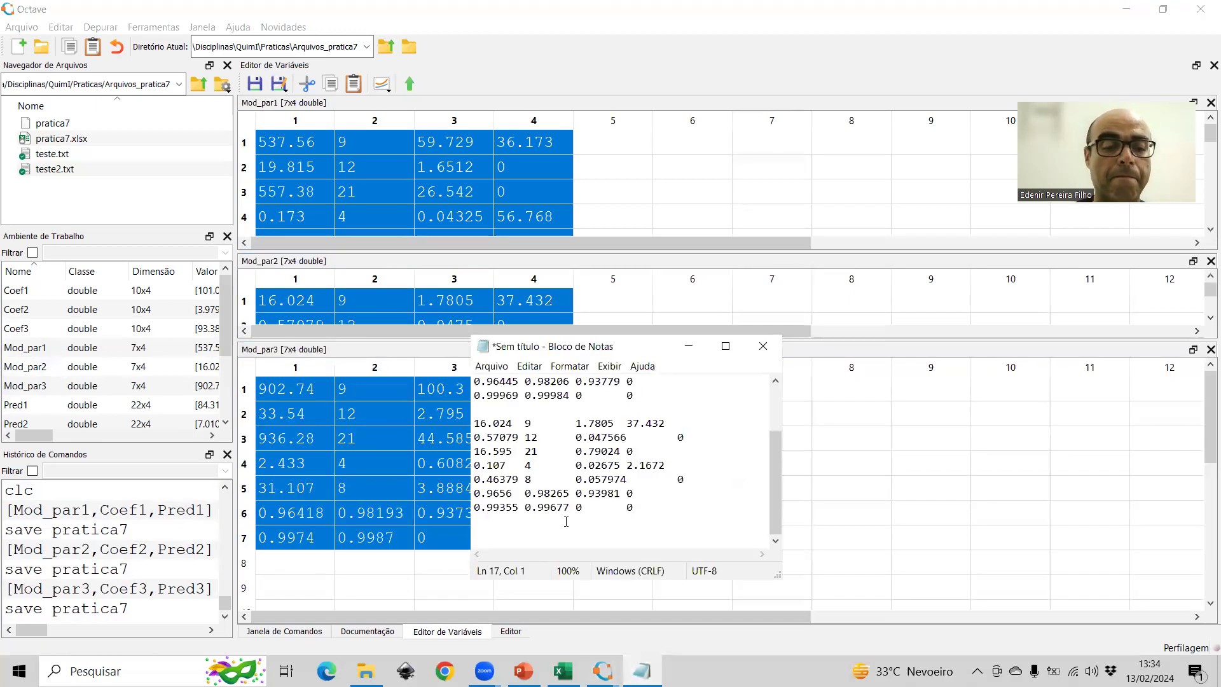
pyautogui.hotkey('ctrl', 'v')
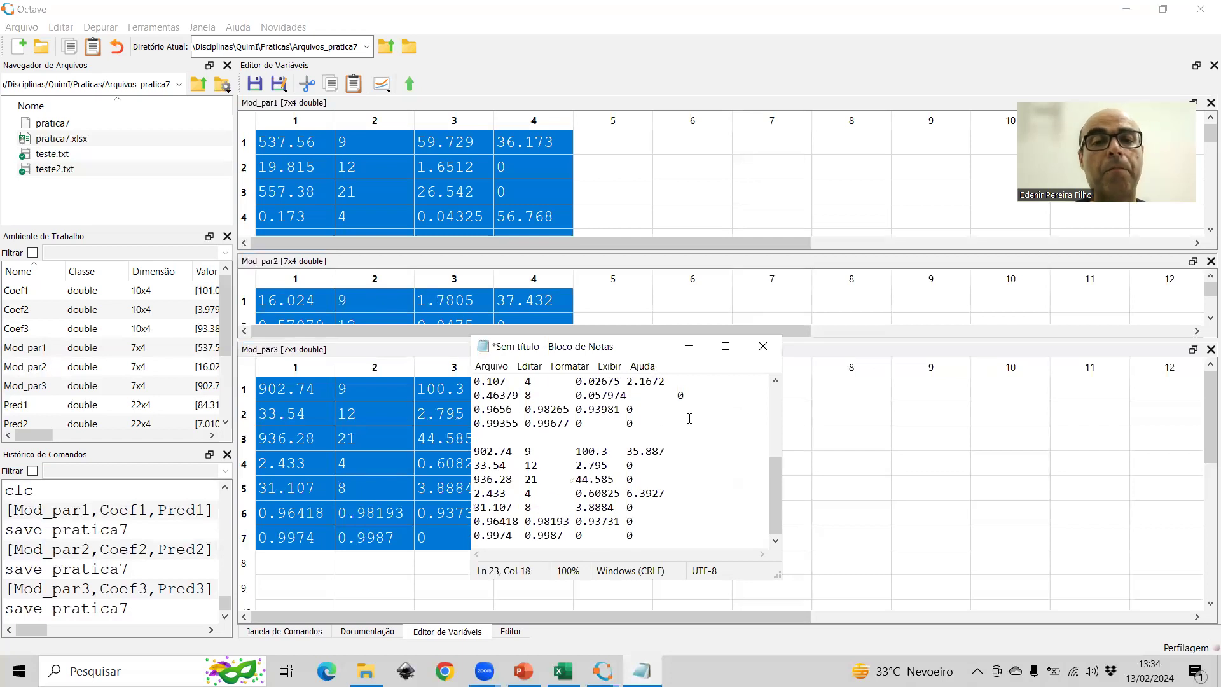
# - Replace every decimal point with a comma throughout the maximized Notepad document
pyautogui.click(724, 345)
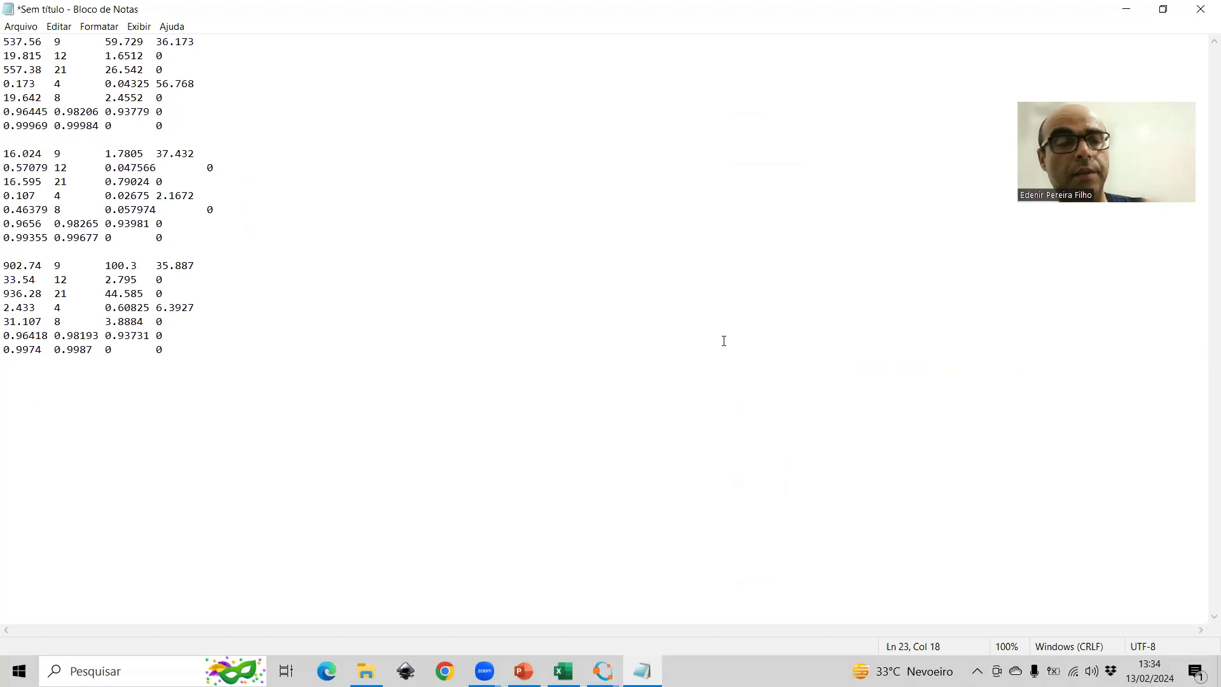
pyautogui.click(59, 26)
pyautogui.click(102, 187)
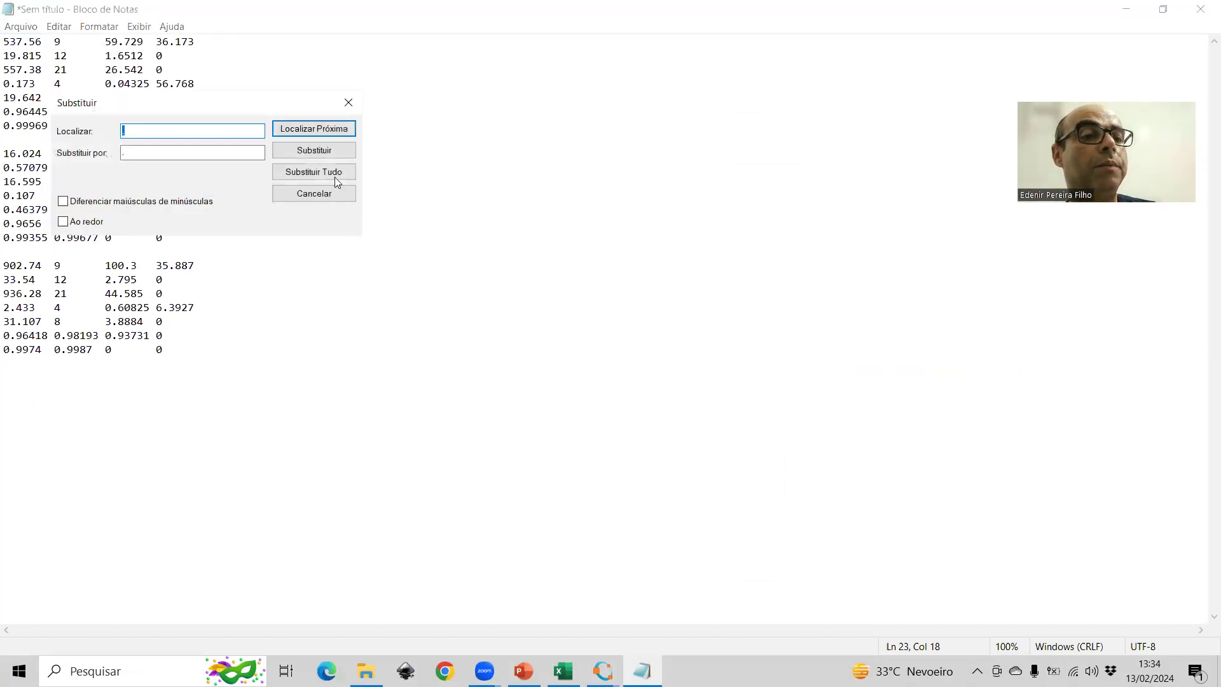
pyautogui.doubleClick(198, 153)
pyautogui.write(',')
pyautogui.click(308, 175)
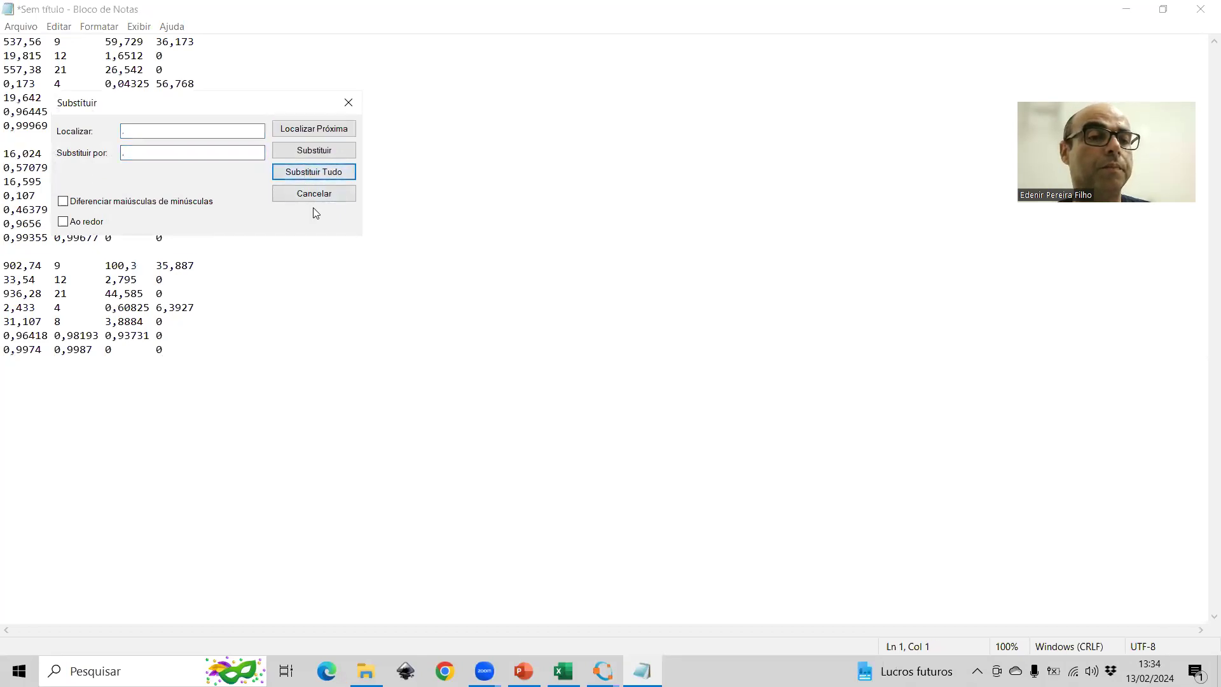
pyautogui.click(314, 194)
# - Copy all three parameter blocks from Notepad and switch to the pratica7 workbook in Excel
pyautogui.moveTo(193, 347); pyautogui.dragTo(6, 17)
pyautogui.press('super+c')
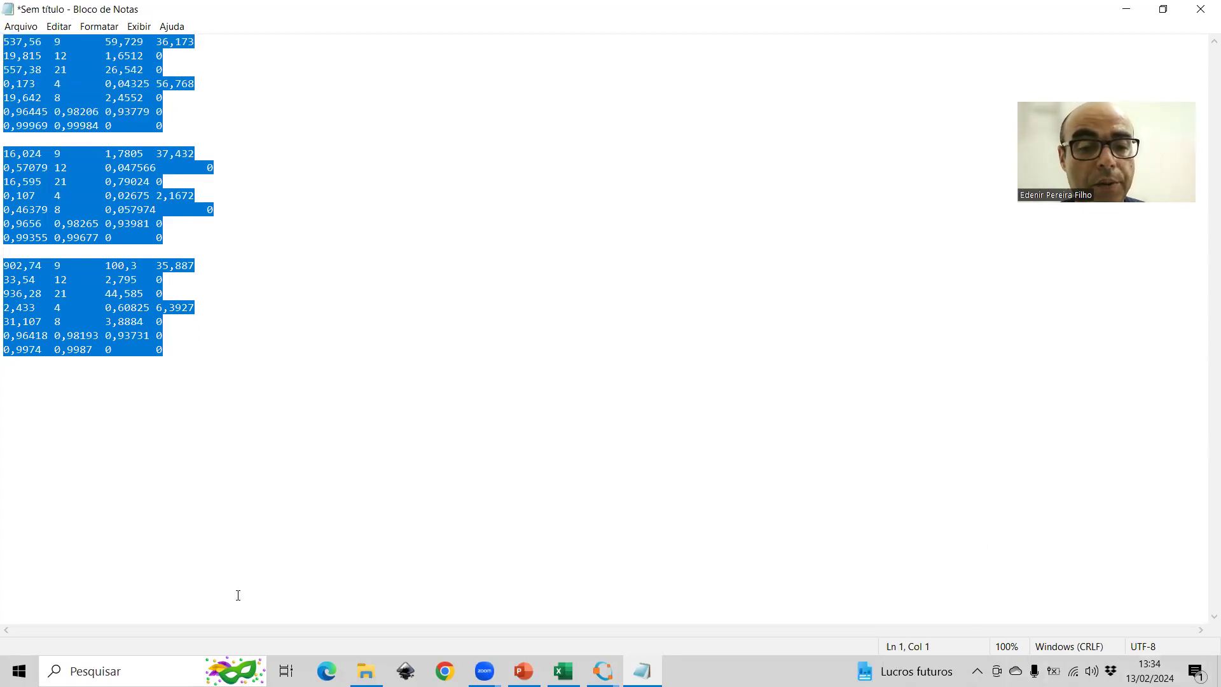
pyautogui.click(557, 661)
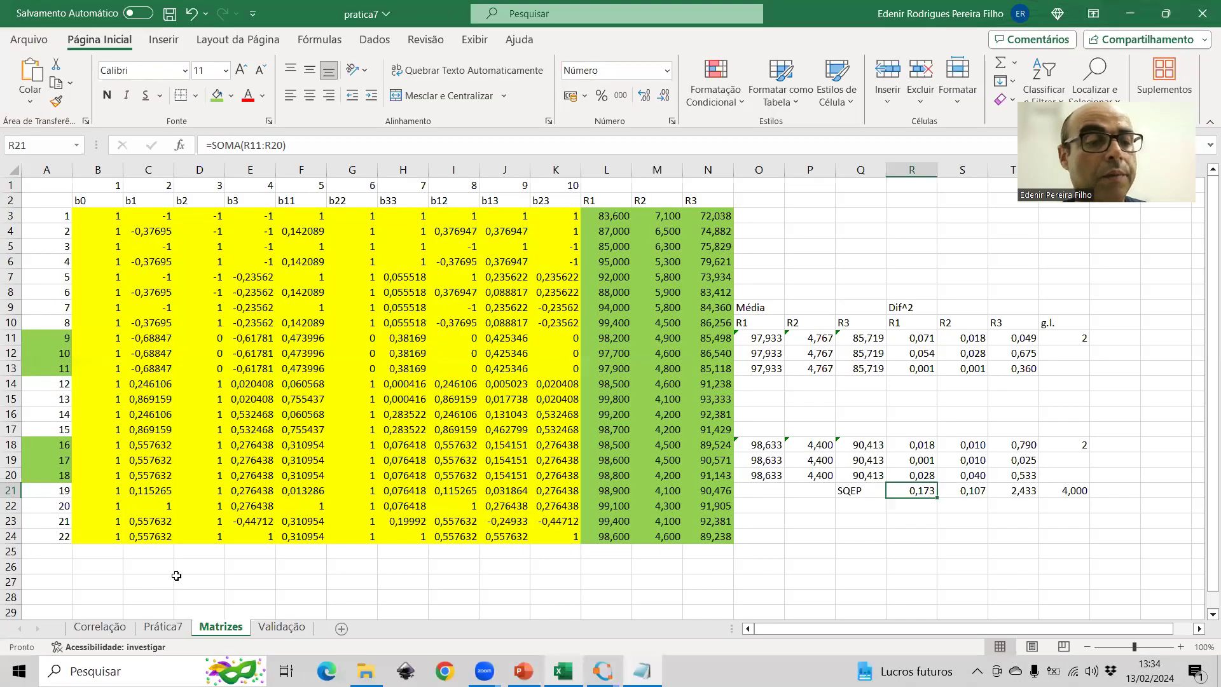
# - Add a new worksheet named Modelos between Matrizes and Validação, dismissing the navigation tip
pyautogui.click(342, 628)
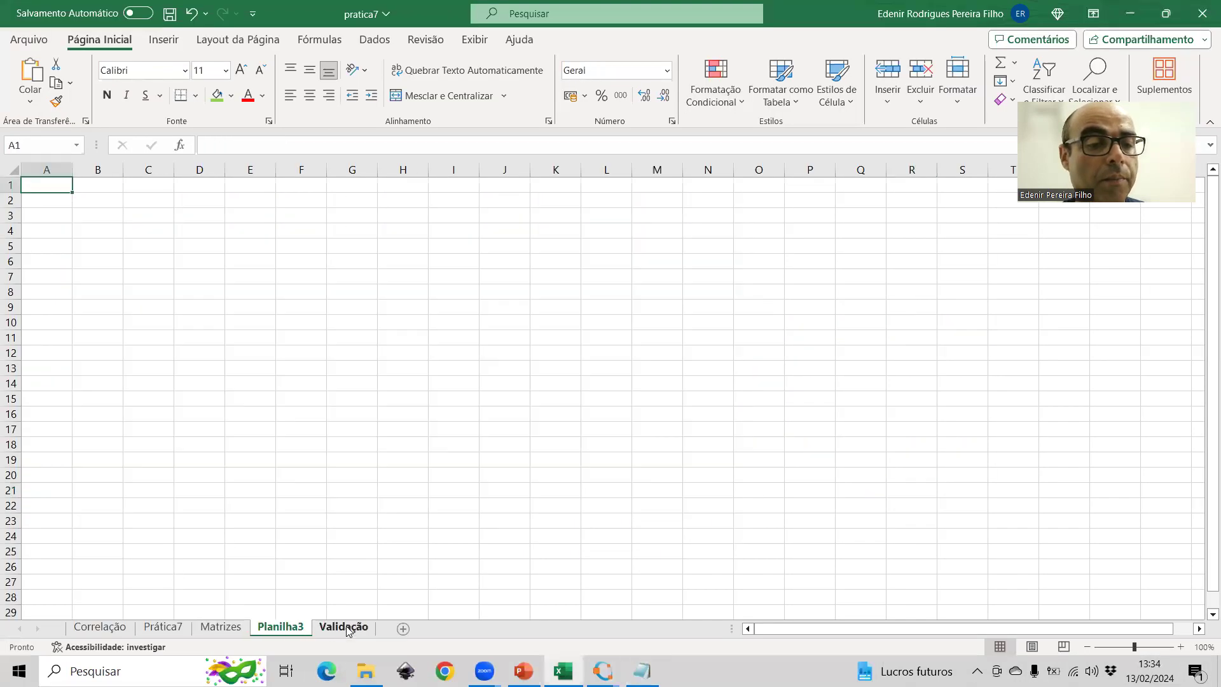
pyautogui.hotkey('alt', 'h')
pyautogui.write('orModelos')
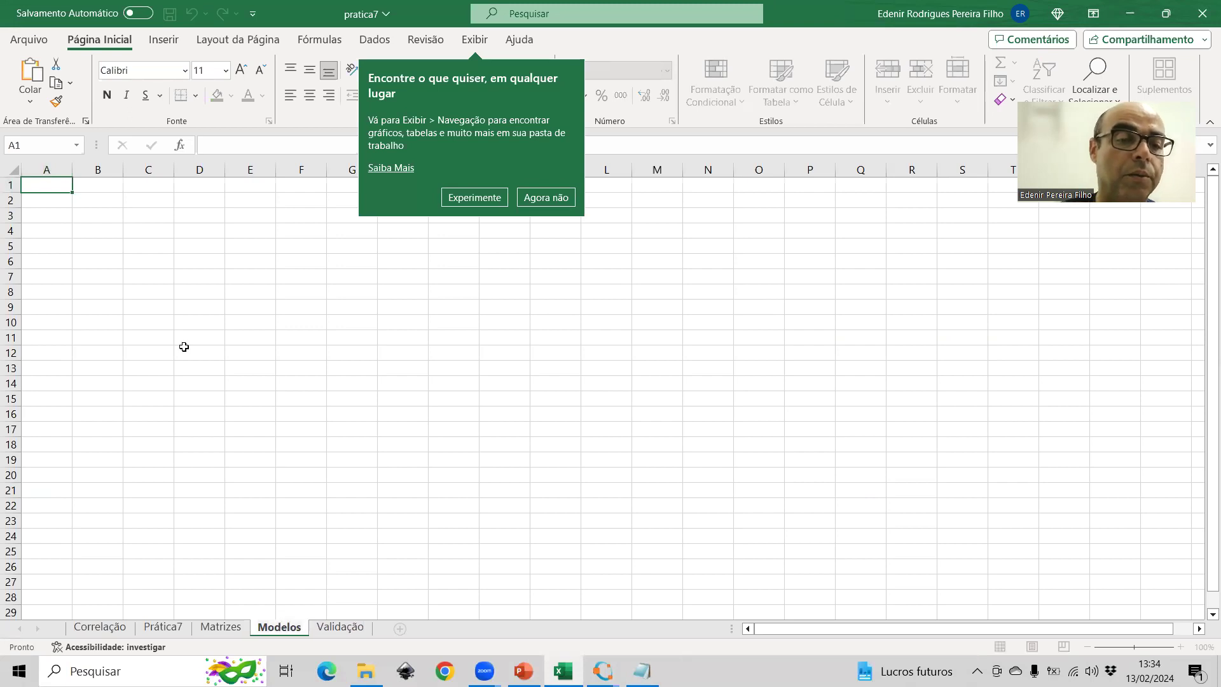
pyautogui.press('Return')
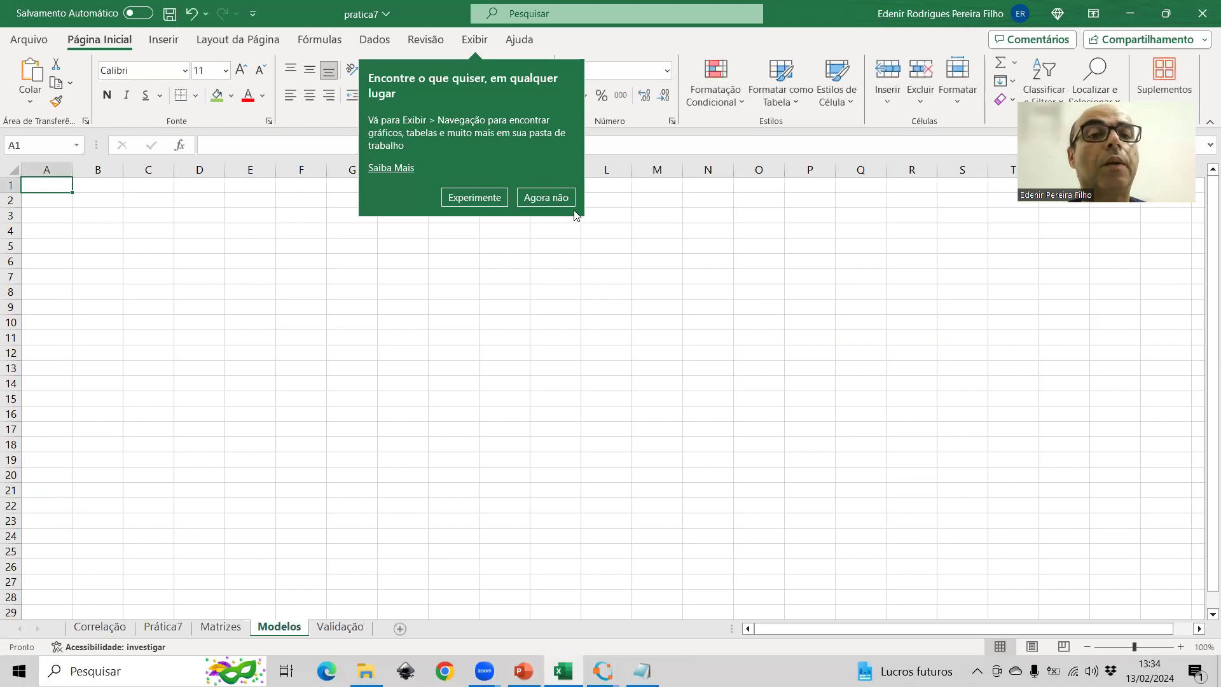
pyautogui.click(553, 198)
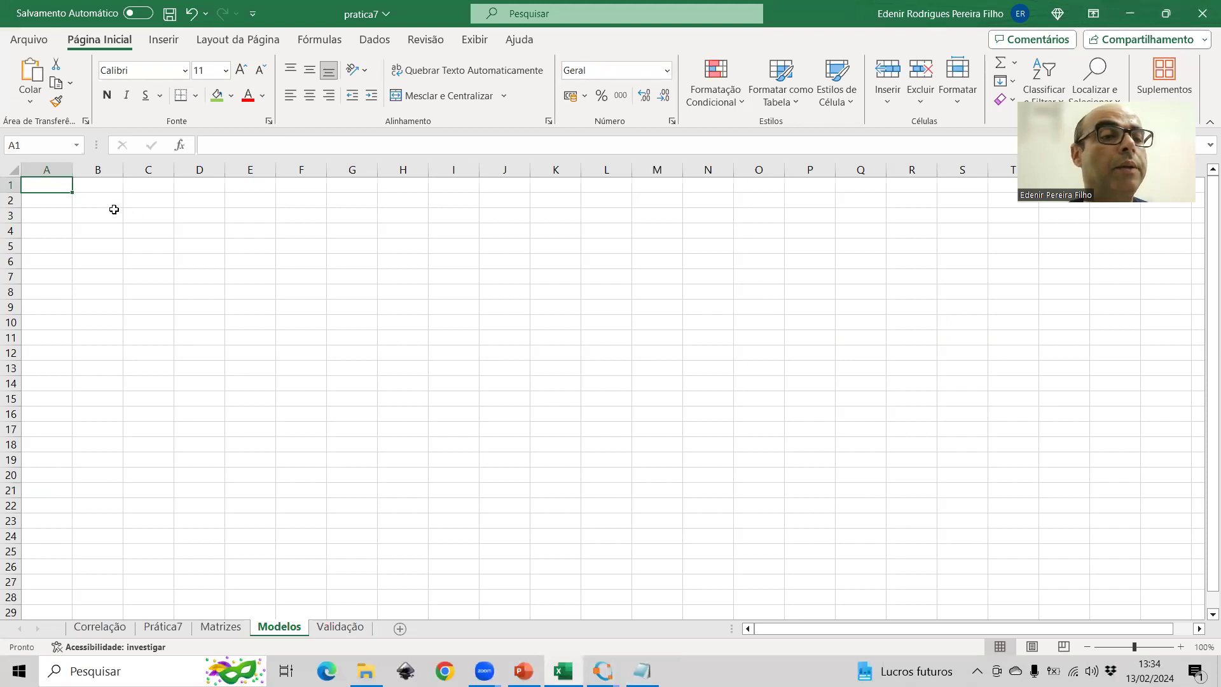
# - Paste the three copied parameter blocks into the Modelos sheet starting at cell B2
pyautogui.rightClick(109, 203)
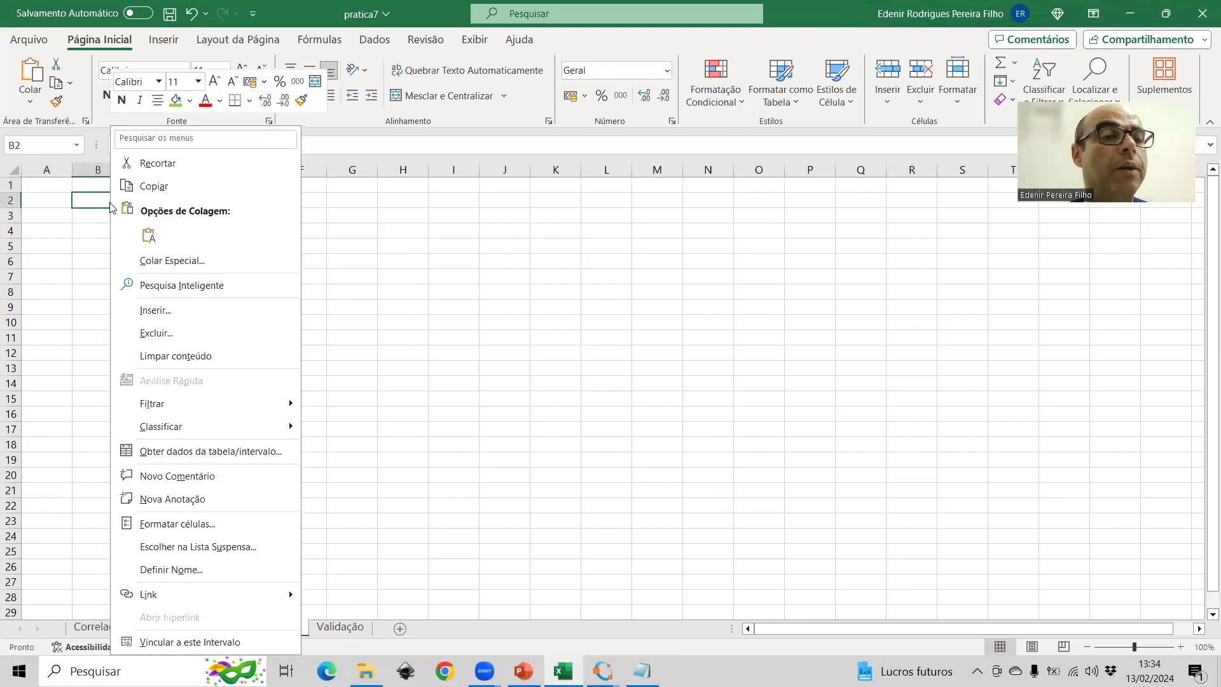
pyautogui.click(144, 239)
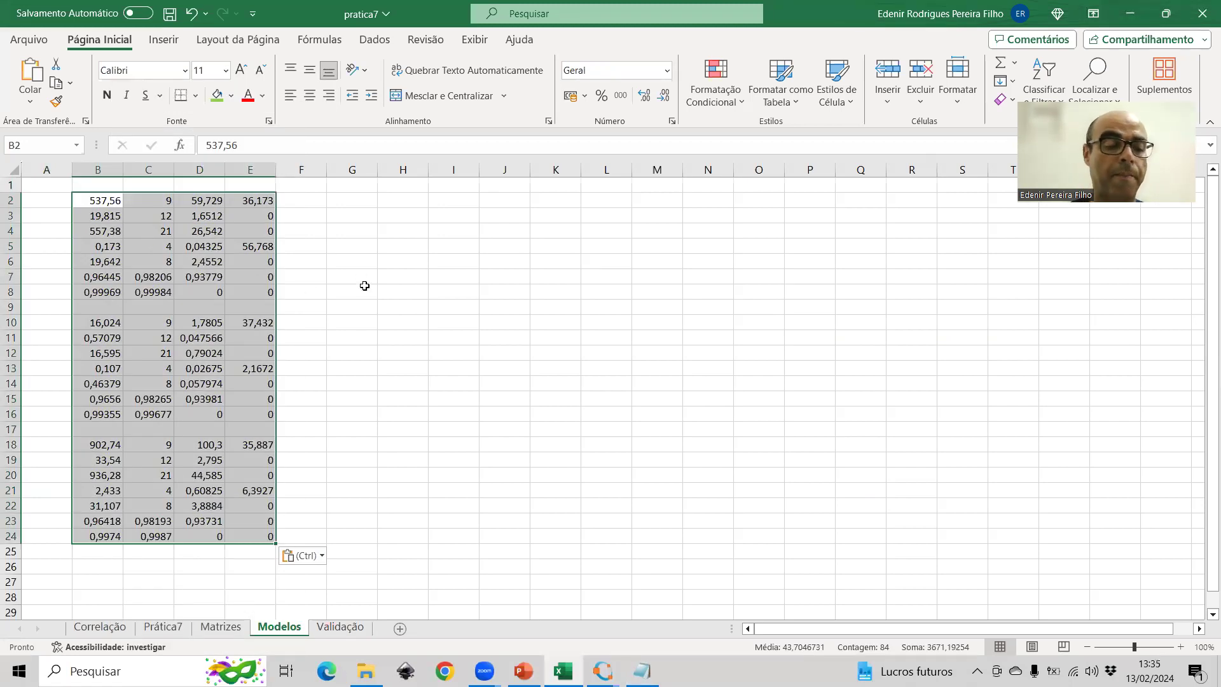
pyautogui.scroll(1, 363, 325)
pyautogui.scroll(8, 364, 325)
pyautogui.scroll(1, 363, 325)
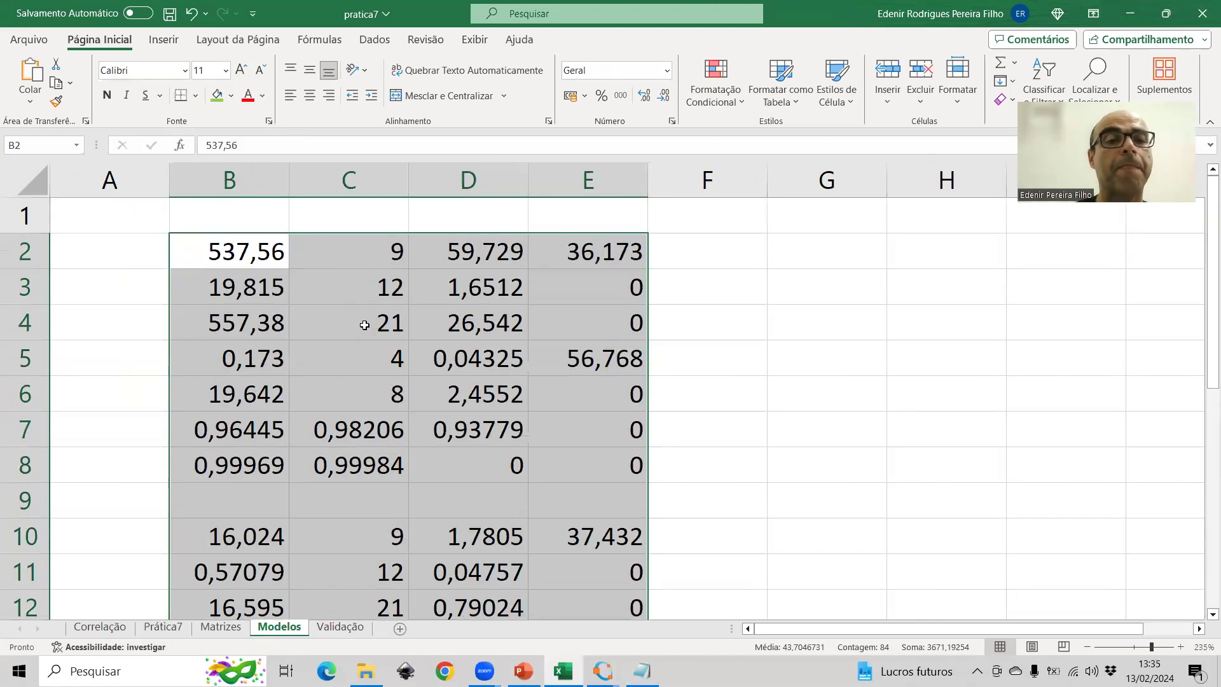
# - Enter the headings R1, SQ, g.l., MQ and F calc in cells A1 to E1 above the first block
pyautogui.click(205, 216)
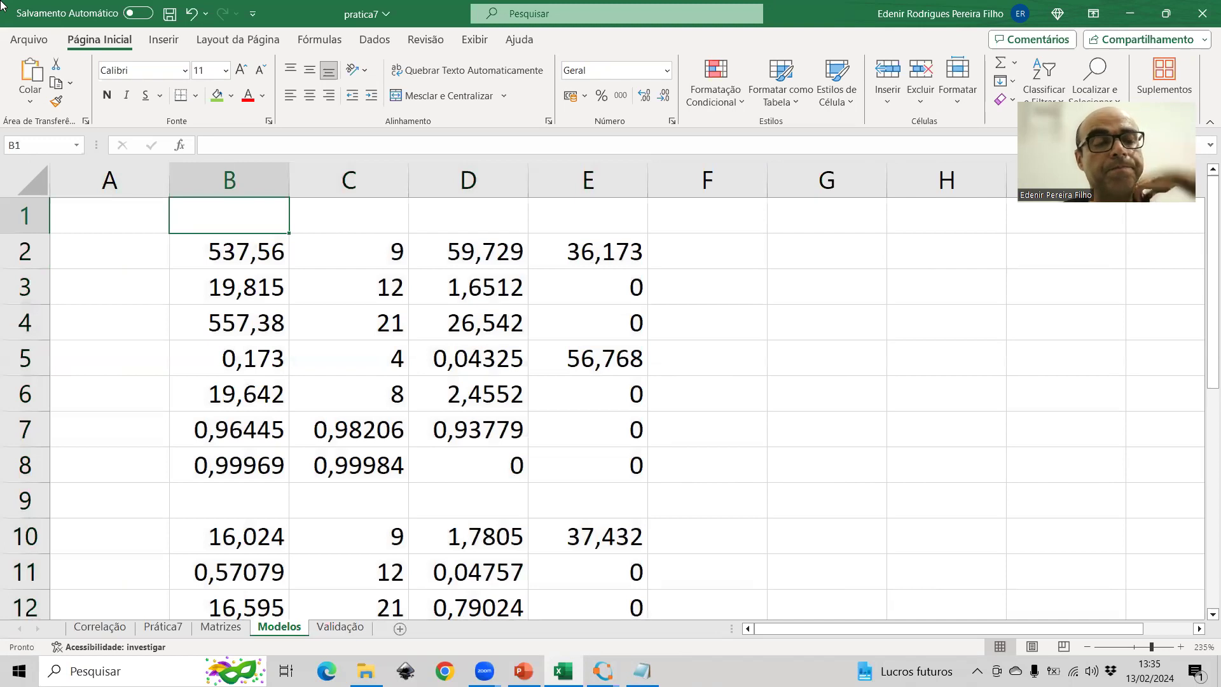
pyautogui.press('Left')
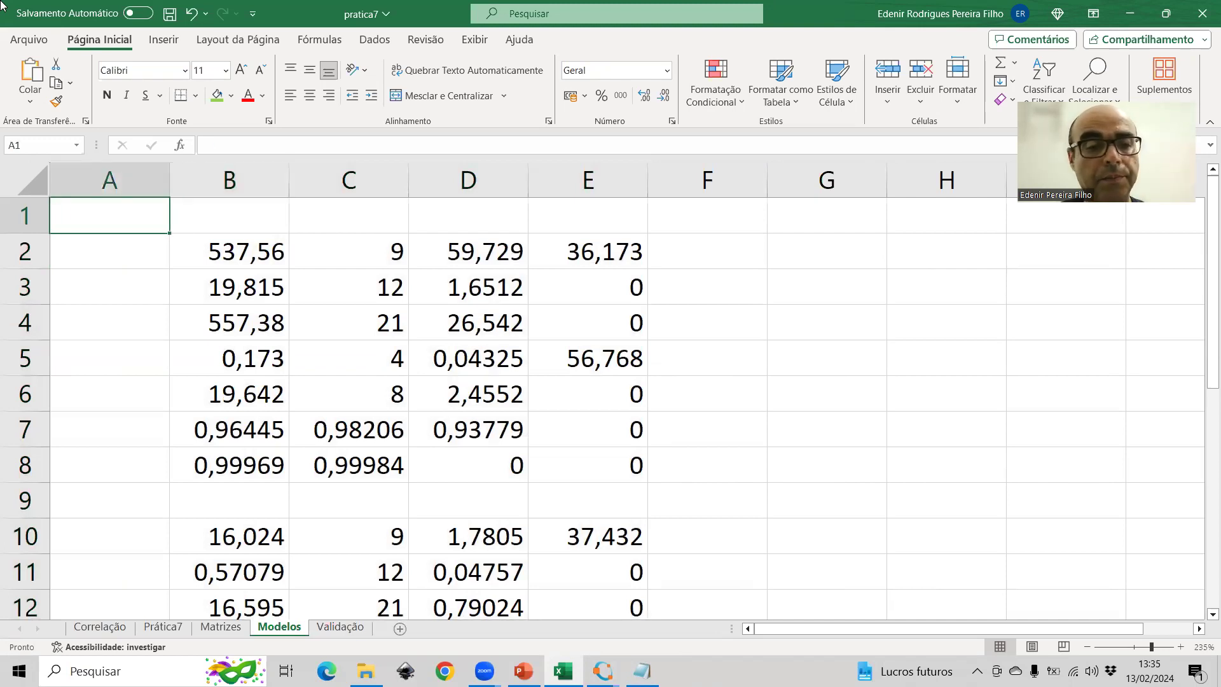
pyautogui.write('R1')
pyautogui.press('Tab')
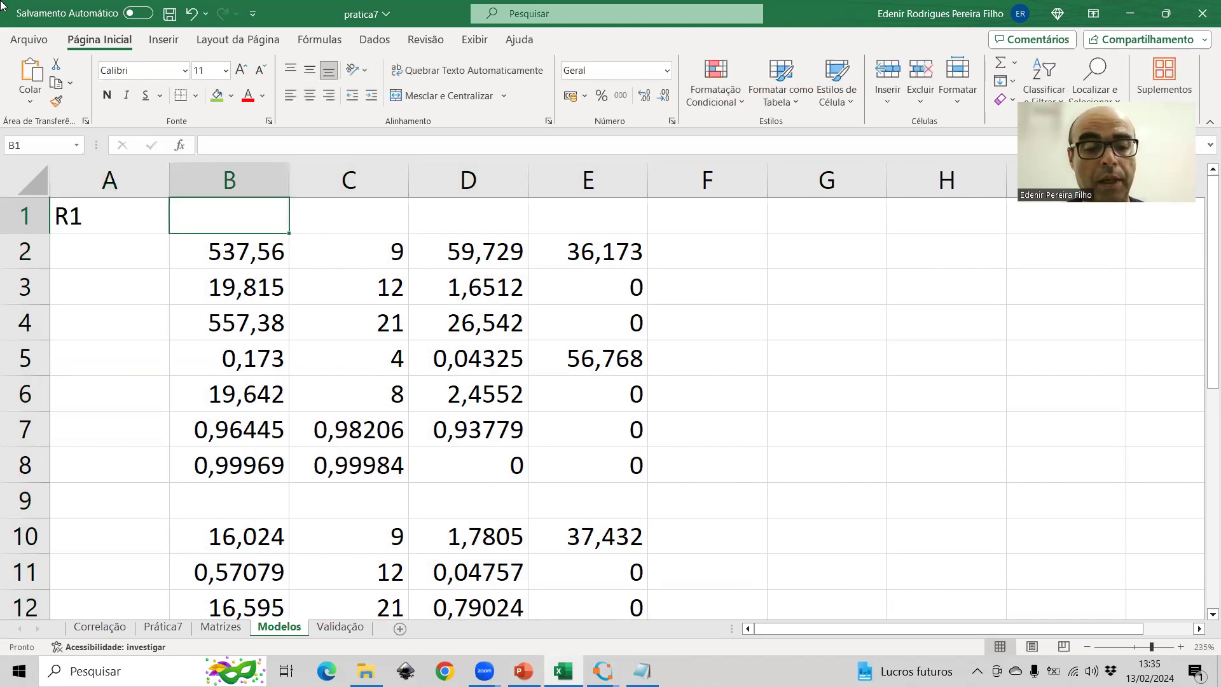
pyautogui.write('SQ')
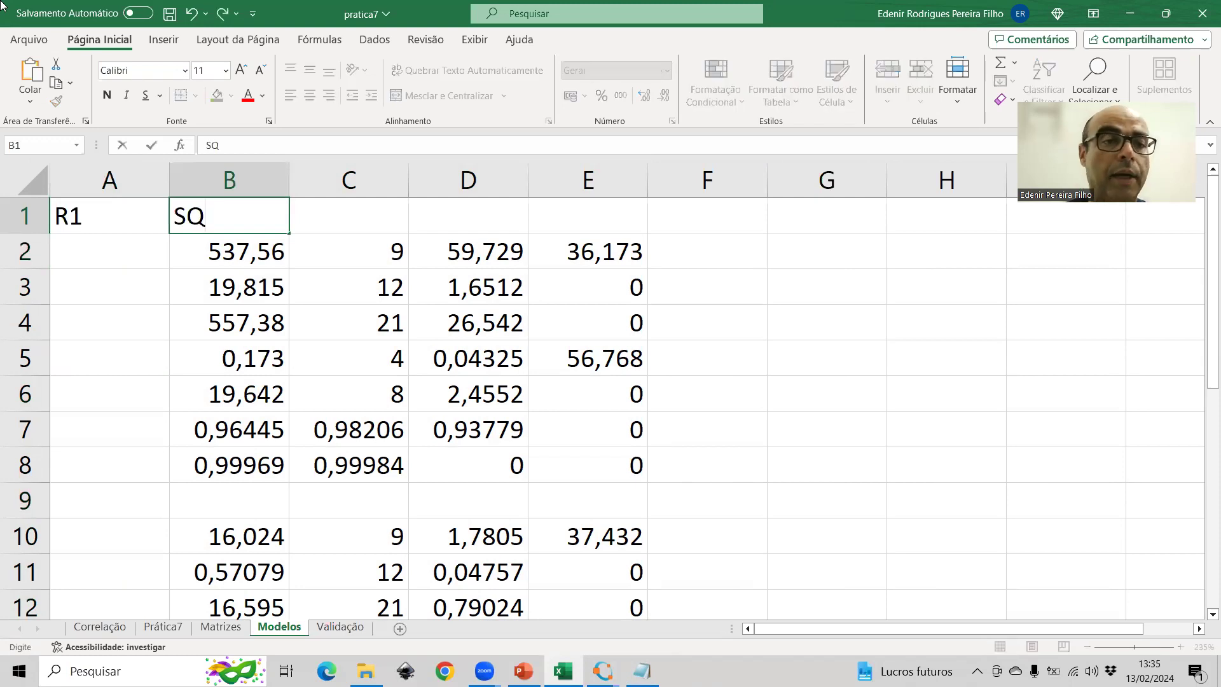
pyautogui.press('Tab')
pyautogui.write('g.l.')
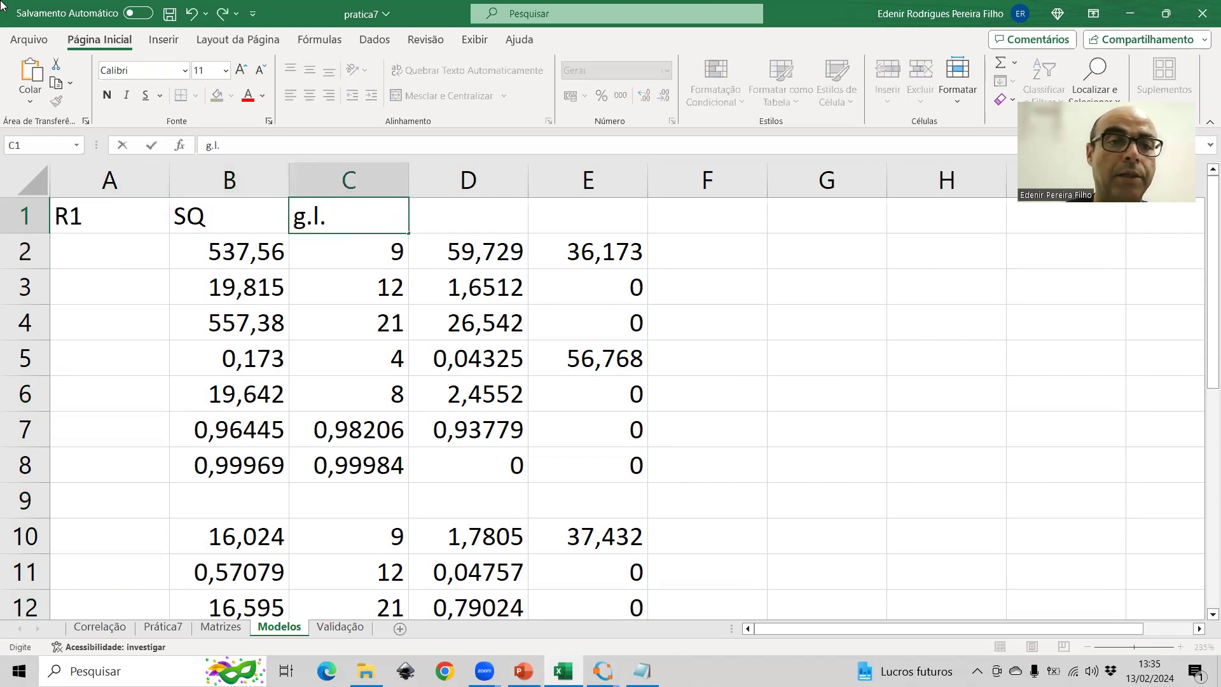
pyautogui.press('Tab')
pyautogui.write('MQ')
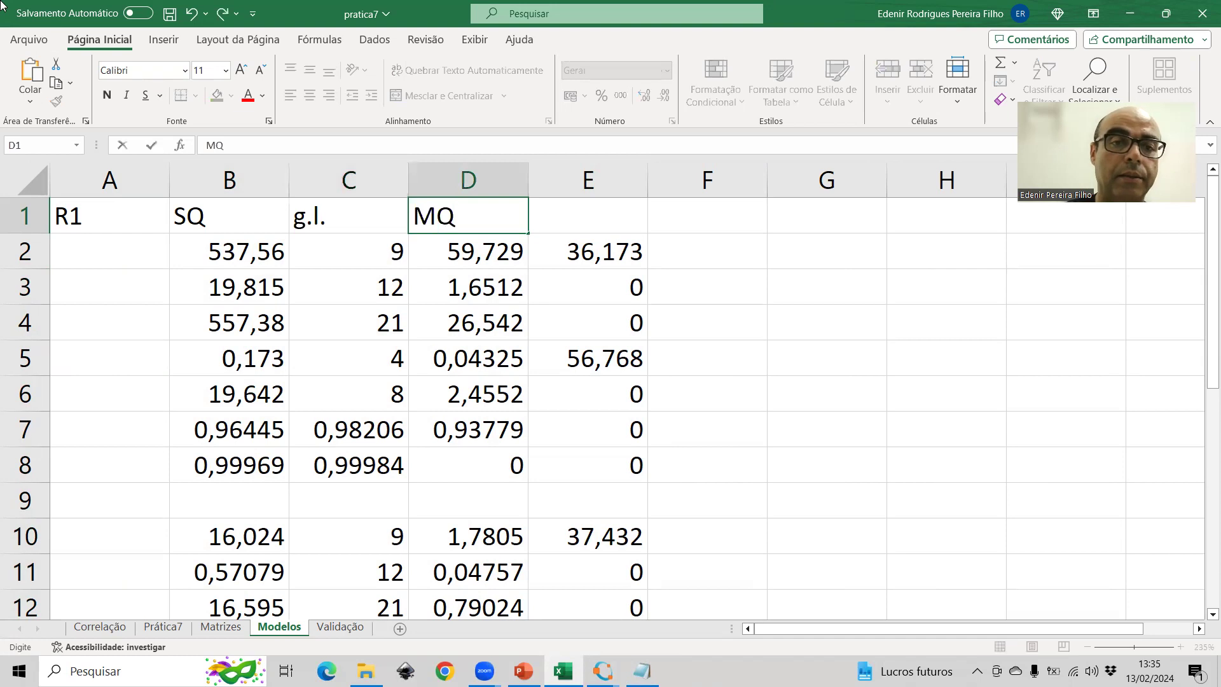
pyautogui.press('Tab')
pyautogui.write('F cal')
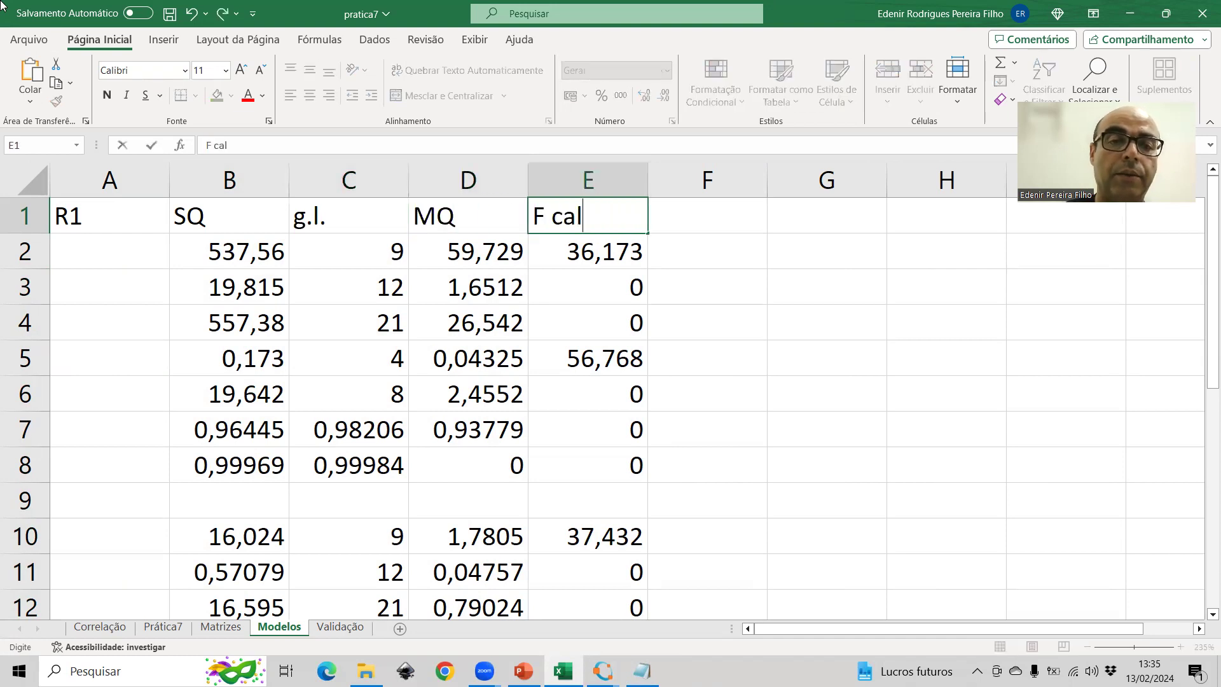
pyautogui.write('c')
pyautogui.press('Return')
# - Label the first four rows of the R1 block in cells A2 to A5 as R, r, T and EP
pyautogui.press('Left')
pyautogui.press('Left')
pyautogui.press('Left')
pyautogui.press('Left')
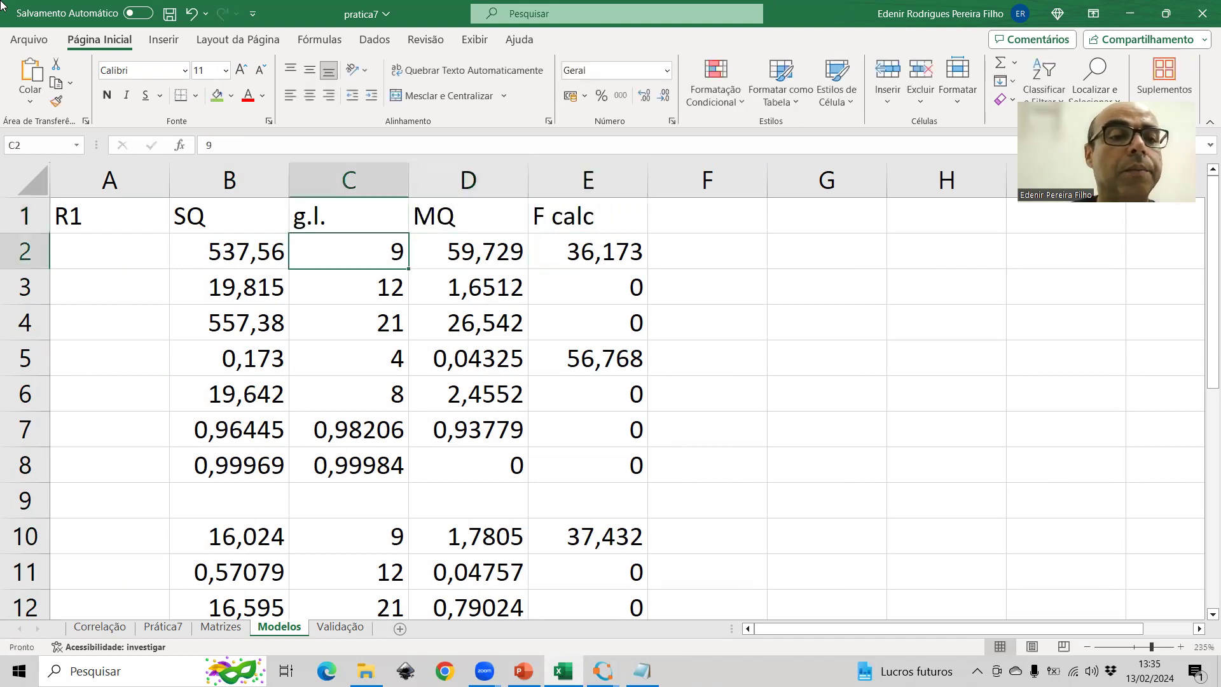
pyautogui.write('R')
pyautogui.press('Return')
pyautogui.write('r')
pyautogui.press('Return')
pyautogui.write('T')
pyautogui.press('Return')
pyautogui.write('EP')
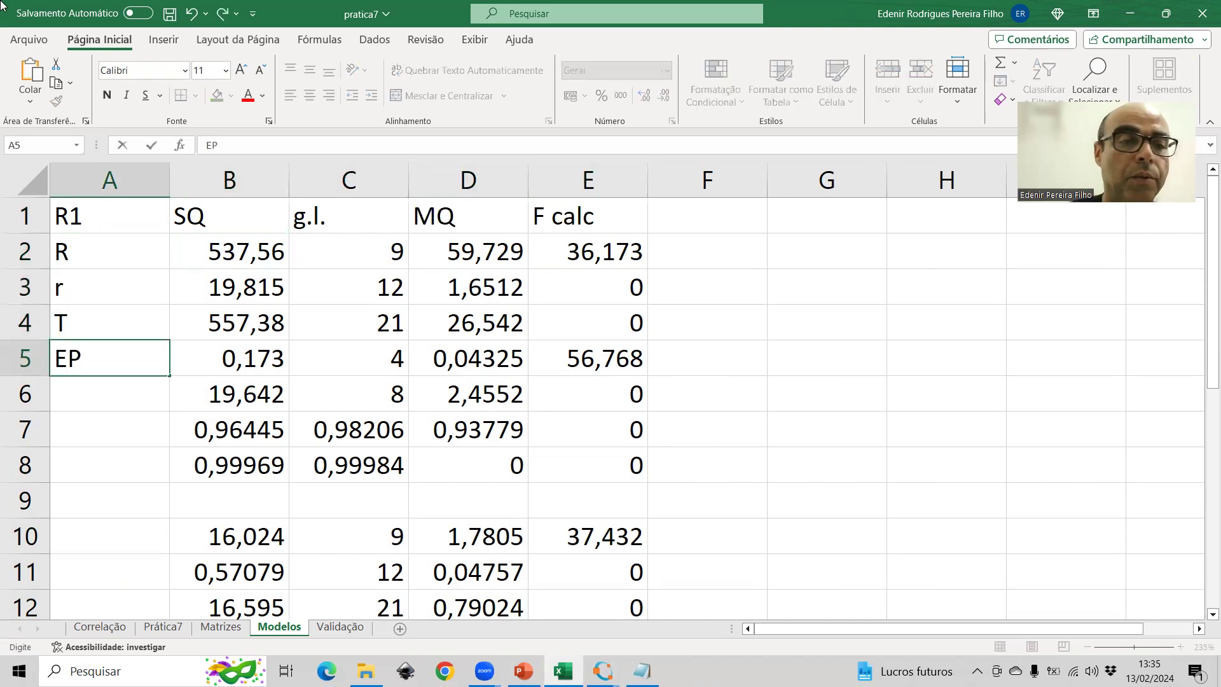
pyautogui.press('Return')
# - Label the remaining rows of the R1 block in cells A6 to A8 as FaJ, R2 and R2max
pyautogui.write('Fa')
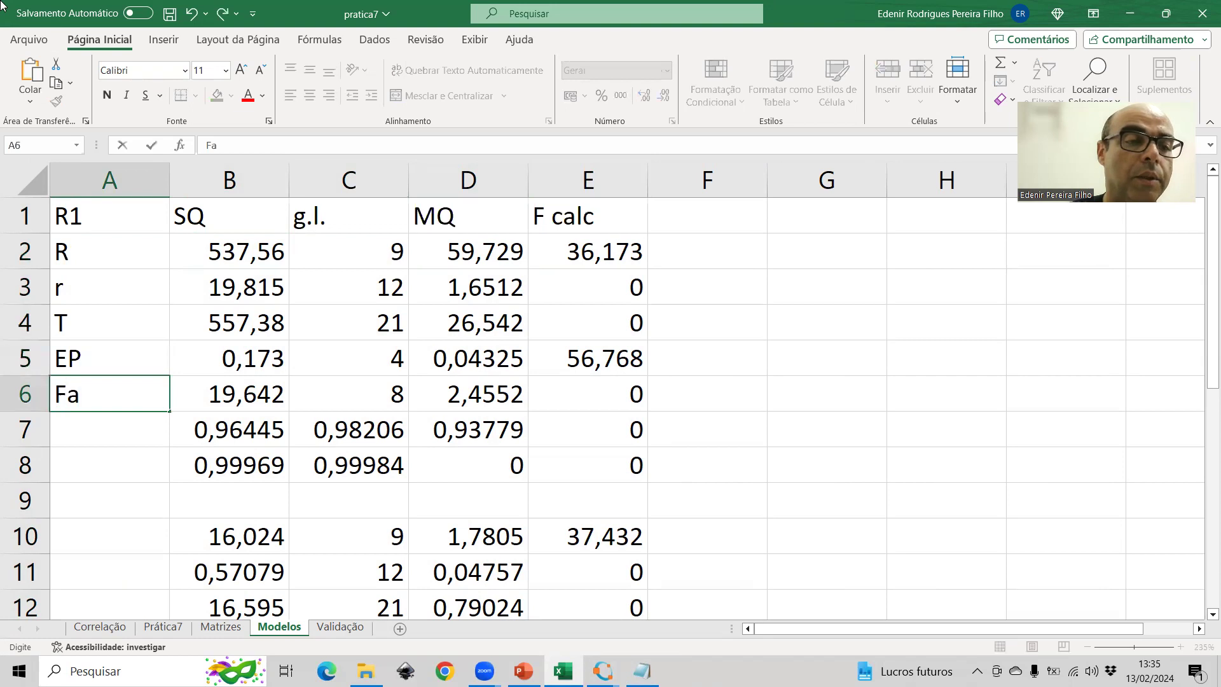
pyautogui.write('J')
pyautogui.press('Return')
pyautogui.write('R2')
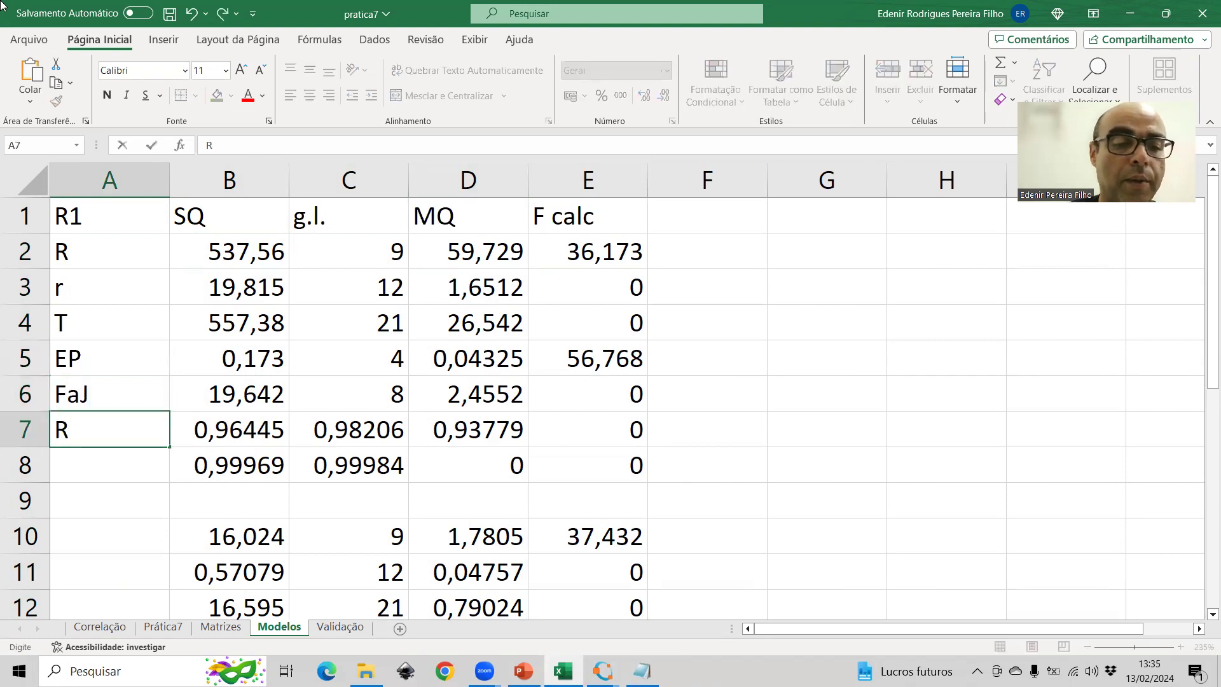
pyautogui.press('Return')
pyautogui.write('R2')
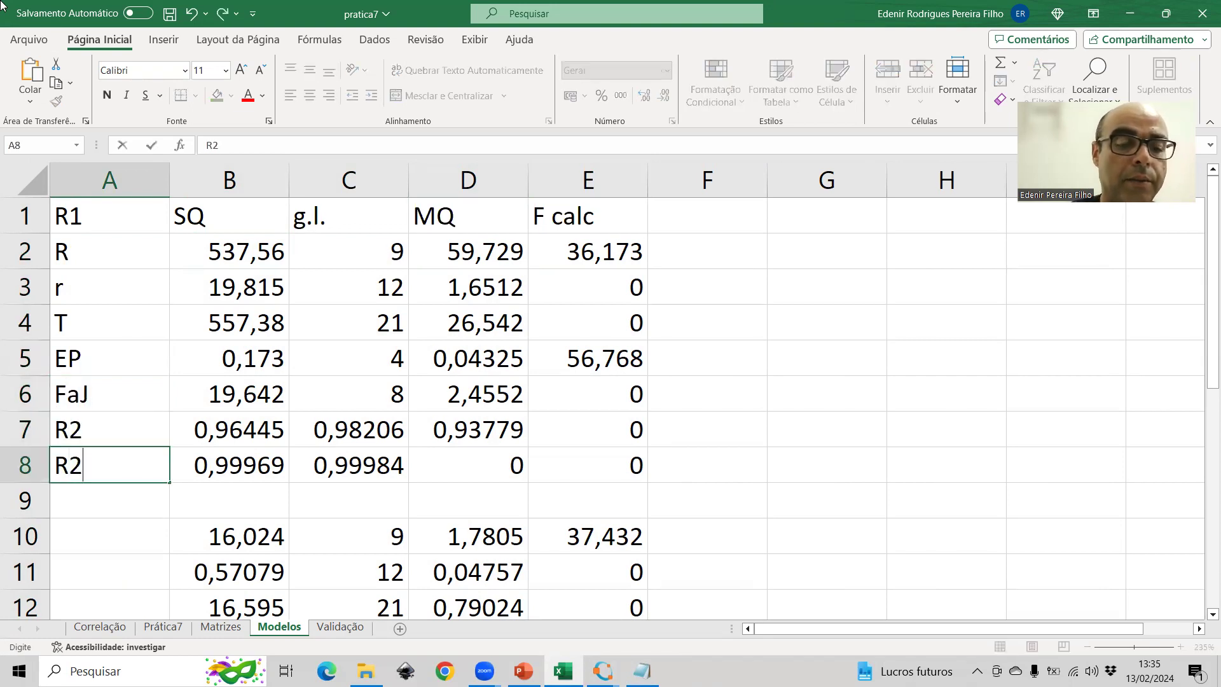
pyautogui.write('max')
pyautogui.press('Return')
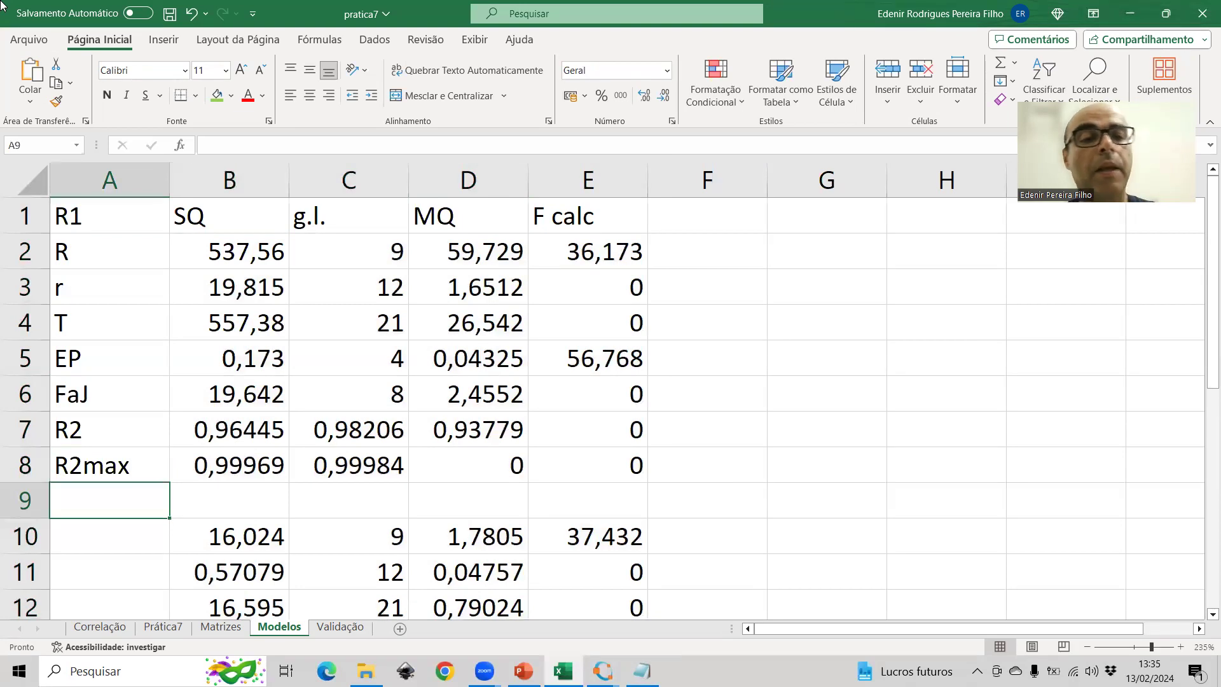
# - Add the headings F tab in cell F1 and pvalor in cell G1
pyautogui.moveTo(367, 434); pyautogui.dragTo(369, 454)
pyautogui.click(461, 427)
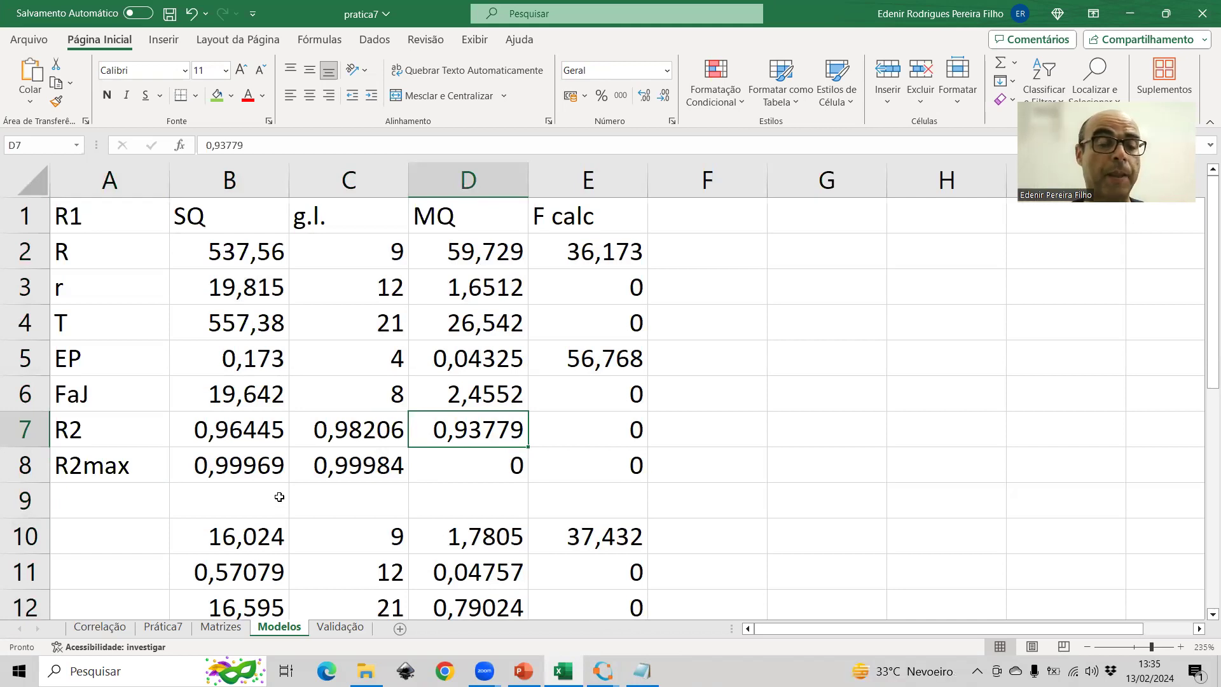
pyautogui.click(678, 210)
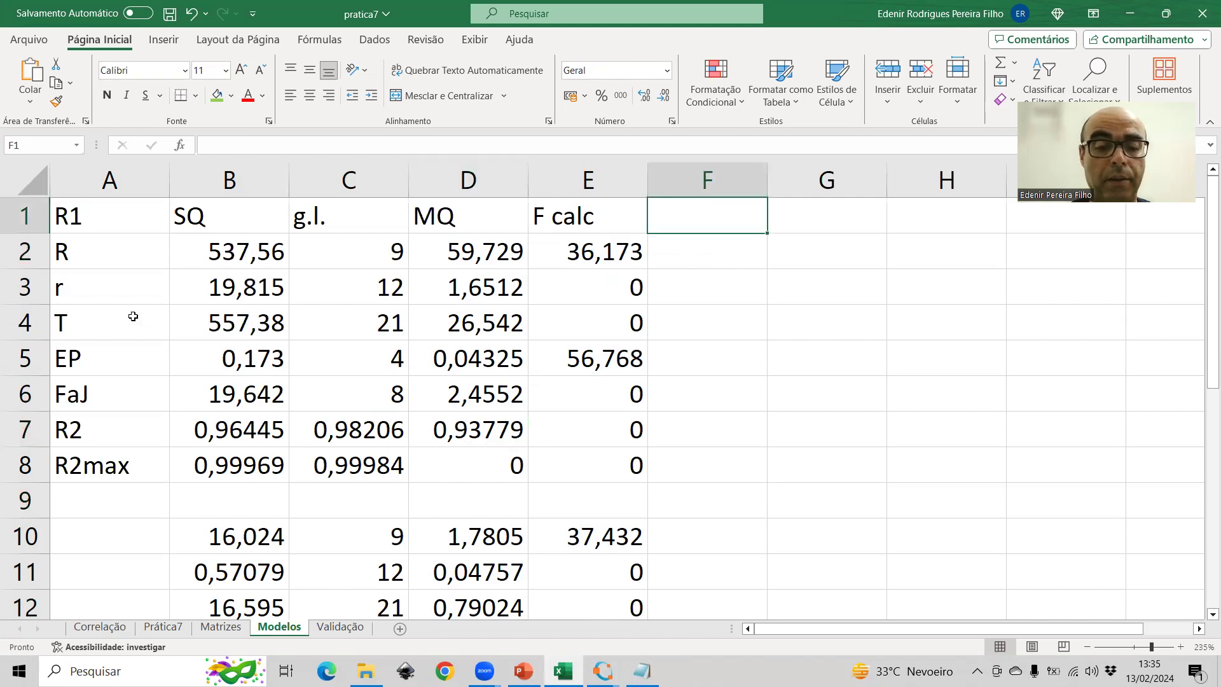
pyautogui.write('F tab')
pyautogui.press('Tab')
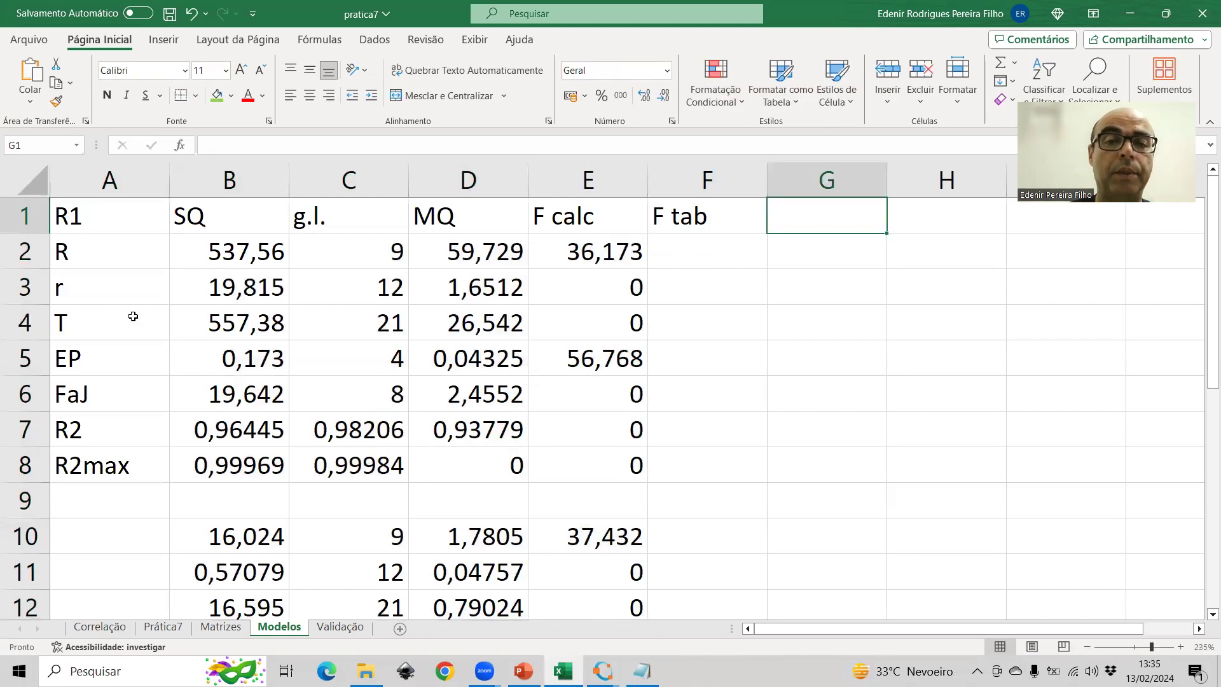
pyautogui.write('pvalor')
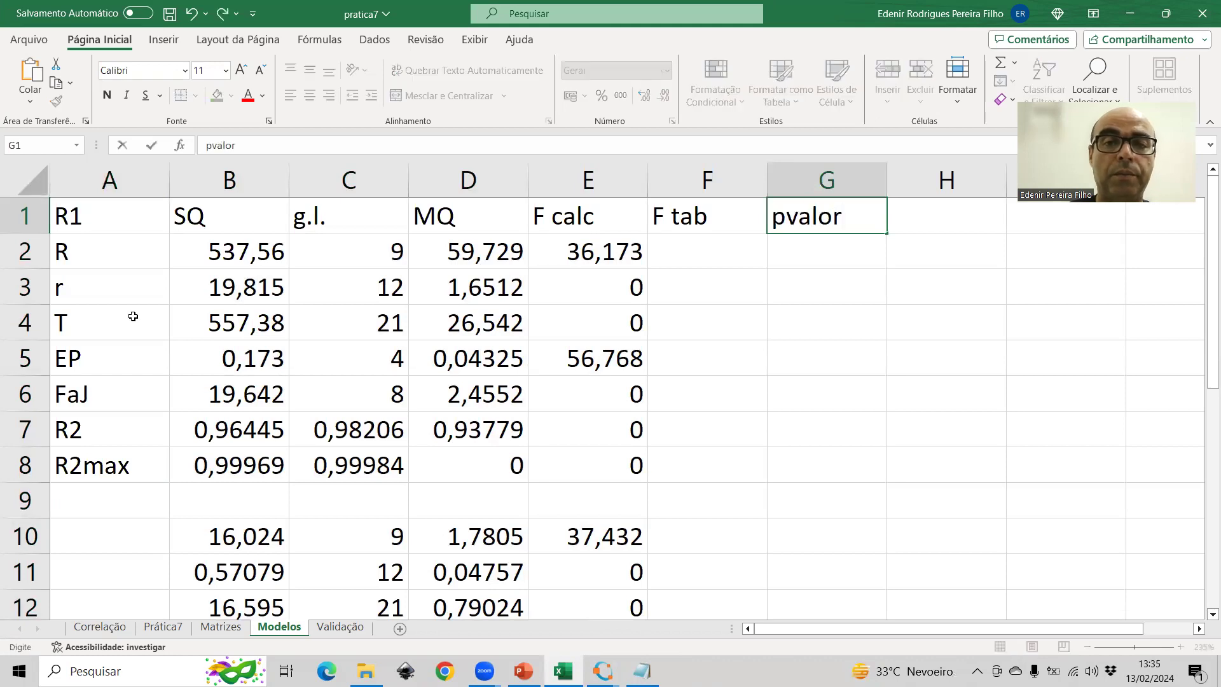
# - Add the heading Conclusão in cell H1, beside the pvalor column
pyautogui.press('Tab')
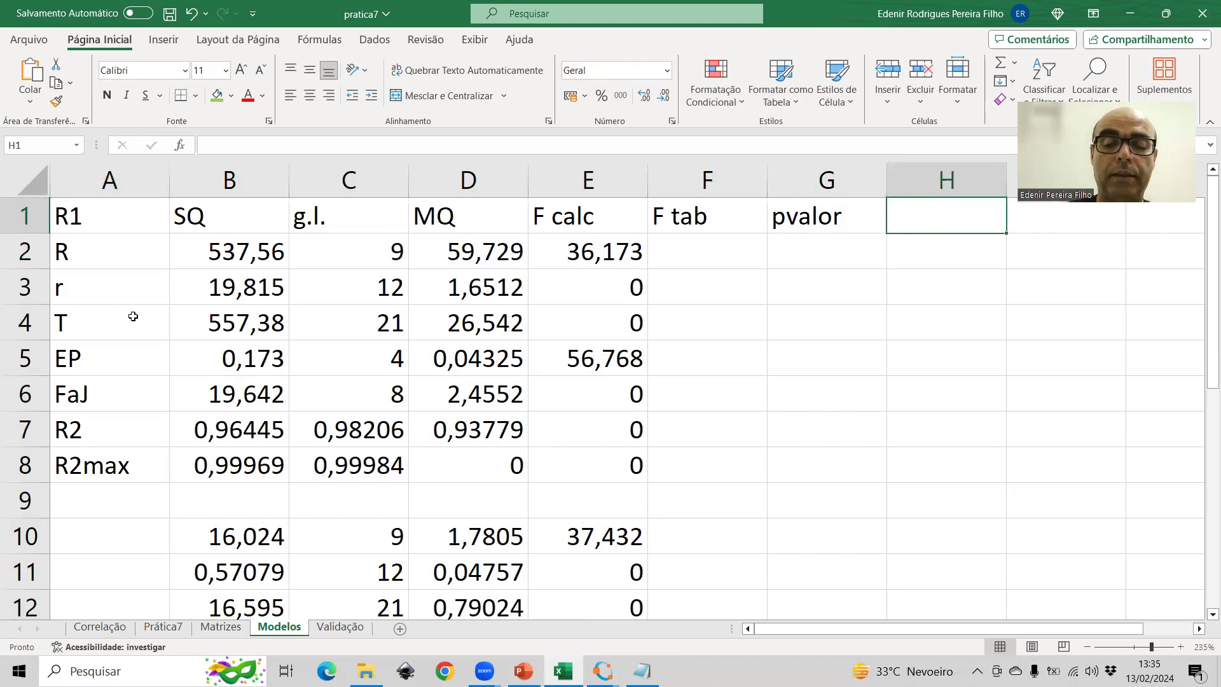
pyautogui.write('C')
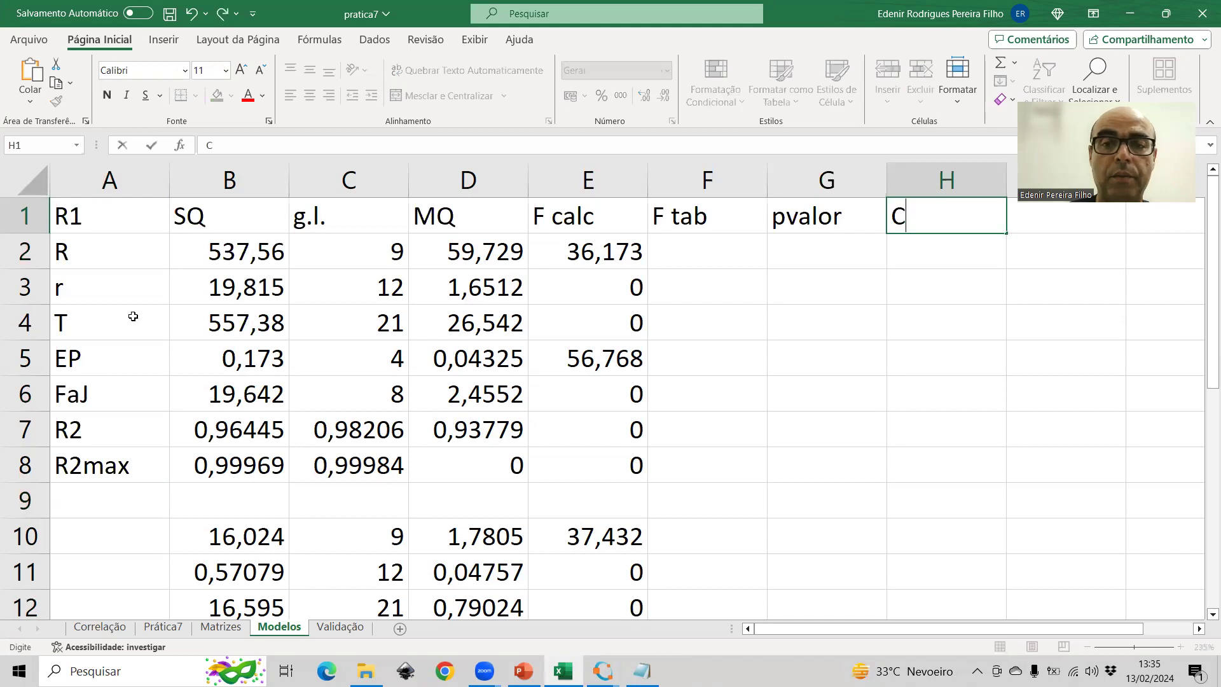
pyautogui.write('onclusão')
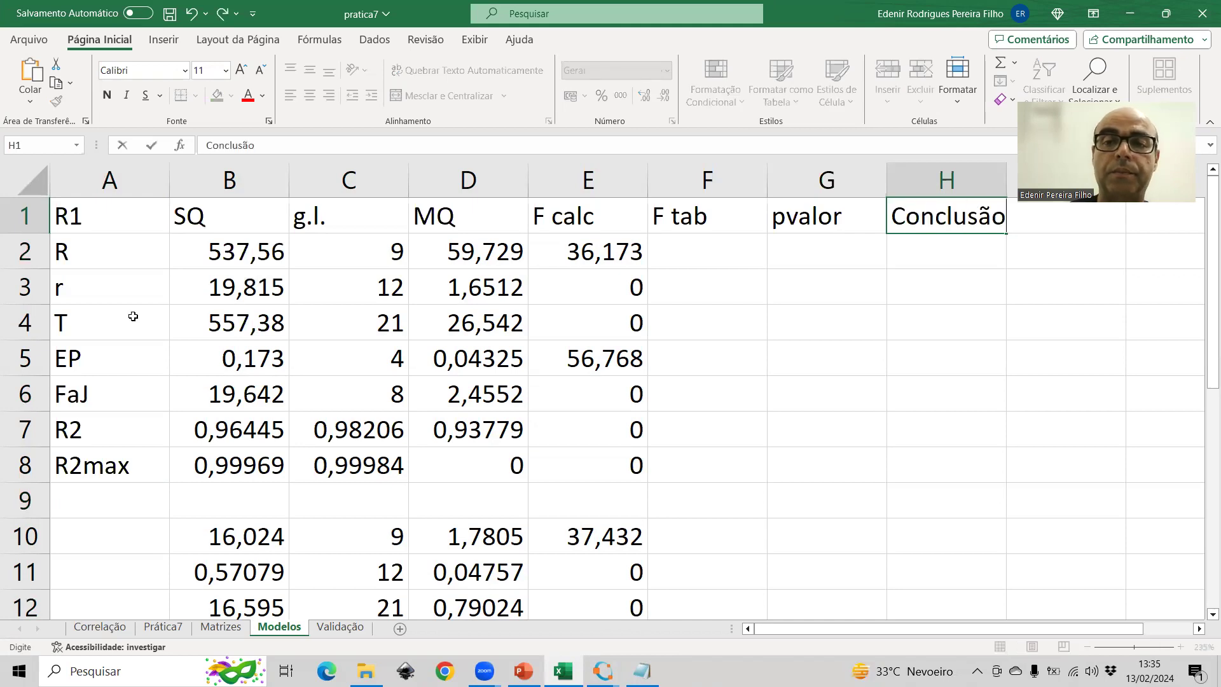
pyautogui.press('Return')
# - Calculate the tabulated F for the regression row in cell F2 with =INVF(0,05;C2;C3)
pyautogui.press('Left')
pyautogui.press('Left')
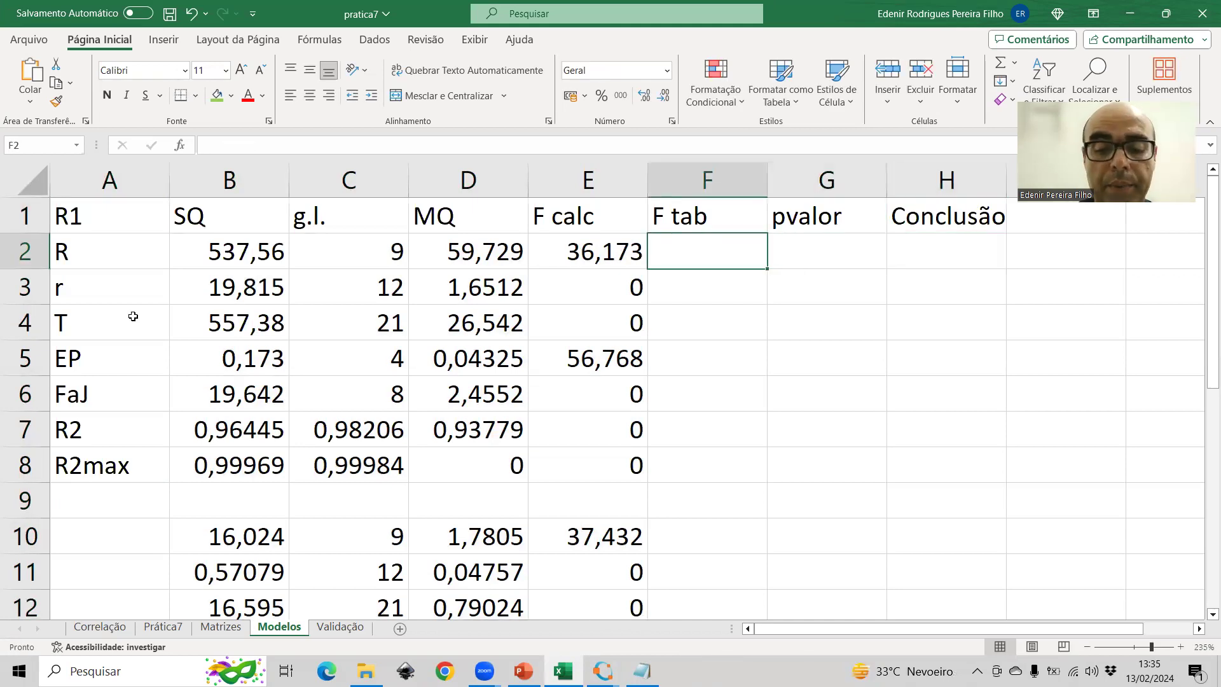
pyautogui.write('=invf(')
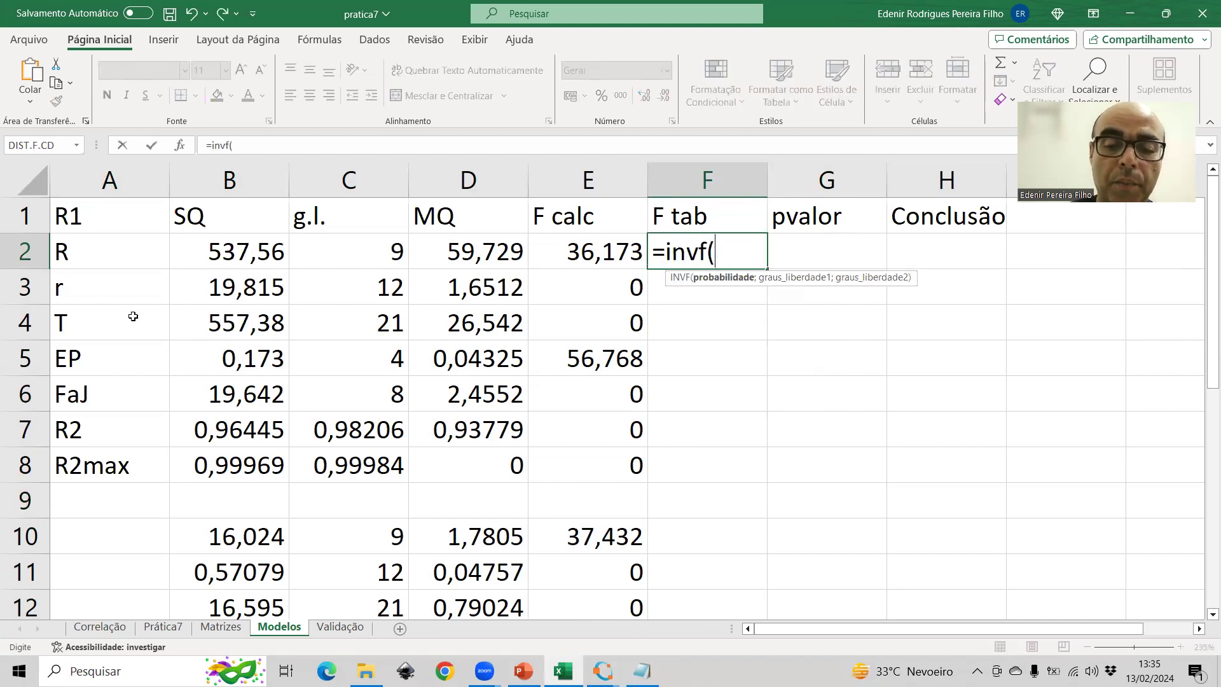
pyautogui.write('0,05;')
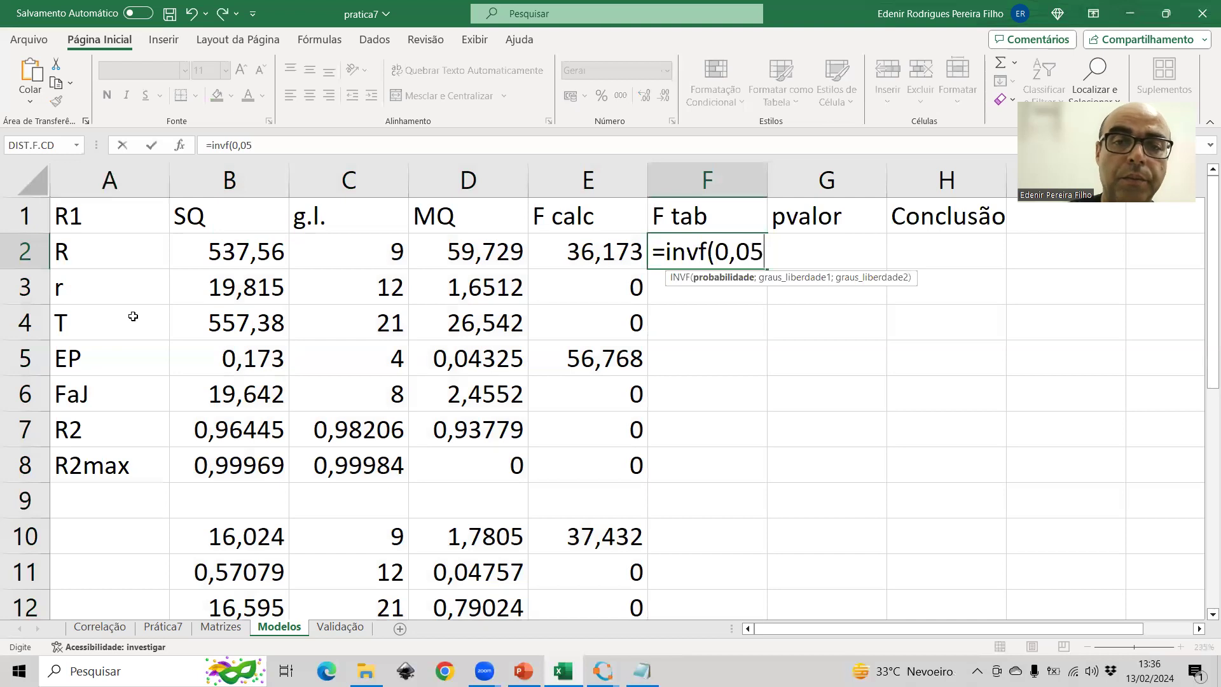
pyautogui.click(382, 245)
pyautogui.write(';')
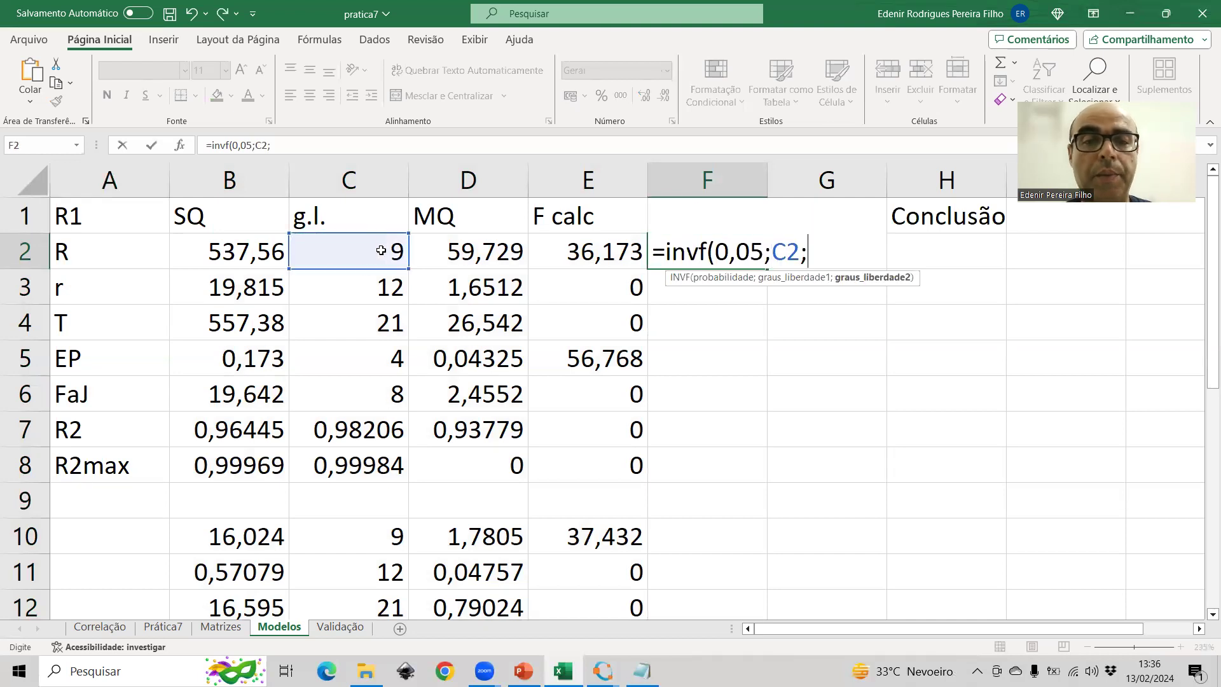
pyautogui.click(375, 280)
pyautogui.press('Return')
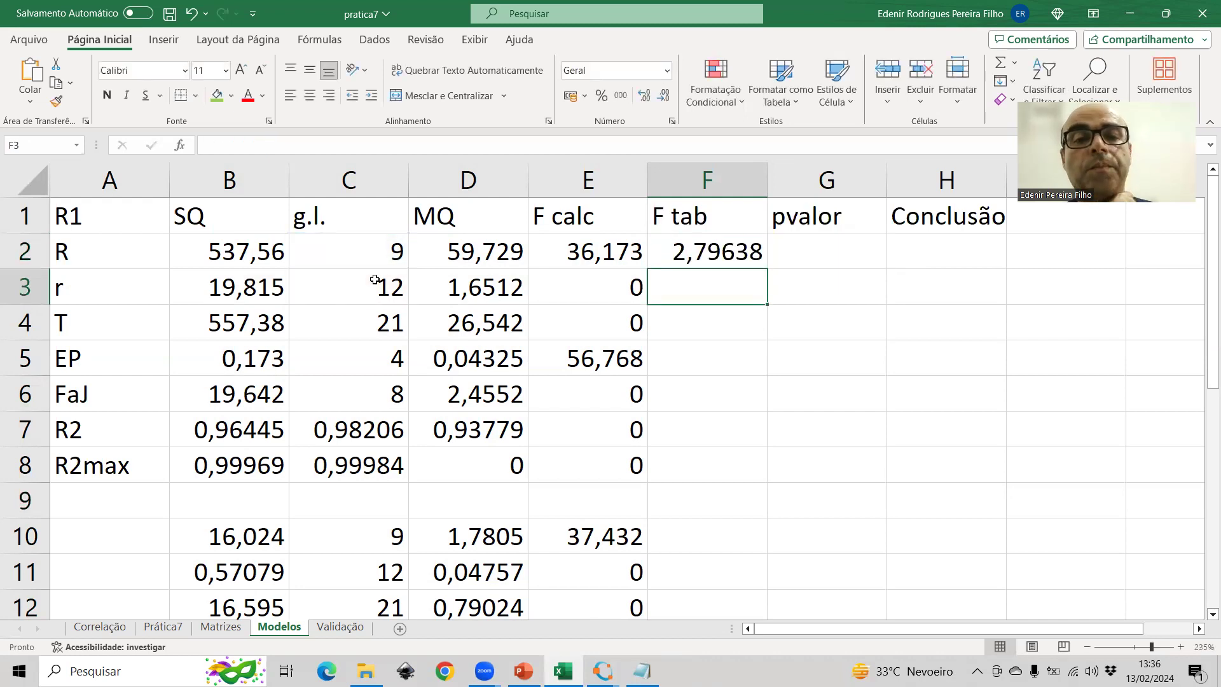
# - Calculate the regression p-value in cell G2 with =DIST.F.CD(E2;C2;C3)
pyautogui.click(867, 237)
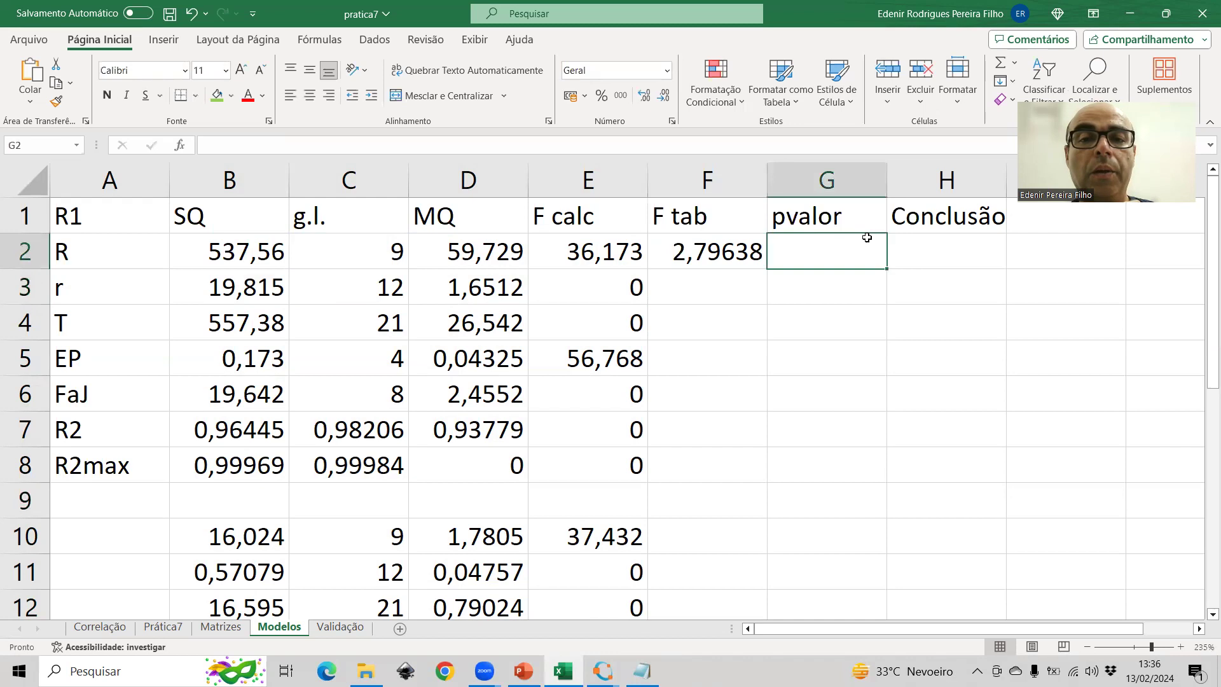
pyautogui.write('=dist')
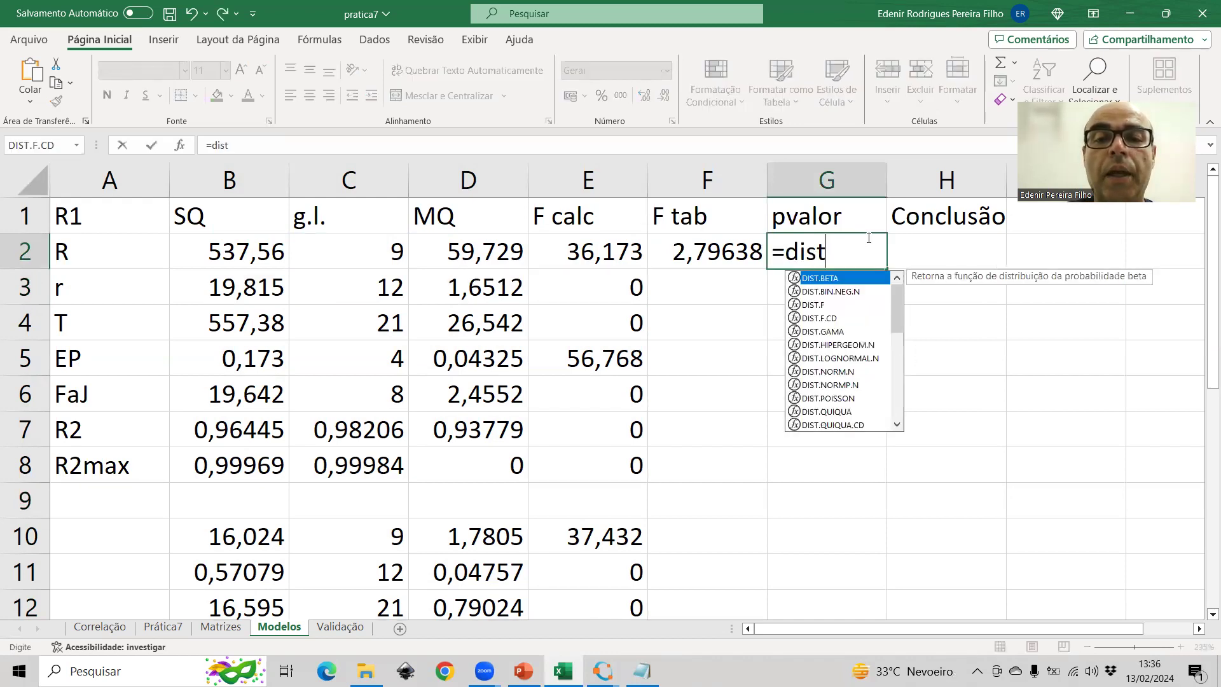
pyautogui.write('.f.cd(')
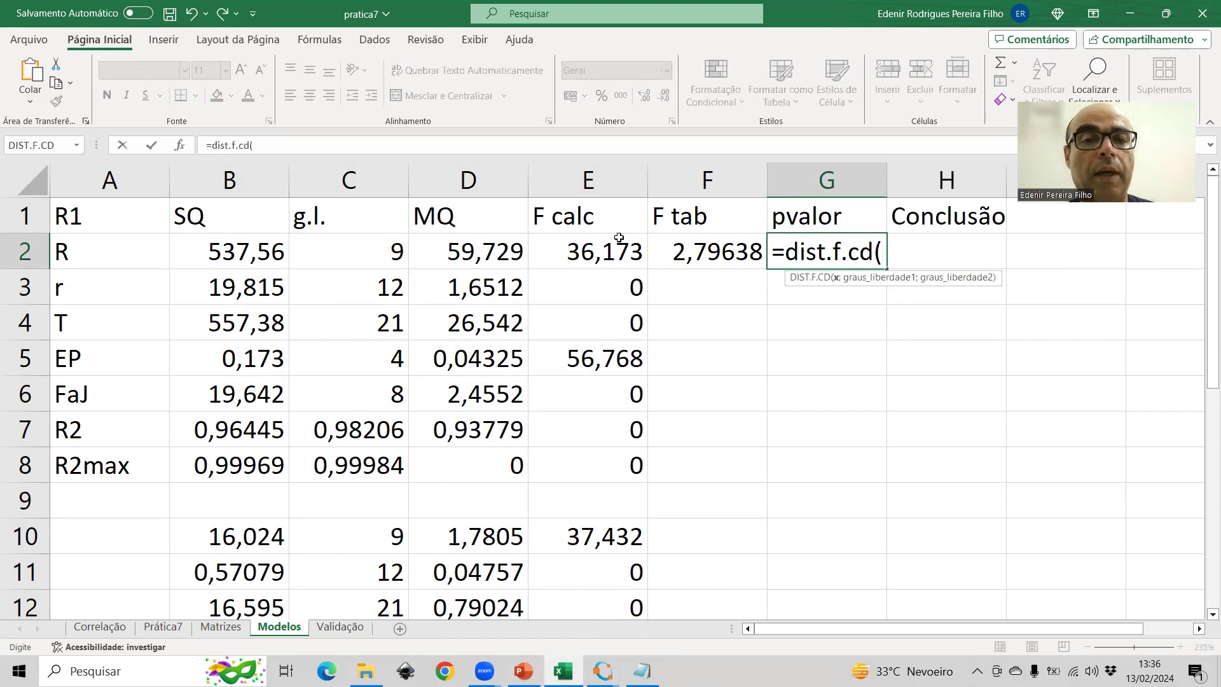
pyautogui.click(585, 247)
pyautogui.write(';')
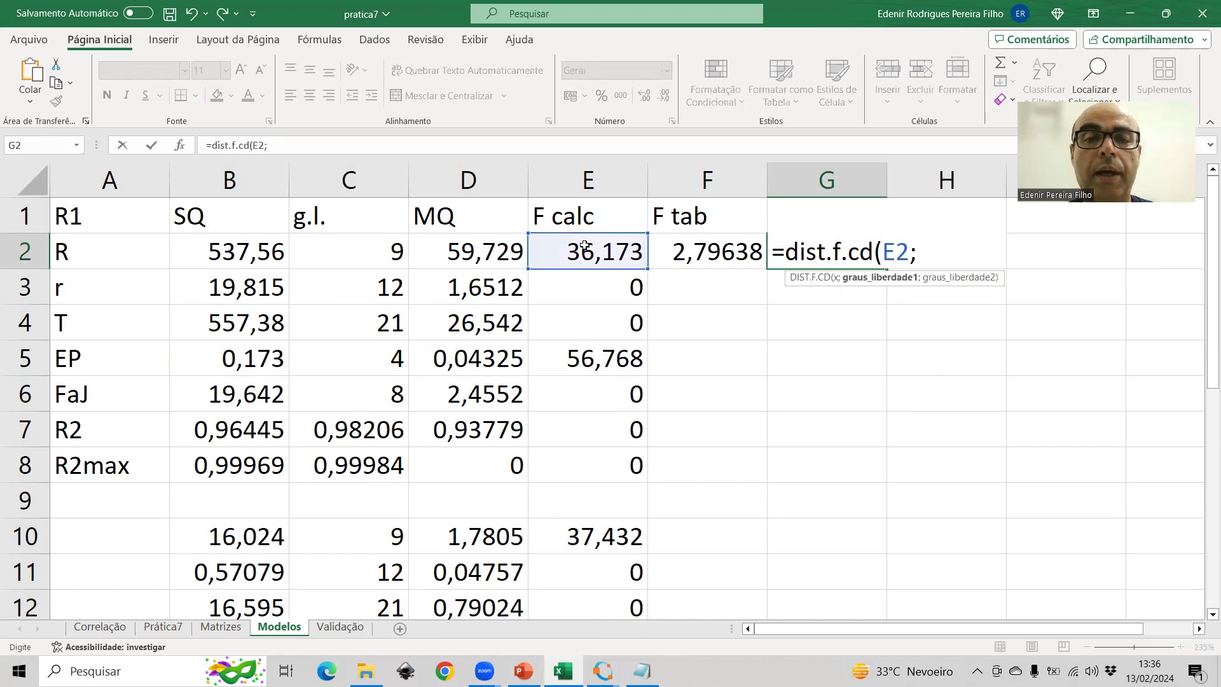
pyautogui.click(363, 243)
pyautogui.write(';')
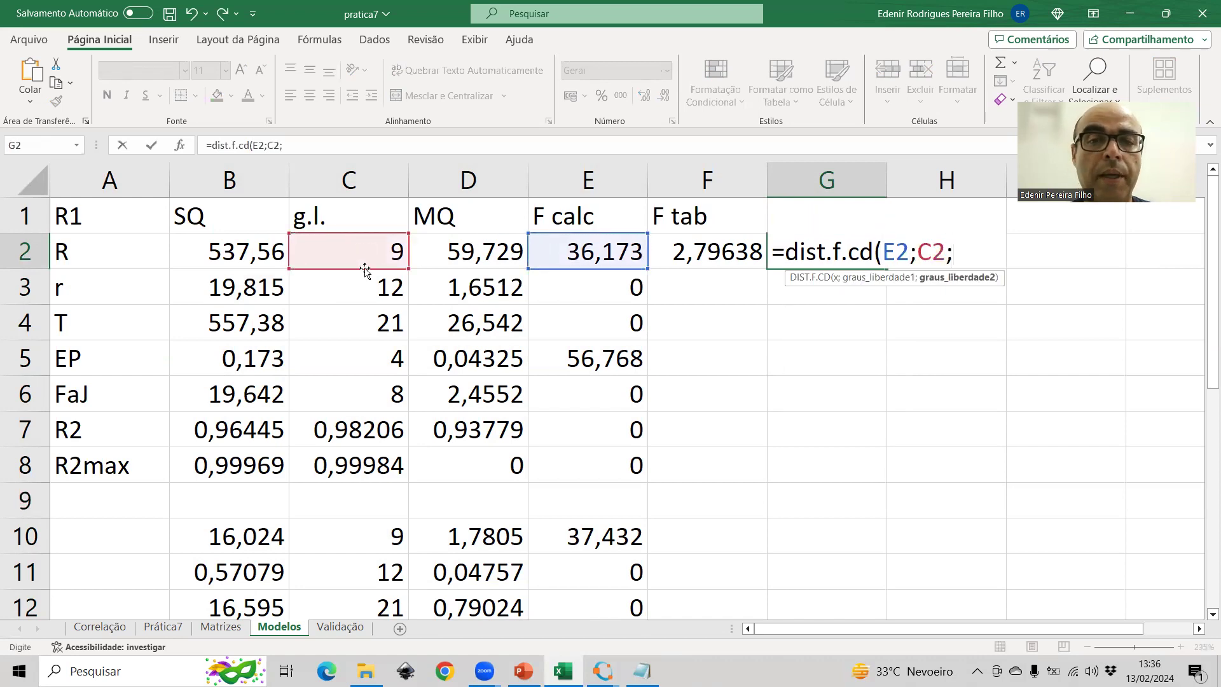
pyautogui.click(368, 292)
pyautogui.write(')')
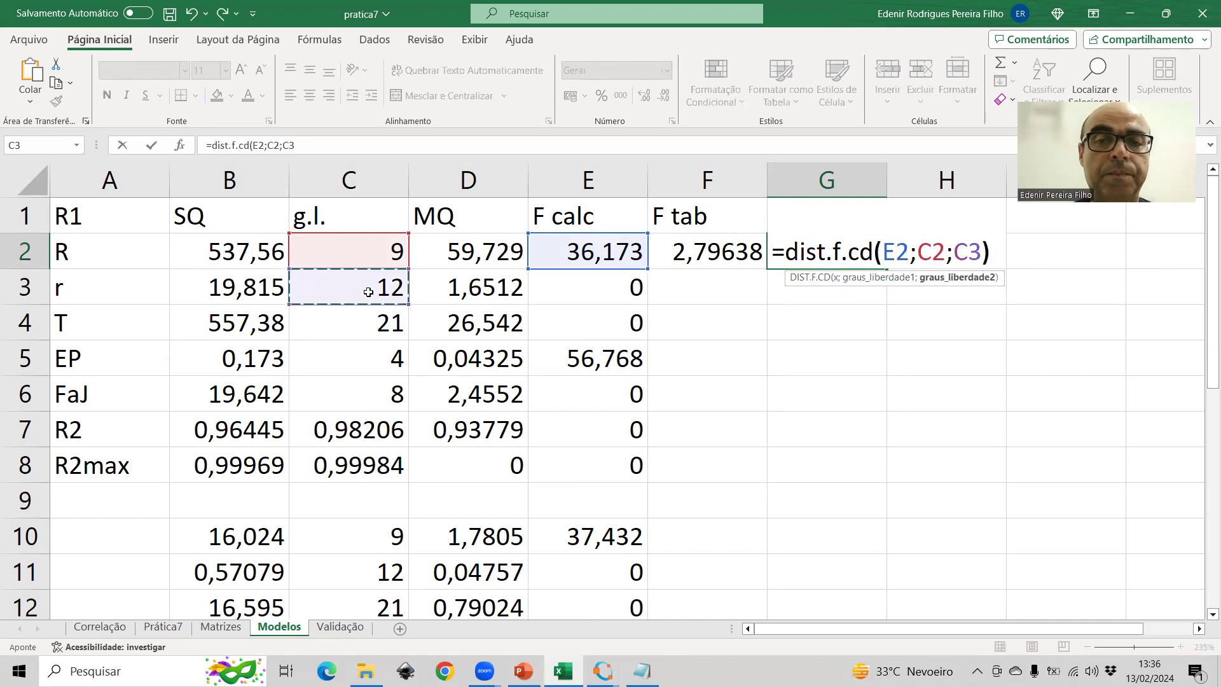
pyautogui.press('Return')
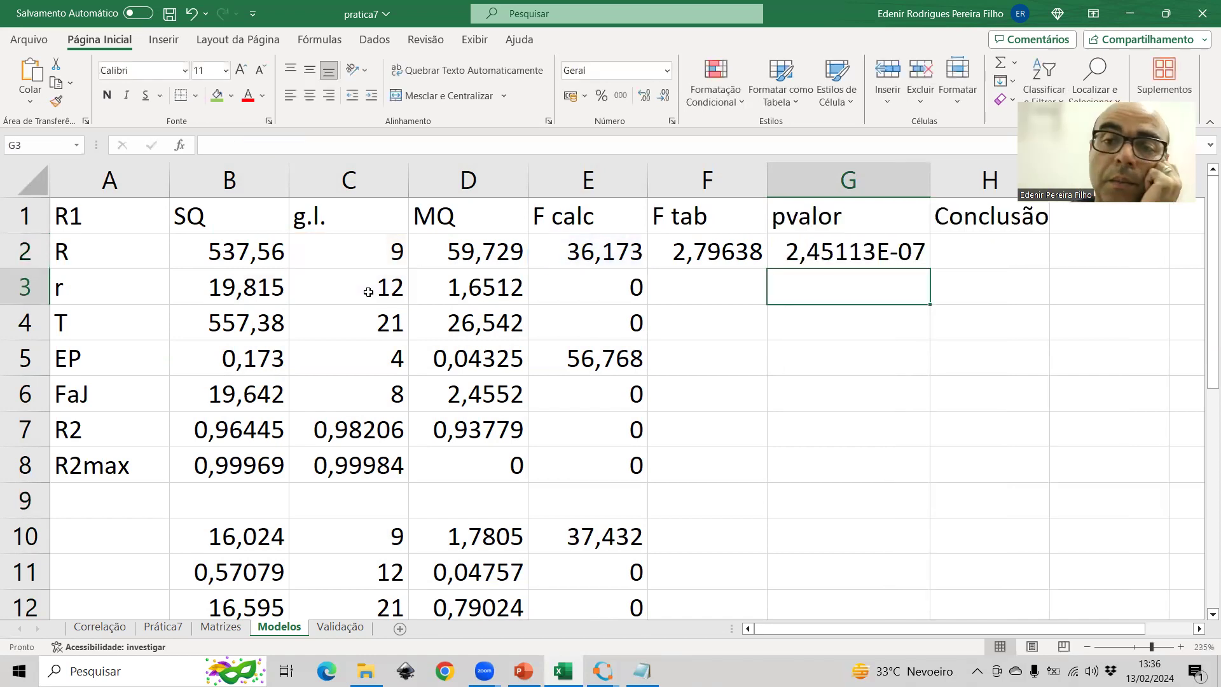
# - Enter the conclusion "Tem boa regressão" in cell H2 for the regression row
pyautogui.press('Up')
pyautogui.press('Right')
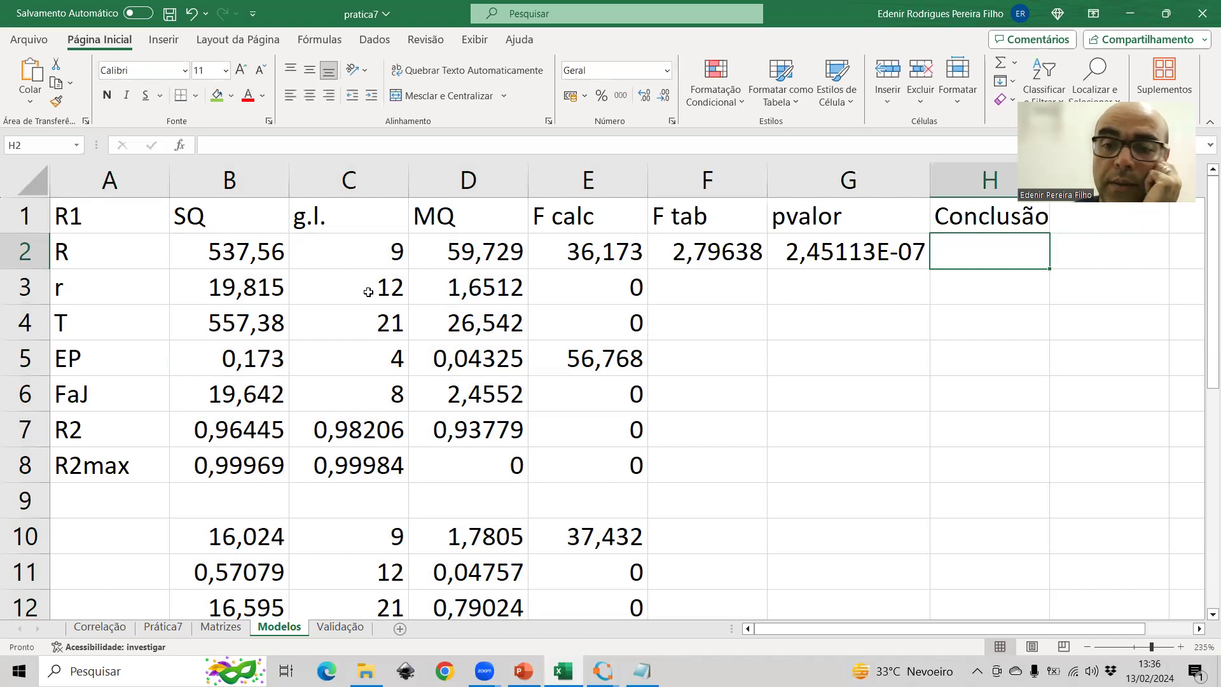
pyautogui.write('Tem boa')
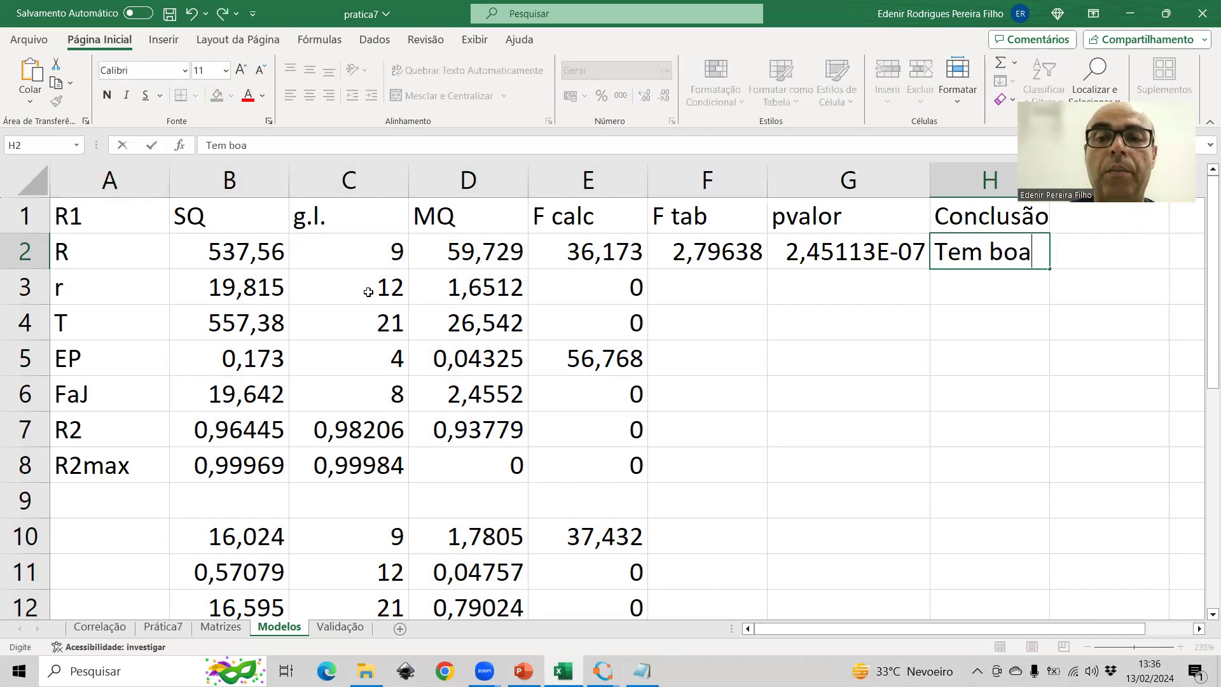
pyautogui.write(' regressão')
pyautogui.press('Return')
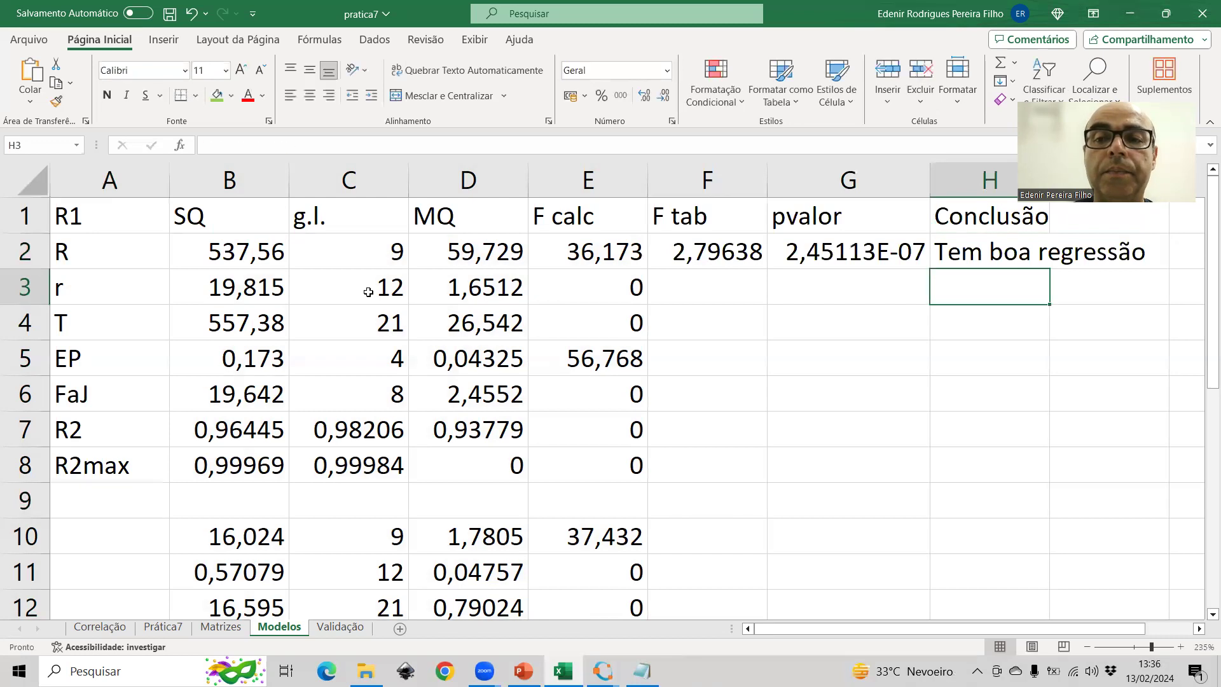
# - Copy the F tab formula from cell F2 into cell F5 of the EP row
pyautogui.click(710, 260)
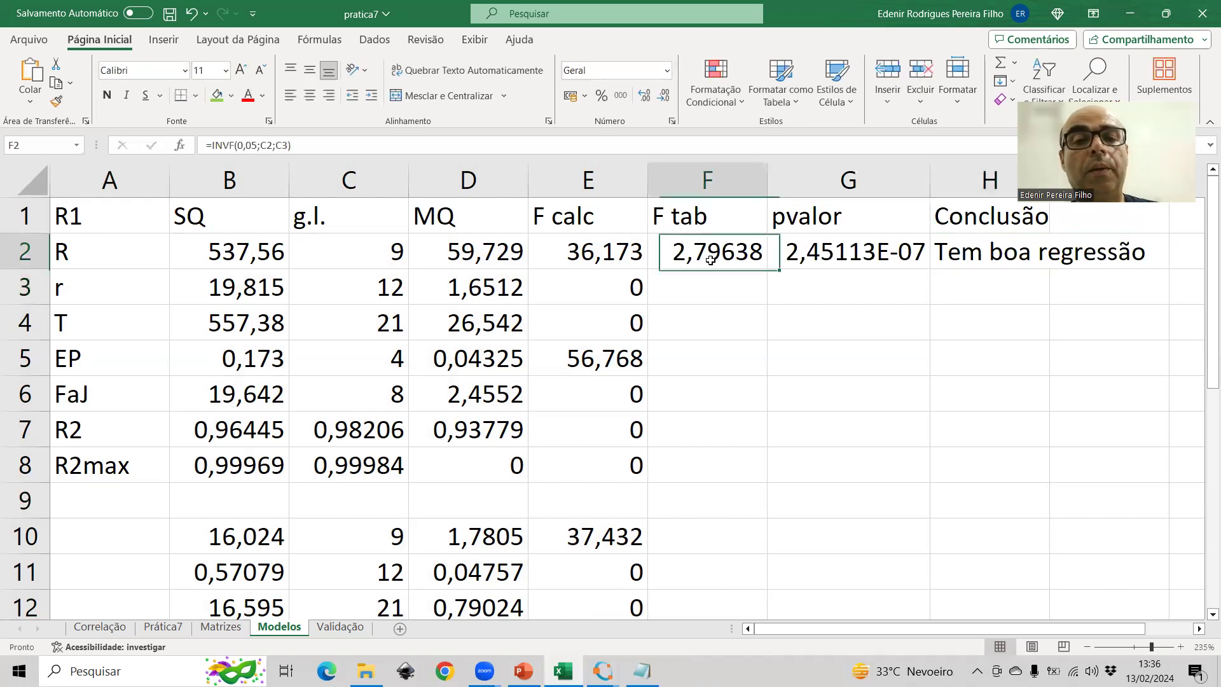
pyautogui.hotkey('ctrl', 'c')
pyautogui.press('Down')
pyautogui.press('Down')
pyautogui.press('Down')
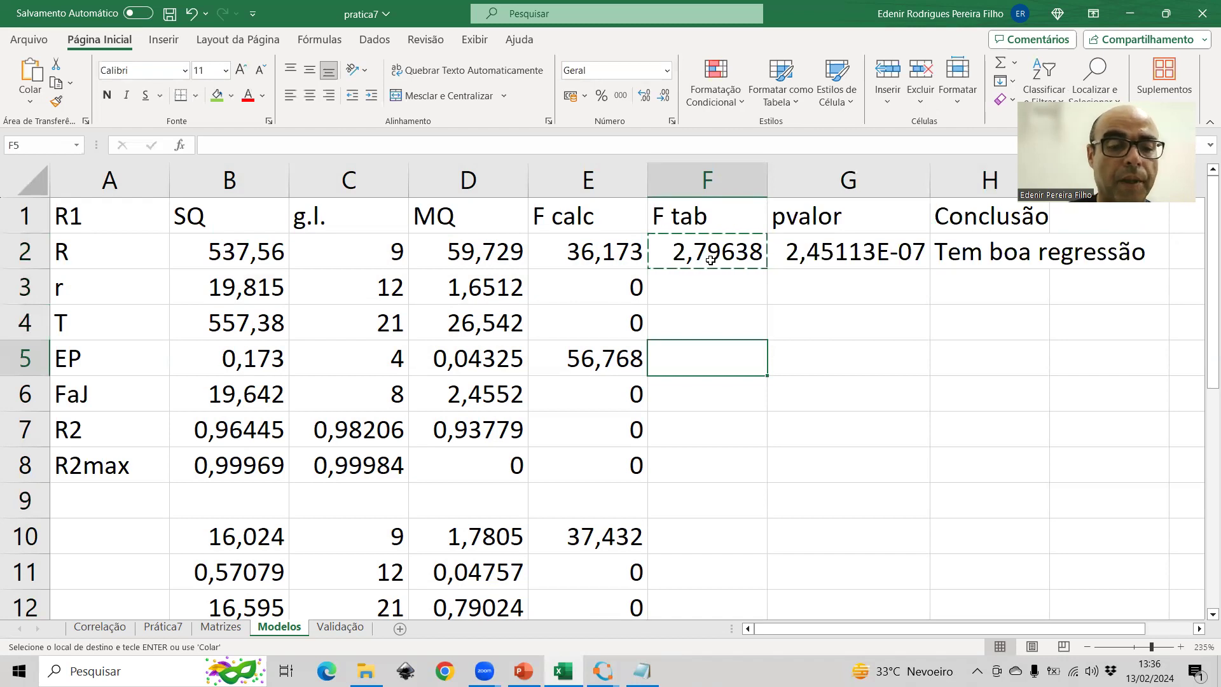
pyautogui.hotkey('ctrl', 'v')
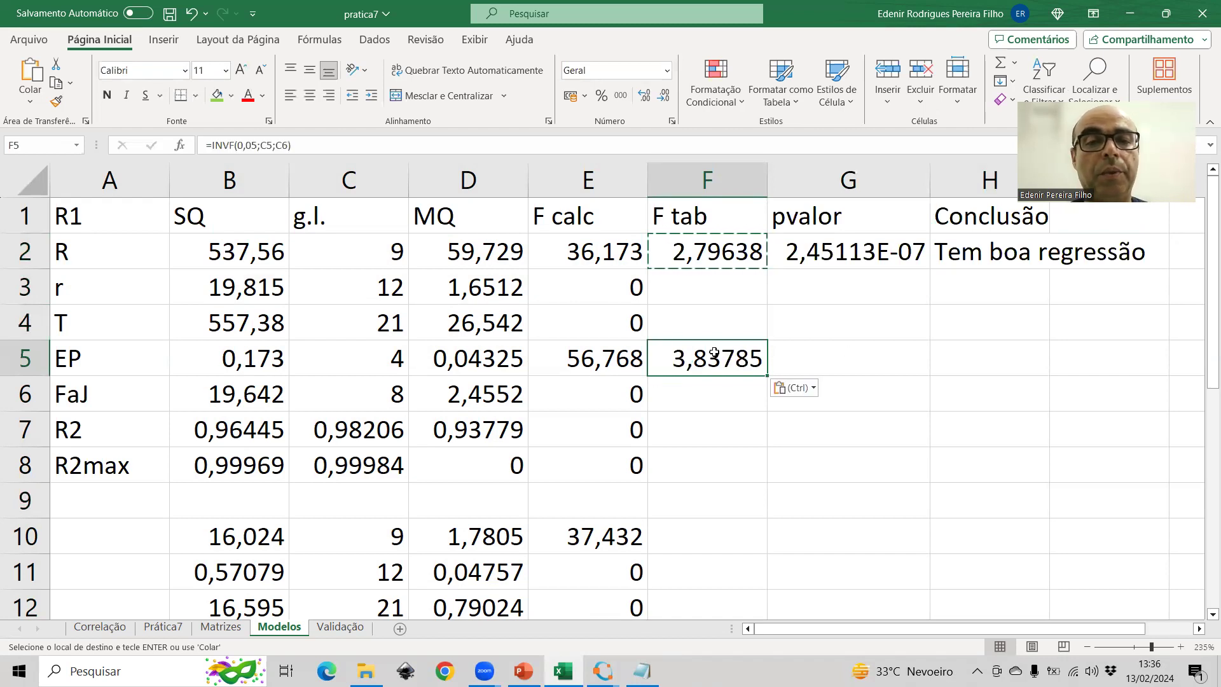
# - Swap the degrees-of-freedom references in cell F5 so the formula is =INVF(0,05;C6;C5)
pyautogui.click(260, 145)
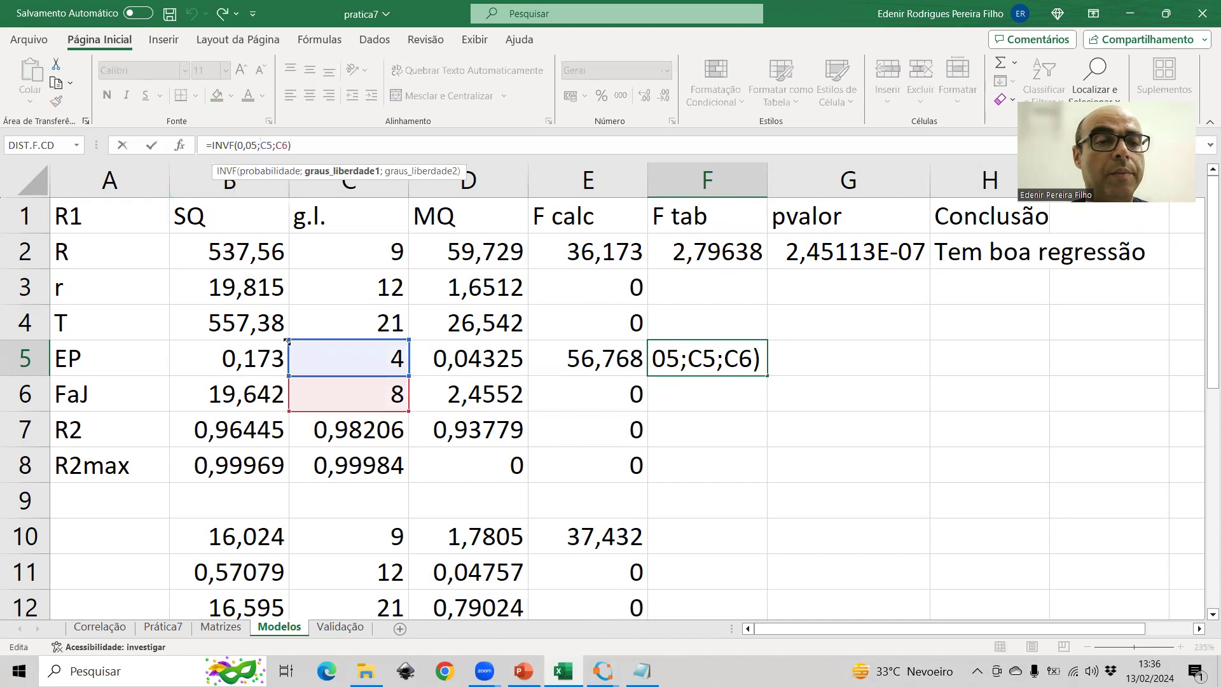
pyautogui.moveTo(299, 343); pyautogui.dragTo(226, 357)
pyautogui.moveTo(316, 374); pyautogui.dragTo(311, 349)
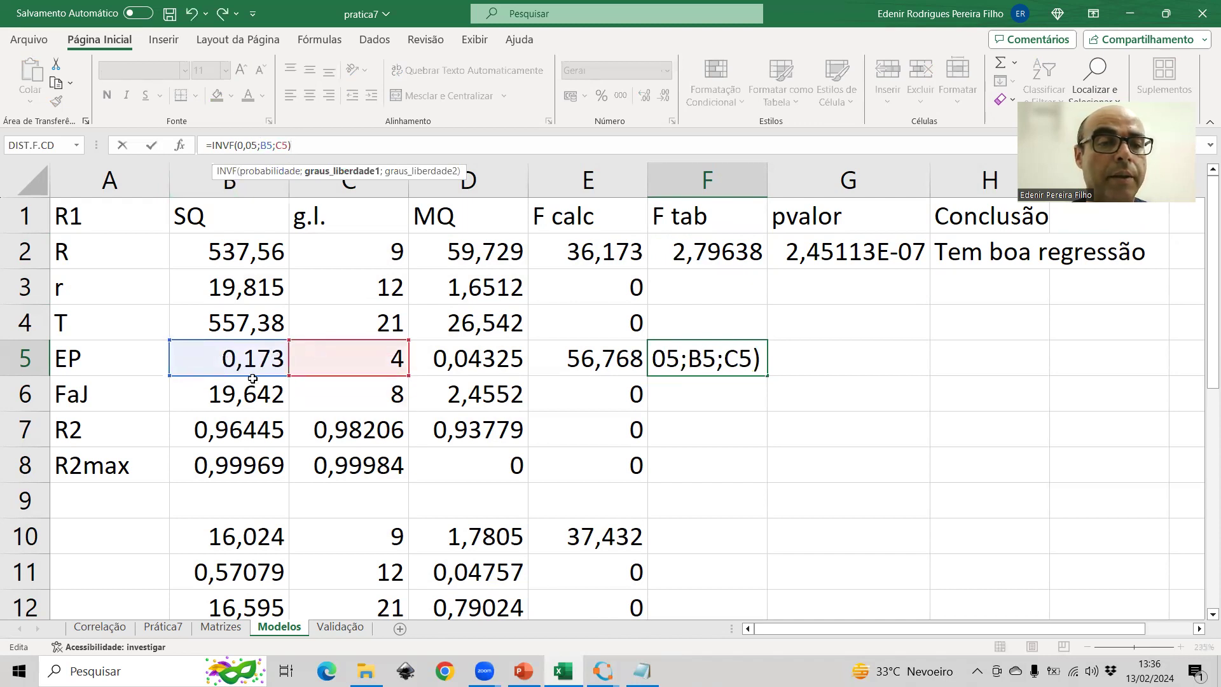
pyautogui.moveTo(253, 379); pyautogui.dragTo(337, 394)
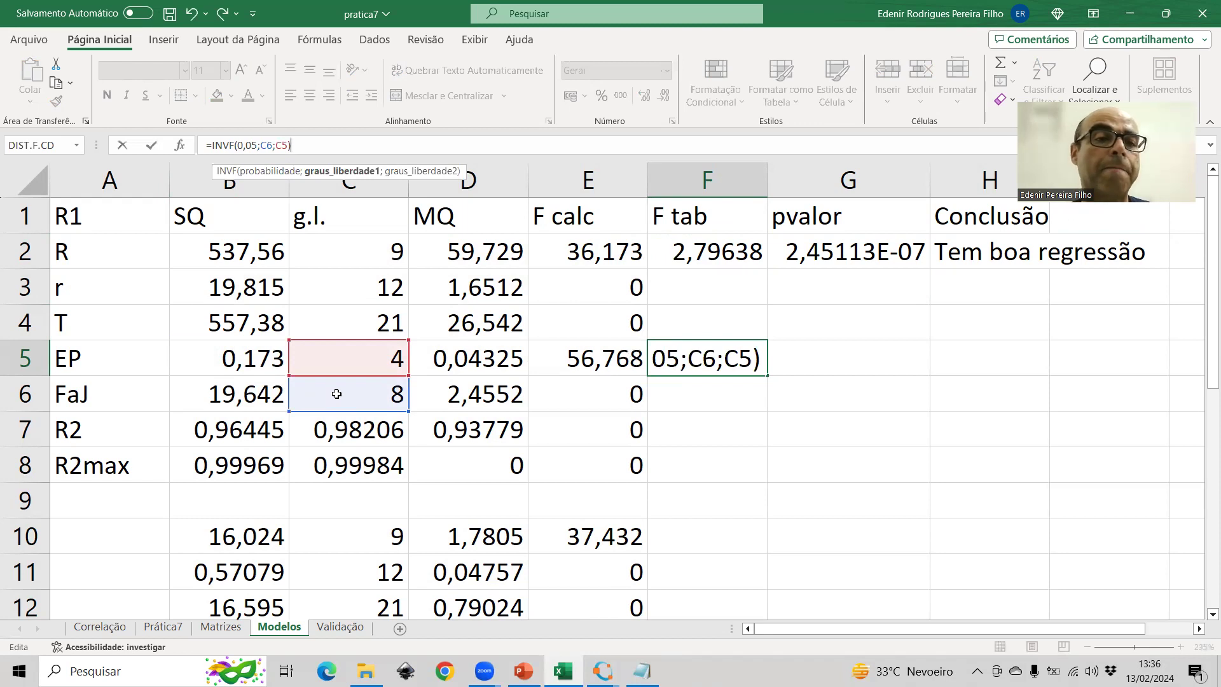
pyautogui.press('Return')
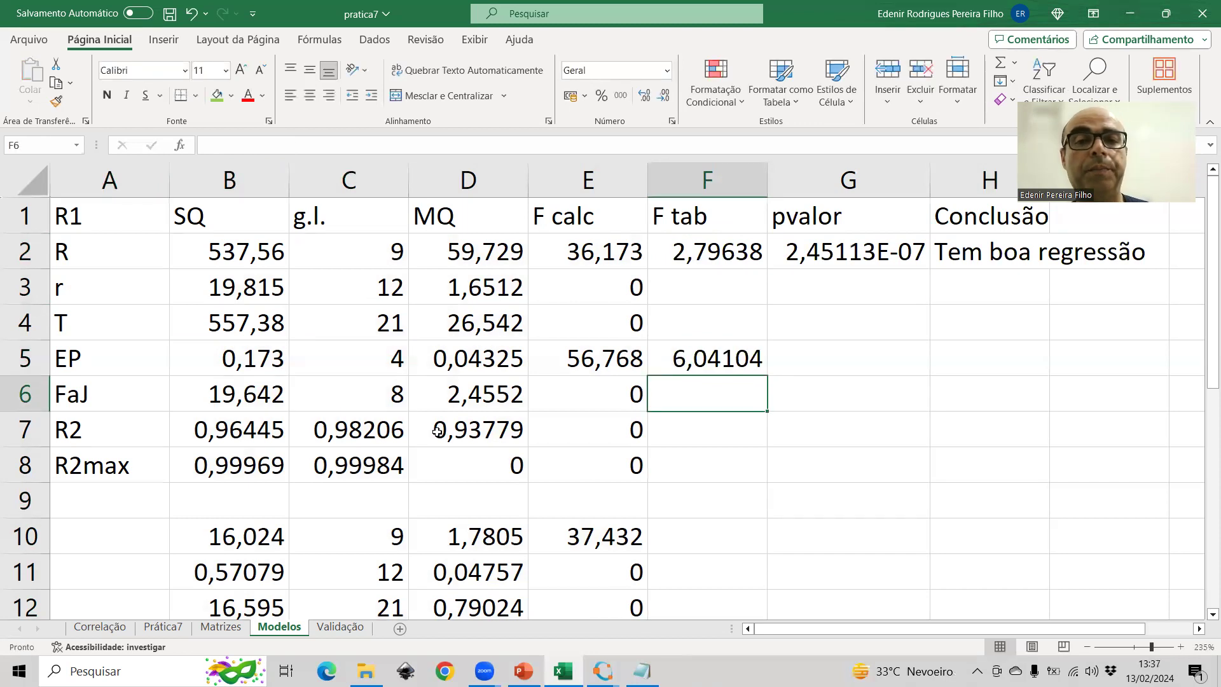
# - Copy the pvalor formula from cell G2 into cell G5 of the EP row
pyautogui.click(856, 246)
pyautogui.hotkey('ctrl', 'c')
pyautogui.press('Down')
pyautogui.press('Down')
pyautogui.press('Down')
pyautogui.hotkey('ctrl', 'v')
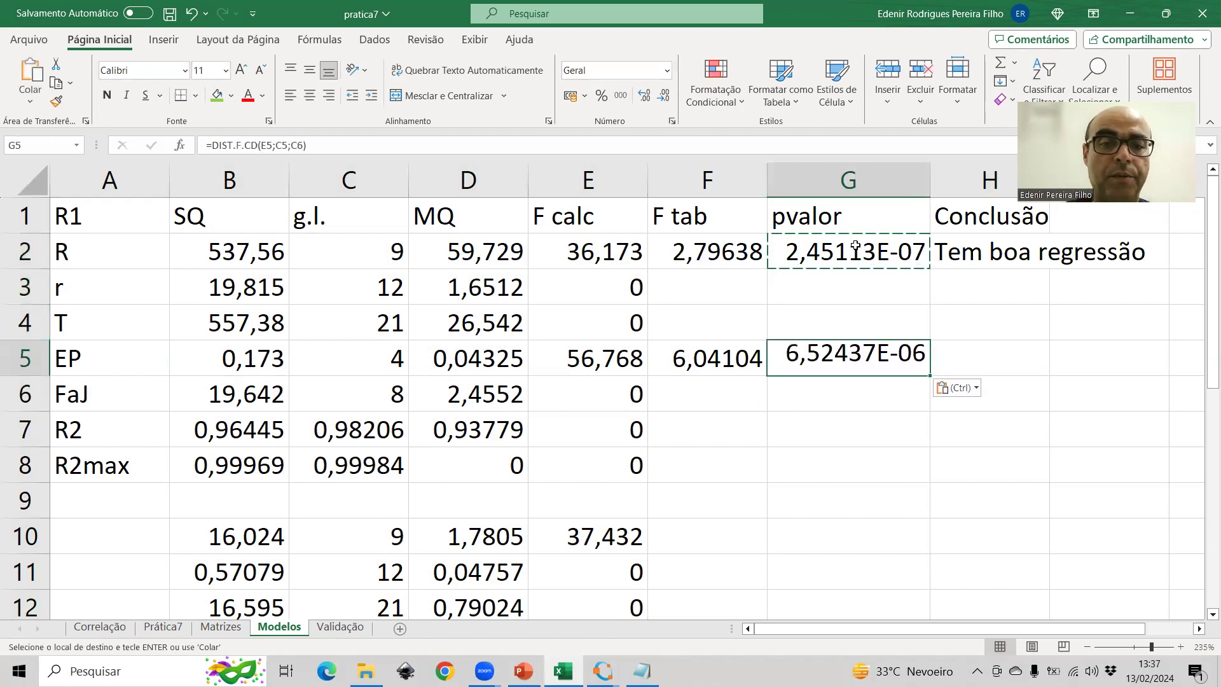
# - Swap the degrees-of-freedom references in cell G5 so the formula is =DIST.F.CD(E5;C6;C5)
pyautogui.click(288, 145)
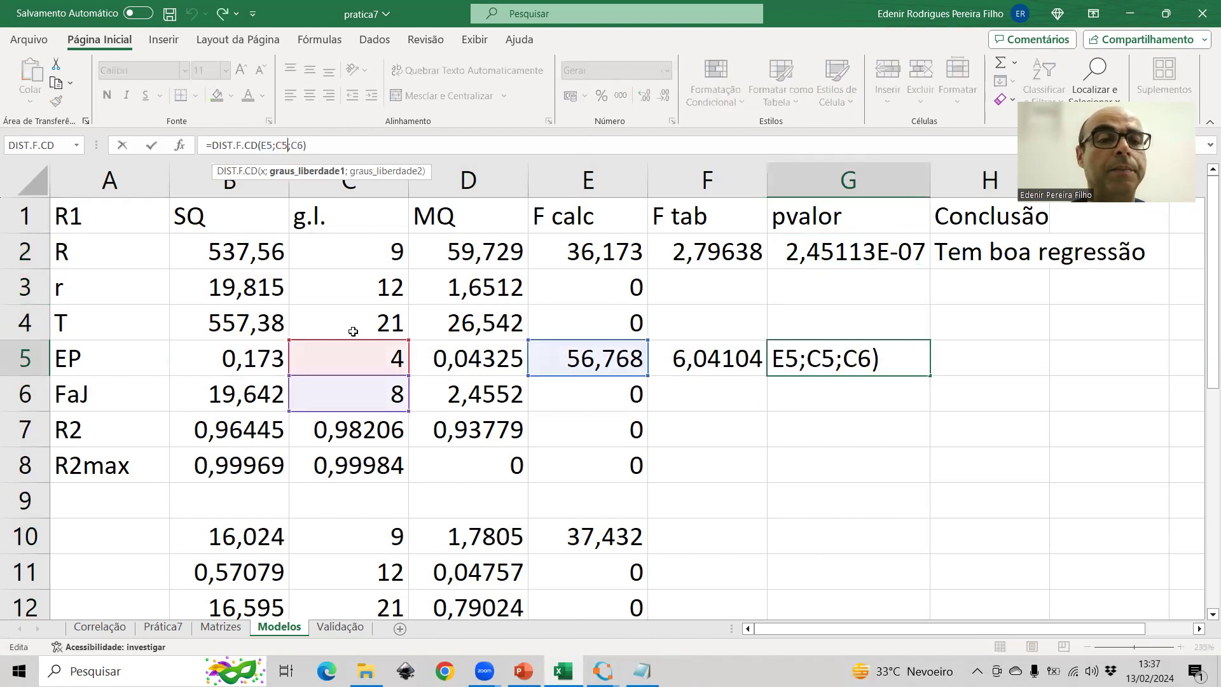
pyautogui.moveTo(409, 401); pyautogui.dragTo(327, 357)
pyautogui.press('Return')
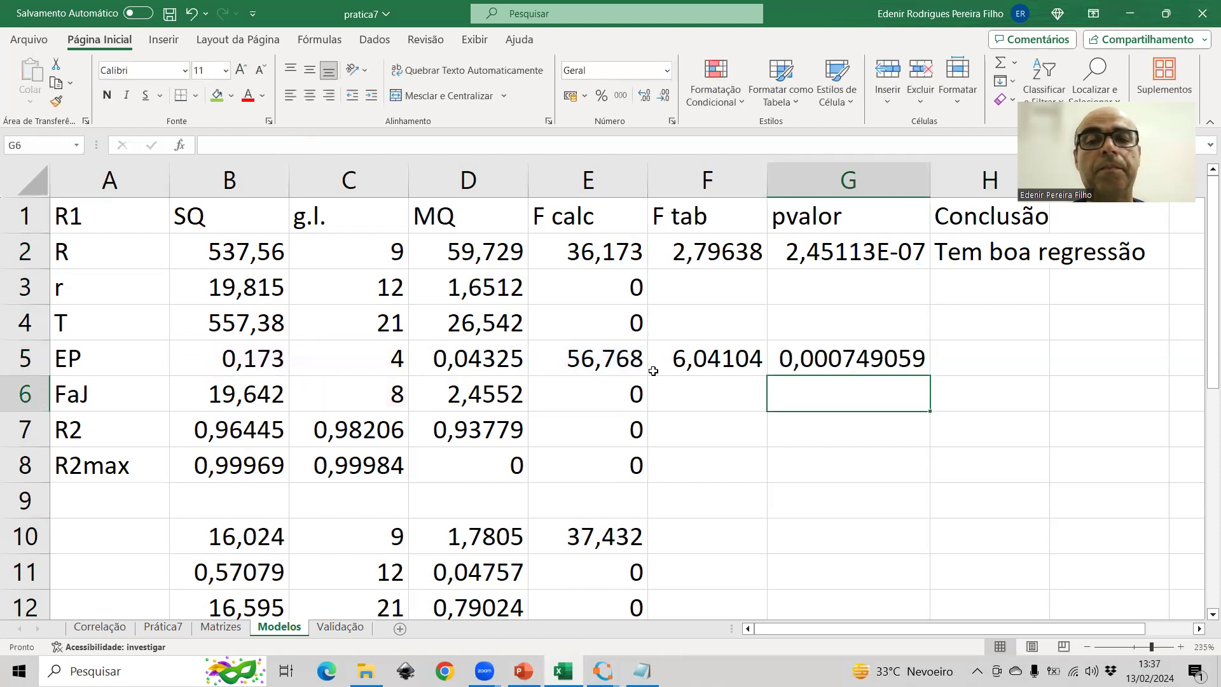
# - Enter the conclusion "Tem falta de ajuste" in cell H5 for the EP row
pyautogui.click(1012, 362)
pyautogui.write('Tem')
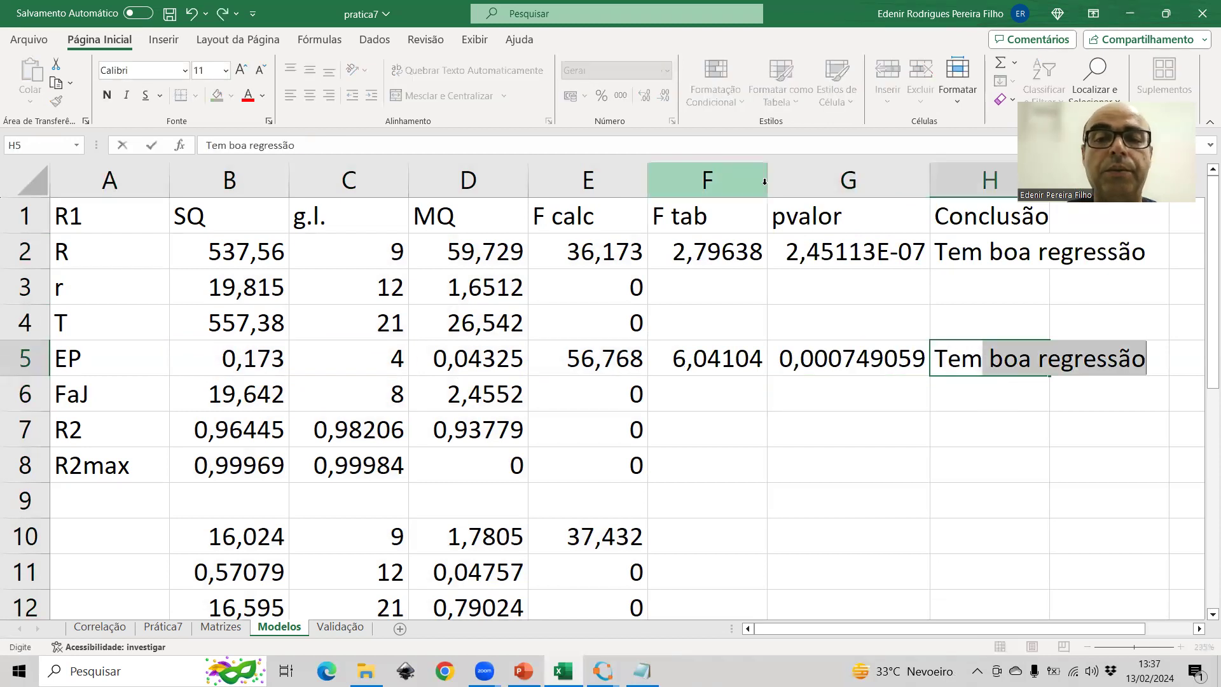
pyautogui.write(' falta de ajuste')
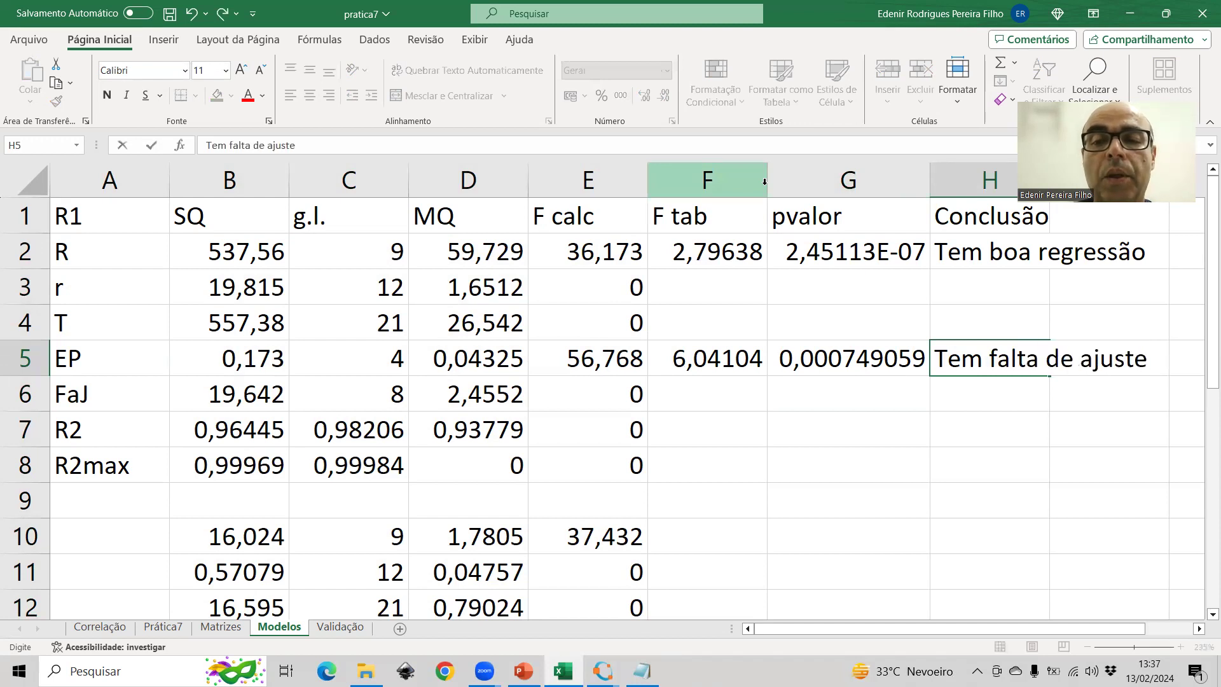
pyautogui.press('Return')
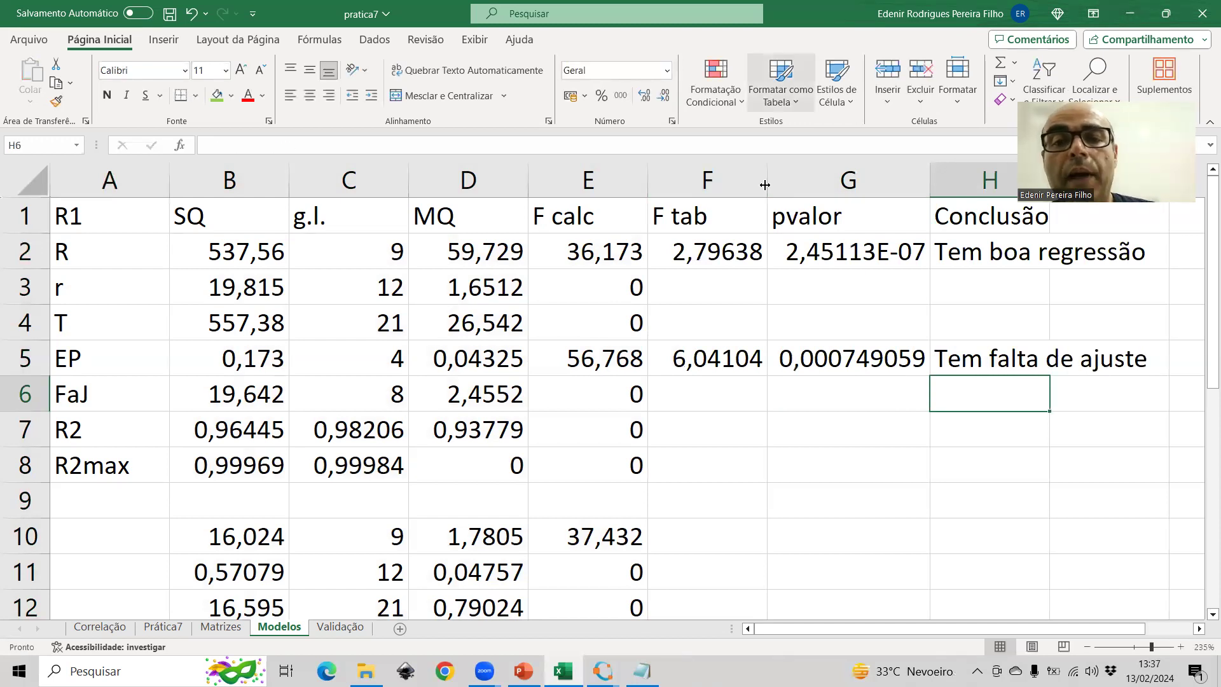
# - Review the p-values in G2 and G5 and compare the mean squares in D5:D6 and D2:D3
pyautogui.click(852, 251)
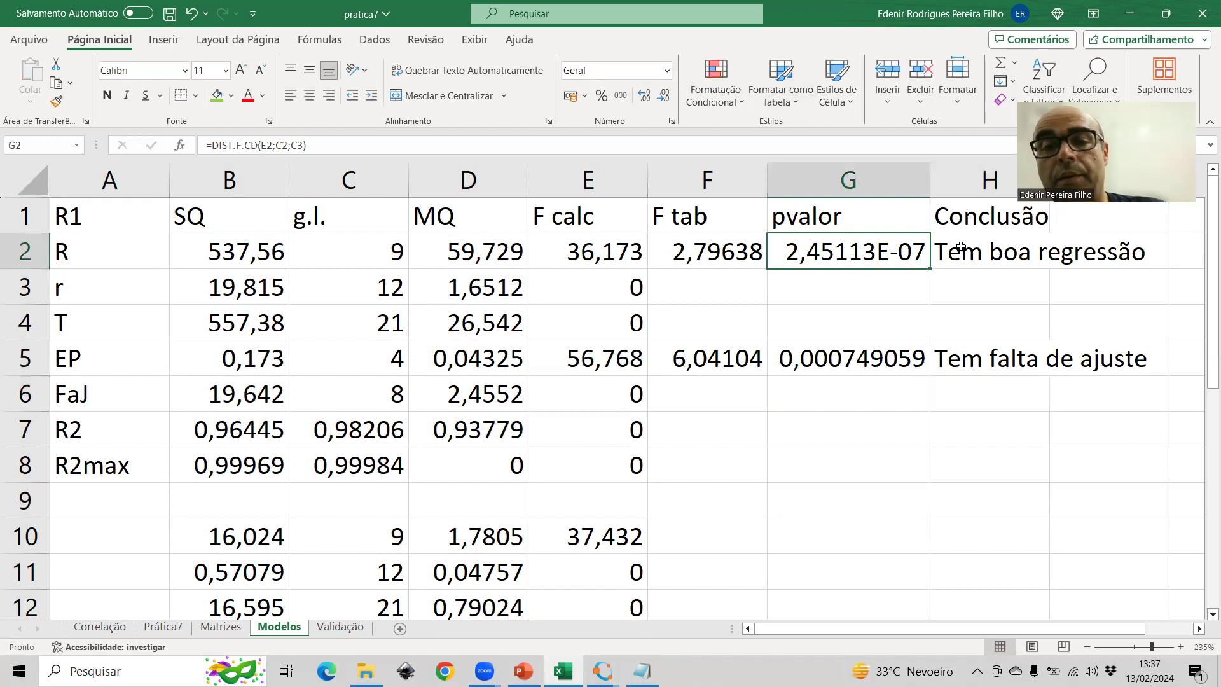
pyautogui.click(845, 360)
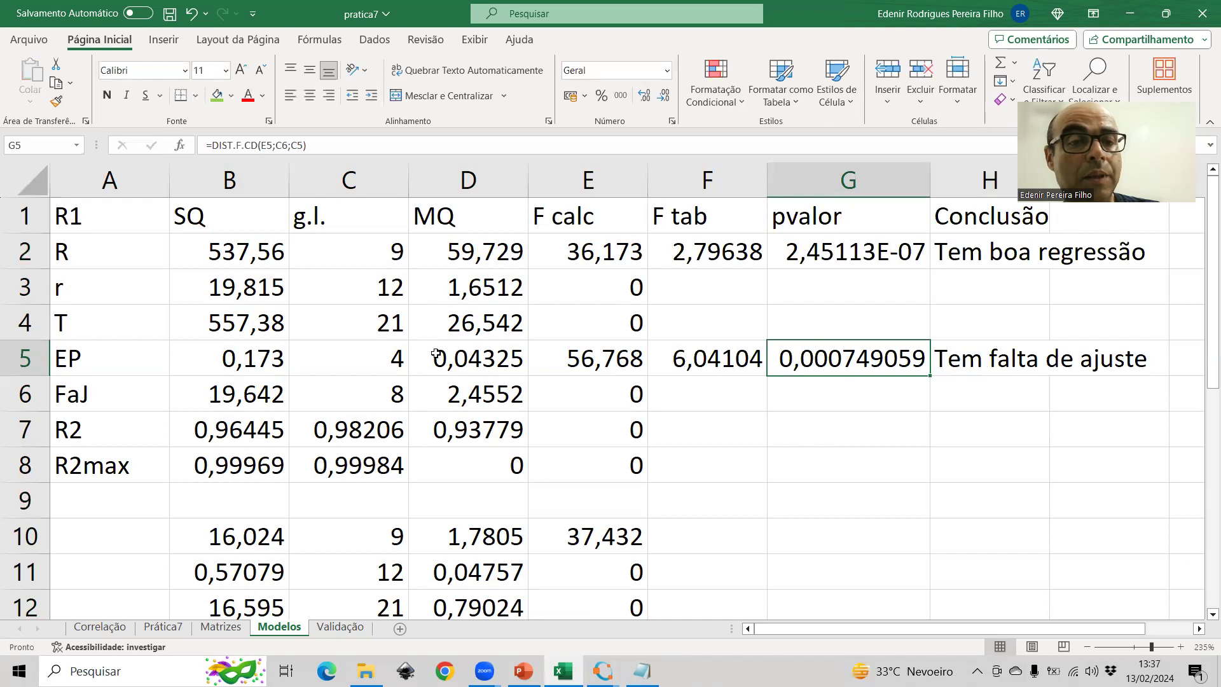
pyautogui.click(437, 372)
pyautogui.moveTo(437, 380); pyautogui.dragTo(439, 398)
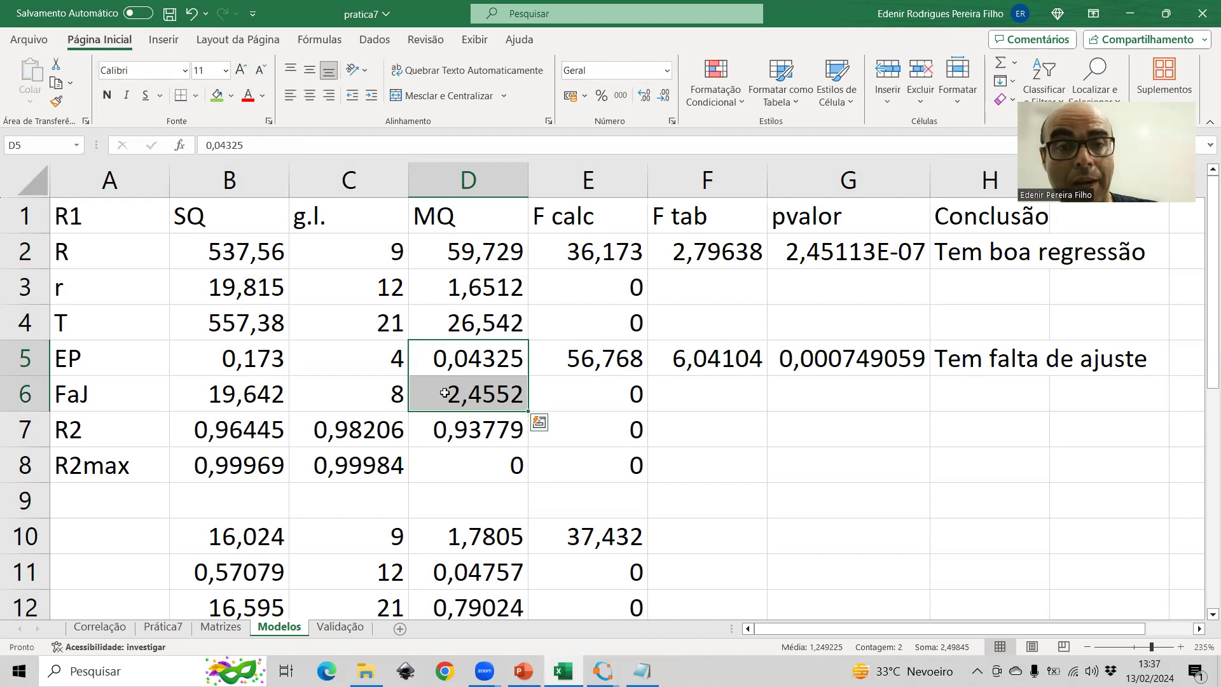
pyautogui.moveTo(464, 250); pyautogui.dragTo(462, 293)
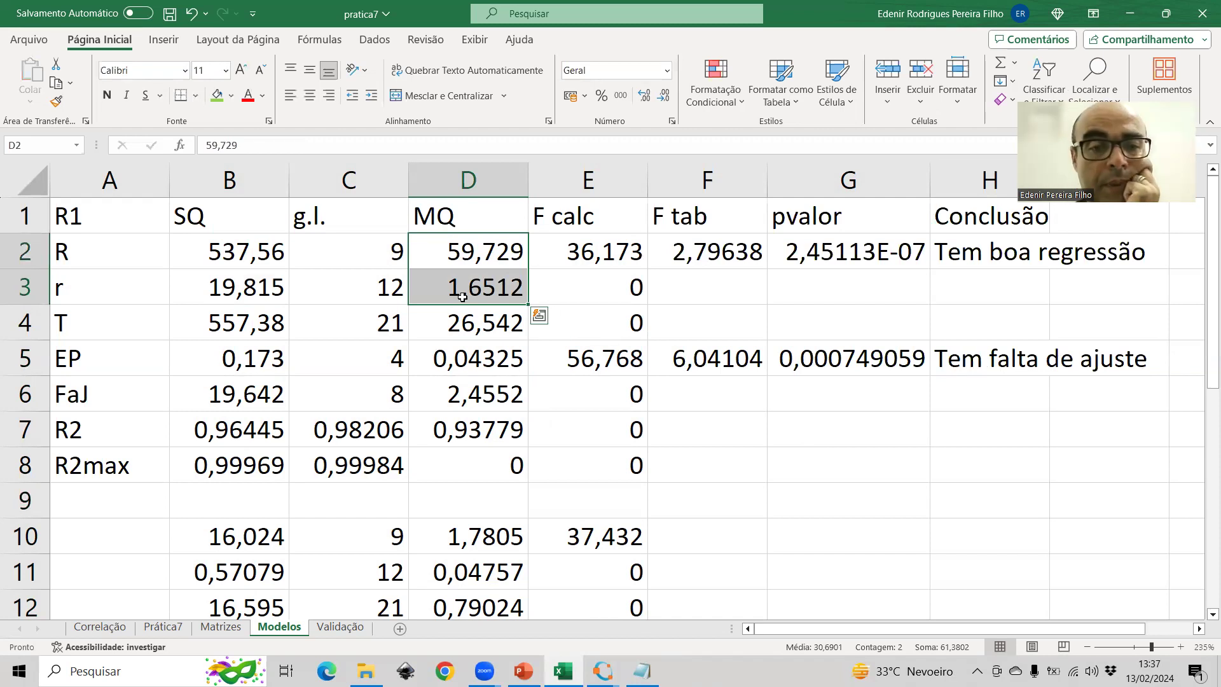
pyautogui.press('Right')
pyautogui.press('Right')
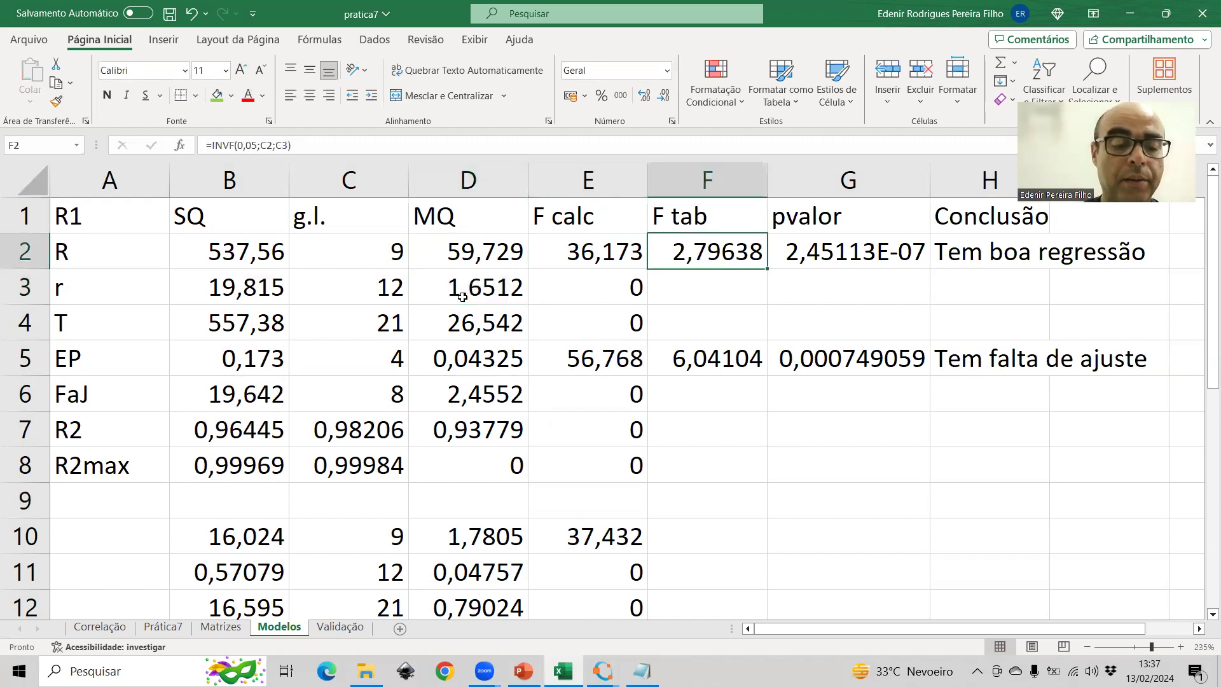
pyautogui.hotkey('shift', 'Right')
pyautogui.hotkey('shift', 'Right')
pyautogui.hotkey('shift', 'Down')
pyautogui.hotkey('shift', 'Down')
pyautogui.hotkey('shift', 'Down')
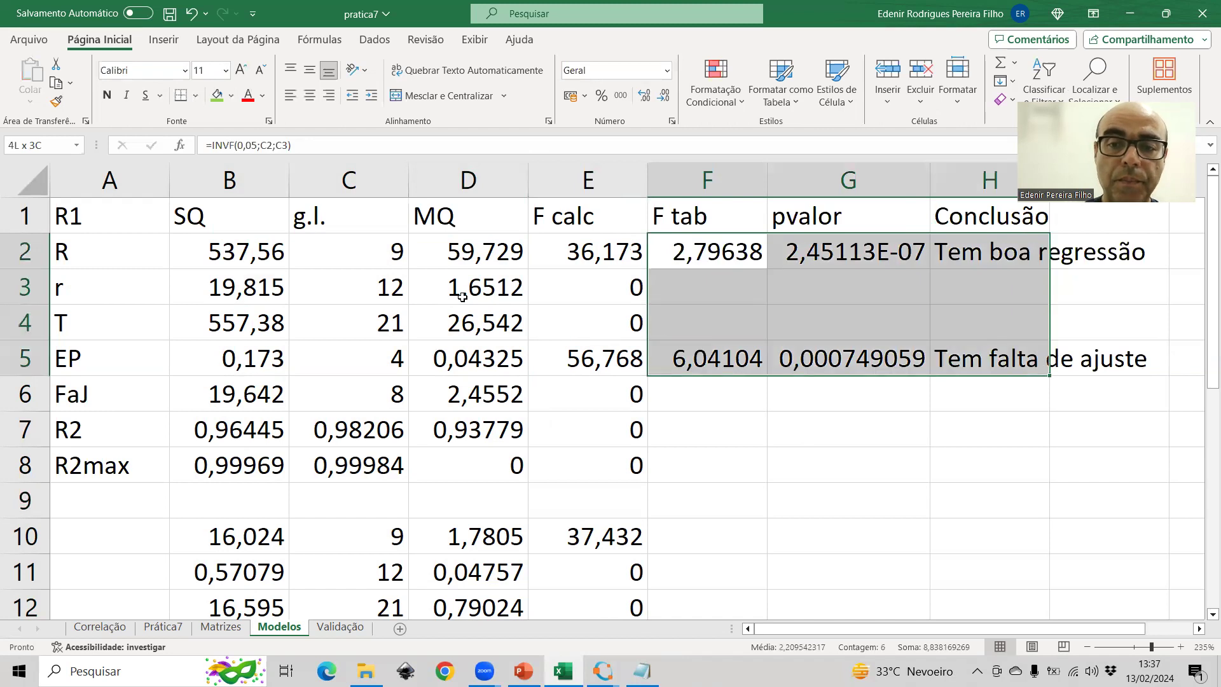
pyautogui.hotkey('ctrl', 'c')
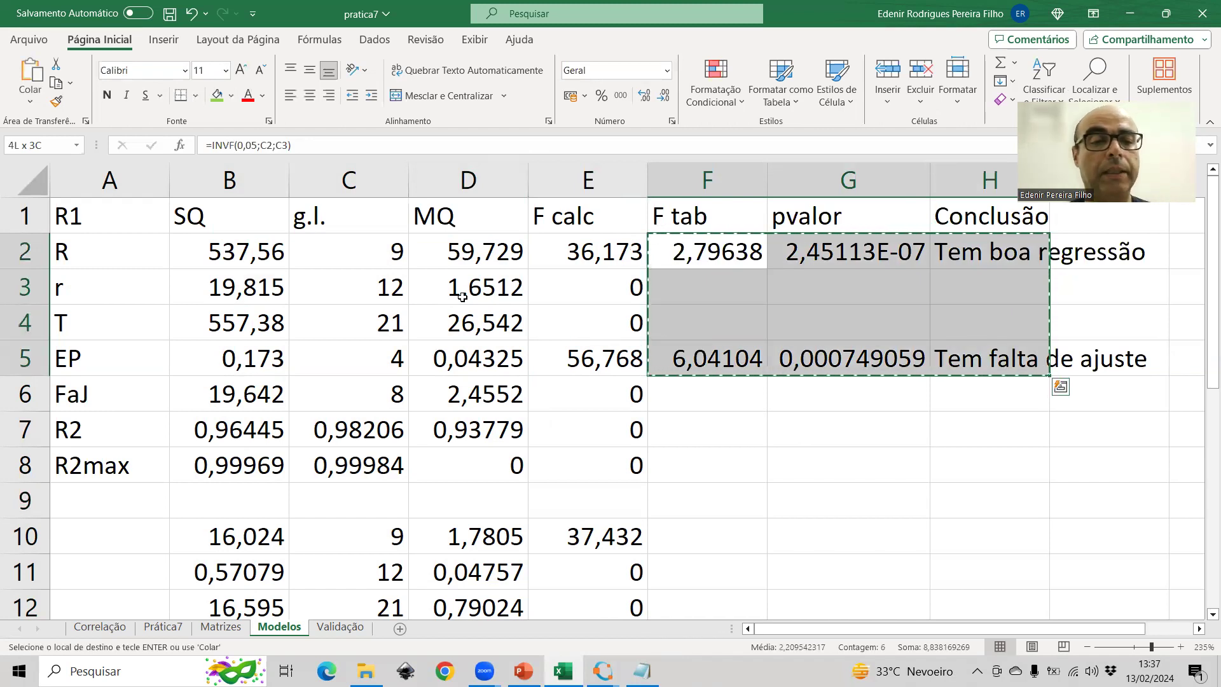
# - Insert a blank row at row 9, above the second response's ANOVA values
pyautogui.click(22, 501)
pyautogui.rightClick(22, 500)
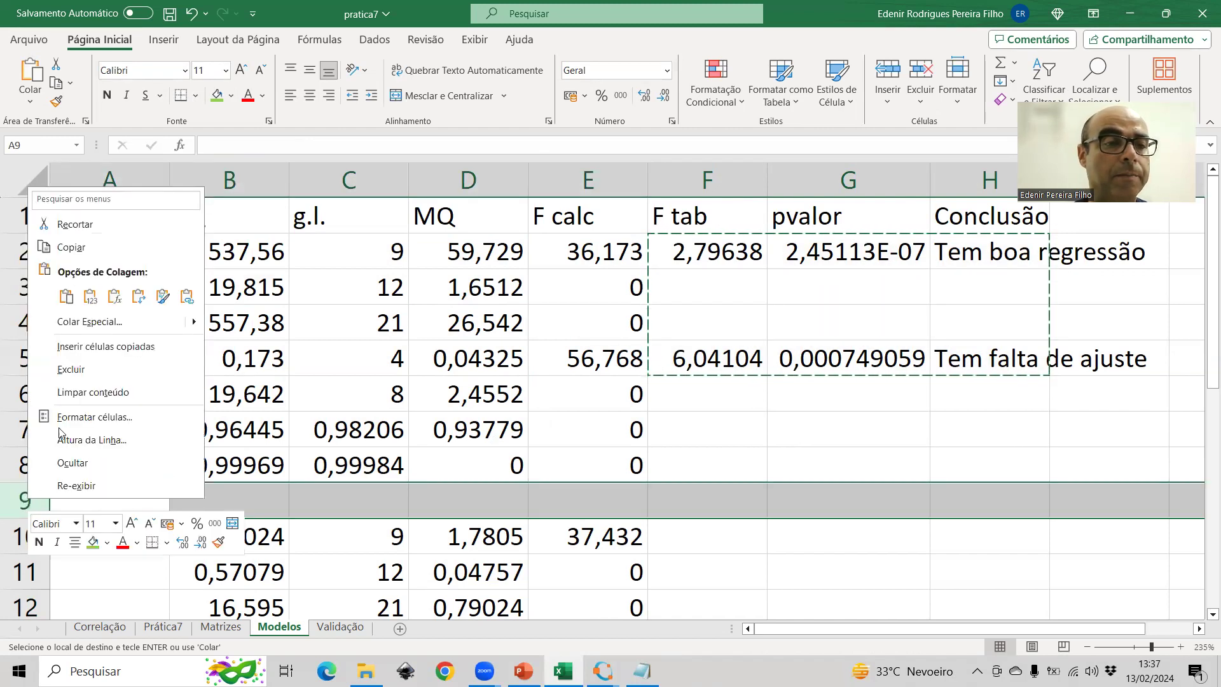
pyautogui.press('Escape')
pyautogui.press('Escape')
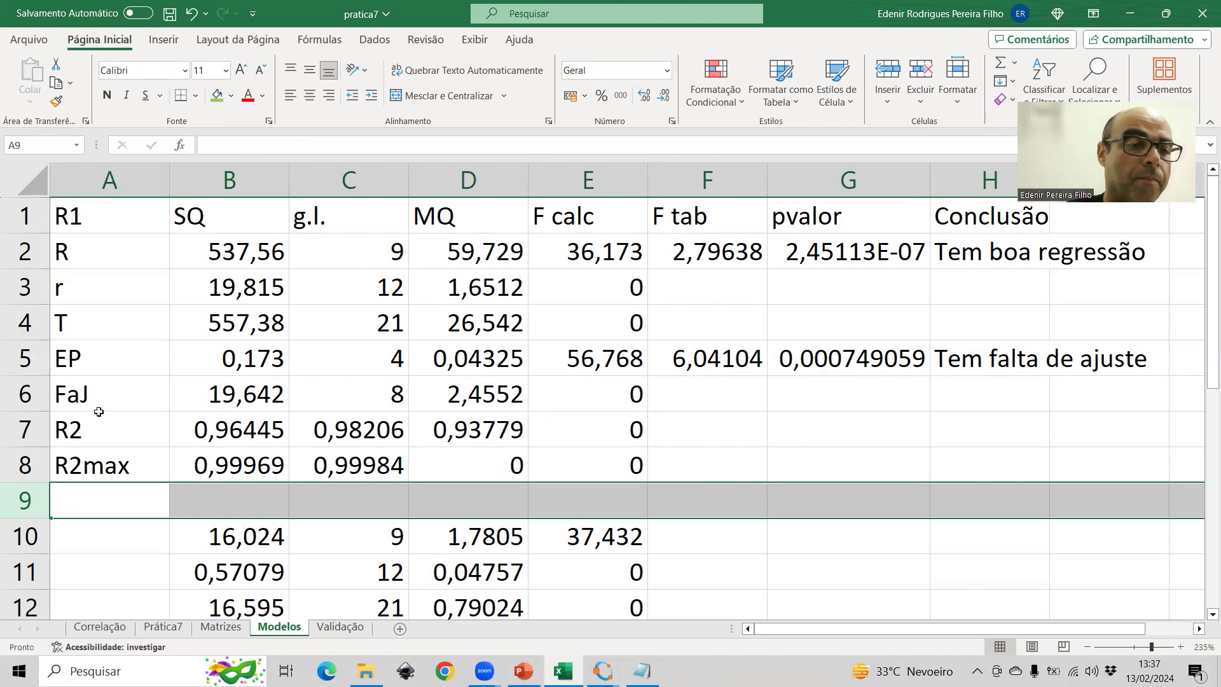
pyautogui.rightClick(21, 498)
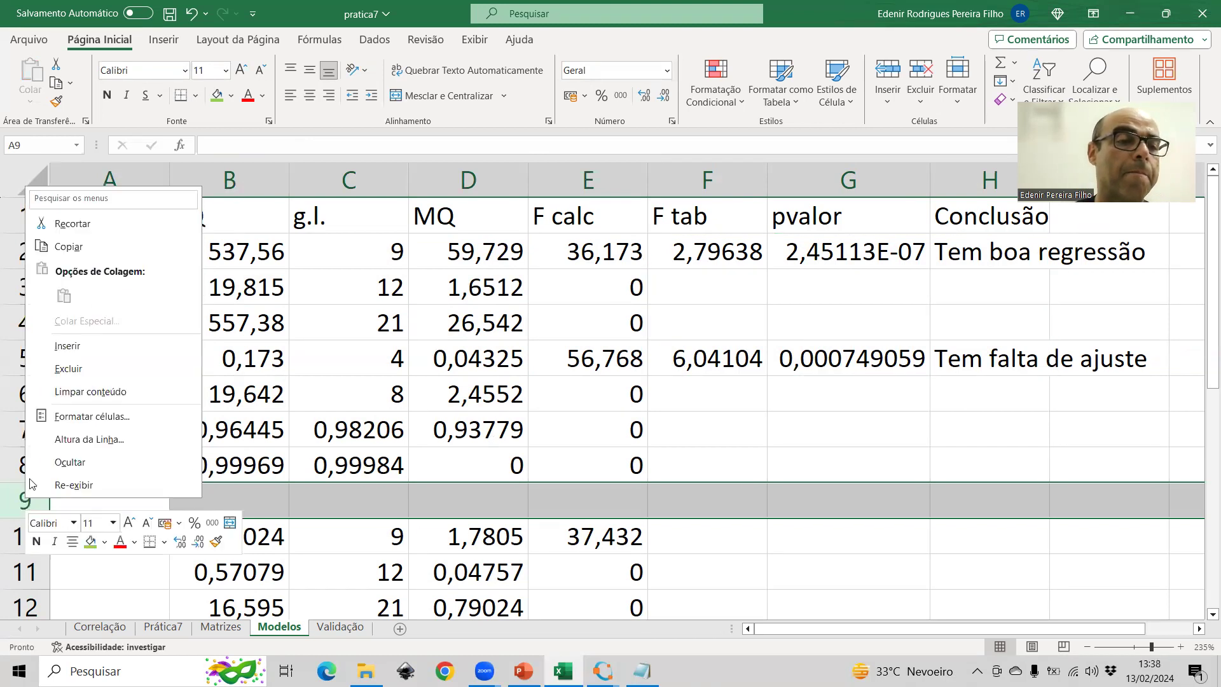
pyautogui.click(59, 344)
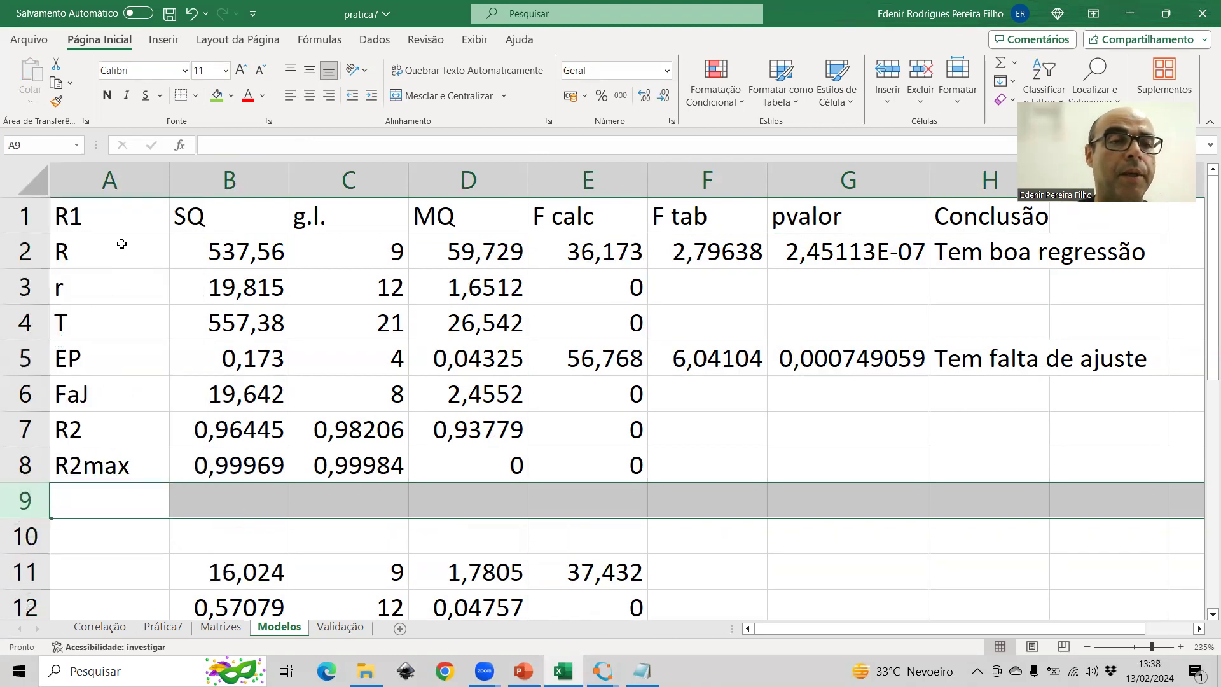
# - Copy the heading row A1:H1 into row 10, starting at cell A10, above the second ANOVA table
pyautogui.moveTo(109, 218); pyautogui.dragTo(965, 220)
pyautogui.hotkey('ctrl', 'c')
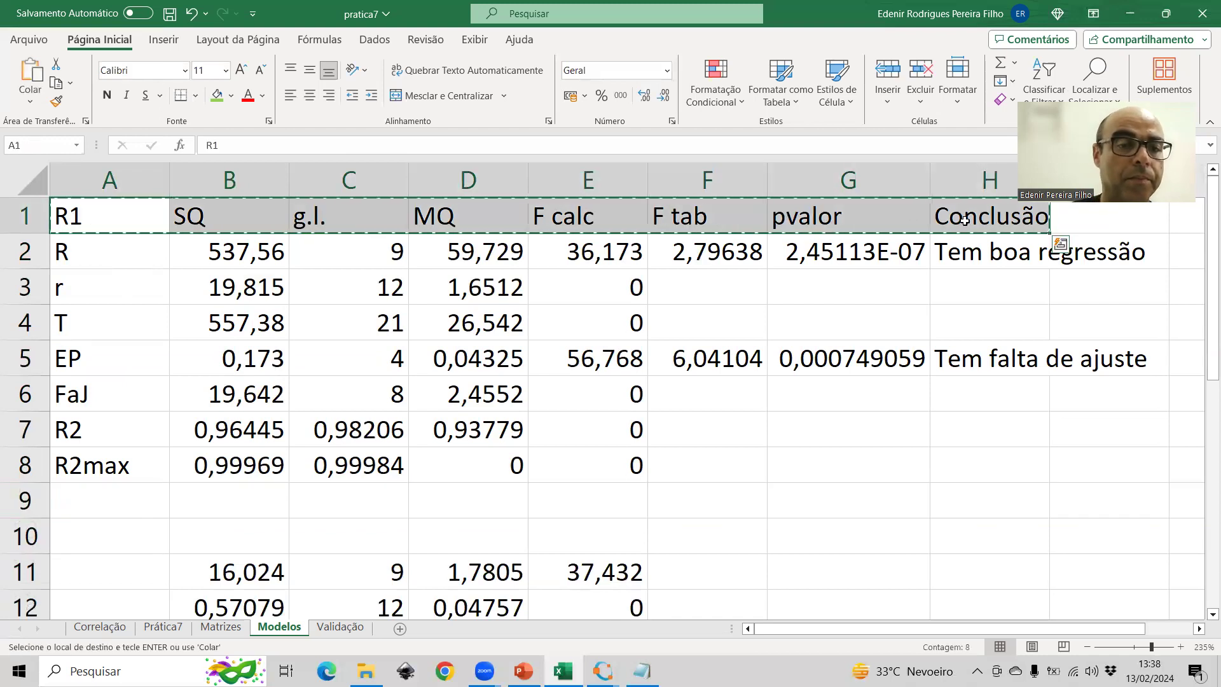
pyautogui.press('Down')
pyautogui.press('Down')
pyautogui.press('Down')
pyautogui.press('Down')
pyautogui.press('Down')
pyautogui.press('Down')
pyautogui.press('Down')
pyautogui.press('Down')
pyautogui.press('Down')
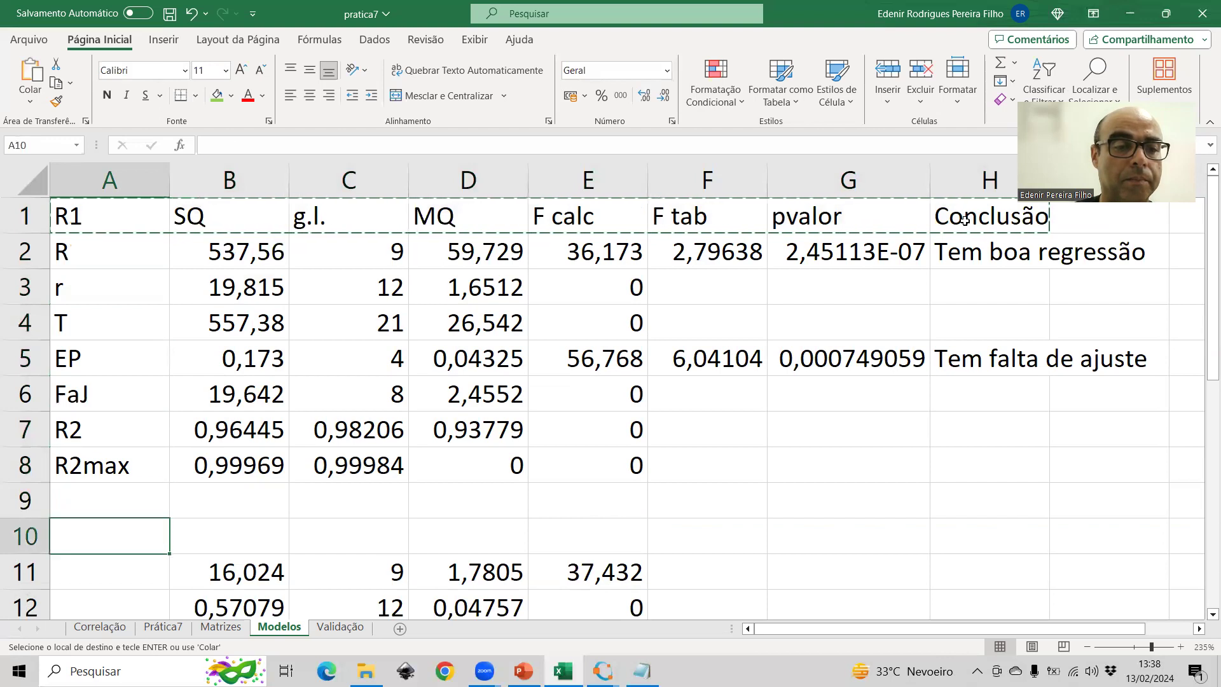
pyautogui.hotkey('ctrl', 'v')
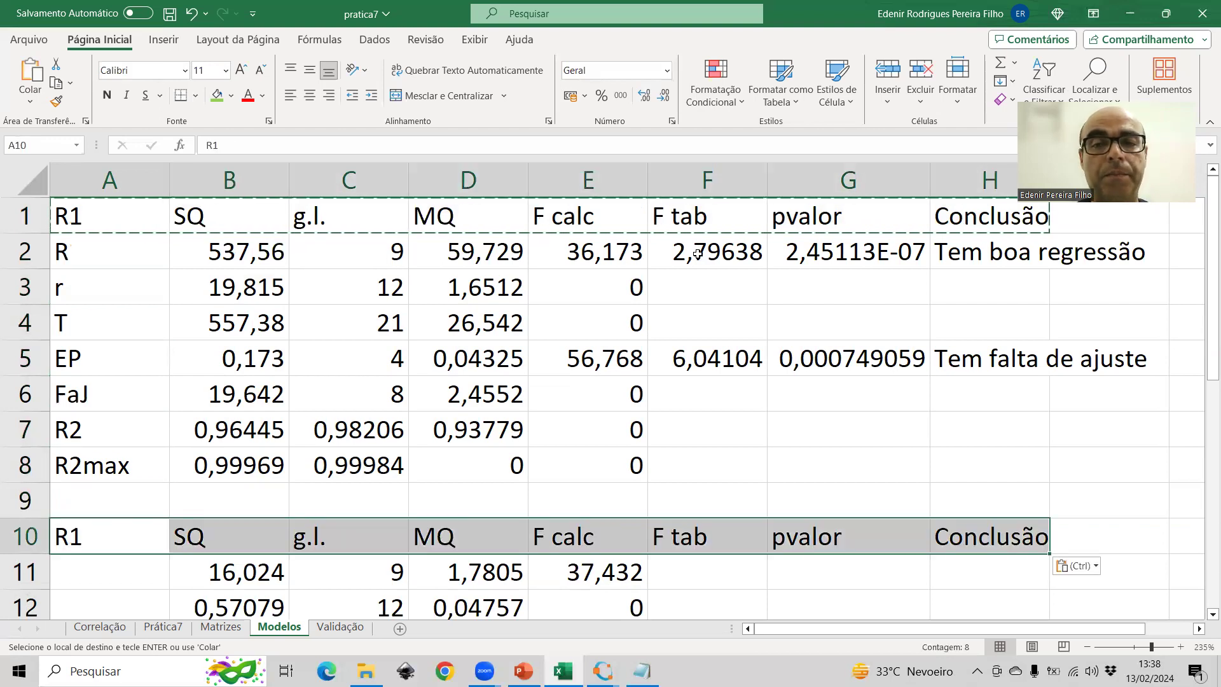
# - Copy the F tab, pvalor and Conclusão block F2:I5 into the second ANOVA table starting at cell F11
pyautogui.moveTo(698, 254); pyautogui.dragTo(1071, 347)
pyautogui.hotkey('ctrl', 'c')
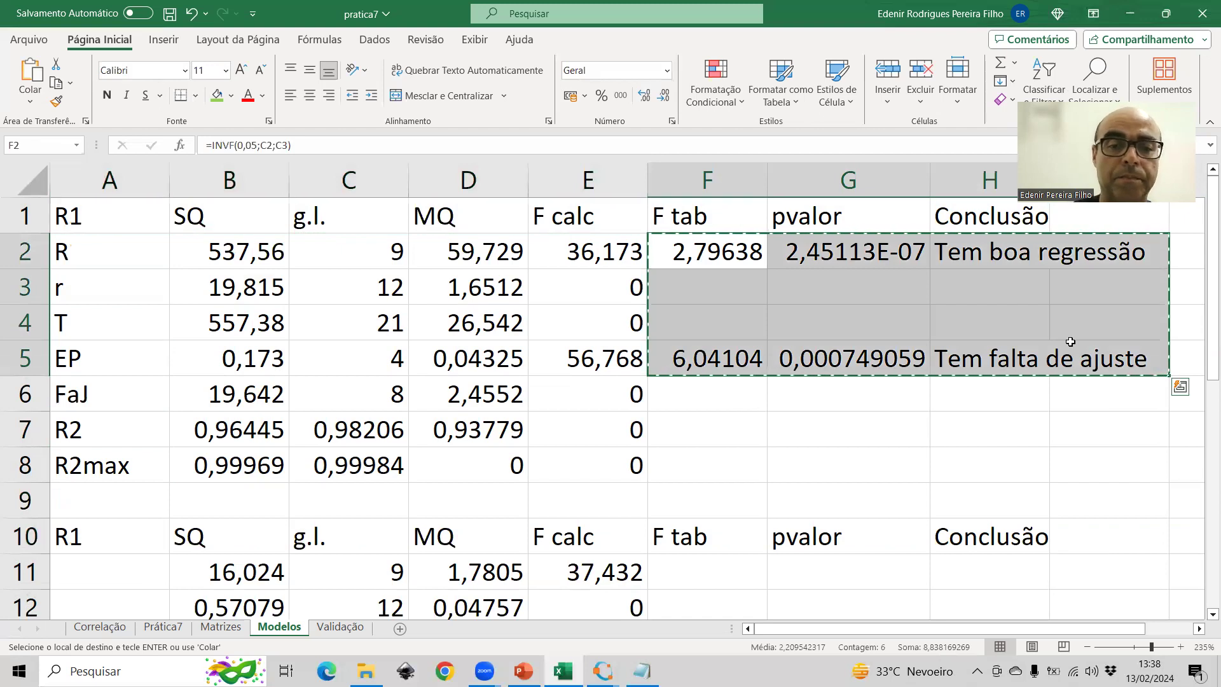
pyautogui.press('Down')
pyautogui.press('Down')
pyautogui.press('Down')
pyautogui.press('Down')
pyautogui.press('Down')
pyautogui.press('Down')
pyautogui.press('Down')
pyautogui.press('Down')
pyautogui.press('Down')
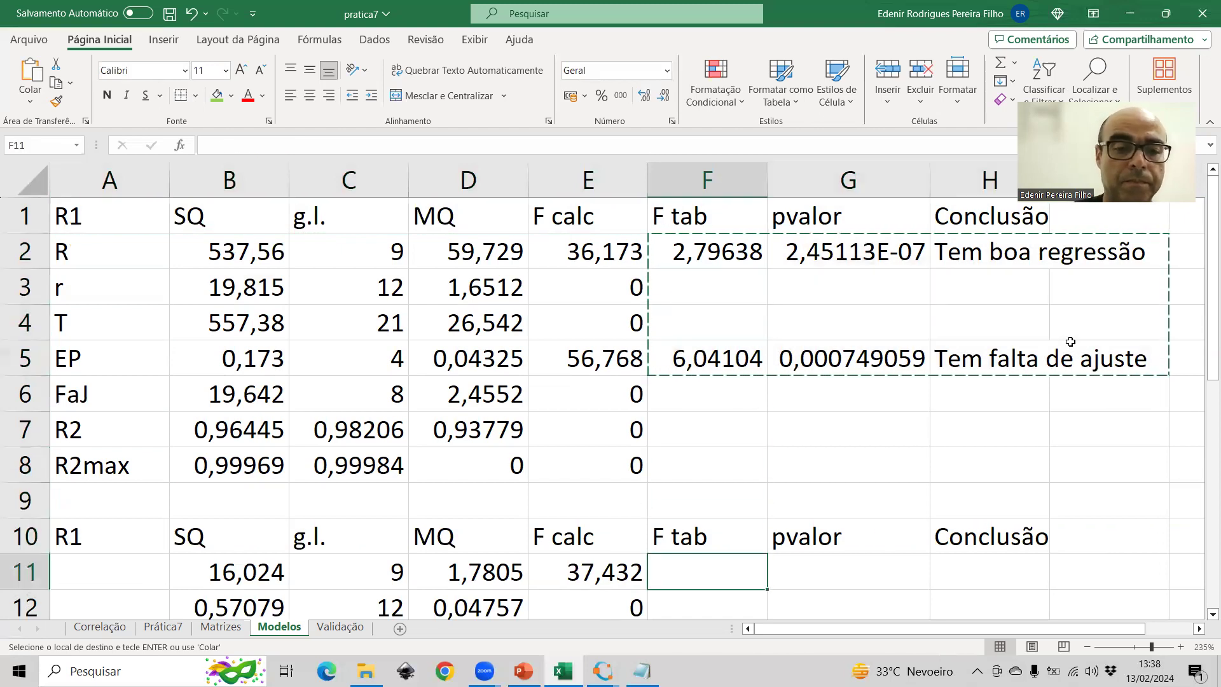
pyautogui.hotkey('ctrl', 'v')
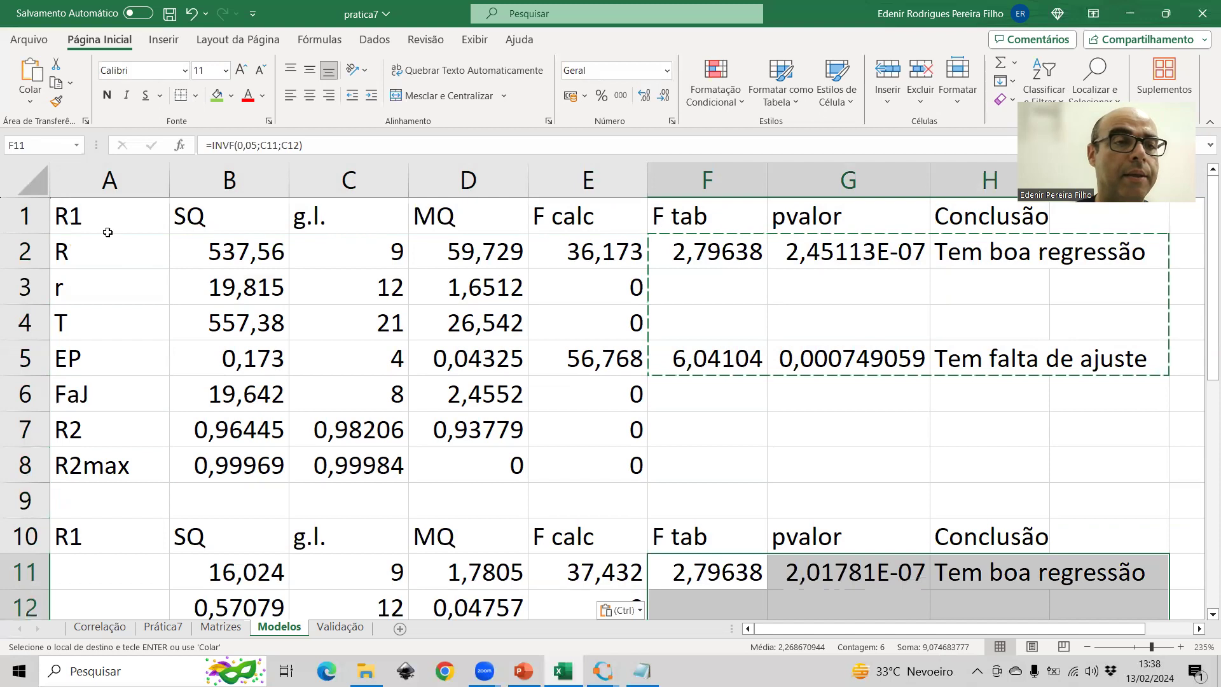
# - Copy the row labels R through R2max from A2:A8 into the second table starting at cell A11
pyautogui.moveTo(108, 232); pyautogui.dragTo(94, 452)
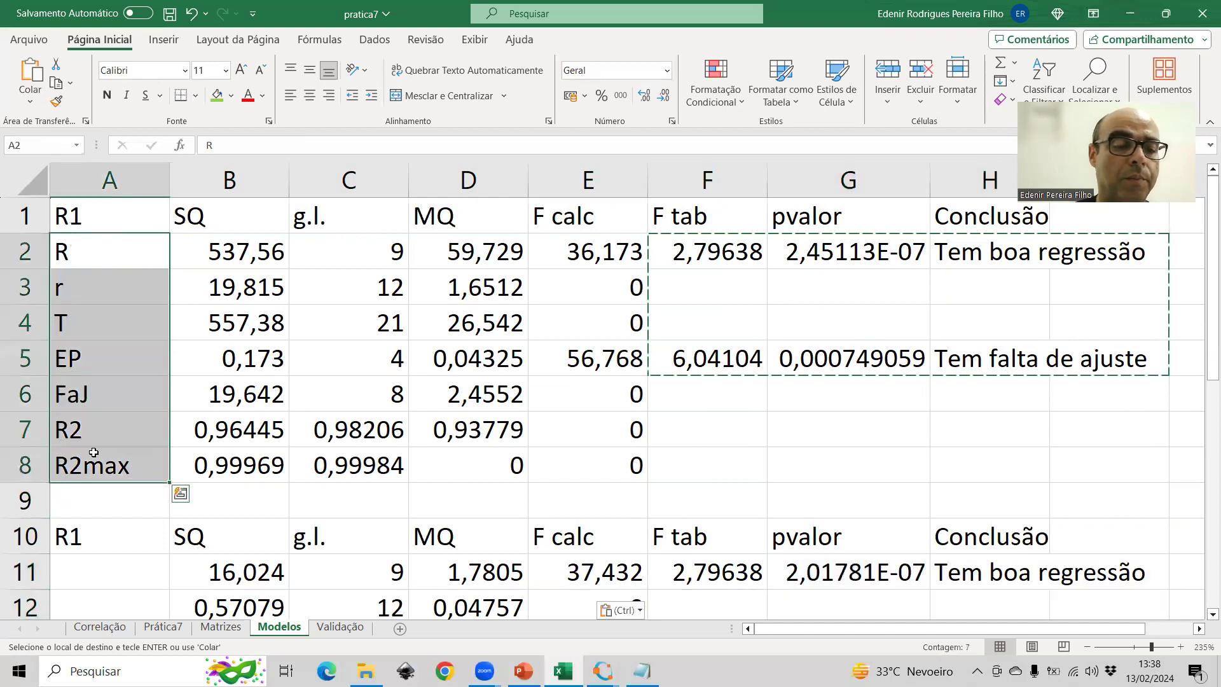
pyautogui.hotkey('ctrl', 'c')
pyautogui.press('Down')
pyautogui.press('Down')
pyautogui.press('Down')
pyautogui.press('Down')
pyautogui.press('Down')
pyautogui.press('Down')
pyautogui.press('Down')
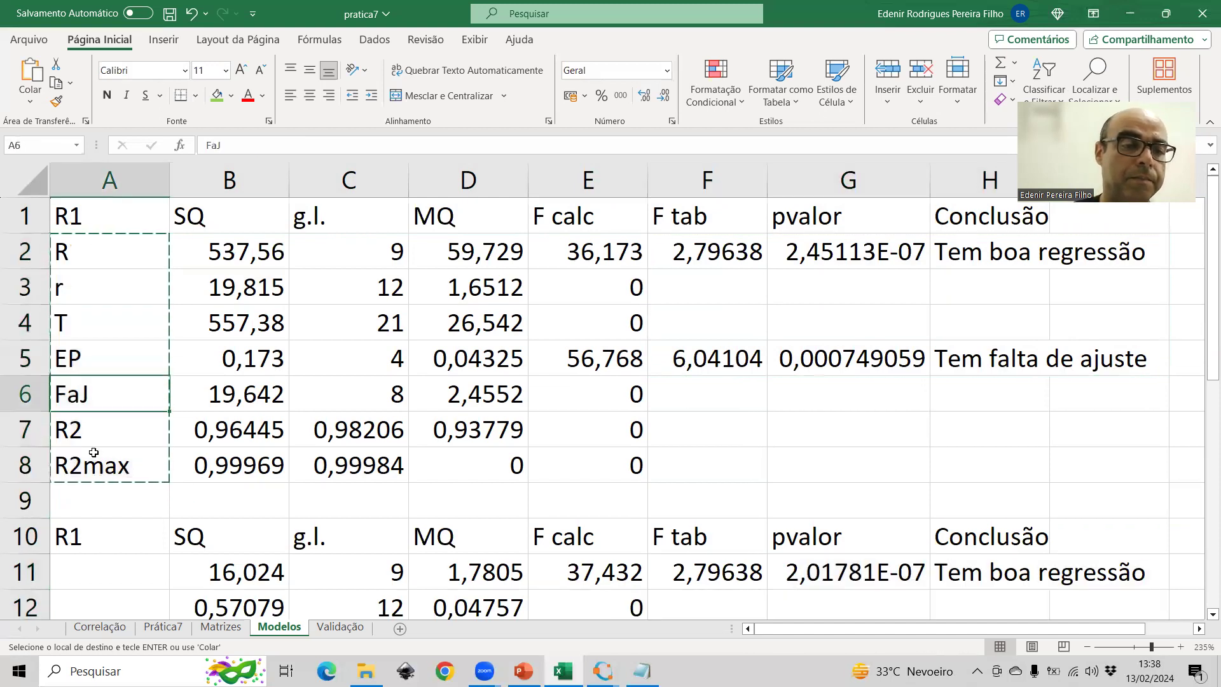
pyautogui.press('Down')
pyautogui.press('Down')
pyautogui.hotkey('ctrl', 'v')
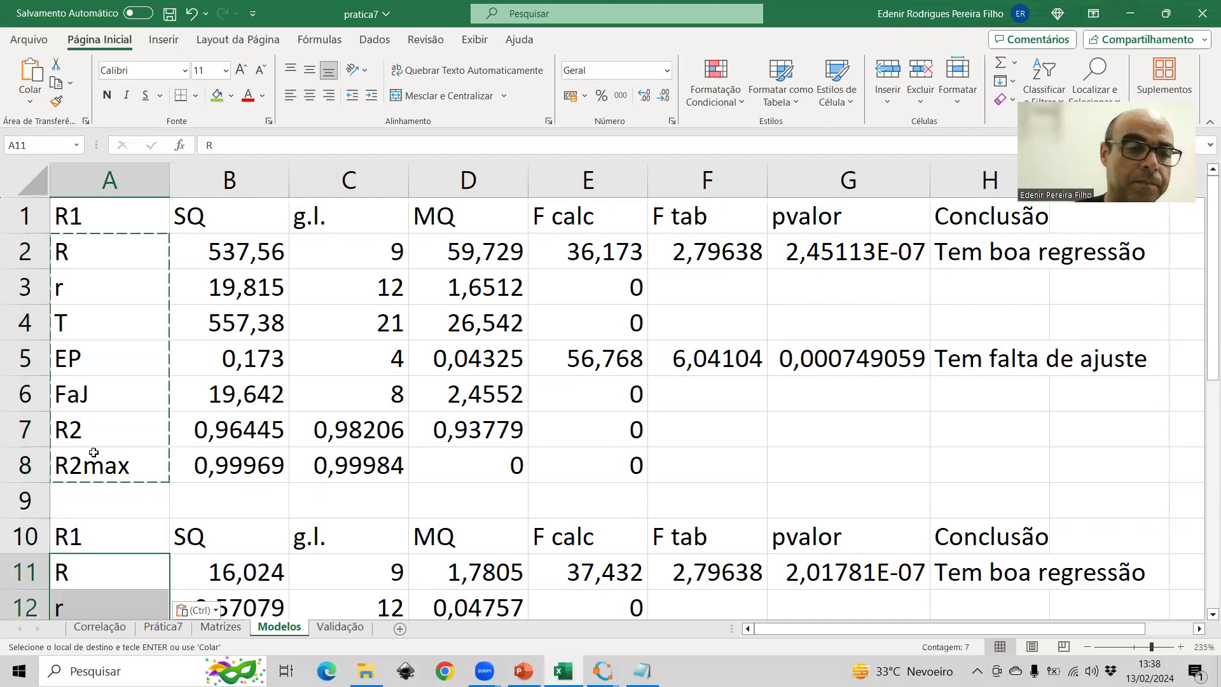
# - Change the second table's title in cell A10 to R2
pyautogui.press('Up')
pyautogui.press('F2')
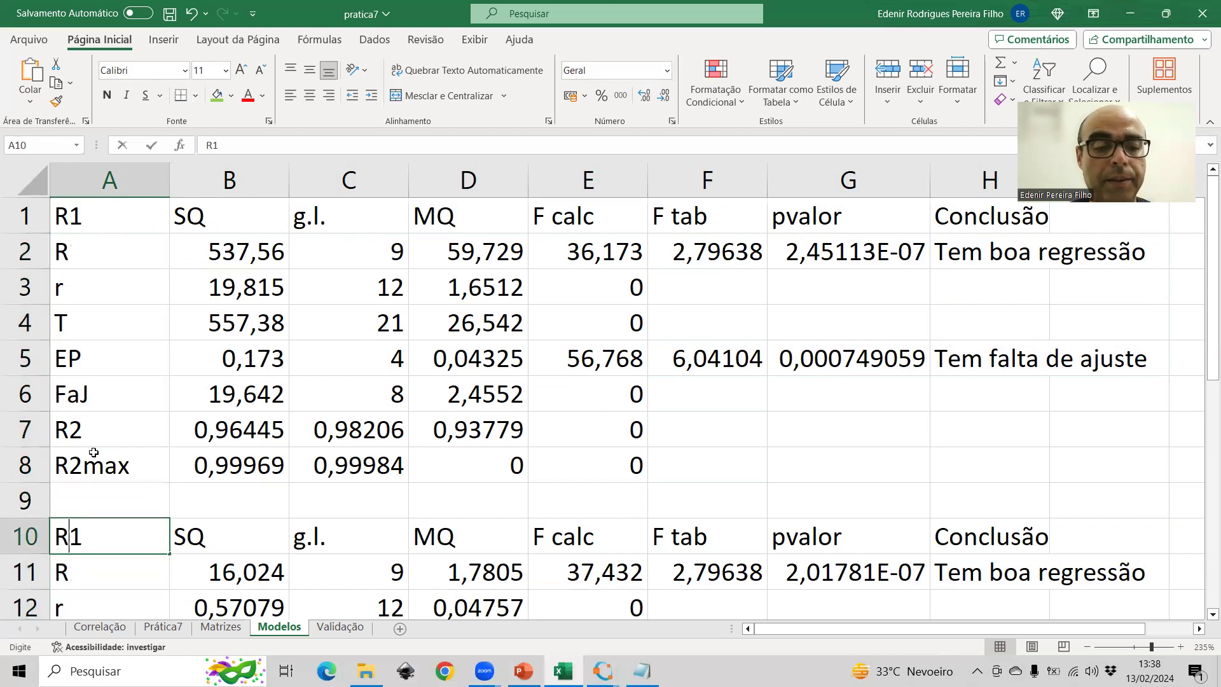
pyautogui.press('BackSpace')
pyautogui.write('2')
pyautogui.press('Return')
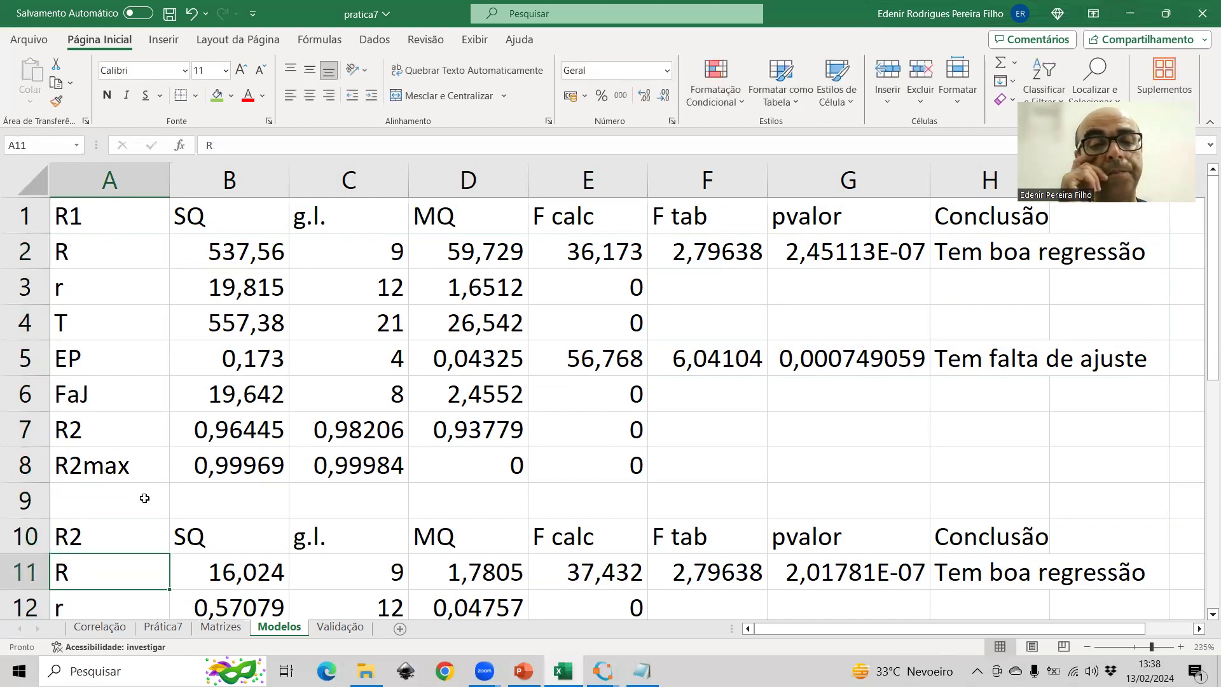
# - Insert a blank row at row 18, above the third response's values, and save the workbook
pyautogui.scroll(-3, 145, 498)
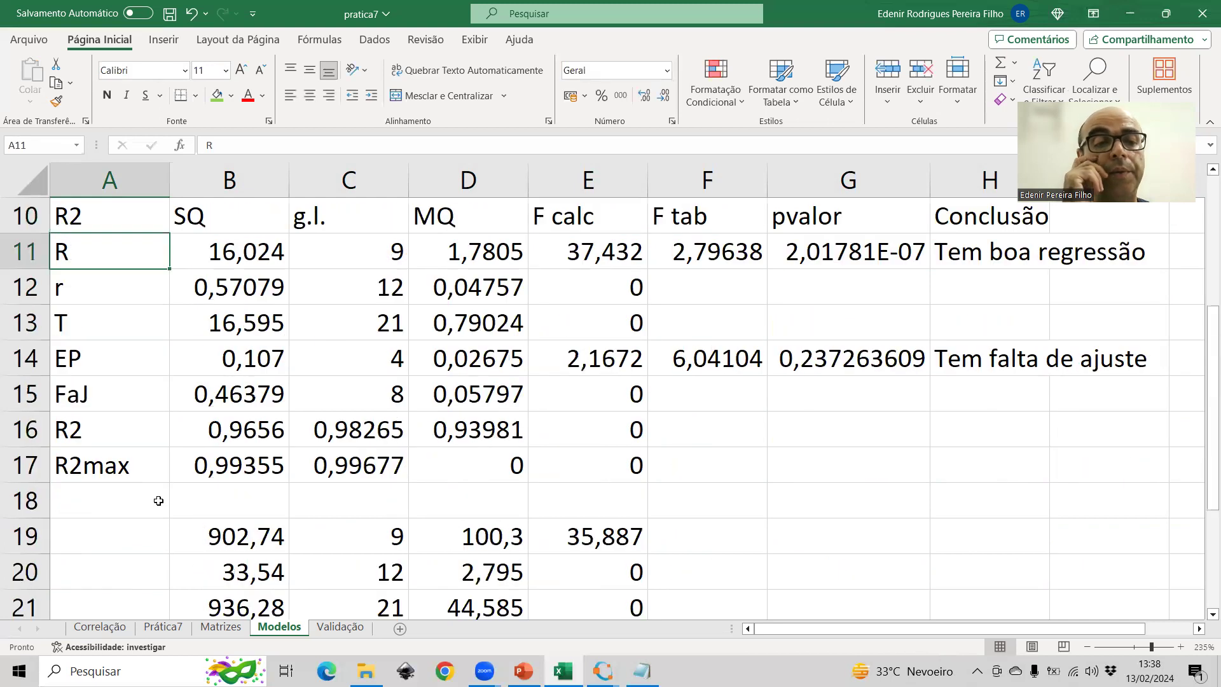
pyautogui.click(37, 503)
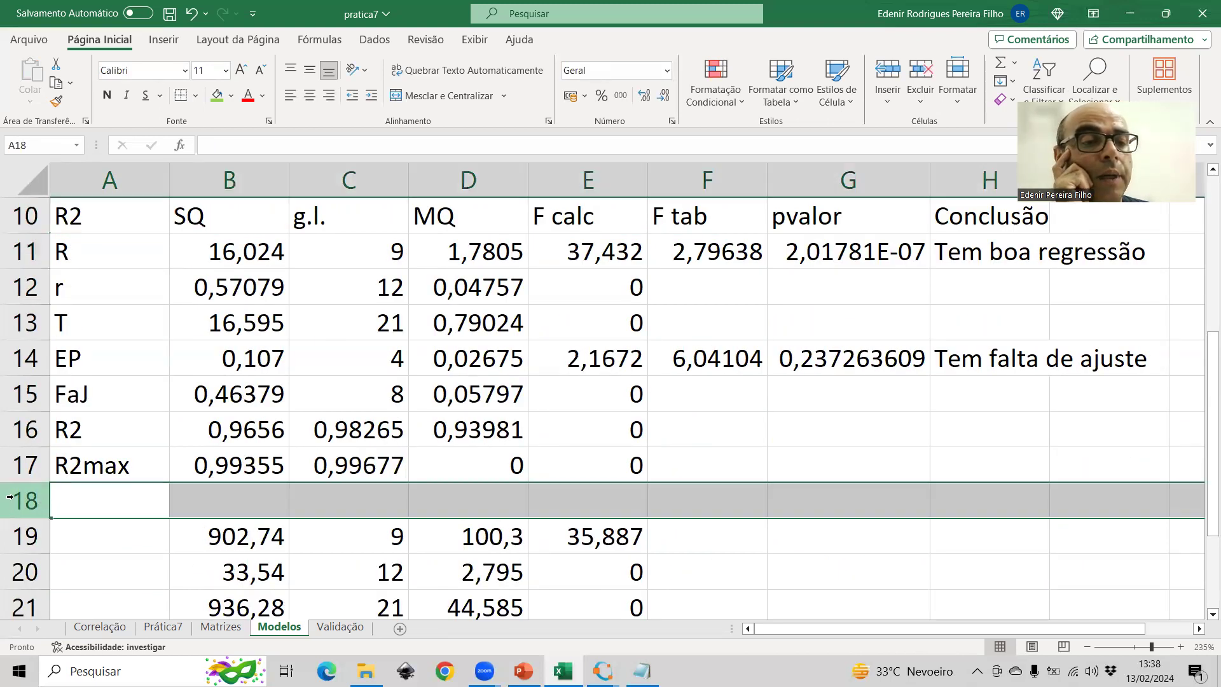
pyautogui.rightClick(35, 503)
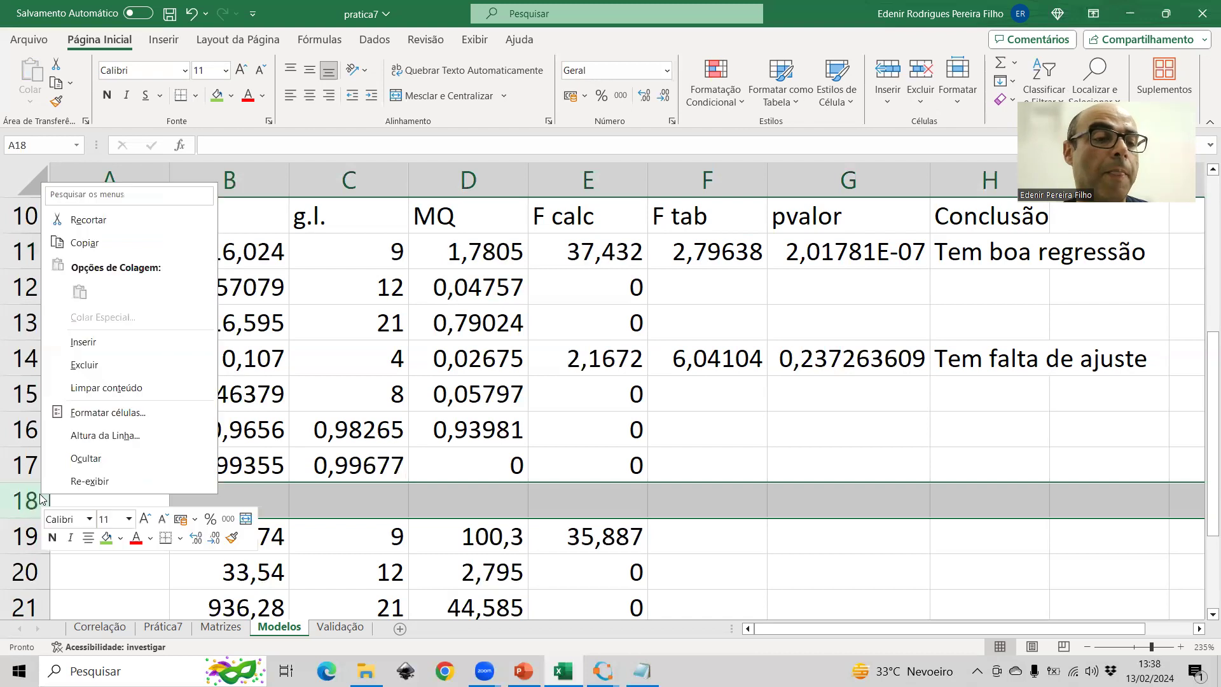
pyautogui.click(83, 343)
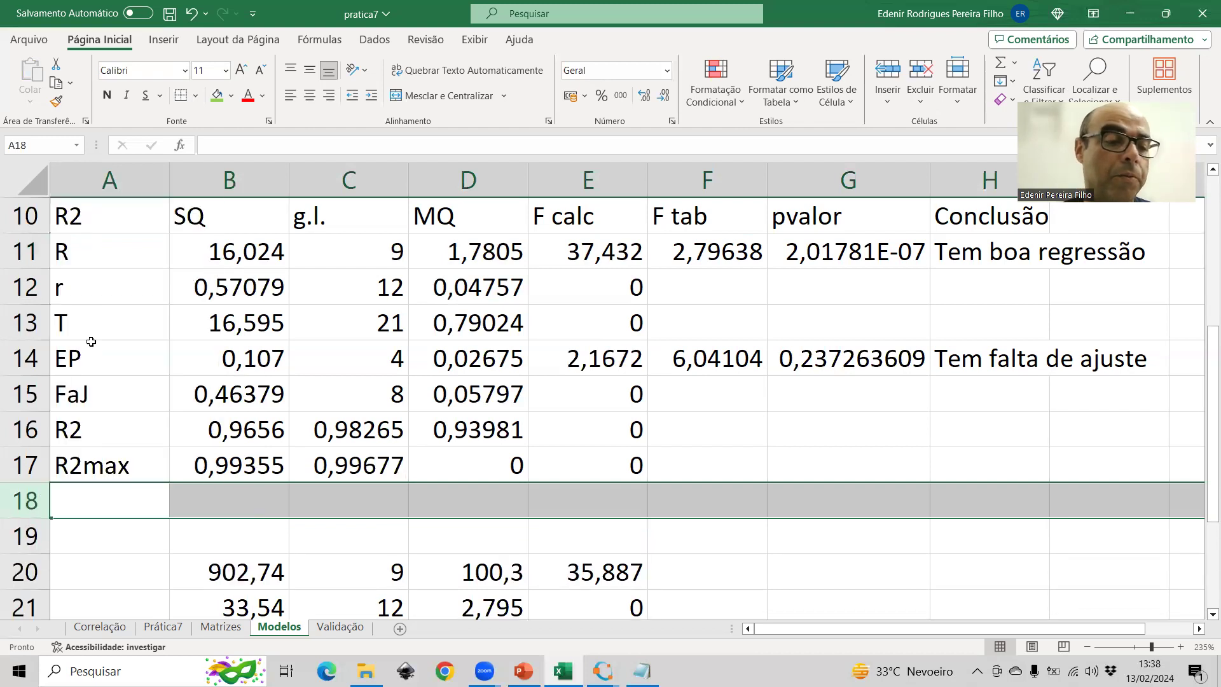
pyautogui.hotkey('ctrl', 's')
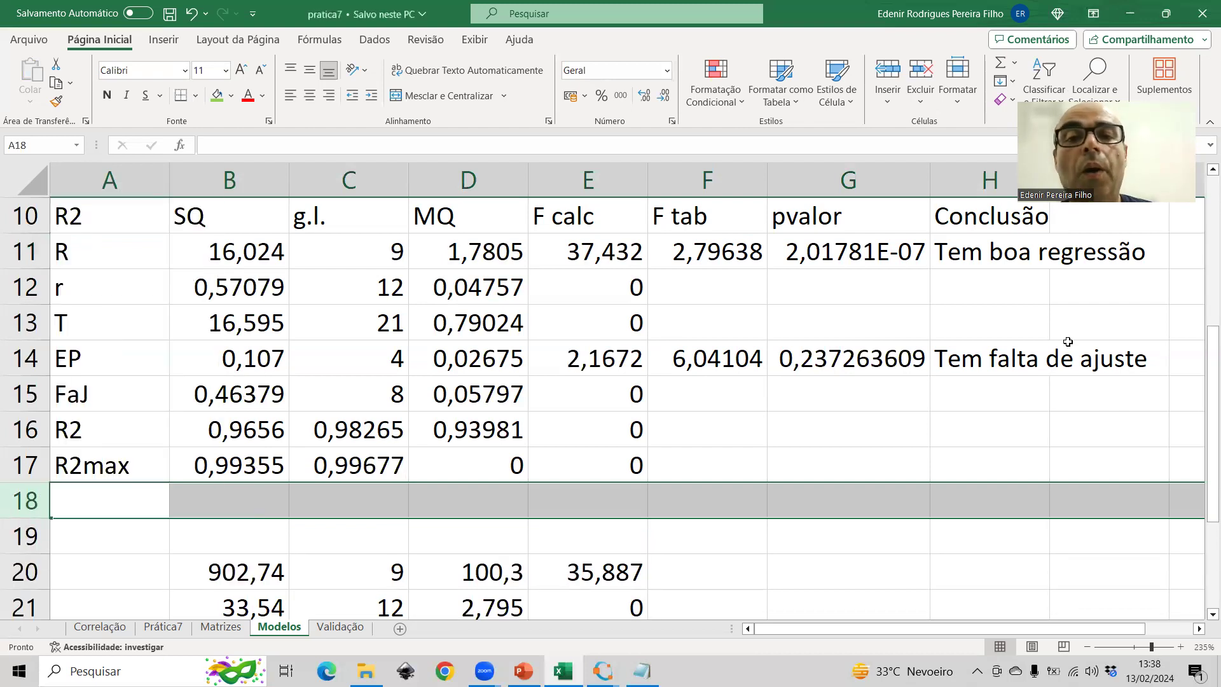
# - Change the EP row's conclusion in cell H14 to "Não tem falta de ajuste"
pyautogui.click(884, 249)
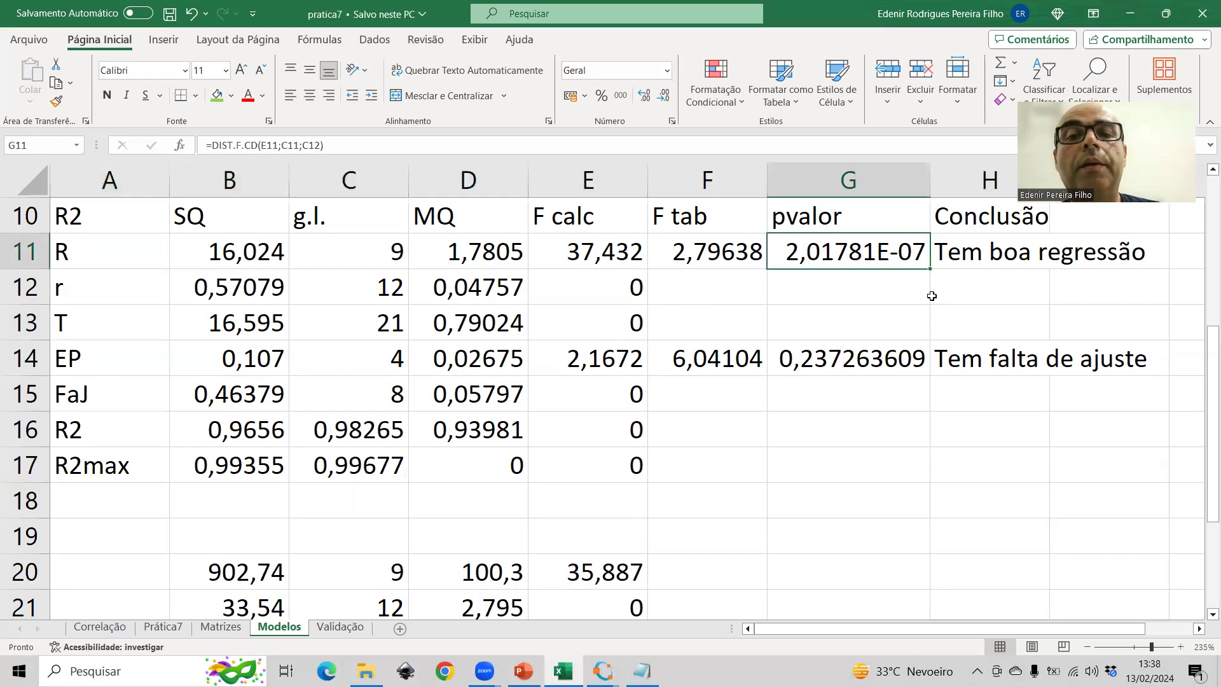
pyautogui.click(985, 360)
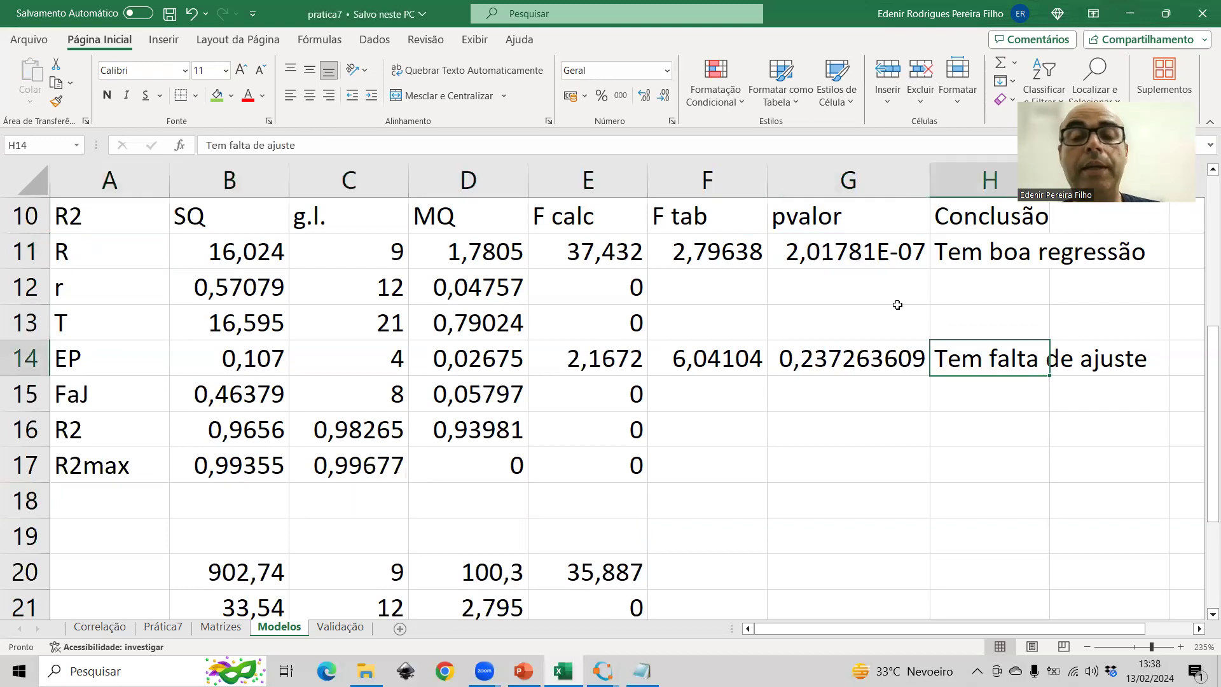
pyautogui.click(208, 146)
pyautogui.write('Não ')
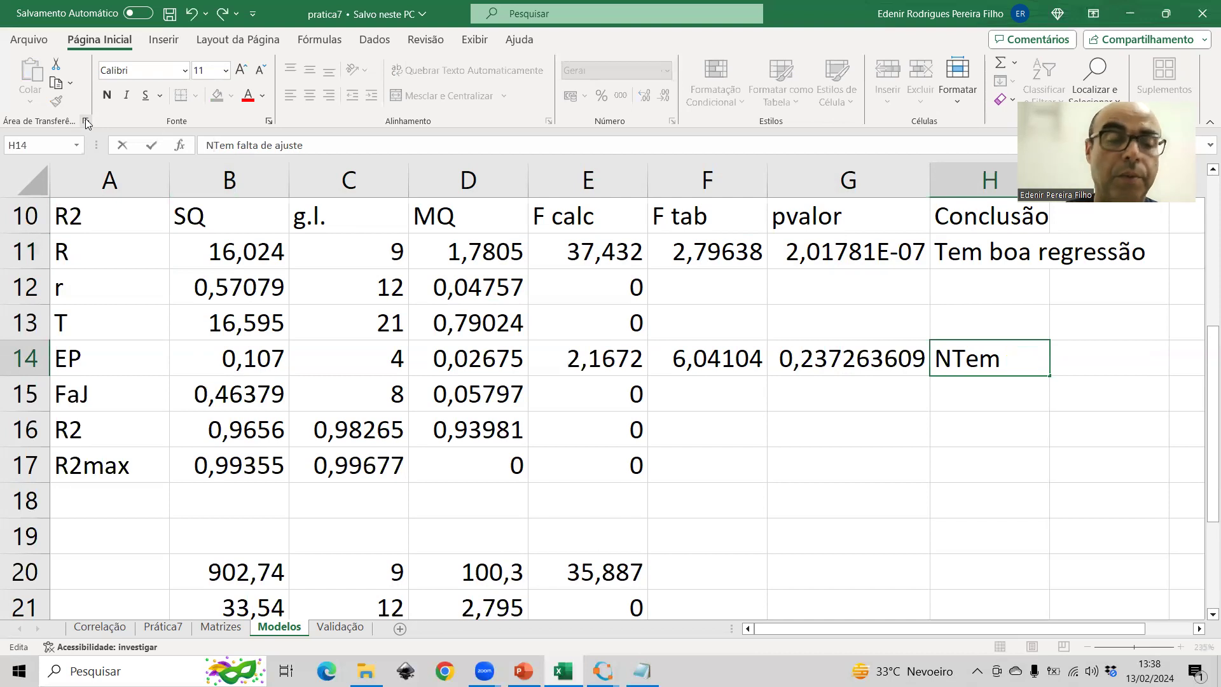
pyautogui.write('t')
pyautogui.press('Delete')
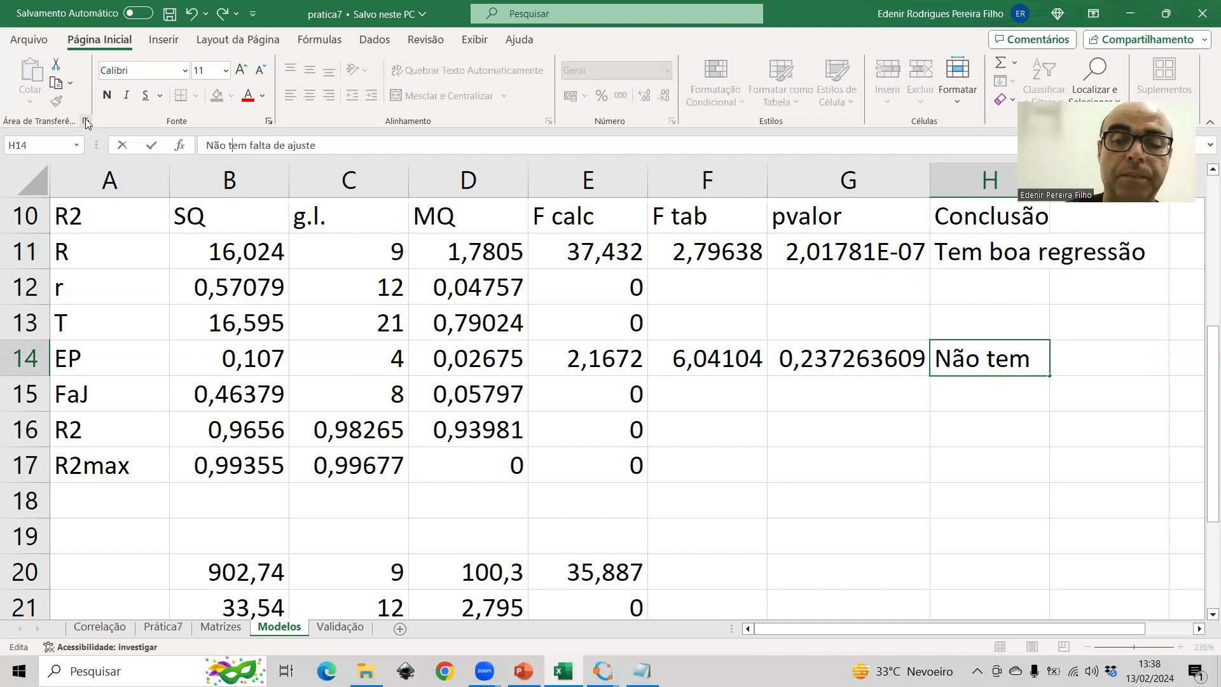
pyautogui.press('Return')
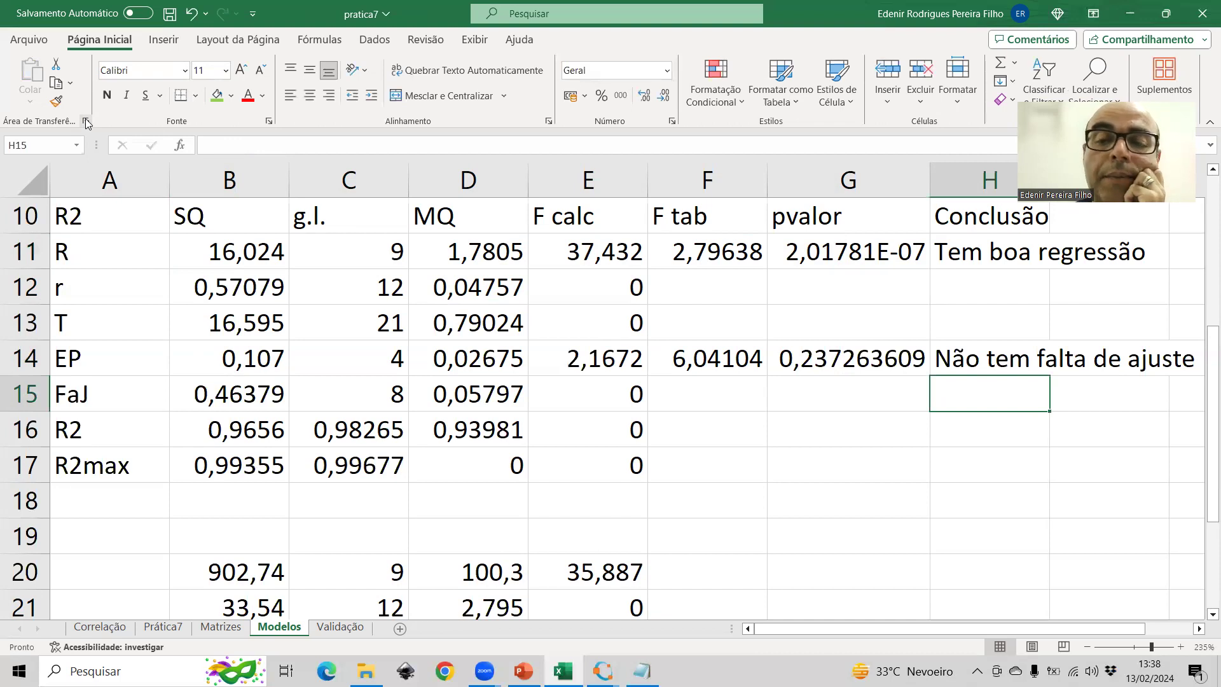
# - Examine the EP row's p-value in G14 and calculated F in E14 of the second table
pyautogui.press('Up')
pyautogui.press('Left')
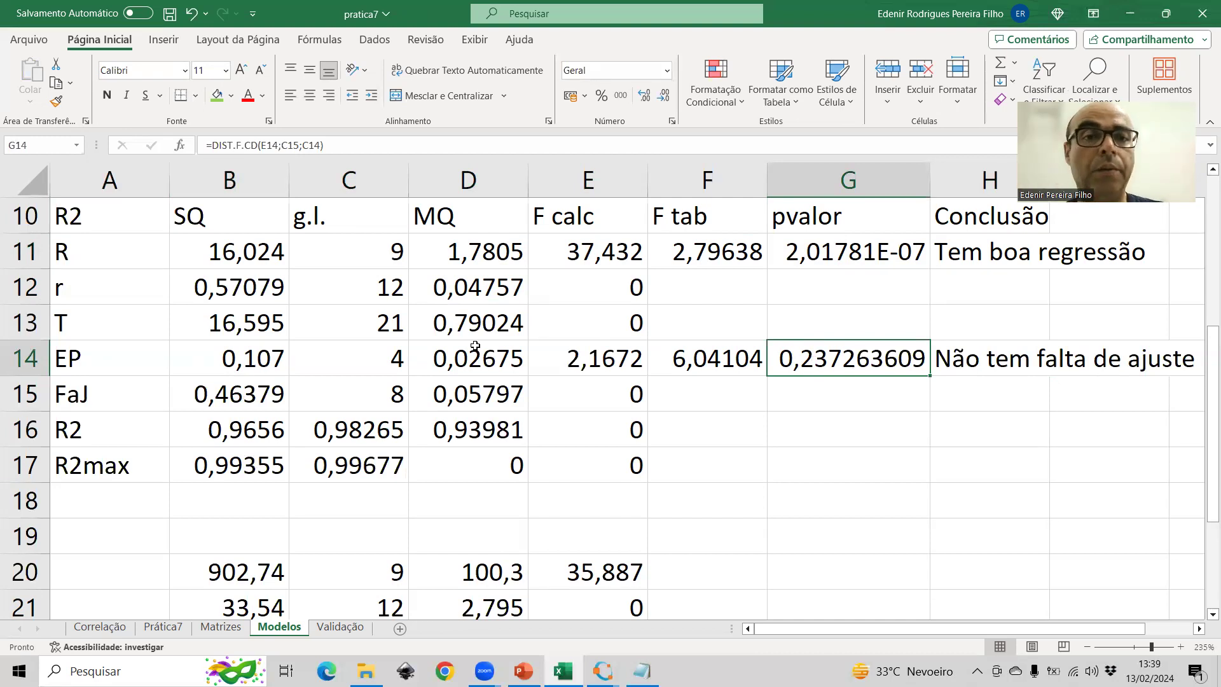
pyautogui.click(553, 350)
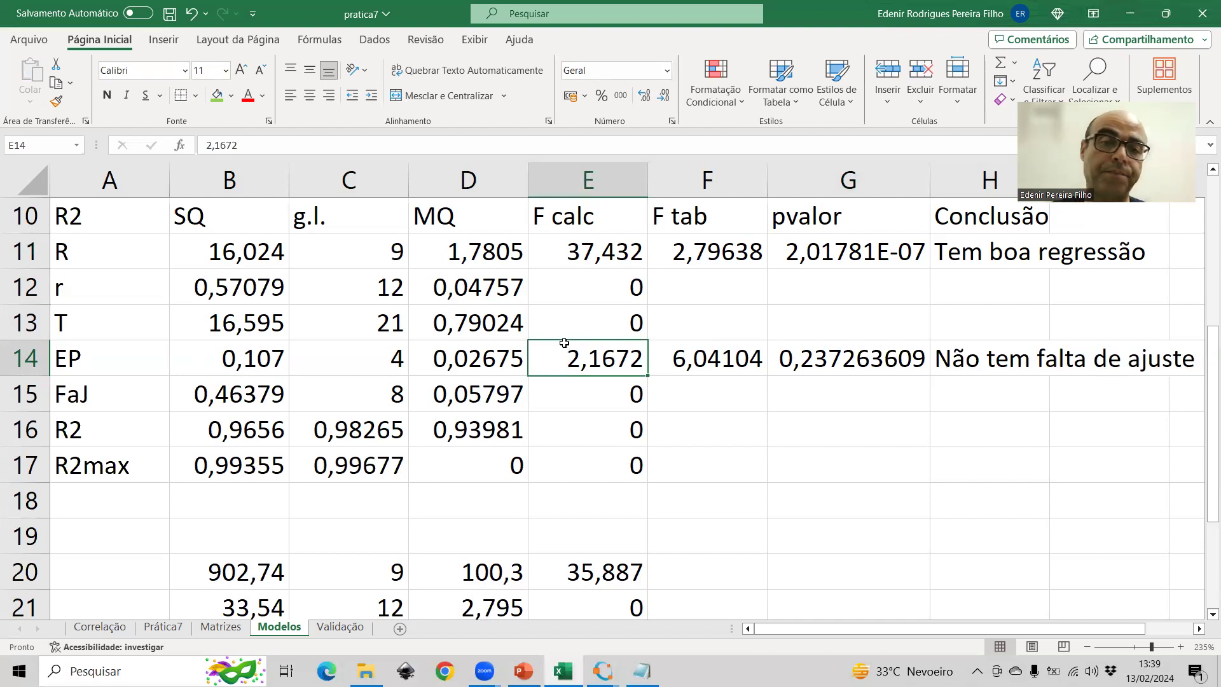
pyautogui.scroll(1, 564, 343)
pyautogui.scroll(-2, 551, 337)
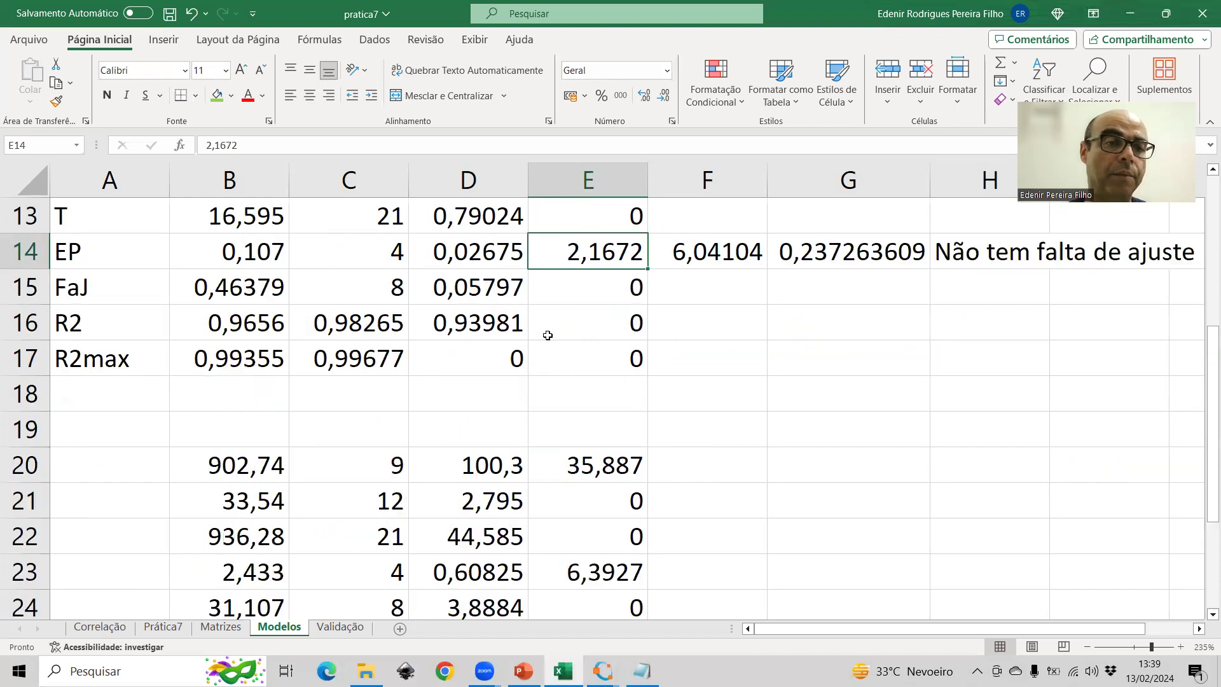
# - Copy the title and row labels in A10:A17 into the third ANOVA table starting at cell A19
pyautogui.scroll(1, 543, 333)
pyautogui.moveTo(101, 224); pyautogui.dragTo(93, 465)
pyautogui.hotkey('ctrl', 'c')
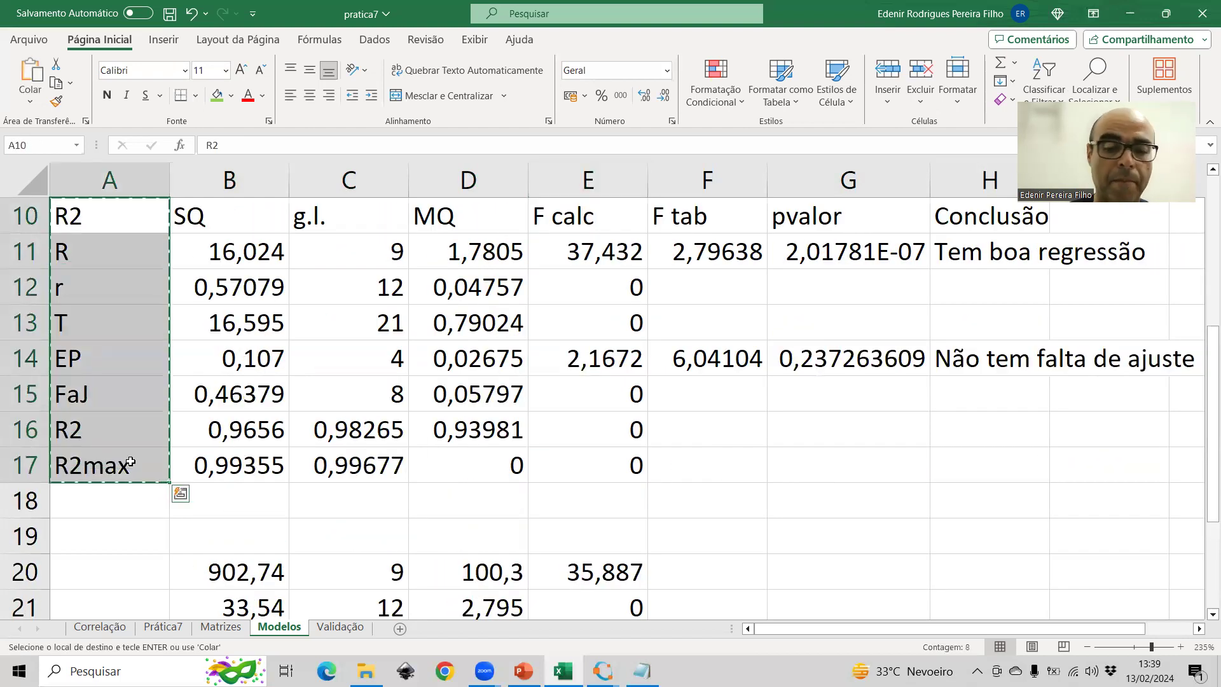
pyautogui.press('Down')
pyautogui.press('Down')
pyautogui.press('Down')
pyautogui.press('Down')
pyautogui.press('Down')
pyautogui.press('Down')
pyautogui.press('Down')
pyautogui.press('Down')
pyautogui.press('Down')
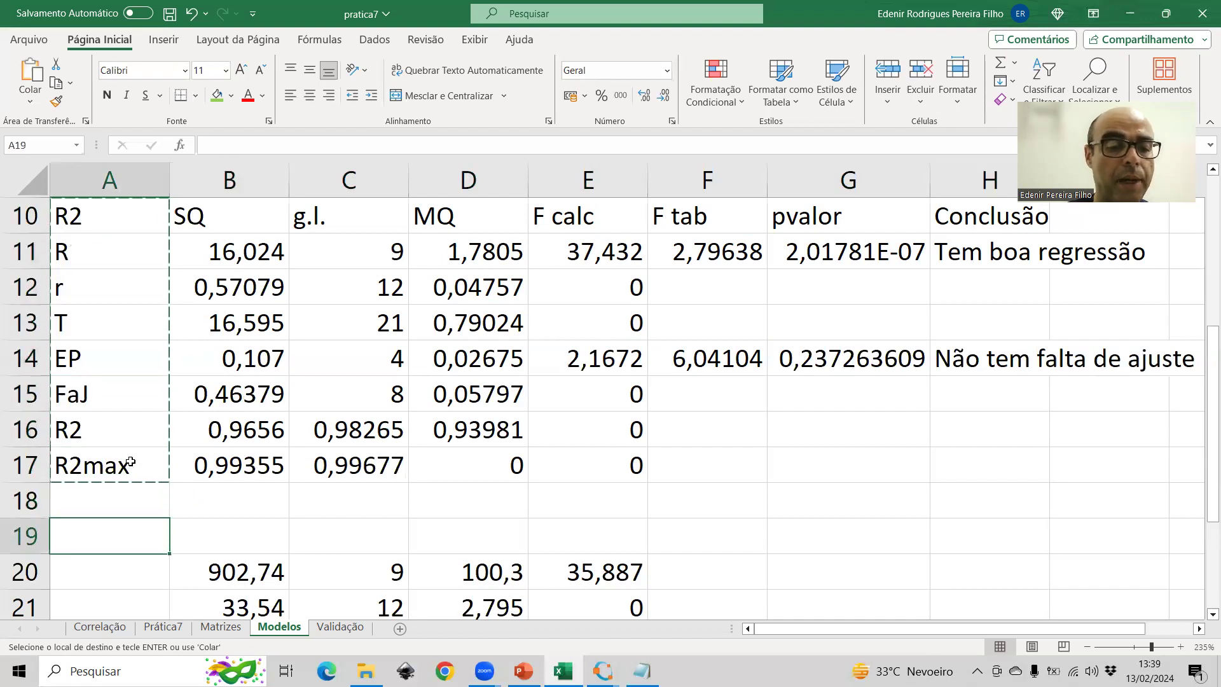
pyautogui.hotkey('ctrl', 'v')
# - Replace the third table's title in cell A19 with R3
pyautogui.press('Up')
pyautogui.press('Down')
pyautogui.write('R3')
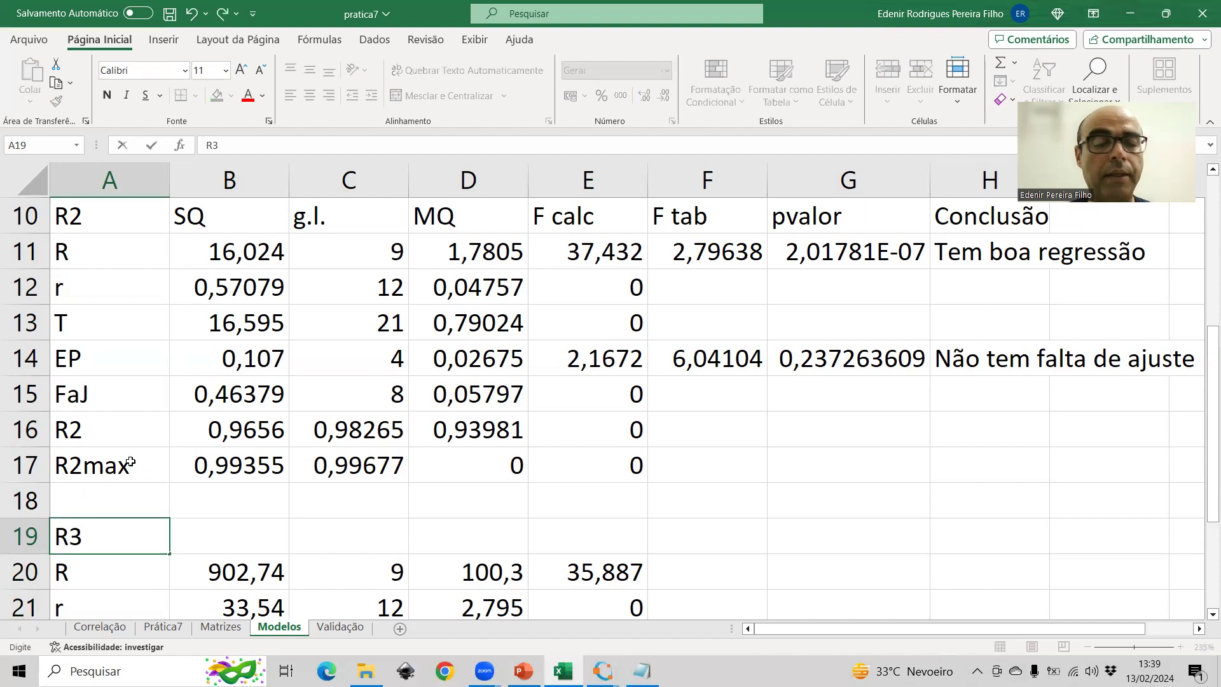
# - Copy the column headings SQ through Conclusão from B10:H10 into the third ANOVA table's header row at B19
pyautogui.moveTo(261, 217); pyautogui.dragTo(996, 218)
pyautogui.hotkey('ctrl', 'c')
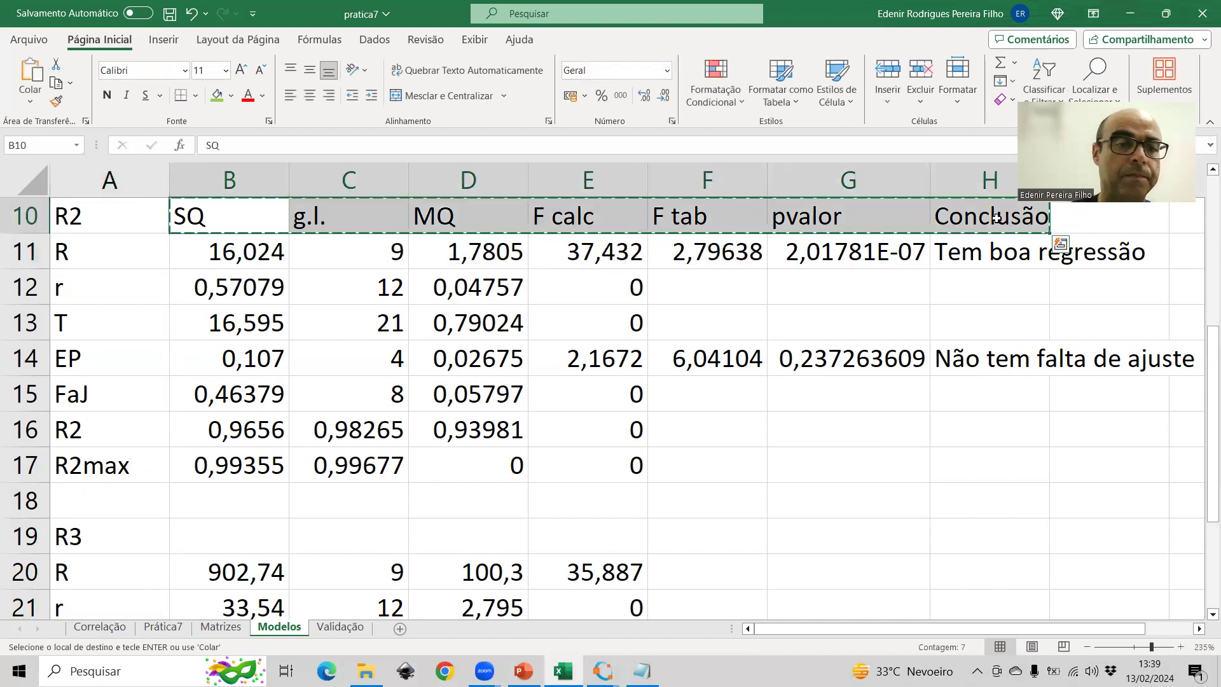
pyautogui.press('Down')
pyautogui.press('Down')
pyautogui.press('Down')
pyautogui.press('Down')
pyautogui.press('Down')
pyautogui.press('Down')
pyautogui.press('Down')
pyautogui.press('Down')
pyautogui.press('Down')
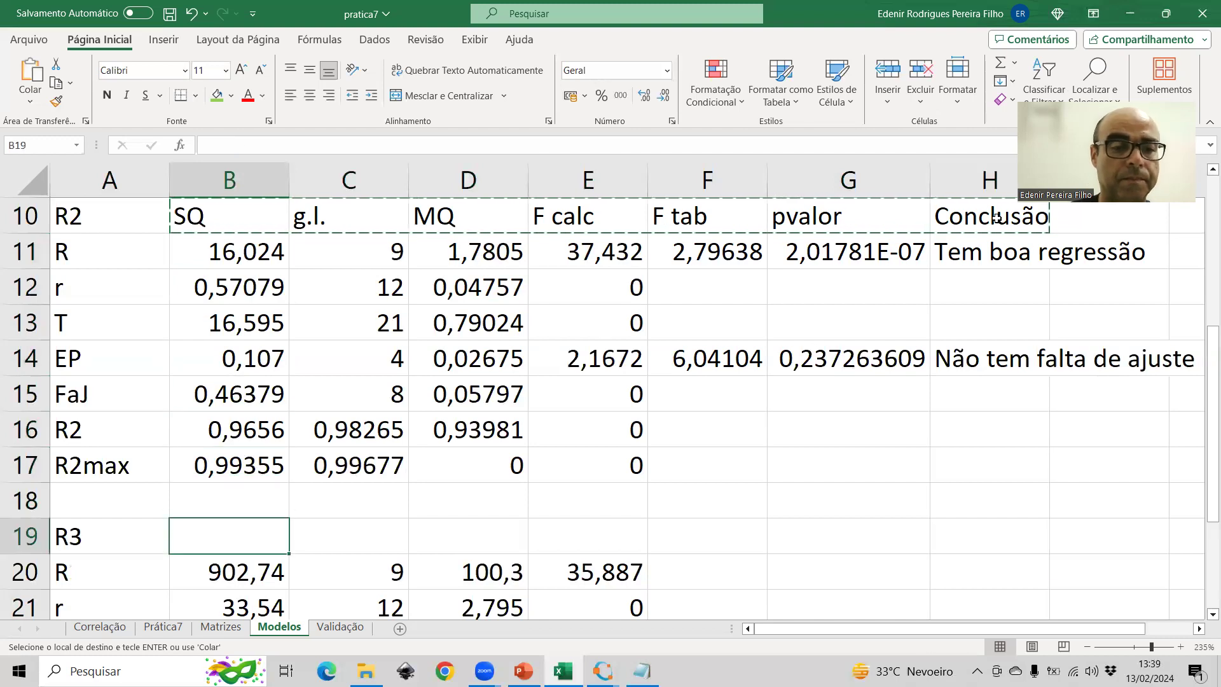
pyautogui.hotkey('ctrl', 'v')
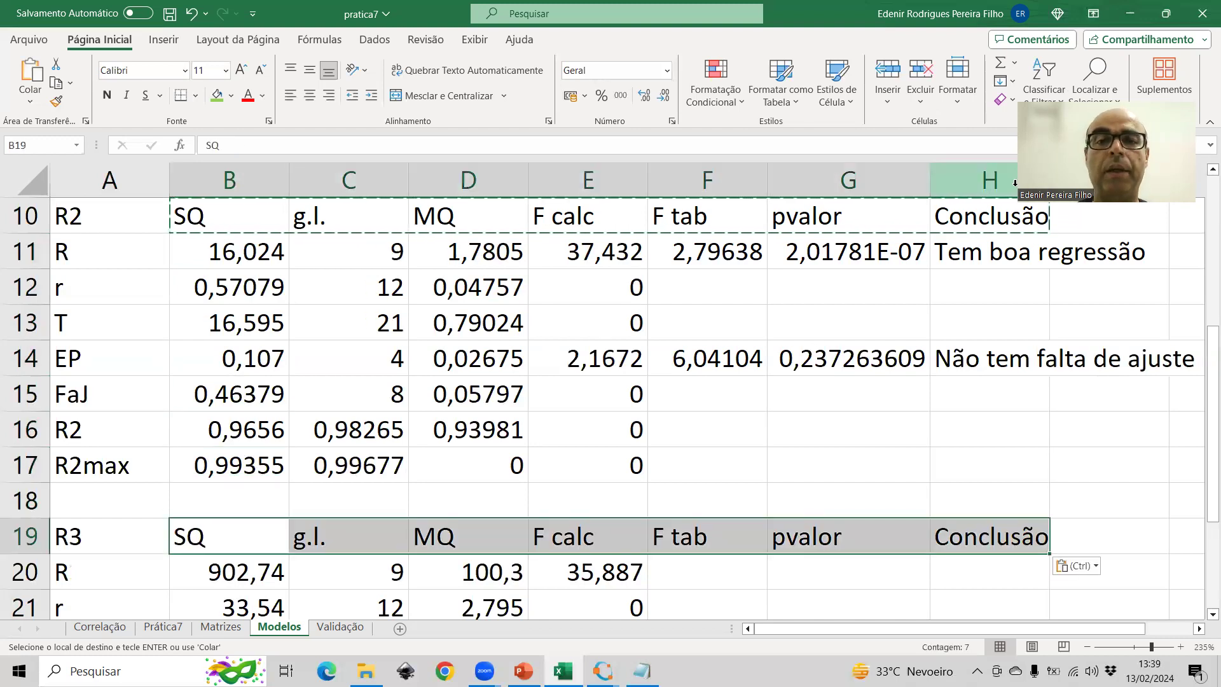
# - Copy the F tab, pvalor and Conclusão cells F2:H5 into the third table starting at F20, and save the workbook
pyautogui.scroll(3, 854, 311)
pyautogui.moveTo(693, 258); pyautogui.dragTo(1161, 370)
pyautogui.hotkey('ctrl', 'c')
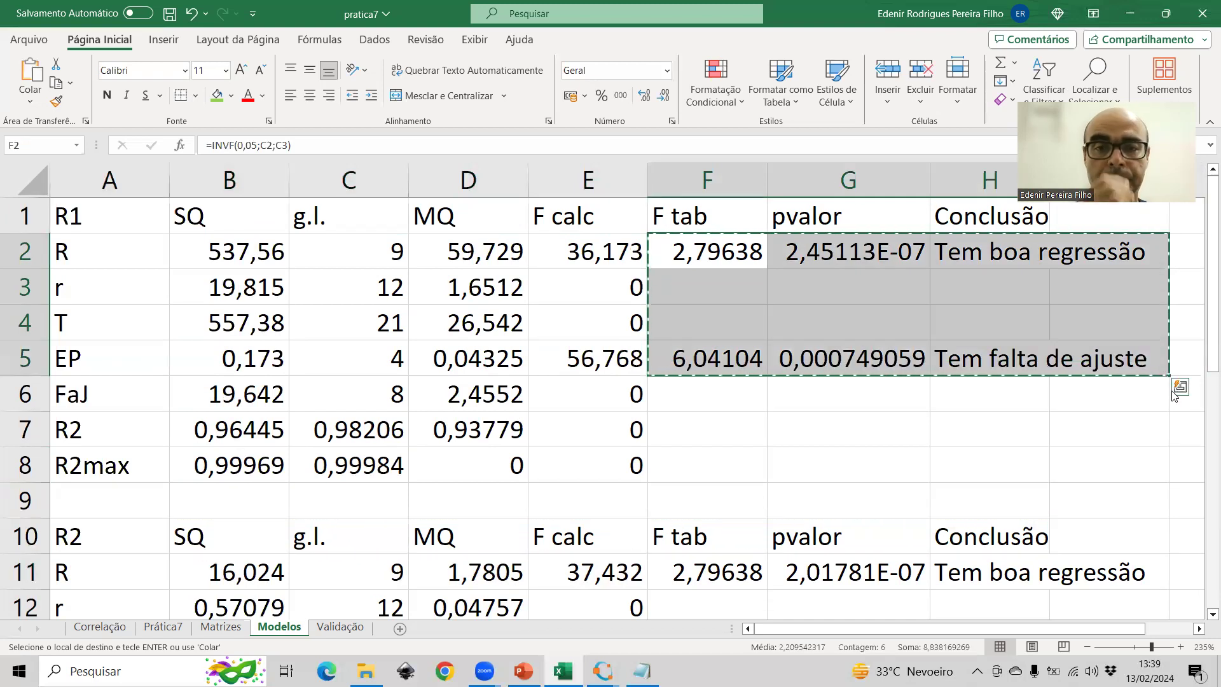
pyautogui.scroll(-5, 818, 417)
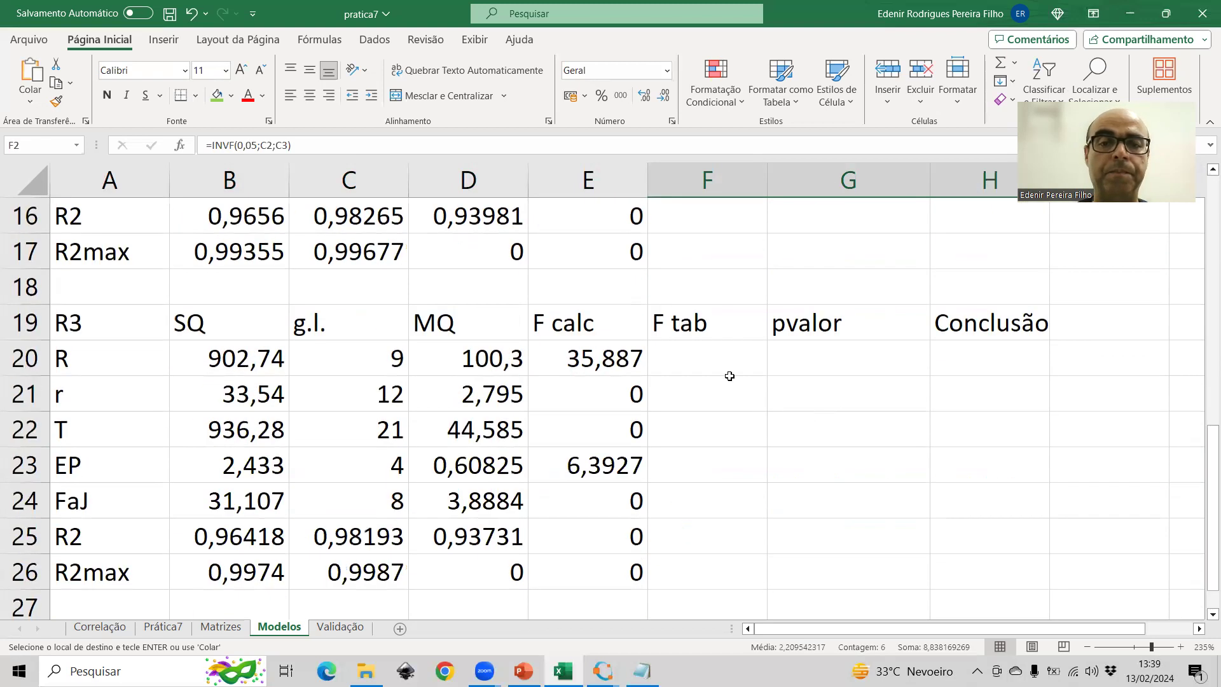
pyautogui.click(695, 357)
pyautogui.hotkey('ctrl', 'v')
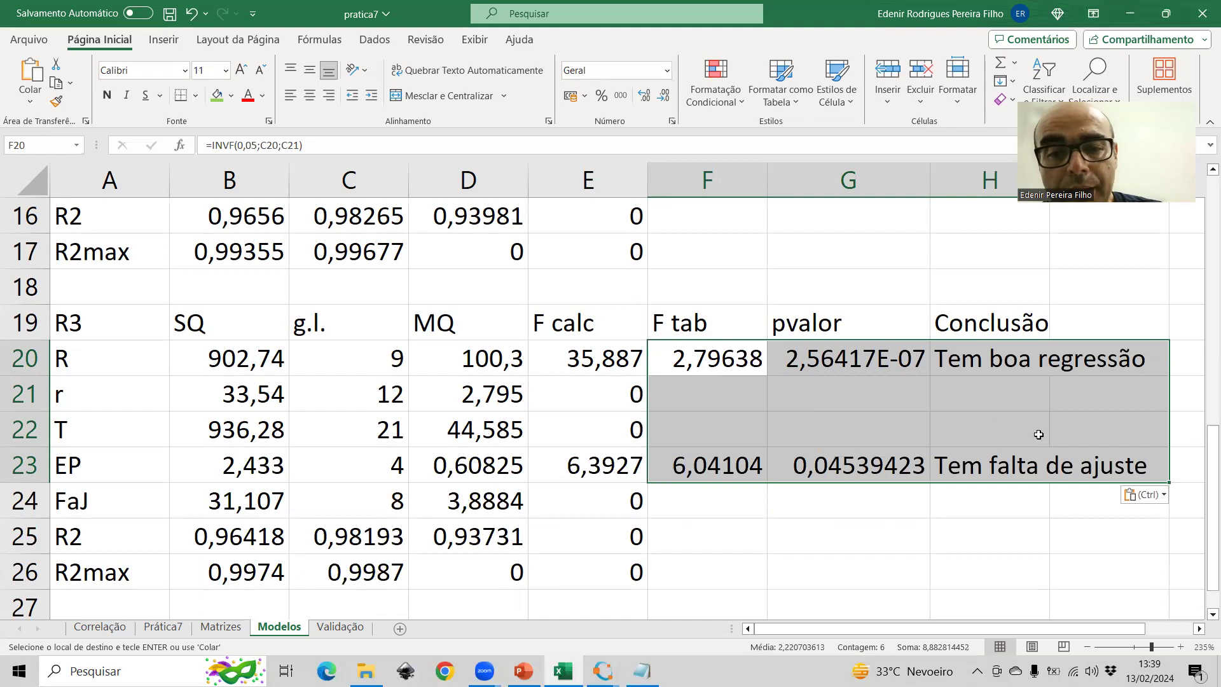
pyautogui.click(877, 468)
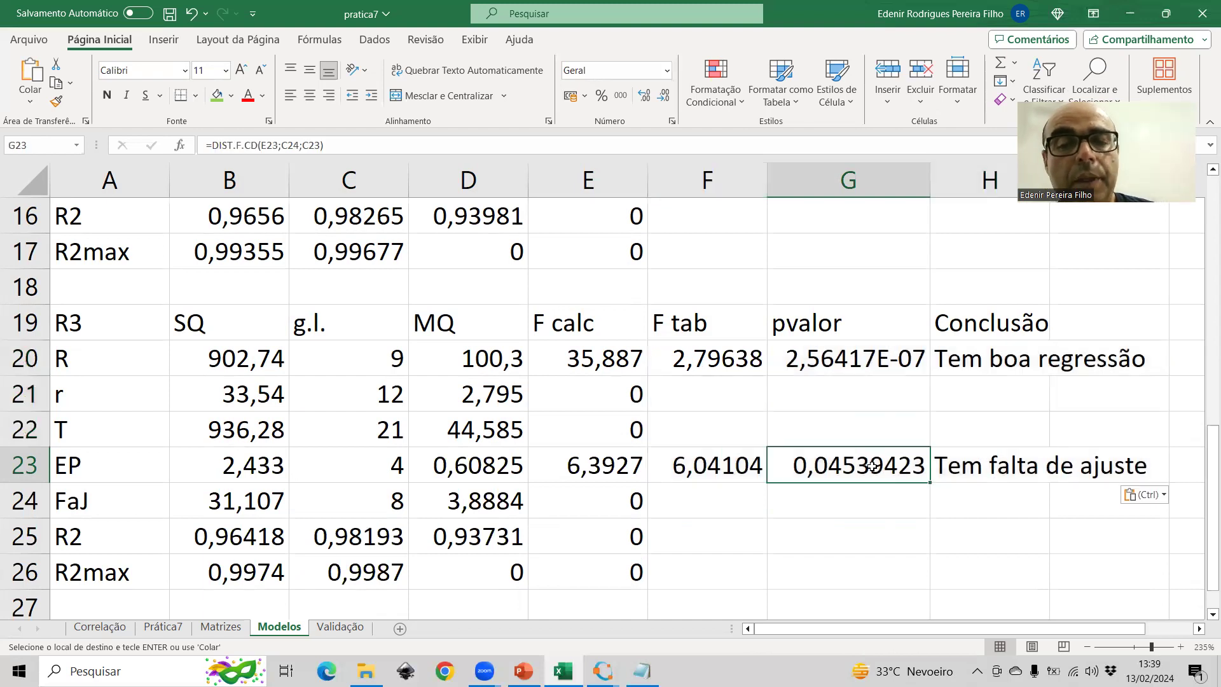
pyautogui.click(170, 16)
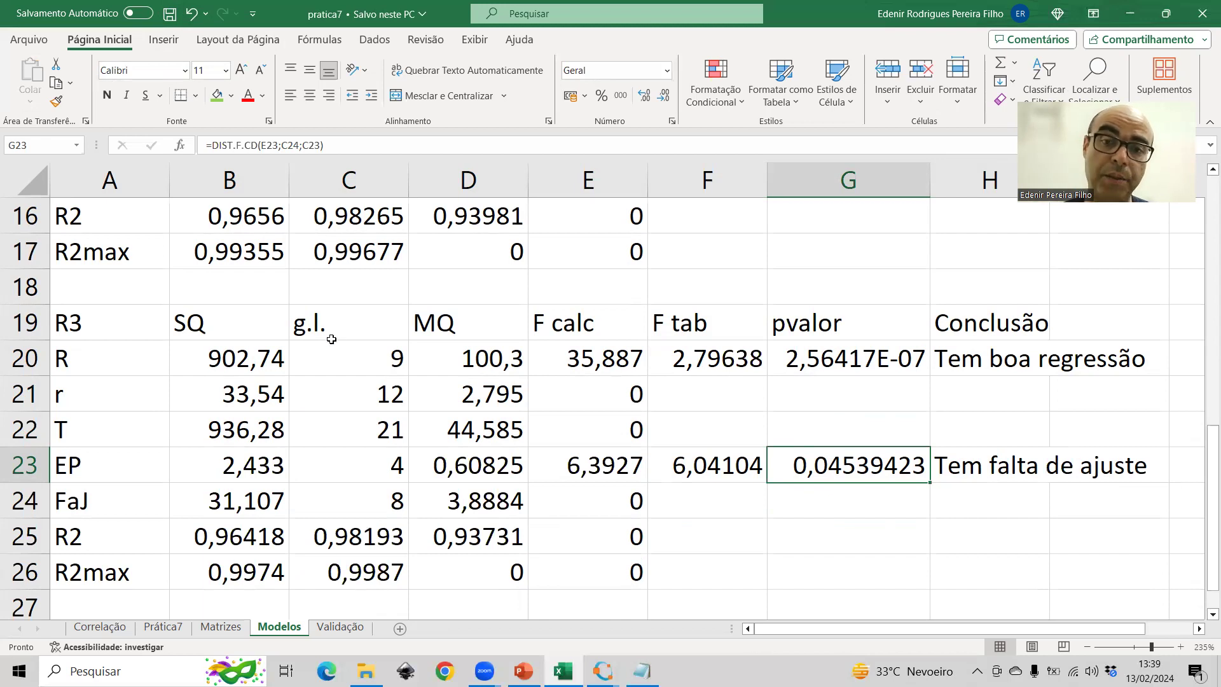
# - Close the Figure 1 window, switch to Octave, and close the open Mod_par1, Mod_par2 and Mod_par3 variables
pyautogui.click(603, 671)
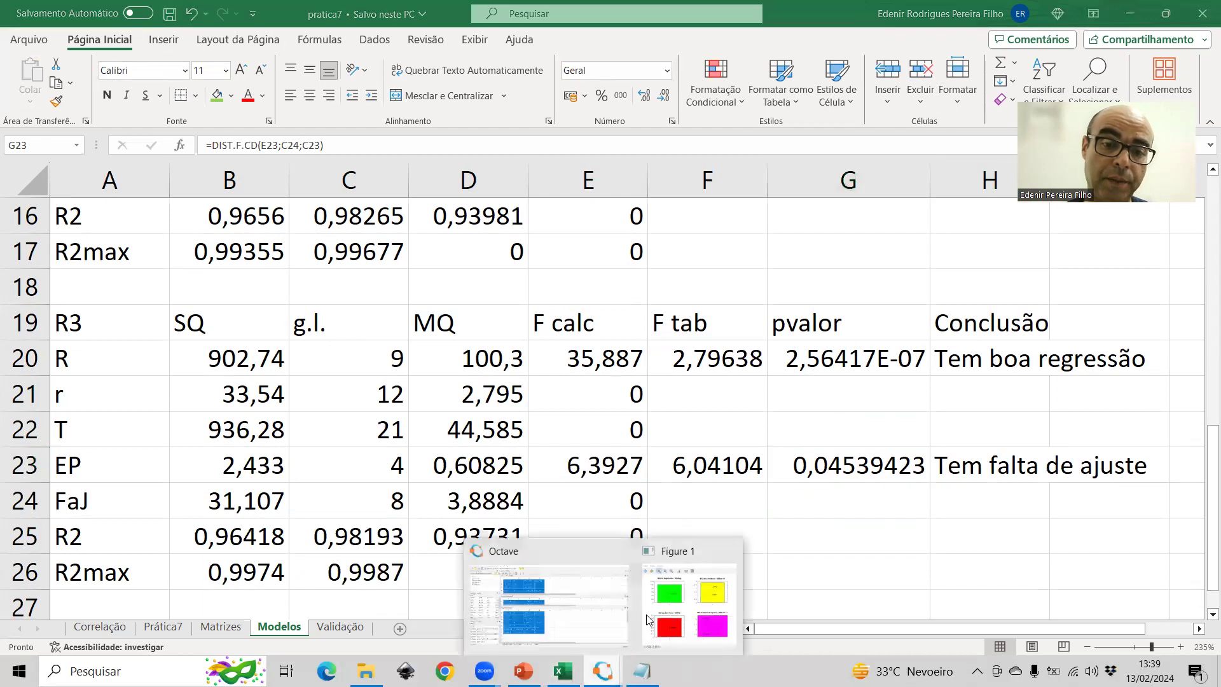
pyautogui.click(729, 551)
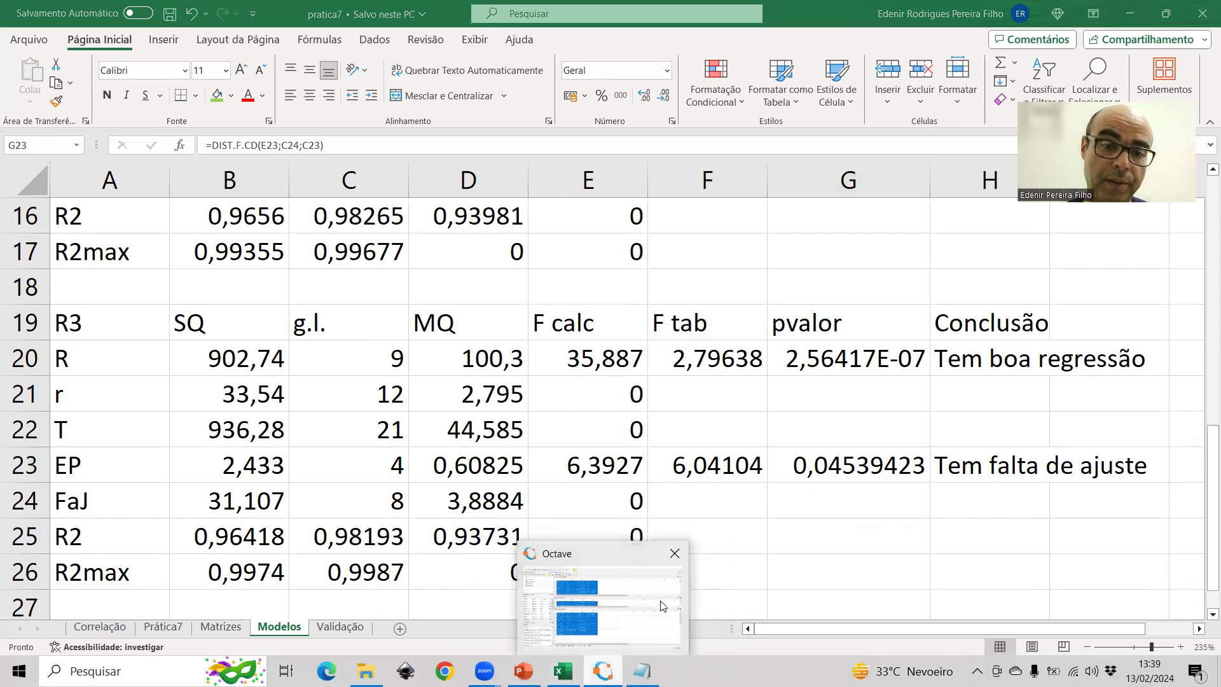
pyautogui.click(650, 616)
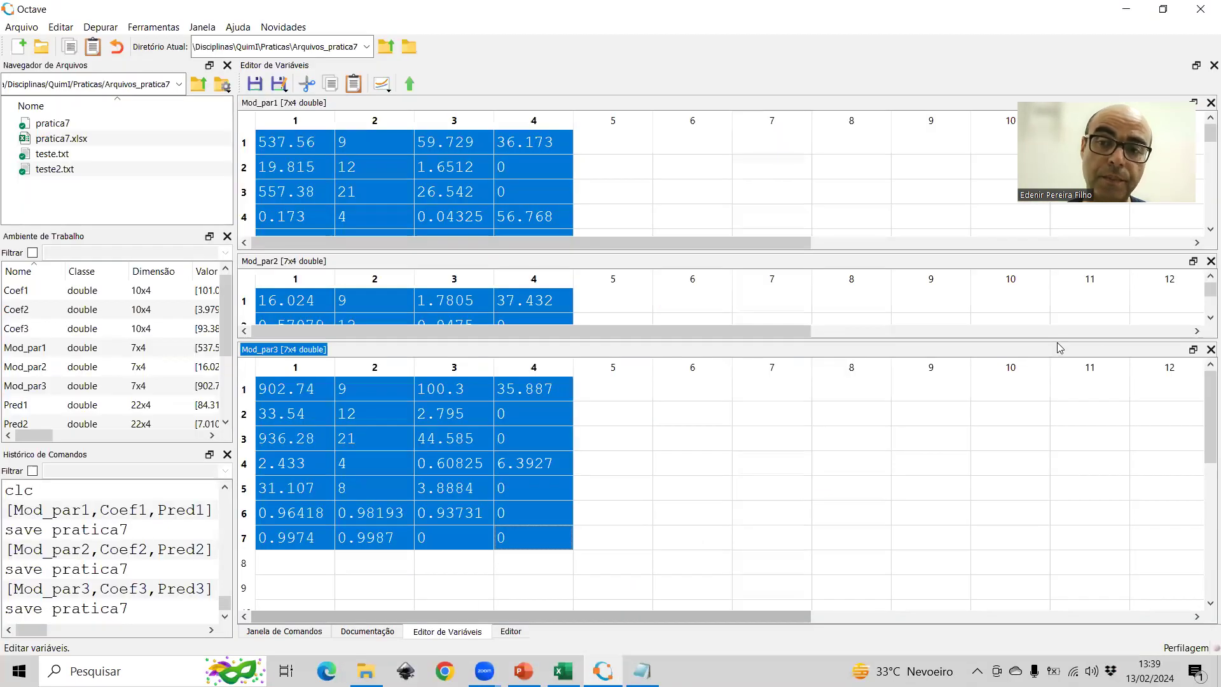
pyautogui.click(1207, 350)
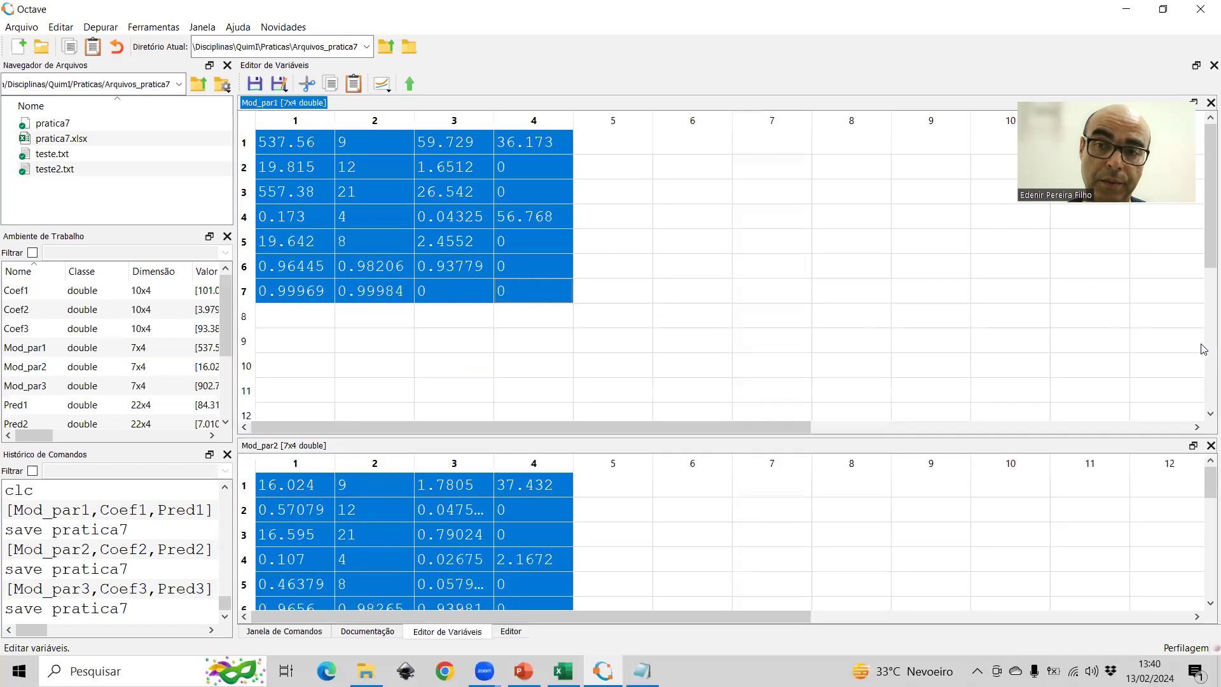
pyautogui.click(1207, 447)
pyautogui.click(1208, 104)
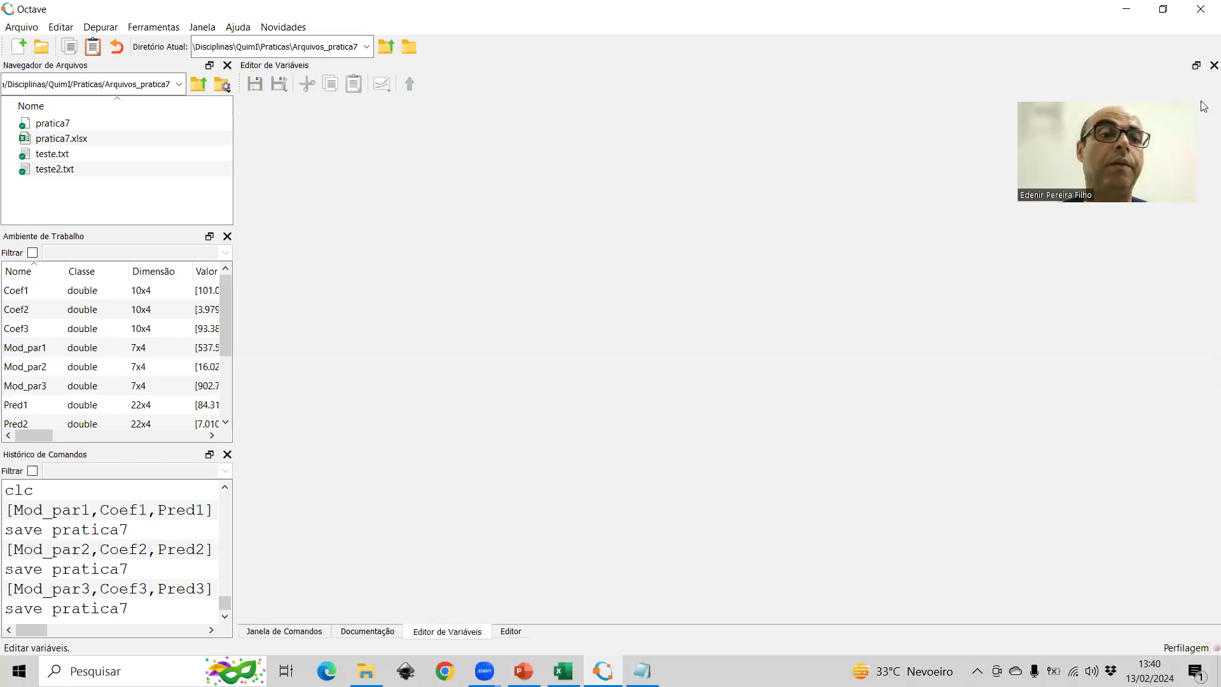
# - Open the Coef1 variable in Octave and copy its full 10x4 matrix into the Notepad document
pyautogui.doubleClick(25, 291)
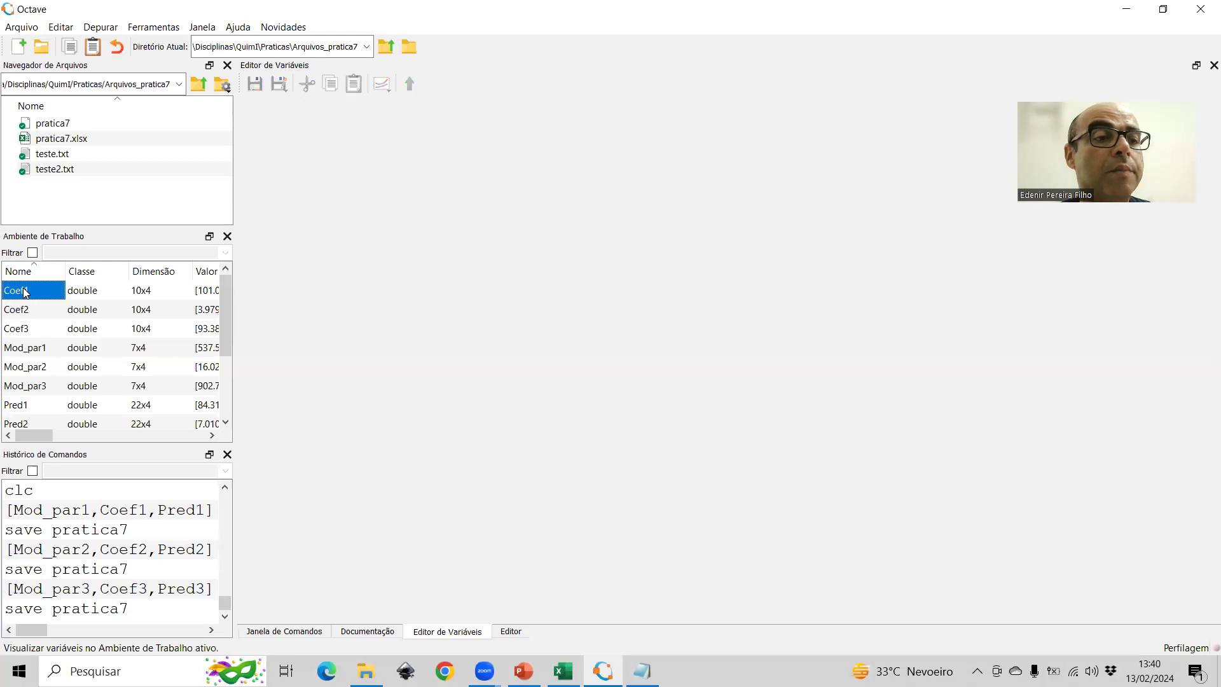
pyautogui.click(280, 148)
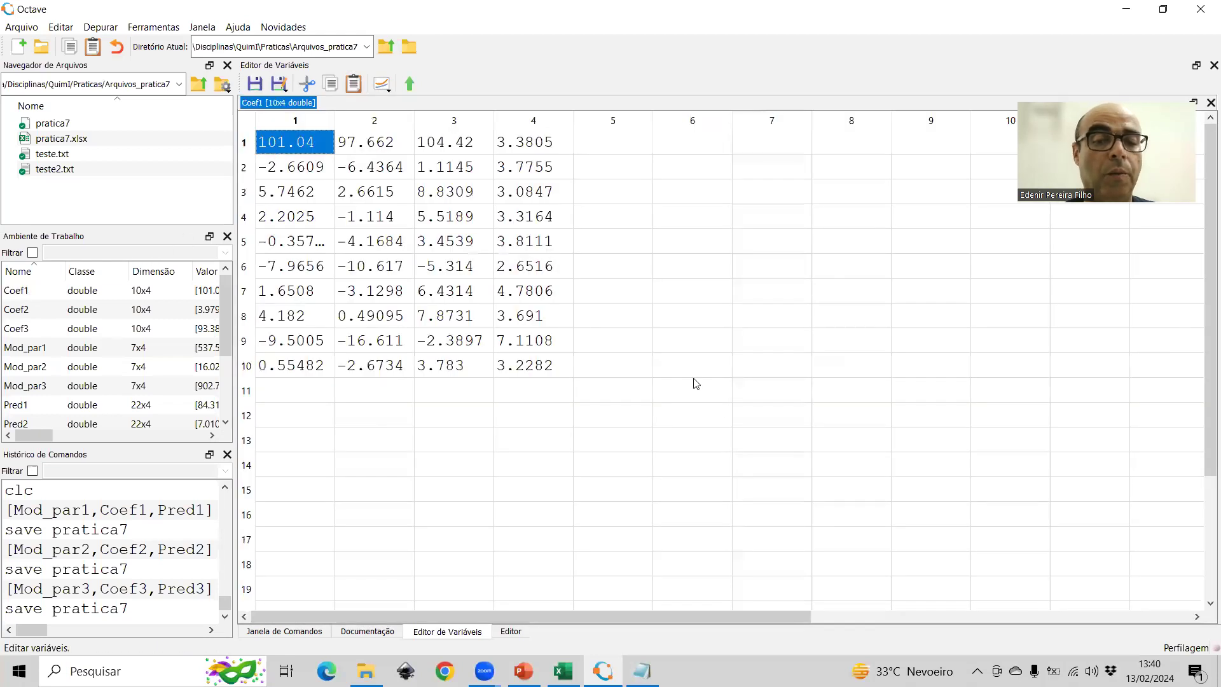
pyautogui.keyDown('shift'); pyautogui.click(555, 372); pyautogui.keyUp('shift')
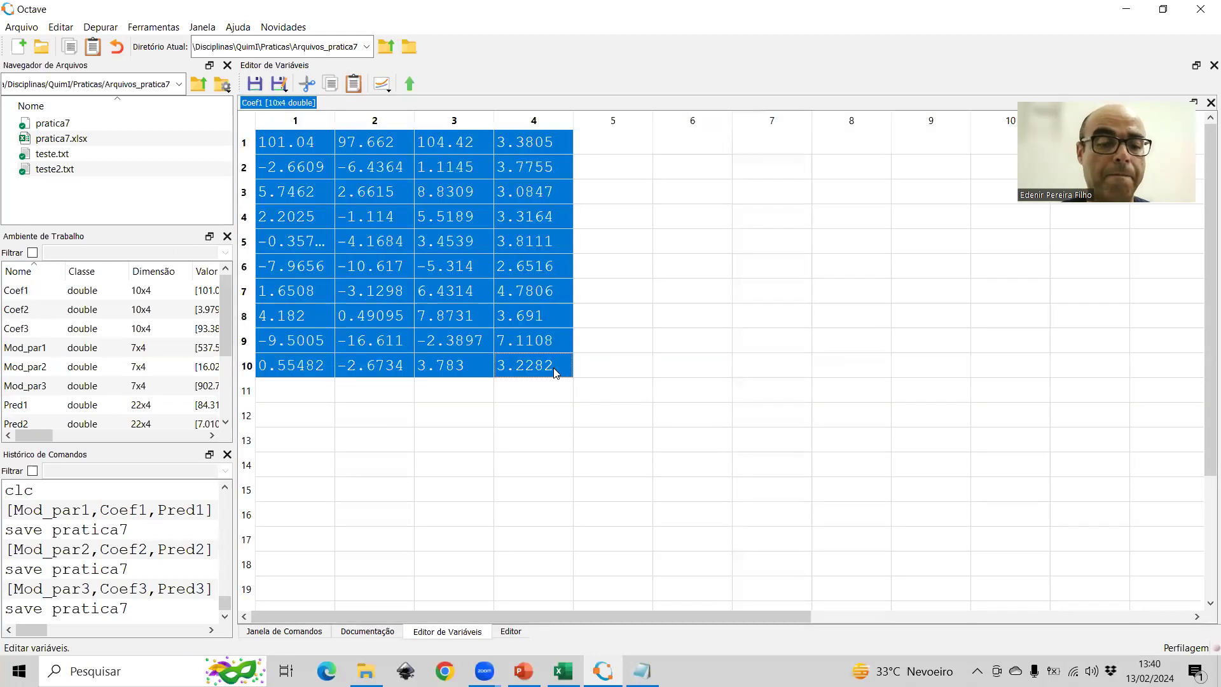
pyautogui.click(643, 671)
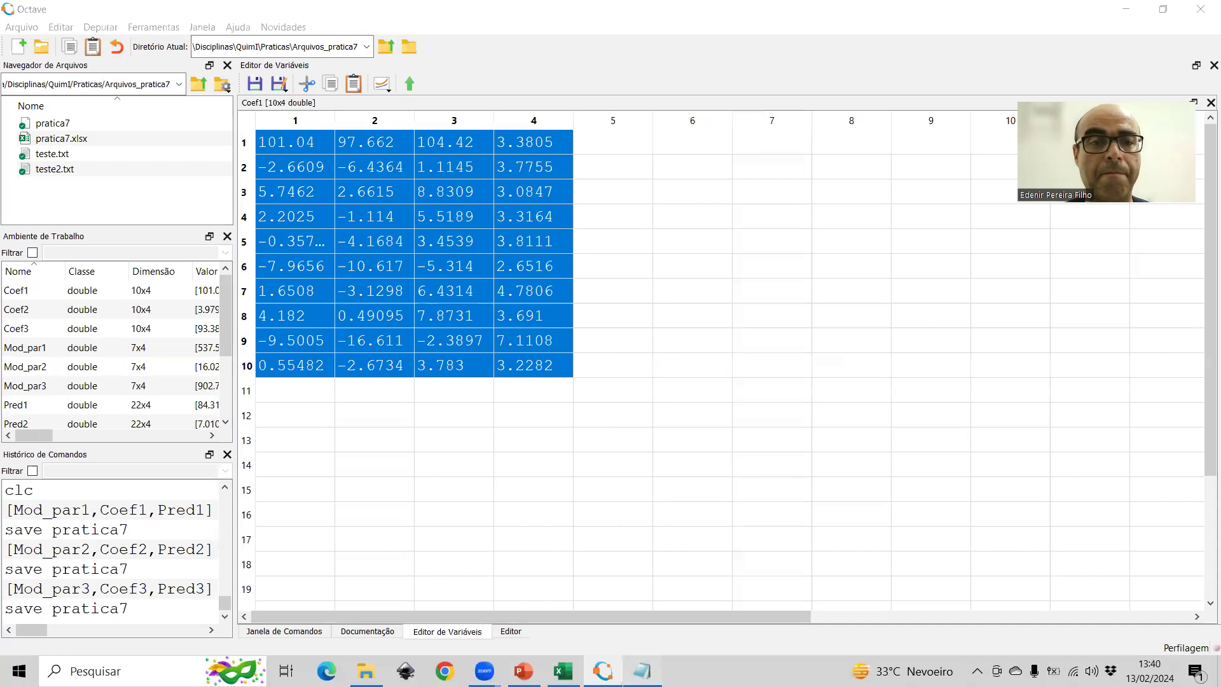
pyautogui.hotkey('ctrl', 'v')
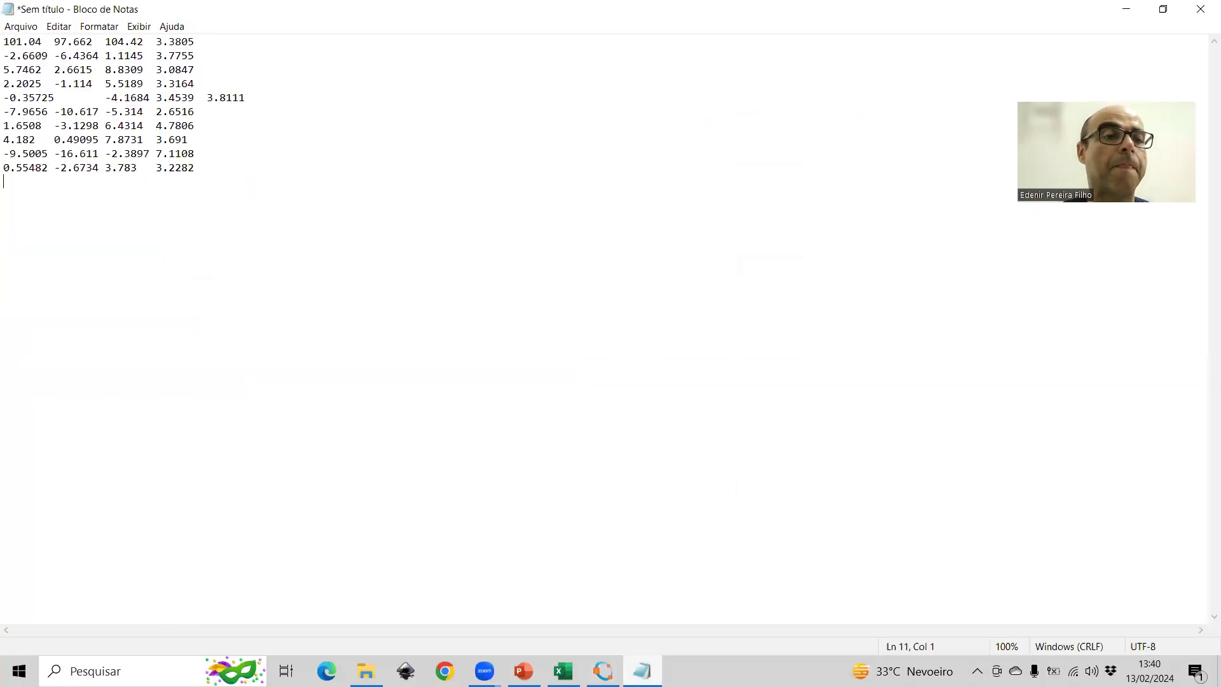
# - Open Coef2 in Octave and copy its full 10x4 matrix into Notepad below the Coef1 block, separated by a blank line
pyautogui.click(602, 671)
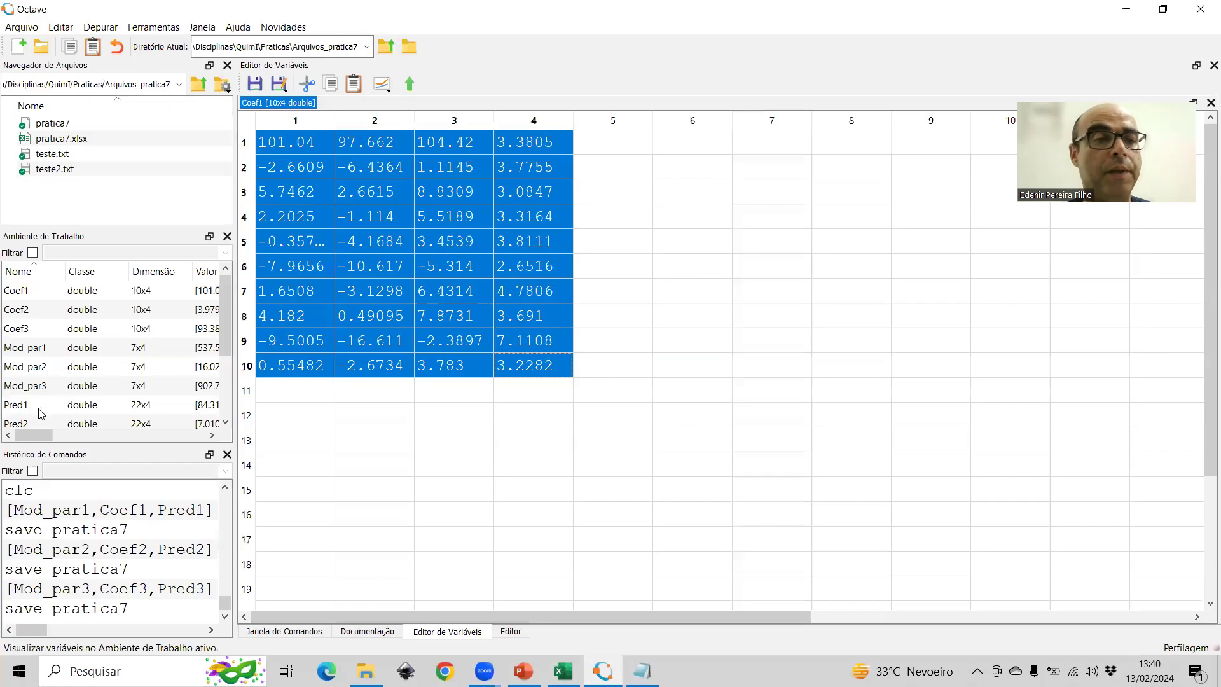
pyautogui.doubleClick(16, 310)
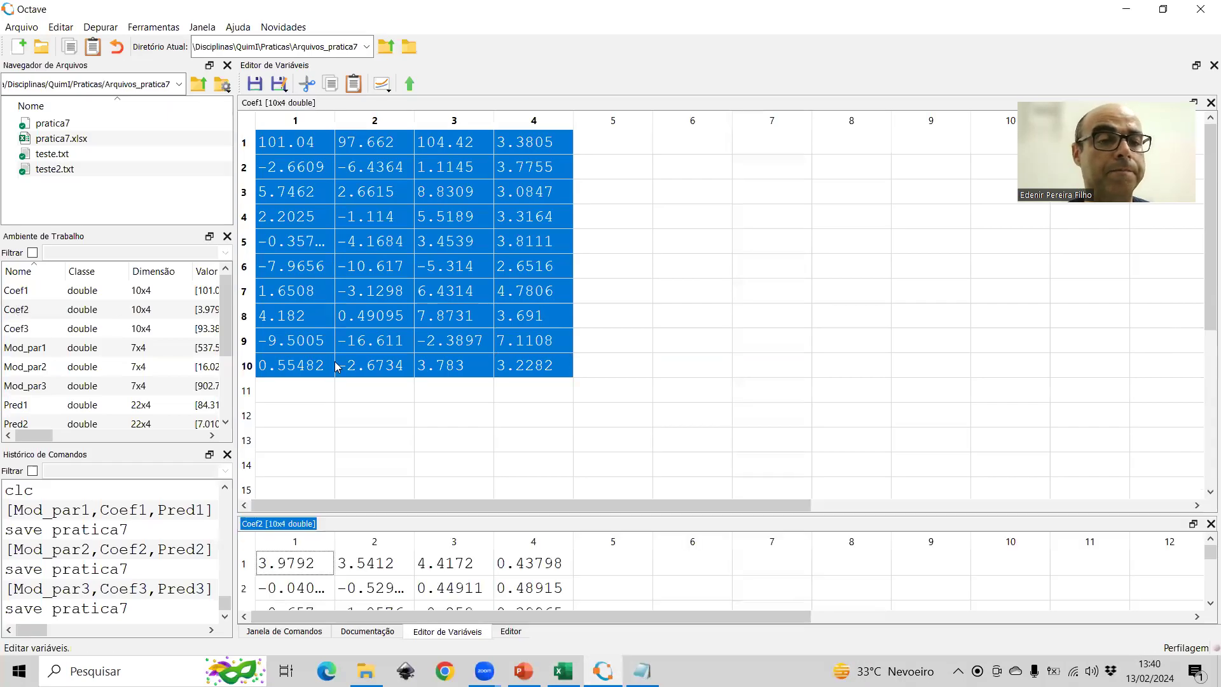
pyautogui.moveTo(647, 520); pyautogui.dragTo(643, 263)
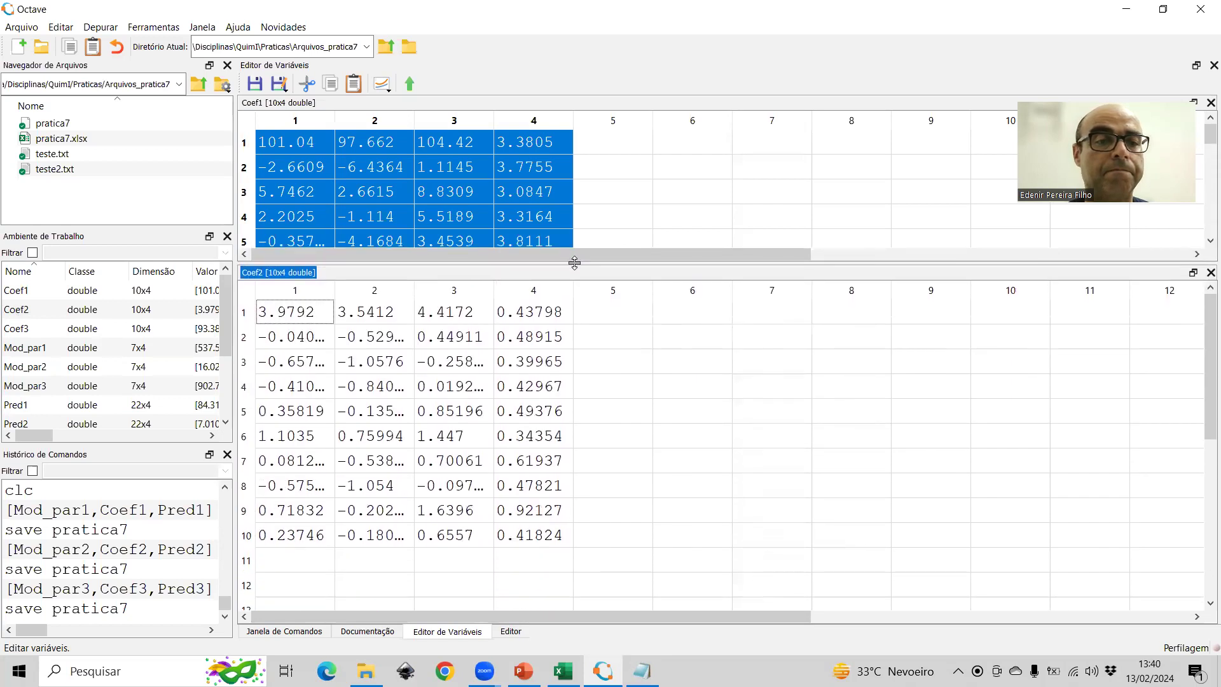
pyautogui.click(321, 319)
pyautogui.keyDown('shift'); pyautogui.click(553, 539); pyautogui.keyUp('shift')
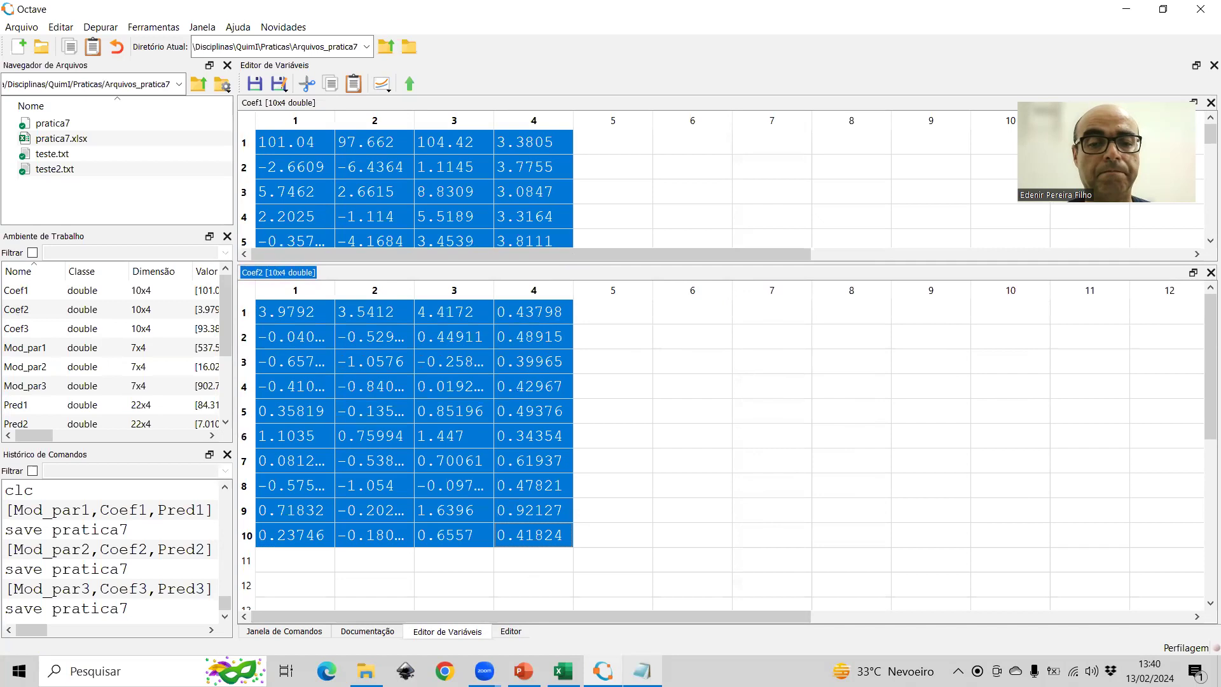
pyautogui.hotkey('alt', 'Tab')
pyautogui.write('3.9792\t3.5412\t4.4172\t0.43798 -0.040032\t-0.52918\t0.44911\t0.48915 -0.65793\t-1.0576\t-0.25828\t0.39965 -0.41045\t-0.84012\t0.019221\t0.42967 0.35819\t-0.13557\t0.85196\t0.49376 1.1035\t0.75994\t1.447\t0.34354 0.081241\t-0.53813\t0.70061\t0.61937 -0.57578\t-1.054\t-0.097571\t0.47821 0.71832\t-0.20295\t1.6396\t0.92127 0.23746\t-0.18078\t0.6557\t0.41824')
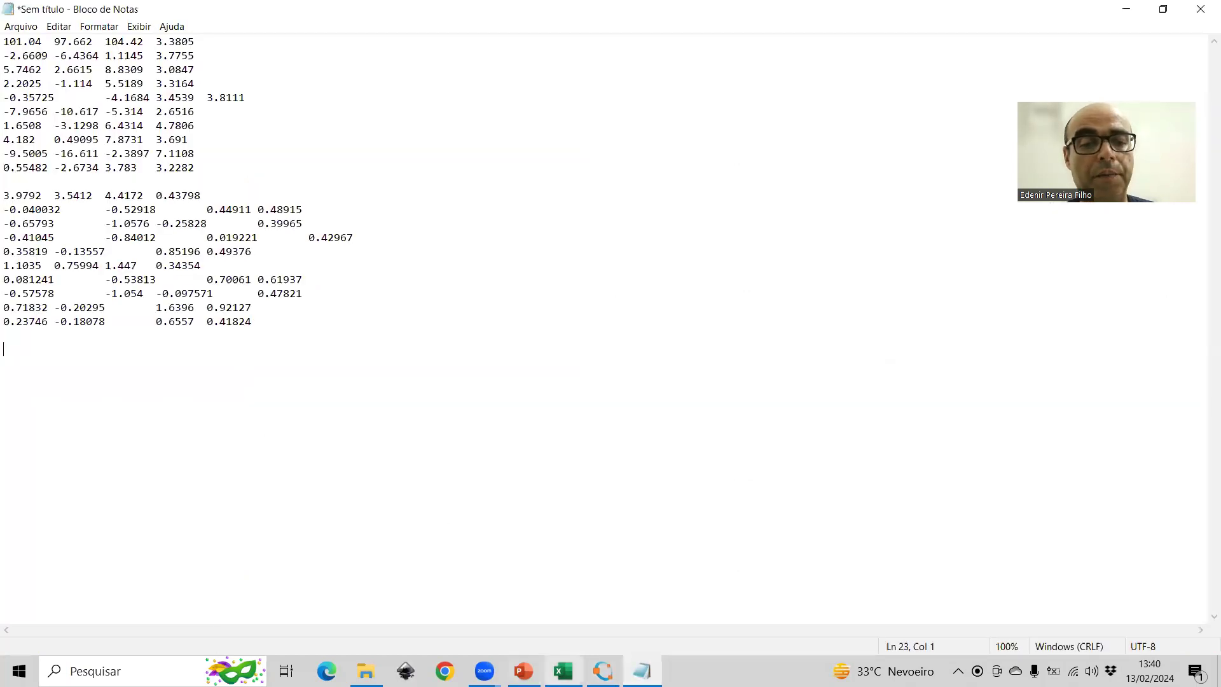
# - Open Coef3 in Octave and copy its full 10x4 matrix into Notepad below the Coef2 block
pyautogui.hotkey('alt', 'Tab')
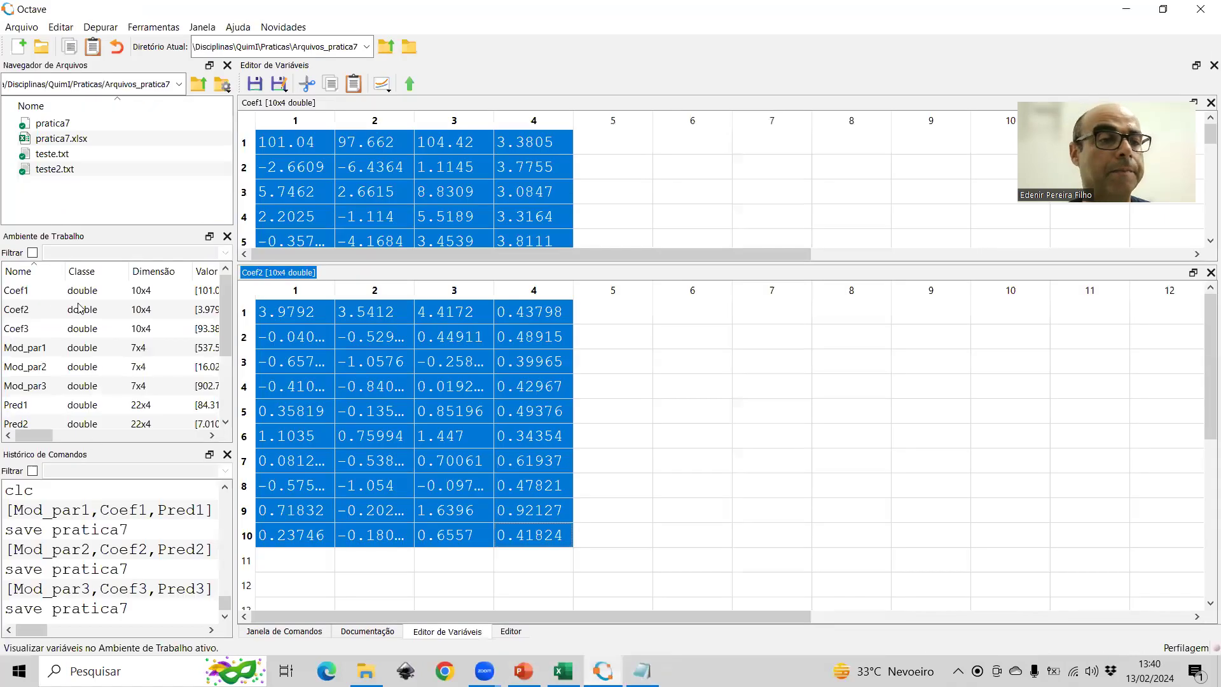
pyautogui.click(23, 334)
pyautogui.doubleClick(23, 338)
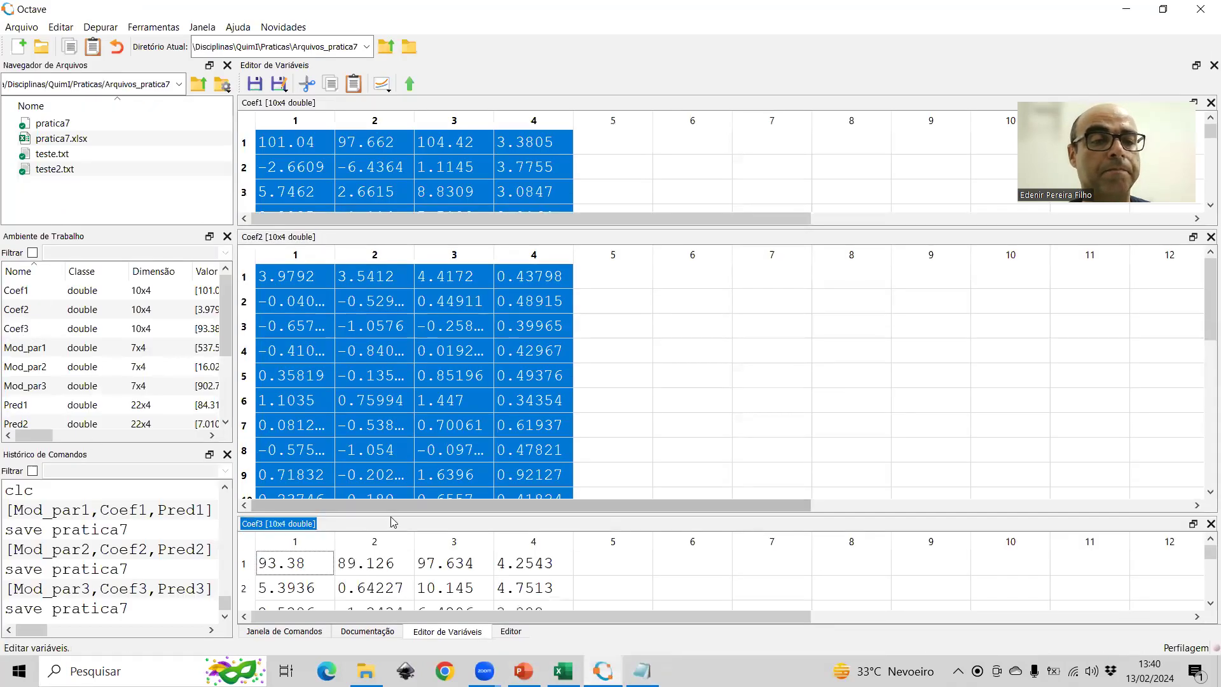
pyautogui.moveTo(375, 440); pyautogui.dragTo(375, 355)
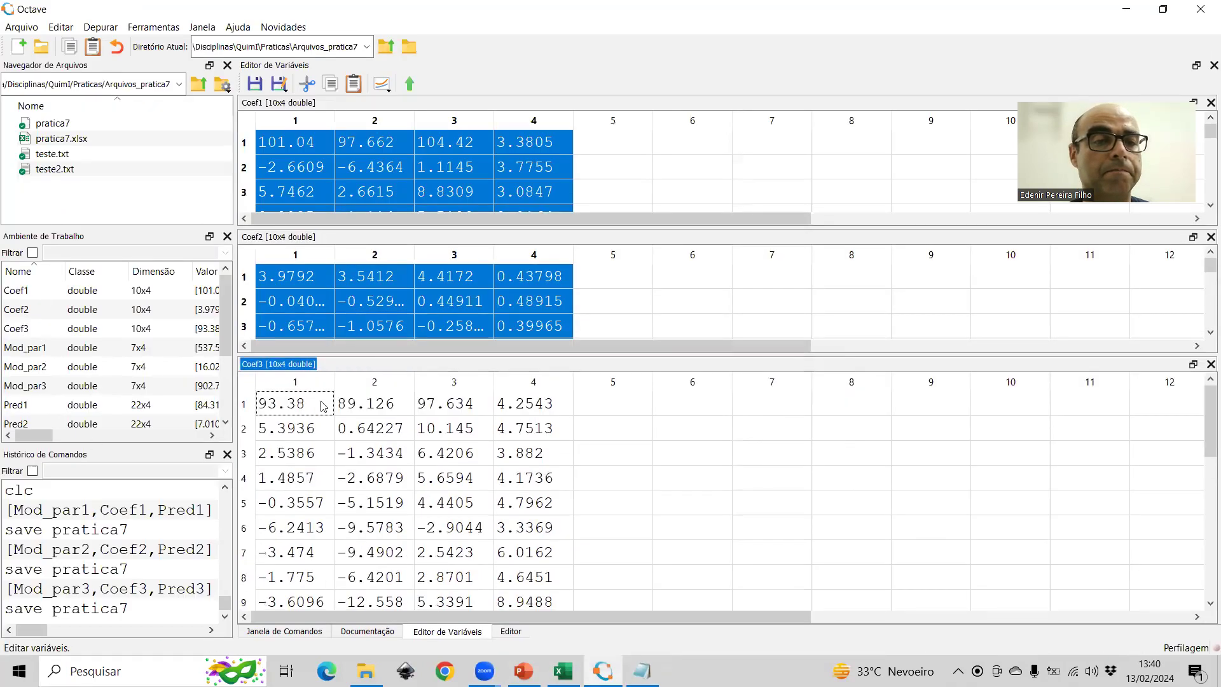
pyautogui.scroll(-1, 328, 407)
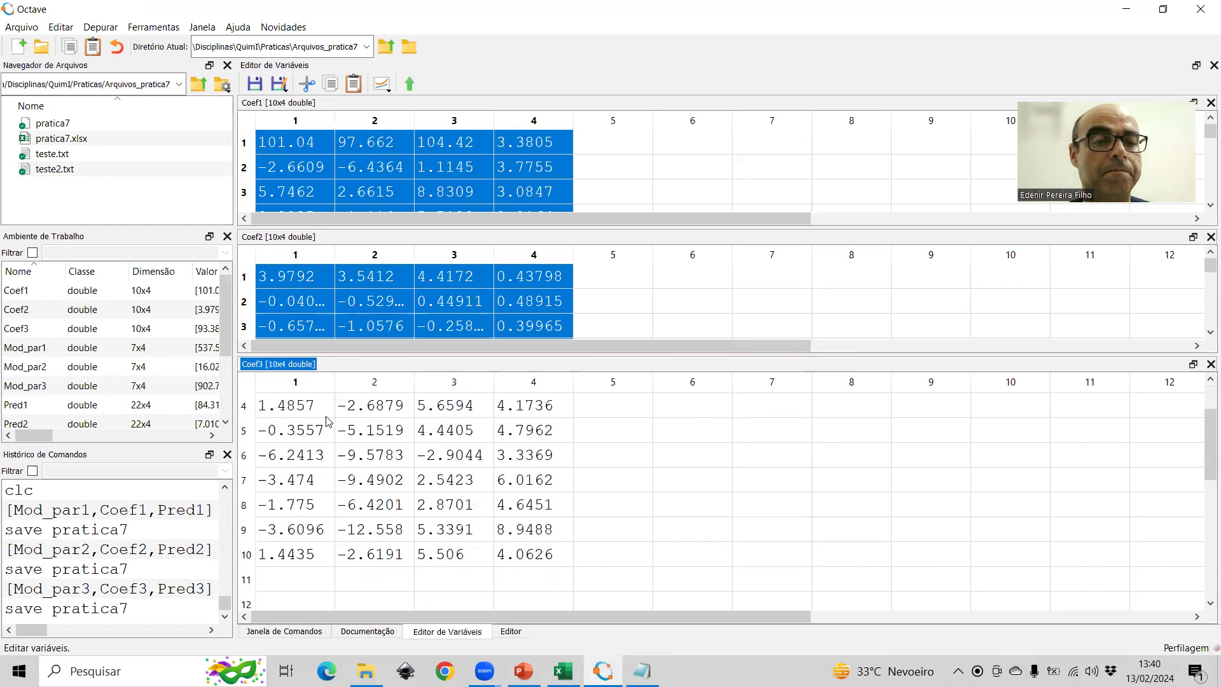
pyautogui.keyDown('shift'); pyautogui.click(516, 558); pyautogui.keyUp('shift')
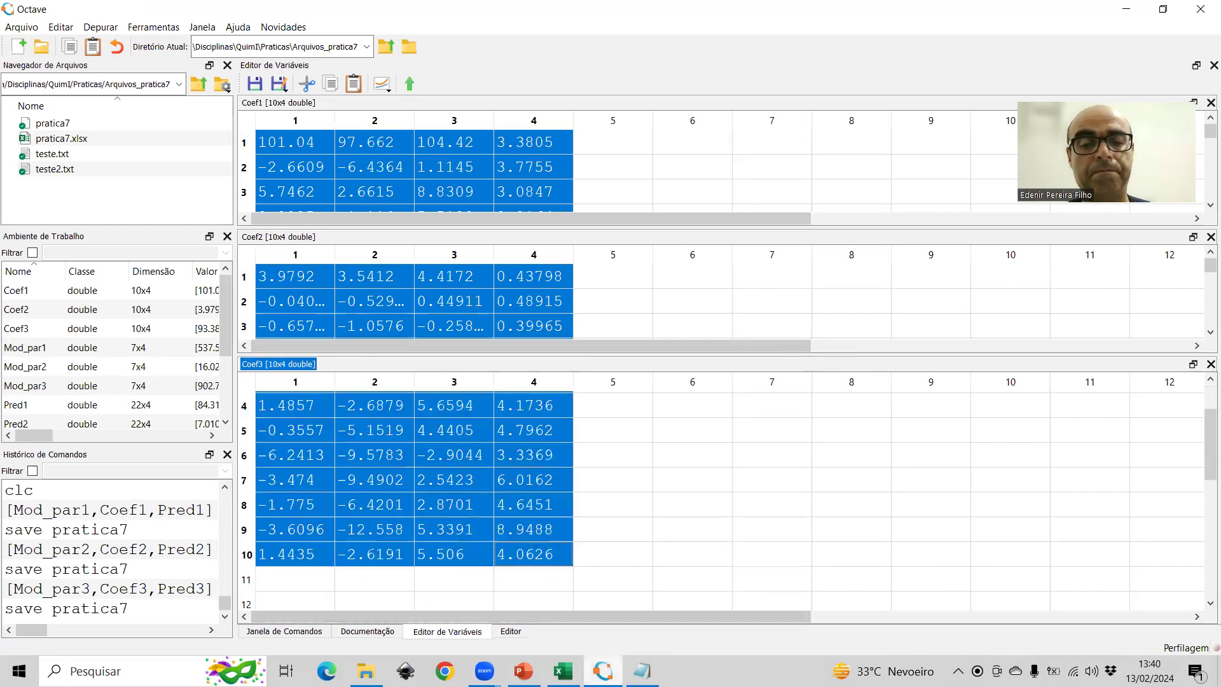
pyautogui.click(642, 671)
pyautogui.write('93.38\t89.126\t97.634\t4.2543 5.3936\t0.64227\t10.145\t4.7513 2.5386\t-1.3434\t6.4206\t3.882 1.4857\t-2.6879\t5.6594\t4.1736 -0.3557\t-5.1519\t4.4405\t4.7962 -6.2413\t-9.5783\t-2.9044\t3.3369 -3.474\t-9.4902\t2.5423\t6.0162 -1.775\t-6.4201\t2.8701\t4.6451 -3.6096\t-12.558\t5.3391\t8.9488 1.4435\t-2.6191\t5.506\t4.0626')
# - Replace every decimal point with a comma throughout the coefficient values in Notepad
pyautogui.hotkey('ctrl', 'h')
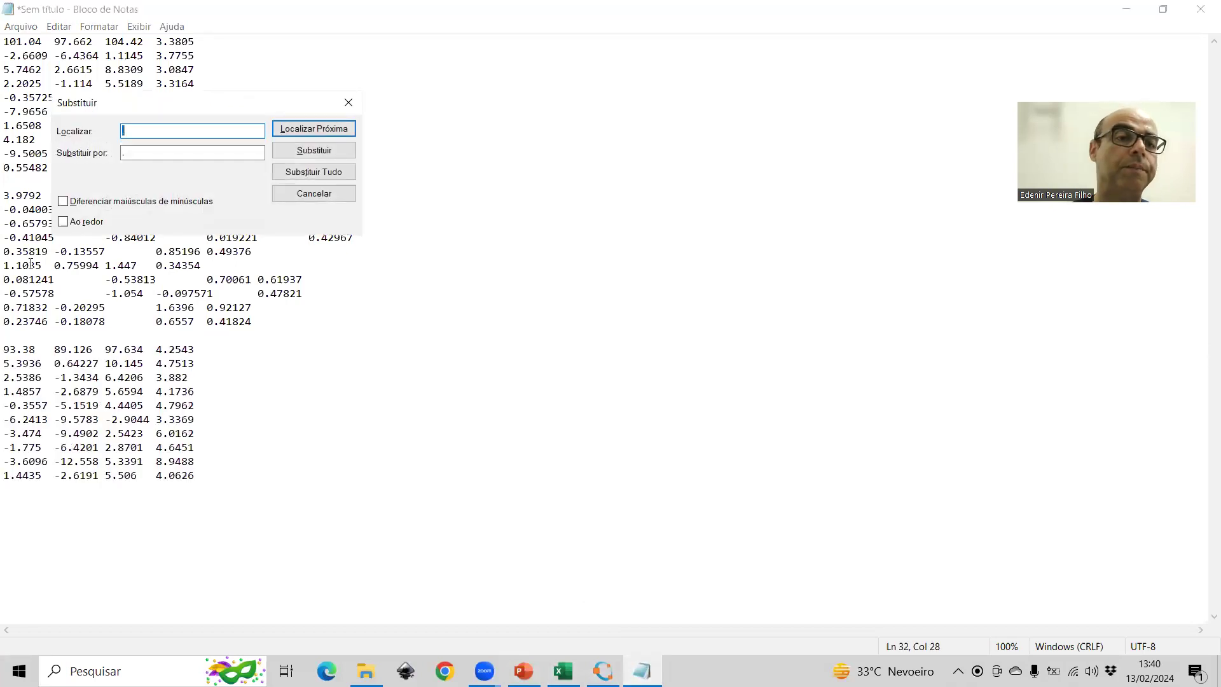
pyautogui.click(338, 175)
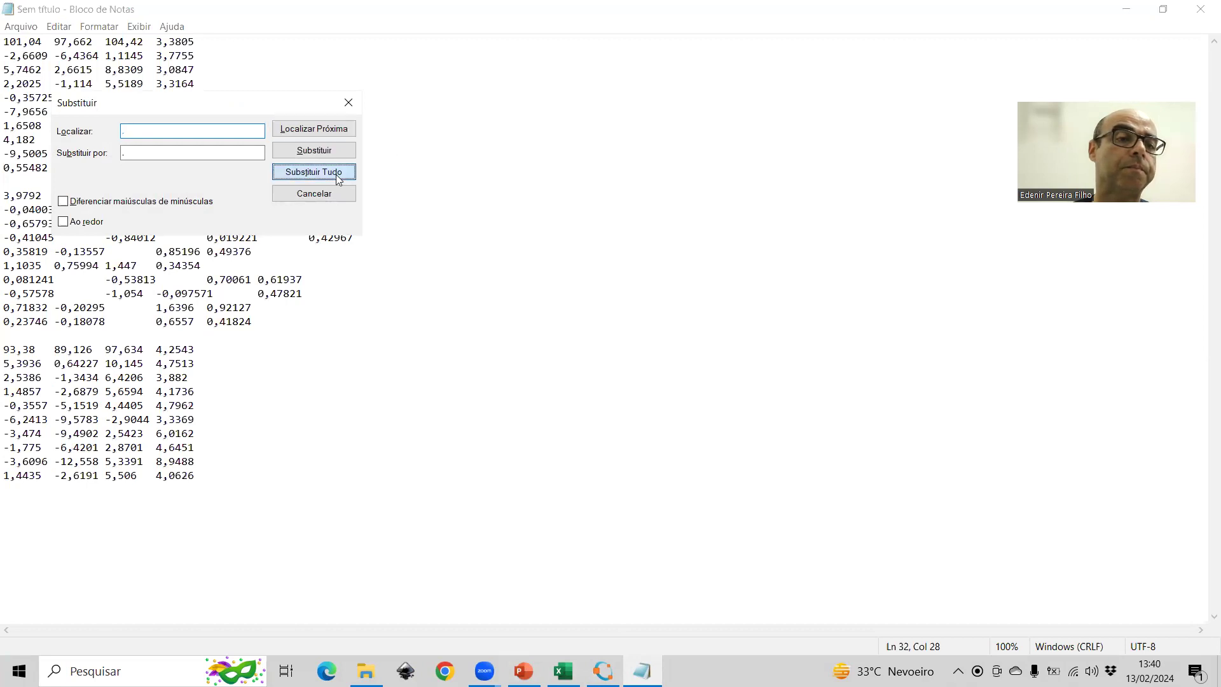
pyautogui.click(331, 192)
# - Copy all three coefficient blocks from Notepad, switch to Excel, and paste them into the Modelos sheet starting at cell L2
pyautogui.moveTo(218, 468); pyautogui.dragTo(6, 38)
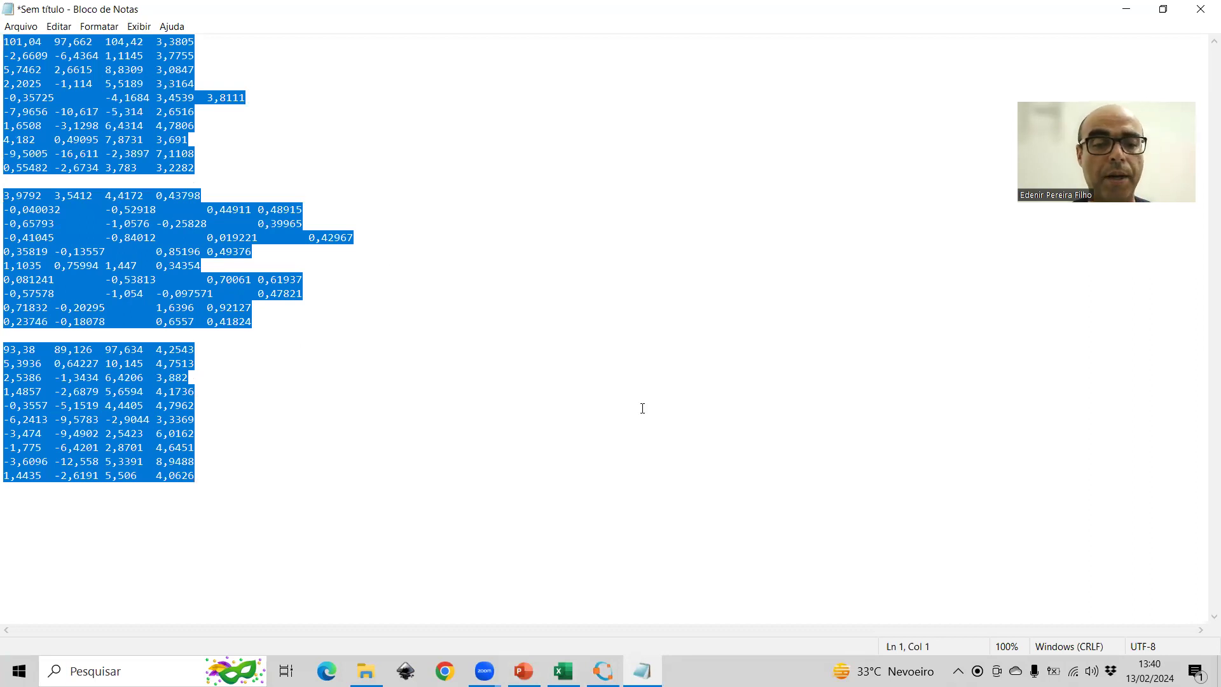
pyautogui.click(563, 671)
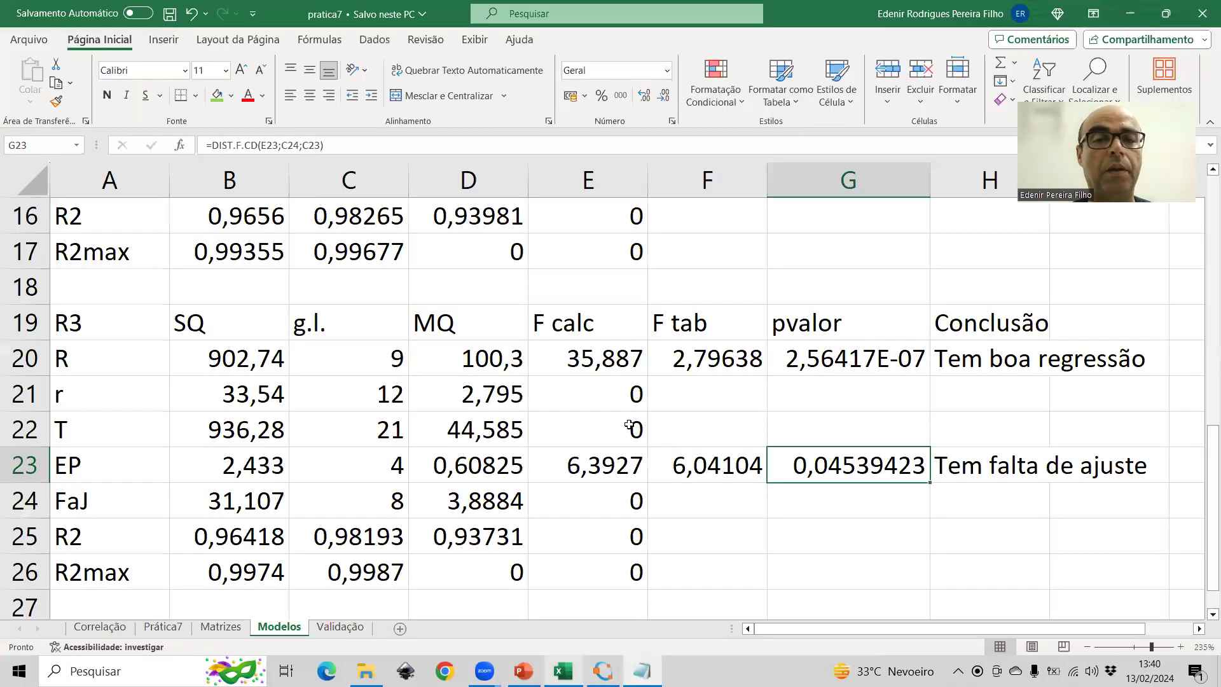
pyautogui.click(1089, 647)
pyautogui.click(1089, 646)
pyautogui.click(1089, 647)
pyautogui.click(1090, 647)
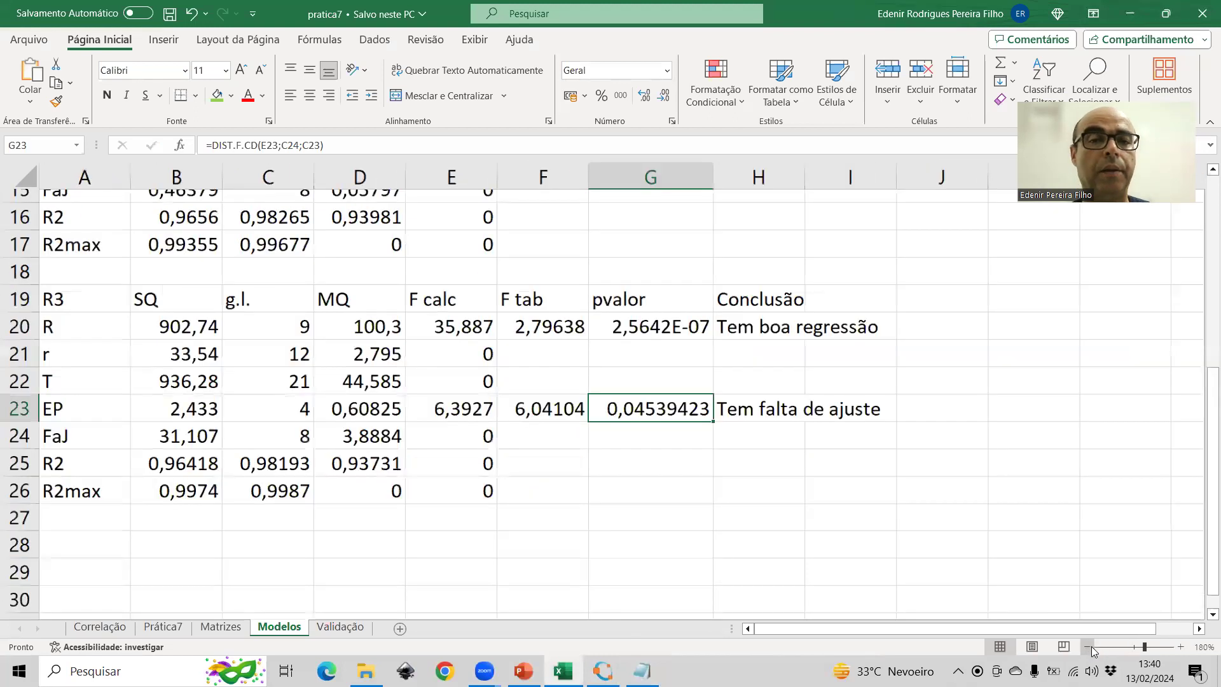
pyautogui.click(1089, 647)
pyautogui.click(1090, 647)
pyautogui.click(1089, 646)
pyautogui.click(1090, 647)
pyautogui.scroll(5, 1077, 566)
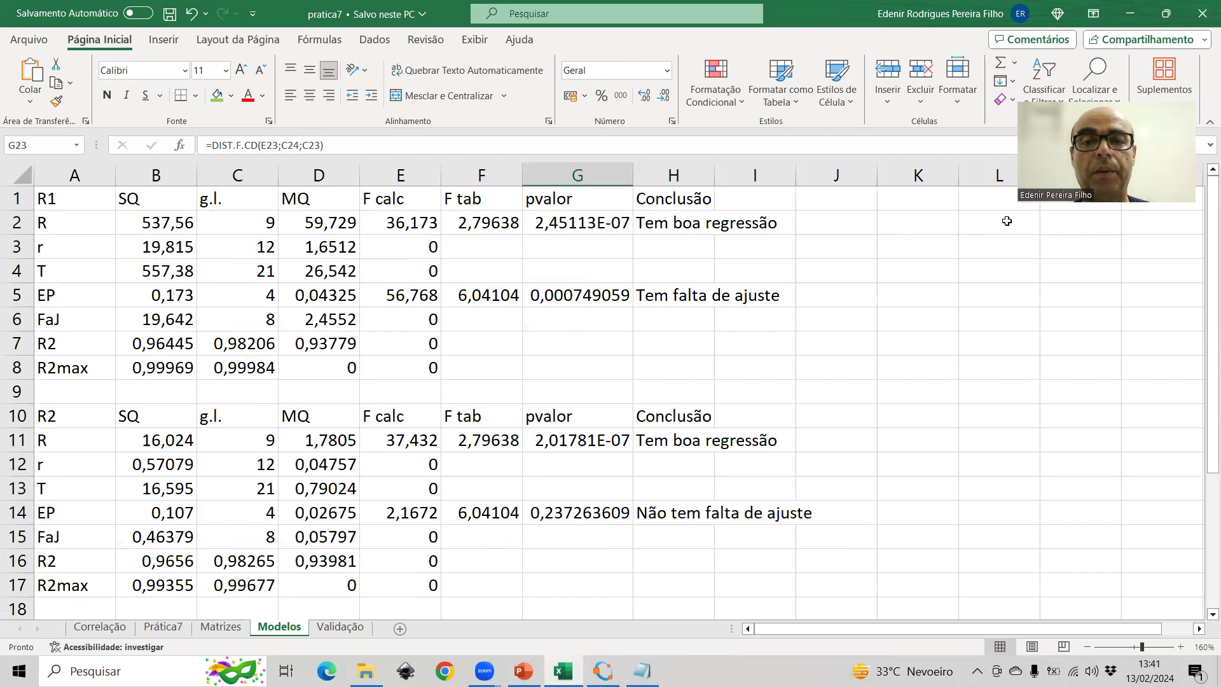
pyautogui.click(1006, 239)
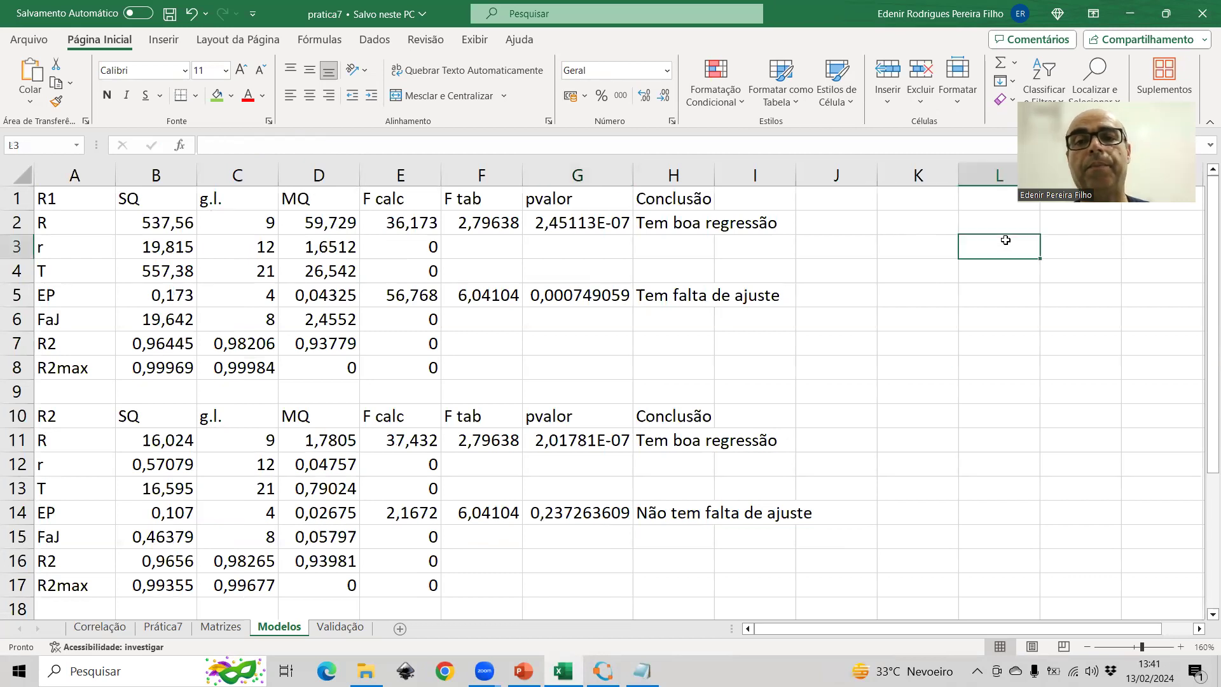
pyautogui.click(994, 226)
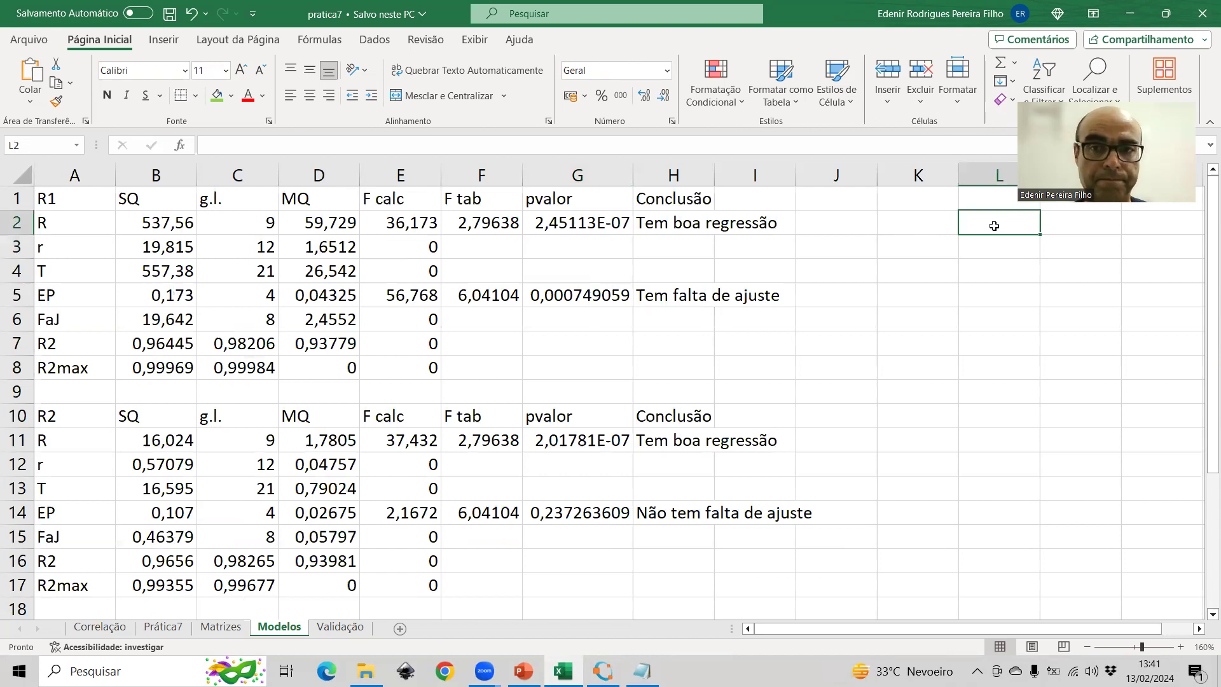
pyautogui.hotkey('ctrl', 'v')
# - Copy the coefficient numbers and names in B1:K2 of the Matrizes sheet and paste them transposed into Modelos from cell J2
pyautogui.press('Right')
pyautogui.press('Right')
pyautogui.press('Right')
pyautogui.press('Right')
pyautogui.press('Right')
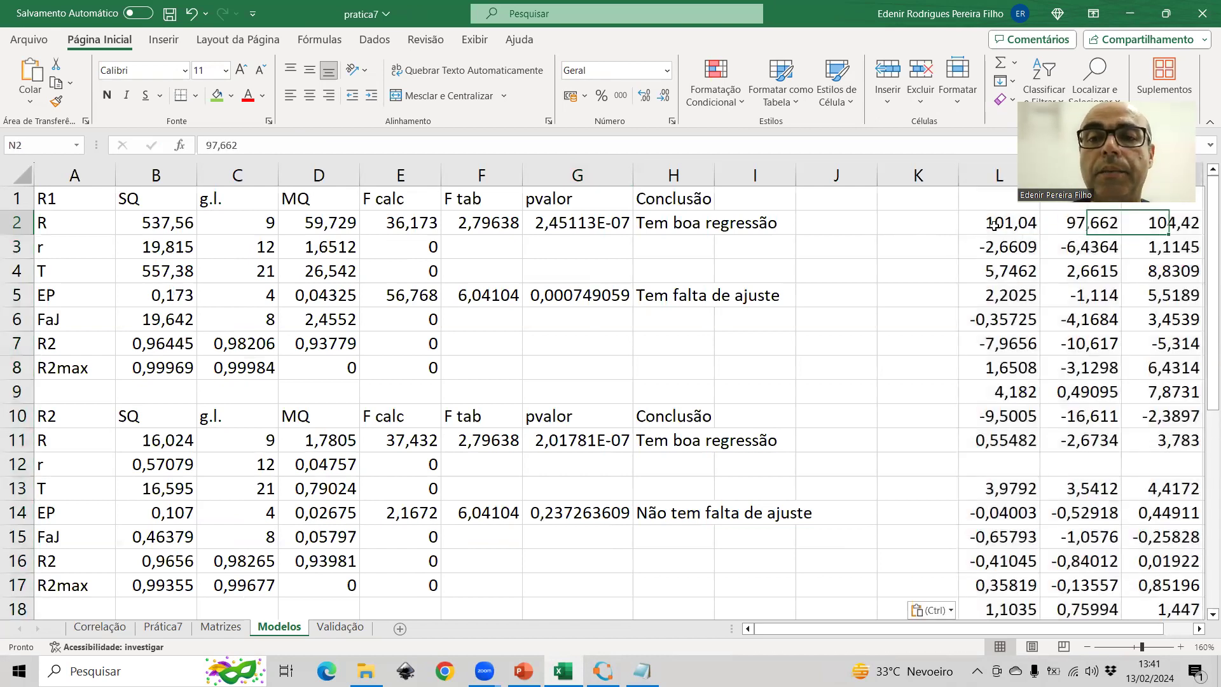
pyautogui.press('Right')
pyautogui.press('Right')
pyautogui.press('Right')
pyautogui.press('Right')
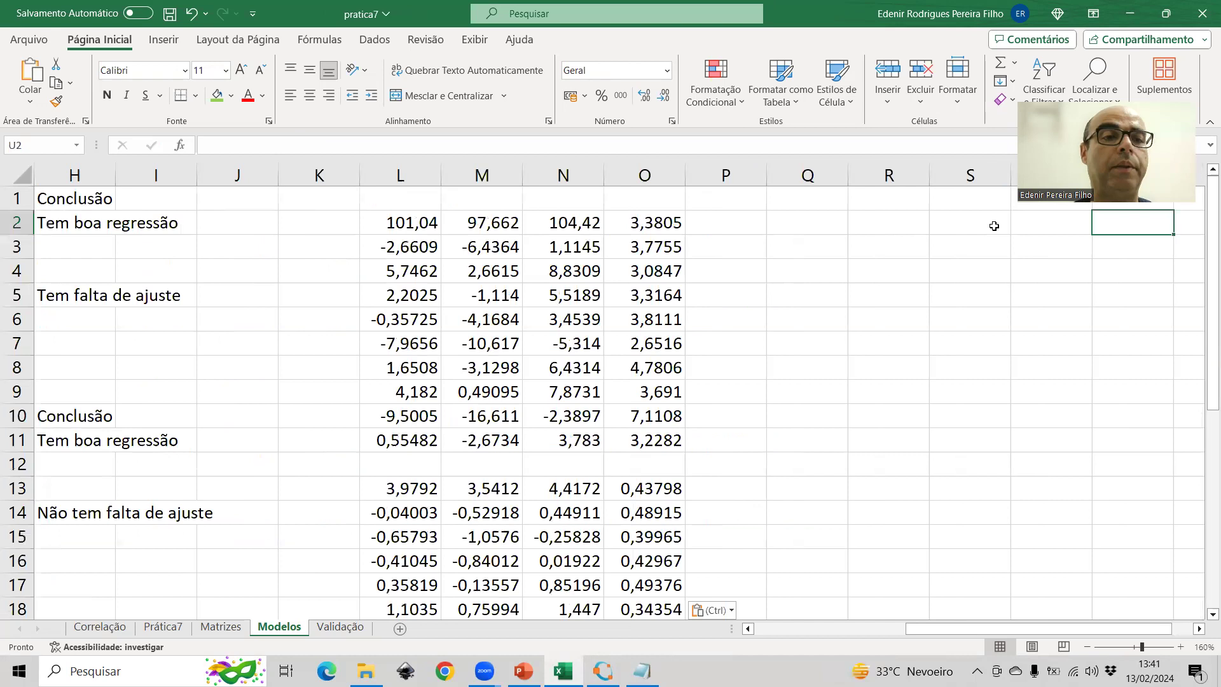
pyautogui.click(221, 627)
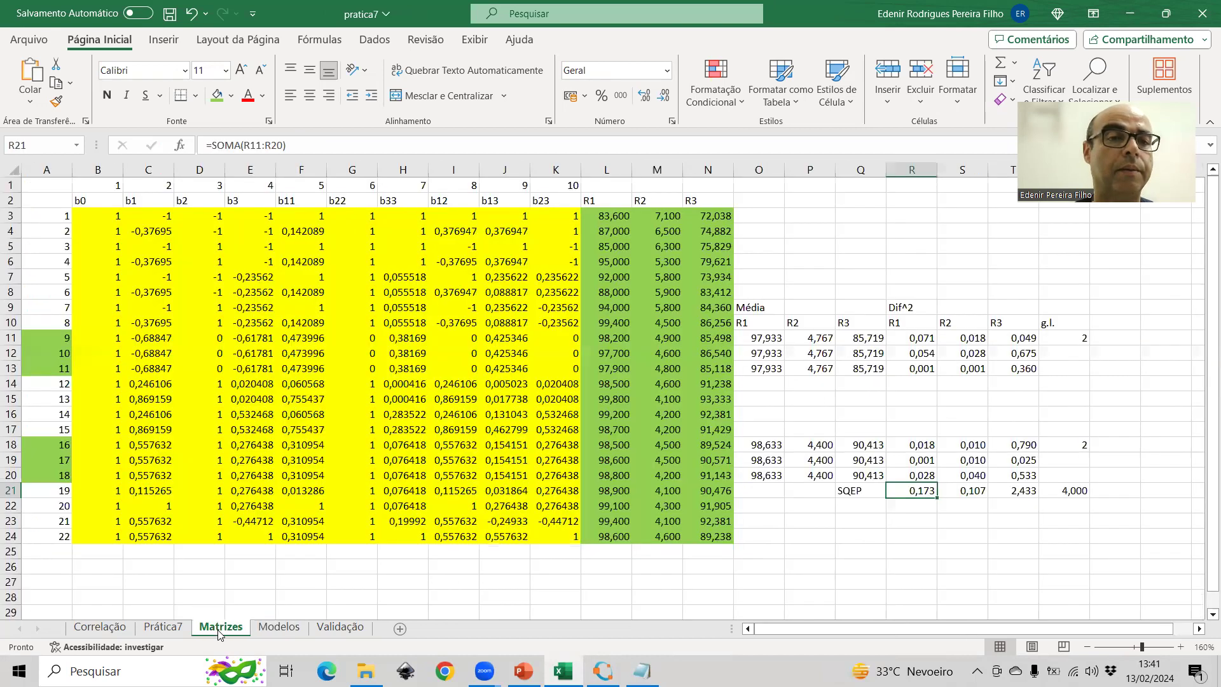
pyautogui.moveTo(101, 186); pyautogui.dragTo(535, 202)
pyautogui.hotkey('ctrl', 'c')
pyautogui.click(283, 632)
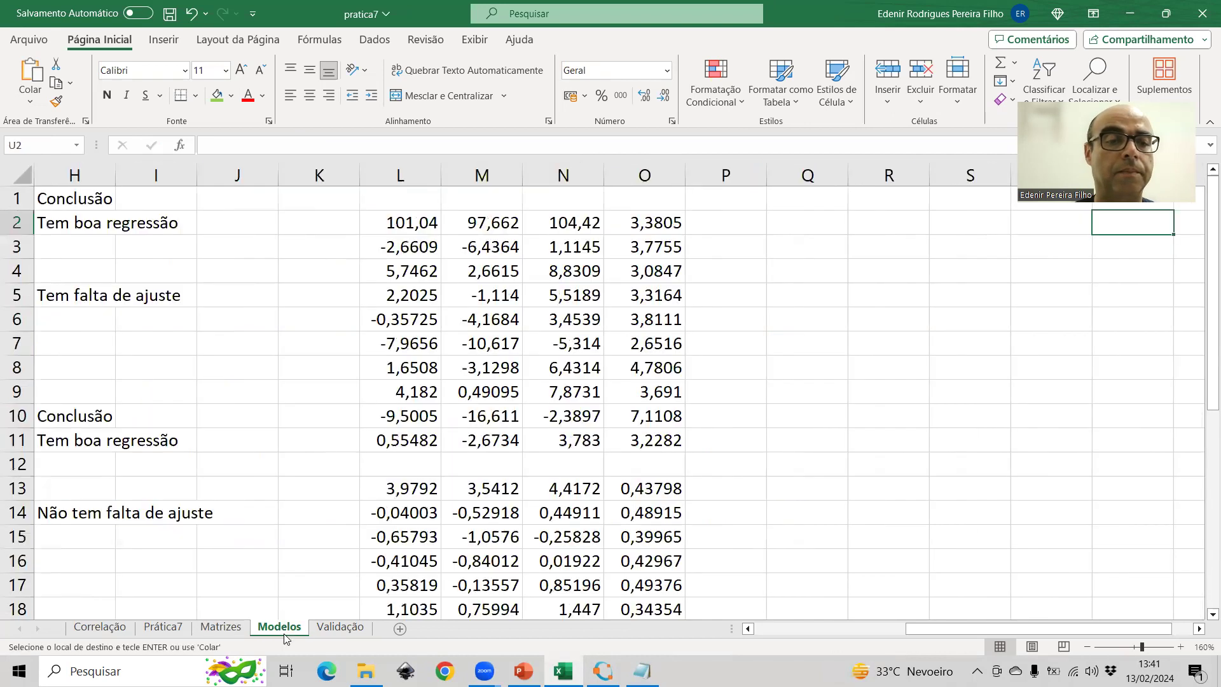
pyautogui.click(248, 223)
pyautogui.rightClick(248, 223)
pyautogui.click(352, 239)
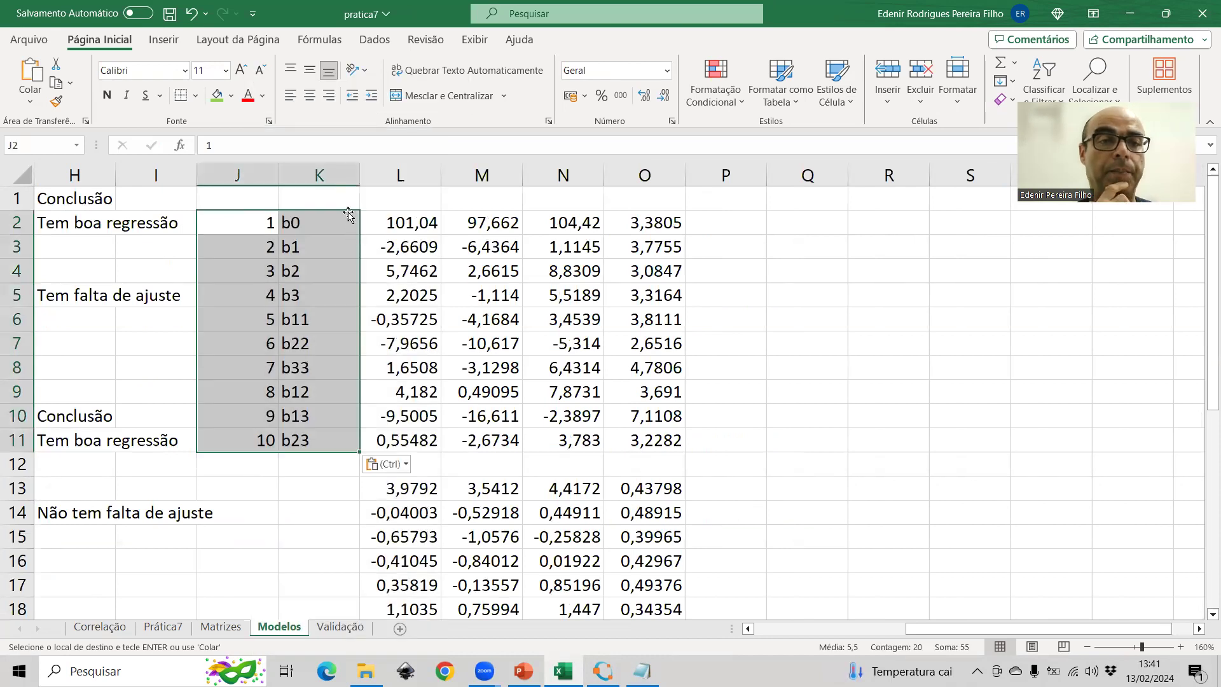
# - Label the first coefficient block with the headers R1 in K1, Coef in L1, IC in O1 and Conclusão in P1
pyautogui.click(322, 198)
pyautogui.write('R')
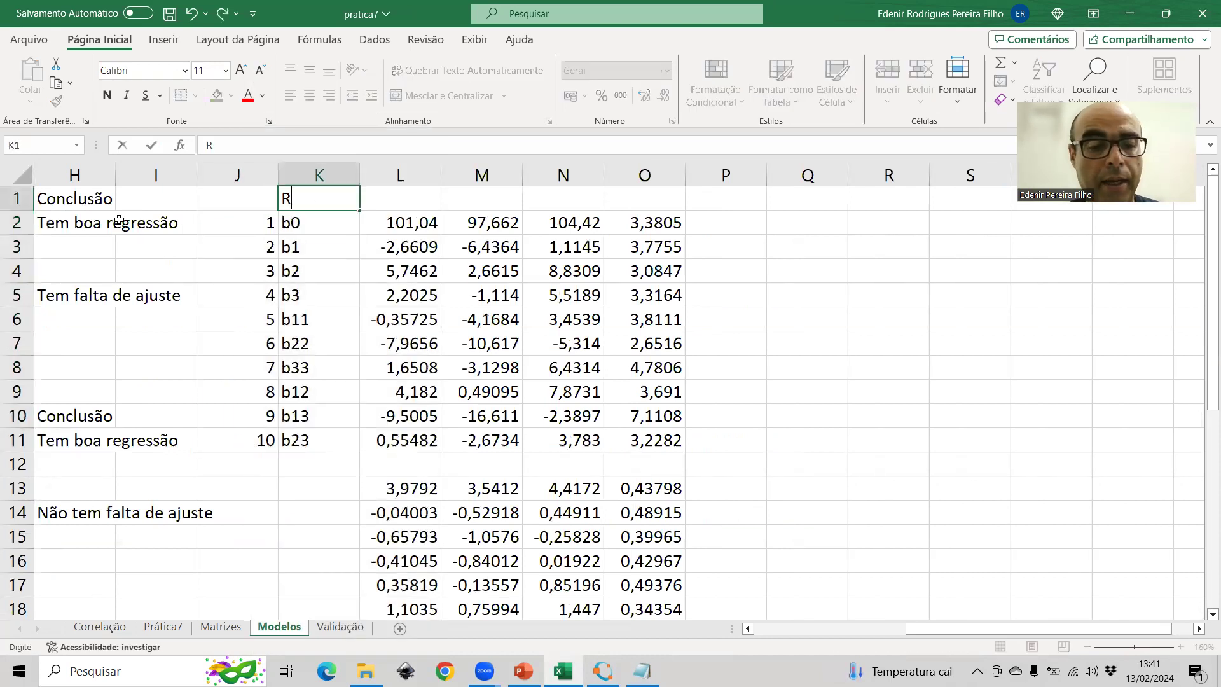
pyautogui.write('1')
pyautogui.press('Tab')
pyautogui.write('Coef')
pyautogui.press('Tab')
pyautogui.press('Tab')
pyautogui.press('Tab')
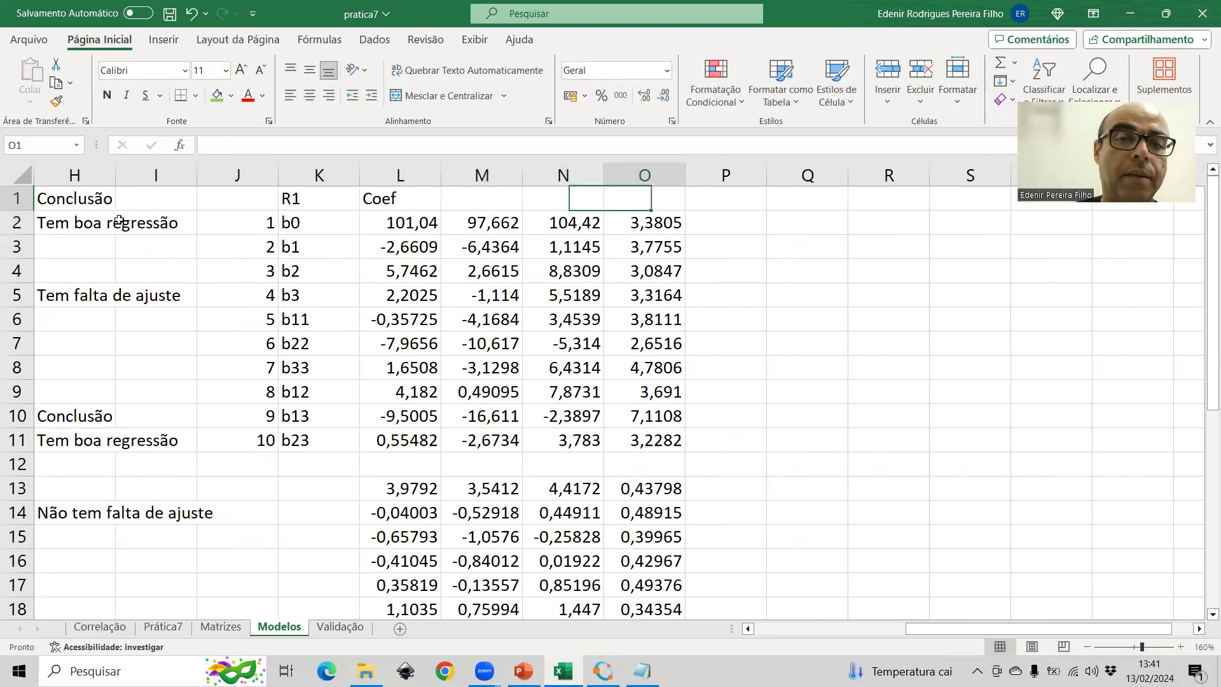
pyautogui.write('IC')
pyautogui.press('Return')
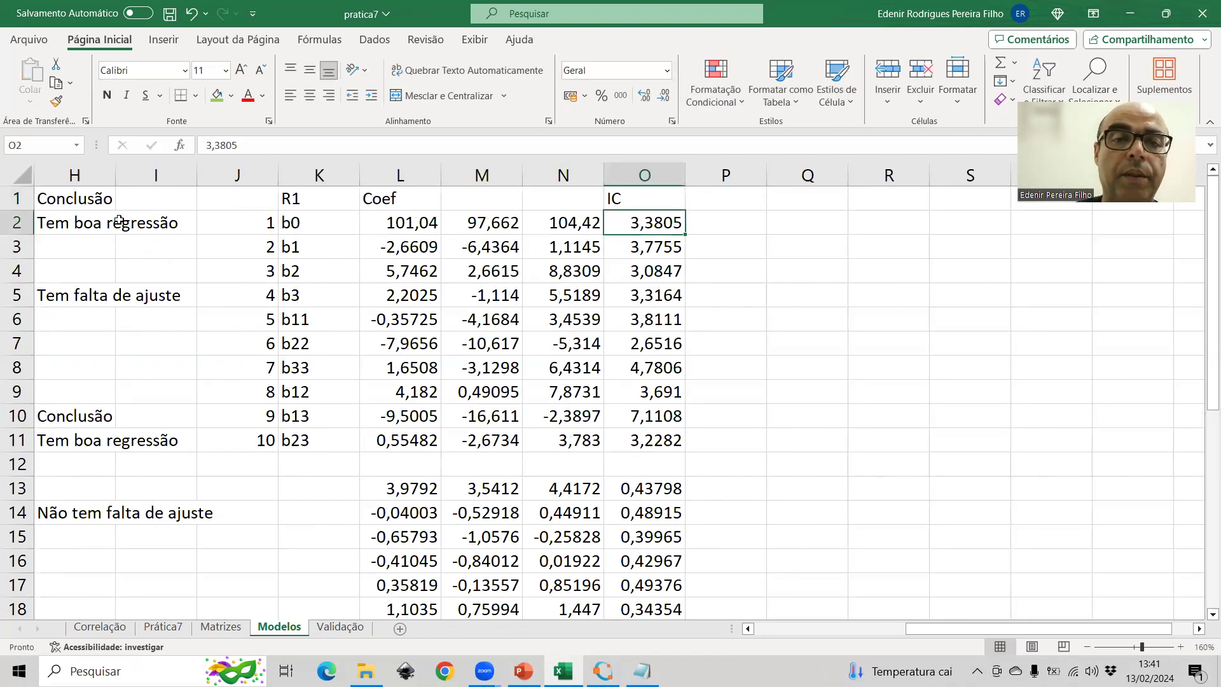
pyautogui.press('Up')
pyautogui.press('Right')
pyautogui.write('C')
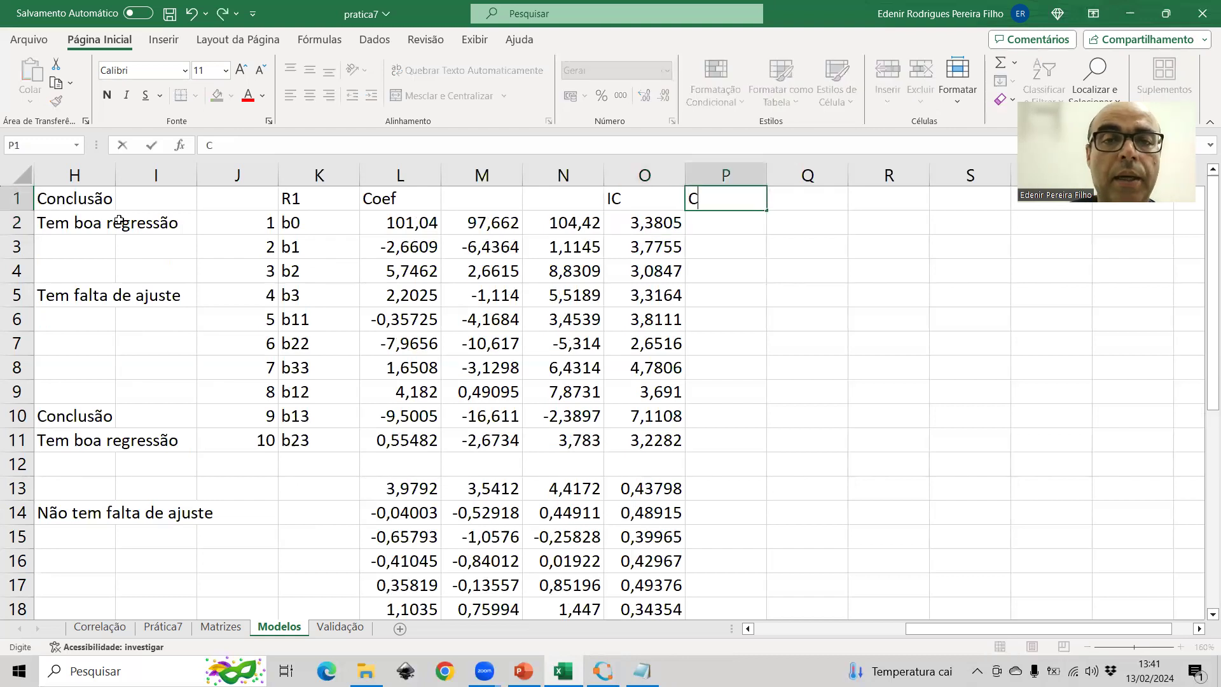
pyautogui.write('onclusão')
pyautogui.press('Return')
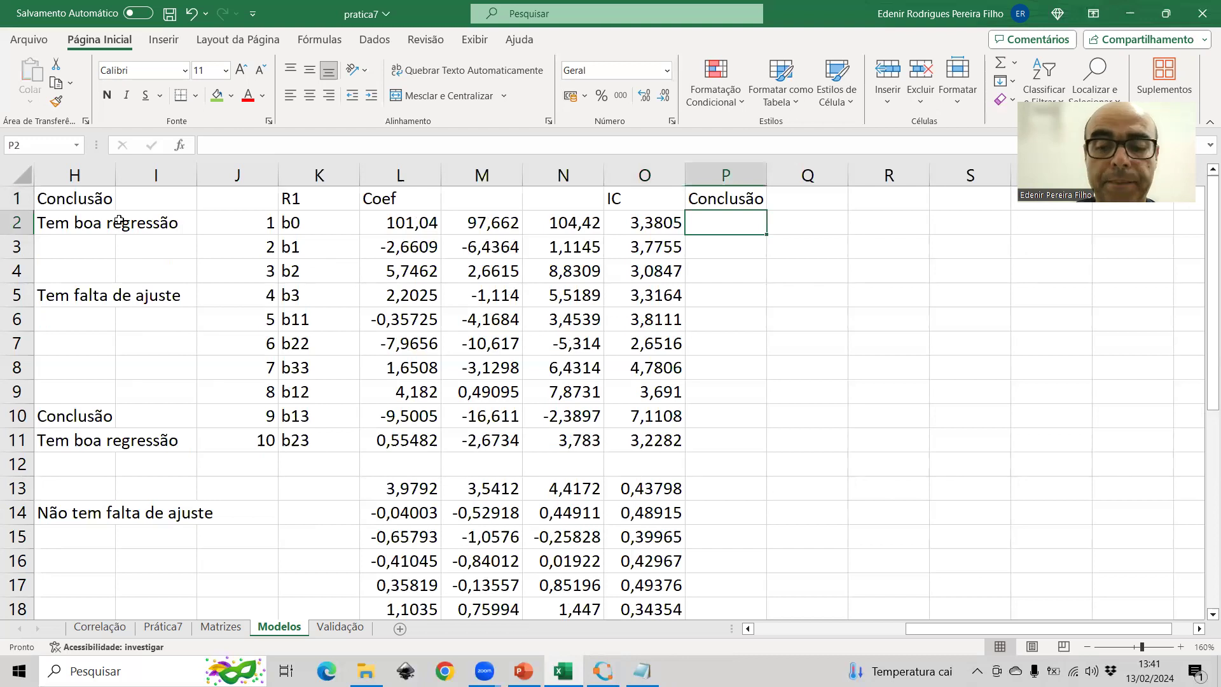
# - Insert the SE function into cell P2, choosing it from the list of all functions
pyautogui.click(179, 145)
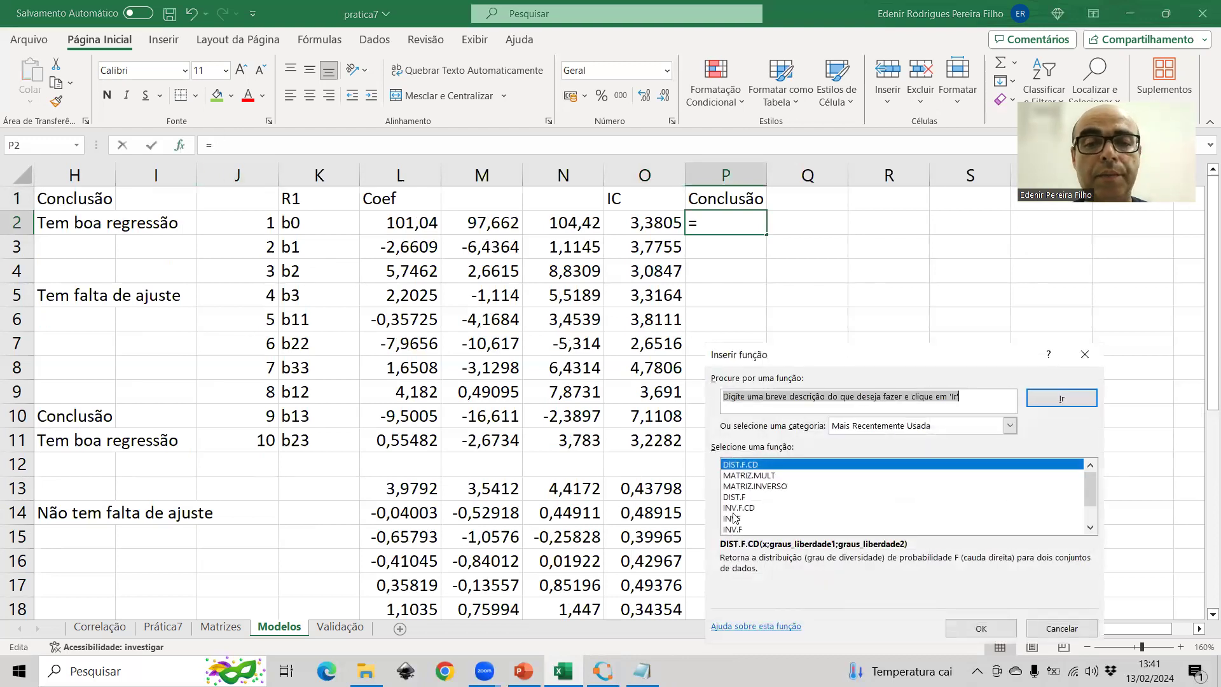
pyautogui.scroll(-1, 818, 500)
pyautogui.scroll(1, 810, 500)
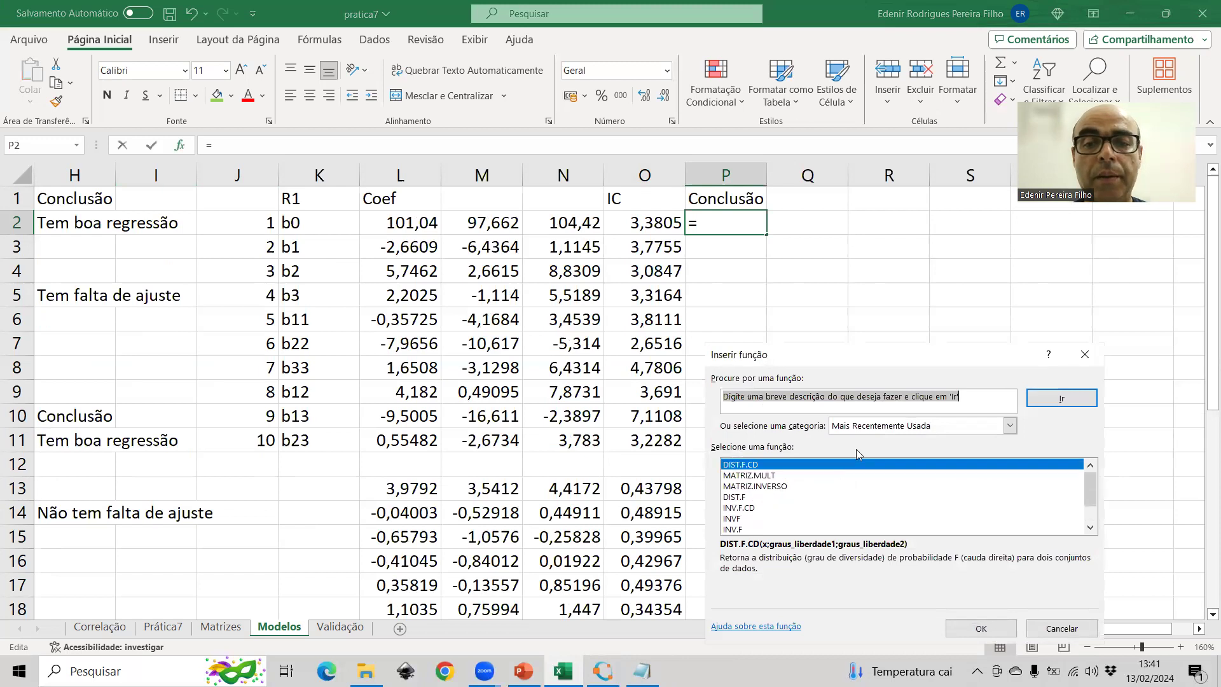
pyautogui.click(862, 427)
pyautogui.click(853, 453)
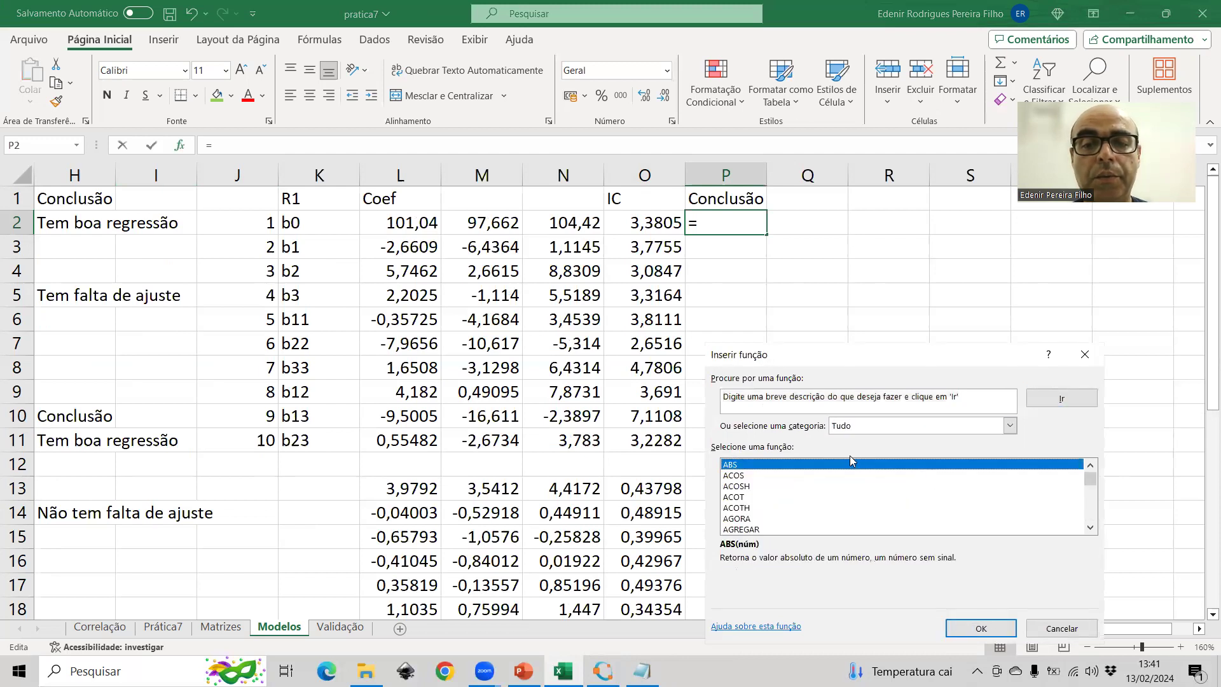
pyautogui.click(797, 507)
pyautogui.write('se')
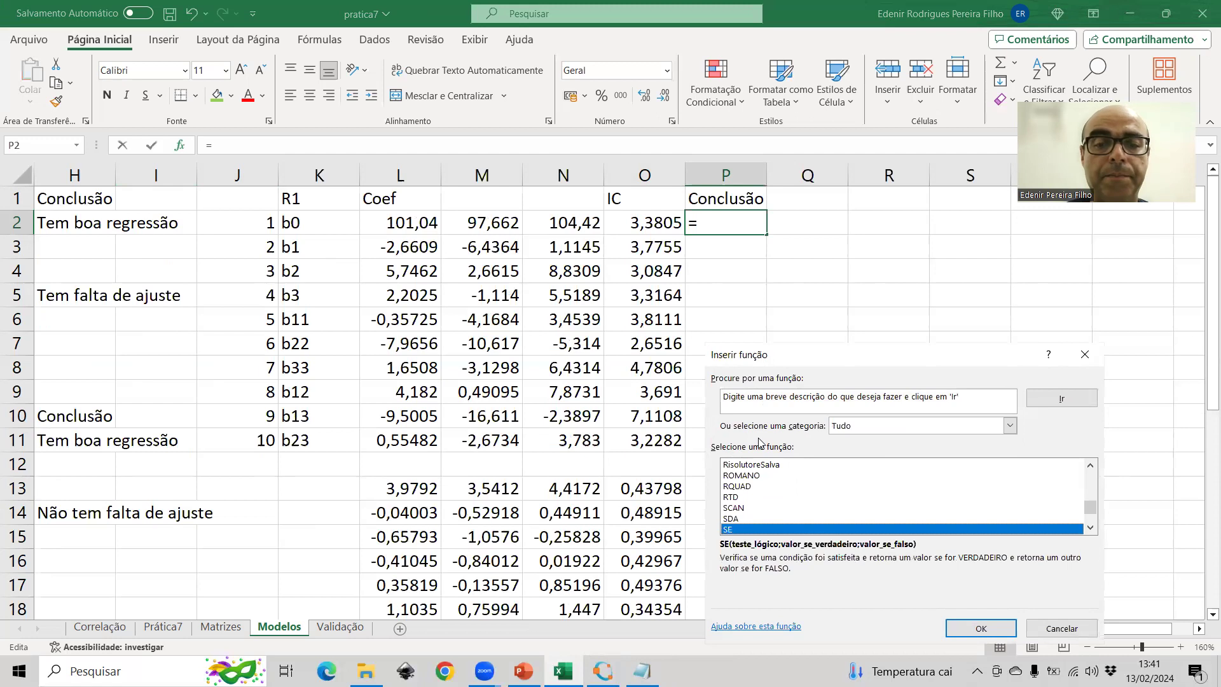
pyautogui.press('Return')
# - Make the SE formula test abs(L2)<O2, returning "Insig" when true and "Sig" when false, and fill it down to P11
pyautogui.write('abs(')
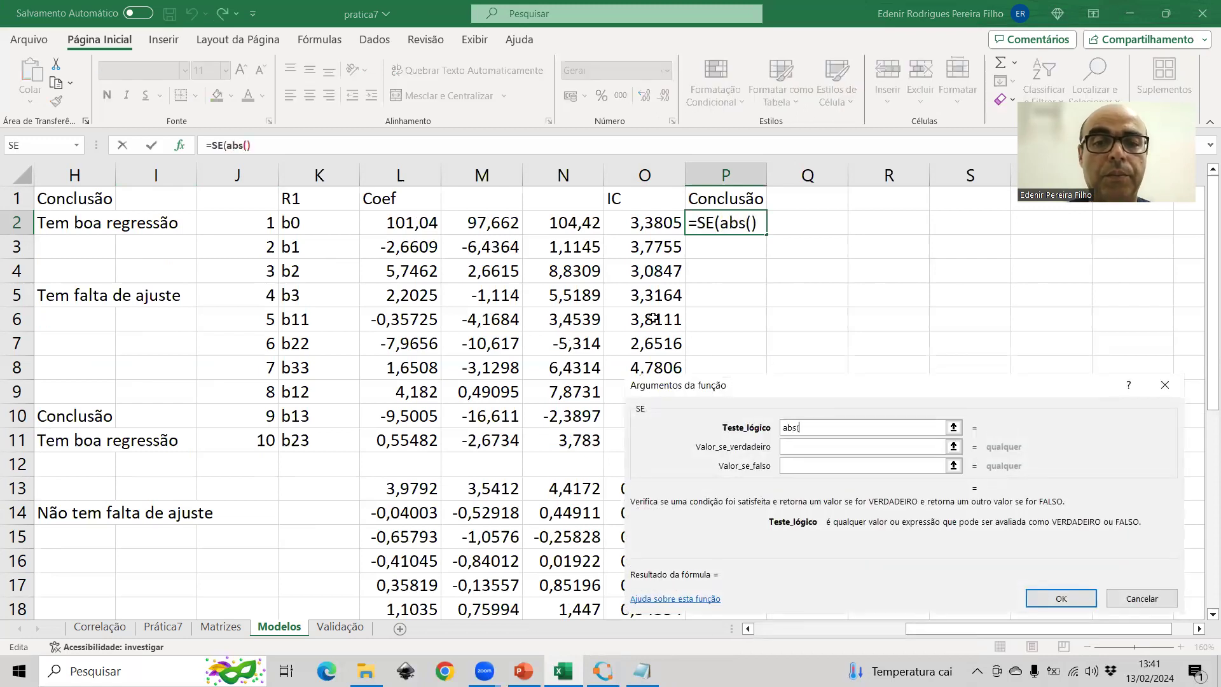
pyautogui.click(405, 224)
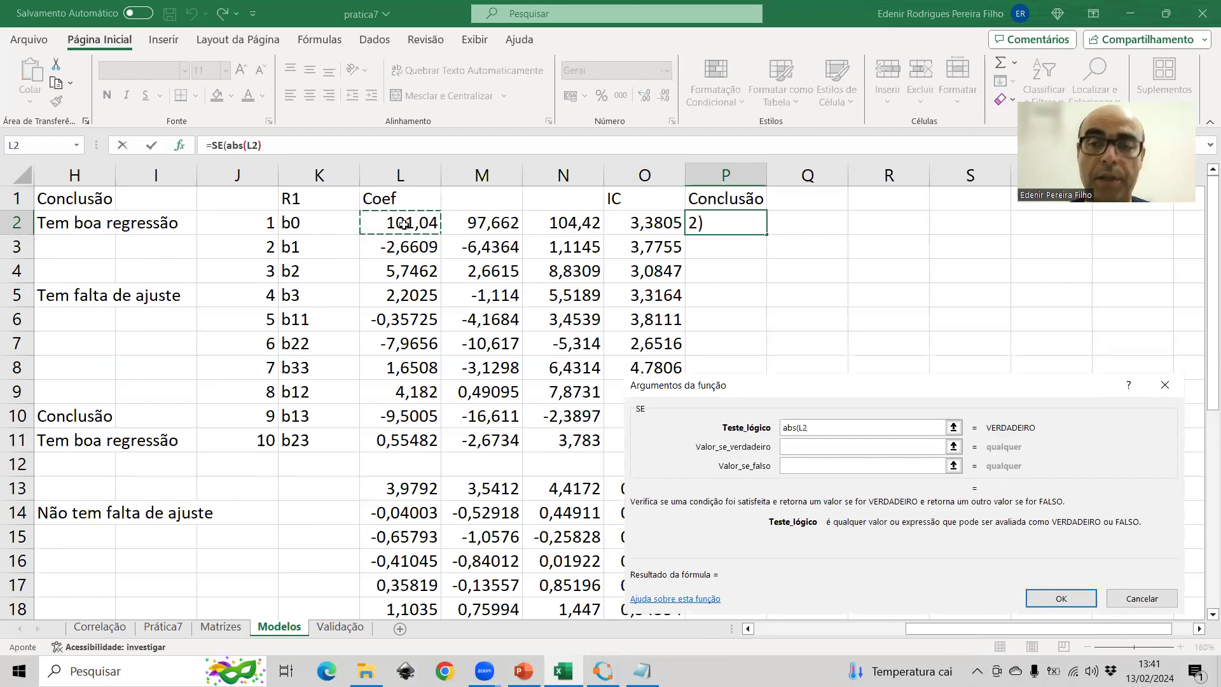
pyautogui.write(')')
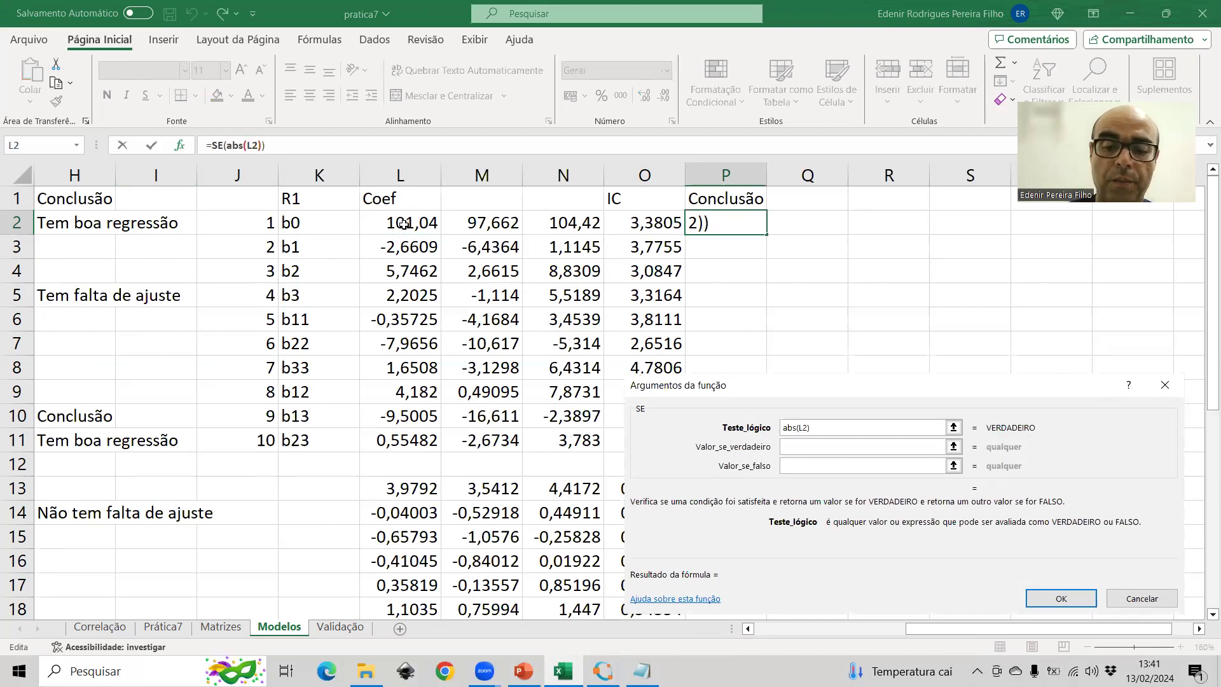
pyautogui.write('<')
pyautogui.click(640, 221)
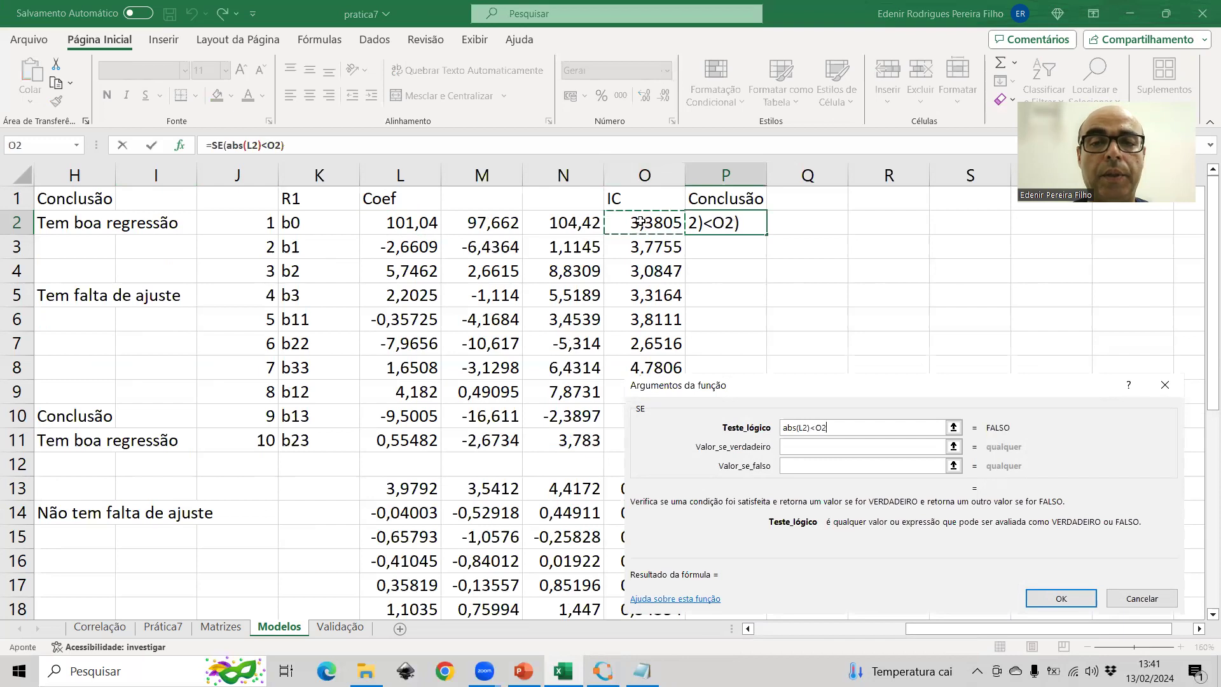
pyautogui.click(812, 447)
pyautogui.write('In')
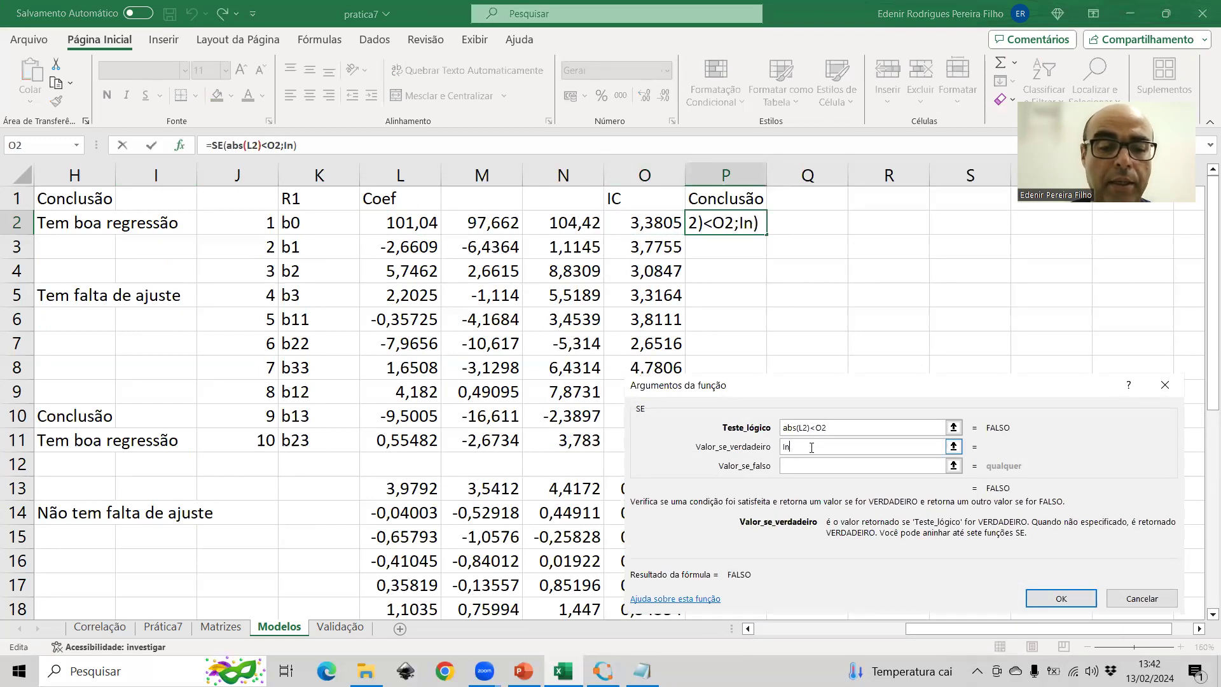
pyautogui.write('sig')
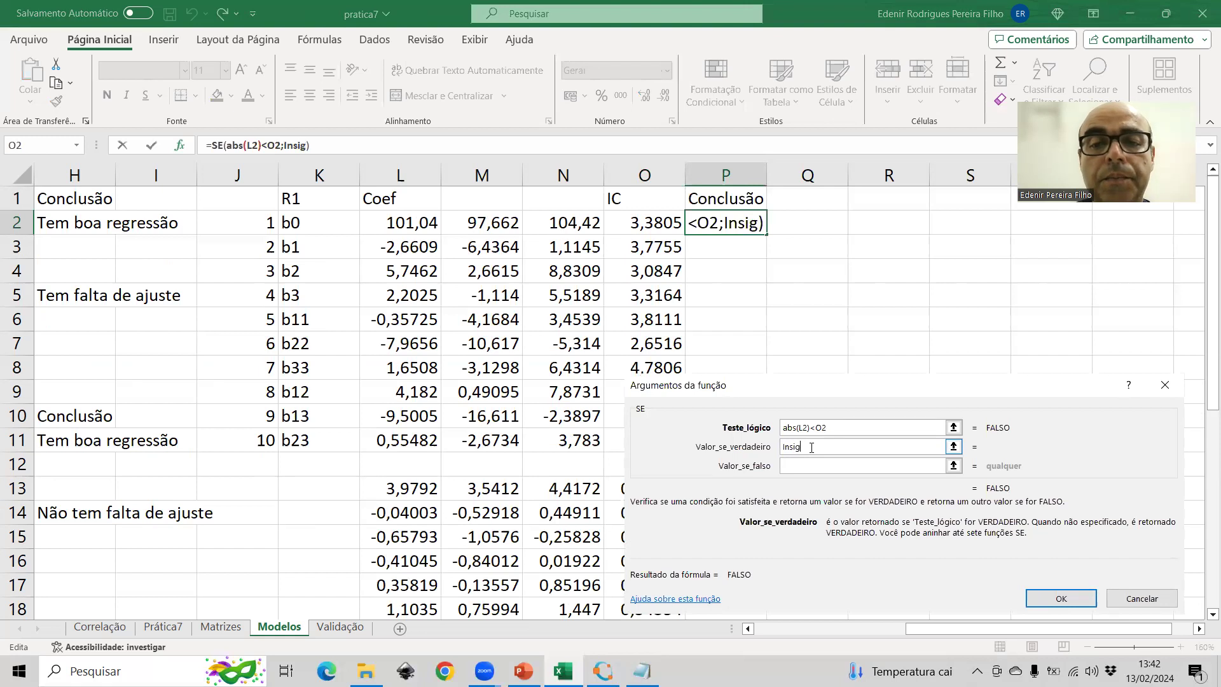
pyautogui.press('Tab')
pyautogui.write('Sig')
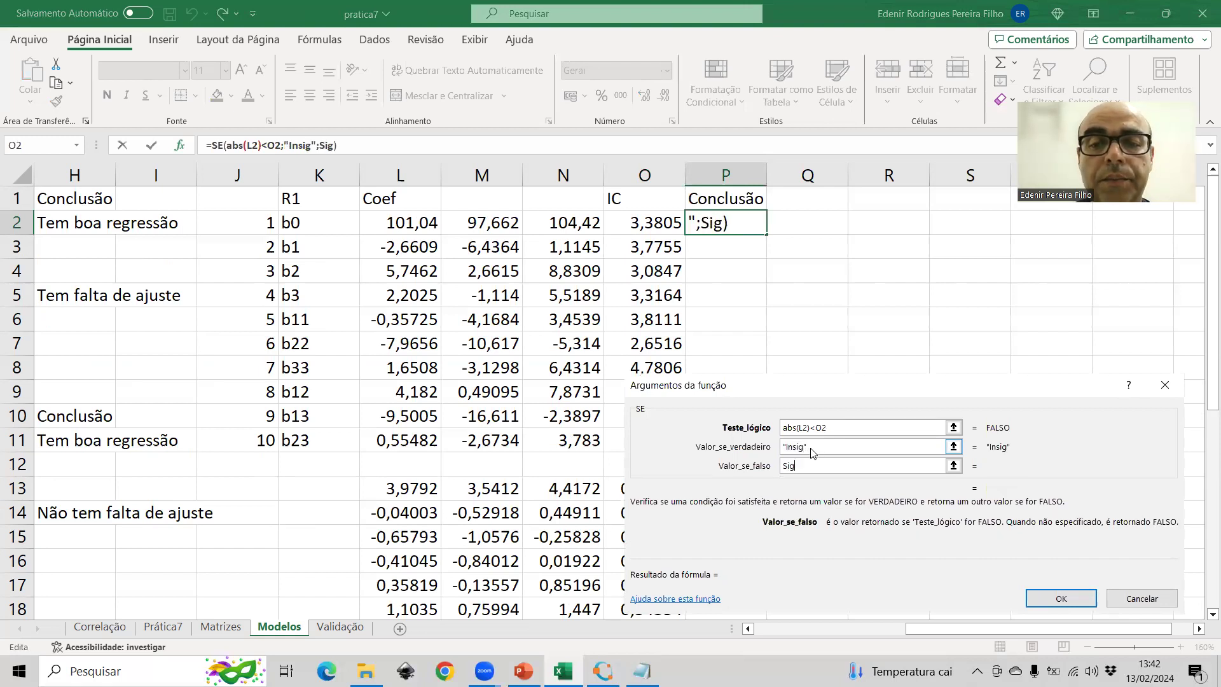
pyautogui.press('Return')
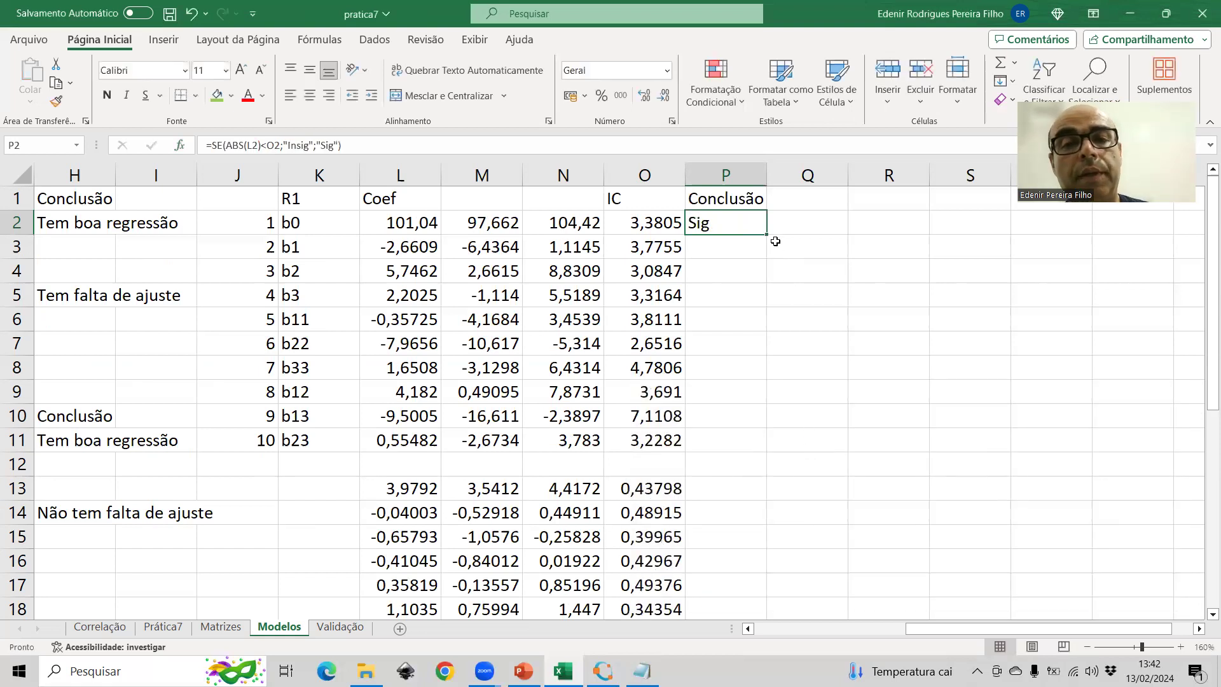
pyautogui.moveTo(768, 236); pyautogui.dragTo(767, 445)
# - Insert blank cells at J12:P12 above the second coefficient block, shifting the existing cells down
pyautogui.scroll(-2, 760, 390)
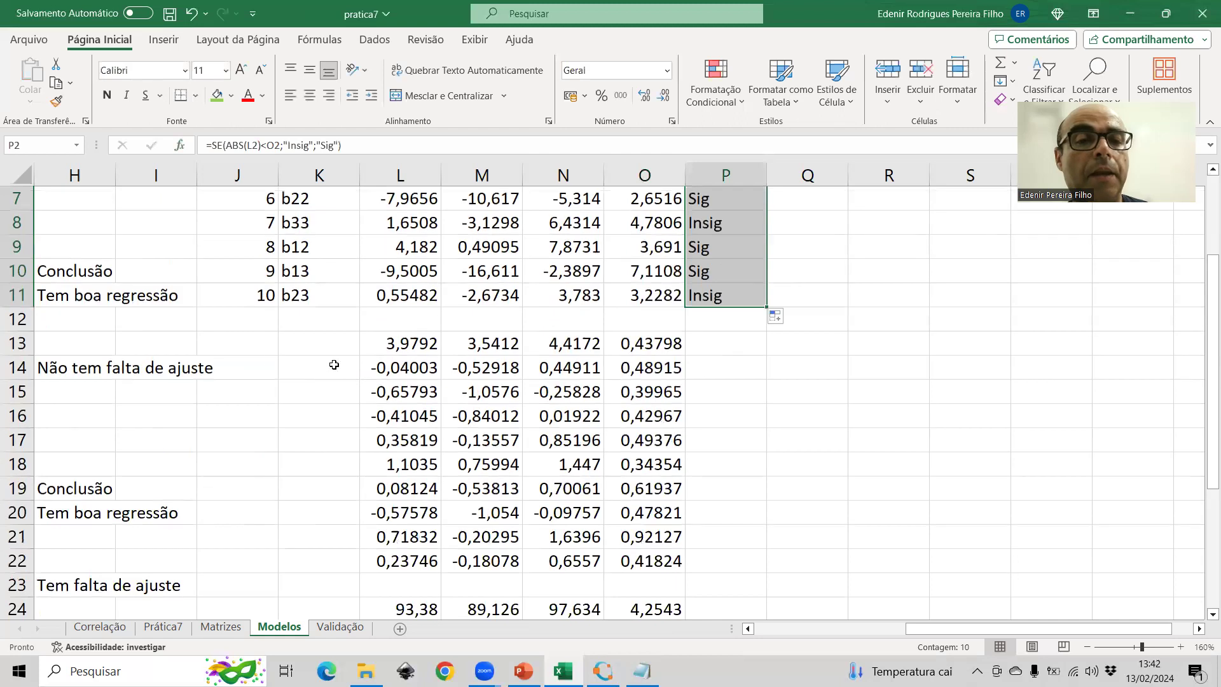
pyautogui.click(277, 320)
pyautogui.moveTo(309, 319); pyautogui.dragTo(748, 322)
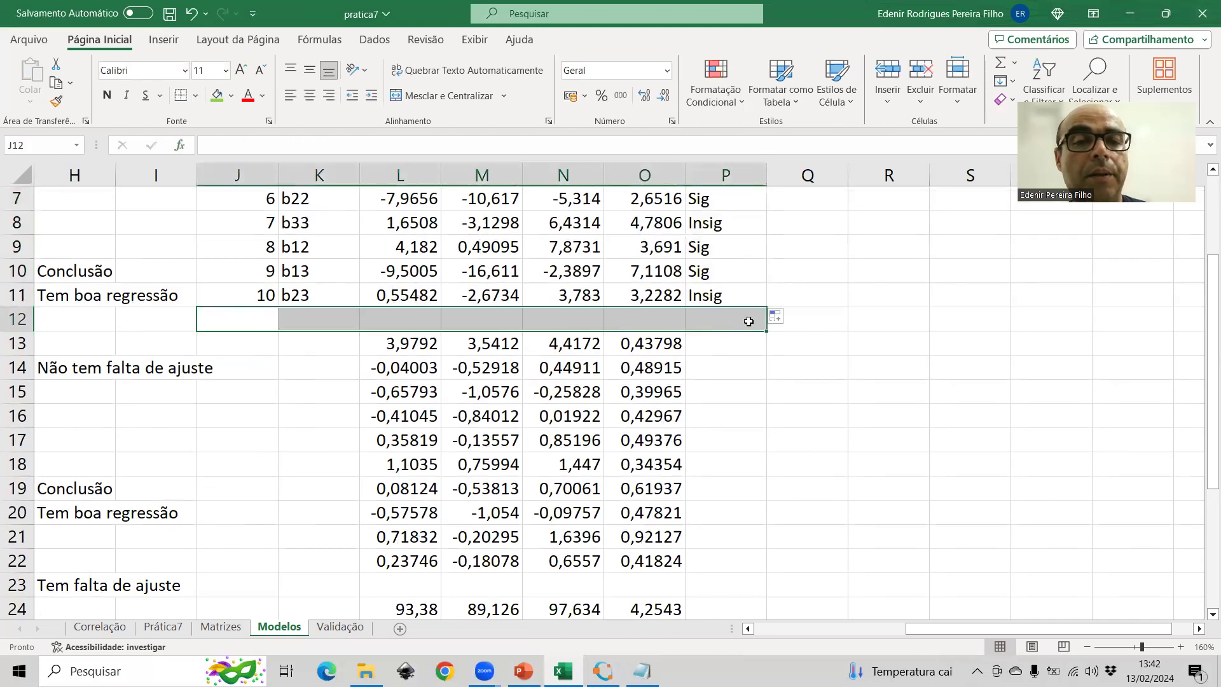
pyautogui.rightClick(749, 321)
pyautogui.click(787, 312)
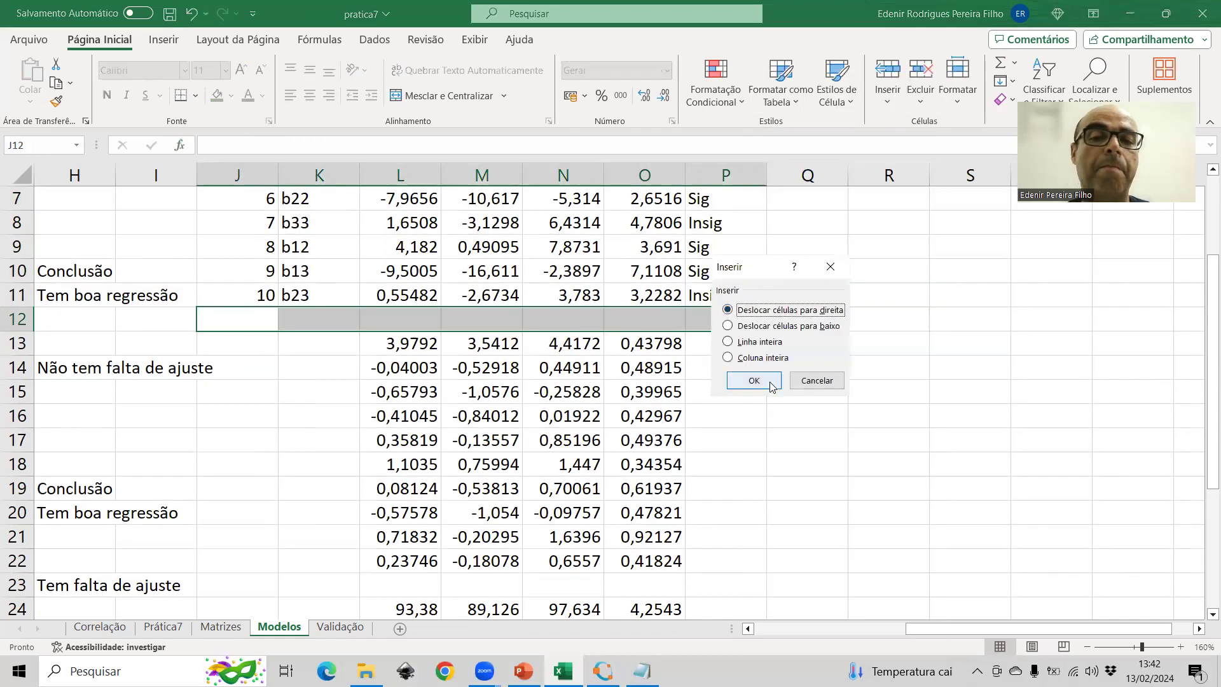
pyautogui.click(759, 326)
pyautogui.click(754, 381)
# - Insert blank cells at J24:P24 above the third coefficient block in the same way, shifting the cells down
pyautogui.scroll(-3, 758, 383)
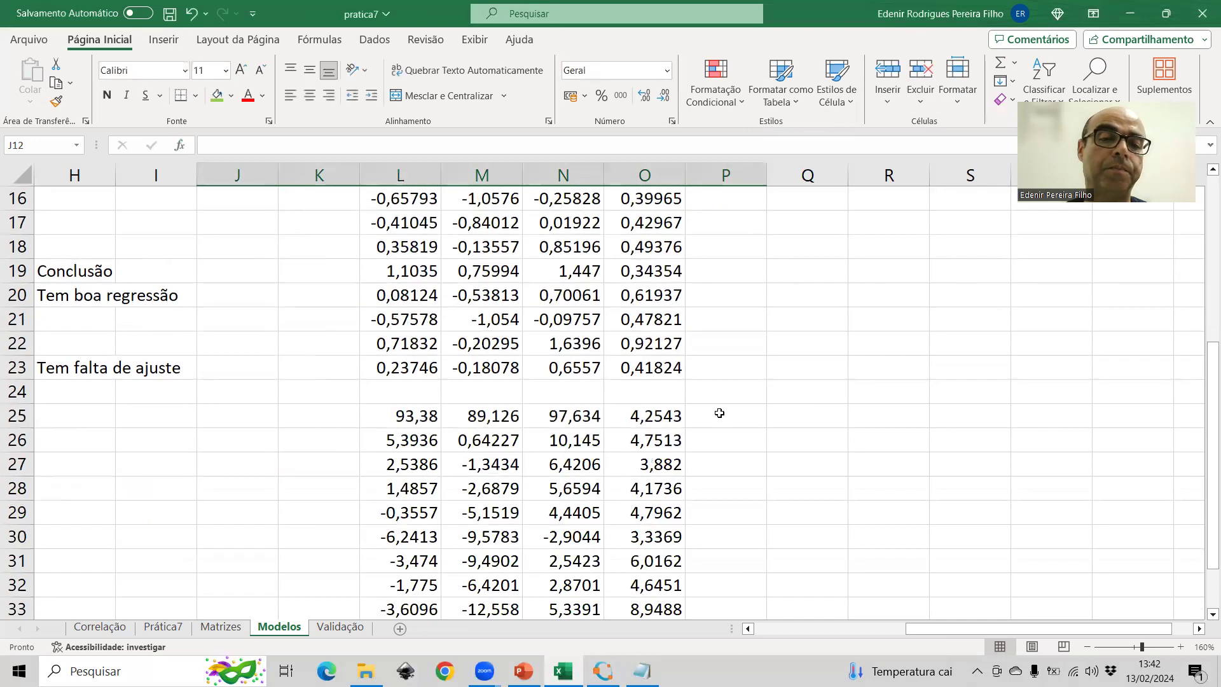
pyautogui.moveTo(259, 386); pyautogui.dragTo(737, 386)
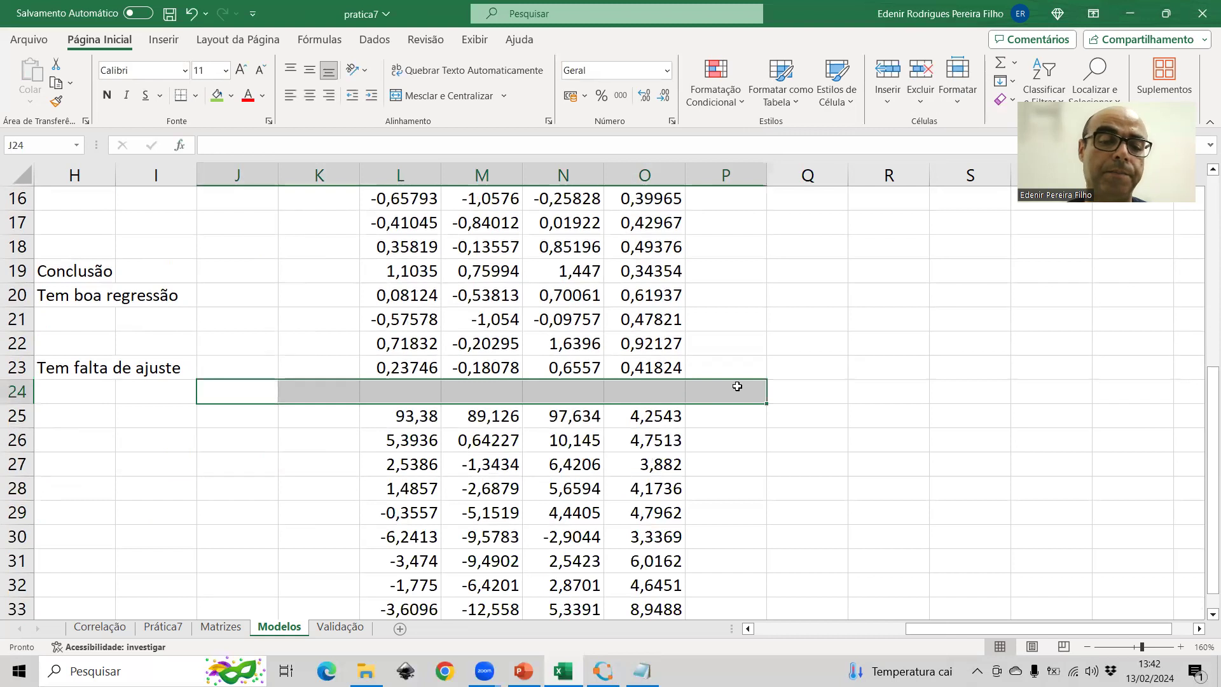
pyautogui.press('F4')
# - Copy the coefficient numbers and names in J1:K11 to the second coefficient block, starting at J13
pyautogui.scroll(5, 694, 409)
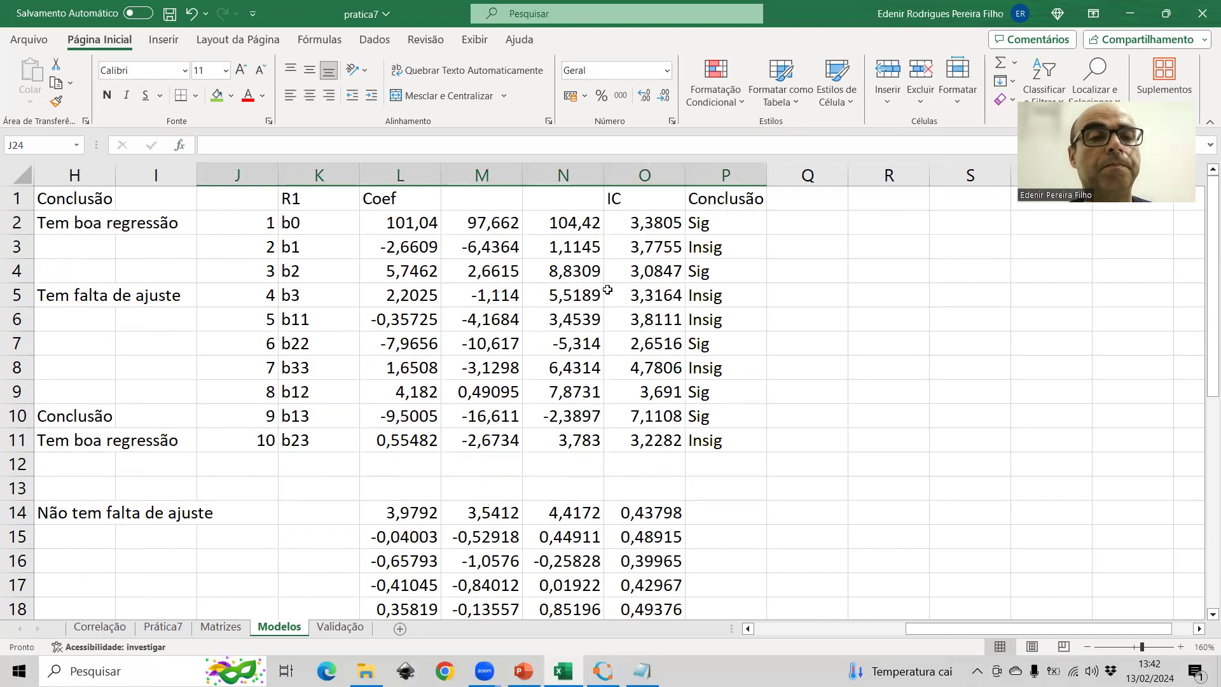
pyautogui.moveTo(227, 201); pyautogui.dragTo(300, 444)
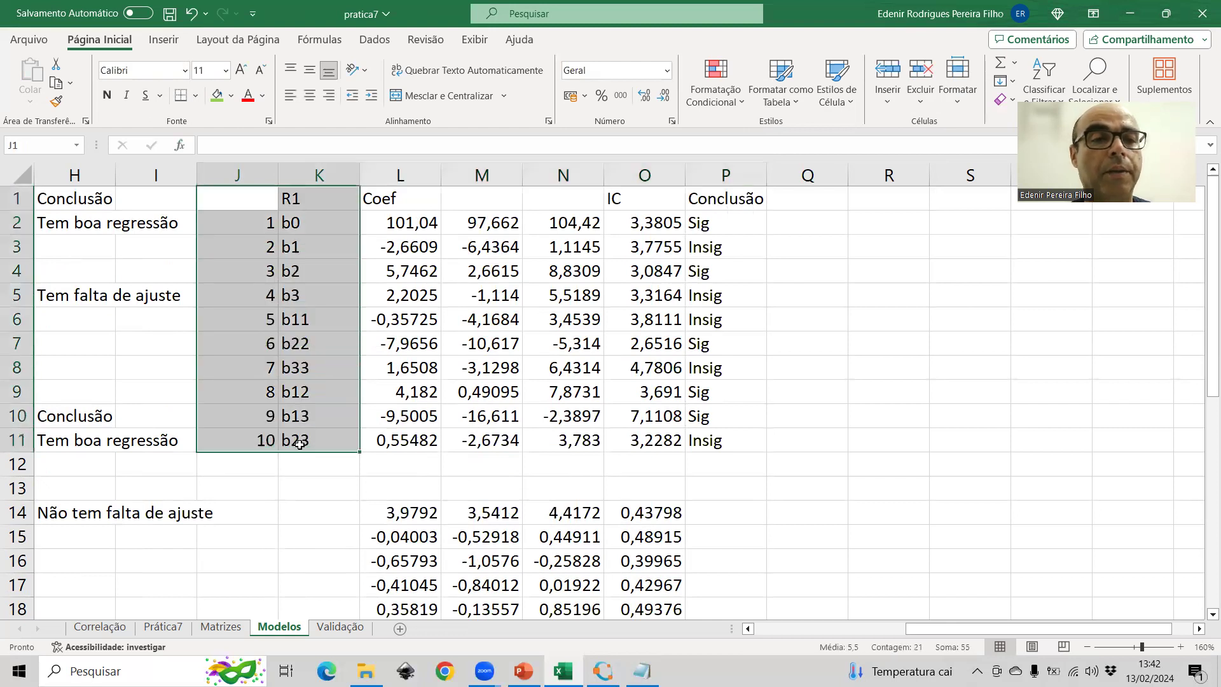
pyautogui.hotkey('ctrl', 'c')
pyautogui.press('Down')
pyautogui.press('Down')
pyautogui.press('Down')
pyautogui.press('Down')
pyautogui.press('Down')
pyautogui.press('Down')
pyautogui.press('Down')
pyautogui.press('Down')
pyautogui.press('Down')
pyautogui.press('Down')
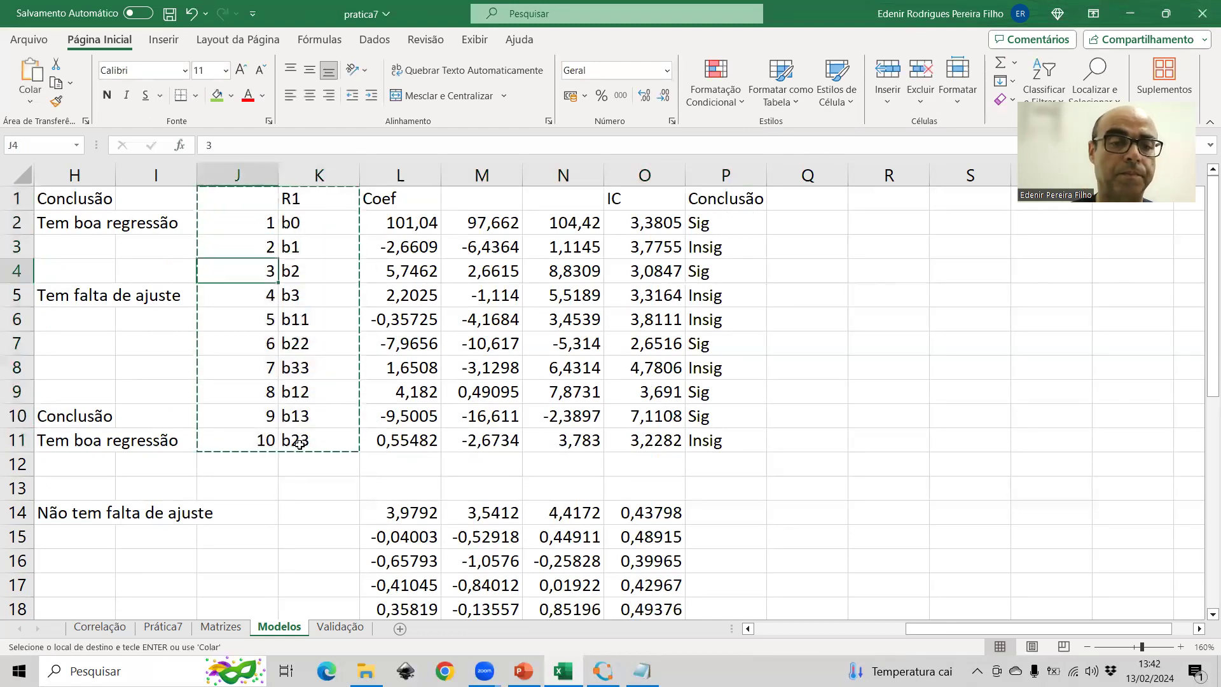
pyautogui.press('Down')
pyautogui.press('Down')
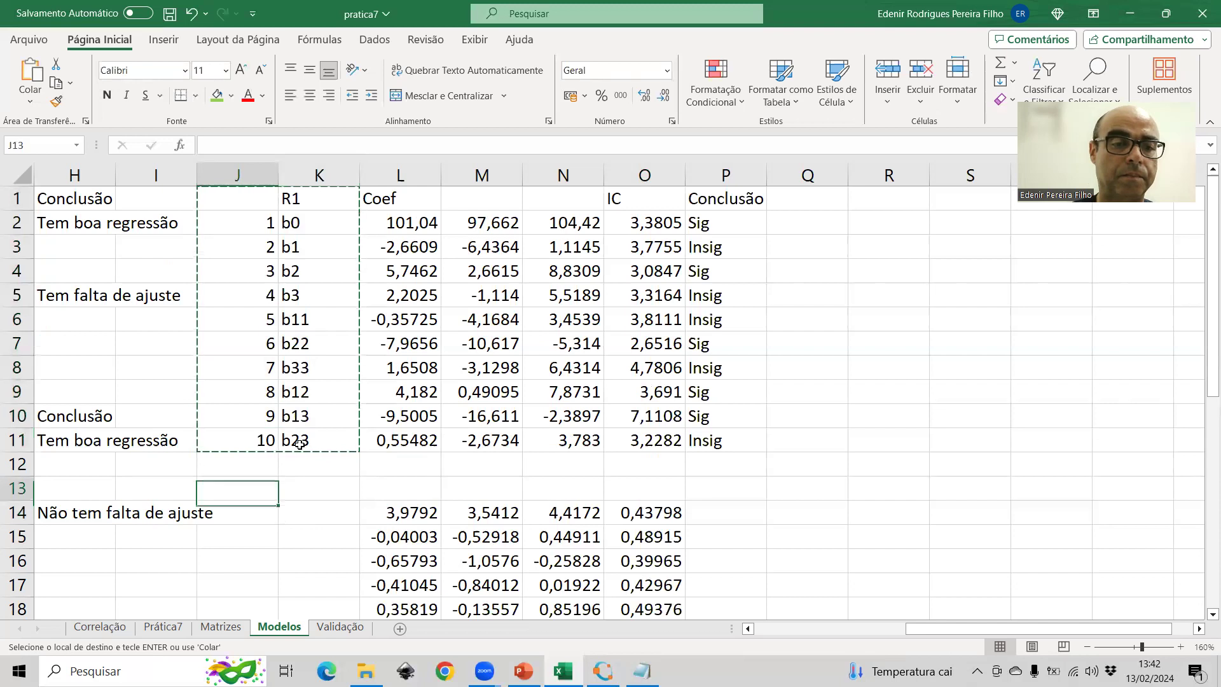
pyautogui.hotkey('ctrl', 'v')
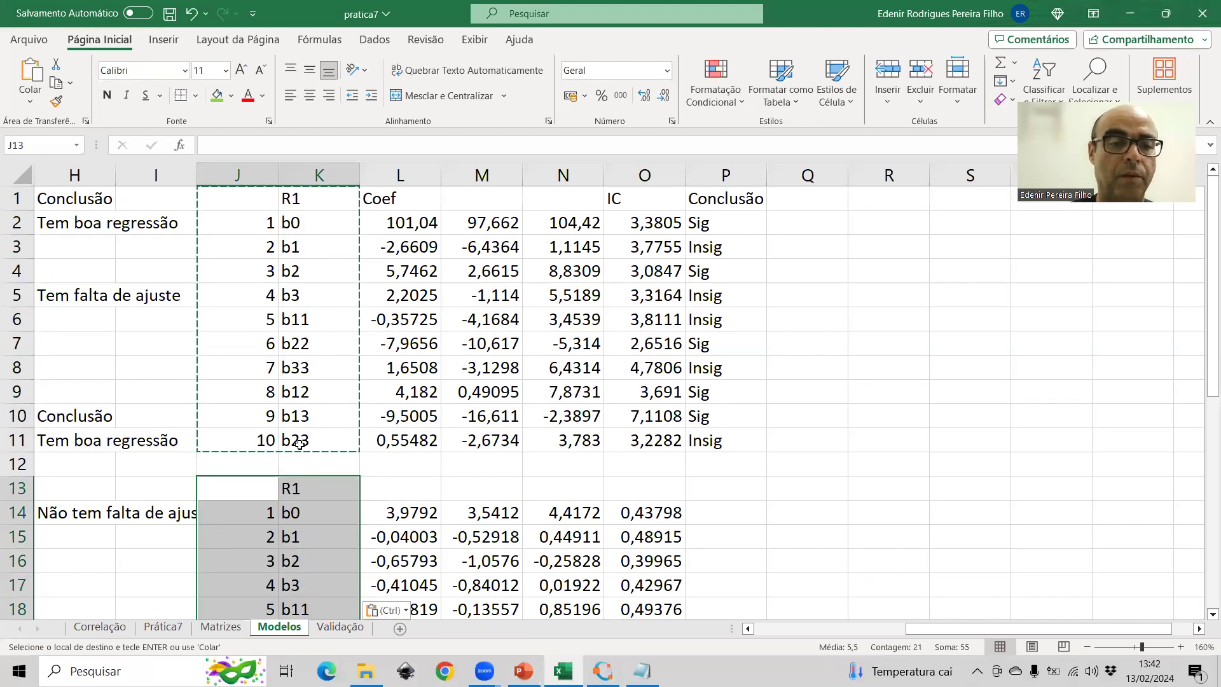
# - Paste the same coefficient numbers and names beside the third coefficient block, starting at J25
pyautogui.press('Down')
pyautogui.press('Down')
pyautogui.press('Down')
pyautogui.press('Down')
pyautogui.press('Down')
pyautogui.press('Down')
pyautogui.press('Down')
pyautogui.press('Down')
pyautogui.press('Down')
pyautogui.press('Down')
pyautogui.press('Down')
pyautogui.press('Down')
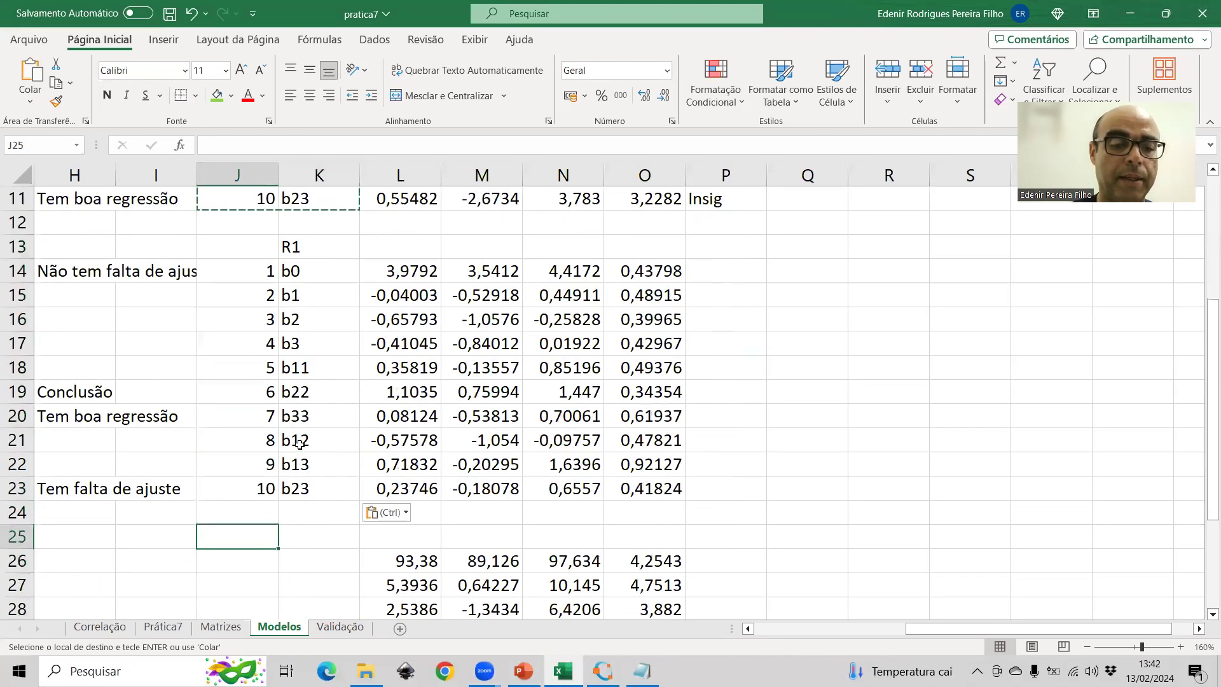
pyautogui.hotkey('ctrl', 'v')
# - Relabel the second block's heading in K13 as R2 and the third block's heading in K25 as R3
pyautogui.click(323, 248)
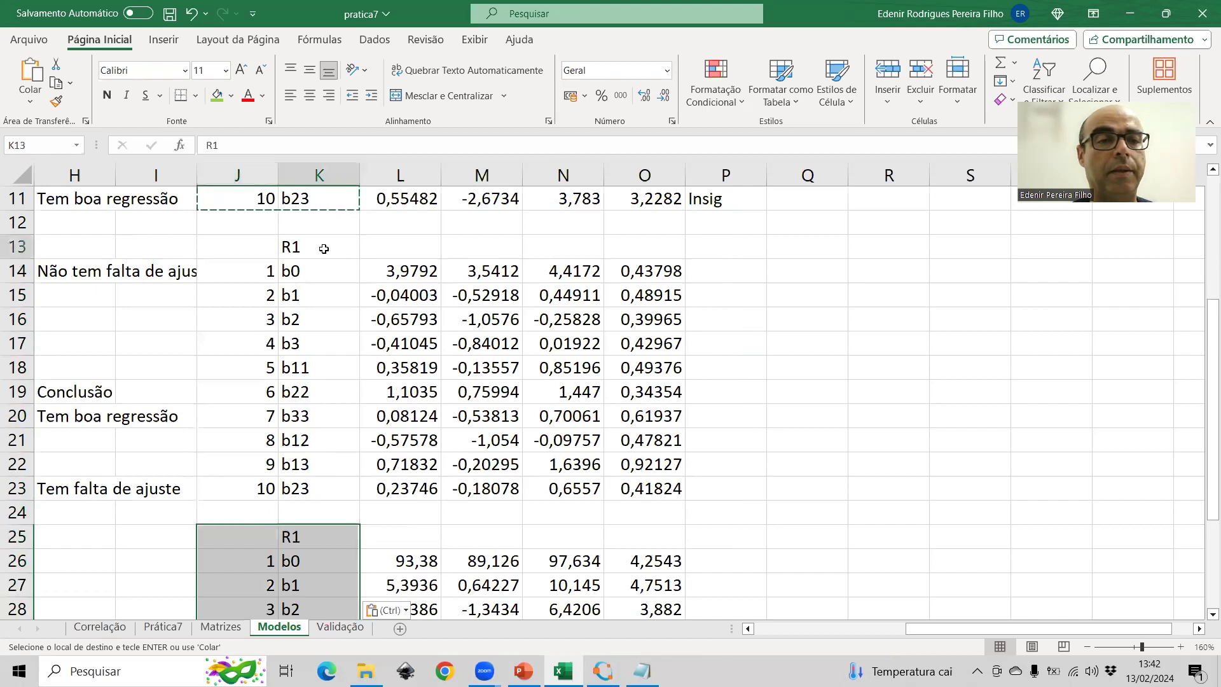
pyautogui.write('R2')
pyautogui.press('Return')
pyautogui.press('Down')
pyautogui.press('Down')
pyautogui.press('Down')
pyautogui.press('Down')
pyautogui.press('Down')
pyautogui.press('Down')
pyautogui.press('Down')
pyautogui.press('Down')
pyautogui.press('Down')
pyautogui.press('Down')
pyautogui.press('Down')
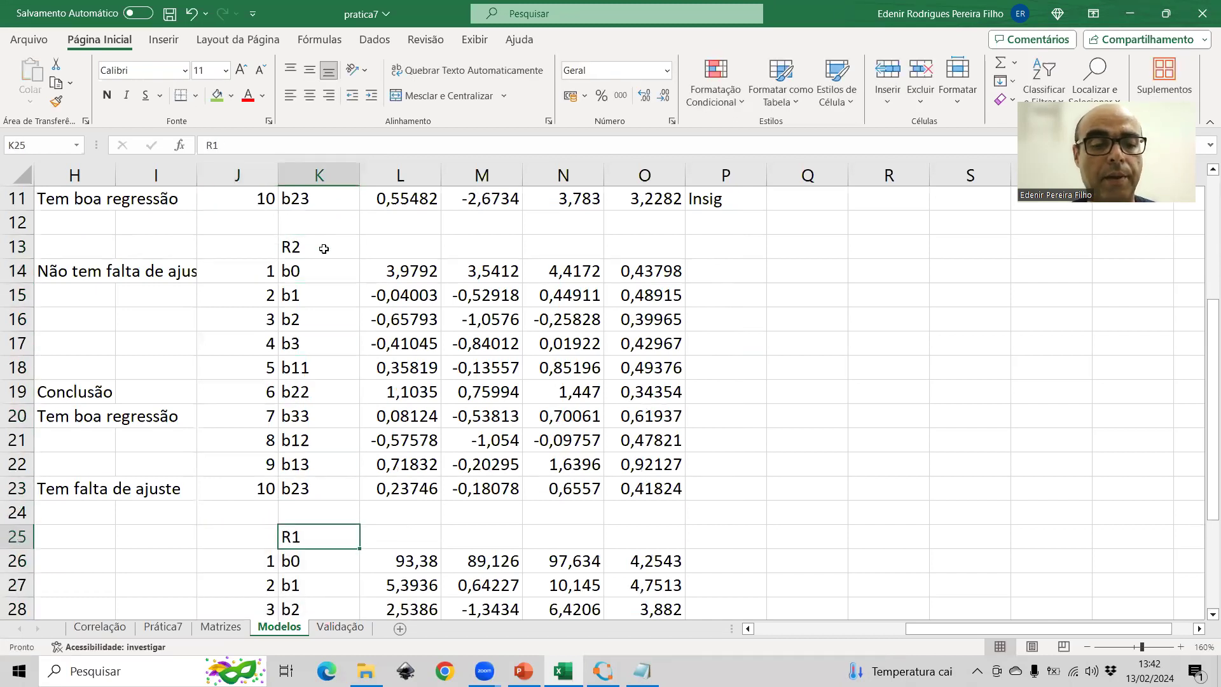
pyautogui.write('R3')
pyautogui.press('Return')
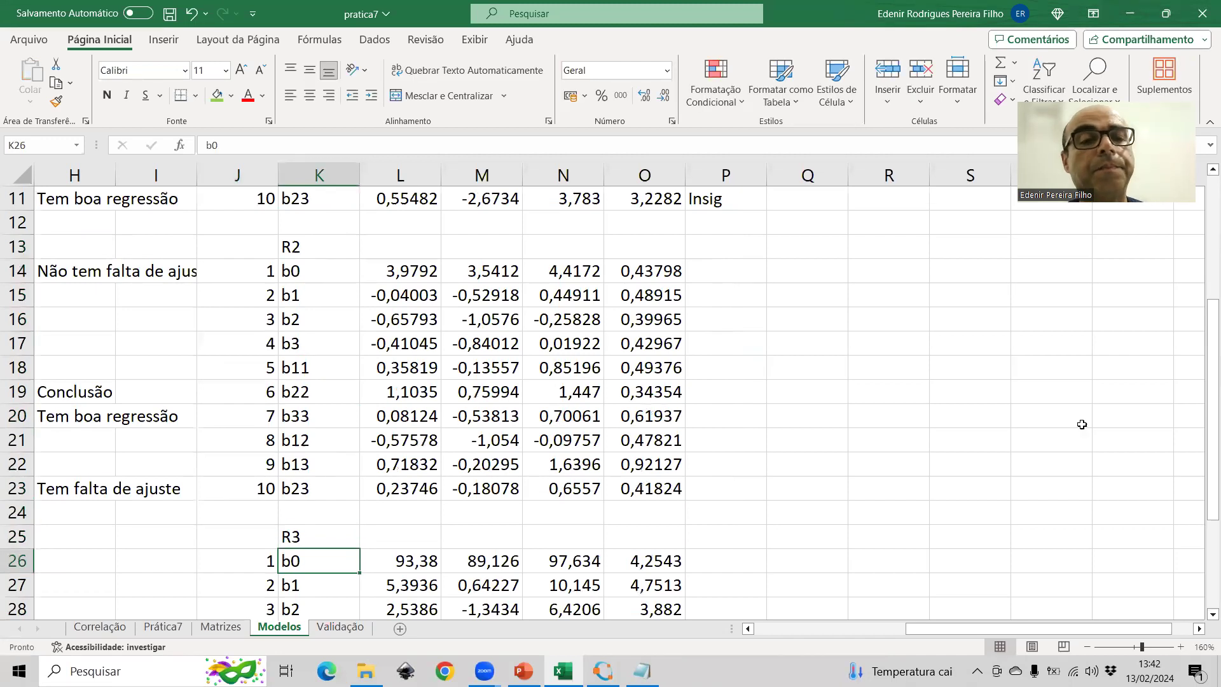
# - Copy the Coef, IC and Conclusão headings in L1:P1 to the R2 table's header row, starting at L13
pyautogui.scroll(1, 906, 344)
pyautogui.scroll(3, 906, 344)
pyautogui.moveTo(380, 202); pyautogui.dragTo(724, 198)
pyautogui.hotkey('ctrl', 'c')
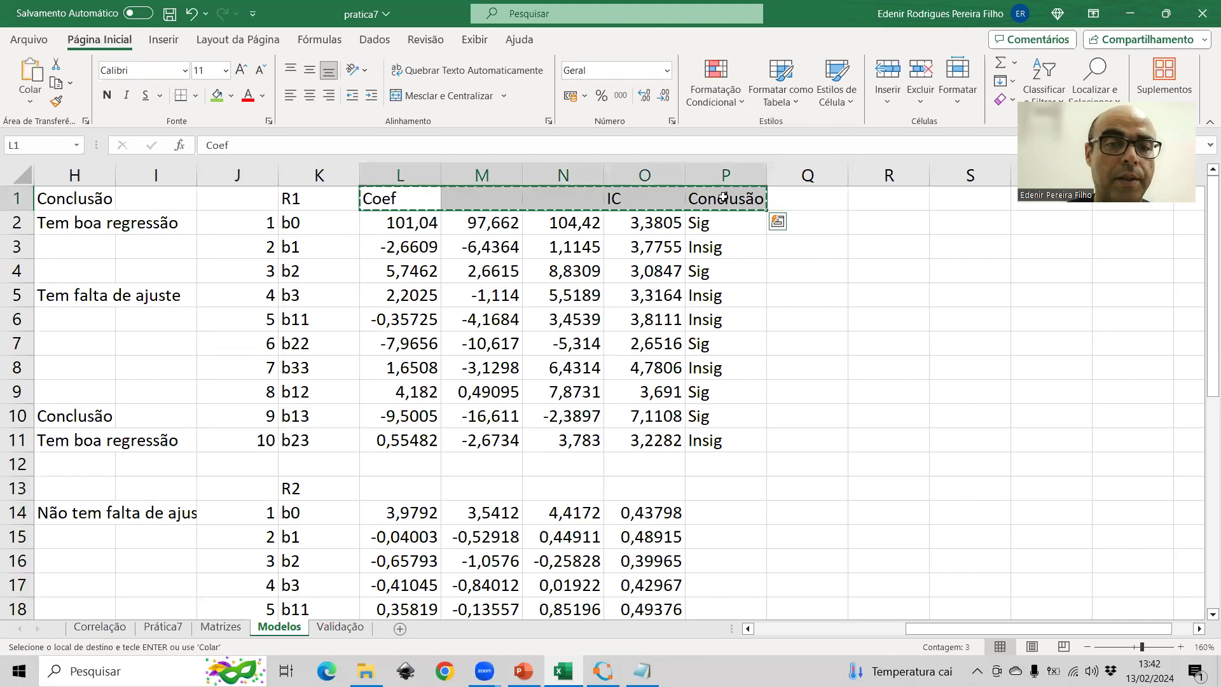
pyautogui.press('Down')
pyautogui.press('Down')
pyautogui.press('Down')
pyautogui.press('Down')
pyautogui.press('Down')
pyautogui.press('Down')
pyautogui.press('Down')
pyautogui.press('Down')
pyautogui.press('Down')
pyautogui.press('Down')
pyautogui.press('Down')
pyautogui.press('Down')
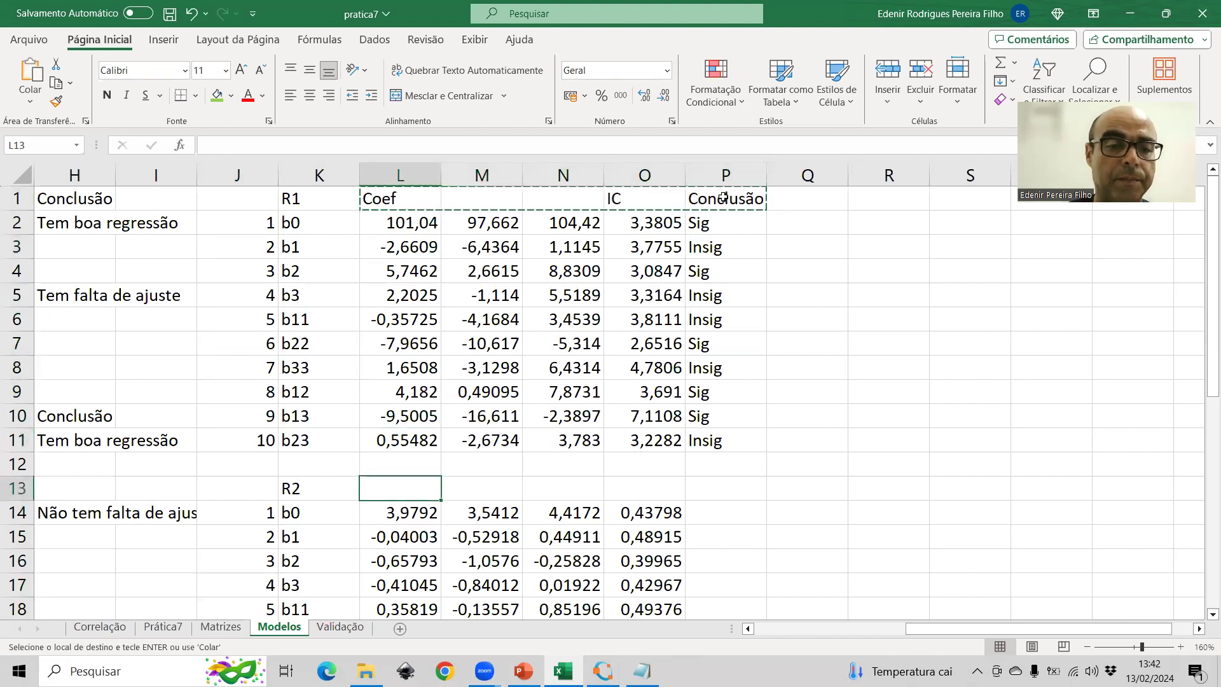
pyautogui.hotkey('ctrl', 'v')
# - Paste the same column headings into the R3 table's header row, starting at L25
pyautogui.press('Down')
pyautogui.press('Down')
pyautogui.press('Down')
pyautogui.press('Down')
pyautogui.press('Down')
pyautogui.press('Down')
pyautogui.press('Down')
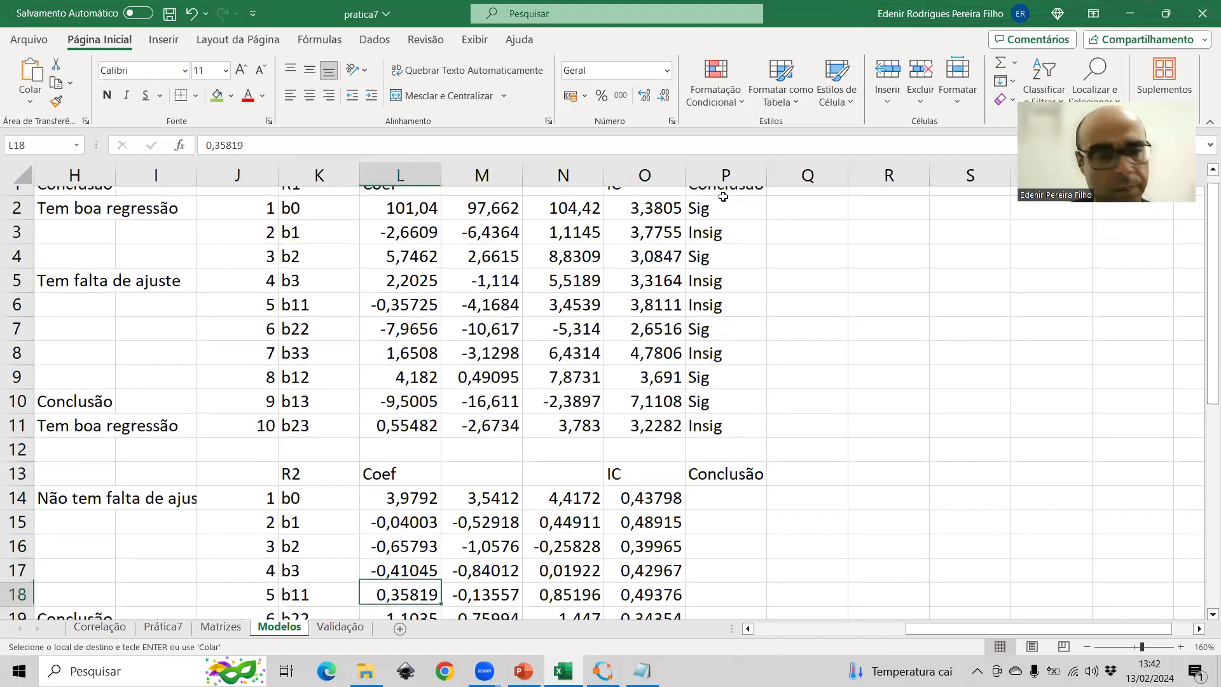
pyautogui.press('Down')
pyautogui.press('Down')
pyautogui.press('Down')
pyautogui.press('Down')
pyautogui.press('Down')
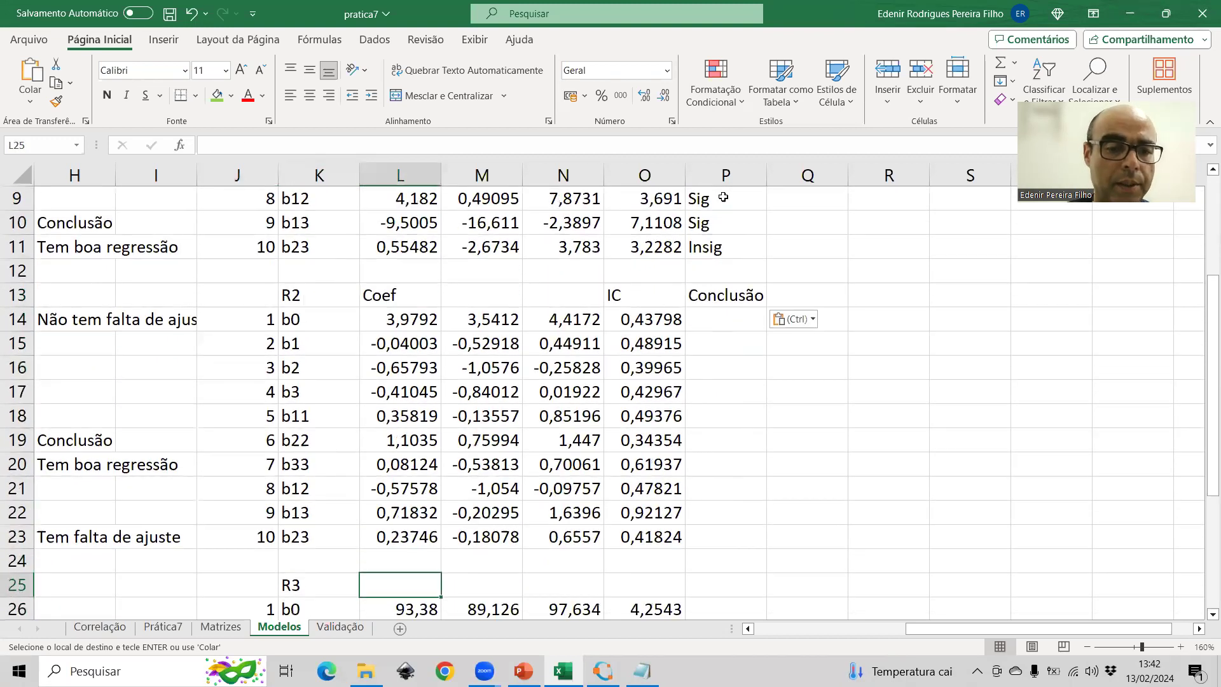
pyautogui.hotkey('ctrl', 'v')
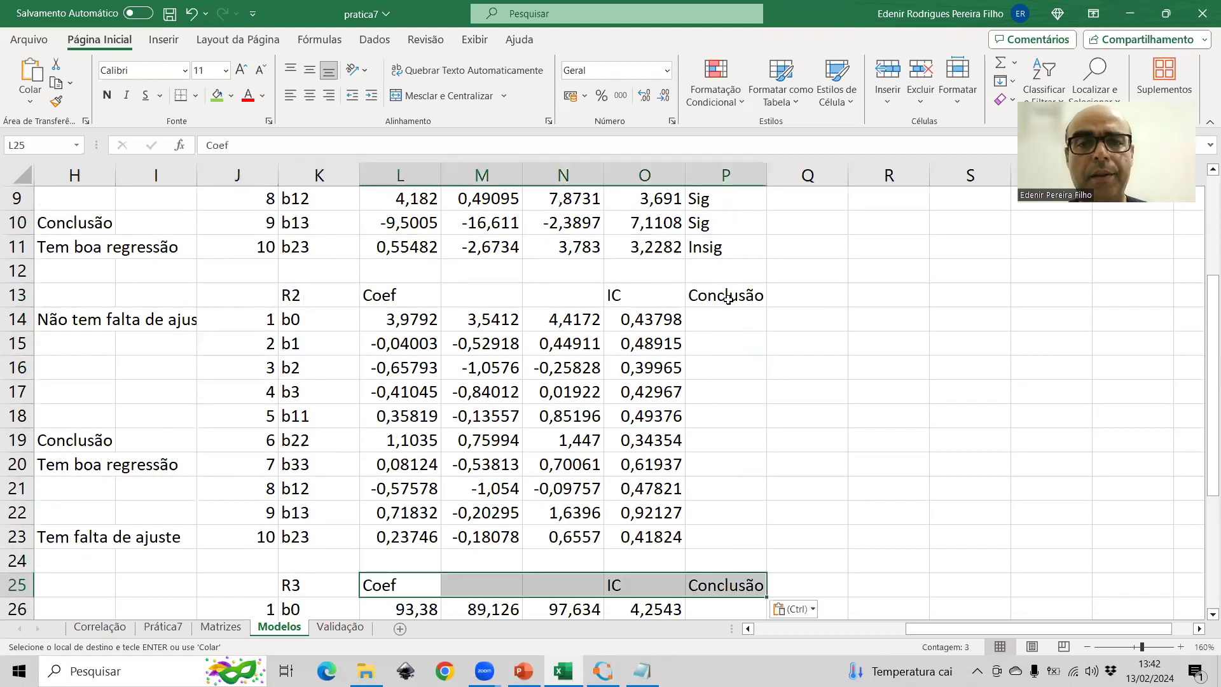
# - Copy the conclusion formula from P2 to P14 and fill it down to P23 for the R2 coefficients
pyautogui.scroll(3, 729, 299)
pyautogui.click(731, 223)
pyautogui.hotkey('ctrl', 'c')
pyautogui.press('Down')
pyautogui.press('Down')
pyautogui.press('Down')
pyautogui.press('Down')
pyautogui.press('Down')
pyautogui.press('Down')
pyautogui.press('Down')
pyautogui.press('Down')
pyautogui.press('Down')
pyautogui.press('Down')
pyautogui.press('Down')
pyautogui.press('Down')
pyautogui.hotkey('ctrl', 'v')
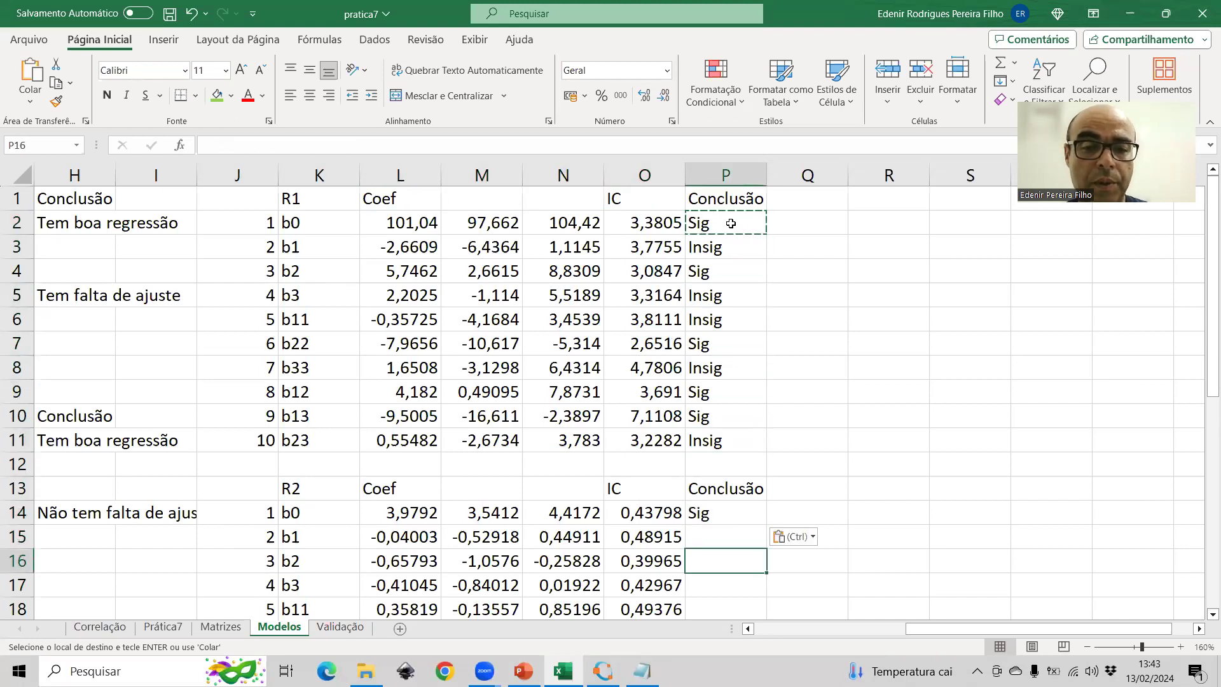
pyautogui.scroll(-3, 834, 405)
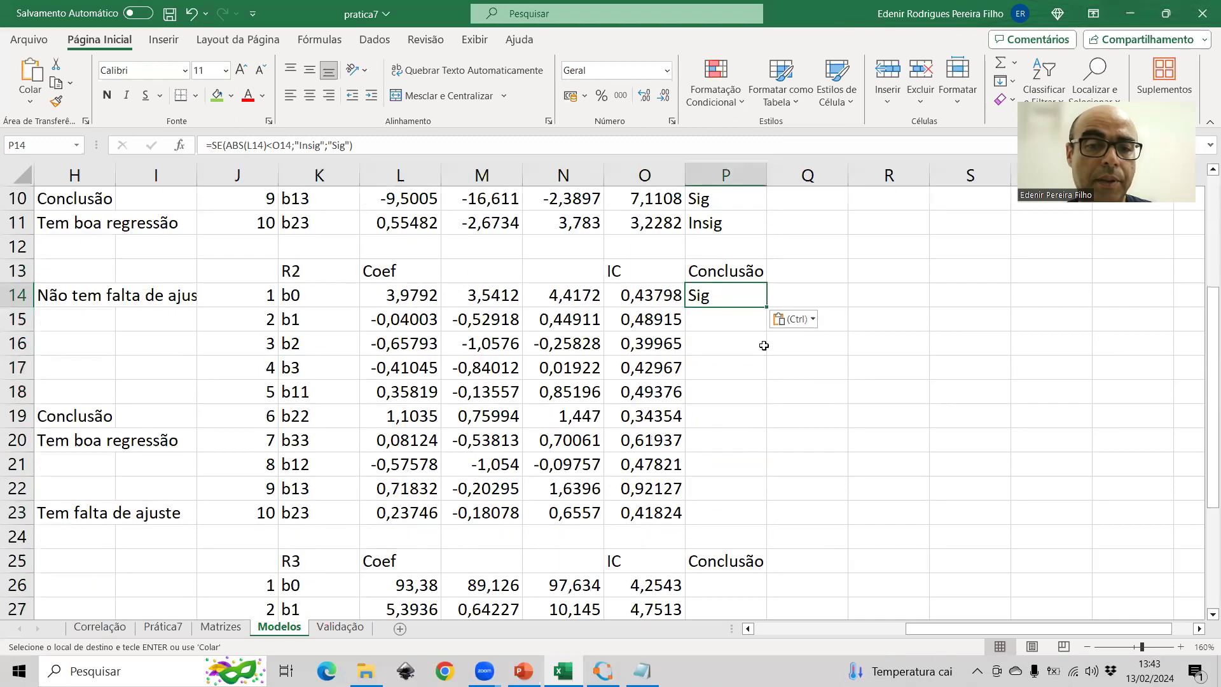
pyautogui.doubleClick(765, 311)
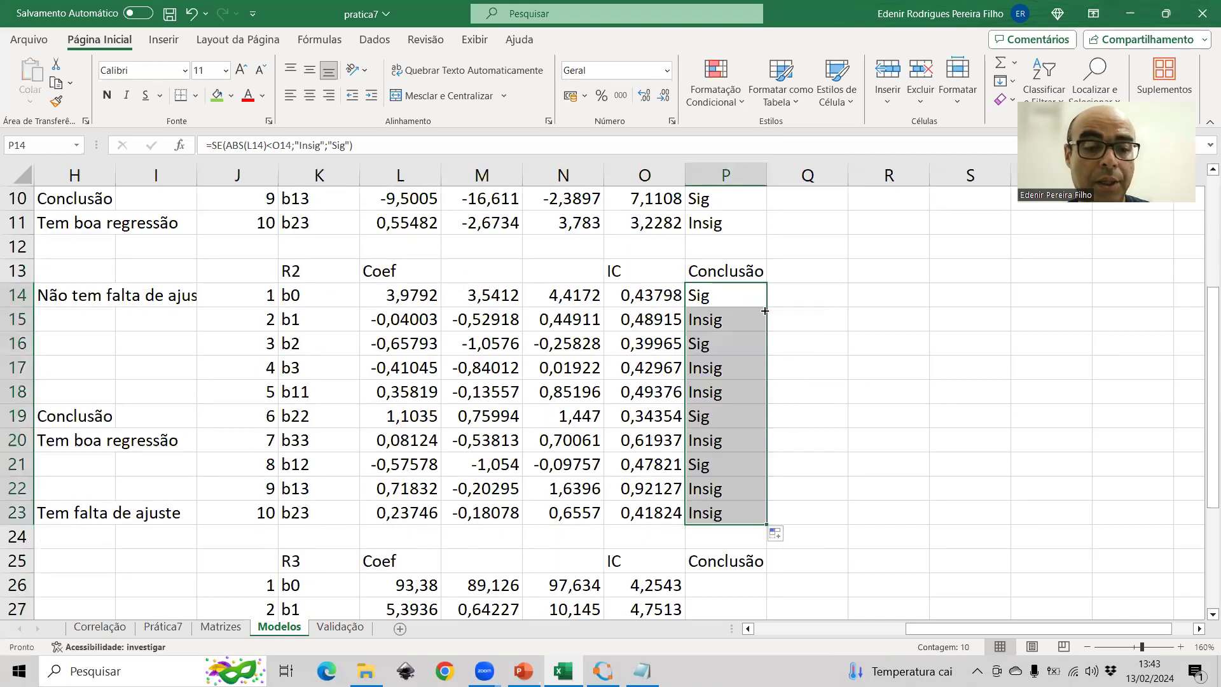
# - Copy the conclusion formulas in P14:P23 to the R3 table, starting at P26
pyautogui.hotkey('ctrl', 'c')
pyautogui.press('Down')
pyautogui.press('Down')
pyautogui.press('Down')
pyautogui.press('Down')
pyautogui.press('Down')
pyautogui.press('Down')
pyautogui.press('Down')
pyautogui.press('Down')
pyautogui.press('Down')
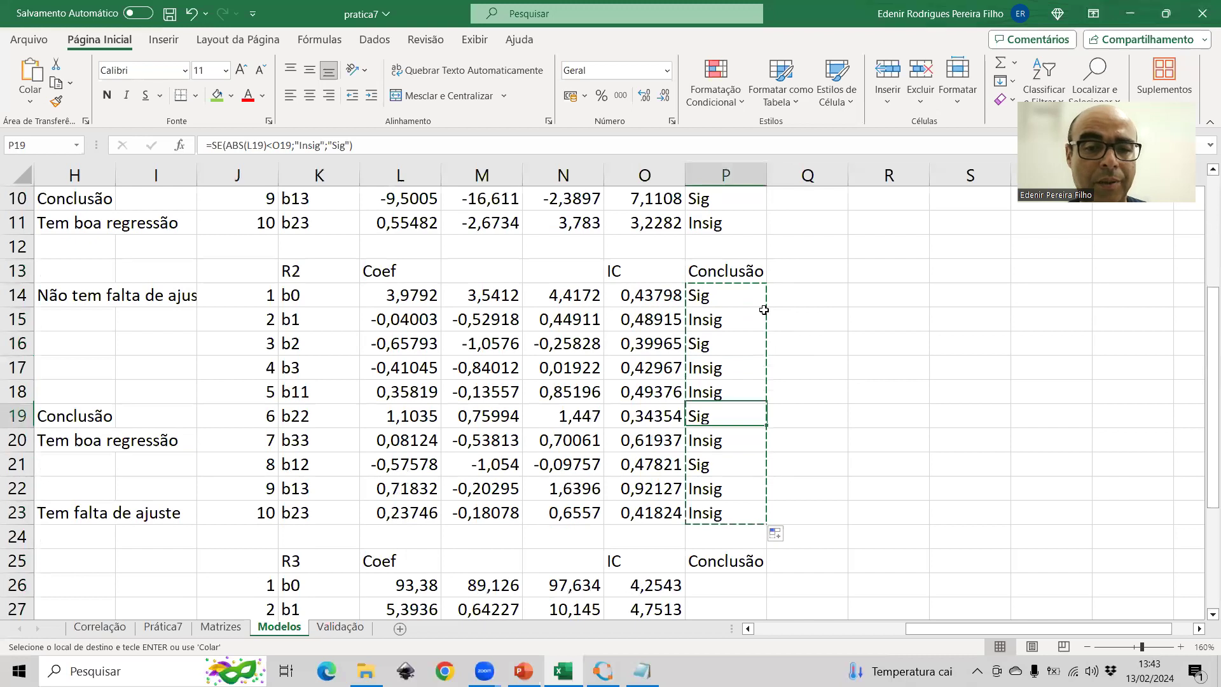
pyautogui.press('Down')
pyautogui.press('Down')
pyautogui.press('Down')
pyautogui.hotkey('ctrl', 'v')
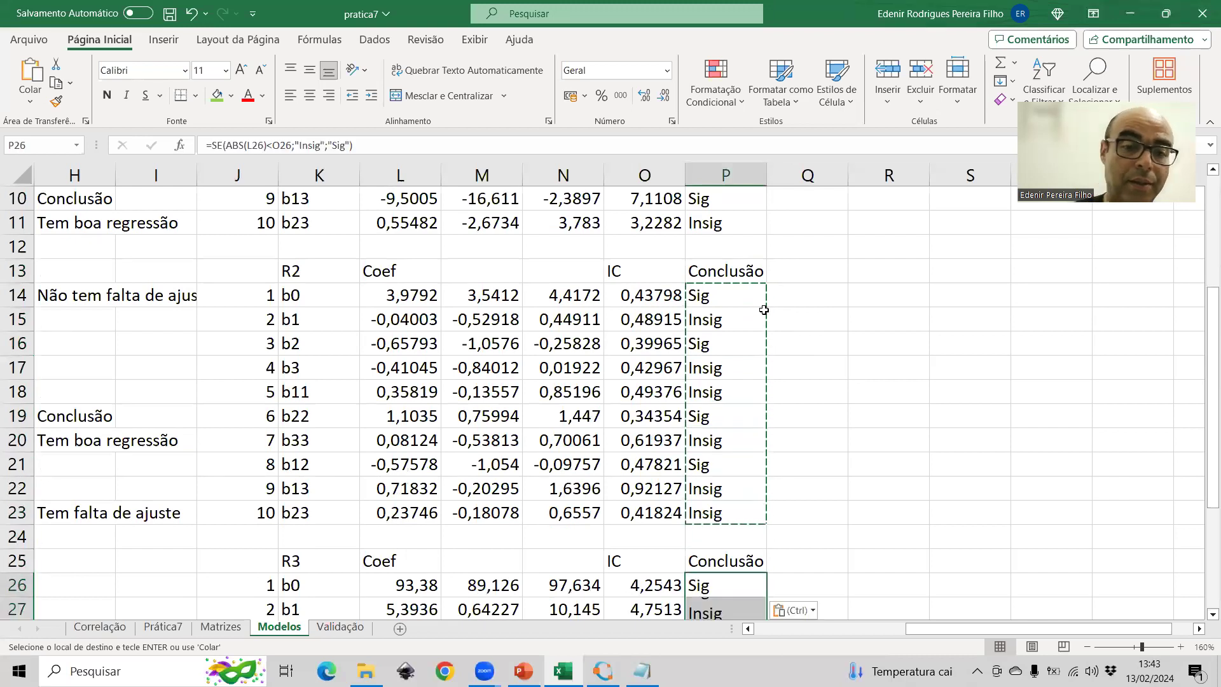
# - Copy A1:L24 from the Matrizes sheet and paste it as values at S2 on the Modelos sheet
pyautogui.scroll(3, 792, 306)
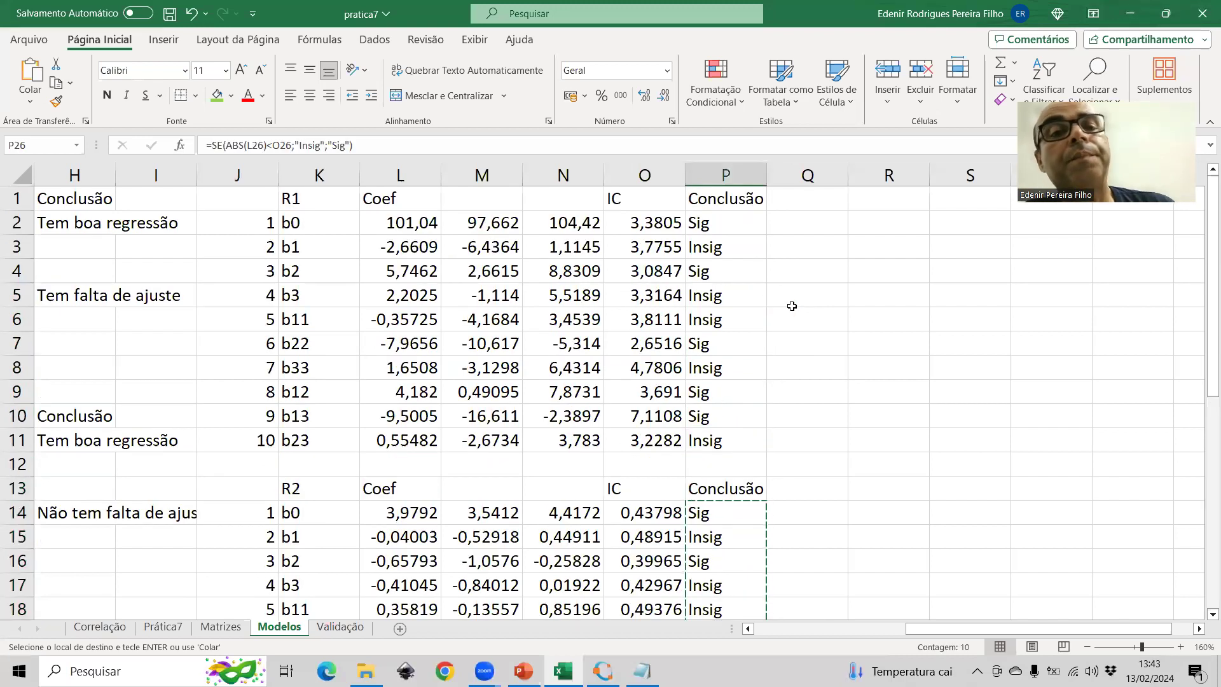
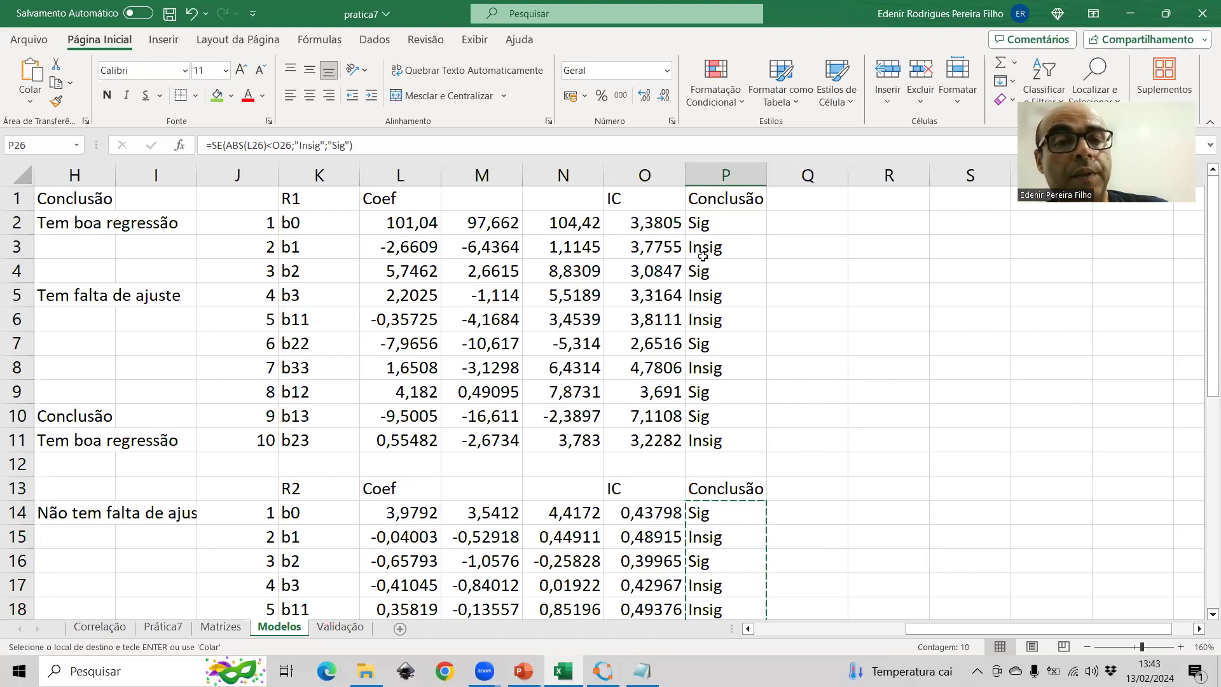
pyautogui.click(310, 250)
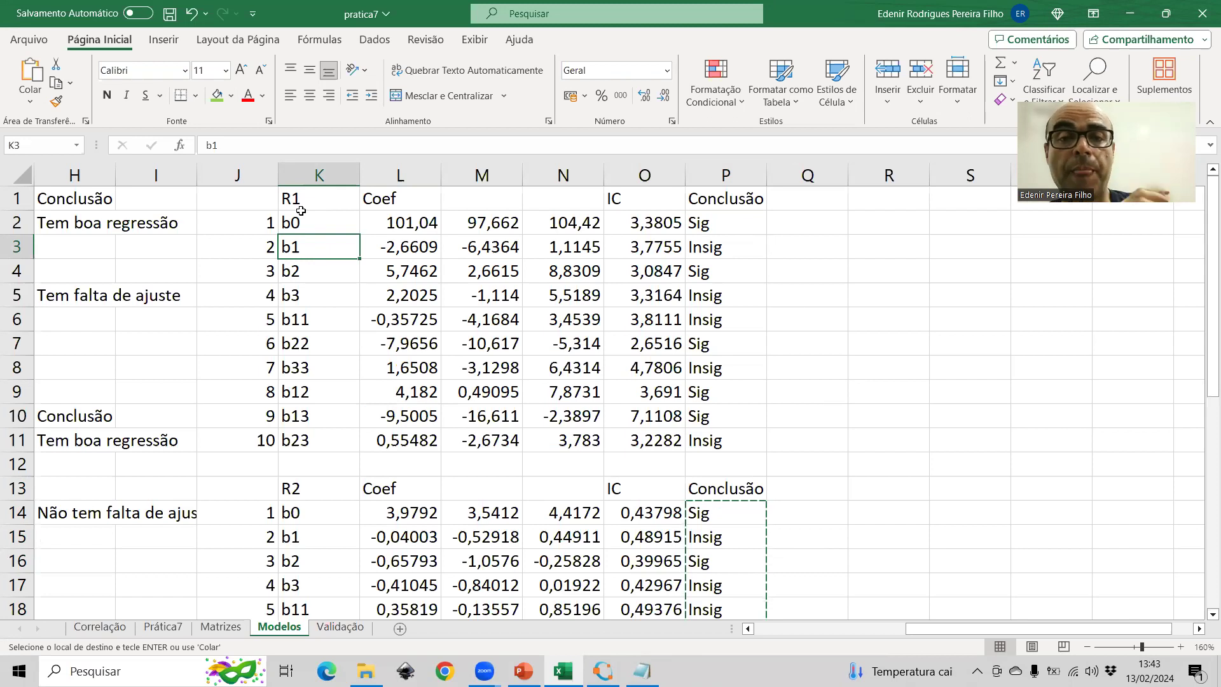
pyautogui.click(221, 628)
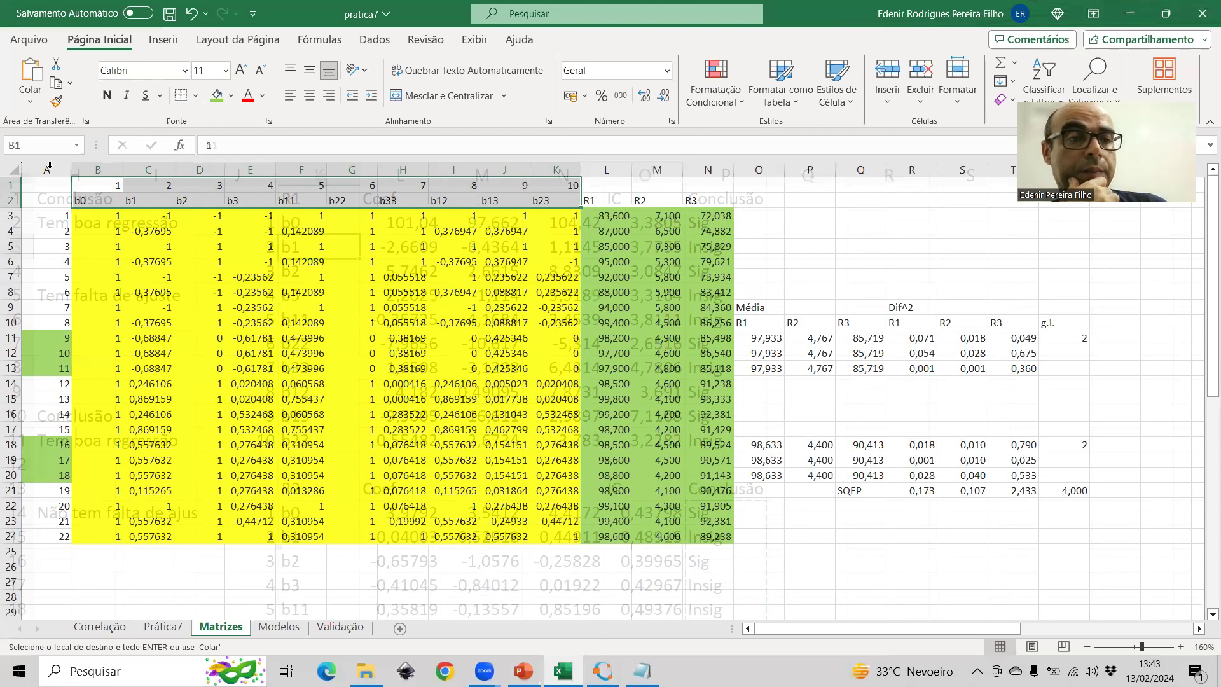
pyautogui.moveTo(49, 180); pyautogui.dragTo(612, 537)
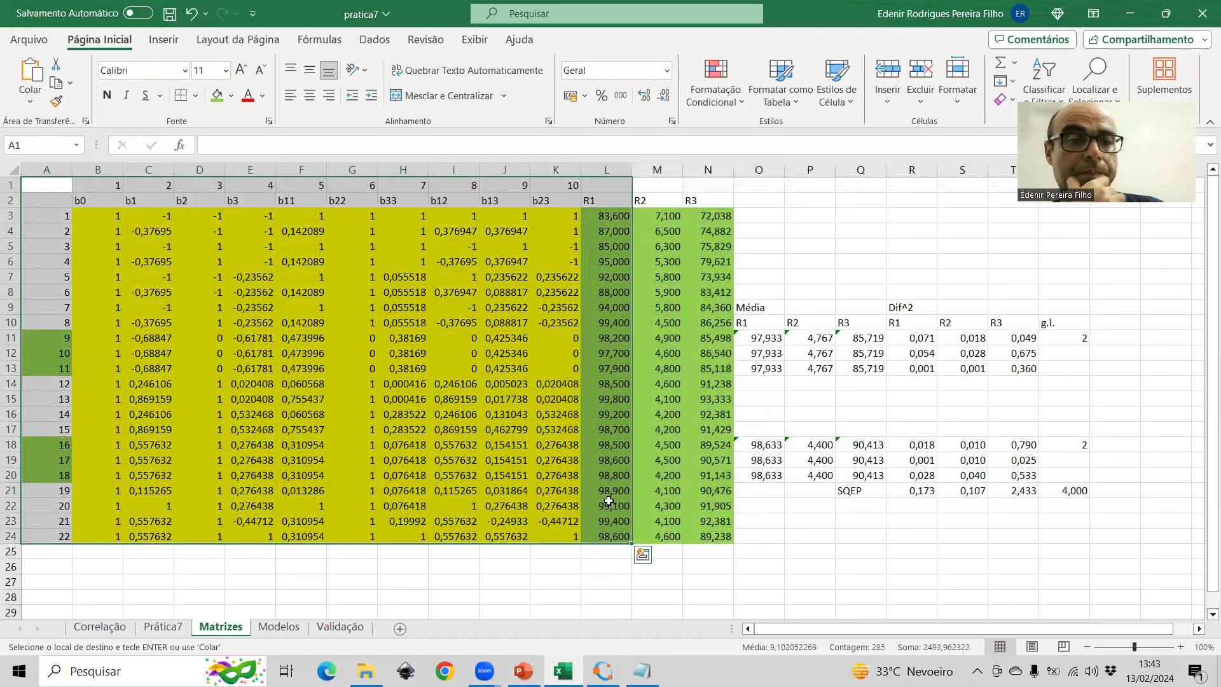
pyautogui.hotkey('ctrl', 'c')
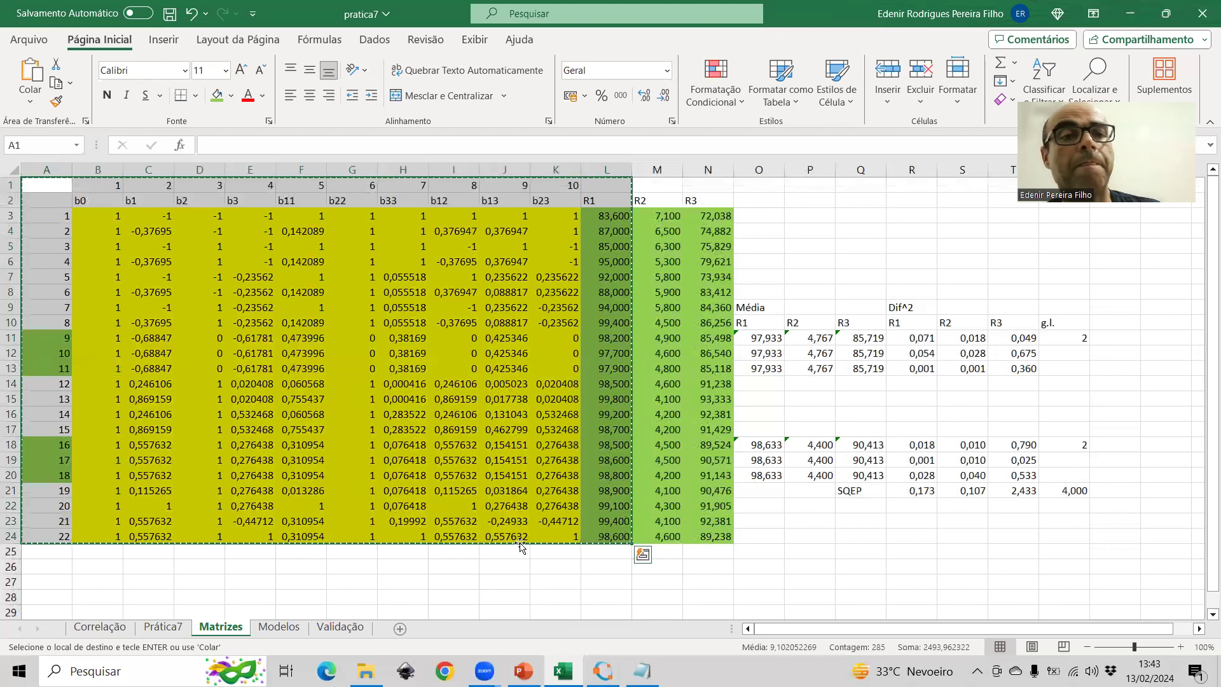
pyautogui.click(264, 632)
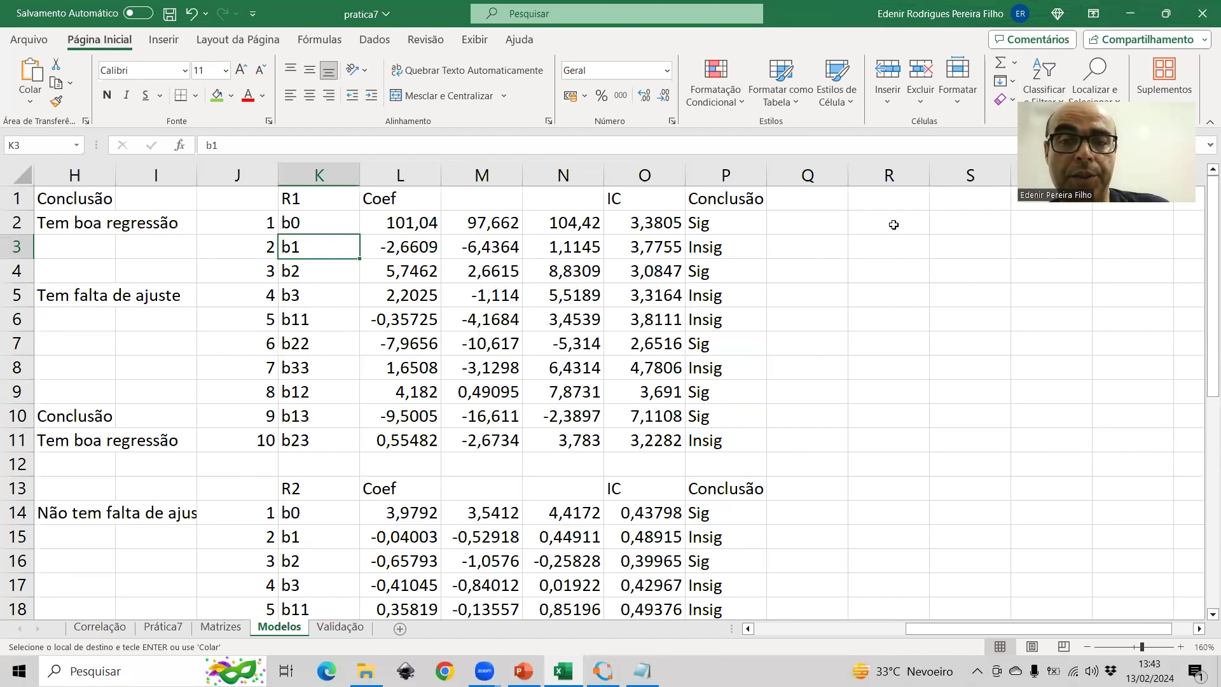
pyautogui.click(956, 219)
pyautogui.rightClick(956, 219)
pyautogui.click(1009, 231)
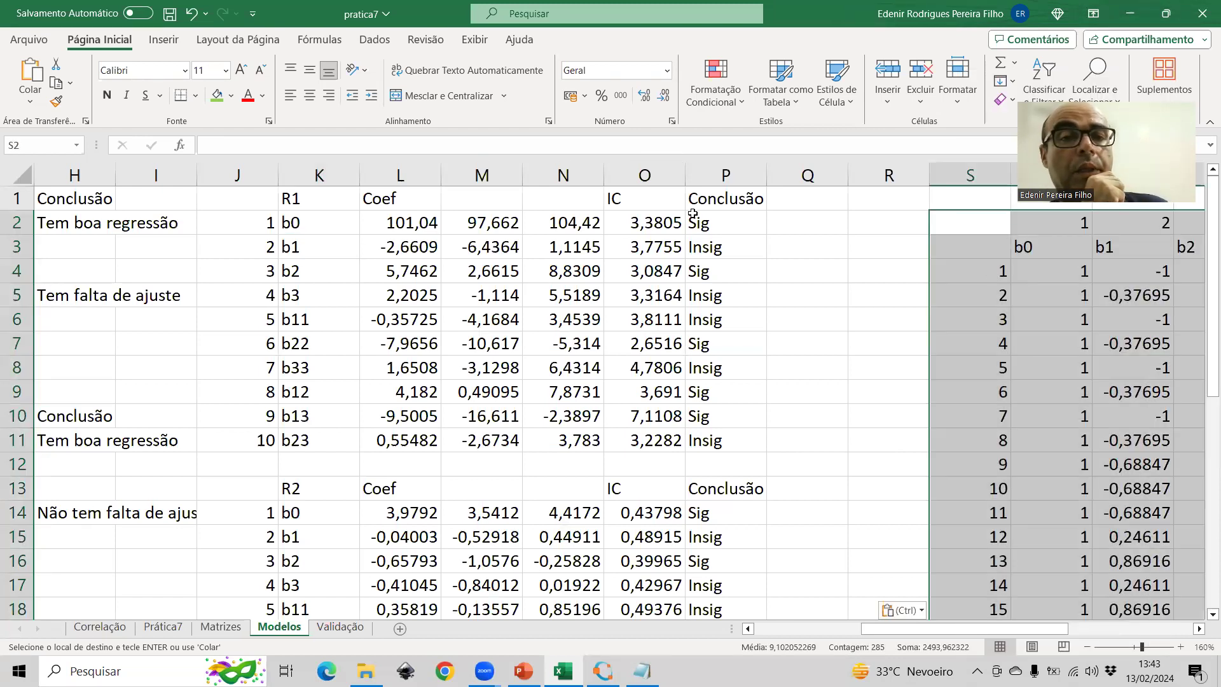
# - Copy the R1 conclusions in P2:P11 and paste them as transposed values above the coefficient columns, starting at T1
pyautogui.moveTo(719, 221); pyautogui.dragTo(706, 439)
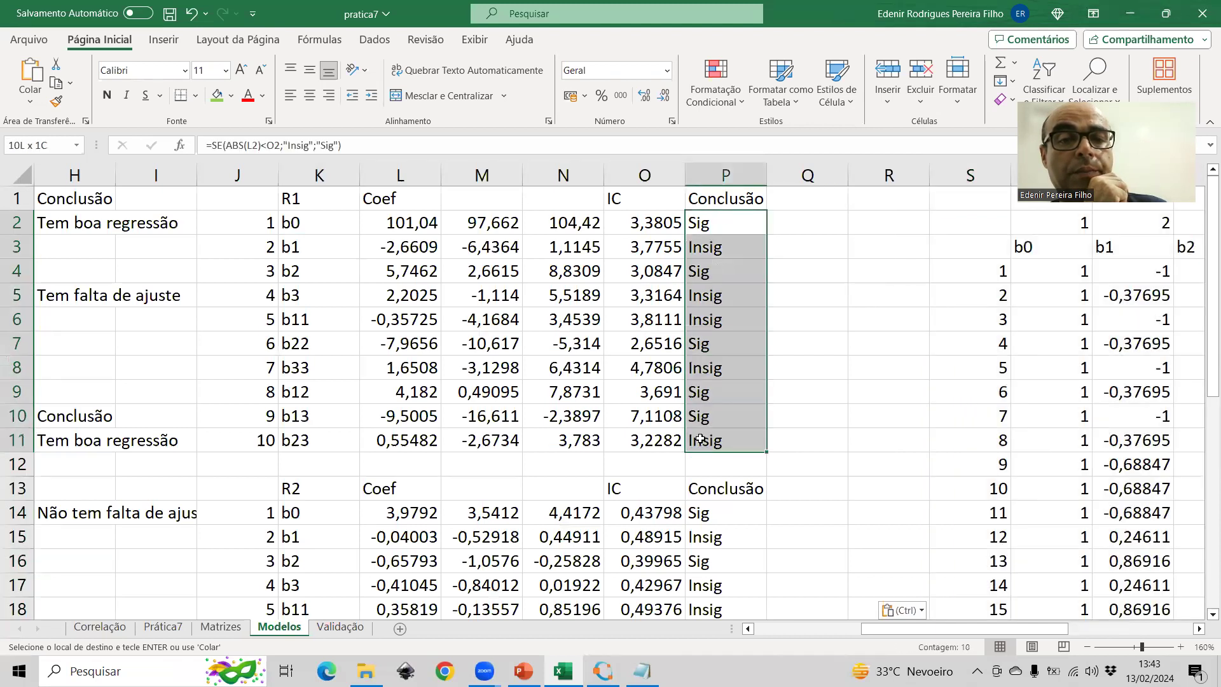
pyautogui.hotkey('ctrl', 'c')
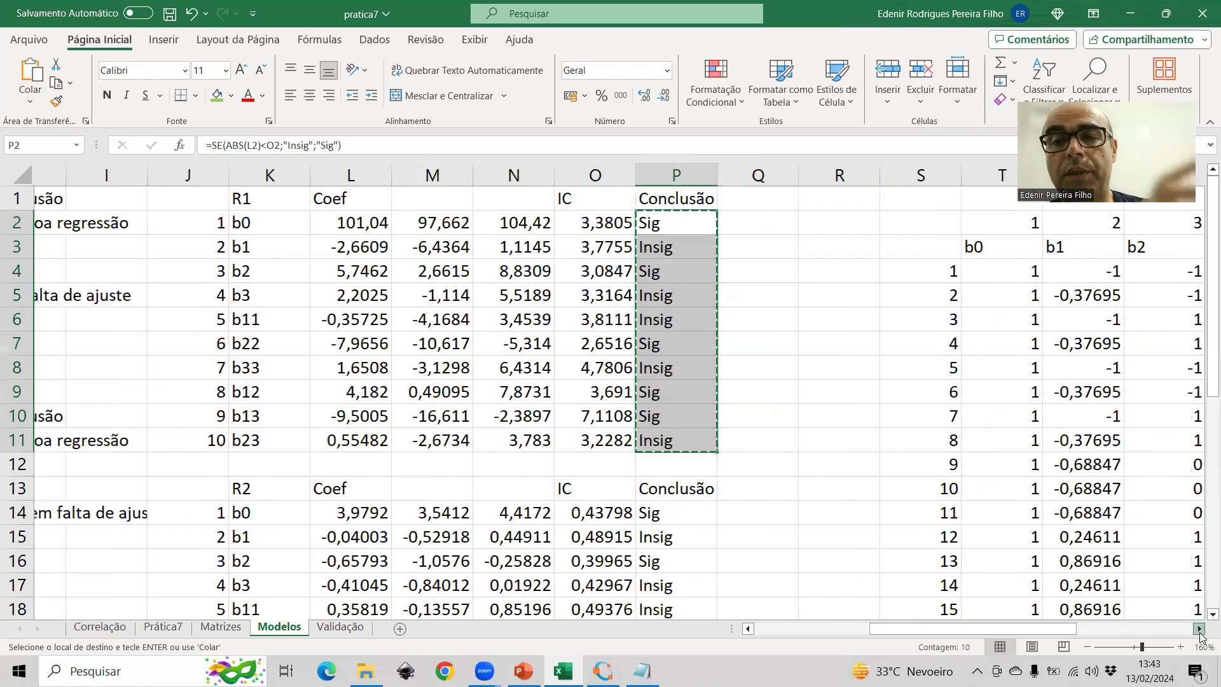
pyautogui.click(1199, 629)
pyautogui.click(1200, 629)
pyautogui.hscroll(5, 1199, 629)
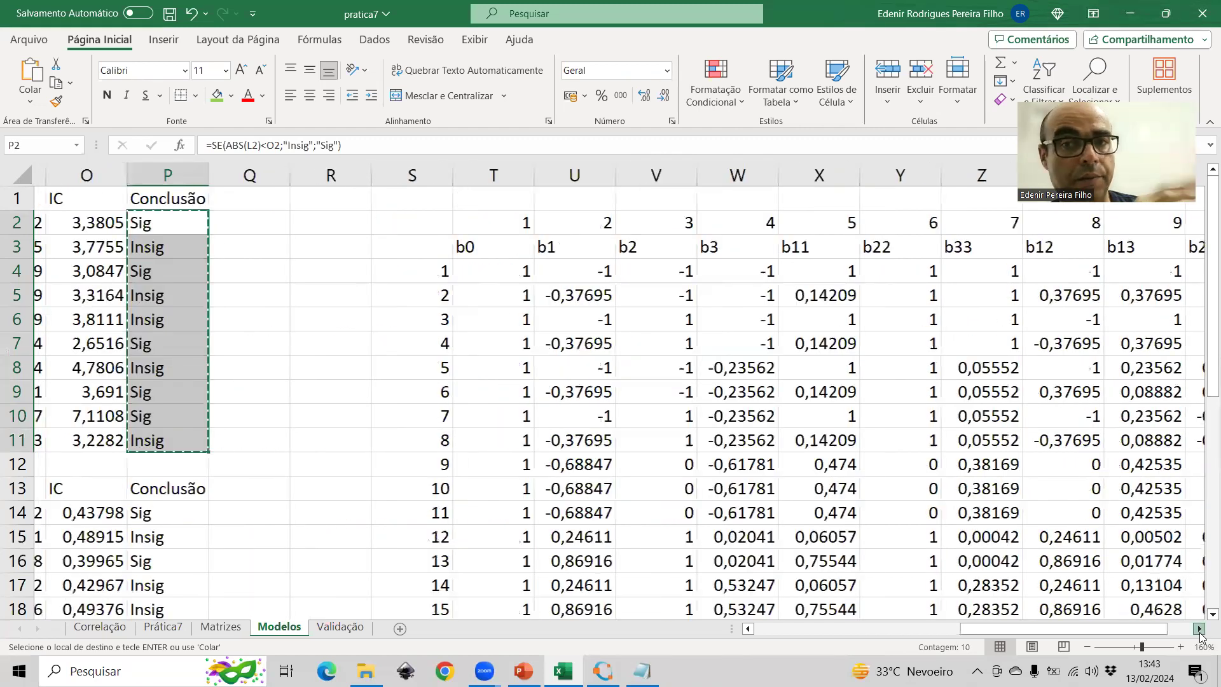
pyautogui.hscroll(3, 1200, 629)
pyautogui.click(233, 203)
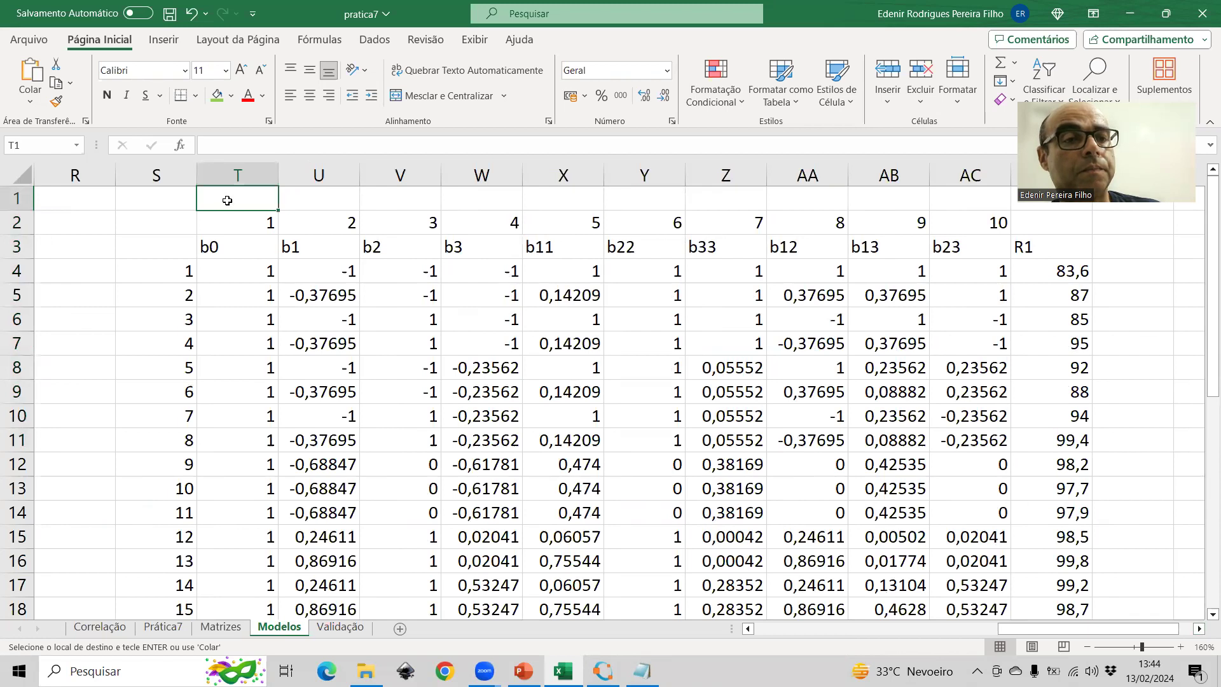
pyautogui.rightClick(227, 201)
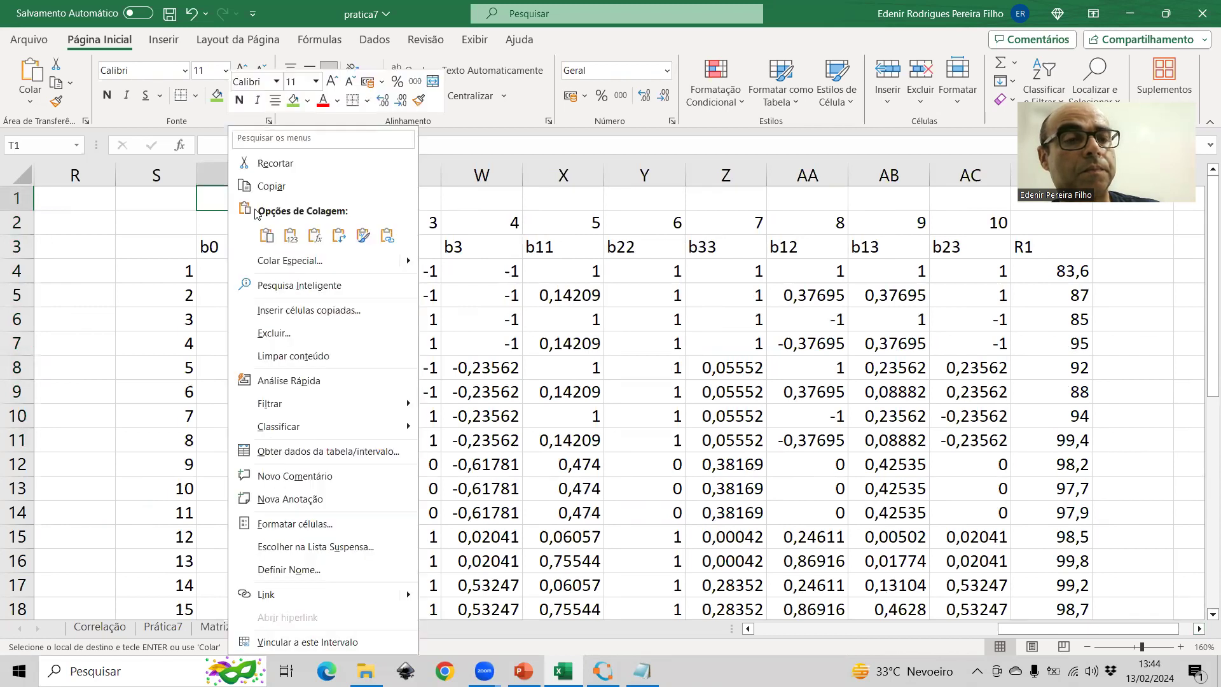
pyautogui.click(294, 269)
pyautogui.click(156, 234)
pyautogui.click(301, 374)
pyautogui.click(365, 397)
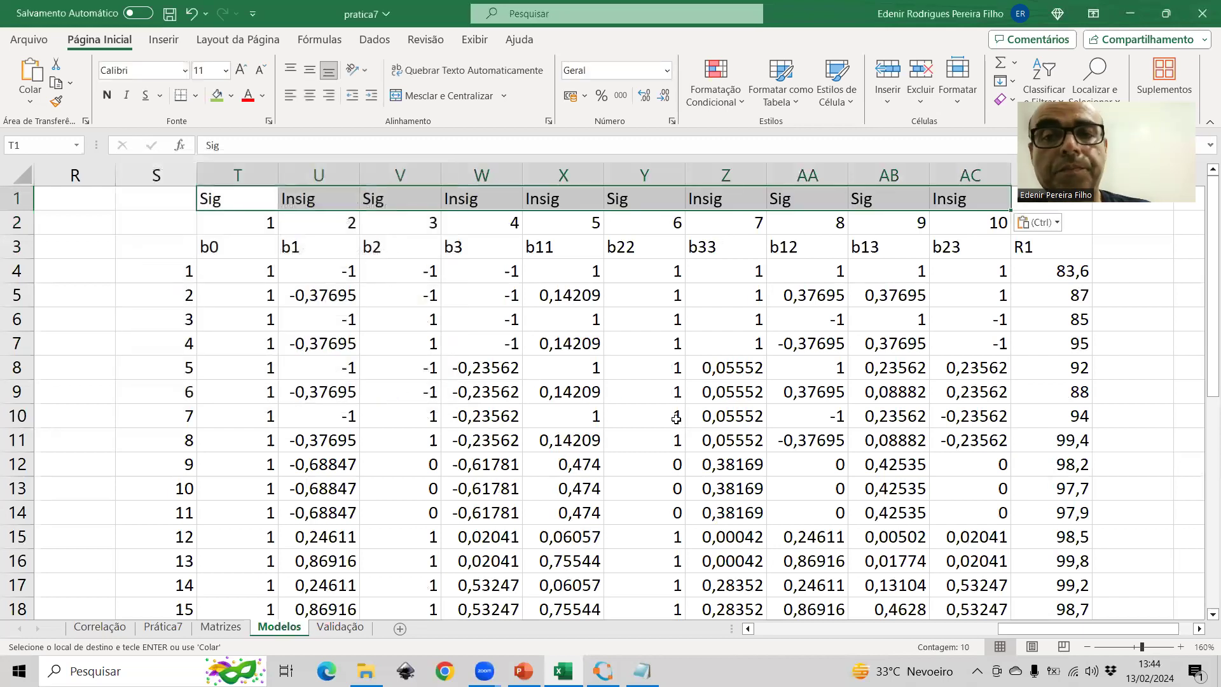
# - Delete the columns of the insignificant coefficients b1, b3, b11, b33 and b23 from the R1 matrix
pyautogui.click(1200, 628)
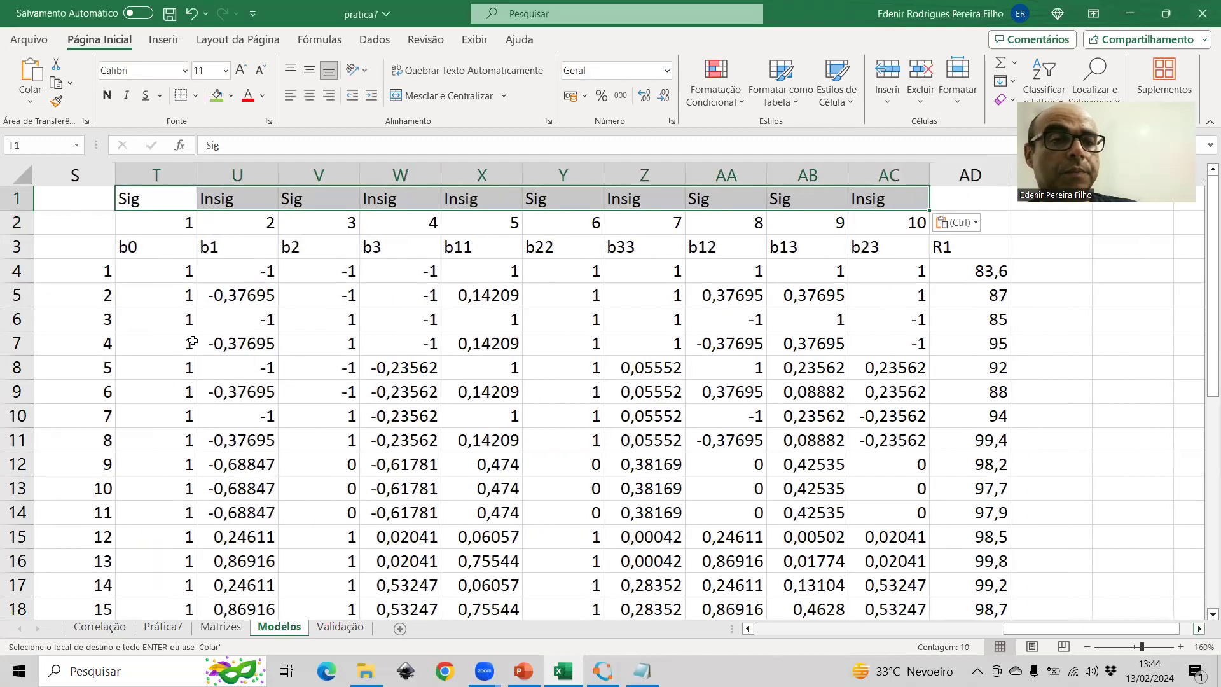
pyautogui.click(269, 162)
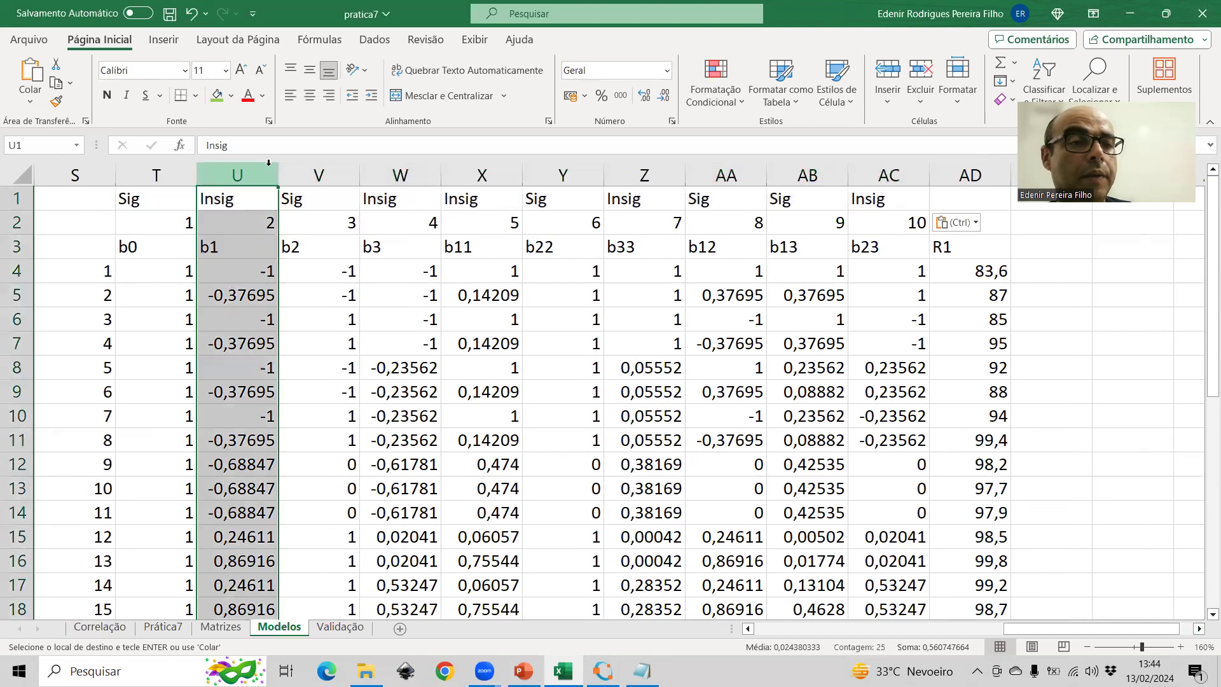
pyautogui.rightClick(262, 169)
pyautogui.click(327, 354)
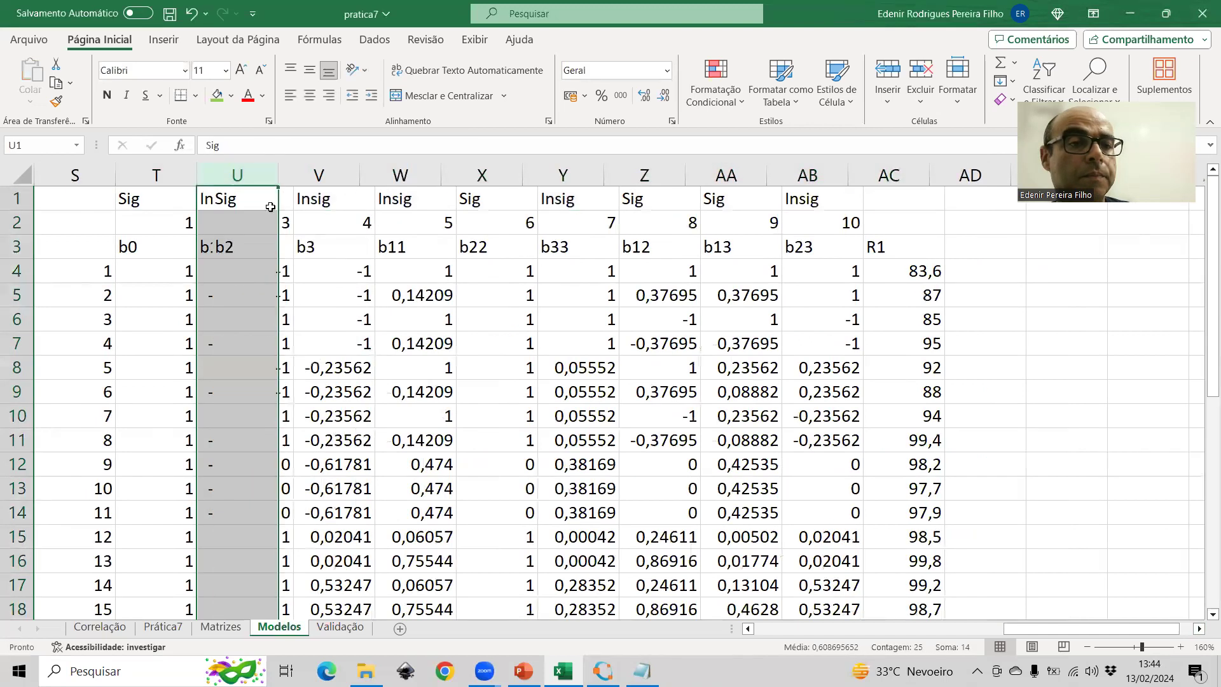
pyautogui.click(295, 172)
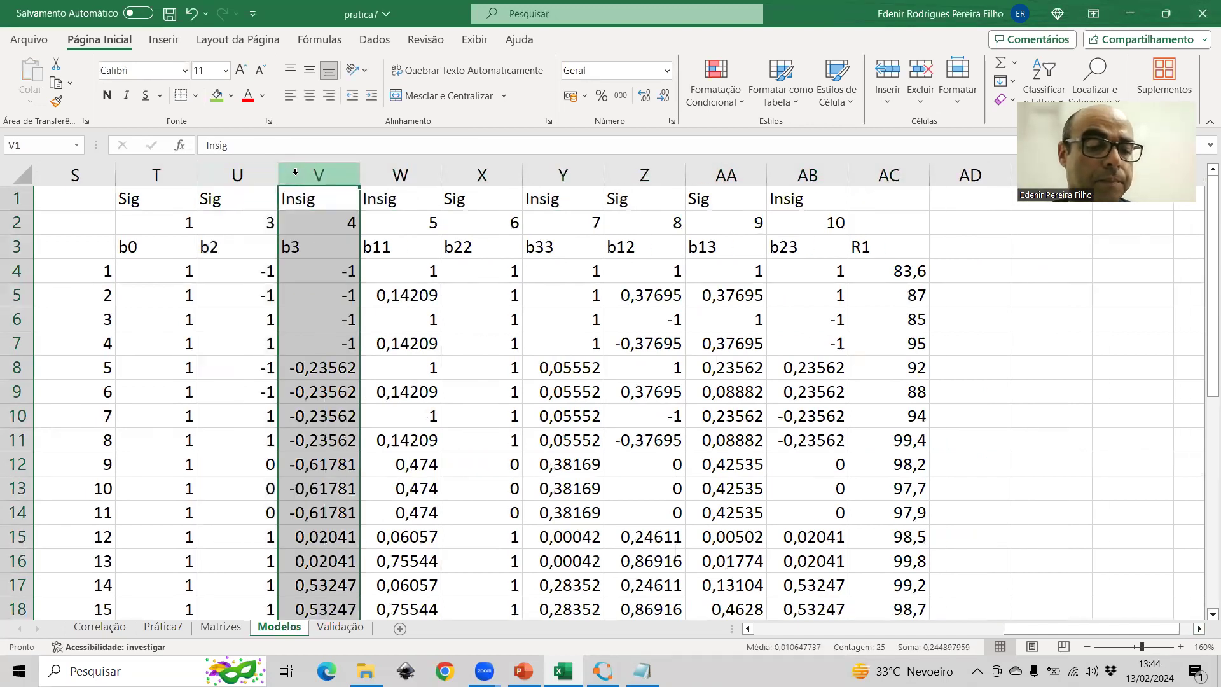
pyautogui.hotkey('ctrl', '-')
pyautogui.hotkey('ctrl', '-')
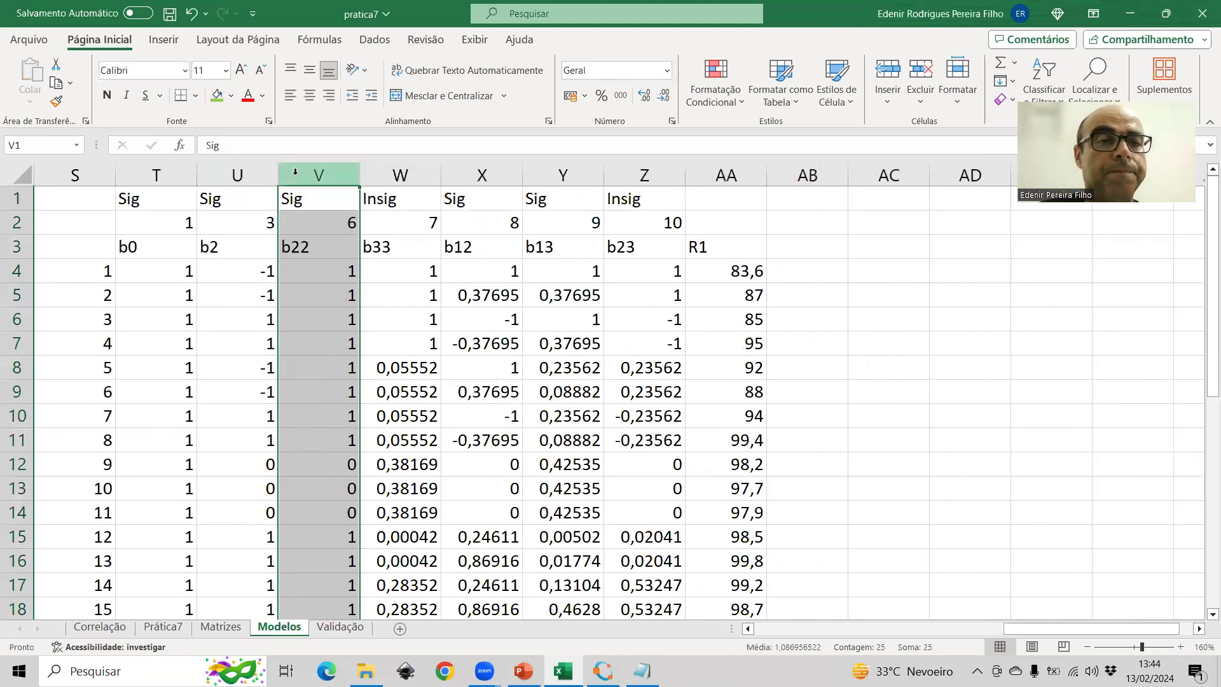
pyautogui.press('Right')
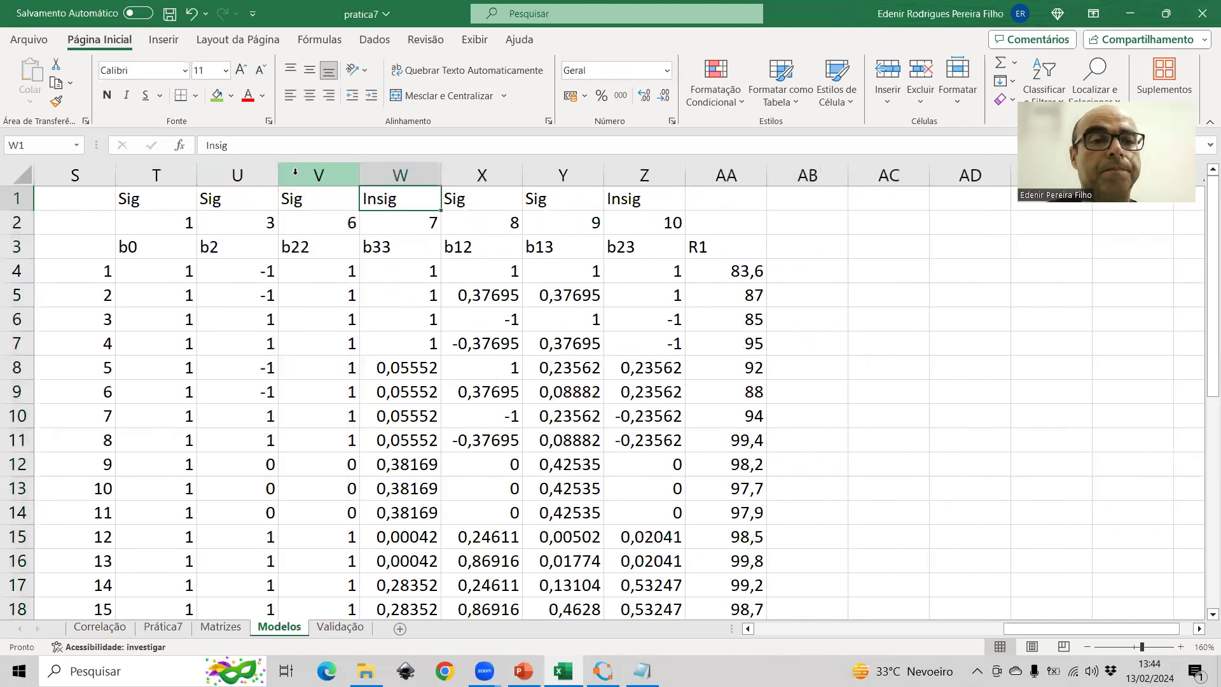
pyautogui.click(429, 176)
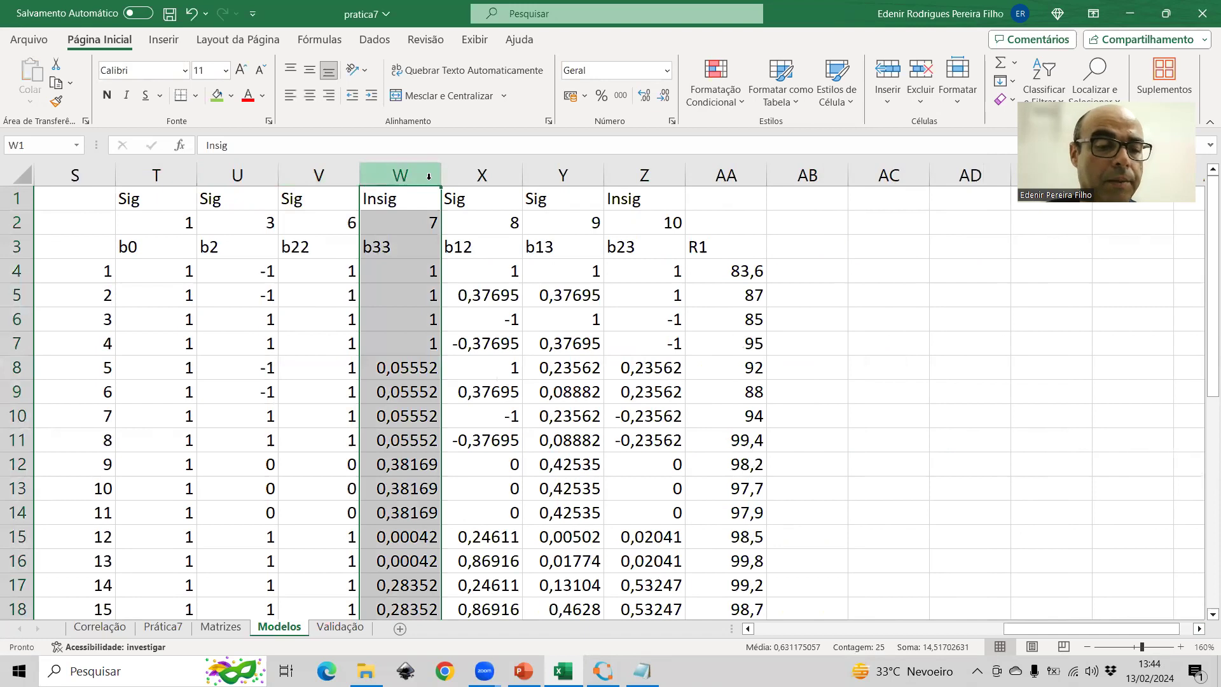
pyautogui.hotkey('ctrl', '-')
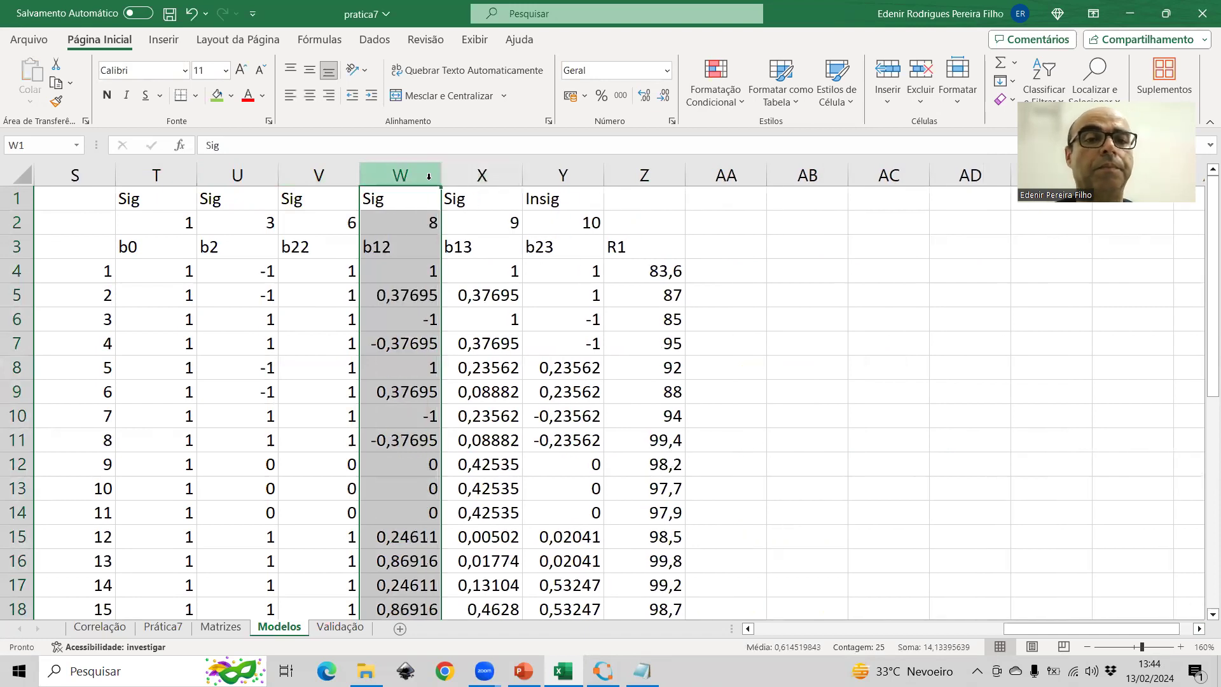
pyautogui.click(540, 166)
pyautogui.hotkey('ctrl', '-')
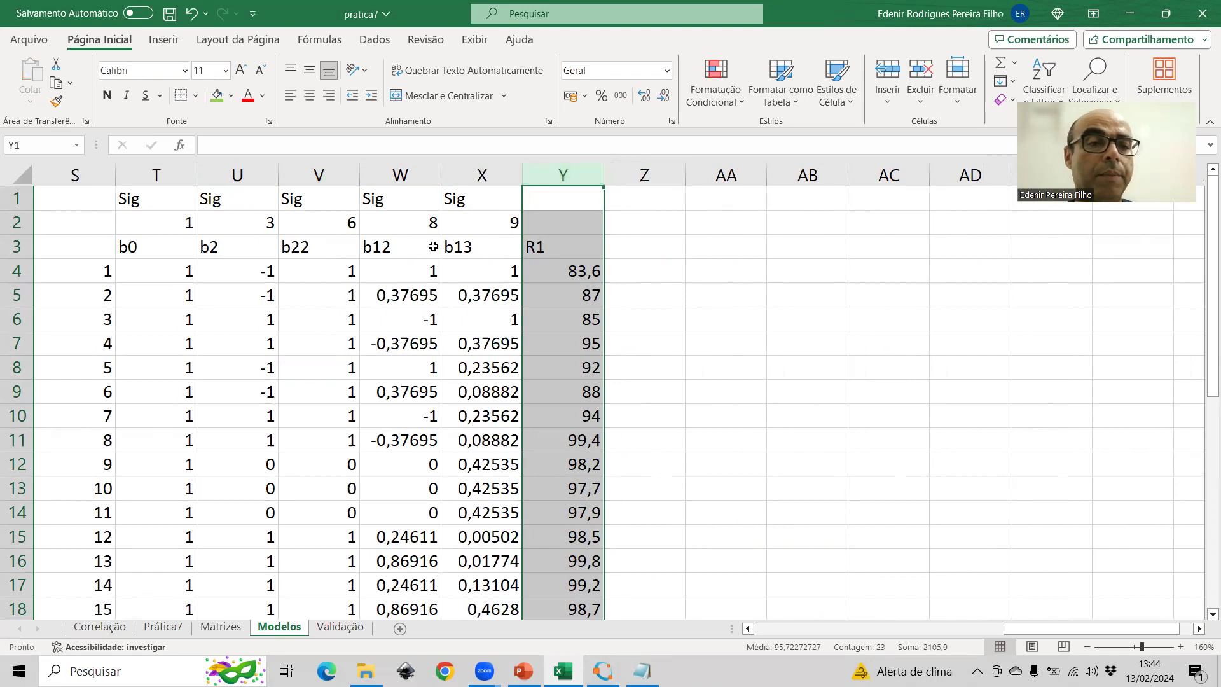
# - Save the workbook with the reduced R1 matrix
pyautogui.click(1087, 647)
pyautogui.click(1087, 647)
pyautogui.click(1087, 647)
pyautogui.moveTo(942, 628); pyautogui.dragTo(986, 626)
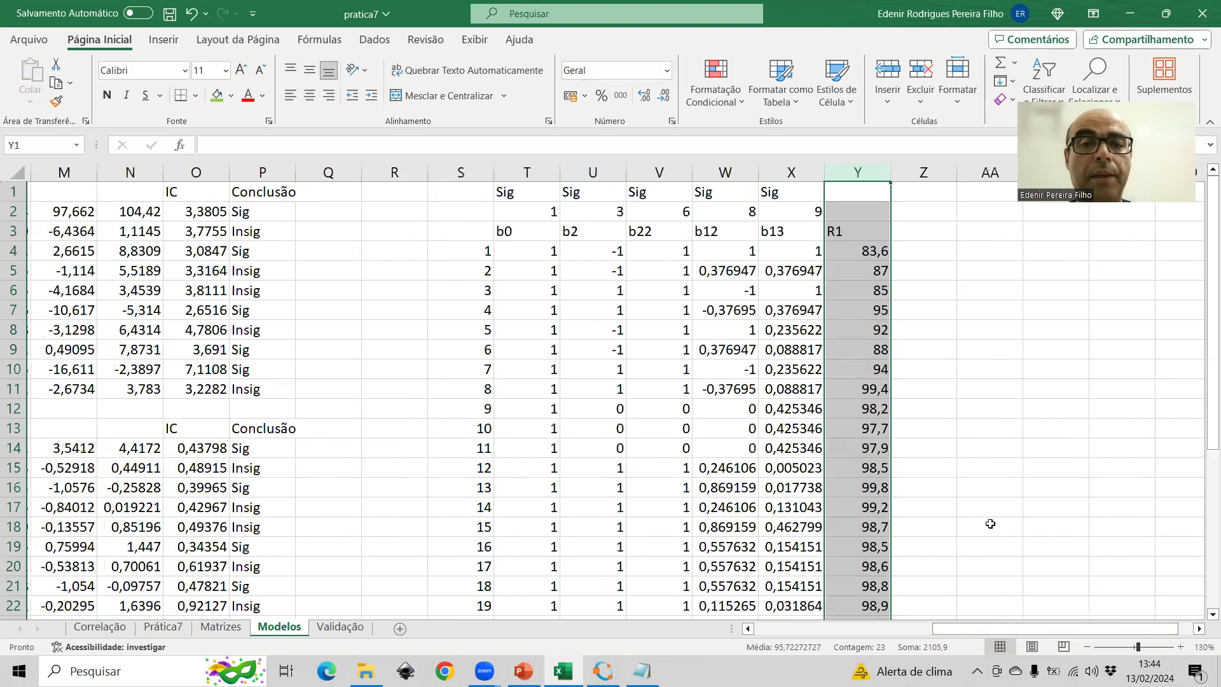
pyautogui.click(1088, 647)
pyautogui.click(1088, 647)
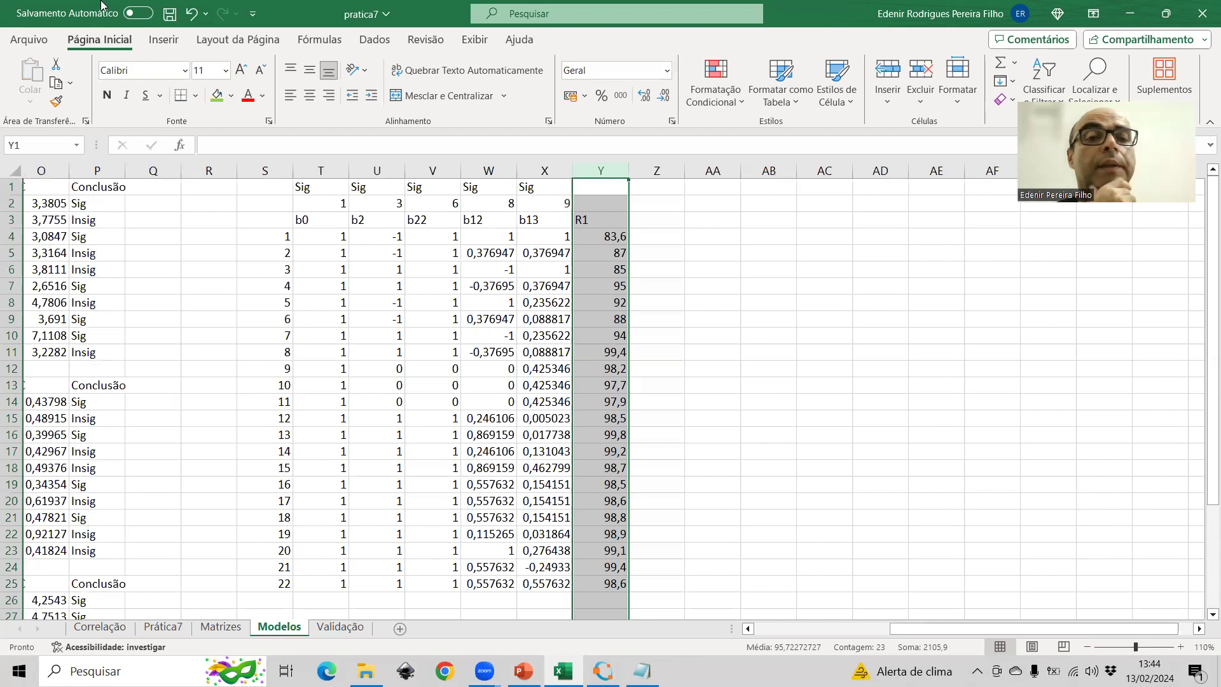
pyautogui.moveTo(24, 219); pyautogui.dragTo(292, 215)
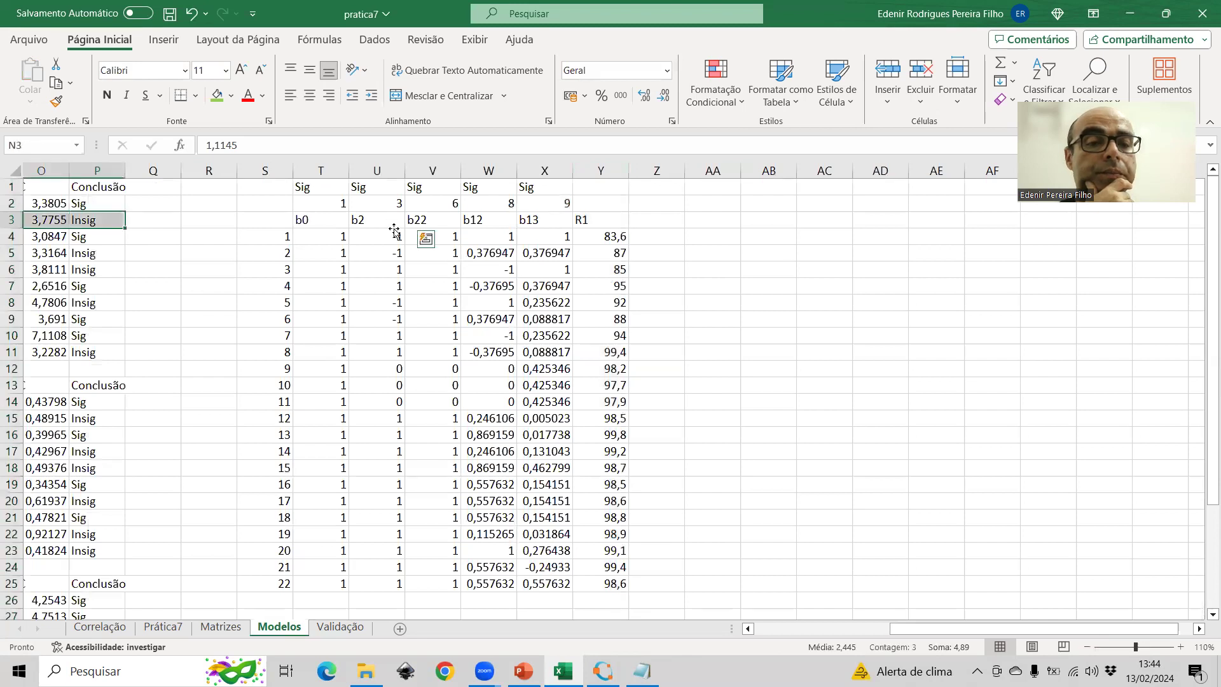
pyautogui.click(170, 14)
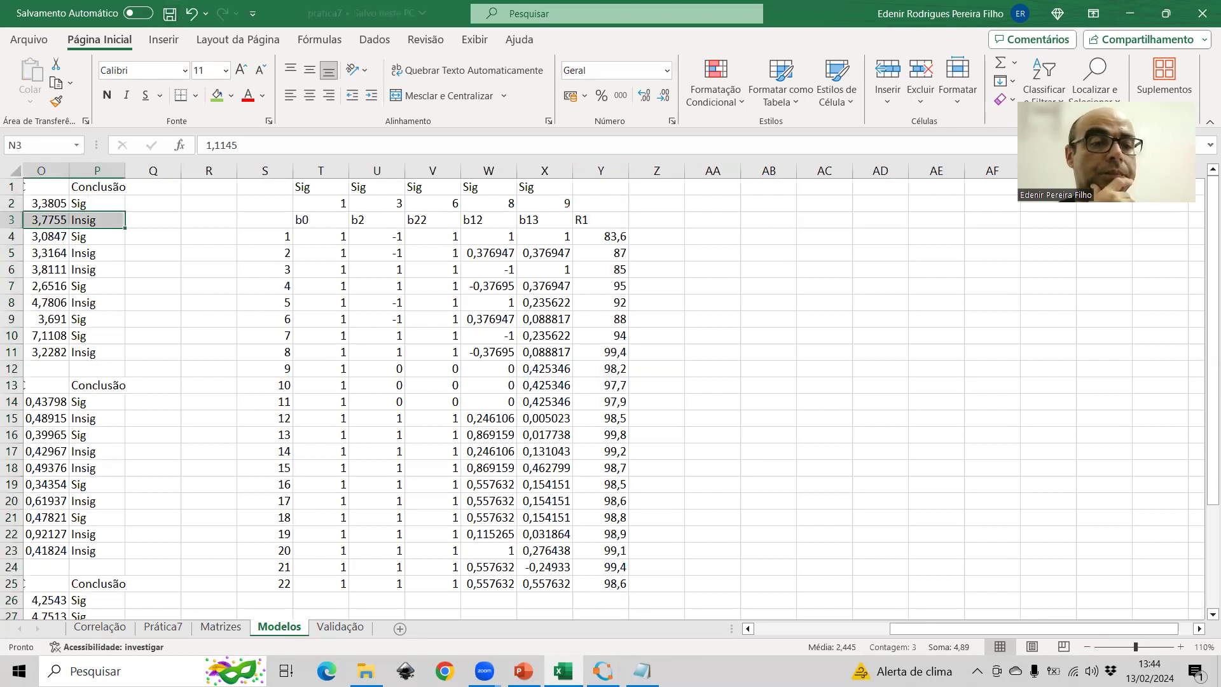
# - Apply filters to the matrix header row S3:Z3 on the Modelos sheet and sort the rows by b2 from smallest to largest
pyautogui.click(335, 630)
pyautogui.click(274, 633)
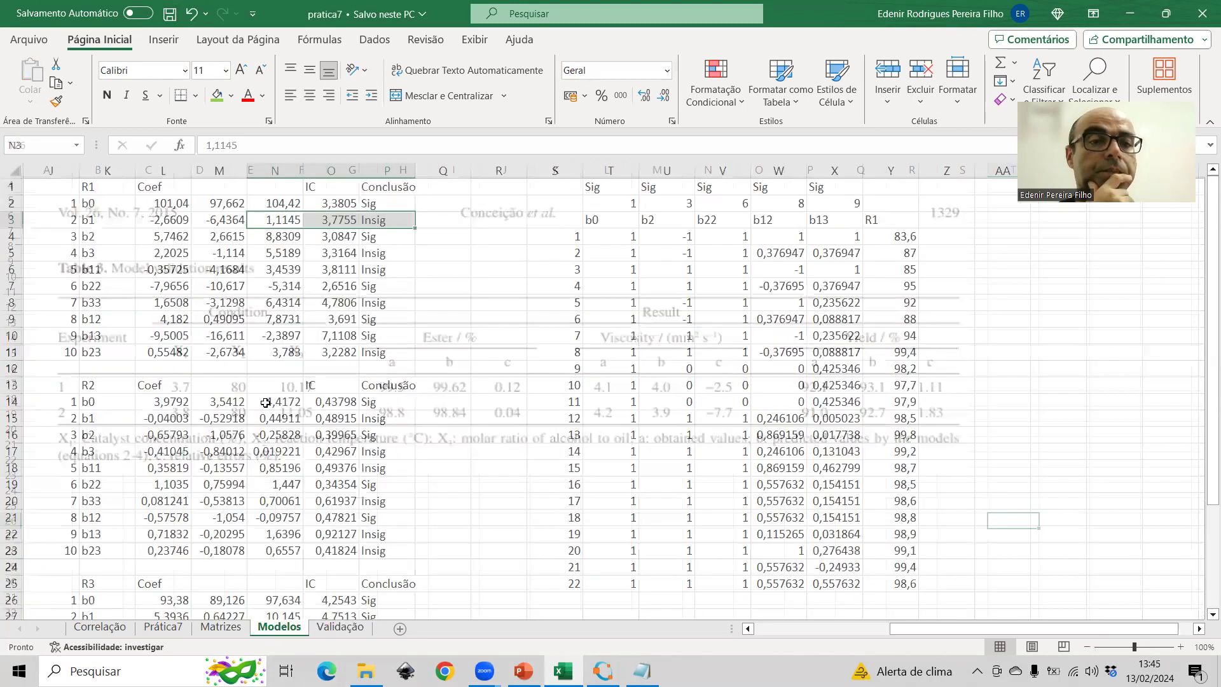
pyautogui.moveTo(558, 220); pyautogui.dragTo(961, 222)
pyautogui.click(381, 42)
pyautogui.click(681, 86)
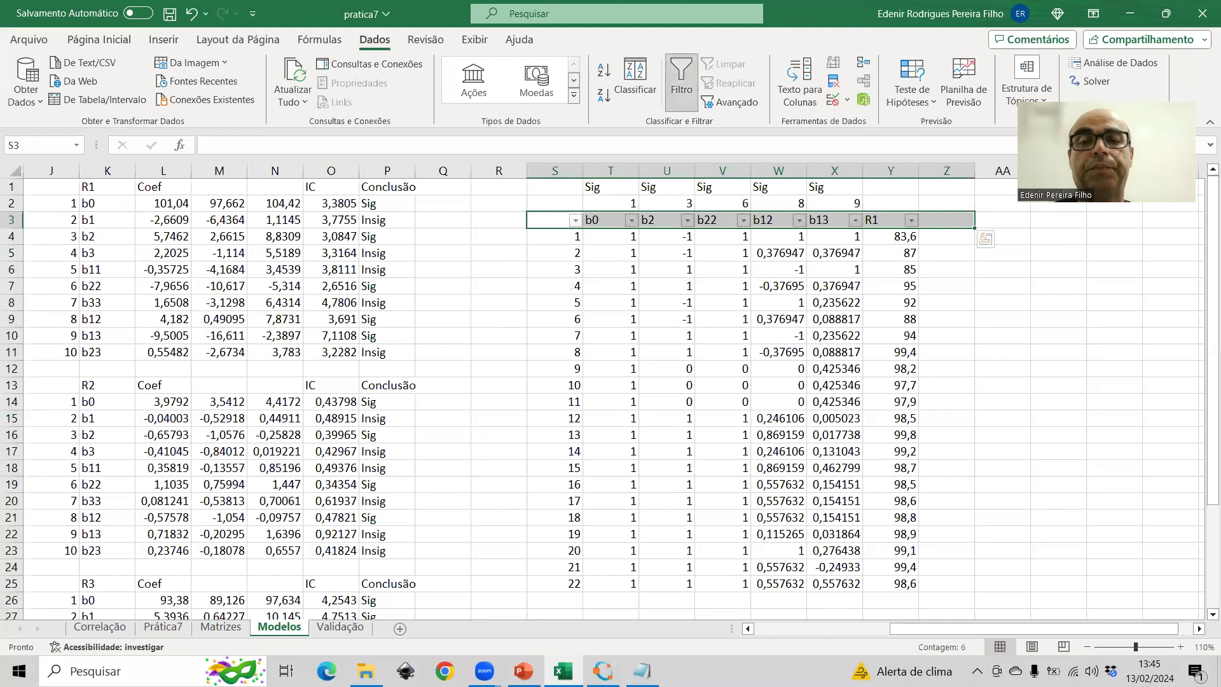
pyautogui.click(1199, 629)
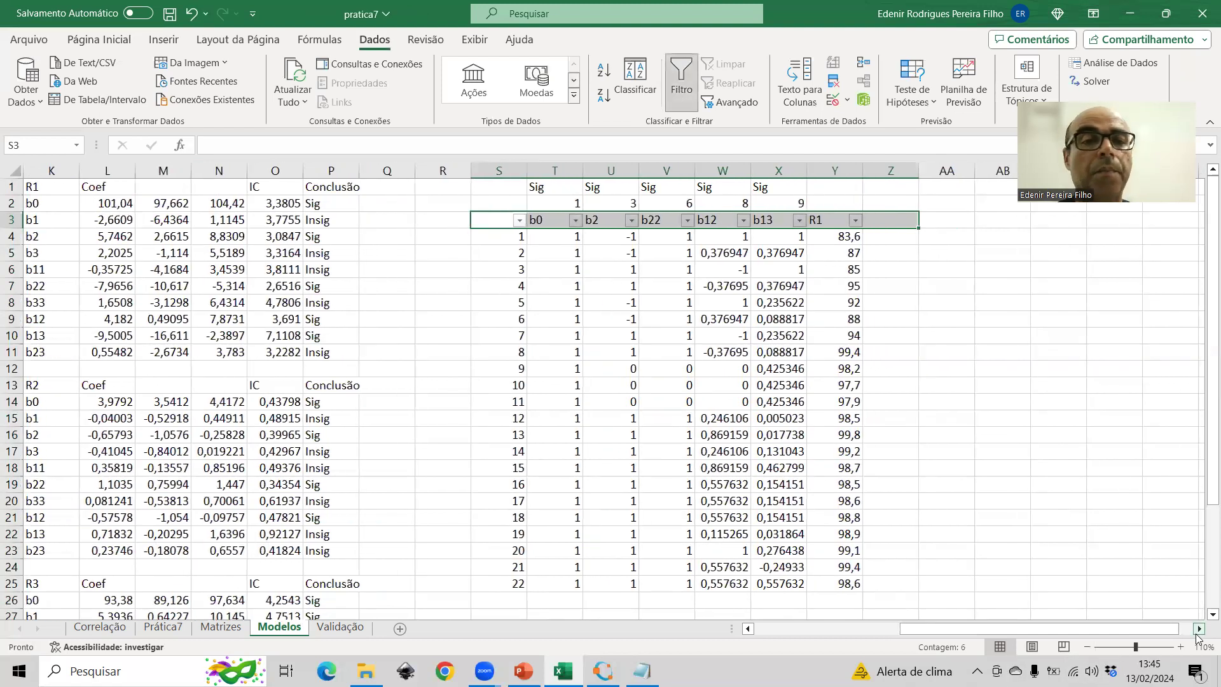
pyautogui.click(1198, 629)
pyautogui.click(1199, 630)
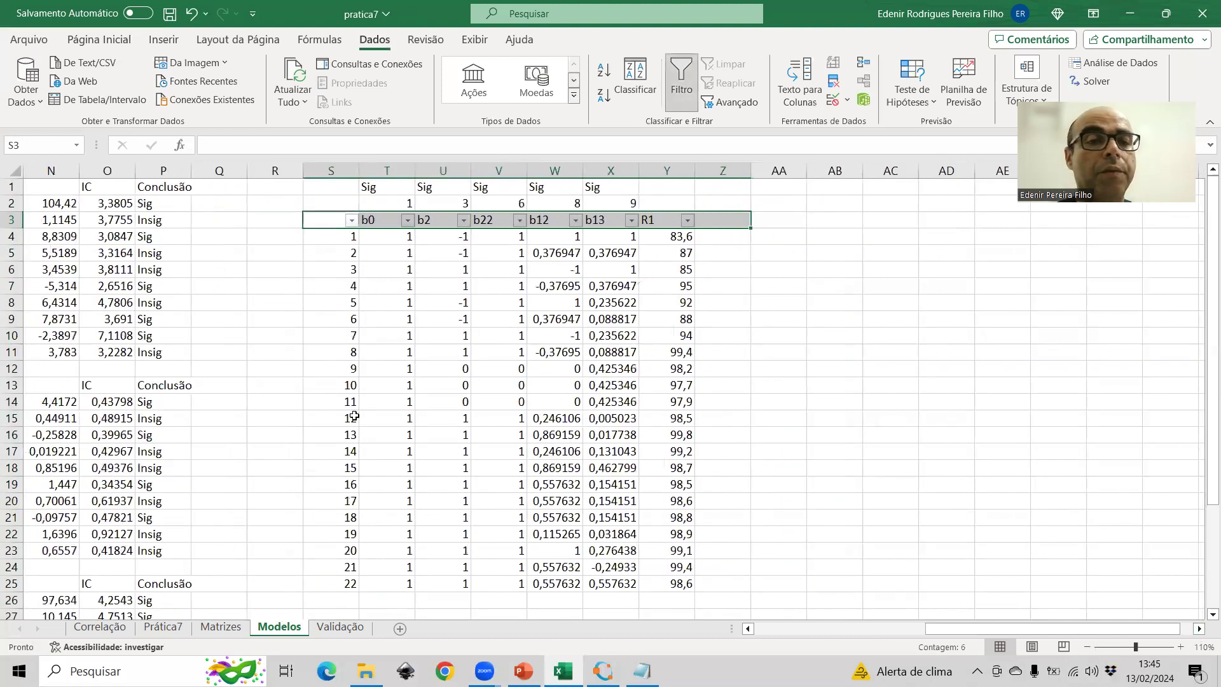
pyautogui.click(464, 220)
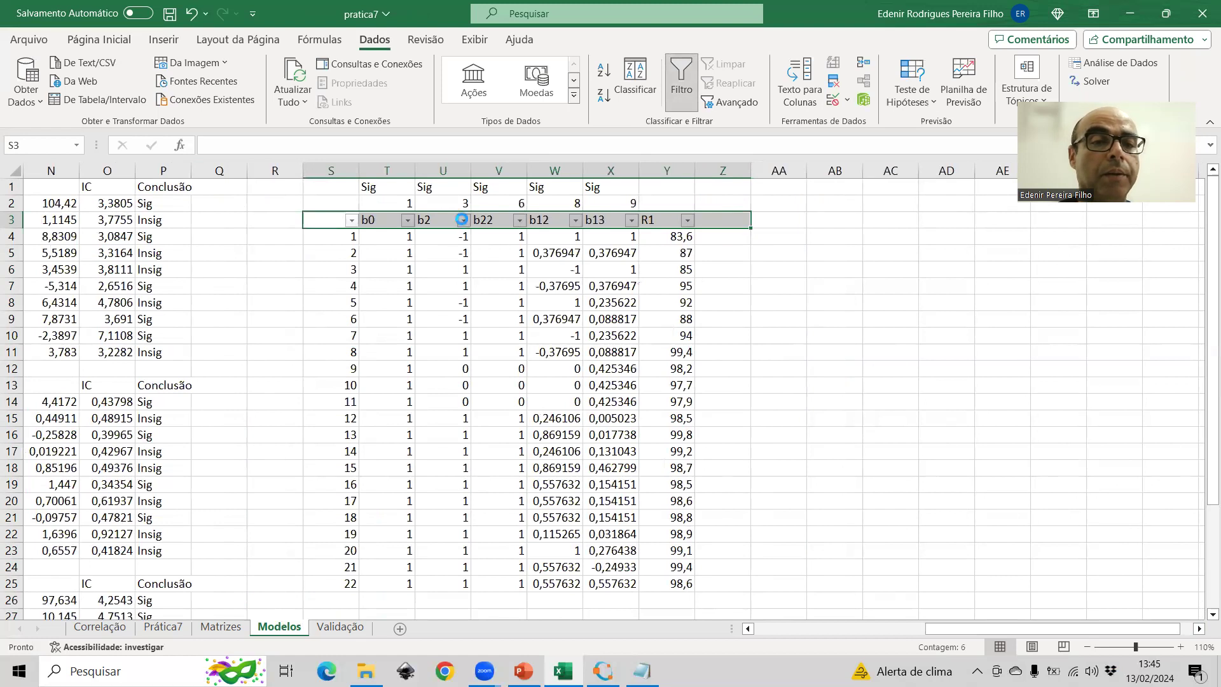
pyautogui.click(417, 238)
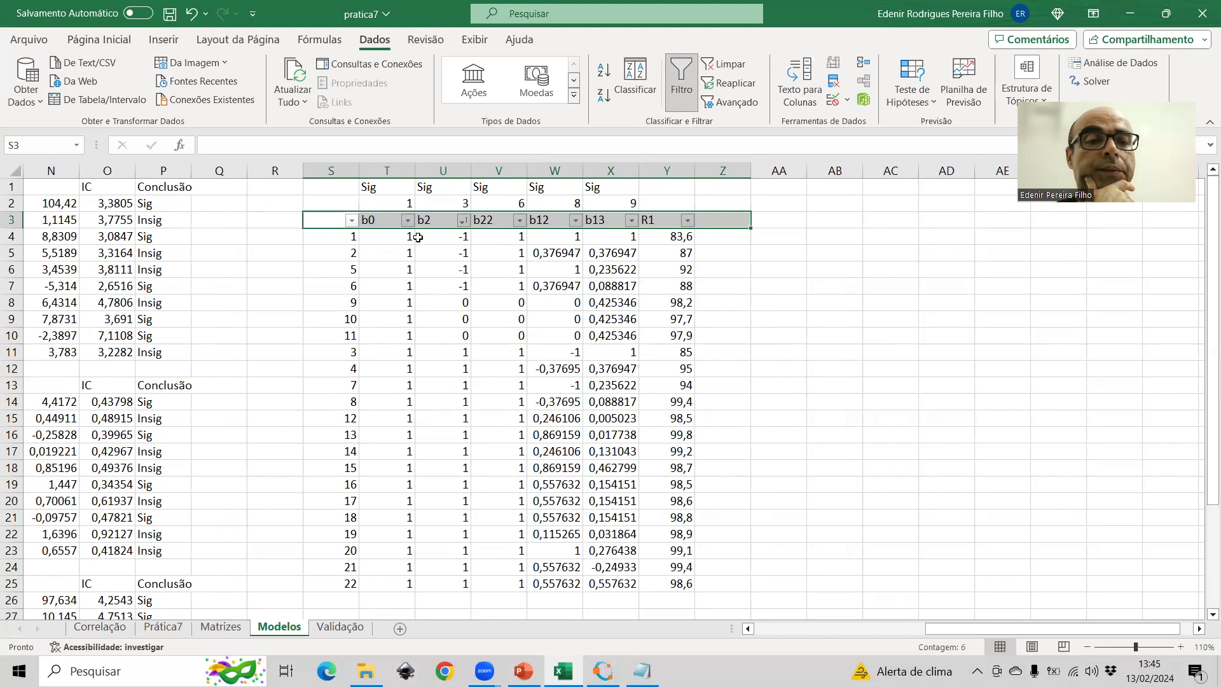
# - Number the replicate experiments 9, 10 and 11 as 1, 2 and 3 in Z8:Z10
pyautogui.click(742, 302)
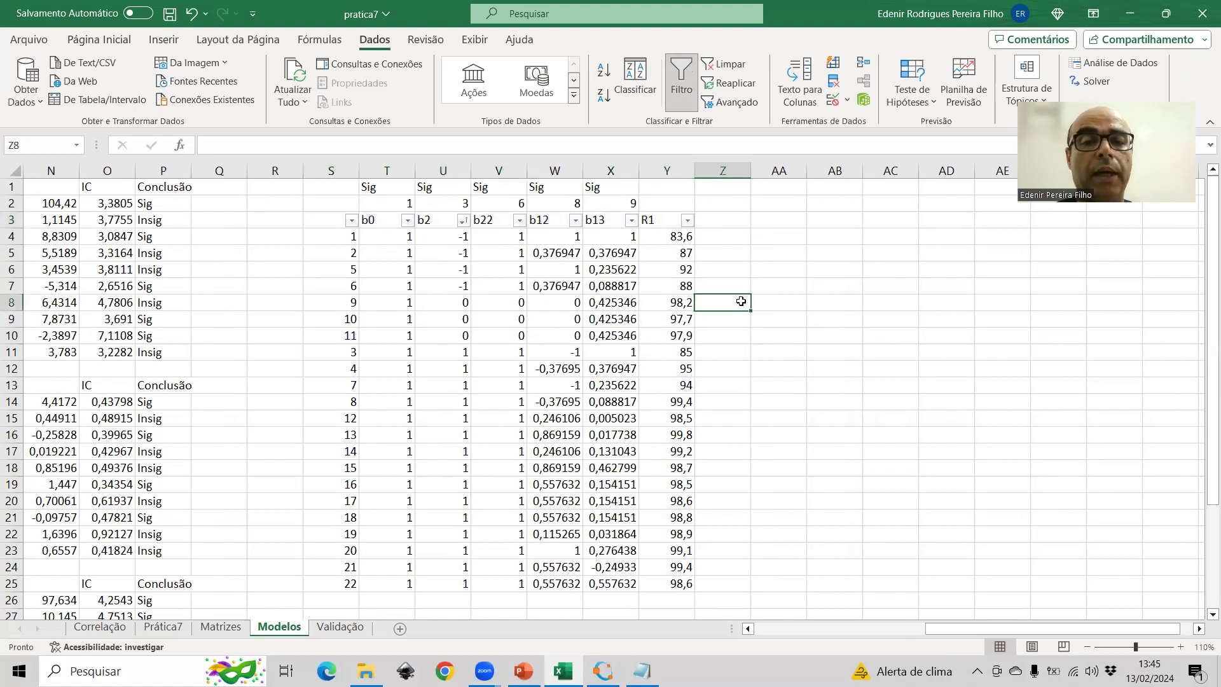
pyautogui.press('Down')
pyautogui.write('2')
pyautogui.press('Return')
pyautogui.write('3')
pyautogui.press('Return')
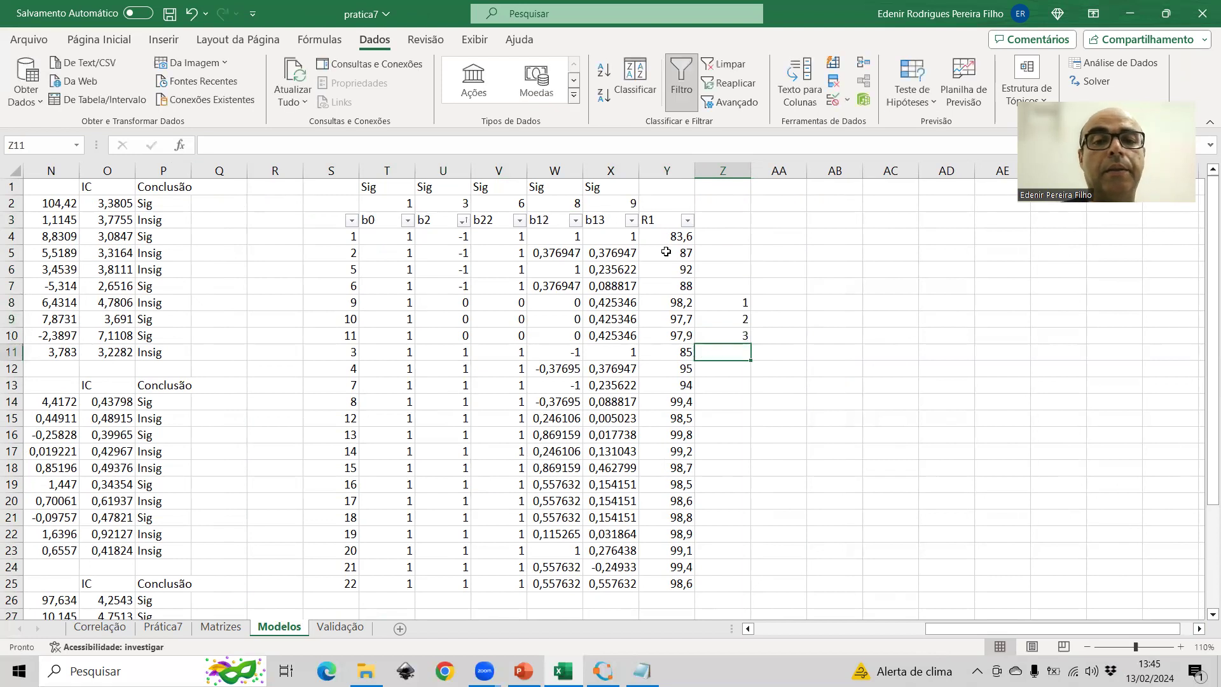
# - Reapply the filters to S3:Z3 so they include column Z, and sort the matrix by column Z from smallest to largest
pyautogui.moveTo(312, 220); pyautogui.dragTo(709, 226)
pyautogui.click(681, 93)
pyautogui.click(684, 93)
pyautogui.click(743, 220)
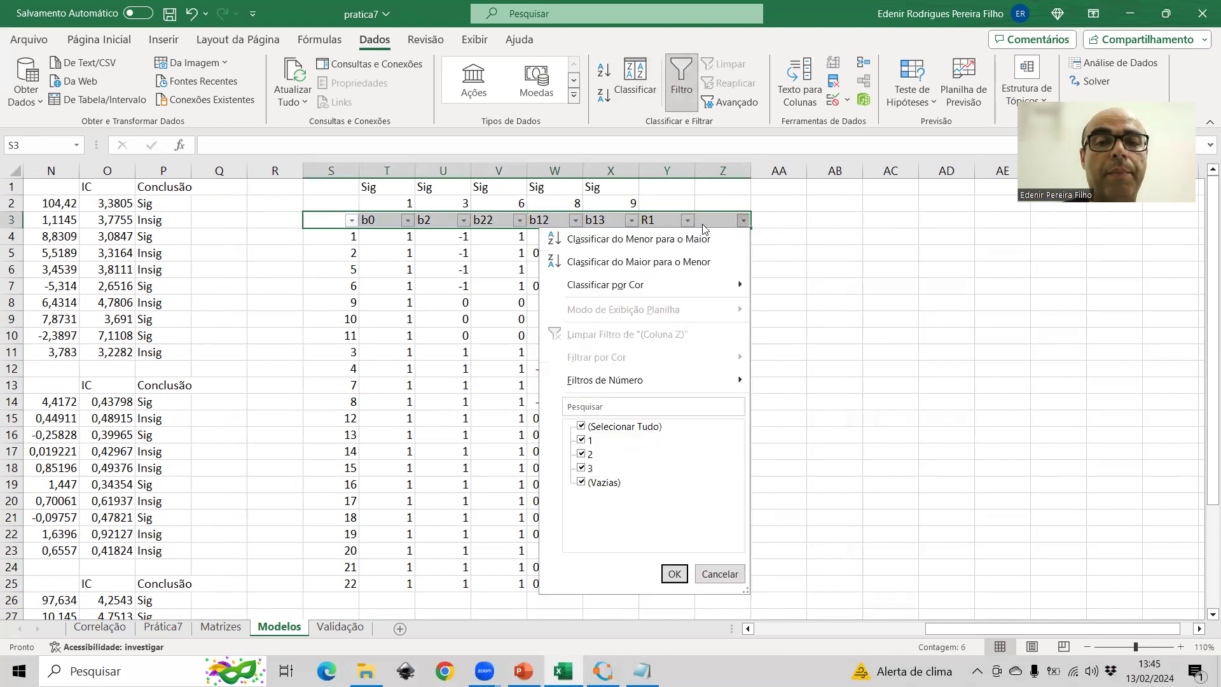
pyautogui.click(679, 239)
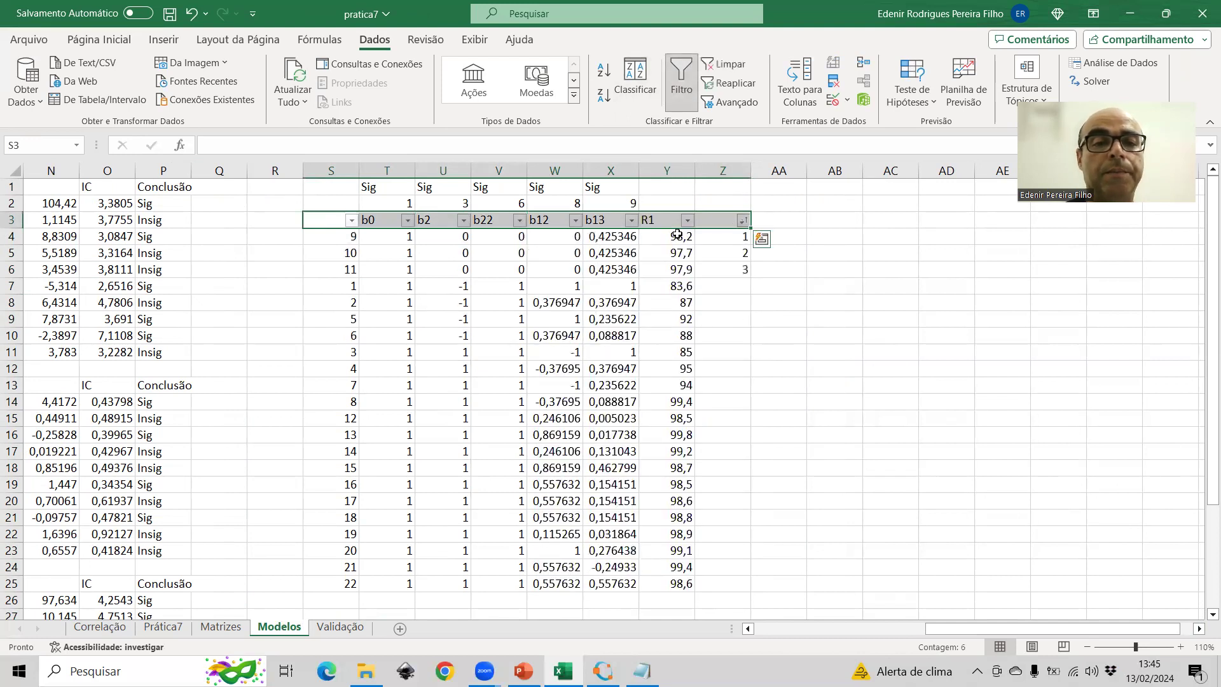
# - Number experiments 16, 17 and 18 as 4, 5 and 6 in Z19:Z21, and sort the matrix by column Z in ascending order
pyautogui.moveTo(350, 489); pyautogui.dragTo(674, 517)
pyautogui.click(707, 491)
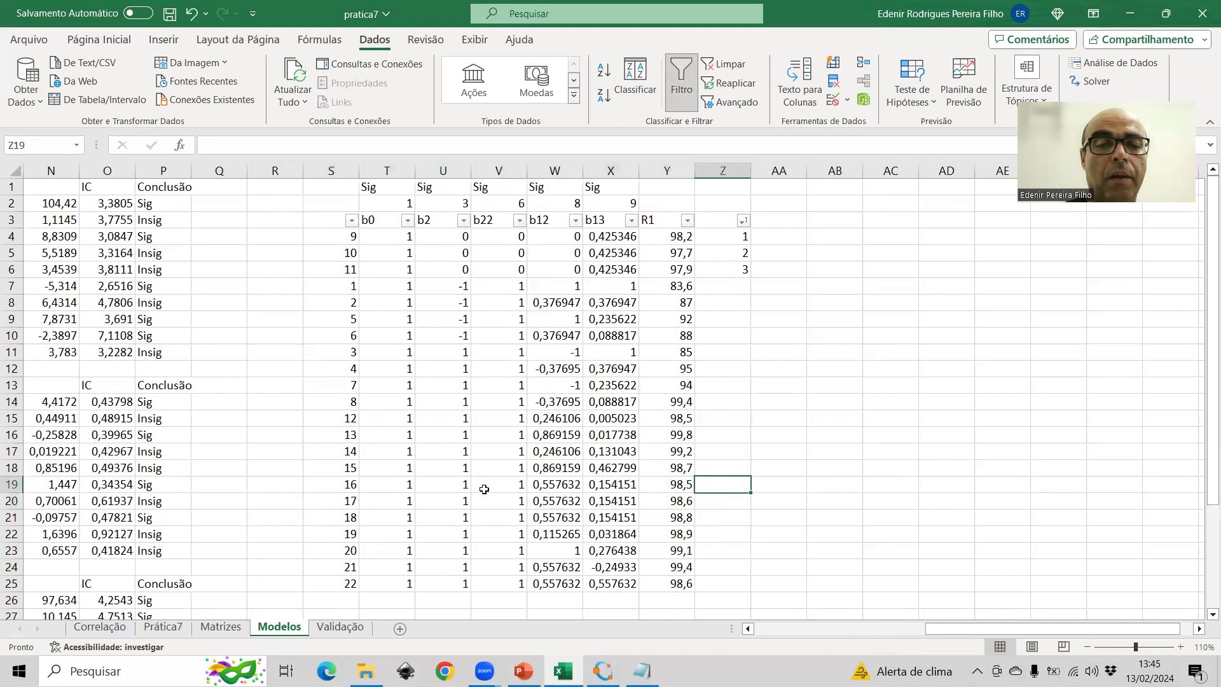
pyautogui.write('4')
pyautogui.press('Return')
pyautogui.write('5')
pyautogui.press('Return')
pyautogui.write('6')
pyautogui.press('Return')
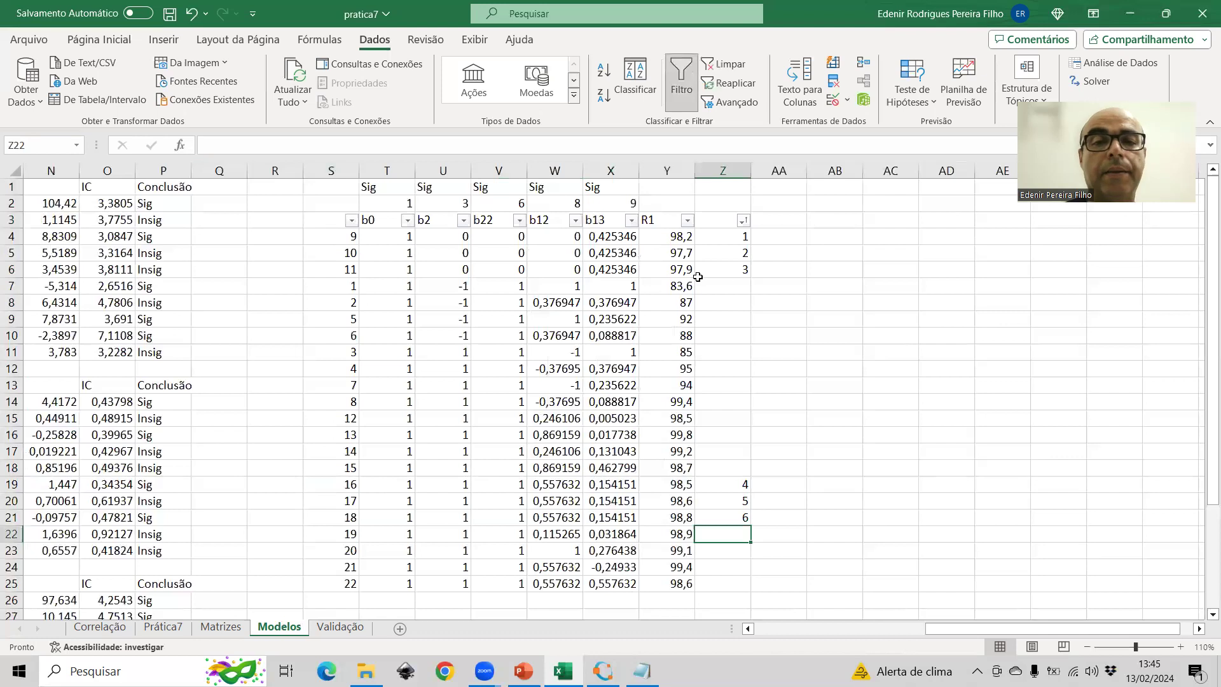
pyautogui.click(742, 223)
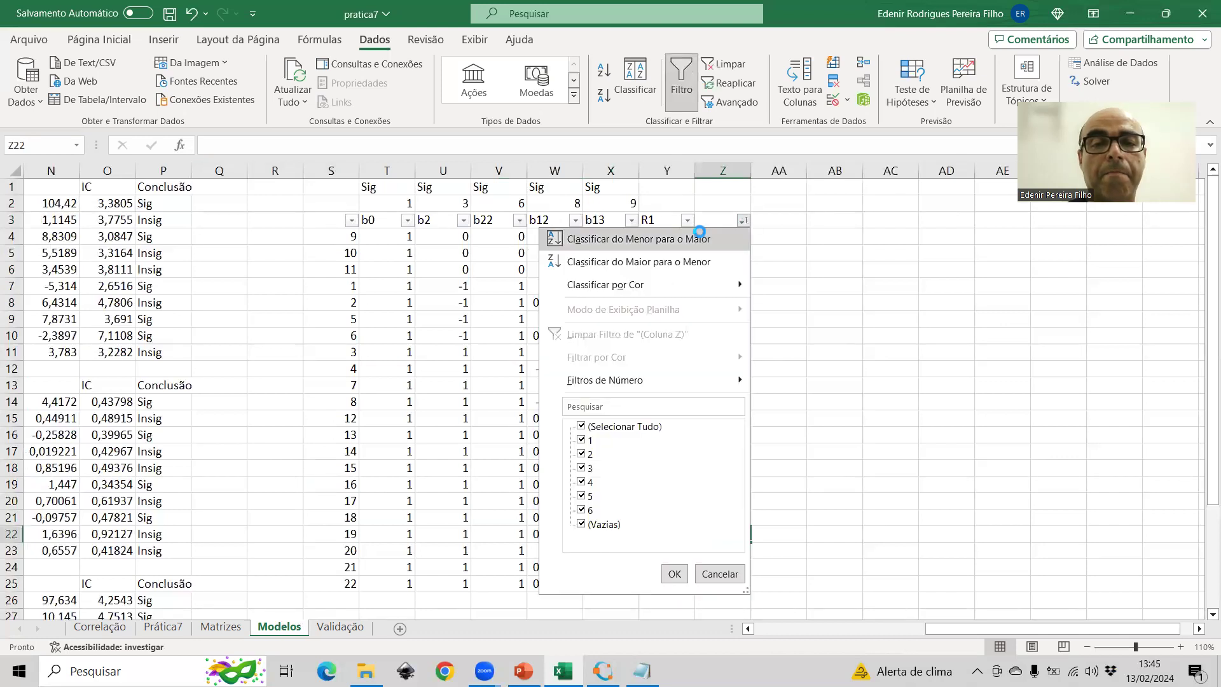
pyautogui.click(700, 235)
# - Fill the R1 replicate values in Y4:Y6 with green and those in Y7:Y9 with orange
pyautogui.moveTo(676, 240); pyautogui.dragTo(669, 274)
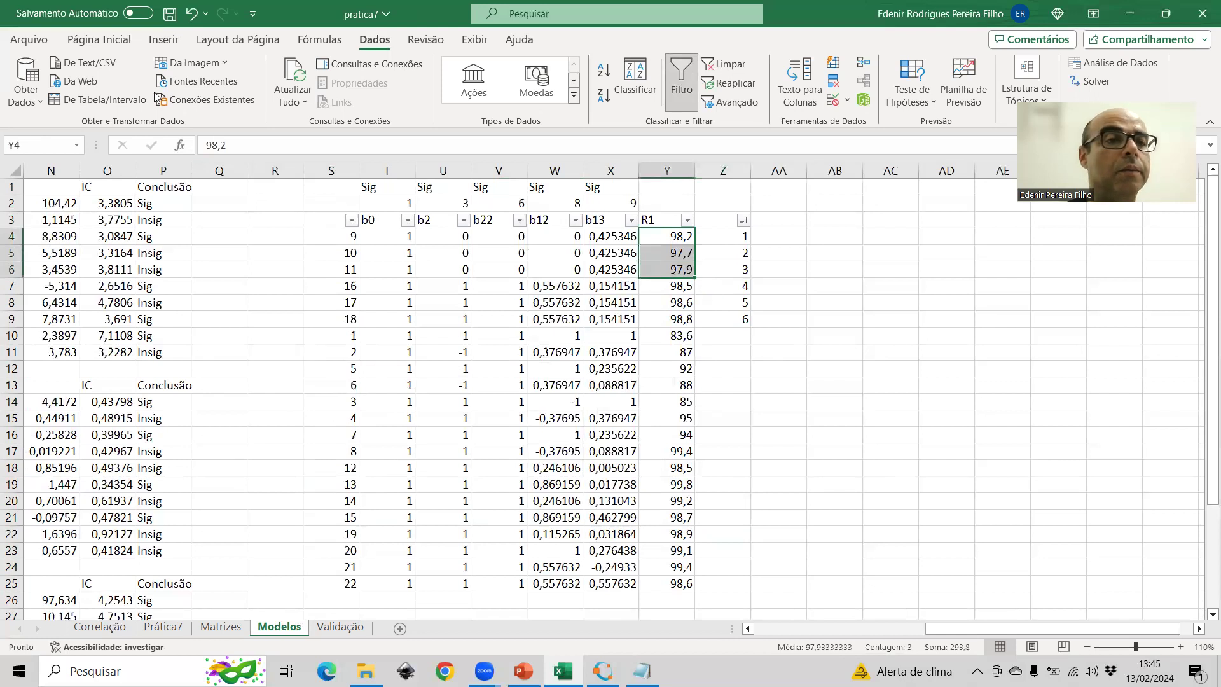
pyautogui.click(99, 40)
pyautogui.click(217, 95)
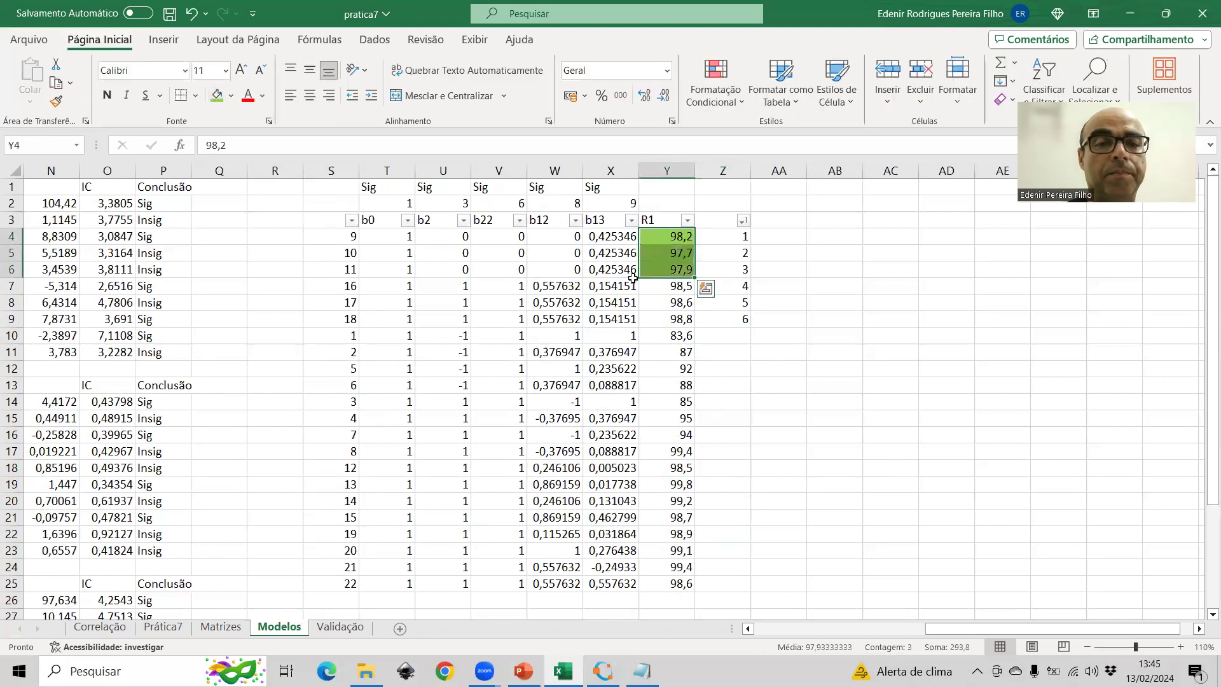
pyautogui.moveTo(644, 284); pyautogui.dragTo(666, 322)
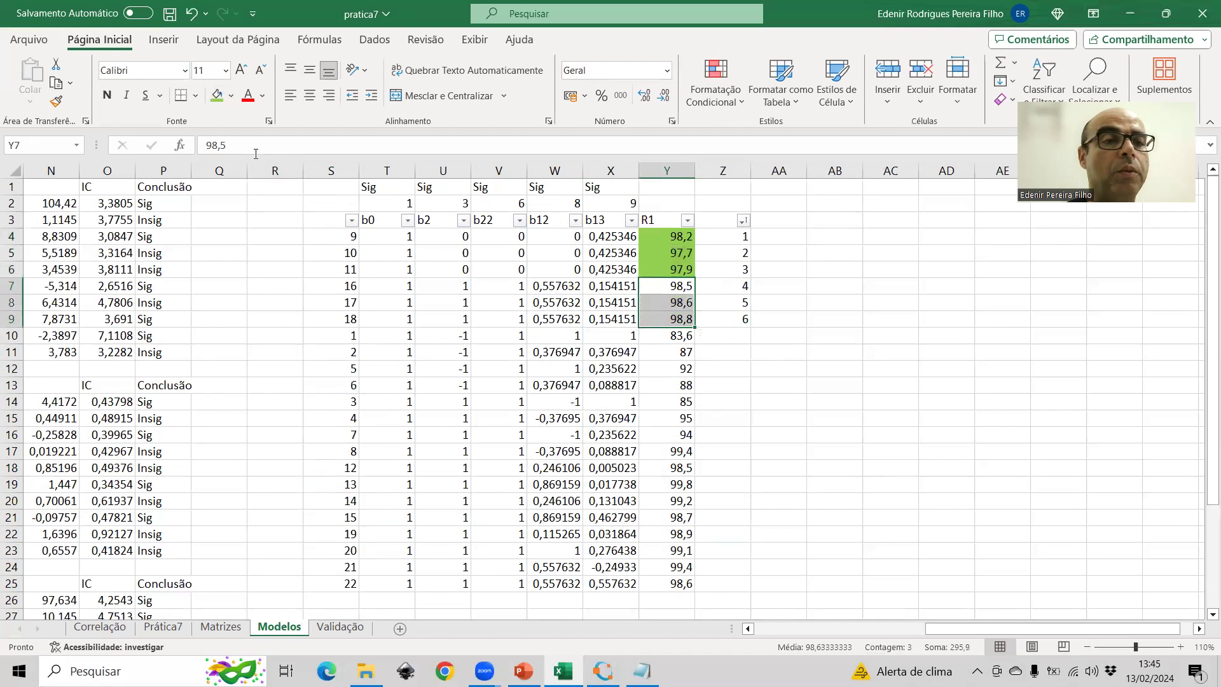
pyautogui.click(232, 95)
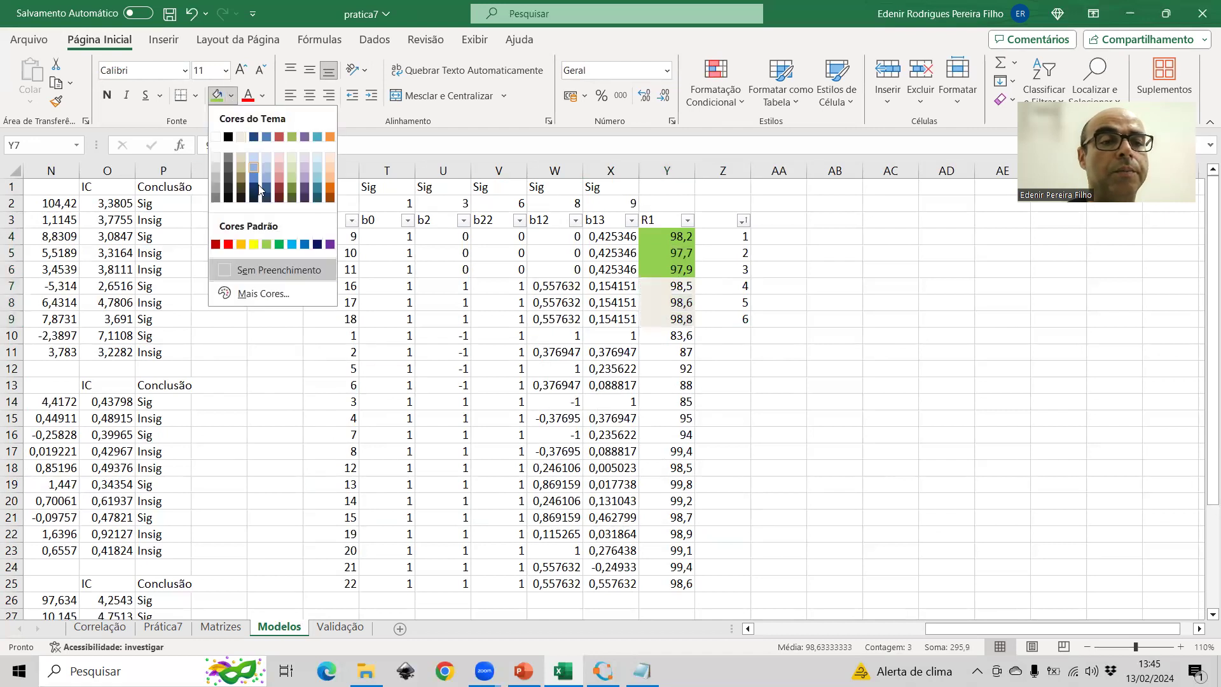
pyautogui.click(242, 241)
pyautogui.moveTo(350, 337); pyautogui.dragTo(723, 336)
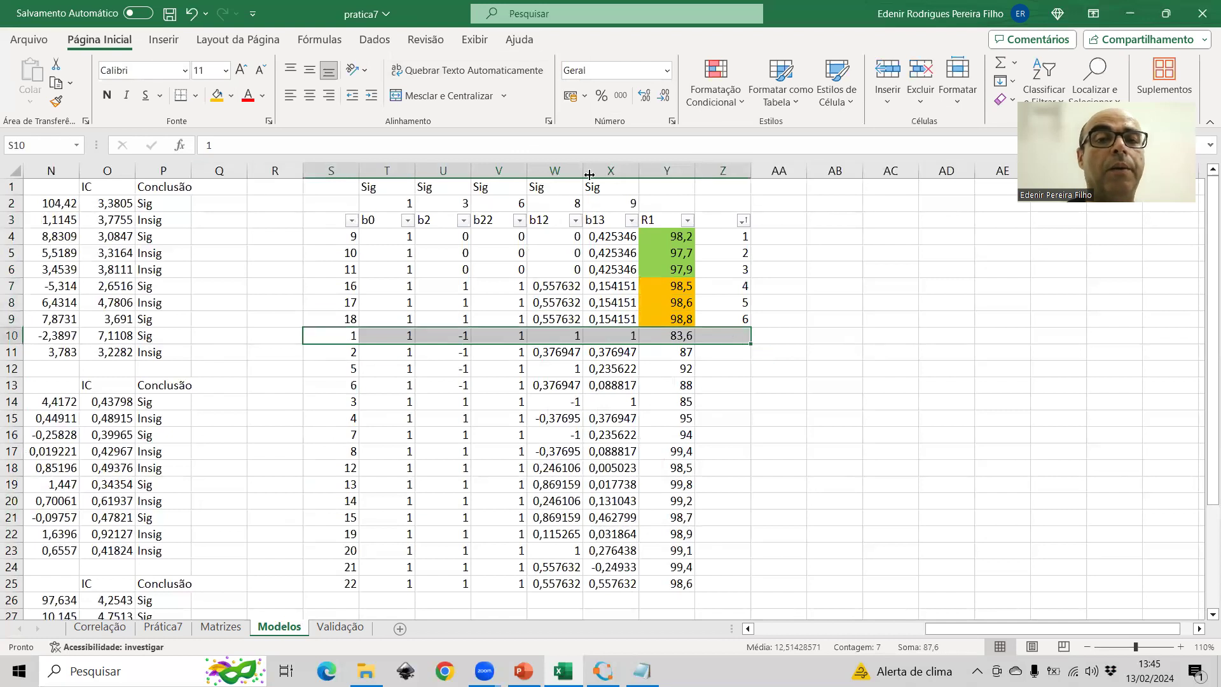
pyautogui.click(375, 40)
pyautogui.click(679, 83)
pyautogui.click(678, 94)
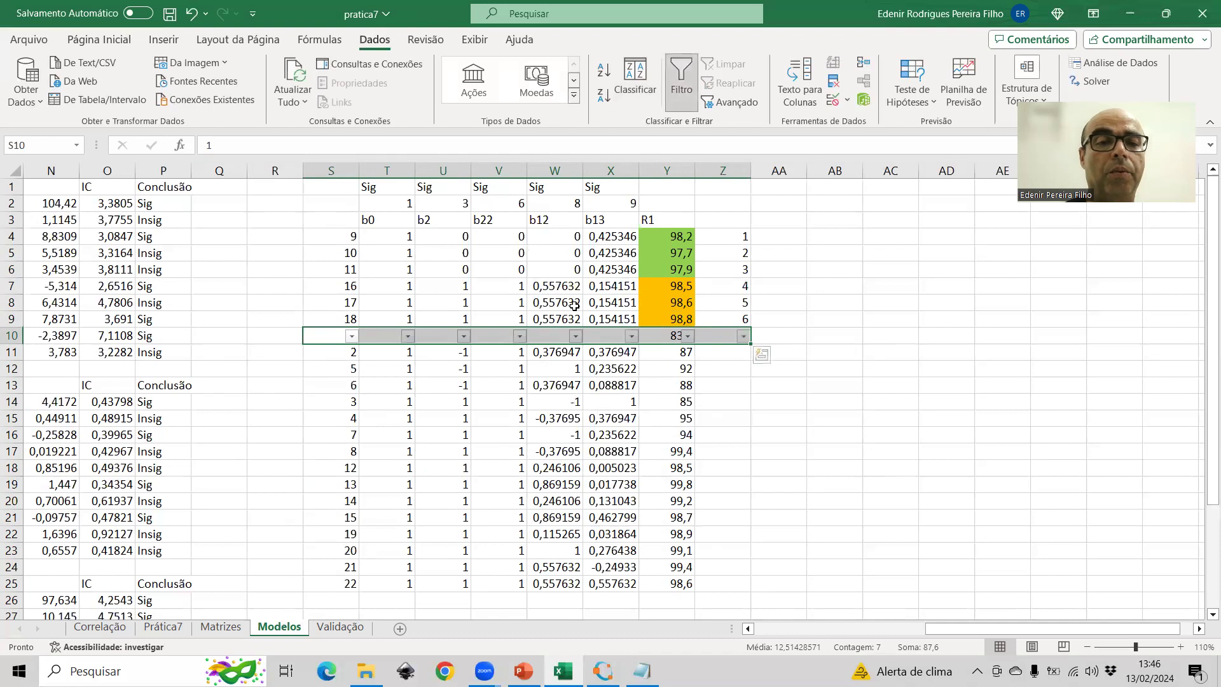
# - Move the filters to S9:Z9 and sort the rows below by the b12 column from smallest to largest
pyautogui.moveTo(344, 321); pyautogui.dragTo(746, 321)
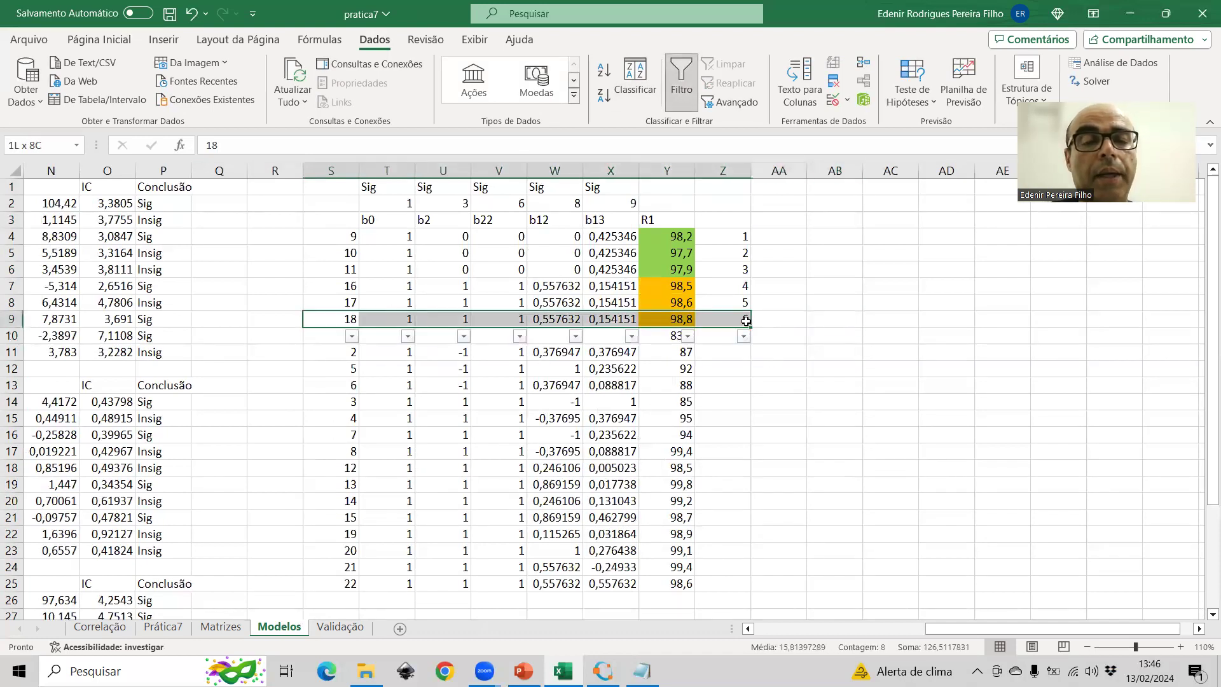
pyautogui.click(679, 89)
pyautogui.click(679, 89)
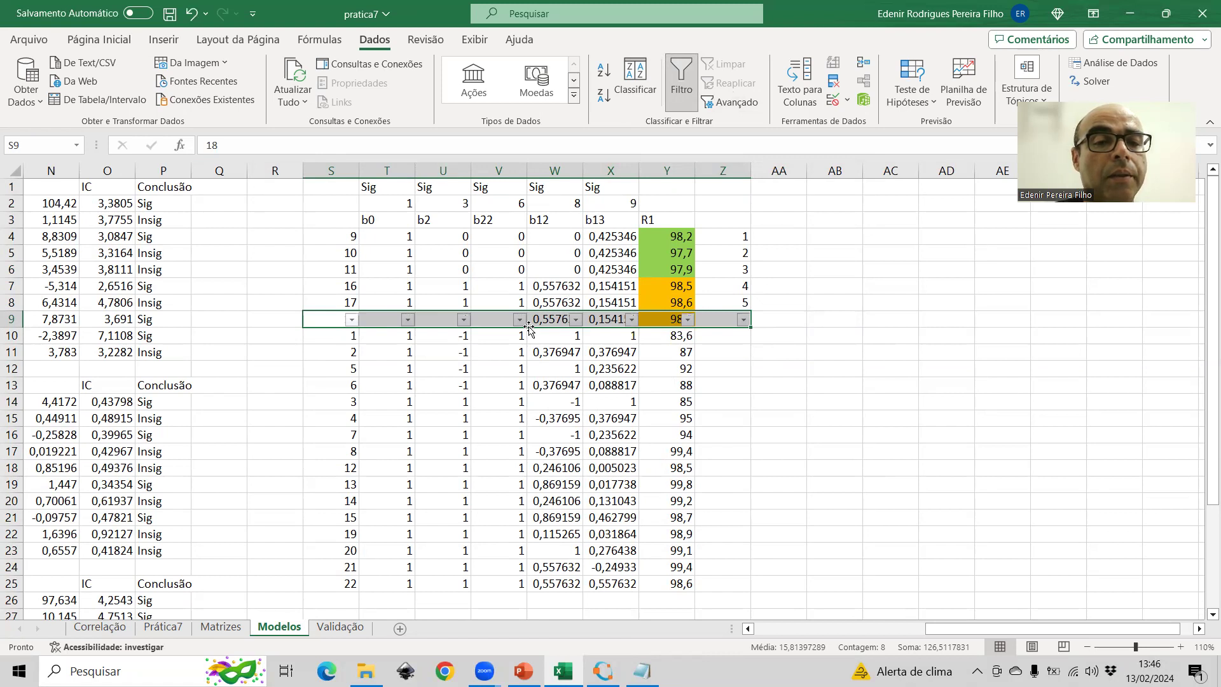
pyautogui.click(574, 320)
pyautogui.click(439, 237)
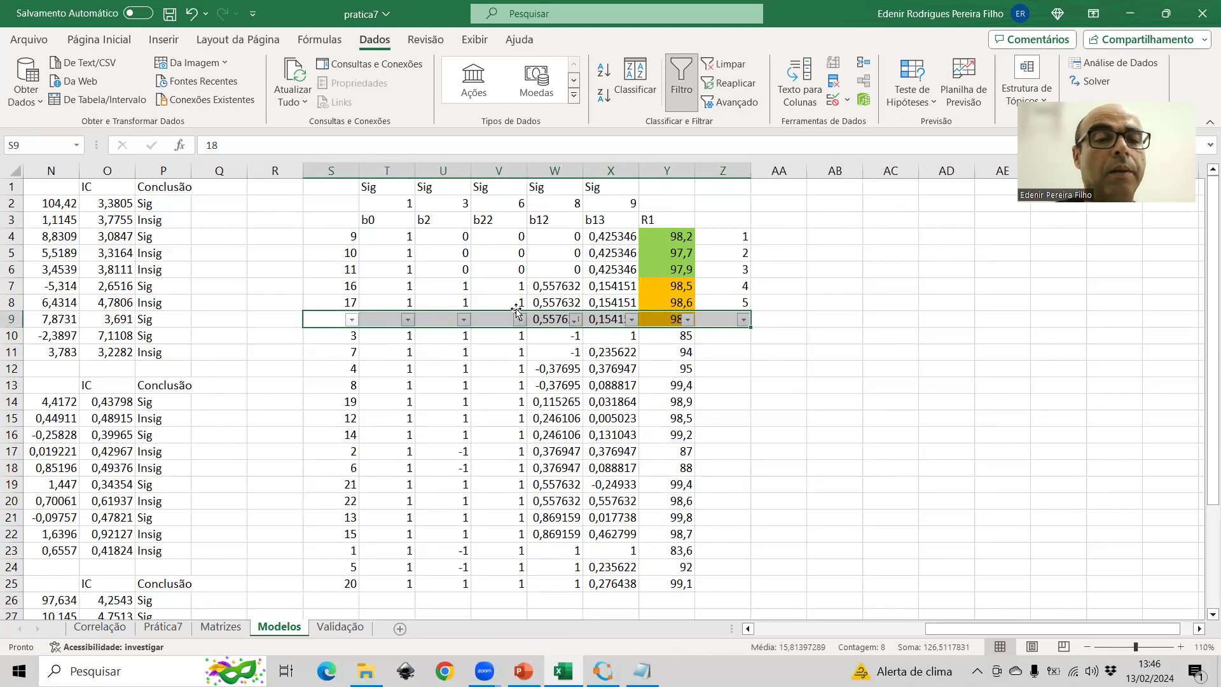
# - Sort the rows below row 9 by the b2 column from smallest to largest, and check the rows where b2 is -1
pyautogui.click(467, 320)
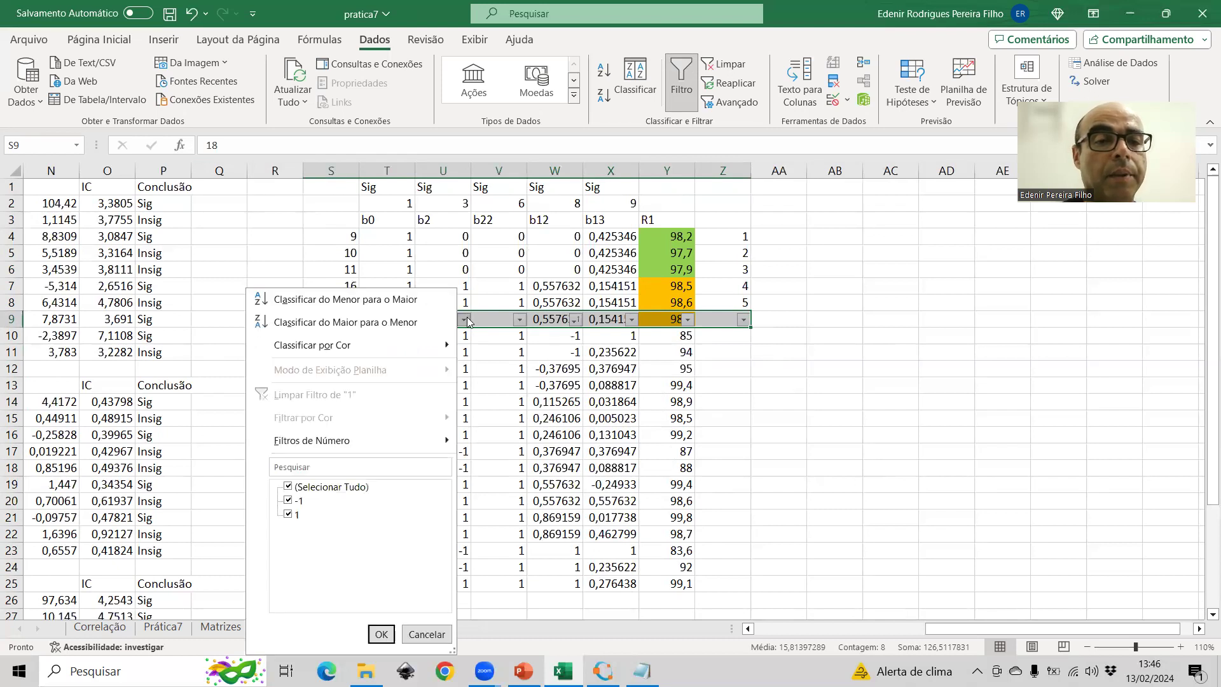
pyautogui.click(496, 339)
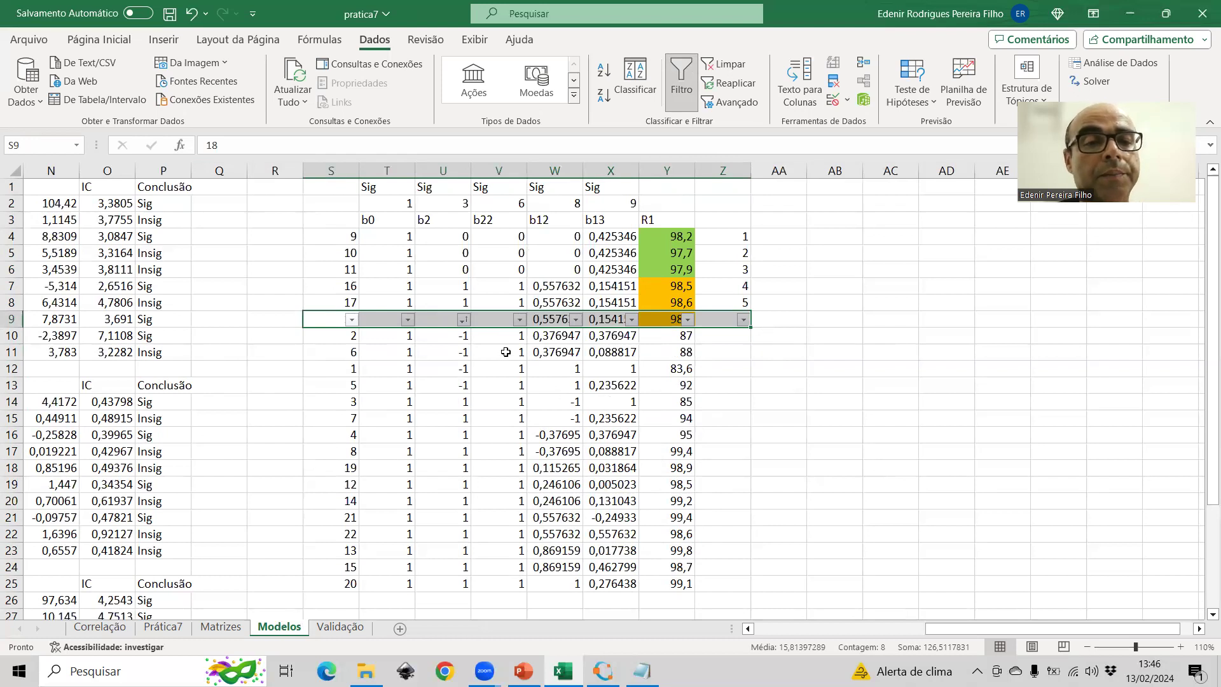
pyautogui.moveTo(348, 334); pyautogui.dragTo(515, 383)
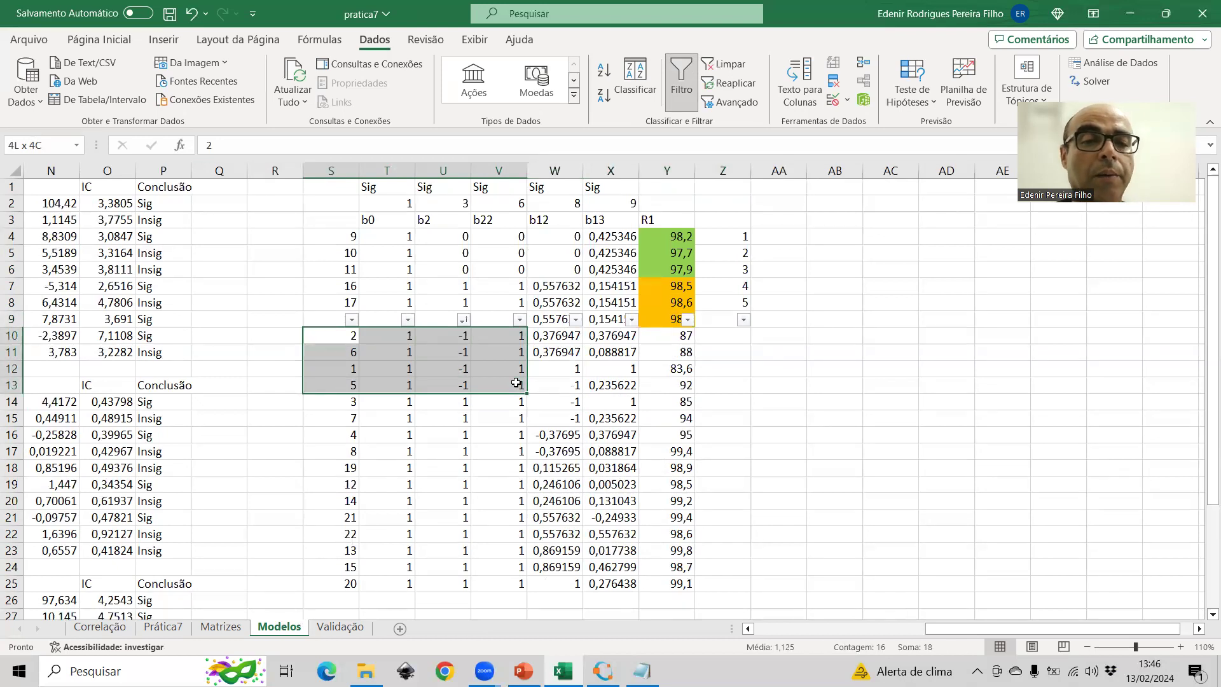
pyautogui.moveTo(516, 383); pyautogui.dragTo(516, 383)
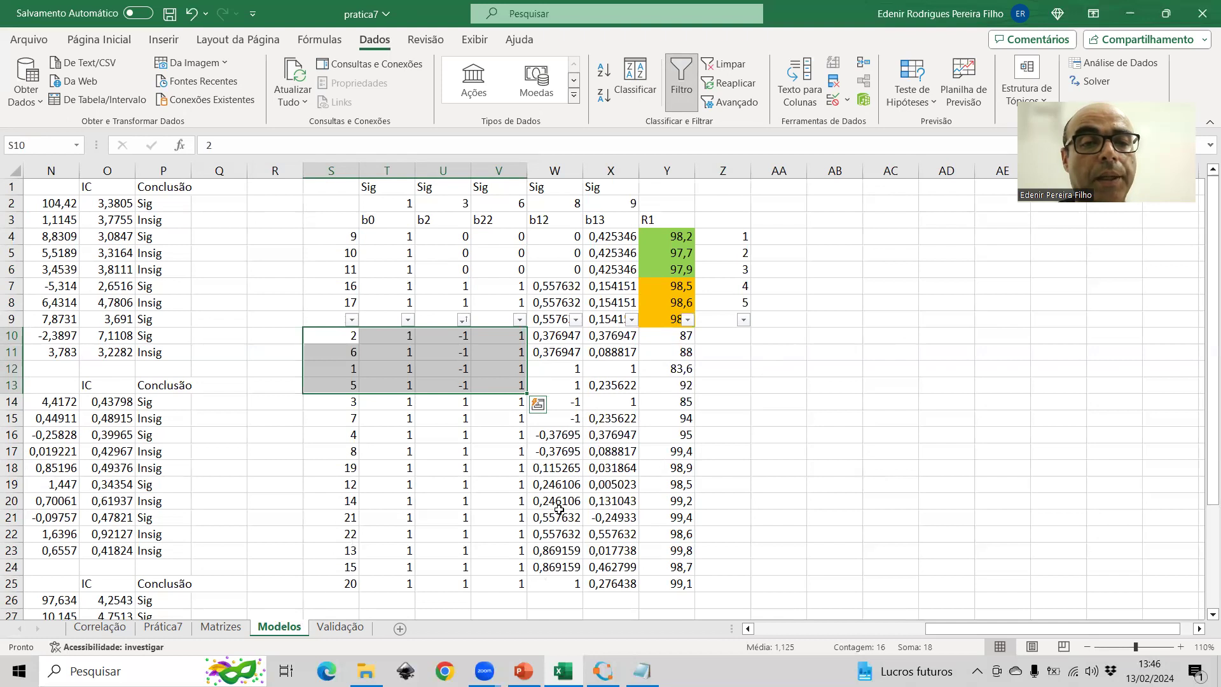
# - Compare the b12 and b13 values of the remaining rows for further replicates, and remove the filters from the matrix
pyautogui.moveTo(555, 439); pyautogui.dragTo(605, 451)
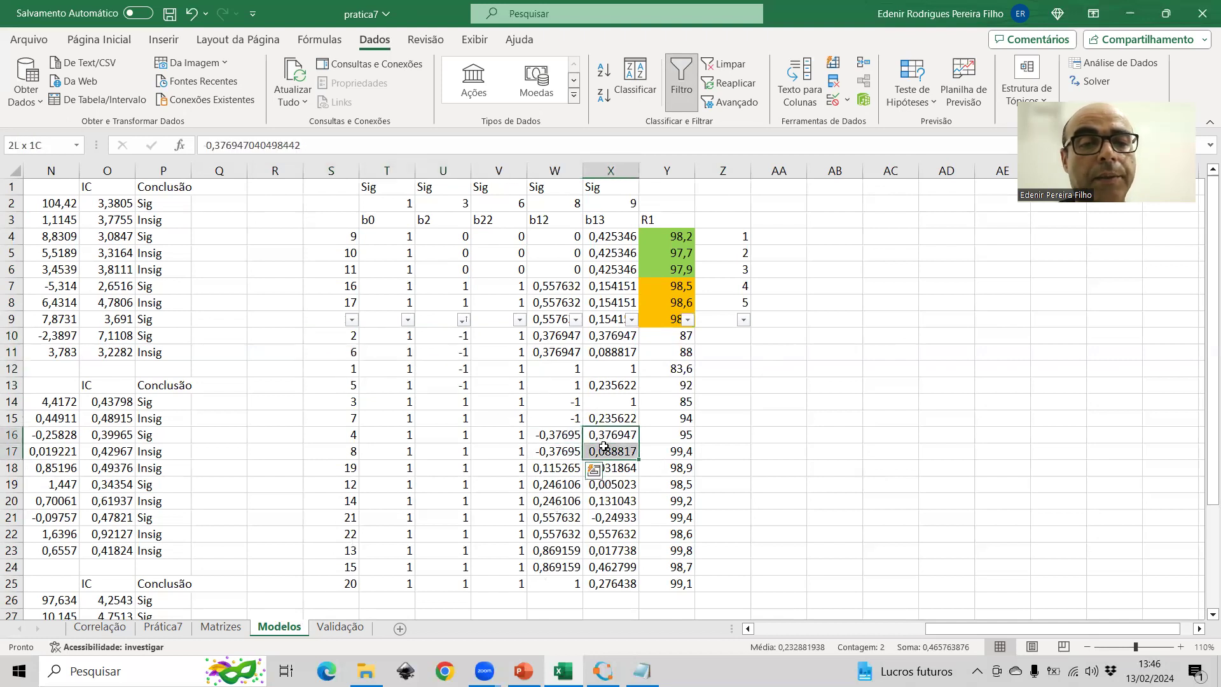
pyautogui.click(556, 367)
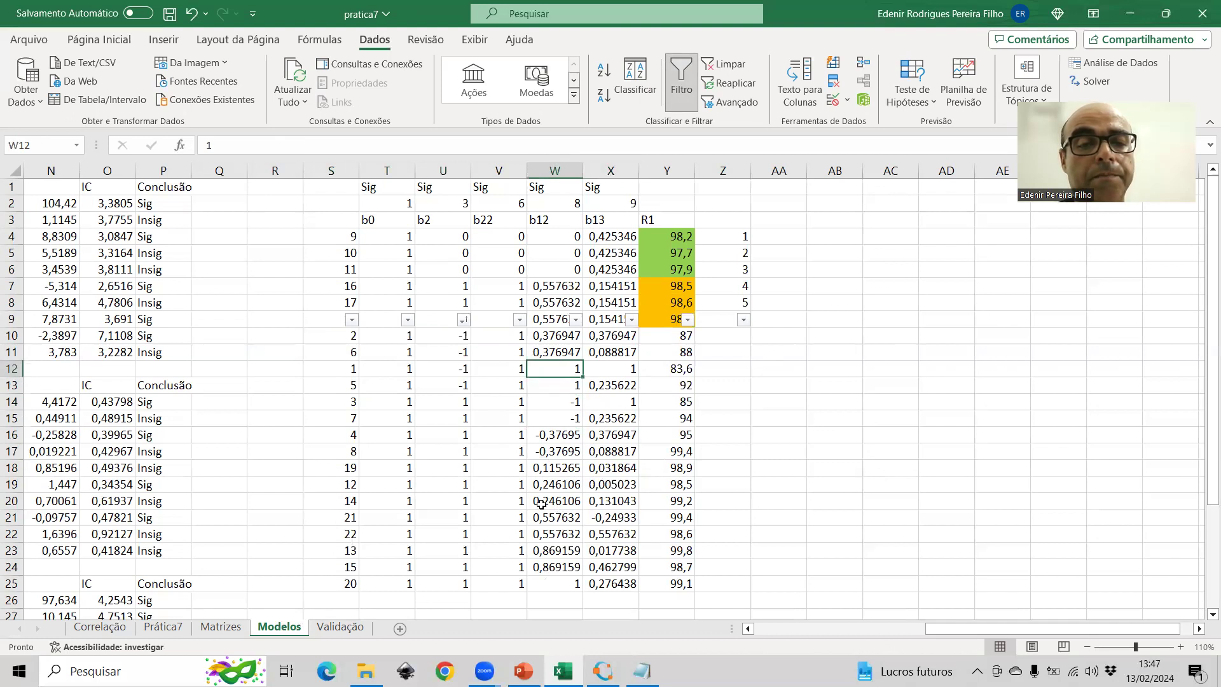
pyautogui.moveTo(544, 517); pyautogui.dragTo(590, 538)
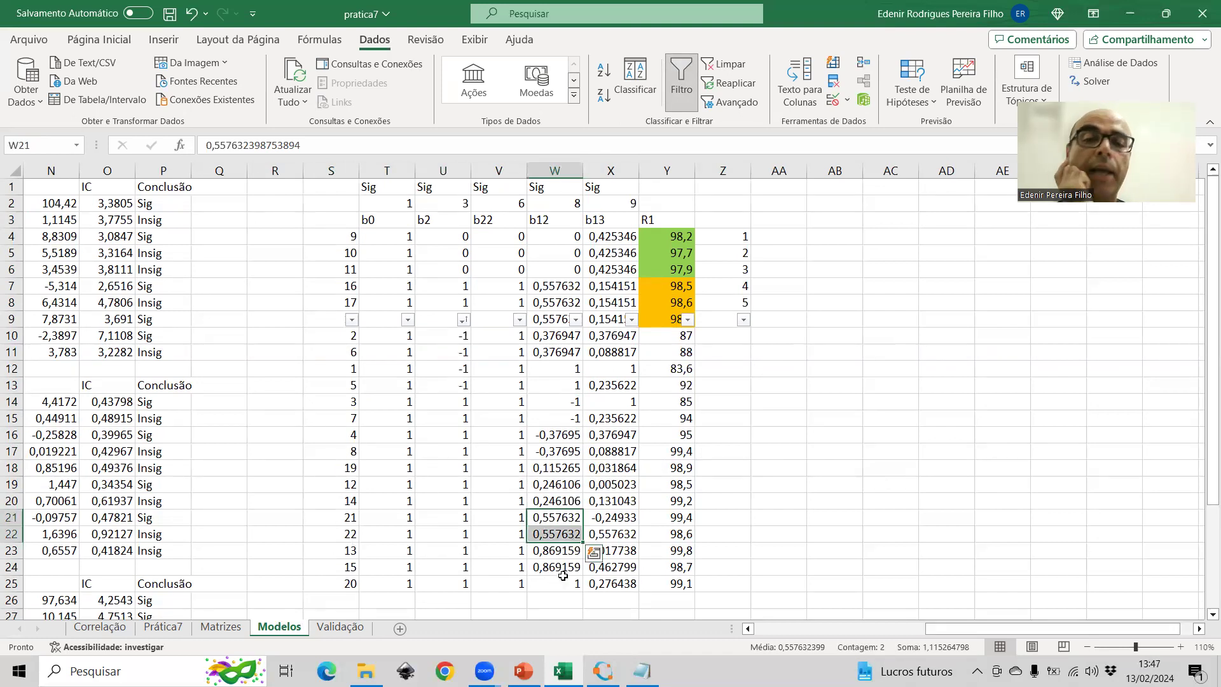
pyautogui.hotkey('ctrl', 'shift', 'l')
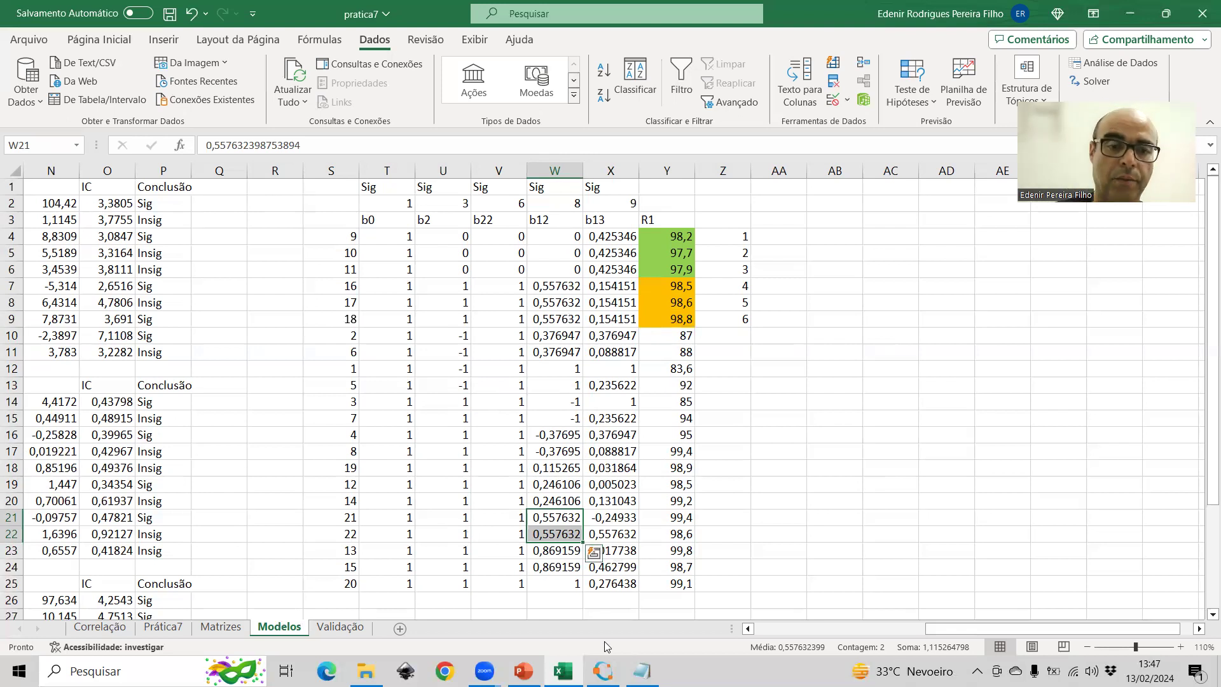
# - Switch to Octave's command window and save only the variables X and Y to a file named pratica7_recal
pyautogui.hotkey('alt', 'Tab')
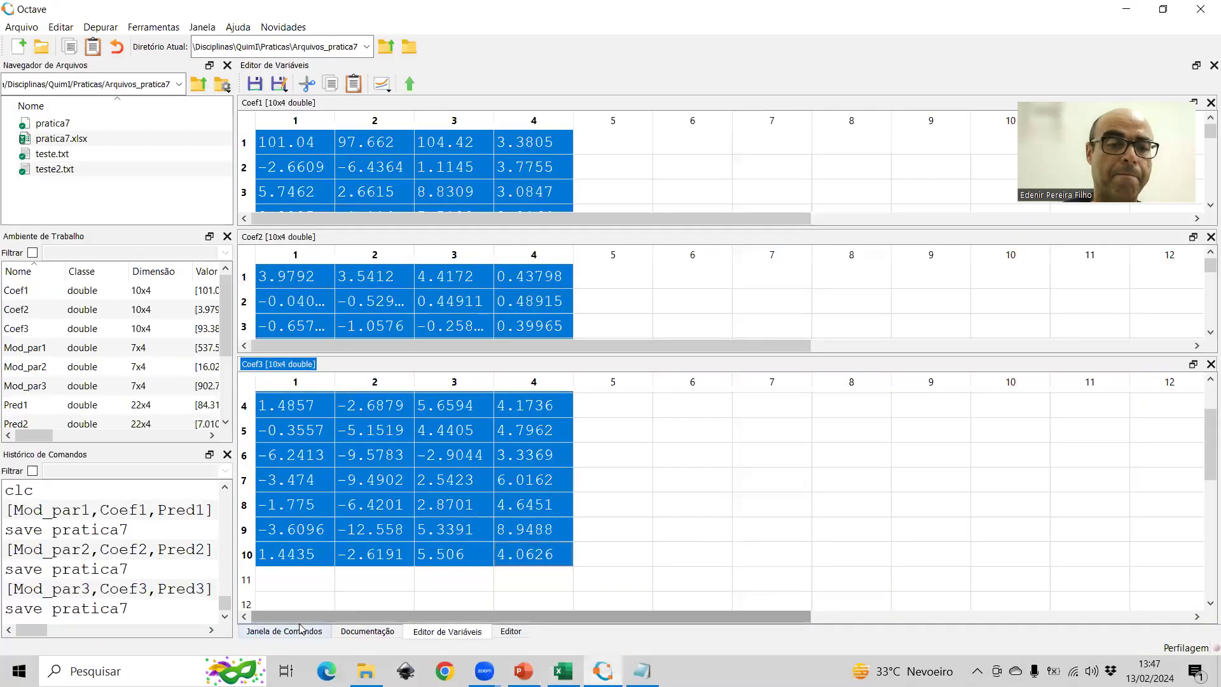
pyautogui.click(284, 631)
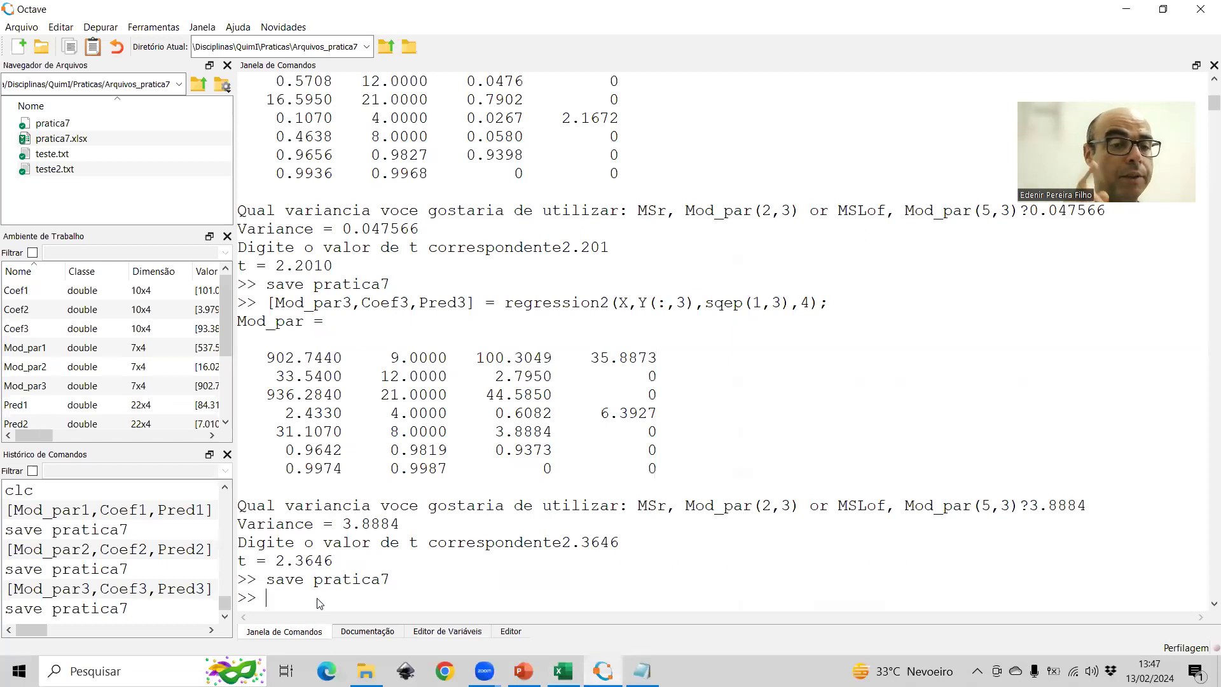
pyautogui.write('save pra')
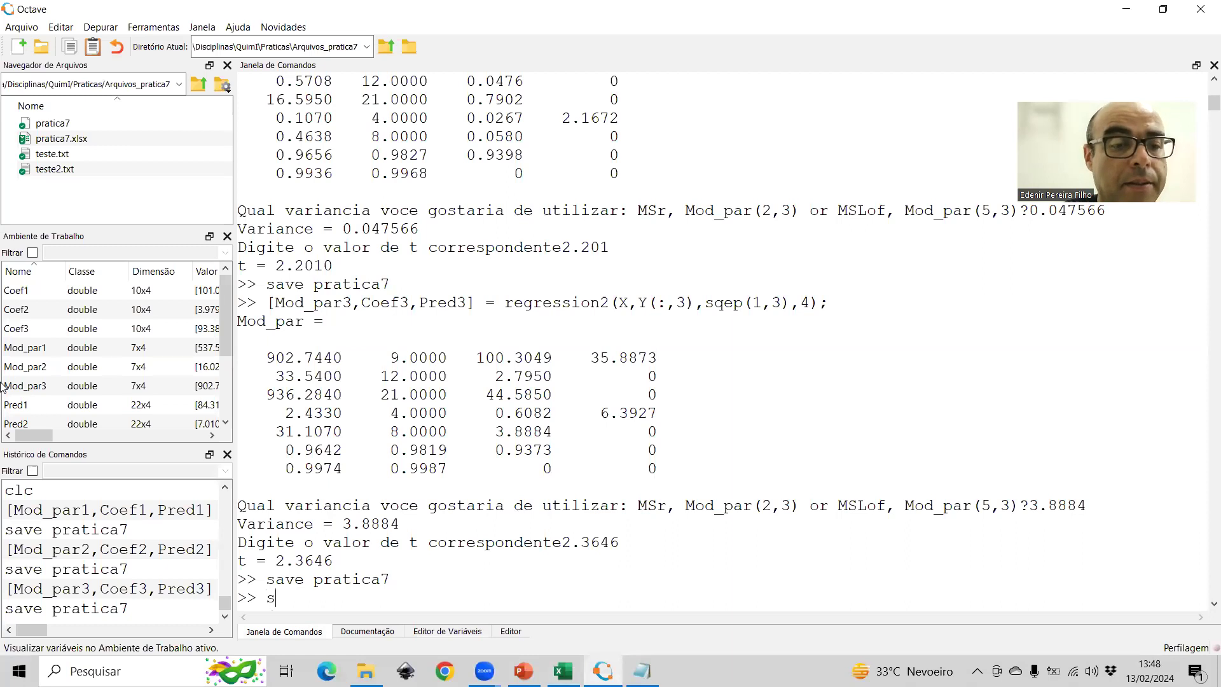
pyautogui.write('t')
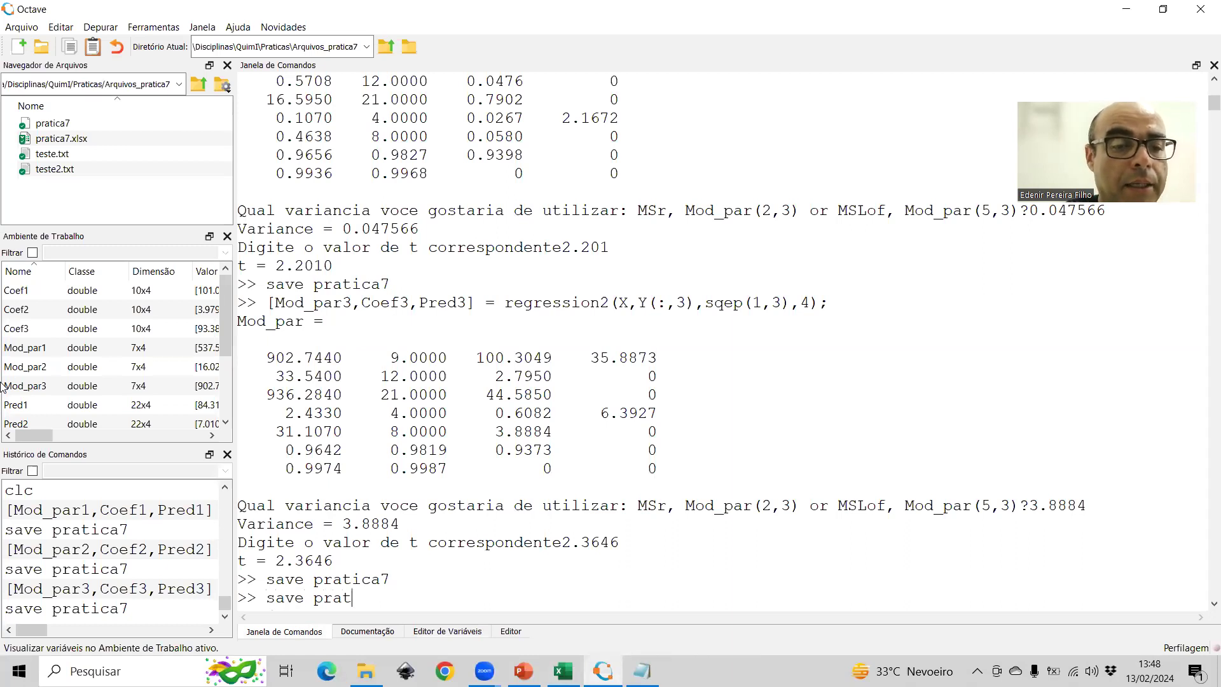
pyautogui.write('ica')
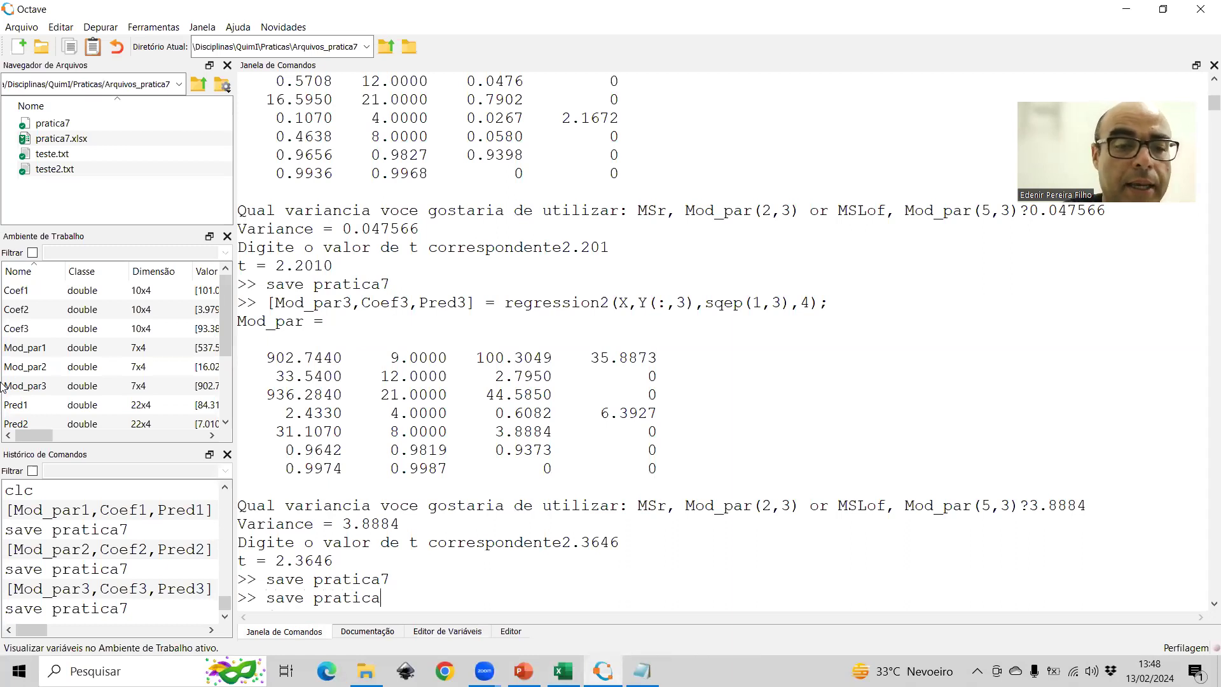
pyautogui.write('7_recal')
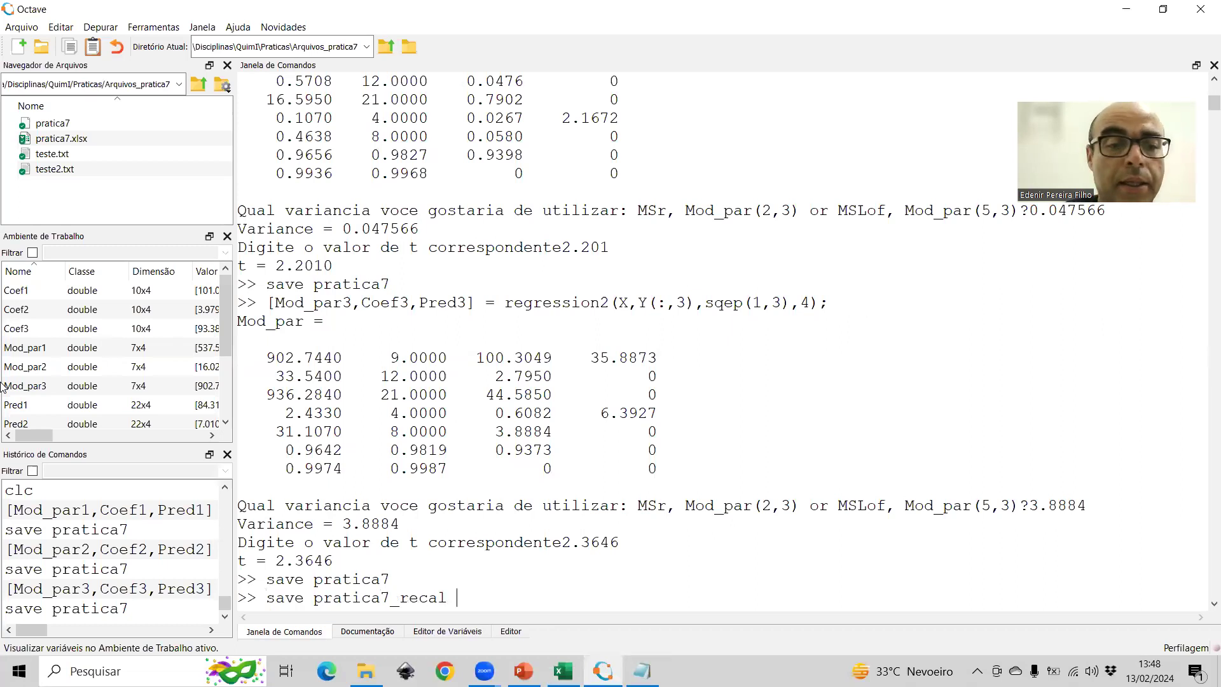
pyautogui.write(' X Yy')
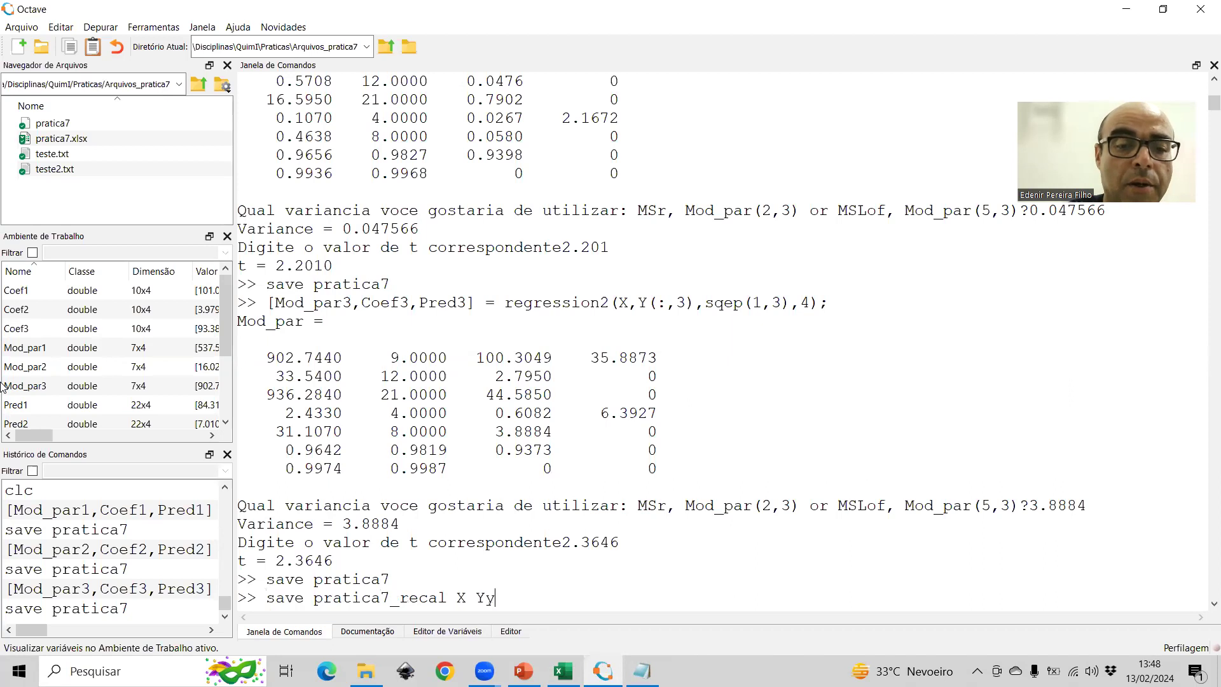
pyautogui.press('BackSpace')
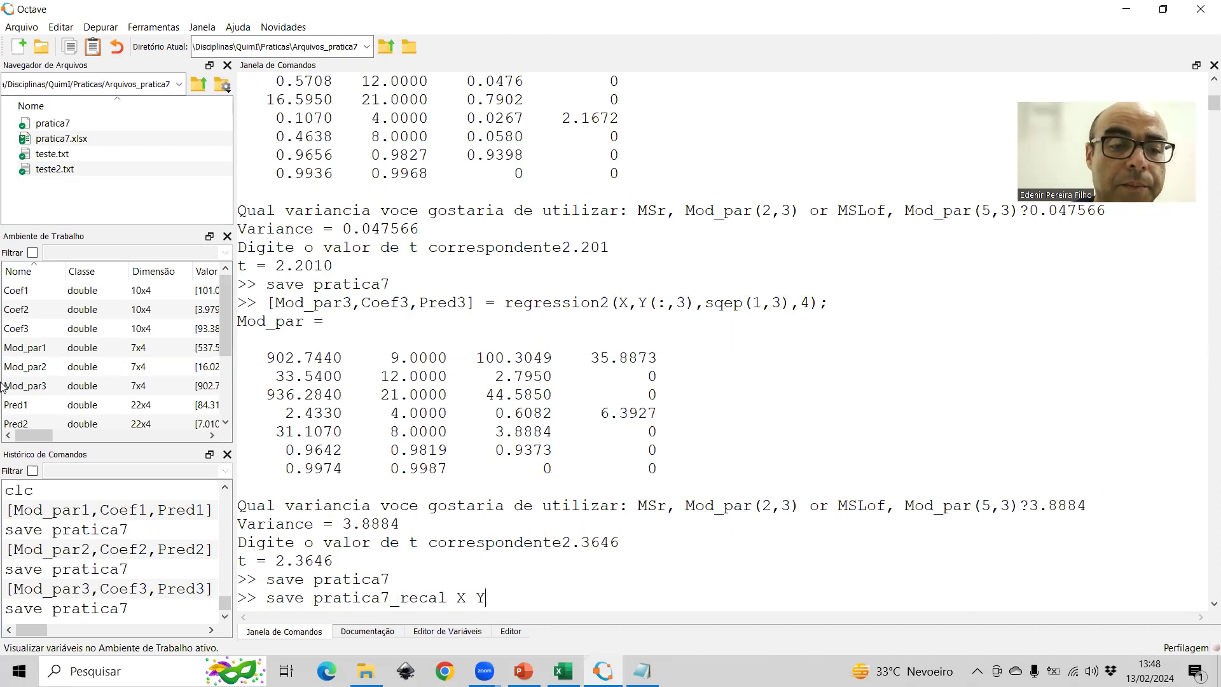
pyautogui.press('Return')
# - Clear the workspace and load the pratica7_recal file into it
pyautogui.write('clear')
pyautogui.press('Return')
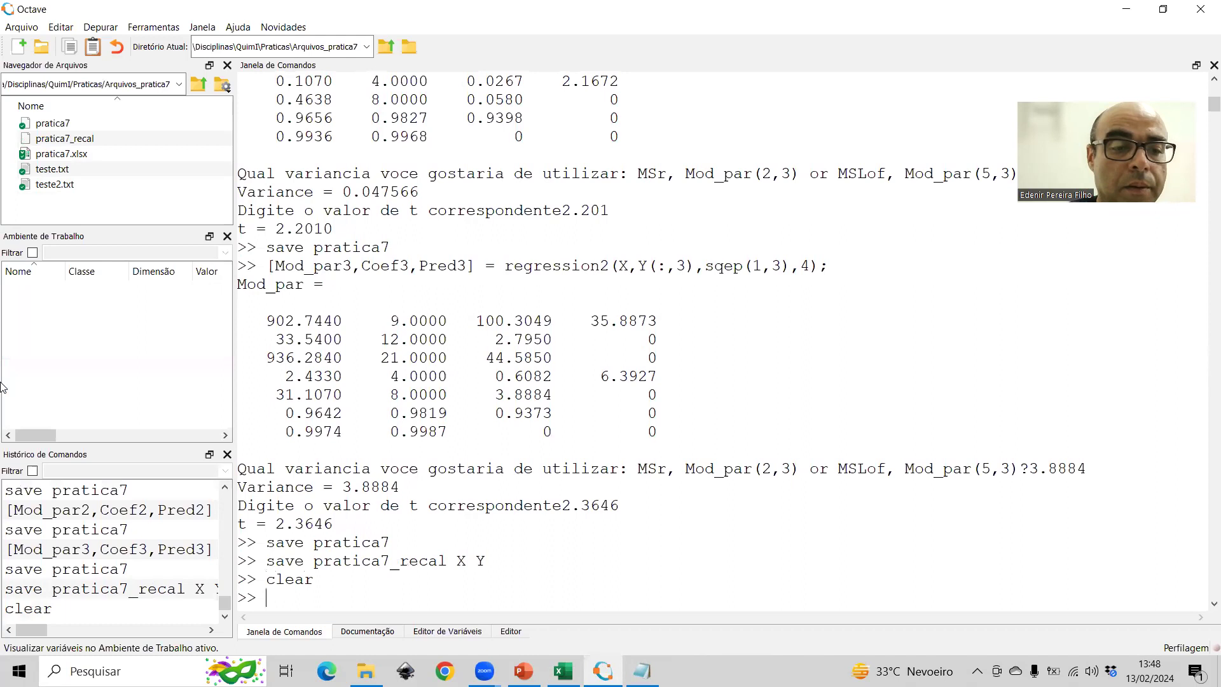
pyautogui.rightClick(67, 138)
pyautogui.click(105, 173)
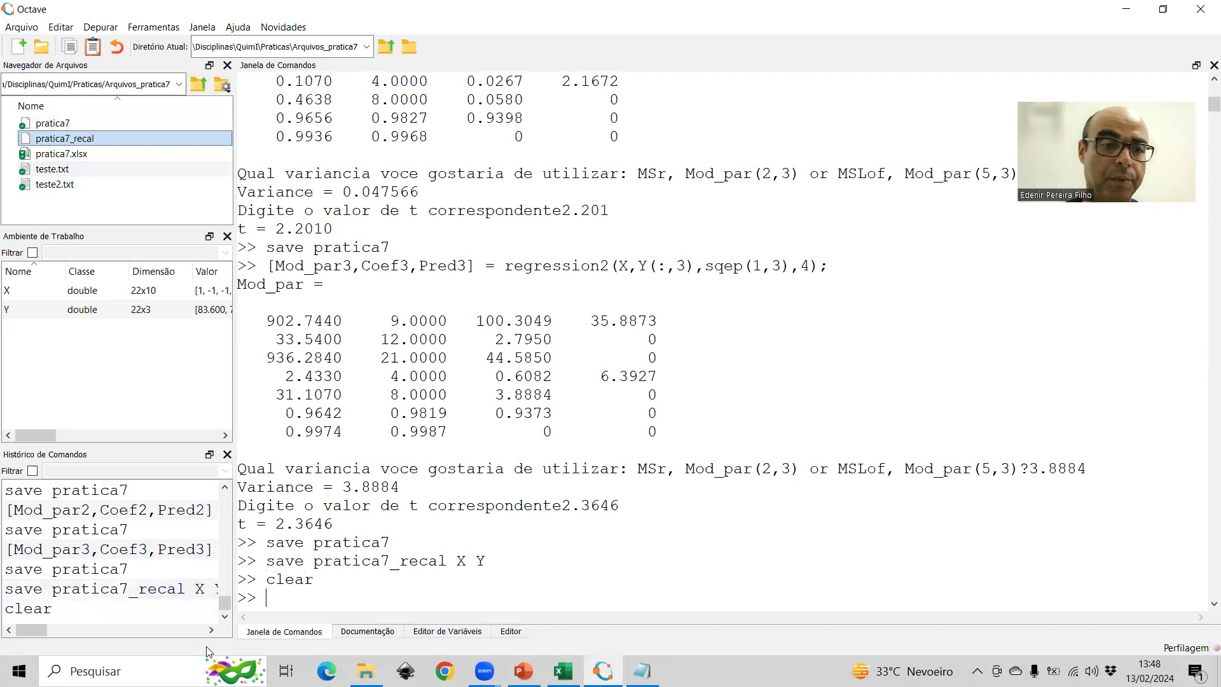
# - Recall the regression2 command for Mod_par1 and change its first argument to X(:,[])
pyautogui.click(292, 605)
pyautogui.write('[M')
pyautogui.press('Up')
pyautogui.press('Up')
pyautogui.press('Up')
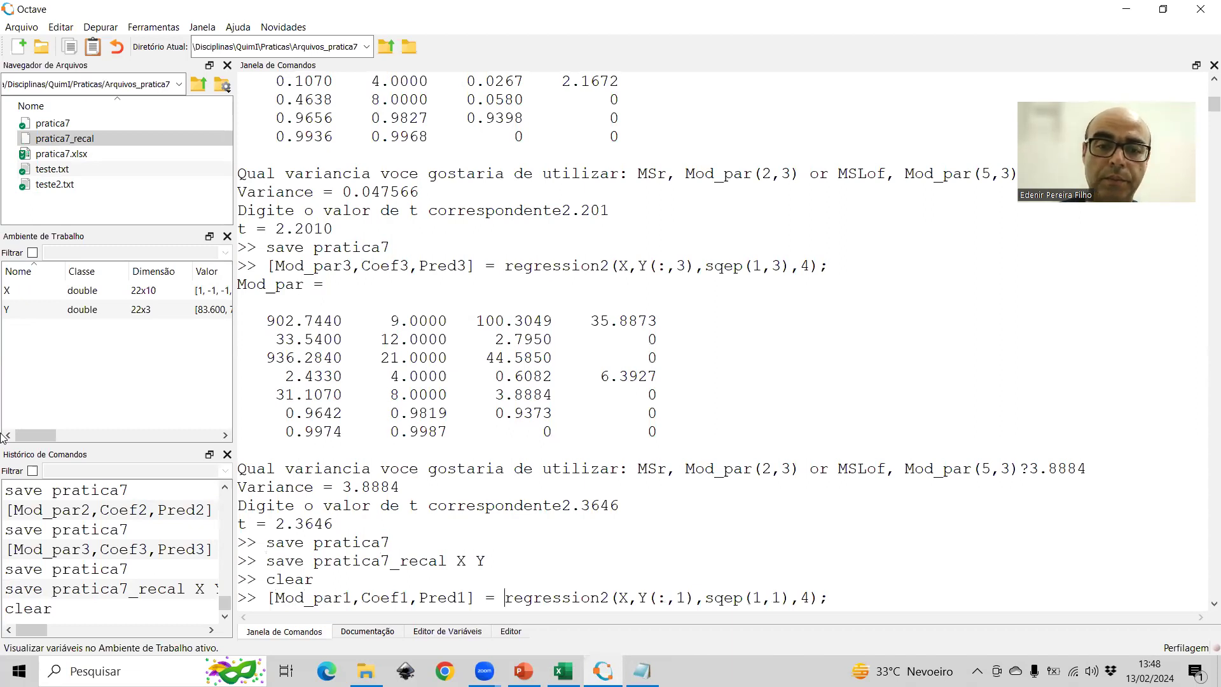
pyautogui.write('()')
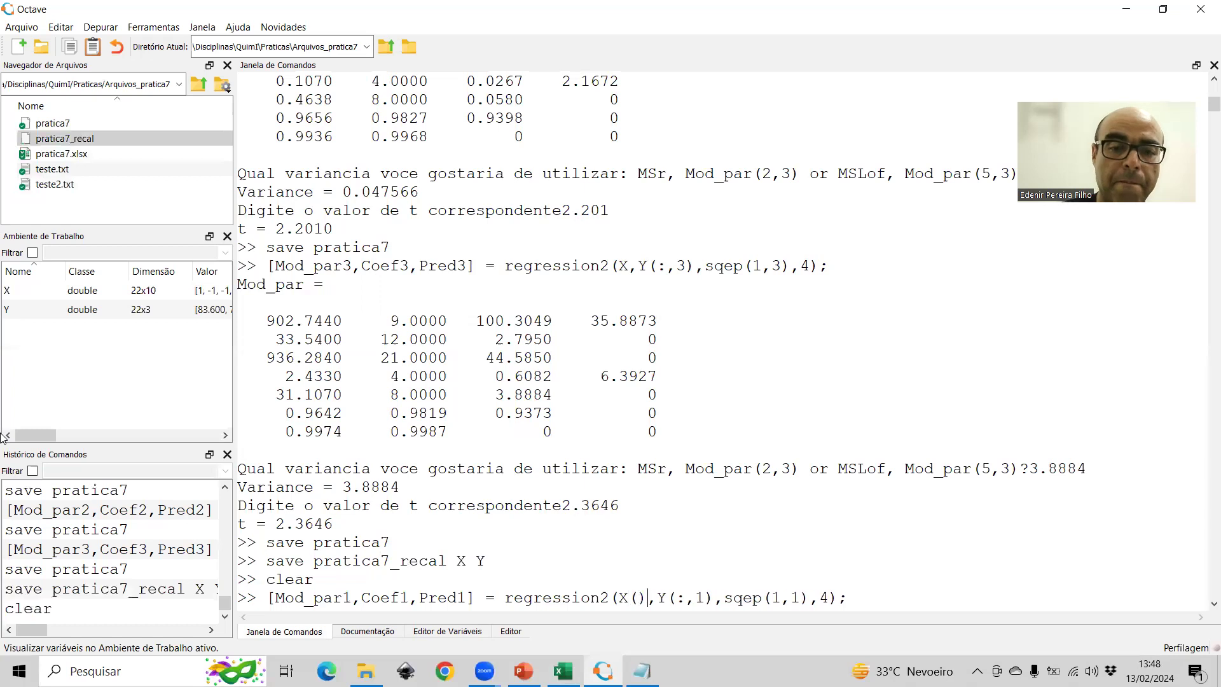
pyautogui.press('Left')
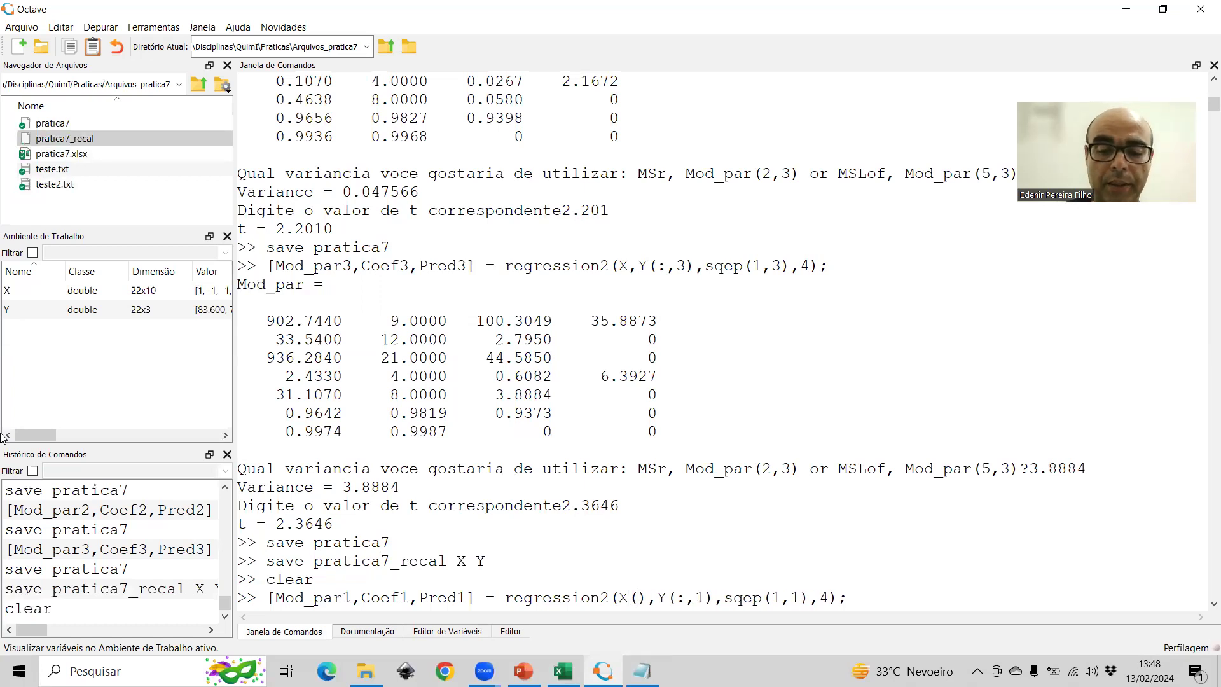
pyautogui.write(':,[]')
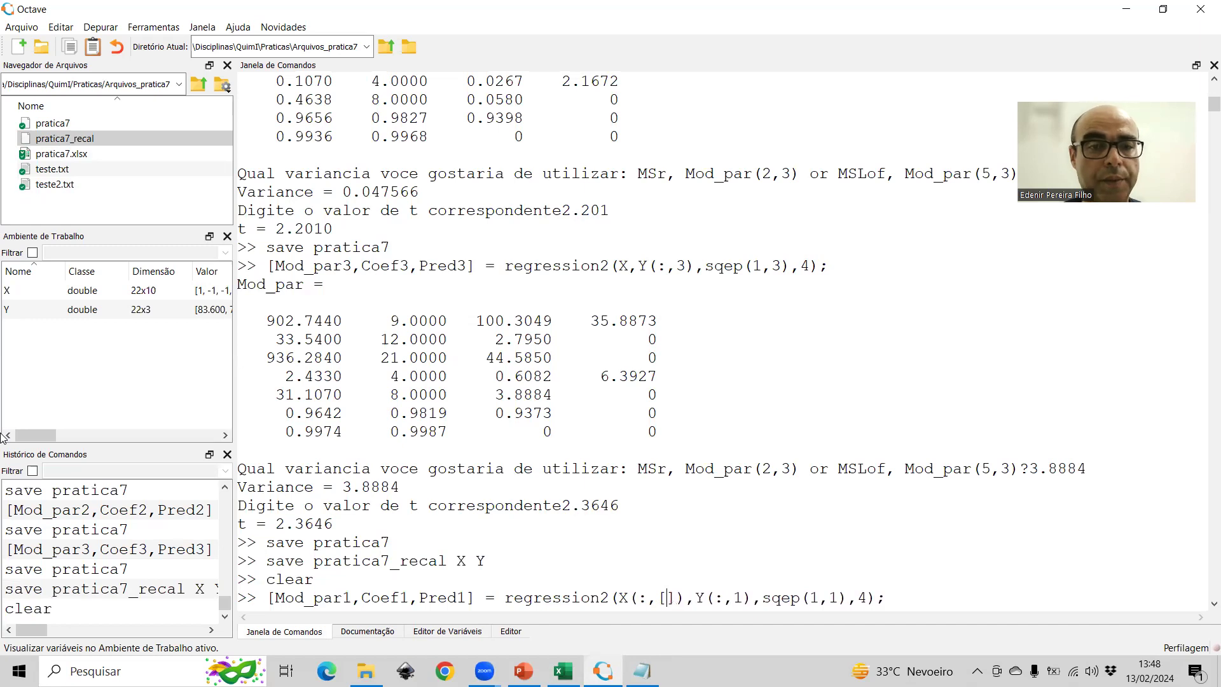
# - Consult the significant coefficient numbers on the Modelos sheet and enter 1,3,6,8,9 as the X columns in Octave's regression2 command
pyautogui.hotkey('alt', 'Tab')
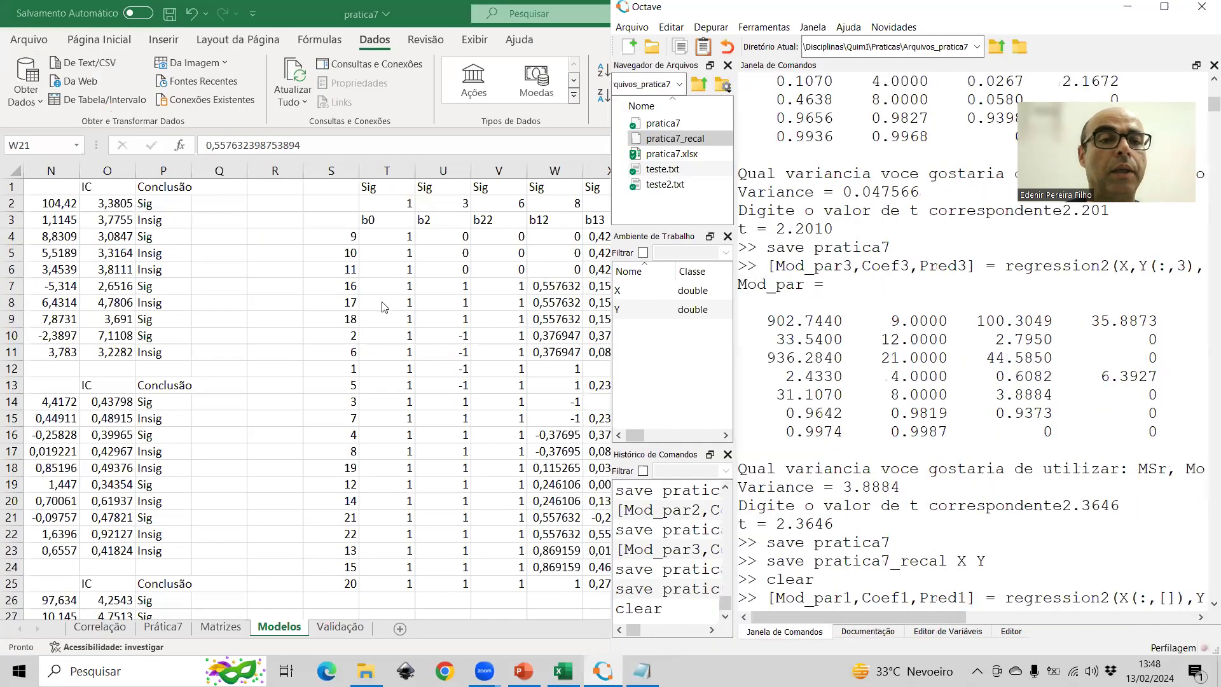
pyautogui.hotkey('alt', 'Tab')
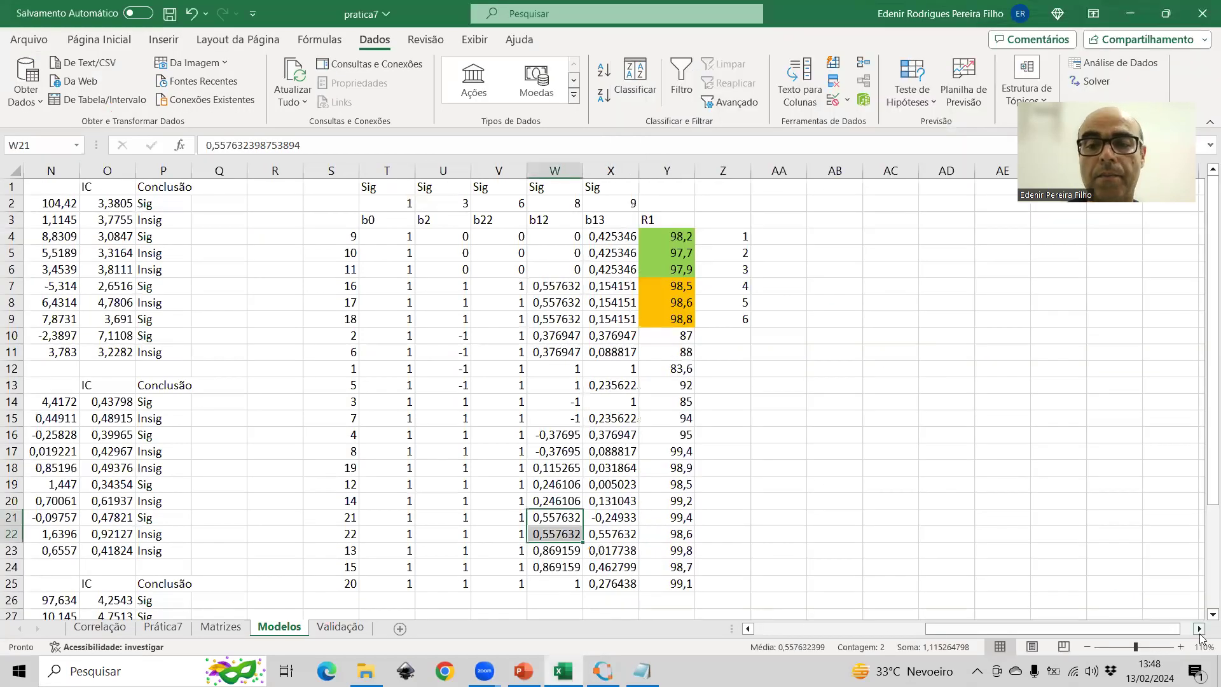
pyautogui.click(1199, 629)
pyautogui.click(1199, 629)
pyautogui.click(1199, 629)
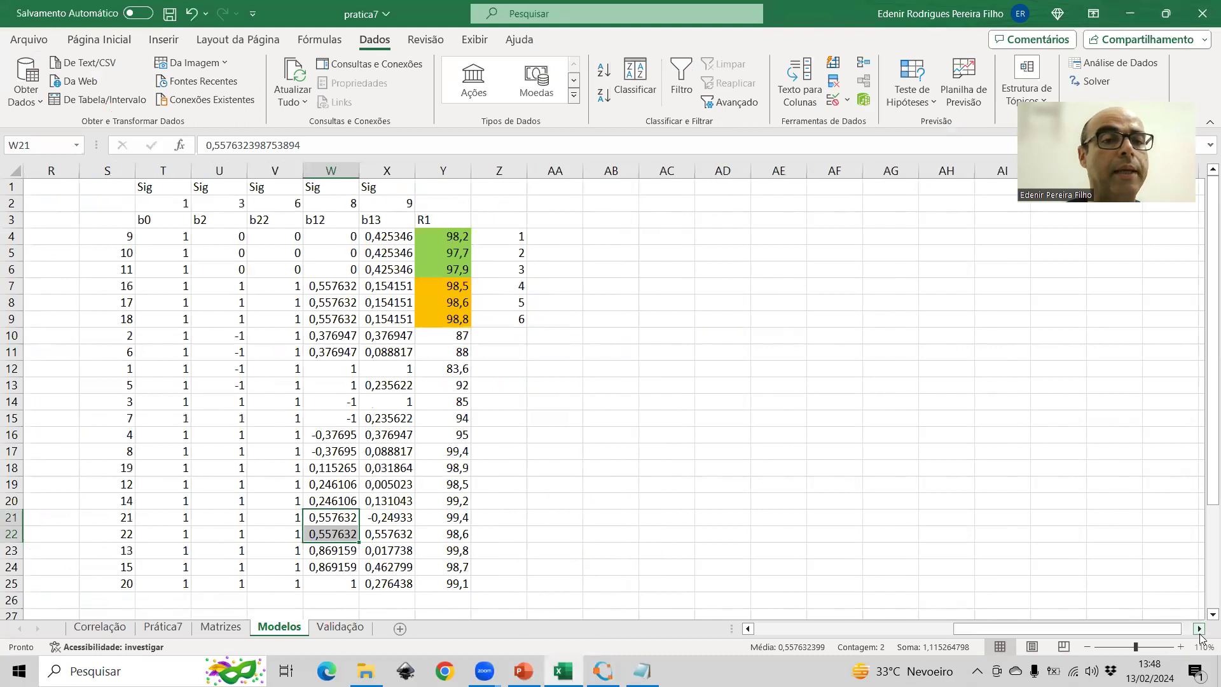
pyautogui.click(603, 671)
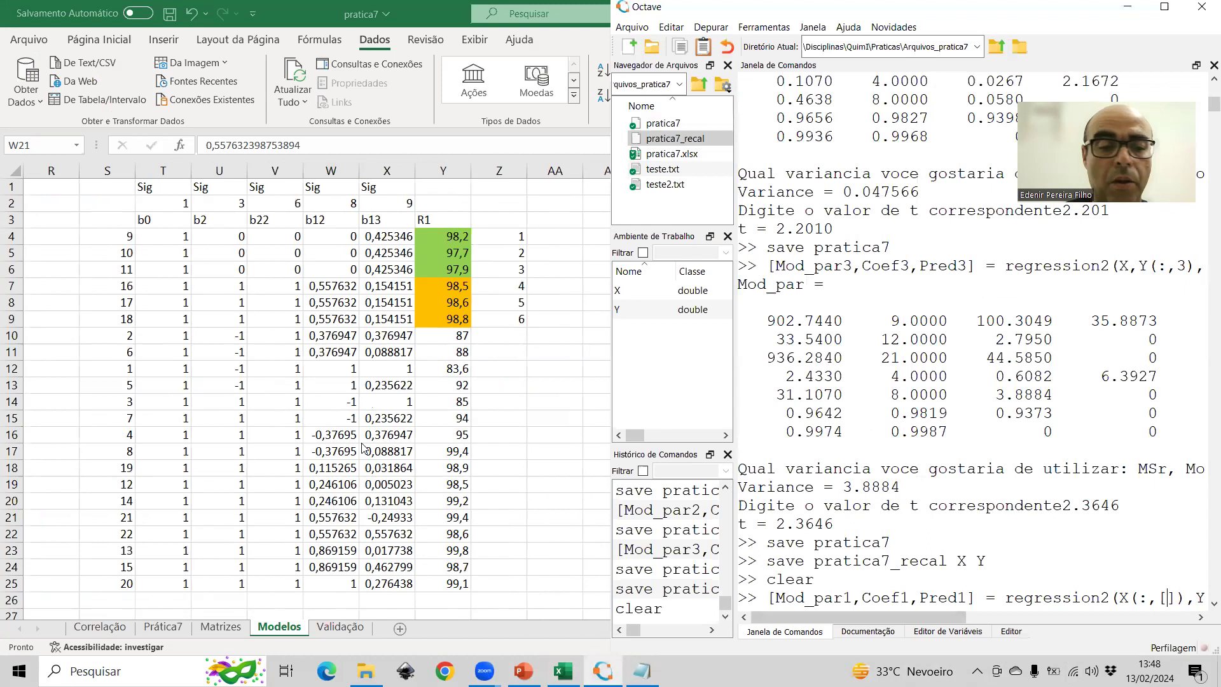
pyautogui.write('1,')
pyautogui.write('3,')
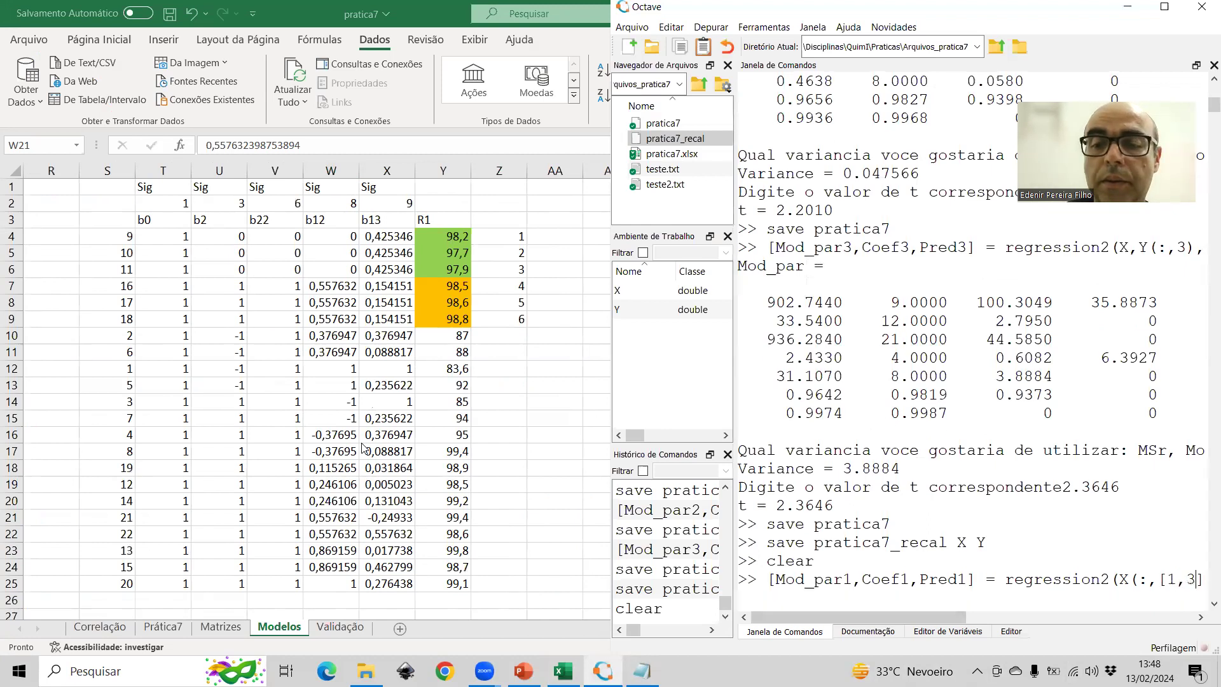
pyautogui.write('6,8,')
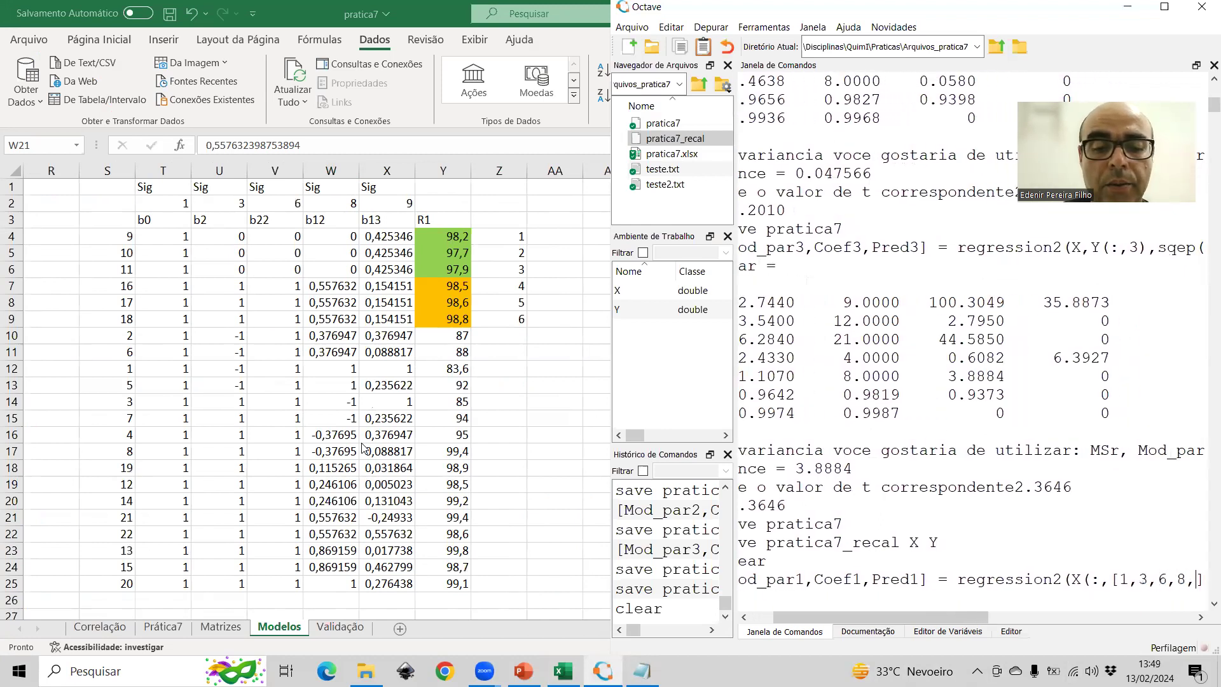
pyautogui.write('9')
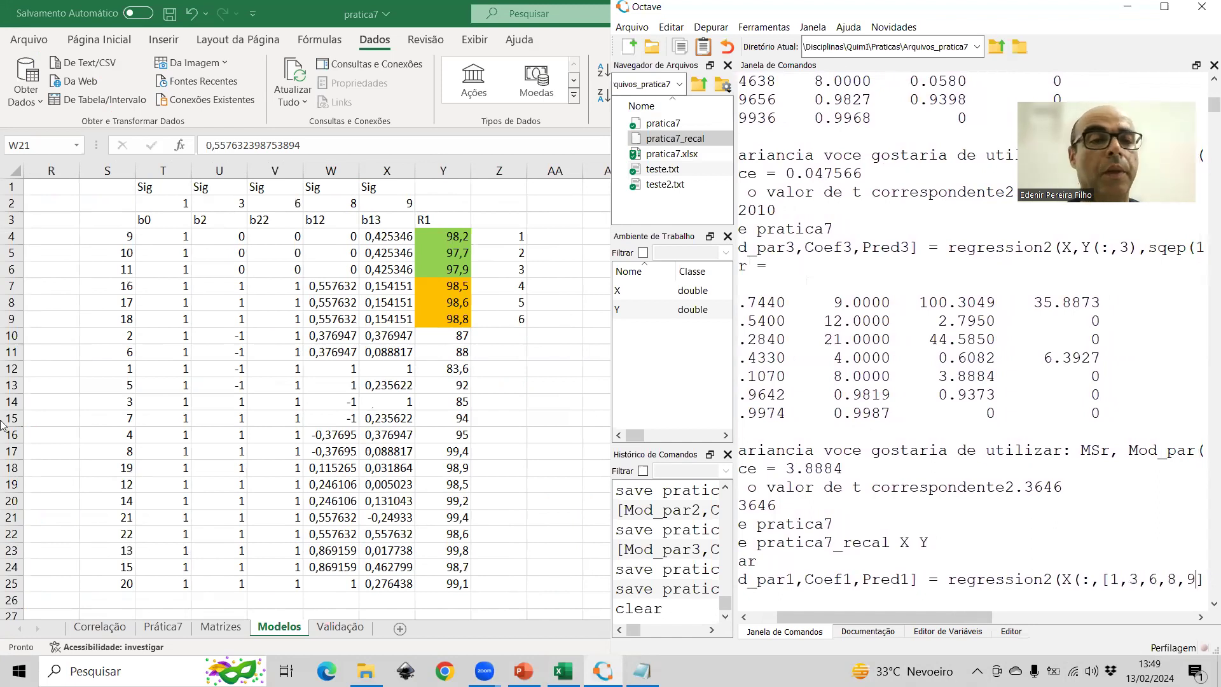
# - Look up the SQEP value for R1 on the Matrizes sheet, return to Octave, maximize it and widen its command window
pyautogui.click(220, 628)
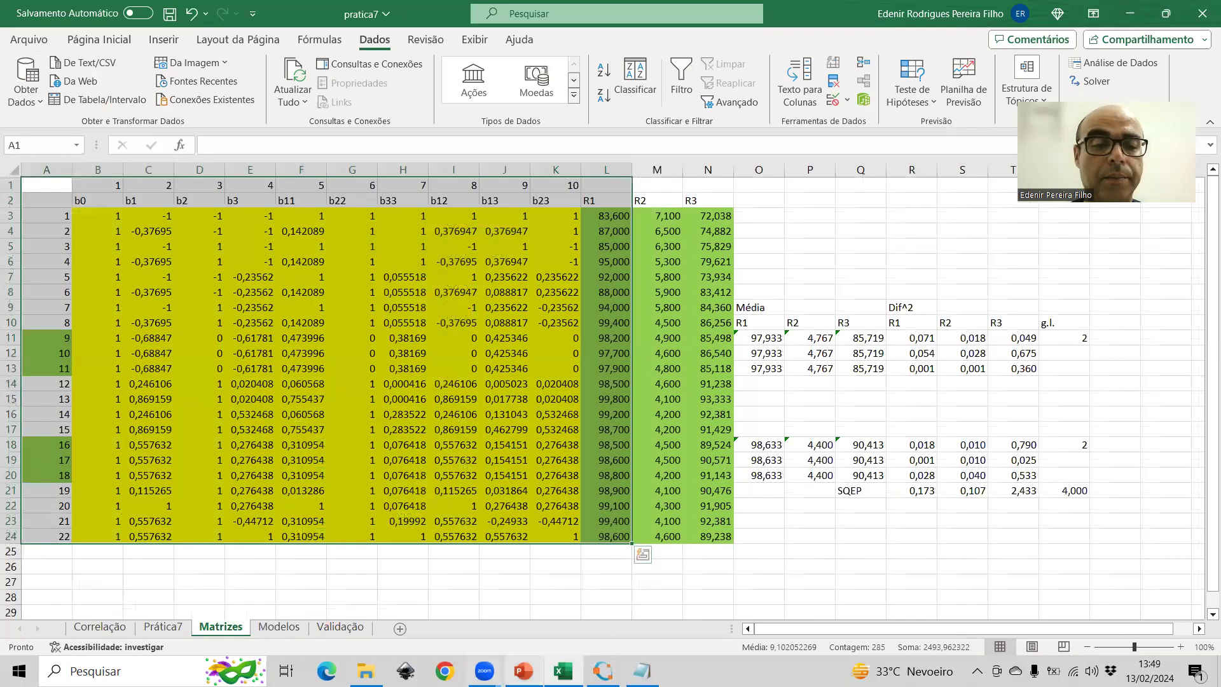
pyautogui.click(603, 671)
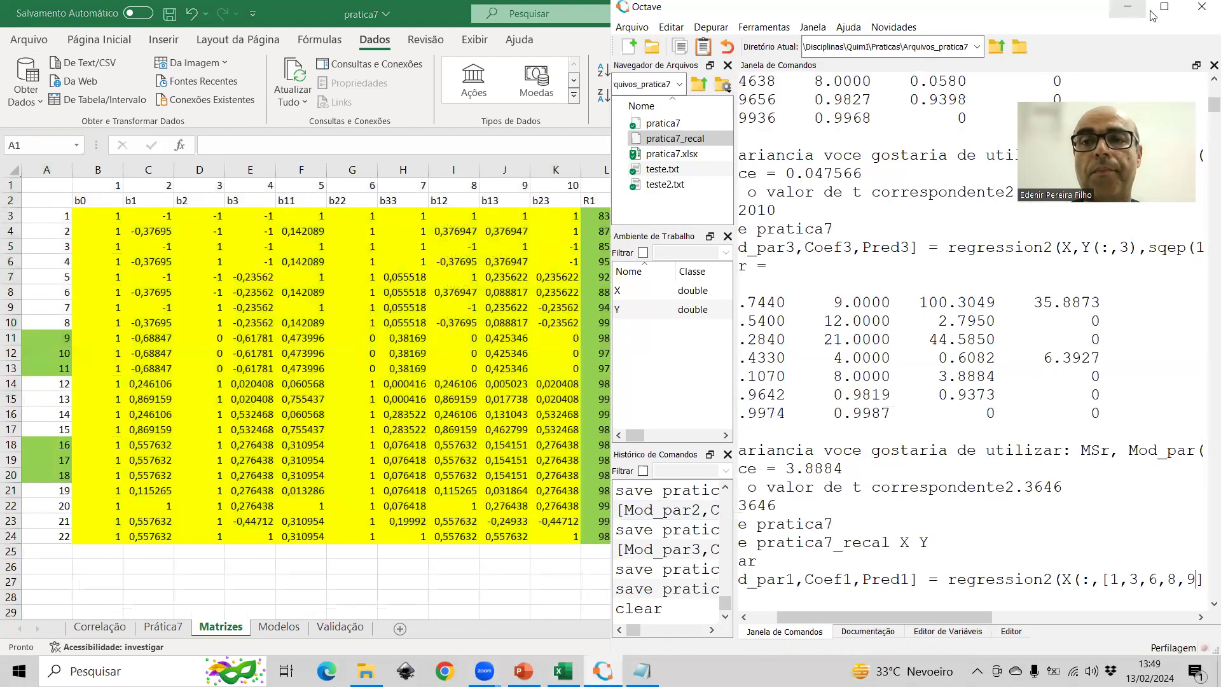
pyautogui.click(1153, 15)
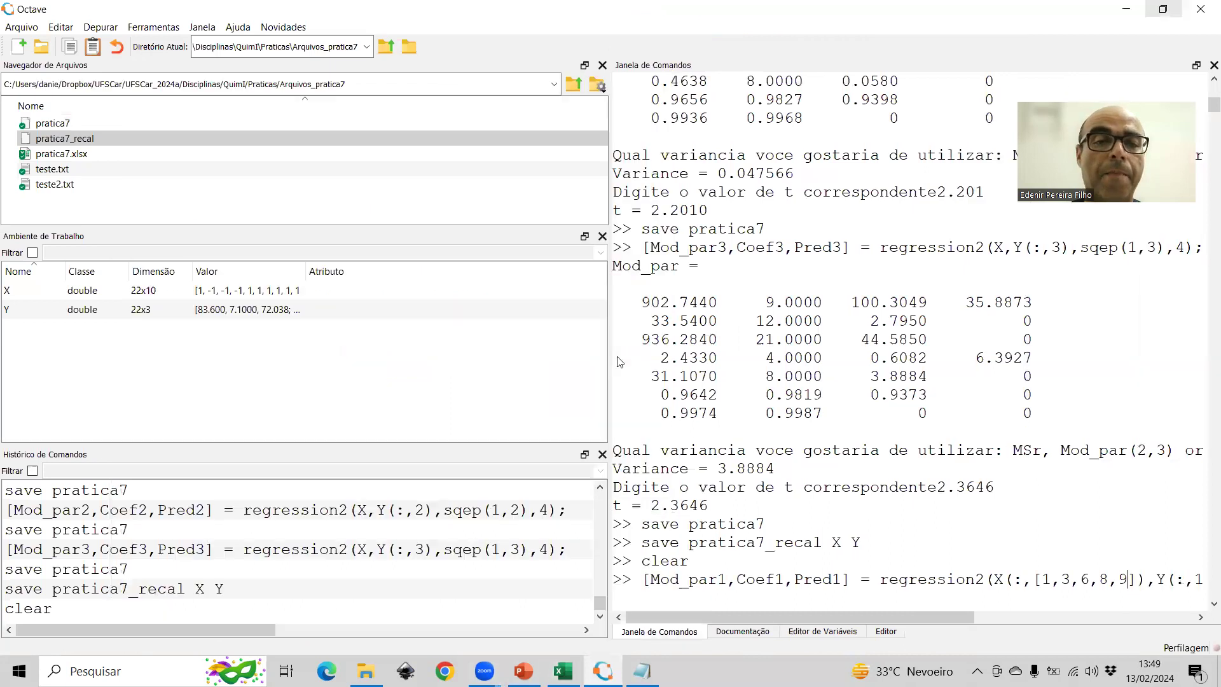
pyautogui.moveTo(610, 361); pyautogui.dragTo(291, 362)
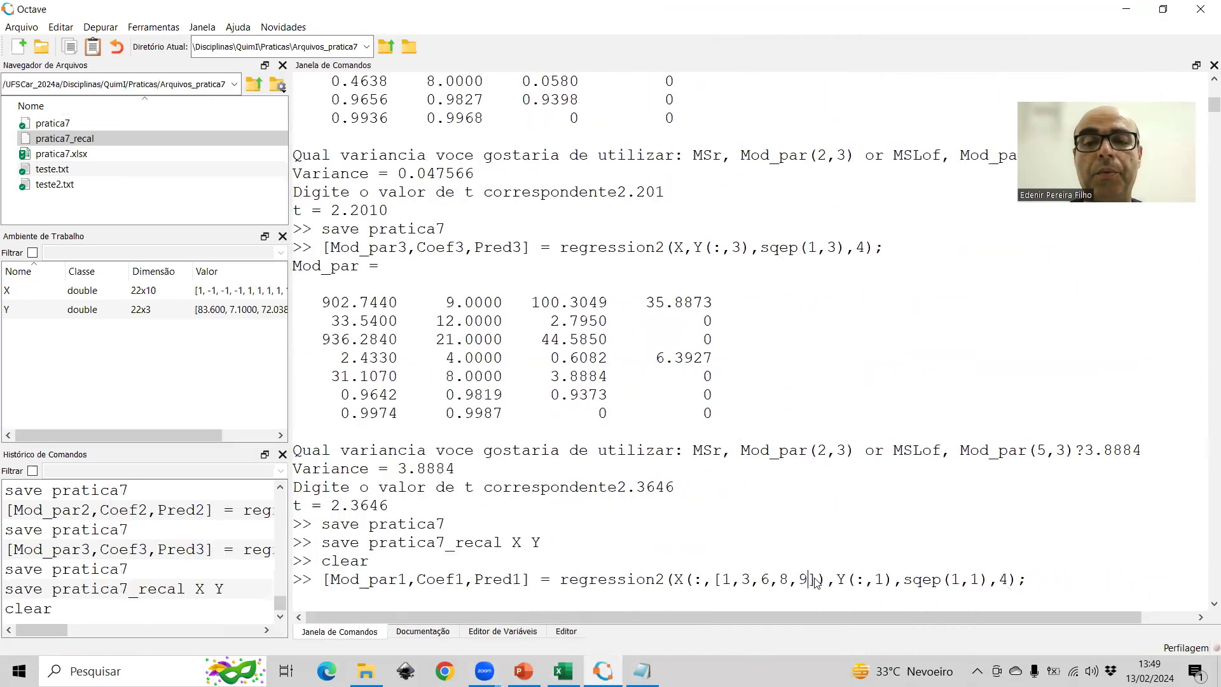
# - Replace sqep(1,1) with 0.173 in the regression2 command for Mod_par1
pyautogui.press('Delete')
pyautogui.press('Delete')
pyautogui.press('Delete')
pyautogui.press('Delete')
pyautogui.press('Delete')
pyautogui.press('Delete')
pyautogui.press('Delete')
pyautogui.press('Delete')
pyautogui.press('Delete')
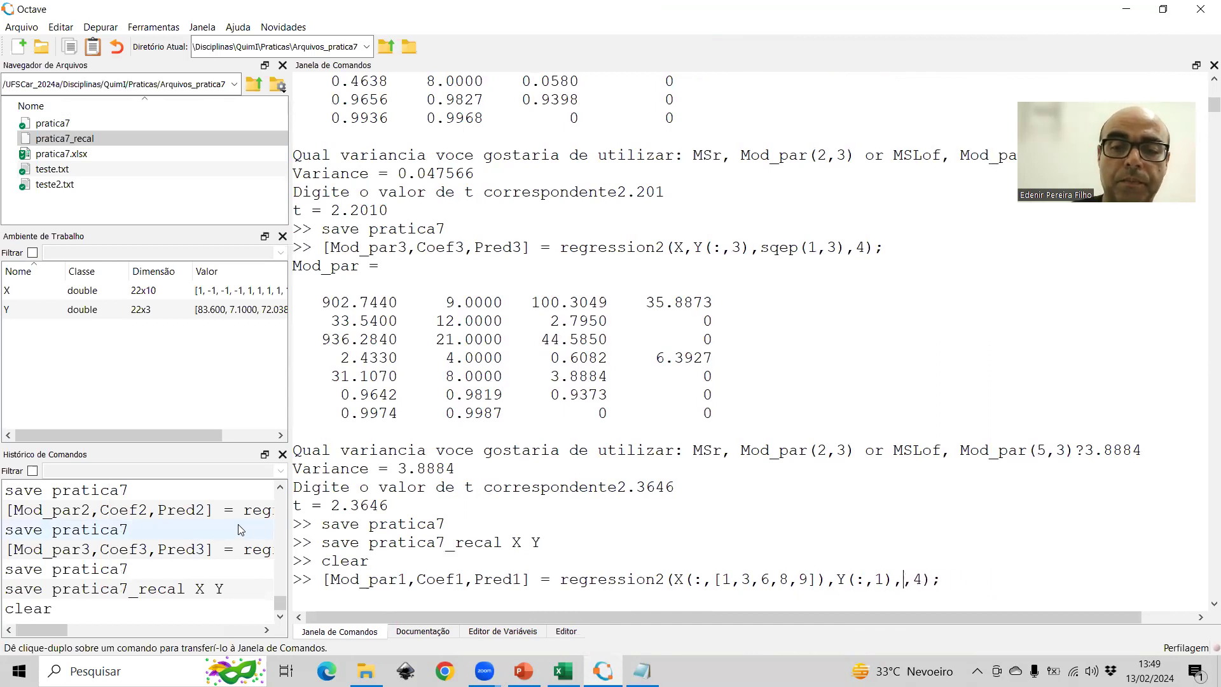
pyautogui.write('0.173')
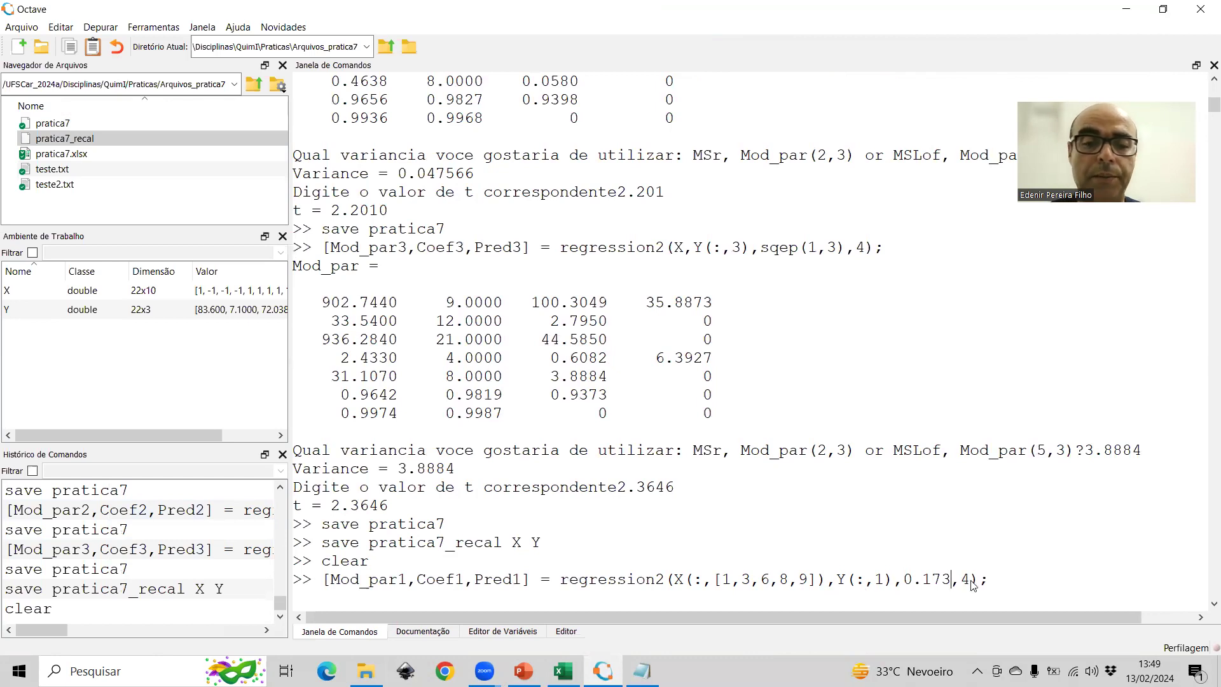
# - Run the regression2 command for Mod_par1 and close Figures 4, 3 and 2, keeping Figure 1 open
pyautogui.press('Return')
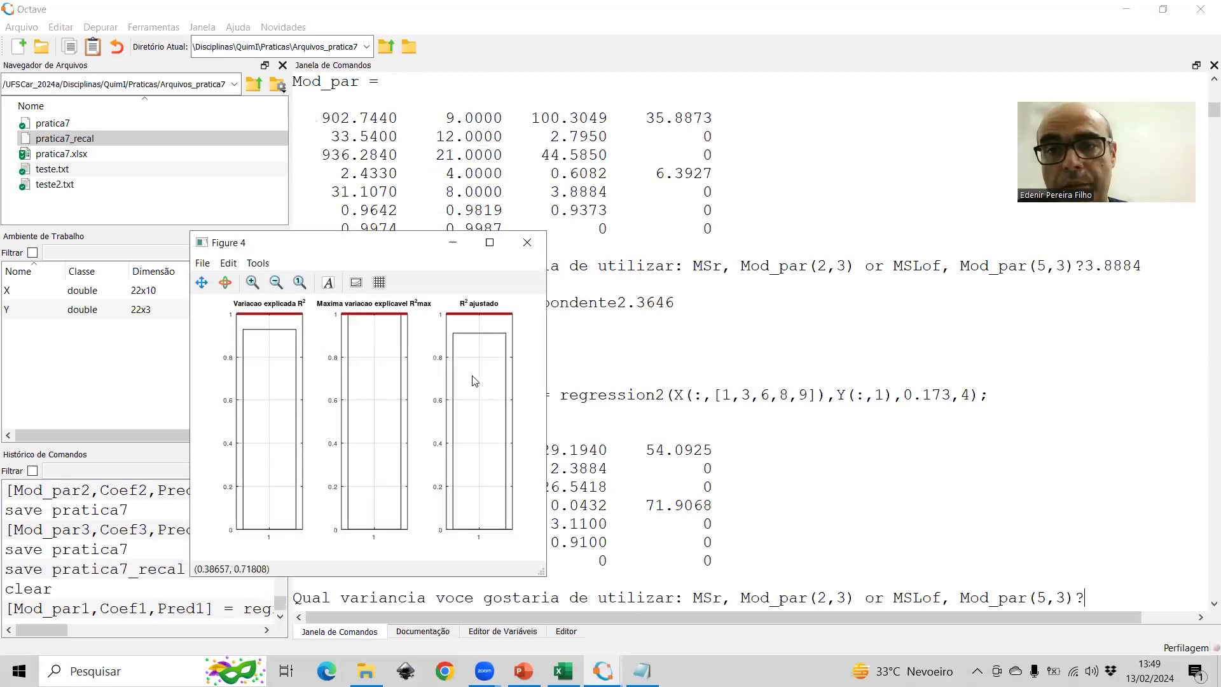
pyautogui.click(533, 243)
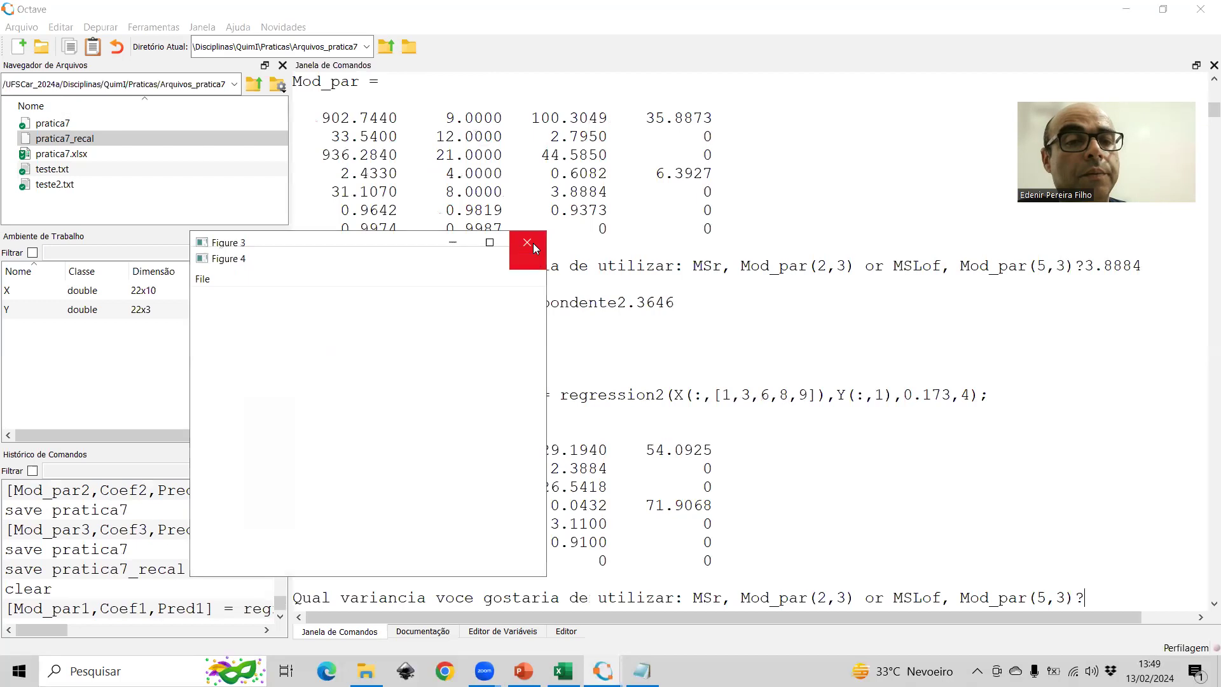
pyautogui.click(544, 242)
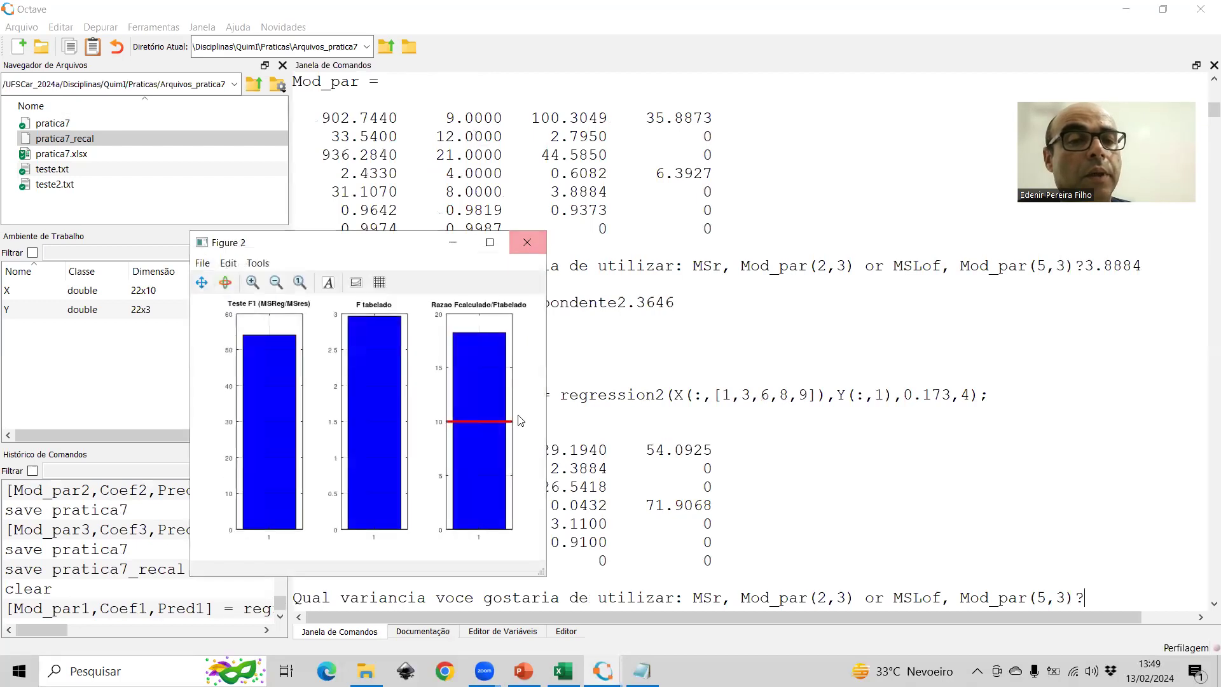
pyautogui.click(540, 247)
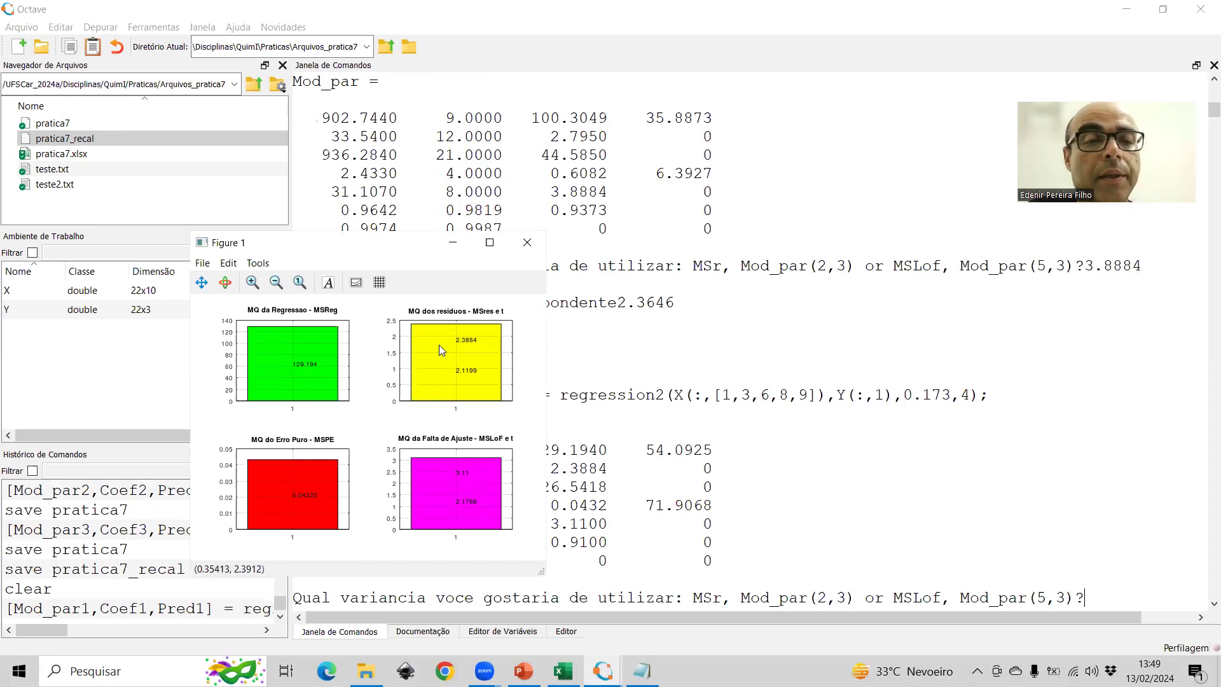
# - Answer the regression prompts with 3.11 as the variance and the MSLoF t value 2.1788 from Figure 1
pyautogui.click(1116, 593)
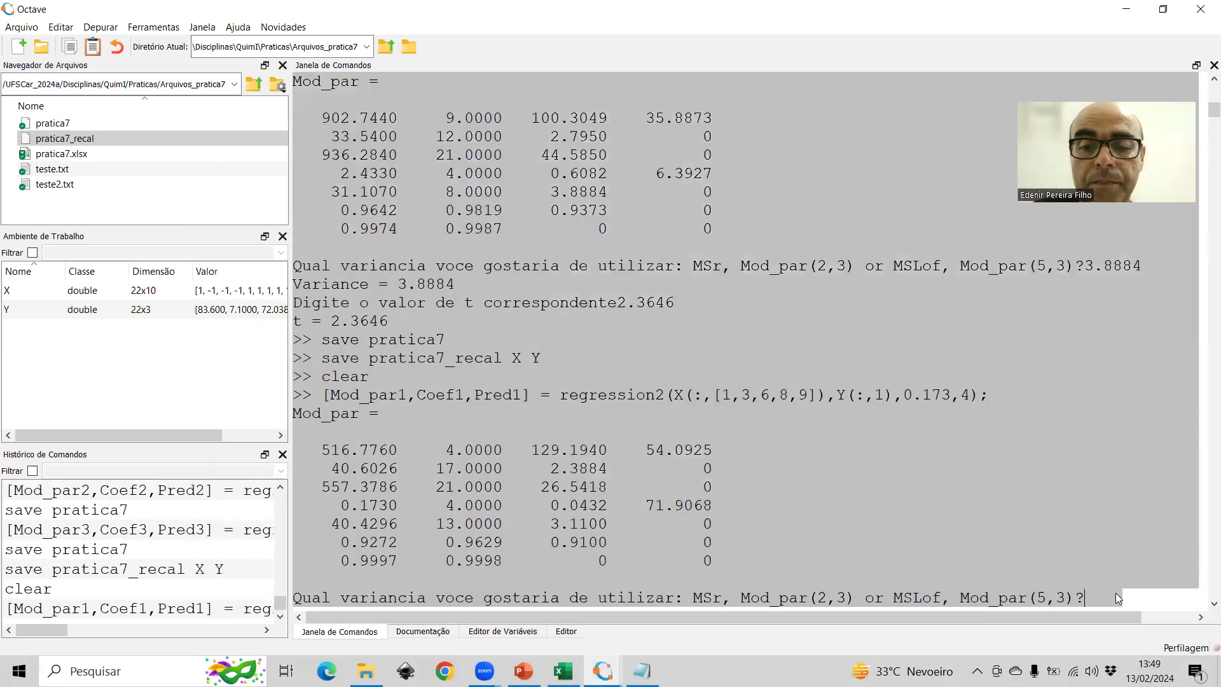
pyautogui.write('3')
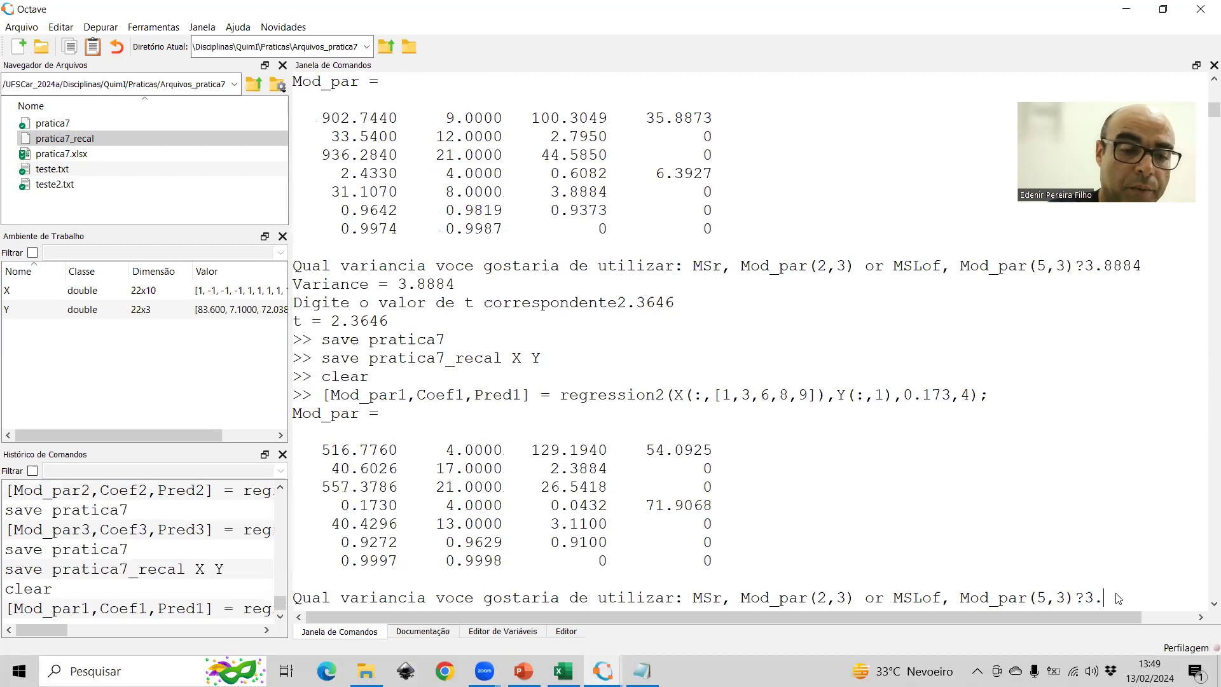
pyautogui.write('.11')
pyautogui.press('Return')
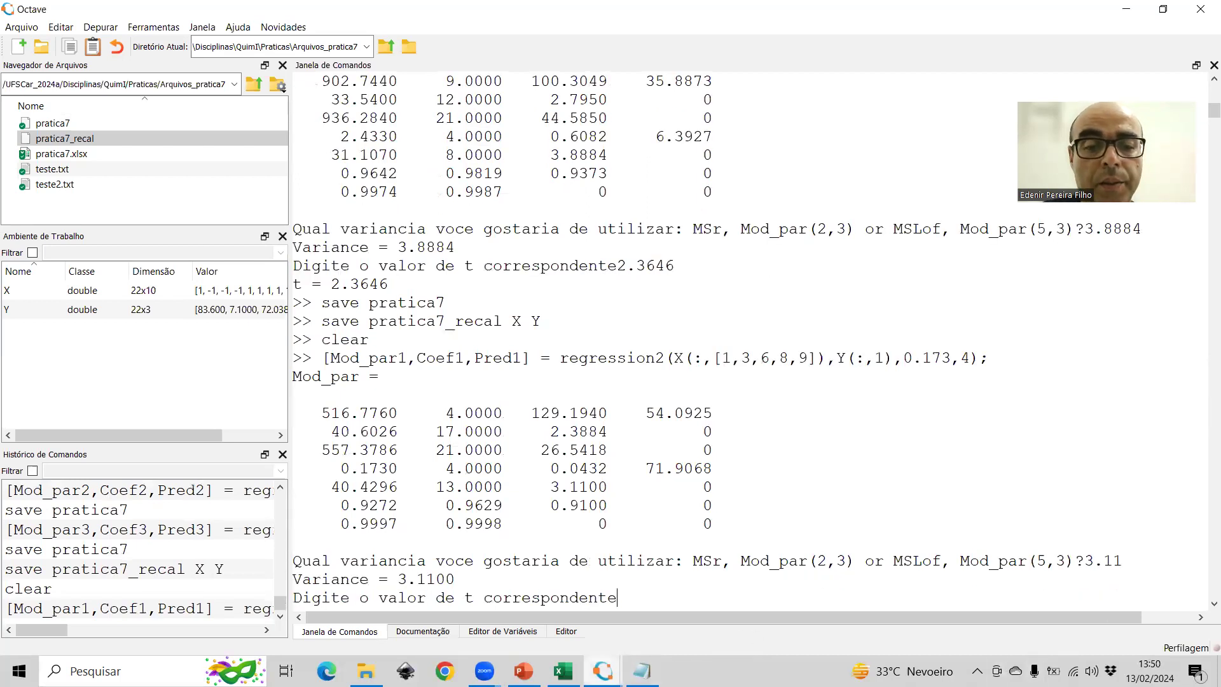
pyautogui.moveTo(603, 671)
pyautogui.click(655, 634)
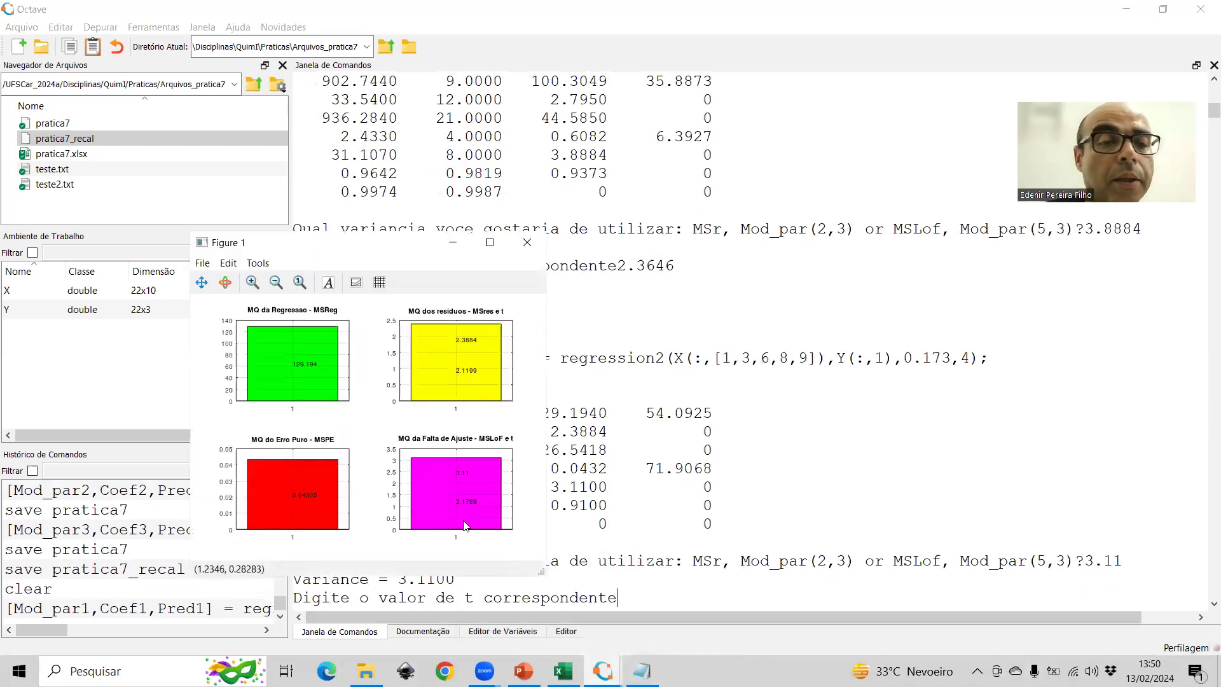
pyautogui.click(644, 606)
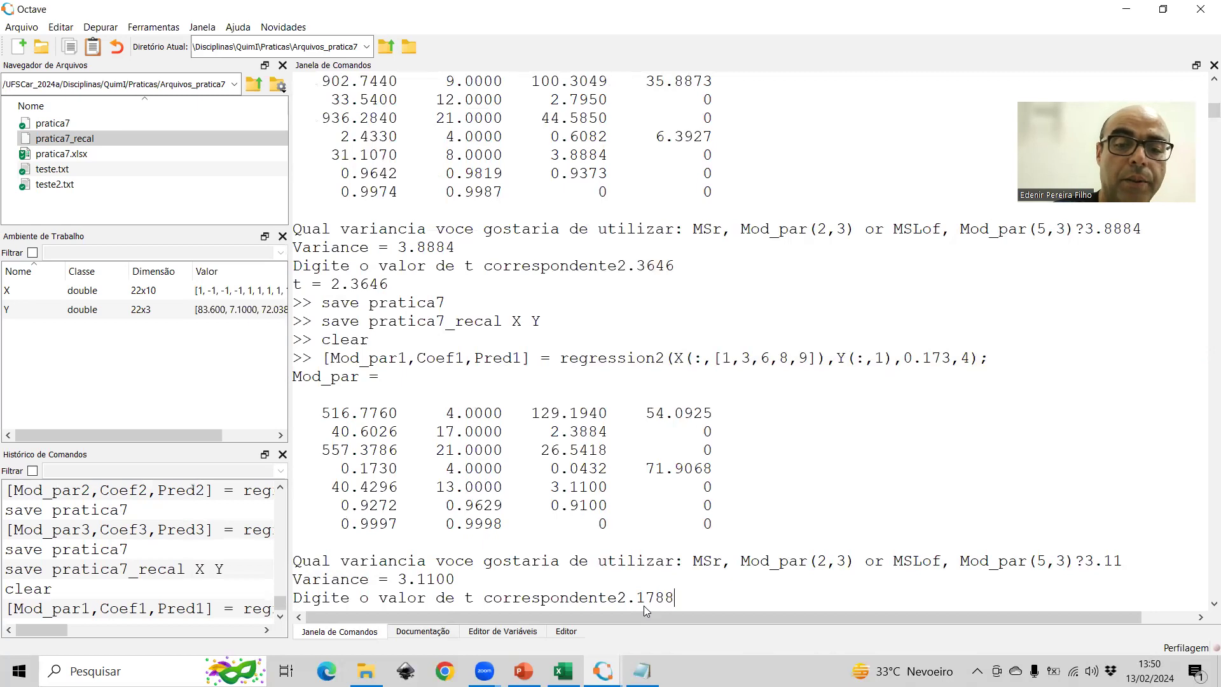
pyautogui.press('Return')
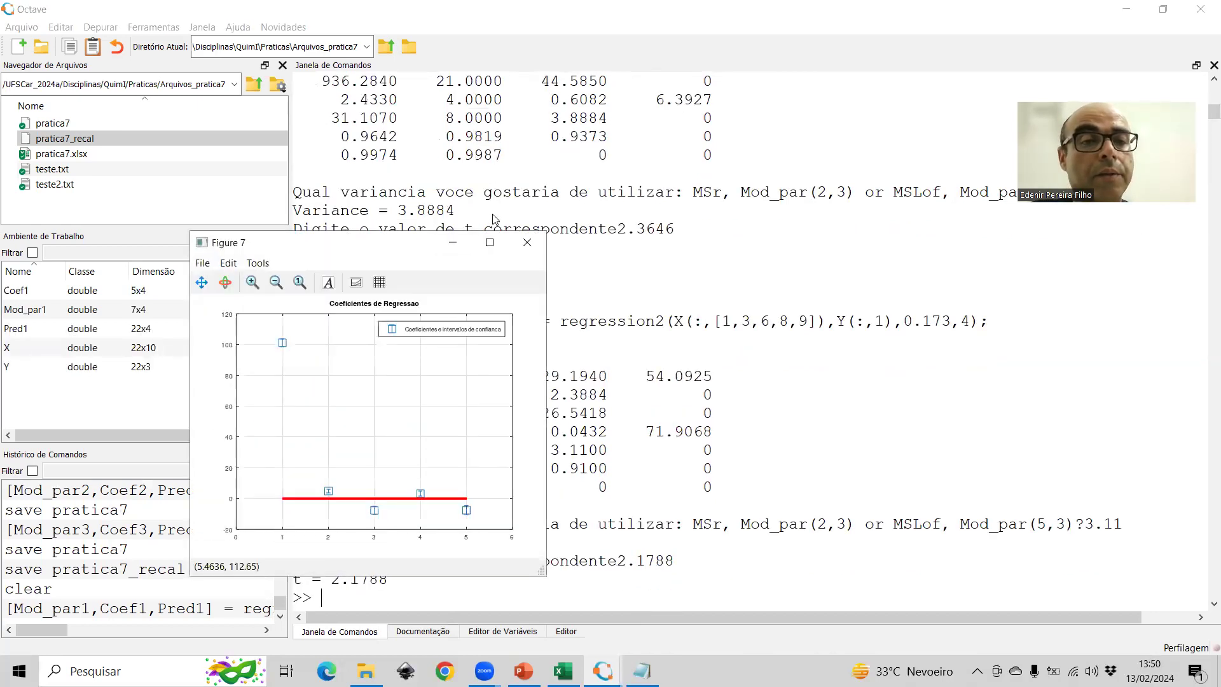
# - Examine the regression coefficients plot enlarged, then the residual and experimental-versus-predicted plots, closing each figure
pyautogui.click(489, 242)
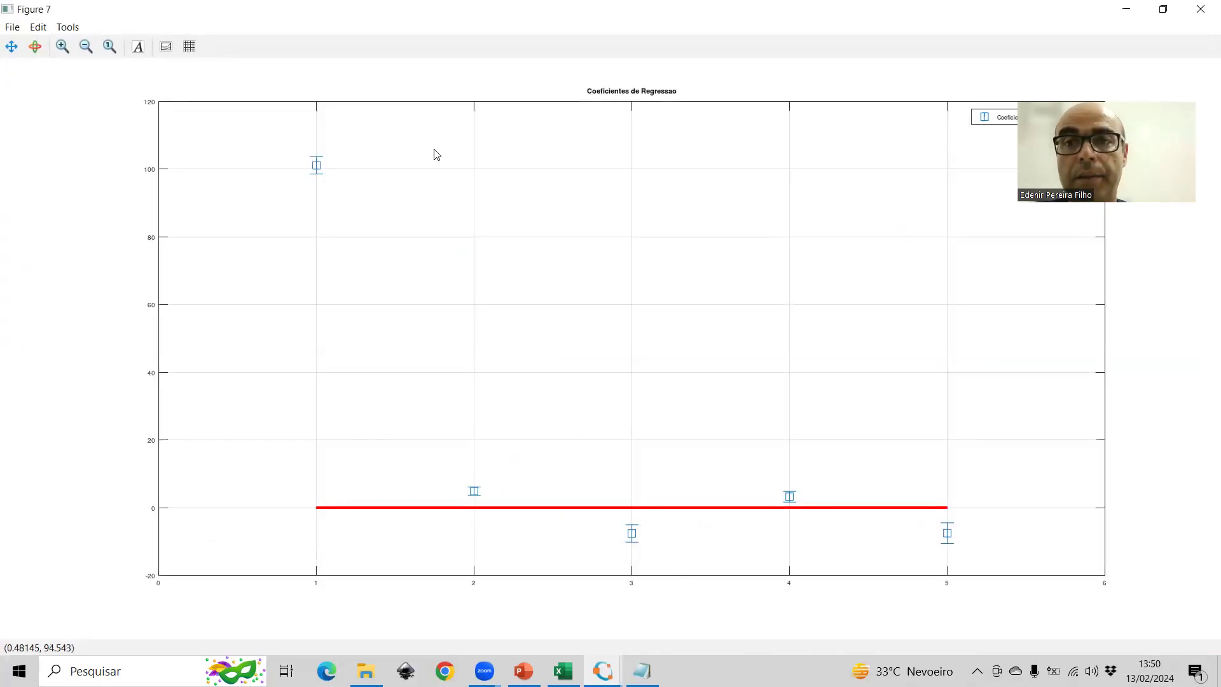
pyautogui.click(1202, 12)
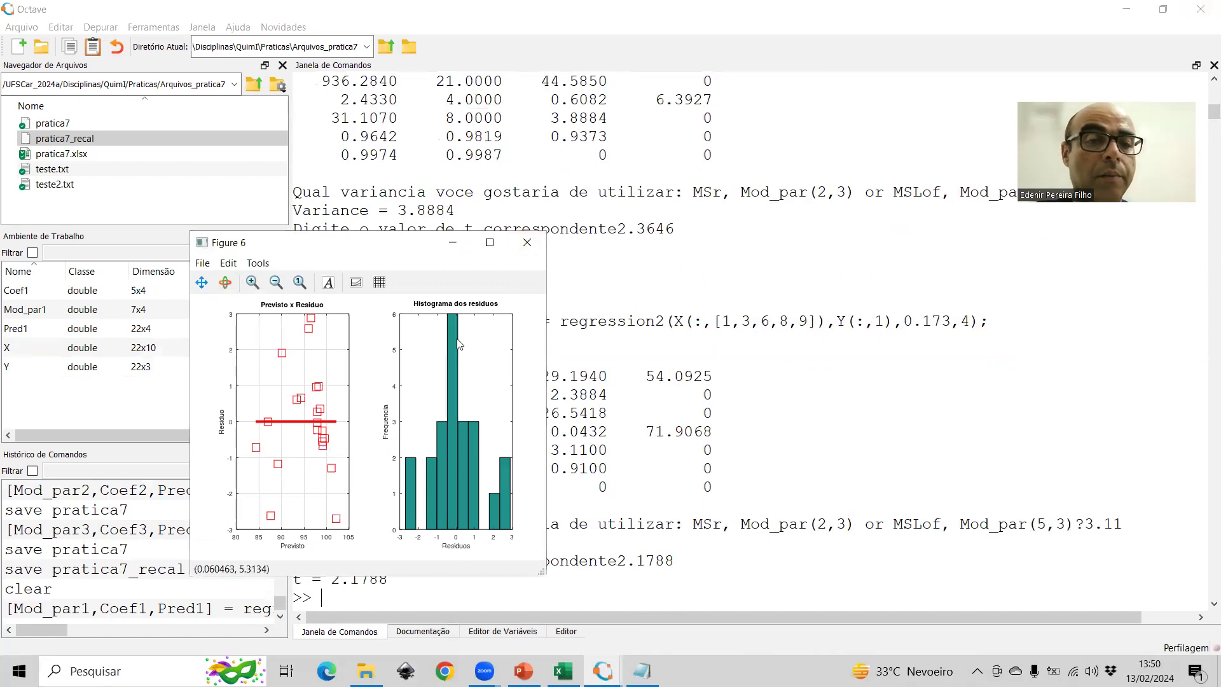
pyautogui.click(527, 243)
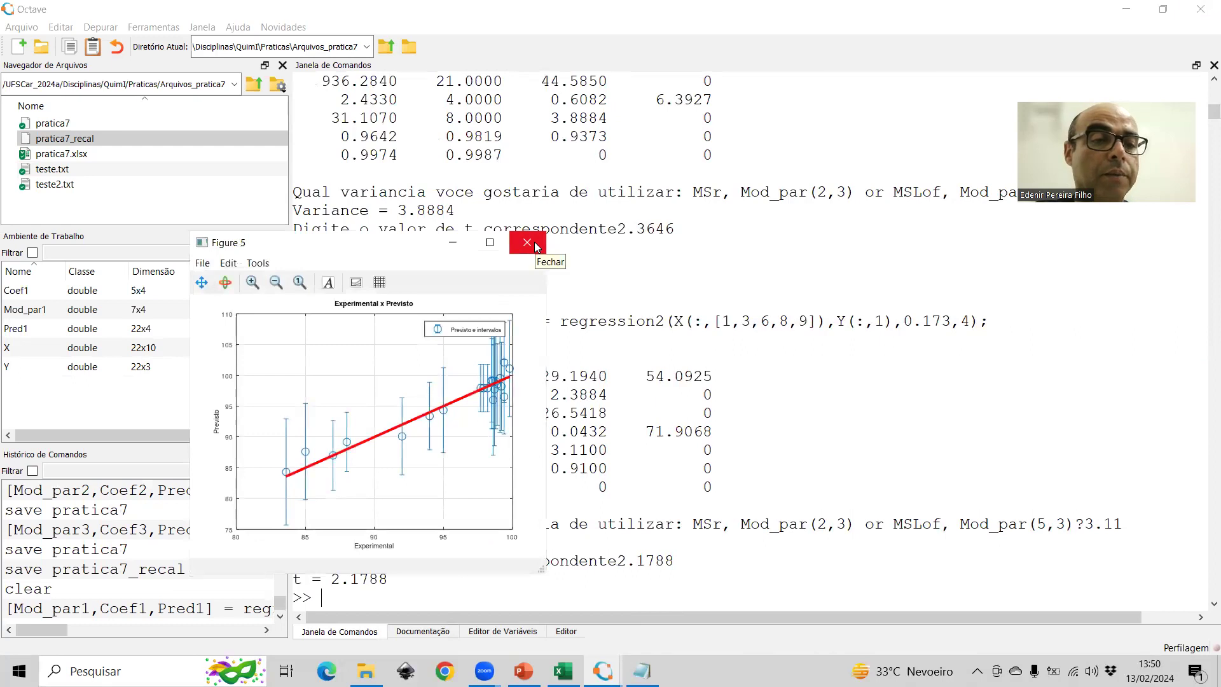
pyautogui.click(534, 246)
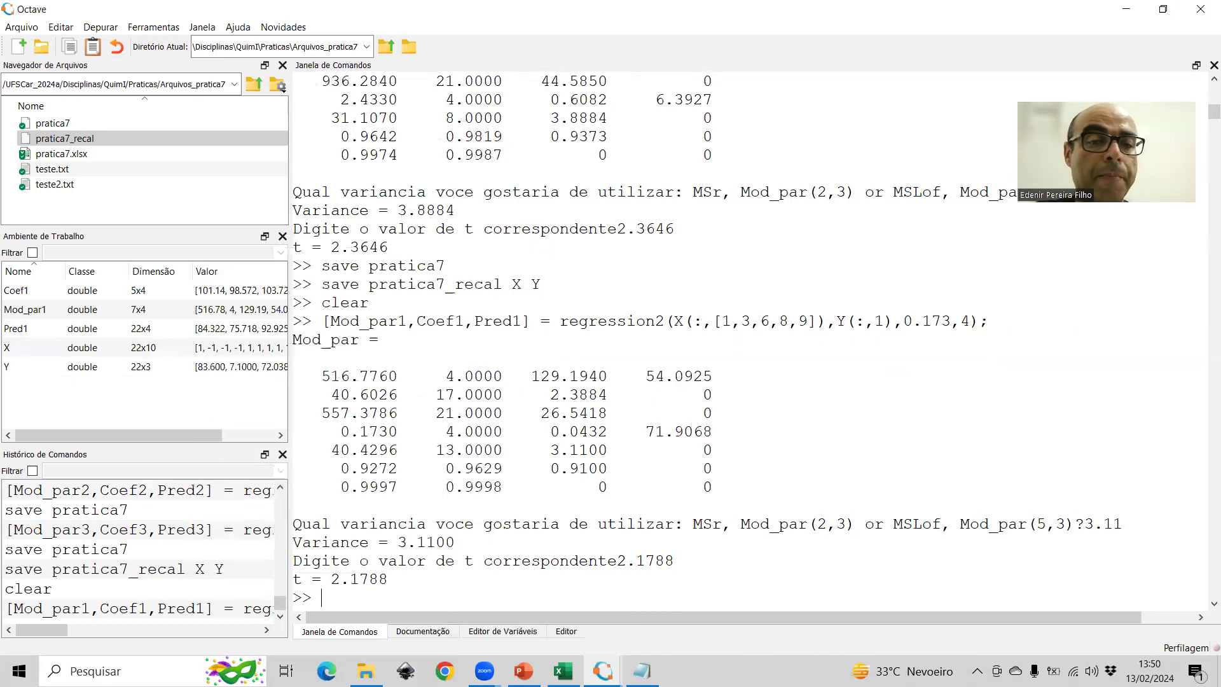
# - Save the whole workspace to pratica7_recal
pyautogui.write('sa')
pyautogui.press('Up')
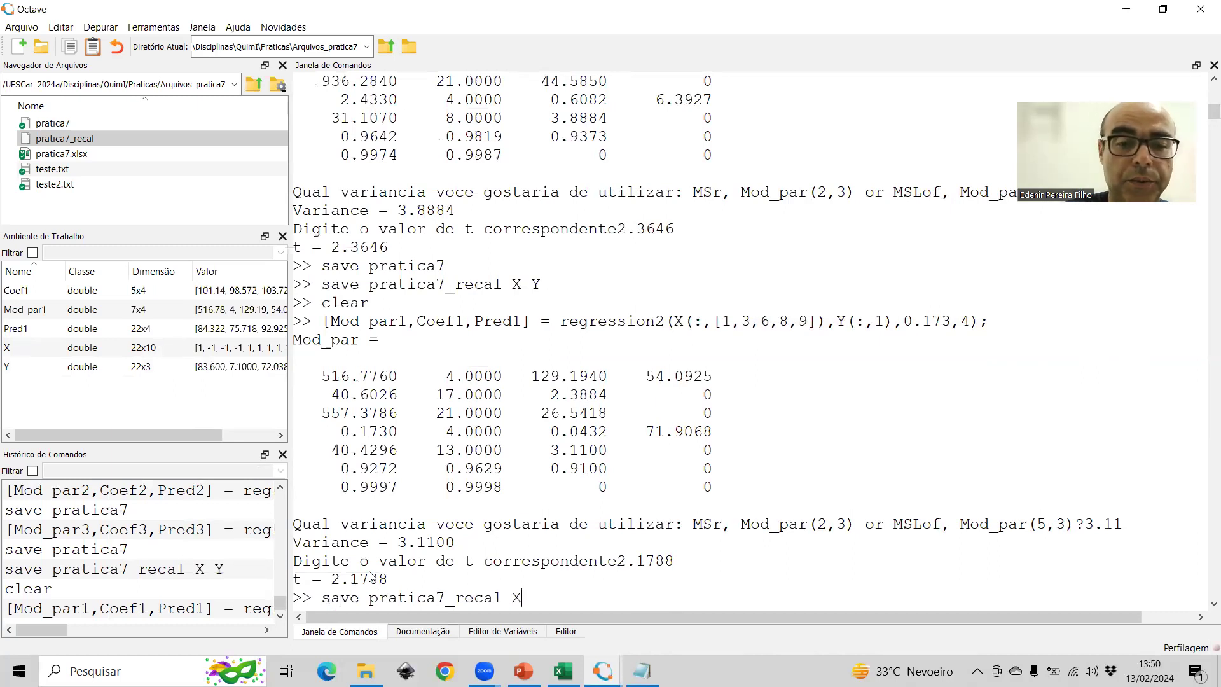
pyautogui.press('Return')
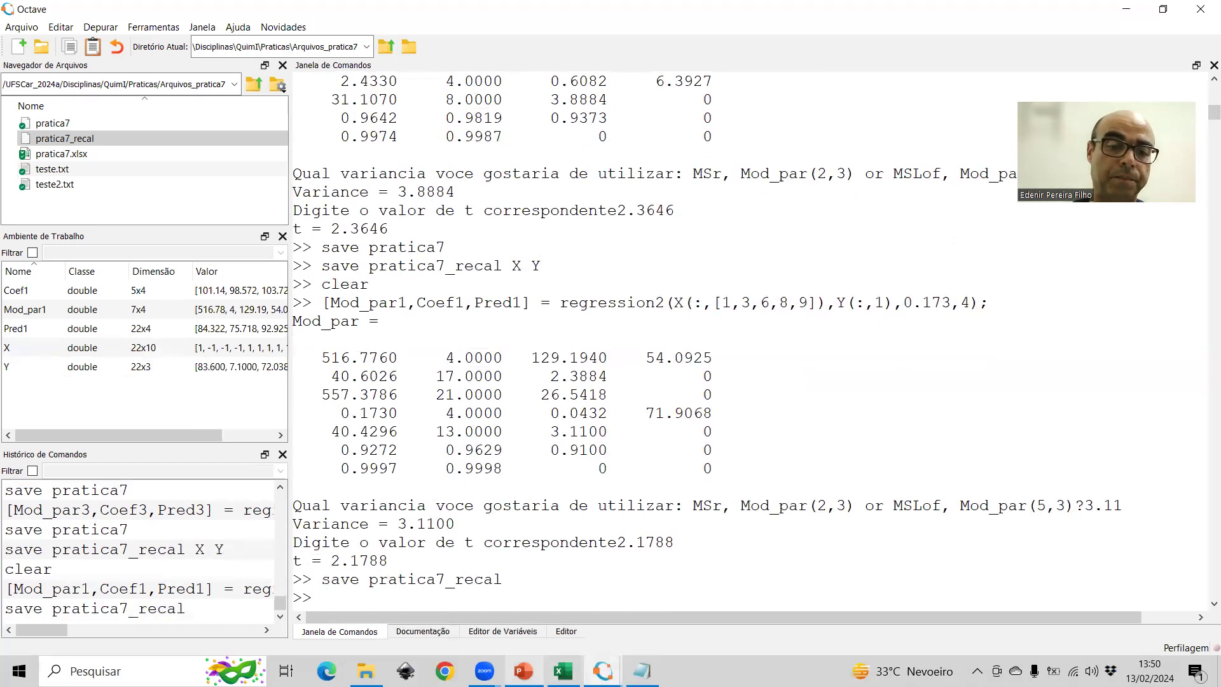
# - Switch to Excel and copy the coefficient matrix A1:K24 together with the R2 column M1:M24 from the Matrizes sheet
pyautogui.moveTo(523, 671)
pyautogui.click(563, 671)
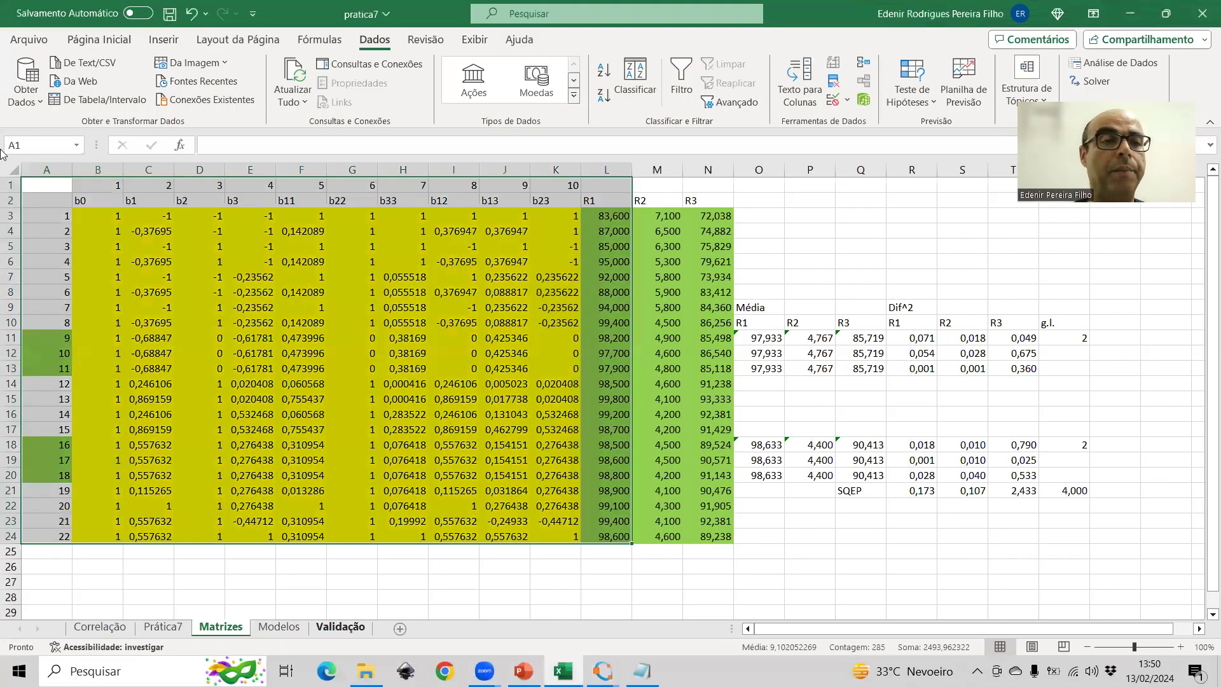
pyautogui.moveTo(46, 185); pyautogui.dragTo(562, 536)
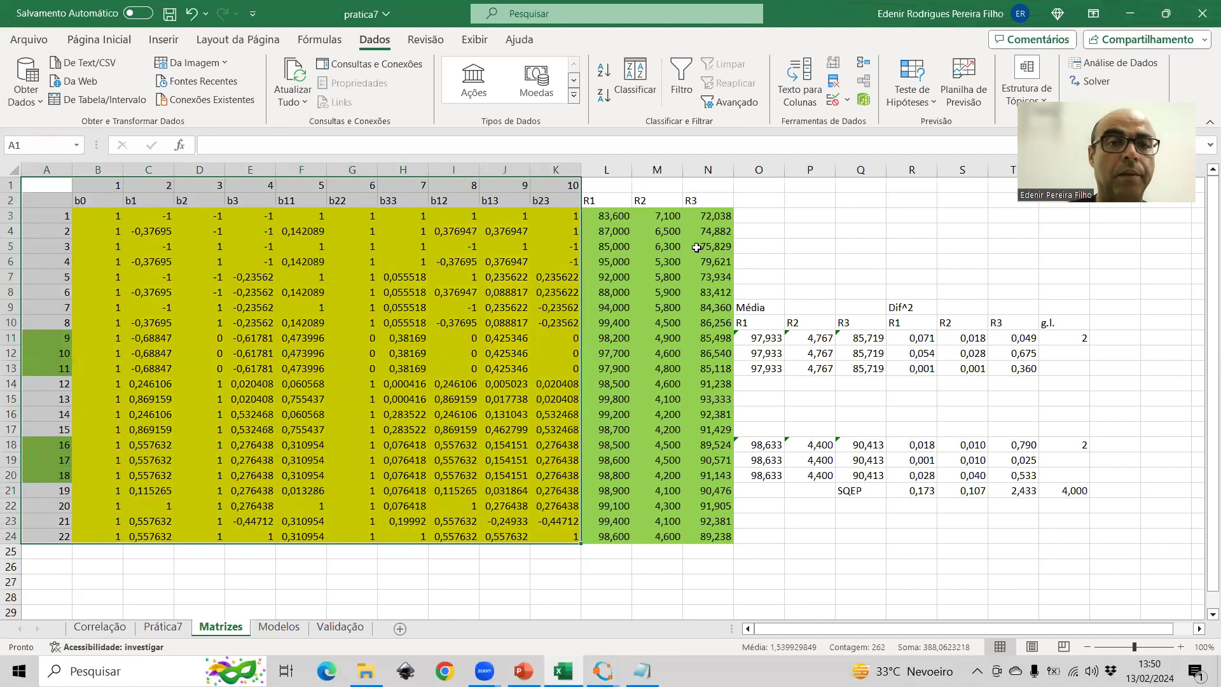
pyautogui.moveTo(646, 183); pyautogui.dragTo(644, 531)
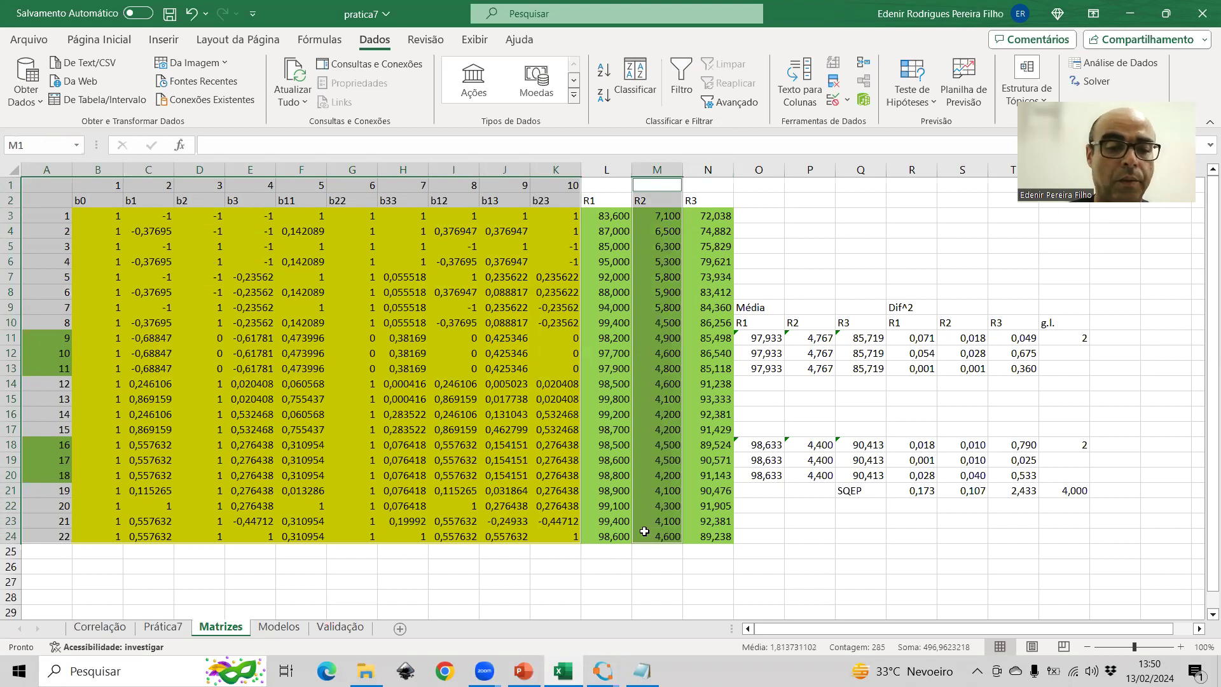
pyautogui.hotkey('ctrl', 'c')
# - Paste the copied matrix without formatting onto the Modelos sheet and move it so that it starts at AD2
pyautogui.click(279, 628)
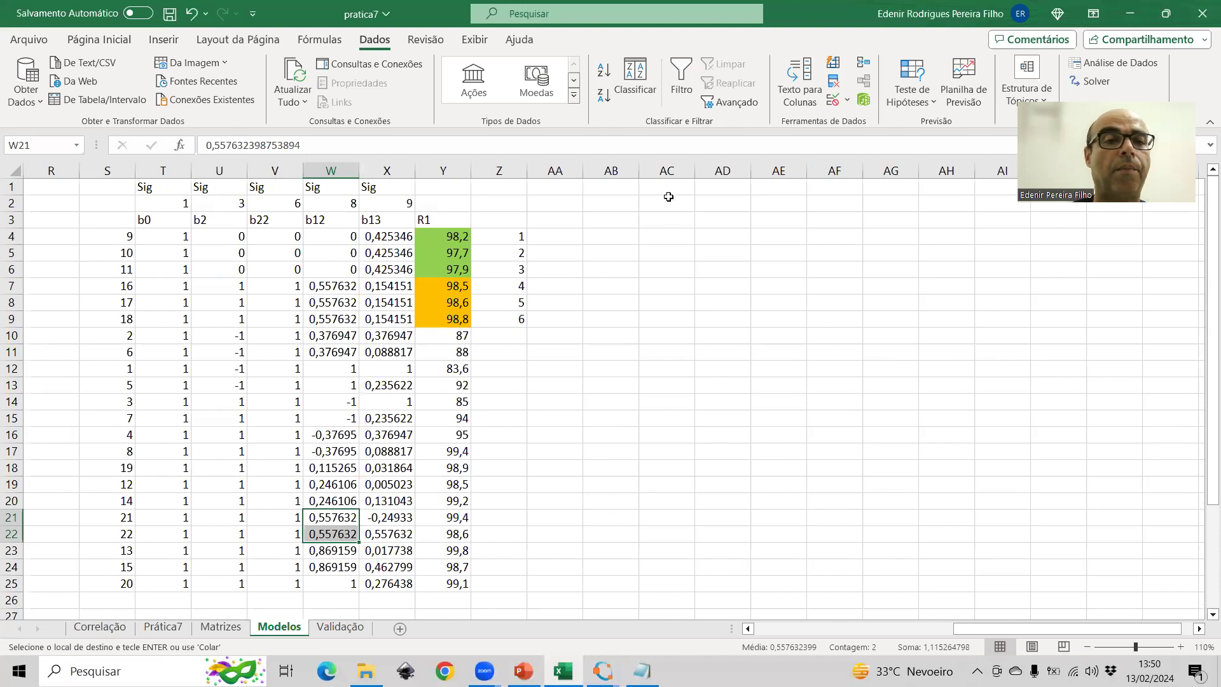
pyautogui.click(721, 221)
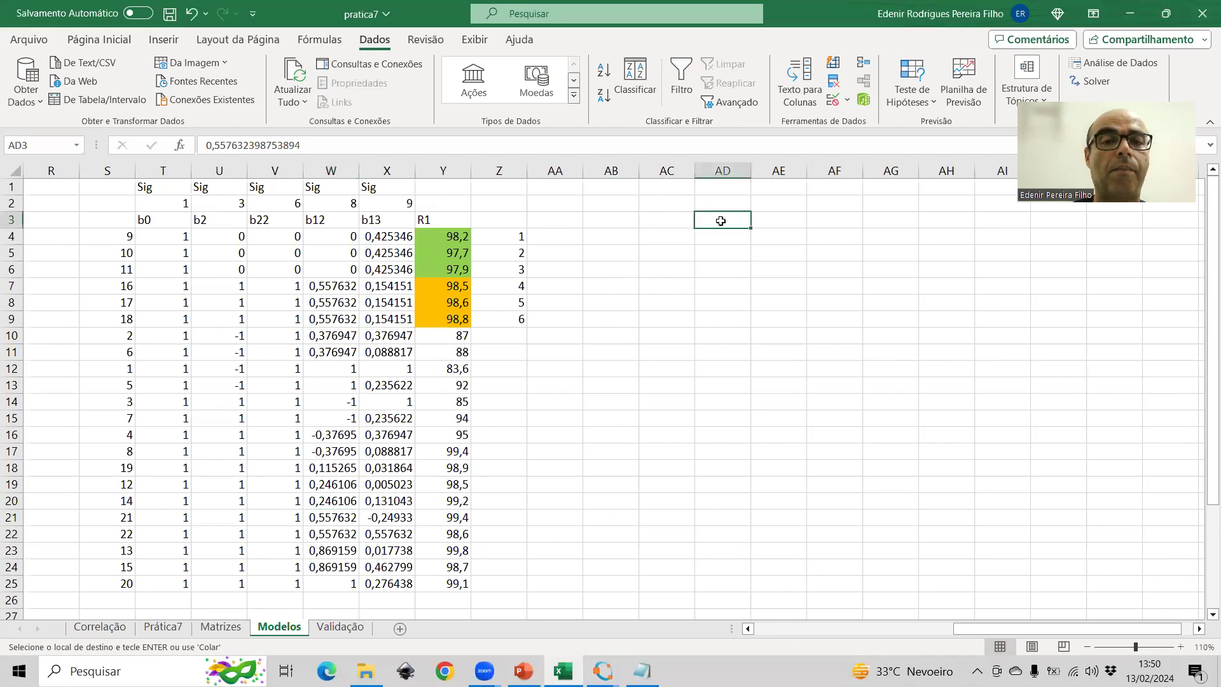
pyautogui.rightClick(720, 221)
pyautogui.click(781, 236)
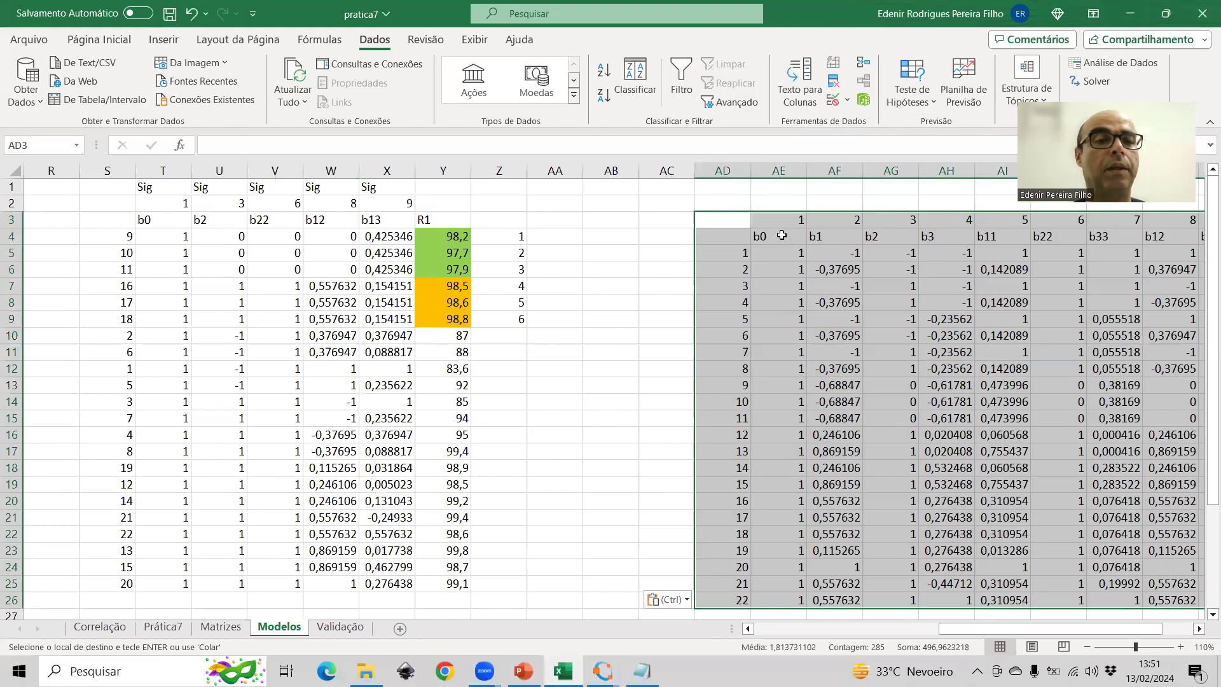
pyautogui.moveTo(729, 216); pyautogui.dragTo(719, 201)
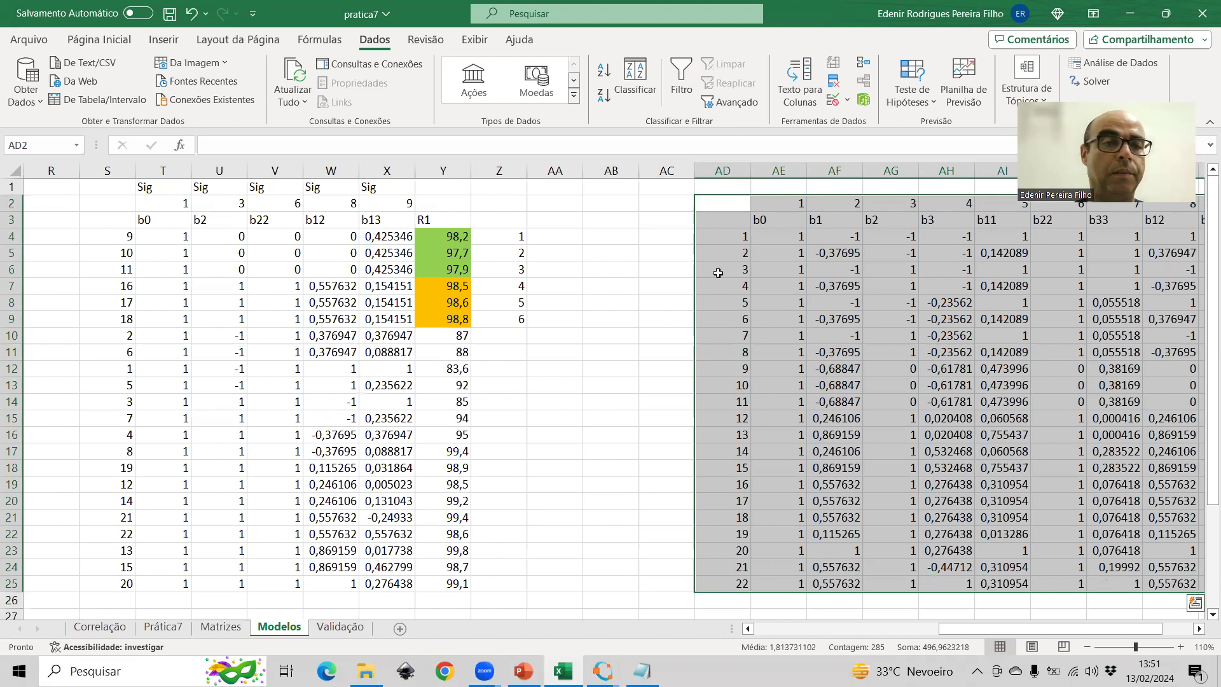
# - Copy the R2 model's Conclusão labels in P14:P23 of the Modelos sheet
pyautogui.moveTo(988, 629); pyautogui.dragTo(904, 633)
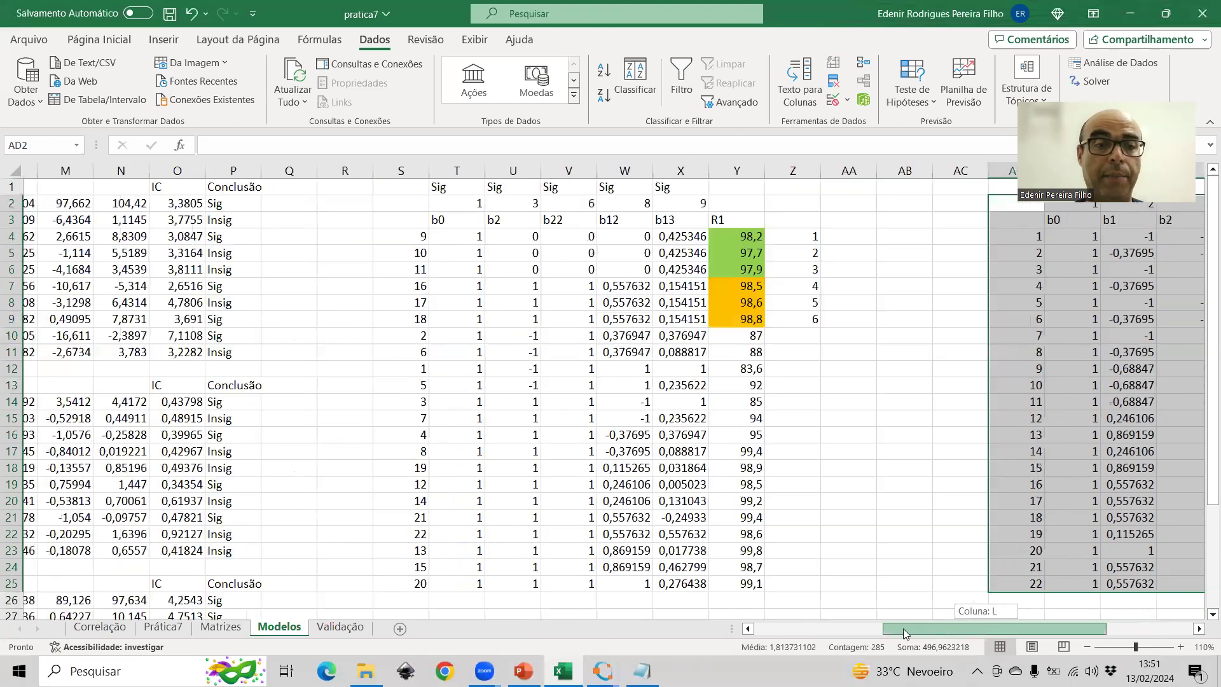
pyautogui.moveTo(828, 633); pyautogui.dragTo(827, 634)
pyautogui.moveTo(790, 409); pyautogui.dragTo(782, 549)
pyautogui.hotkey('ctrl', 'c')
# - Paste the significance labels as transposed values above the R2 matrix, starting at AE1
pyautogui.press('Right')
pyautogui.press('Right')
pyautogui.press('Right')
pyautogui.press('Right')
pyautogui.press('Right')
pyautogui.press('Right')
pyautogui.press('Right')
pyautogui.press('Right')
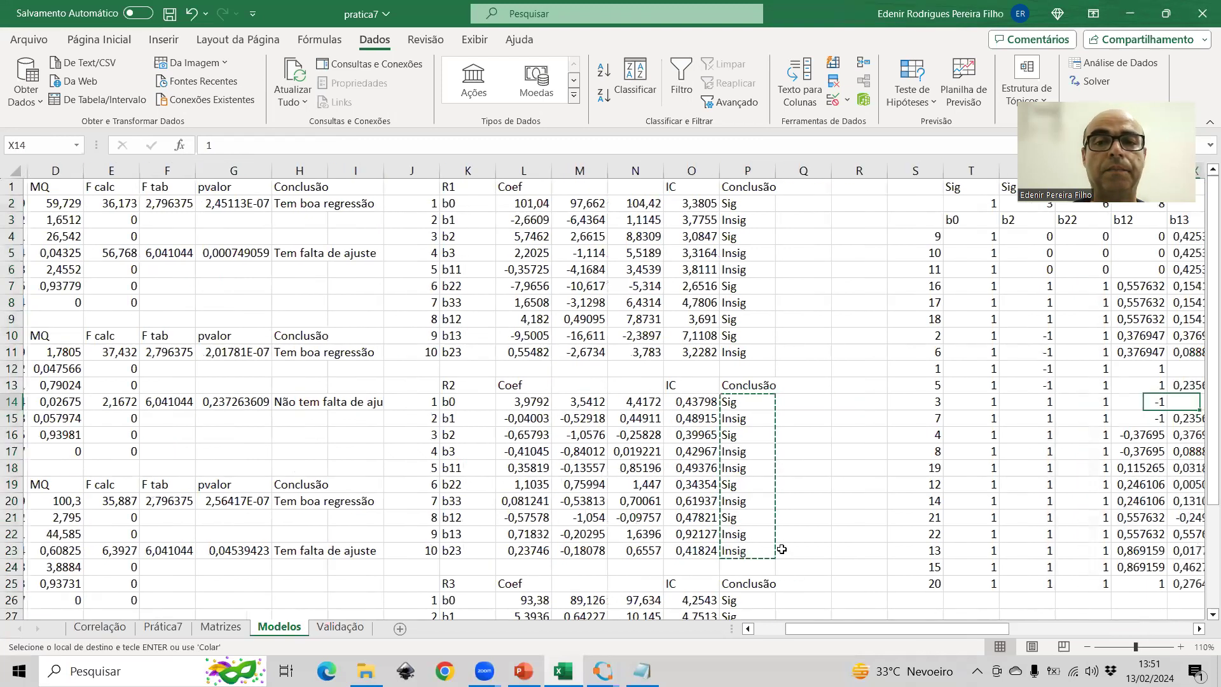
pyautogui.hotkey('ctrl', 'Right')
pyautogui.hotkey('ctrl', 'Right')
pyautogui.hotkey('ctrl', 'Right')
pyautogui.hscroll(4, 298, 187)
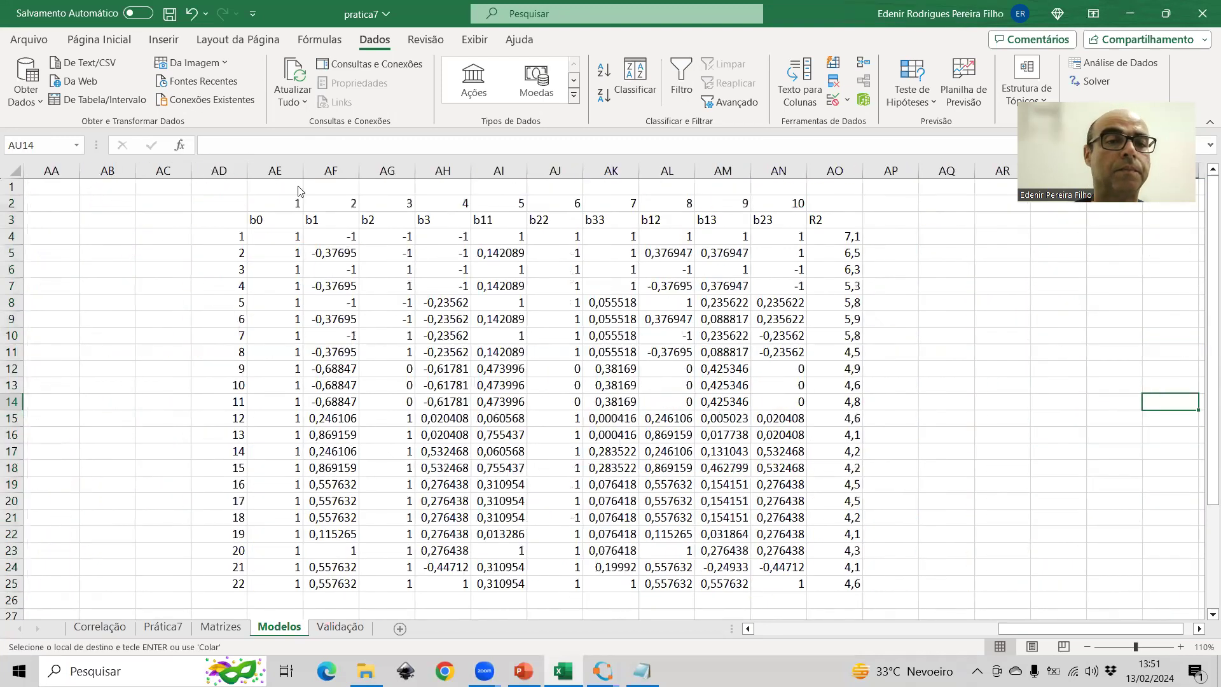
pyautogui.rightClick(298, 187)
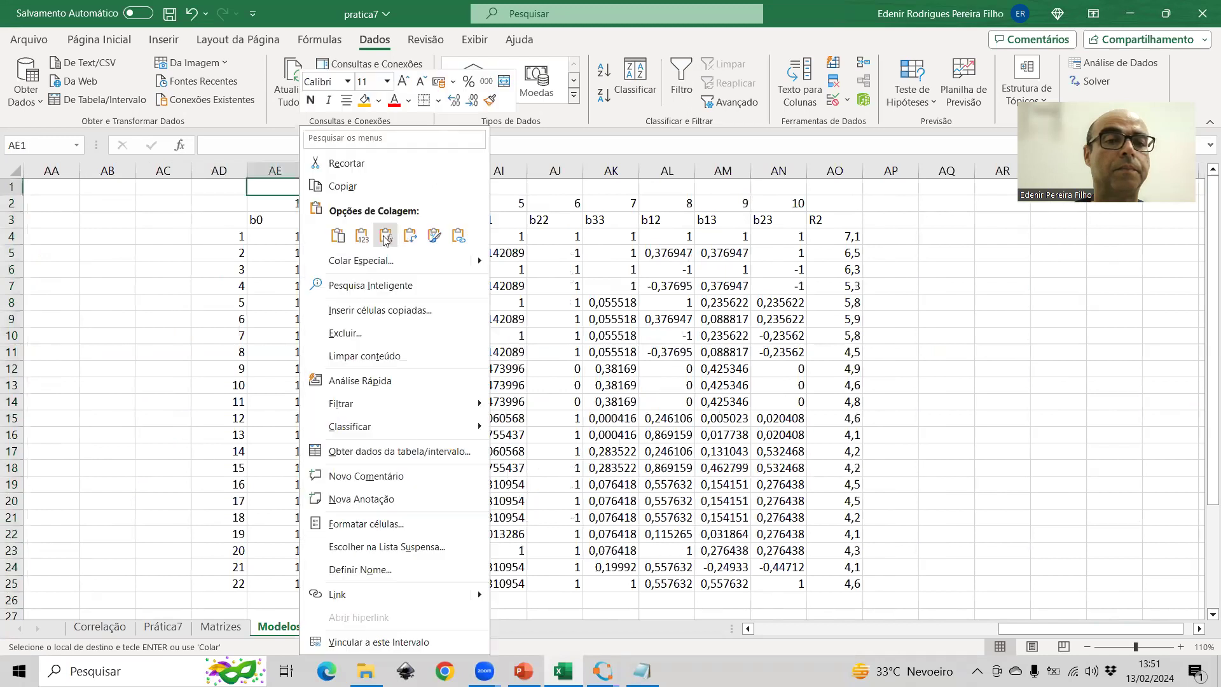
pyautogui.click(343, 261)
pyautogui.click(204, 233)
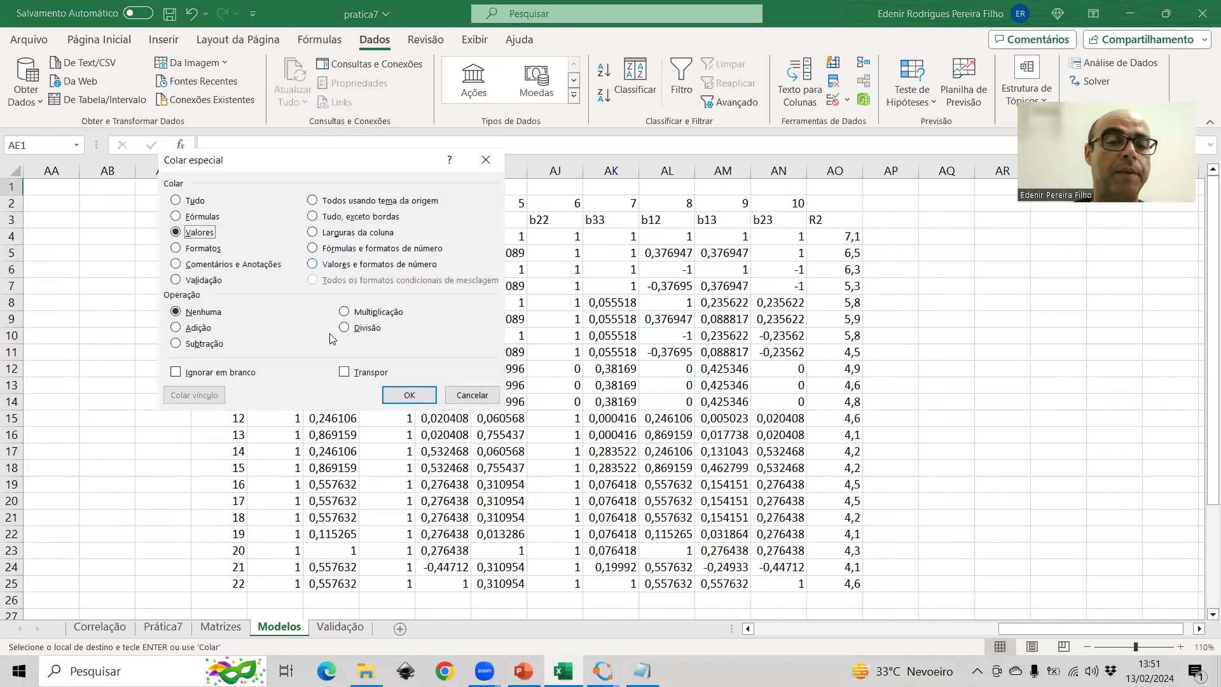
pyautogui.click(354, 372)
pyautogui.click(424, 397)
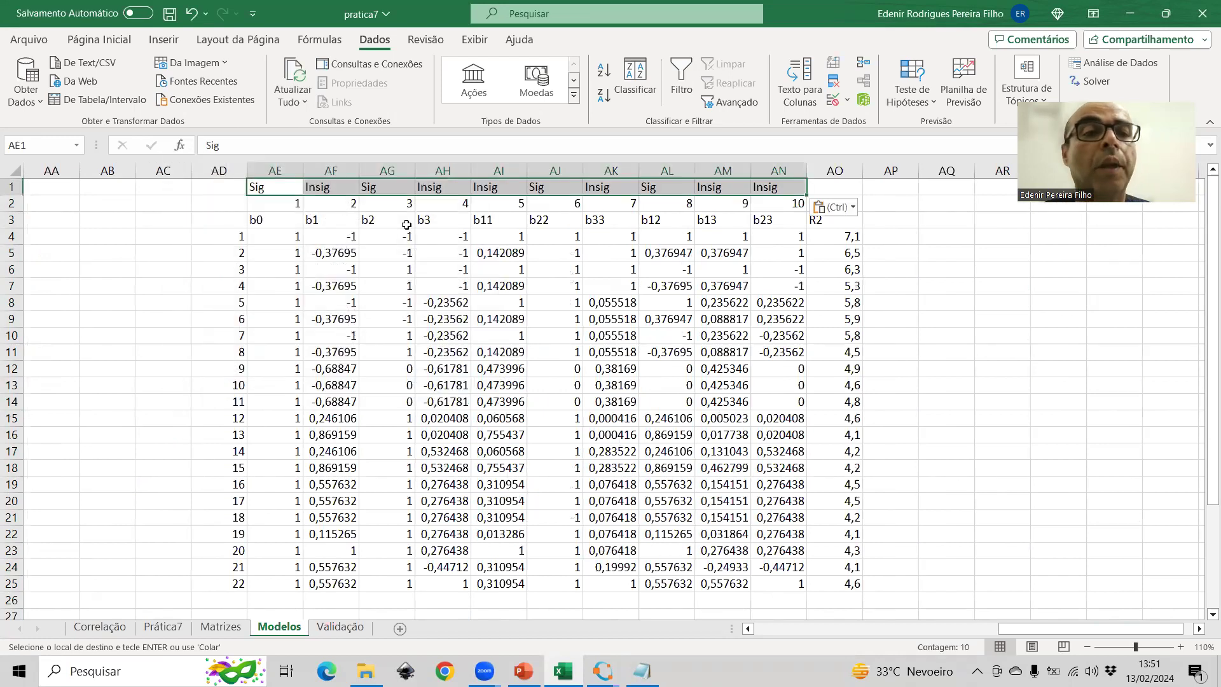
# - Delete the R2 matrix columns marked Insig: b1, b3, b11, b33, b13 and b23
pyautogui.click(392, 224)
pyautogui.rightClick(345, 169)
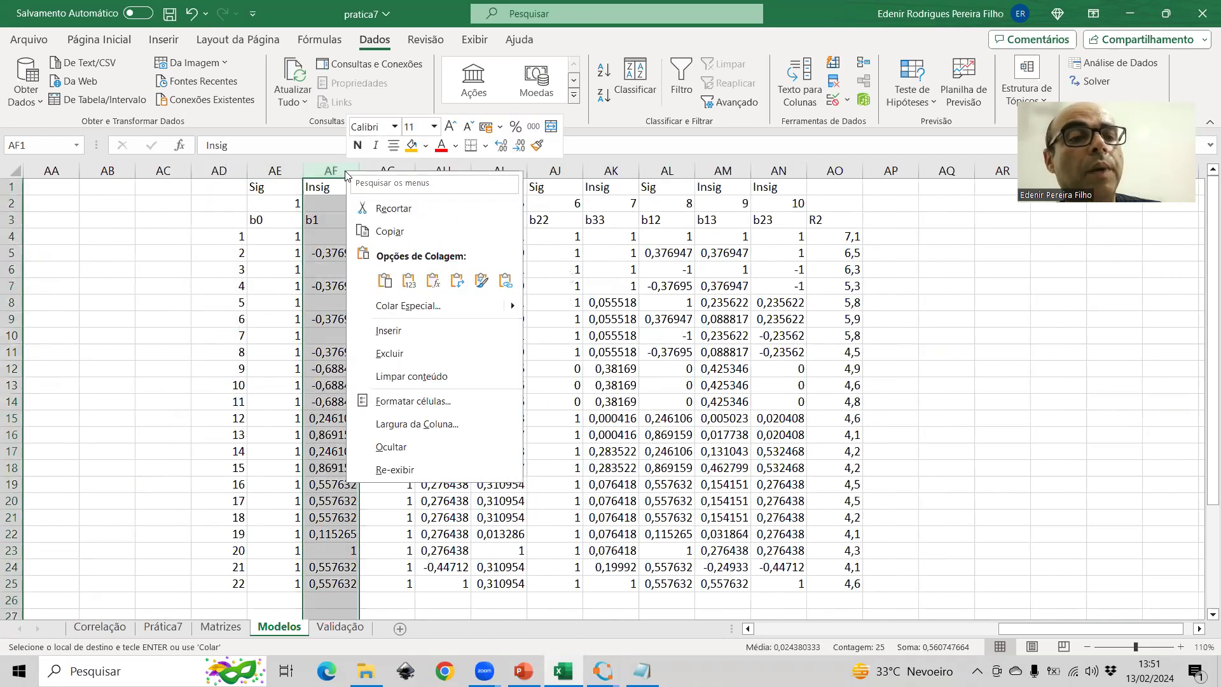
pyautogui.press('Escape')
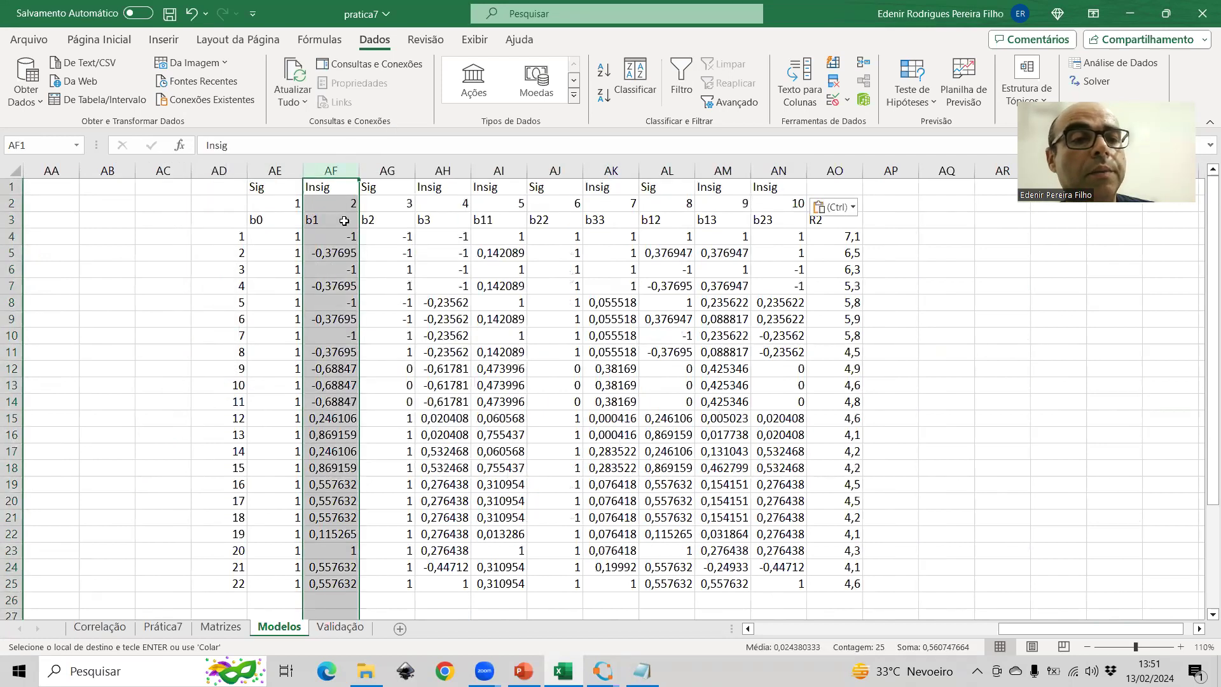
pyautogui.keyDown('ctrl'); pyautogui.click(445, 169); pyautogui.keyUp('ctrl')
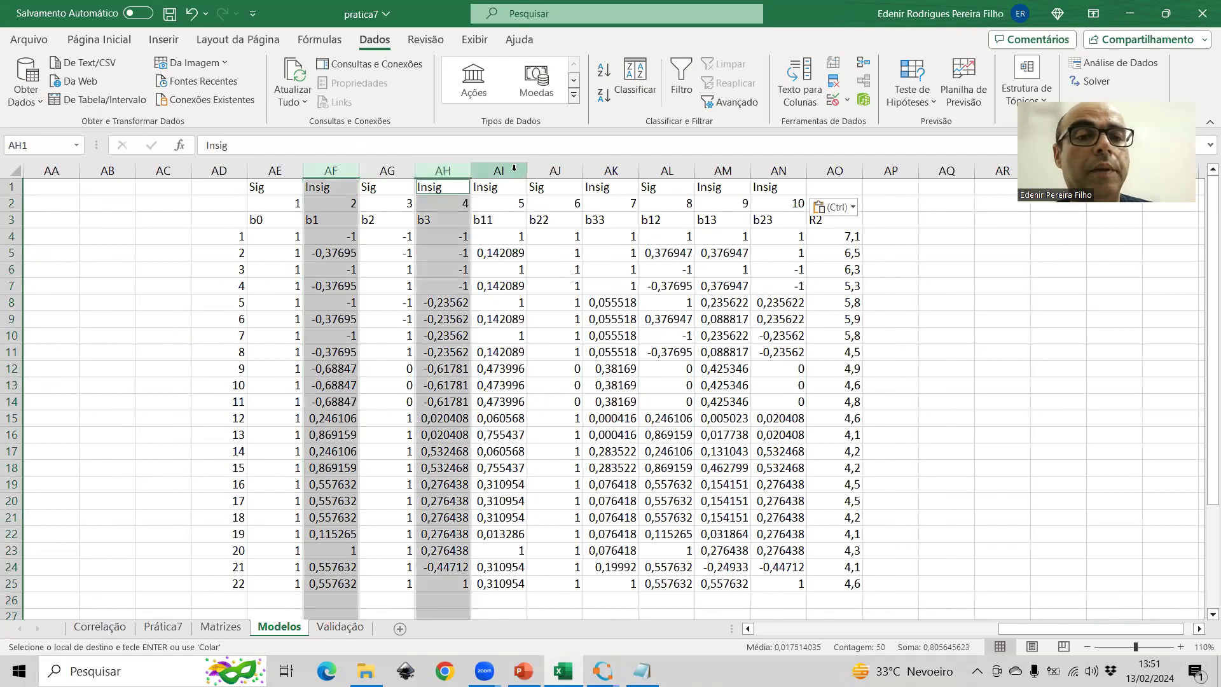
pyautogui.keyDown('ctrl'); pyautogui.click(514, 169); pyautogui.keyUp('ctrl')
pyautogui.keyDown('ctrl'); pyautogui.click(610, 170); pyautogui.keyUp('ctrl')
pyautogui.keyDown('ctrl'); pyautogui.click(711, 164); pyautogui.keyUp('ctrl')
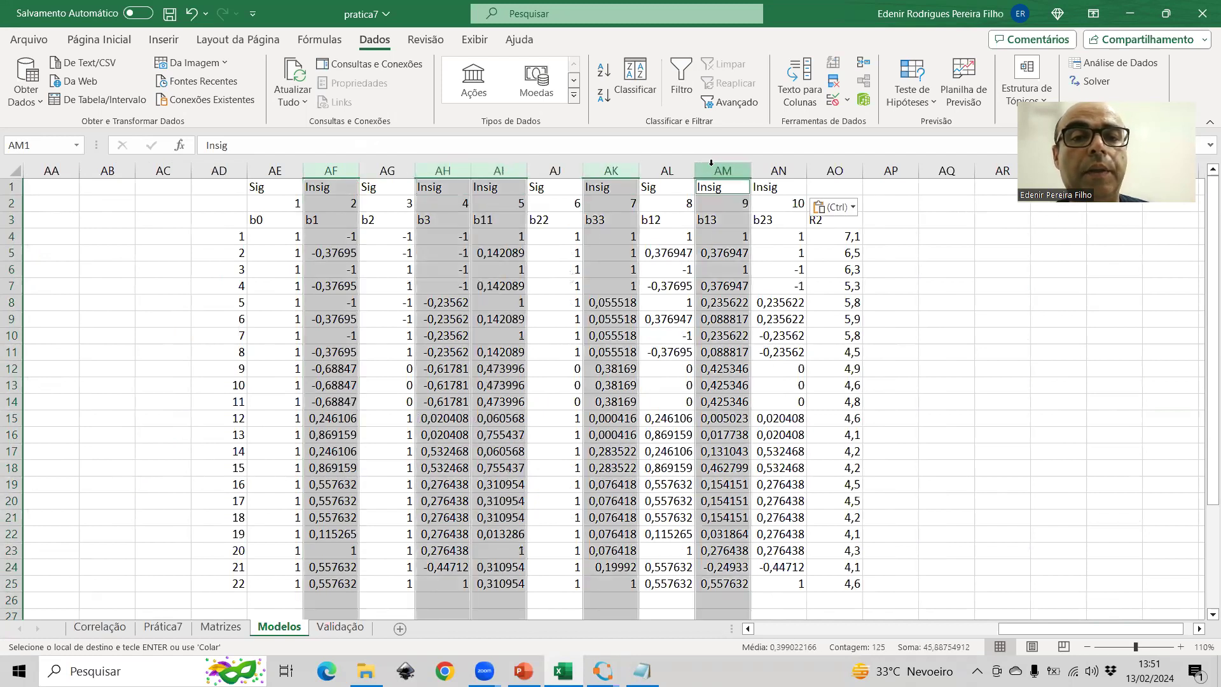
pyautogui.keyDown('ctrl'); pyautogui.click(792, 166); pyautogui.keyUp('ctrl')
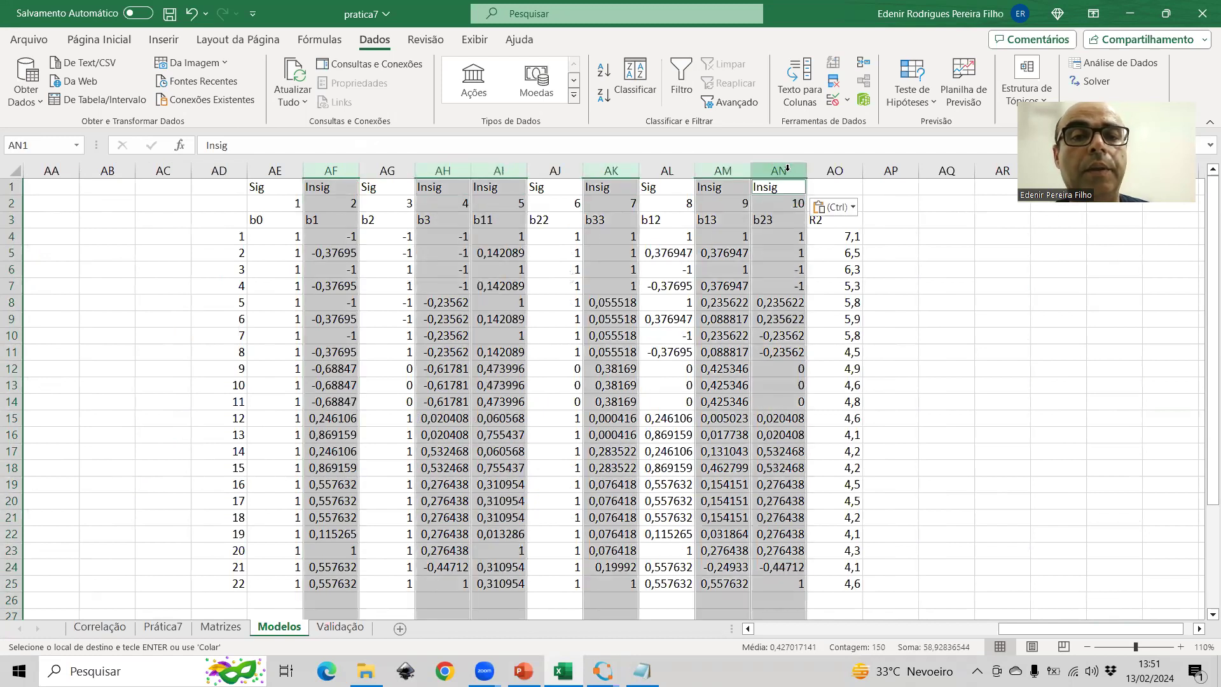
pyautogui.rightClick(491, 174)
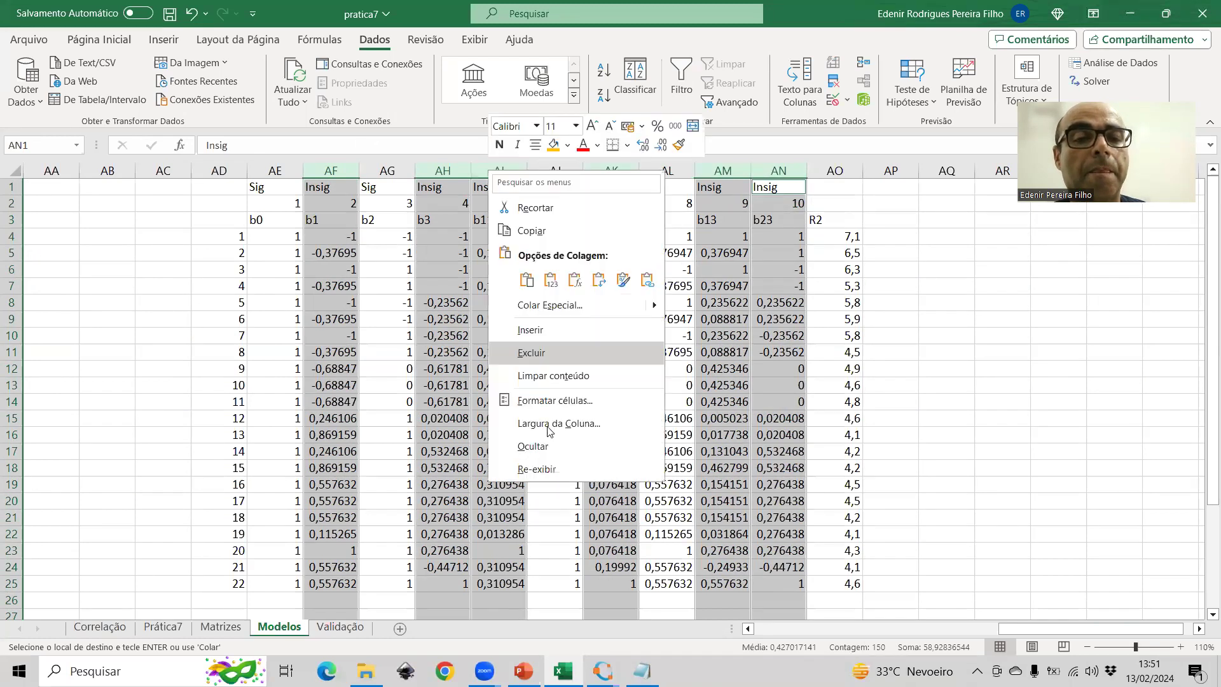
pyautogui.click(523, 352)
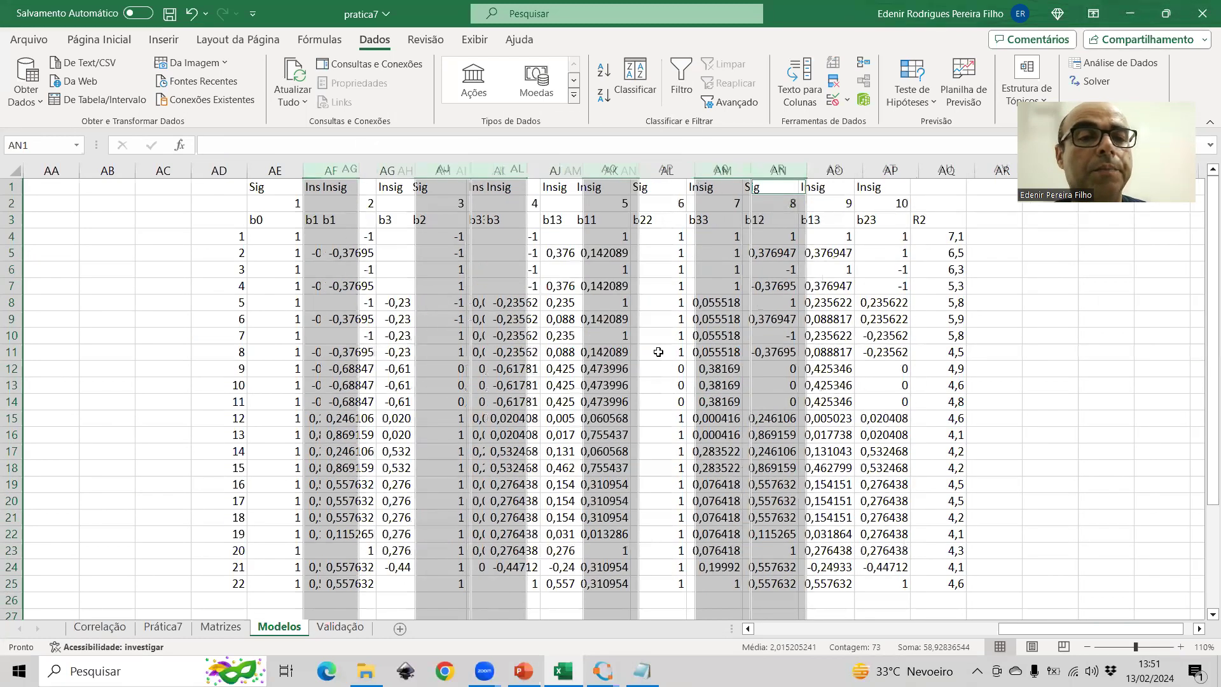
pyautogui.click(611, 336)
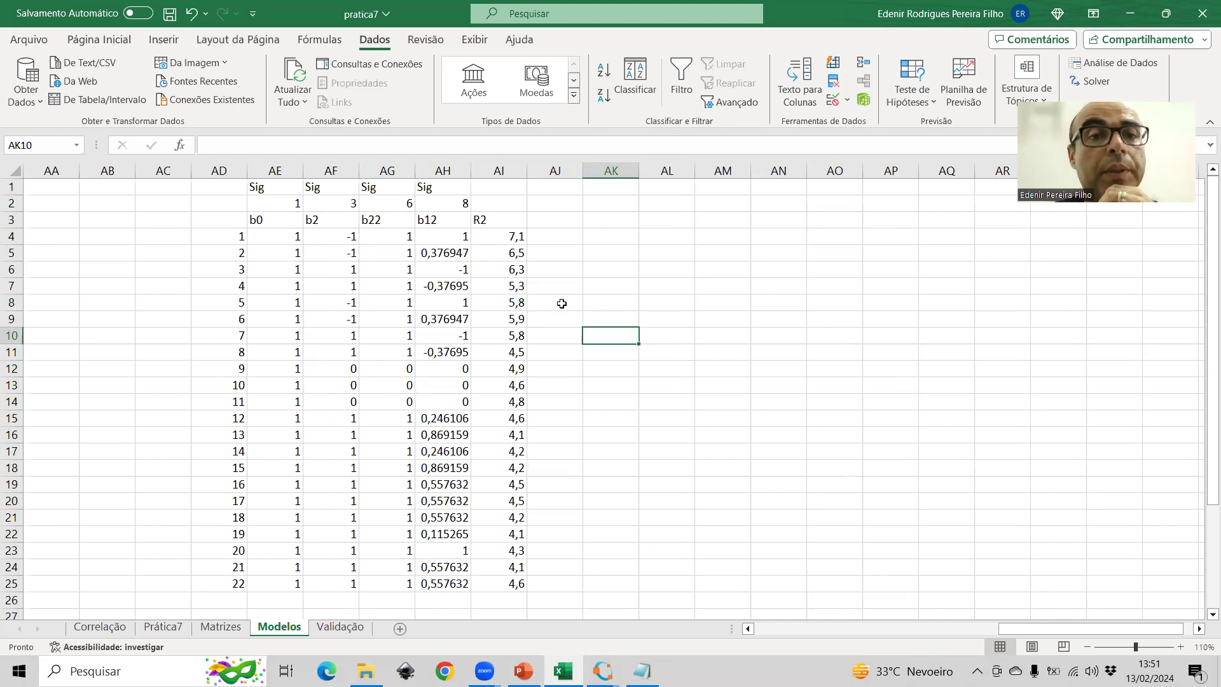
# - Add filters to the header range AD3:AJ3 and enter 1, 2 and 3 in cells AJ12 to AJ14
pyautogui.moveTo(210, 220); pyautogui.dragTo(534, 224)
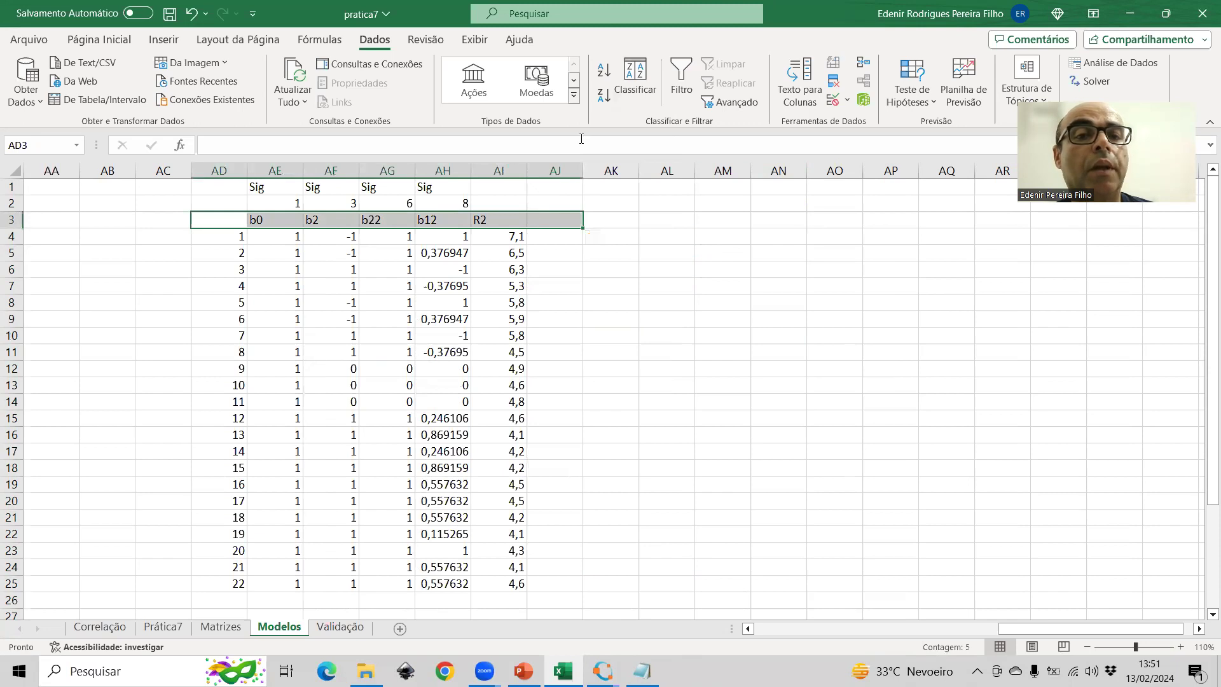
pyautogui.click(690, 86)
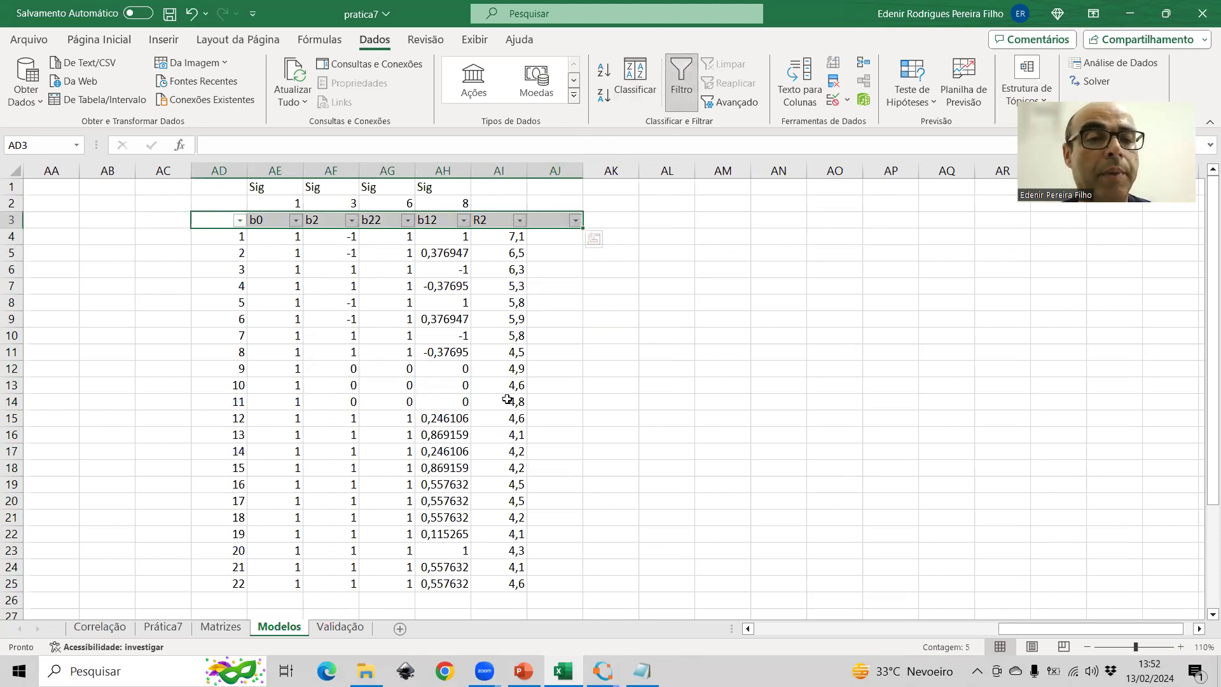
pyautogui.click(571, 370)
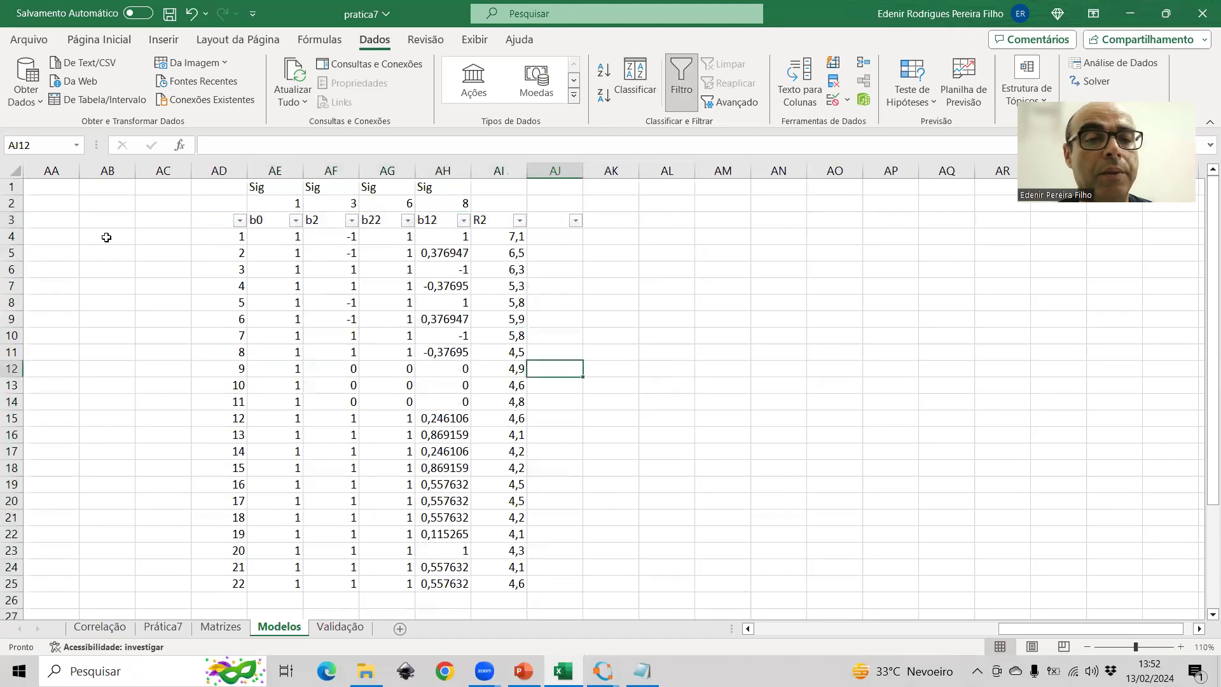
pyautogui.write('1')
pyautogui.press('Return')
pyautogui.write('2')
pyautogui.press('Return')
pyautogui.write('3')
pyautogui.press('Return')
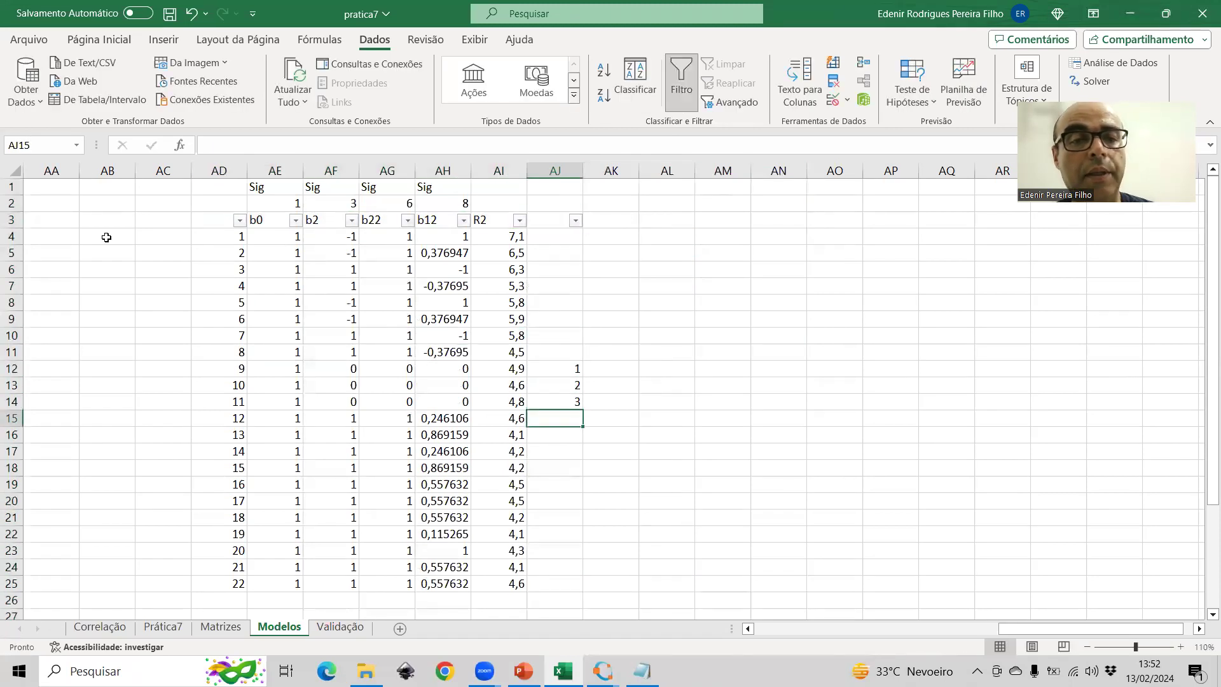
# - Enter 4, 5 and 6 in cells AJ19 to AJ21, and sort the table by column AJ from smallest to largest
pyautogui.click(539, 483)
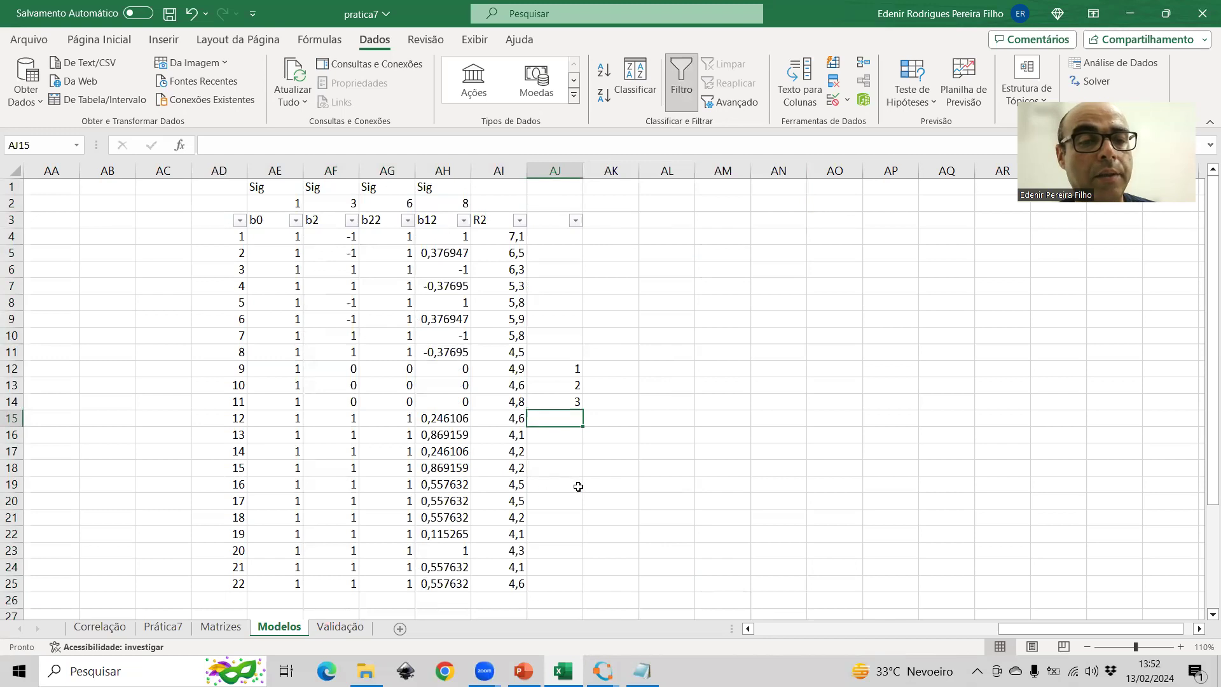
pyautogui.write('4')
pyautogui.press('Return')
pyautogui.write('5')
pyautogui.press('Return')
pyautogui.write('6')
pyautogui.press('Return')
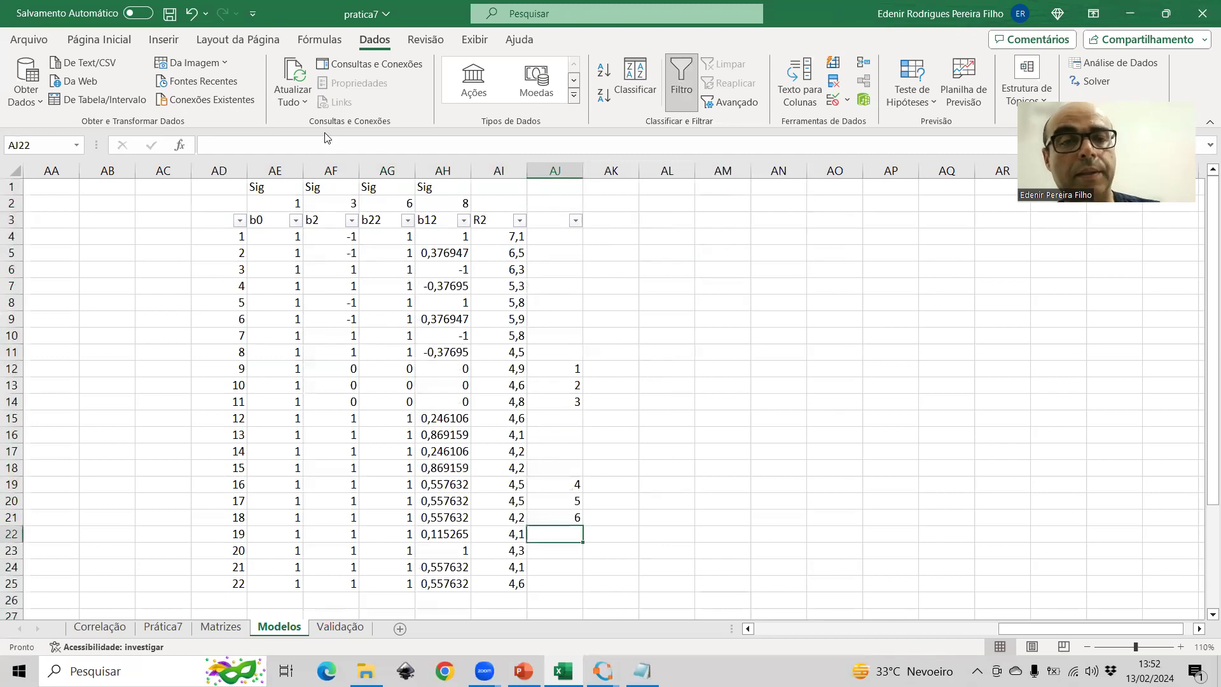
pyautogui.click(572, 223)
pyautogui.click(502, 240)
# - Fill the R2 cells AI4:AI6 with orange
pyautogui.moveTo(509, 237); pyautogui.dragTo(508, 273)
pyautogui.click(100, 39)
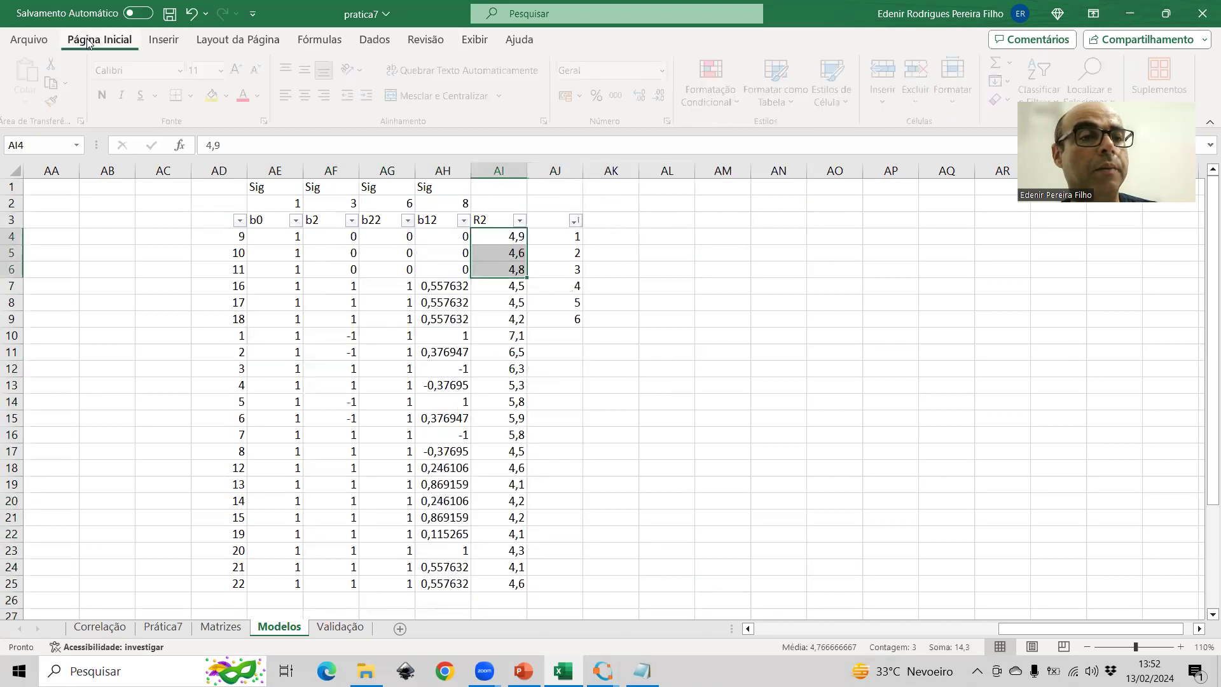
pyautogui.click(217, 96)
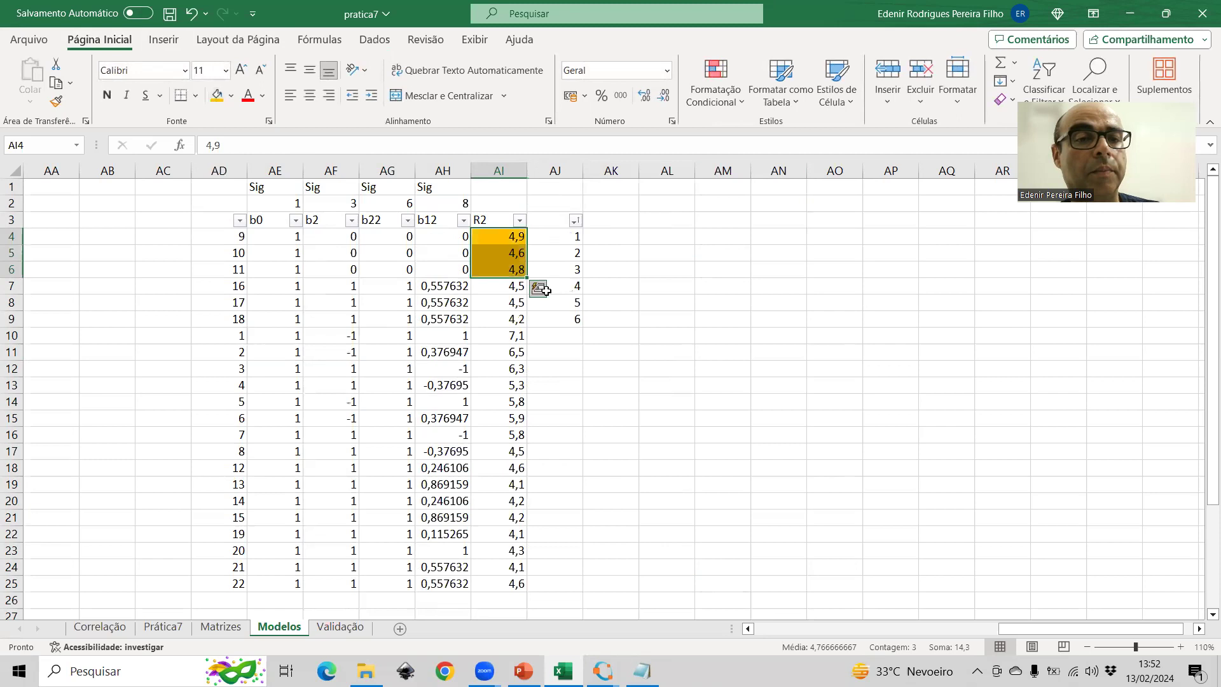
# - Fill the R2 cells AI7:AI9 with standard light green
pyautogui.click(501, 295)
pyautogui.moveTo(501, 296); pyautogui.dragTo(500, 321)
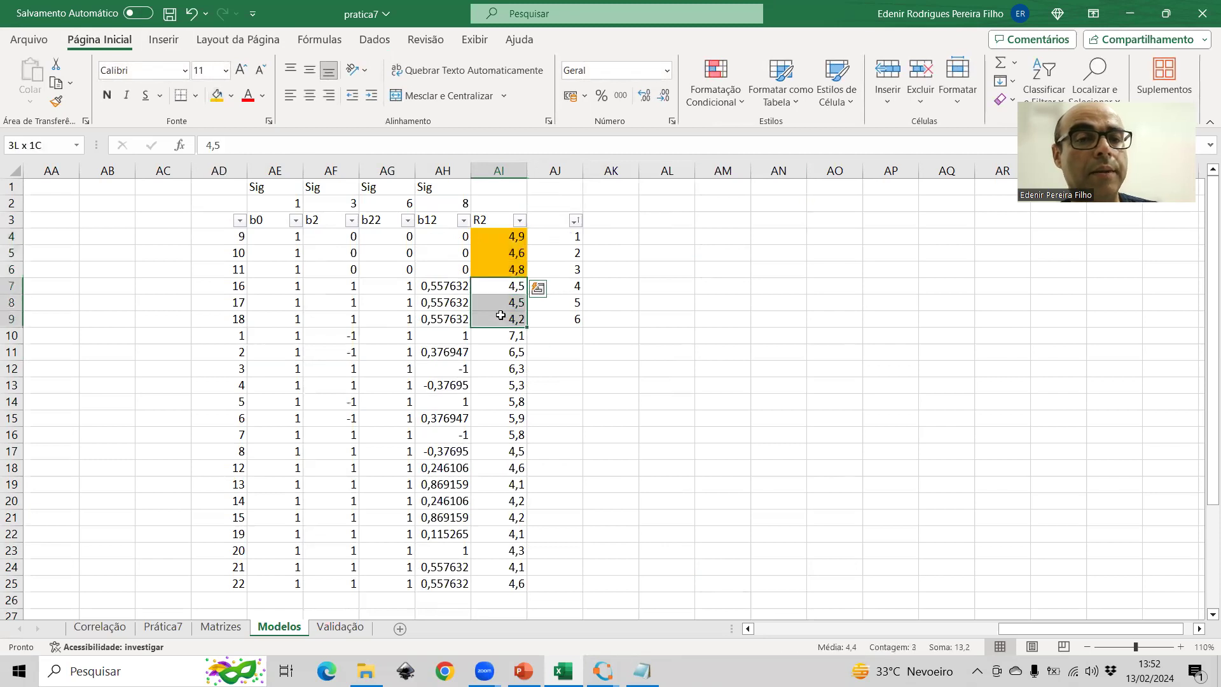
pyautogui.click(233, 97)
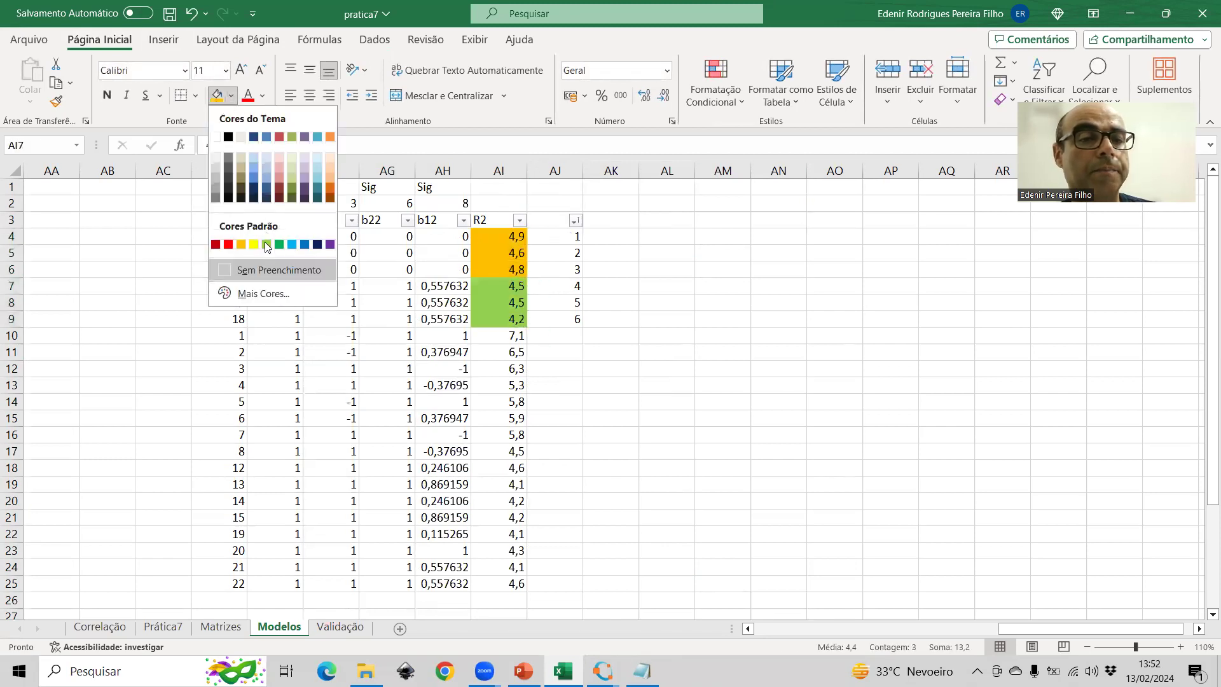
pyautogui.click(266, 246)
pyautogui.click(722, 360)
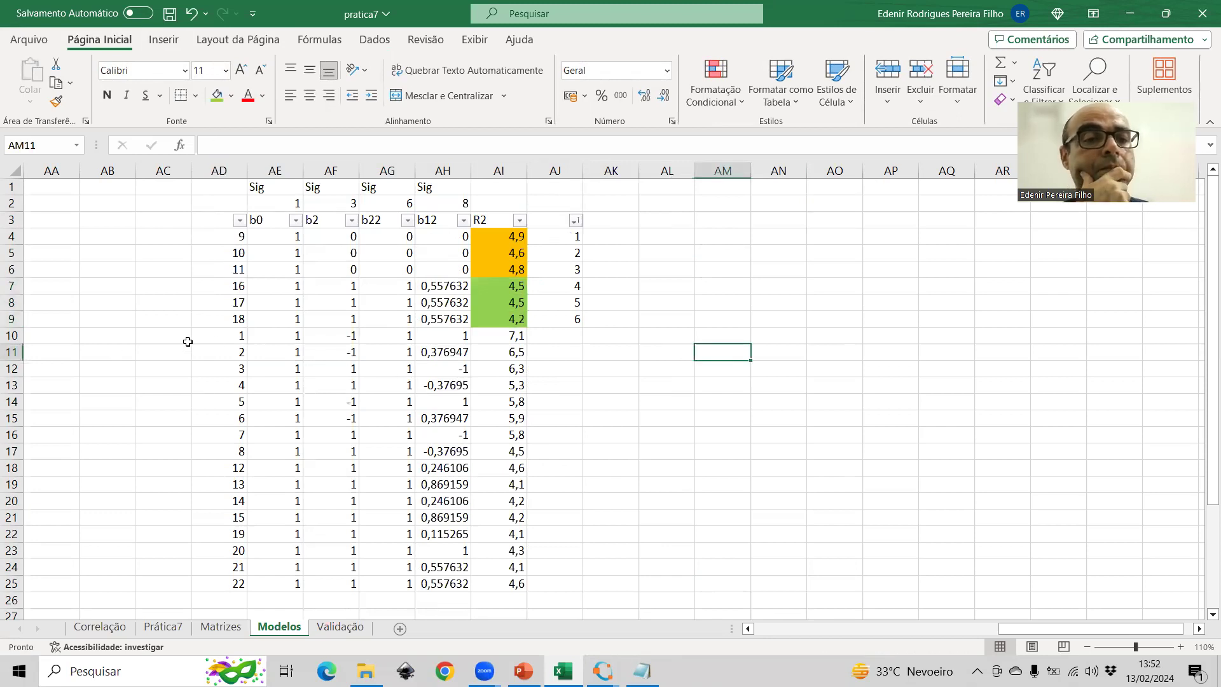
# - Move the filter to row AD9:AJ9 and sort the rows below it by the b2 column from smallest to largest
pyautogui.moveTo(212, 317); pyautogui.dragTo(576, 321)
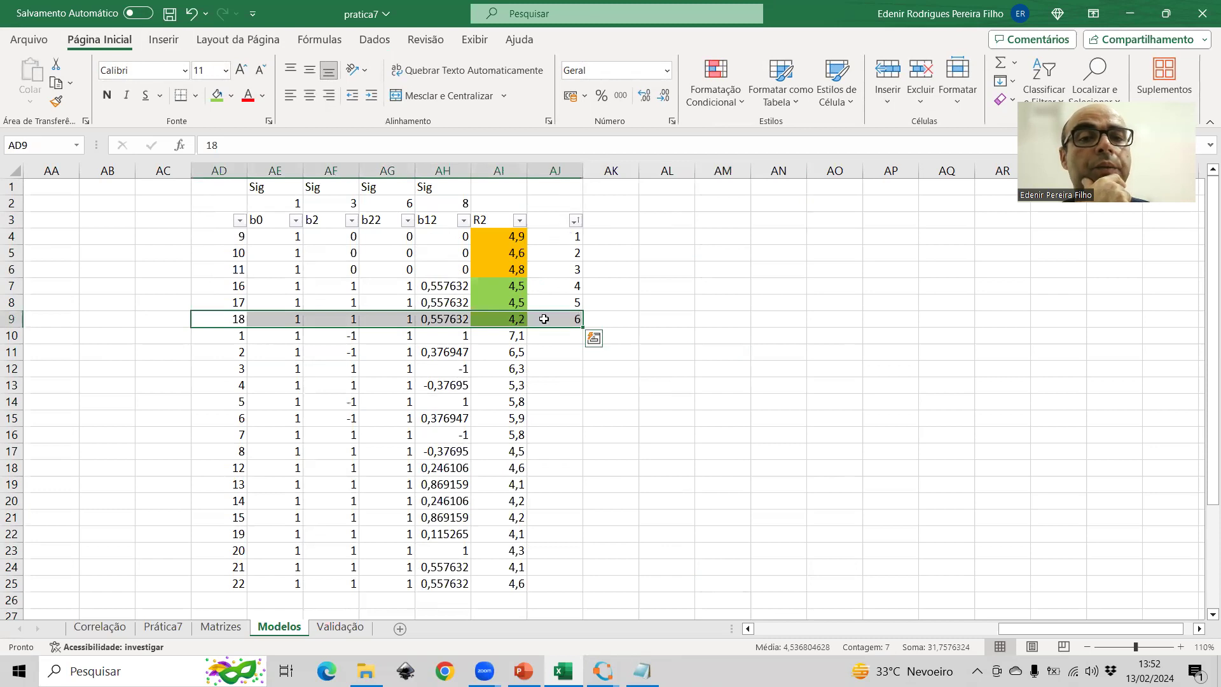
pyautogui.click(374, 39)
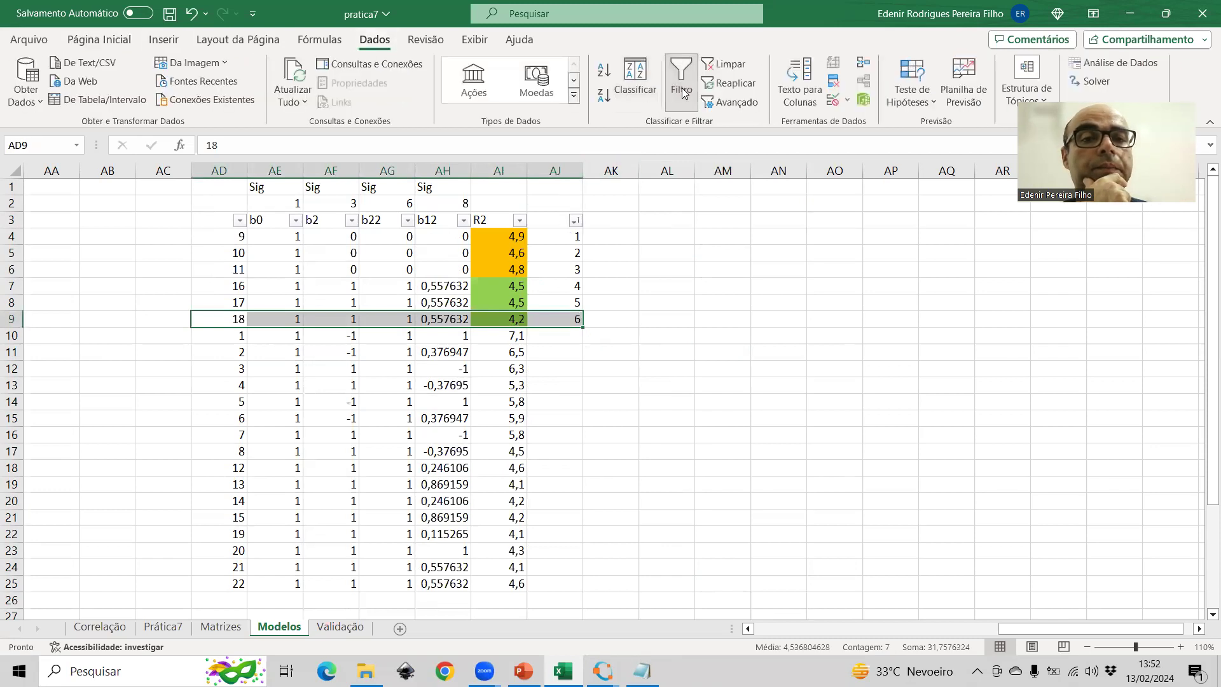
pyautogui.click(682, 91)
pyautogui.click(682, 91)
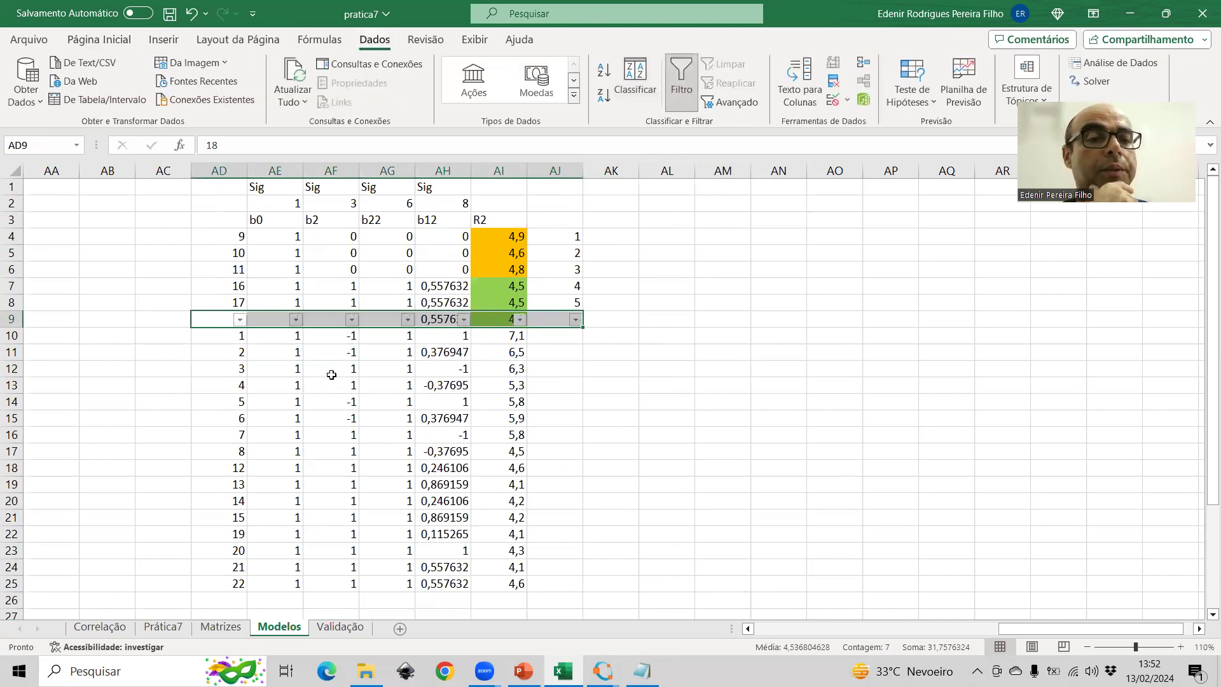
pyautogui.click(351, 319)
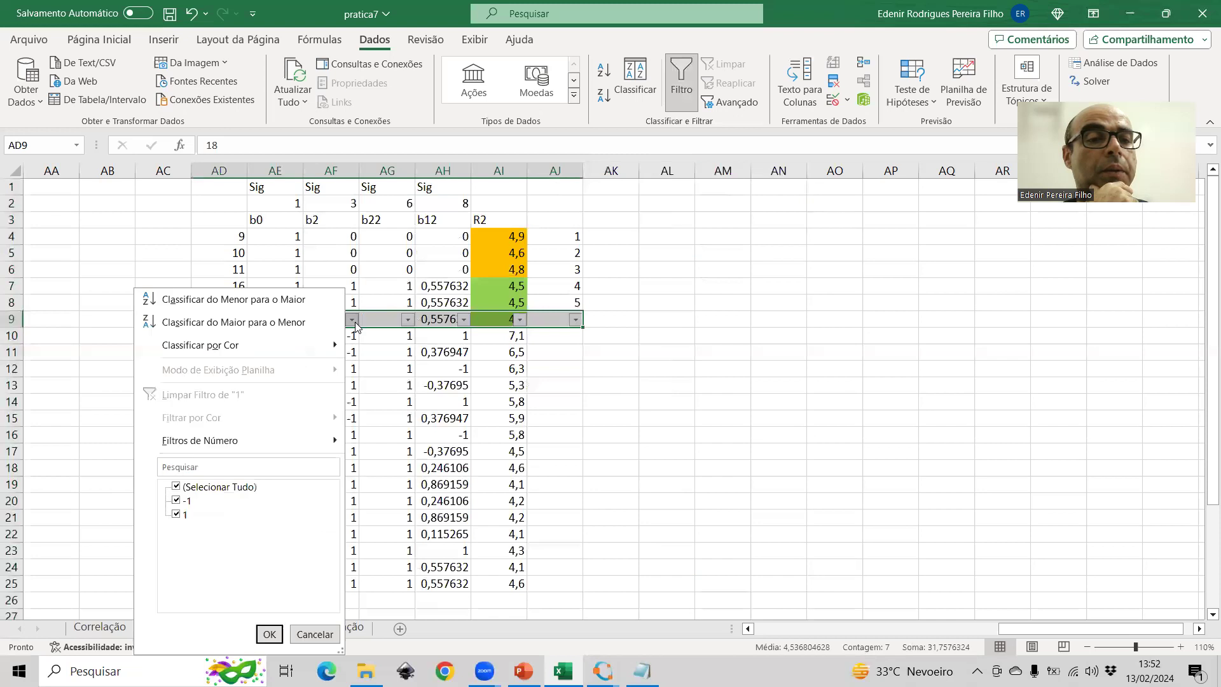
pyautogui.click(300, 306)
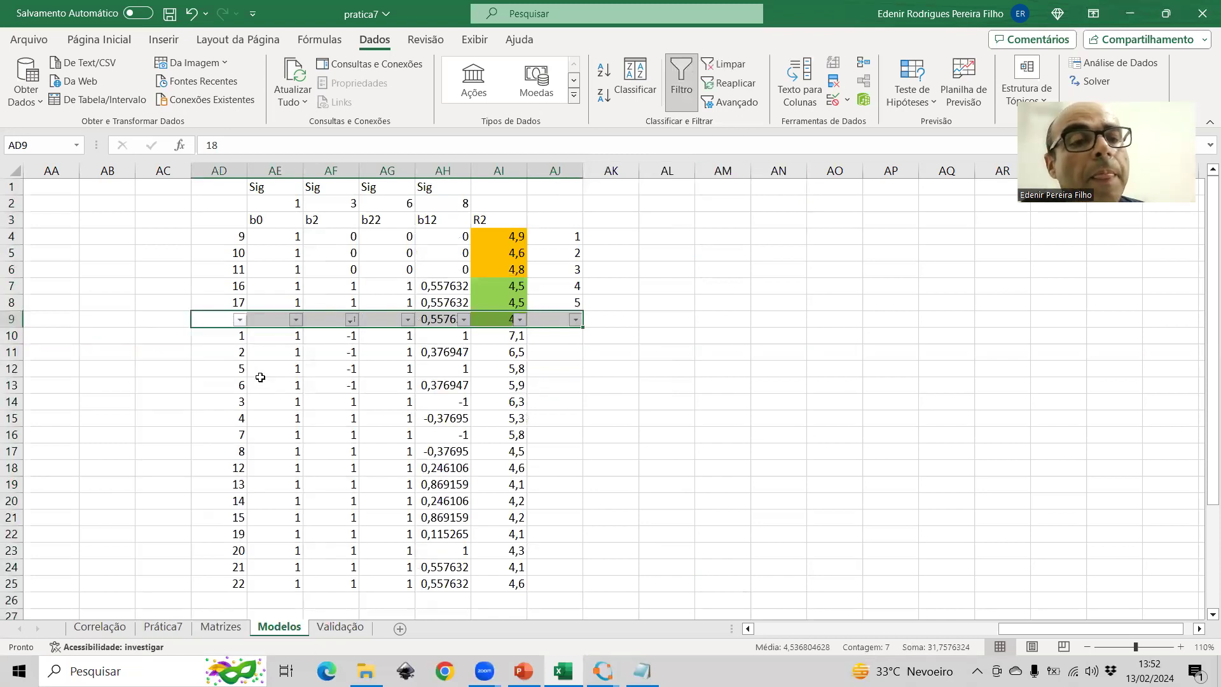
# - Shift the block AD14:AJ25 down one row, and sort rows 10 to 13 by the b12 column from smallest to largest
pyautogui.moveTo(215, 409); pyautogui.dragTo(550, 600)
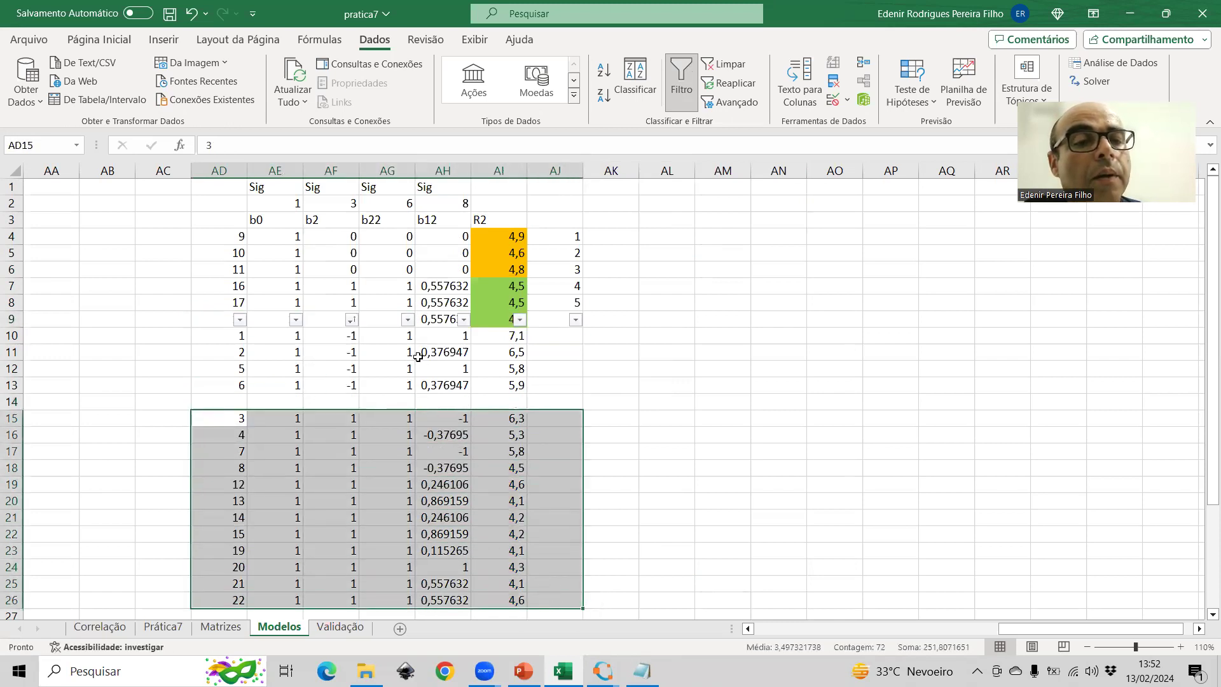
pyautogui.click(463, 320)
pyautogui.click(416, 299)
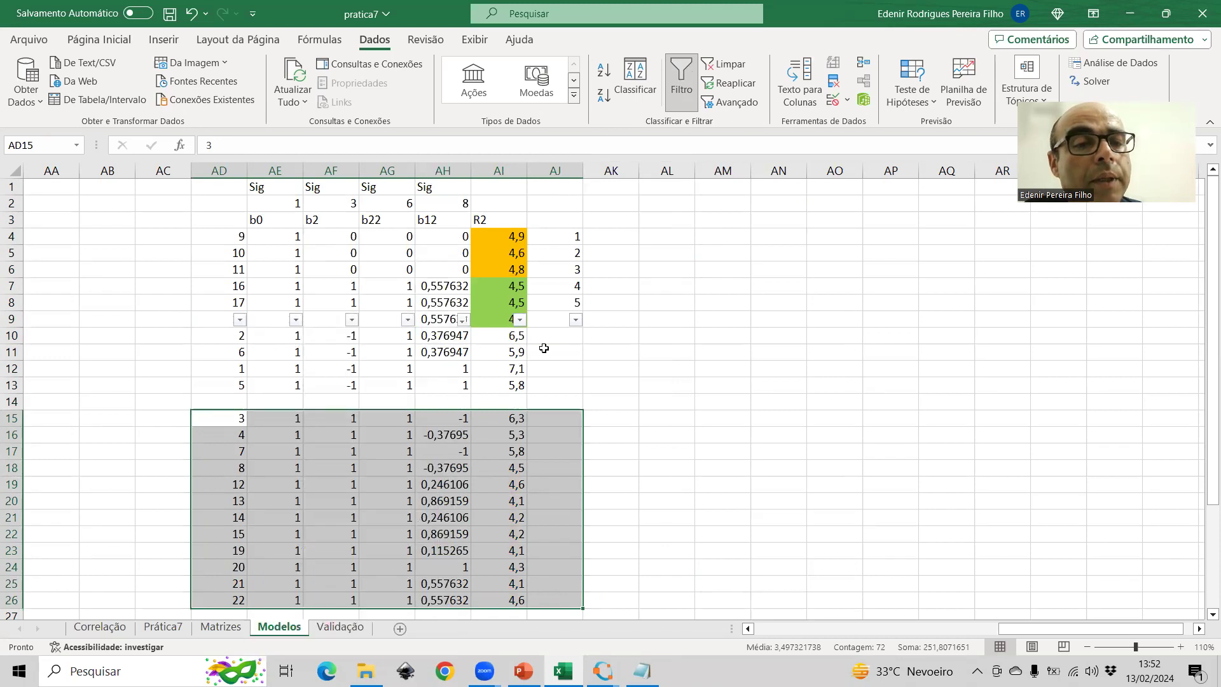
# - Fill the R2 cells AI10:AI11 with standard yellow
pyautogui.moveTo(513, 341); pyautogui.dragTo(514, 354)
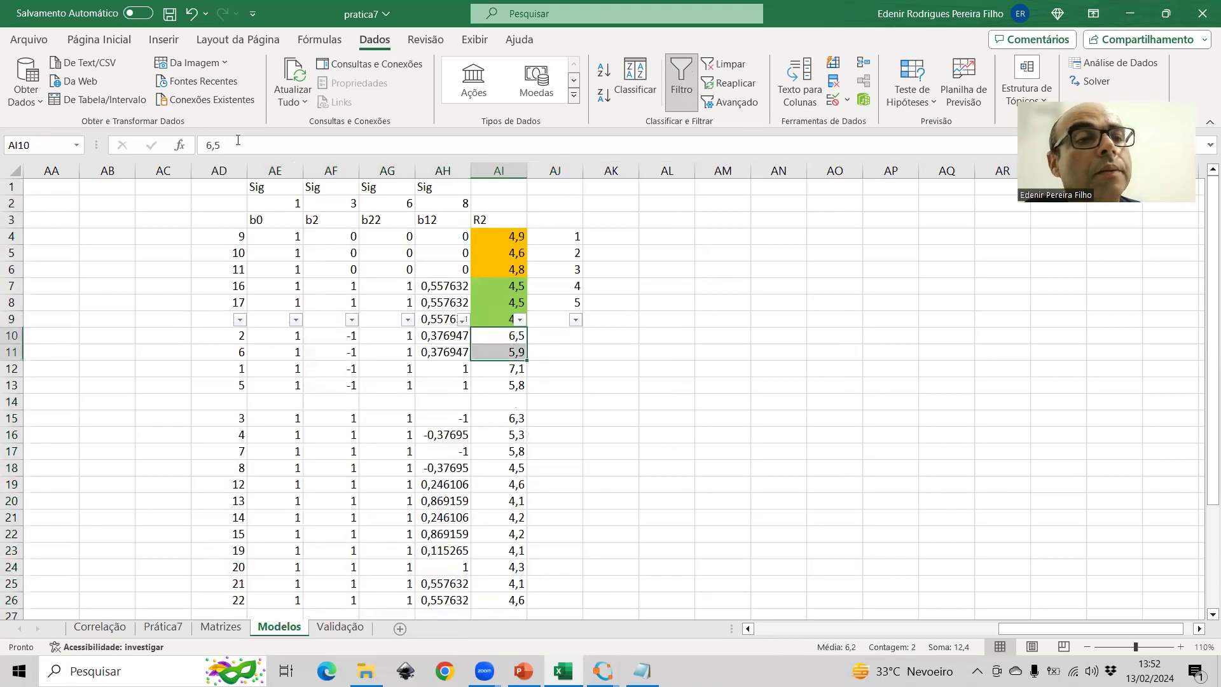
pyautogui.click(72, 41)
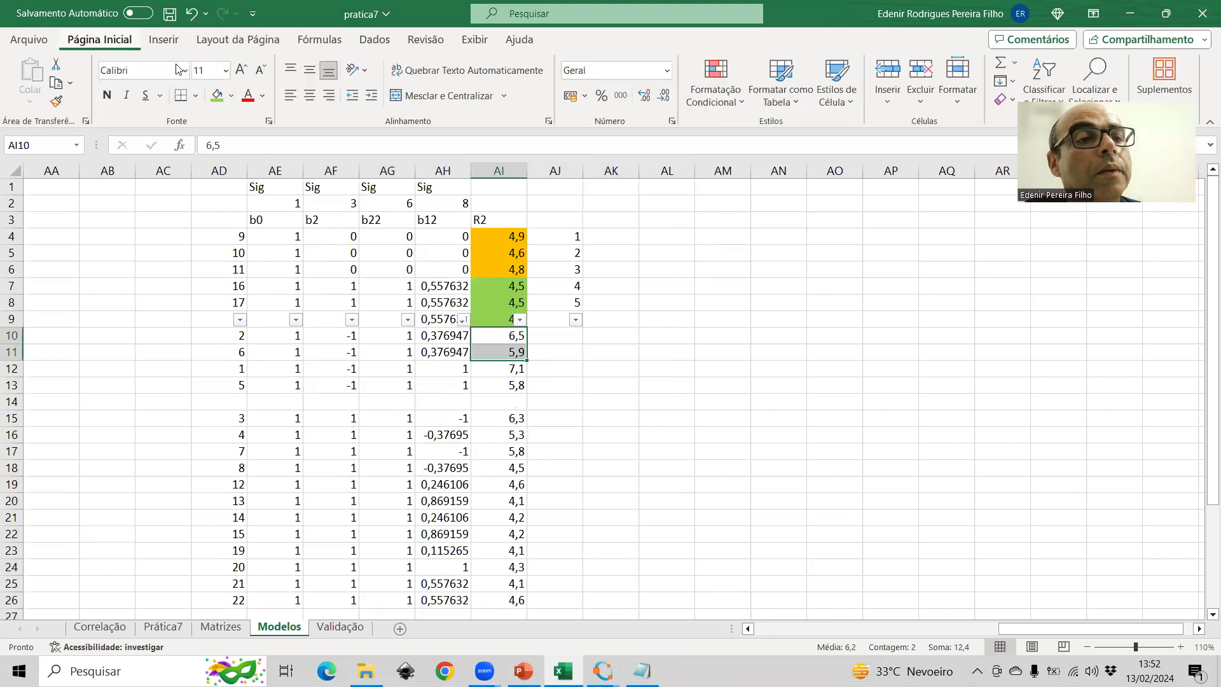
pyautogui.click(230, 97)
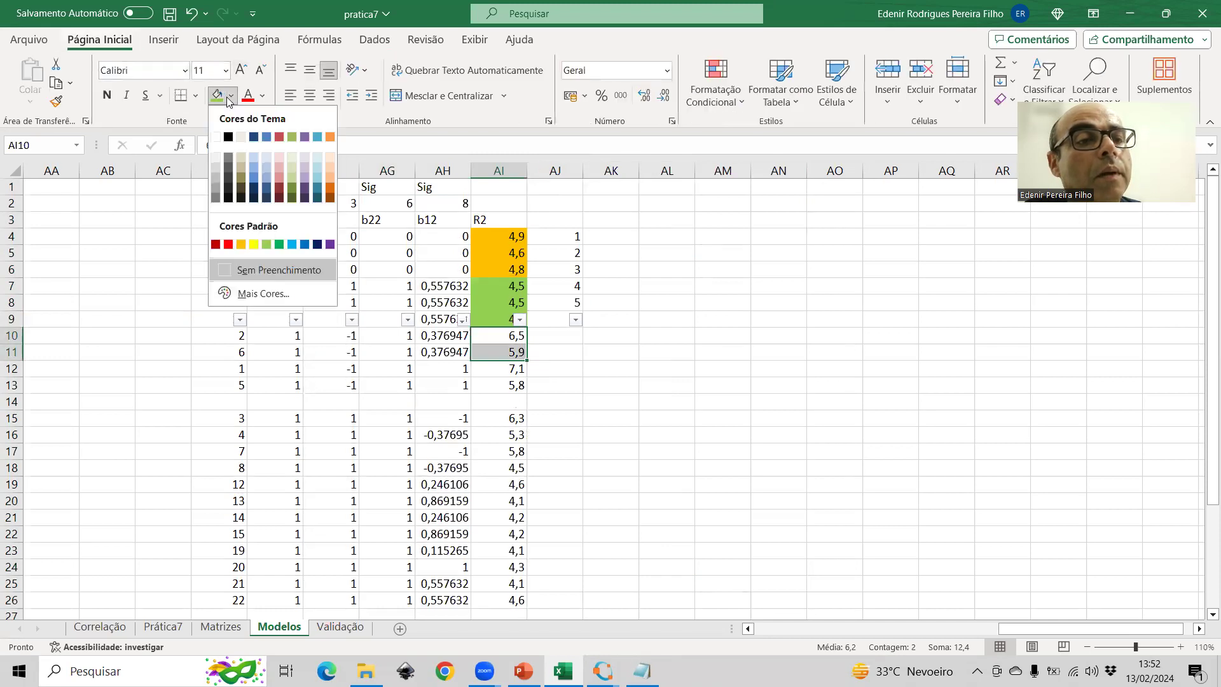
pyautogui.click(253, 245)
# - Fill the R2 cells AI12:AI13 with standard blue
pyautogui.moveTo(496, 373); pyautogui.dragTo(483, 379)
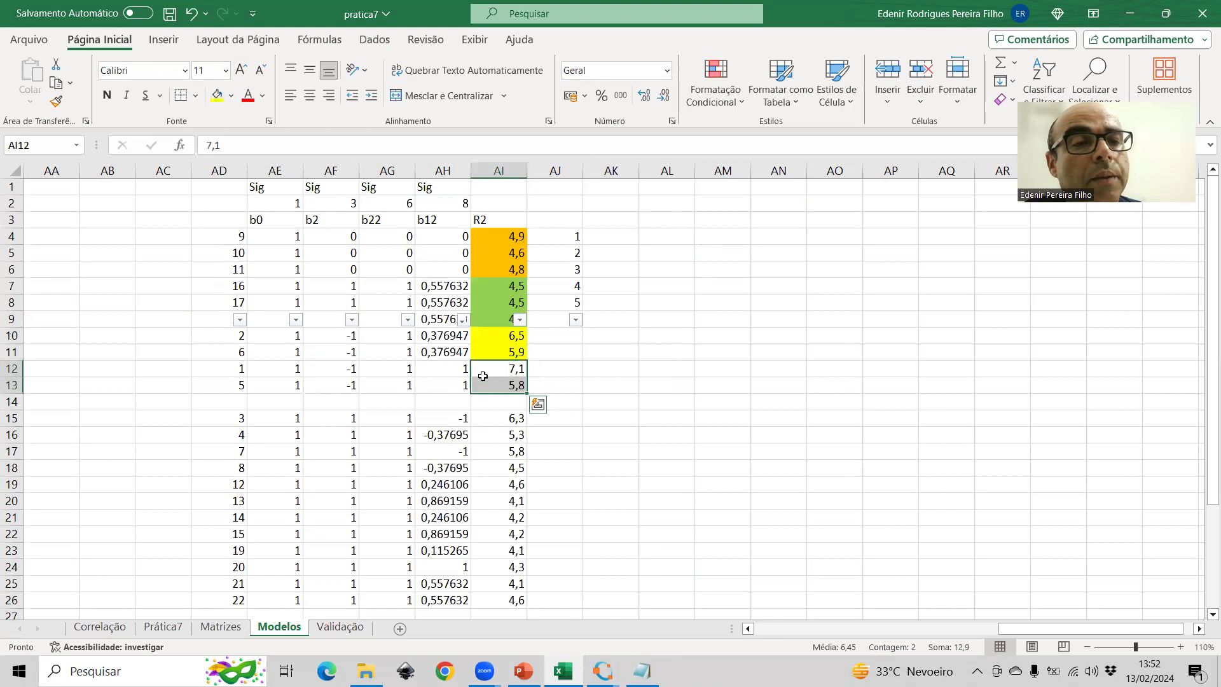
pyautogui.click(231, 96)
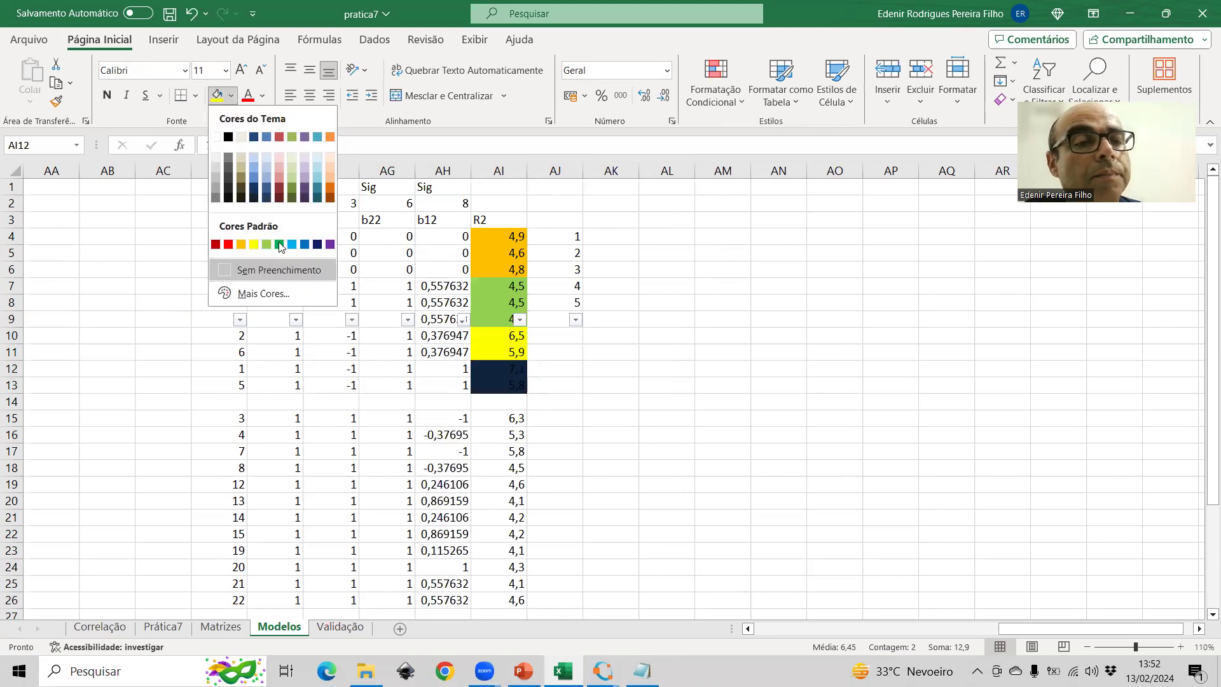
pyautogui.click(746, 362)
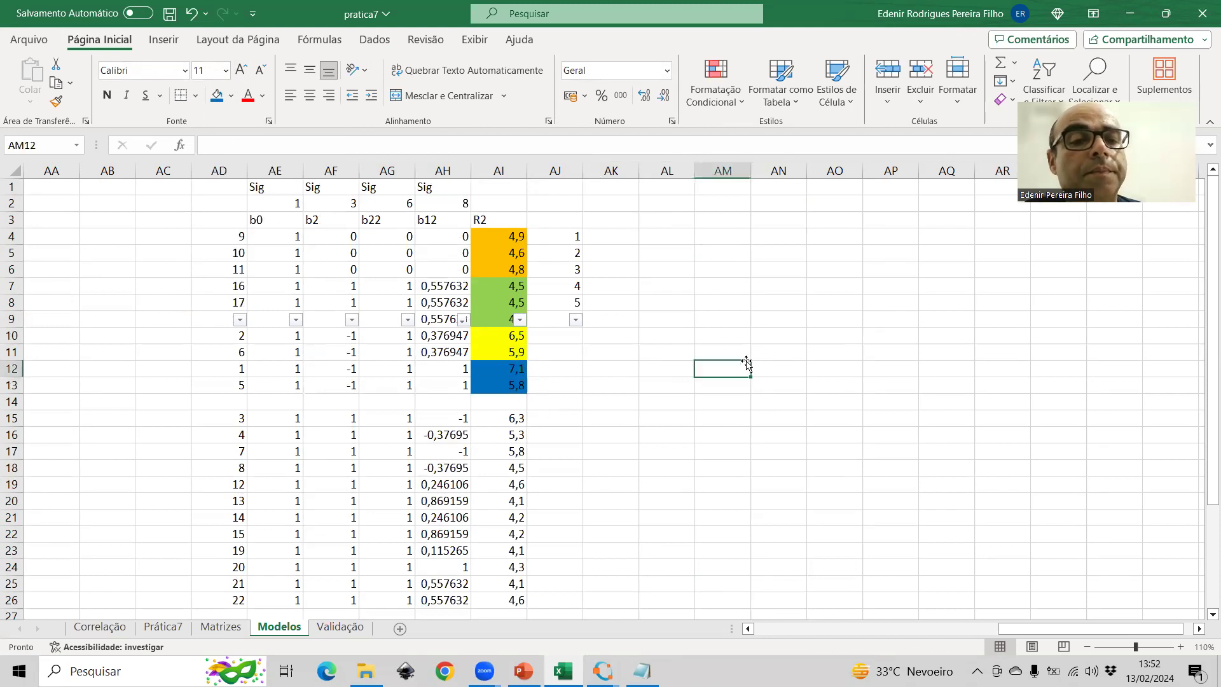
# - Move the filter to blank row AD14:AJ14 and sort rows 15 to 26 by the b12 column from smallest to largest
pyautogui.moveTo(202, 401); pyautogui.dragTo(552, 402)
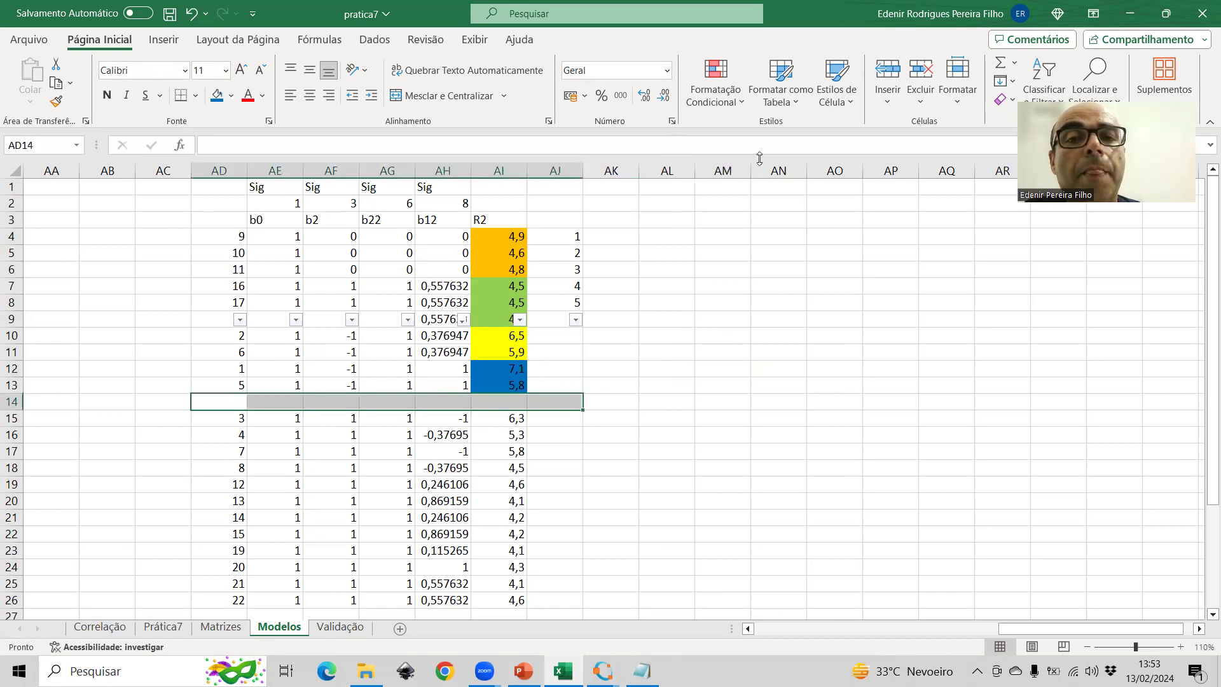
pyautogui.click(374, 39)
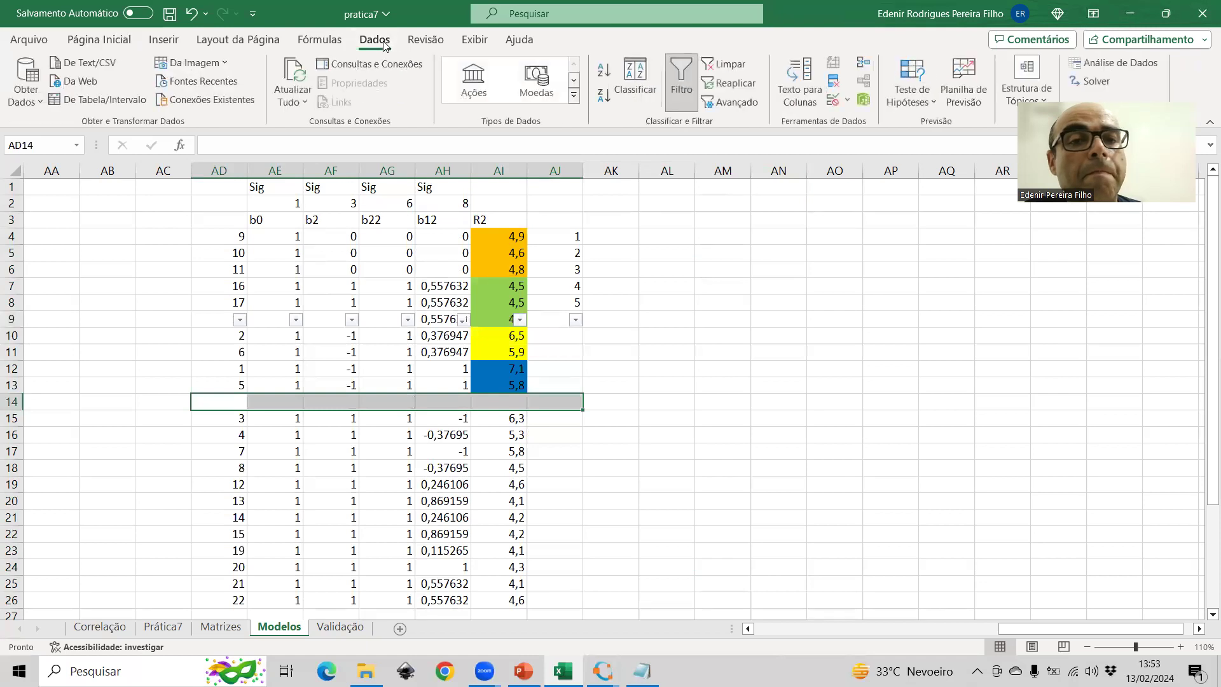
pyautogui.click(680, 102)
pyautogui.scroll(-3, 731, 280)
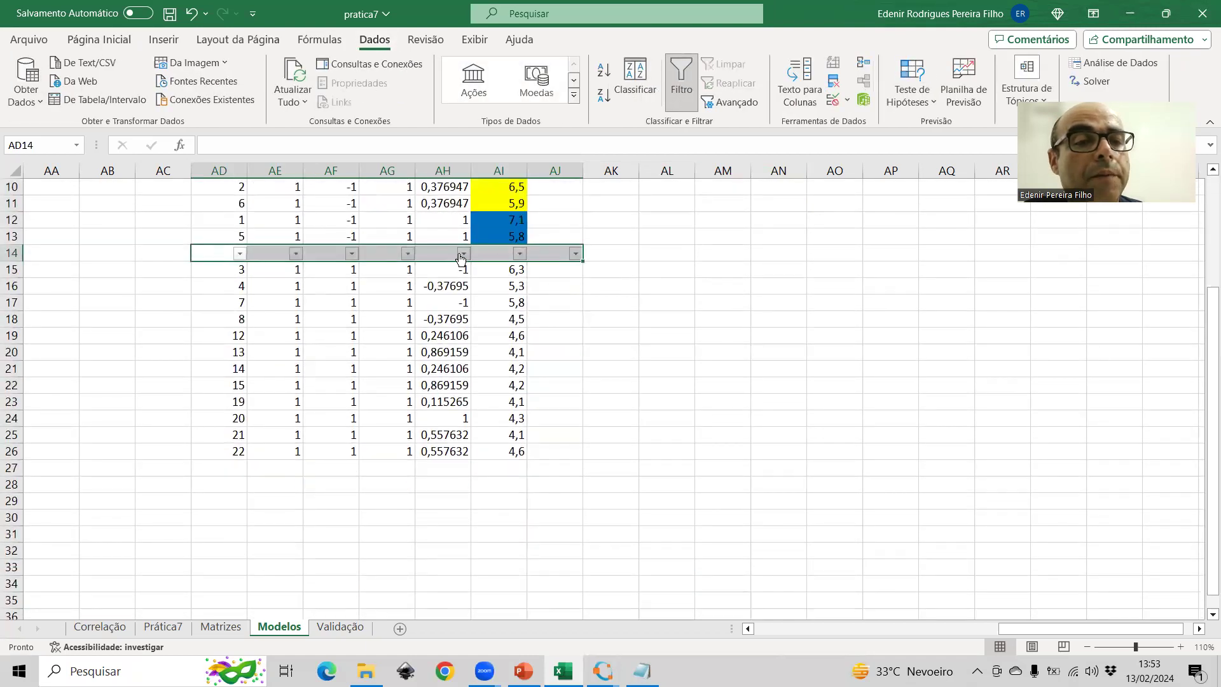
pyautogui.moveTo(260, 274); pyautogui.dragTo(382, 453)
pyautogui.click(463, 254)
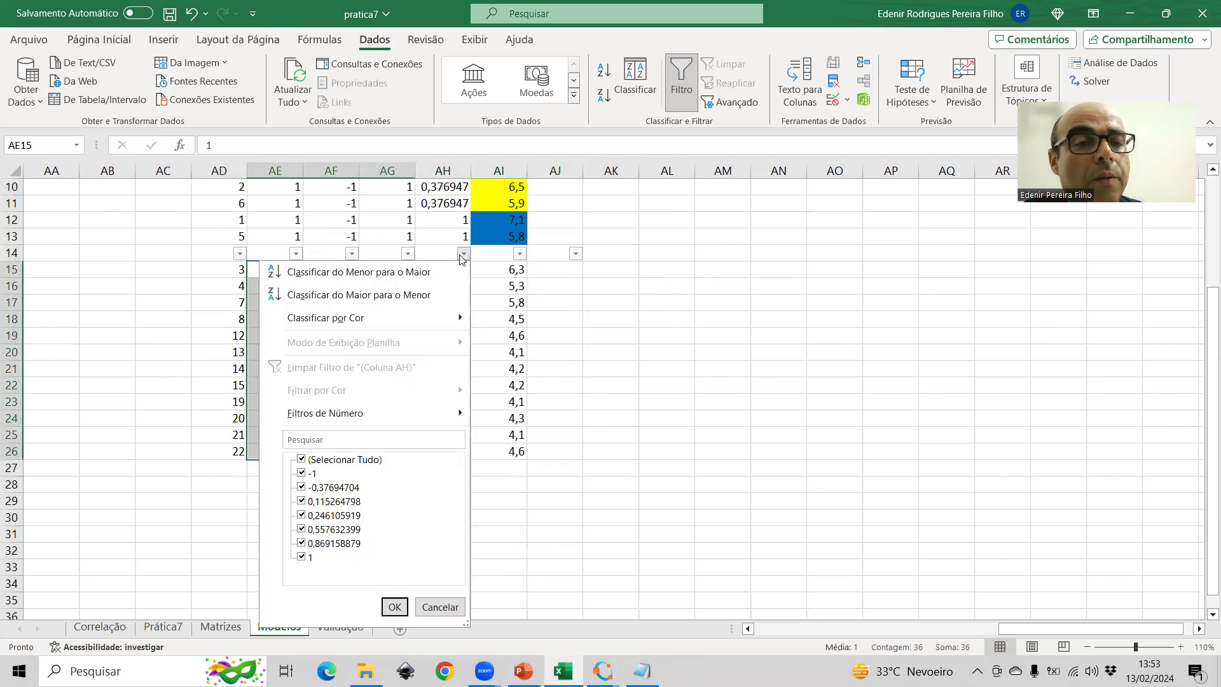
pyautogui.click(427, 268)
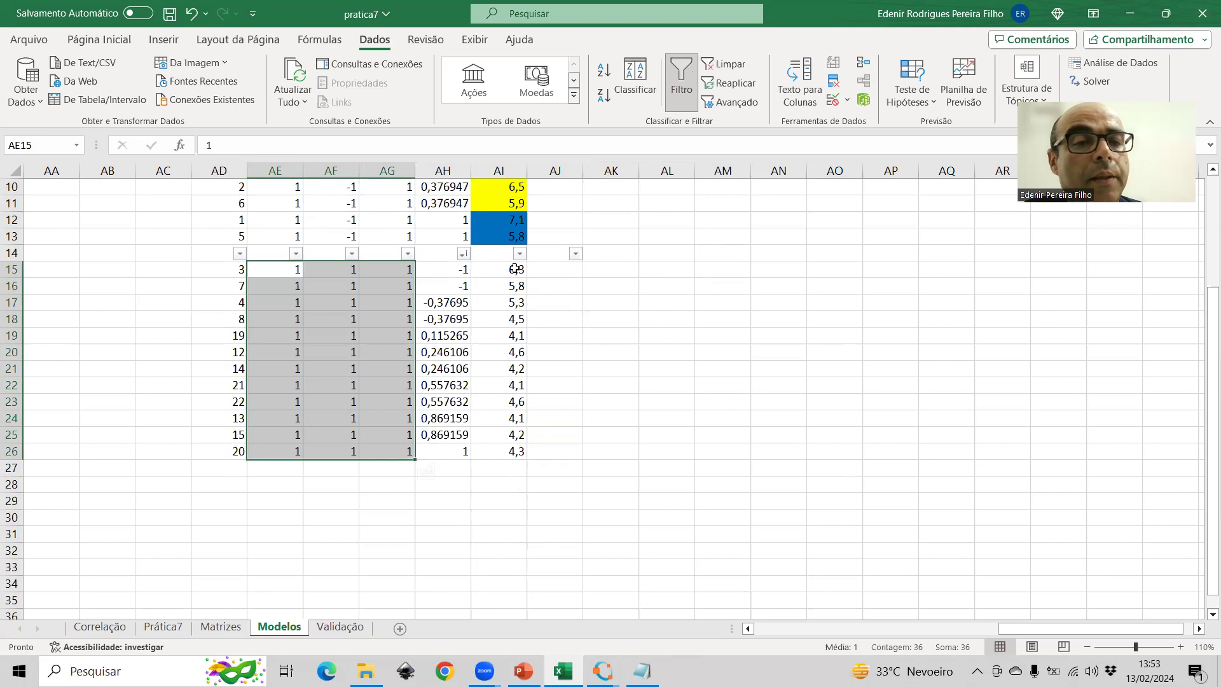
# - Fill the R2 cells AI15:AI16 with a light red theme color
pyautogui.moveTo(516, 269); pyautogui.dragTo(514, 287)
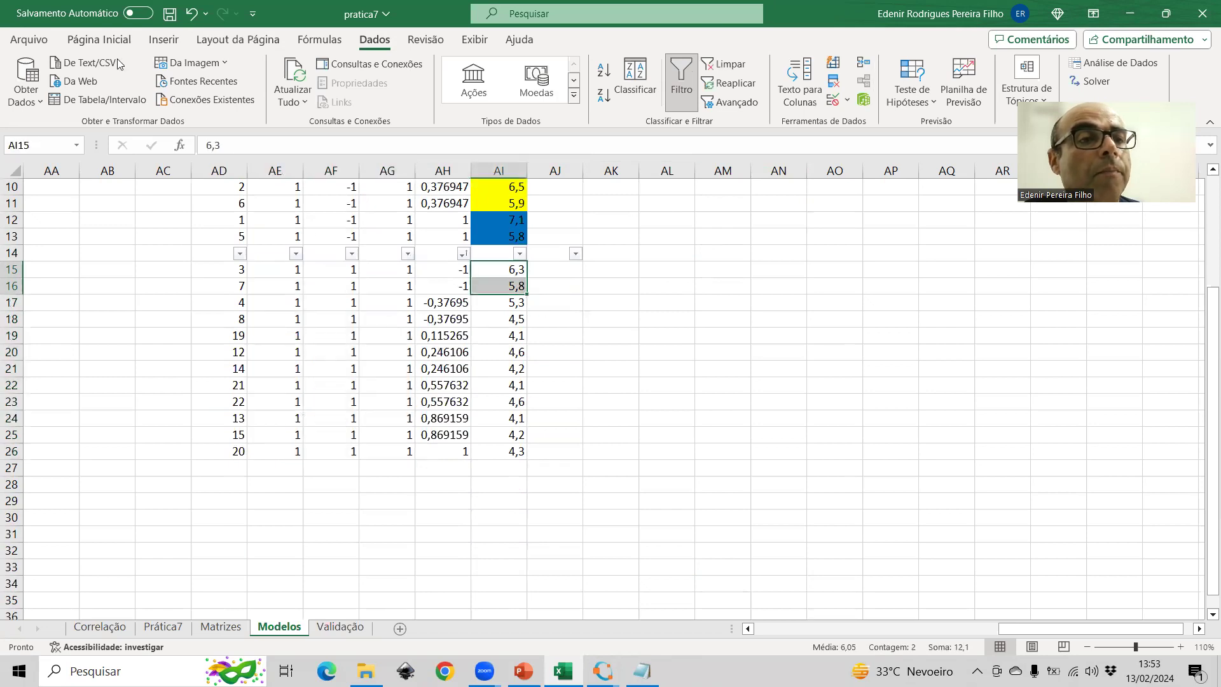
pyautogui.click(99, 39)
pyautogui.click(231, 96)
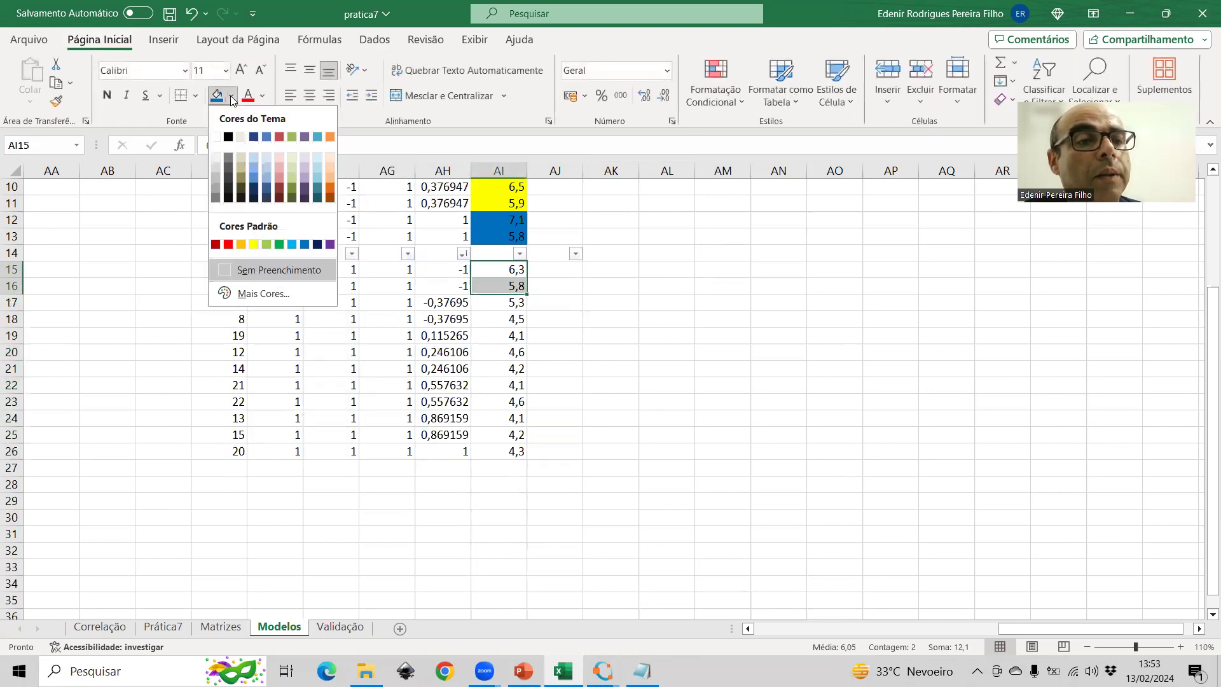
pyautogui.click(276, 167)
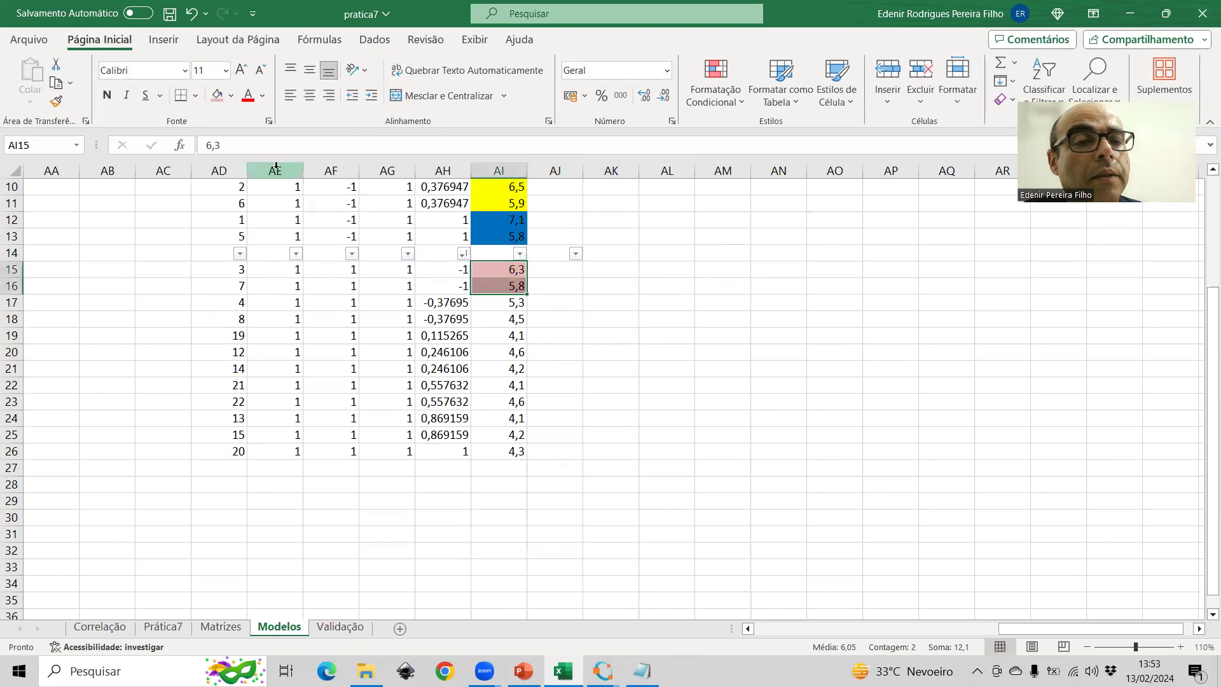
# - Fill the R2 cells AI17:AI18 with a light purple theme color
pyautogui.moveTo(493, 303); pyautogui.dragTo(500, 318)
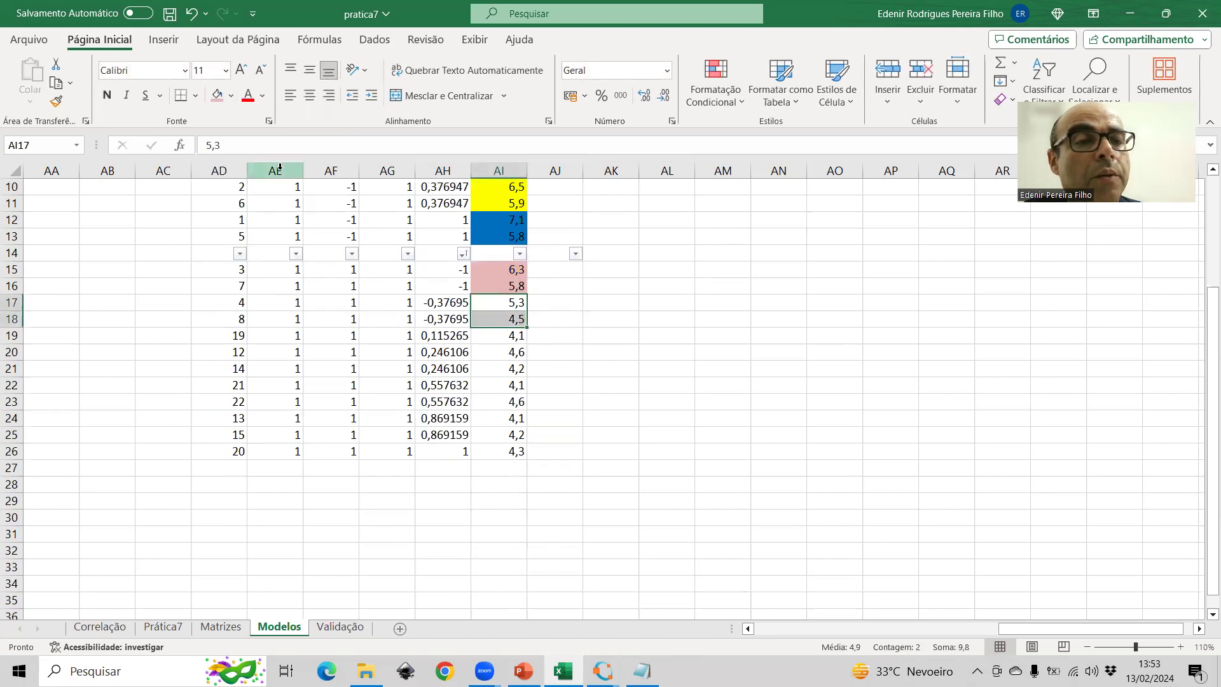
pyautogui.click(231, 96)
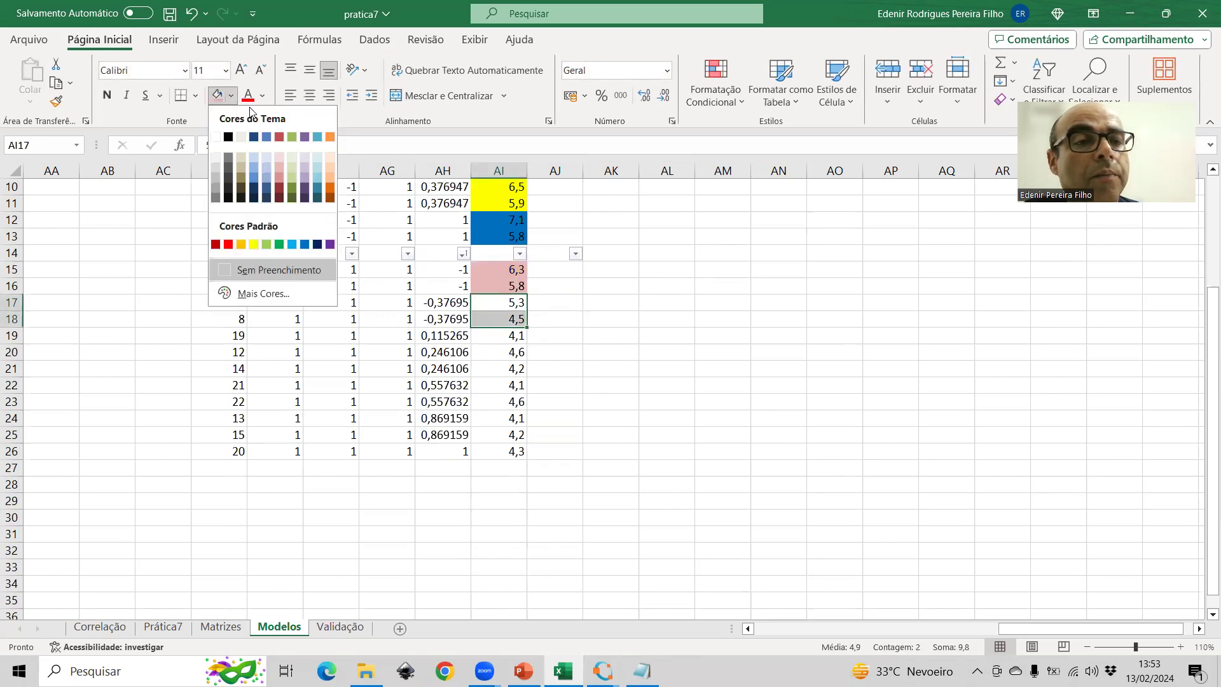
pyautogui.click(304, 165)
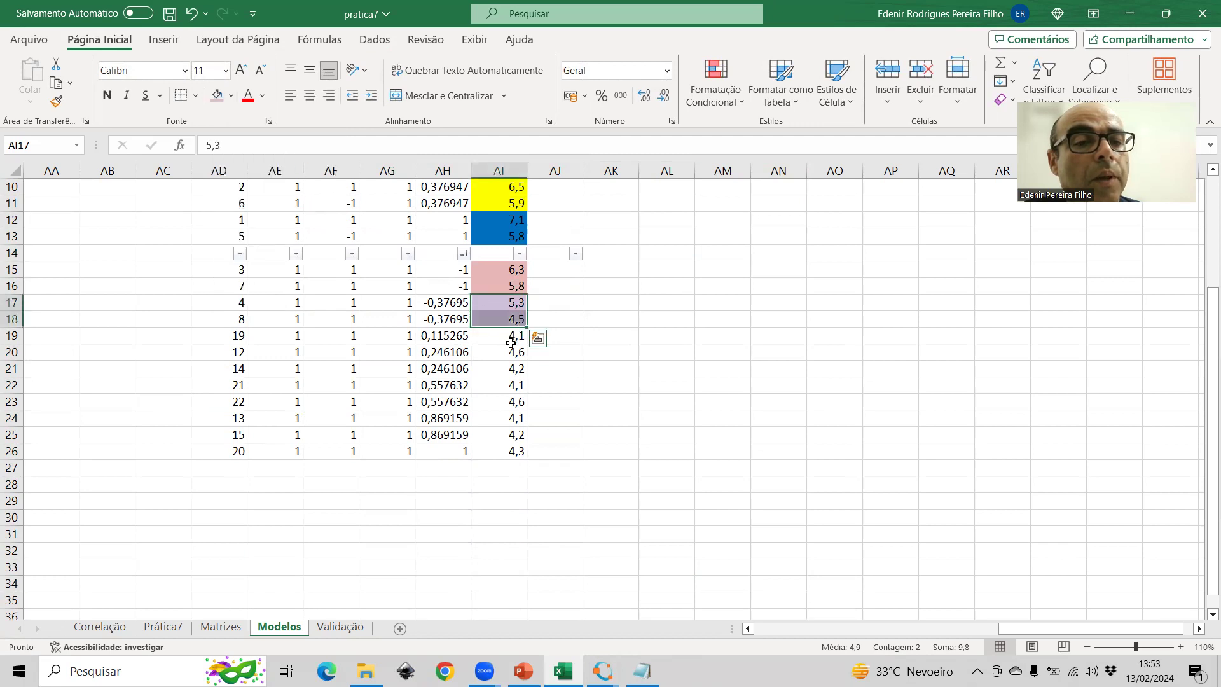
# - Fill the R2 cells AI20:AI21 with a light aqua theme color
pyautogui.moveTo(505, 354); pyautogui.dragTo(509, 369)
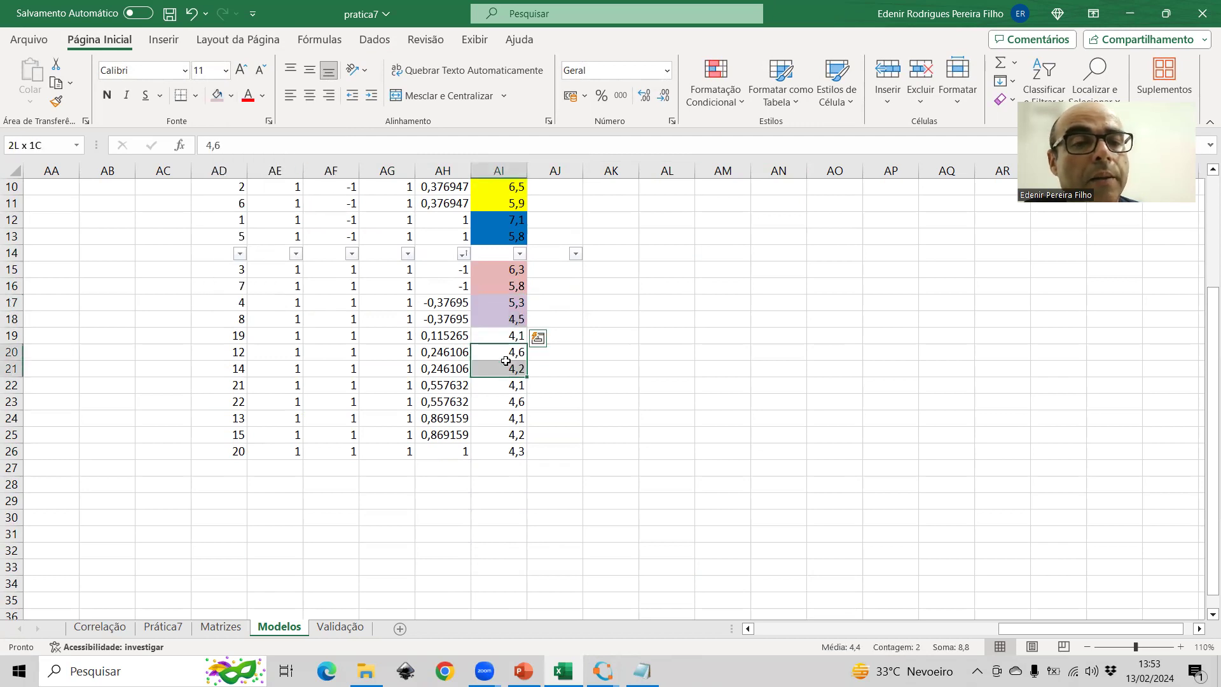
pyautogui.click(231, 96)
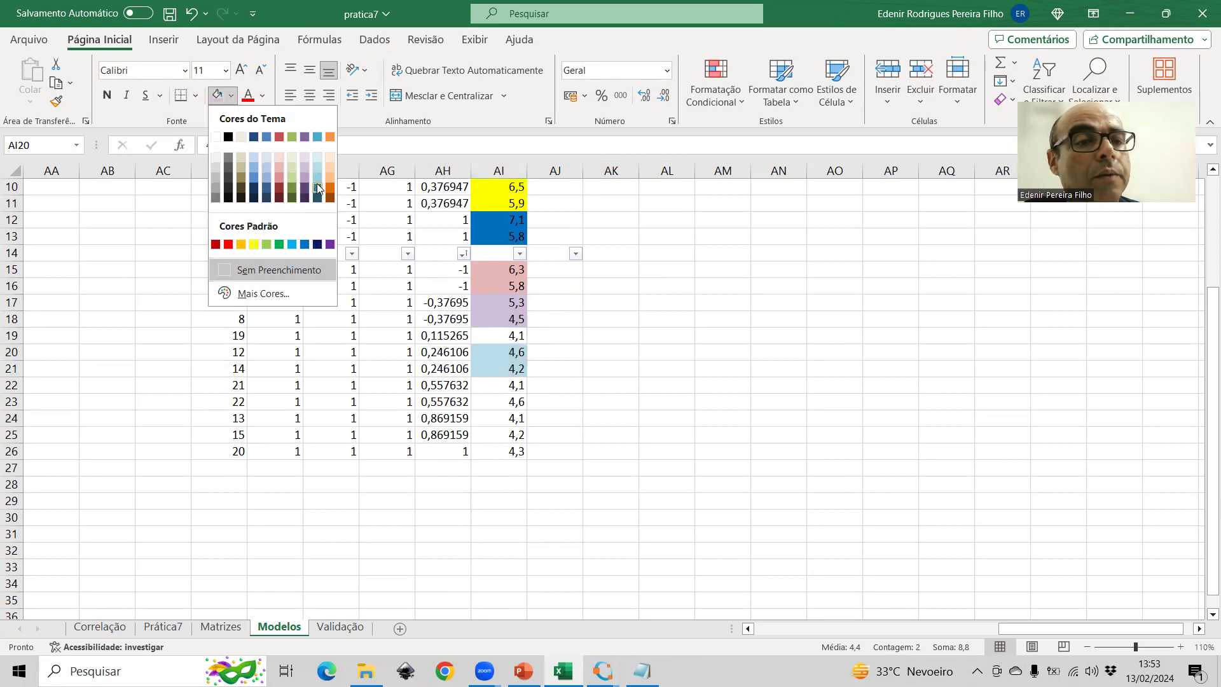
pyautogui.click(318, 185)
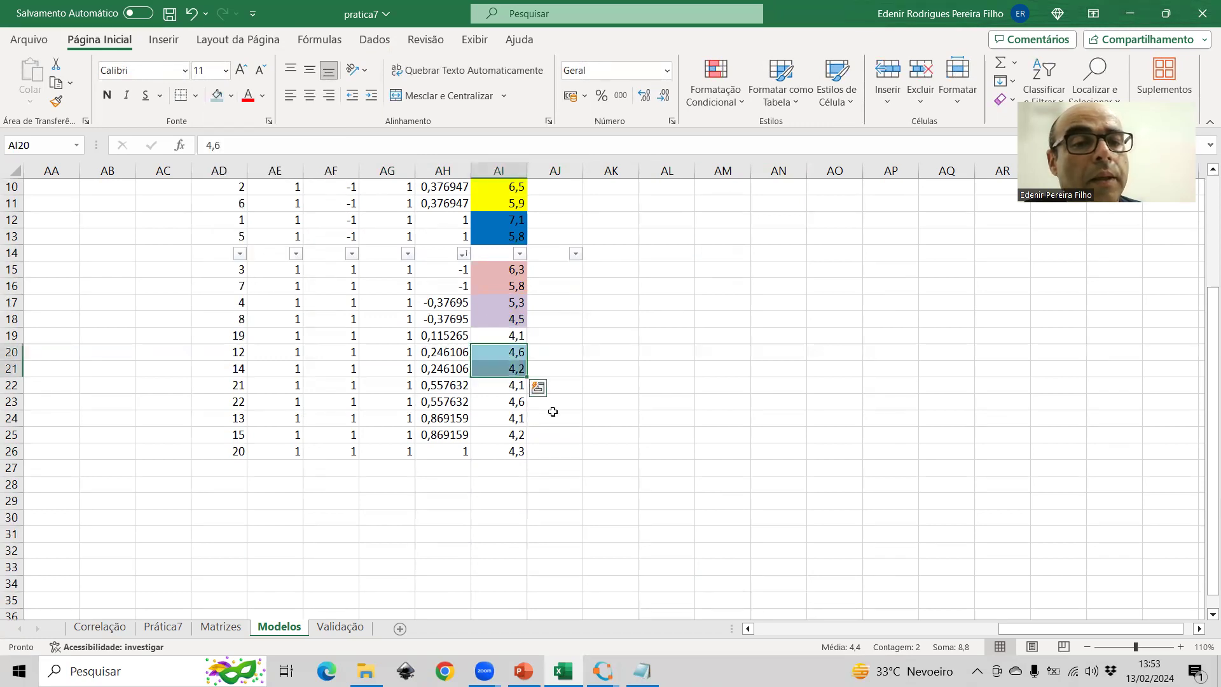
# - Fill the R2 cells AI22:AI23 with a tan theme color
pyautogui.click(496, 389)
pyautogui.moveTo(494, 399); pyautogui.dragTo(495, 402)
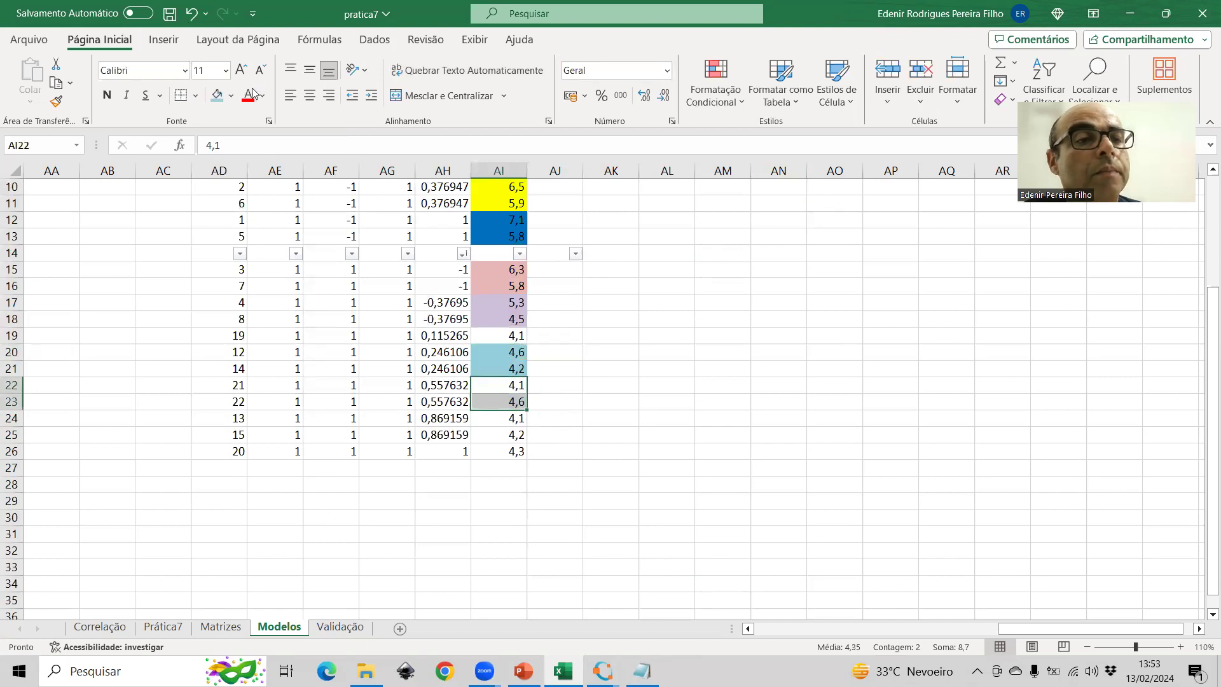
pyautogui.click(231, 96)
pyautogui.click(240, 168)
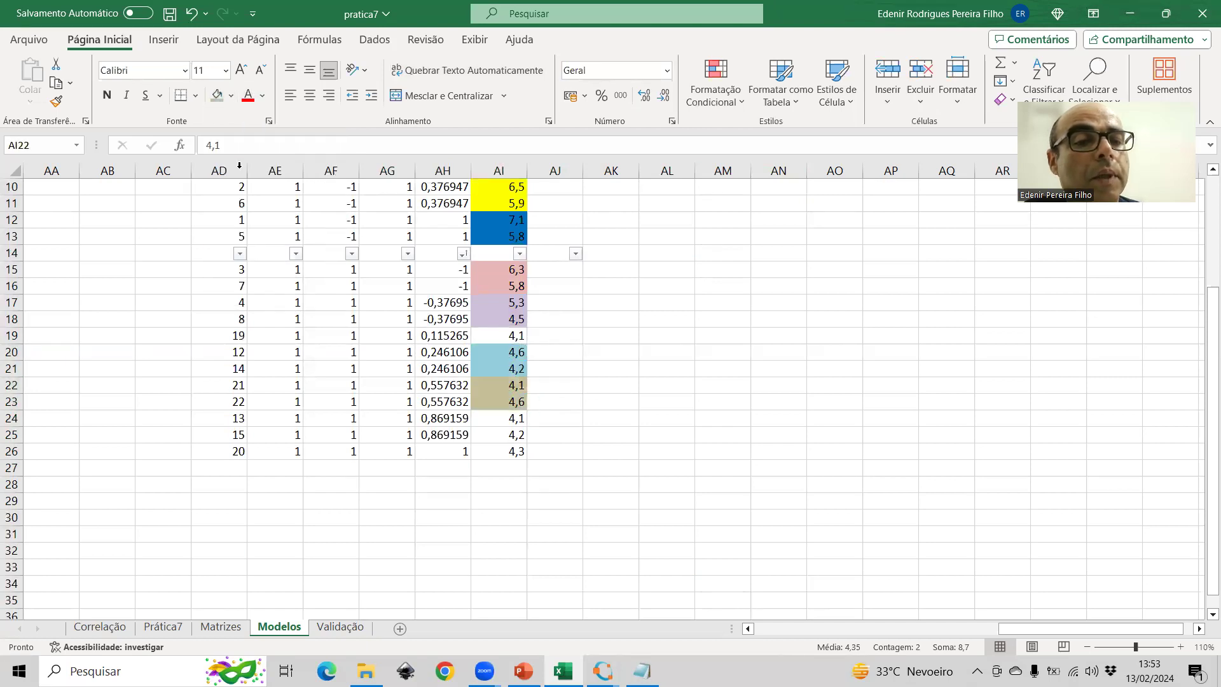
# - Fill the R2 cells AI24:AI25 with a gray theme color
pyautogui.moveTo(484, 418); pyautogui.dragTo(483, 435)
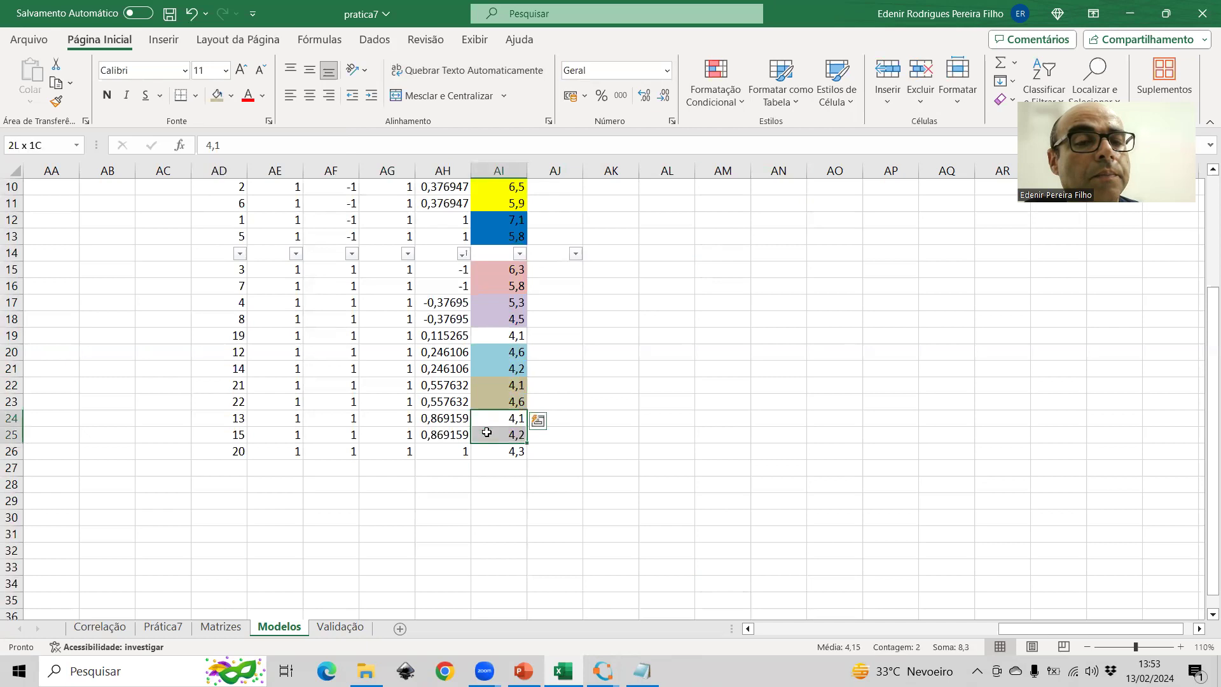
pyautogui.click(230, 97)
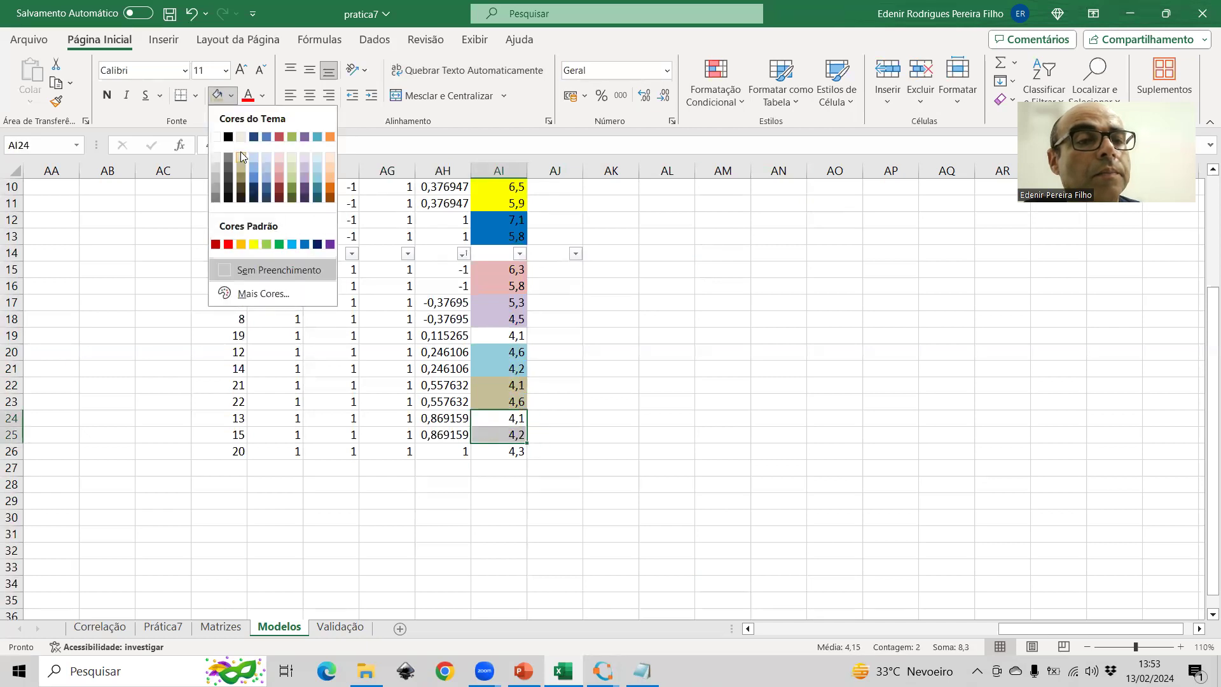
pyautogui.click(216, 189)
pyautogui.click(674, 500)
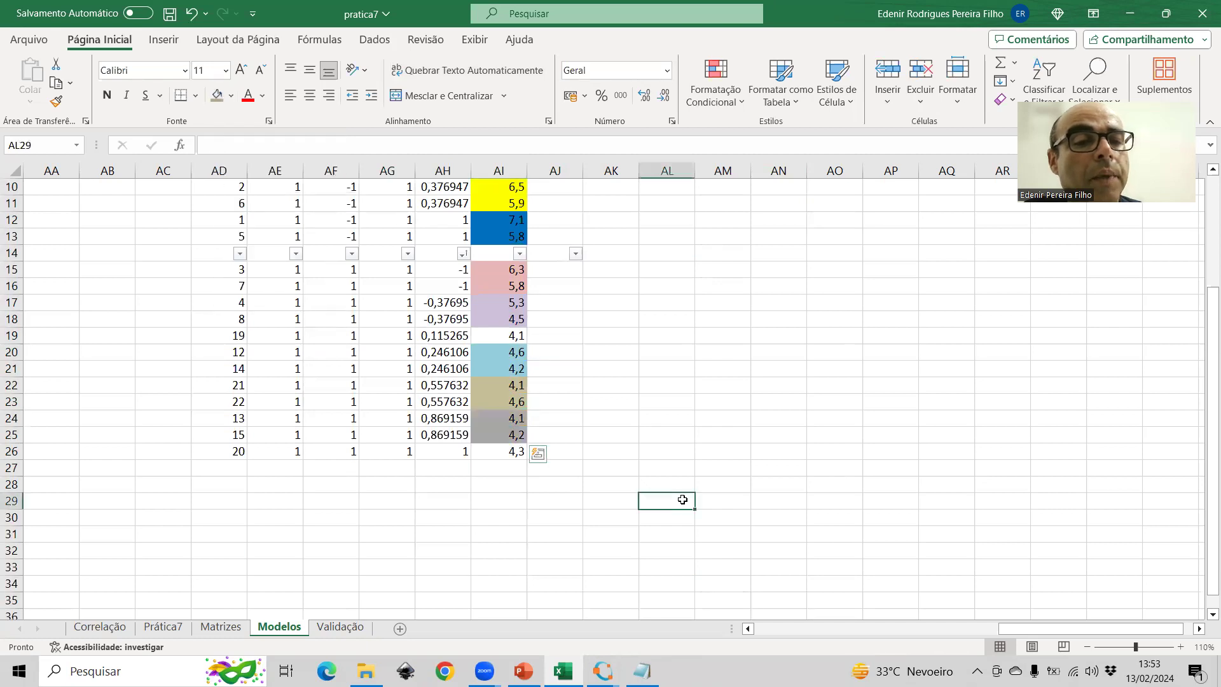
pyautogui.moveTo(274, 450); pyautogui.dragTo(515, 452)
pyautogui.moveTo(296, 335); pyautogui.dragTo(512, 335)
# - Move the block AD15:AJ26 up one row so that it starts in row 14, directly below the blue group
pyautogui.scroll(3, 571, 349)
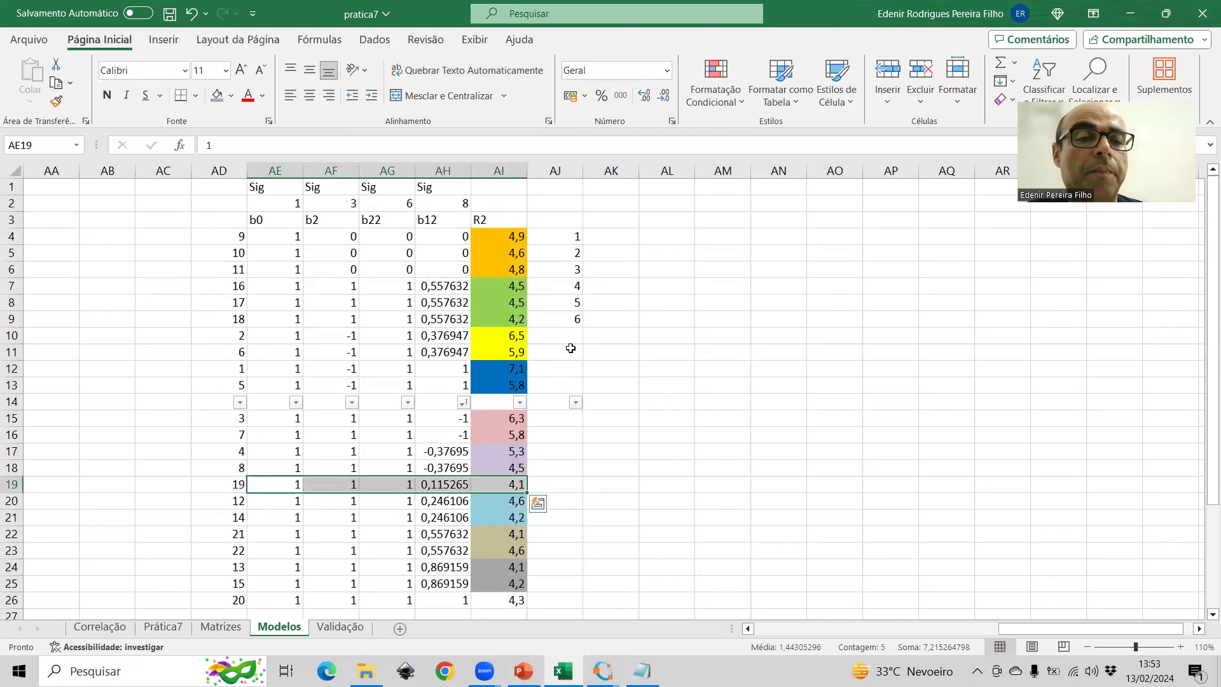
pyautogui.moveTo(220, 418); pyautogui.dragTo(543, 601)
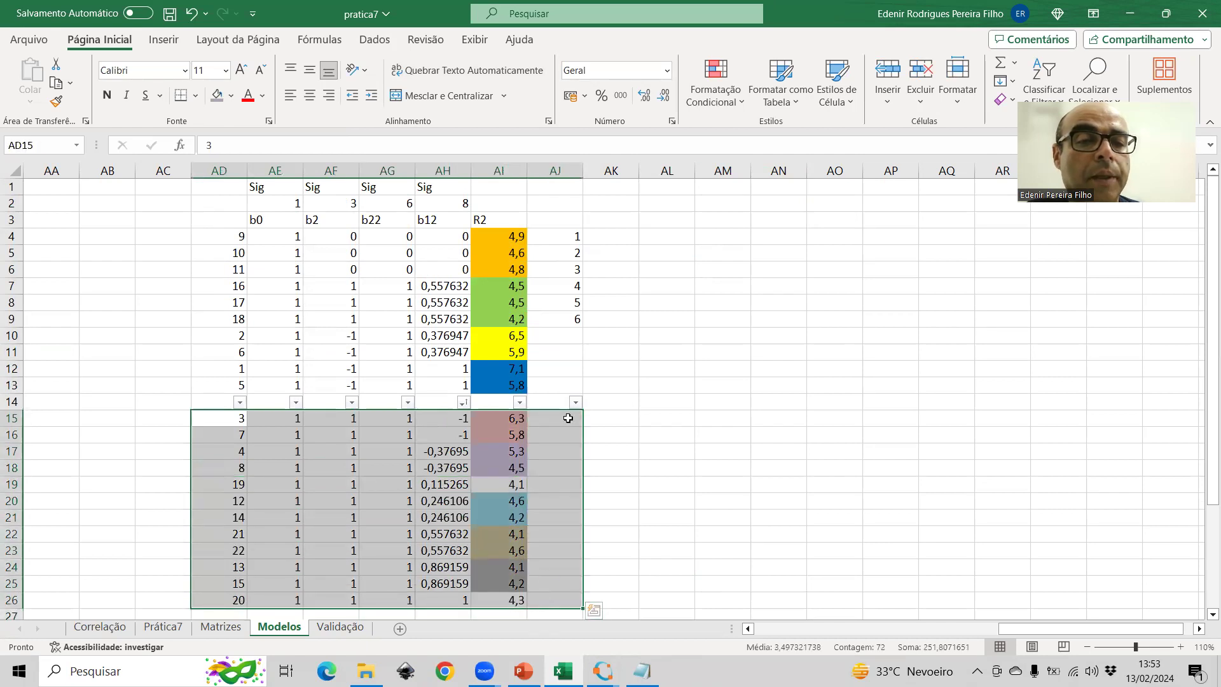
pyautogui.moveTo(563, 410); pyautogui.dragTo(562, 402)
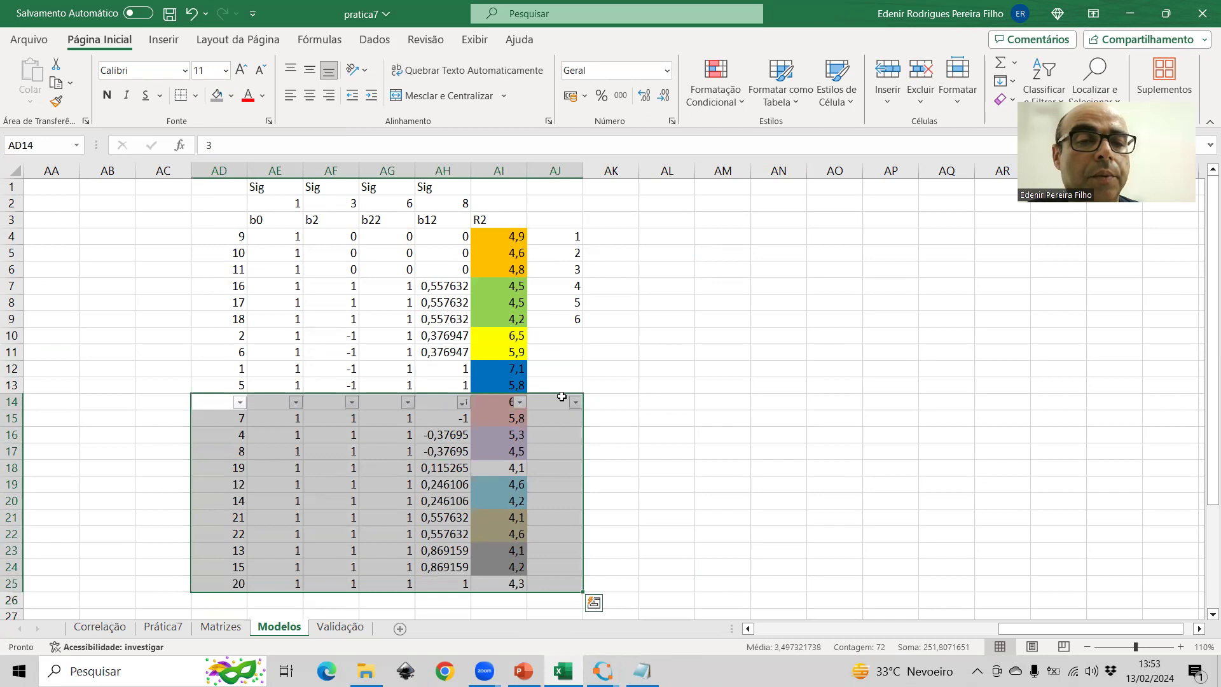
pyautogui.click(635, 399)
# - Extend the numbering in column AJ to 14 at AJ17, leave row 18 blank, and number AJ19:AJ24 from 15 to 20
pyautogui.moveTo(556, 240); pyautogui.dragTo(577, 469)
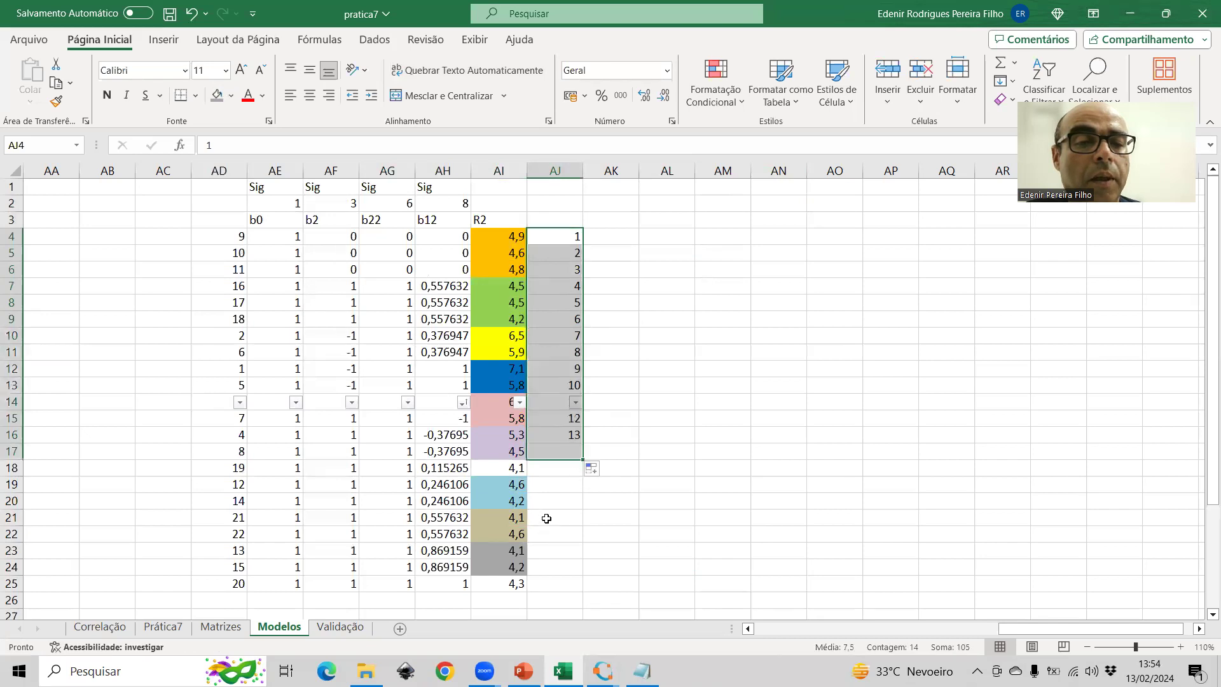
pyautogui.click(556, 484)
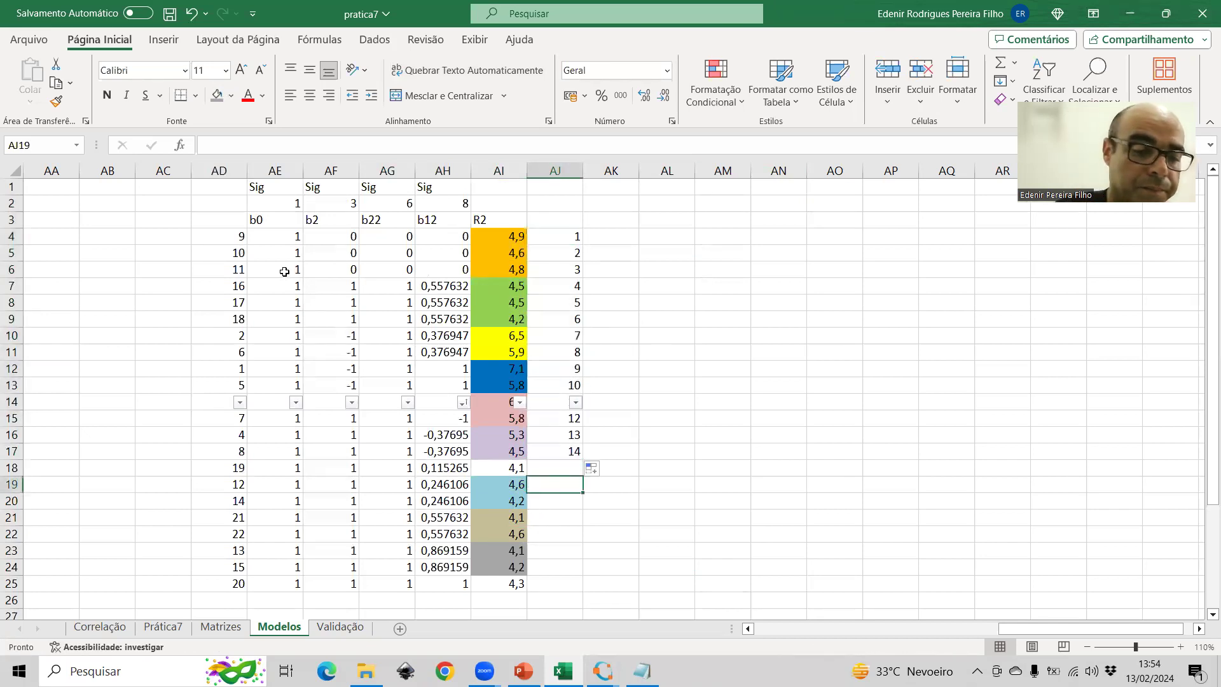
pyautogui.write('15')
pyautogui.press('Return')
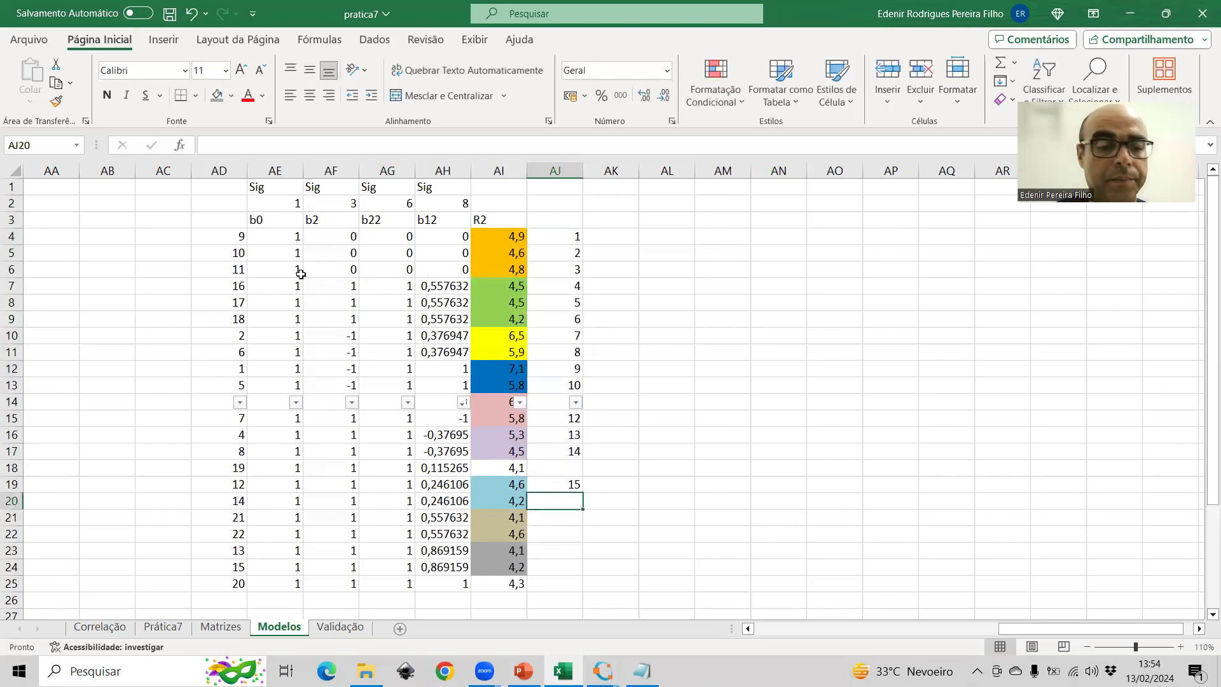
pyautogui.write('16')
pyautogui.press('Return')
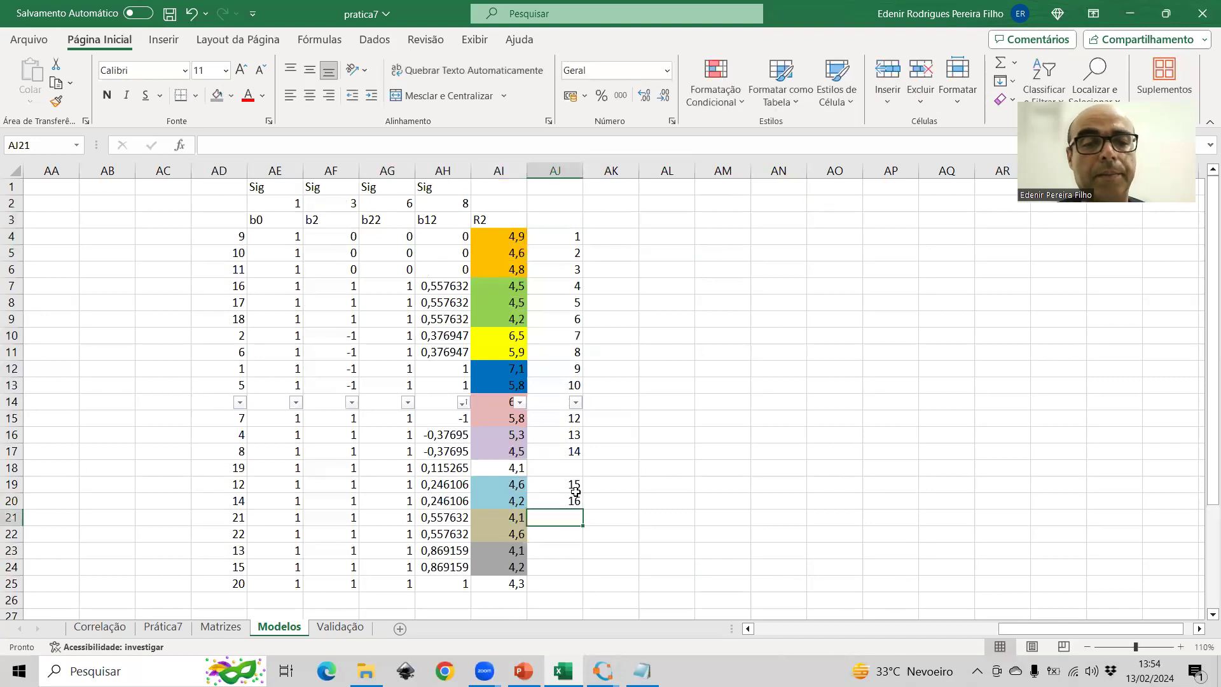
pyautogui.moveTo(571, 487); pyautogui.dragTo(580, 572)
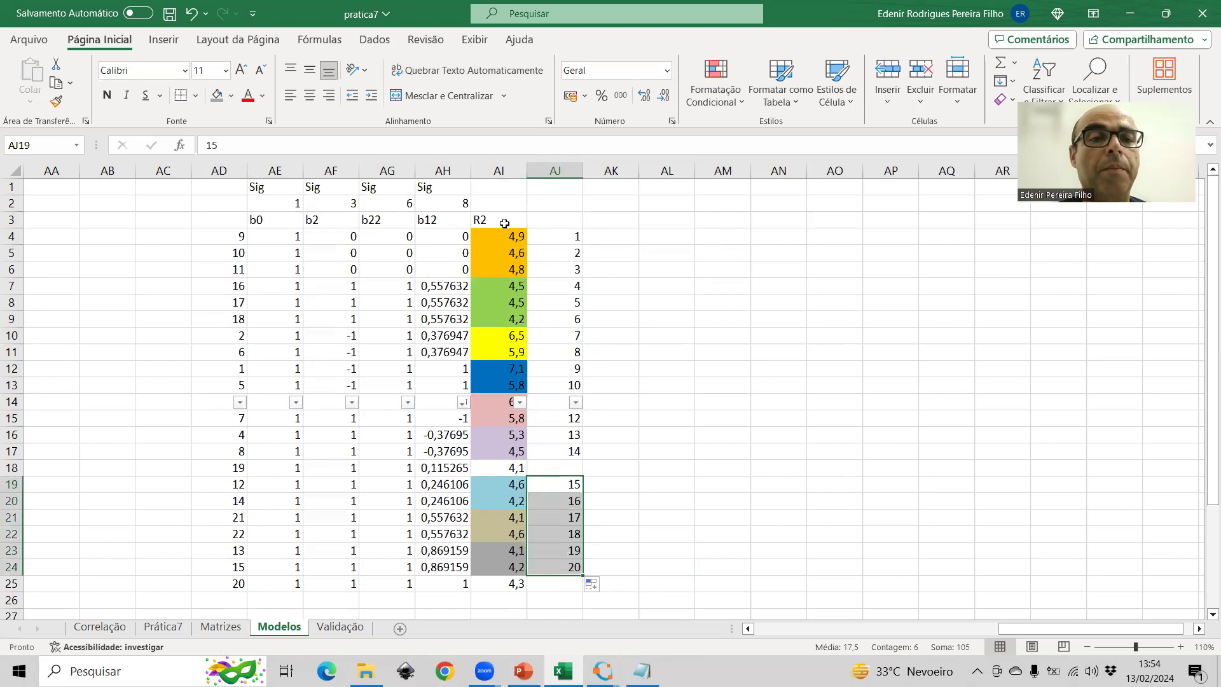
# - Move the filter from row 14 to the header row AD3:AJ3
pyautogui.moveTo(221, 222); pyautogui.dragTo(560, 215)
pyautogui.scroll(-5, 631, 93)
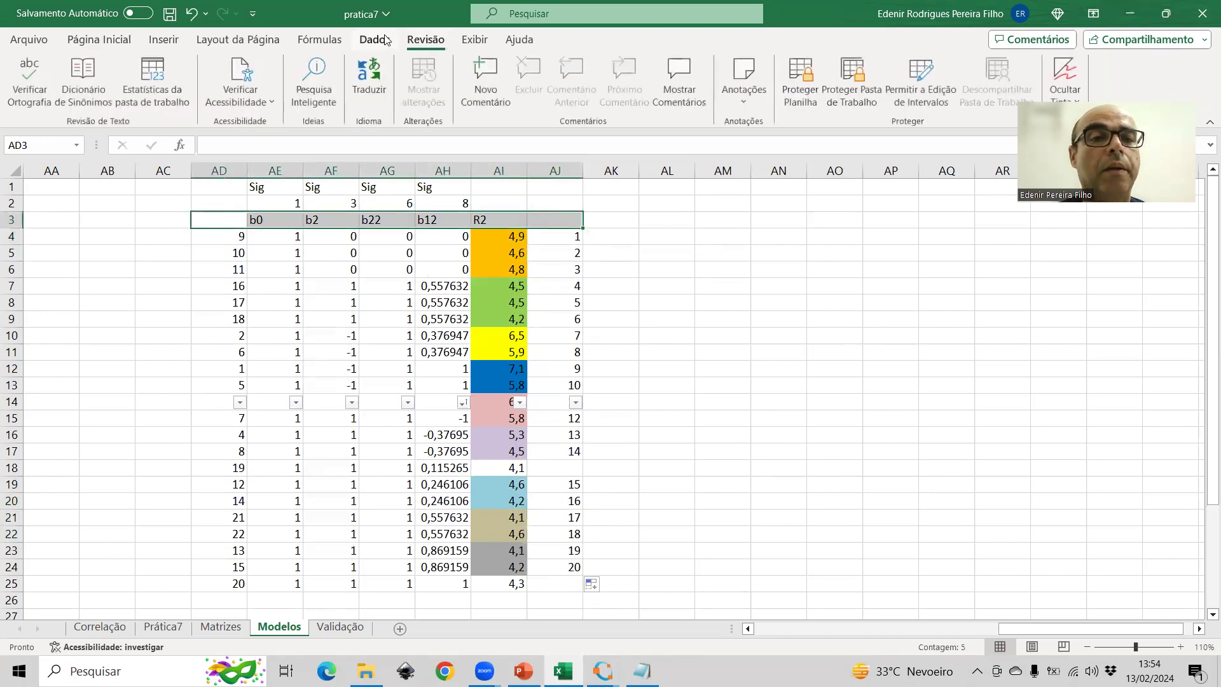
pyautogui.scroll(1, 632, 93)
pyautogui.click(681, 79)
pyautogui.click(681, 79)
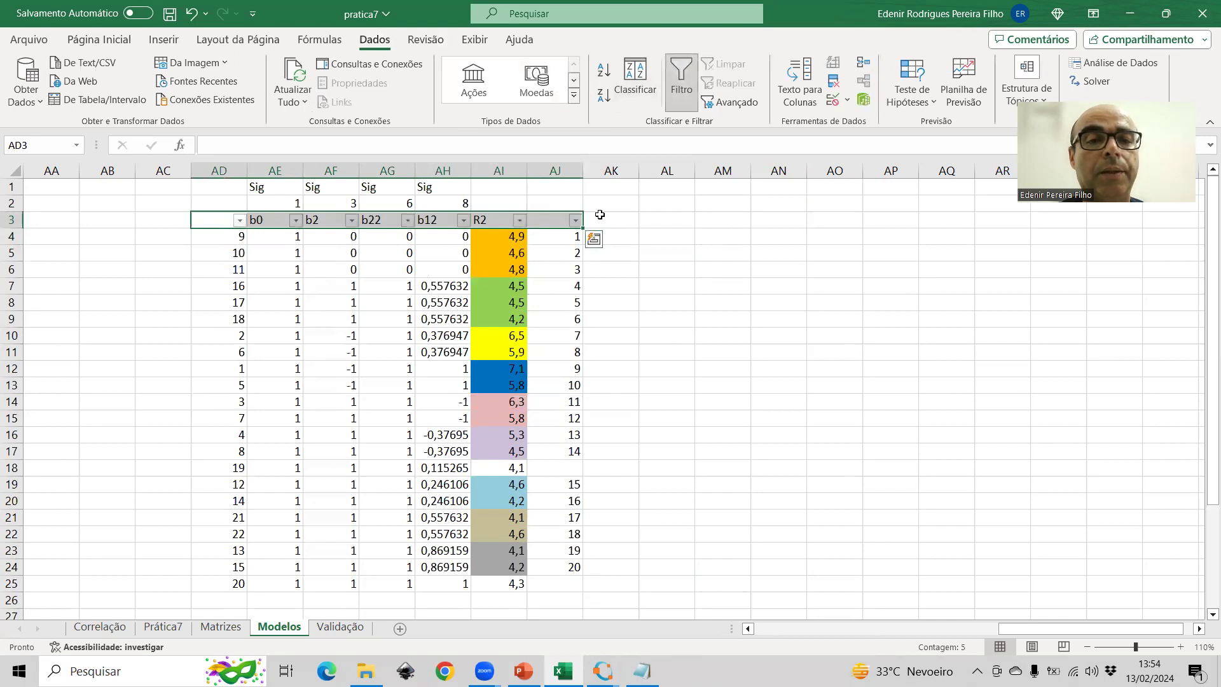
# - Sort the table by the order numbers in column AJ from smallest to largest and remove the filter
pyautogui.click(575, 220)
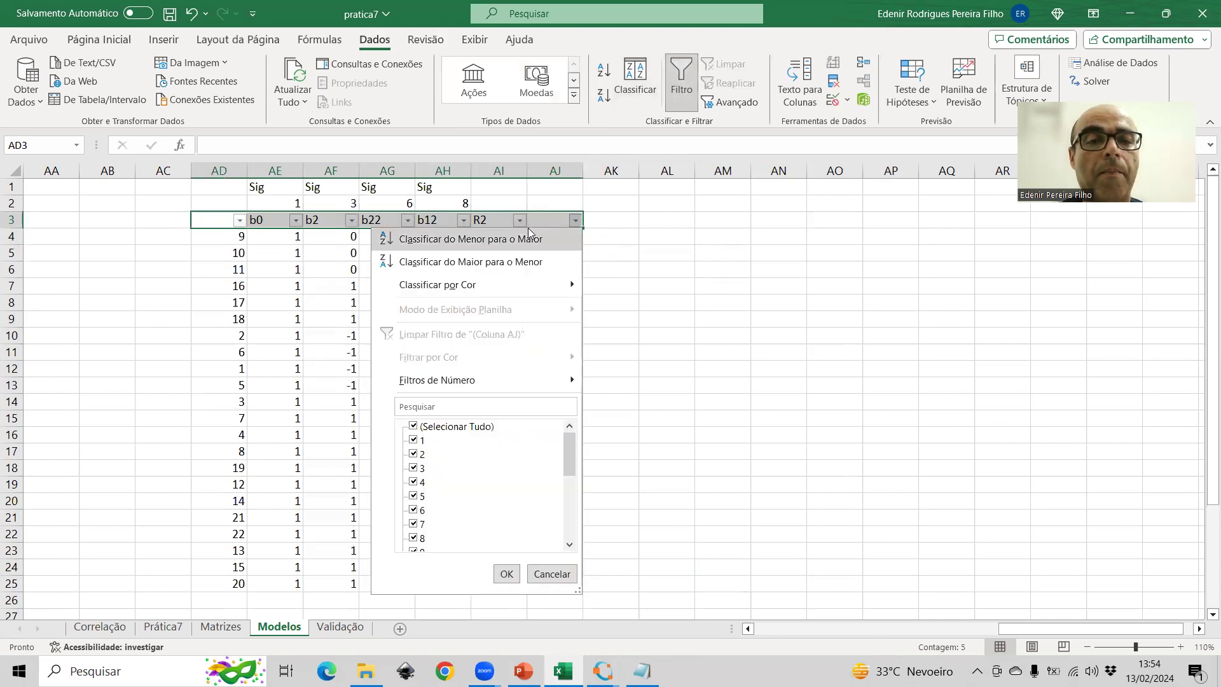
pyautogui.click(445, 238)
pyautogui.click(686, 273)
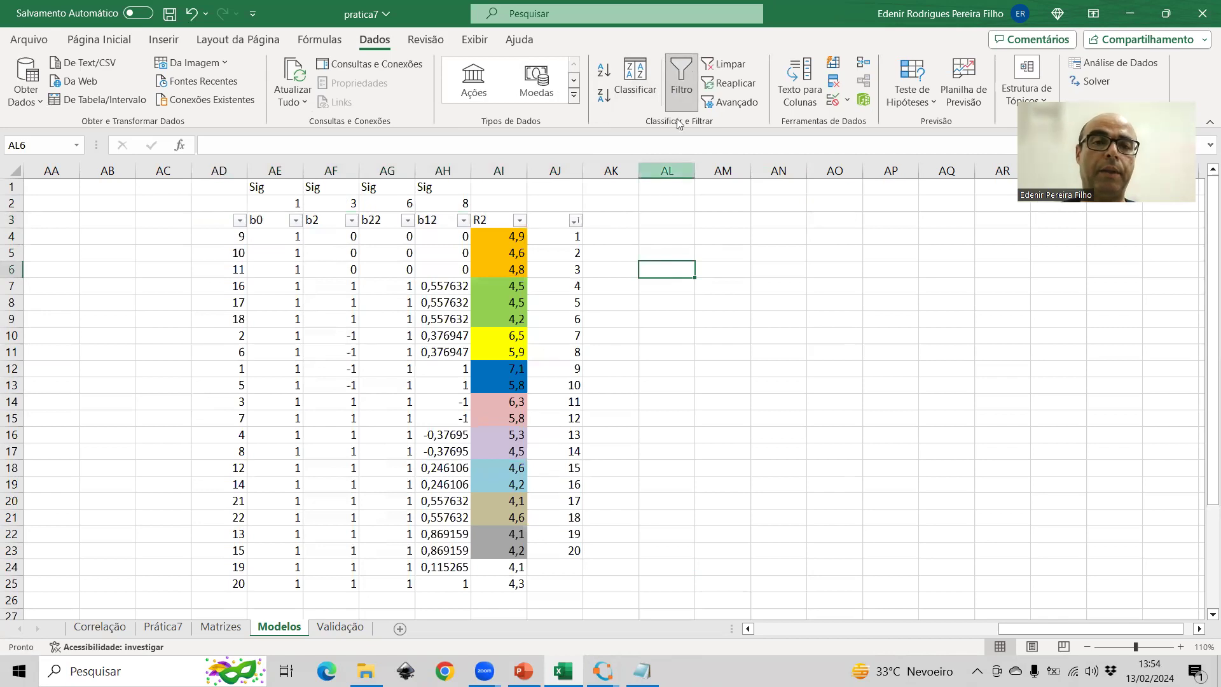
pyautogui.click(682, 84)
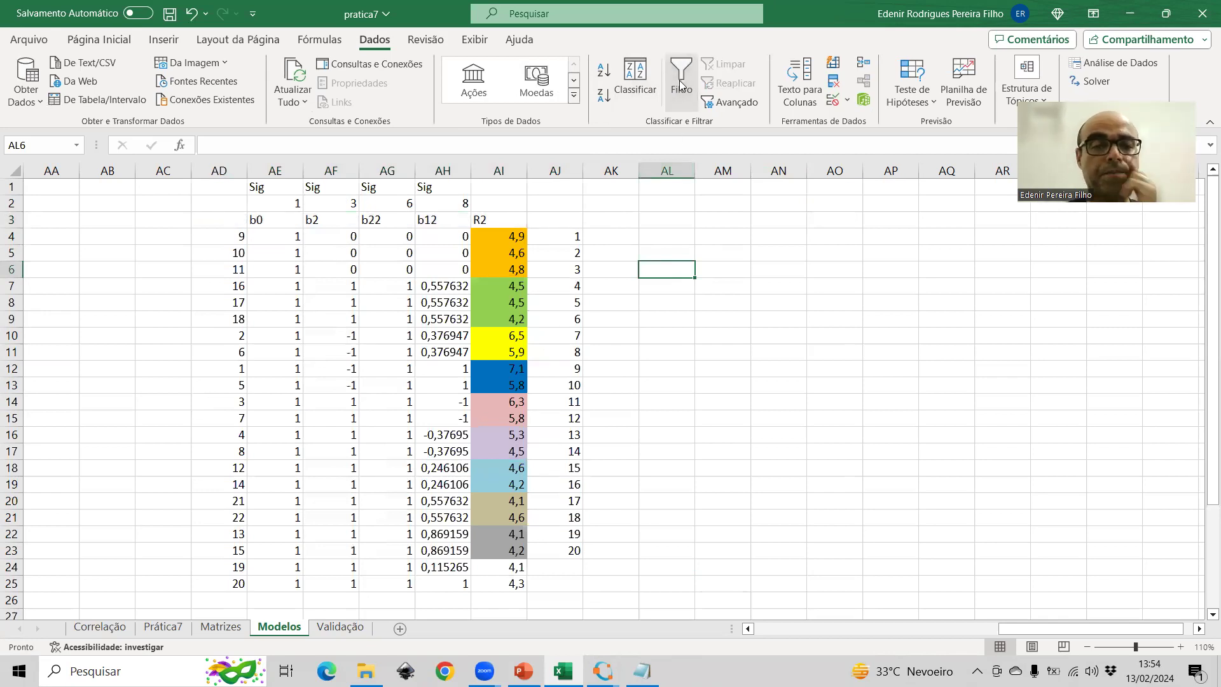
# - Compare the b12 coefficients in AH24:AH25 and AH20:AH21 with those of the green group in AH7:AH9
pyautogui.moveTo(434, 566); pyautogui.dragTo(432, 581)
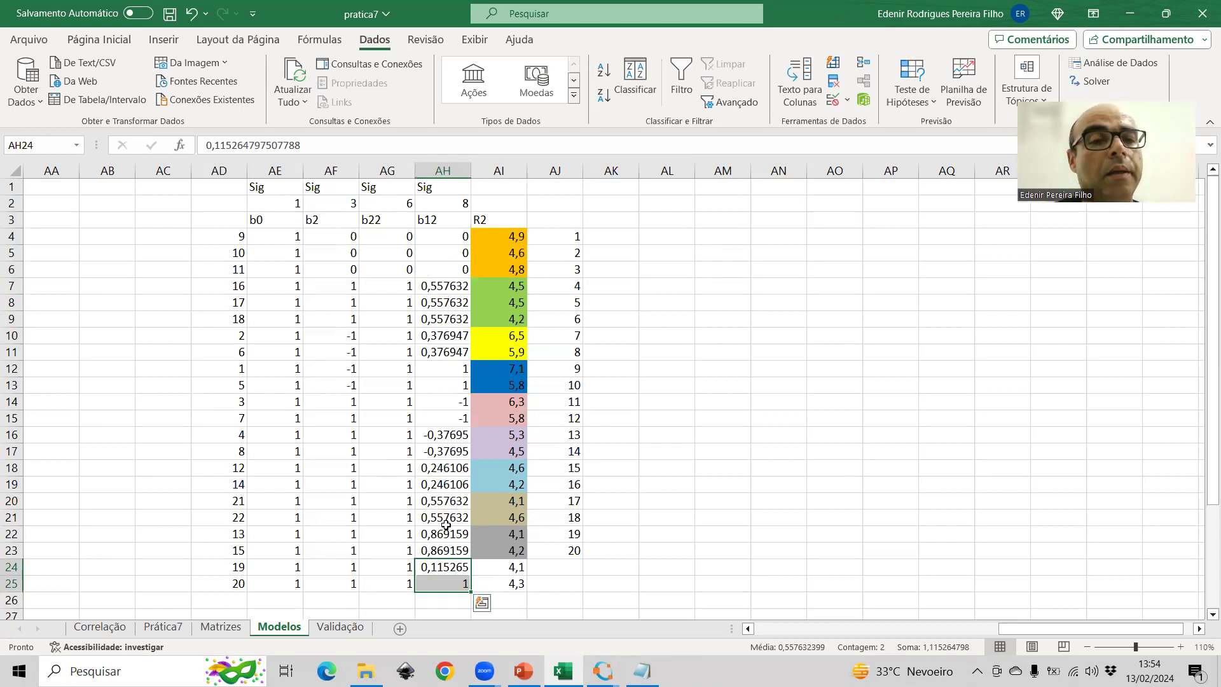
pyautogui.moveTo(432, 504)
pyautogui.mouseDown()
pyautogui.moveTo(437, 569)
pyautogui.moveTo(437, 524)
pyautogui.mouseUp()
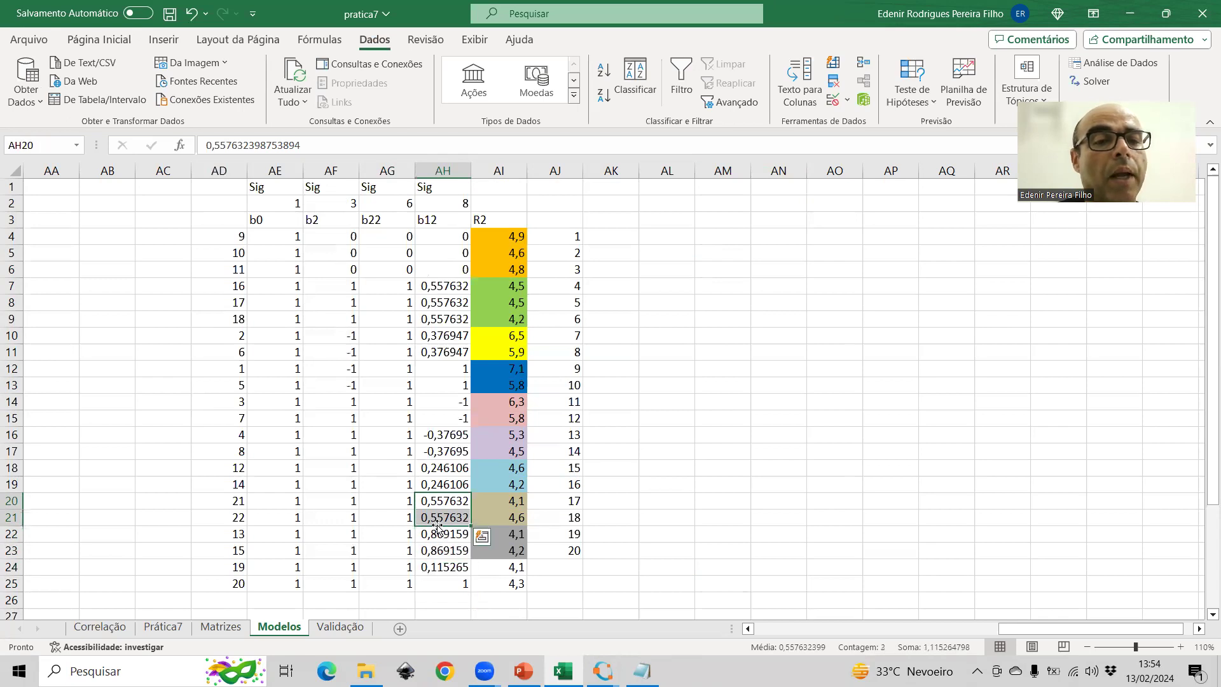
pyautogui.click(436, 290)
pyautogui.moveTo(433, 305); pyautogui.dragTo(434, 321)
pyautogui.moveTo(442, 502); pyautogui.dragTo(442, 513)
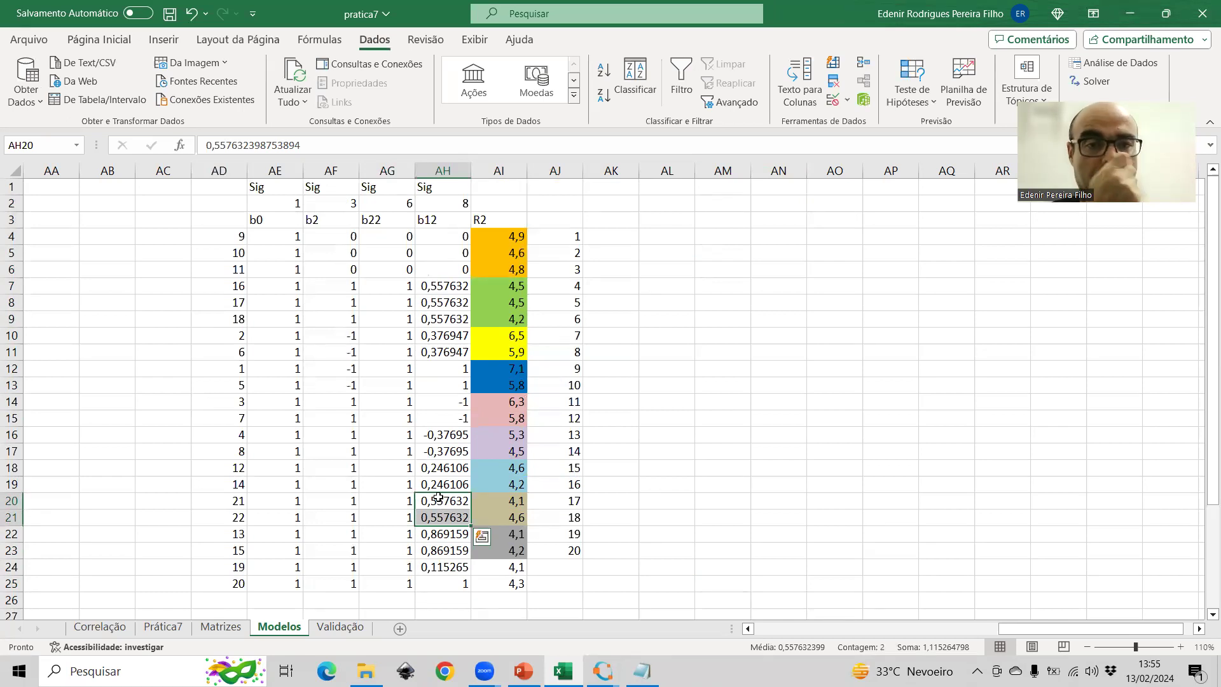
# - Clear the order numbers in AJ10:AJ23 and enter 7 and 8 in AJ22:AJ23
pyautogui.moveTo(573, 339); pyautogui.dragTo(572, 549)
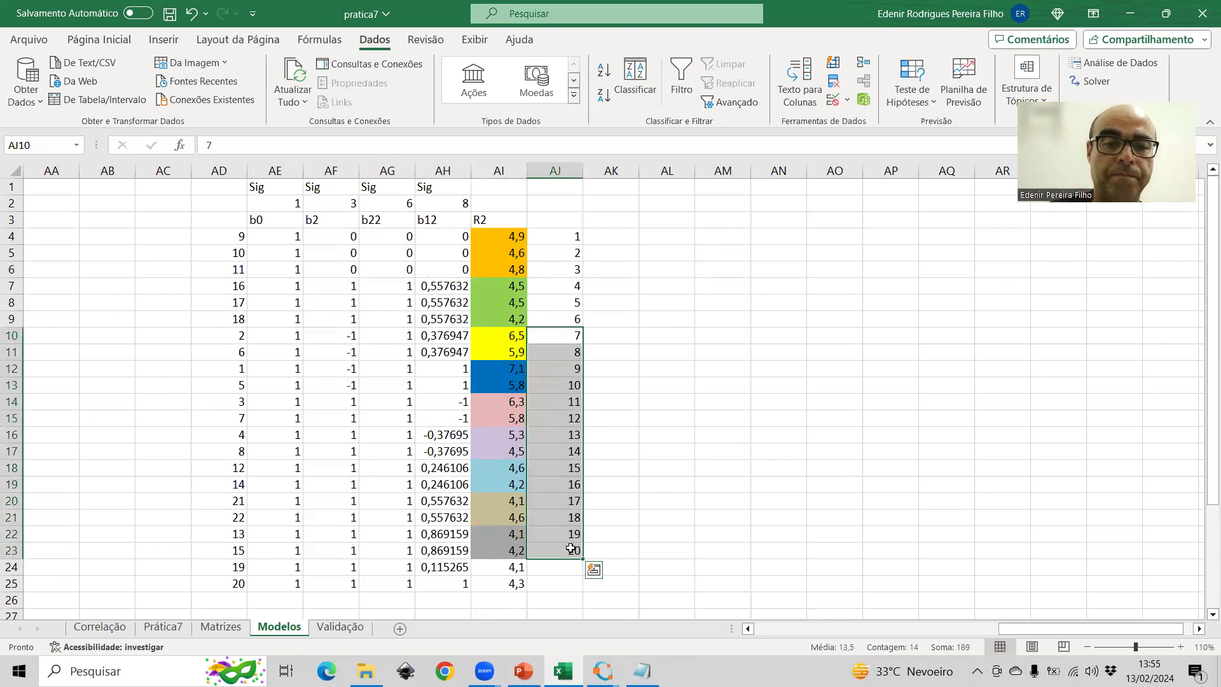
pyautogui.press('Delete')
pyautogui.click(566, 534)
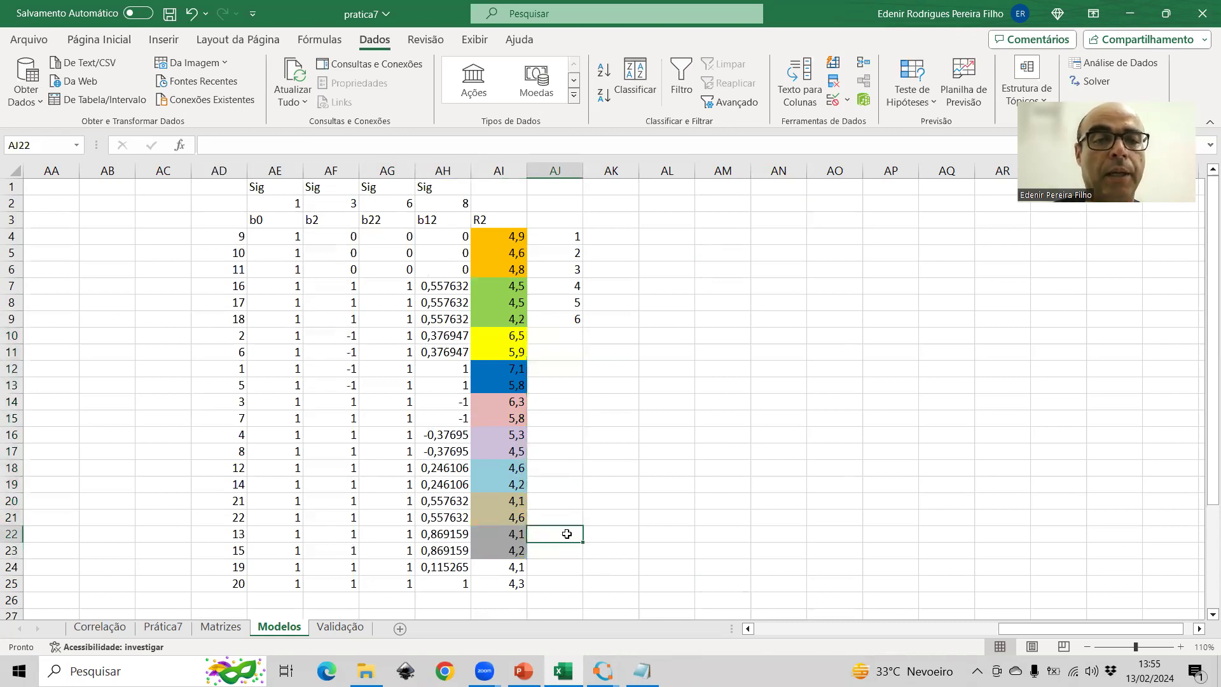
pyautogui.moveTo(603, 671)
pyautogui.write('7')
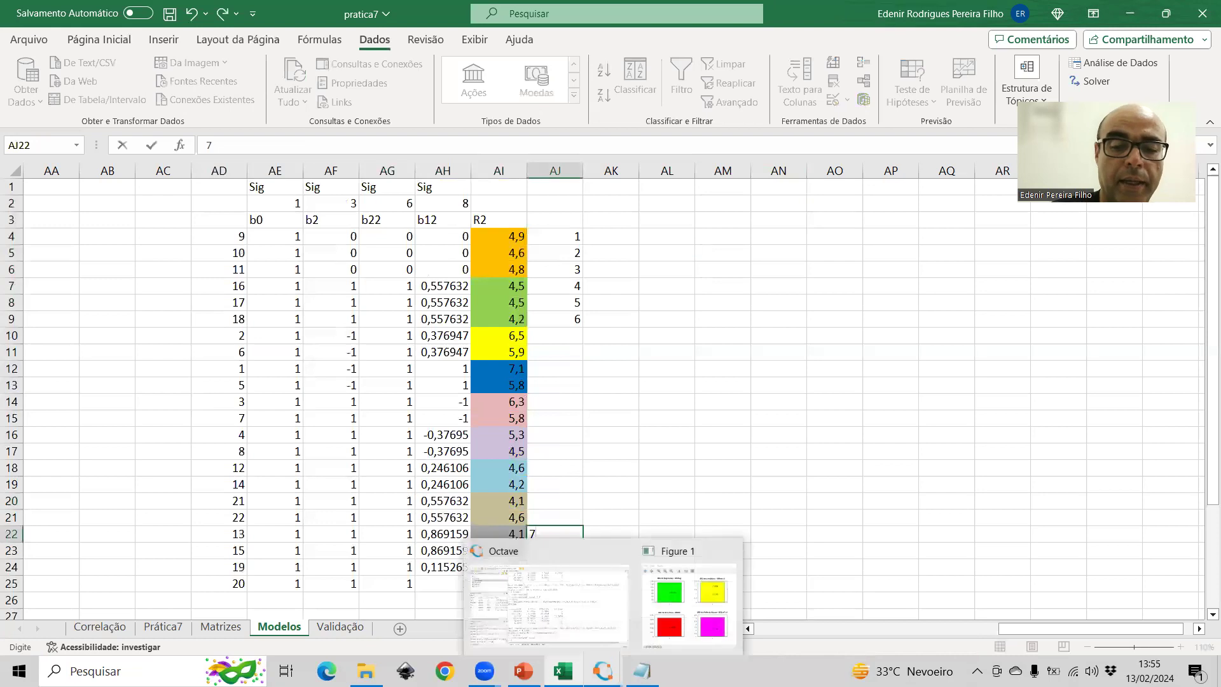
pyautogui.press('Return')
pyautogui.write('8')
pyautogui.press('Return')
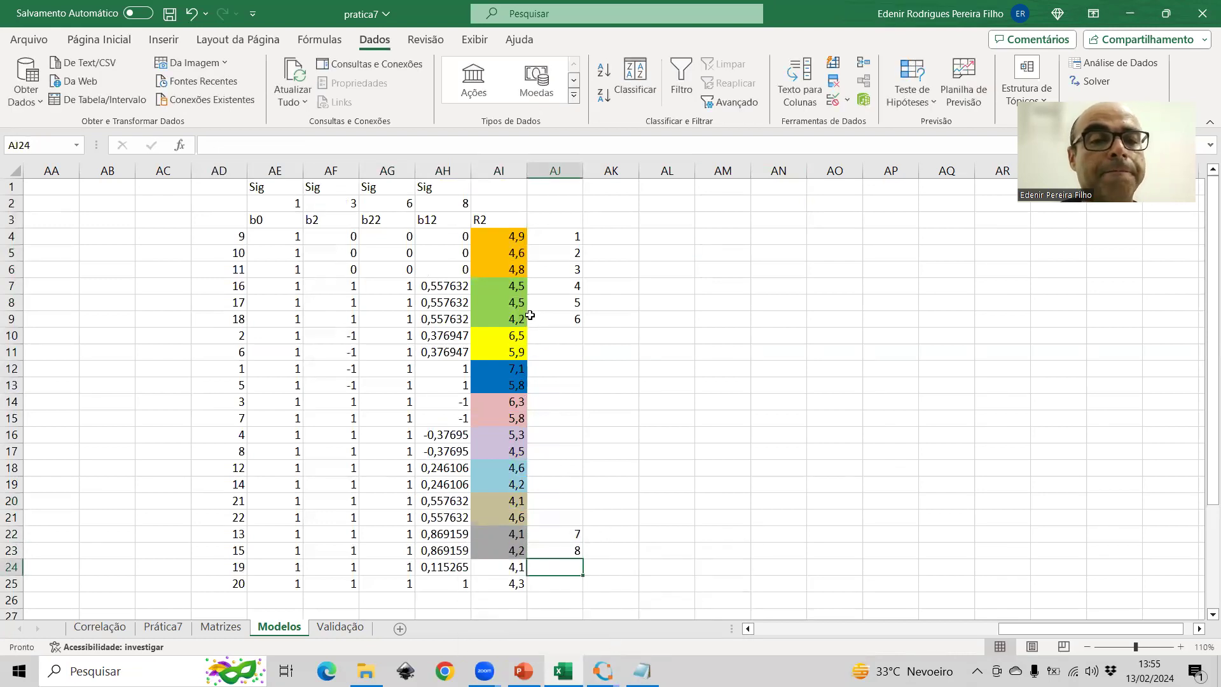
# - Fill the R2 cells AI22:AI23 with standard light green
pyautogui.moveTo(498, 537); pyautogui.dragTo(499, 552)
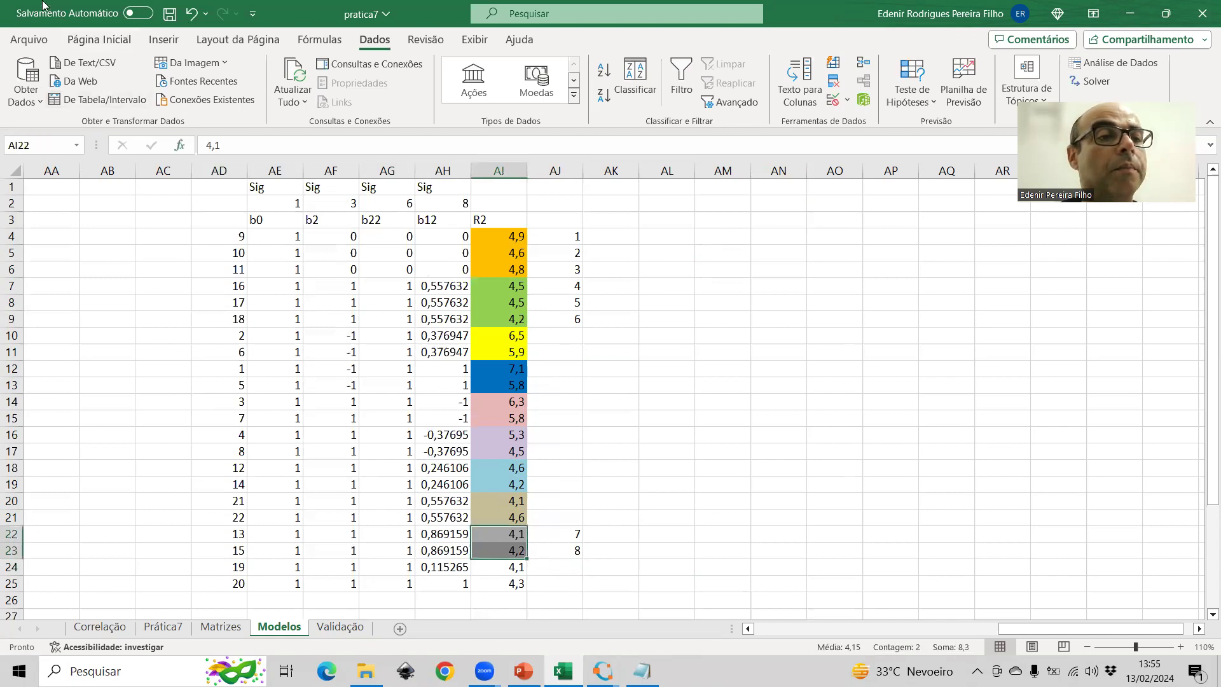
pyautogui.click(99, 39)
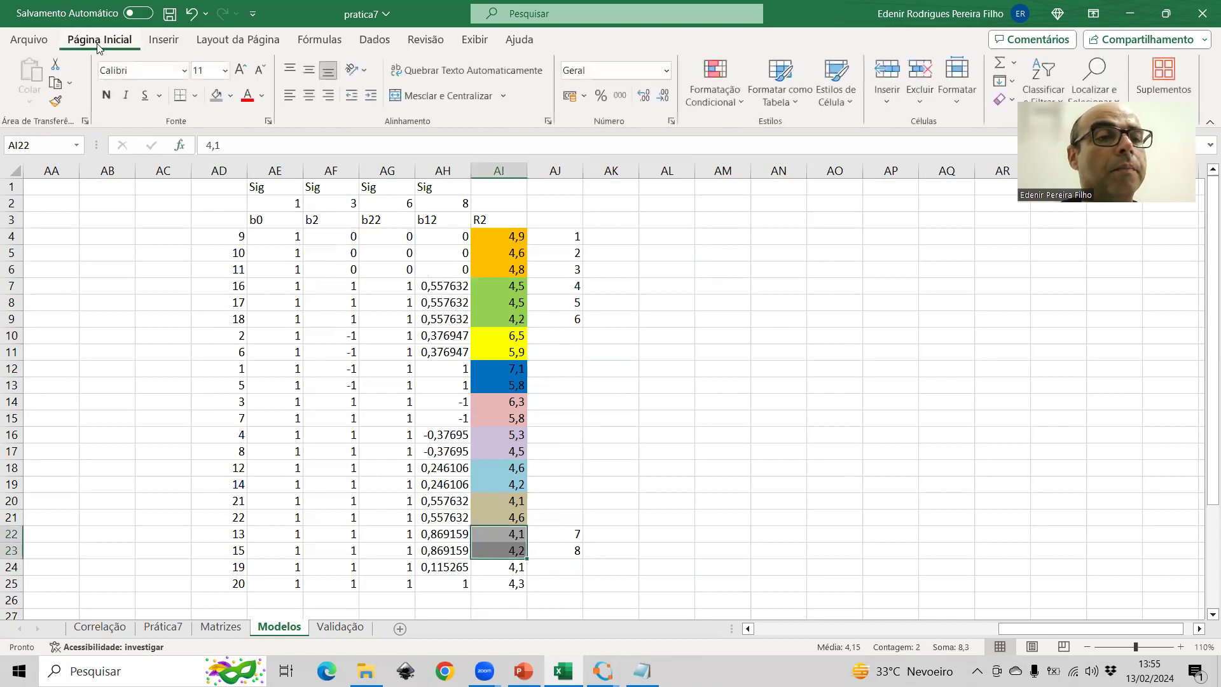
pyautogui.click(228, 99)
pyautogui.click(265, 243)
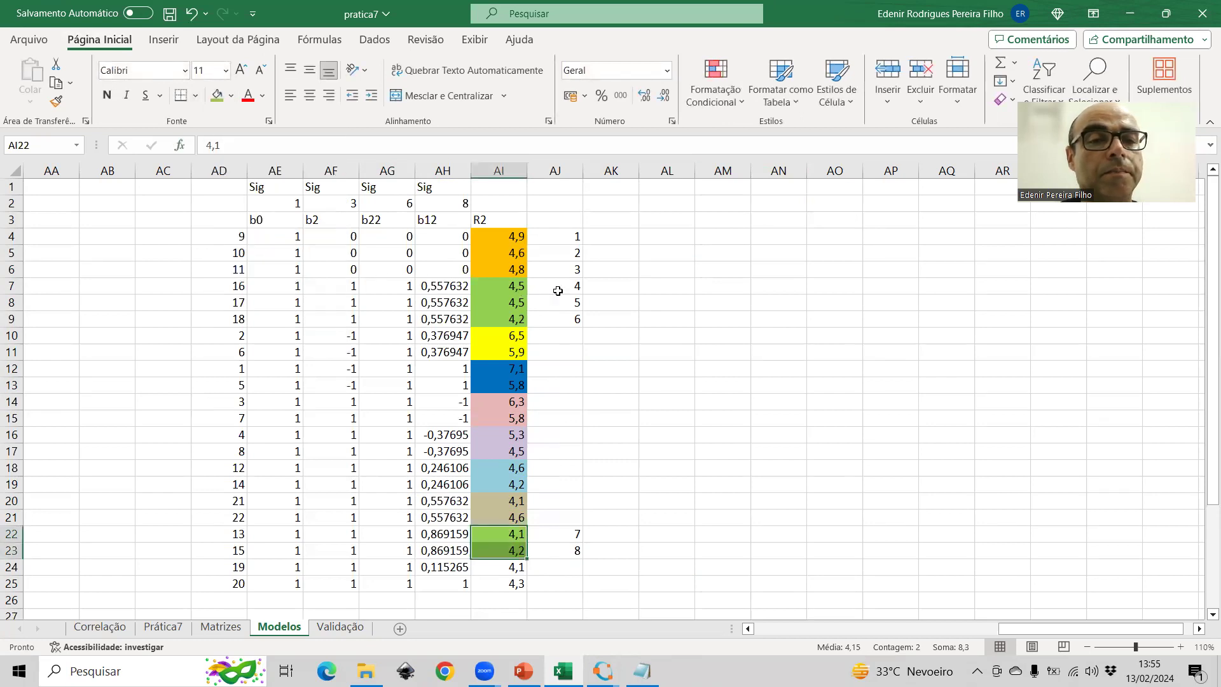
# - Try sorting AD4:AJ23 by the order numbers in column AJ from smallest to largest, and undo the sort
pyautogui.moveTo(565, 236); pyautogui.dragTo(268, 531)
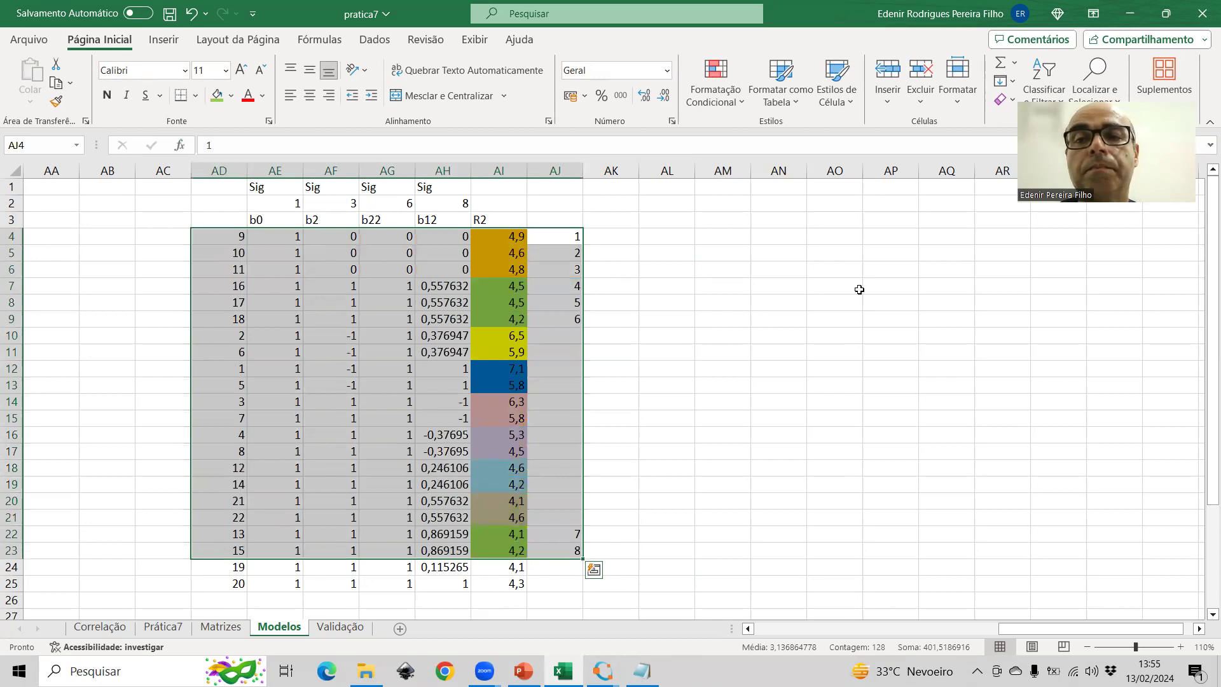
pyautogui.click(1044, 83)
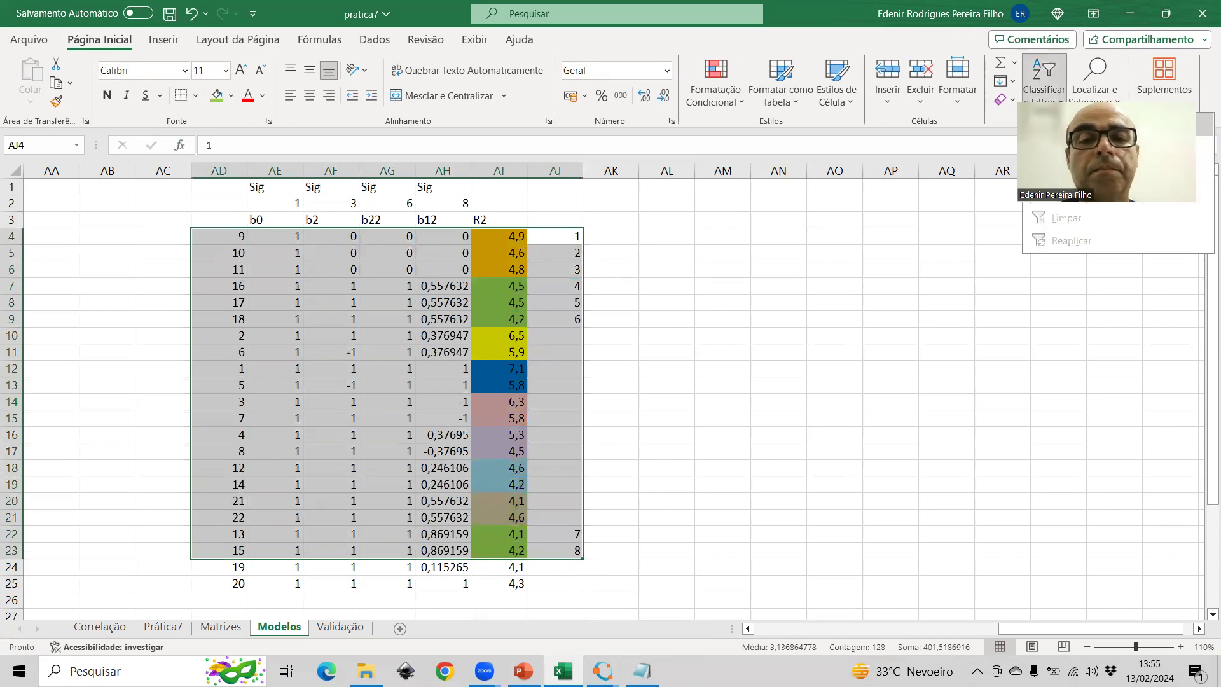
pyautogui.press('s')
pyautogui.click(984, 372)
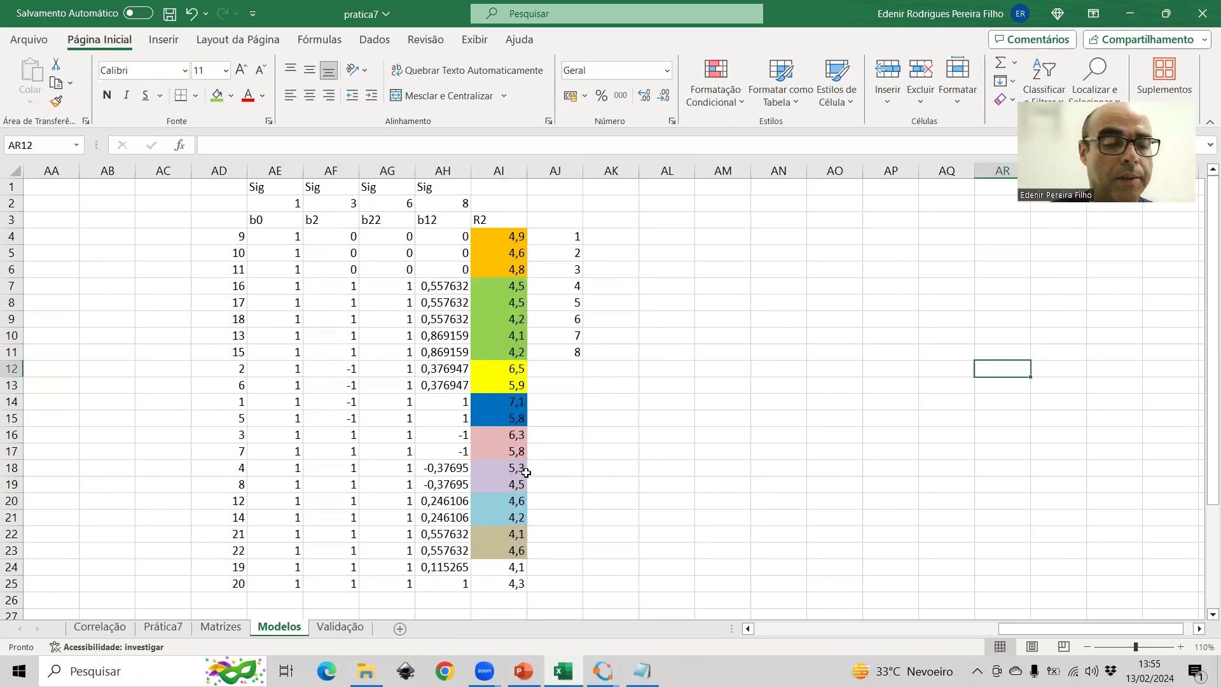
pyautogui.hotkey('ctrl', 'z')
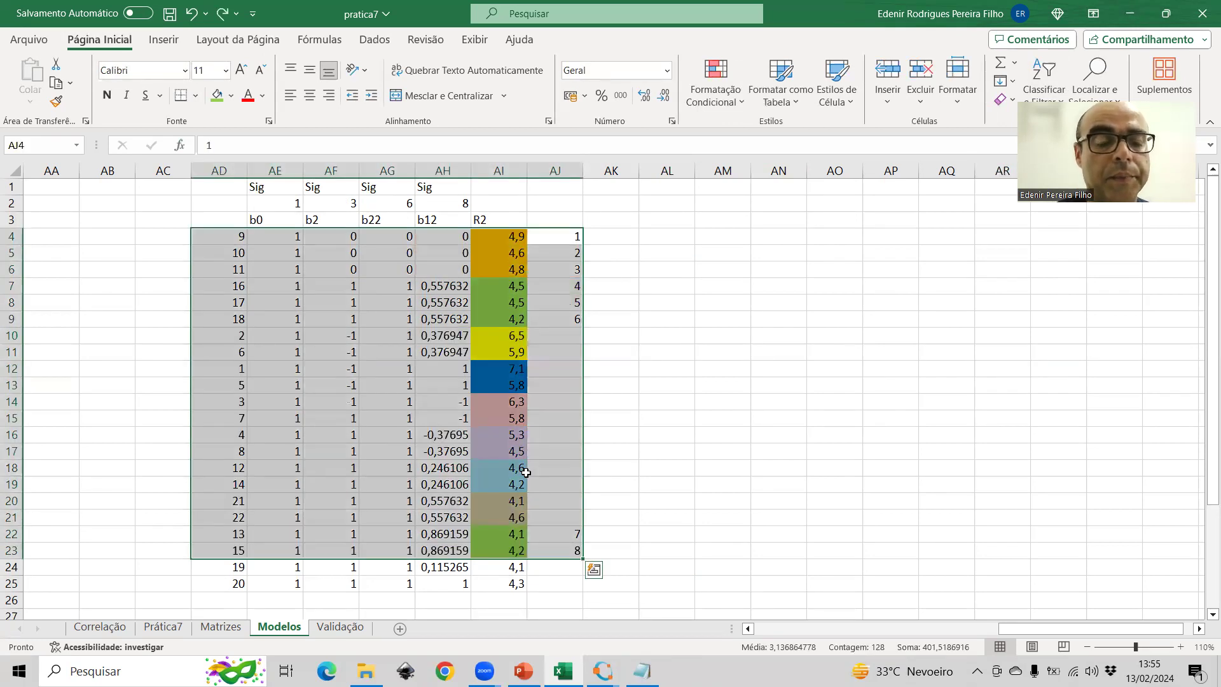
# - Undo the green fill of AI22:AI23 and move the order numbers 7 and 8 up to AJ20:AJ21
pyautogui.hotkey('ctrl', 'z')
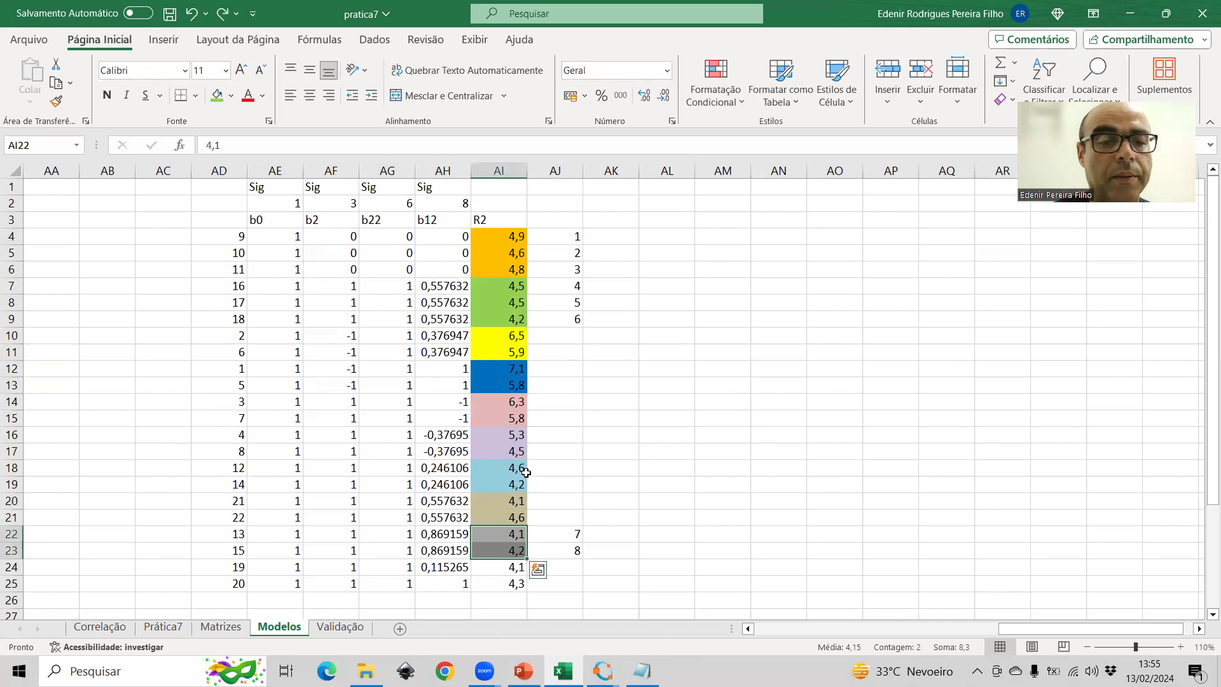
pyautogui.click(543, 518)
pyautogui.moveTo(547, 533)
pyautogui.mouseDown()
pyautogui.moveTo(555, 552)
pyautogui.moveTo(556, 525)
pyautogui.mouseUp()
pyautogui.click(547, 565)
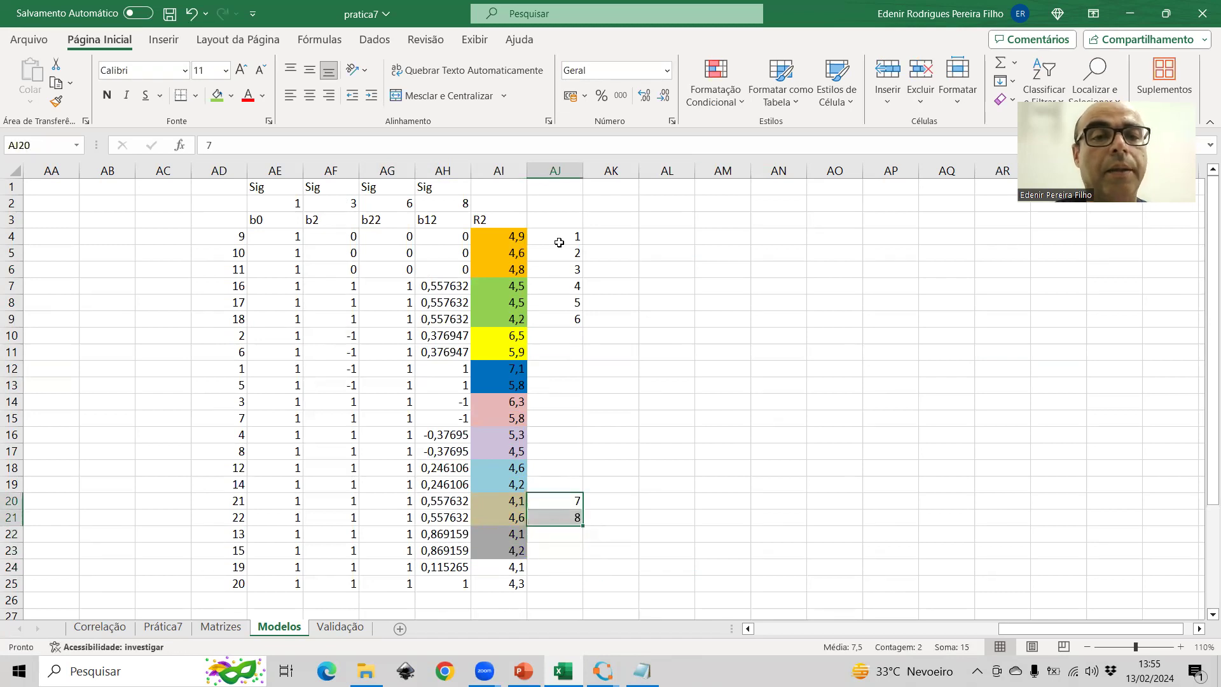
# - Sort AD4:AJ21 by the order numbers in column AJ from smallest to largest
pyautogui.moveTo(554, 236); pyautogui.dragTo(227, 517)
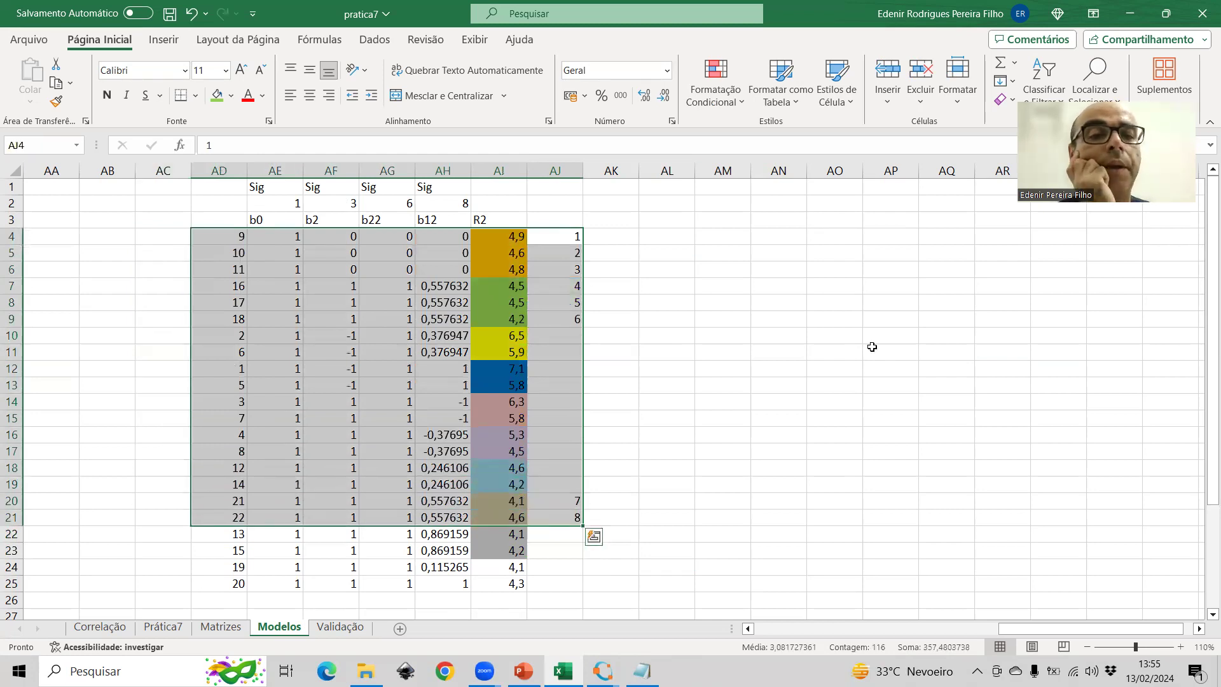
pyautogui.hotkey('alt', 's')
pyautogui.press('s')
pyautogui.press('a')
# - Fill the R2 cells AI7:AI11 with light green so the five replicates form one group
pyautogui.moveTo(286, 286); pyautogui.dragTo(451, 350)
pyautogui.moveTo(508, 288); pyautogui.dragTo(509, 352)
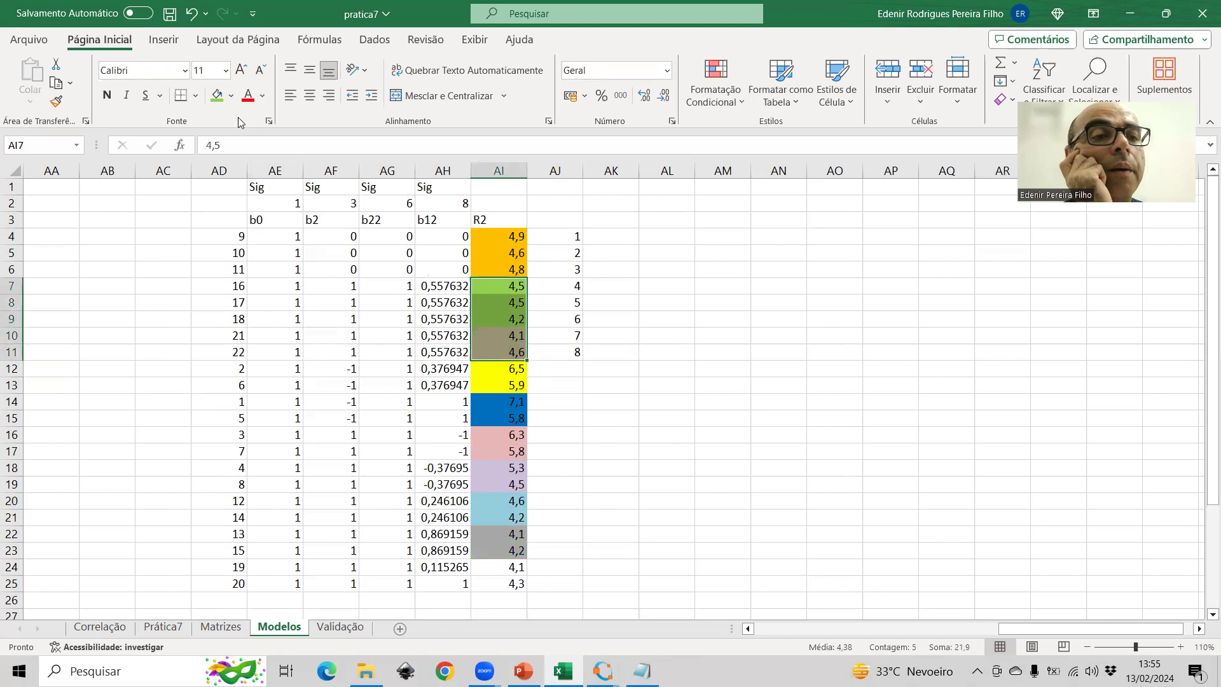
pyautogui.click(217, 96)
pyautogui.click(824, 464)
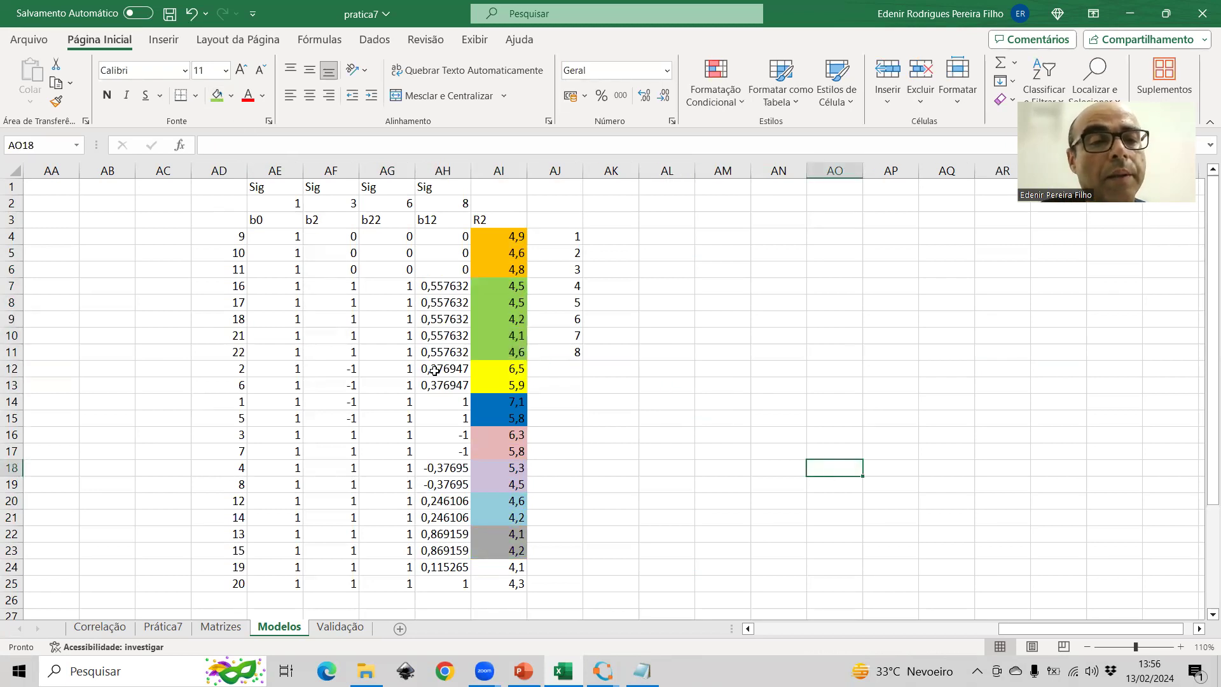
# - Clear the order numbers in AJ4:AJ11
pyautogui.moveTo(434, 370); pyautogui.dragTo(439, 386)
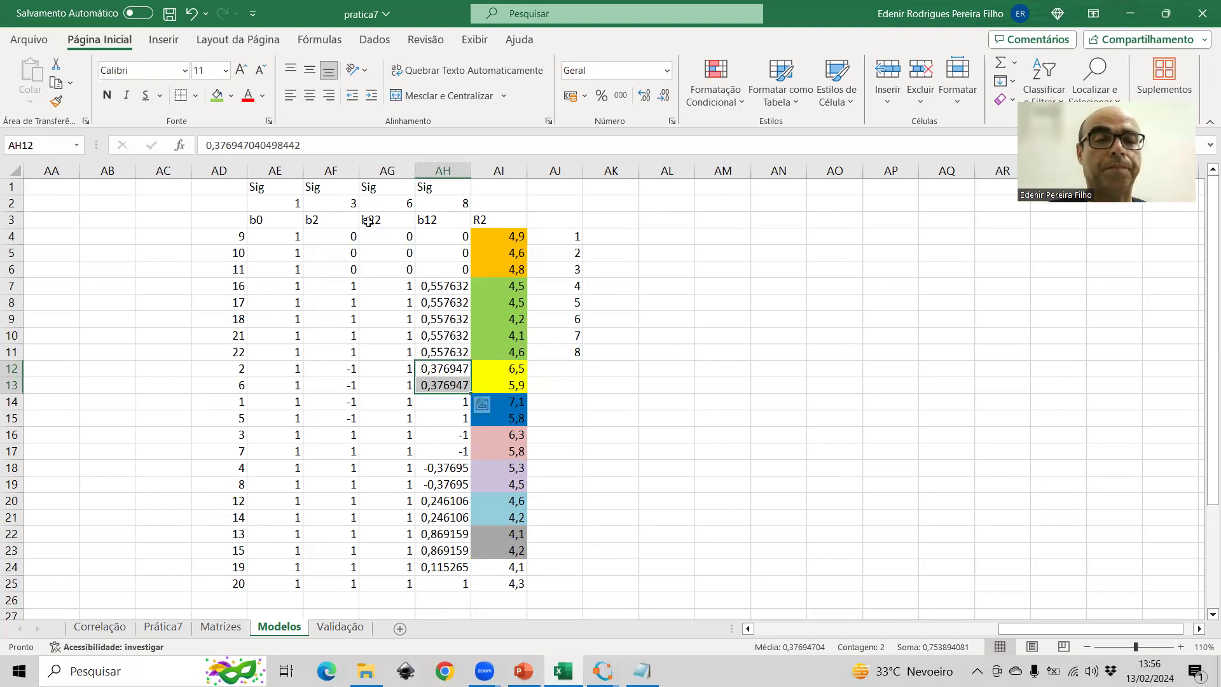
pyautogui.moveTo(566, 237); pyautogui.dragTo(568, 357)
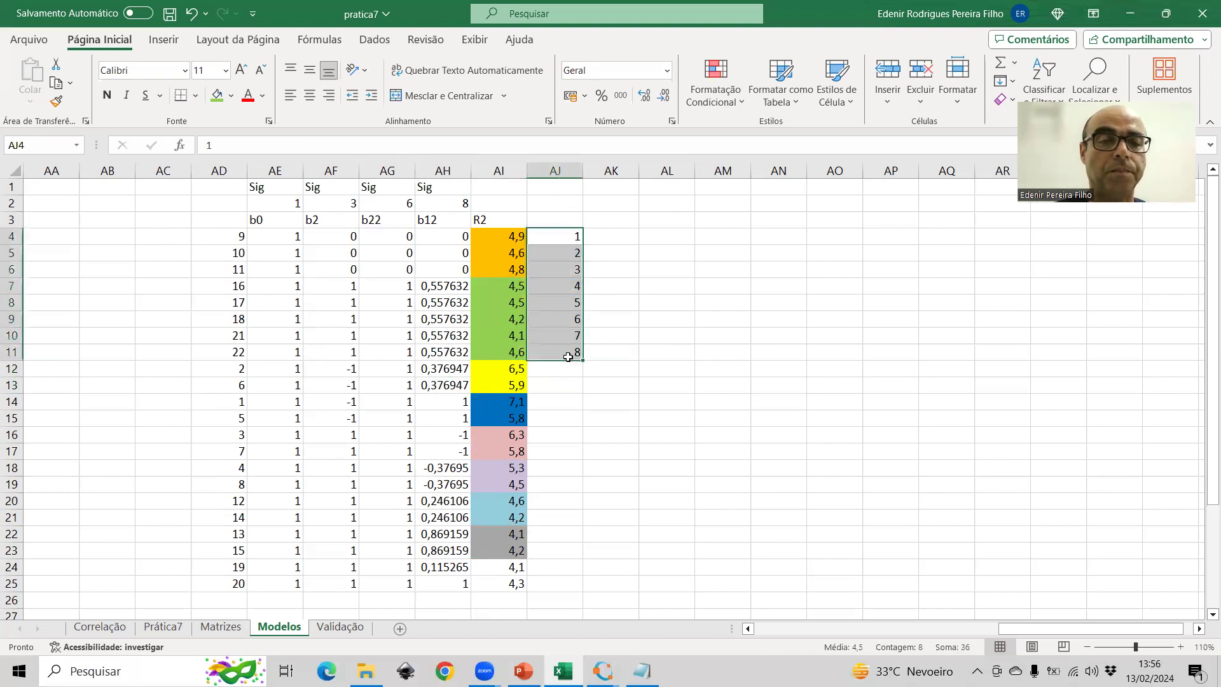
pyautogui.press('Delete')
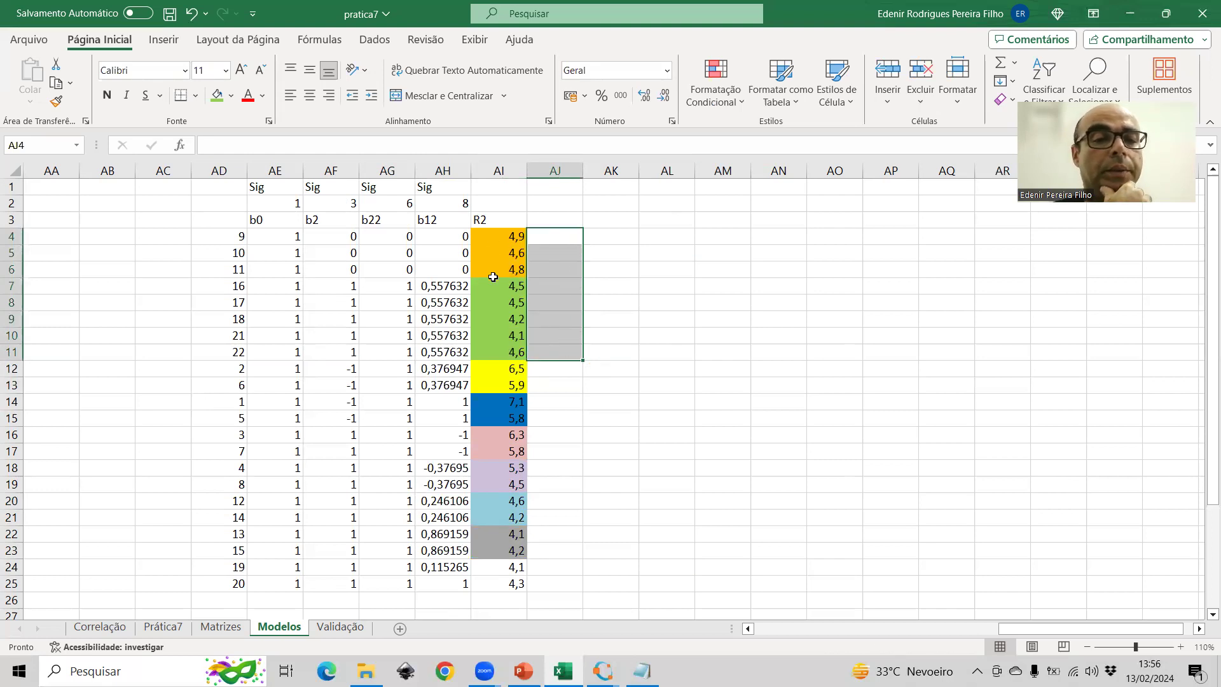
# - Compare the b12 coefficients of the colored replicate groups with those of the uncolored rows in AH24:AH25
pyautogui.moveTo(445, 286); pyautogui.dragTo(452, 350)
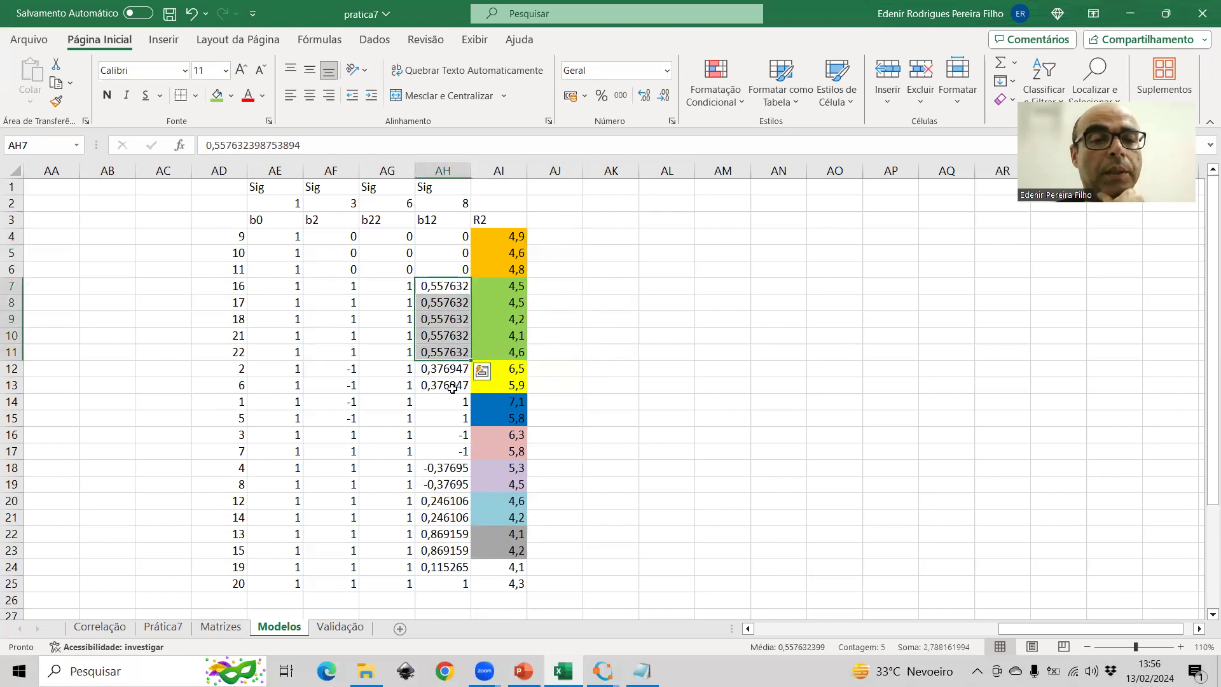
pyautogui.moveTo(452, 402); pyautogui.dragTo(454, 487)
pyautogui.moveTo(454, 533); pyautogui.dragTo(459, 585)
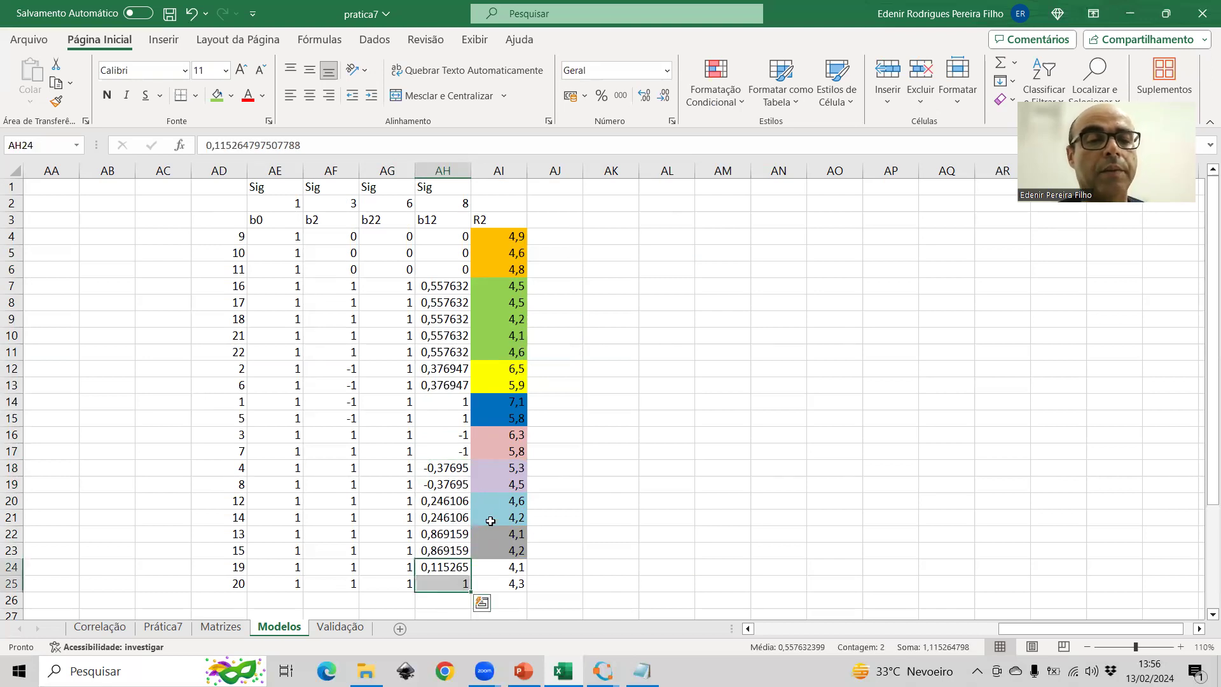
# - Enter the heading Média in AJ3, beside the R2 column
pyautogui.click(555, 218)
pyautogui.write('M')
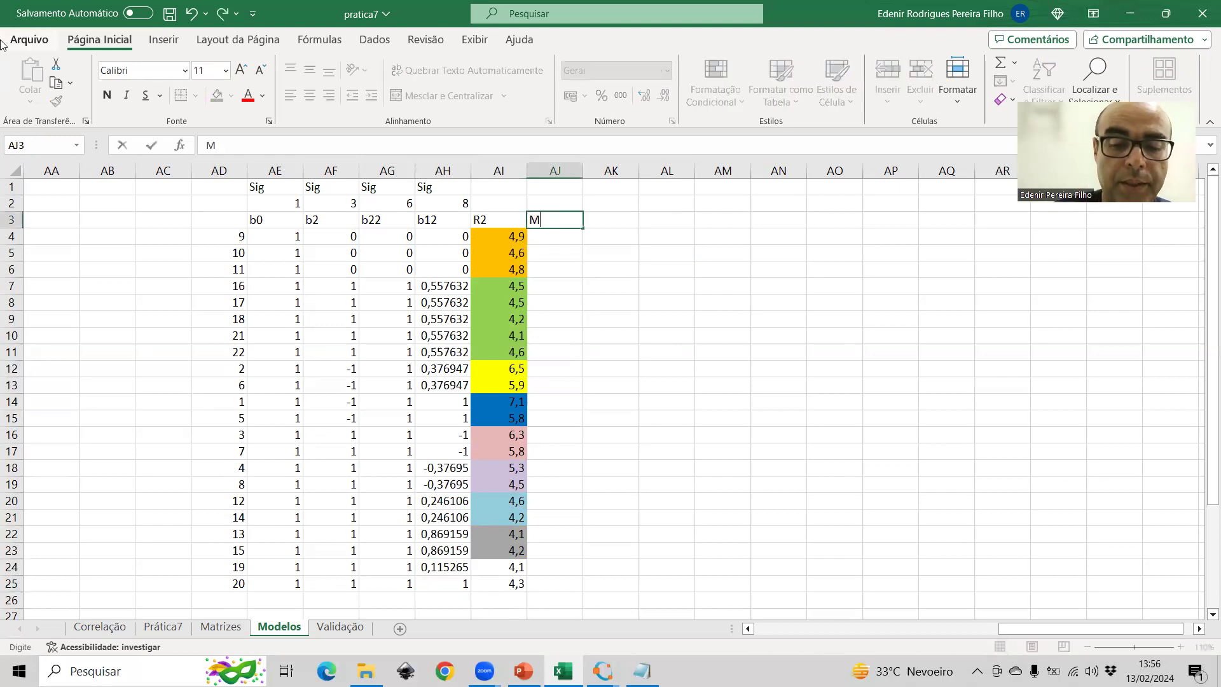
pyautogui.write('éi')
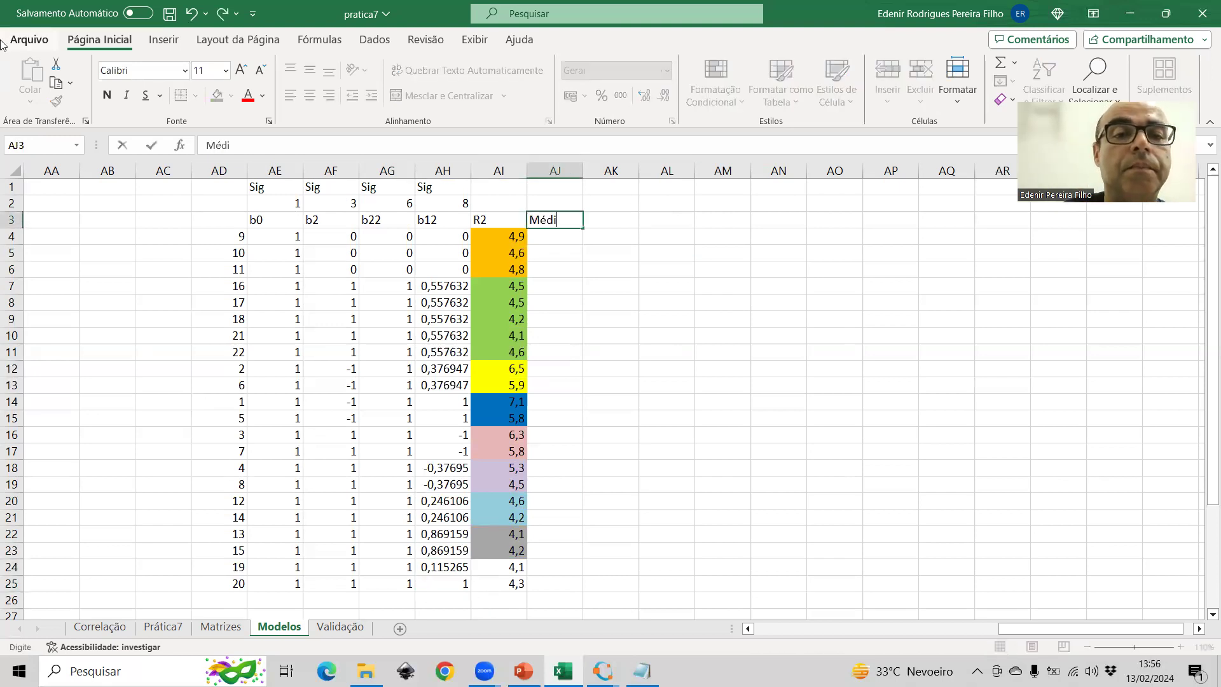
pyautogui.write('ia')
pyautogui.press('Return')
# - Calculate the mean of the orange group in AJ4 with =MÉDIA(AI4:AI6)
pyautogui.write('=media')
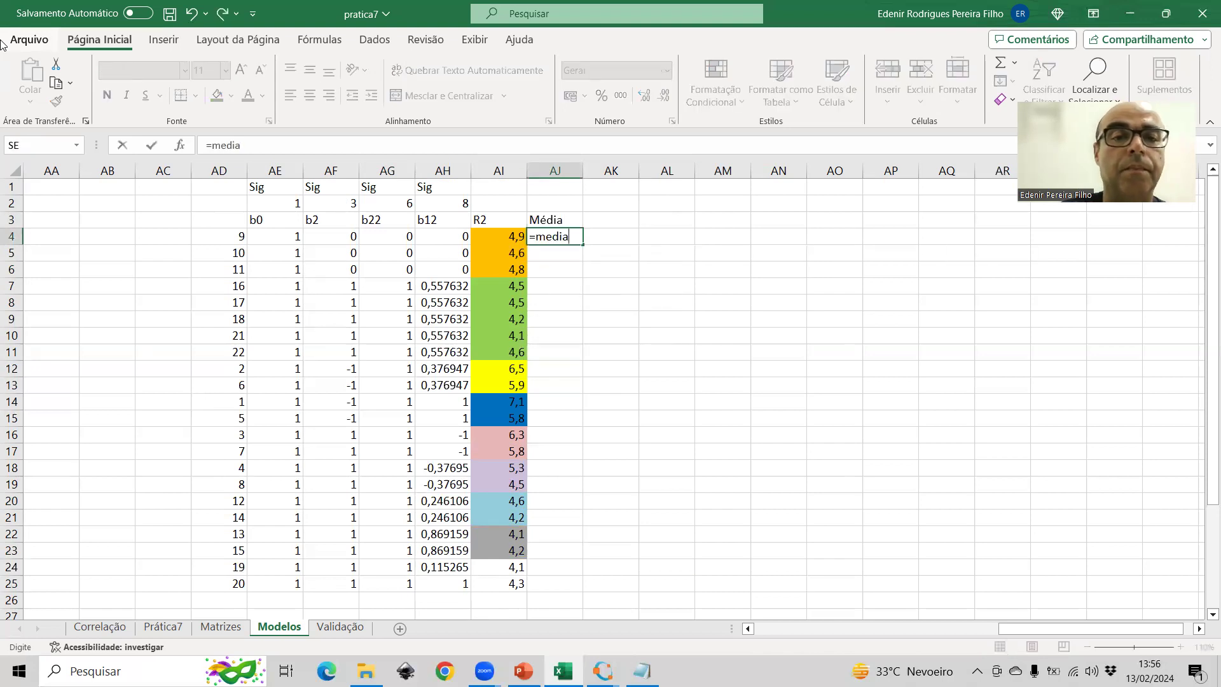
pyautogui.hotkey('ctrl', 'Return')
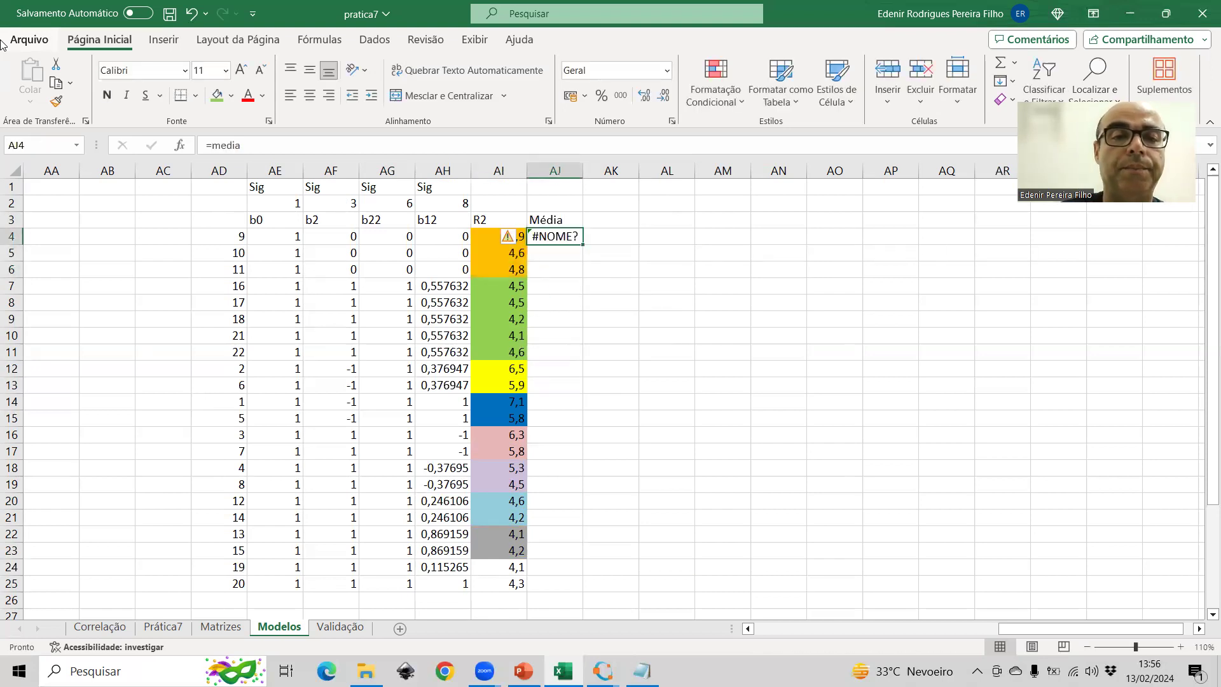
pyautogui.press('F2')
pyautogui.write('(')
pyautogui.press('Left')
pyautogui.hotkey('shift', 'Down')
pyautogui.hotkey('shift', 'Down')
pyautogui.press('Return')
# - Reference the group mean in AJ5 with =AJ4 and fill the reference down to AJ6
pyautogui.write('=')
pyautogui.click(538, 237)
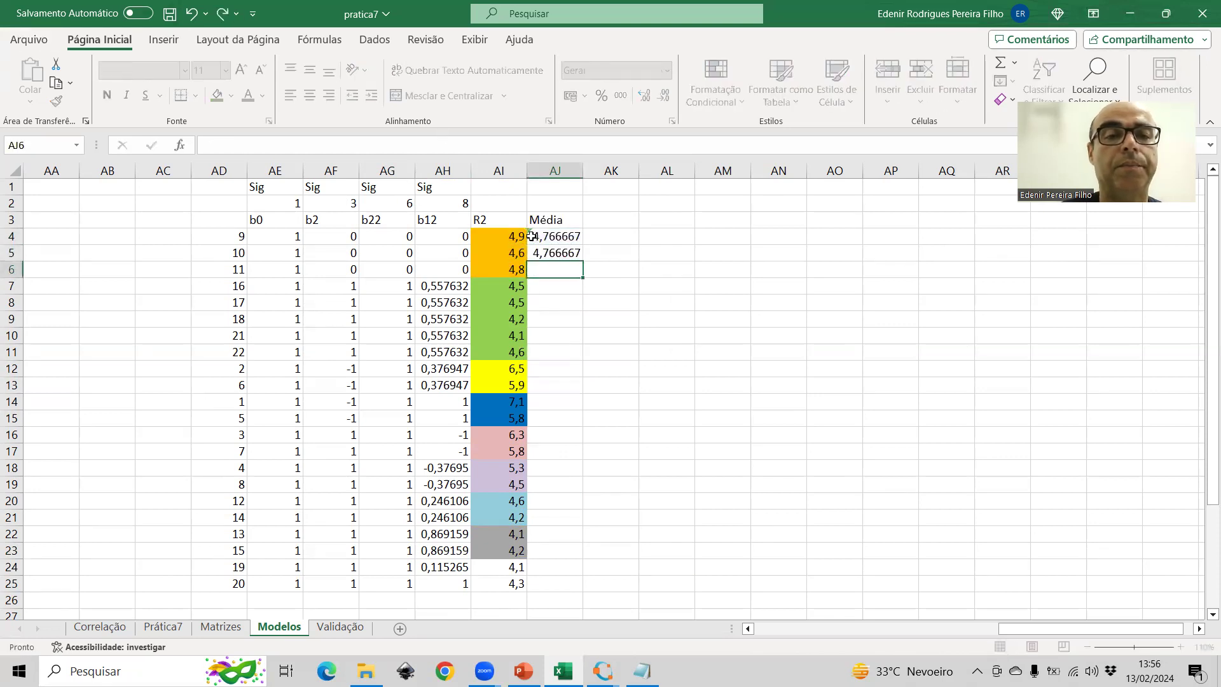
pyautogui.press('Return')
pyautogui.click(572, 254)
pyautogui.moveTo(580, 257); pyautogui.dragTo(581, 280)
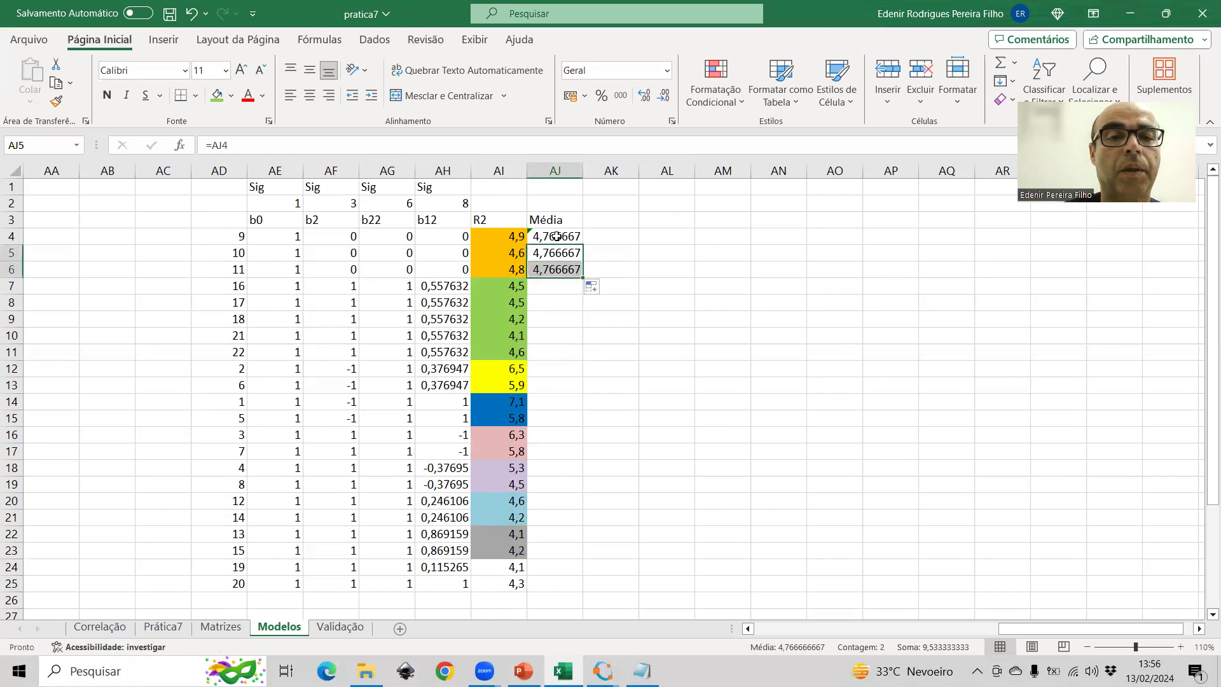
# - Copy the mean formulas from AJ4:AJ6 into AJ7:AJ9 for the green group
pyautogui.moveTo(558, 237); pyautogui.dragTo(558, 269)
pyautogui.hotkey('ctrl', 'c')
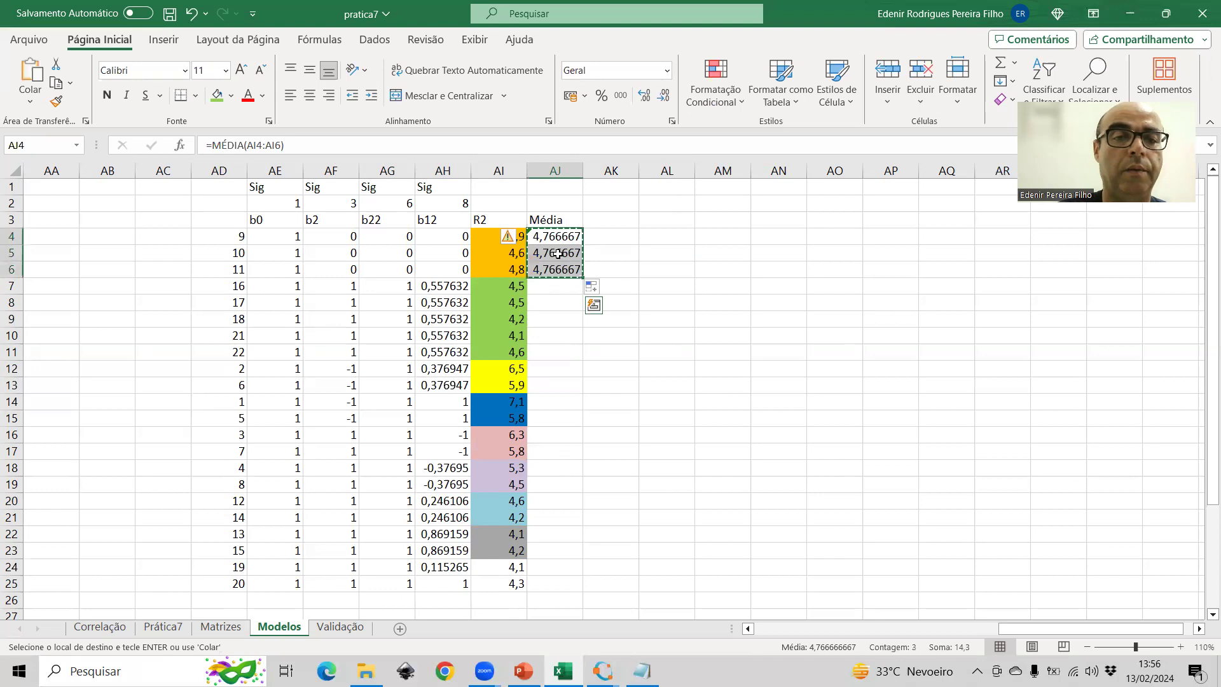
pyautogui.press('Down')
pyautogui.press('Down')
pyautogui.press('Down')
pyautogui.hotkey('ctrl', 'v')
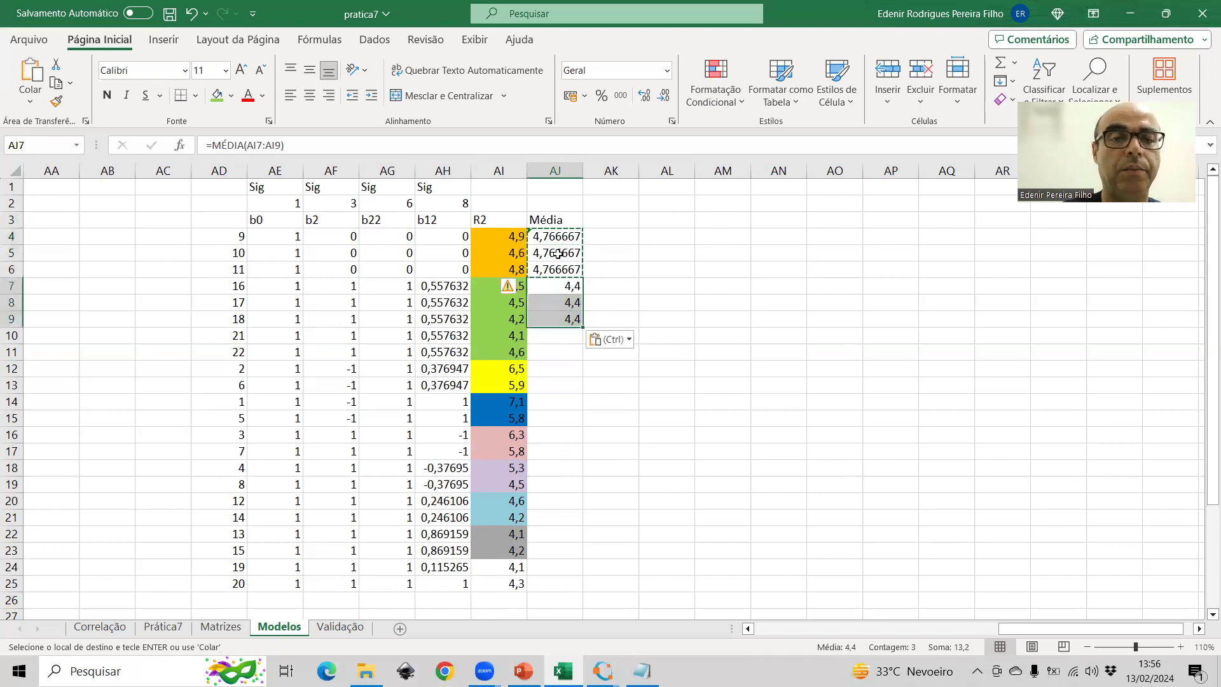
pyautogui.press('Escape')
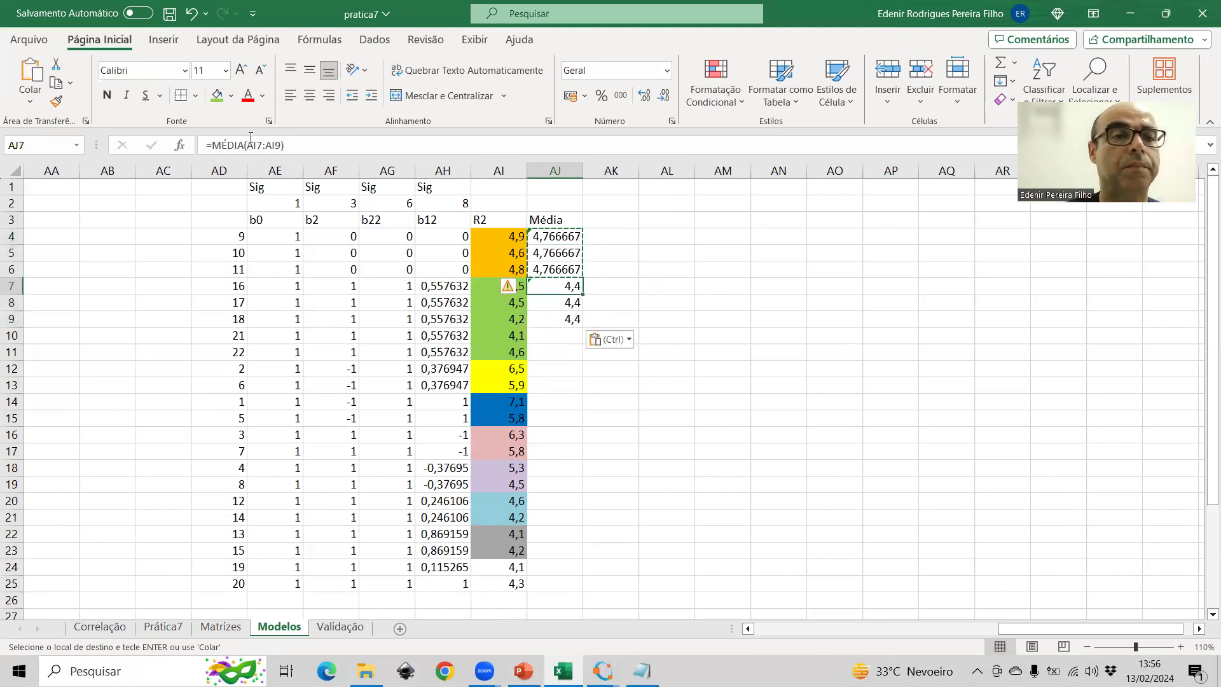
# - Extend the green group's mean in AJ7 to the range AI7:AI11 and fill its reference down to AJ11
pyautogui.doubleClick(558, 286)
pyautogui.moveTo(527, 327); pyautogui.dragTo(527, 360)
pyautogui.press('Return')
pyautogui.moveTo(581, 310); pyautogui.dragTo(581, 355)
# - Copy the mean formulas from AJ7:AJ8 into AJ12:AJ13 for the yellow group
pyautogui.moveTo(565, 290); pyautogui.dragTo(573, 311)
pyautogui.hotkey('ctrl', 'c')
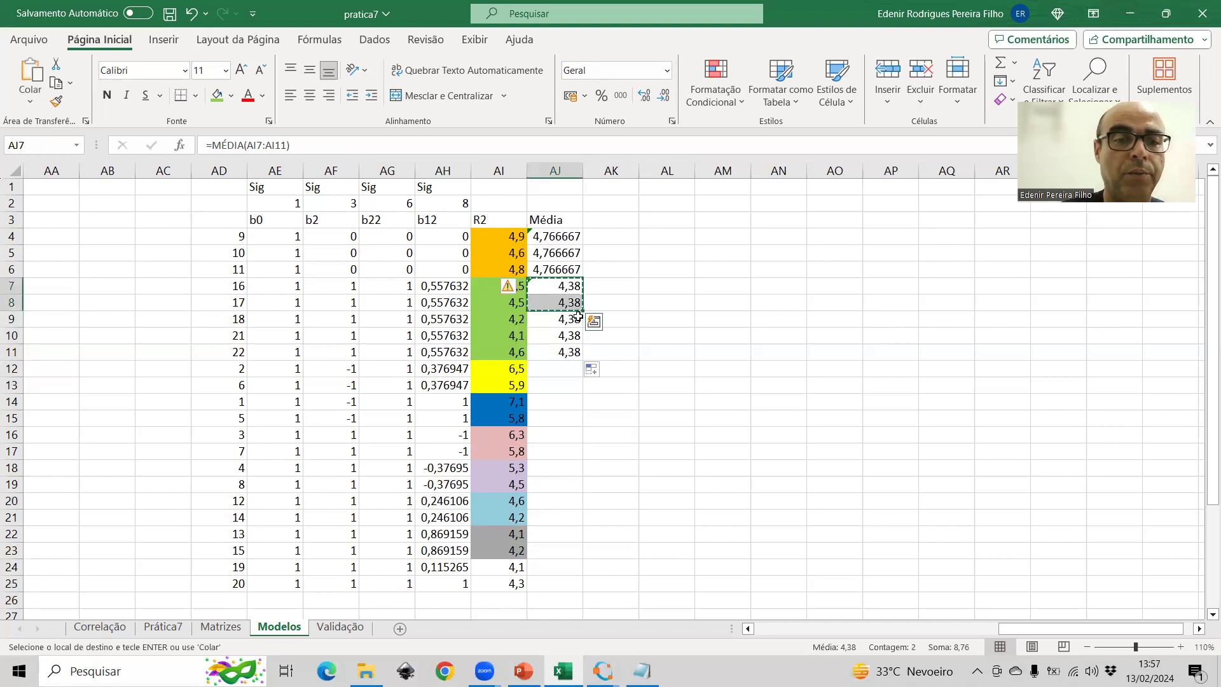
pyautogui.press('Down')
pyautogui.press('Down')
pyautogui.press('Down')
pyautogui.press('Down')
pyautogui.press('Down')
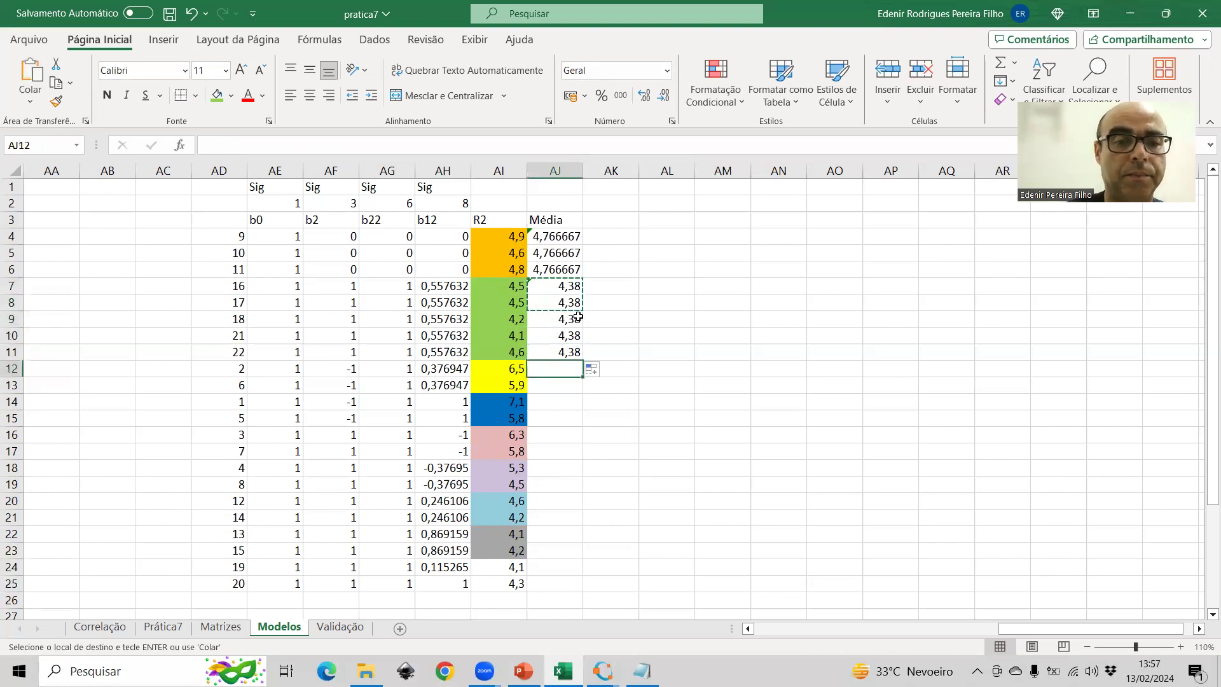
pyautogui.hotkey('ctrl', 'v')
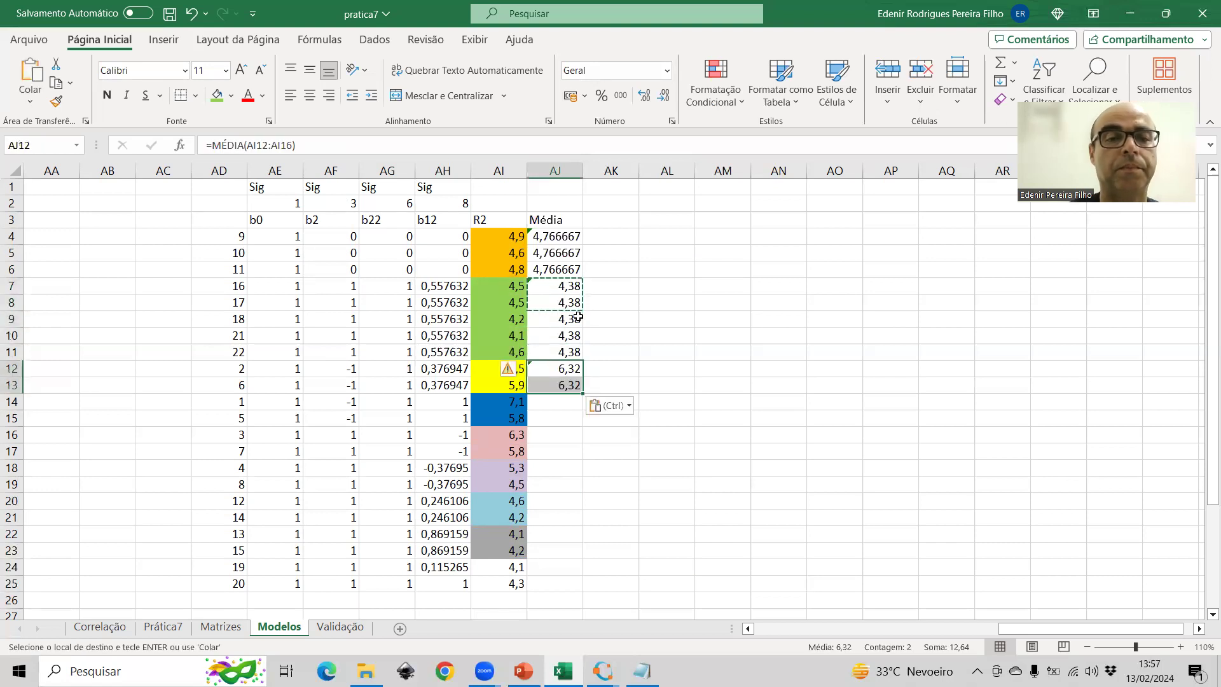
# - Shorten the range of the yellow group's mean formula in AJ12 to AI12:AI13
pyautogui.click(565, 366)
pyautogui.doubleClick(565, 367)
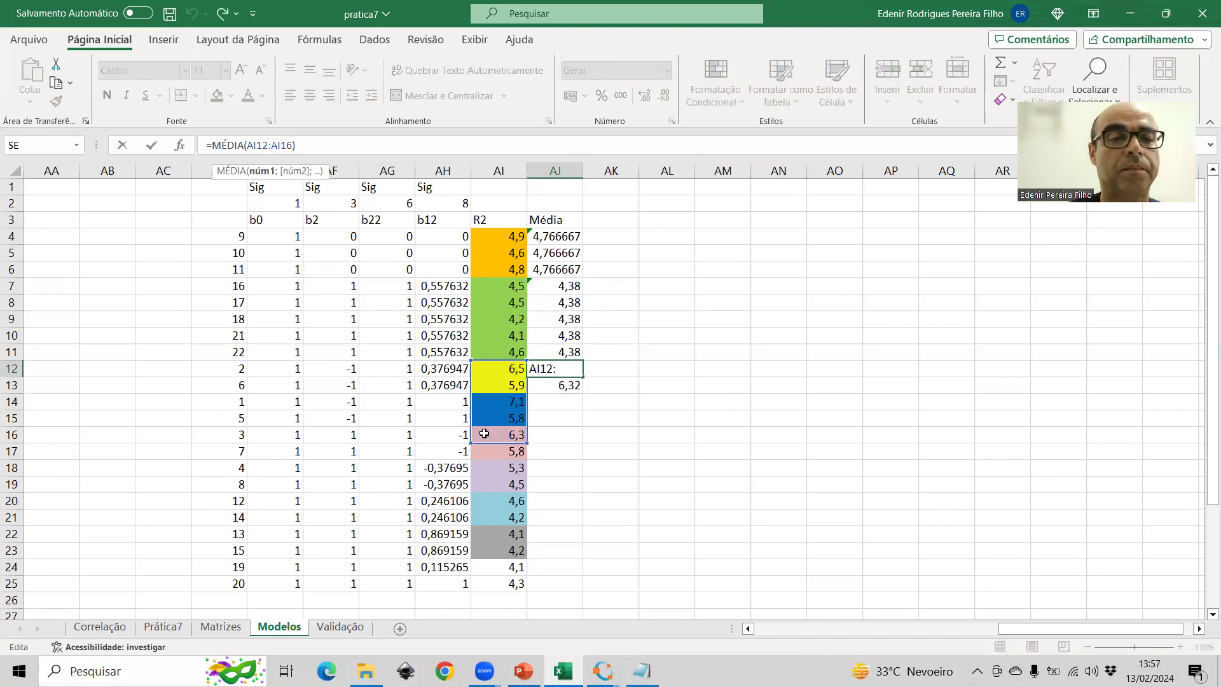
pyautogui.moveTo(471, 441); pyautogui.dragTo(471, 395)
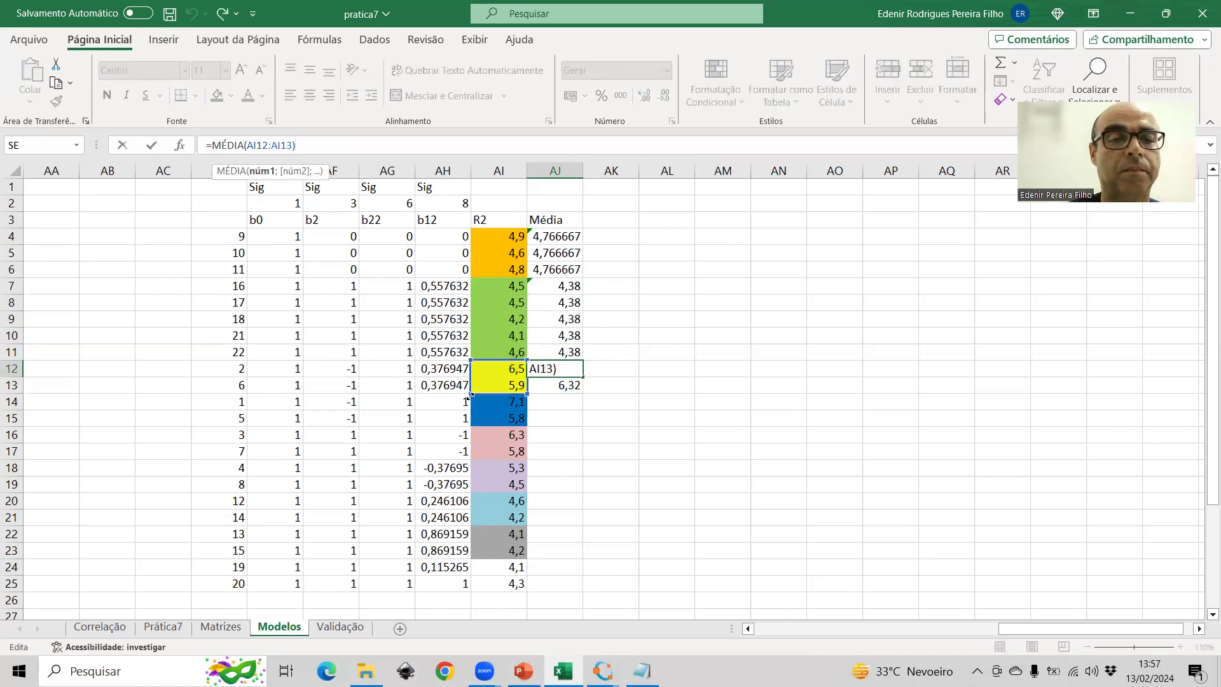
pyautogui.hotkey('ctrl', 'Return')
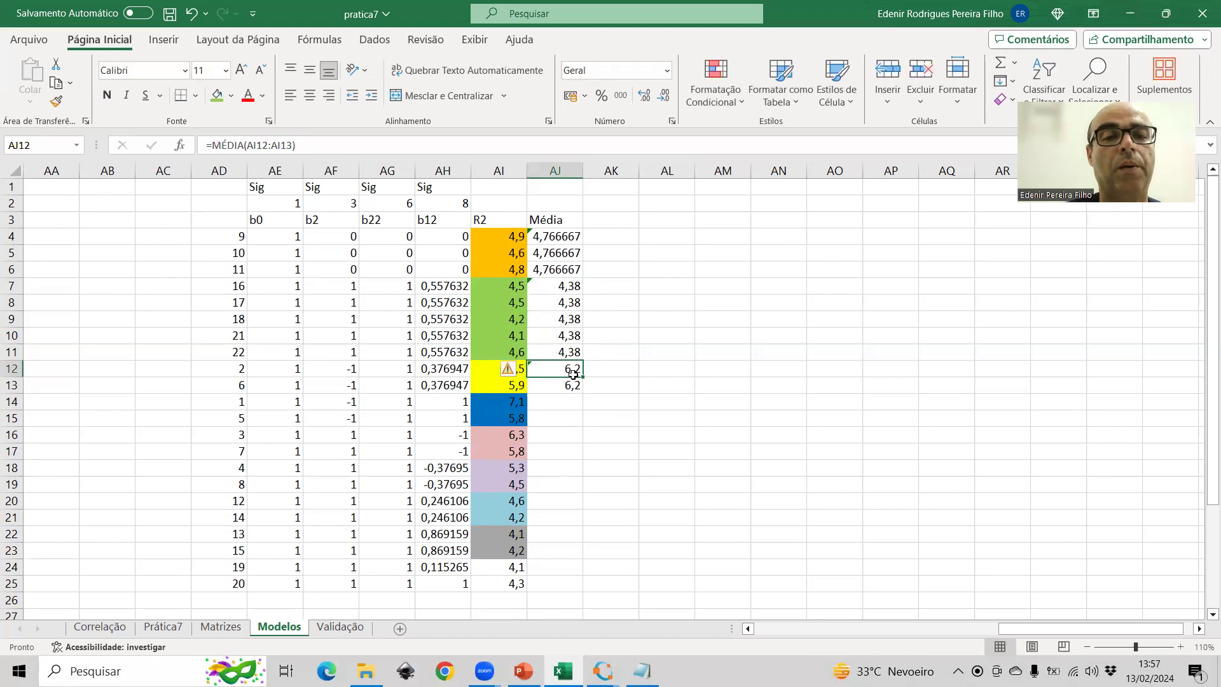
# - Copy the two-row mean formulas from AJ12:AJ13 to each remaining colored pair in AJ14:AJ23
pyautogui.keyDown('shift'); pyautogui.click(573, 380); pyautogui.keyUp('shift')
pyautogui.hotkey('ctrl', 'c')
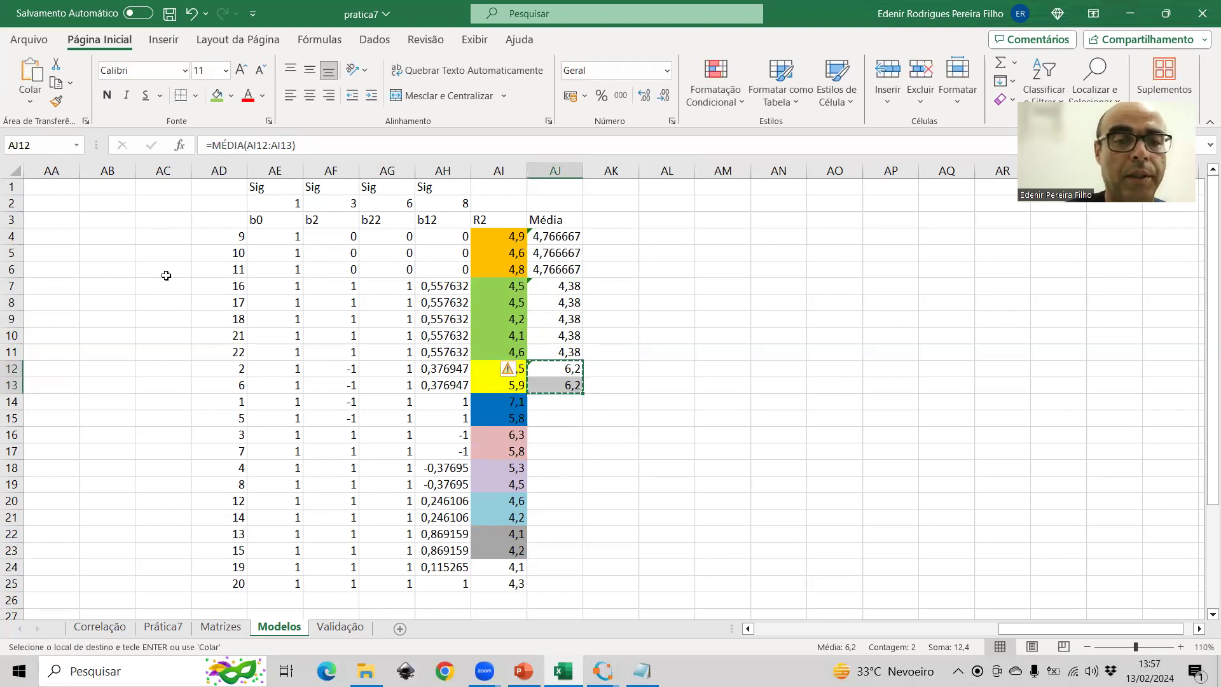
pyautogui.press('Down')
pyautogui.press('Down')
pyautogui.hotkey('ctrl', 'v')
pyautogui.press('Down')
pyautogui.press('Down')
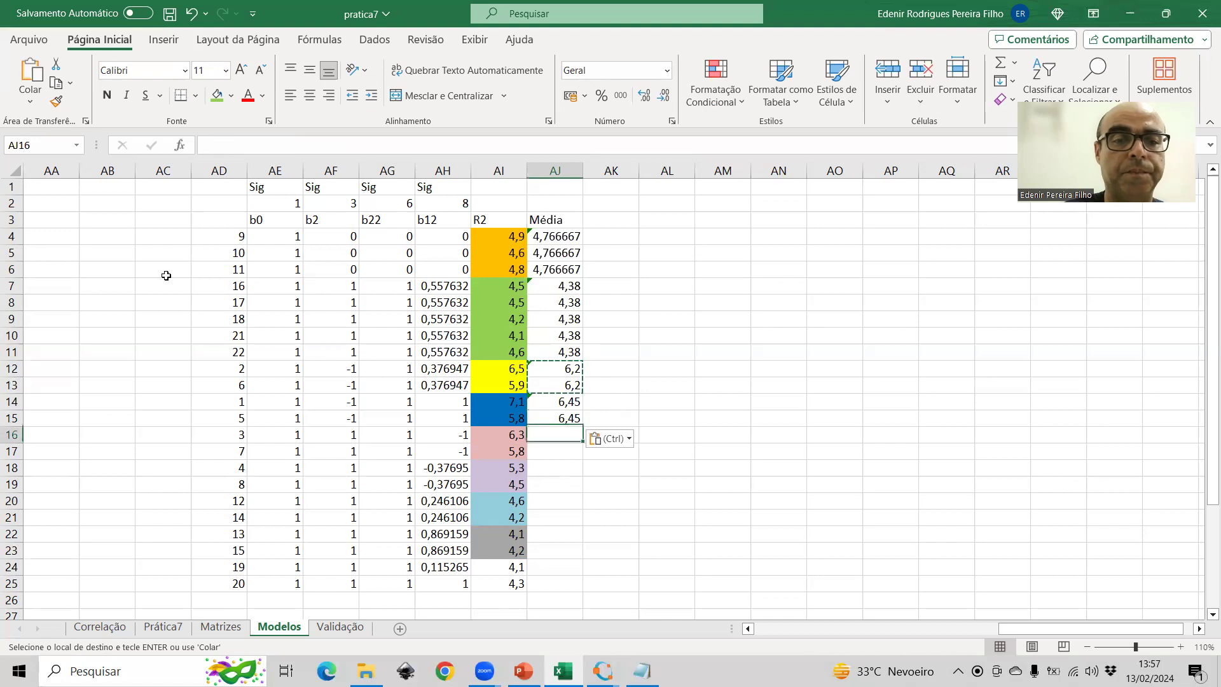
pyautogui.hotkey('ctrl', 'v')
pyautogui.press('Down')
pyautogui.press('Down')
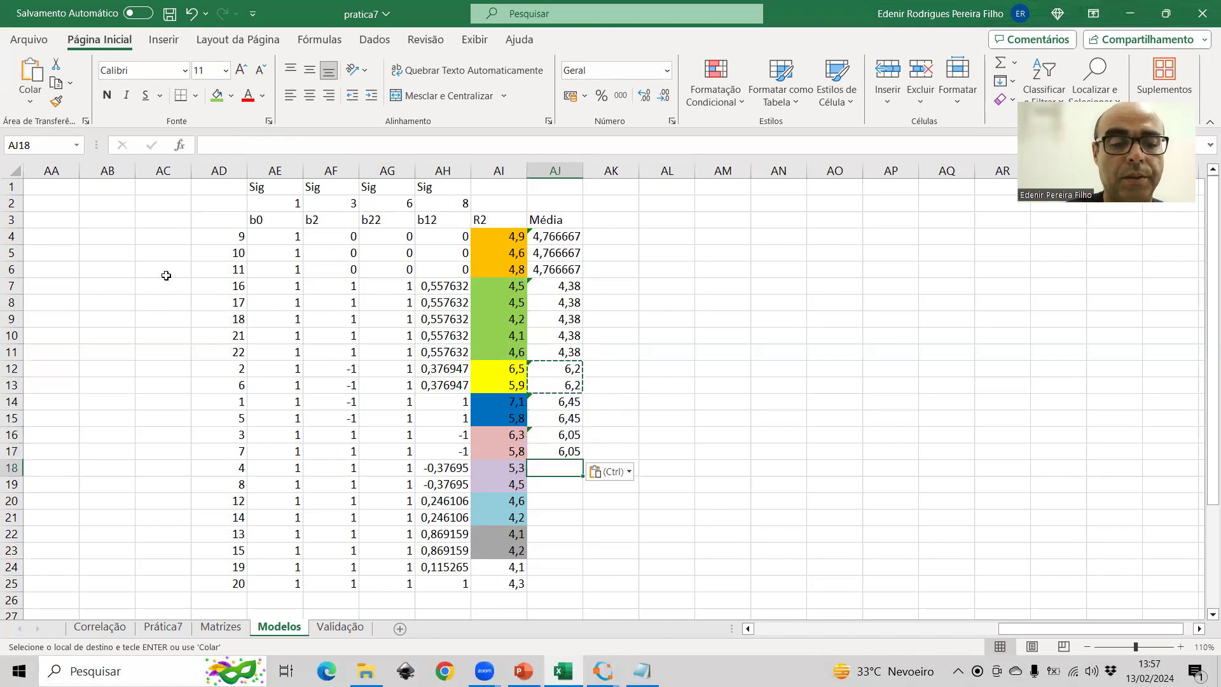
pyautogui.hotkey('ctrl', 'v')
pyautogui.press('Down')
pyautogui.press('Down')
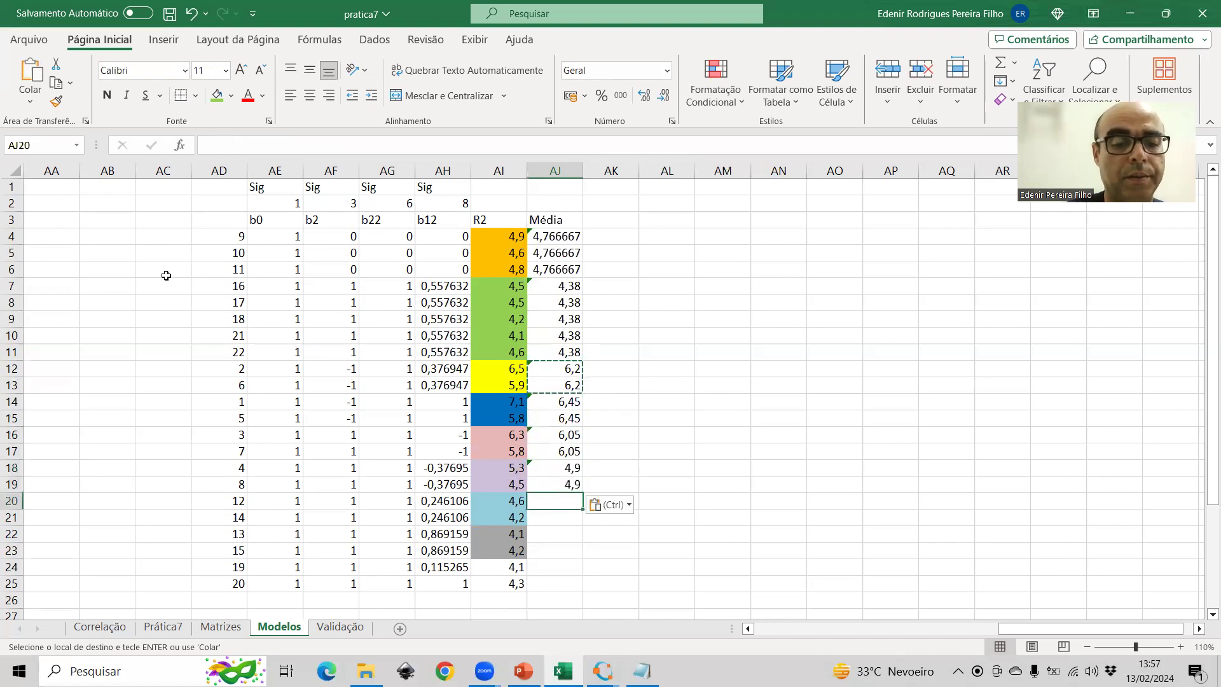
pyautogui.hotkey('ctrl', 'v')
pyautogui.press('Down')
pyautogui.press('Down')
pyautogui.hotkey('ctrl', 'v')
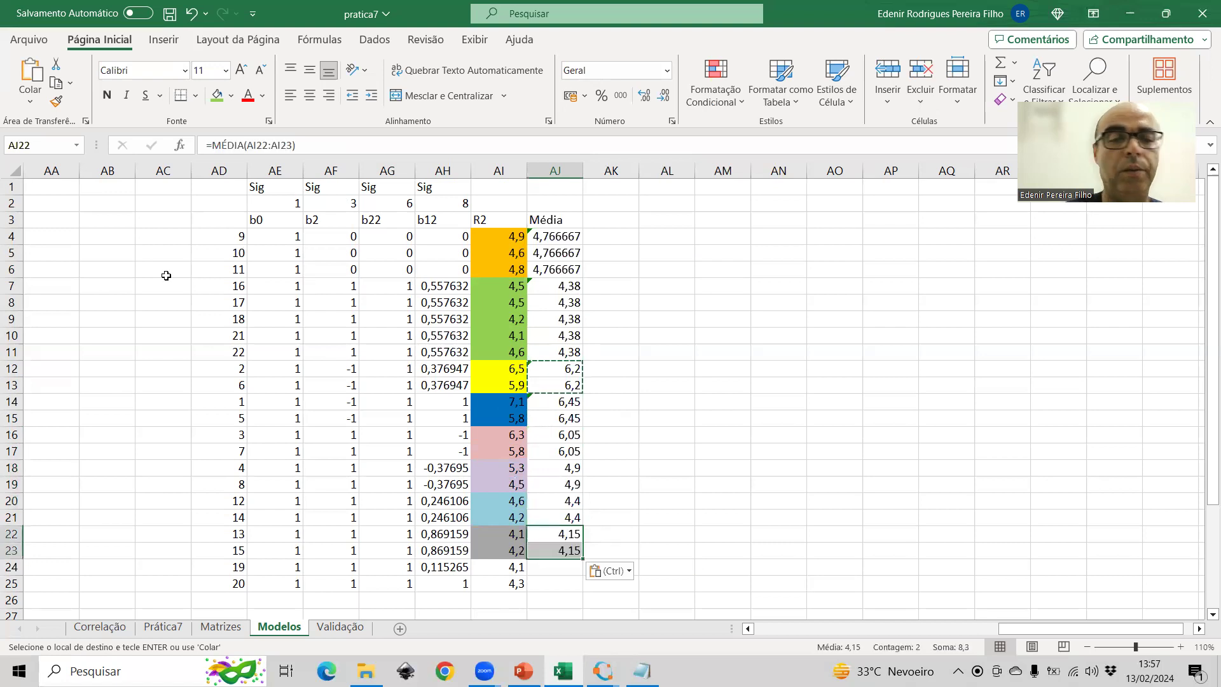
# - Enter the heading dif^2 in AK3 and calculate the squared deviation in AK4 with =(AI4-AJ4)^2
pyautogui.click(629, 219)
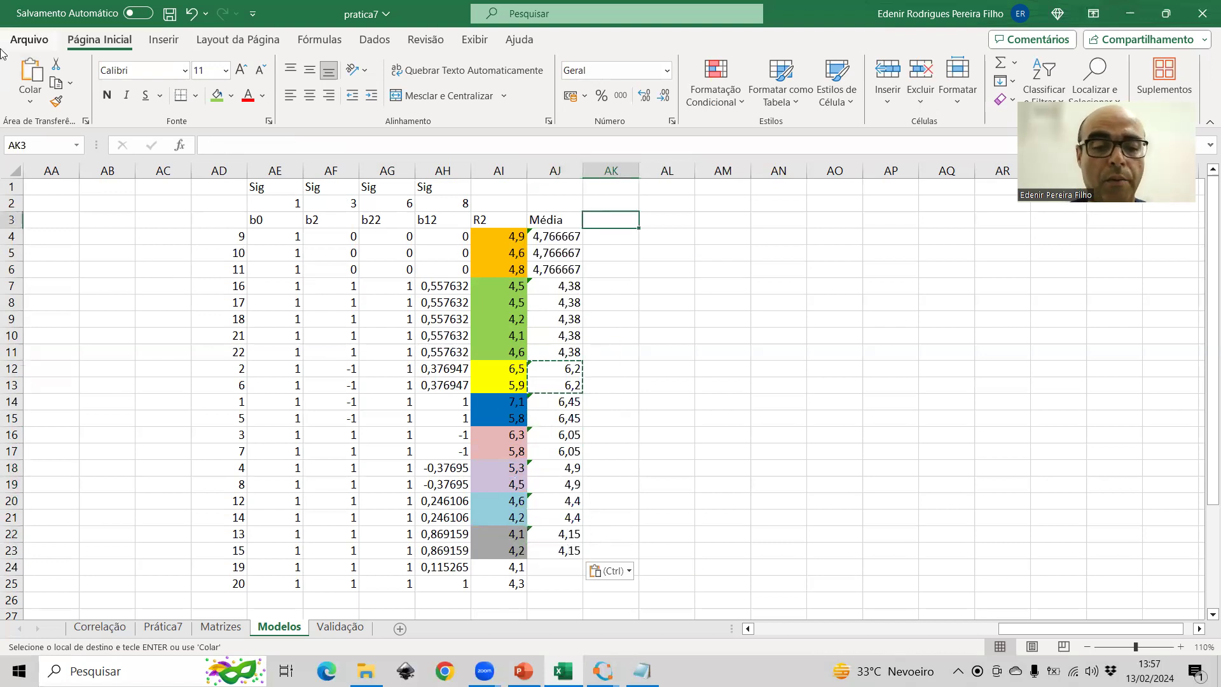
pyautogui.write('dif^')
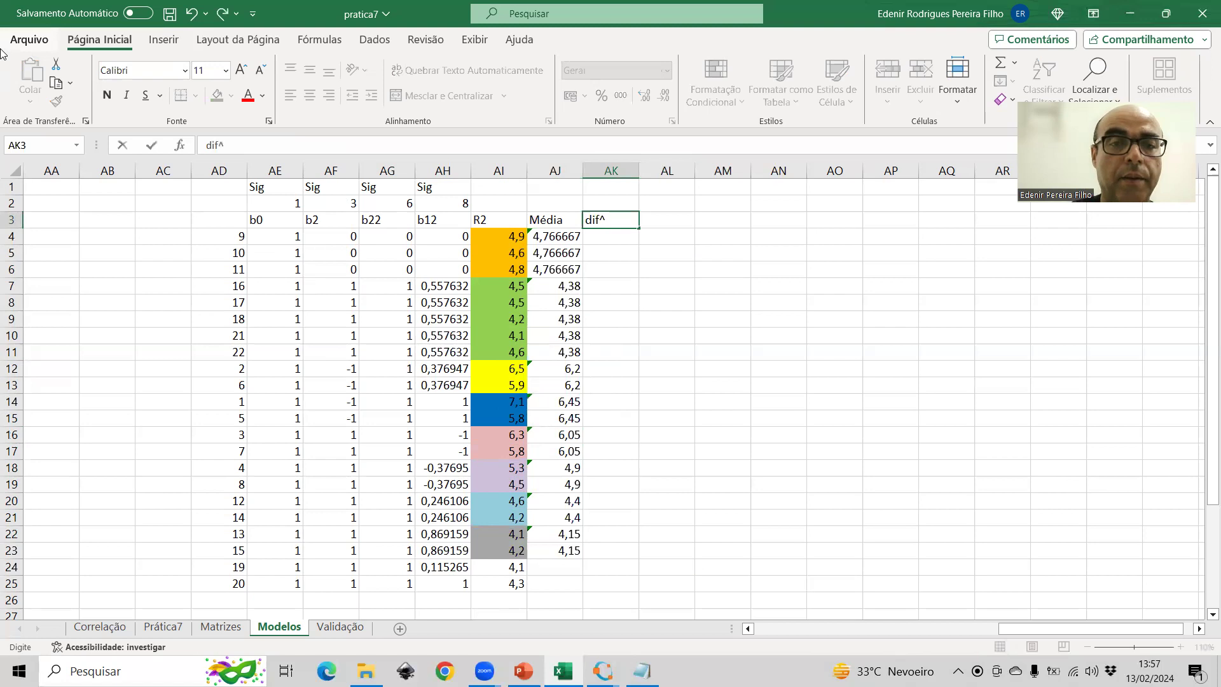
pyautogui.write('2')
pyautogui.press('Return')
pyautogui.write('=(')
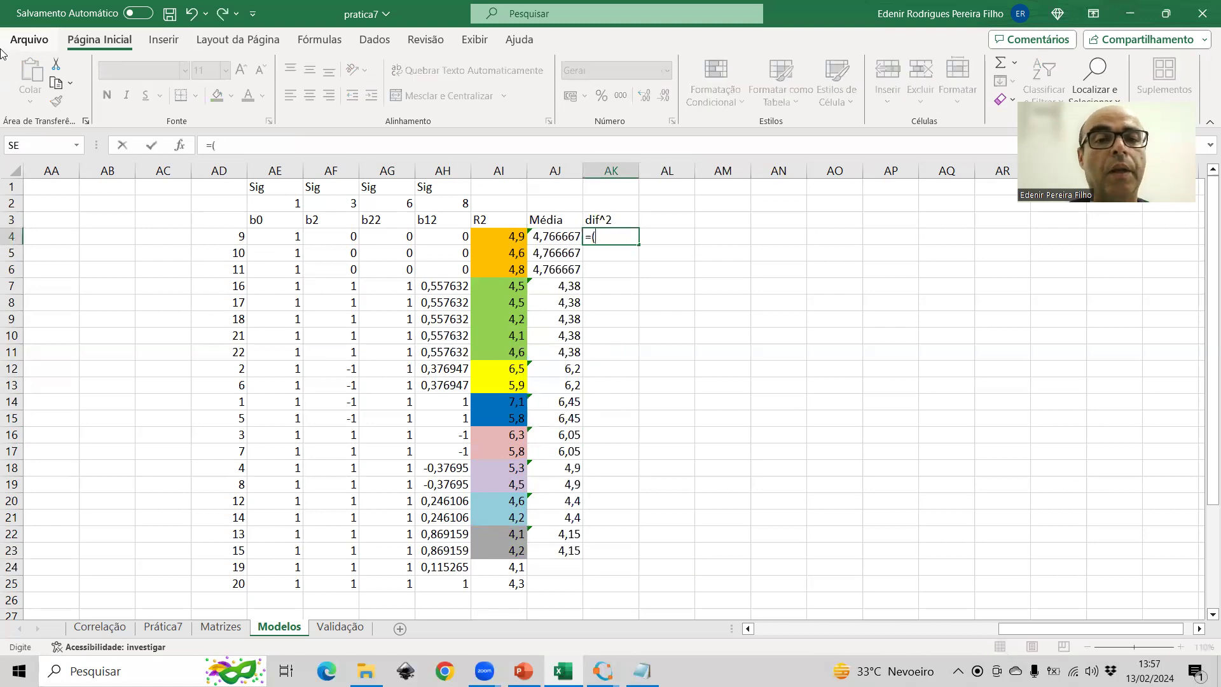
pyautogui.click(503, 238)
pyautogui.write('-')
pyautogui.click(549, 238)
pyautogui.write(')^2')
pyautogui.press('Return')
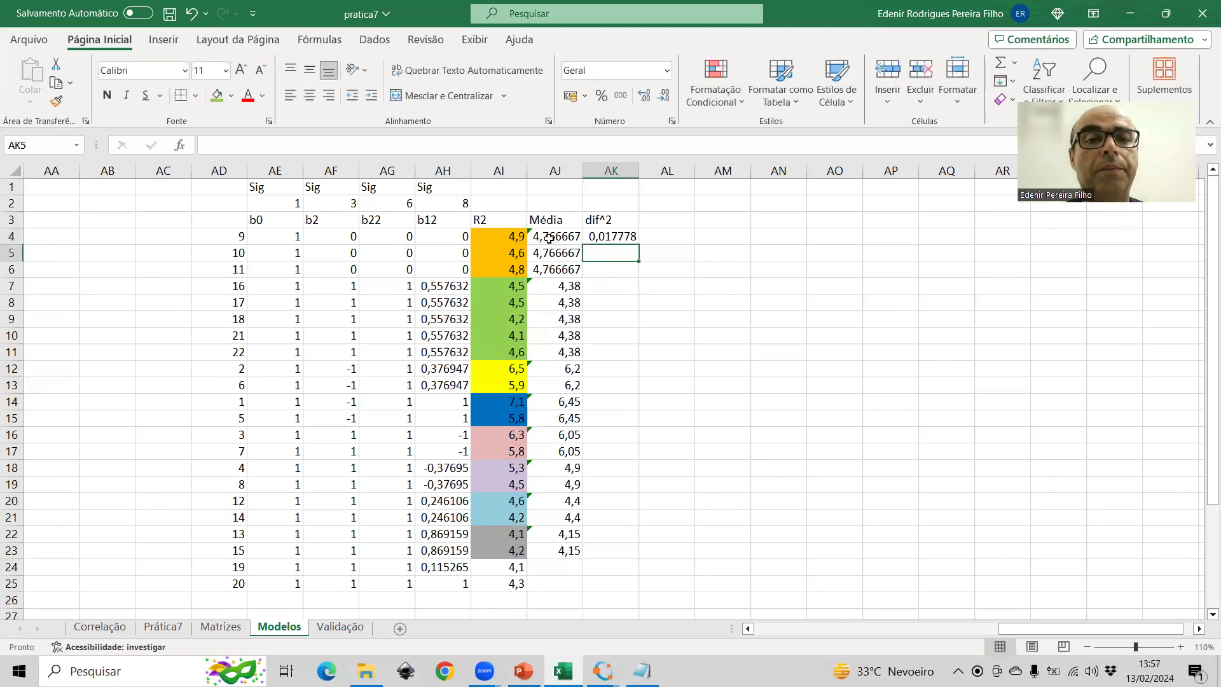
# - Fill the squared-deviation formula from AK4 down to AK23
pyautogui.click(630, 241)
pyautogui.moveTo(637, 247); pyautogui.dragTo(626, 563)
pyautogui.click(662, 221)
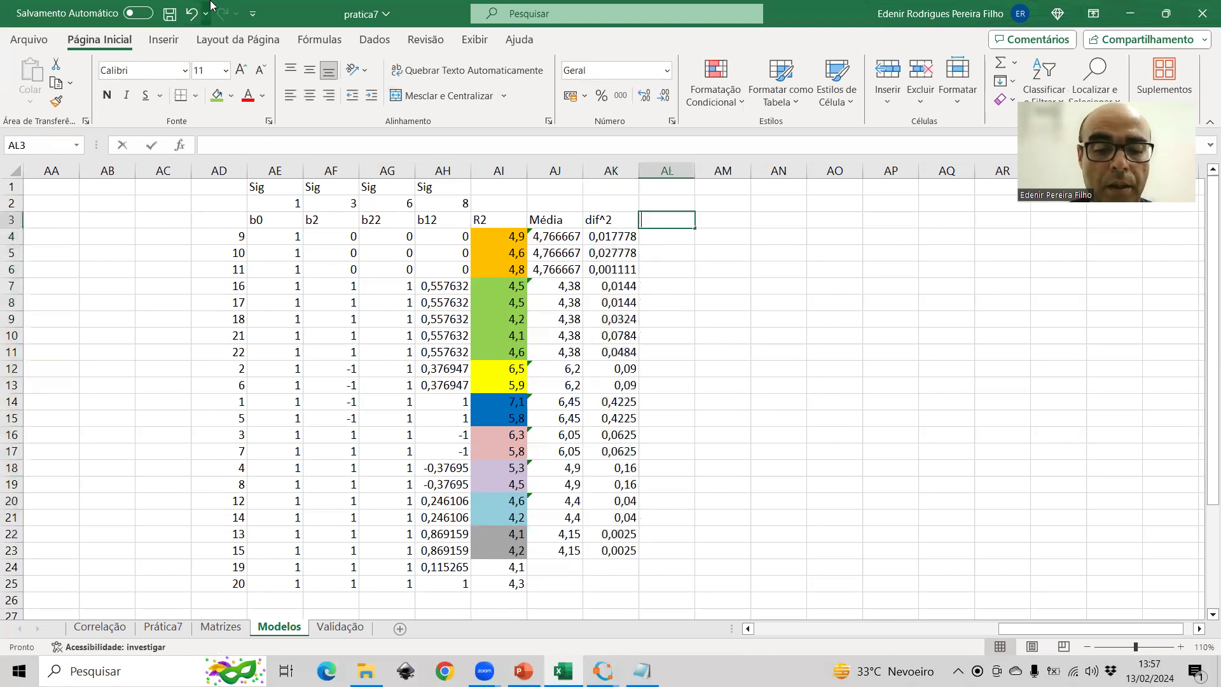
# - Add the heading g.l. in AL3 and enter degrees of freedom 2 for the orange group and 4 for the green group
pyautogui.write('g.l')
pyautogui.press('Return')
pyautogui.write('2')
pyautogui.press('Return')
pyautogui.press('Return')
pyautogui.press('Return')
pyautogui.write('4')
pyautogui.press('Return')
pyautogui.press('Return')
pyautogui.press('Return')
pyautogui.press('Return')
pyautogui.press('Return')
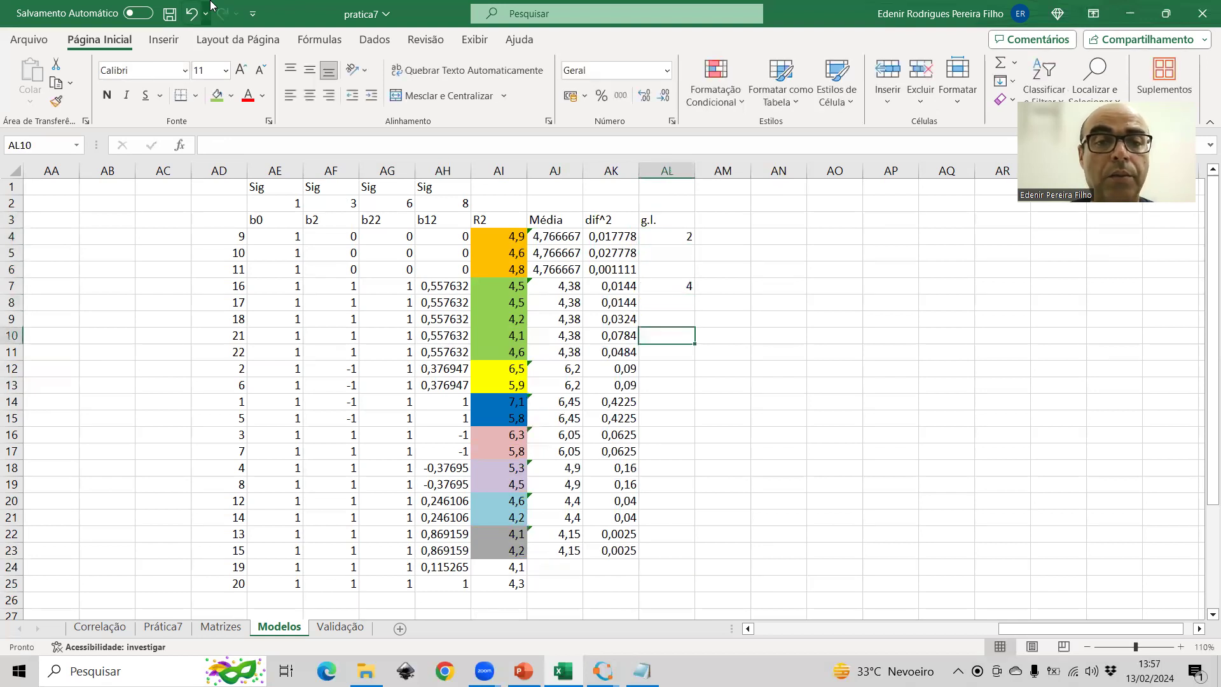
# - Enter 1 degree of freedom on the first row of each two-row colored group, in AL12 through AL22
pyautogui.write('1')
pyautogui.press('Return')
pyautogui.press('Return')
pyautogui.write('1')
pyautogui.press('Return')
pyautogui.press('Return')
pyautogui.write('1')
pyautogui.press('Return')
pyautogui.press('Return')
pyautogui.write('1')
pyautogui.press('Return')
pyautogui.press('Return')
pyautogui.write('1')
pyautogui.press('Return')
pyautogui.press('Return')
pyautogui.write('1')
pyautogui.press('Return')
pyautogui.press('Escape')
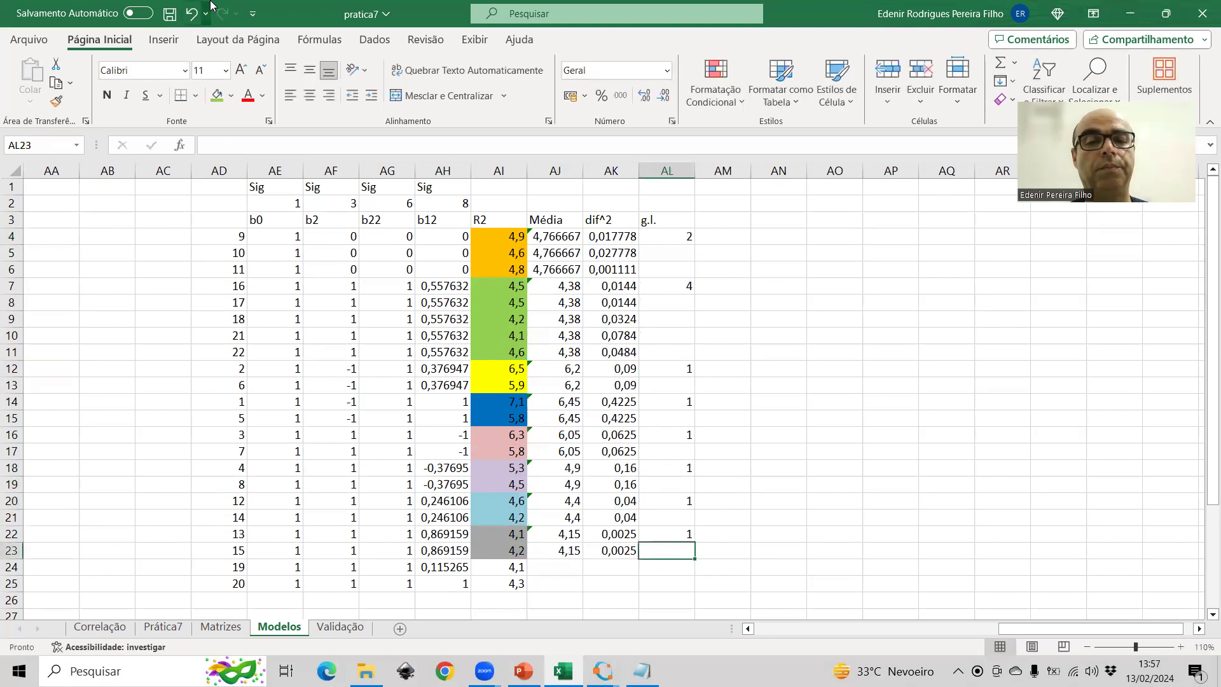
# - Label cell AJ24 as SQEP
pyautogui.press('Left')
pyautogui.press('Down')
pyautogui.press('Left')
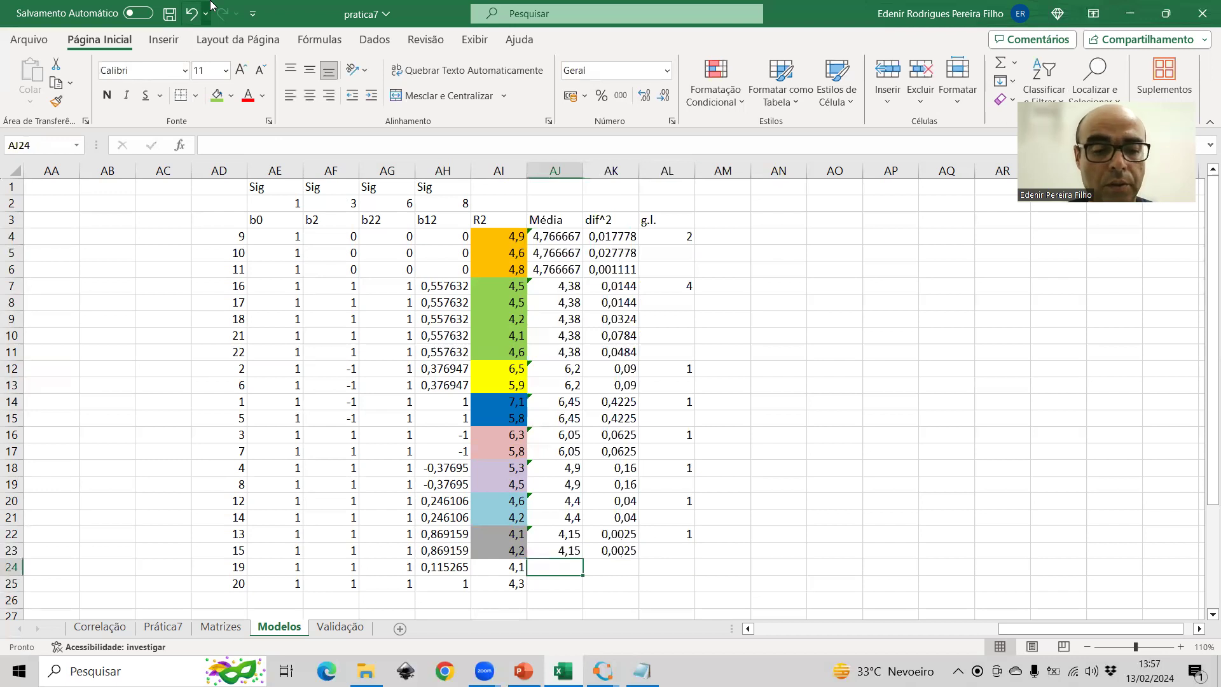
pyautogui.write('SQE')
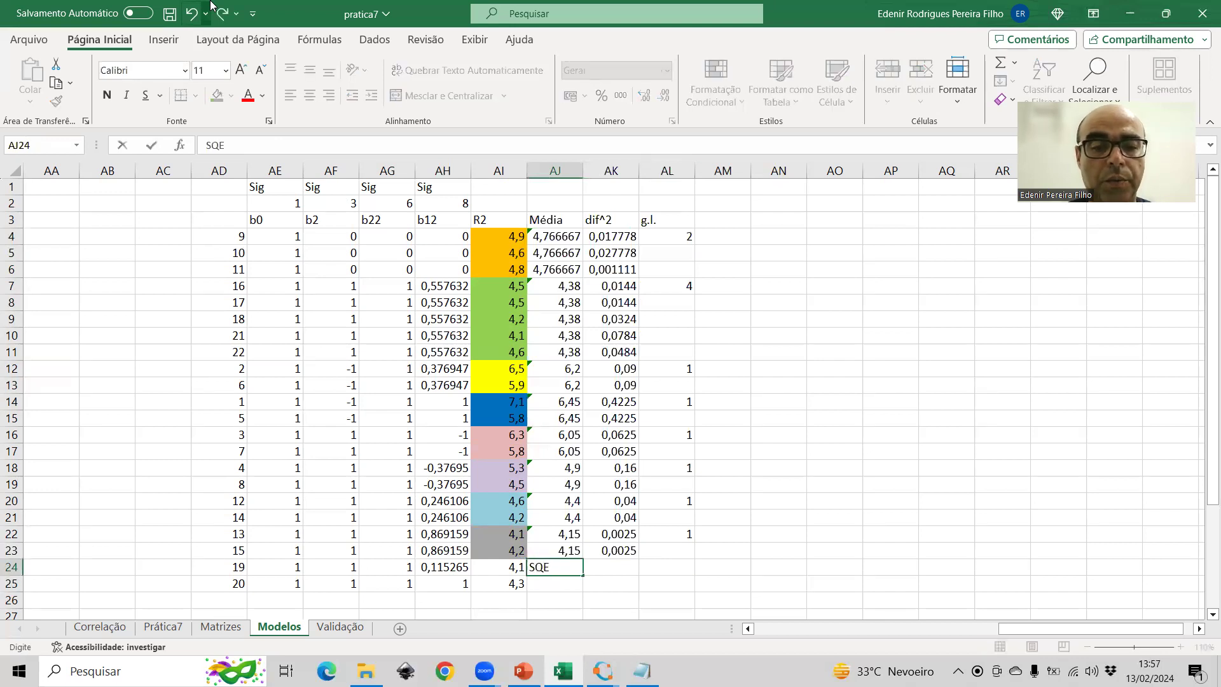
pyautogui.write('P')
pyautogui.press('Tab')
# - Sum the squared deviations in AK24 with =SOMA(AK4:AK23) and extend the formula to AL24 for the degrees of freedom
pyautogui.write('=s')
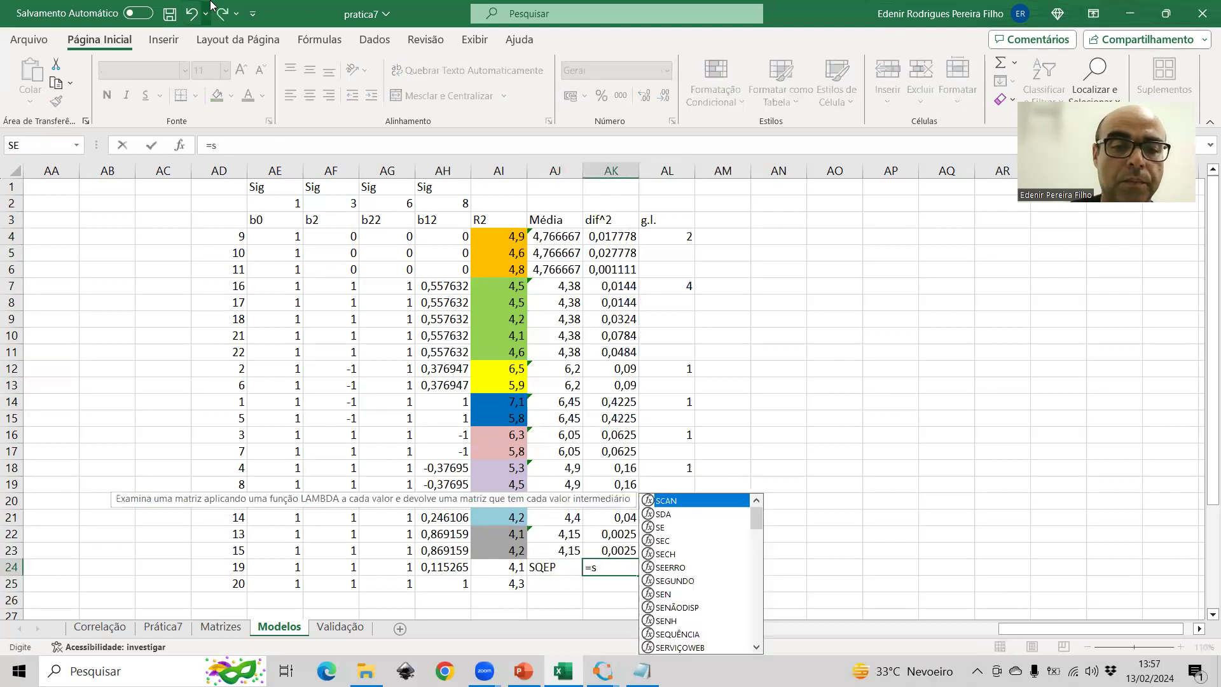
pyautogui.write('oma(')
pyautogui.press('Up')
pyautogui.hotkey('ctrl', 'shift', 'Up')
pyautogui.press('Return')
pyautogui.click(626, 571)
pyautogui.moveTo(638, 576); pyautogui.dragTo(679, 580)
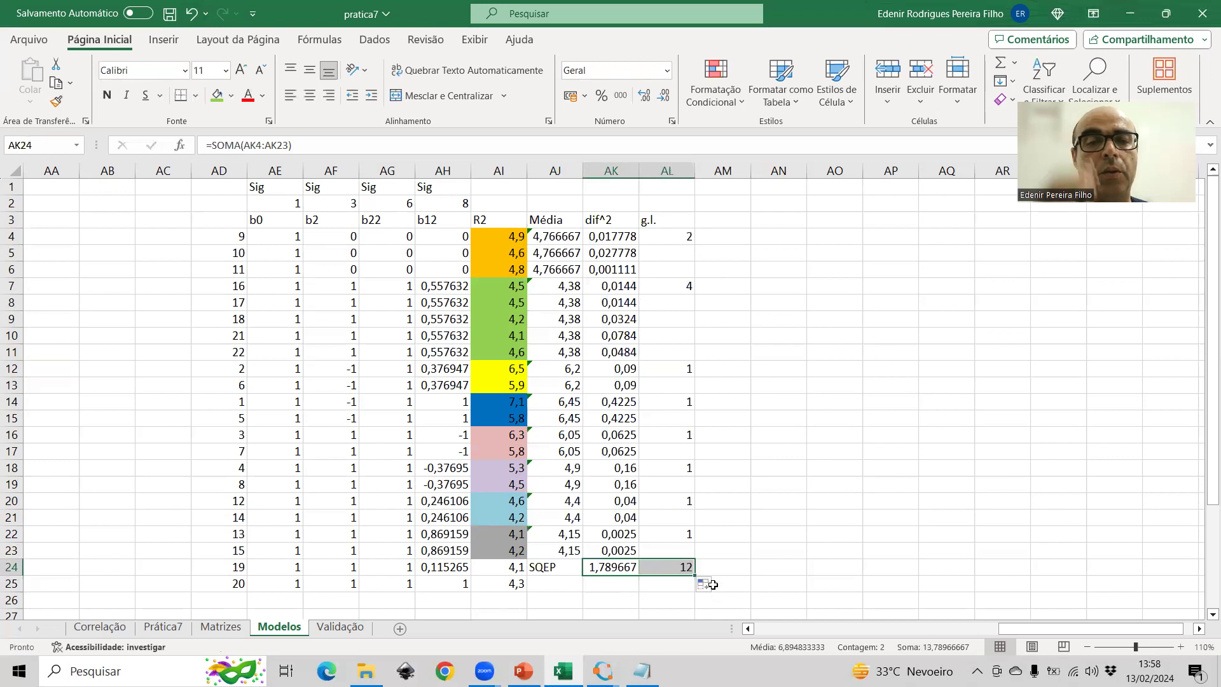
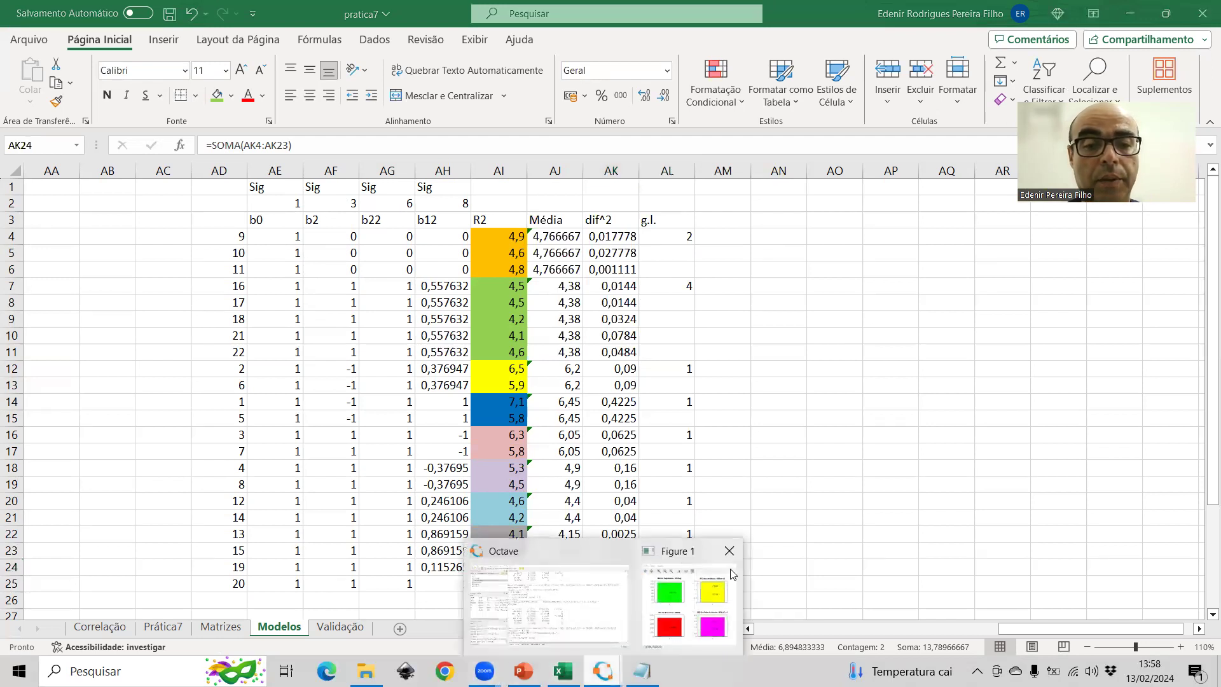
# - Switch to Octave, recall the regression2 command for Mod_par2, and restrict X to columns [1,3,6,8]
pyautogui.moveTo(603, 671)
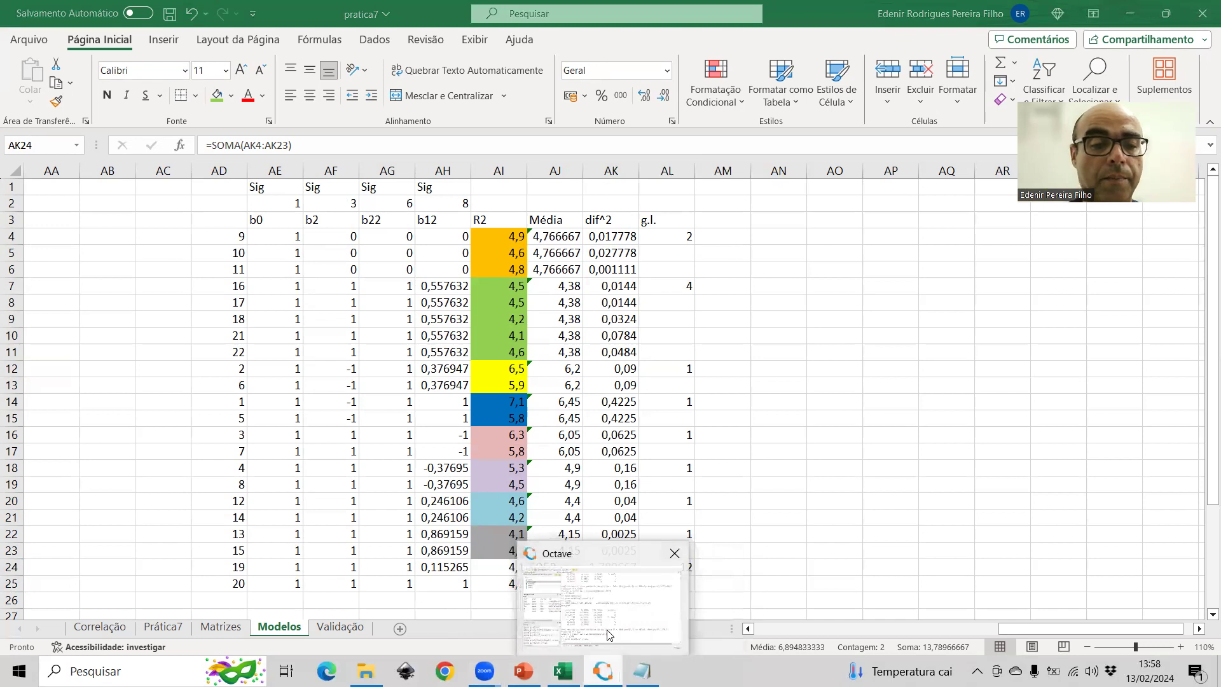
pyautogui.click(620, 614)
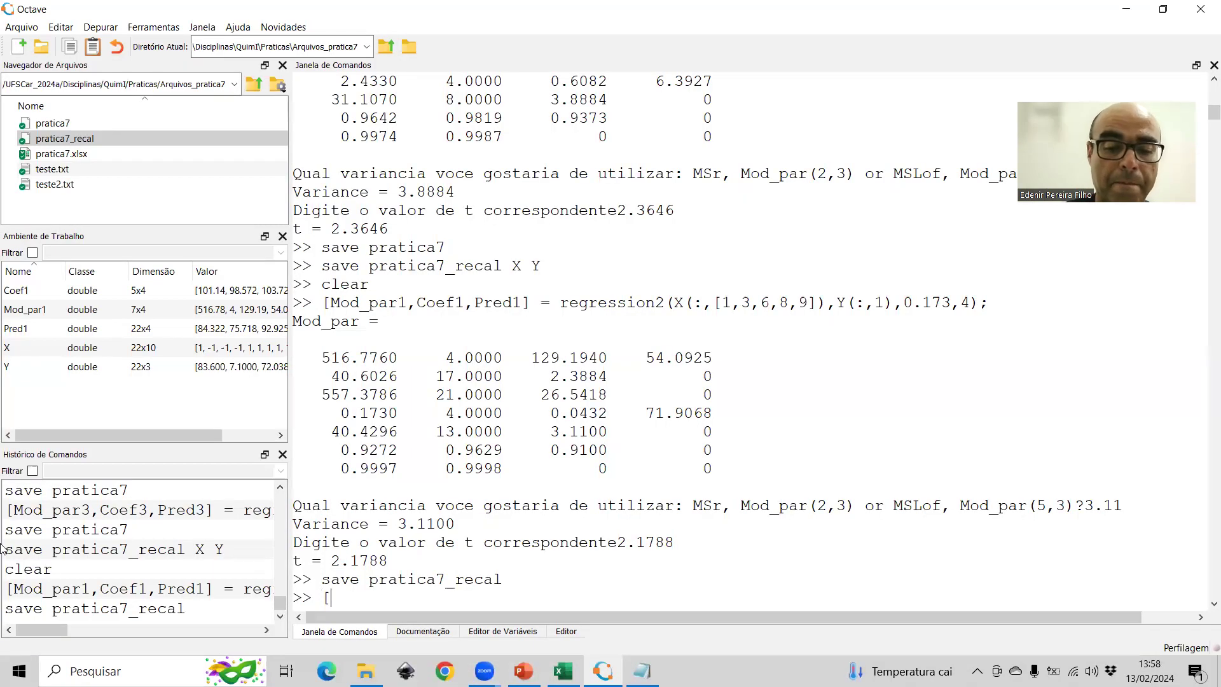
pyautogui.press('Up')
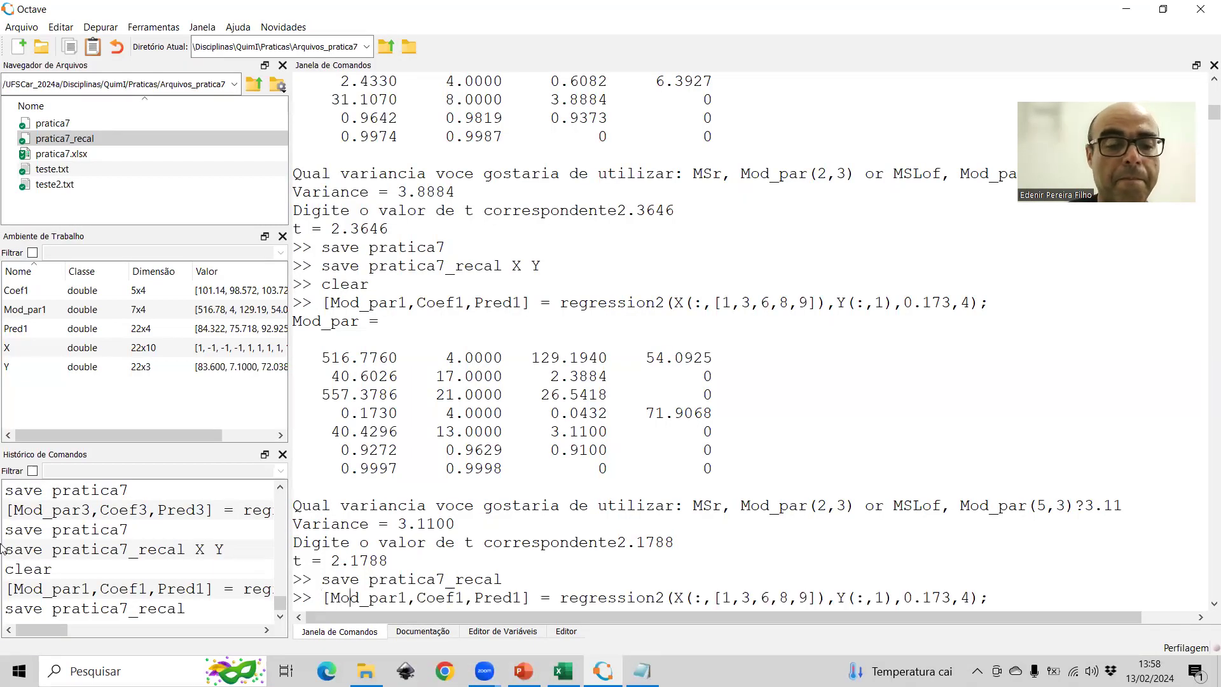
pyautogui.press('Up')
pyautogui.press('Up')
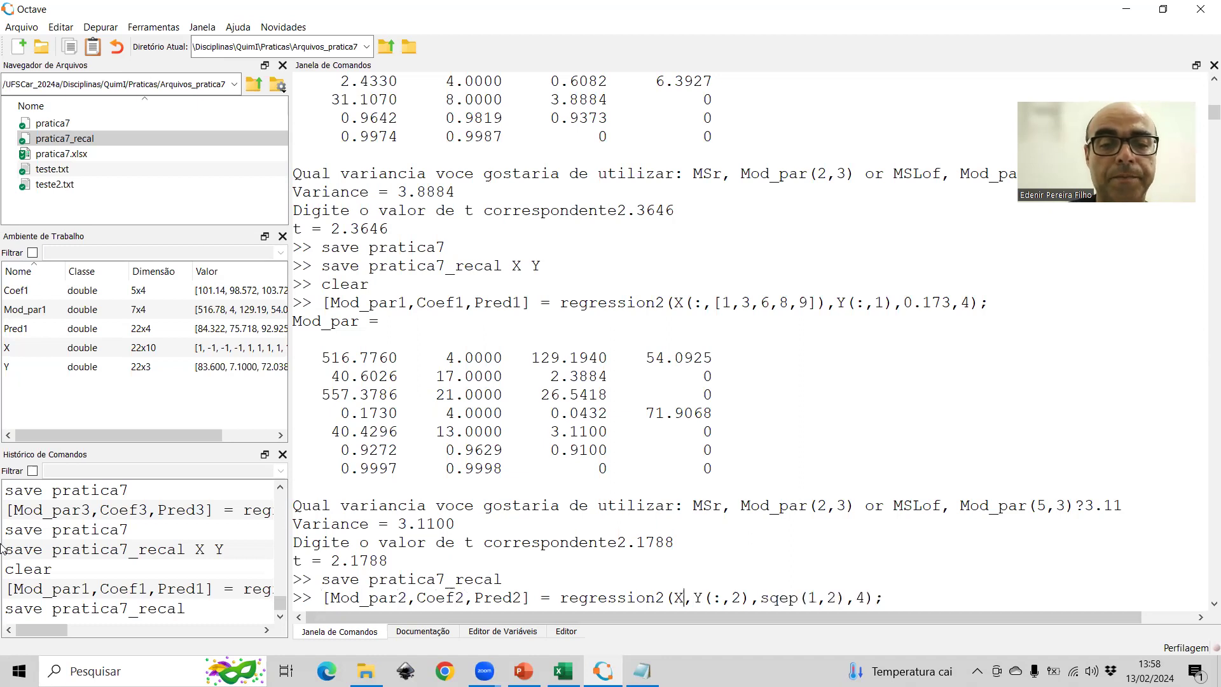
pyautogui.write('()')
pyautogui.write(':,[]')
pyautogui.write('1,3')
pyautogui.write(',6,8')
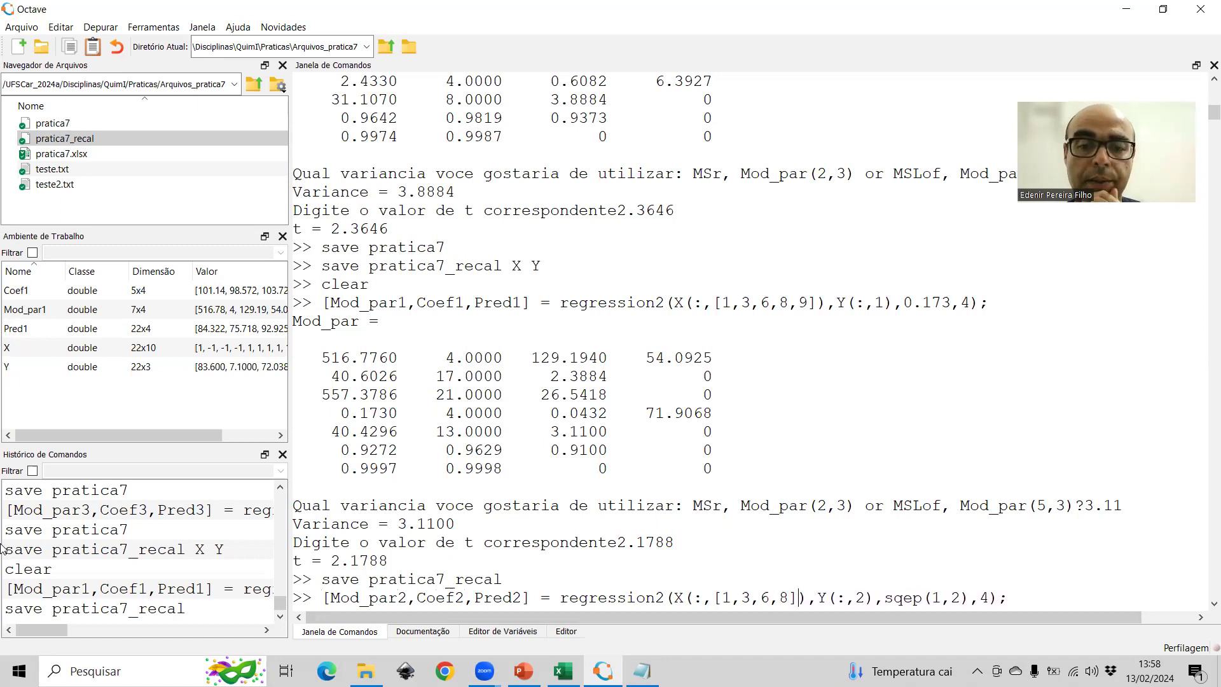
# - Replace the last two regression2 arguments with a replicate error sum of squares of 1.79 and 12 degrees of freedom
pyautogui.press('Delete')
pyautogui.press('Delete')
pyautogui.press('Delete')
pyautogui.press('Delete')
pyautogui.press('Delete')
pyautogui.press('Delete')
pyautogui.press('Delete')
pyautogui.press('Delete')
pyautogui.press('Delete')
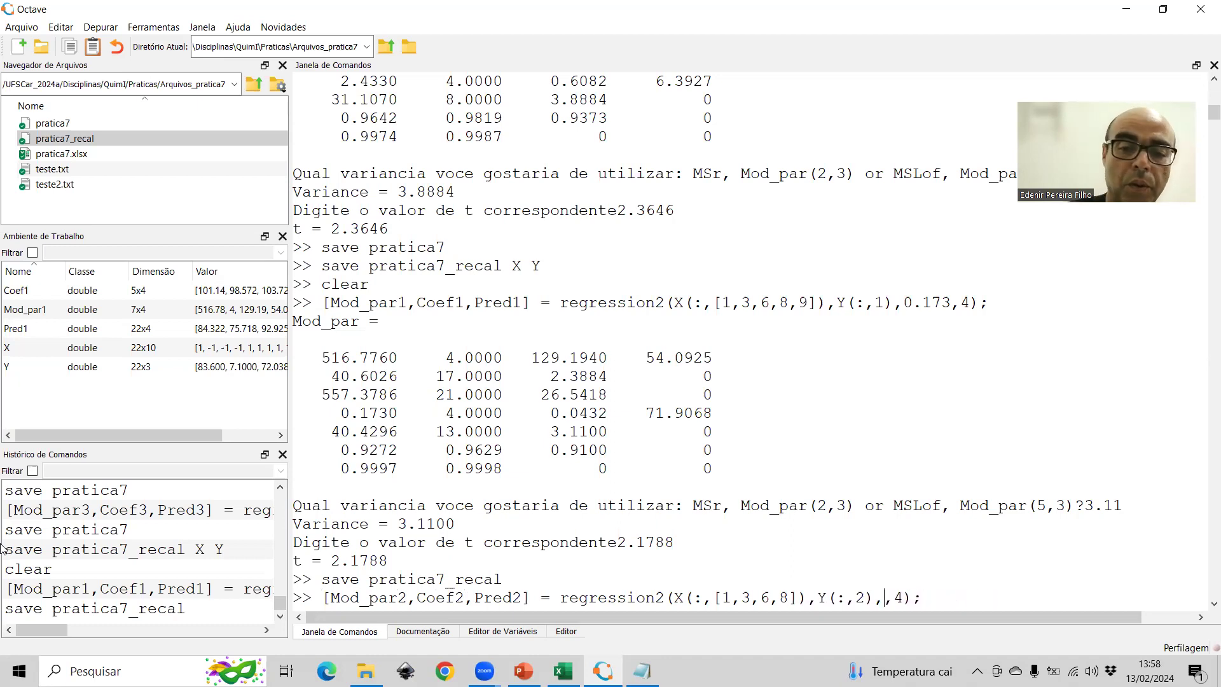
pyautogui.write('1.79,')
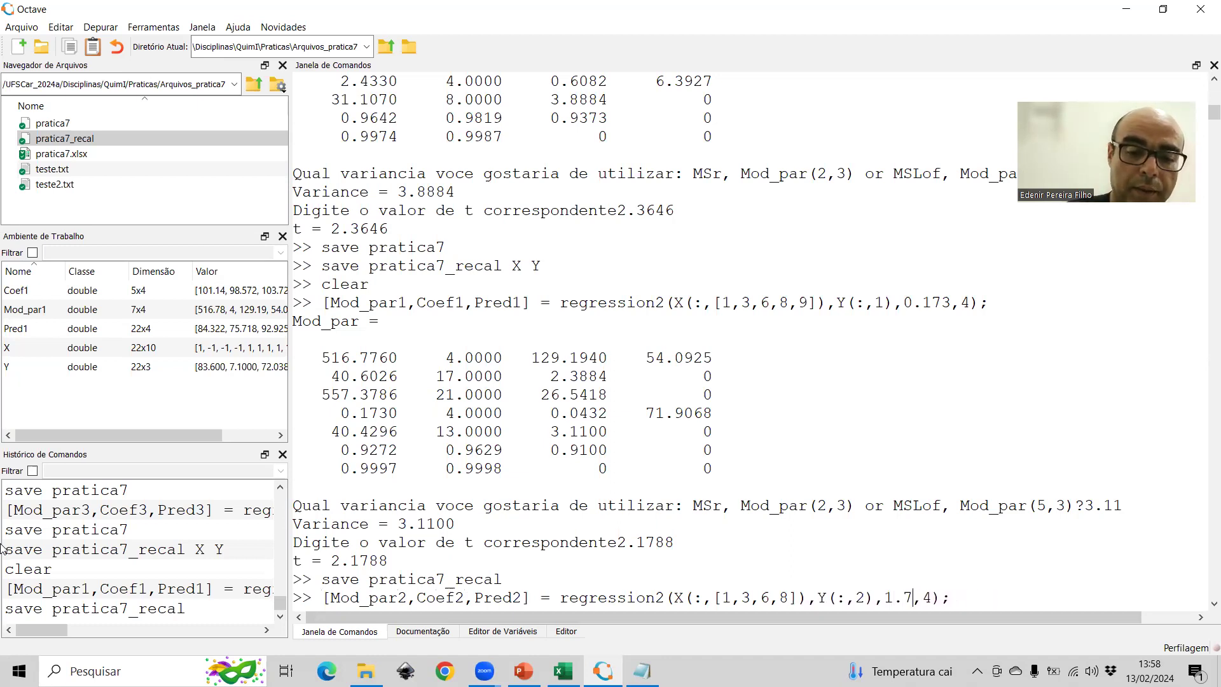
pyautogui.write('12')
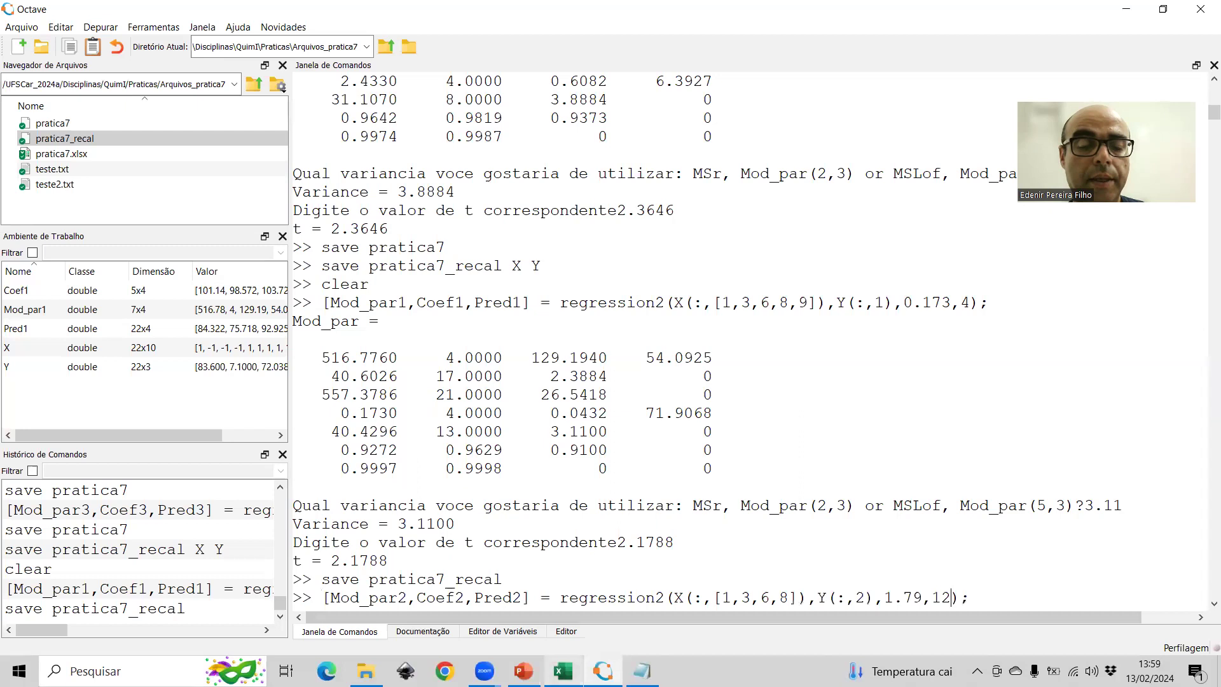
# - Check the arguments against the SQEP row in Excel and run the regression2 command in Octave
pyautogui.hotkey('alt', 'Tab')
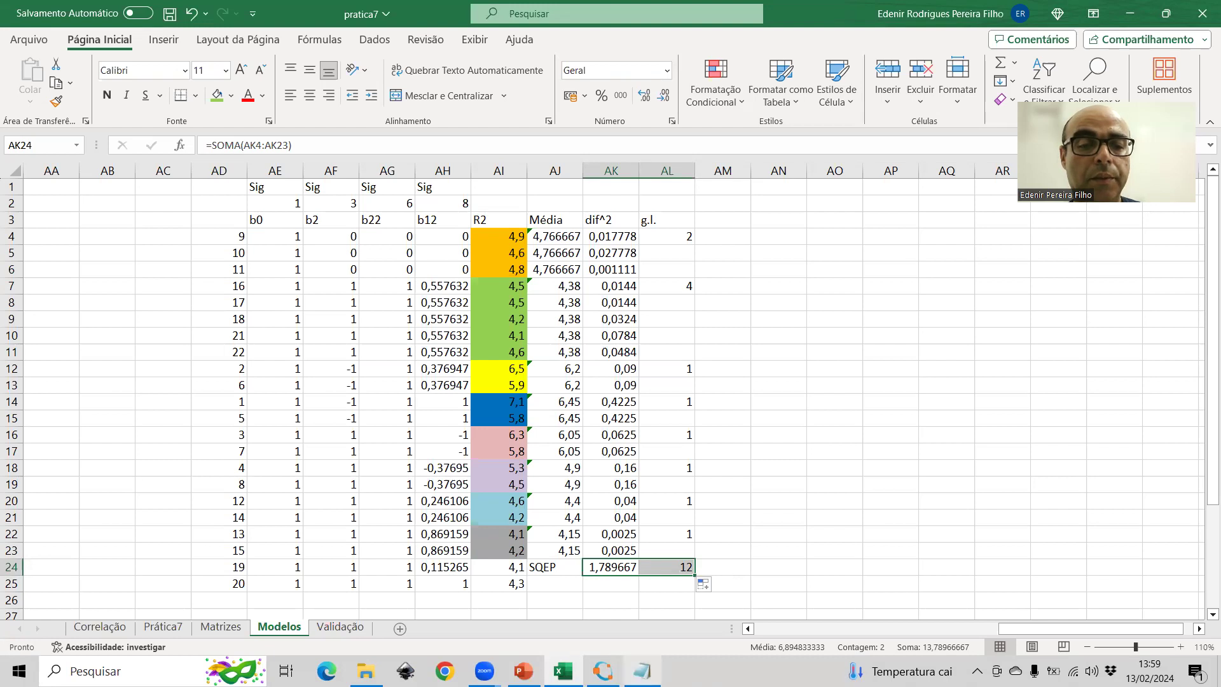
pyautogui.click(603, 671)
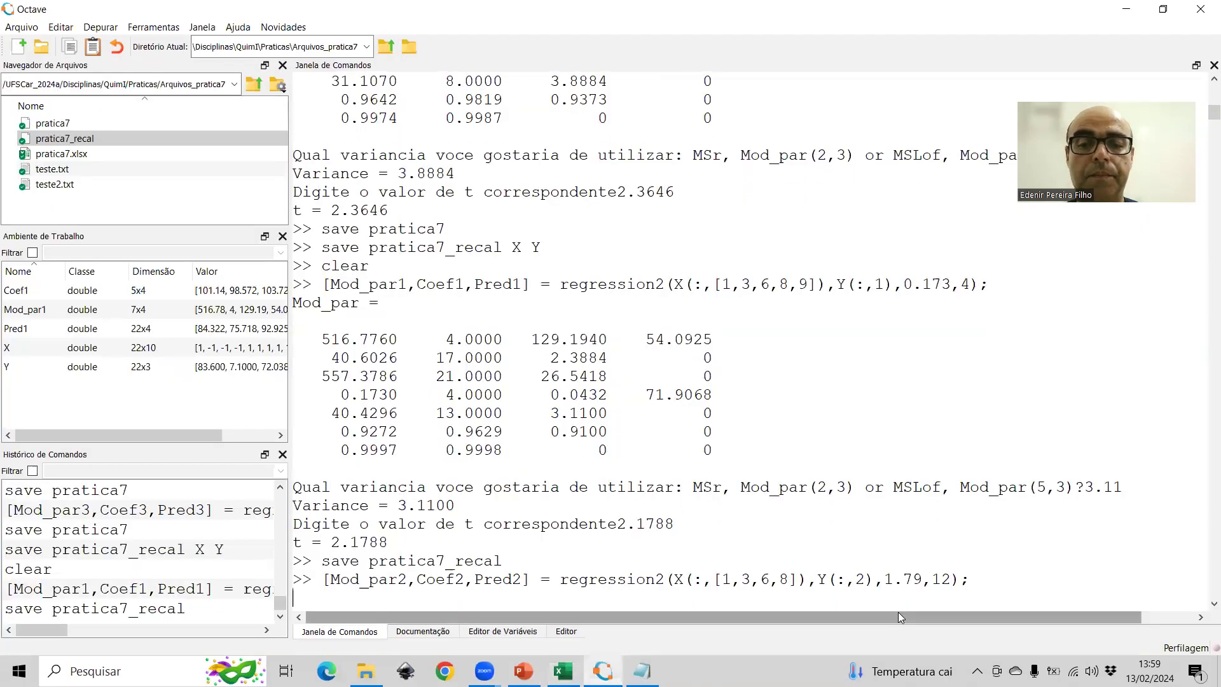
pyautogui.press('Return')
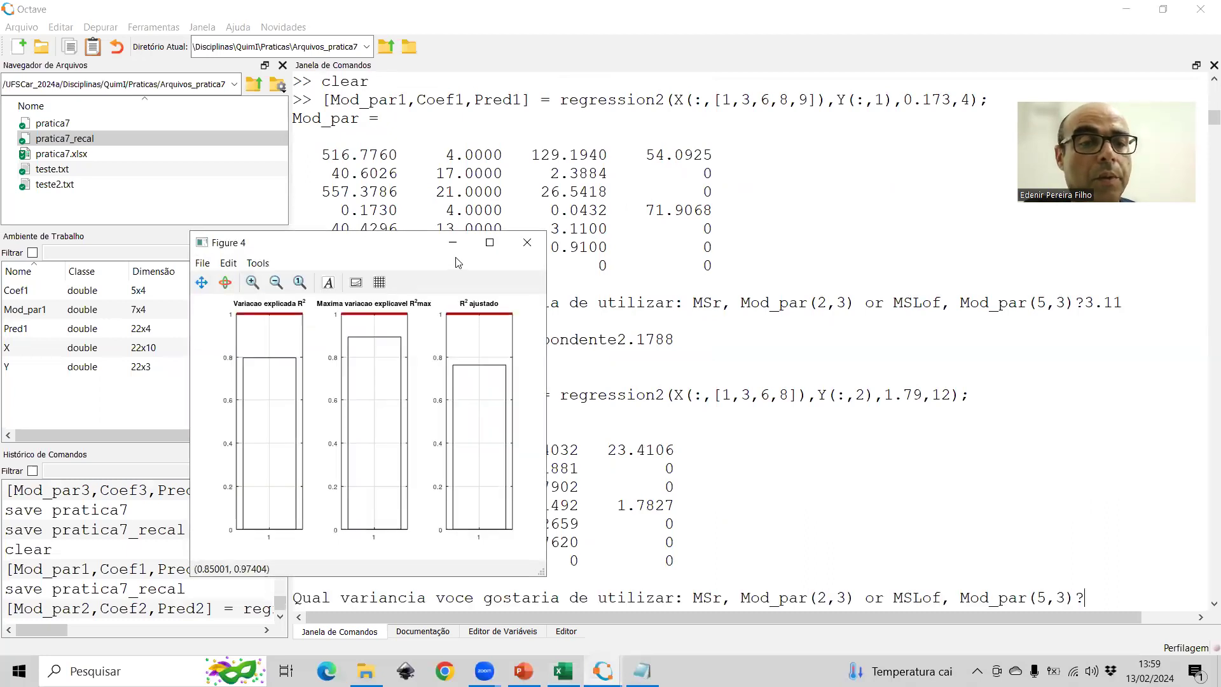
# - Review and close Figures 4, 3 and 2, and move Figure 1 aside to uncover the Mod_par output
pyautogui.click(527, 243)
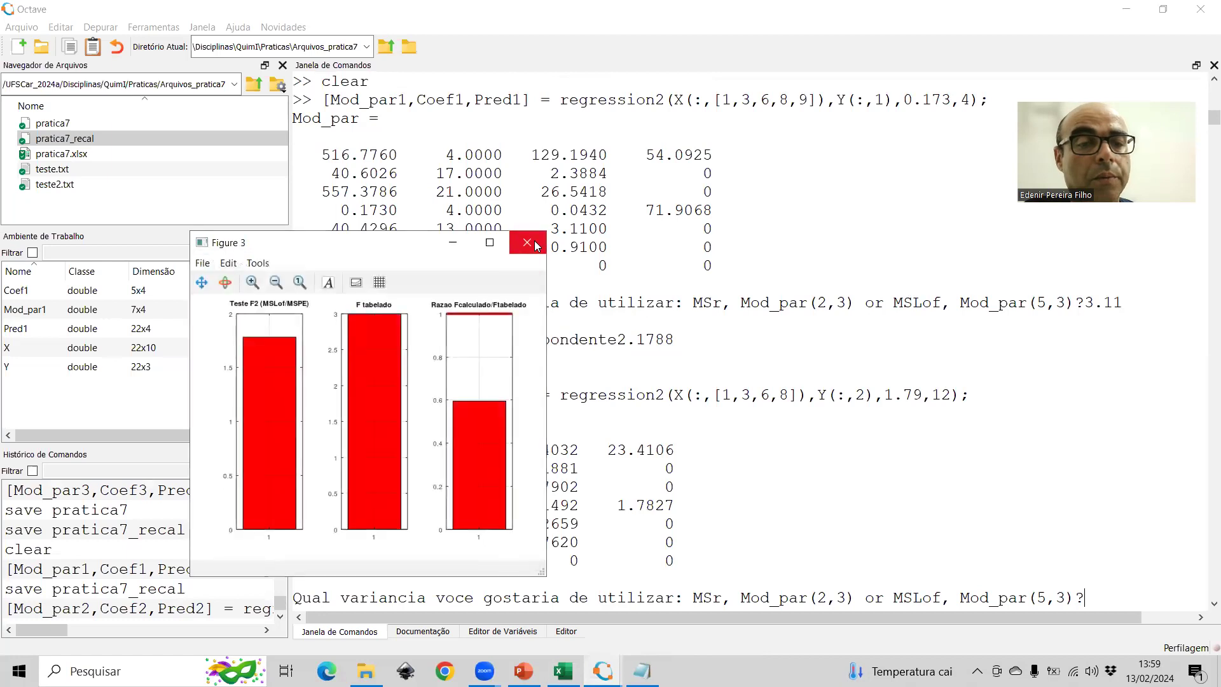
pyautogui.click(535, 245)
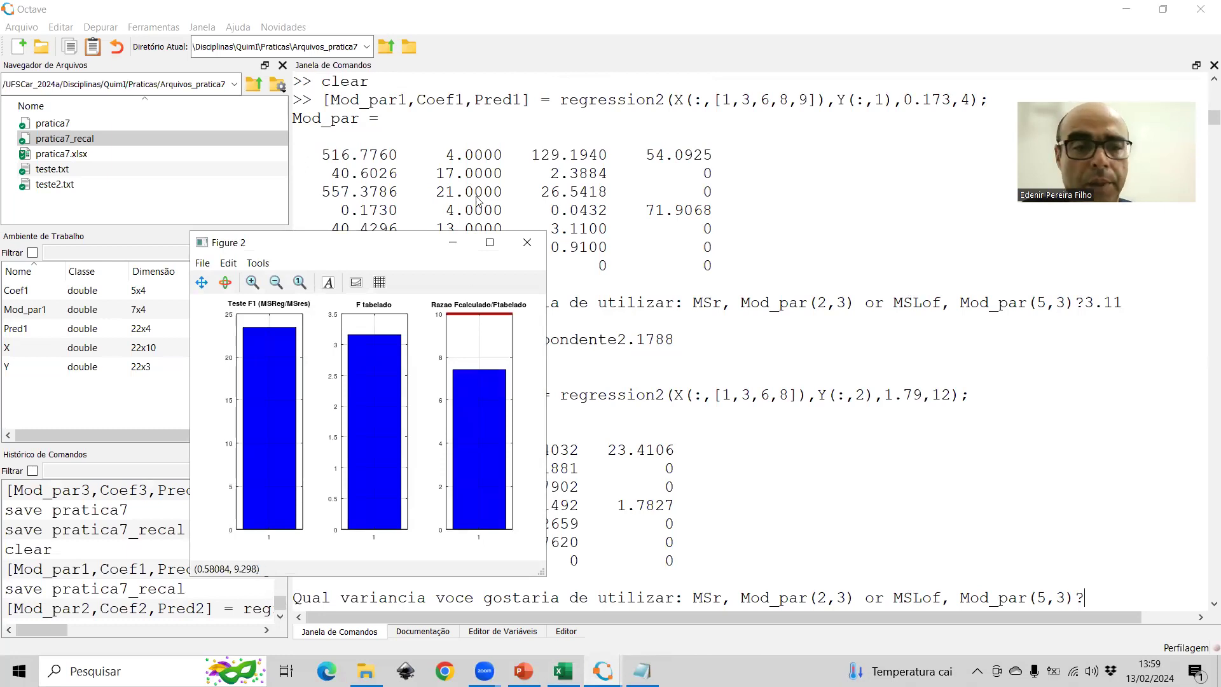
pyautogui.click(527, 243)
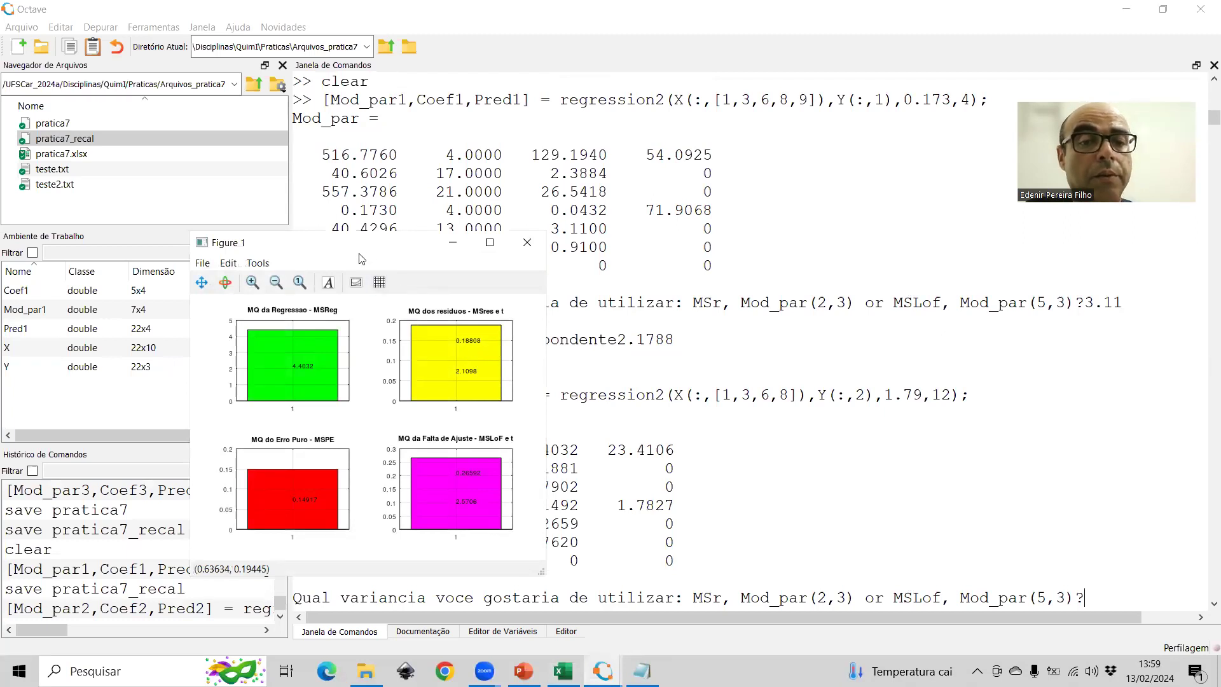
pyautogui.moveTo(286, 242); pyautogui.dragTo(204, 249)
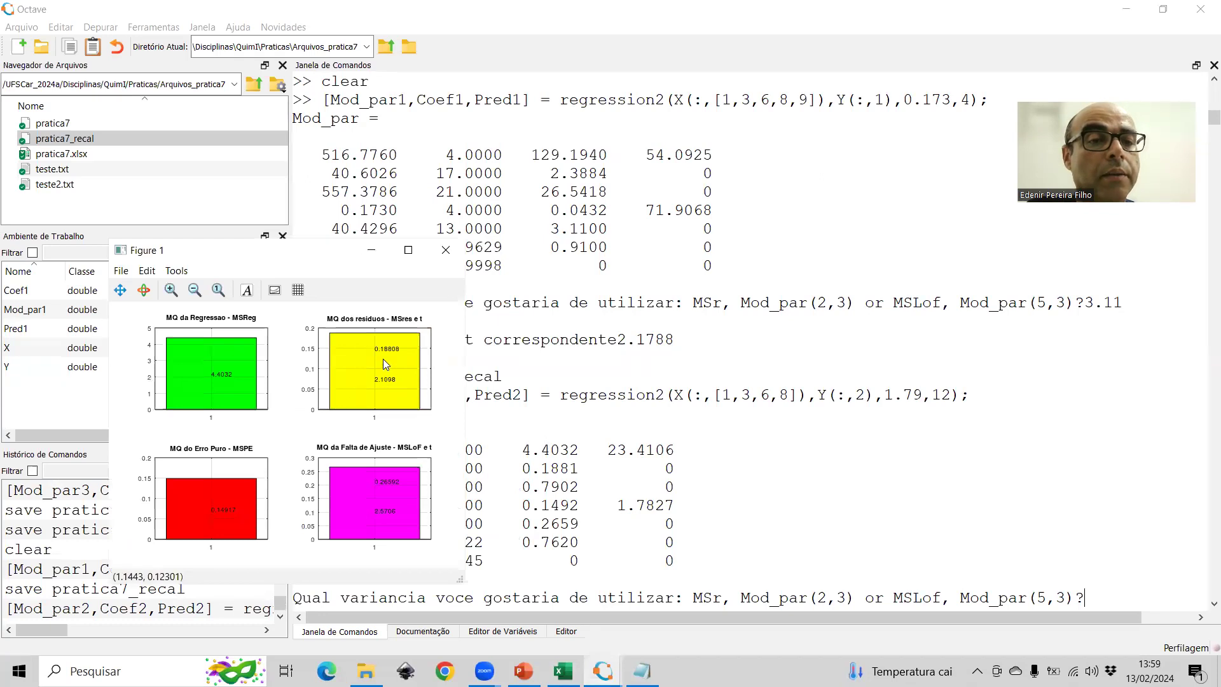
# - Answer the regression prompts with a variance of 0.1881 and the corresponding t value 2.1098 from Figure 1
pyautogui.click(1115, 597)
pyautogui.write('0.1881')
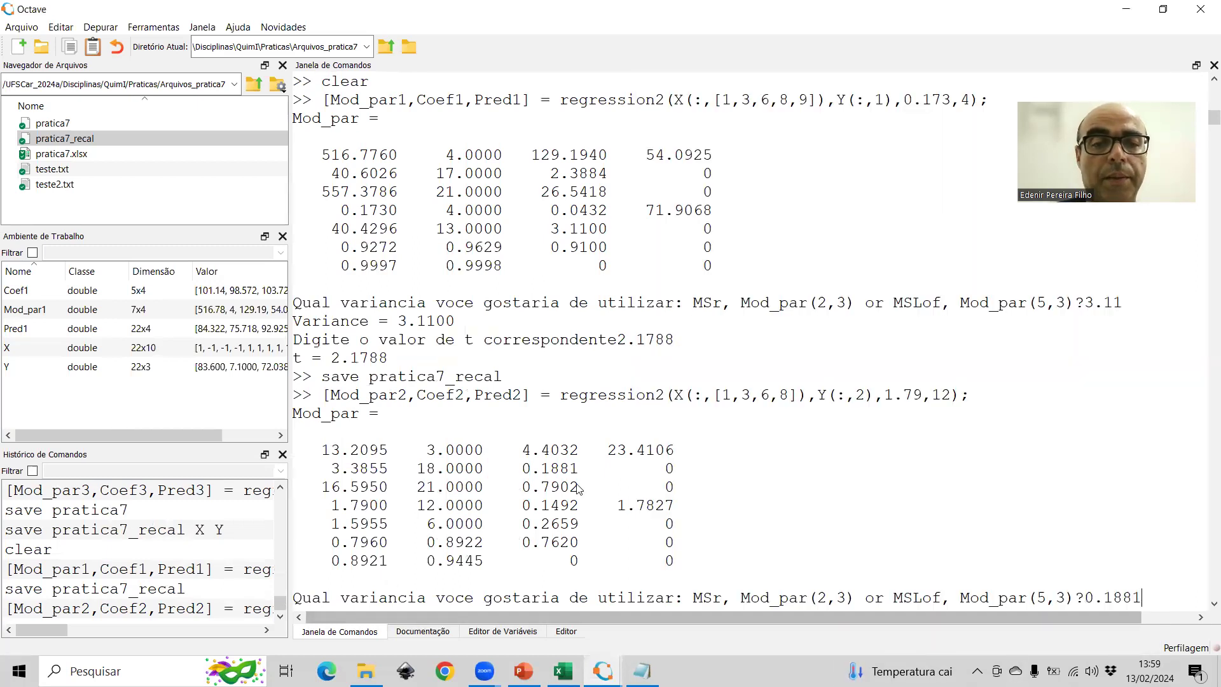
pyautogui.press('Return')
pyautogui.moveTo(603, 669)
pyautogui.click(667, 617)
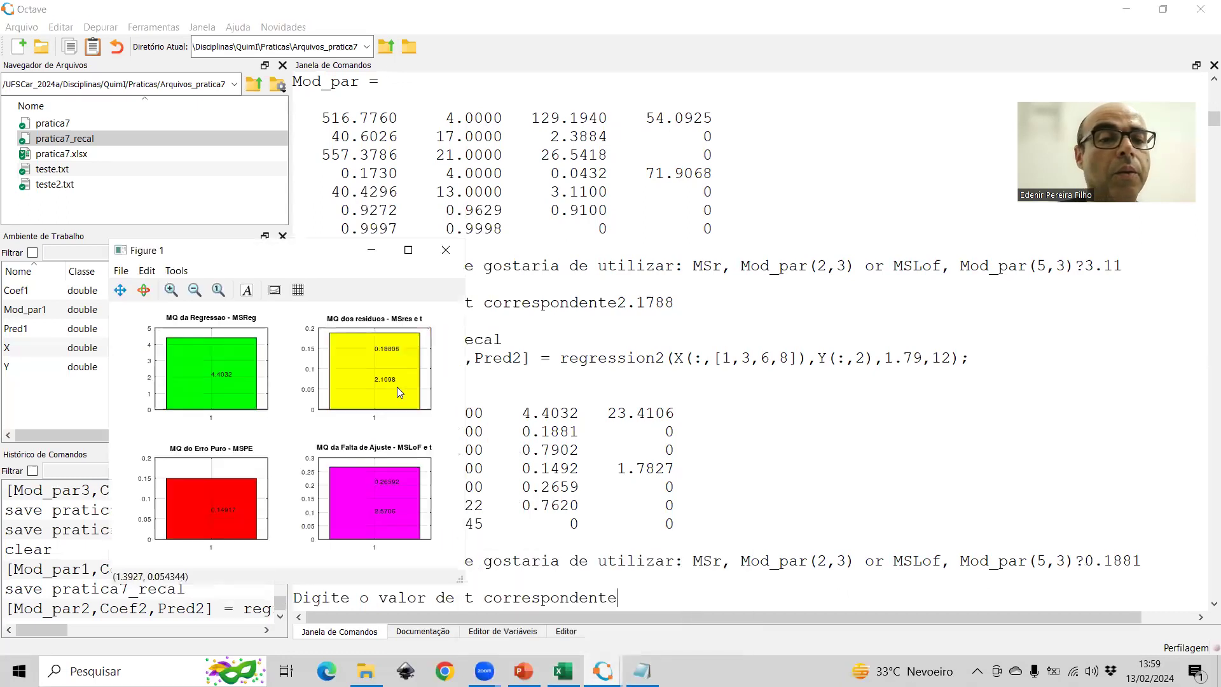
pyautogui.click(646, 603)
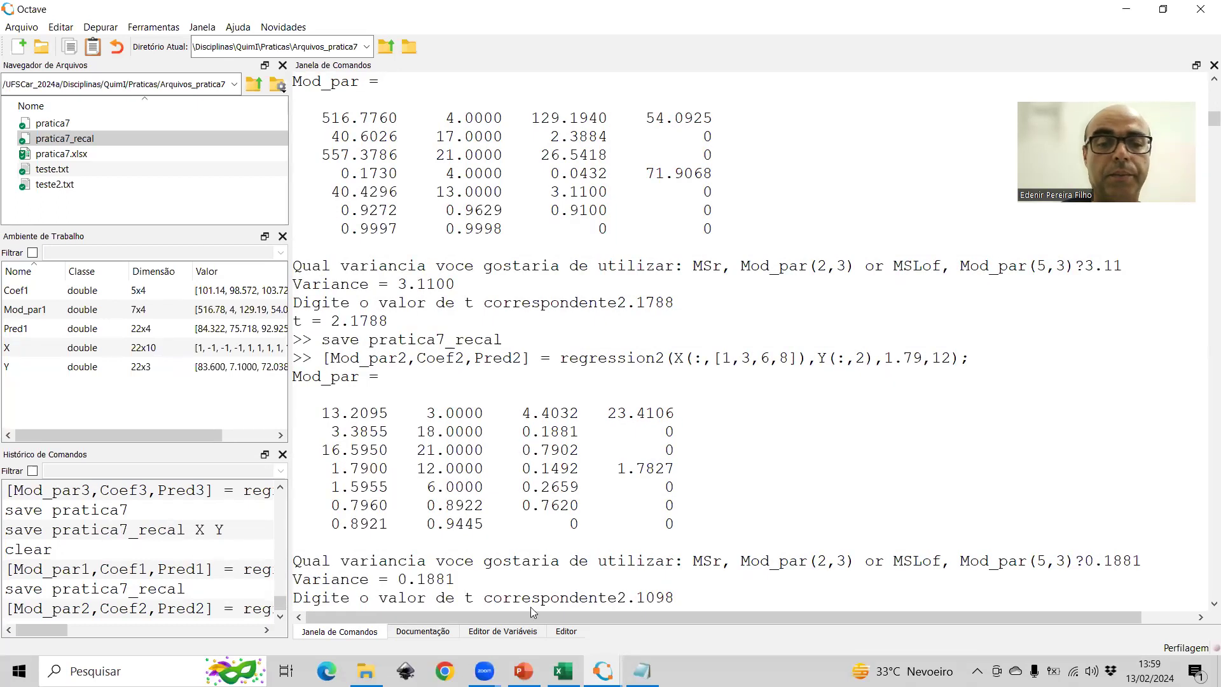
pyautogui.press('Return')
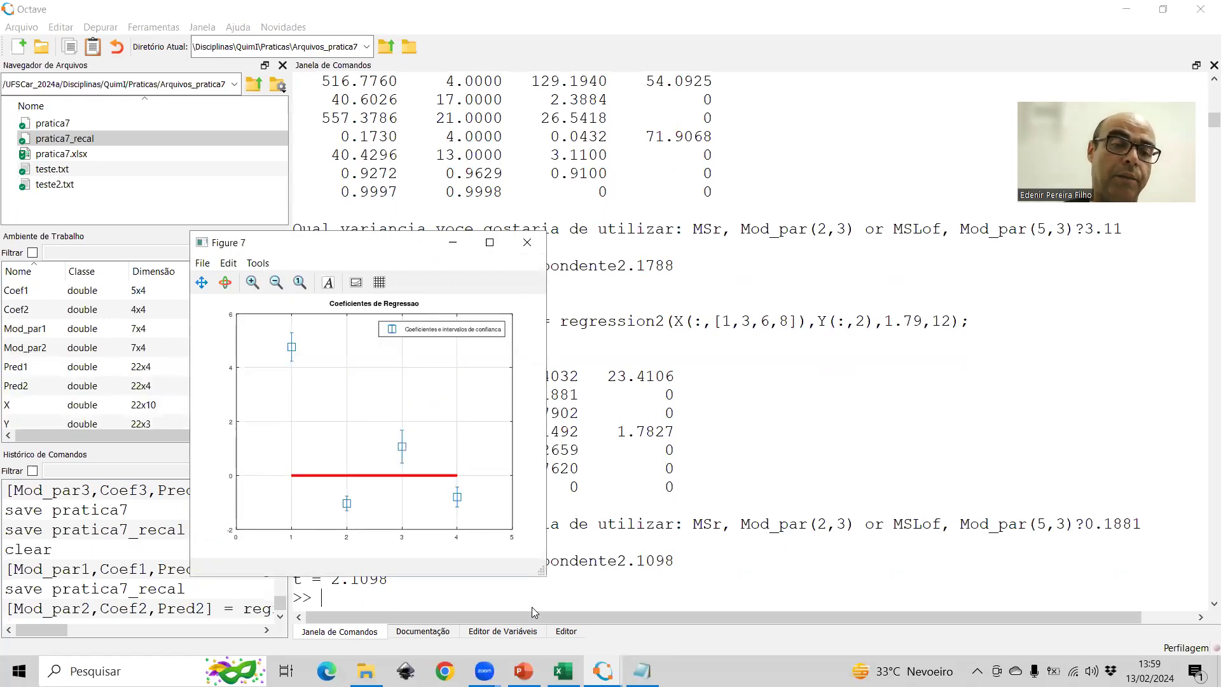
# - Review and close the regression coefficient and residual figures
pyautogui.click(528, 252)
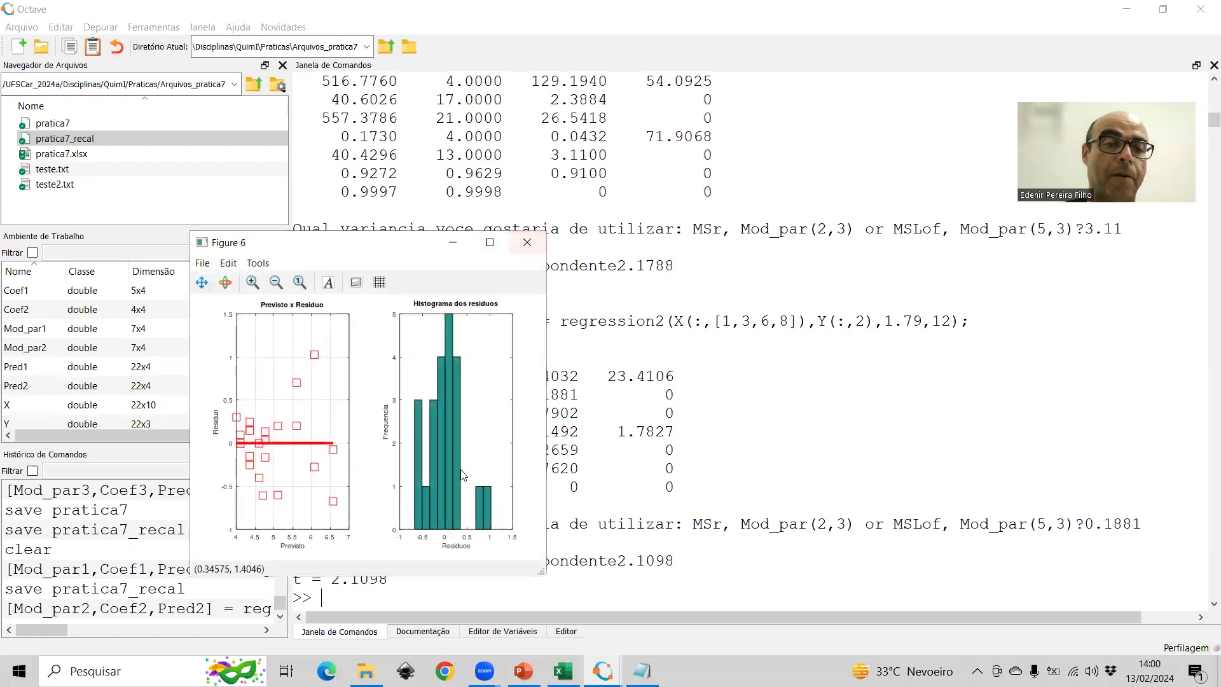
pyautogui.click(541, 251)
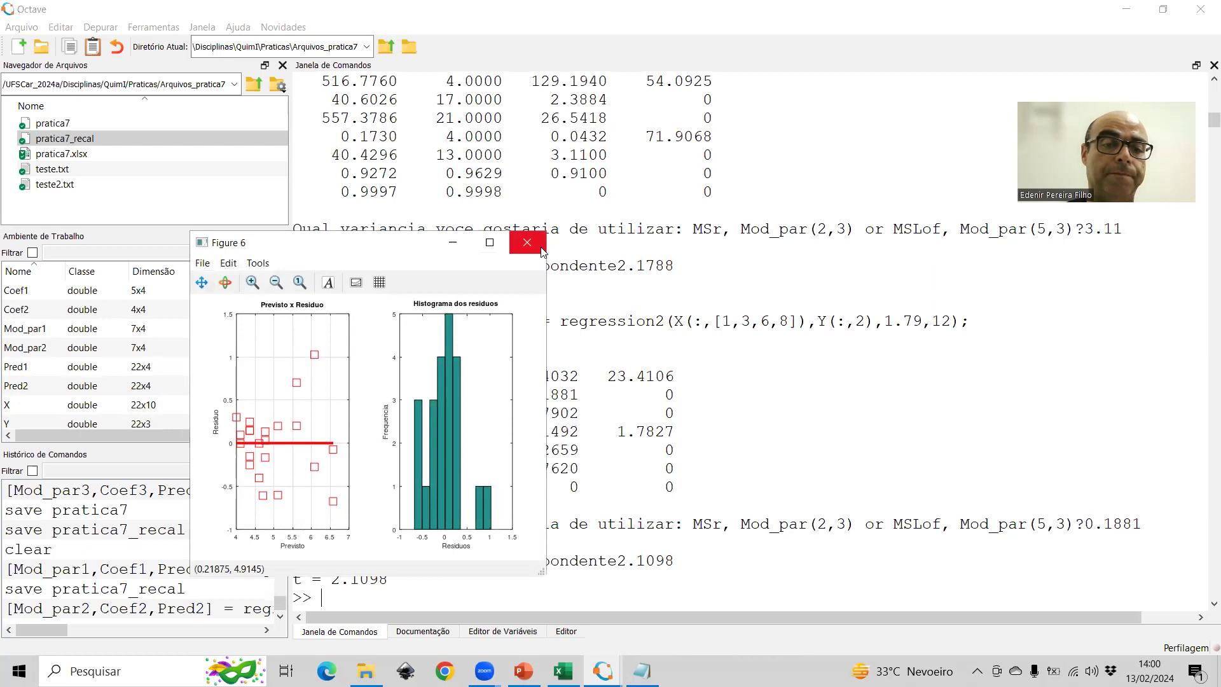
pyautogui.click(541, 249)
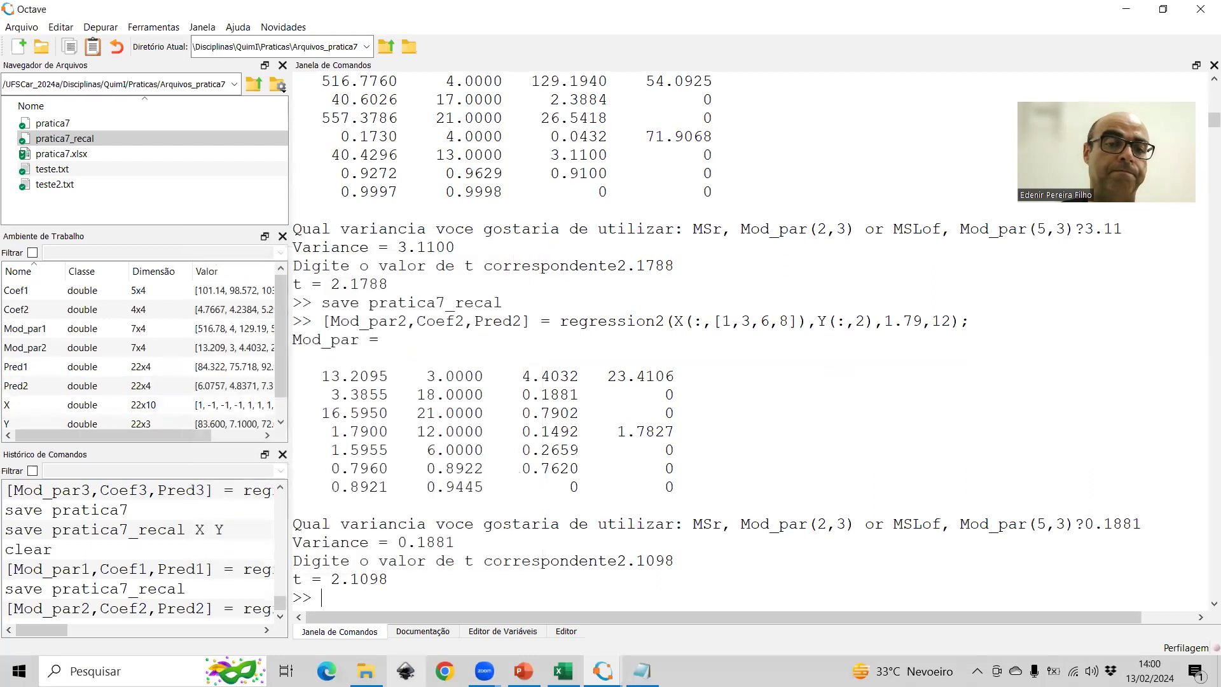
# - Save the workspace as pratica7_recal and close Figure 1
pyautogui.write('save pratica7_recal')
pyautogui.press('Return')
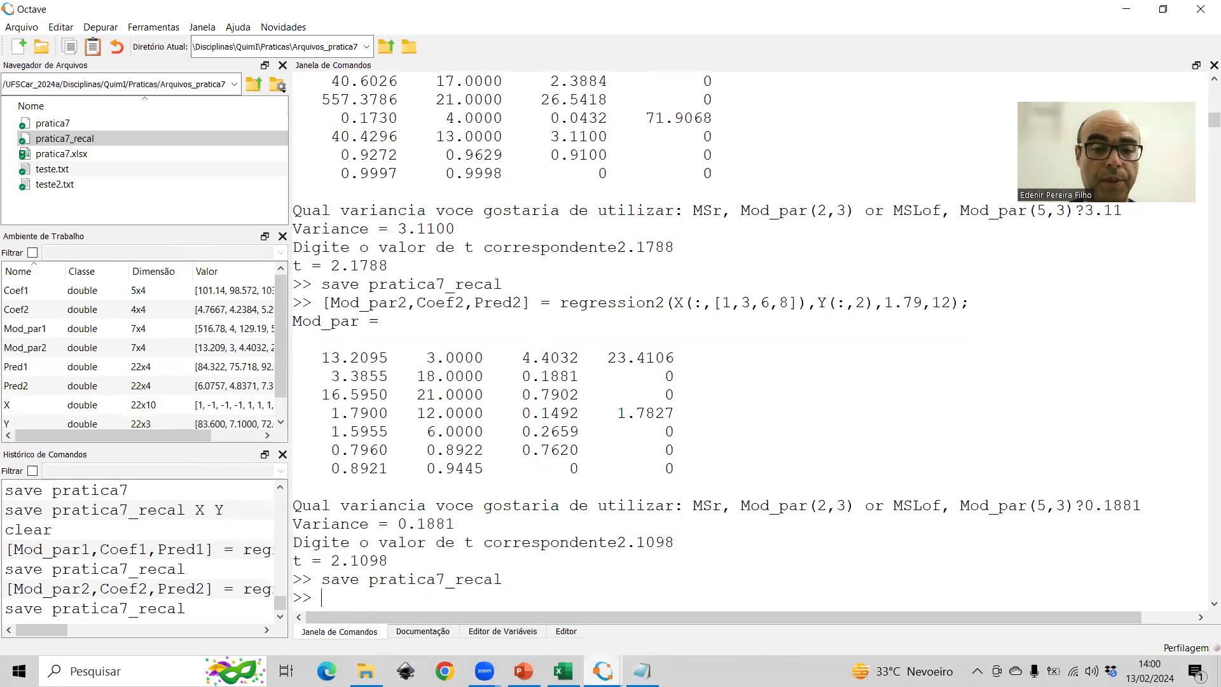
pyautogui.moveTo(603, 671)
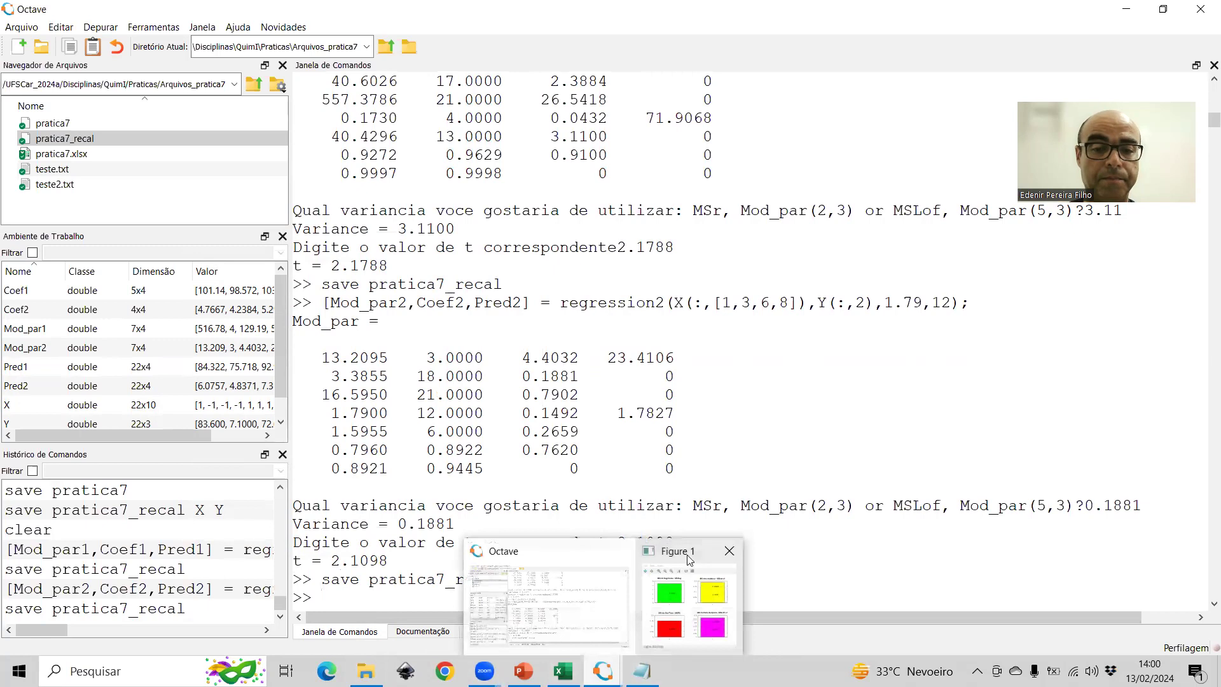
pyautogui.click(689, 560)
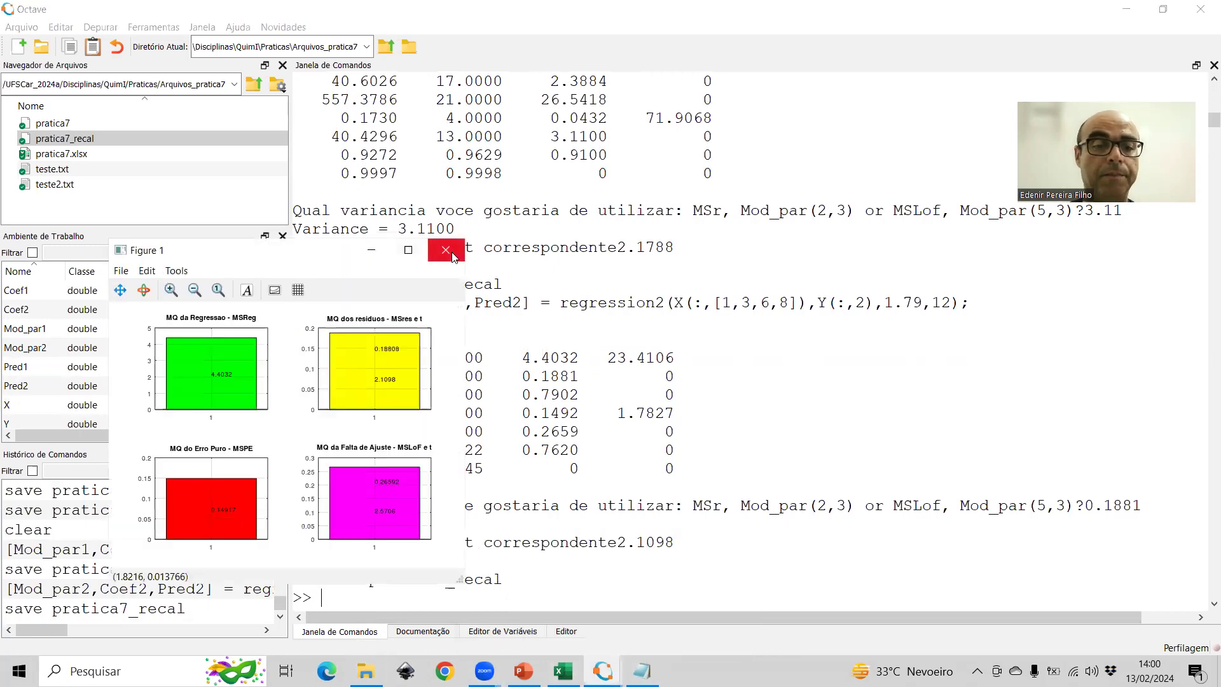
pyautogui.click(446, 250)
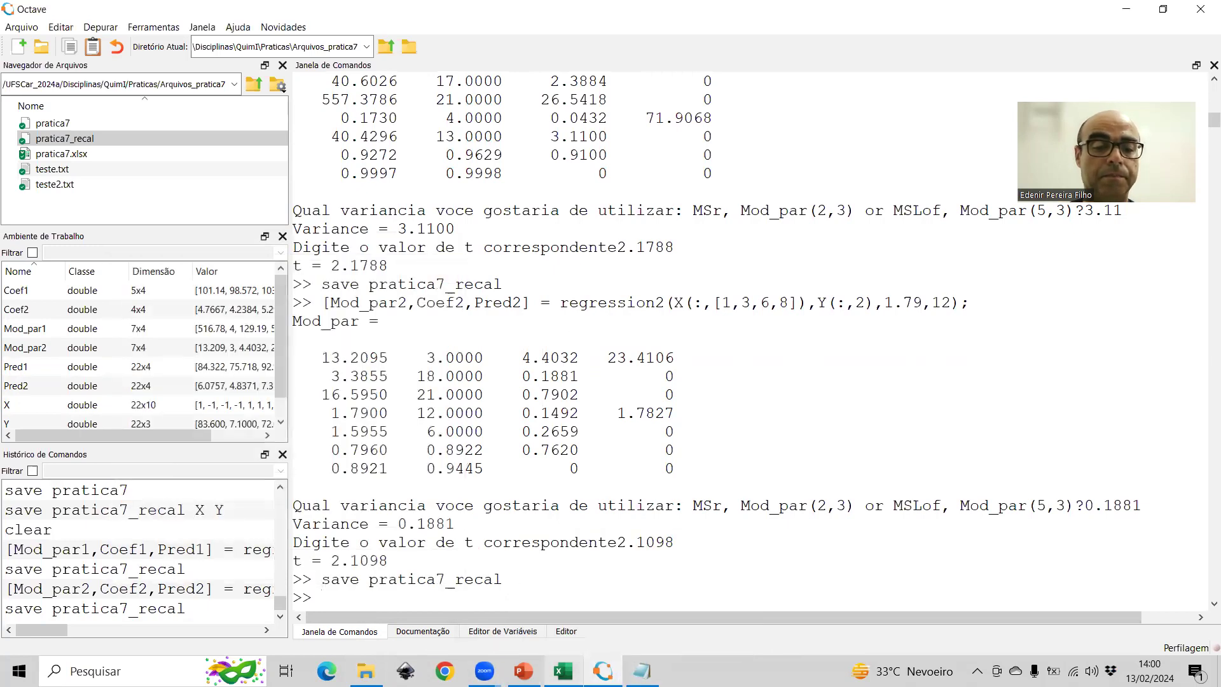
# - Switch to Excel and open the Matrizes sheet
pyautogui.hotkey('alt', 'Tab')
pyautogui.click(779, 401)
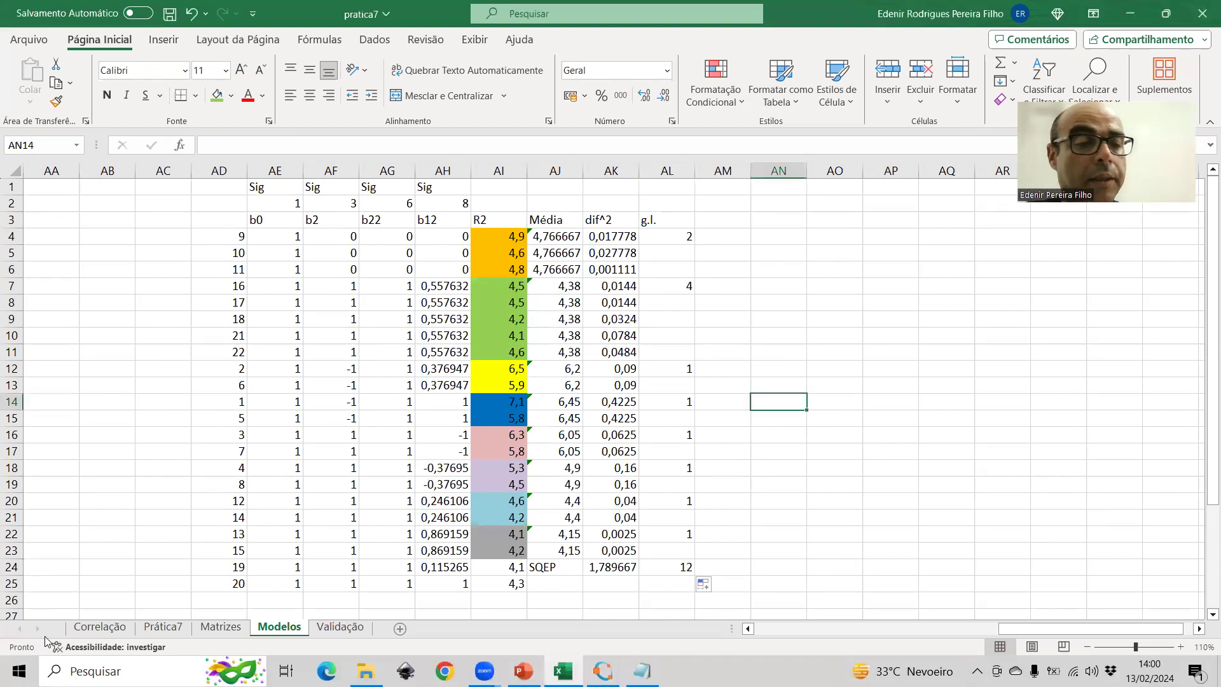
pyautogui.click(220, 627)
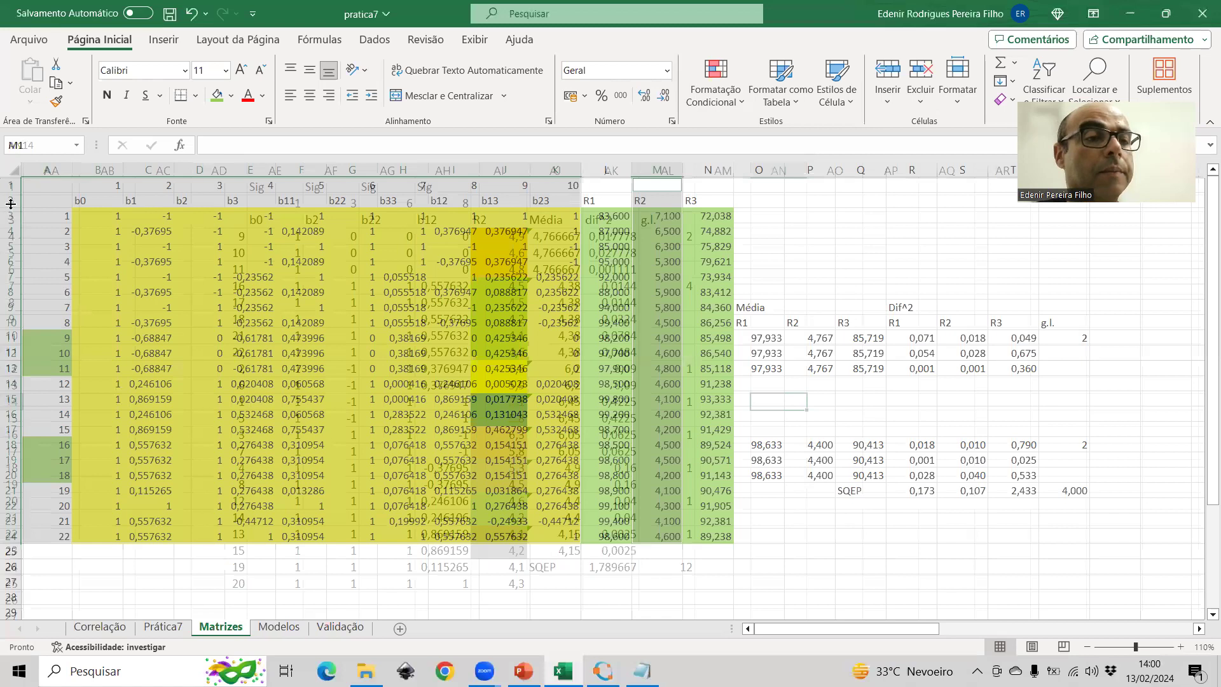
# - Copy A1:K24 together with the R3 column N1:N24 from Matrizes and paste them as values at AP2 of the Modelos sheet
pyautogui.moveTo(57, 185); pyautogui.dragTo(552, 536)
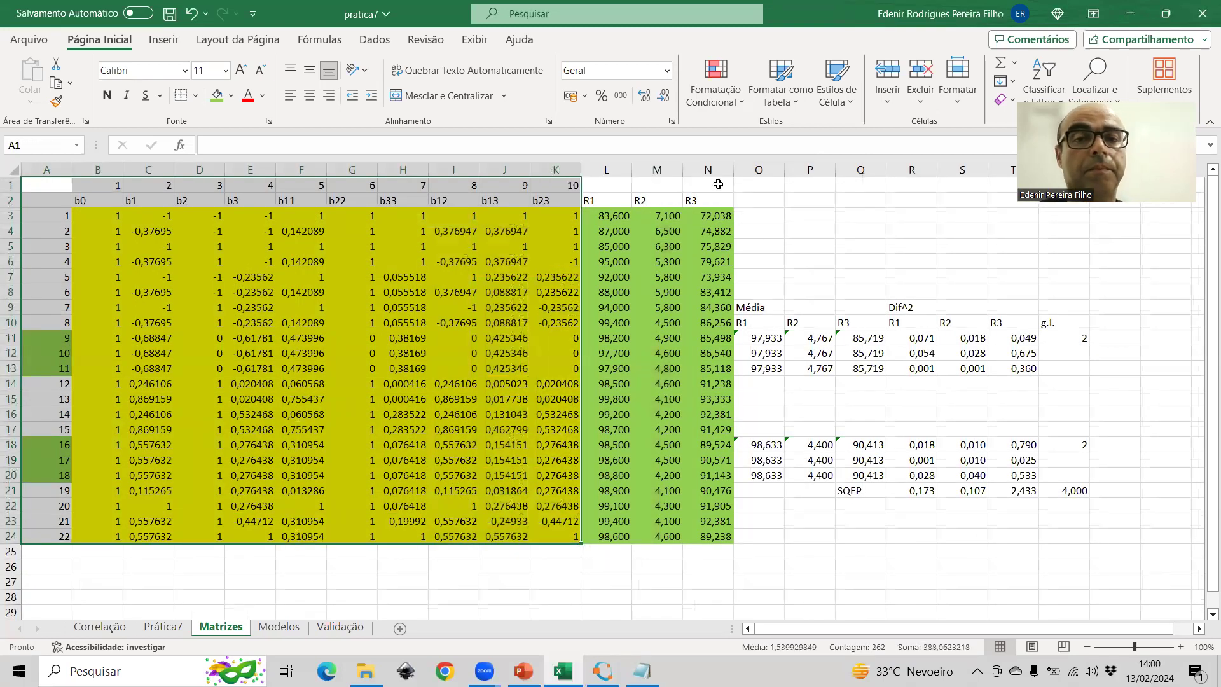
pyautogui.moveTo(713, 183); pyautogui.dragTo(698, 537)
pyautogui.hotkey('ctrl', 'c')
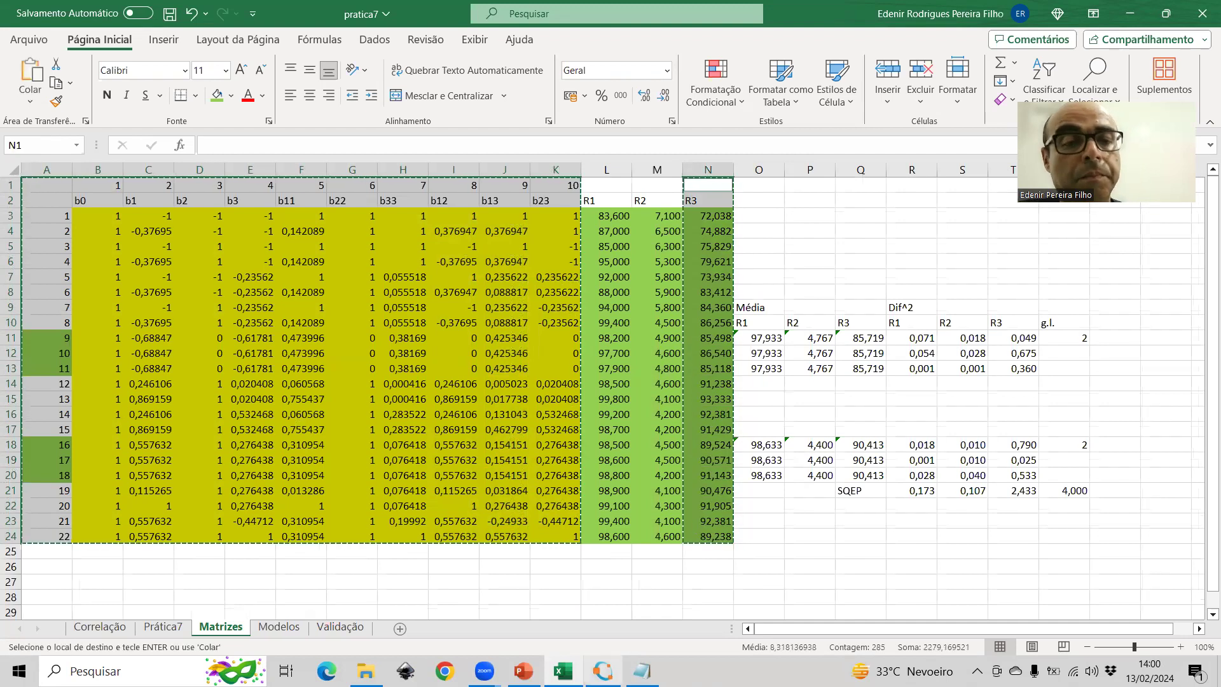
pyautogui.click(276, 628)
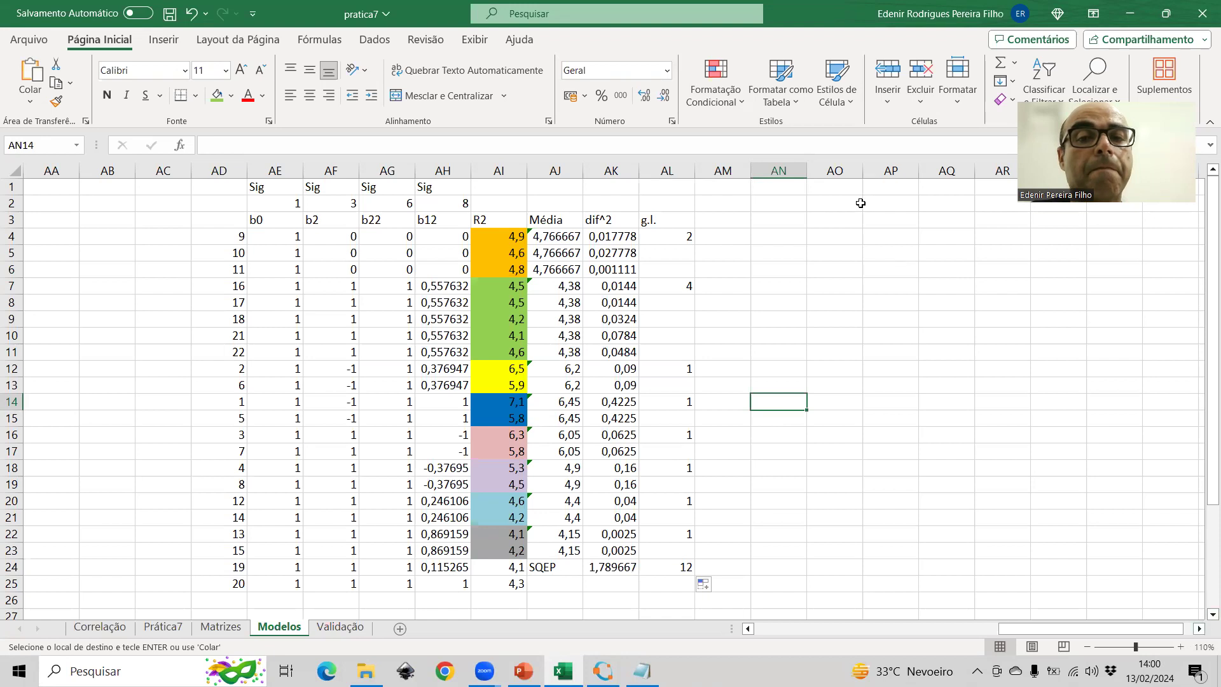
pyautogui.click(908, 203)
pyautogui.rightClick(908, 203)
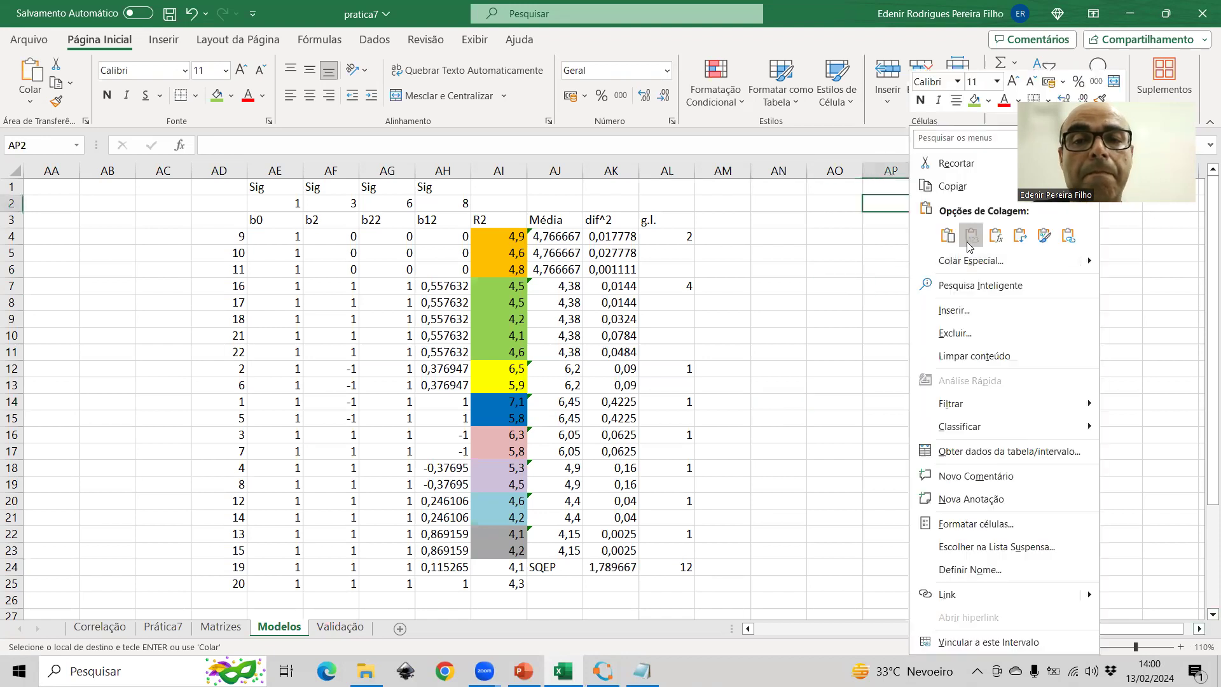
pyautogui.click(966, 242)
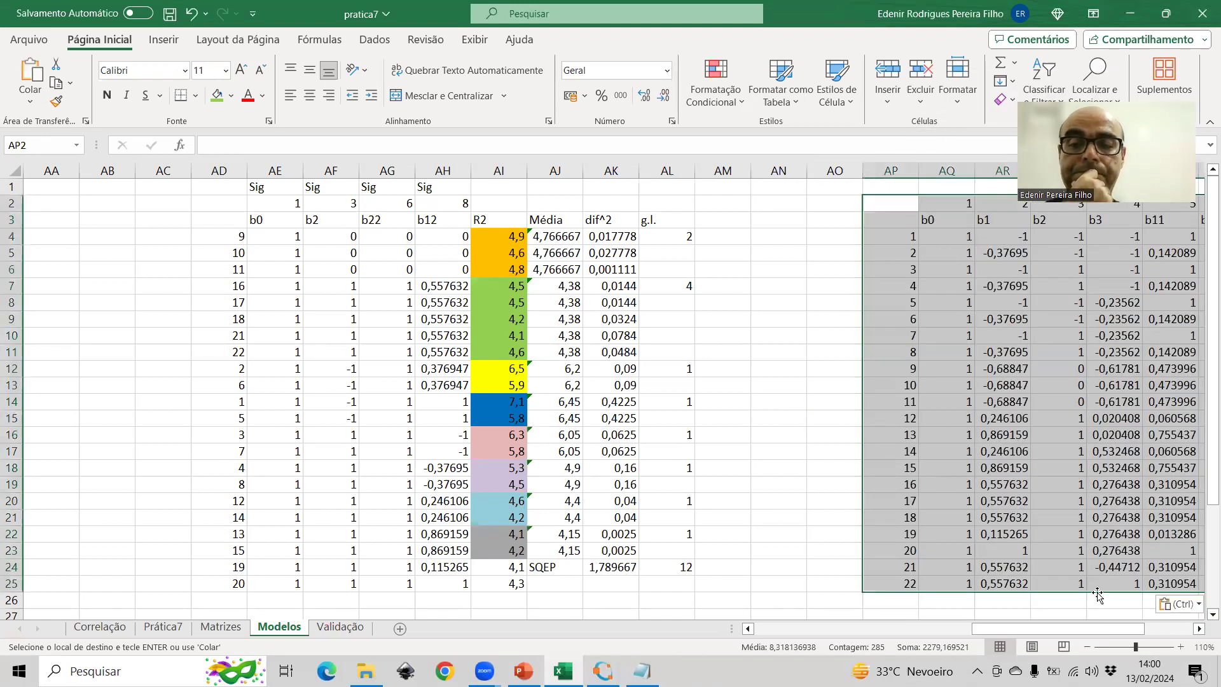
# - Delete two empty columns at AB, between the R1 and R2 tables
pyautogui.moveTo(987, 631); pyautogui.dragTo(915, 630)
pyautogui.click(601, 170)
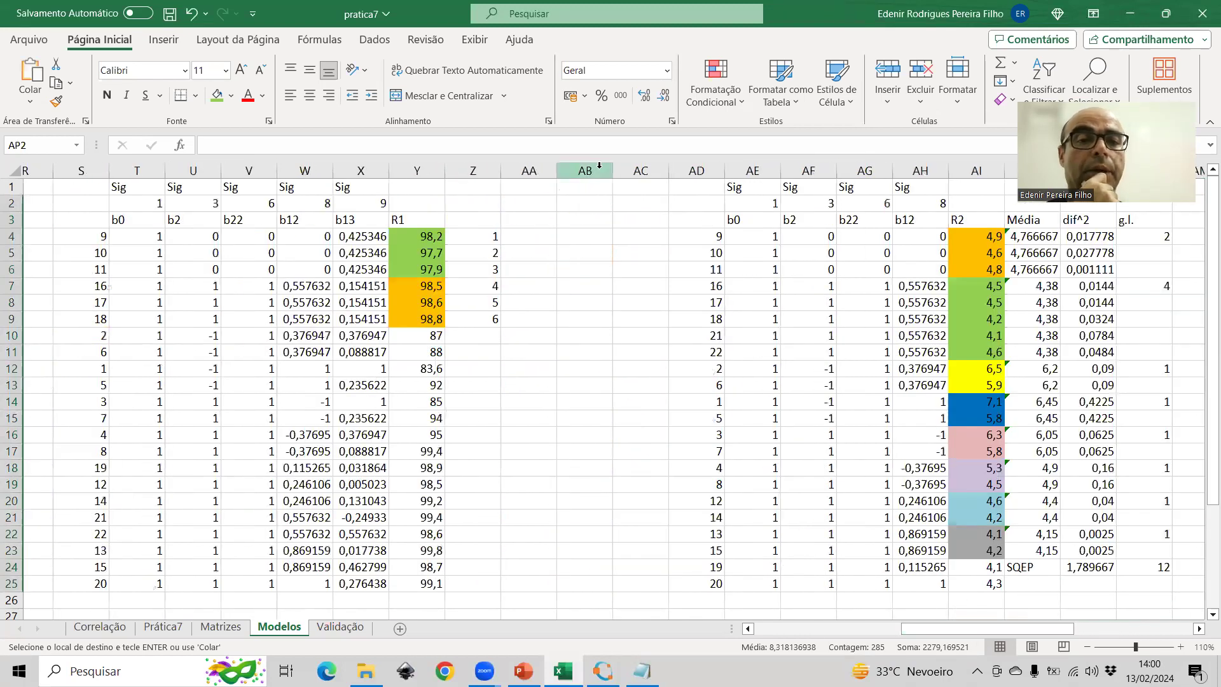
pyautogui.rightClick(601, 171)
pyautogui.click(657, 347)
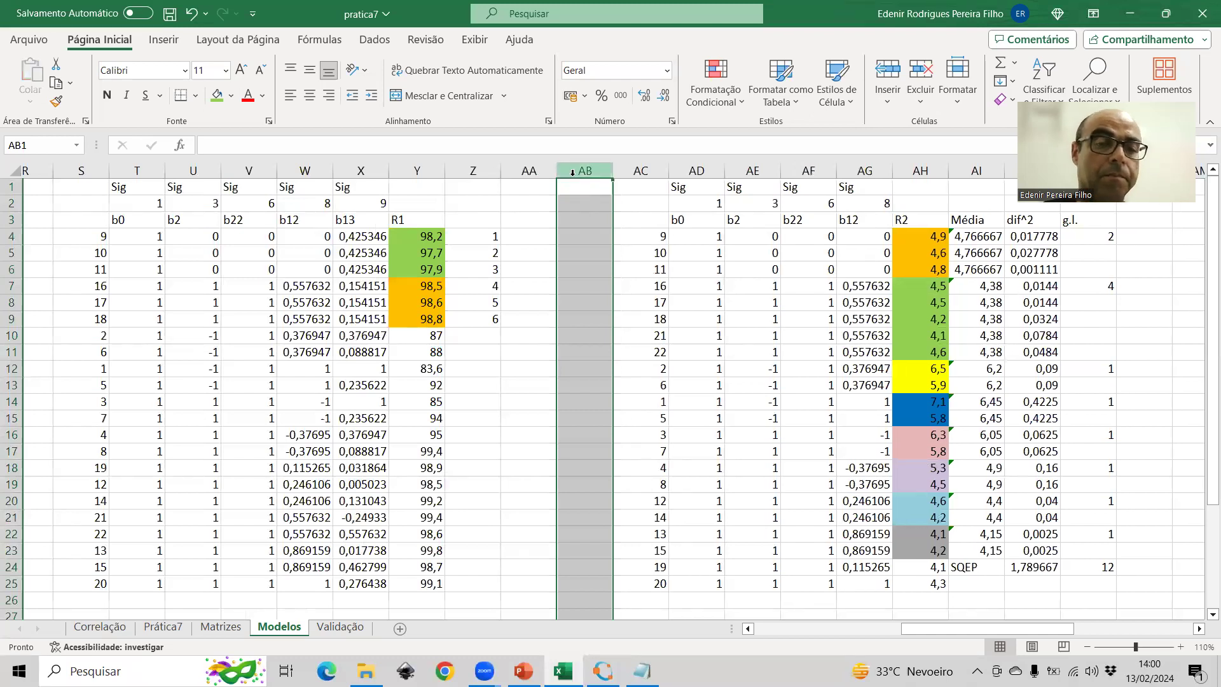
pyautogui.hotkey('ctrl', '-')
# - Copy the R3 significance conclusions in P26:P35
pyautogui.press('Left')
pyautogui.press('Left')
pyautogui.press('Left')
pyautogui.press('Left')
pyautogui.press('Left')
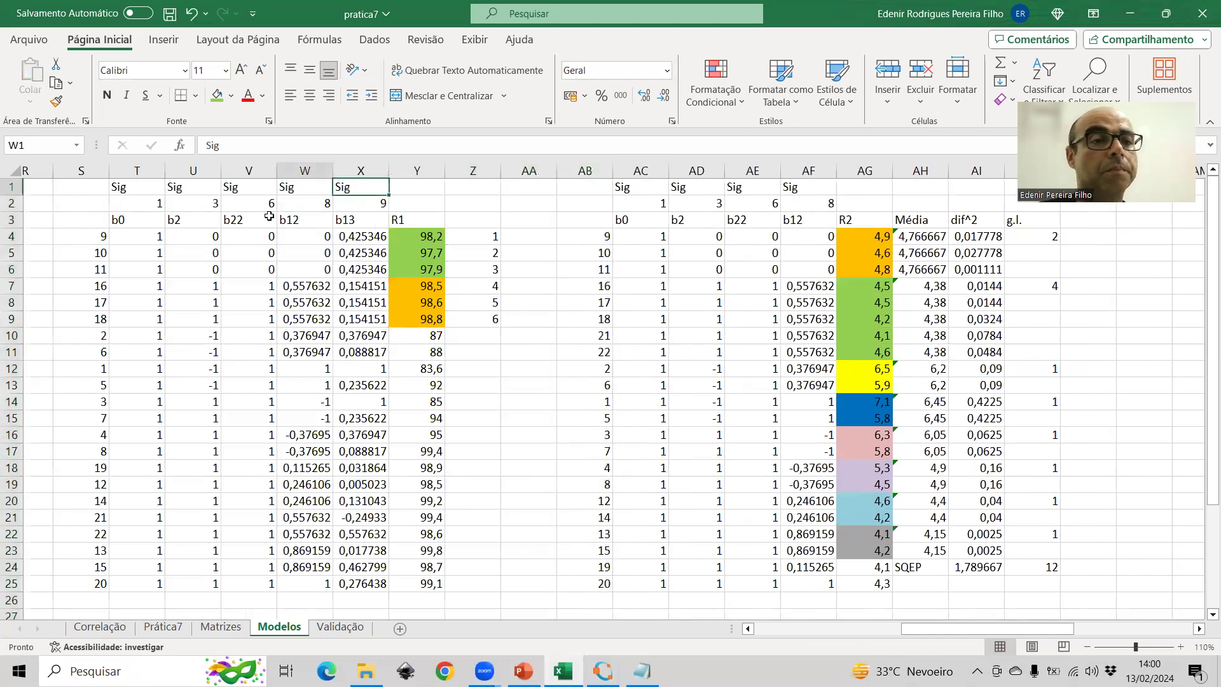
pyautogui.press('Left')
pyautogui.press('Left')
pyautogui.press('Left')
pyautogui.press('Left')
pyautogui.press('Left')
pyautogui.press('Left')
pyautogui.press('Left')
pyautogui.press('Left')
pyautogui.press('Left')
pyautogui.press('Left')
pyautogui.press('Left')
pyautogui.press('Left')
pyautogui.press('Left')
pyautogui.scroll(-3, 374, 381)
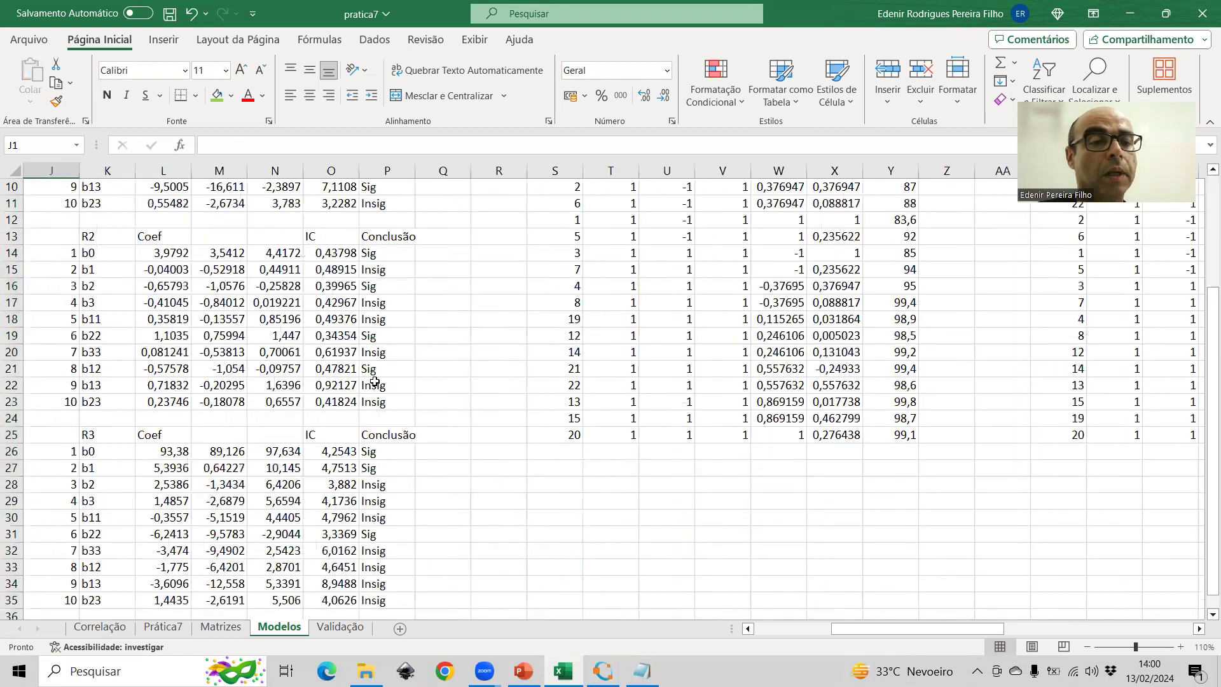
pyautogui.moveTo(381, 451); pyautogui.dragTo(372, 561)
pyautogui.hotkey('ctrl', 'c')
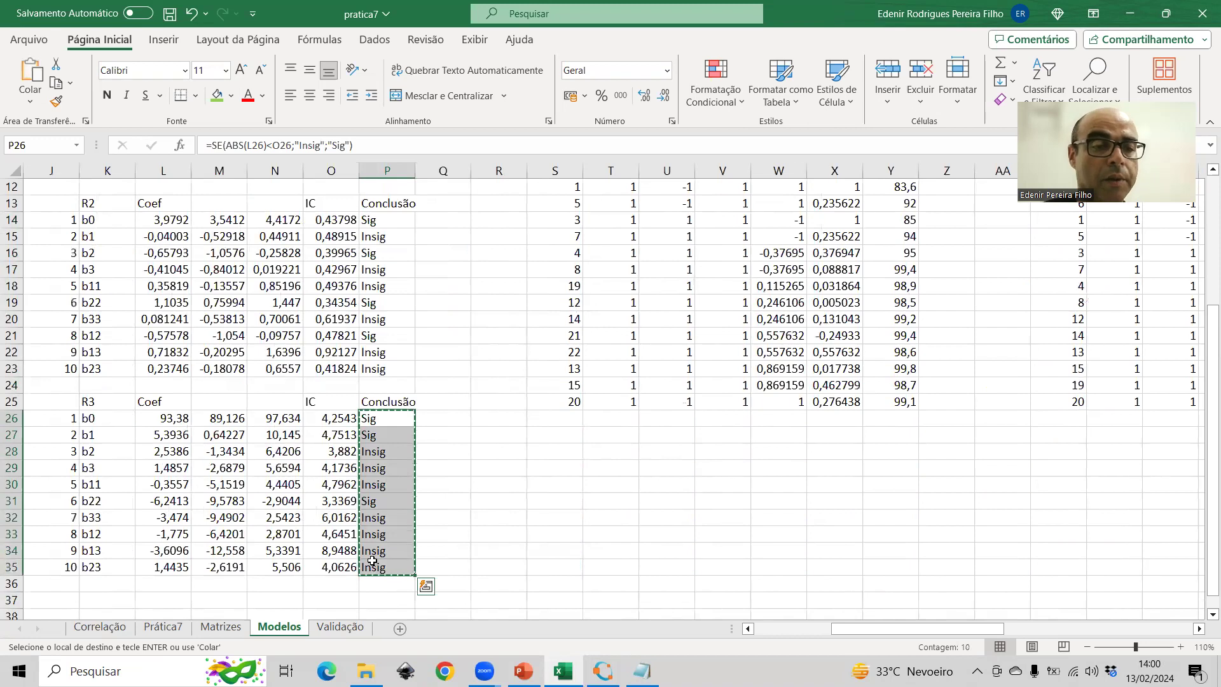
# - Paste the copied conclusions as transposed values starting at AO1, above the R3 table's coefficient headers
pyautogui.press('Right')
pyautogui.press('Right')
pyautogui.press('Right')
pyautogui.press('Right')
pyautogui.press('Right')
pyautogui.press('Right')
pyautogui.press('Right')
pyautogui.press('Right')
pyautogui.press('Right')
pyautogui.press('Right')
pyautogui.press('Right')
pyautogui.press('Right')
pyautogui.press('Right')
pyautogui.press('Right')
pyautogui.press('Right')
pyautogui.press('Right')
pyautogui.press('Right')
pyautogui.press('Right')
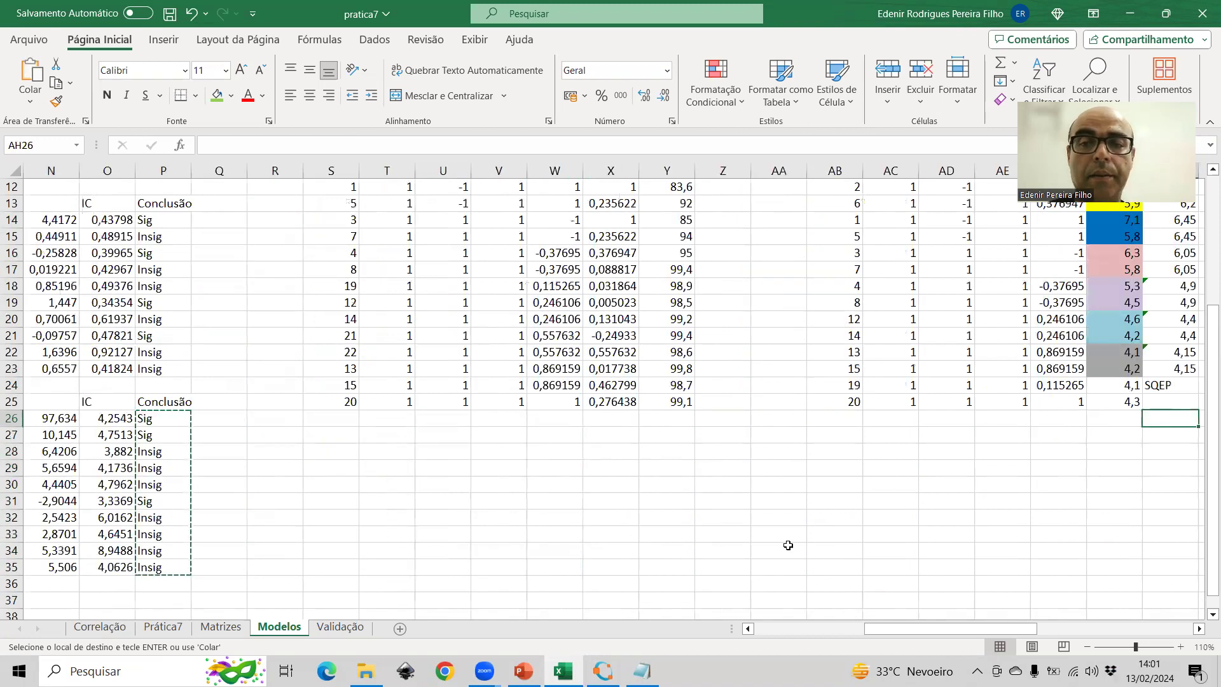
pyautogui.scroll(4, 788, 545)
pyautogui.moveTo(1199, 628); pyautogui.dragTo(1199, 630)
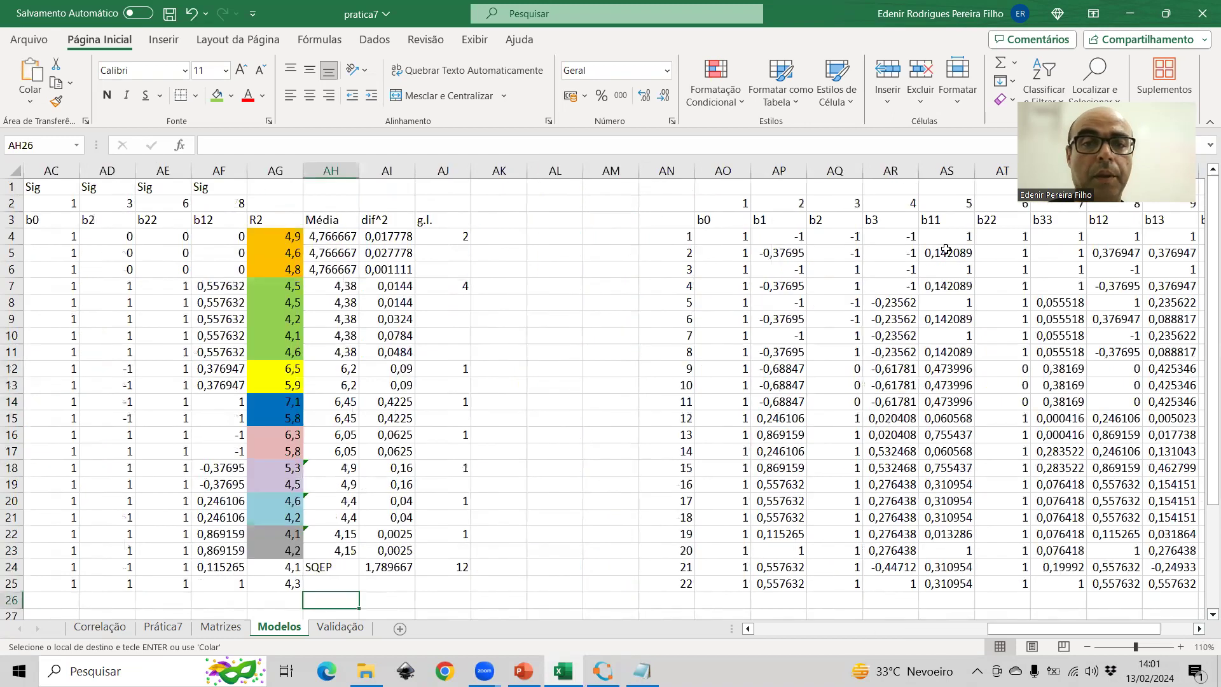
pyautogui.rightClick(739, 193)
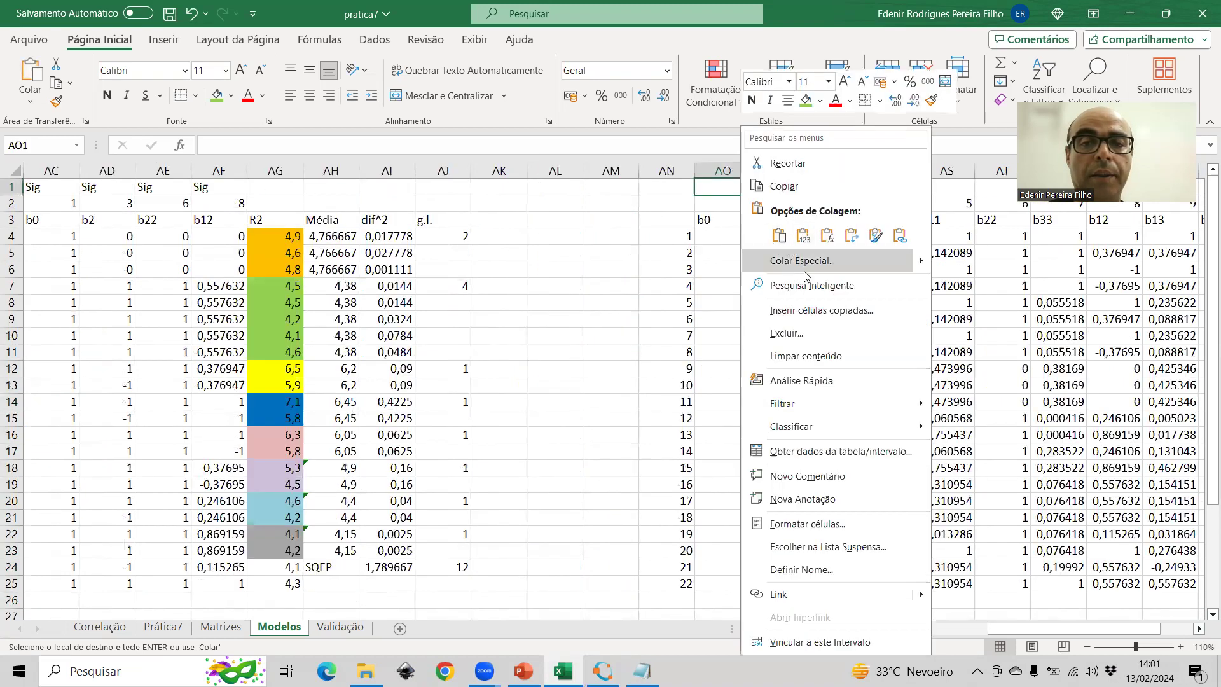
pyautogui.click(795, 256)
pyautogui.click(668, 240)
pyautogui.click(851, 380)
pyautogui.click(877, 403)
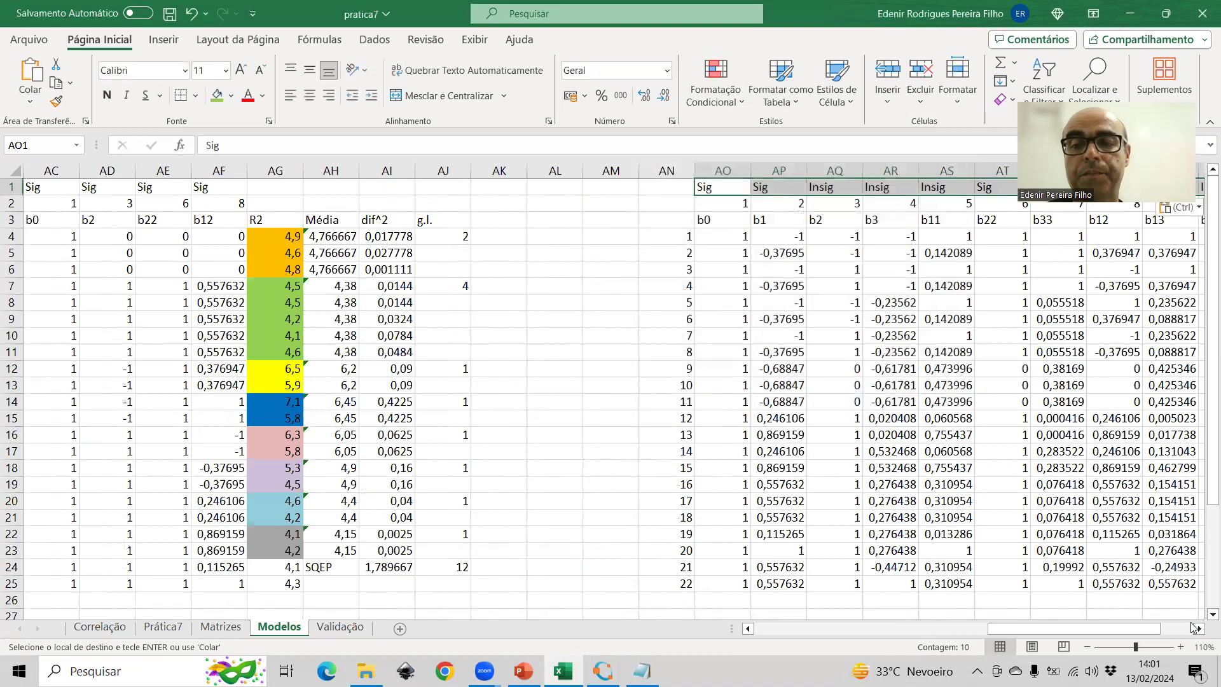
# - Delete the columns marked Insig from the R3 table: b2, b3, b11, b33, b12, b13 and b23
pyautogui.click(1199, 628)
pyautogui.click(1199, 628)
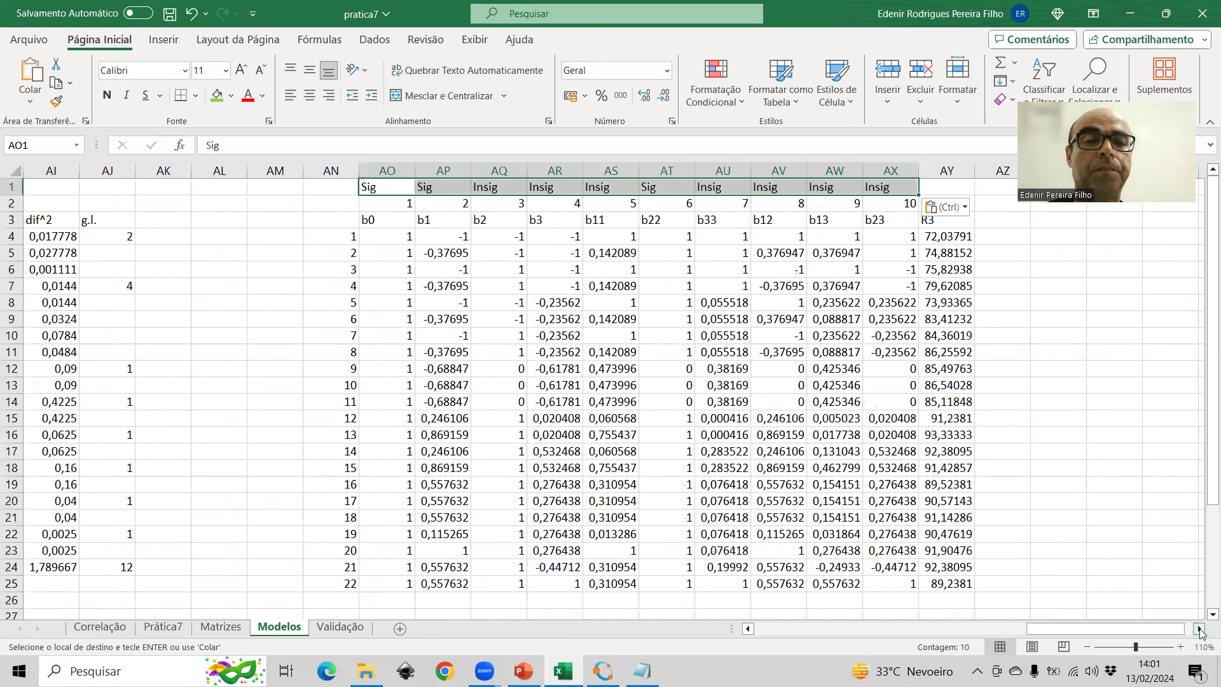
pyautogui.click(1199, 629)
pyautogui.moveTo(437, 170); pyautogui.dragTo(545, 167)
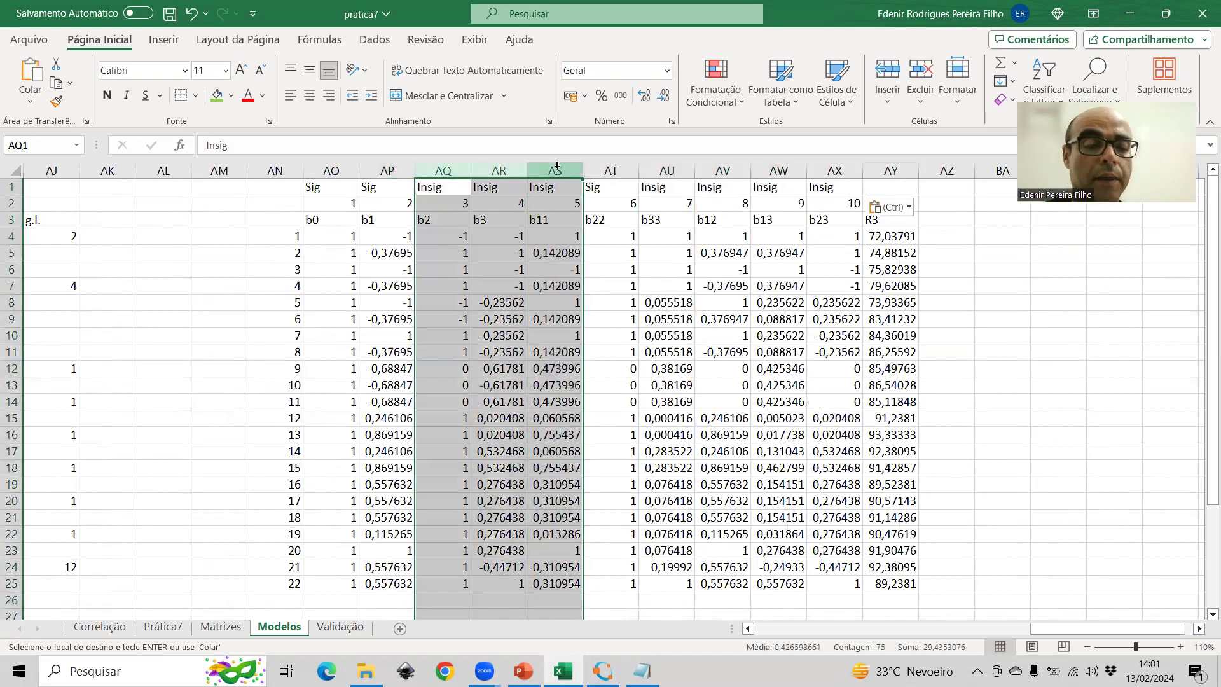
pyautogui.moveTo(669, 162); pyautogui.dragTo(828, 164)
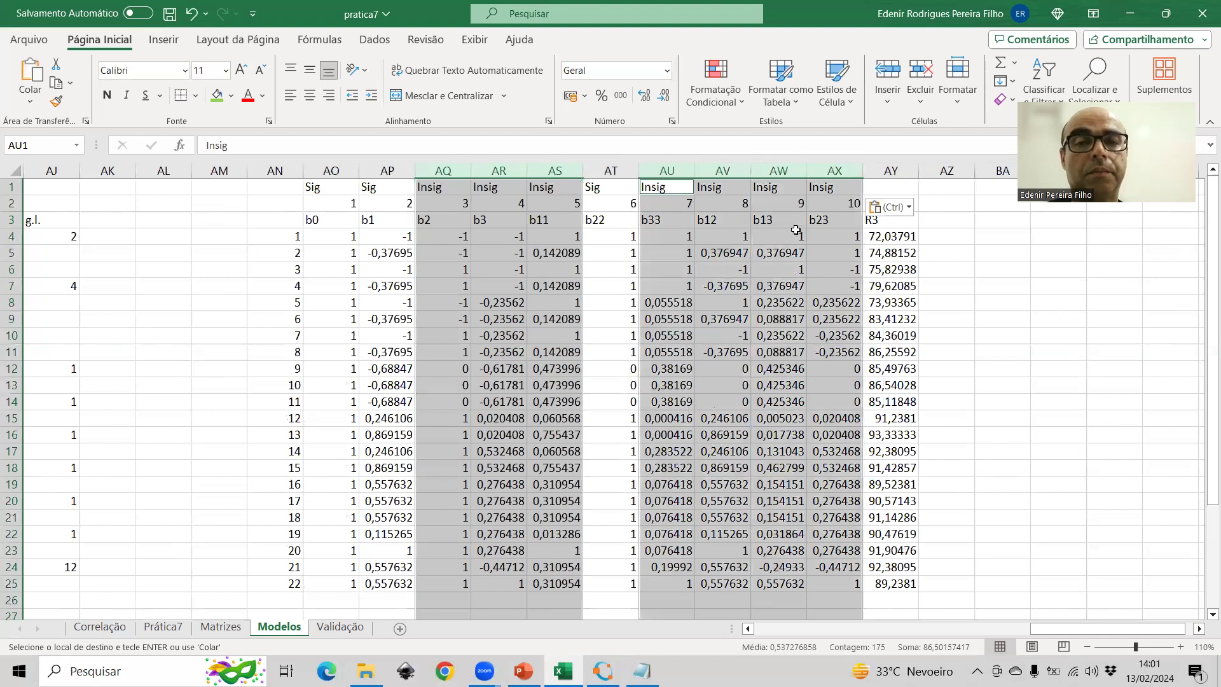
pyautogui.rightClick(774, 170)
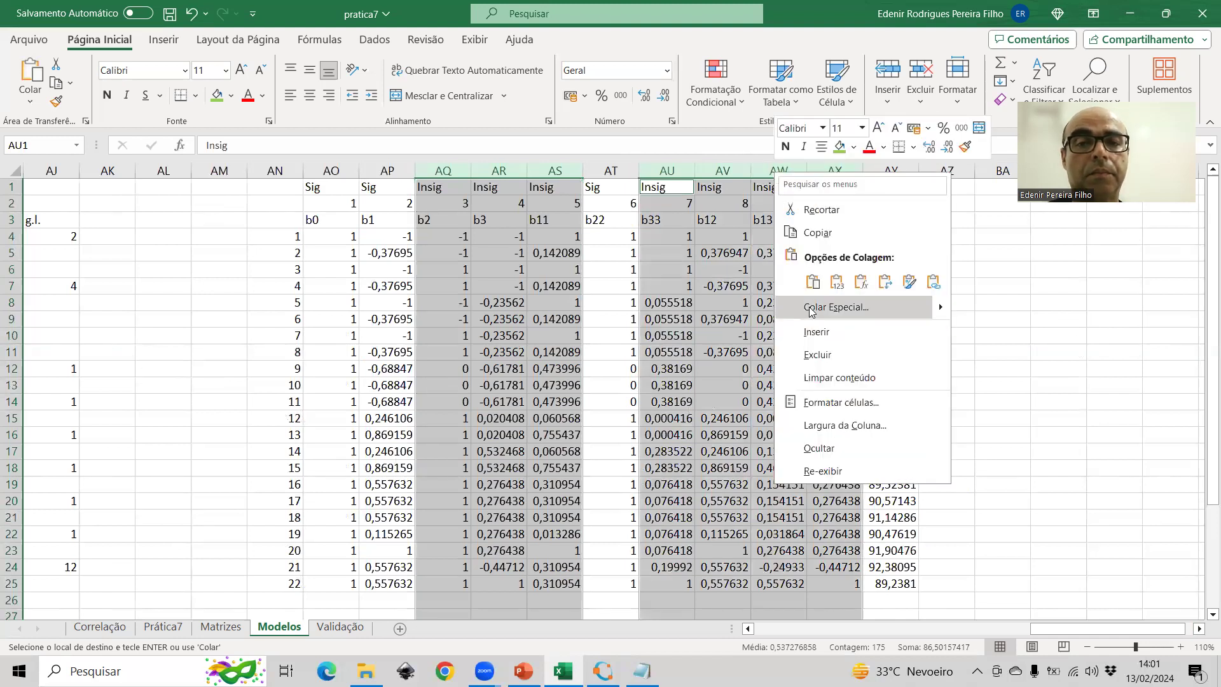
pyautogui.click(817, 351)
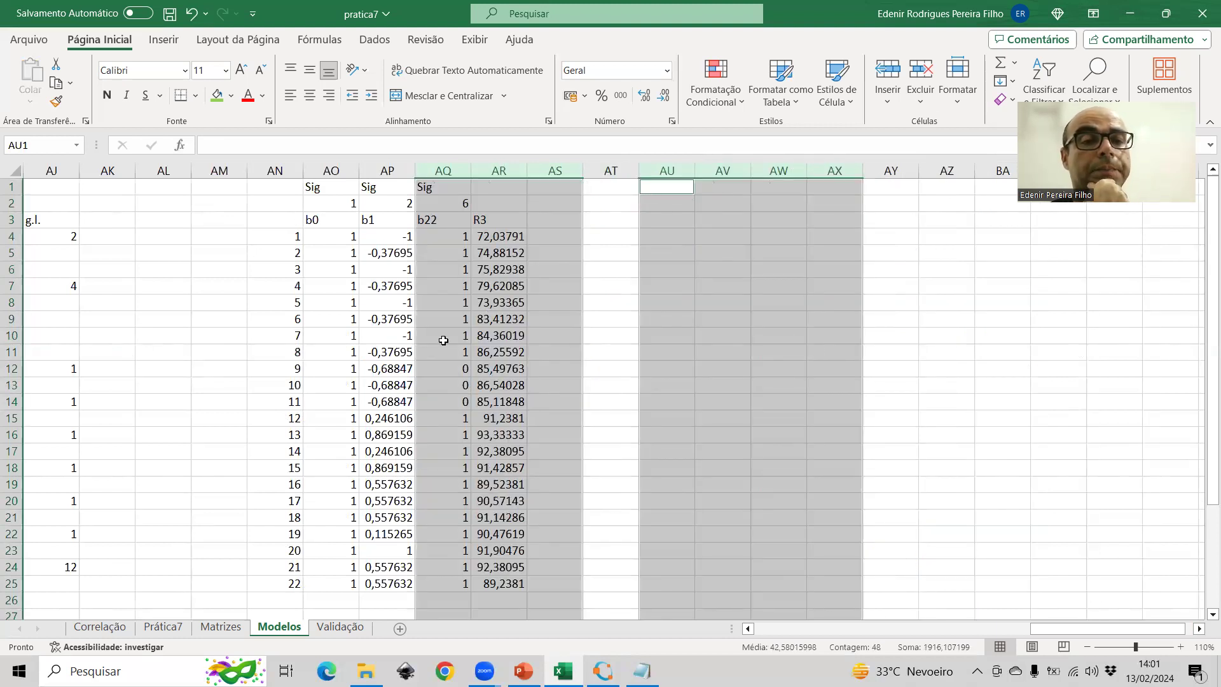
# - Add a filter to the R3 table's header row AN3:AS3 and sort the table by b1 in ascending order
pyautogui.click(404, 312)
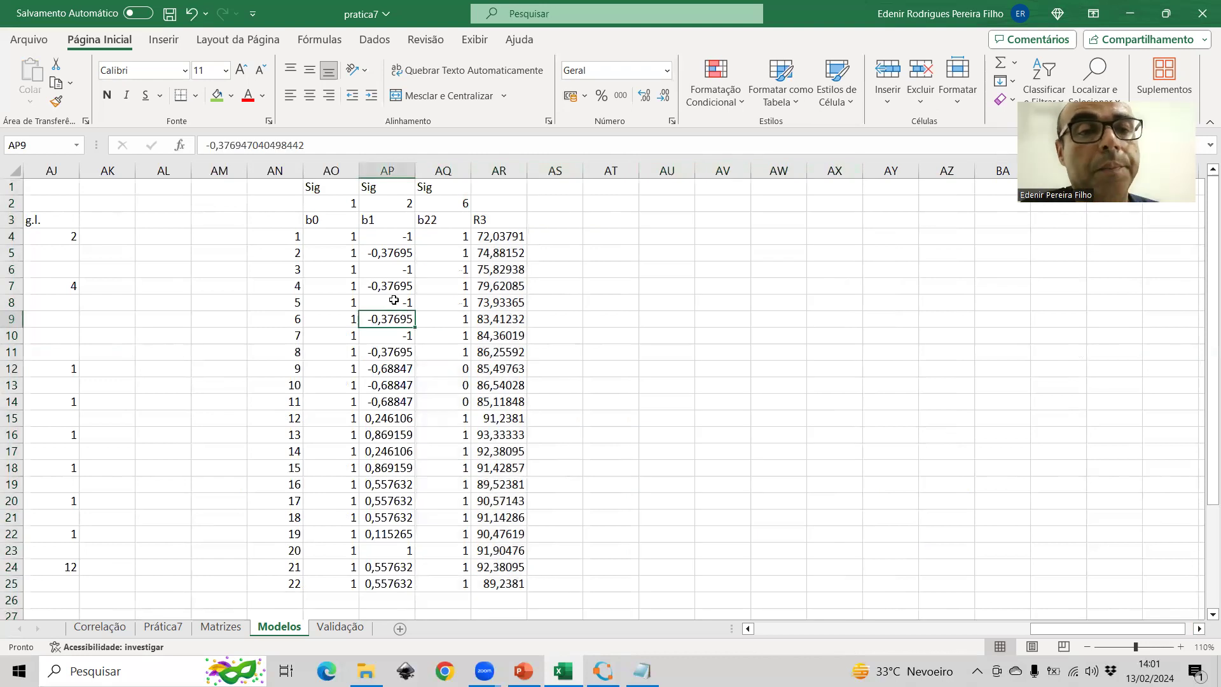
pyautogui.moveTo(278, 219); pyautogui.dragTo(555, 219)
pyautogui.click(374, 39)
pyautogui.click(681, 78)
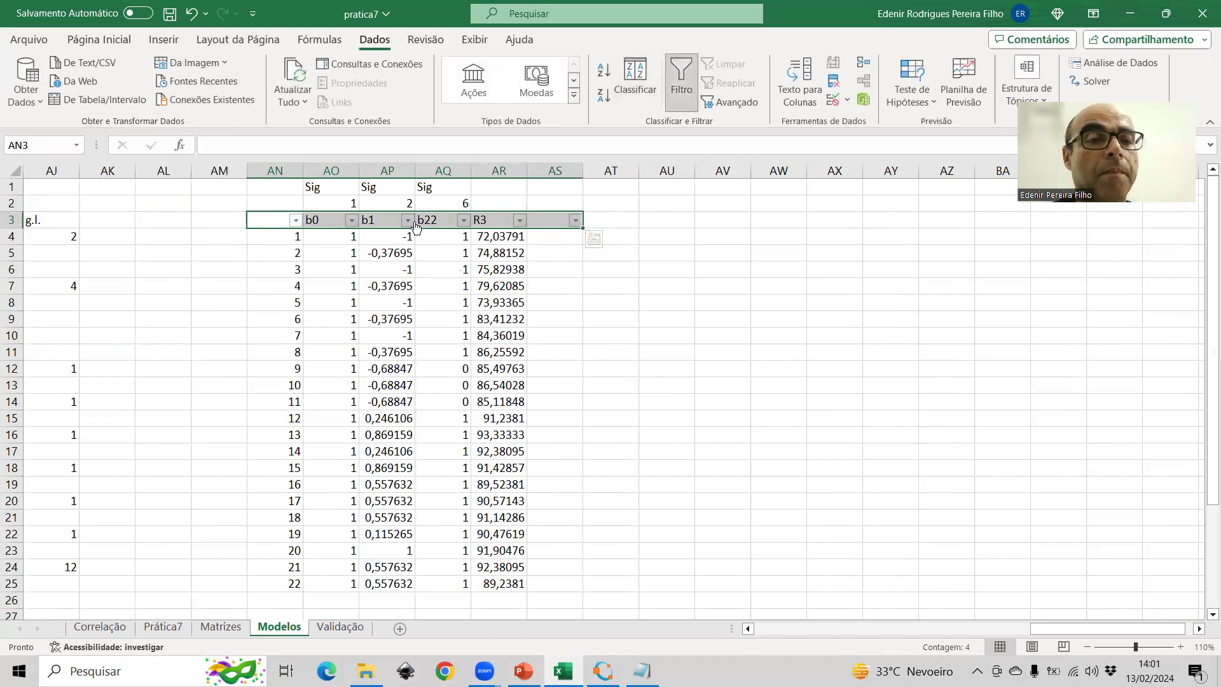
pyautogui.click(409, 221)
pyautogui.click(325, 241)
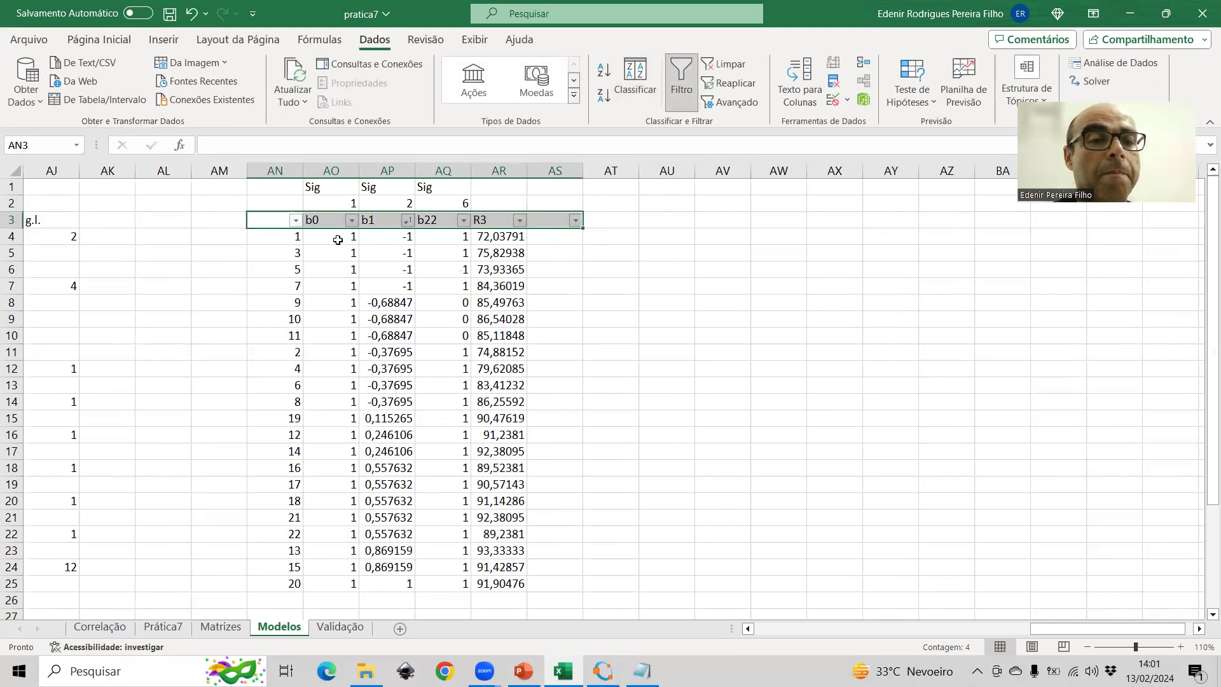
# - Fill the R3 replicates with b1 of -1 (AR4:AR7) light green and those with -0,68847 (AR8:AR10) yellow
pyautogui.moveTo(389, 241); pyautogui.dragTo(389, 402)
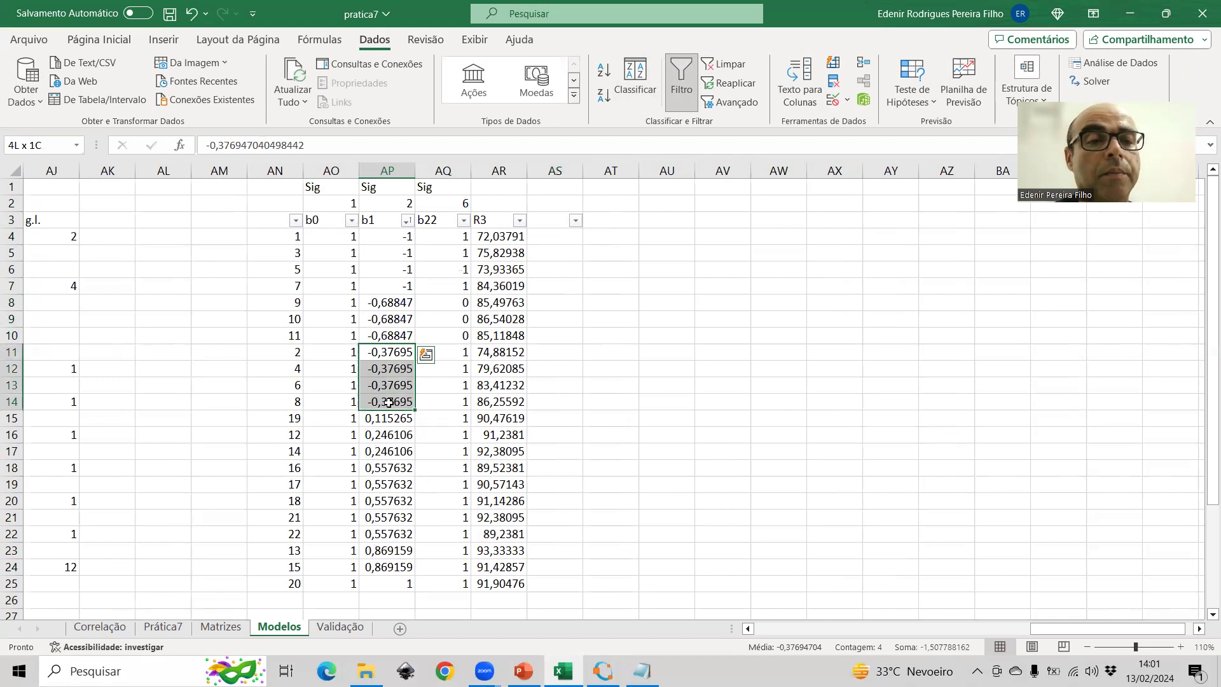
pyautogui.moveTo(388, 402); pyautogui.dragTo(389, 402)
pyautogui.moveTo(487, 236); pyautogui.dragTo(485, 285)
pyautogui.click(99, 40)
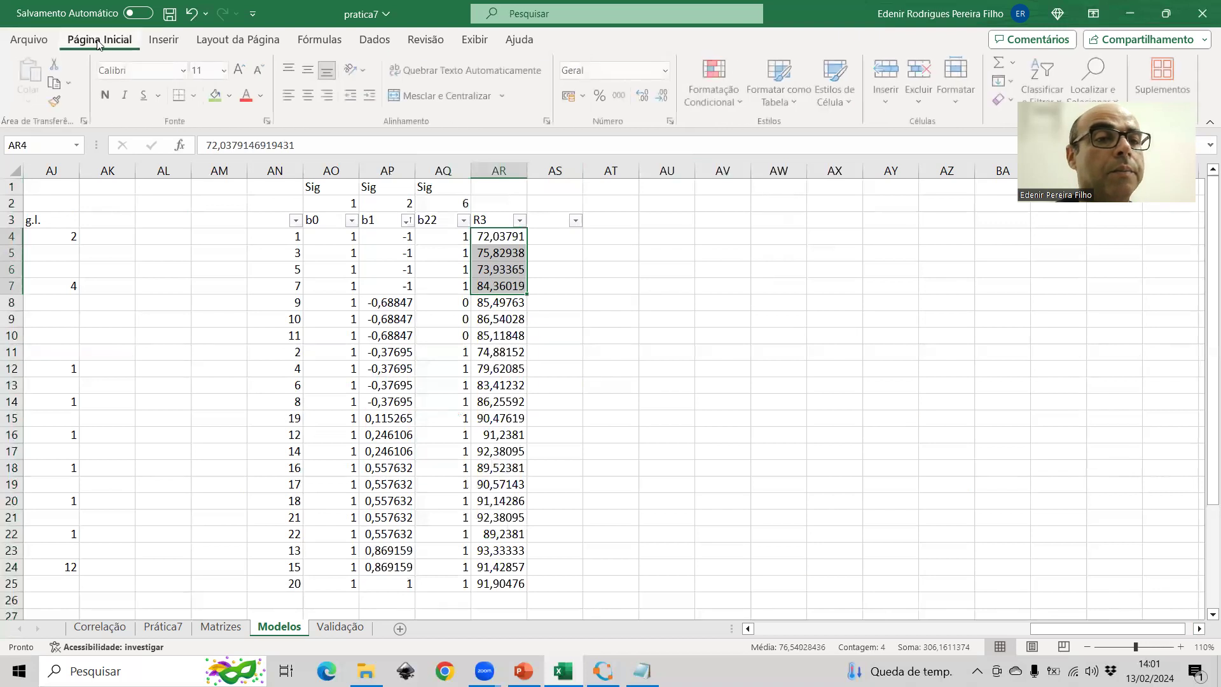
pyautogui.click(217, 96)
pyautogui.moveTo(478, 302); pyautogui.dragTo(485, 335)
pyautogui.click(230, 97)
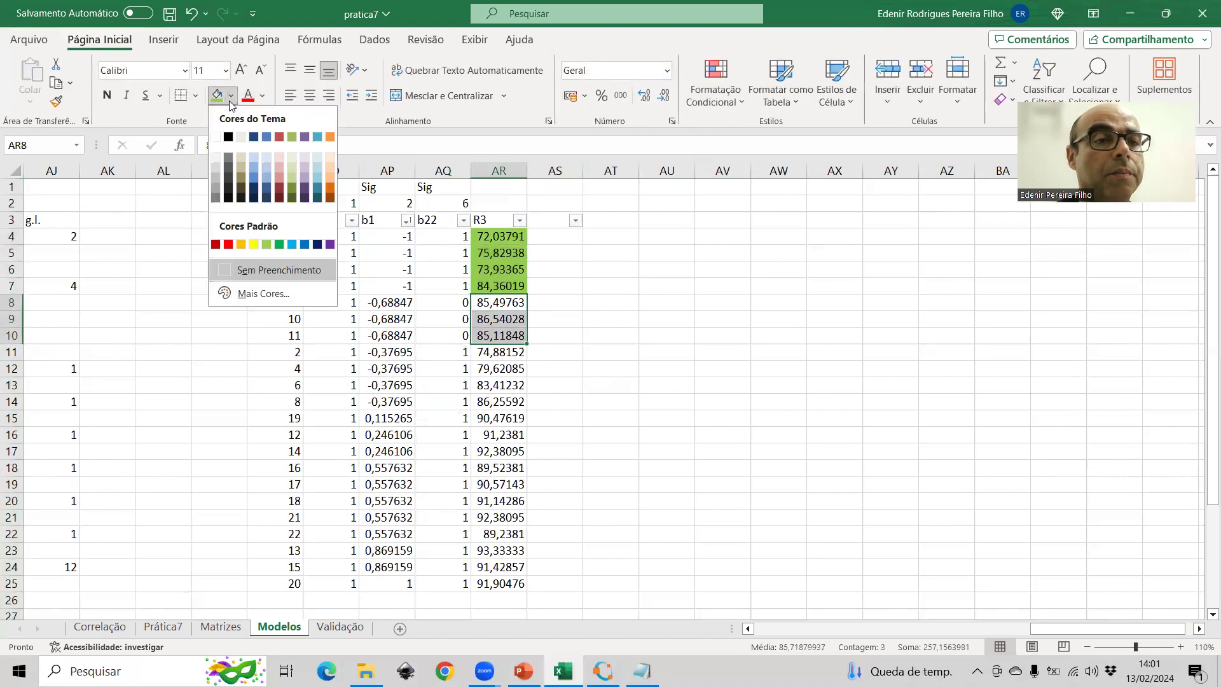
pyautogui.click(252, 246)
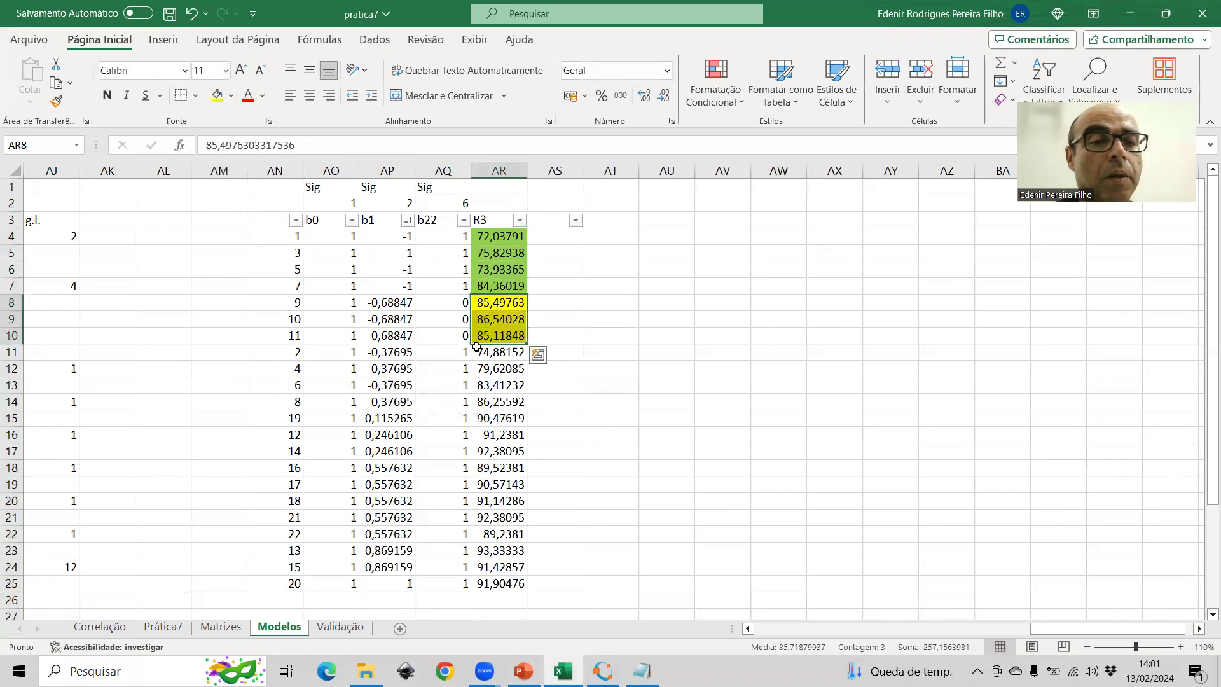
# - Fill the R3 replicates with b1 of -0,37695 (AR11:AR14) green and those with 0,246106 (AR16:AR17) orange
pyautogui.moveTo(486, 349); pyautogui.dragTo(490, 402)
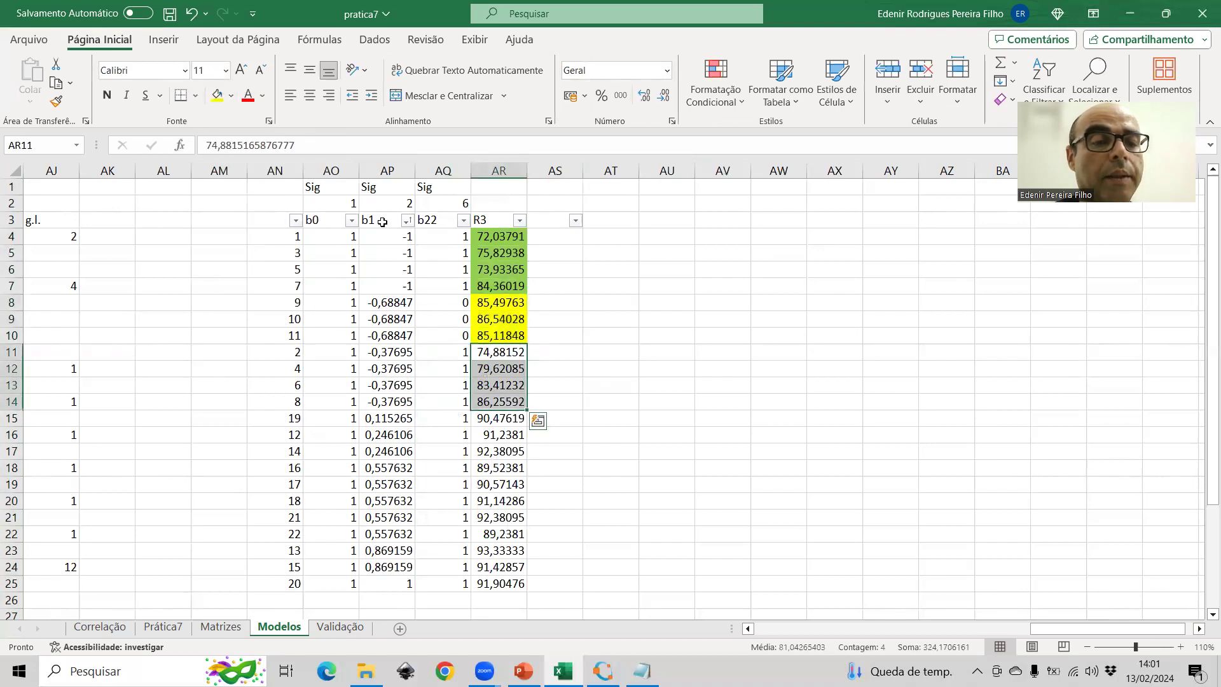
pyautogui.click(231, 96)
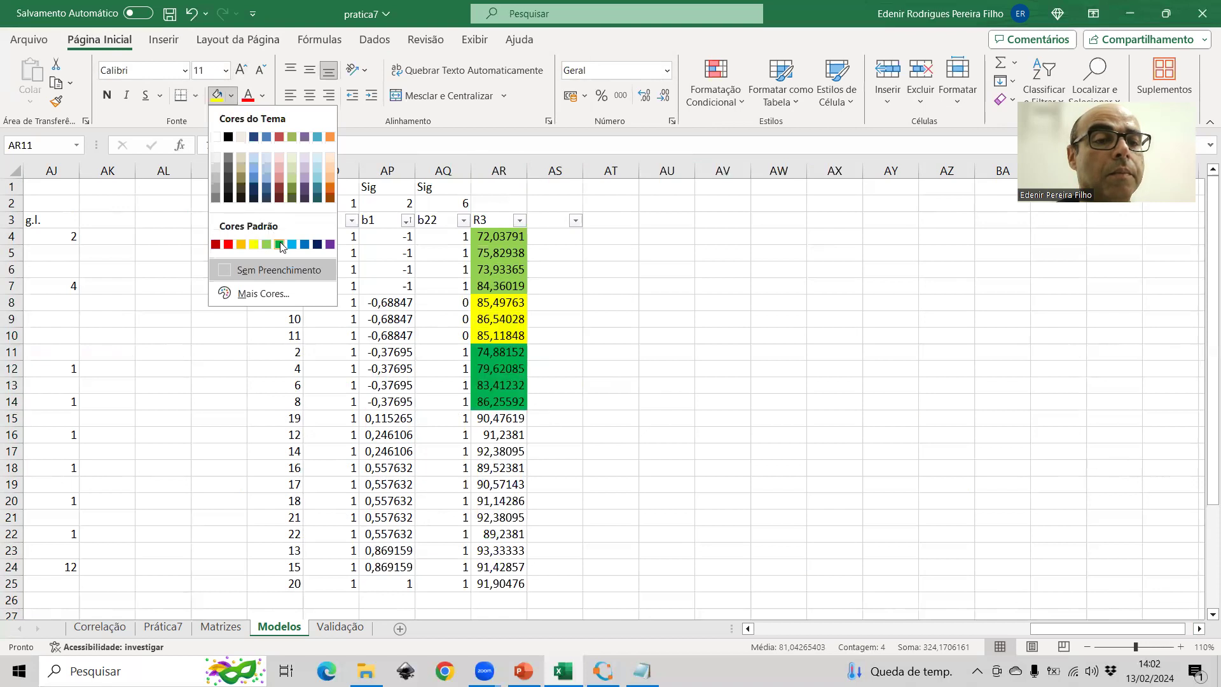
pyautogui.click(278, 245)
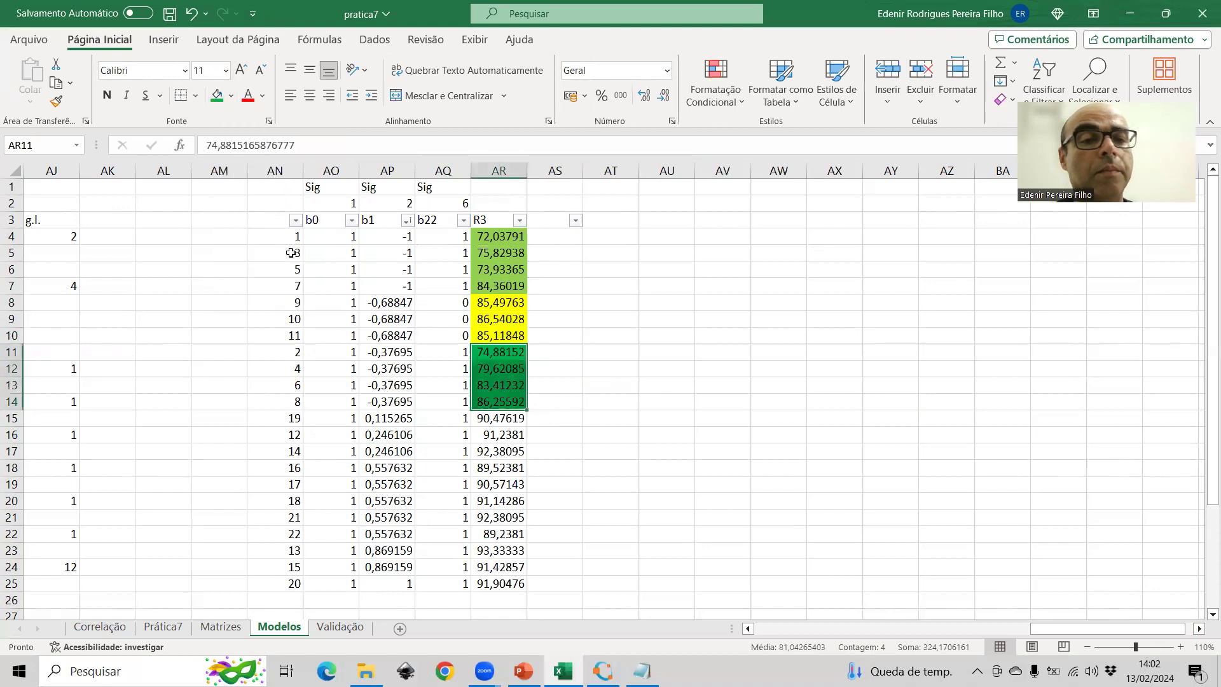
pyautogui.click(485, 423)
pyautogui.moveTo(488, 436)
pyautogui.mouseDown()
pyautogui.moveTo(488, 472)
pyautogui.moveTo(488, 453)
pyautogui.mouseUp()
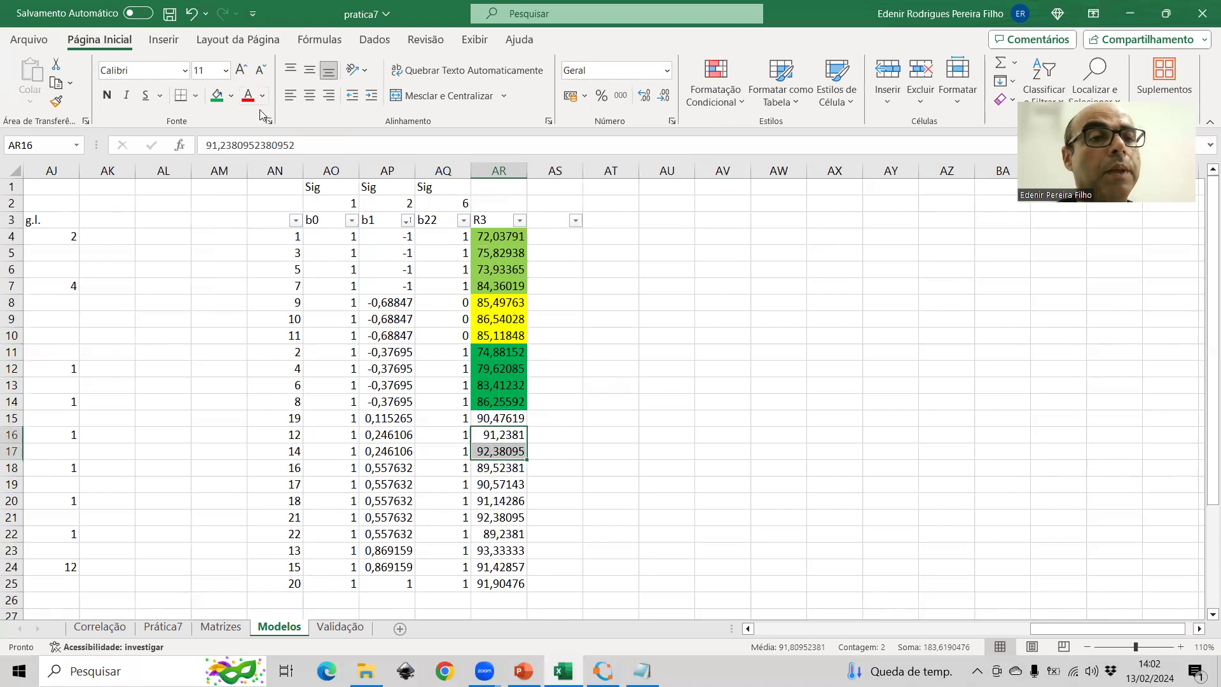
pyautogui.click(232, 96)
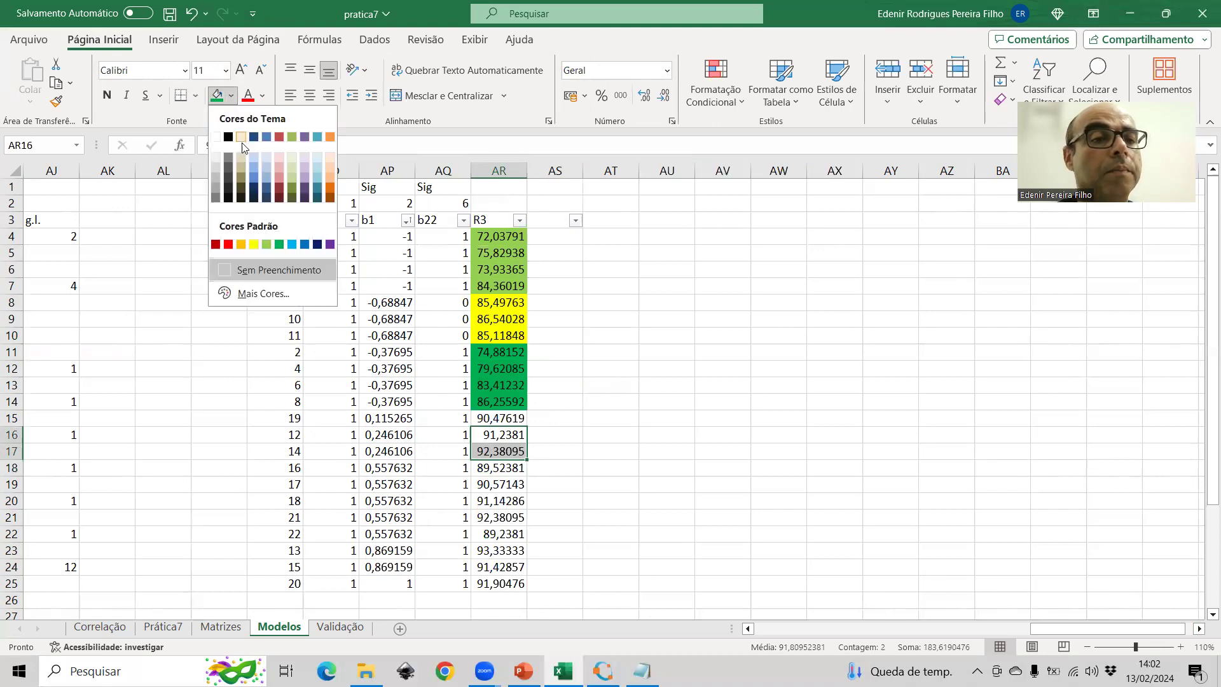
pyautogui.click(241, 244)
# - Fill the R3 replicates with b1 of 0,557632 (AR18:AR22) light blue
pyautogui.scroll(-3, 267, 258)
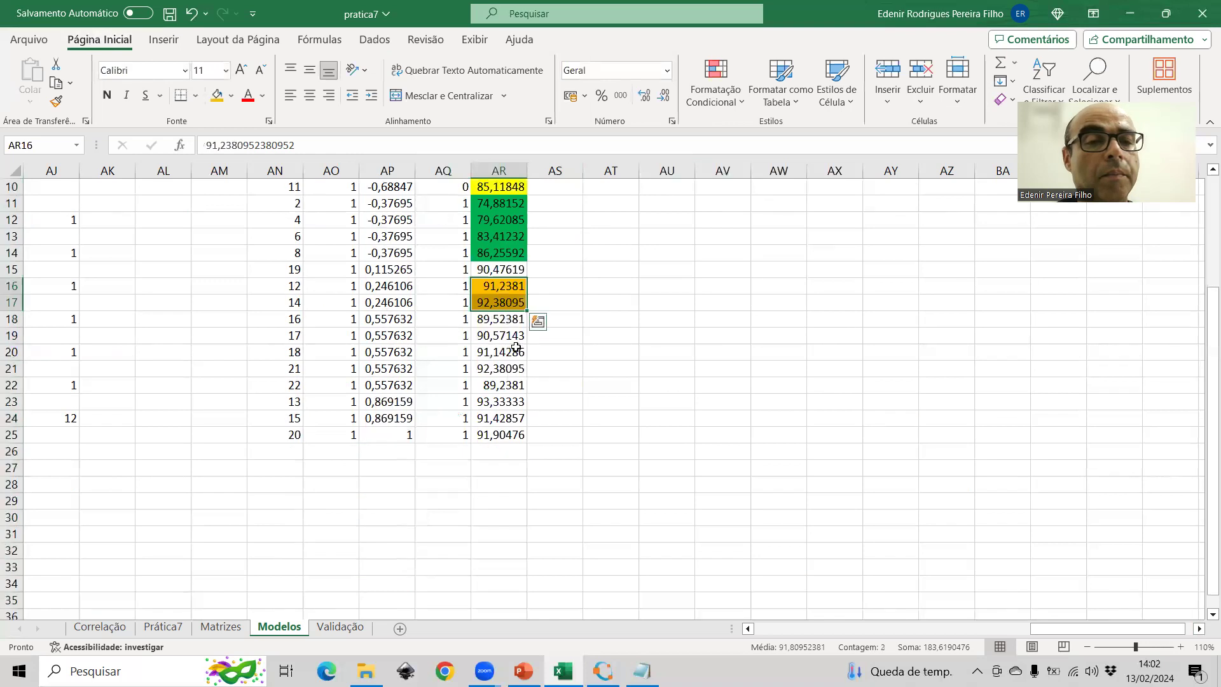
pyautogui.moveTo(488, 320); pyautogui.dragTo(500, 385)
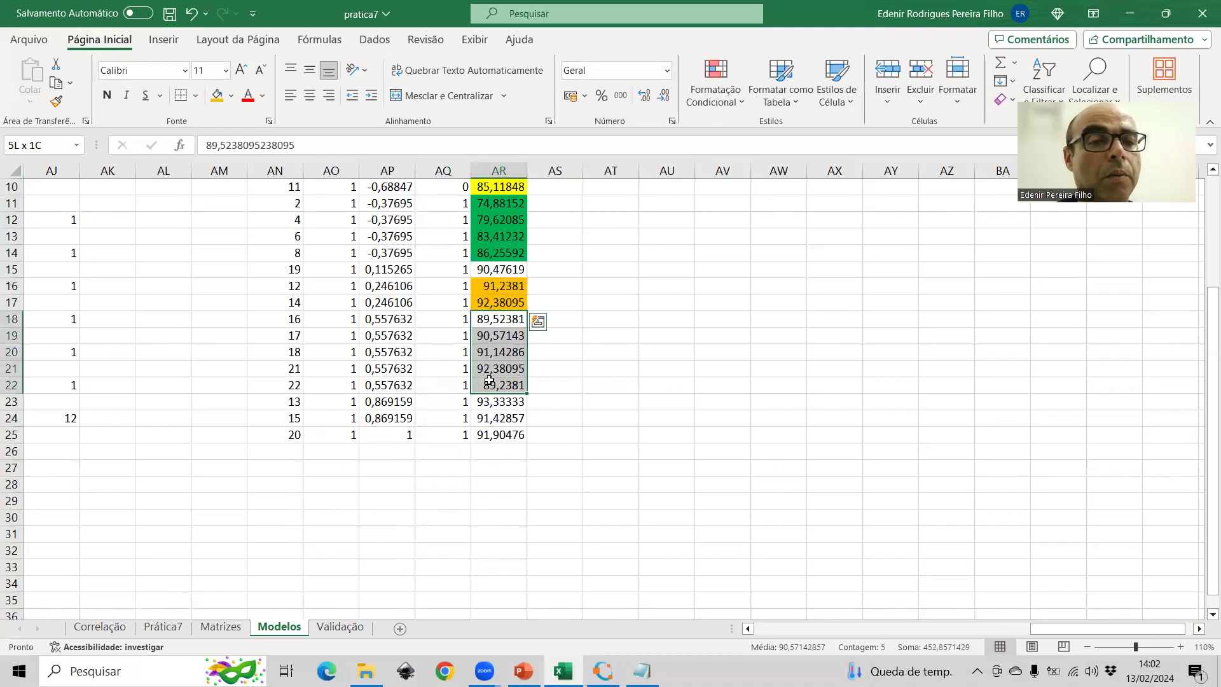
pyautogui.click(231, 95)
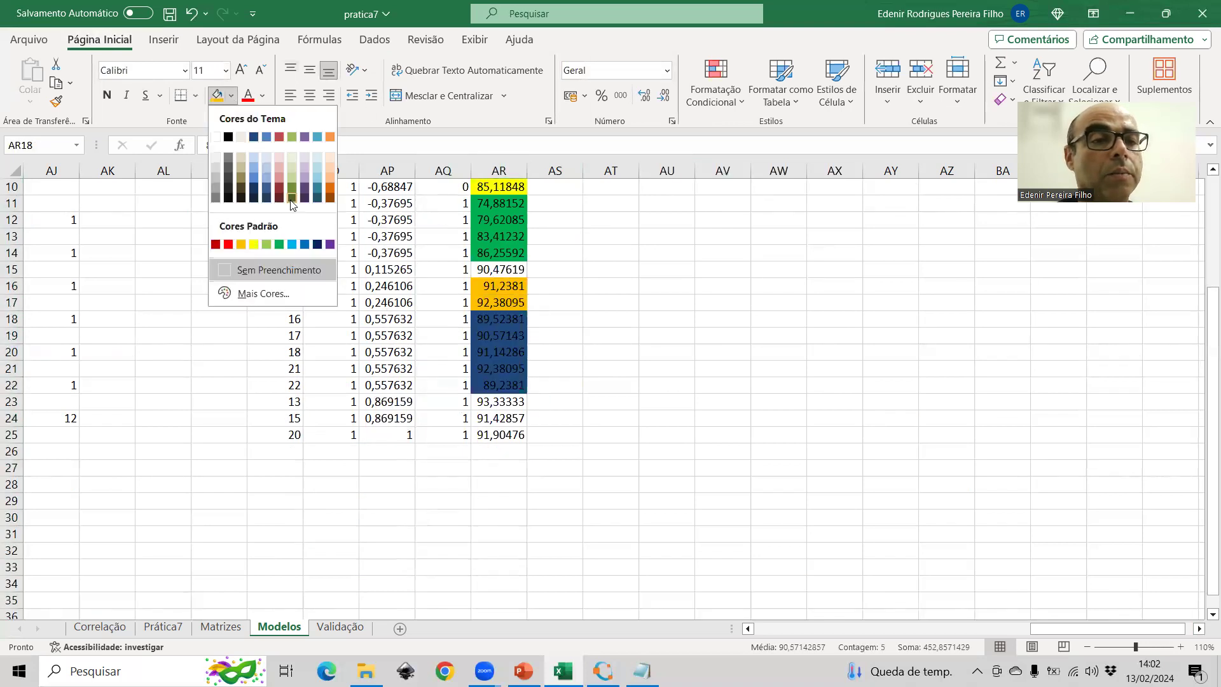
pyautogui.click(297, 245)
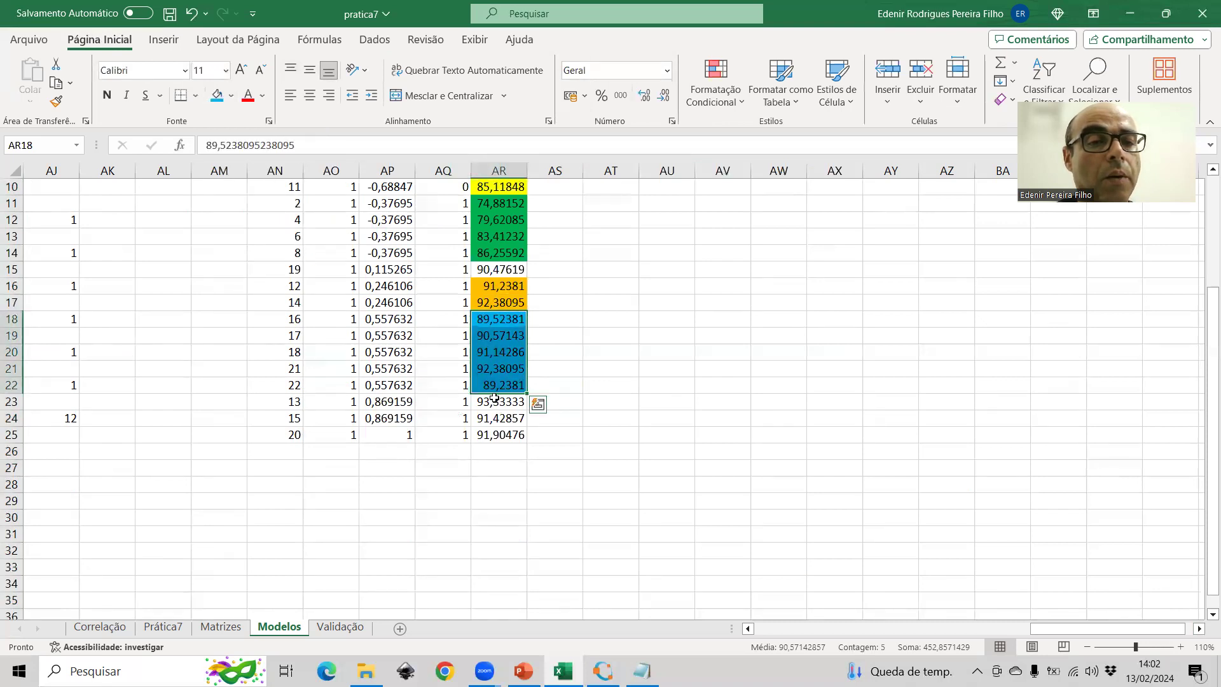
# - Fill the R3 replicates with b1 of 0,869159 (AR23:AR24) dark orange
pyautogui.moveTo(495, 398); pyautogui.dragTo(499, 418)
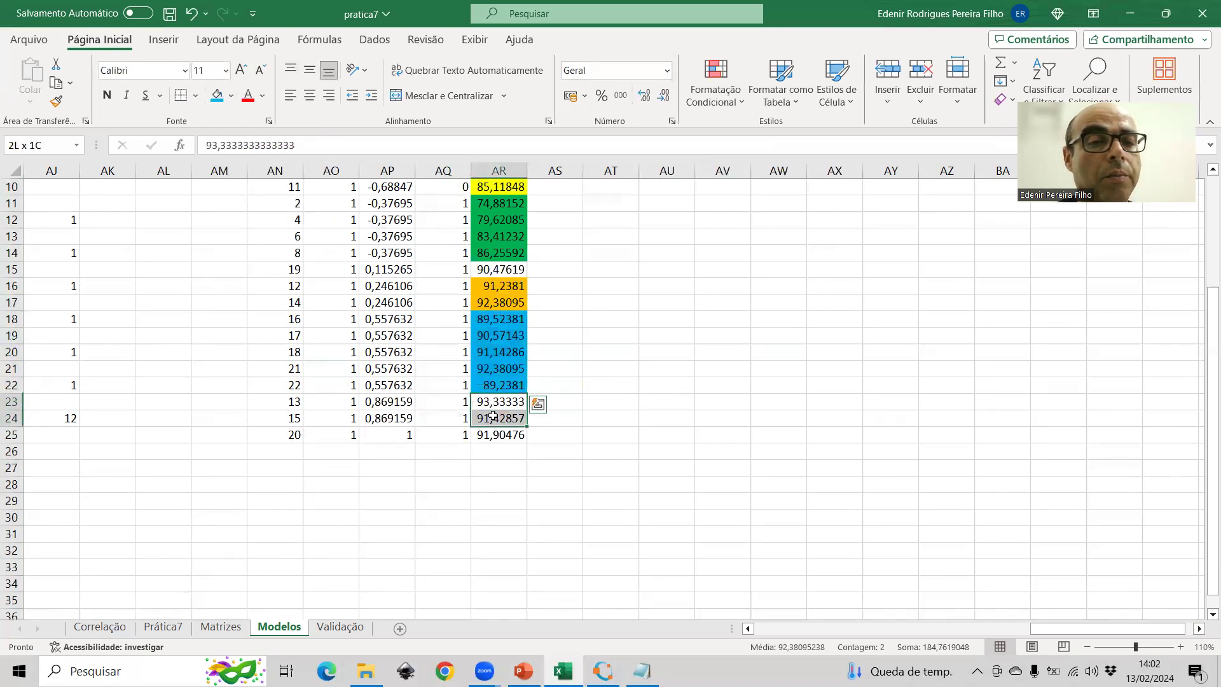
pyautogui.click(230, 99)
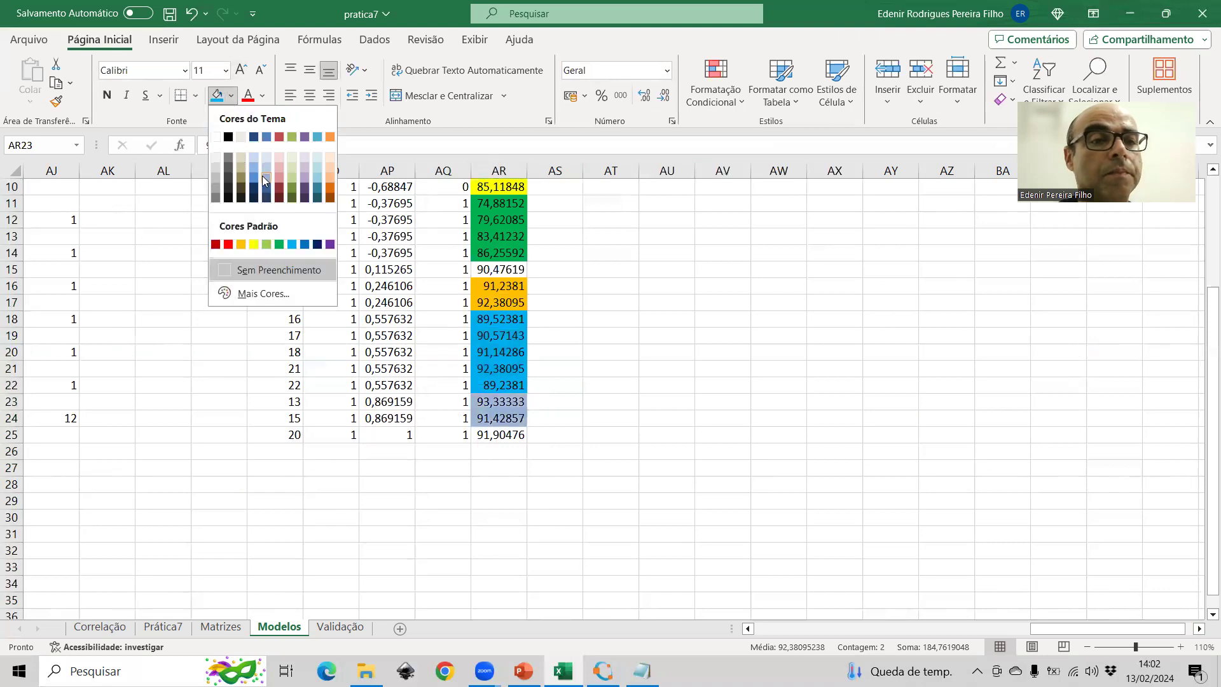
pyautogui.click(330, 189)
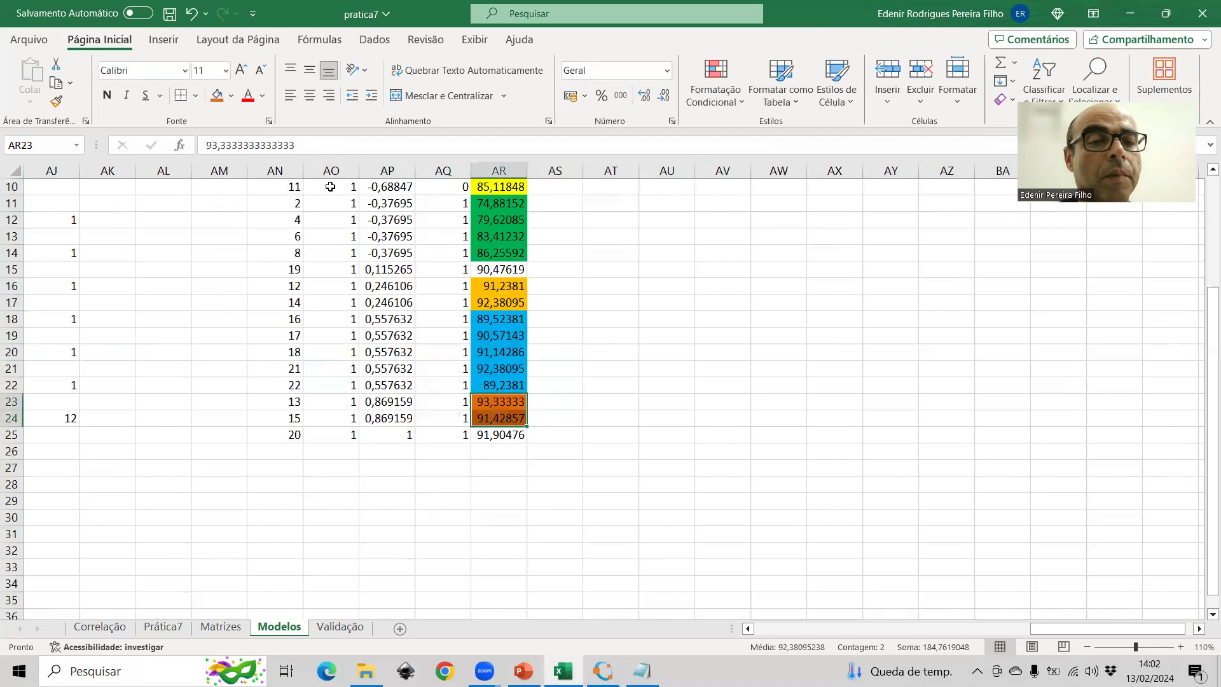
pyautogui.click(512, 436)
# - Number the first three coloured replicate groups from 1 to 11 in AS4:AS14
pyautogui.scroll(3, 512, 420)
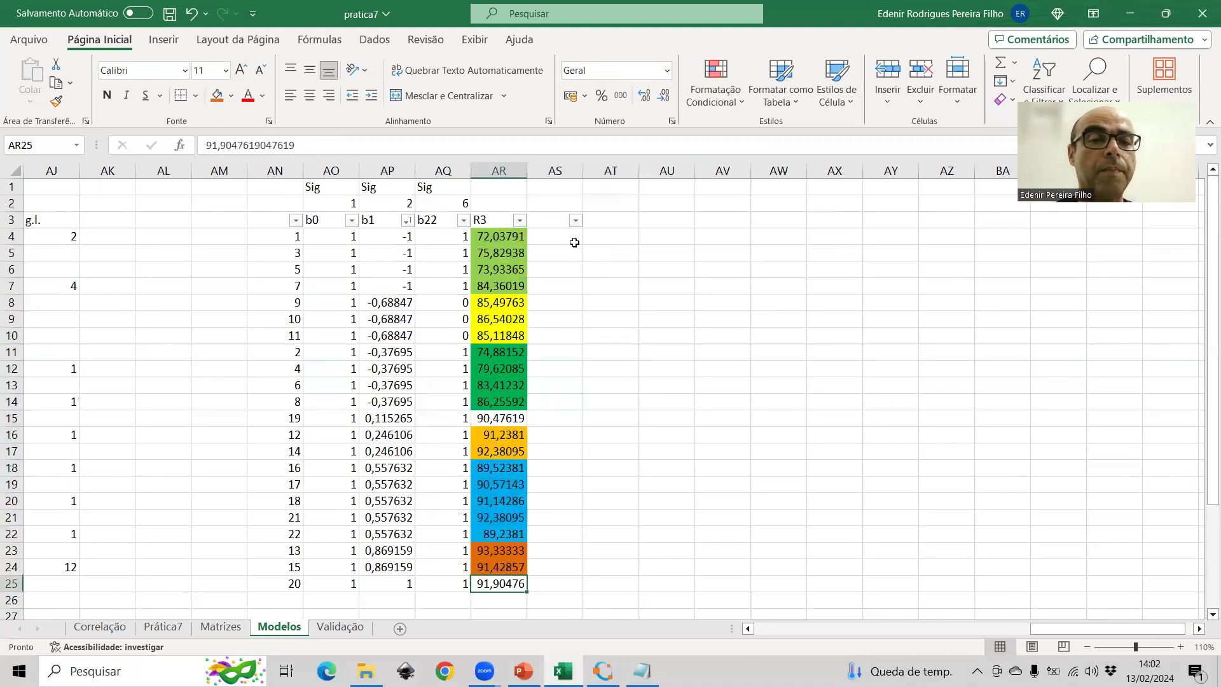
pyautogui.click(571, 234)
pyautogui.write('1')
pyautogui.press('Return')
pyautogui.write('2')
pyautogui.press('Return')
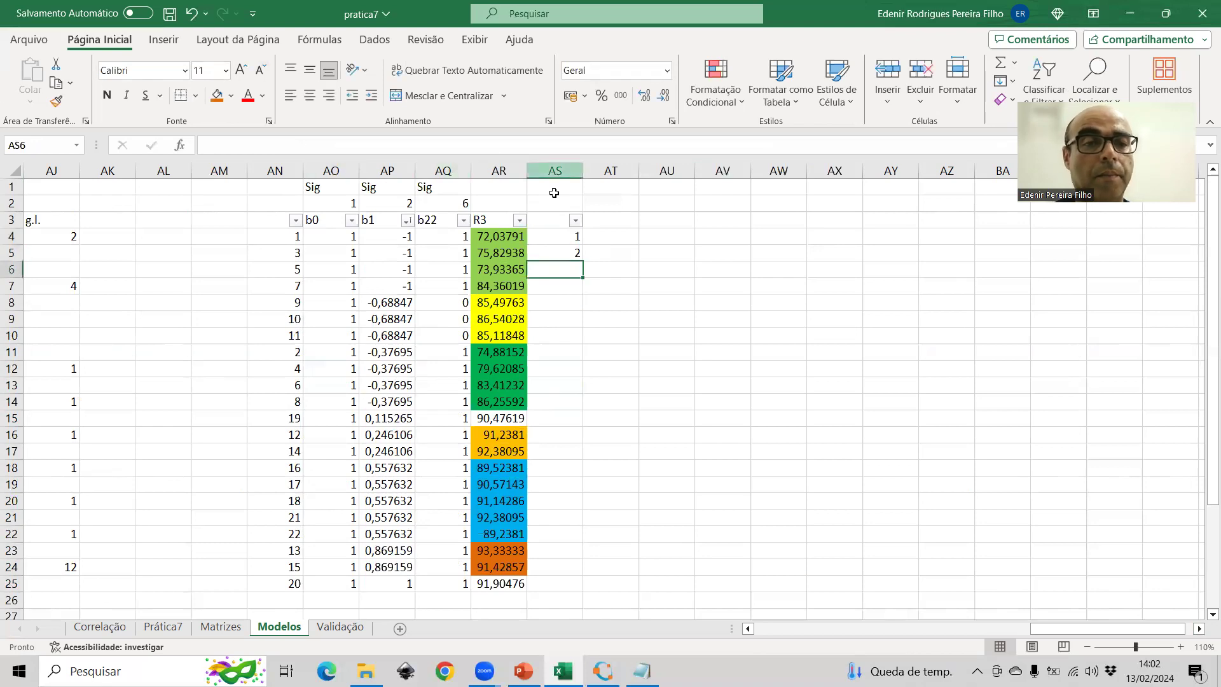
pyautogui.moveTo(571, 237); pyautogui.dragTo(581, 407)
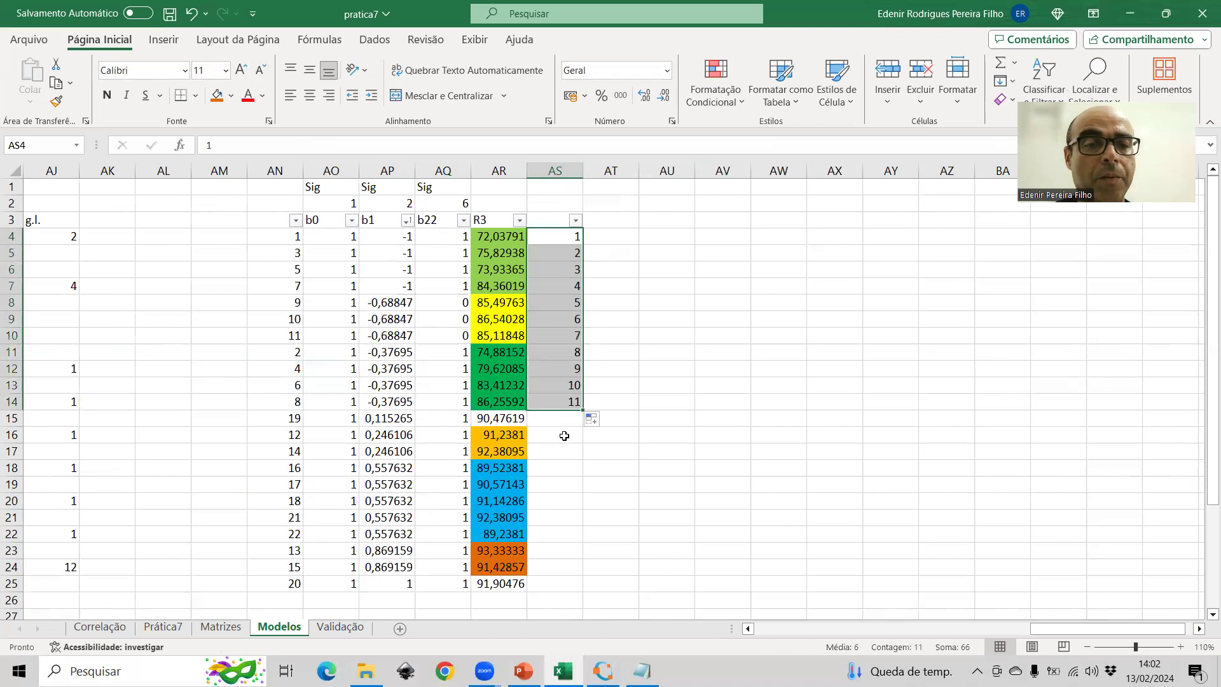
# - Continue the numbering from 12 in AS16:AS24 for the remaining coloured replicates, leaving the unreplicated row 15 blank
pyautogui.click(564, 436)
pyautogui.write('12')
pyautogui.press('Return')
pyautogui.write('13')
pyautogui.press('Return')
pyautogui.moveTo(560, 435); pyautogui.dragTo(584, 573)
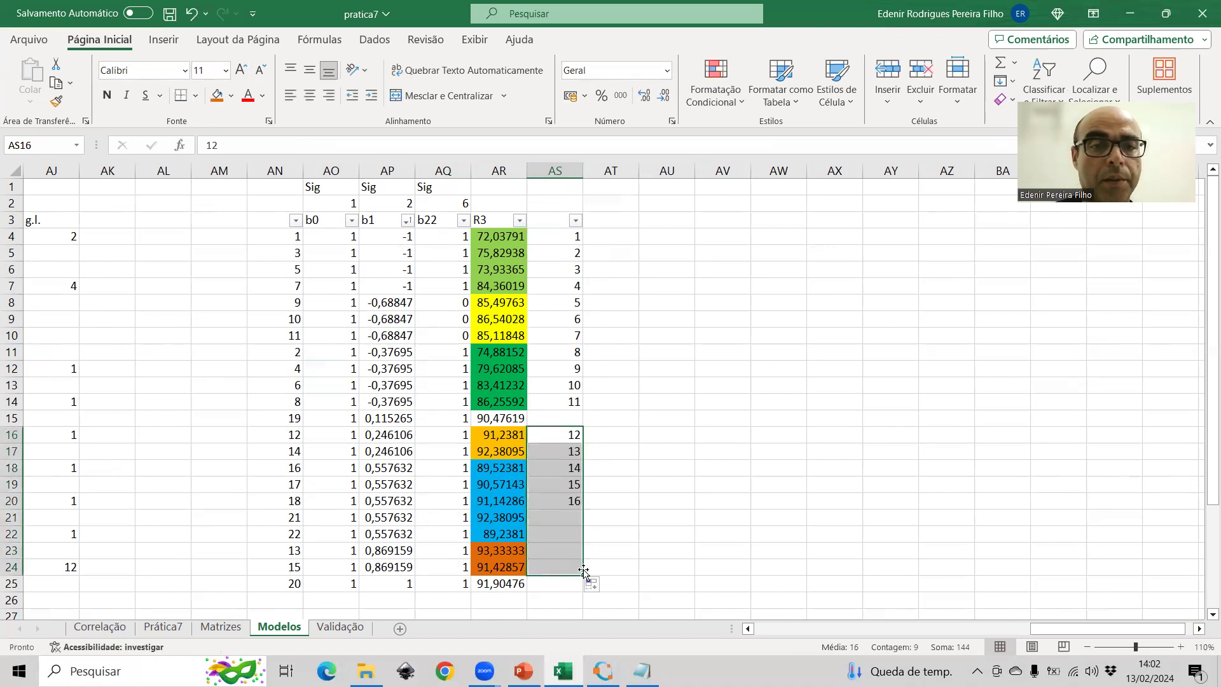
# - Sort the R3 table by the numbering column in ascending order and remove the header filter
pyautogui.click(575, 220)
pyautogui.click(549, 236)
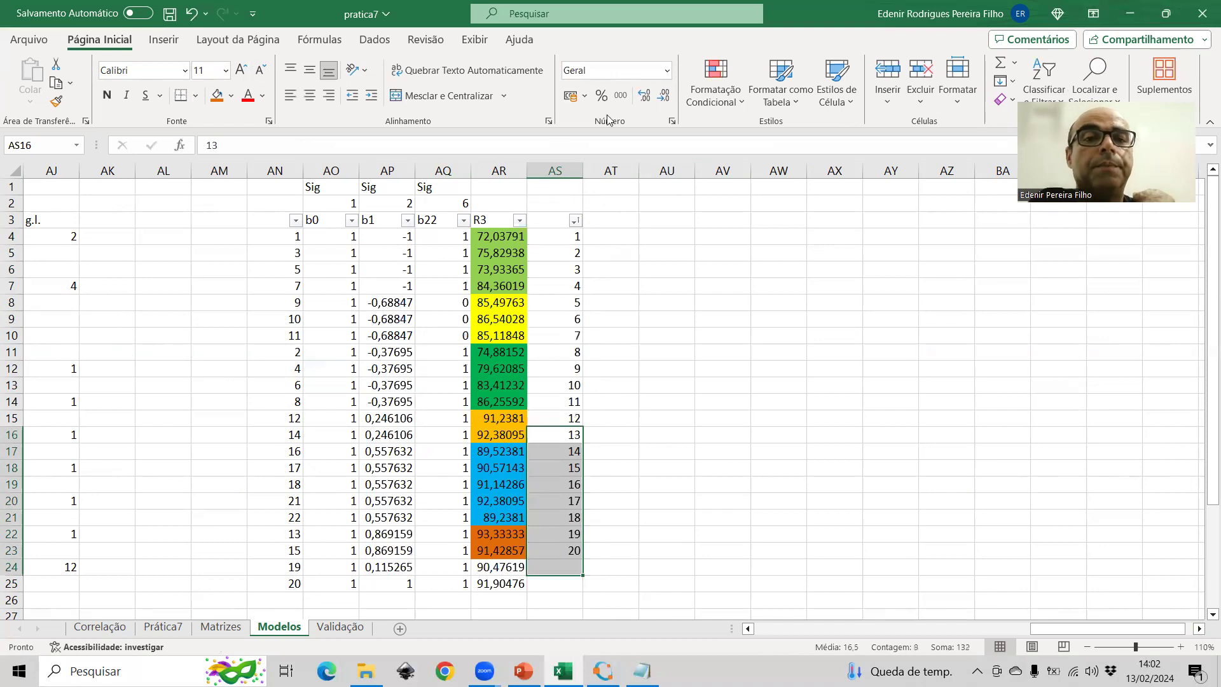
pyautogui.click(384, 46)
pyautogui.hotkey('ctrl', 'shift', 'l')
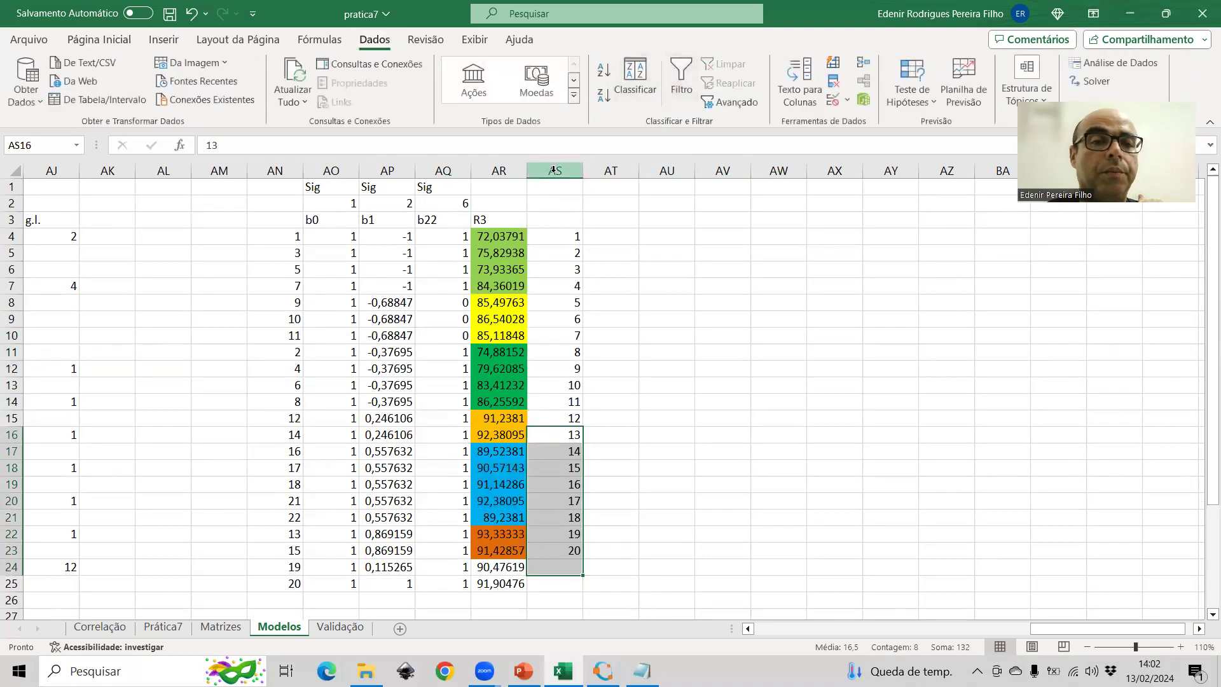
# - Copy the Média, dif^2 and g.l. headers from AH3:AJ3 to AS3:AU3 beside the R3 column
pyautogui.moveTo(1079, 628); pyautogui.dragTo(1034, 628)
pyautogui.moveTo(227, 221); pyautogui.dragTo(333, 224)
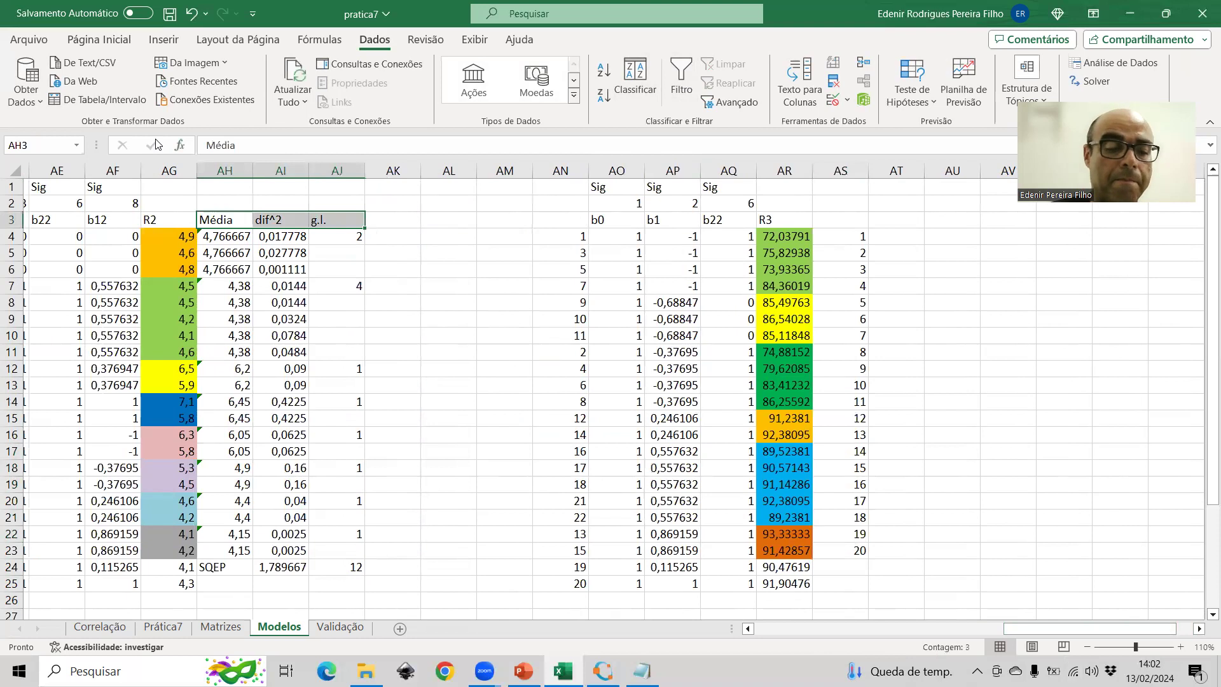
pyautogui.hotkey('ctrl', 'c')
pyautogui.press('Right')
pyautogui.press('Right')
pyautogui.press('Right')
pyautogui.press('Right')
pyautogui.press('Right')
pyautogui.press('Right')
pyautogui.press('Right')
pyautogui.press('Right')
pyautogui.press('Right')
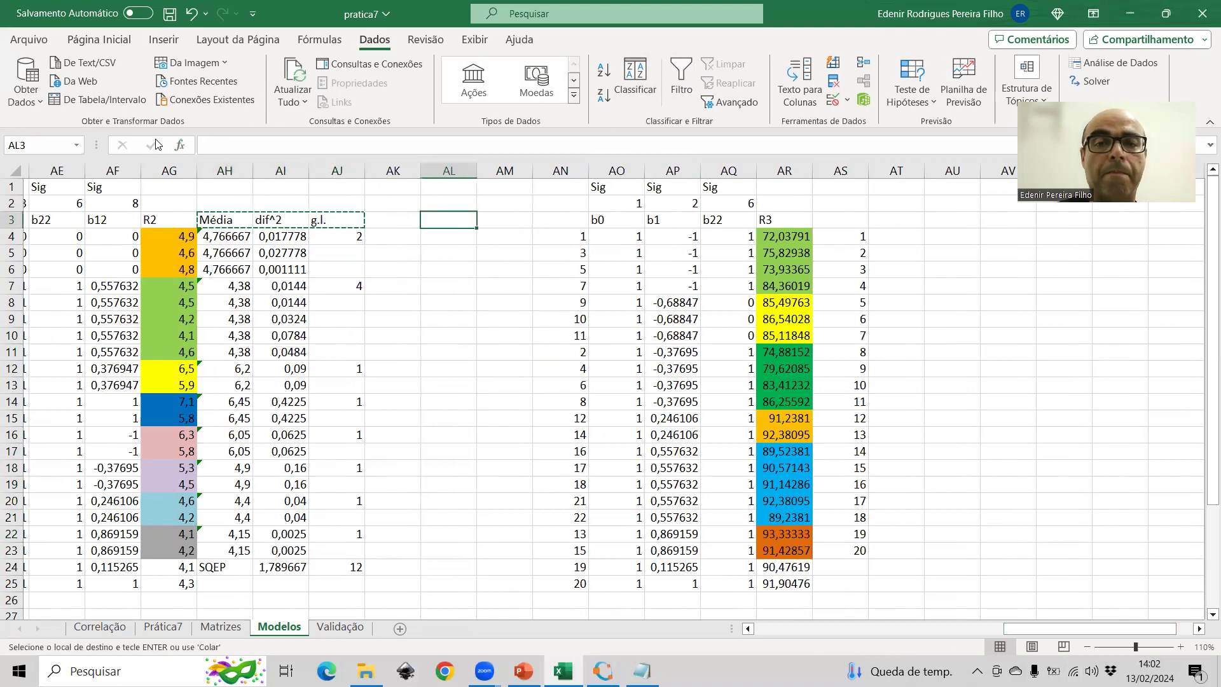
pyautogui.press('Right')
pyautogui.press('Right')
pyautogui.hotkey('ctrl', 'v')
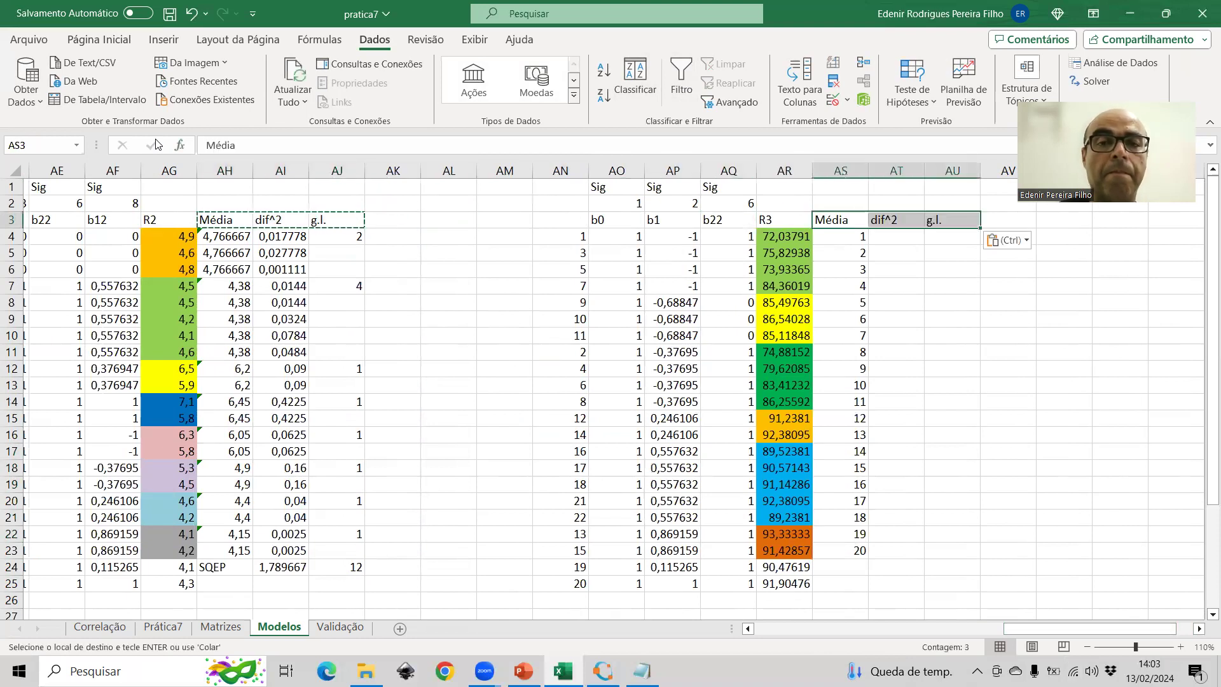
# - Copy the first row of R2 replicate formulas, AH4:AJ4, to AS4:AU4 for the R3 data
pyautogui.click(224, 235)
pyautogui.moveTo(223, 234); pyautogui.dragTo(320, 234)
pyautogui.hotkey('ctrl', 'c')
pyautogui.press('Right')
pyautogui.press('Right')
pyautogui.press('Right')
pyautogui.press('Right')
pyautogui.press('Right')
pyautogui.press('Right')
pyautogui.press('Right')
pyautogui.press('Right')
pyautogui.press('Right')
pyautogui.press('Right')
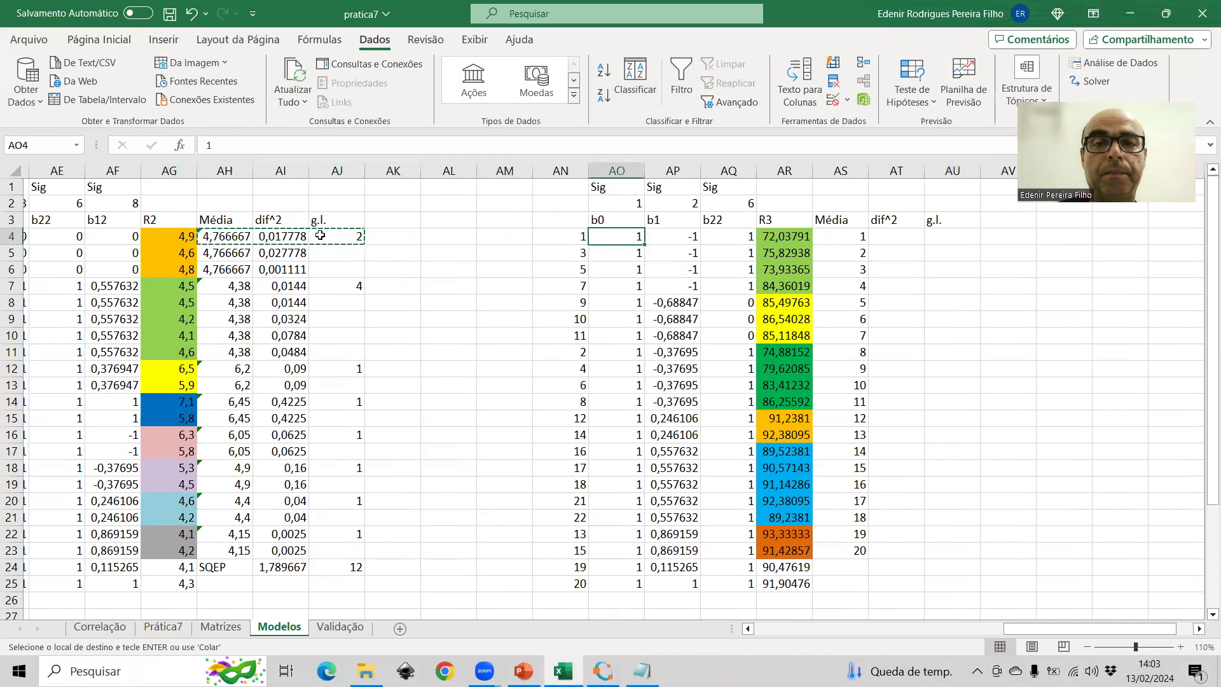
pyautogui.hotkey('ctrl', 'v')
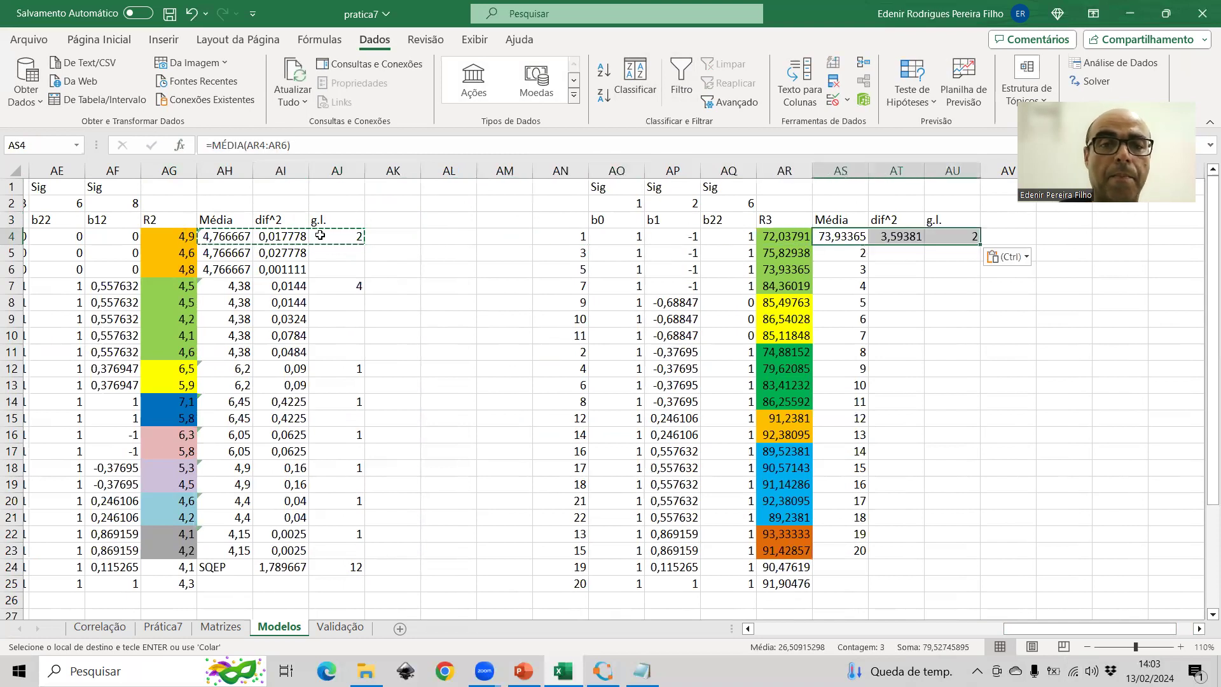
# - Extend the mean in AS4 to cover AR4:AR7, enter =AS4 in AS5 and fill it down to AS7
pyautogui.click(836, 237)
pyautogui.click(247, 145)
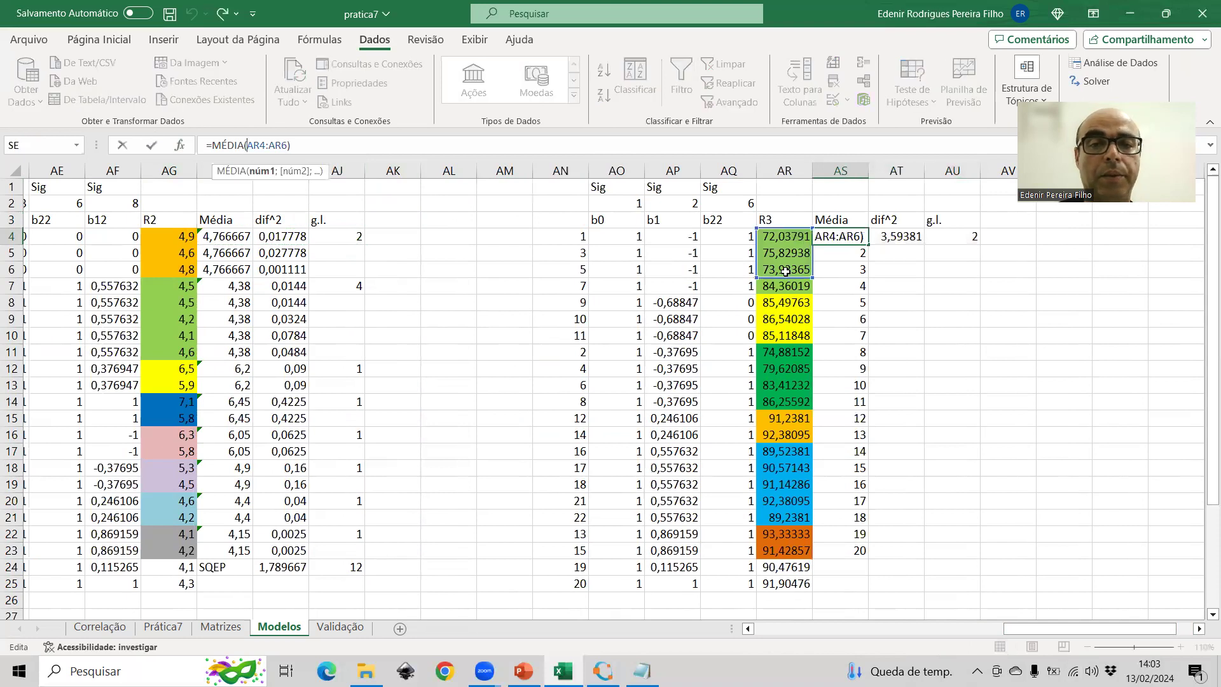
pyautogui.moveTo(759, 280); pyautogui.dragTo(759, 297)
pyautogui.press('Return')
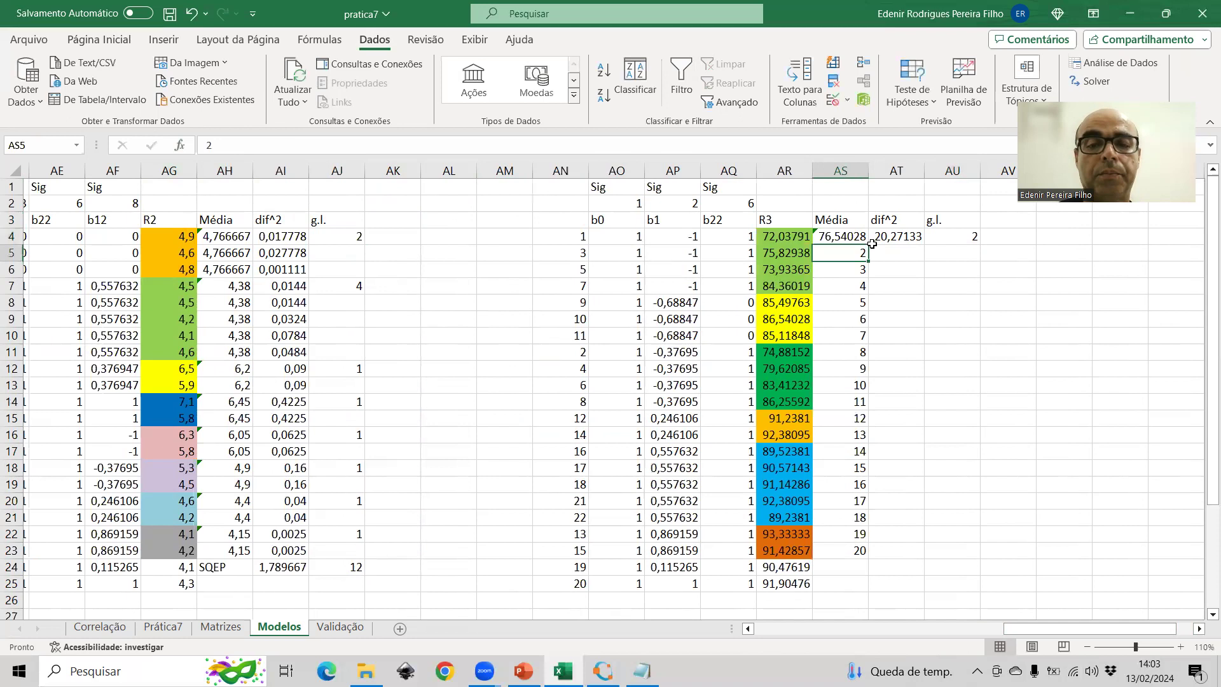
pyautogui.write('=')
pyautogui.click(848, 237)
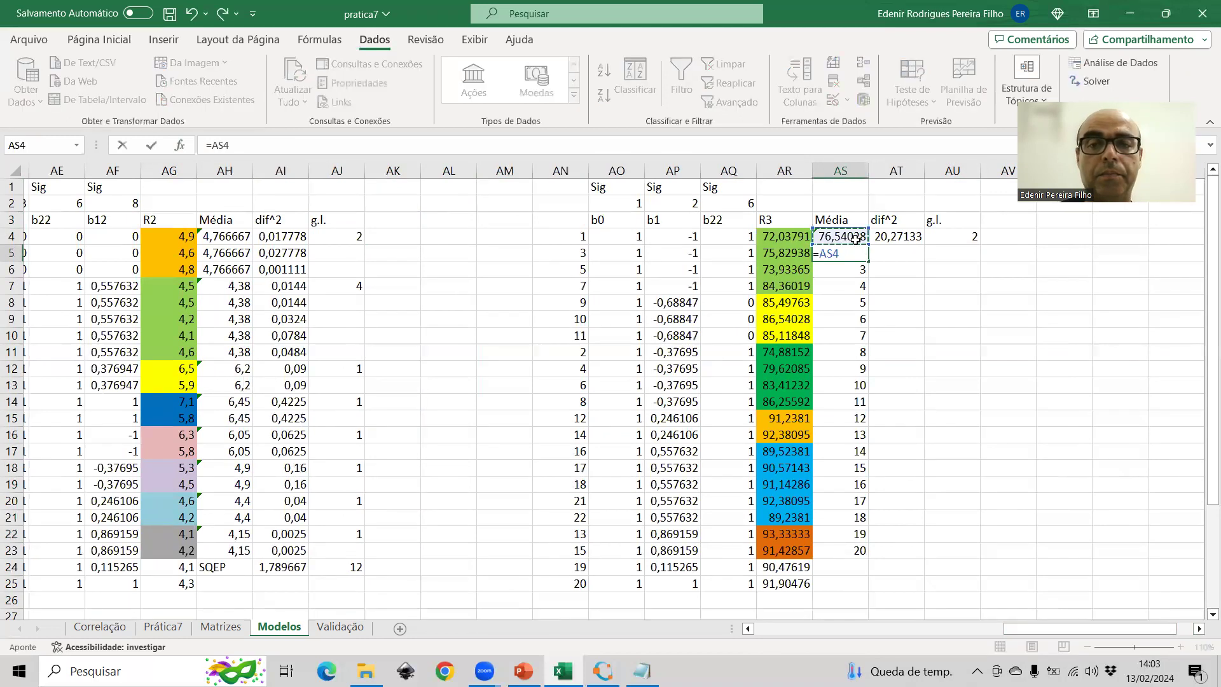
pyautogui.hotkey('ctrl', 'Return')
pyautogui.moveTo(869, 261); pyautogui.dragTo(873, 283)
# - Set the first group's g.l. in AU4 to 3 and fill the dif^2 formula down to AT7
pyautogui.click(945, 240)
pyautogui.write('3')
pyautogui.press('Return')
pyautogui.click(911, 237)
pyautogui.moveTo(922, 244); pyautogui.dragTo(922, 292)
pyautogui.press('Down')
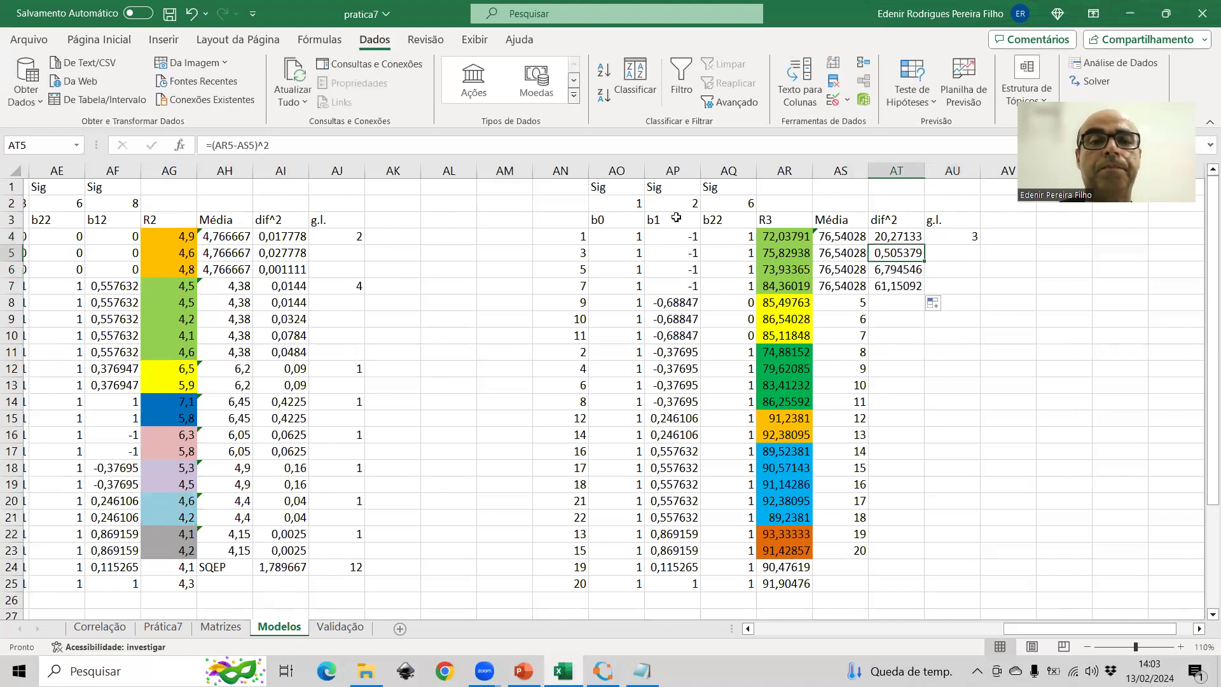
pyautogui.click(224, 144)
pyautogui.press('Return')
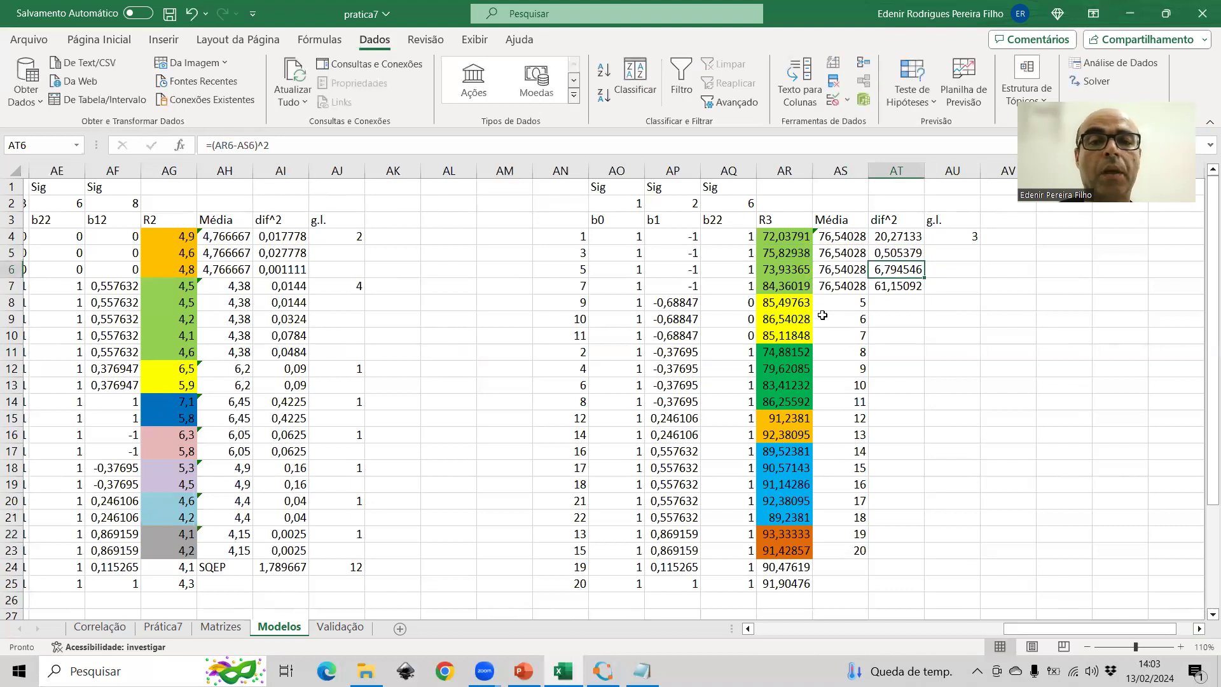
# - Copy the three-replicate formula block AH4:AJ6 to AS8 for the yellow R3 group
pyautogui.moveTo(235, 237); pyautogui.dragTo(360, 272)
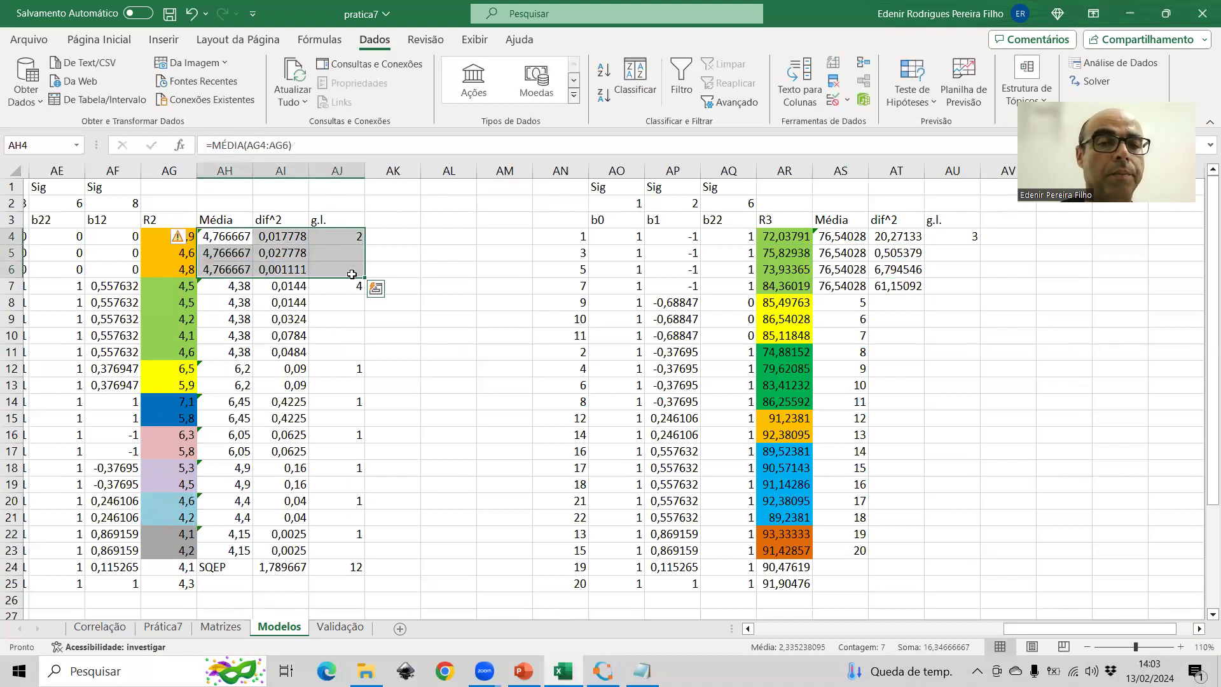
pyautogui.hotkey('ctrl', 'c')
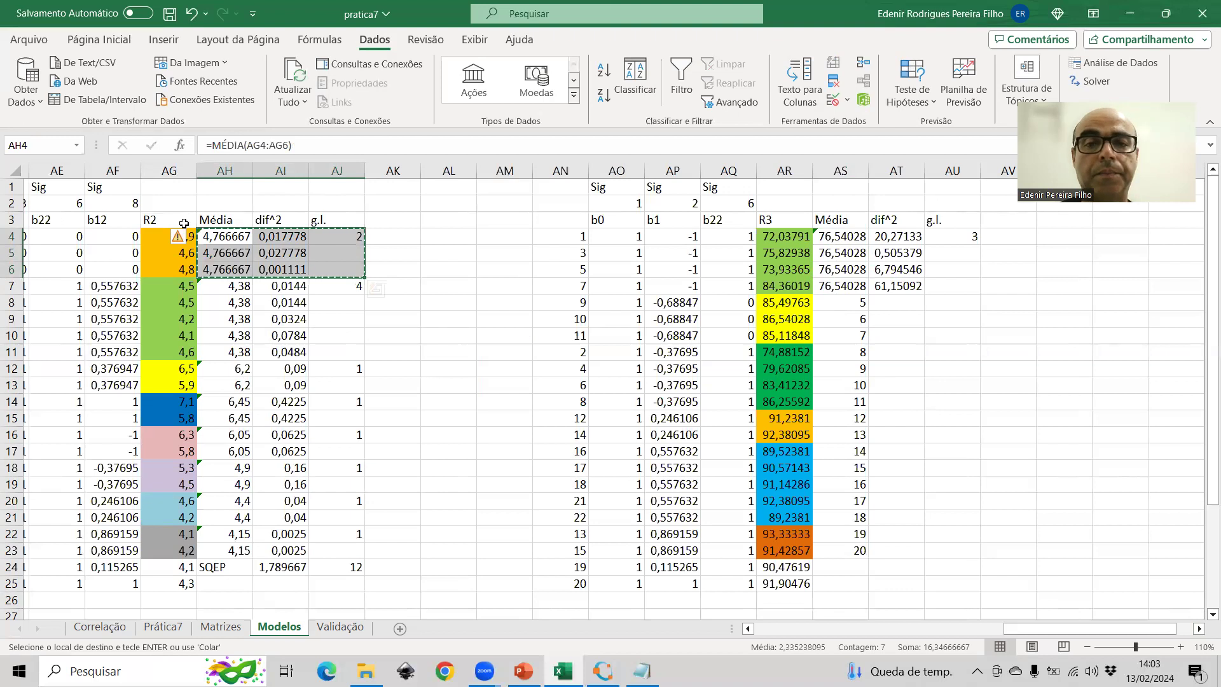
pyautogui.click(838, 302)
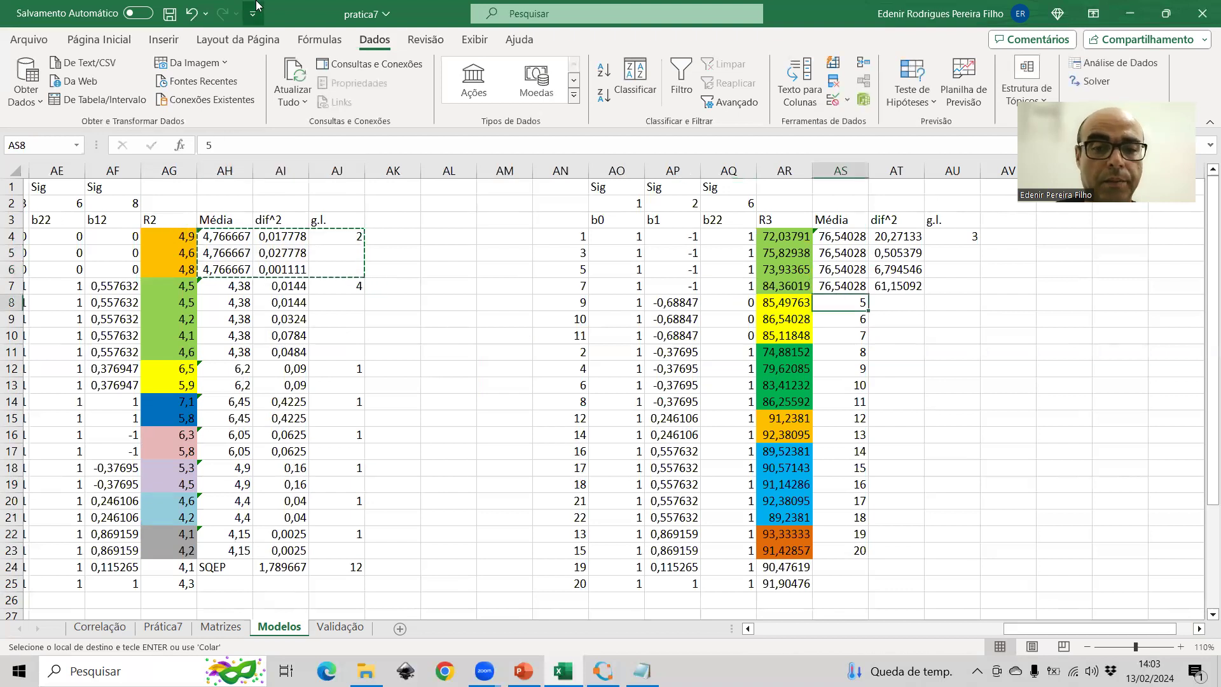
pyautogui.hotkey('ctrl', 'v')
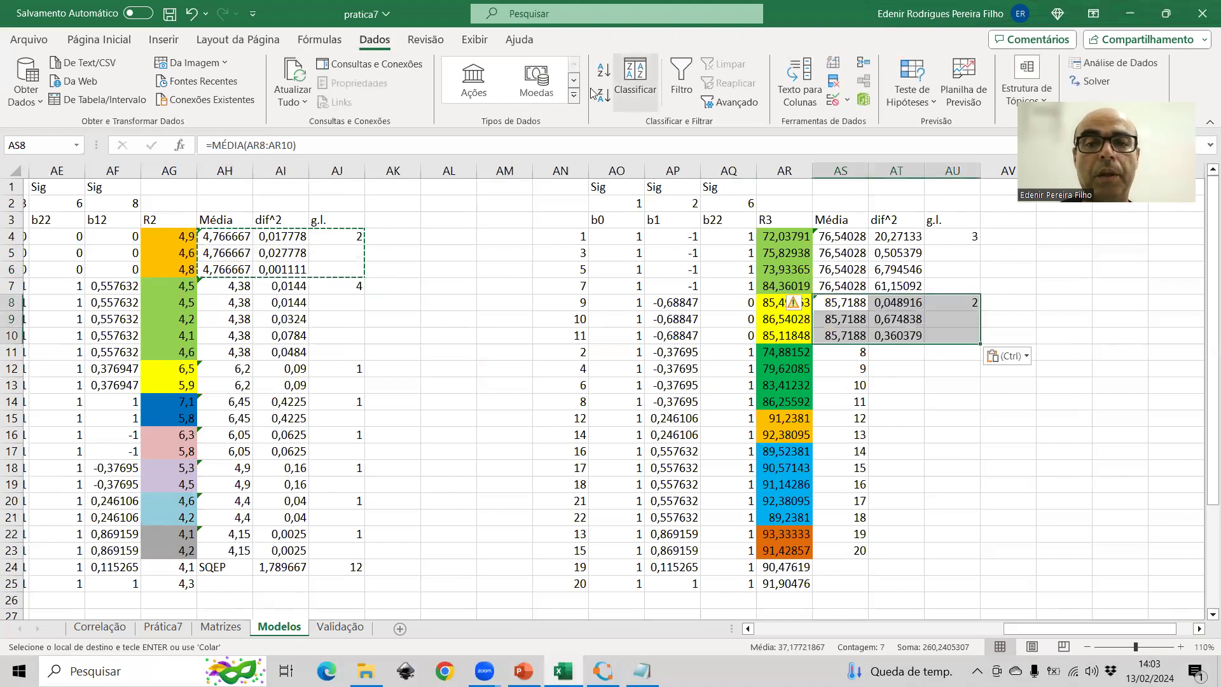
# - Copy the four-replicate formula block AS4:AU7 to AS11 for the dark green R3 group
pyautogui.moveTo(843, 237); pyautogui.dragTo(959, 295)
pyautogui.hotkey('ctrl', 'c')
pyautogui.press('Down')
pyautogui.press('Down')
pyautogui.press('Down')
pyautogui.press('Down')
pyautogui.press('Down')
pyautogui.press('Down')
pyautogui.press('Down')
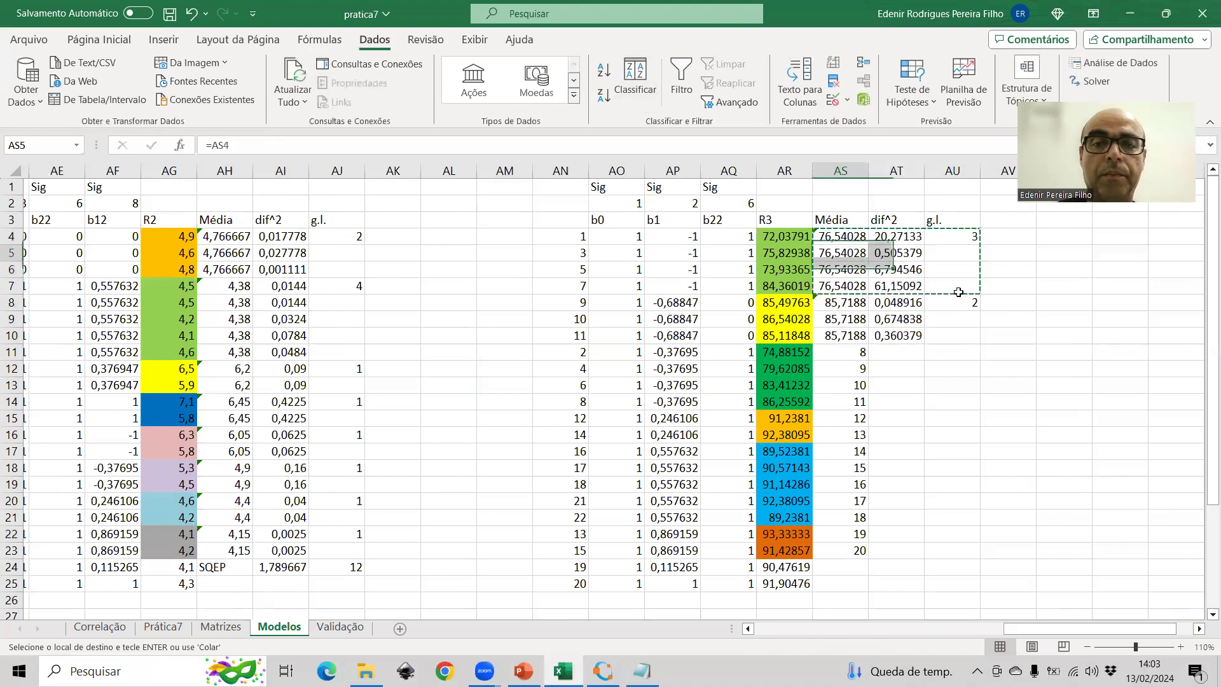
pyautogui.hotkey('ctrl', 'v')
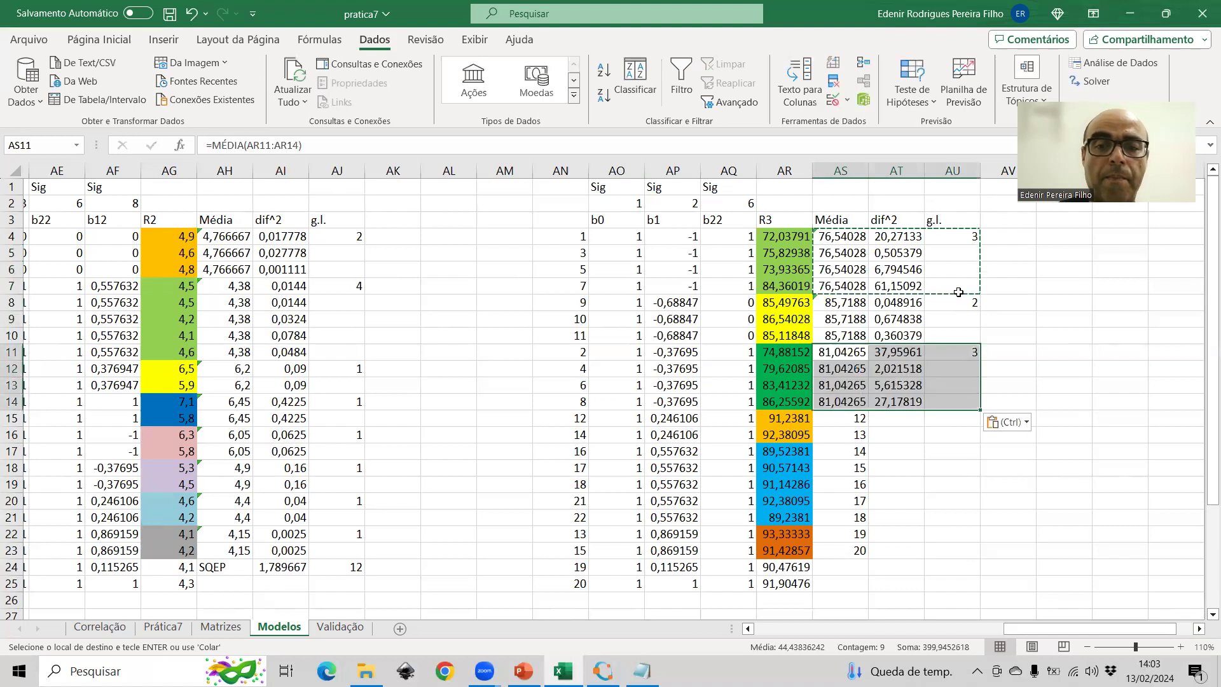
# - Copy the five-replicate formula block AH7:AJ11 to AS17 for the light blue R3 group
pyautogui.moveTo(230, 286); pyautogui.dragTo(317, 344)
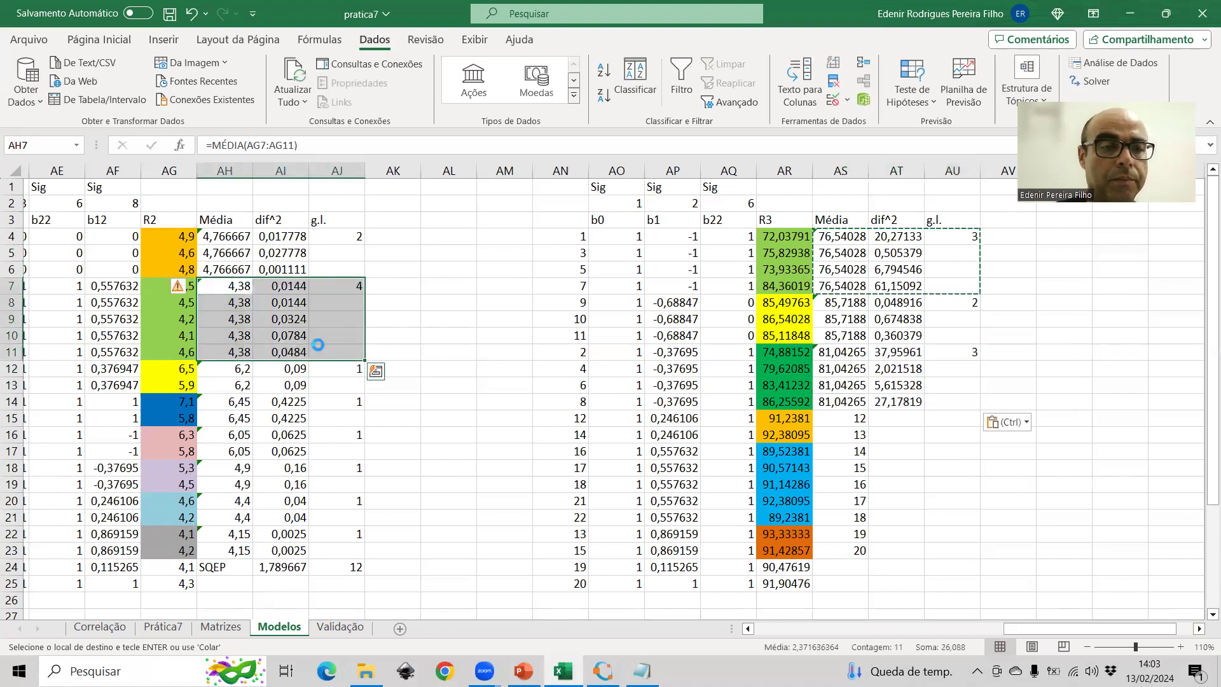
pyautogui.hotkey('ctrl', 'c')
pyautogui.click(842, 453)
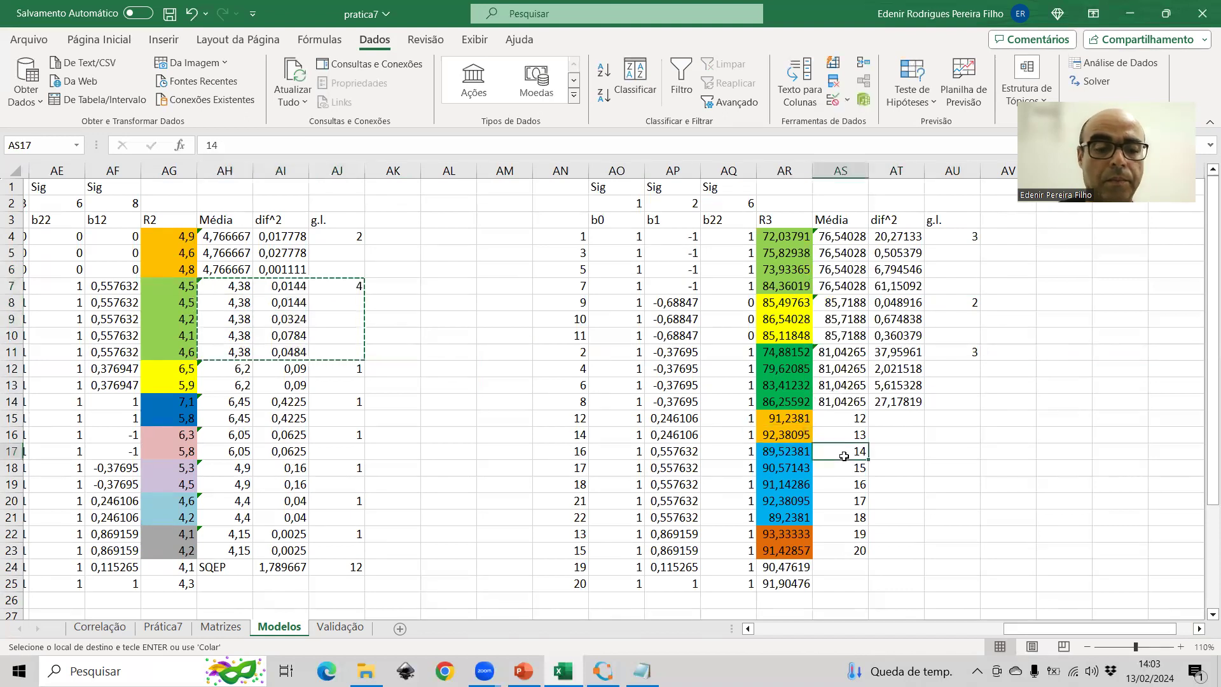
pyautogui.hotkey('ctrl', 'v')
# - Copy the two-replicate formula block AH12:AJ13 to AS15 for the orange R3 group
pyautogui.moveTo(217, 369); pyautogui.dragTo(332, 380)
pyautogui.hotkey('ctrl', 'c')
pyautogui.press('Right')
pyautogui.press('Right')
pyautogui.press('Right')
pyautogui.press('Right')
pyautogui.press('Right')
pyautogui.press('Right')
pyautogui.press('Right')
pyautogui.press('Right')
pyautogui.press('Right')
pyautogui.press('Right')
pyautogui.press('Down')
pyautogui.press('Down')
pyautogui.press('Down')
pyautogui.press('Right')
pyautogui.hotkey('ctrl', 'v')
# - Paste the same two-replicate formula block at AS22 for the dark orange R3 group
pyautogui.press('Down')
pyautogui.press('Down')
pyautogui.press('Down')
pyautogui.press('Down')
pyautogui.press('Down')
pyautogui.press('Down')
pyautogui.press('Down')
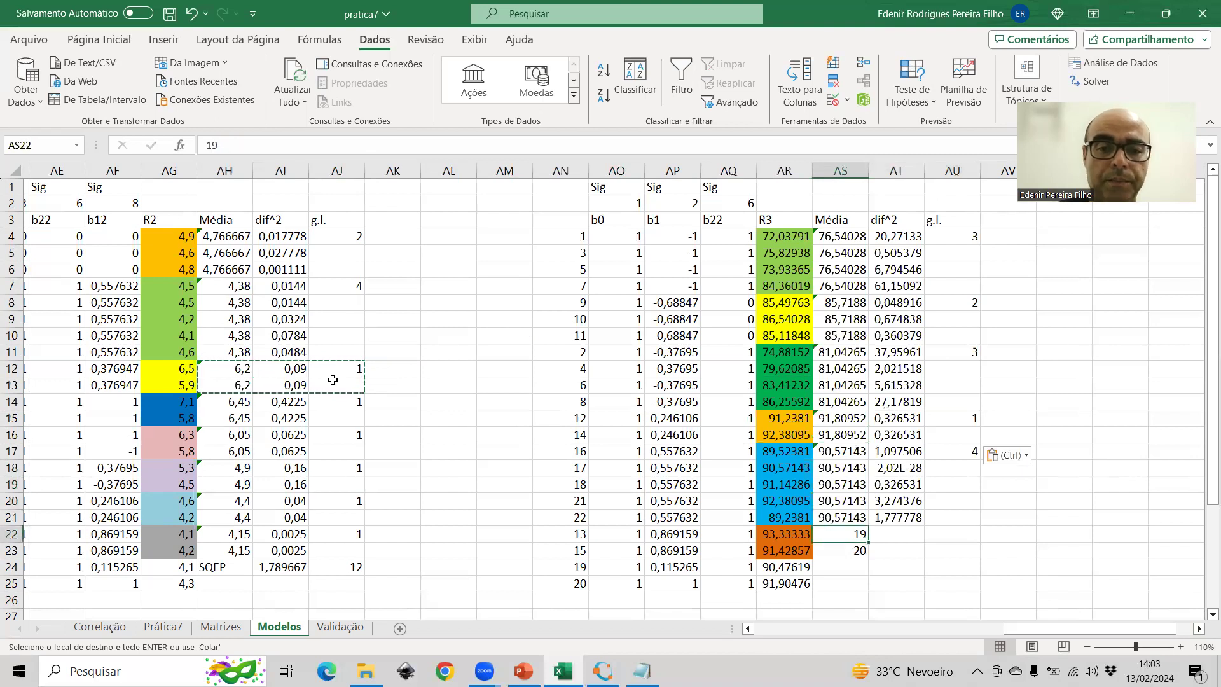
pyautogui.hotkey('ctrl', 'v')
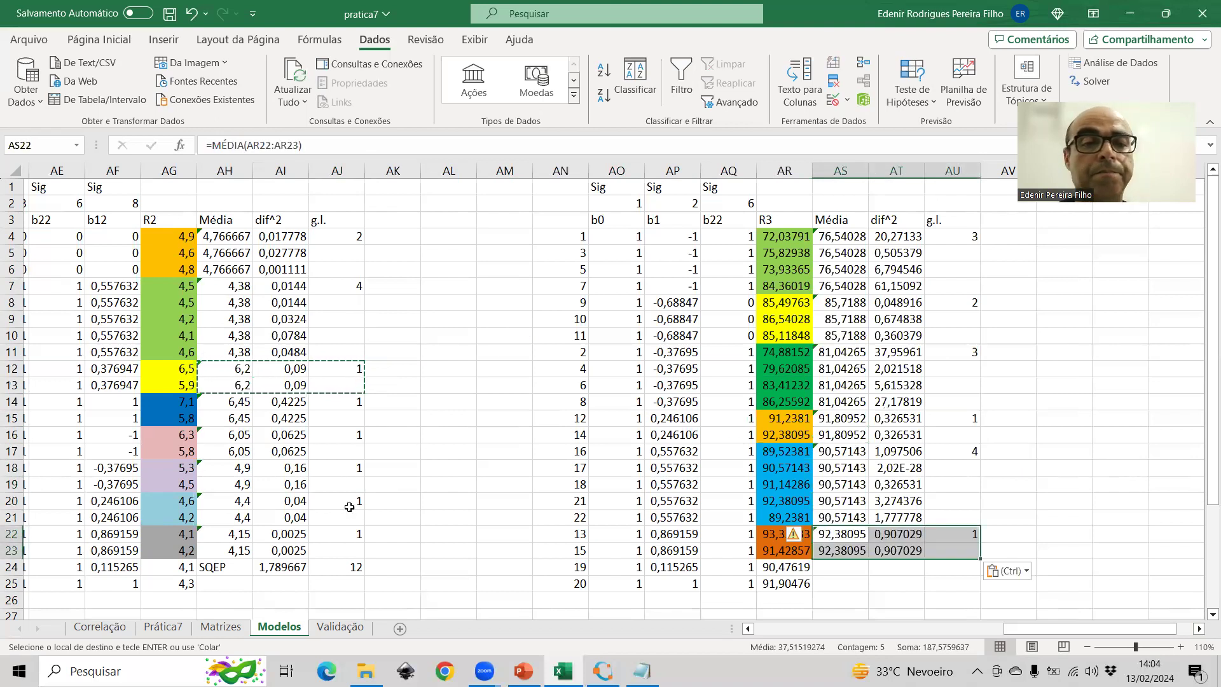
# - Copy the SQEP totals row AH24:AJ24 to AS24:AU24 to sum the R3 squared differences and degrees of freedom
pyautogui.moveTo(198, 570); pyautogui.dragTo(350, 567)
pyautogui.hotkey('ctrl', 'c')
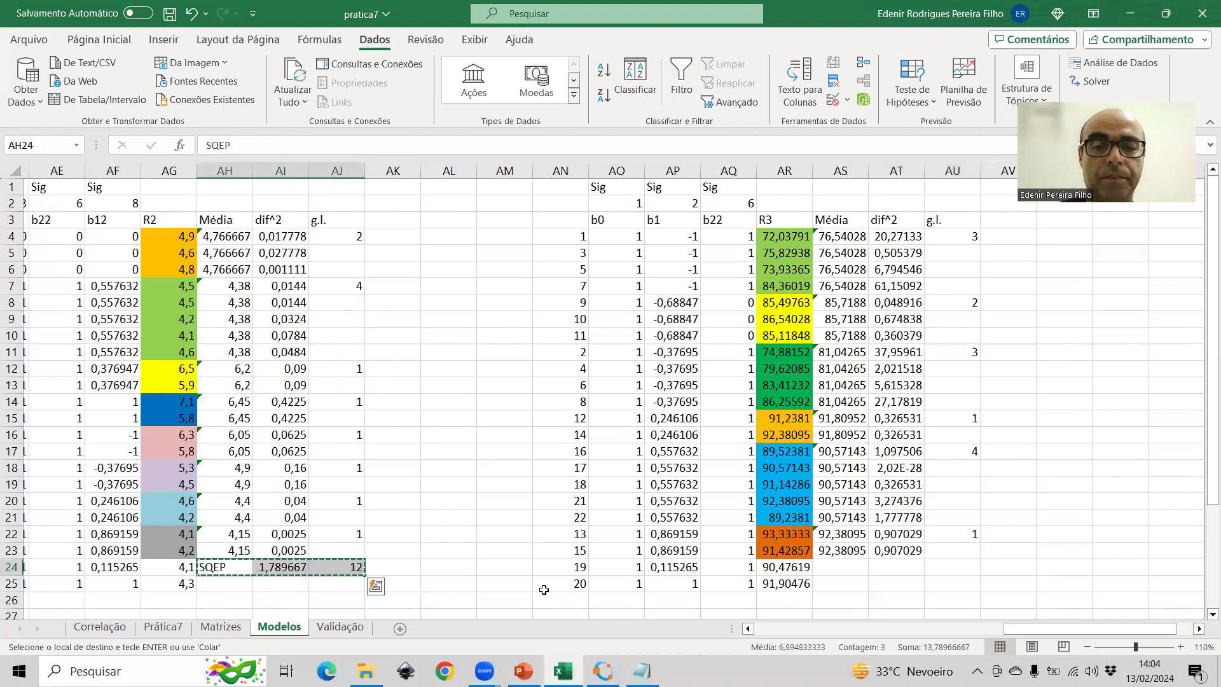
pyautogui.click(855, 562)
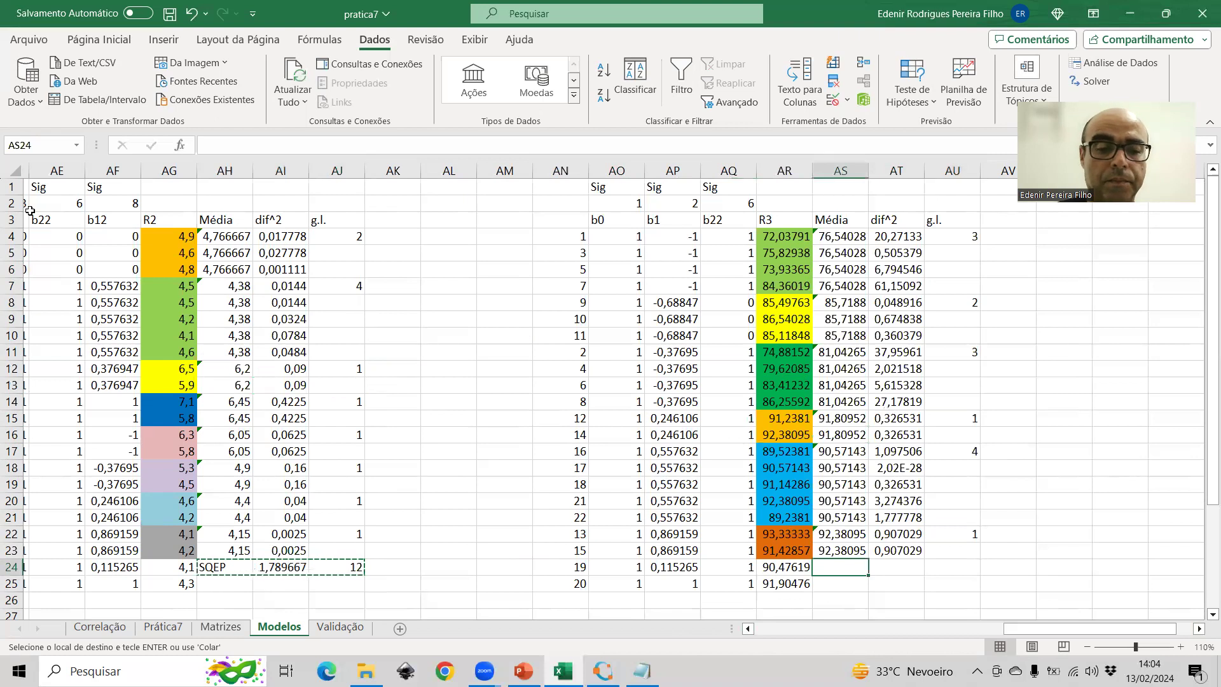
pyautogui.hotkey('ctrl', 'v')
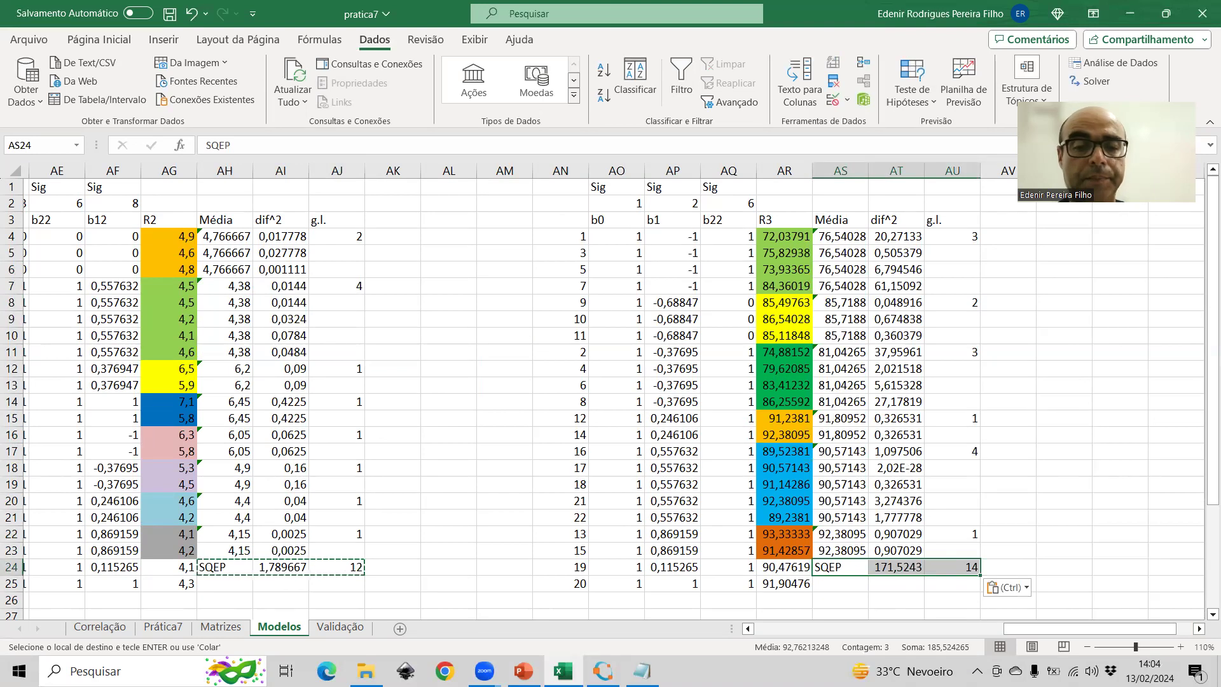
# - Switch to Octave, recall the Mod_par3 regression2 command, and restrict its X argument to columns [1,2,6]
pyautogui.click(603, 671)
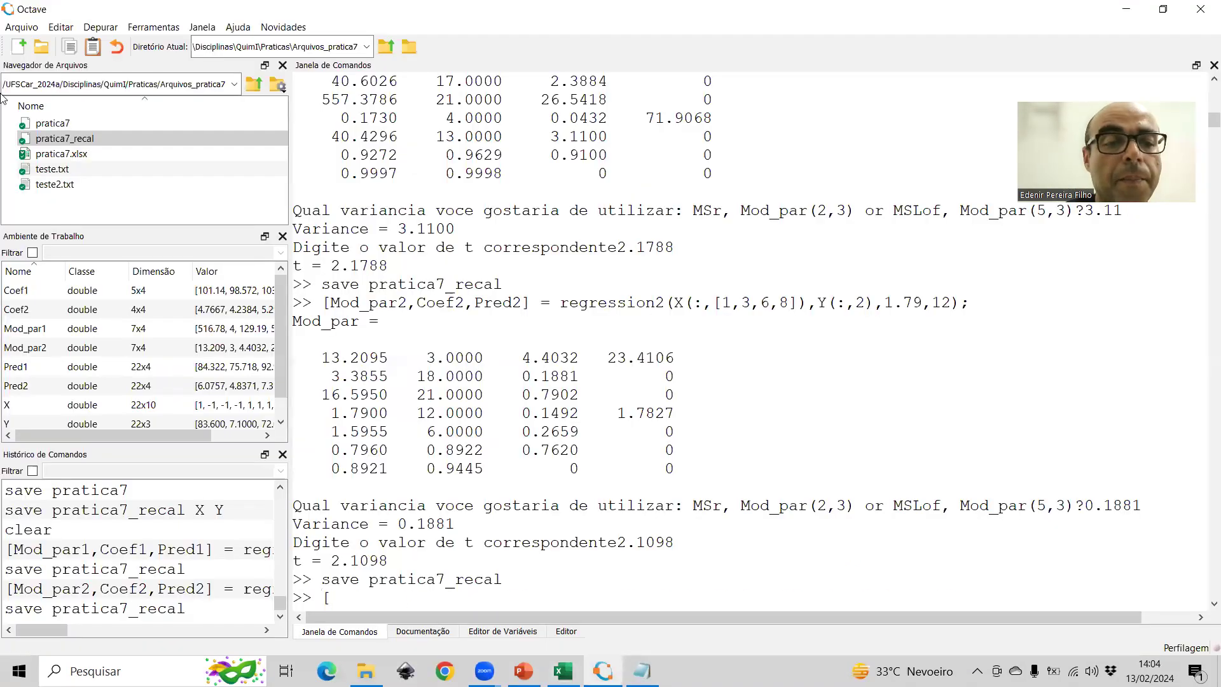
pyautogui.press('Up')
pyautogui.press('Up')
pyautogui.press('Up')
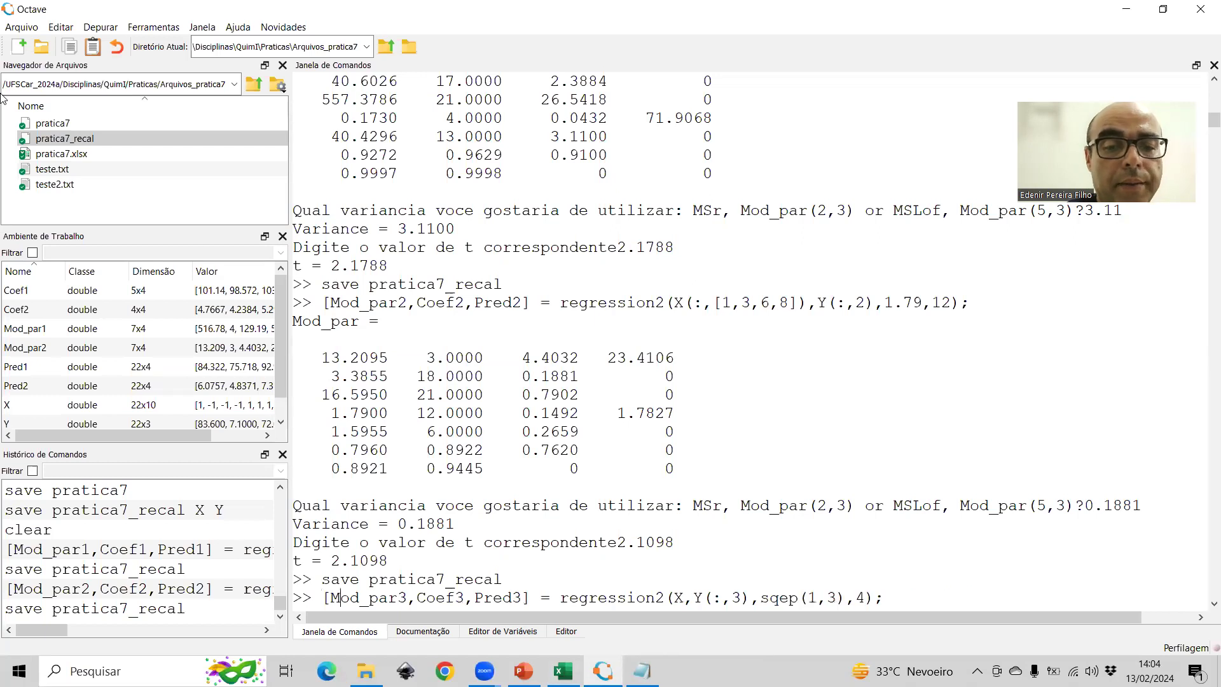
pyautogui.write('():,')
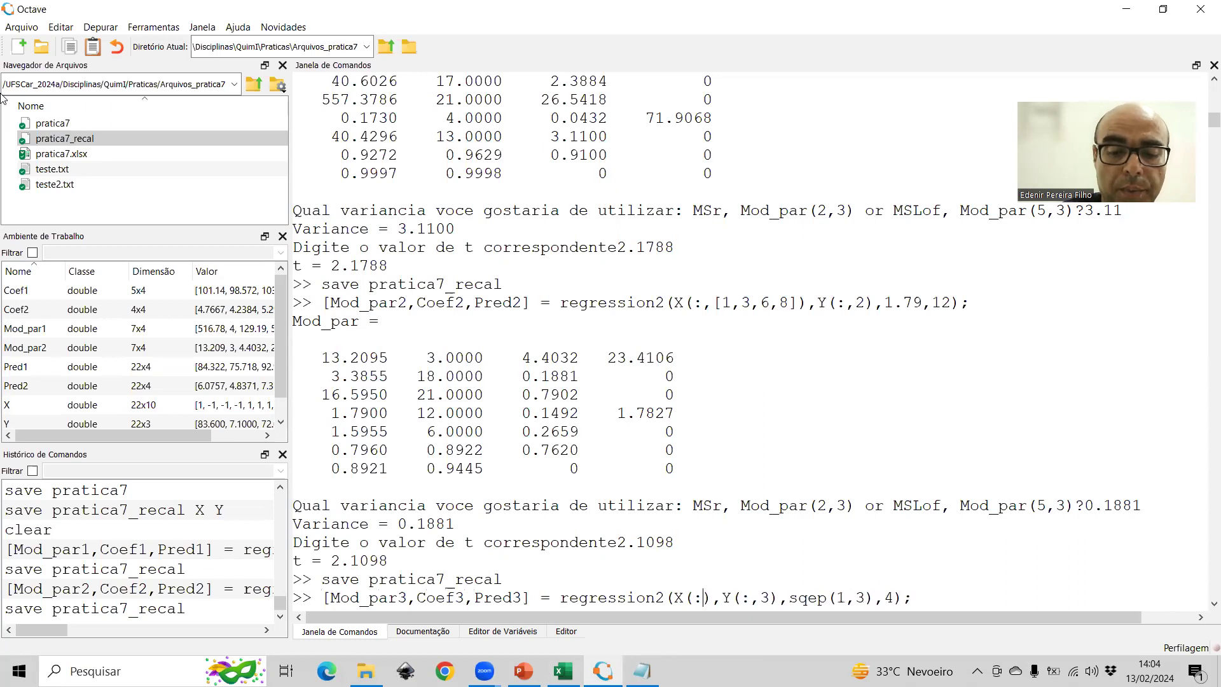
pyautogui.write('[]')
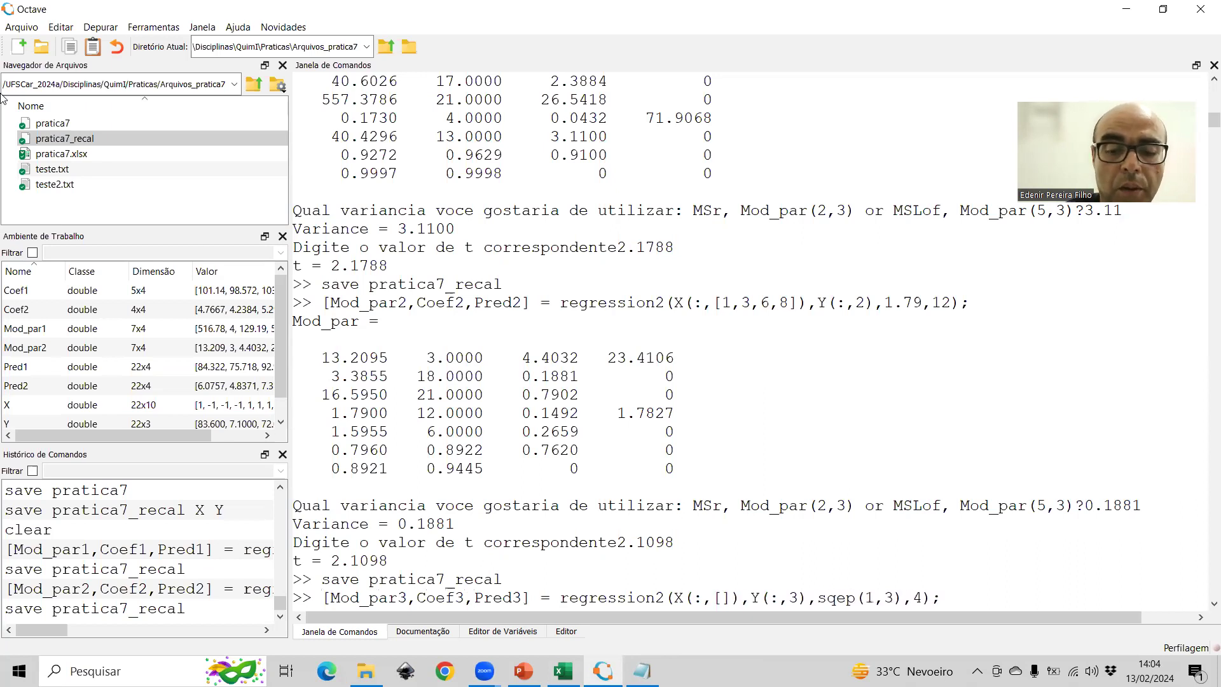
pyautogui.write('1')
pyautogui.write(',2,')
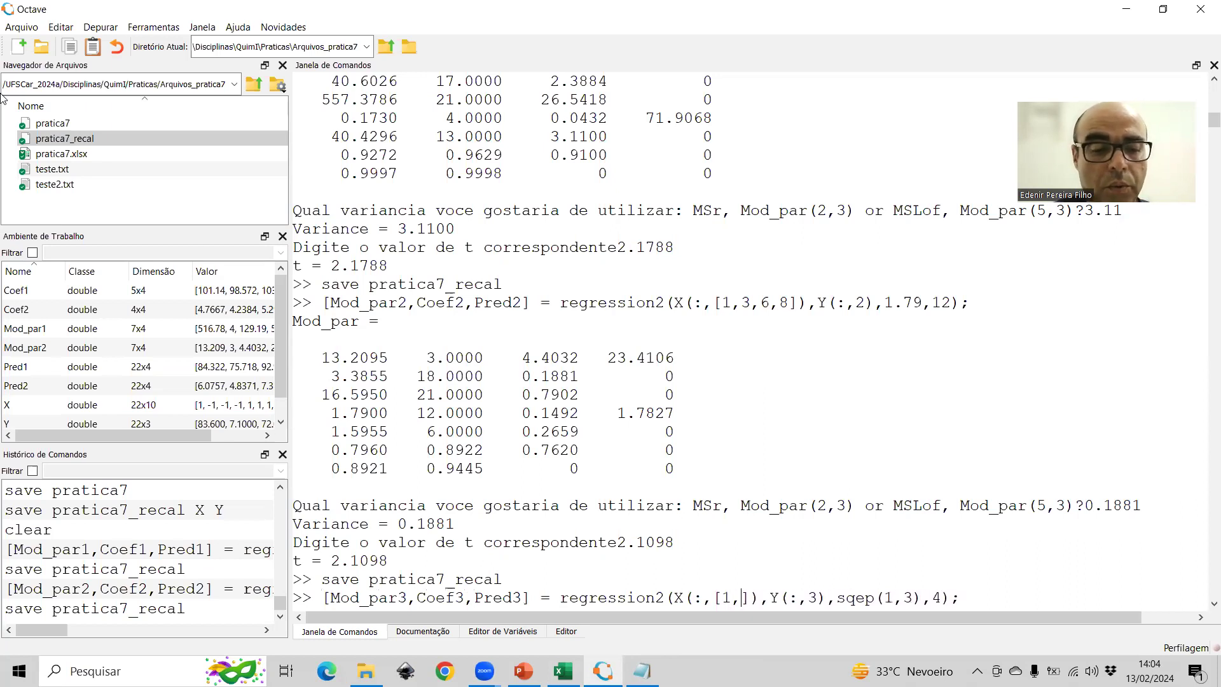
pyautogui.write('6')
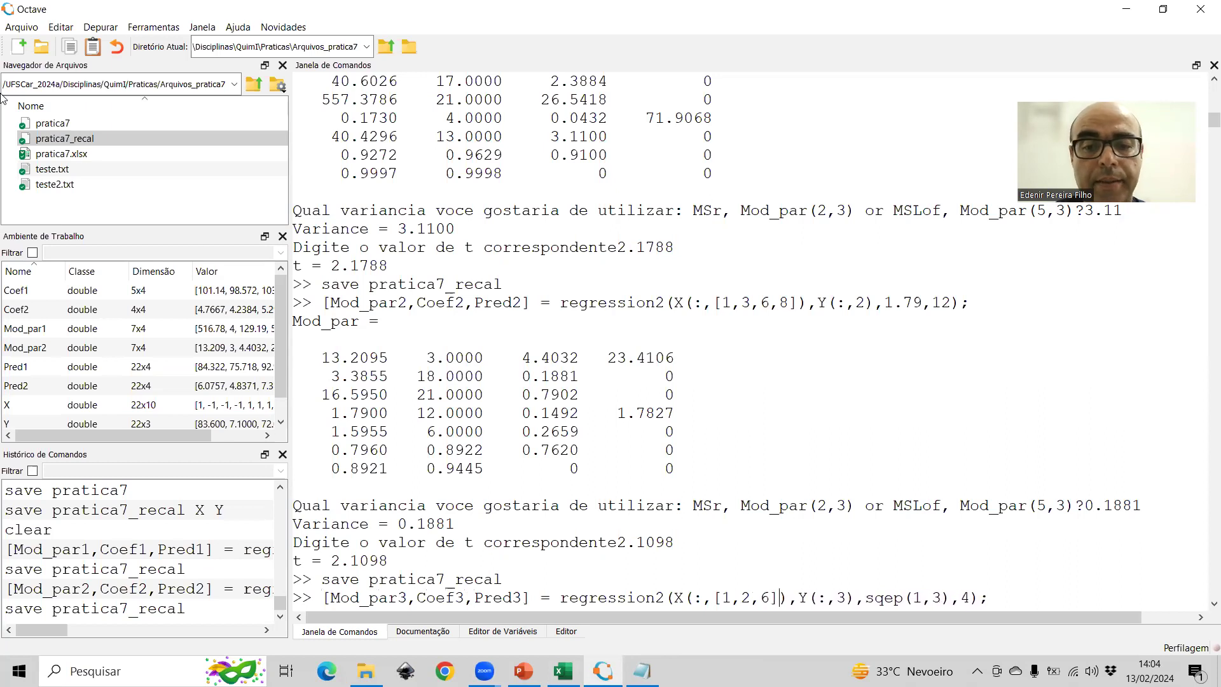
# - Replace the pure-error arguments of the R3 regression command with 172 and 14, check them against the Excel totals, and run it
pyautogui.press('Delete')
pyautogui.press('Delete')
pyautogui.press('Delete')
pyautogui.press('Delete')
pyautogui.press('Delete')
pyautogui.press('Delete')
pyautogui.press('Delete')
pyautogui.press('Delete')
pyautogui.press('Delete')
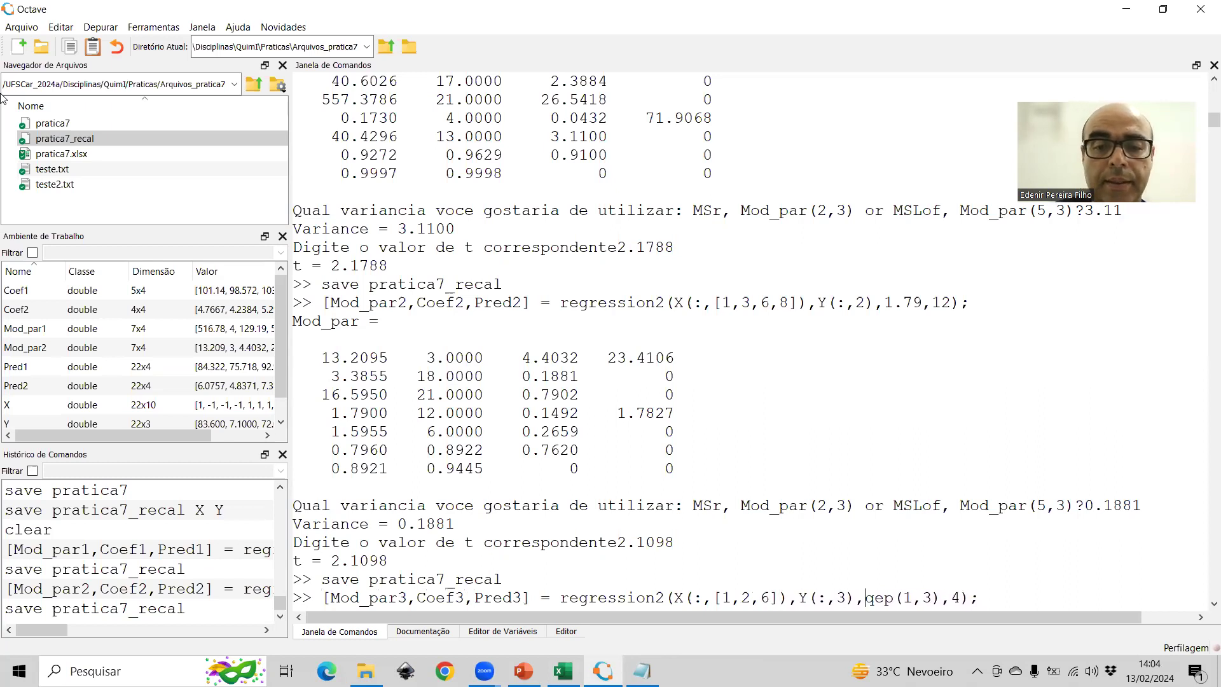
pyautogui.write('172')
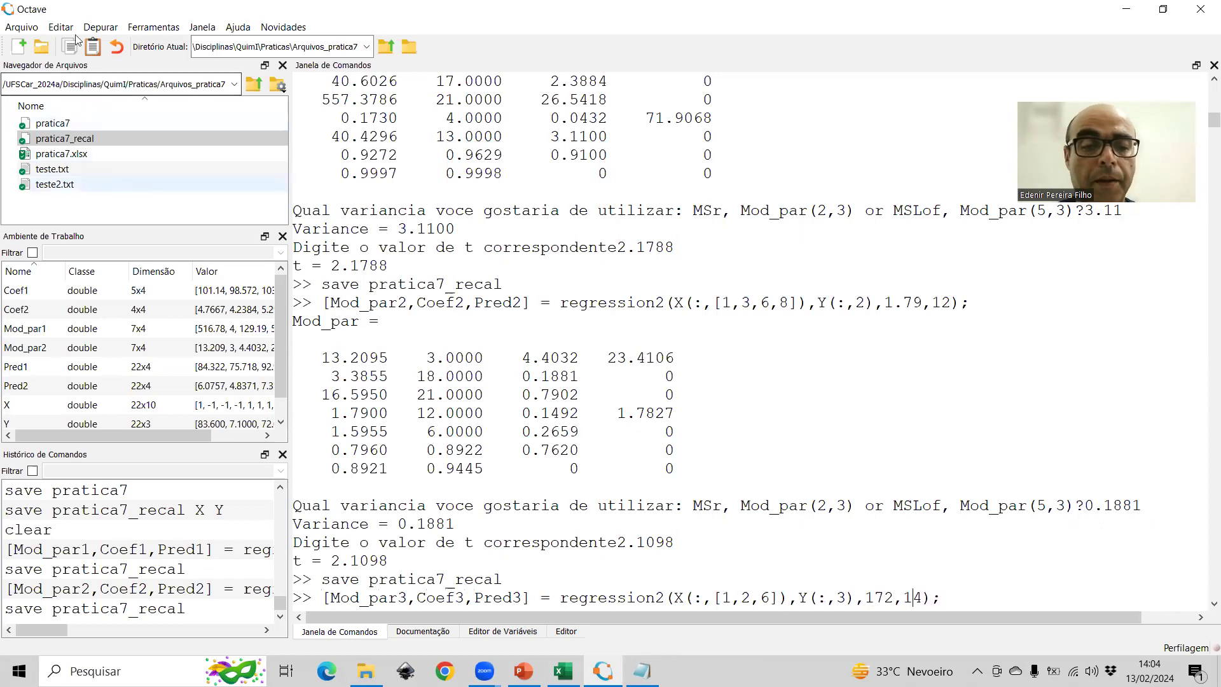
pyautogui.hotkey('alt', 'Tab')
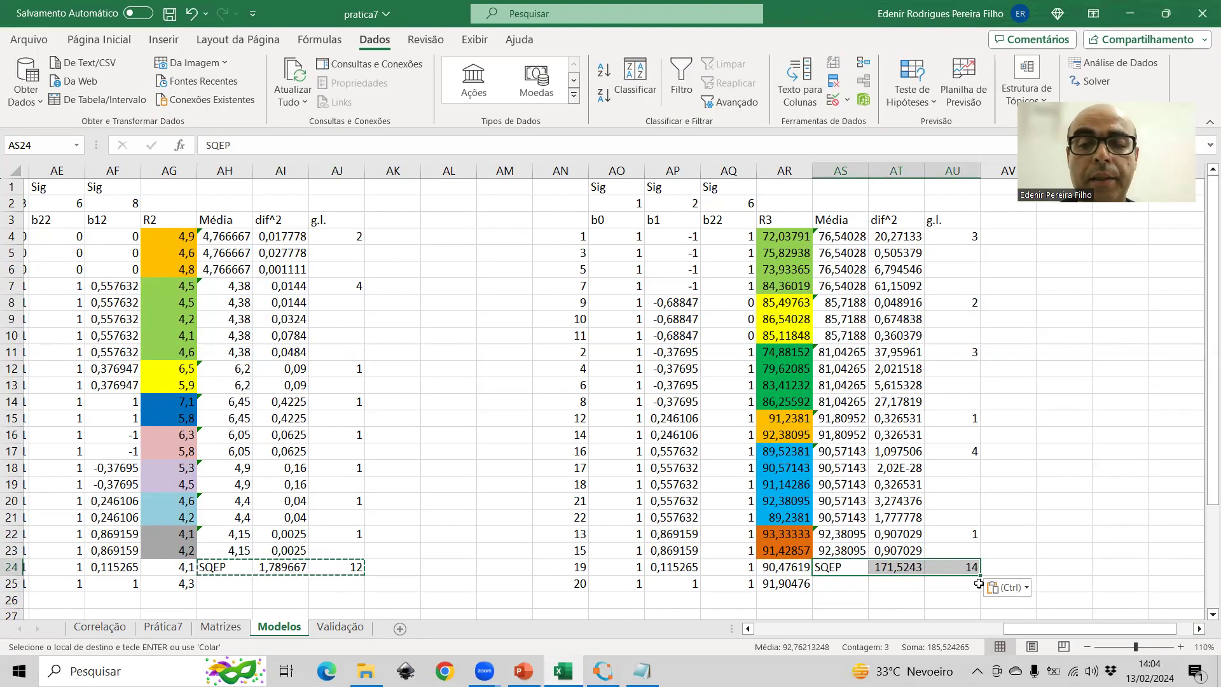
pyautogui.hotkey('alt', 'Tab')
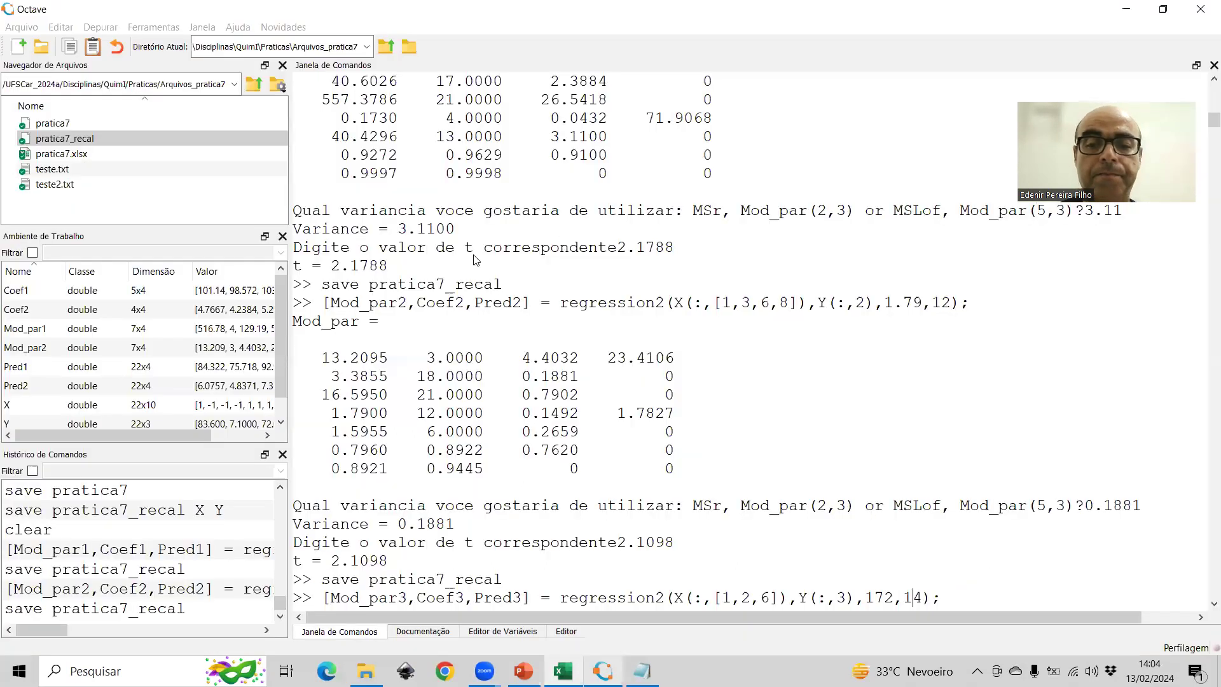
pyautogui.press('Return')
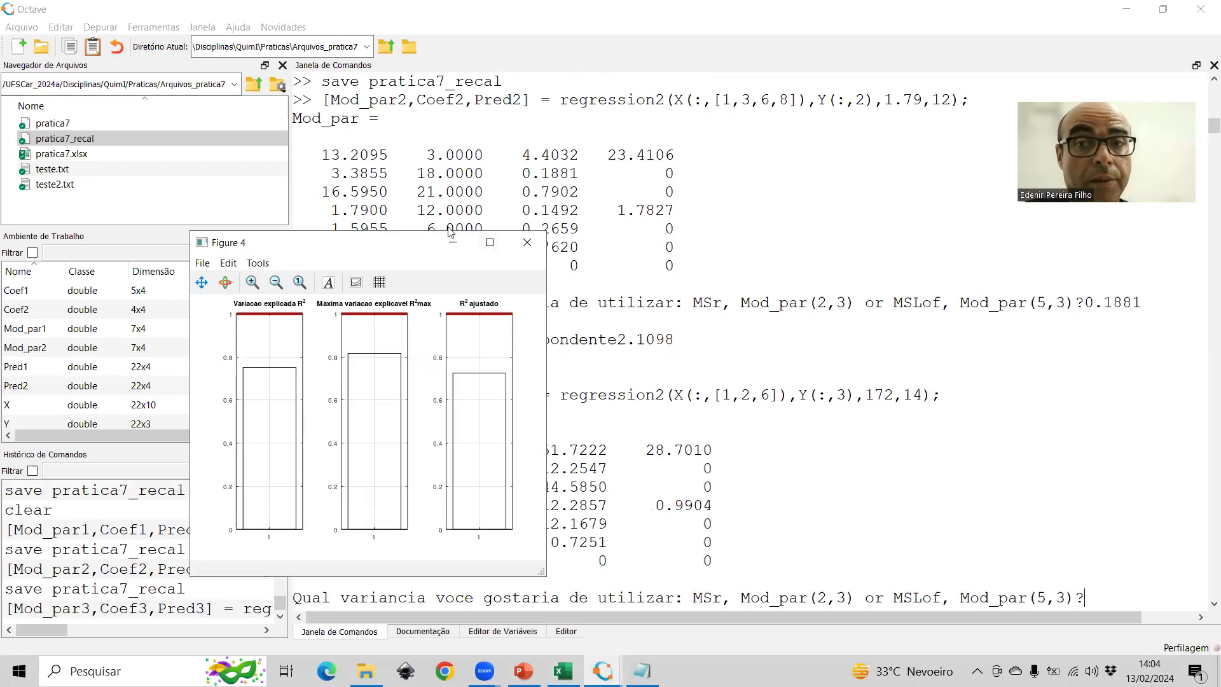
# - Close the first result figures except Figure 1 and enter 12.25 as the variance for the R3 model
pyautogui.click(532, 246)
pyautogui.click(533, 243)
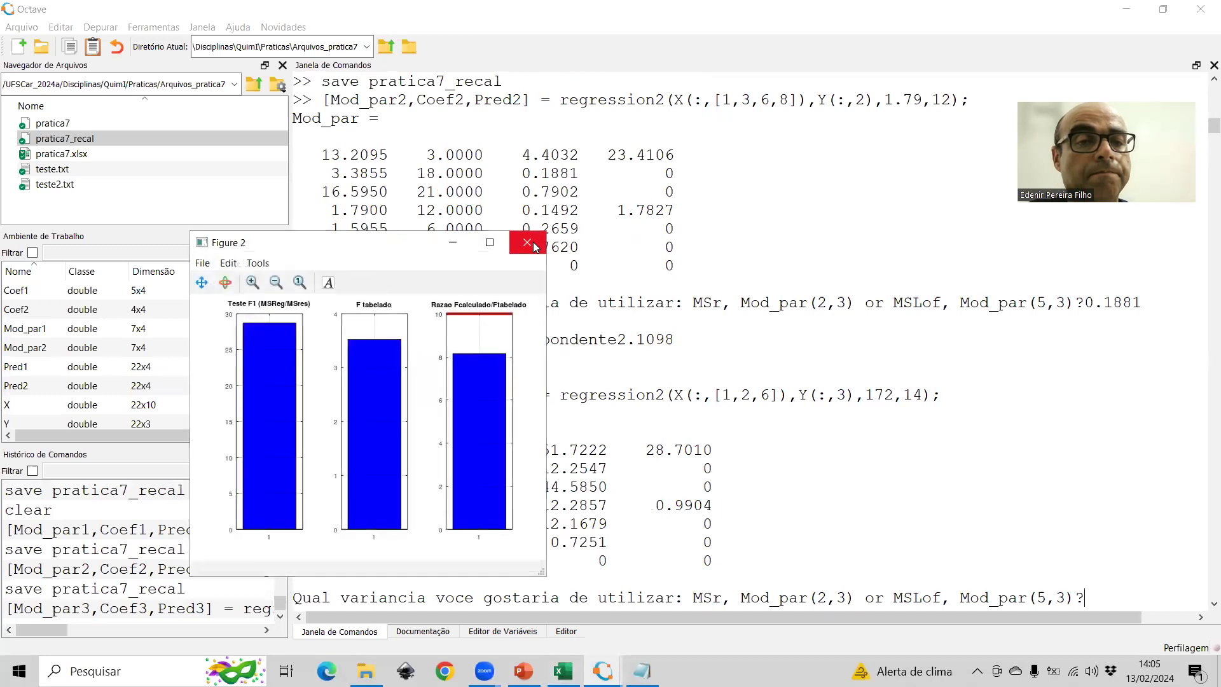
pyautogui.click(533, 242)
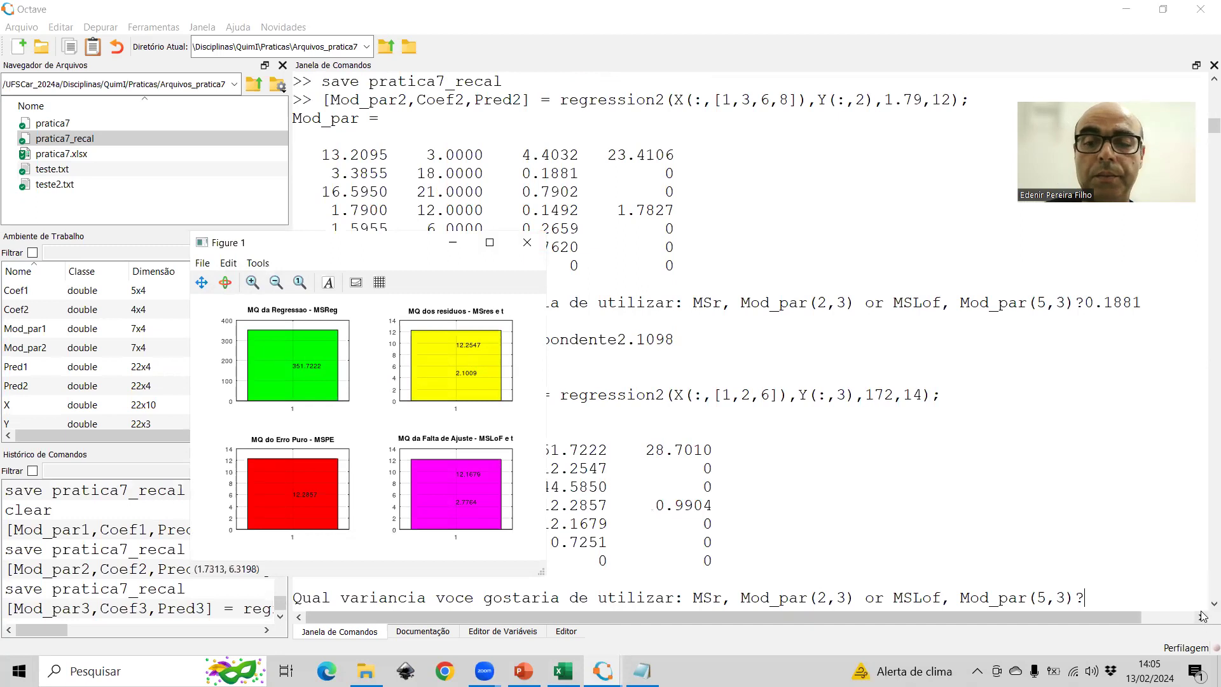
pyautogui.click(1109, 604)
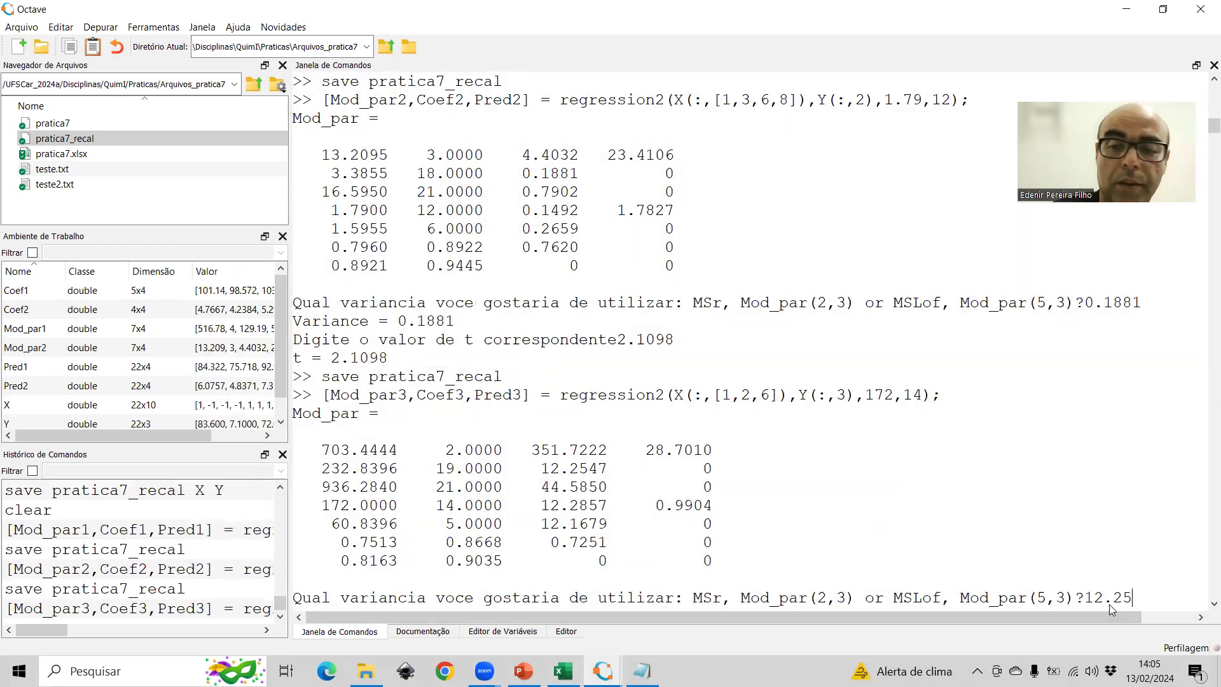
pyautogui.press('Return')
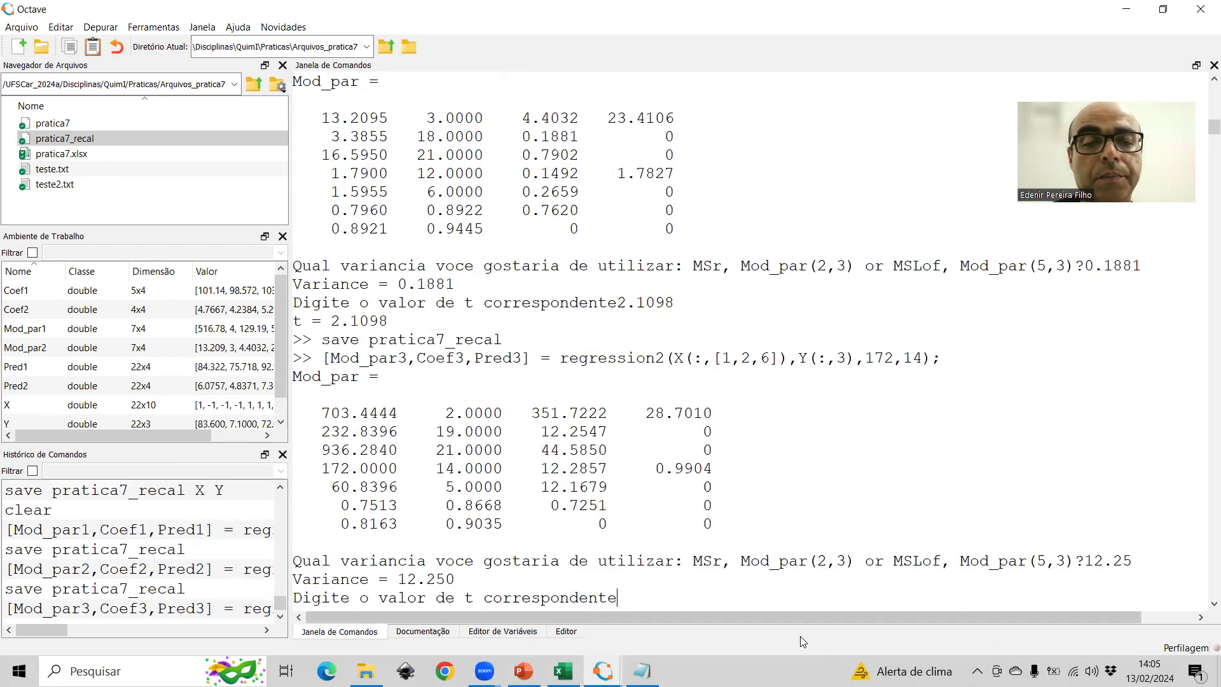
# - Enter 2.10 as the corresponding t value for the R3 model
pyautogui.click(665, 610)
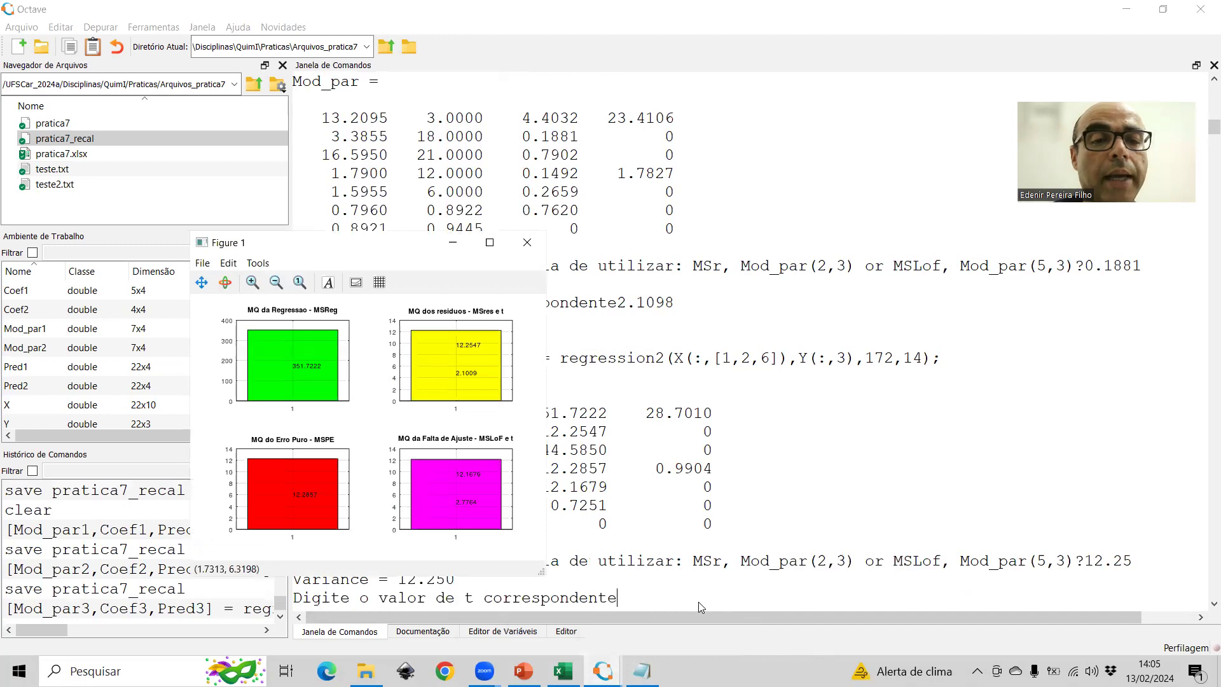
pyautogui.click(665, 602)
pyautogui.write('2')
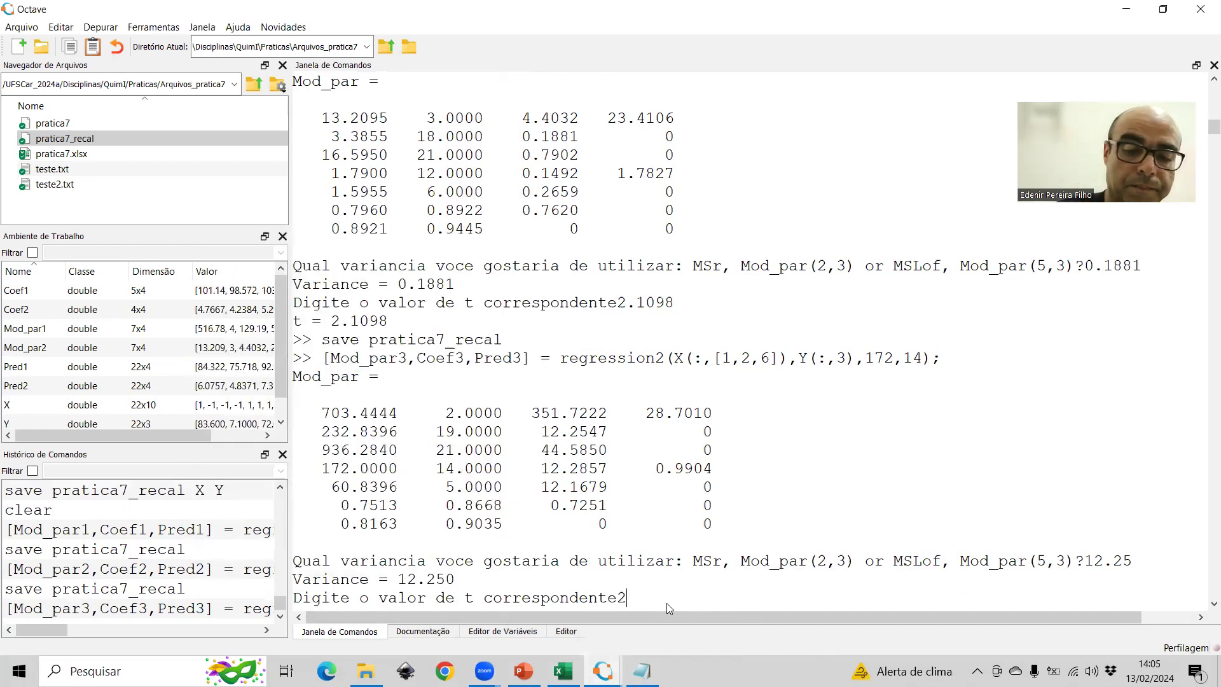
pyautogui.write('.10')
pyautogui.press('Return')
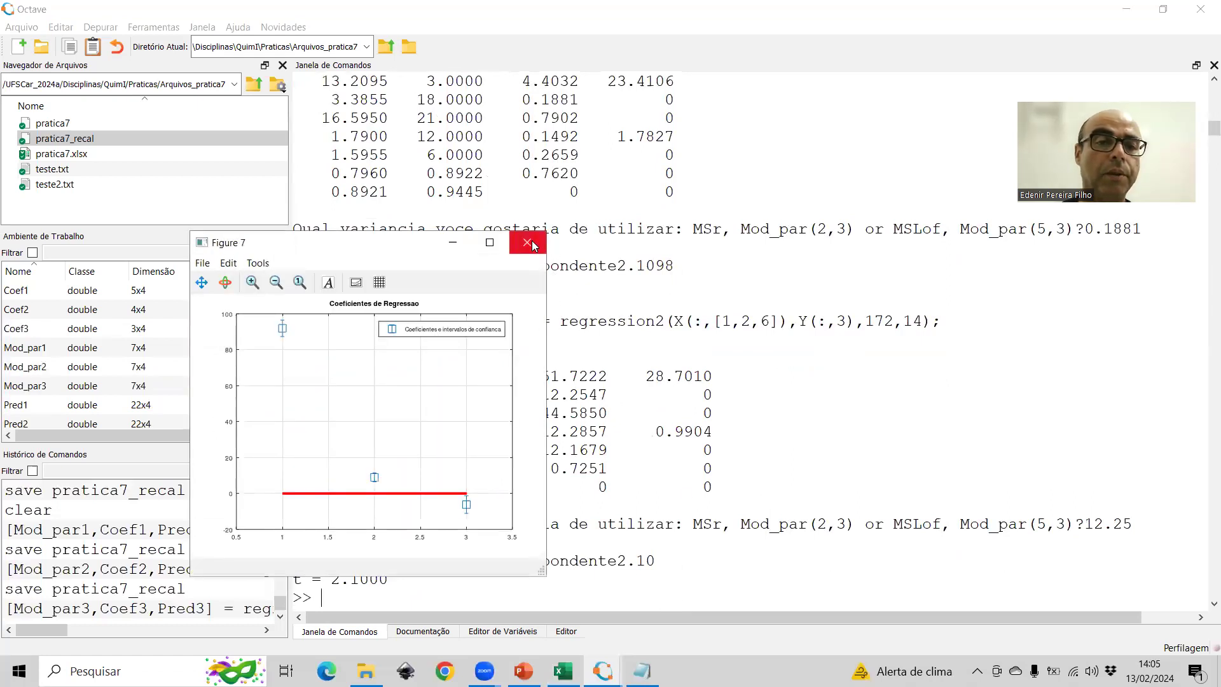
# - Enlarge the regression coefficients plot to examine its confidence intervals, then close it and the residual and experimental-versus-predicted figures
pyautogui.click(491, 242)
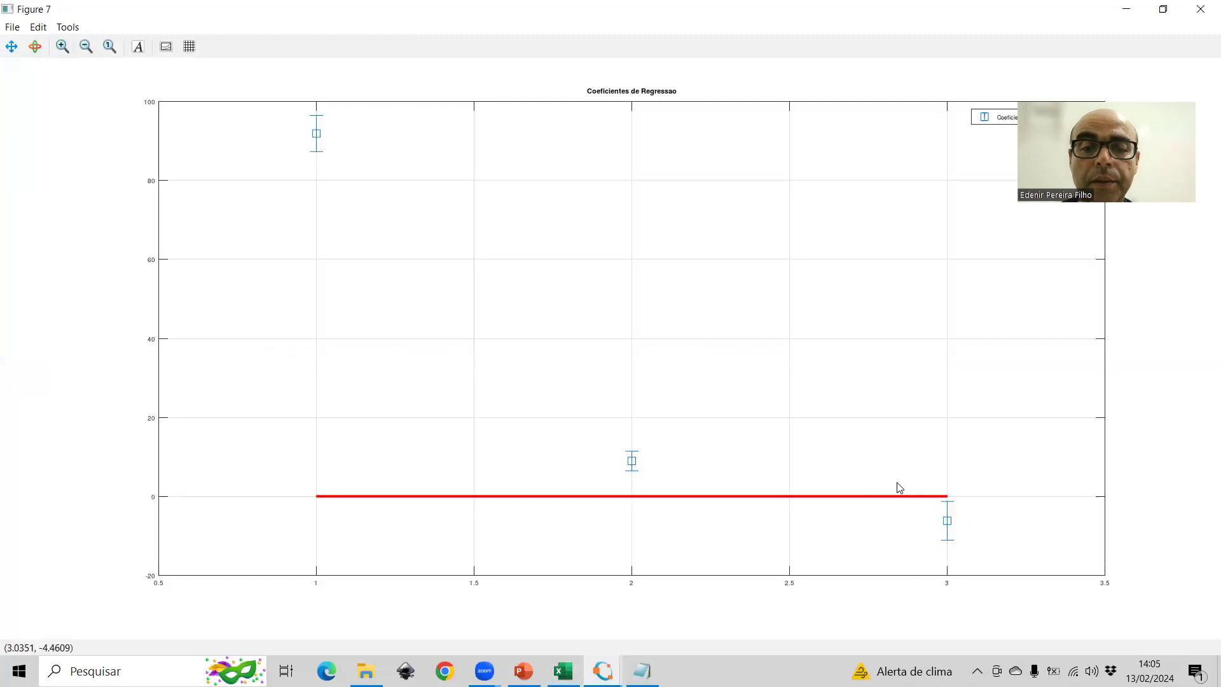
pyautogui.click(1201, 10)
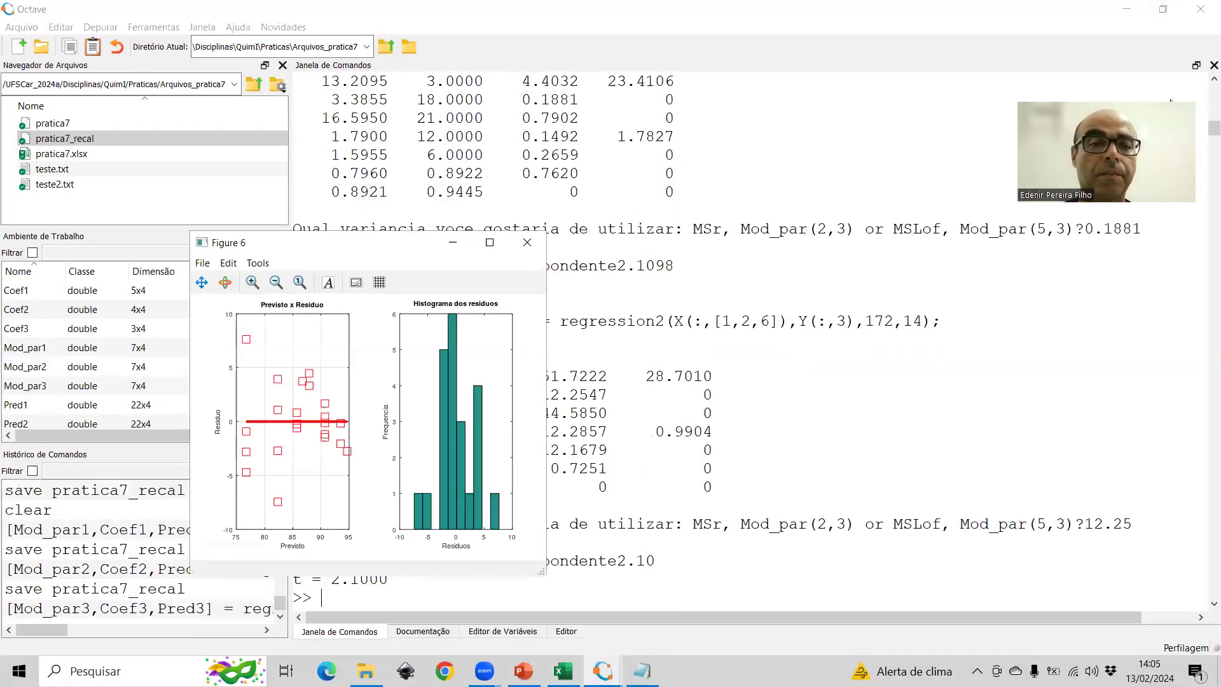
pyautogui.click(527, 243)
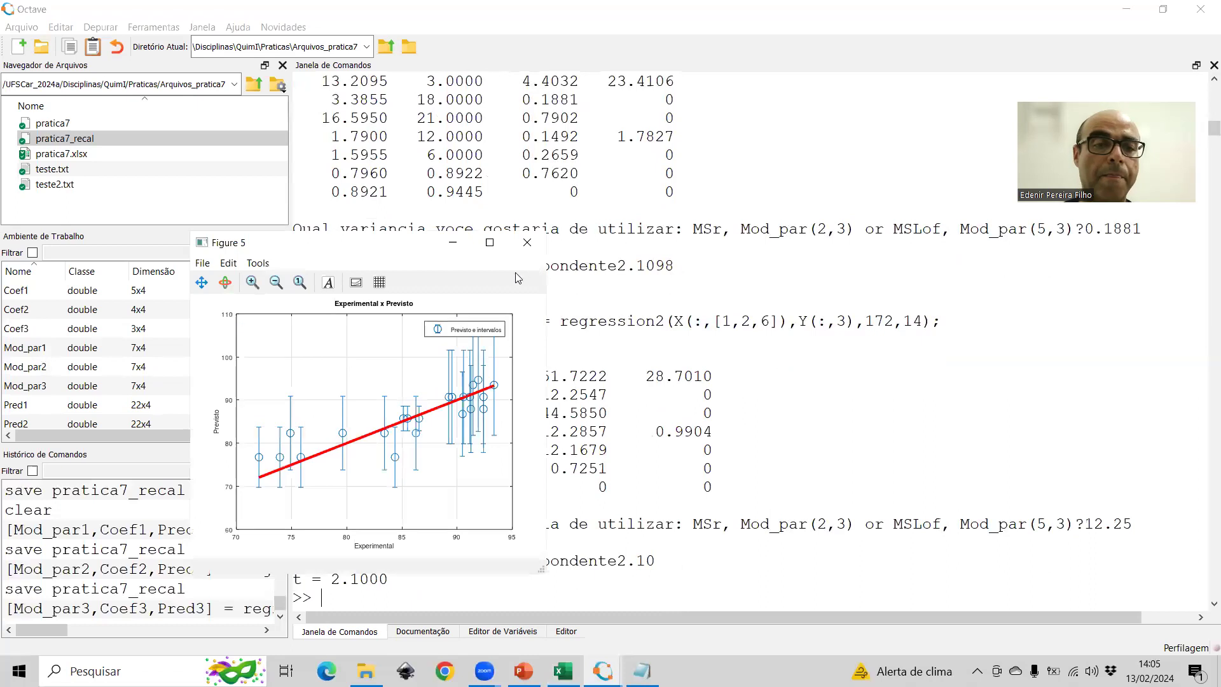
pyautogui.click(528, 242)
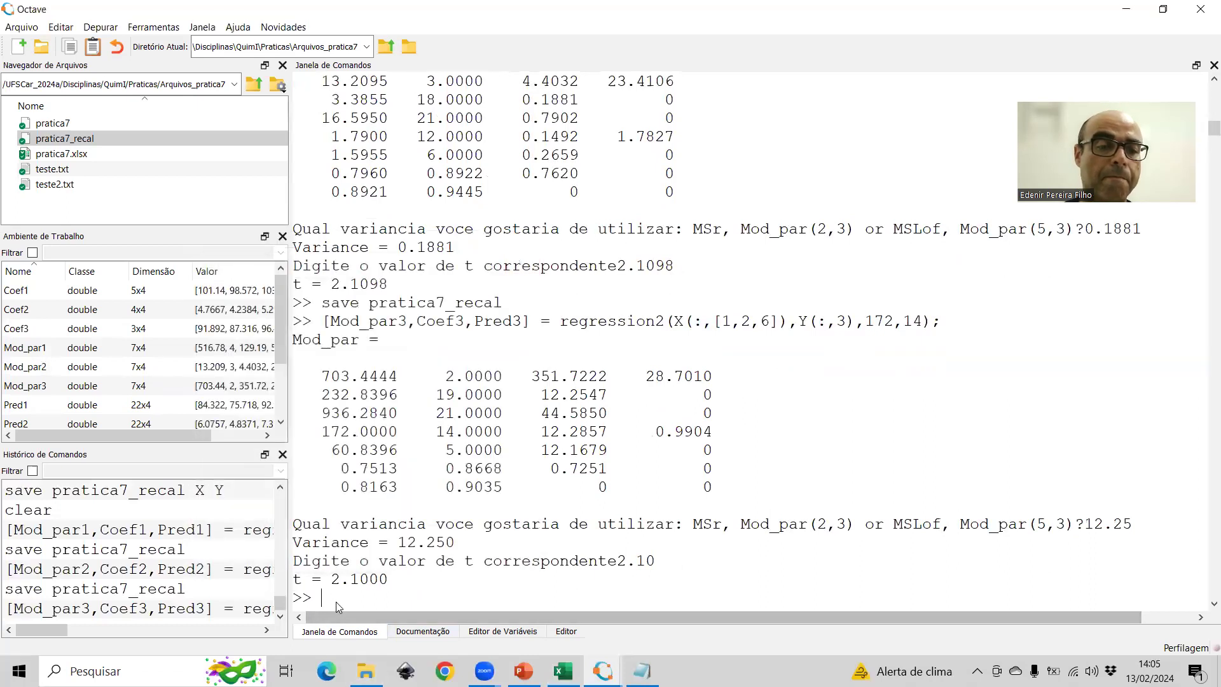
# - Save the workspace as pratica7_recal and close the remaining Figure 1 window
pyautogui.write('ve pratica7_recal')
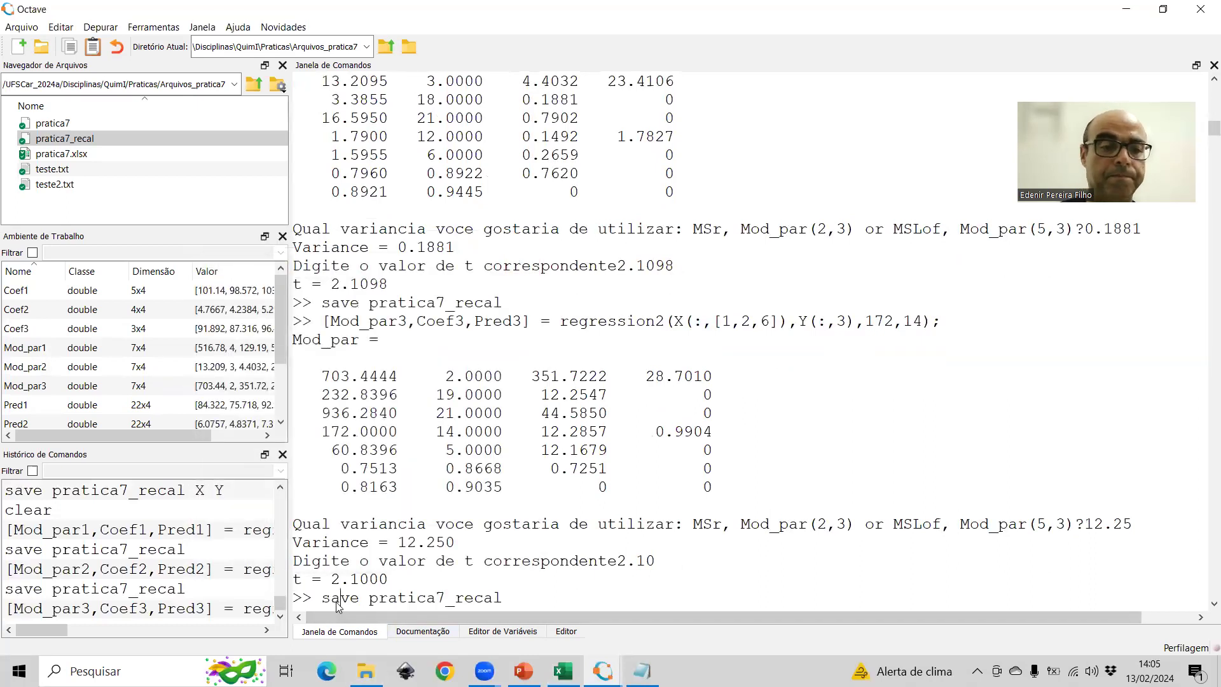
pyautogui.press('Return')
pyautogui.click(603, 671)
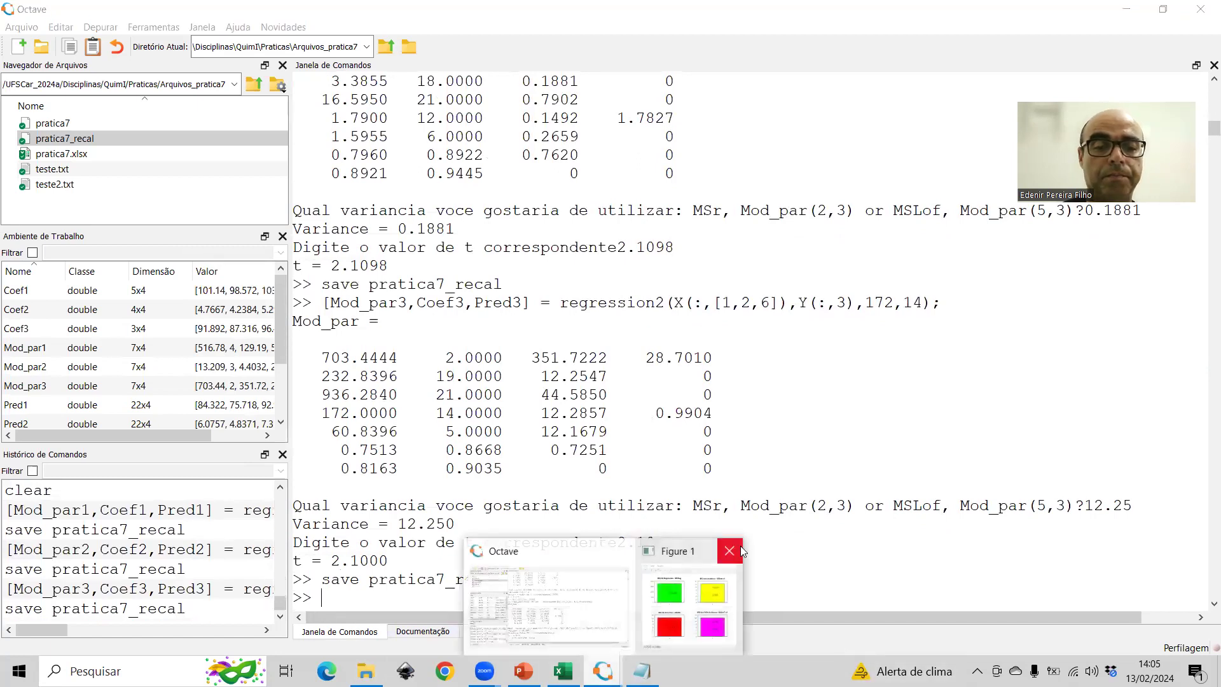
pyautogui.click(741, 547)
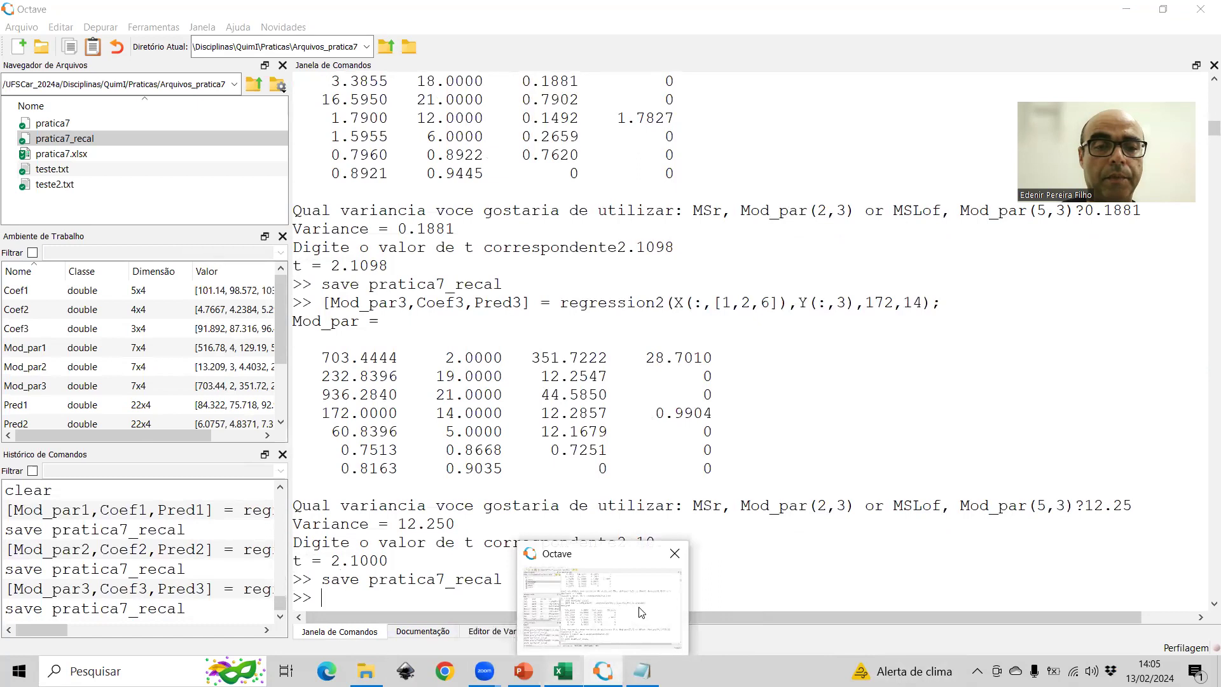
# - Switch to Excel and add a new sheet named "Modelos recal" after the Modelos sheet
pyautogui.click(563, 671)
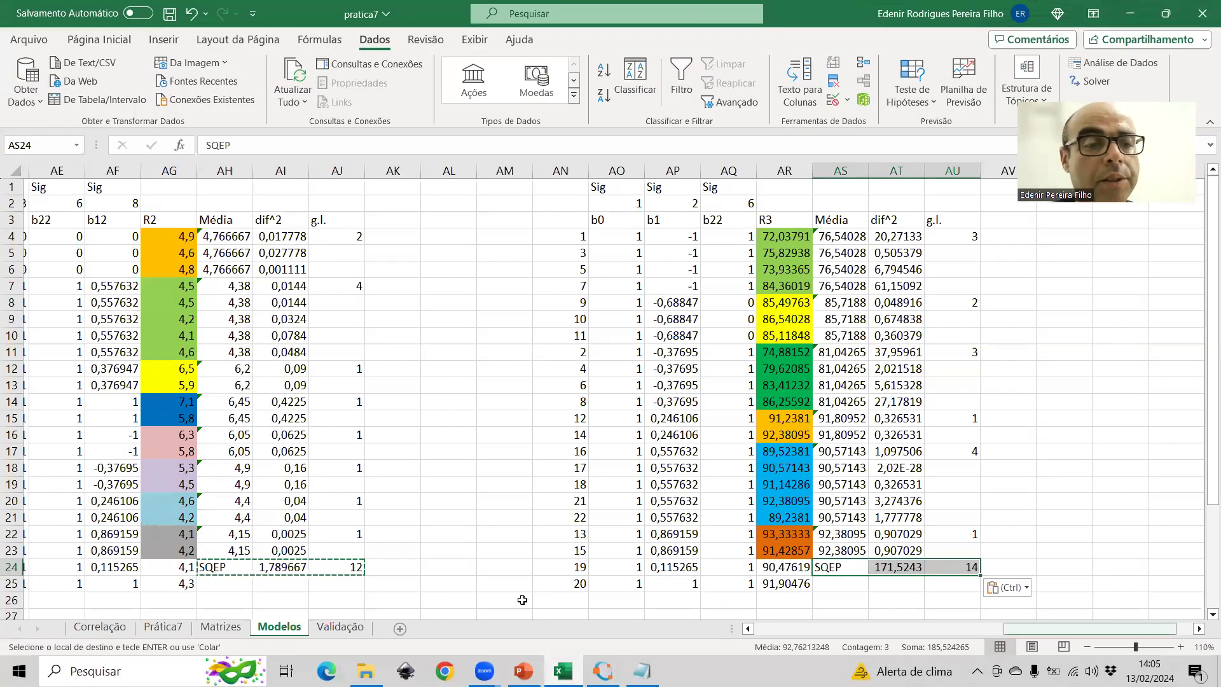
pyautogui.click(399, 630)
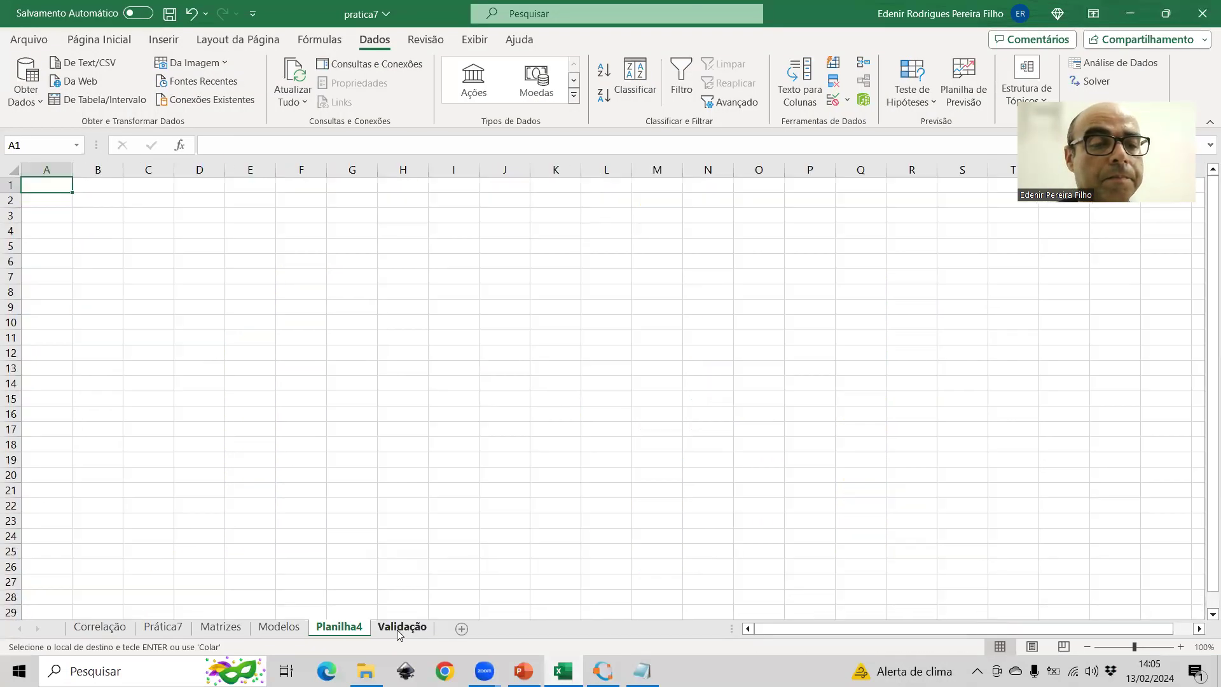
pyautogui.doubleClick(344, 628)
pyautogui.write('Modelos recal')
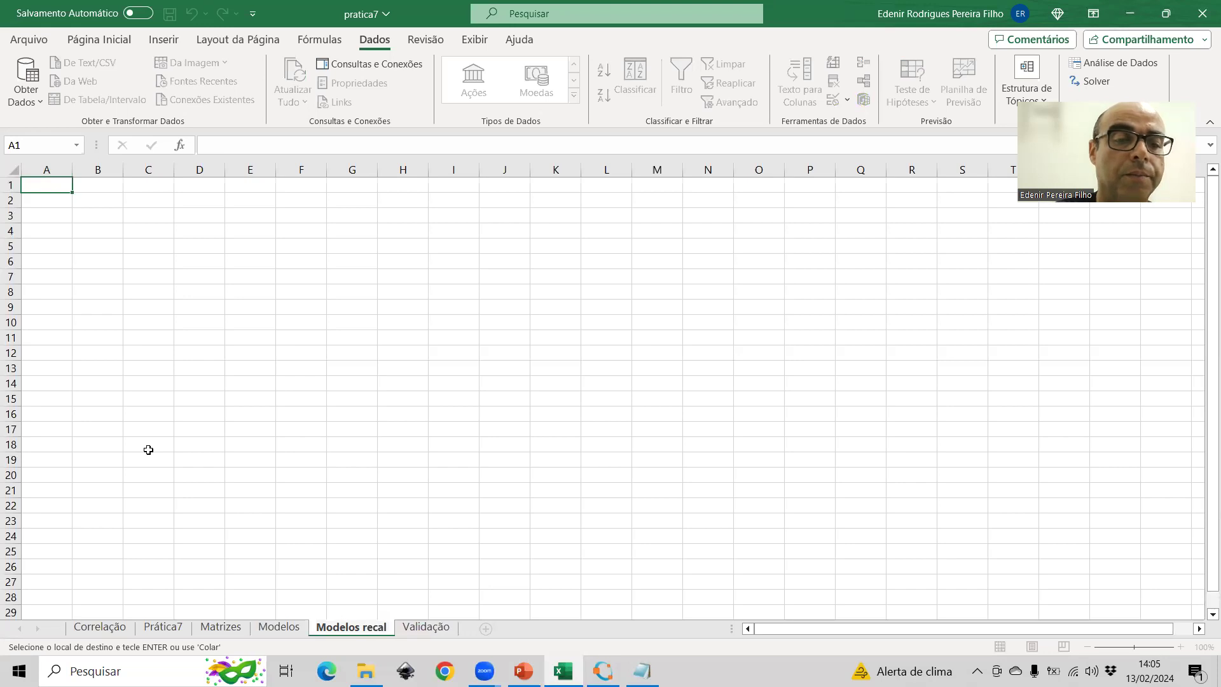
pyautogui.press('Return')
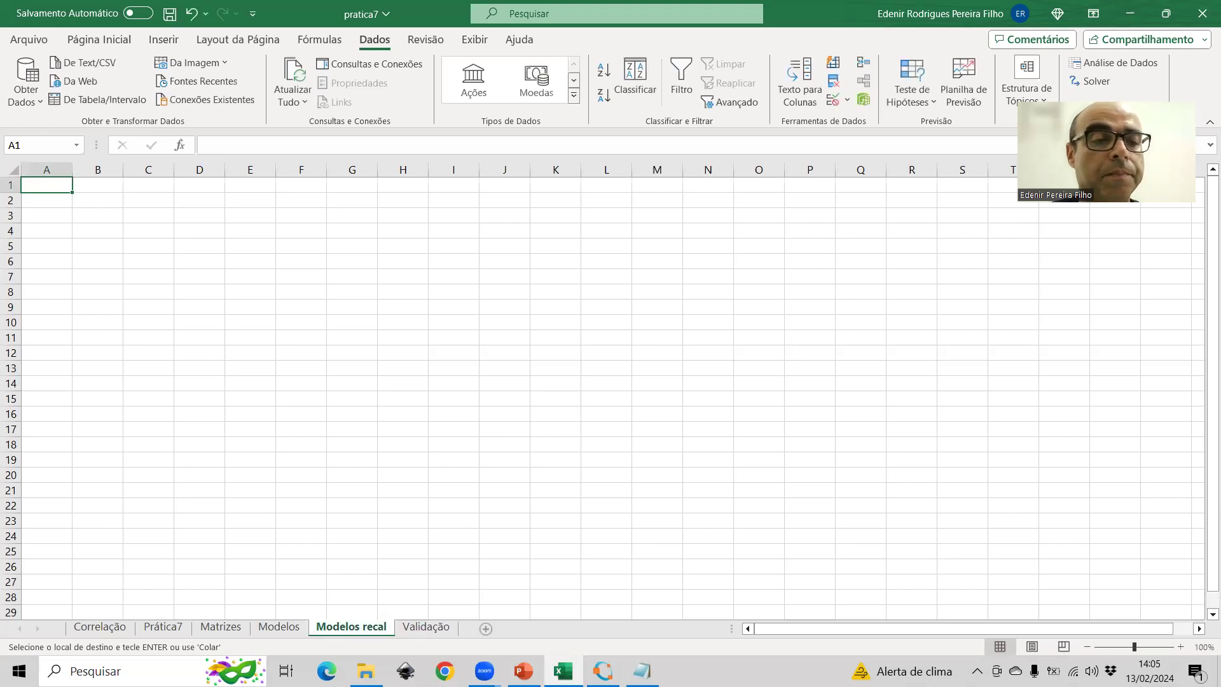
# - Copy columns A:P with the model tables from the Modelos sheet into Modelos recal, starting at A1
pyautogui.click(289, 630)
pyautogui.press('Left')
pyautogui.press('Left')
pyautogui.press('Left')
pyautogui.press('Left')
pyautogui.press('Left')
pyautogui.press('Left')
pyautogui.press('Left')
pyautogui.press('Left')
pyautogui.press('Left')
pyautogui.press('Left')
pyautogui.press('Left')
pyautogui.press('Left')
pyautogui.press('Left')
pyautogui.press('Left')
pyautogui.press('Left')
pyautogui.press('Left')
pyautogui.press('Left')
pyautogui.press('Left')
pyautogui.press('Left')
pyautogui.press('Left')
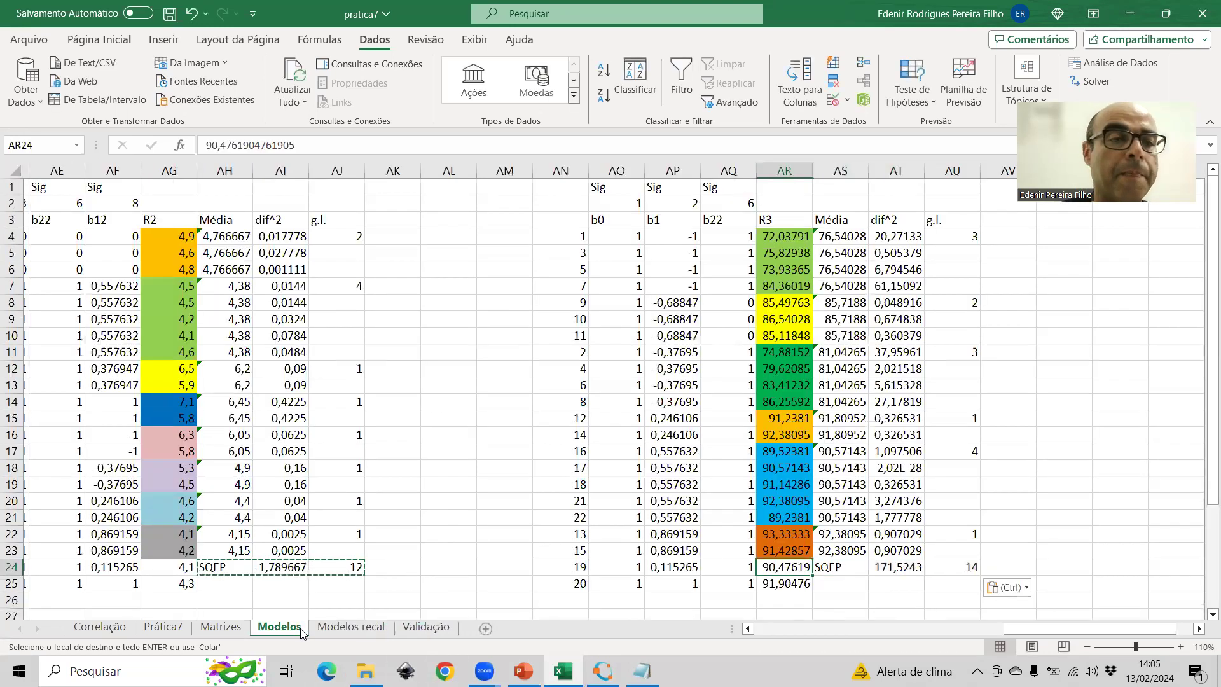
pyautogui.press('Home')
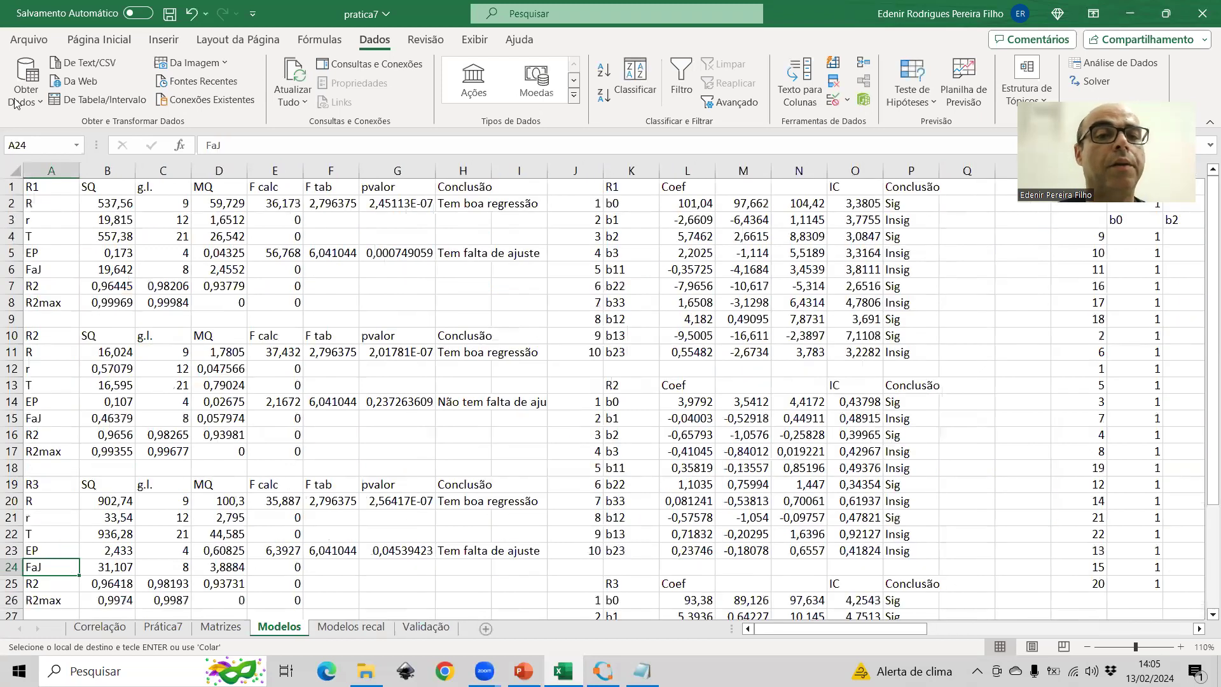
pyautogui.moveTo(47, 172); pyautogui.dragTo(894, 185)
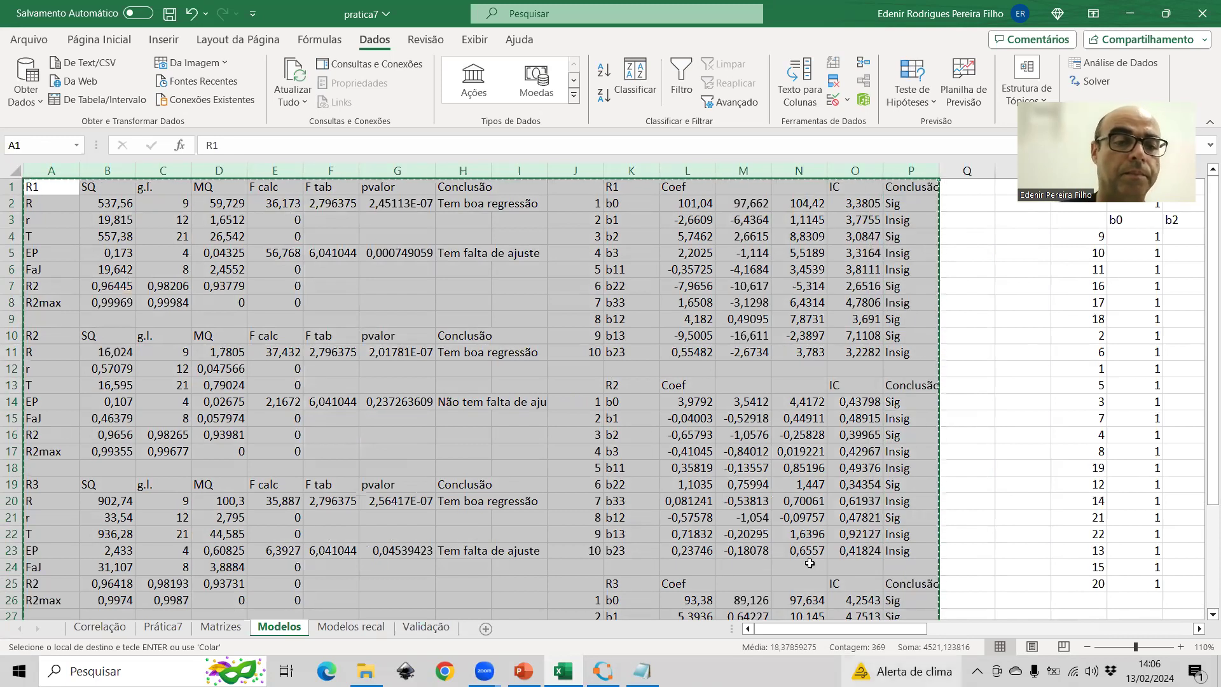
pyautogui.click(382, 628)
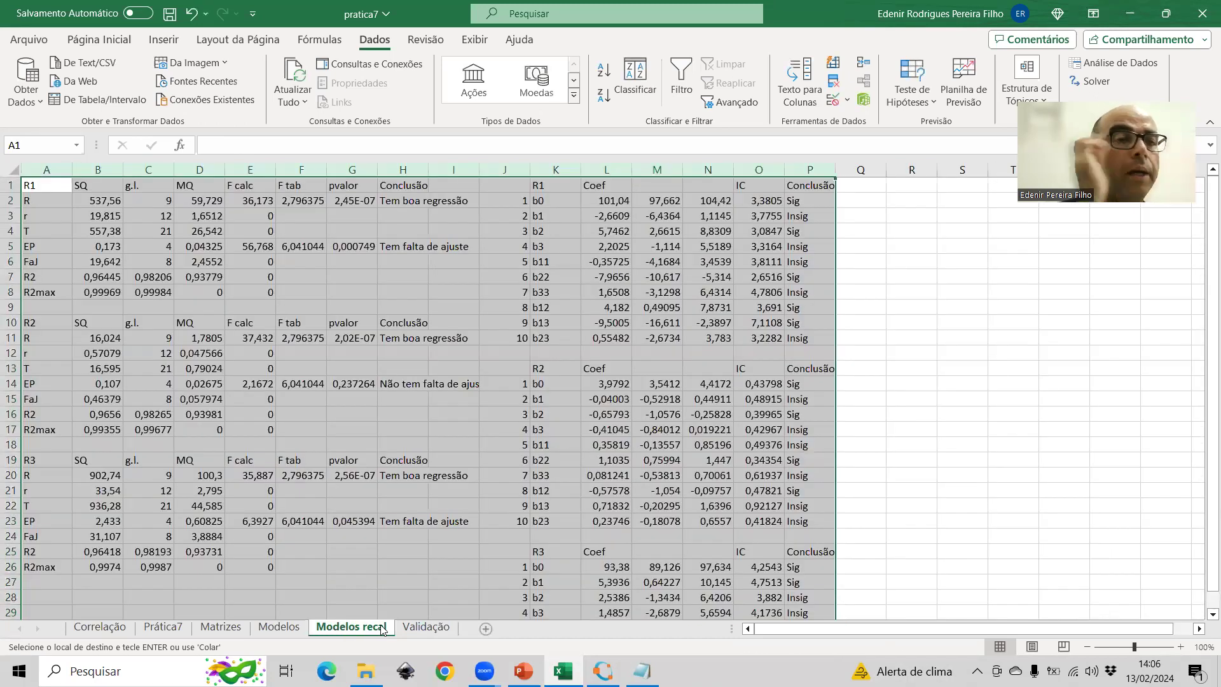
pyautogui.hotkey('ctrl', 'v')
# - Clear the old SQ, g.l., MQ and F calc values of R1, R2 and R3 in B2:E8, B11:E17 and B20:E26
pyautogui.click(86, 199)
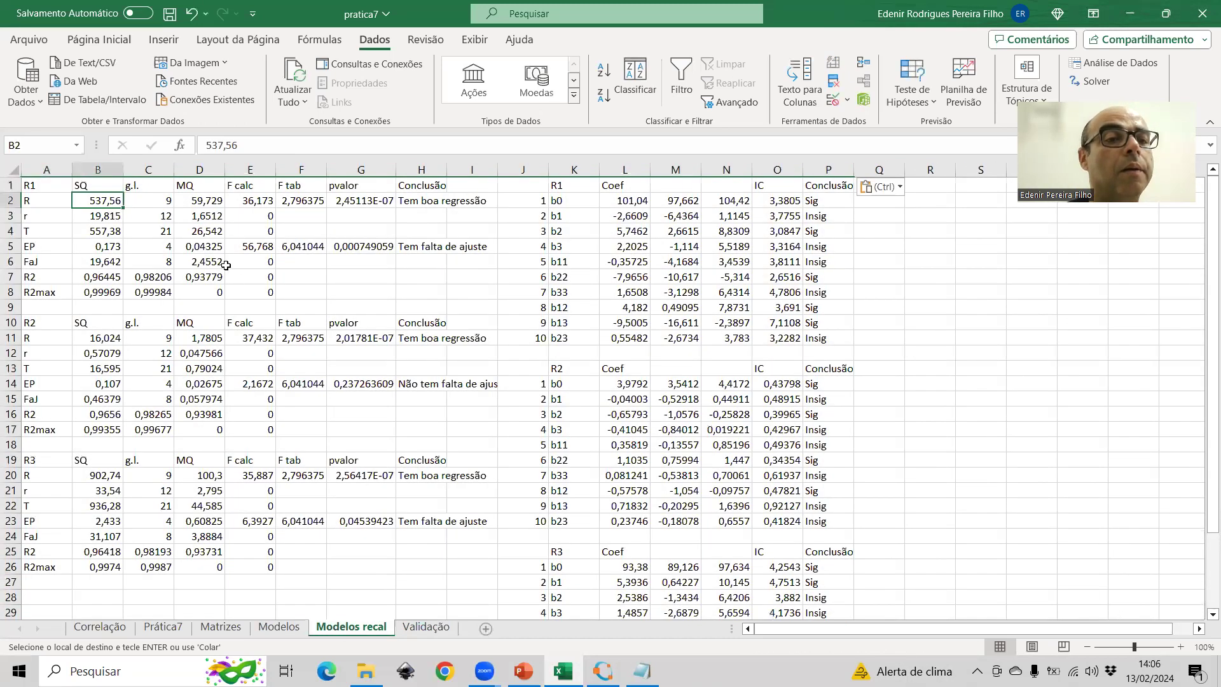
pyautogui.keyDown('shift'); pyautogui.click(241, 285); pyautogui.keyUp('shift')
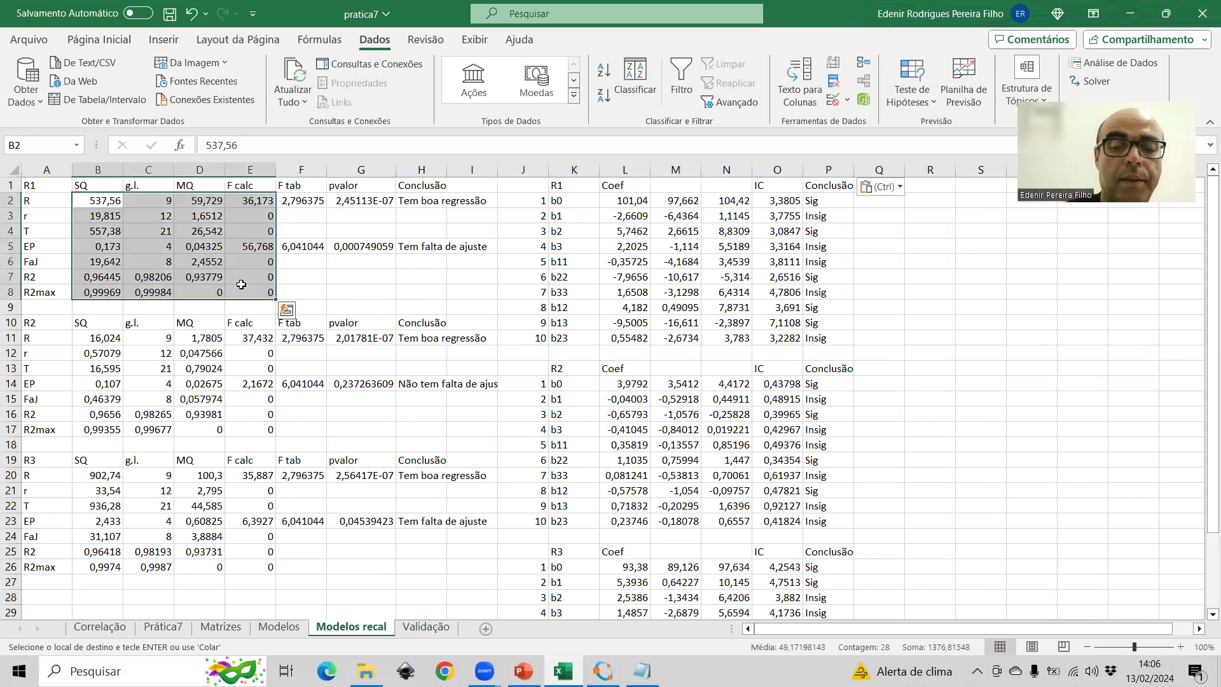
pyautogui.press('Delete')
pyautogui.moveTo(109, 338); pyautogui.dragTo(267, 433)
pyautogui.press('Delete')
pyautogui.moveTo(112, 473); pyautogui.dragTo(257, 569)
pyautogui.press('Delete')
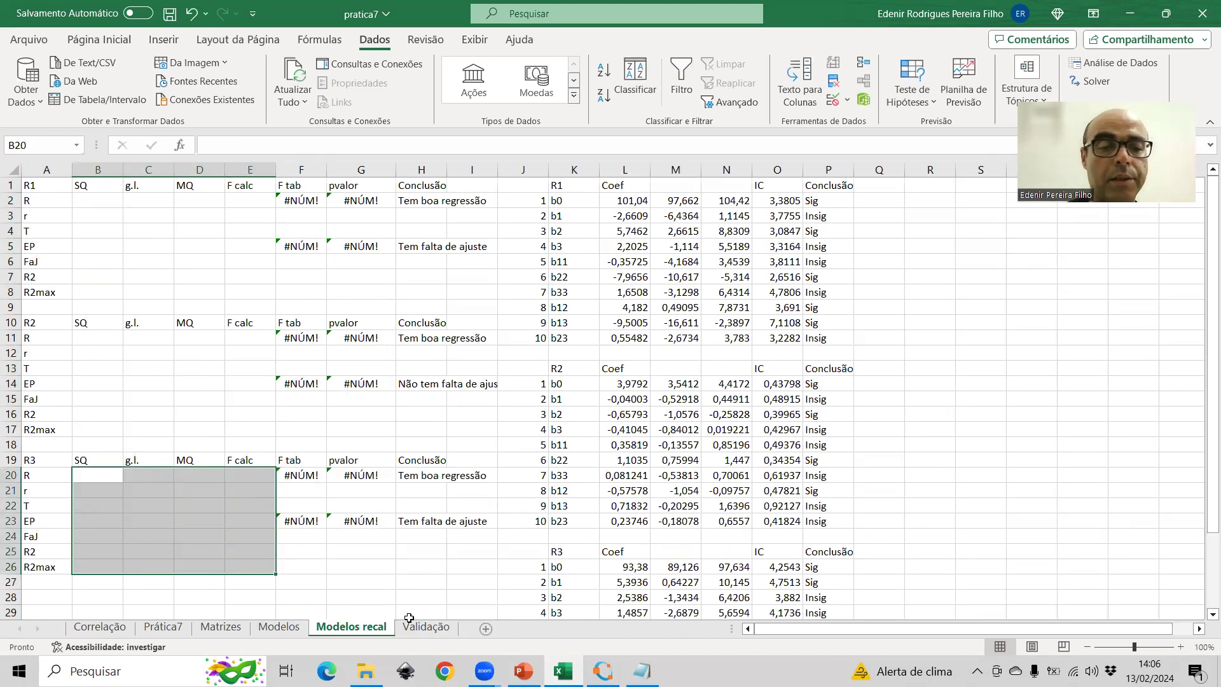
# - Switch to Octave, open the Mod_par1 variable for viewing, and close the Coef1, Coef2 and Coef3 tables
pyautogui.click(603, 671)
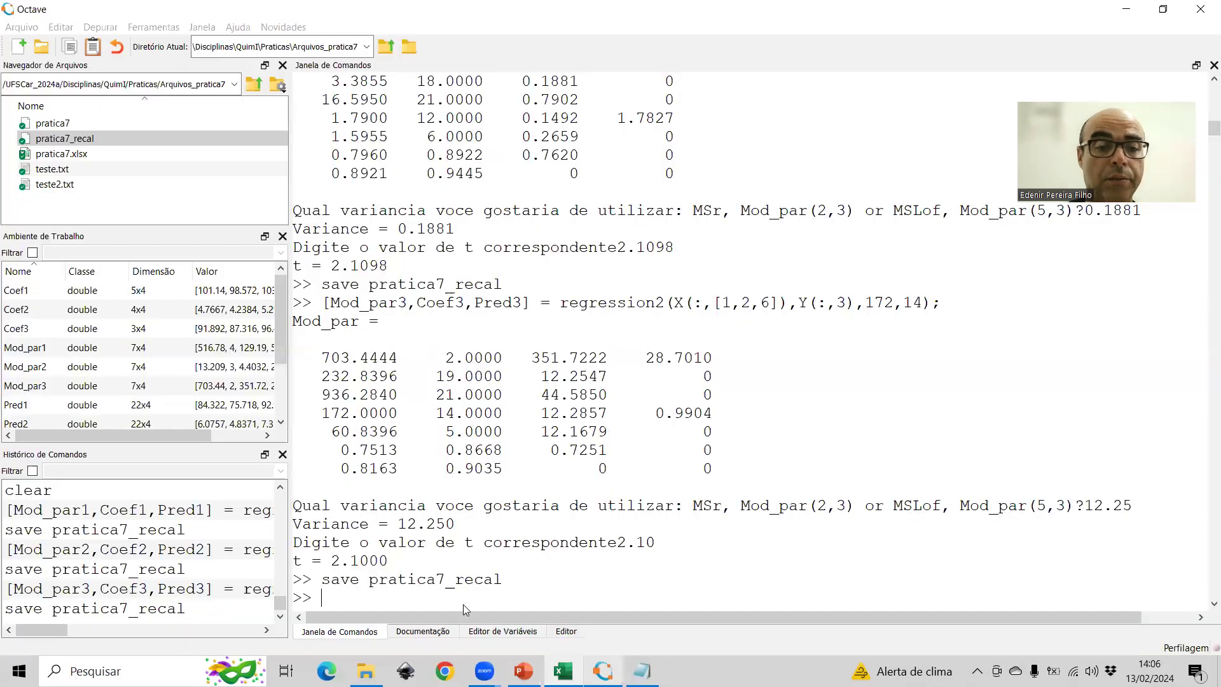
pyautogui.click(25, 350)
pyautogui.doubleClick(25, 351)
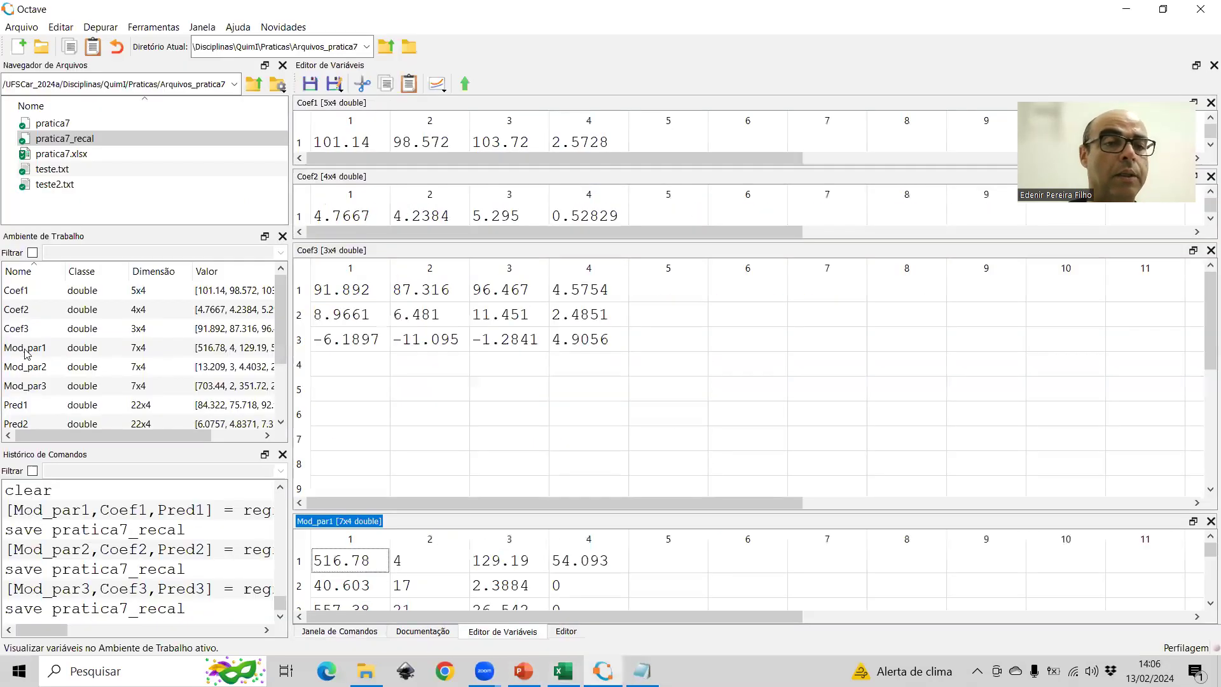
pyautogui.click(1203, 265)
pyautogui.click(1210, 250)
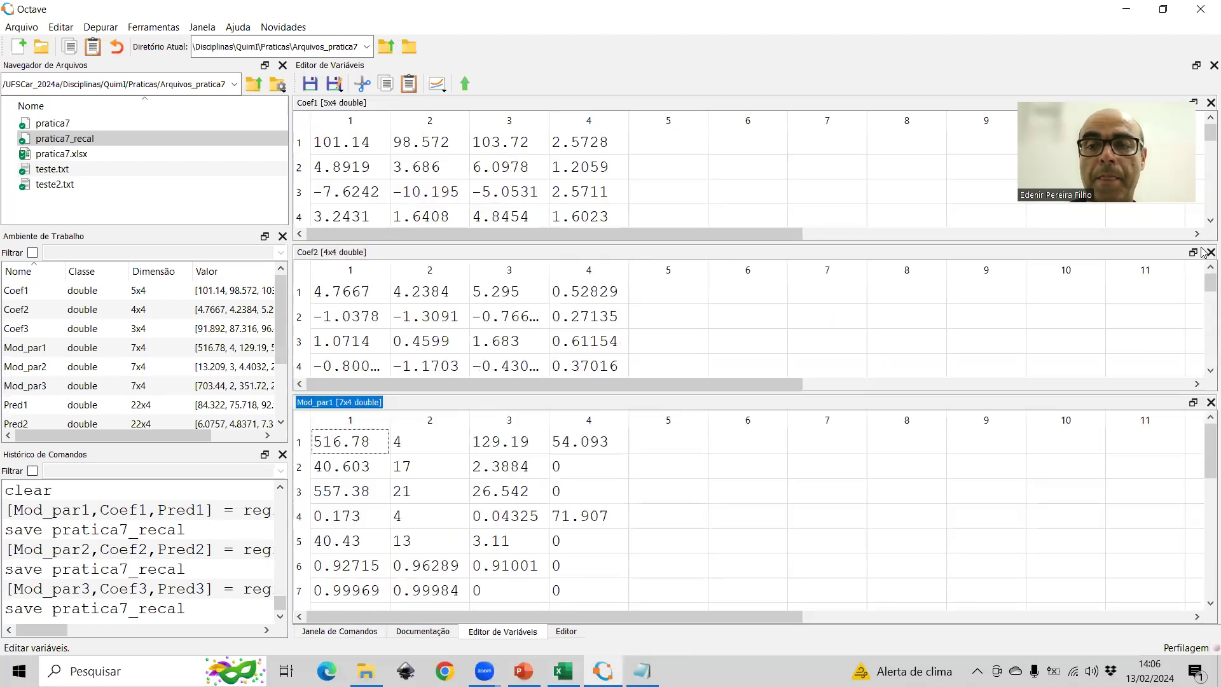
pyautogui.click(1210, 250)
pyautogui.click(1210, 103)
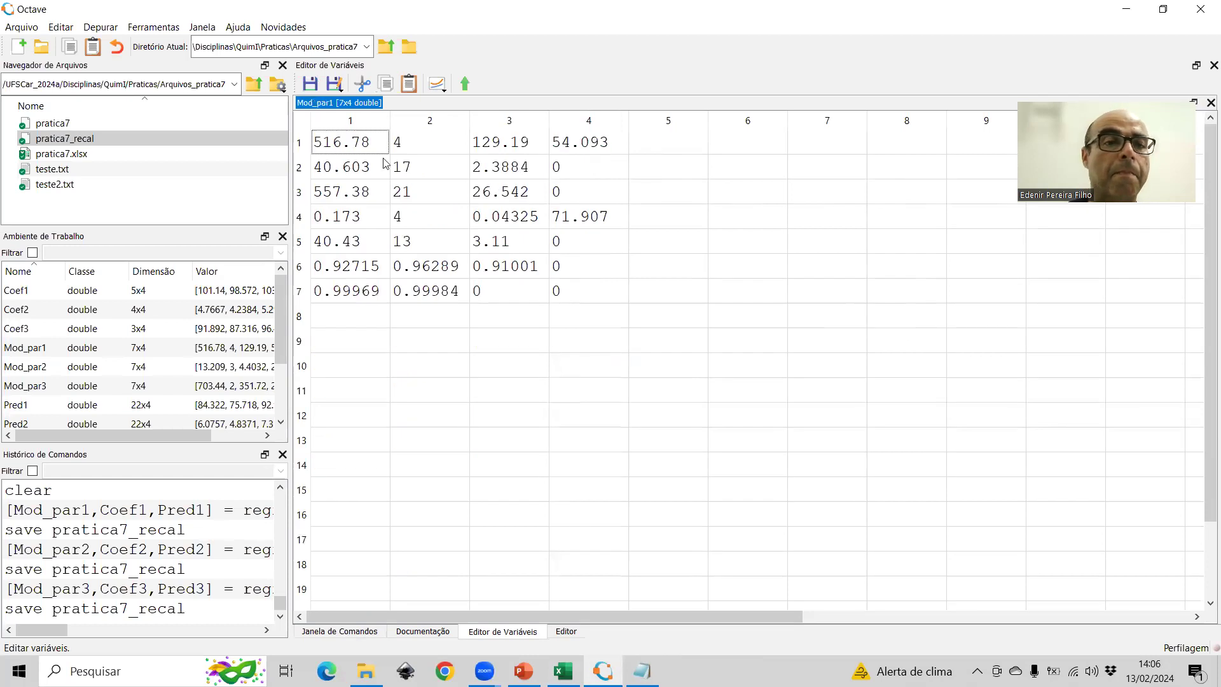
# - Copy all 7x4 values of Mod_par1 into the blank Notepad document
pyautogui.click(319, 145)
pyautogui.keyDown('shift'); pyautogui.click(580, 300); pyautogui.keyUp('shift')
pyautogui.hotkey('ctrl', 'c')
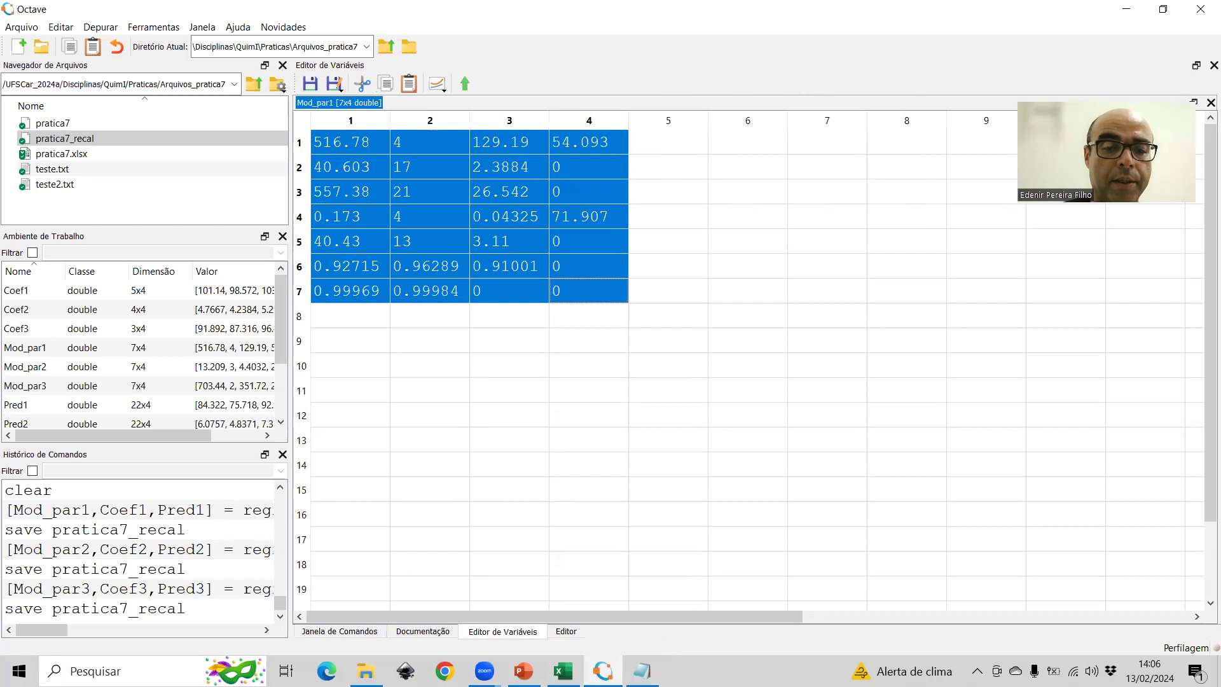
pyautogui.click(643, 671)
pyautogui.hotkey('ctrl', 'v')
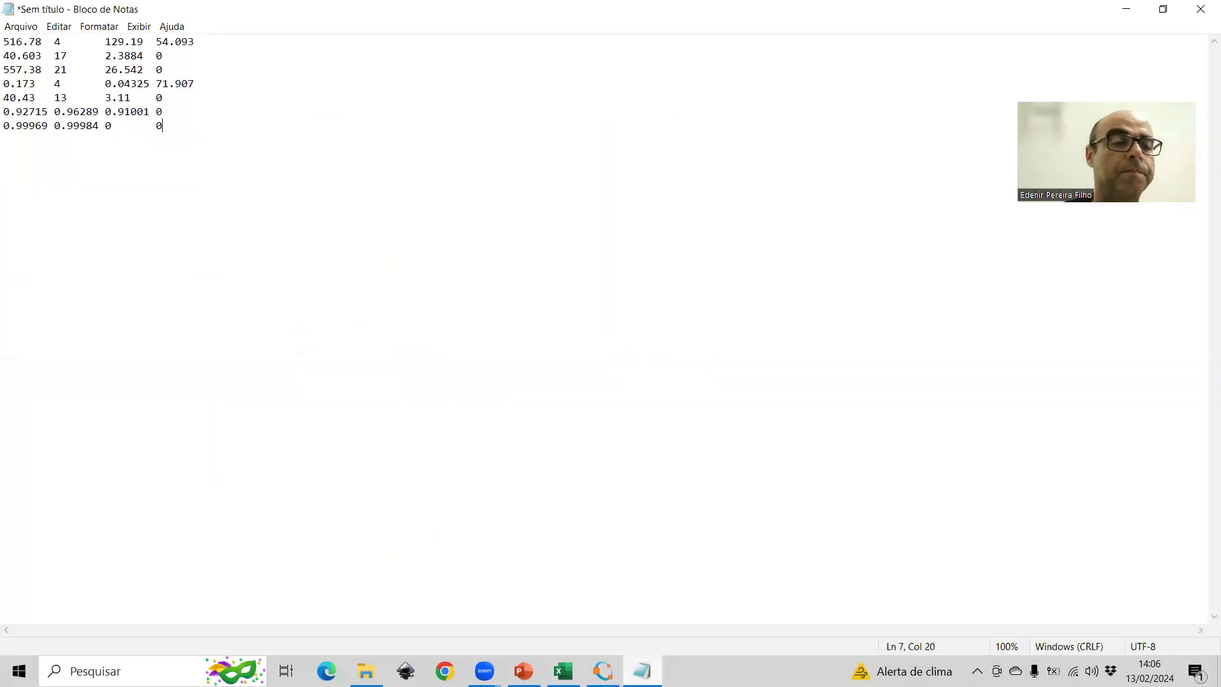
# - Open Mod_par2 in Octave and copy its 7x4 values into Notepad below the Mod_par1 block
pyautogui.click(603, 671)
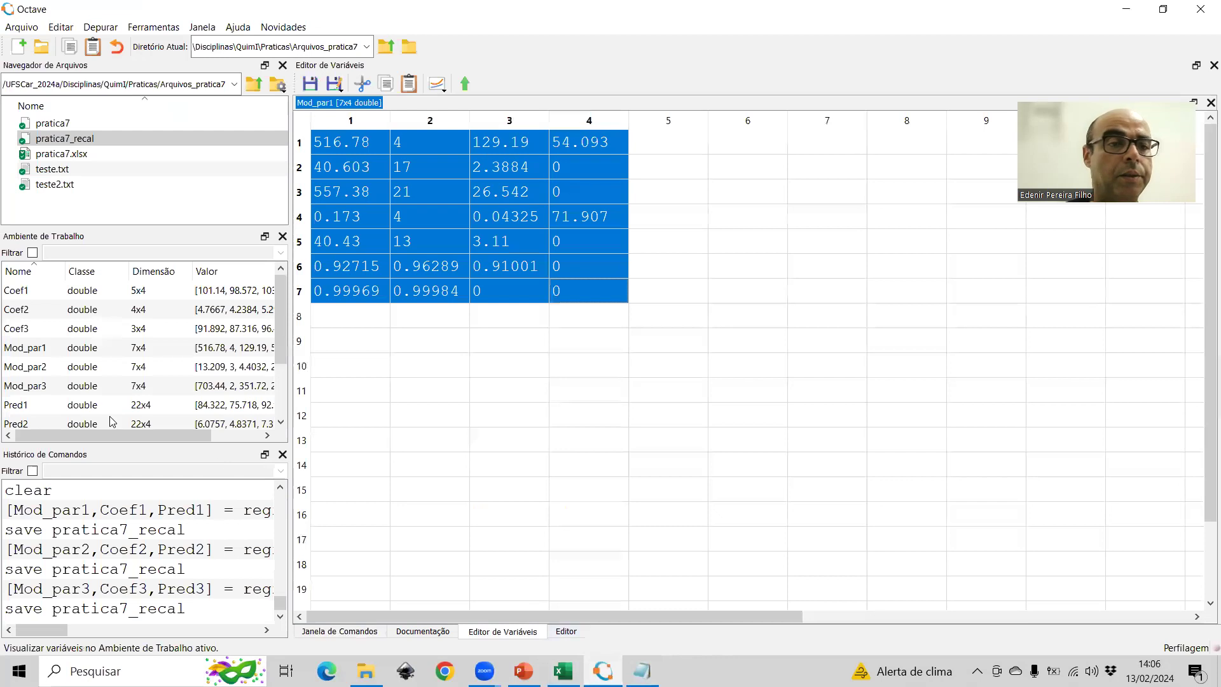
pyautogui.doubleClick(36, 368)
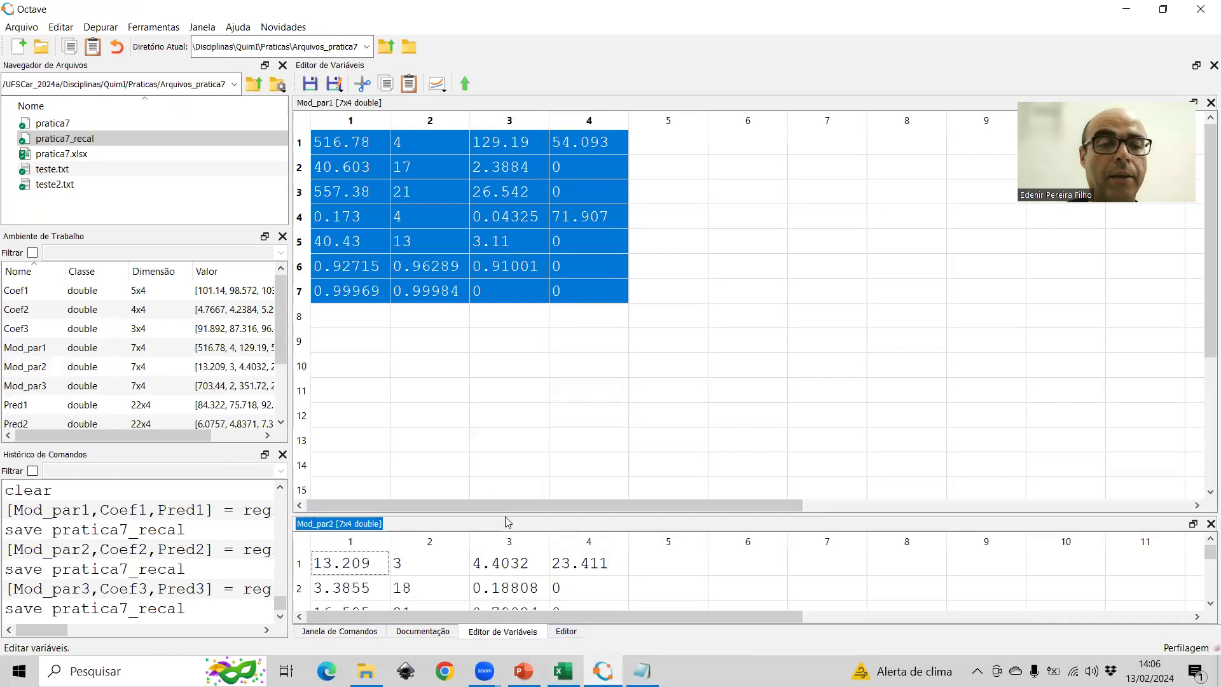
pyautogui.moveTo(508, 522); pyautogui.dragTo(490, 281)
pyautogui.click(367, 336)
pyautogui.keyDown('shift'); pyautogui.click(572, 480); pyautogui.keyUp('shift')
pyautogui.hotkey('ctrl', 'c')
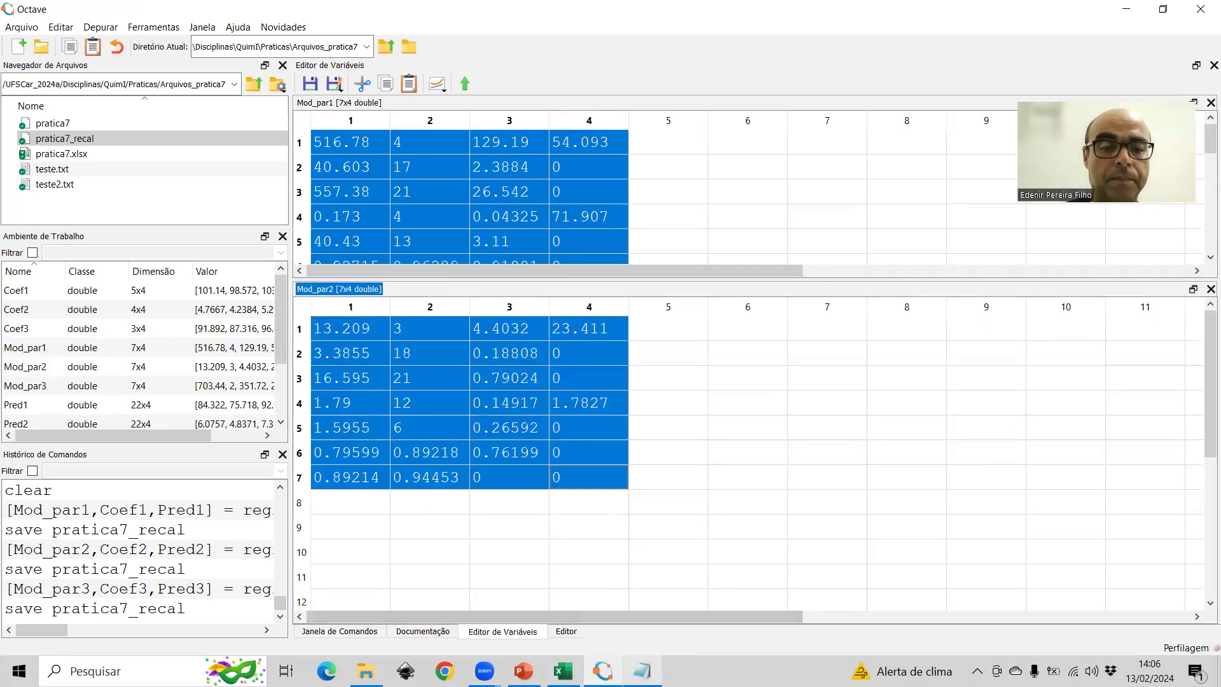
pyautogui.click(643, 671)
pyautogui.hotkey('ctrl', 'v')
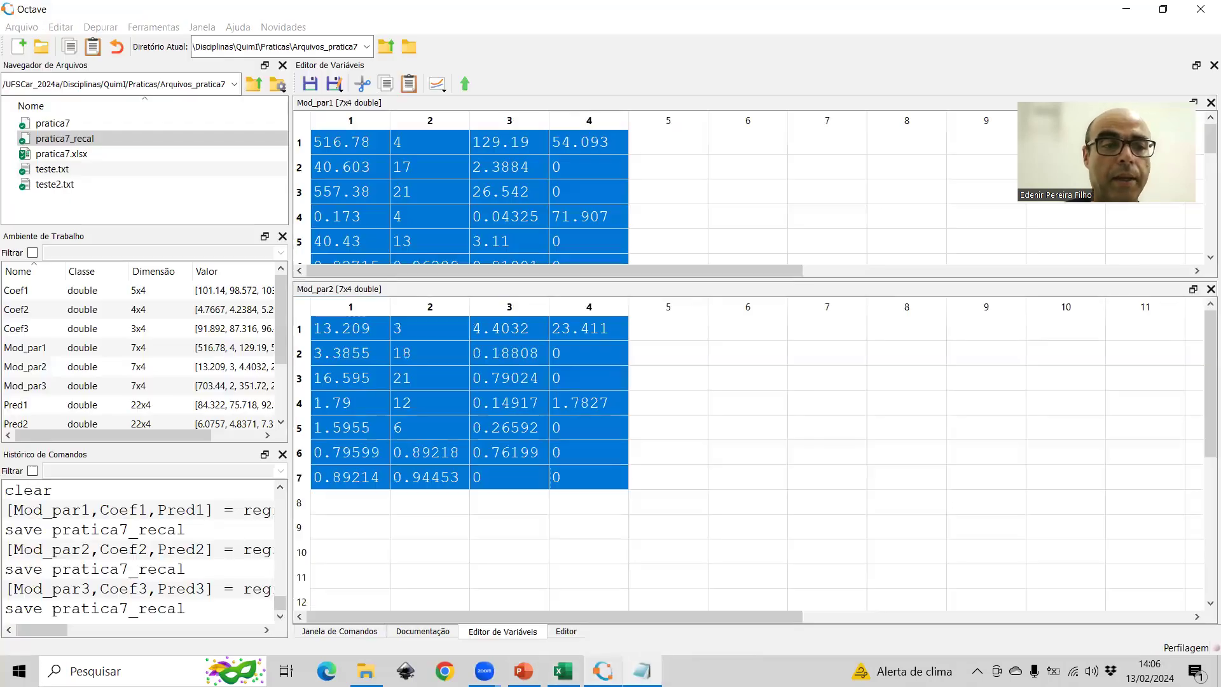
# - Open Mod_par3 in Octave and copy its 7x4 values into Notepad below the Mod_par2 block
pyautogui.click(603, 671)
pyautogui.doubleClick(25, 386)
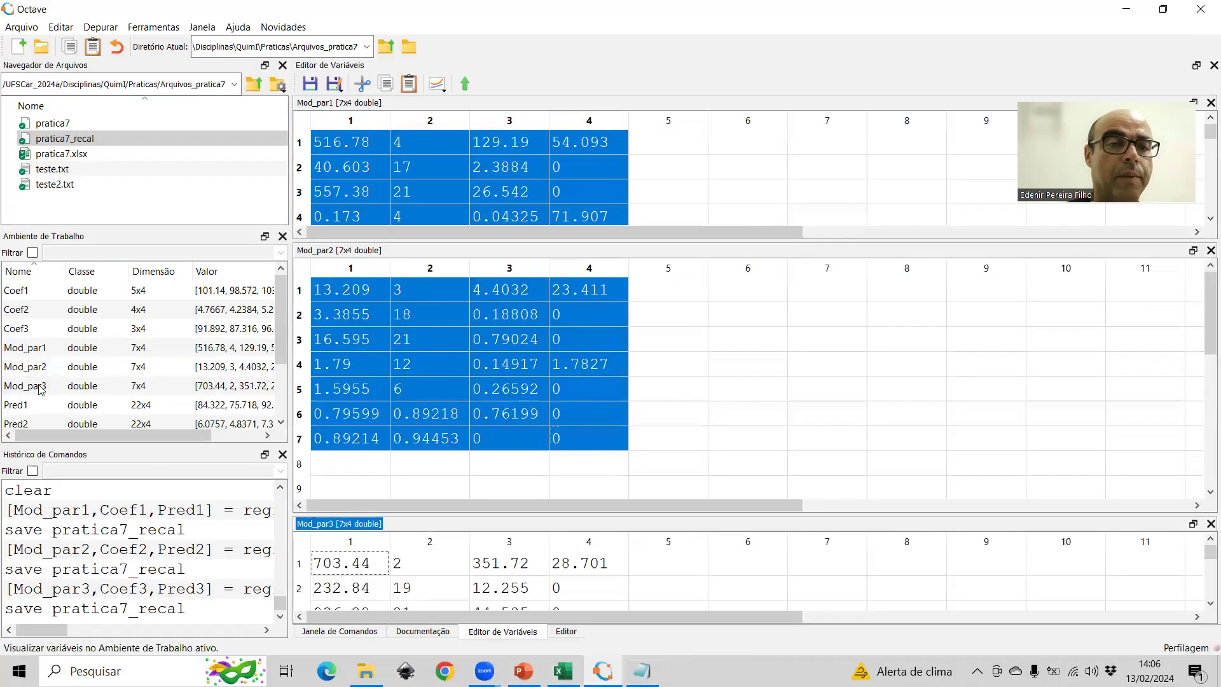
pyautogui.moveTo(467, 514); pyautogui.dragTo(459, 345)
pyautogui.click(344, 404)
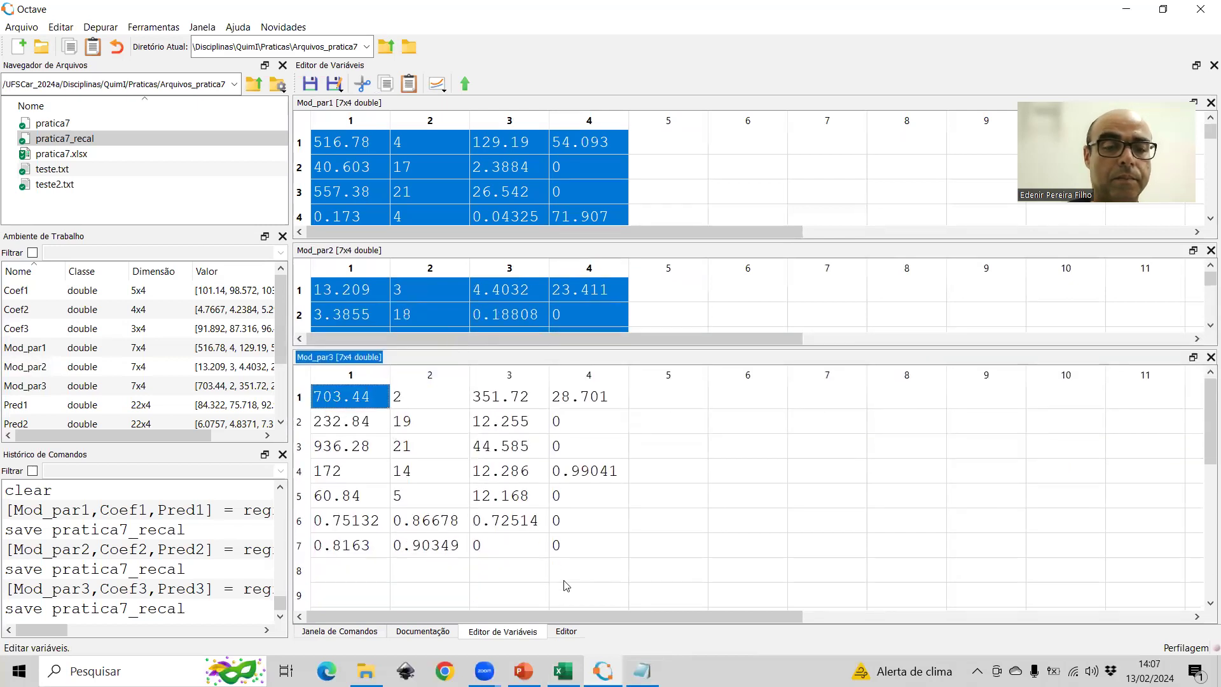
pyautogui.keyDown('shift'); pyautogui.click(577, 548); pyautogui.keyUp('shift')
pyautogui.hotkey('ctrl', 'c')
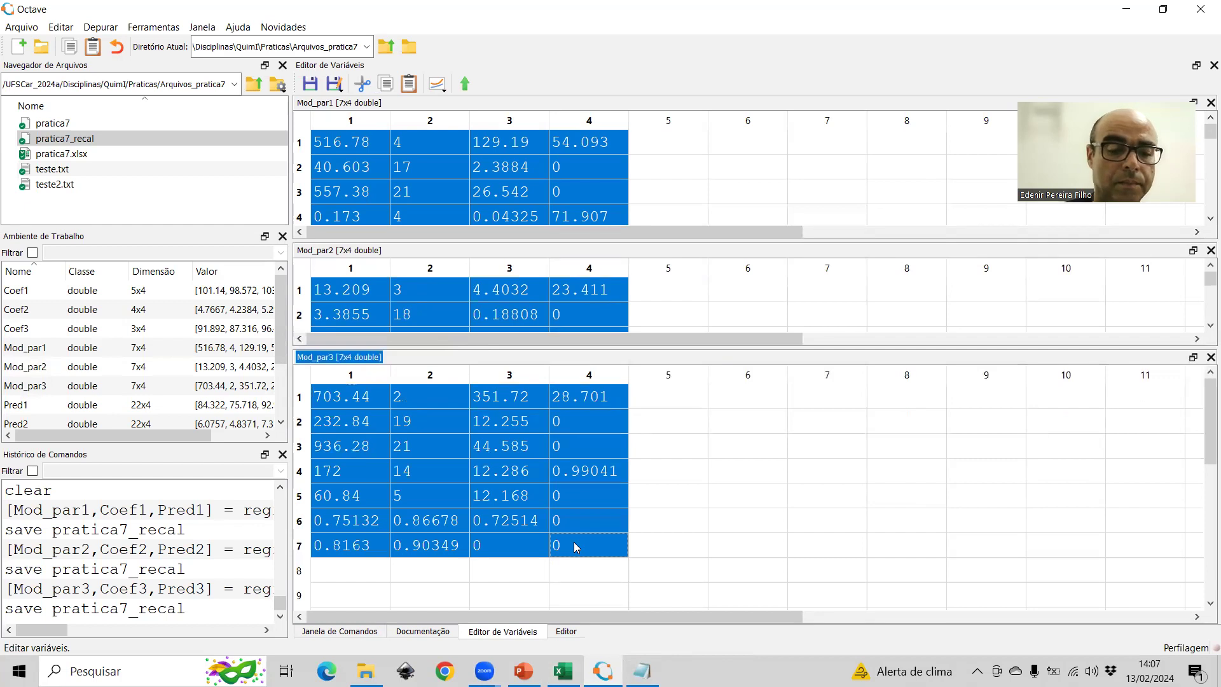
pyautogui.click(642, 671)
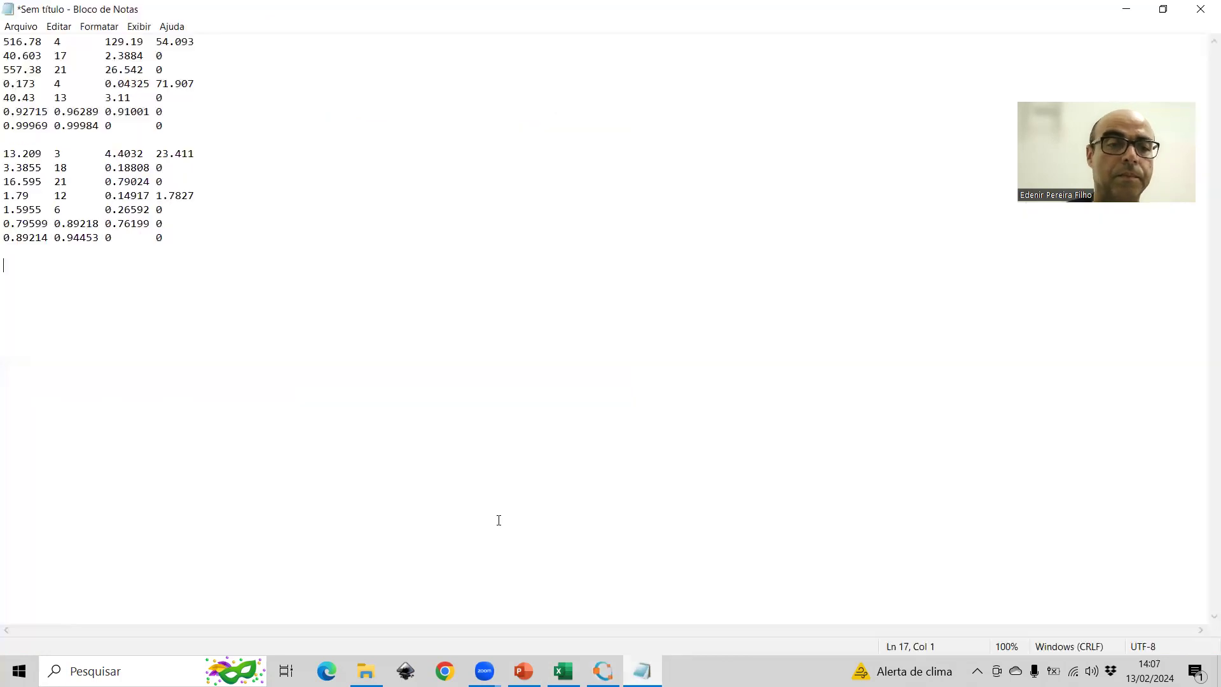
pyautogui.hotkey('ctrl', 'v')
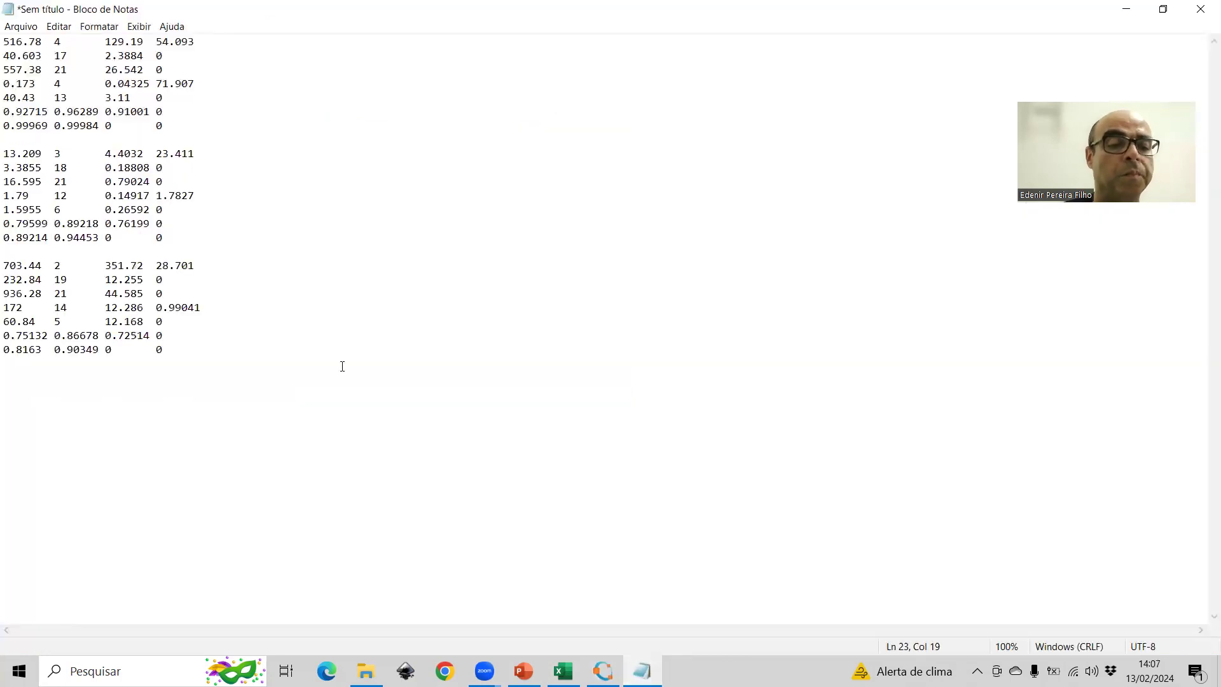
# - Replace every decimal point with a comma throughout the Notepad text
pyautogui.hotkey('ctrl', 'h')
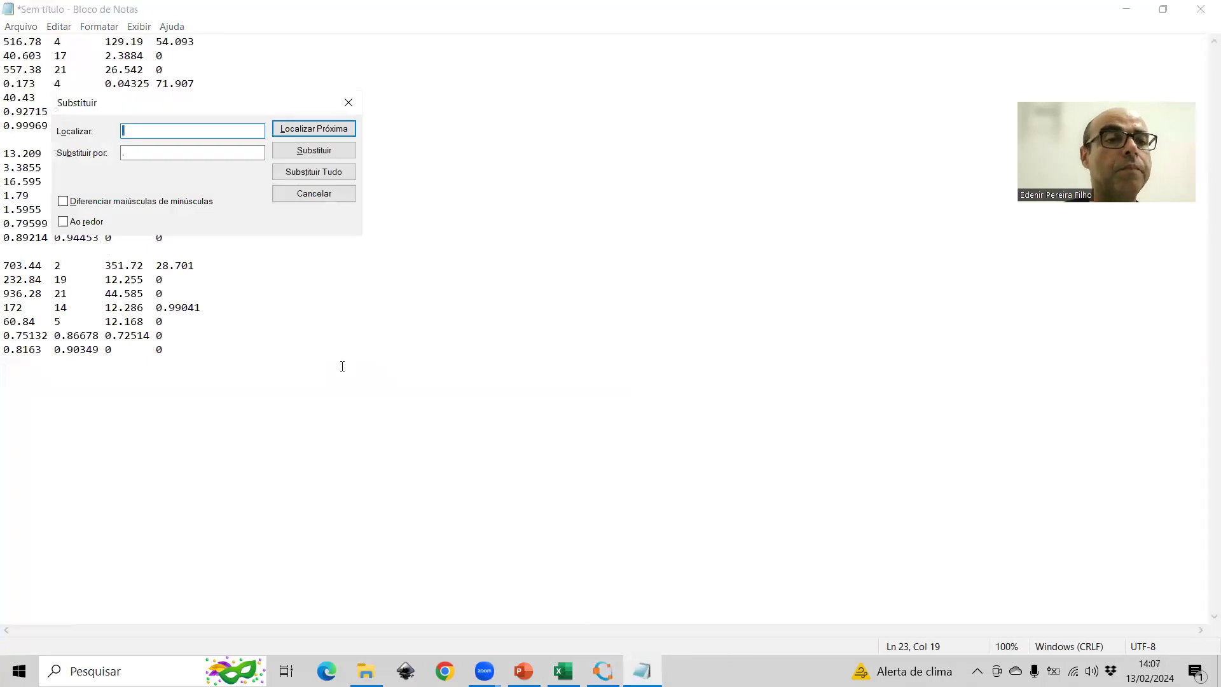
pyautogui.write('.')
pyautogui.click(341, 171)
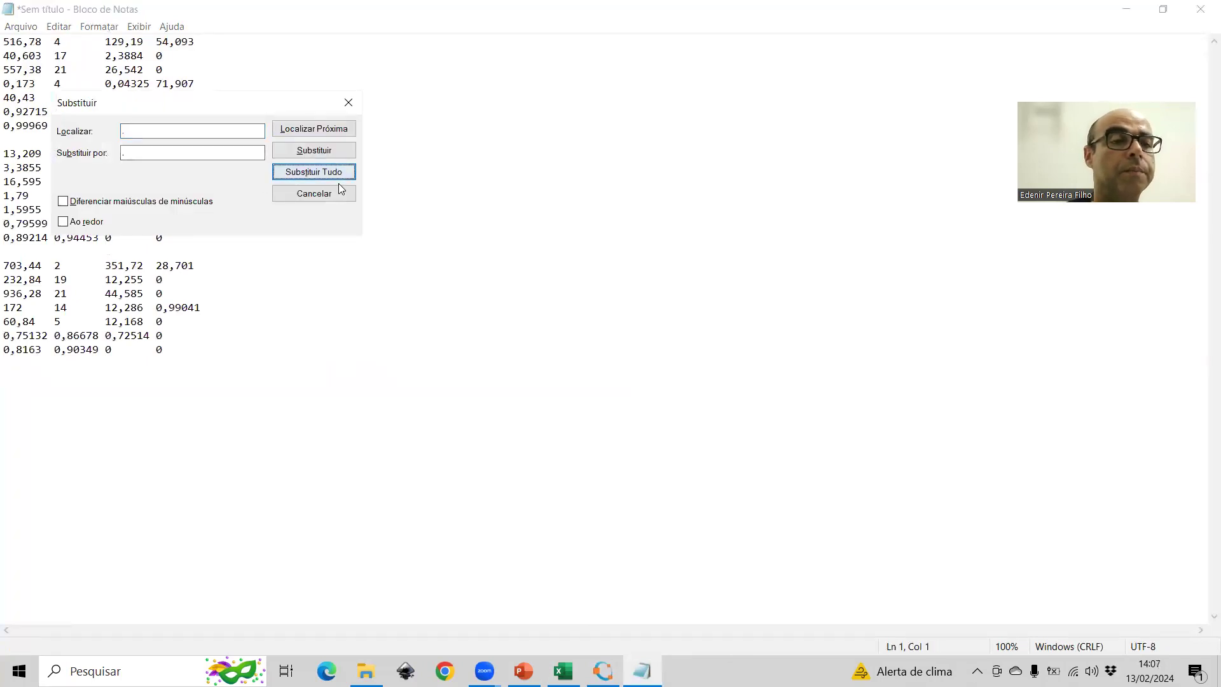
pyautogui.click(341, 194)
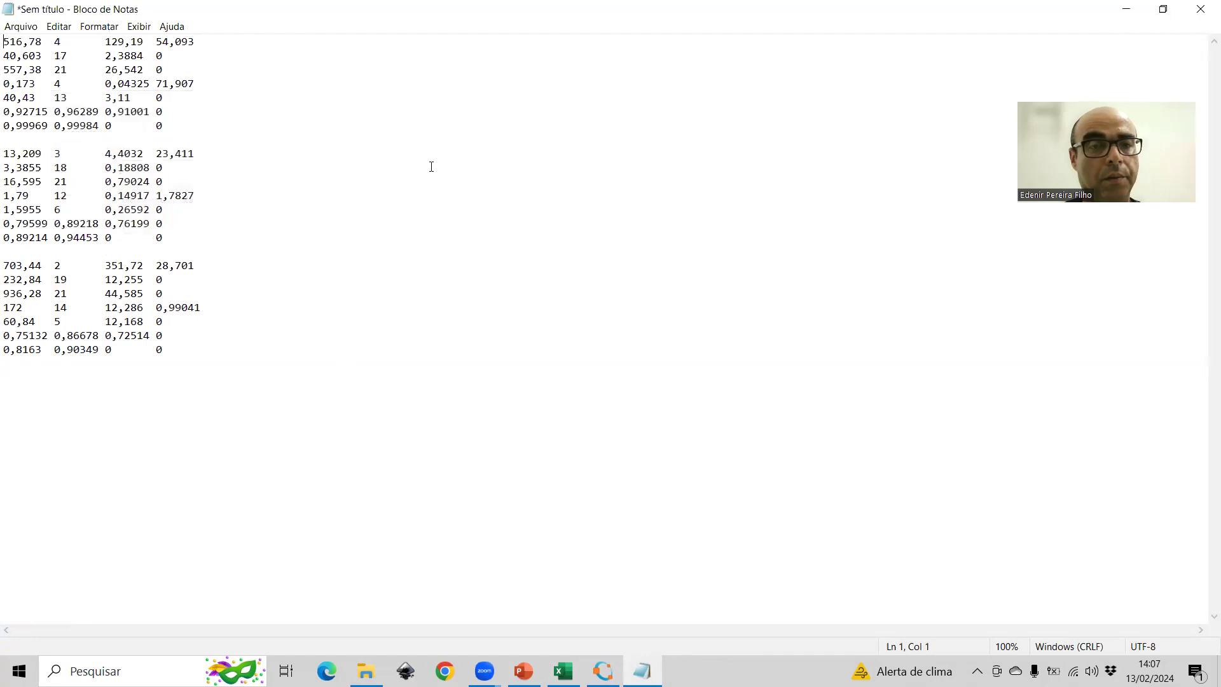
# - Arrange the Excel workbook and the Notepad text side by side, with Excel on the left half
pyautogui.press('super+Right')
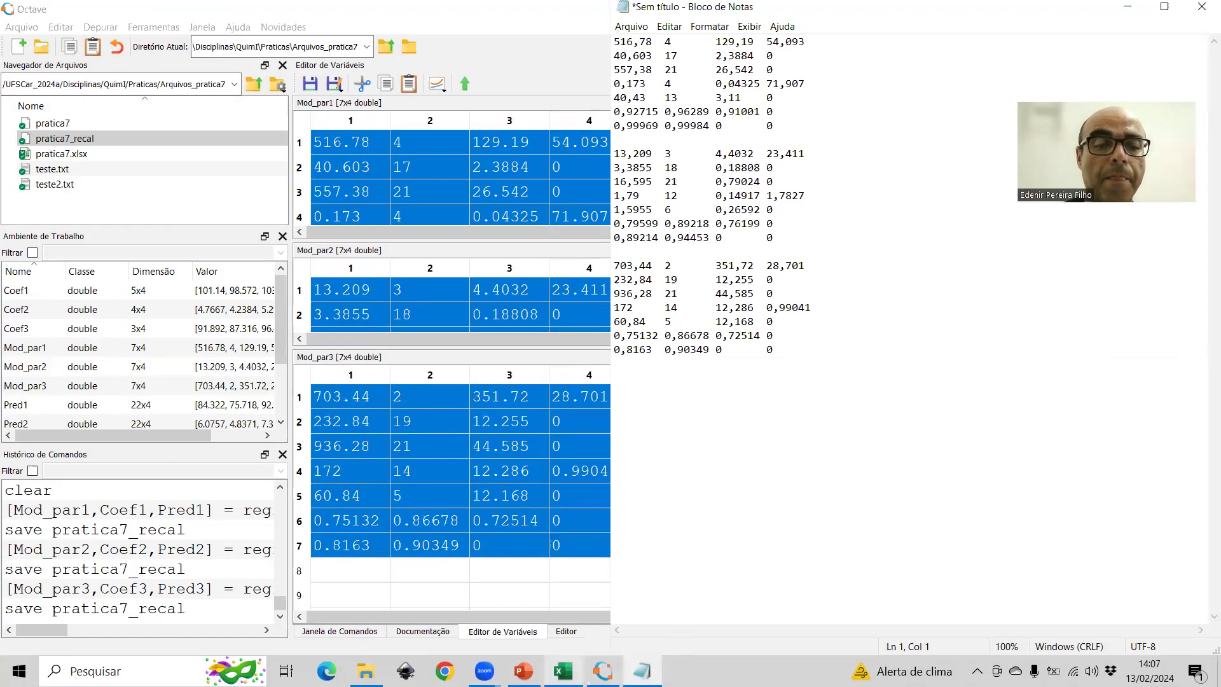
pyautogui.hotkey('alt', 'Tab')
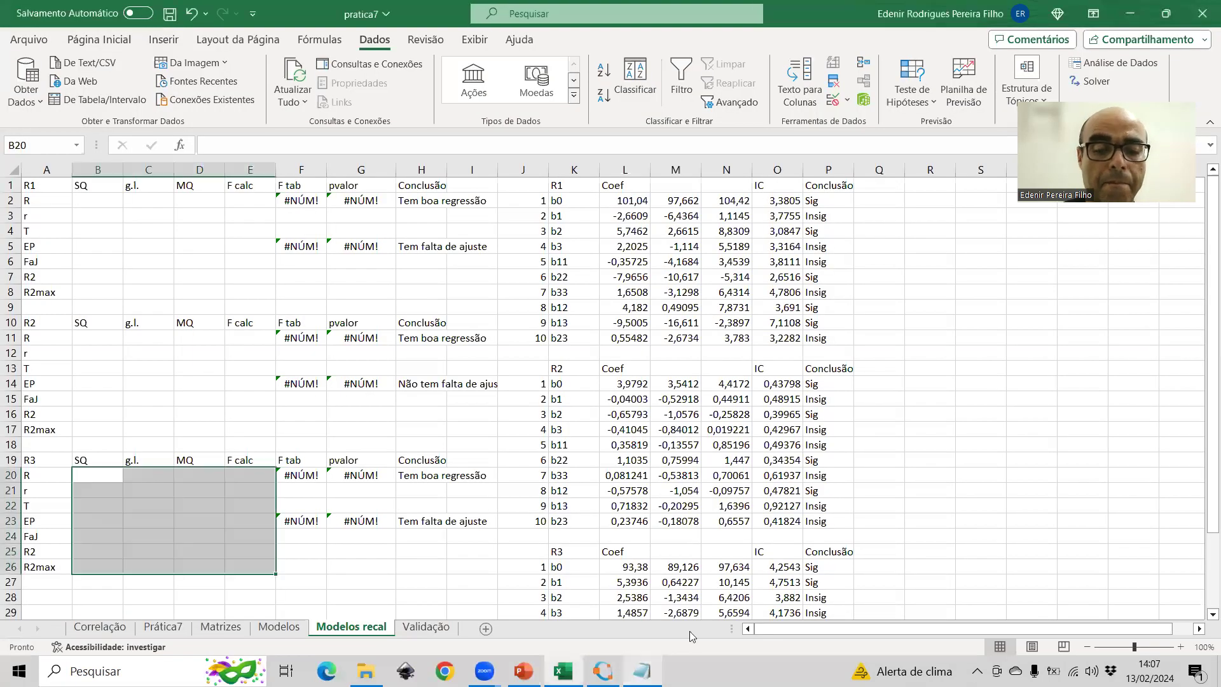
pyautogui.press('super+Left')
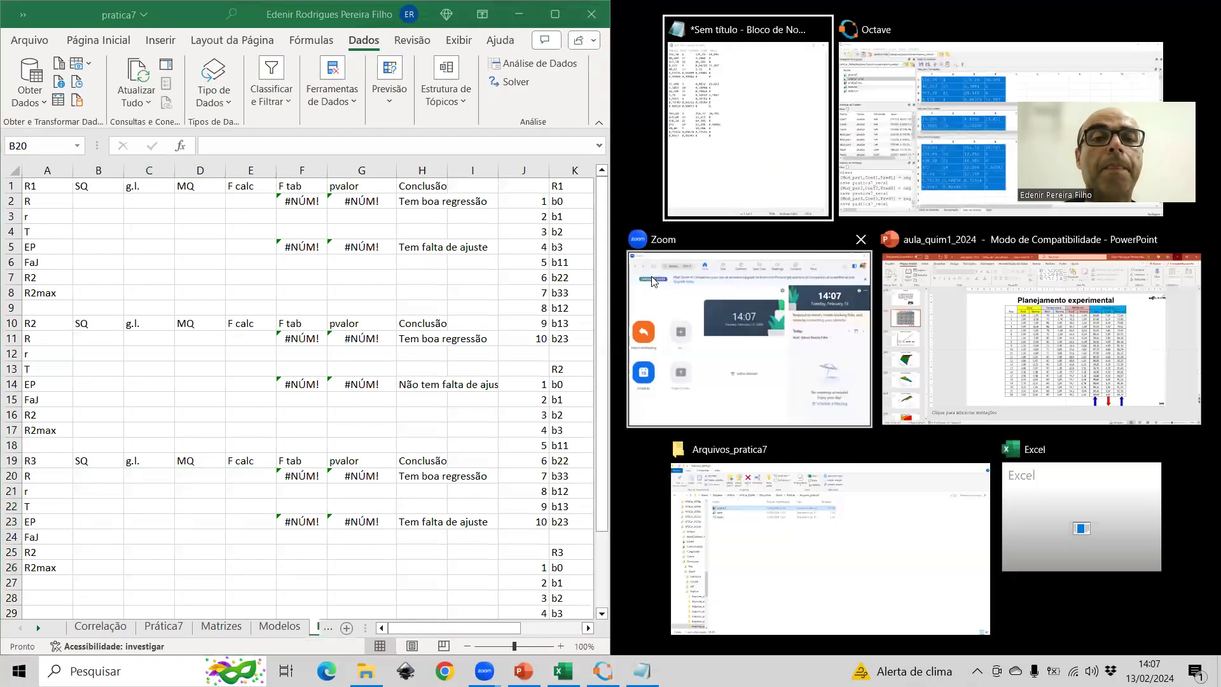
pyautogui.click(748, 182)
# - Copy the first Notepad block with the Mod_par1 values into the R1 table starting at B2
pyautogui.moveTo(784, 127); pyautogui.dragTo(615, 47)
pyautogui.hotkey('ctrl', 'c')
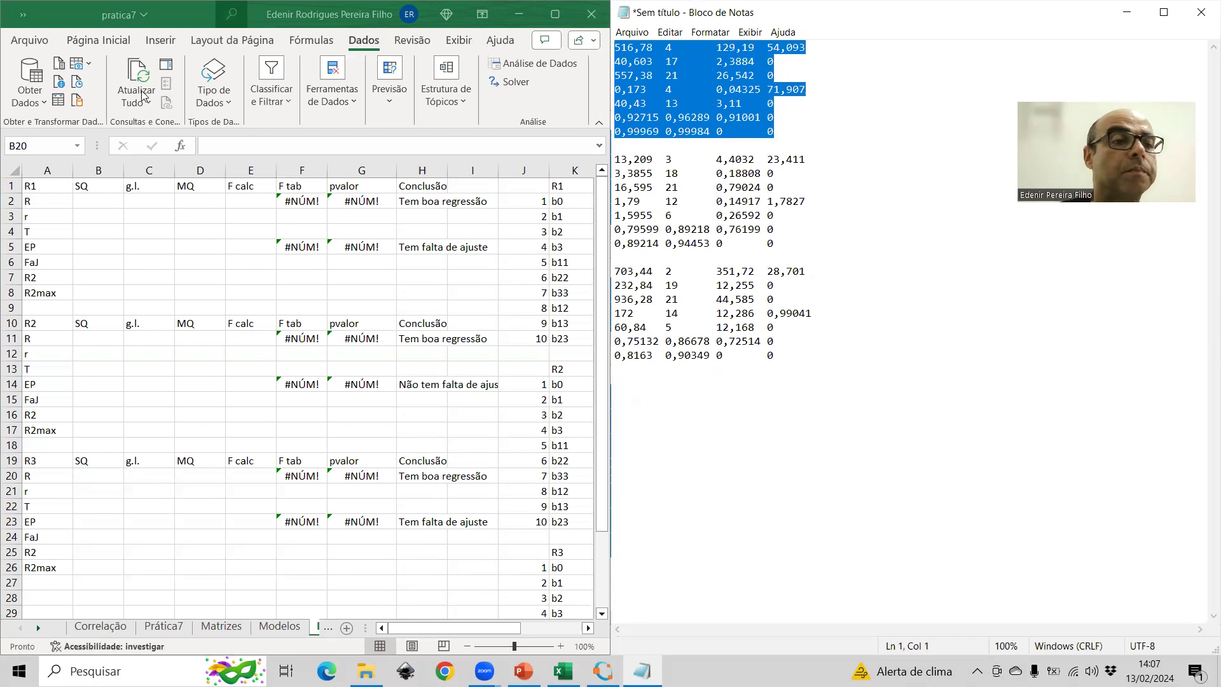
pyautogui.click(93, 201)
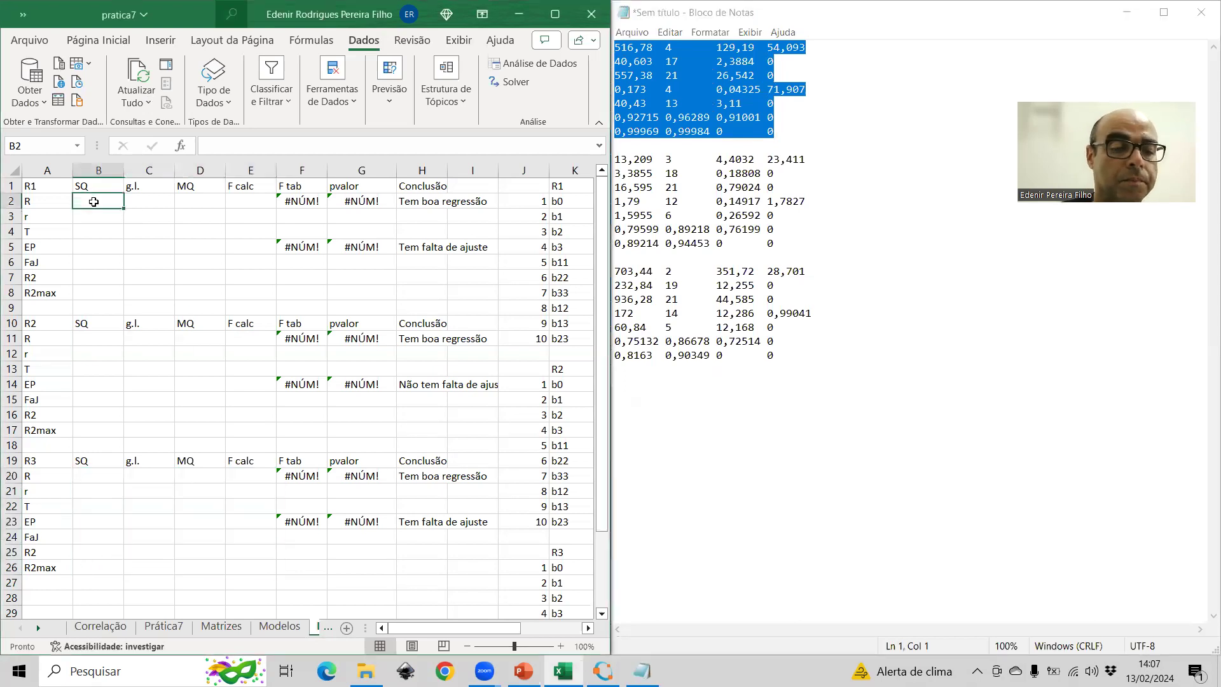
pyautogui.hotkey('ctrl', 'v')
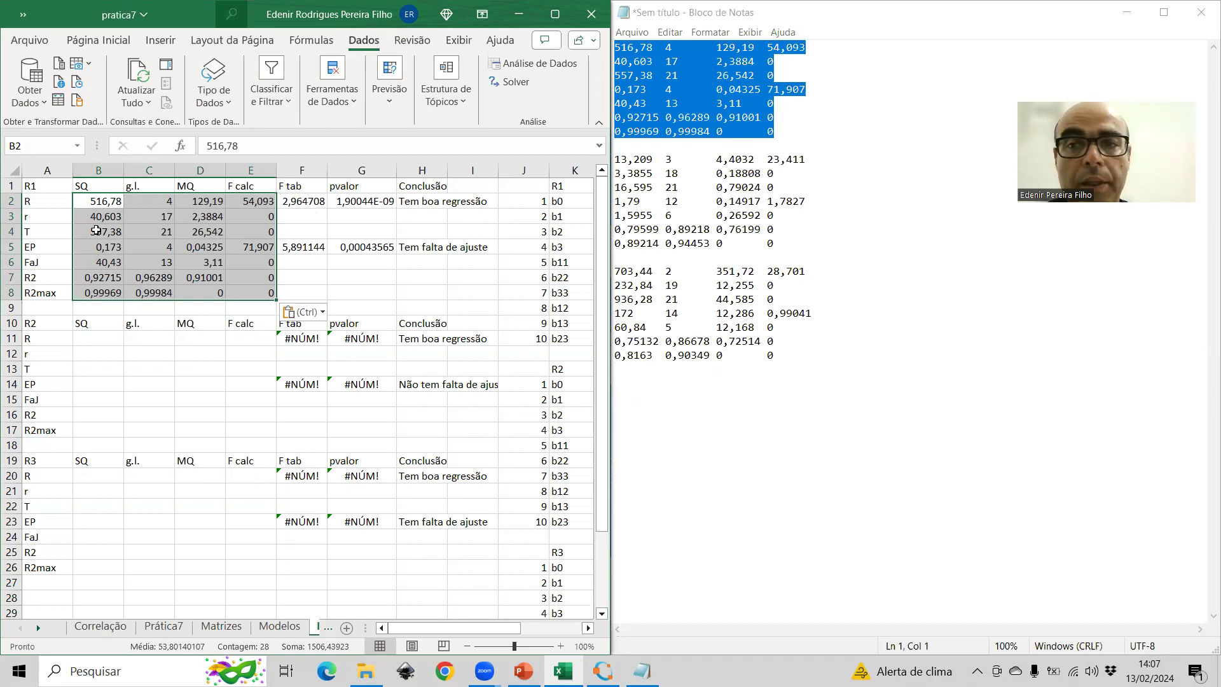
# - Compare the R1 sums of squares in Modelos recal with those in the Modelos sheet, then return to Modelos recal
pyautogui.click(96, 230)
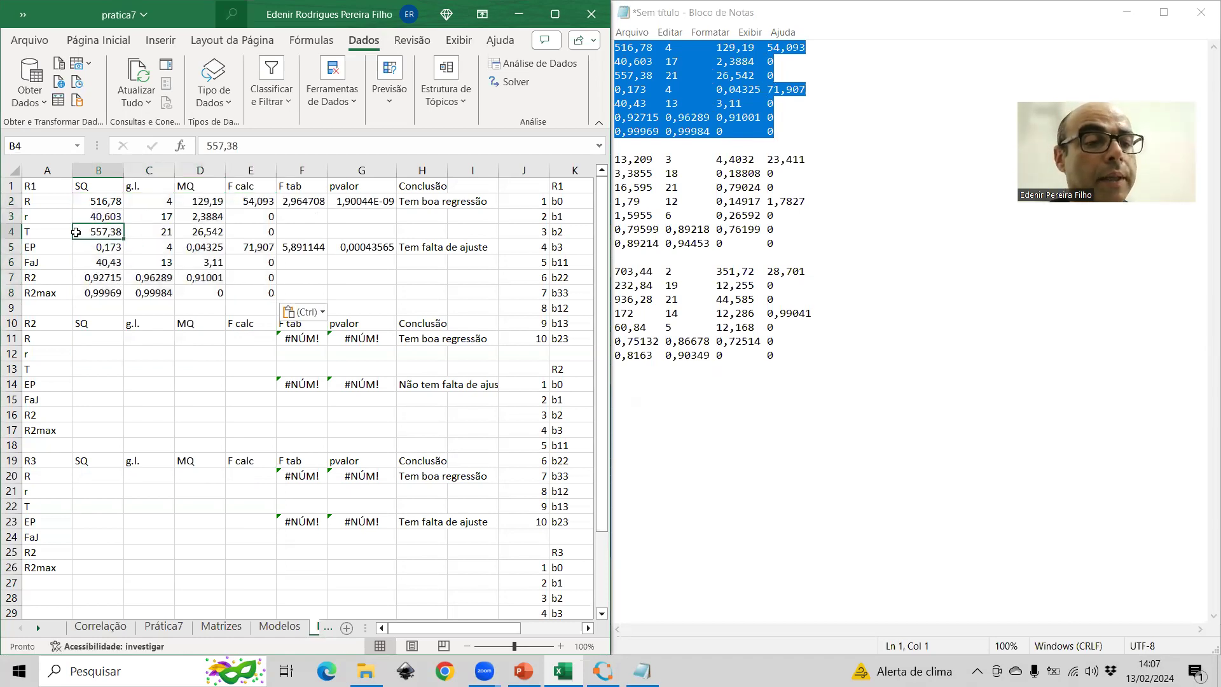
pyautogui.click(279, 626)
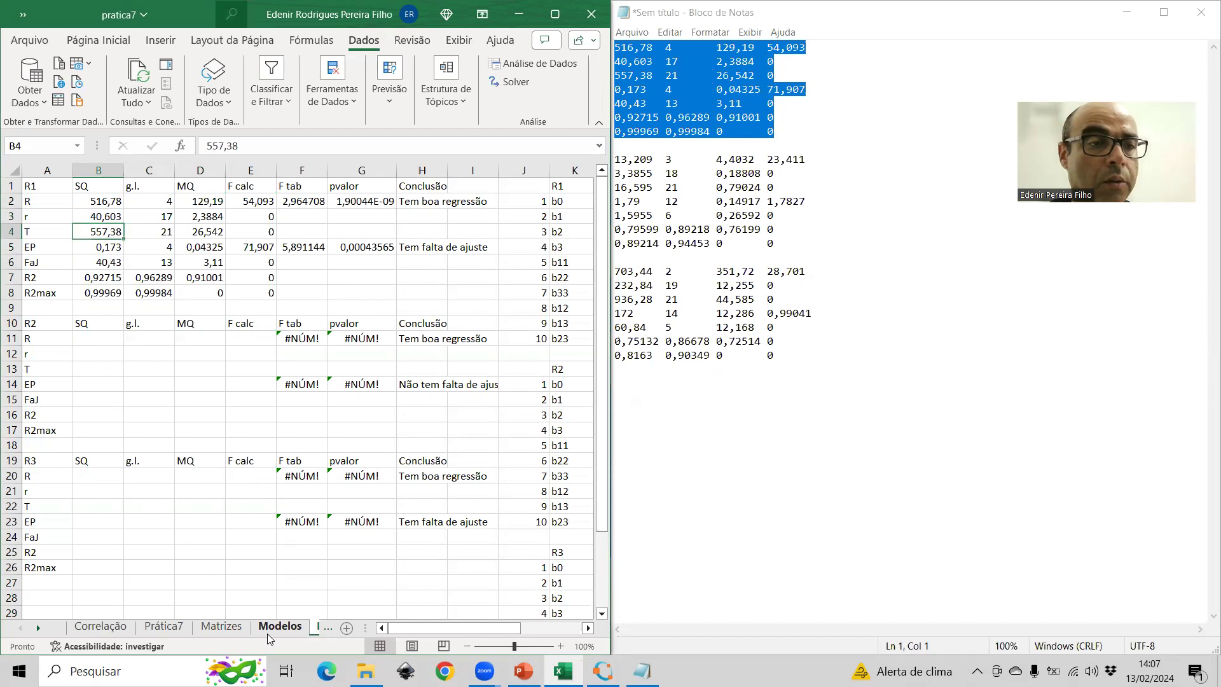
pyautogui.click(92, 237)
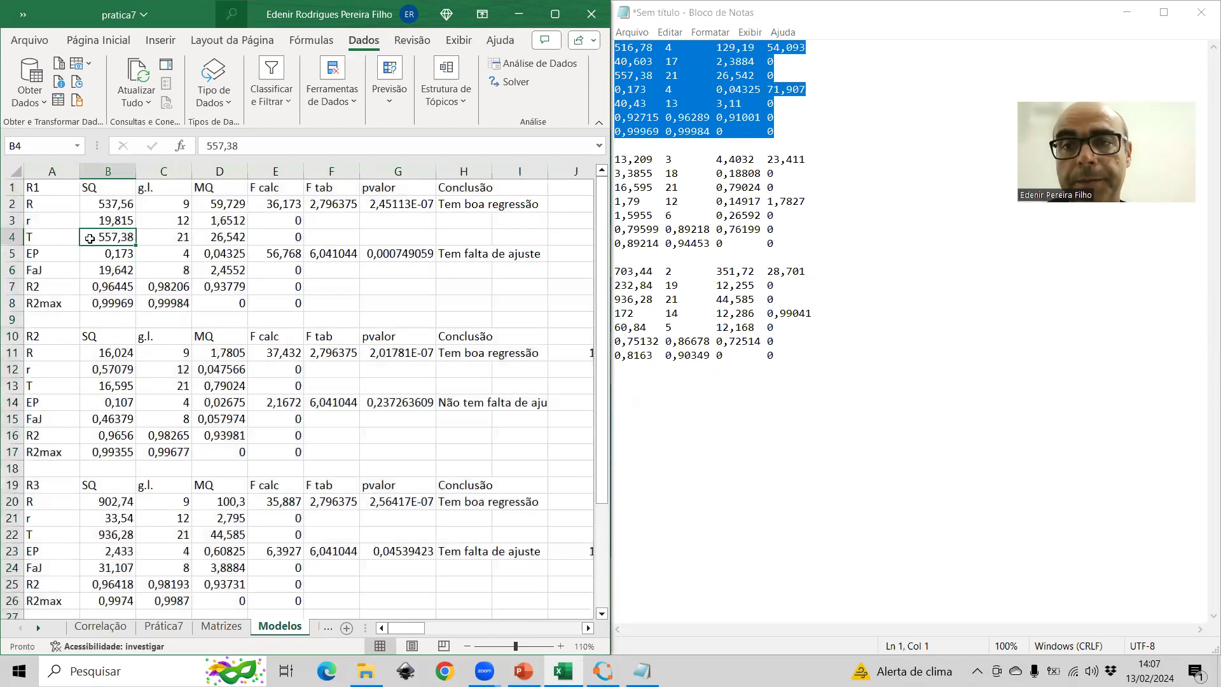
pyautogui.moveTo(121, 203); pyautogui.dragTo(124, 224)
pyautogui.click(323, 627)
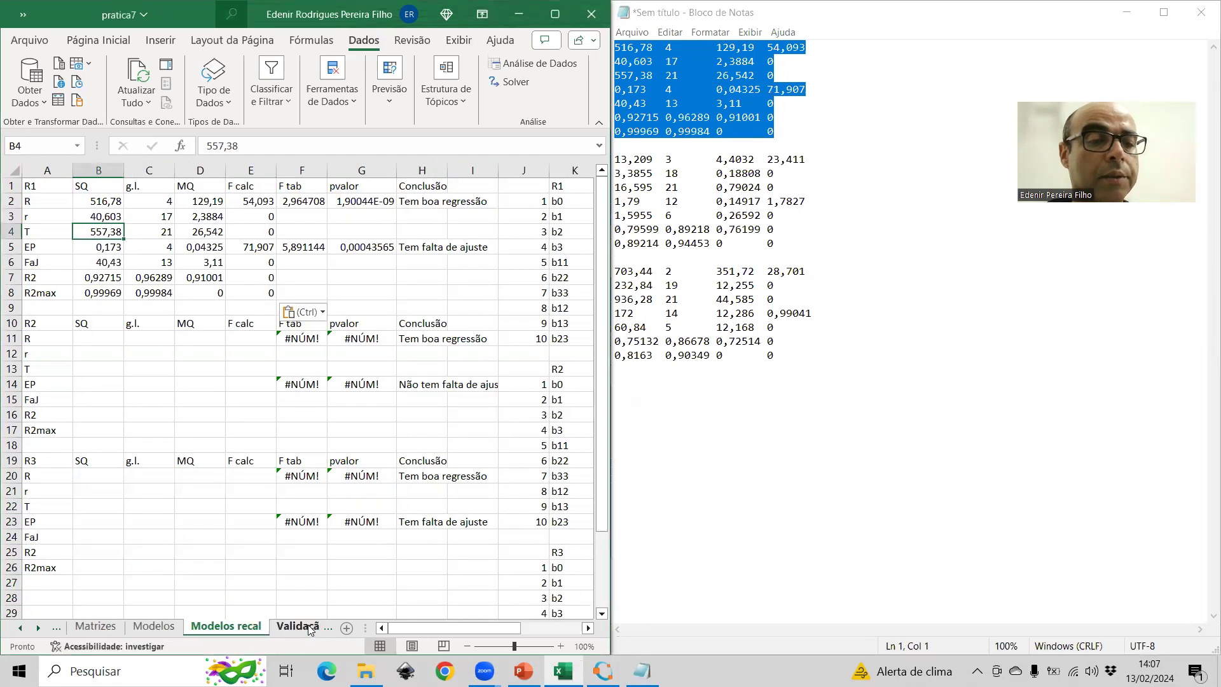
# - Copy the second Notepad block with the Mod_par2 values into the R2 table starting at B11
pyautogui.moveTo(795, 244); pyautogui.dragTo(556, 163)
pyautogui.hotkey('ctrl', 'c')
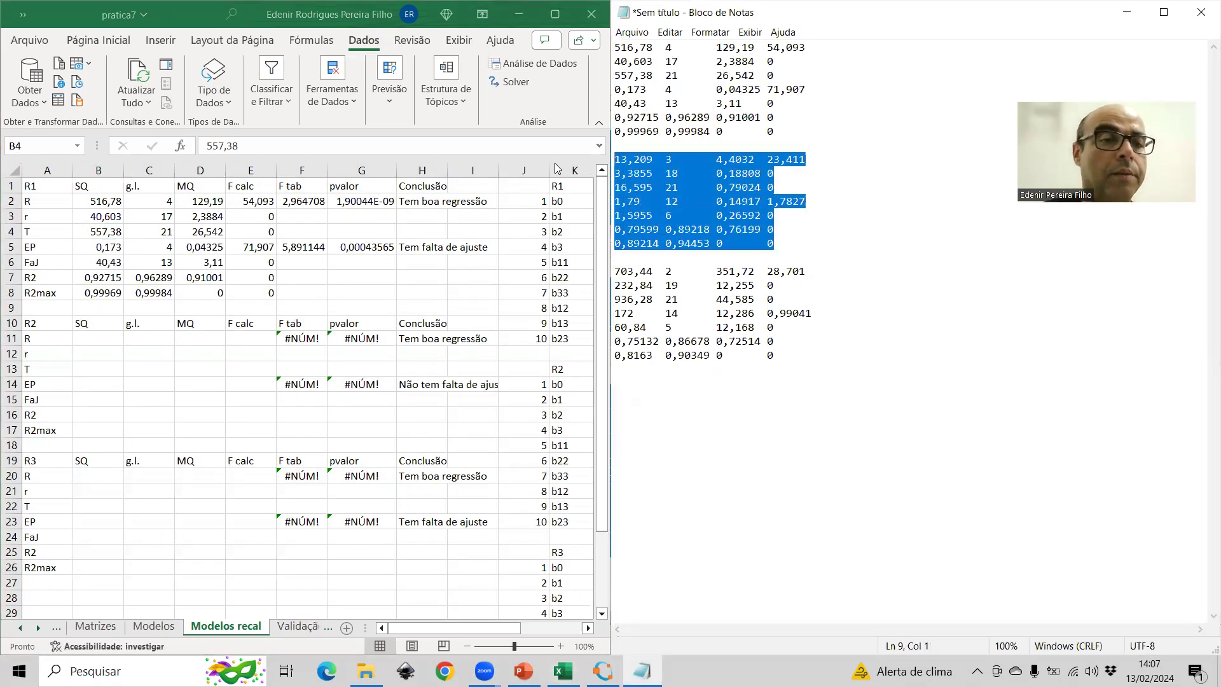
pyautogui.click(99, 338)
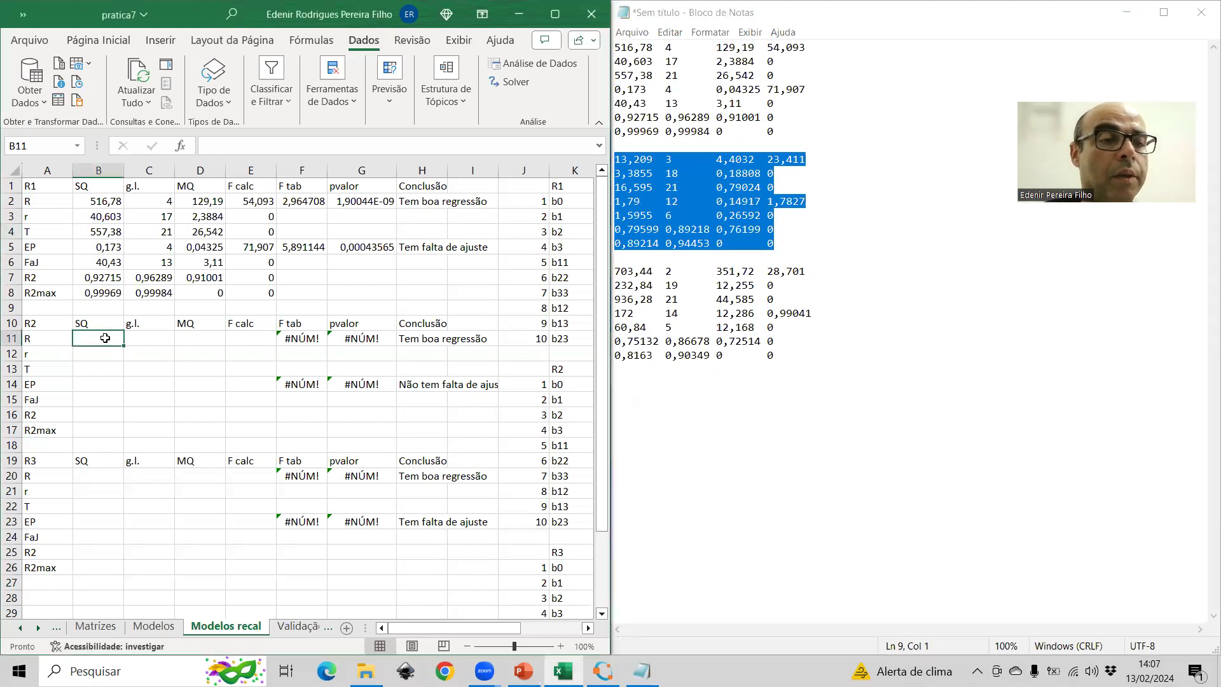
pyautogui.hotkey('ctrl', 'v')
# - Copy the third Notepad block with the Mod_par3 values into the R3 table starting at B20
pyautogui.moveTo(777, 355); pyautogui.dragTo(516, 277)
pyautogui.hotkey('ctrl', 'c')
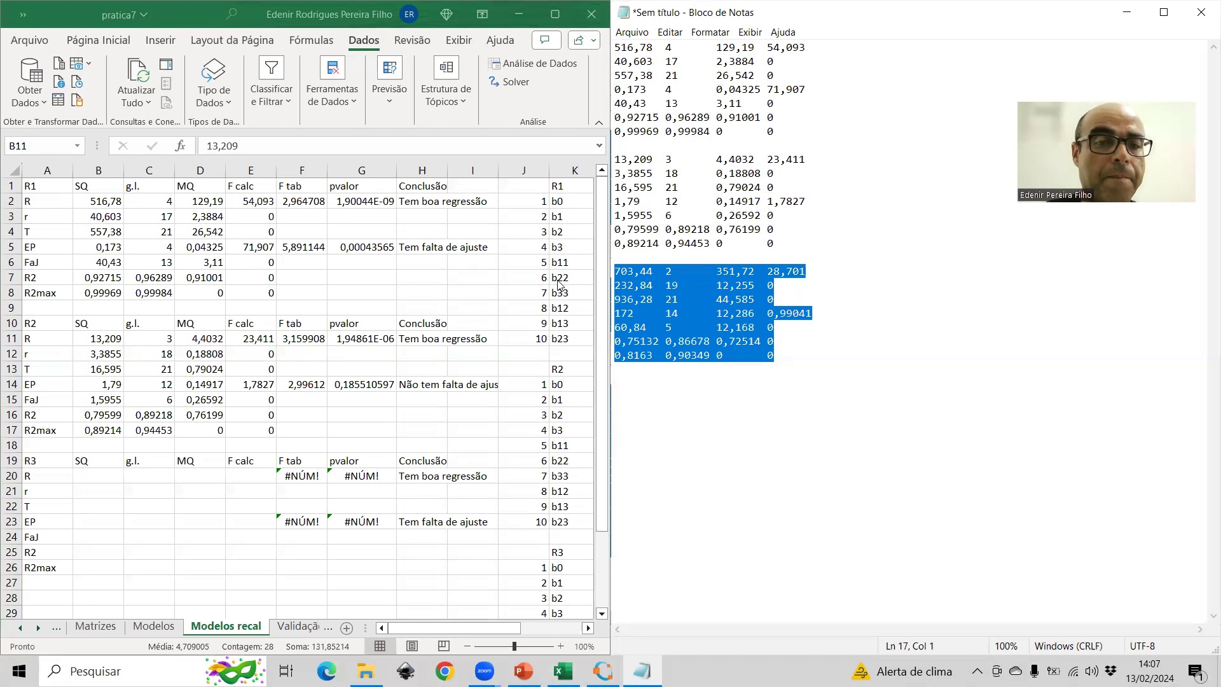
pyautogui.click(92, 478)
pyautogui.hotkey('ctrl', 'v')
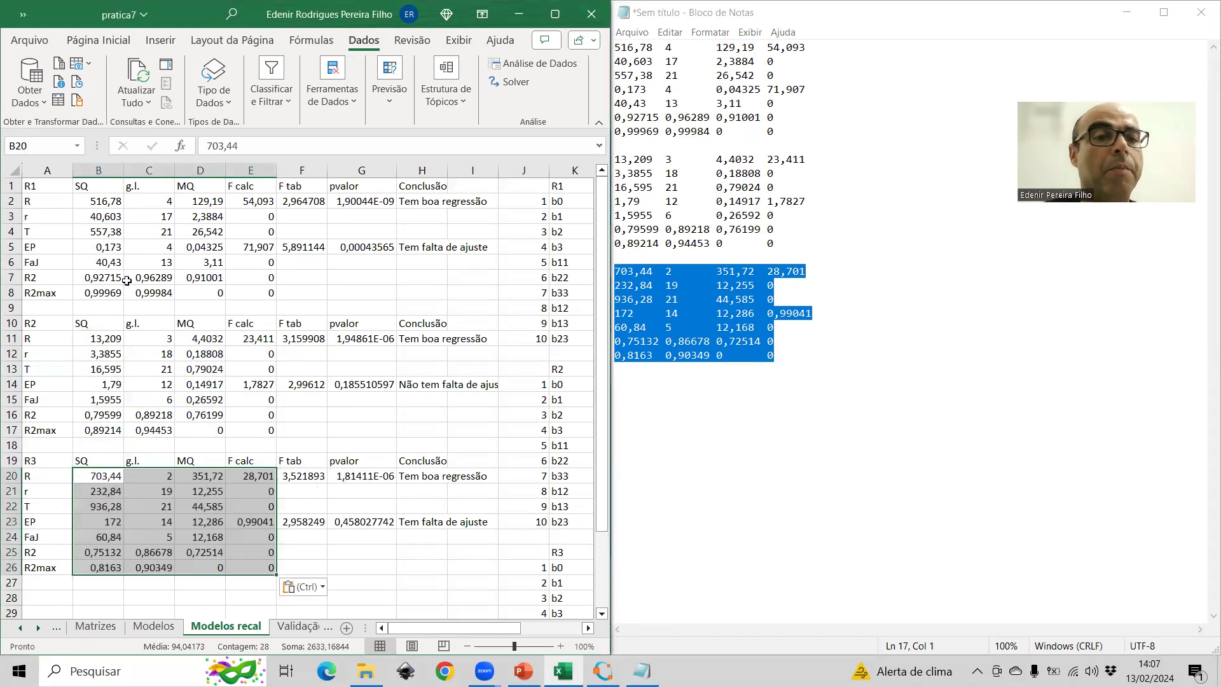
# - Maximize the Excel window and compare the R1 p-values and conclusions in Modelos recal with those in the Modelos sheet, then return to Modelos recal
pyautogui.click(554, 14)
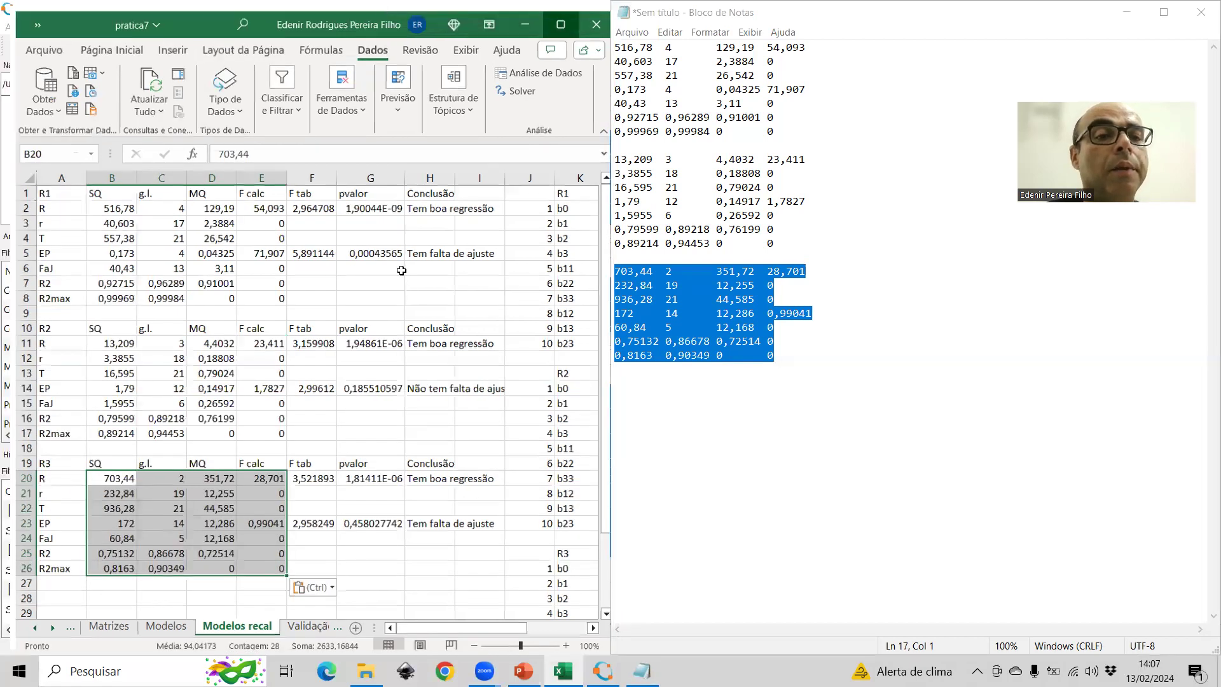
pyautogui.press('super+Up')
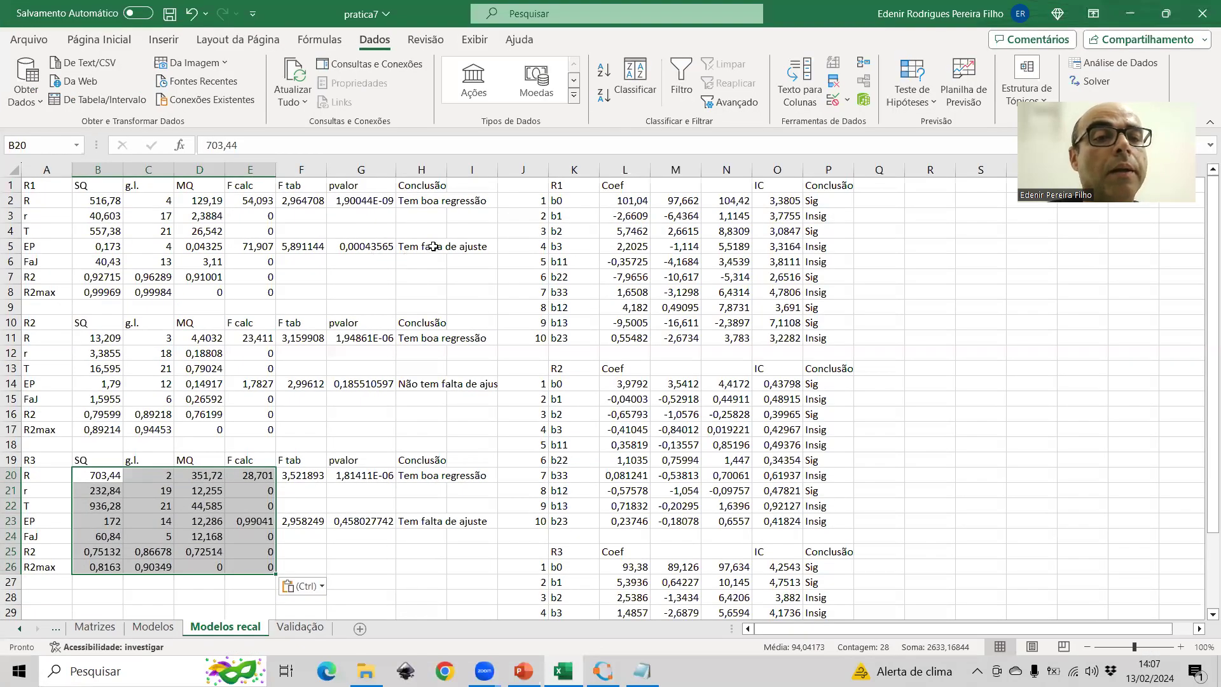
pyautogui.click(410, 201)
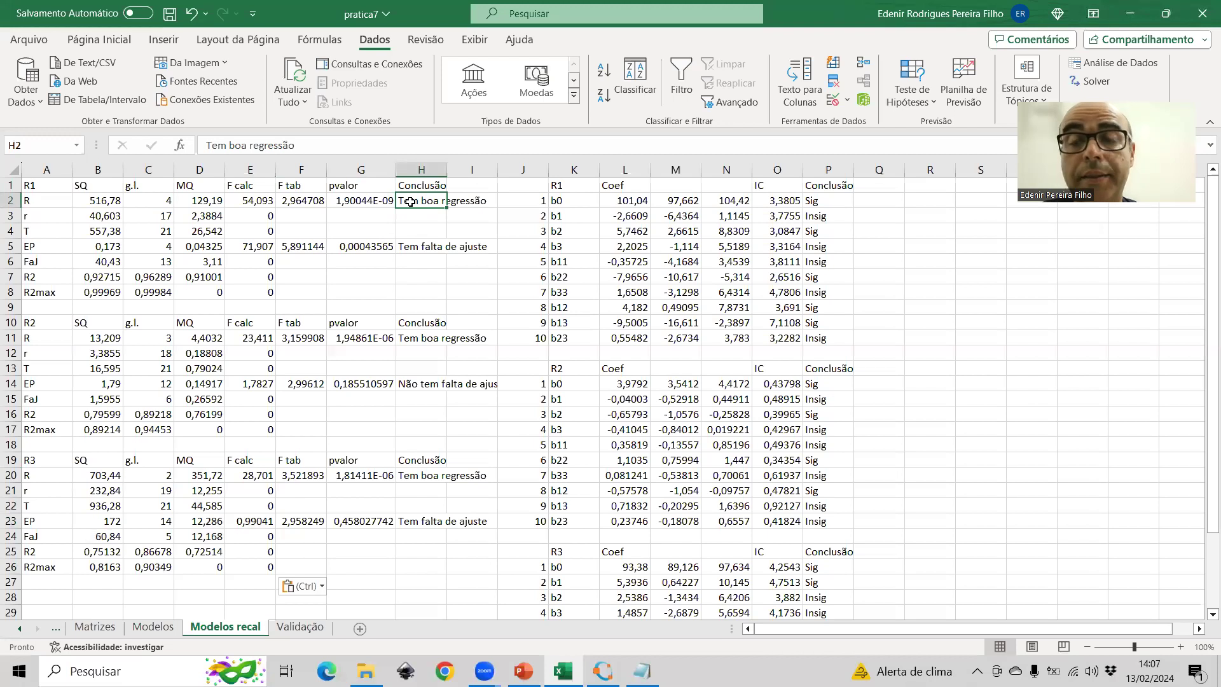
pyautogui.click(167, 634)
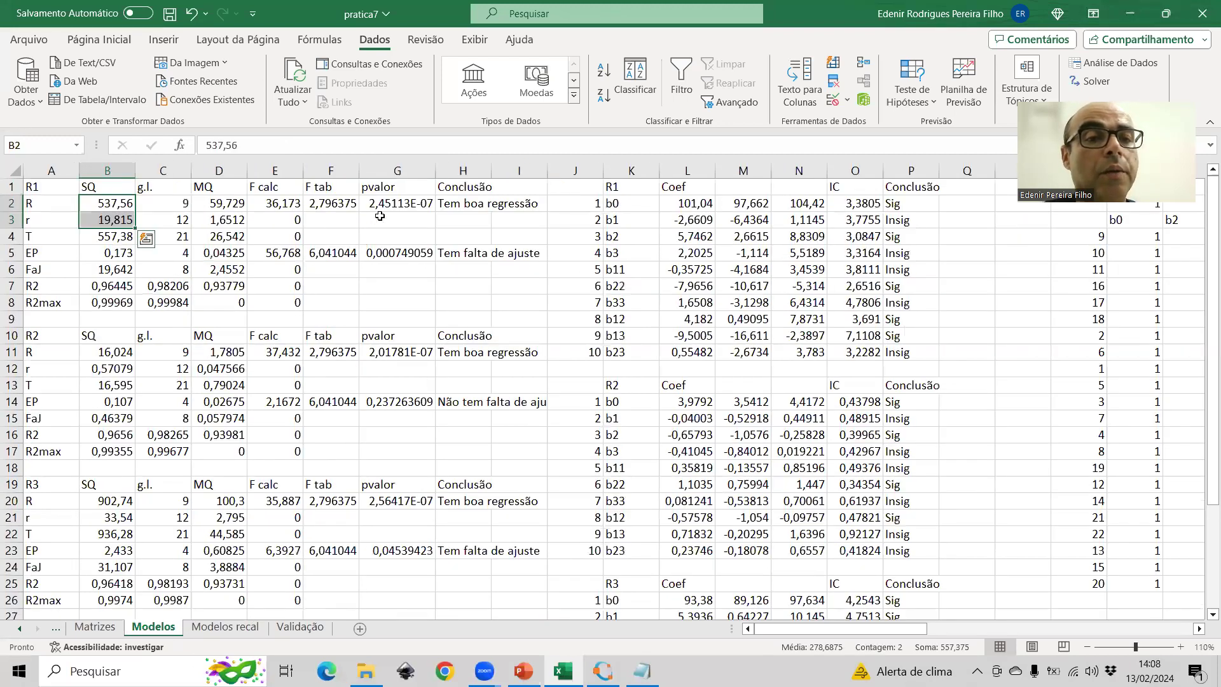
pyautogui.click(208, 630)
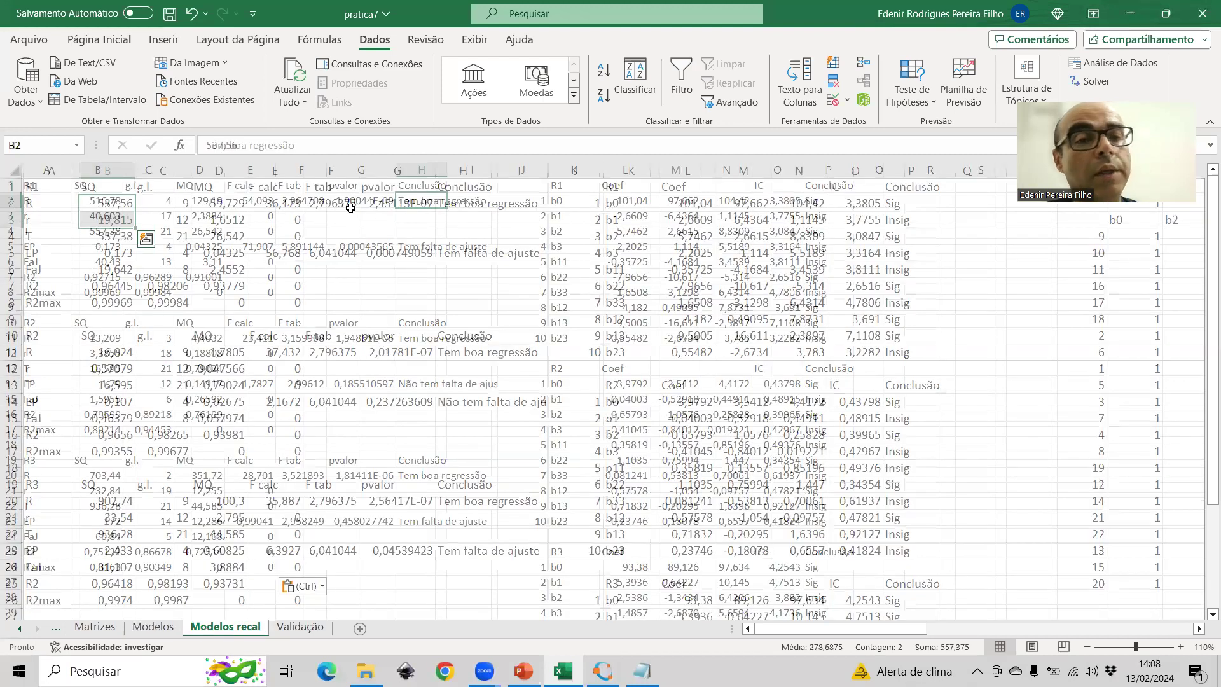
# - Check the p-values and conclusions for regression and lack of fit in the R1, R2 and R3 ANOVA tables
pyautogui.click(342, 246)
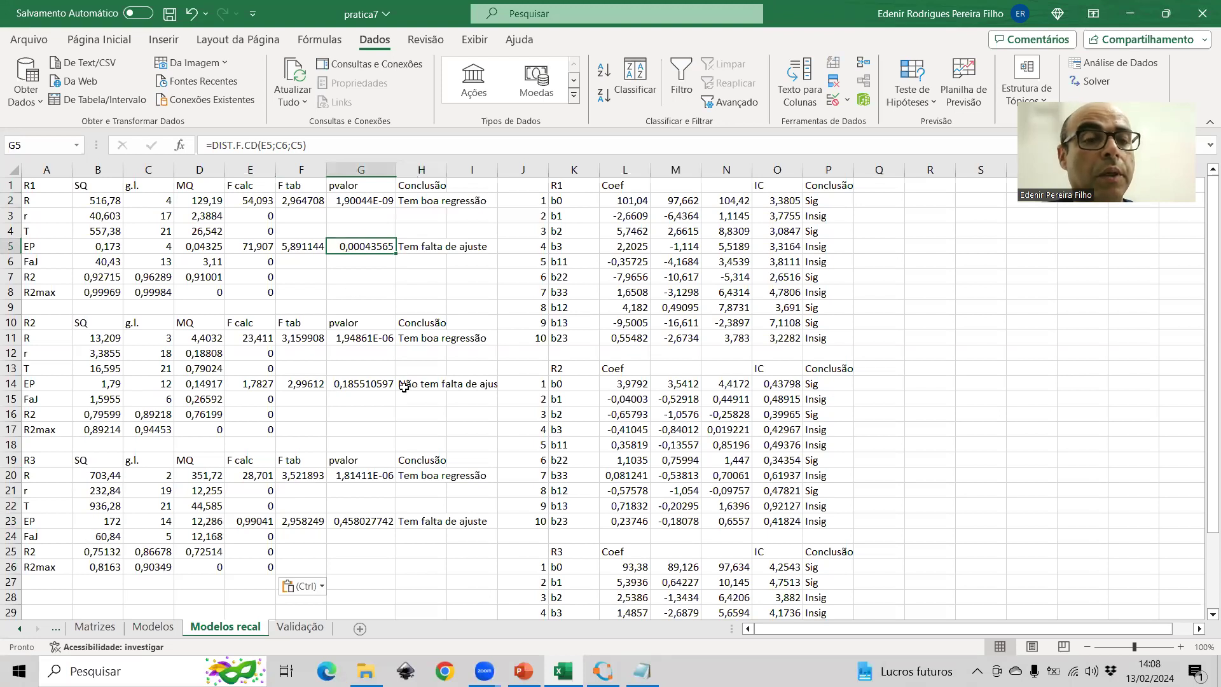
pyautogui.click(426, 337)
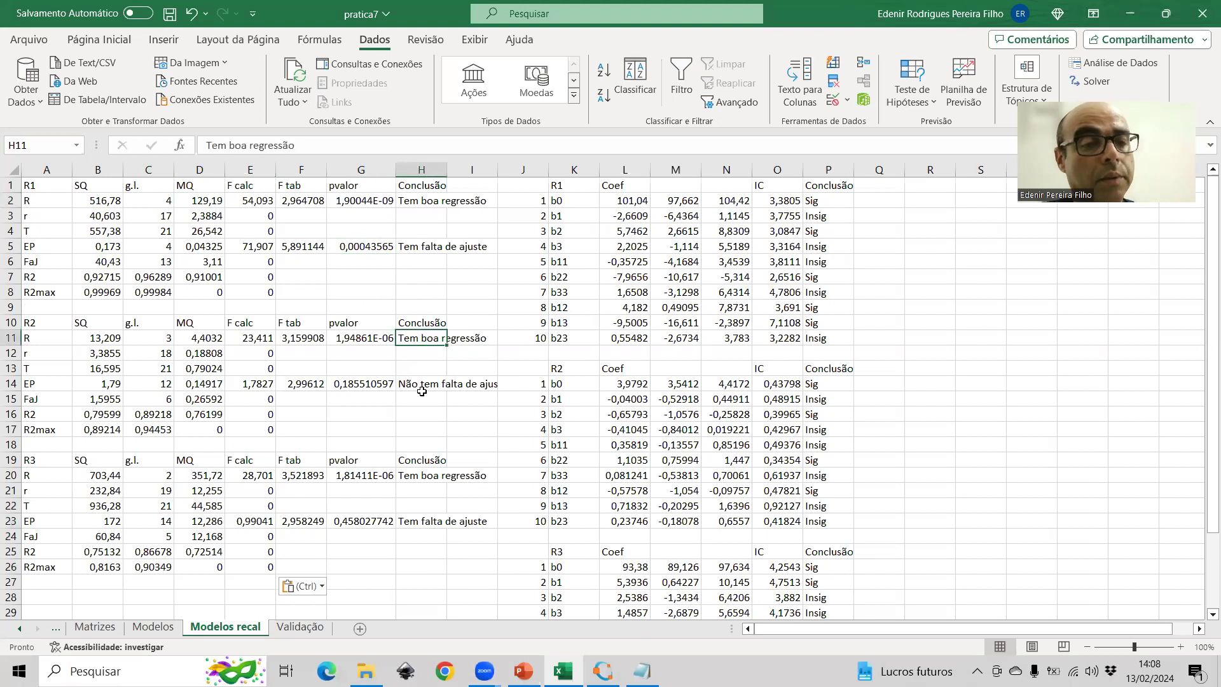
pyautogui.click(421, 385)
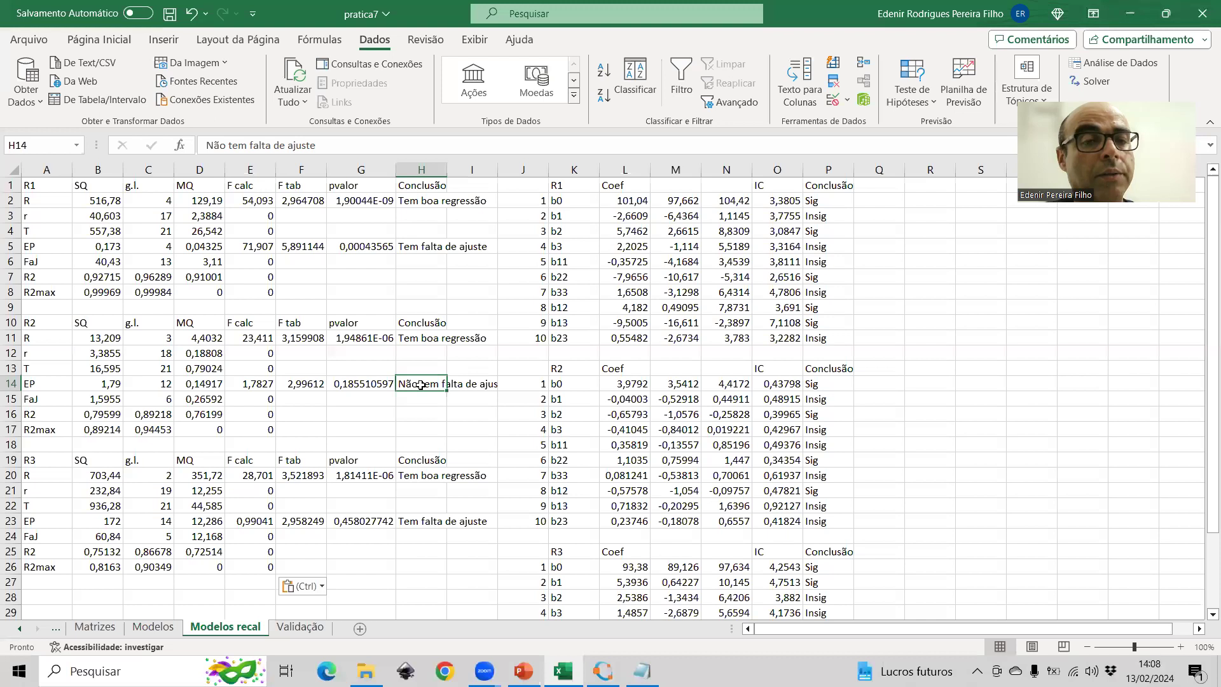
pyautogui.click(367, 476)
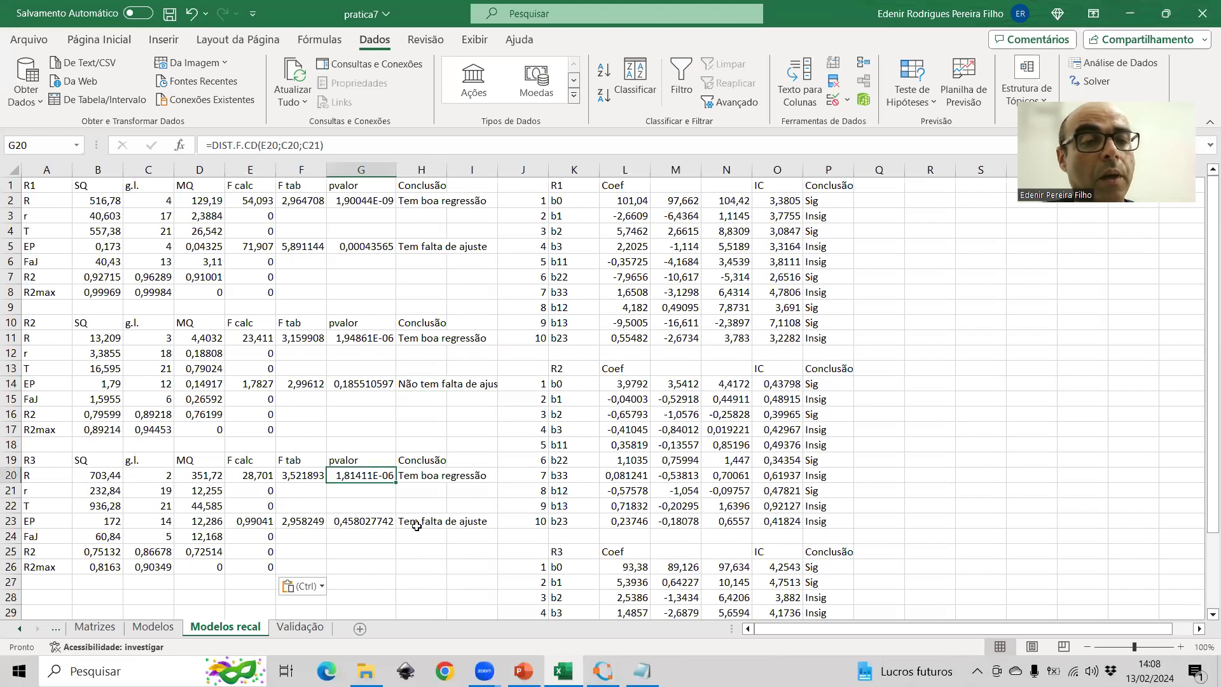
# - Copy the R2 conclusion "Não tem falta de ajuste" from H14 into the R3 EP row at H23
pyautogui.click(421, 381)
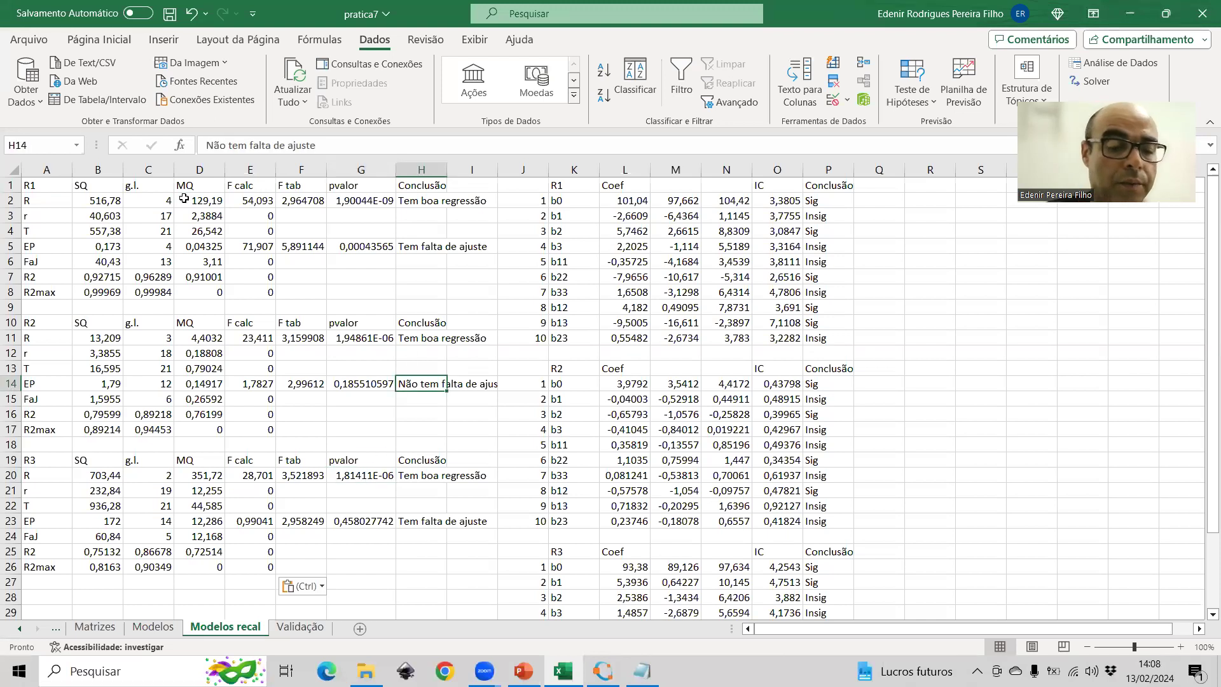
pyautogui.hotkey('ctrl', 'c')
pyautogui.press('Down')
pyautogui.press('Down')
pyautogui.press('Down')
pyautogui.press('Down')
pyautogui.press('Down')
pyautogui.press('Down')
pyautogui.press('Down')
pyautogui.press('Down')
pyautogui.press('Down')
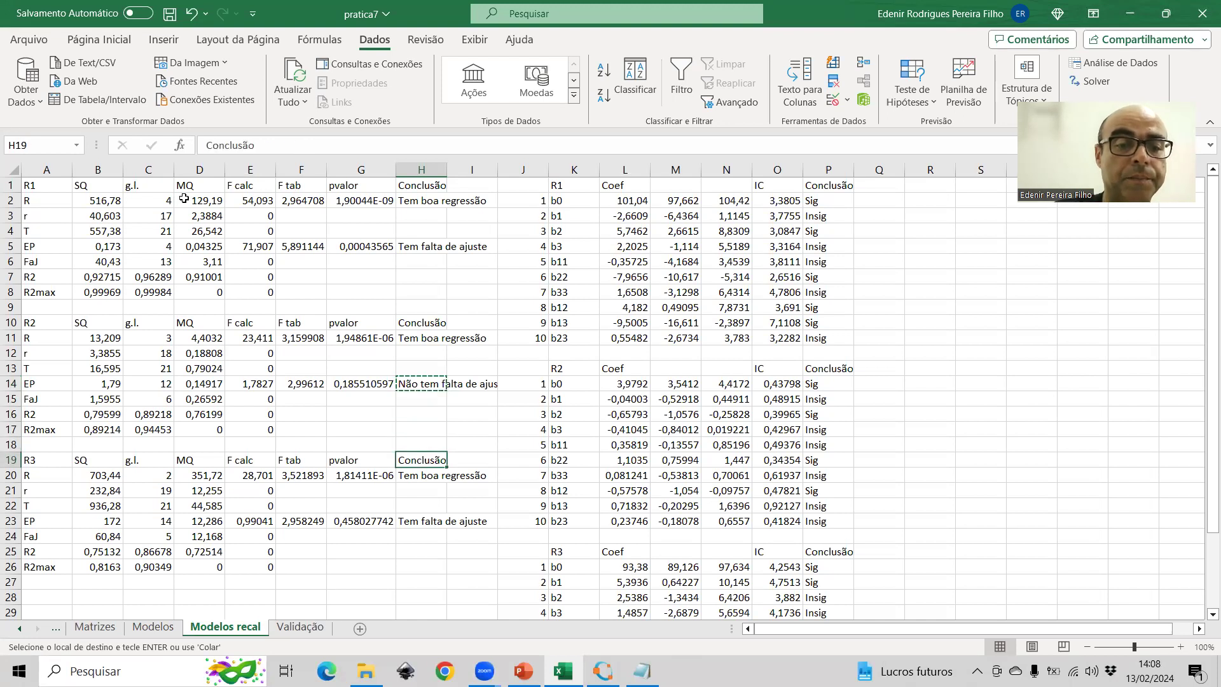
pyautogui.hotkey('ctrl', 'v')
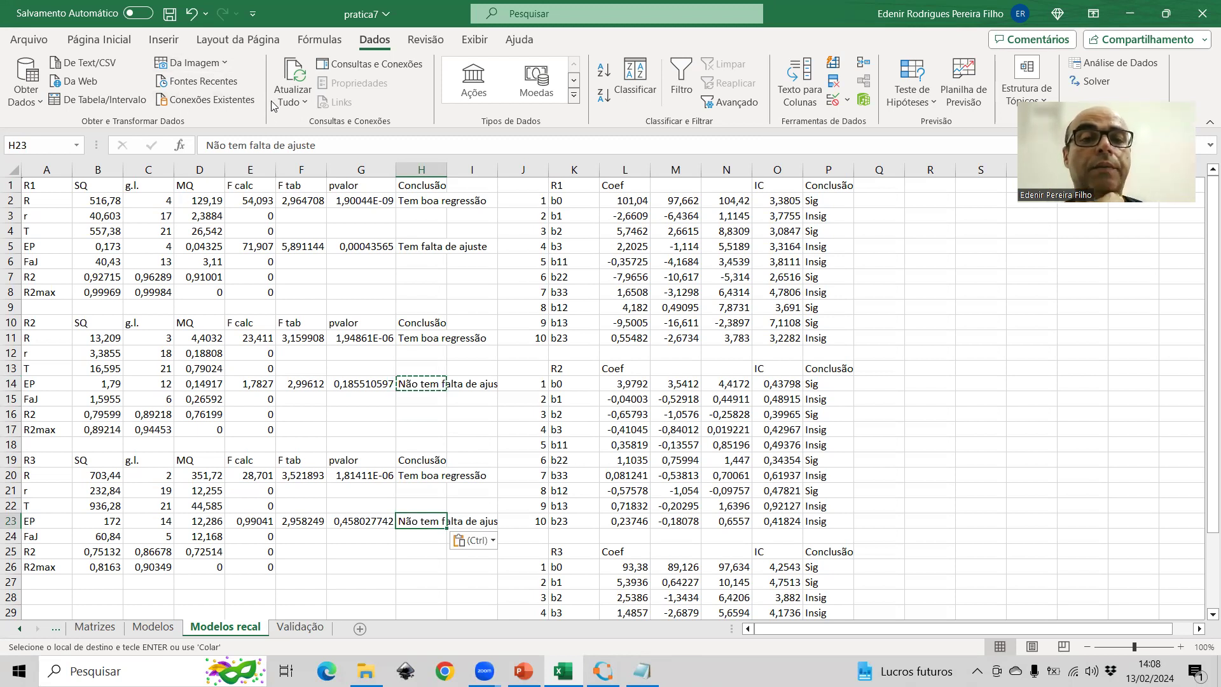
# - Sort the R1 coefficient rows J2:P11 by the Conclusão column in ascending order
pyautogui.moveTo(828, 201); pyautogui.dragTo(543, 334)
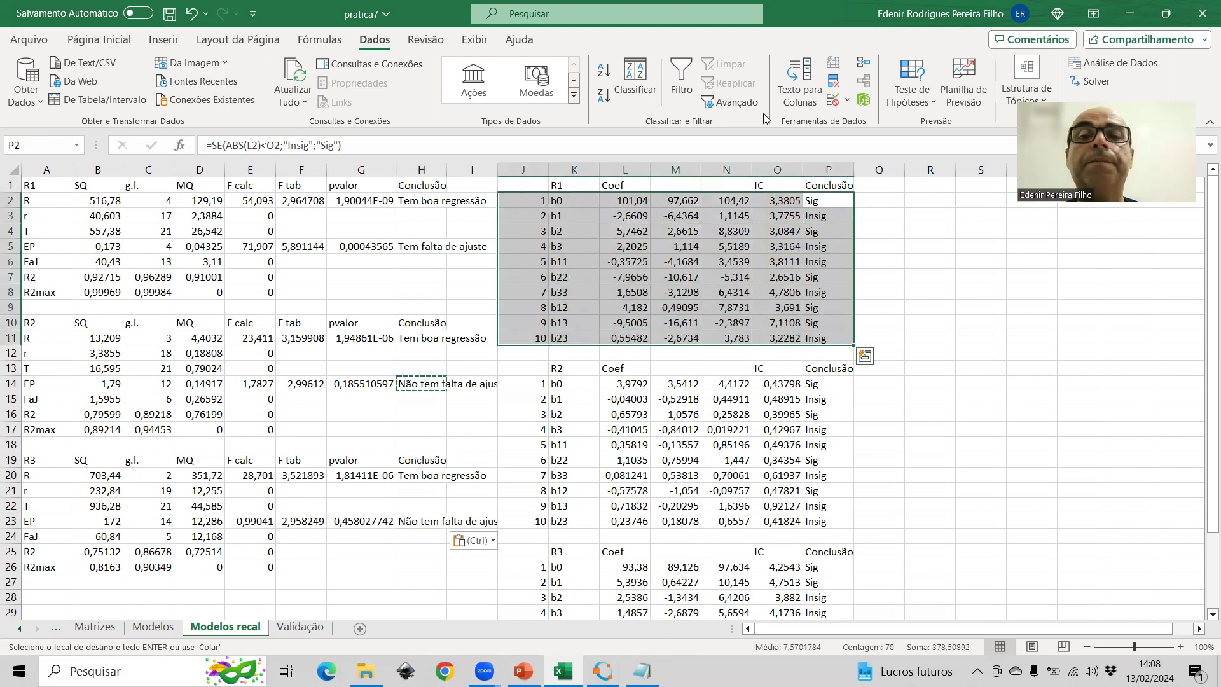
pyautogui.click(99, 41)
pyautogui.click(1037, 86)
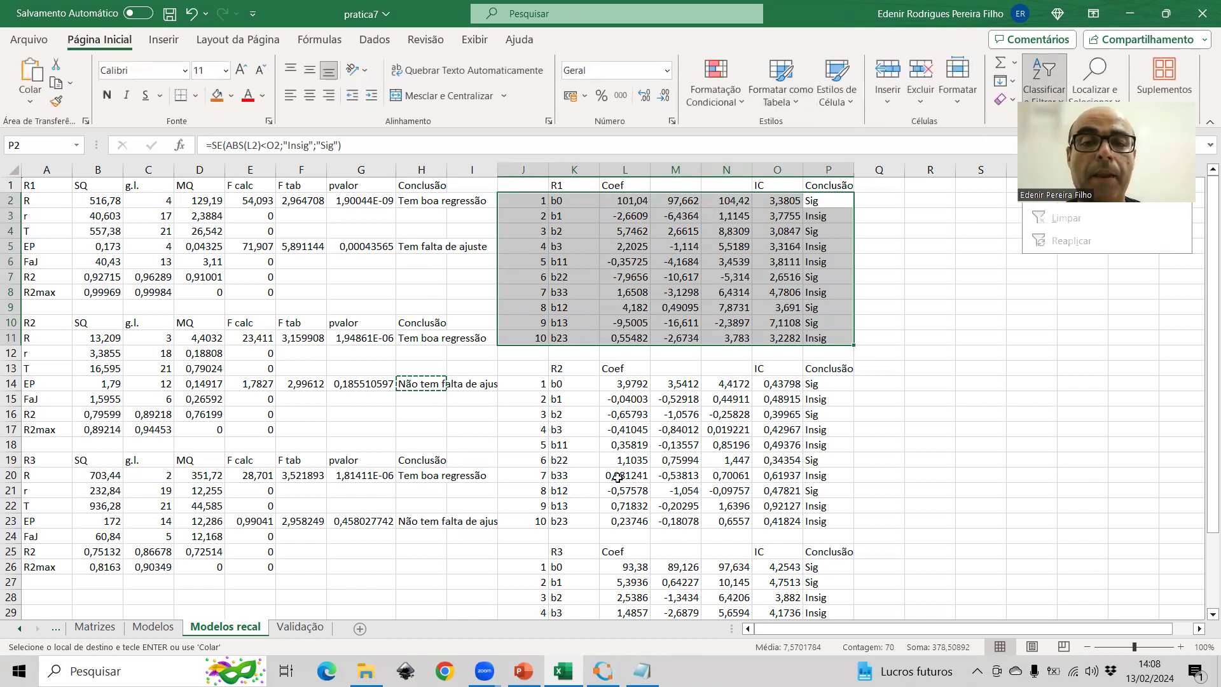
pyautogui.click(1074, 118)
pyautogui.moveTo(826, 384); pyautogui.dragTo(521, 513)
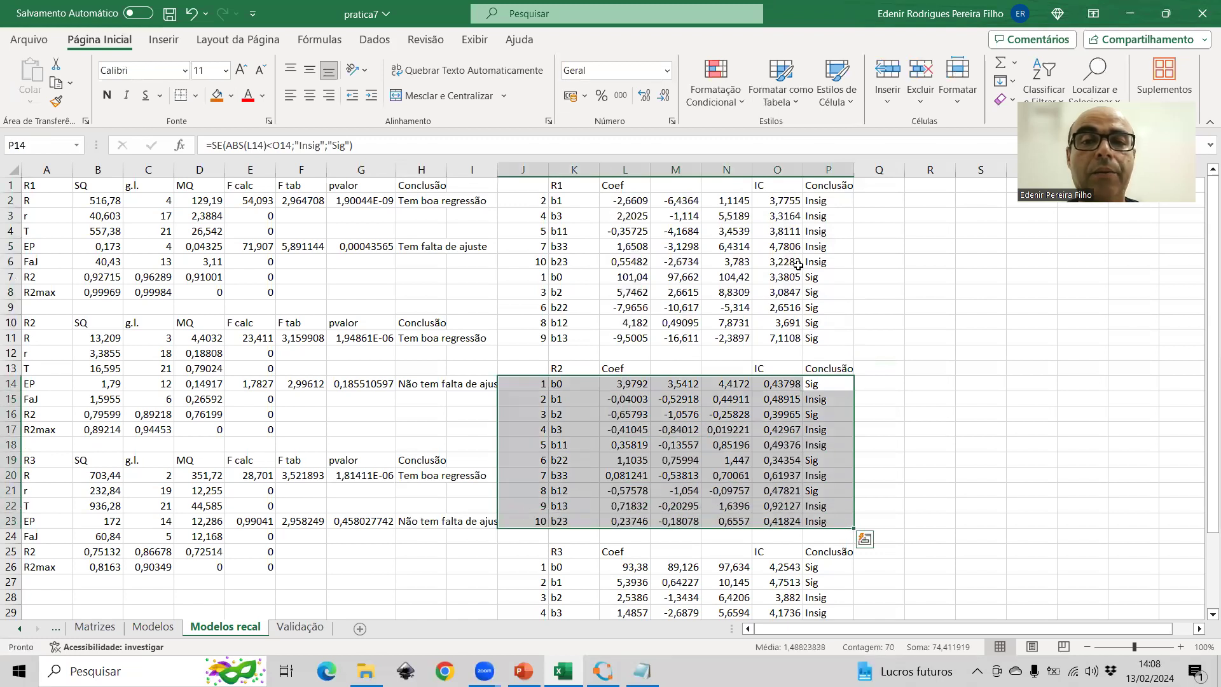
# - Sort the R1, R2 and R3 coefficient rows by the Conclusão column in descending order, placing Sig before Insig in each table
pyautogui.moveTo(830, 201); pyautogui.dragTo(523, 332)
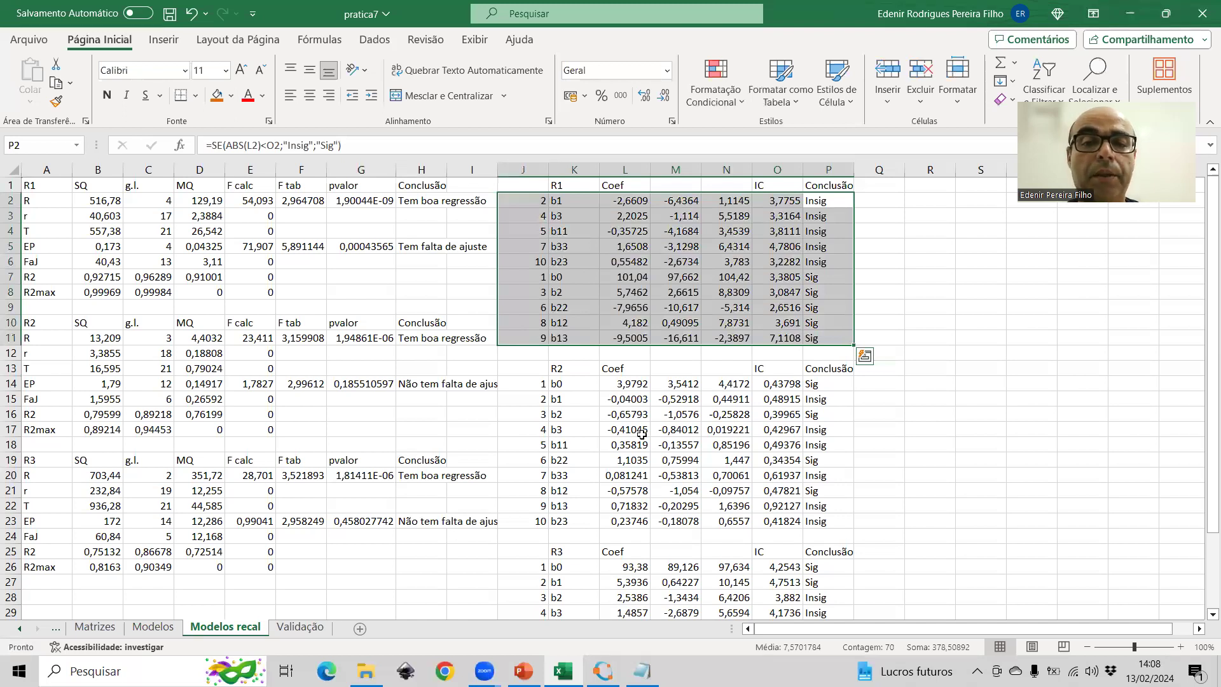
pyautogui.hotkey('ctrl', 'z')
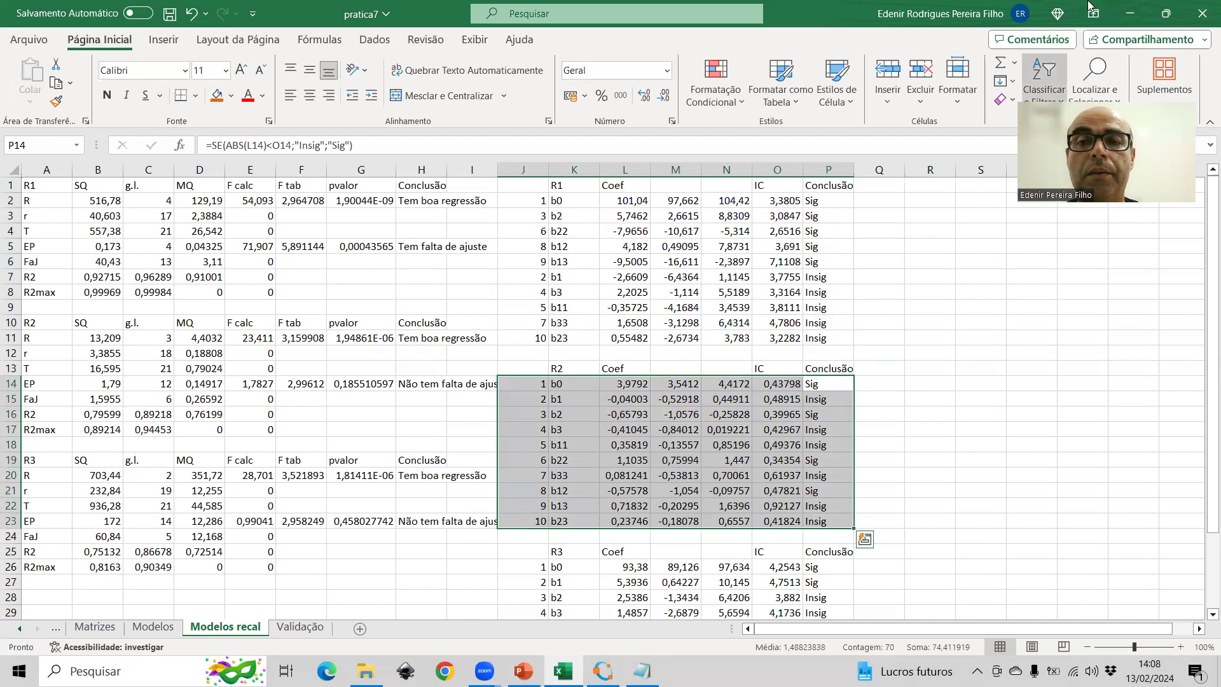
pyautogui.hotkey('ctrl', 'y')
pyautogui.moveTo(827, 567); pyautogui.dragTo(518, 597)
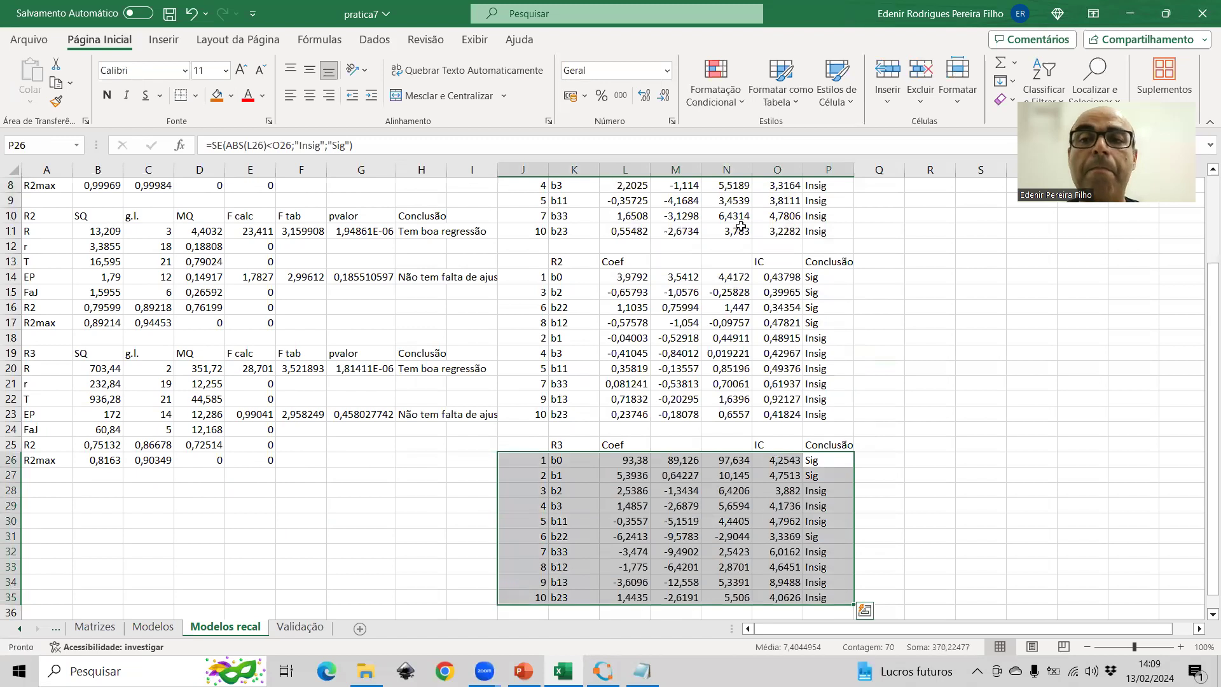
pyautogui.click(1044, 80)
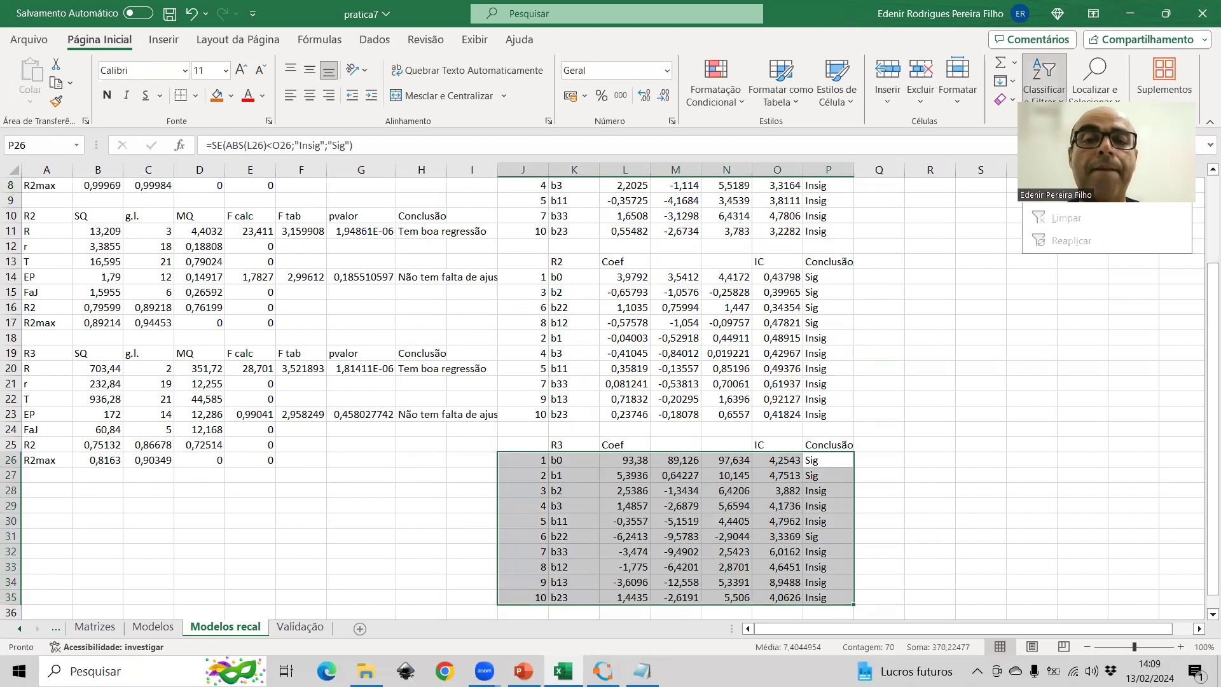
pyautogui.hotkey('ctrl', 'y')
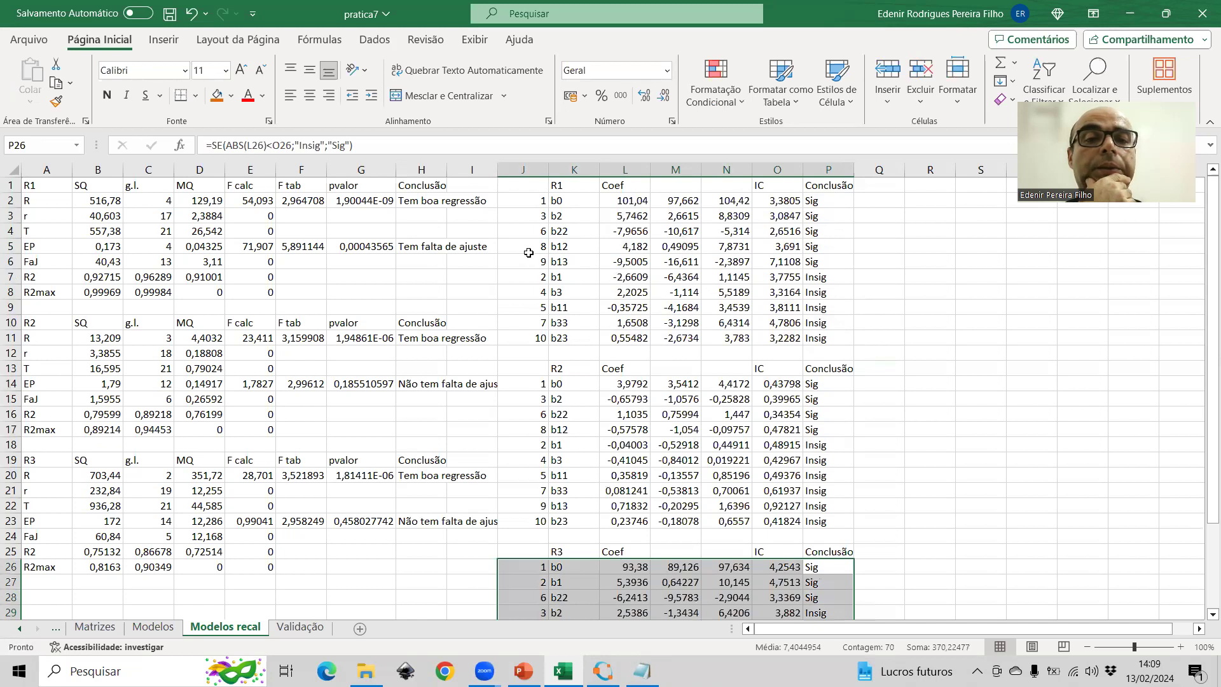
# - Check the significant coefficients chosen for the reduced models in the Modelos sheet, then return to Modelos recal
pyautogui.click(156, 627)
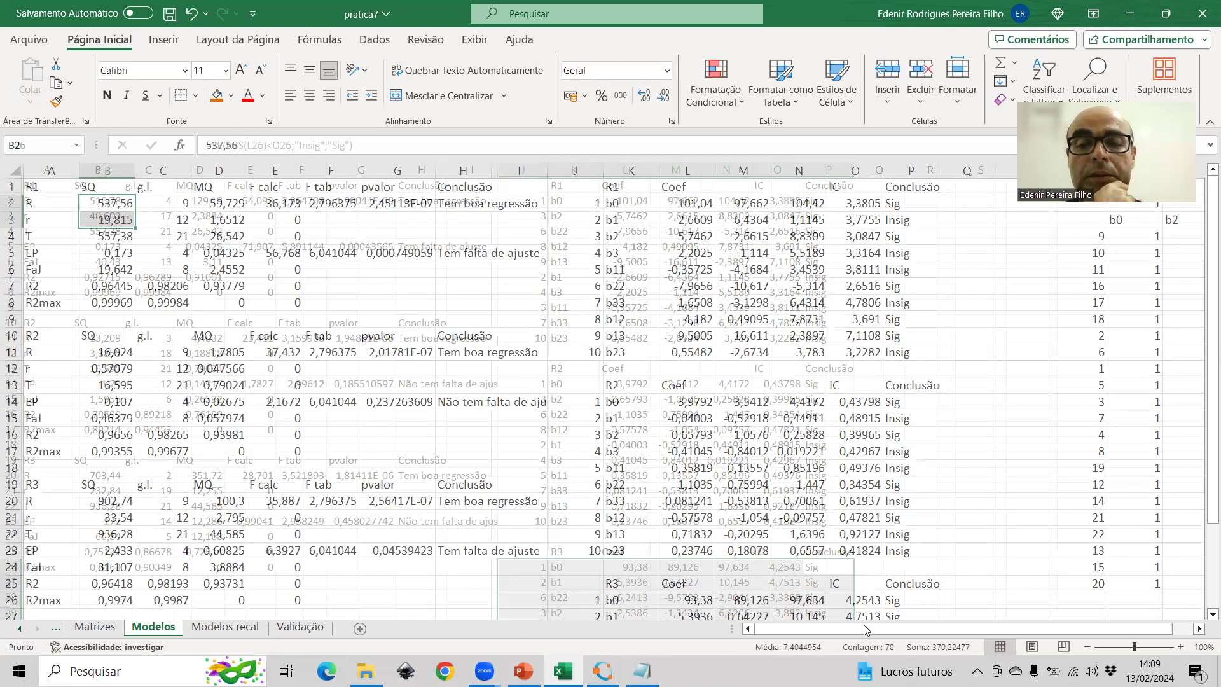
pyautogui.moveTo(864, 629); pyautogui.dragTo(997, 623)
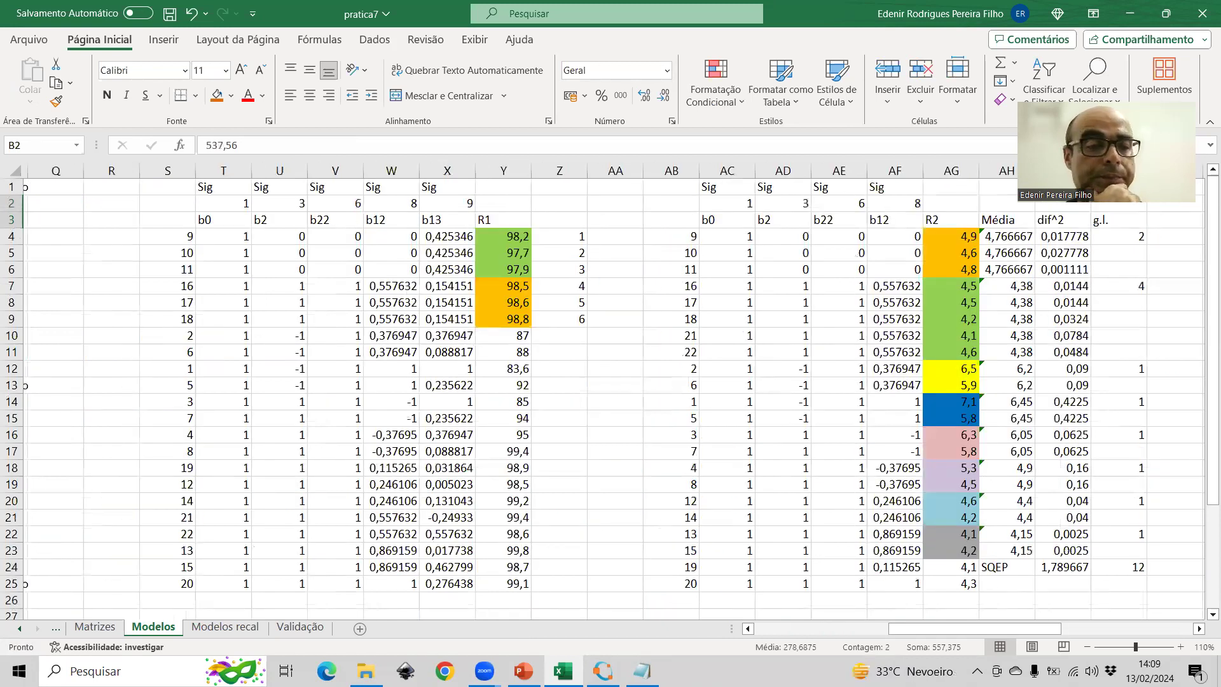
pyautogui.click(229, 627)
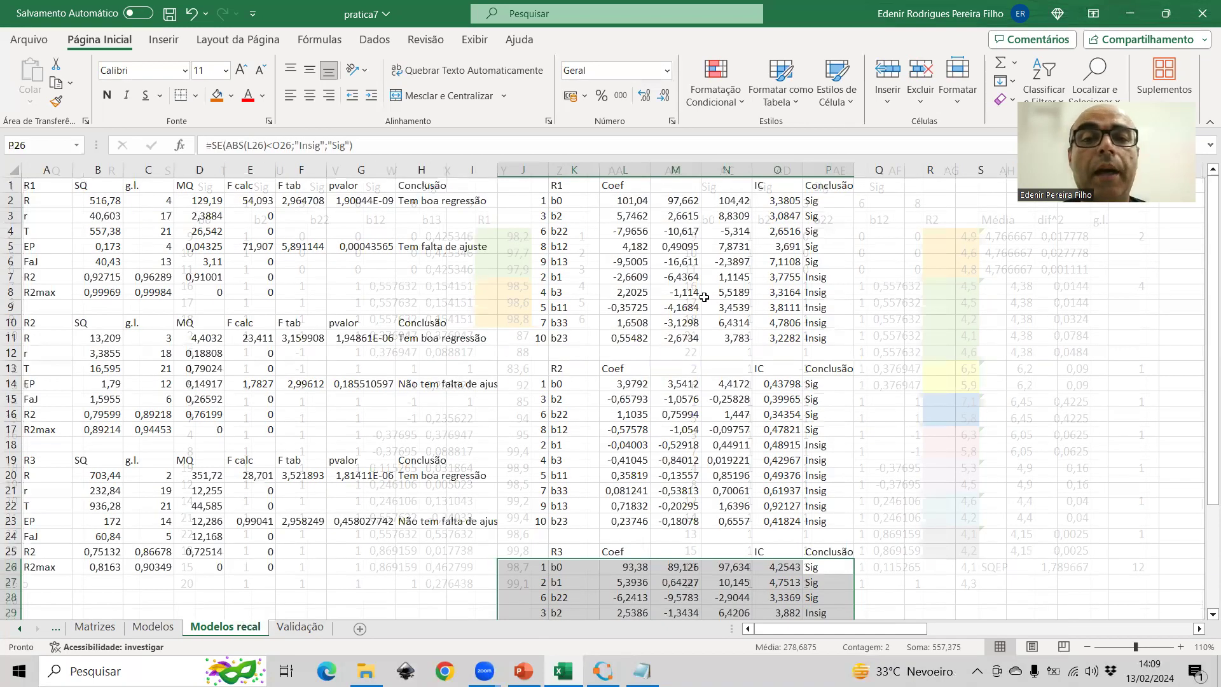
# - Clear all Insig coefficient rows from the R1, R2 and R3 tables and save the workbook
pyautogui.moveTo(532, 278); pyautogui.dragTo(849, 338)
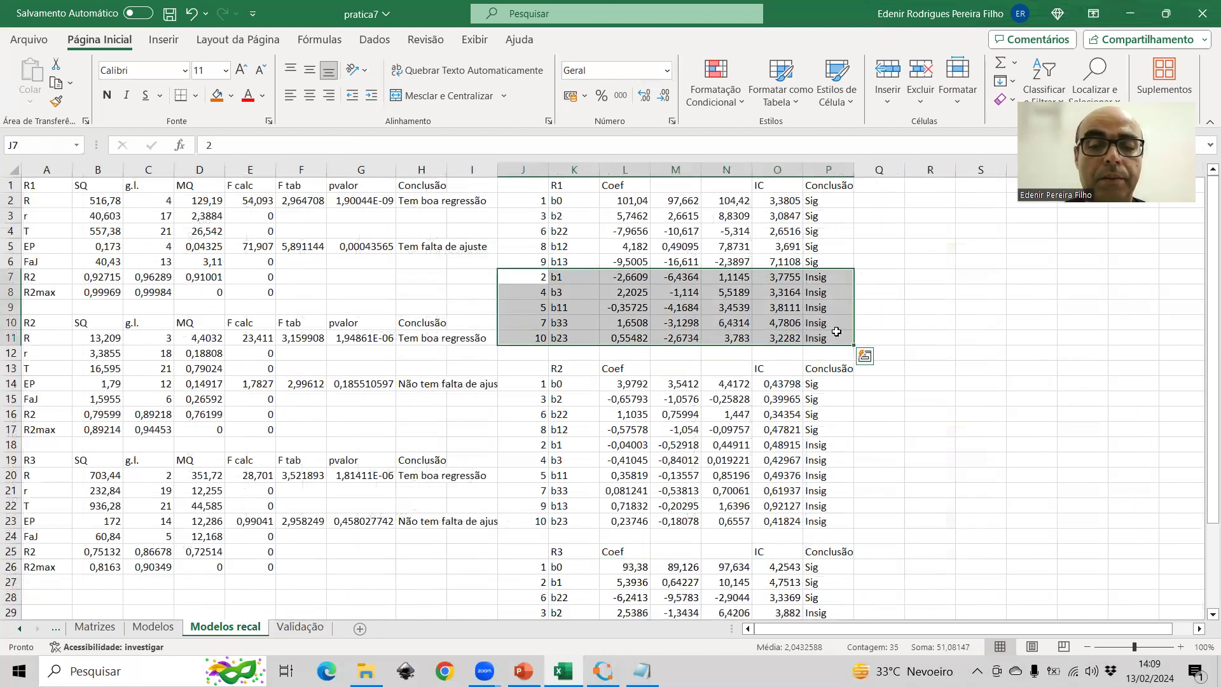
pyautogui.press('Delete')
pyautogui.moveTo(534, 441); pyautogui.dragTo(816, 517)
pyautogui.press('Delete')
pyautogui.scroll(-3, 780, 493)
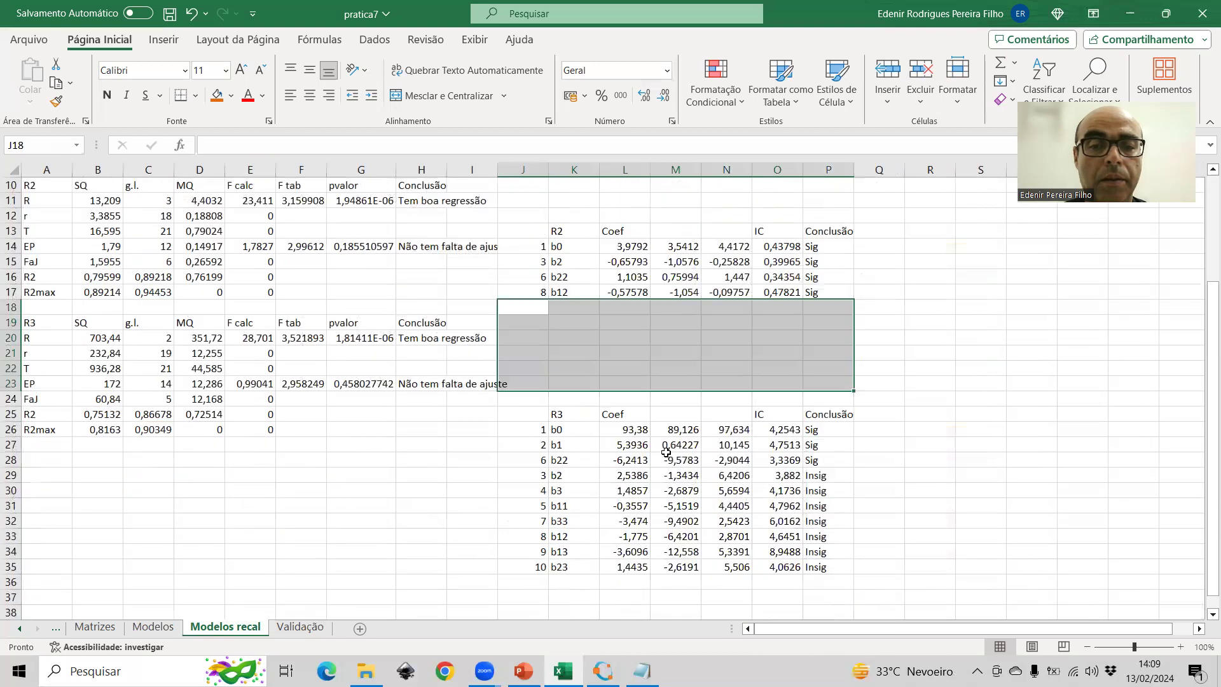
pyautogui.moveTo(540, 476); pyautogui.dragTo(859, 564)
pyautogui.press('Delete')
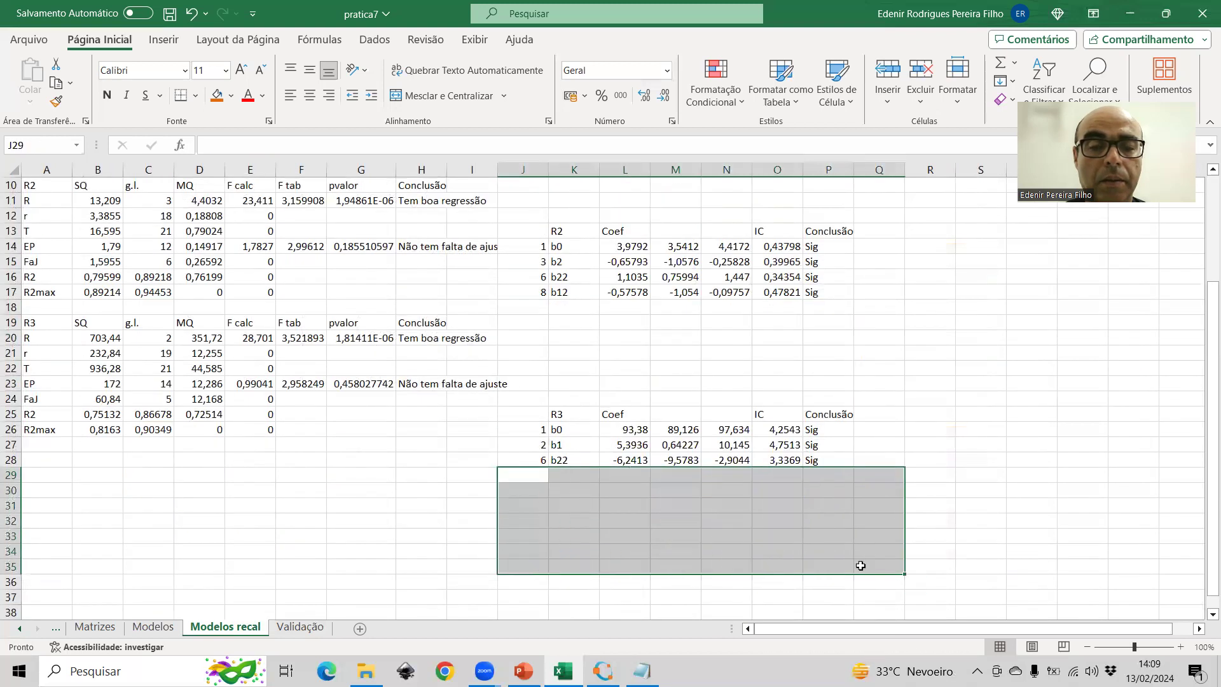
pyautogui.scroll(3, 856, 560)
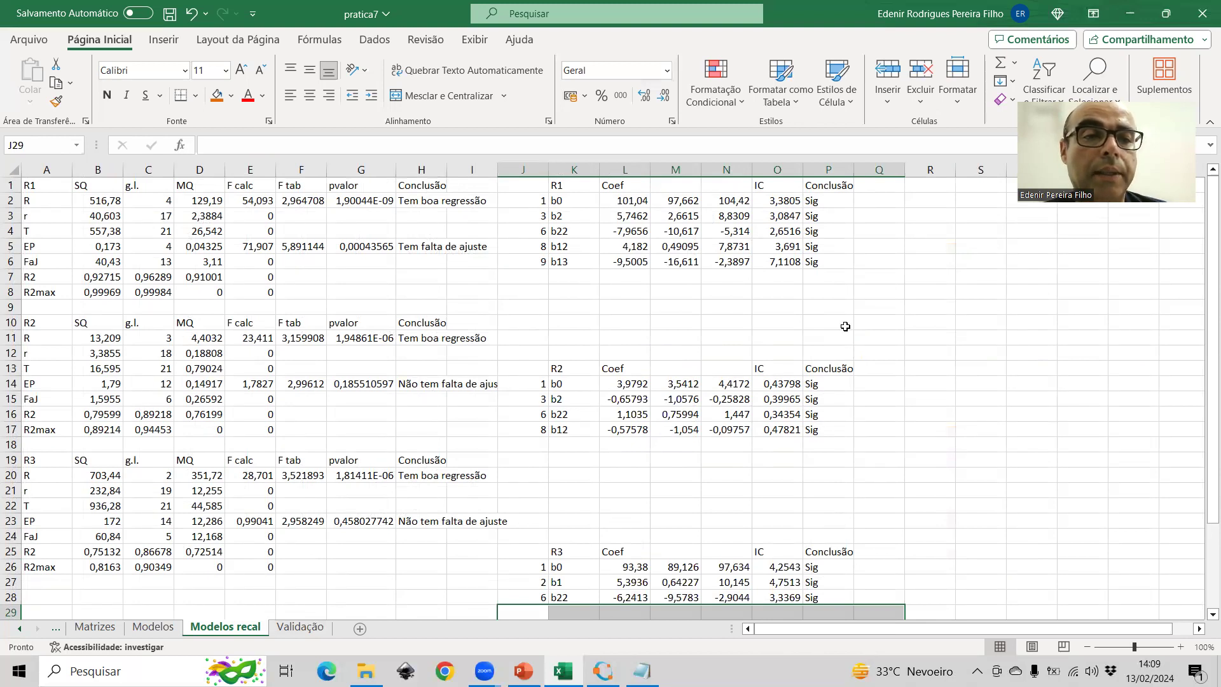
pyautogui.click(176, 14)
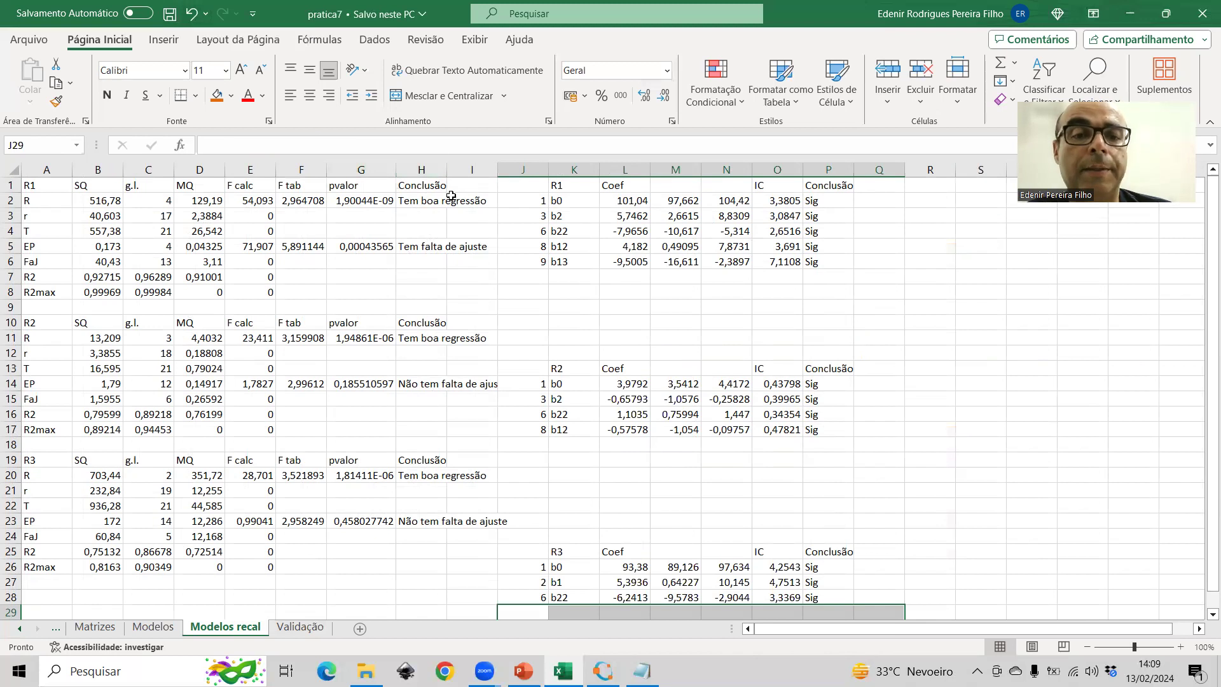
# - Switch to Octave, open the Coef1 variable in the variable editor and close Mod_par1, Mod_par2 and Mod_par3
pyautogui.click(609, 655)
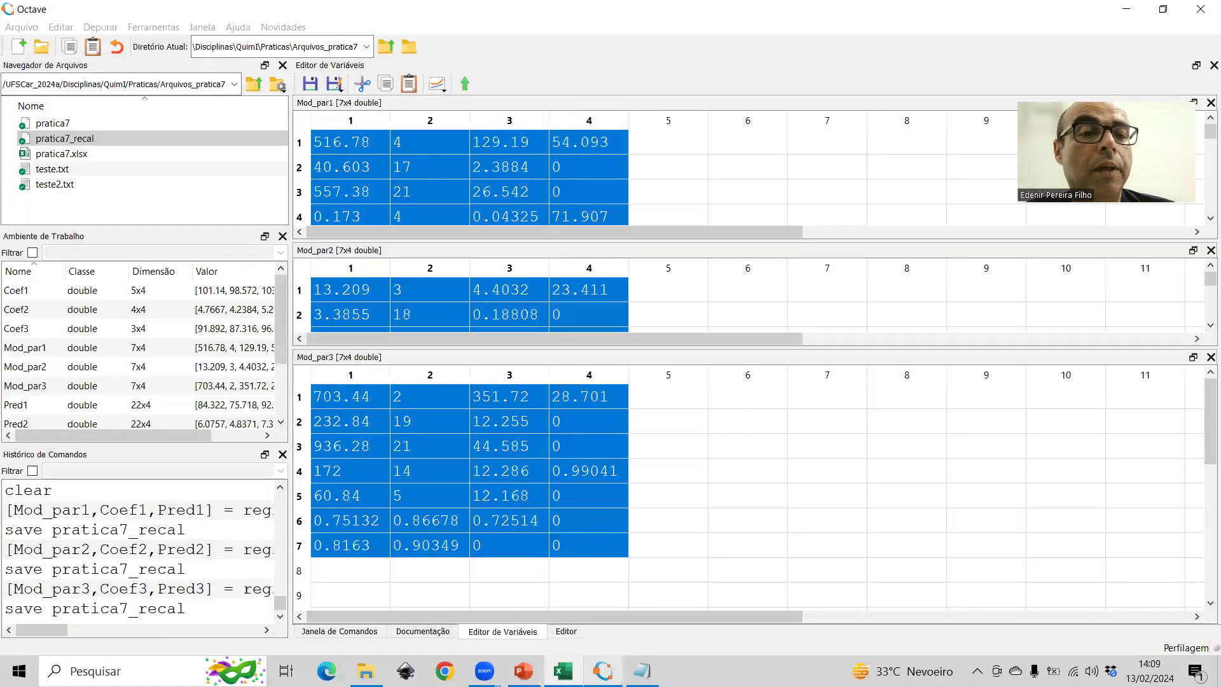
pyautogui.click(339, 632)
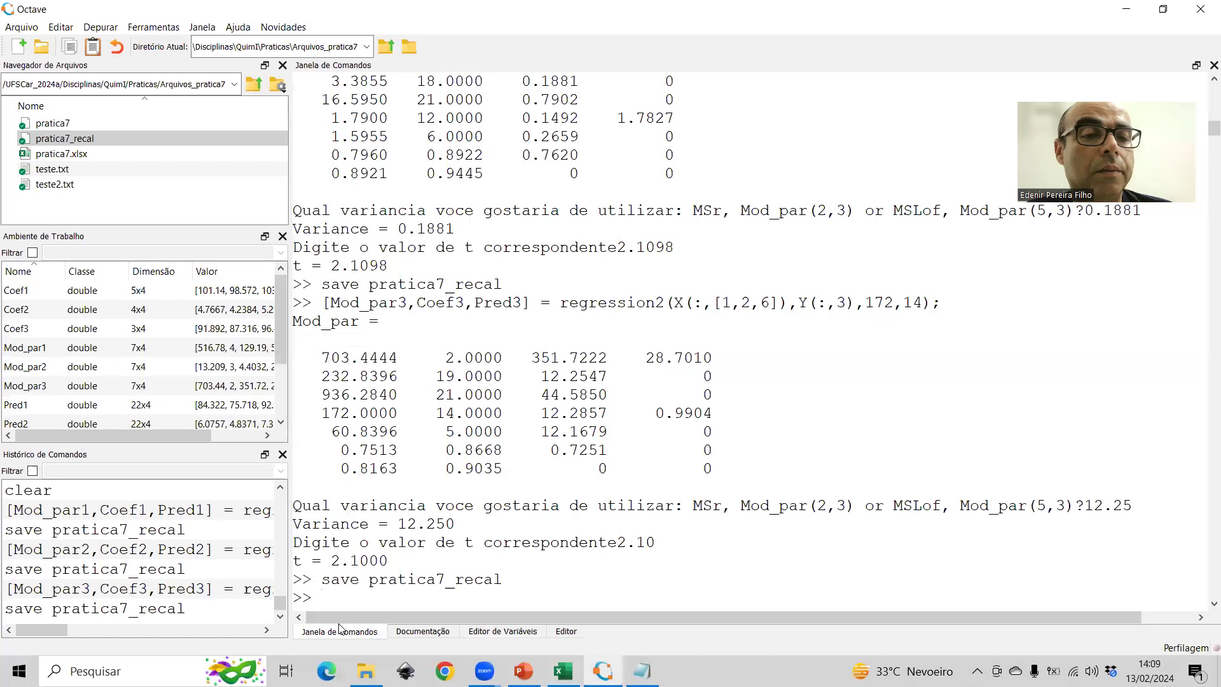
pyautogui.doubleClick(43, 293)
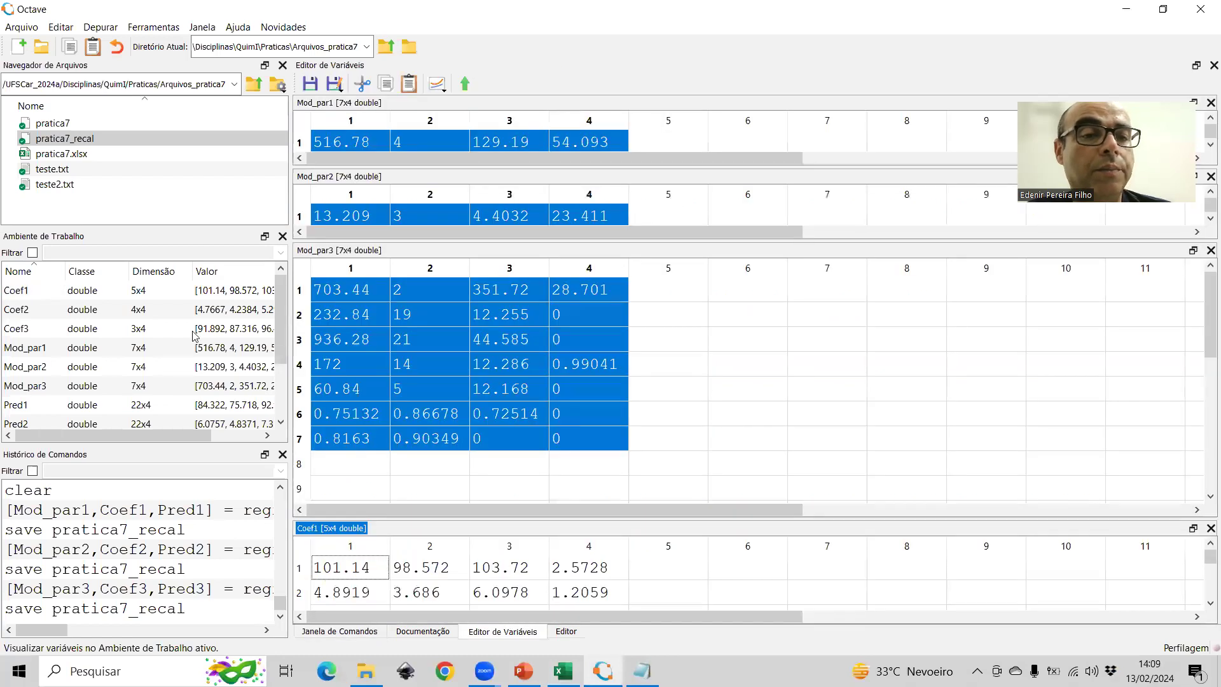
pyautogui.click(1211, 250)
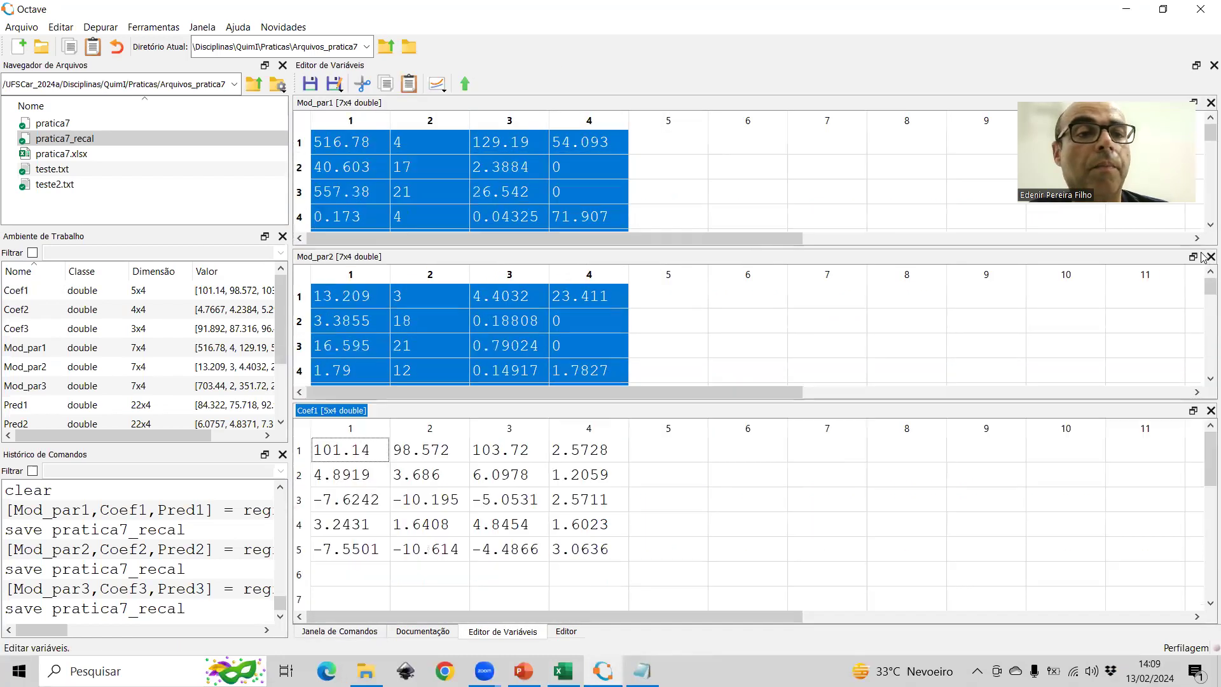
pyautogui.click(1210, 103)
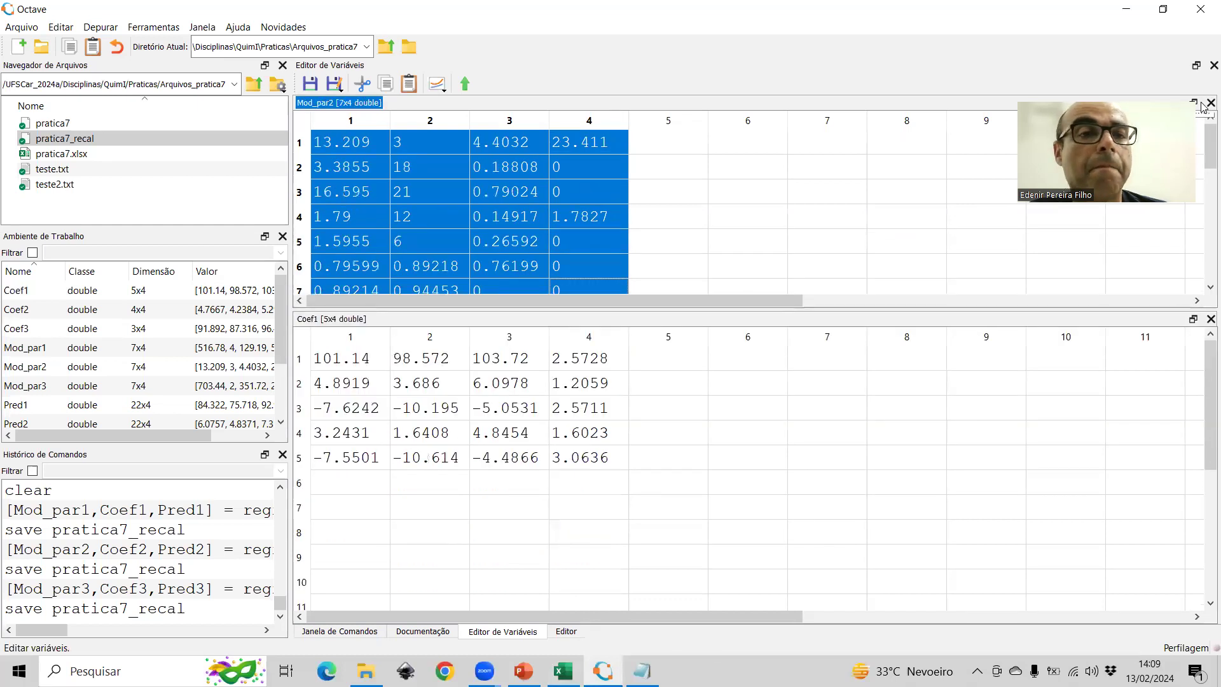
pyautogui.click(1206, 105)
# - Copy all five rows and four columns of the Coef1 variable
pyautogui.click(311, 146)
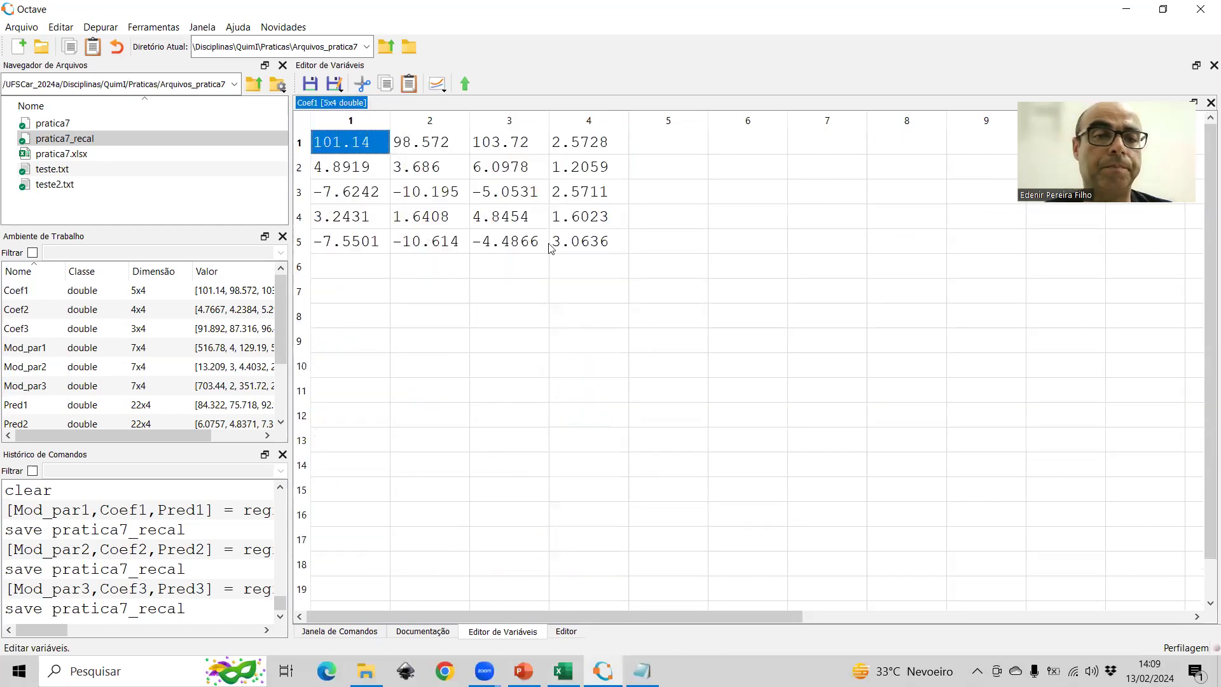
pyautogui.keyDown('shift'); pyautogui.click(565, 251); pyautogui.keyUp('shift')
pyautogui.hotkey('ctrl', 'c')
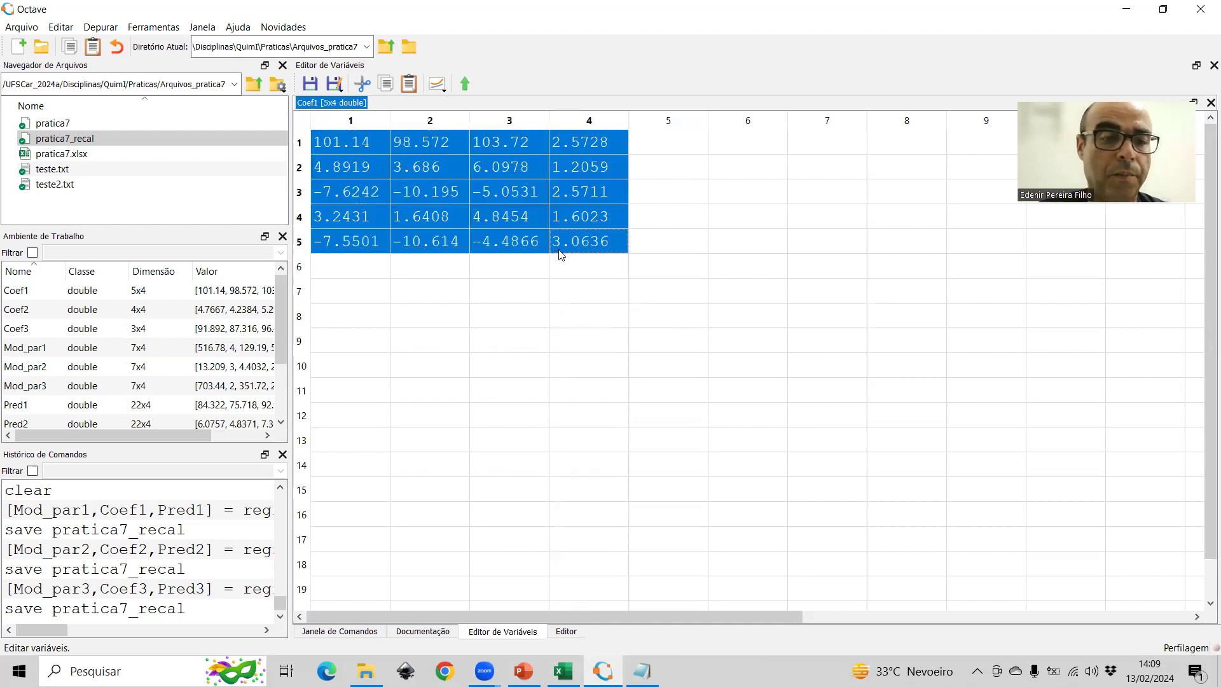
# - Switch to Notepad and replace its entire contents with the copied Coef1 values
pyautogui.click(643, 671)
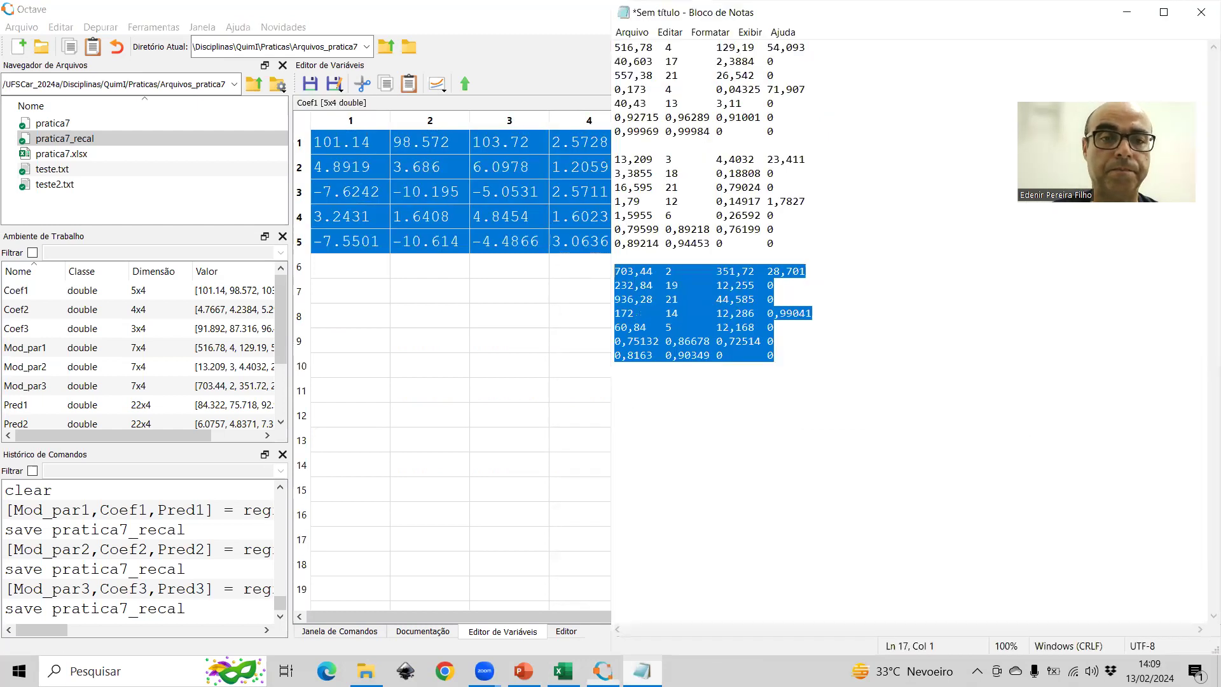
pyautogui.hotkey('ctrl', 'a')
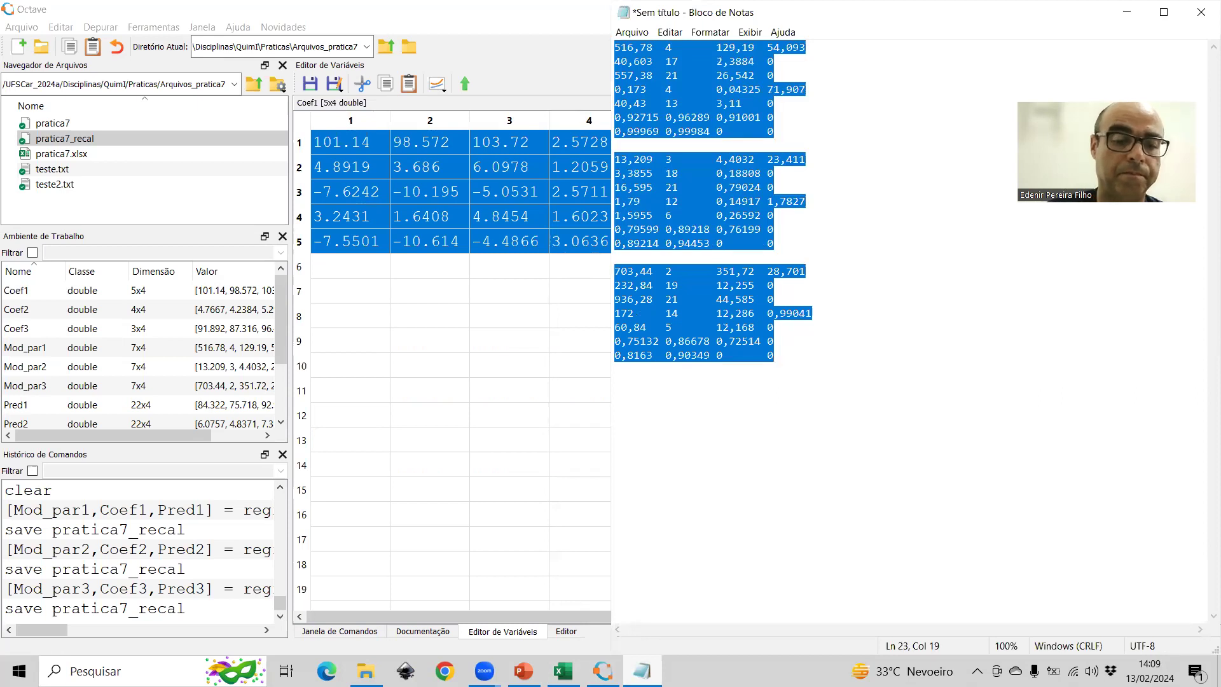
pyautogui.hotkey('ctrl', 'v')
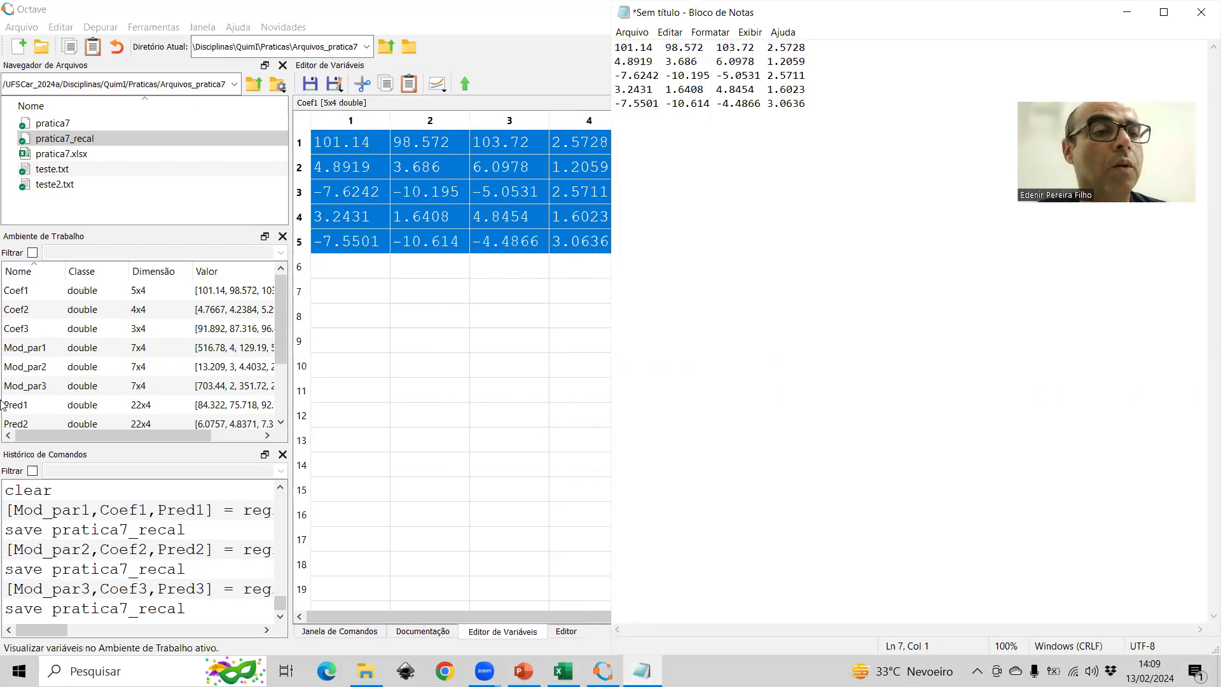
# - Open Coef2 in Octave's variable editor, copy its four rows and four columns, and paste them below the Coef1 block in Notepad
pyautogui.doubleClick(45, 310)
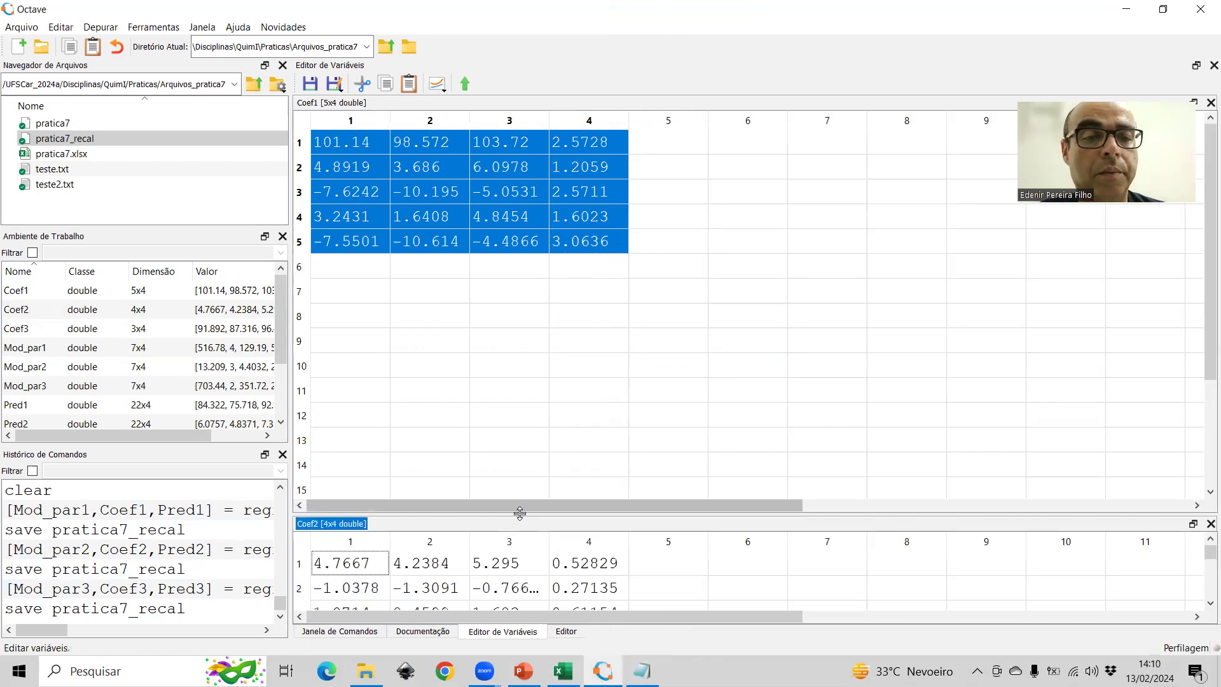
pyautogui.moveTo(512, 515); pyautogui.dragTo(455, 288)
pyautogui.click(358, 347)
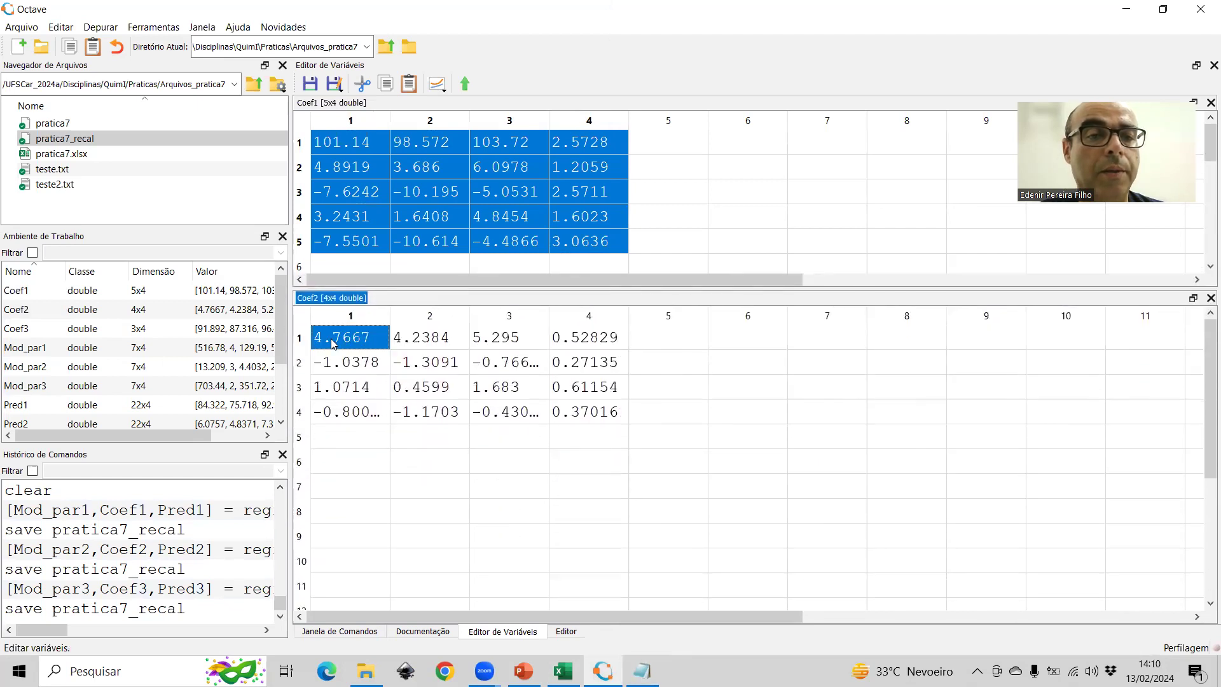
pyautogui.keyDown('shift'); pyautogui.click(604, 412); pyautogui.keyUp('shift')
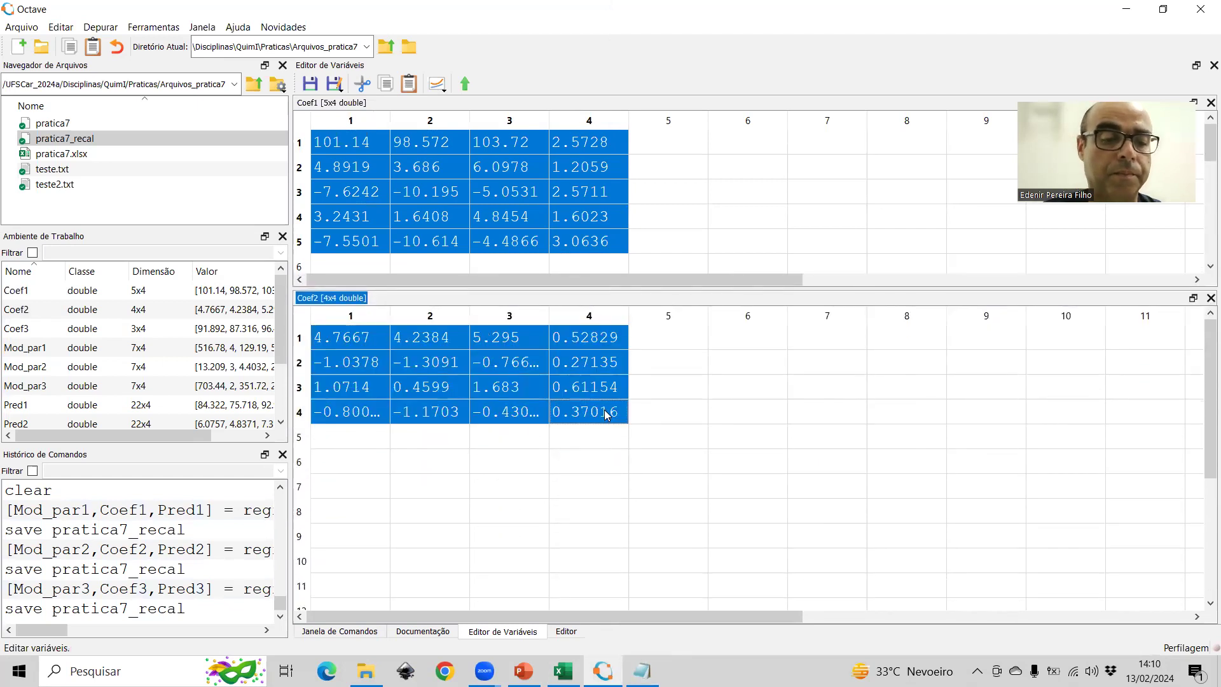
pyautogui.click(642, 671)
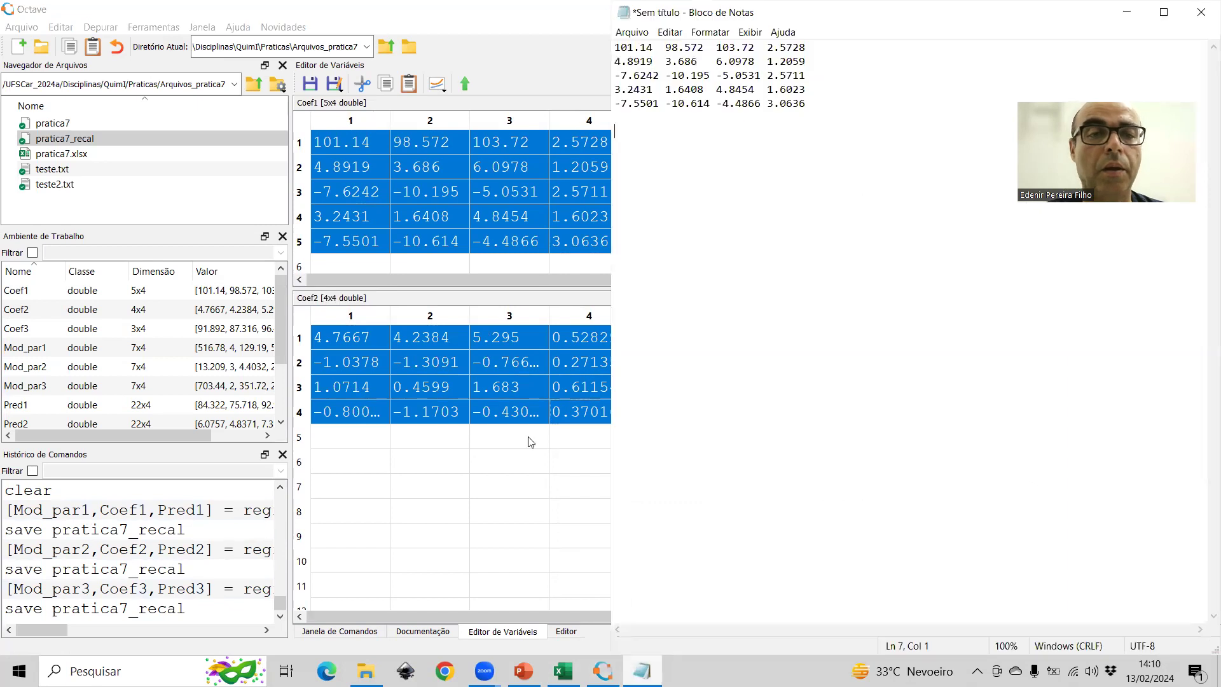
pyautogui.write('4.7667\t4.2384\t5.295\t0.52829 -1.0378\t-1.3091\t-0.76644\t0.27135 1.0714\t0.4599\t1.683\t0.61154 -0.80018\t-1.1703\t-0.43002\t0.37016')
pyautogui.press('Return')
# - Open Coef3 in Octave's variable editor, copy its three rows and four columns, and paste them below the Coef2 block in Notepad
pyautogui.doubleClick(46, 329)
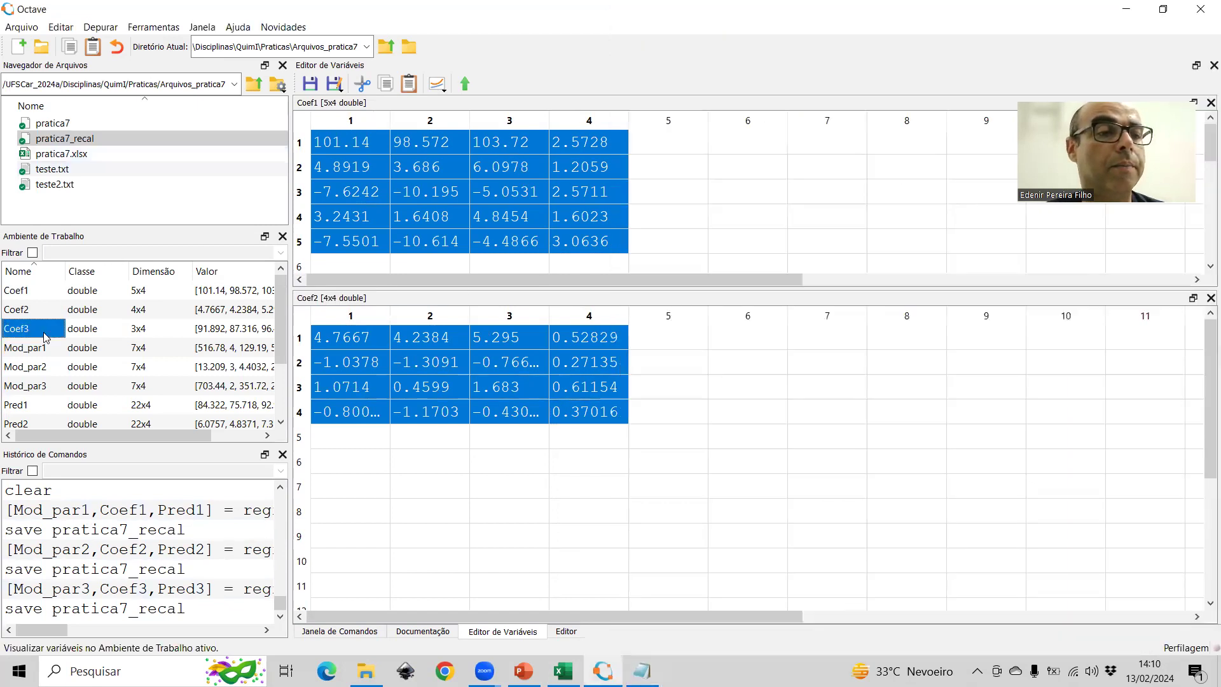
pyautogui.moveTo(431, 515); pyautogui.dragTo(426, 373)
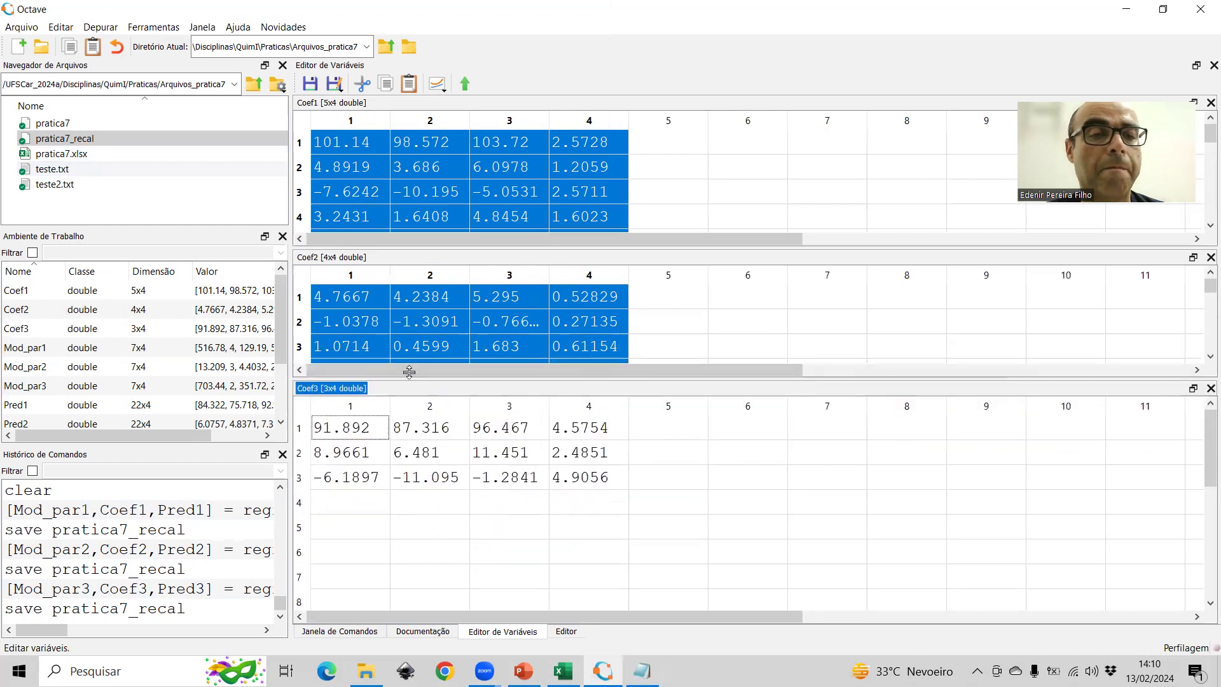
pyautogui.click(357, 420)
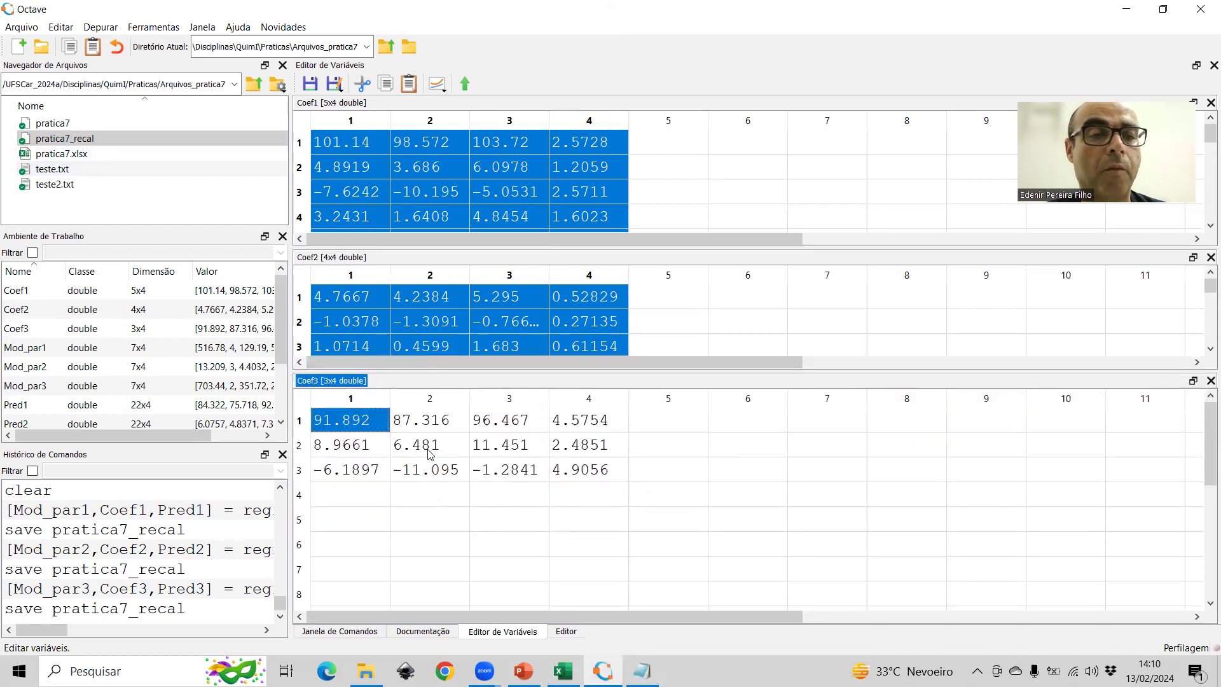
pyautogui.keyDown('shift'); pyautogui.click(571, 479); pyautogui.keyUp('shift')
pyautogui.hotkey('ctrl', 'c')
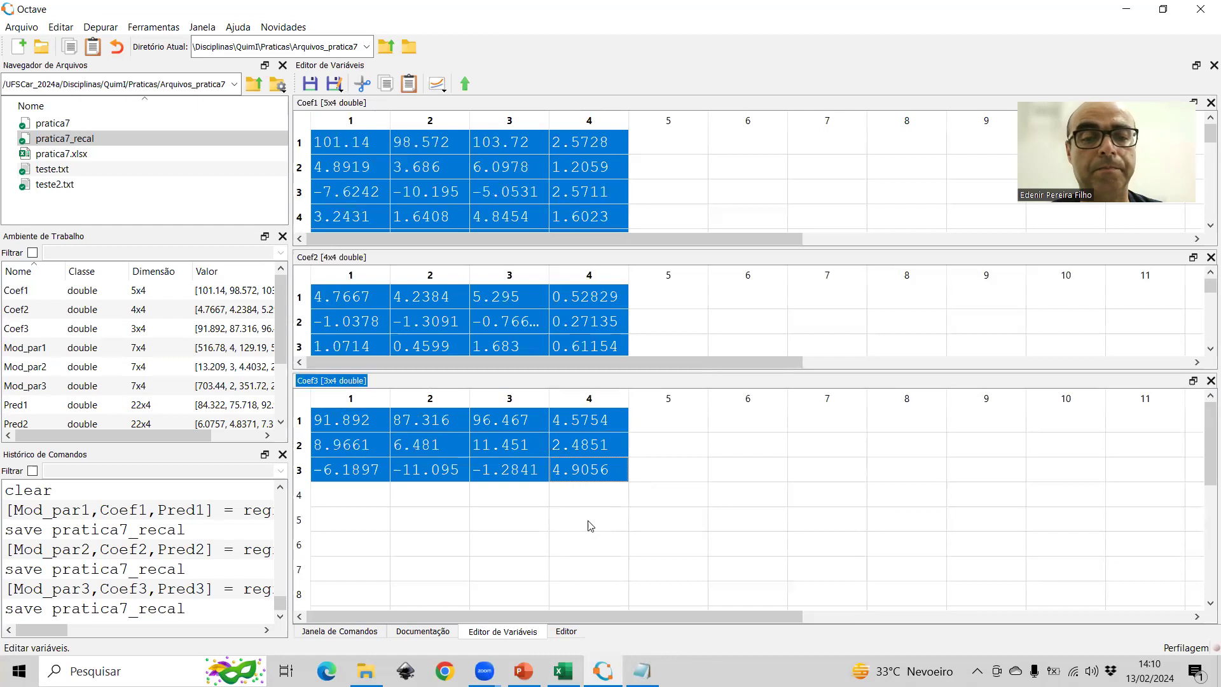
pyautogui.hotkey('alt', 'Tab')
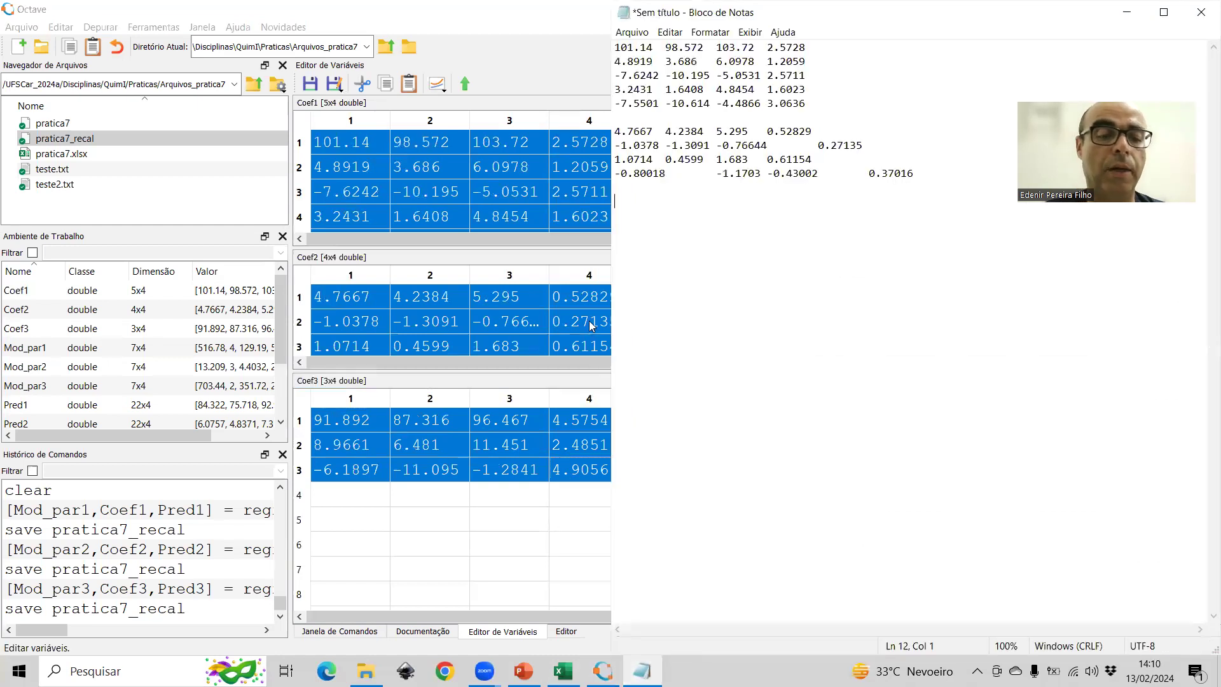
pyautogui.hotkey('ctrl', 'v')
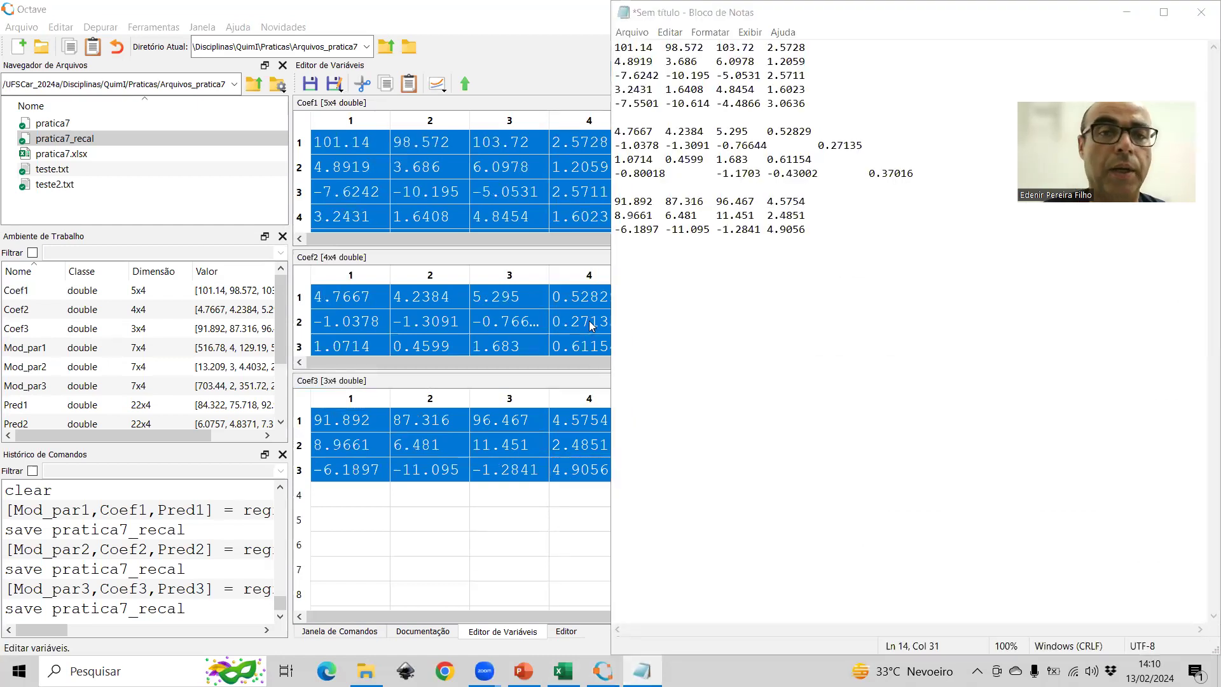
# - Replace every decimal point with a comma throughout the Notepad text
pyautogui.hotkey('ctrl', 'h')
pyautogui.write('.')
pyautogui.click(941, 180)
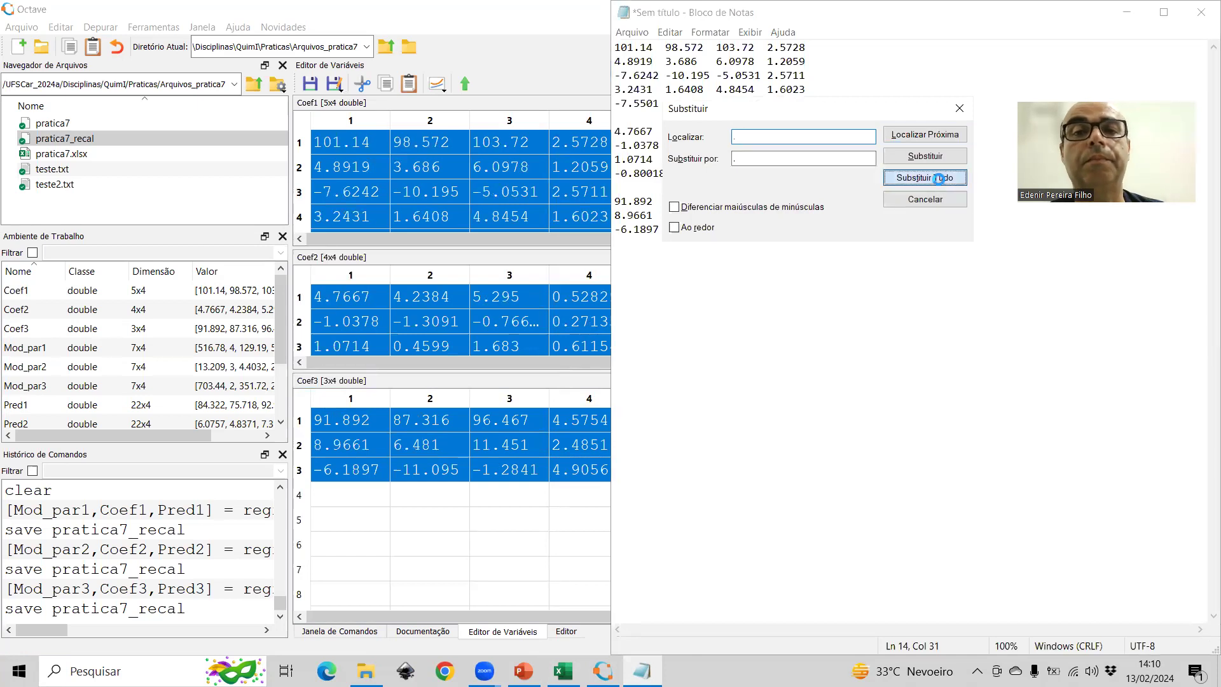
pyautogui.click(940, 200)
# - Copy the five Coef1 rows from Notepad into the R1 coefficient table in Excel, starting at cell L2
pyautogui.moveTo(813, 111); pyautogui.dragTo(616, 45)
pyautogui.hotkey('ctrl', 'c')
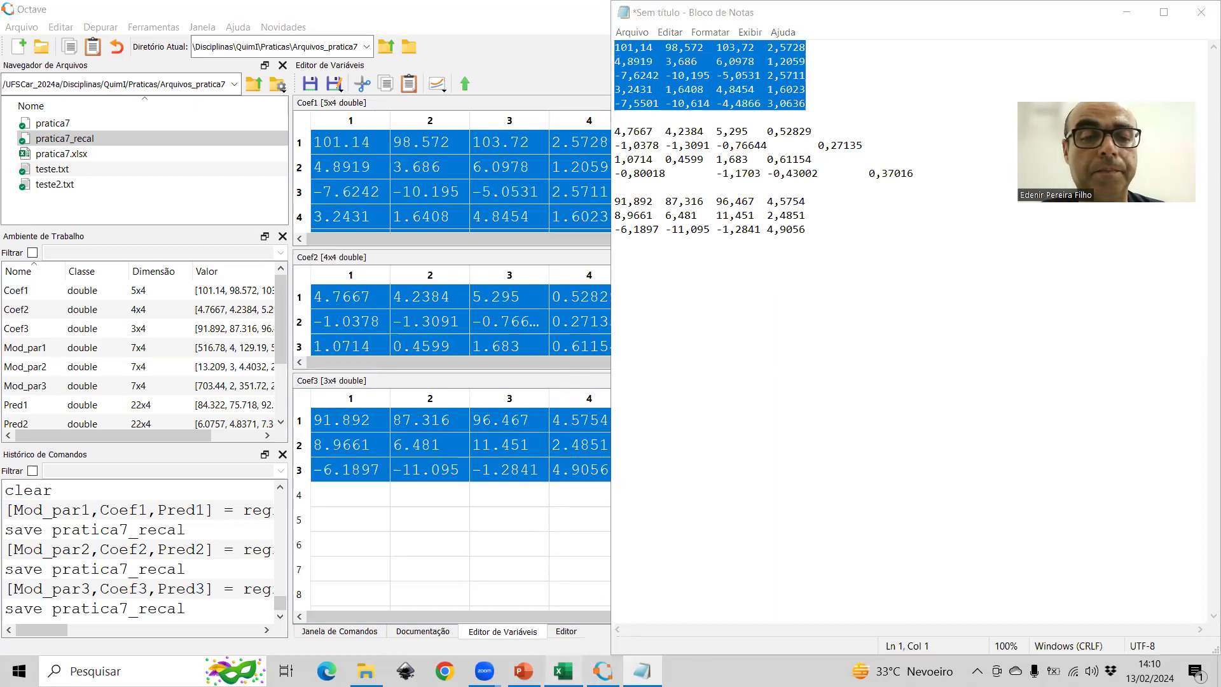
pyautogui.hotkey('alt', 'Tab')
pyautogui.click(605, 201)
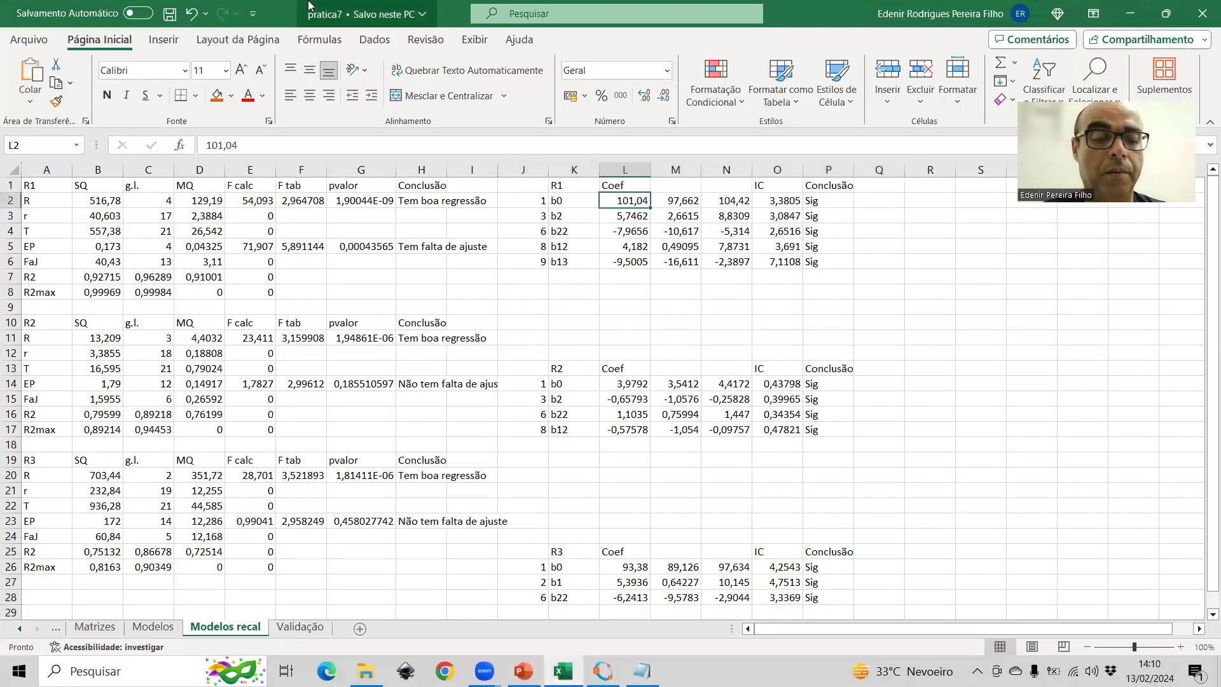
pyautogui.hotkey('ctrl', 'v')
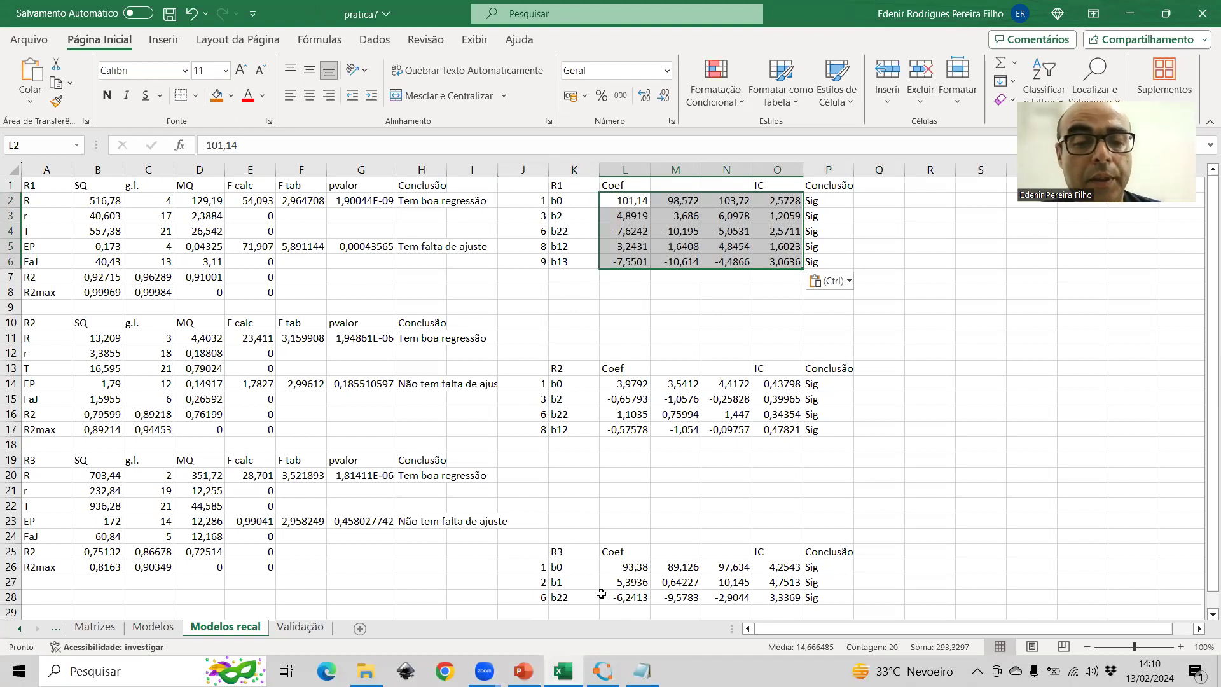
# - Copy the four Coef2 rows from Notepad into the R2 coefficient table in Excel, starting at cell L14
pyautogui.click(642, 671)
pyautogui.moveTo(919, 173); pyautogui.dragTo(597, 135)
pyautogui.hotkey('ctrl', 'c')
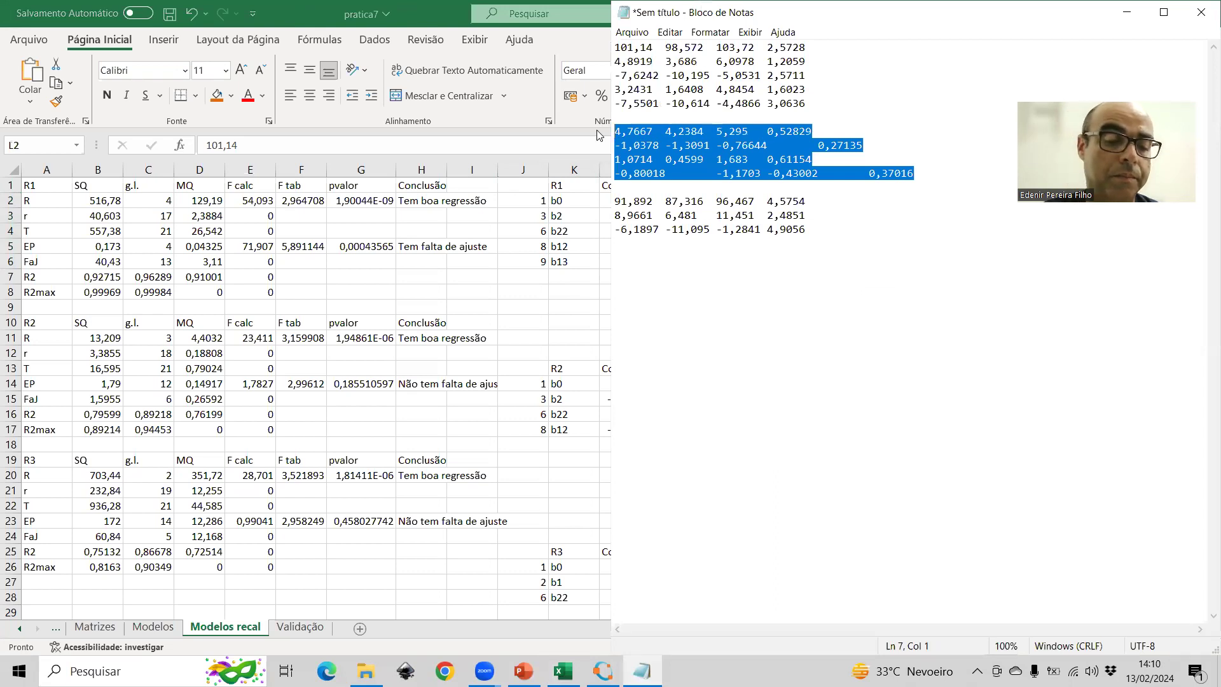
pyautogui.click(563, 671)
pyautogui.click(616, 388)
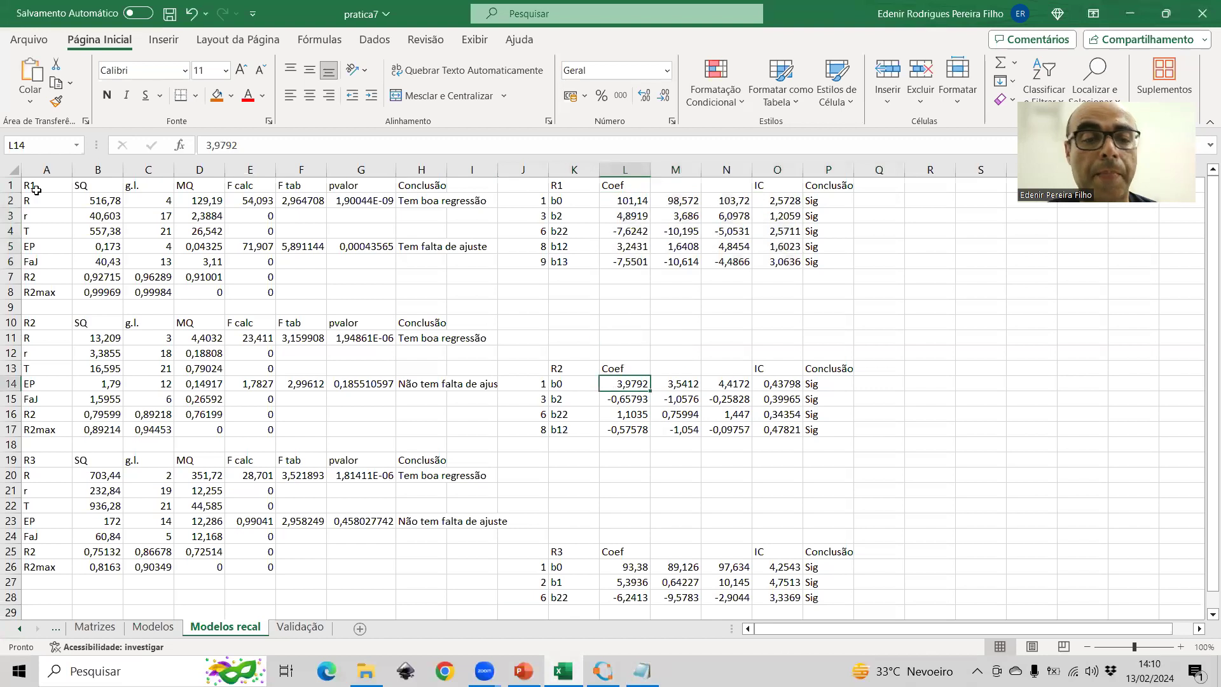
pyautogui.hotkey('ctrl', 'v')
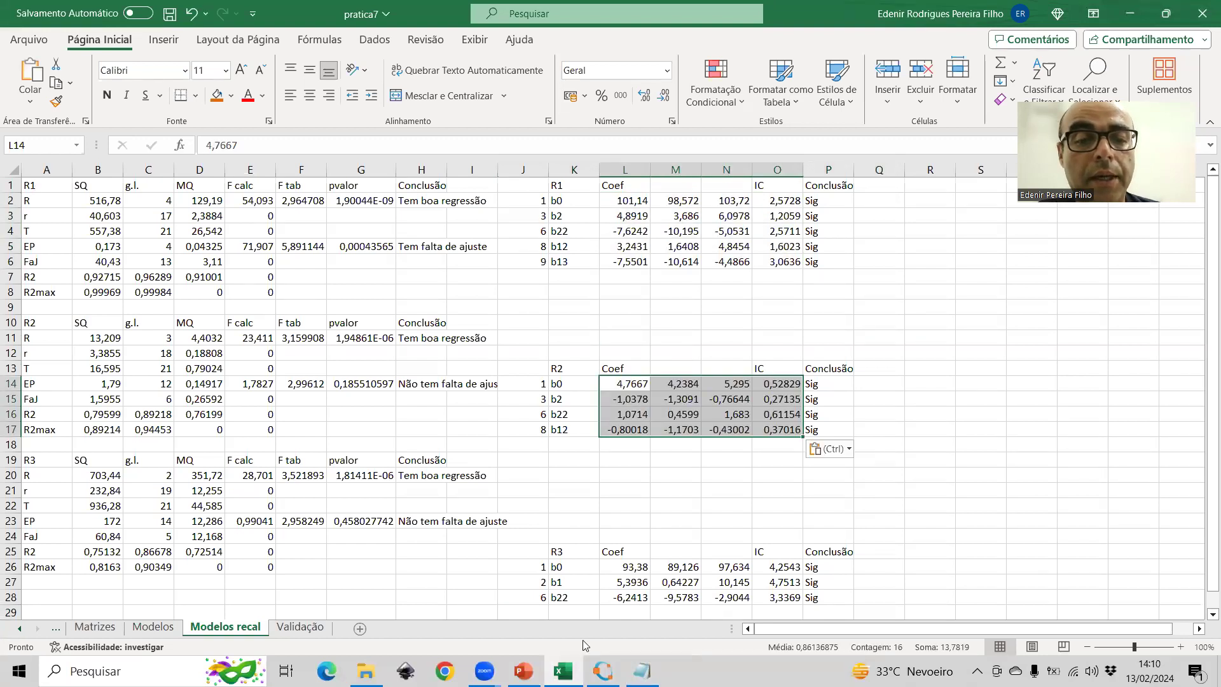
# - Try to transfer the Coef3 block, including the blank line above it, from Notepad to cell L26 in Excel, and undo the paste
pyautogui.click(642, 671)
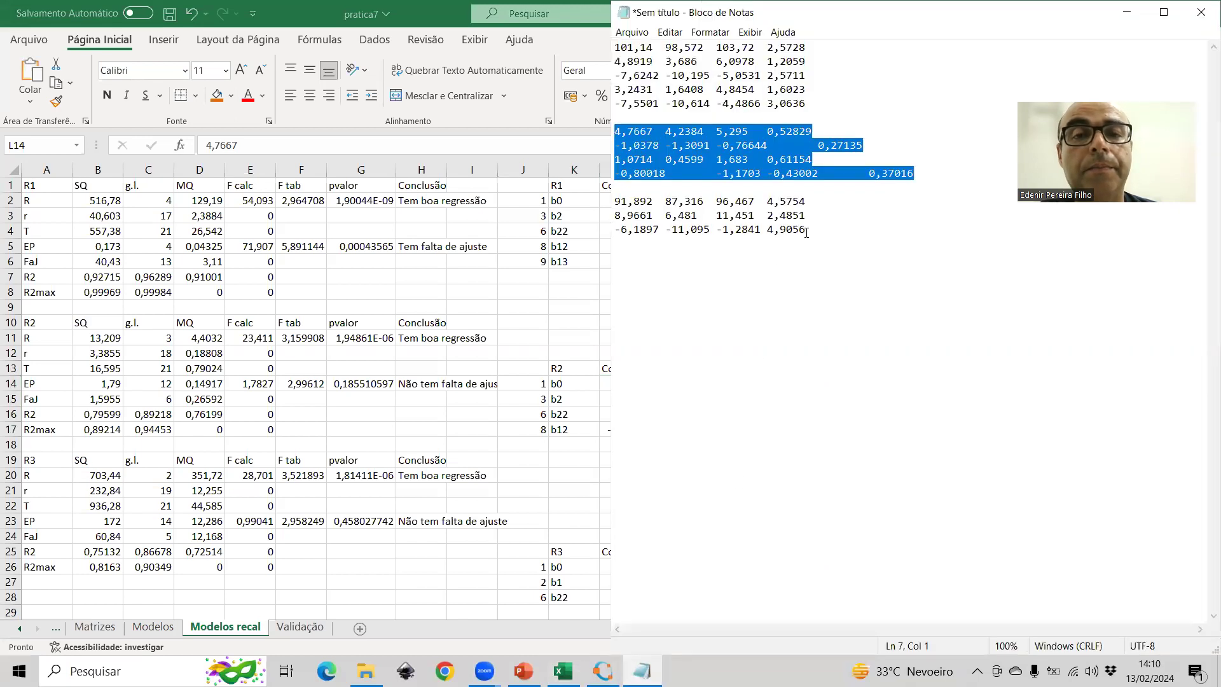
pyautogui.moveTo(806, 232); pyautogui.dragTo(583, 194)
pyautogui.hotkey('ctrl', 'c')
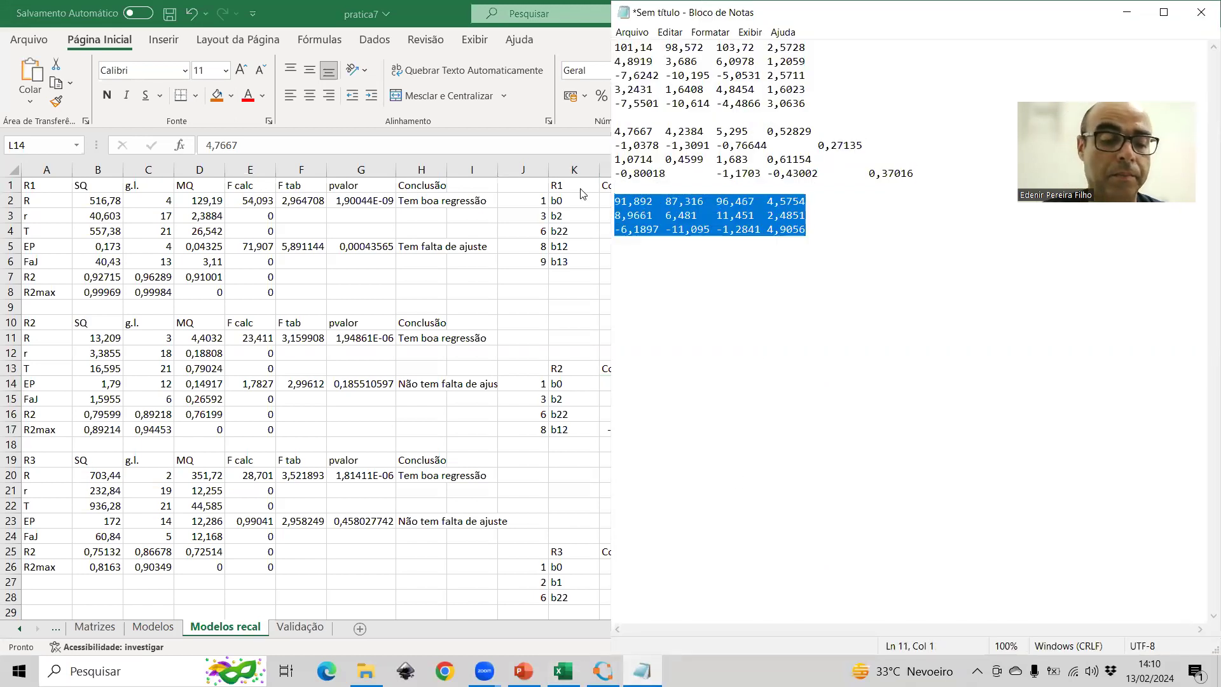
pyautogui.hotkey('alt', 'Tab')
pyautogui.click(637, 566)
pyautogui.hotkey('ctrl', 'v')
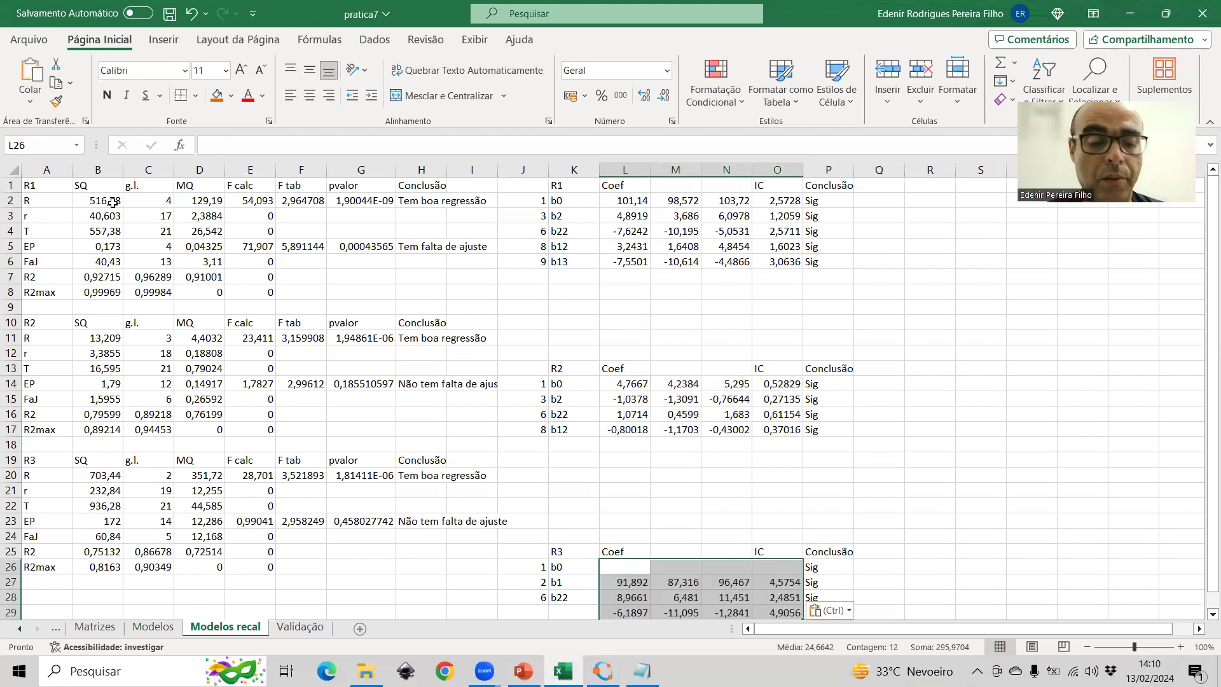
pyautogui.hotkey('ctrl', 'z')
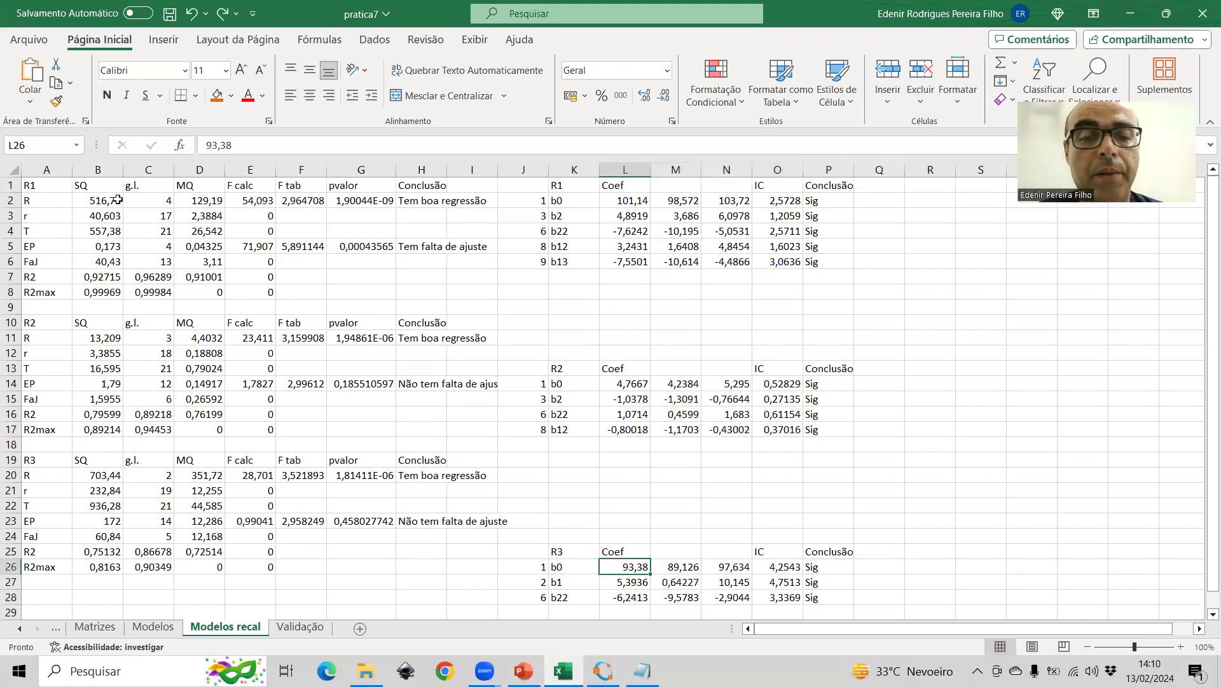
# - Copy only the three Coef3 rows from Notepad into the R3 coefficient table in Excel, starting at cell L26, and save the workbook
pyautogui.hotkey('alt', 'Tab')
pyautogui.click(815, 217)
pyautogui.moveTo(815, 234); pyautogui.dragTo(614, 201)
pyautogui.hotkey('ctrl', 'c')
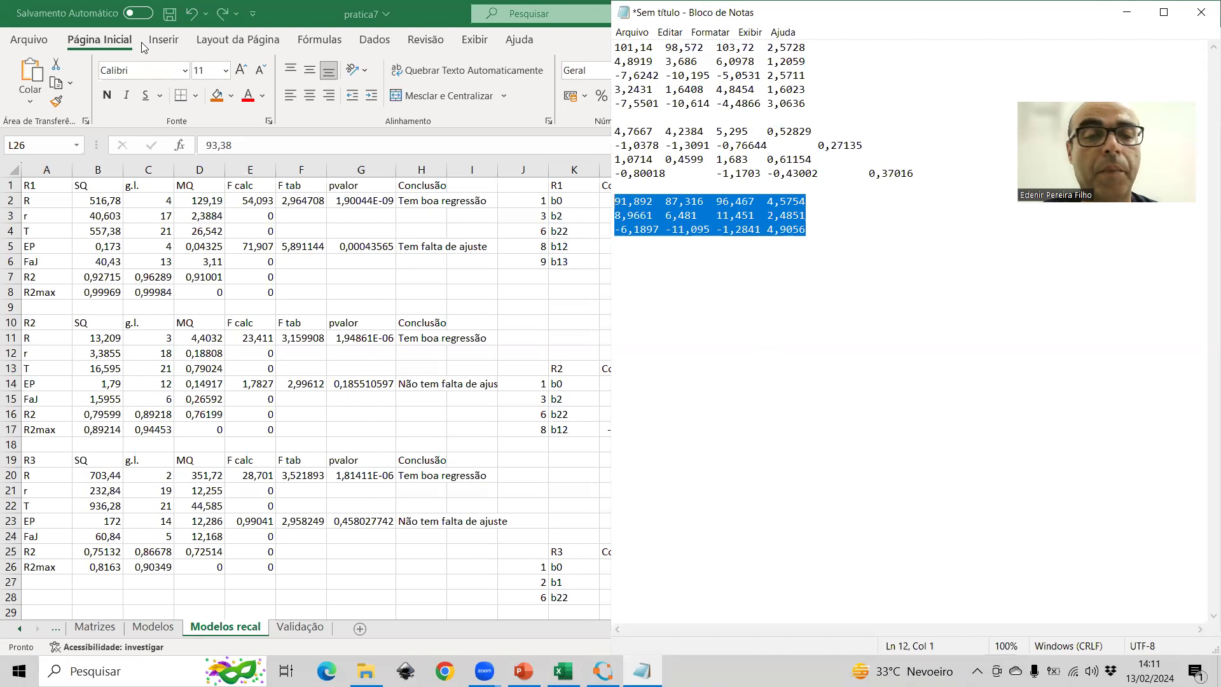
pyautogui.hotkey('alt', 'Tab')
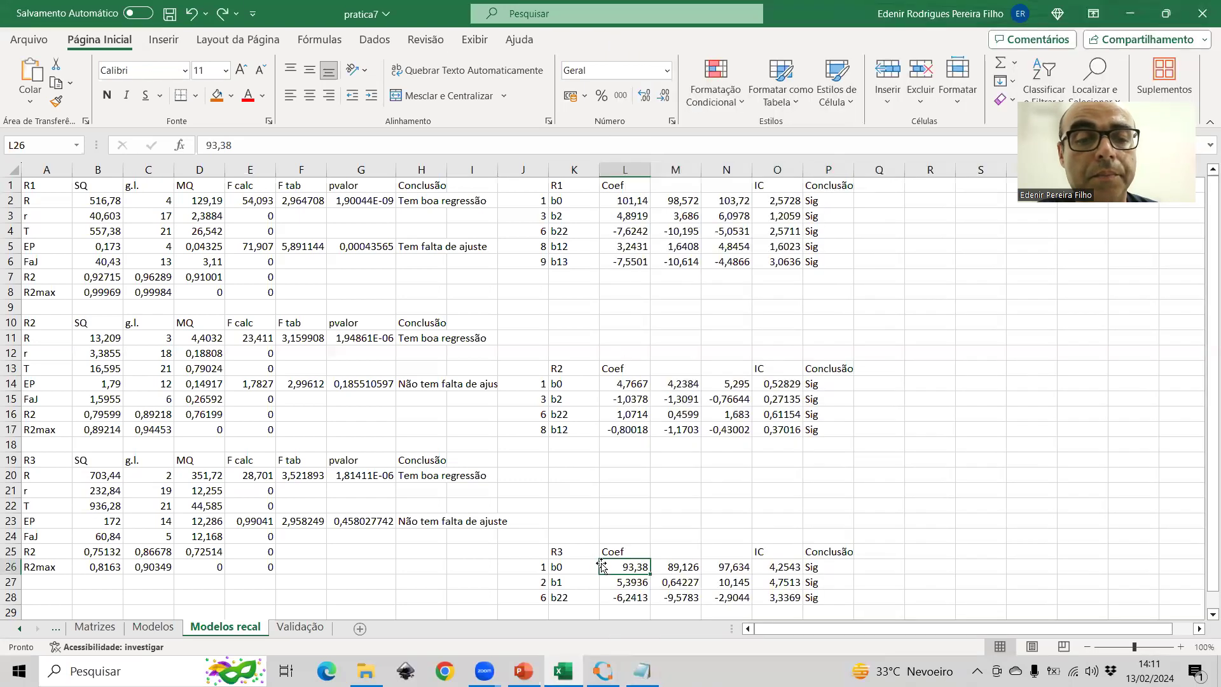
pyautogui.hotkey('ctrl', 'v')
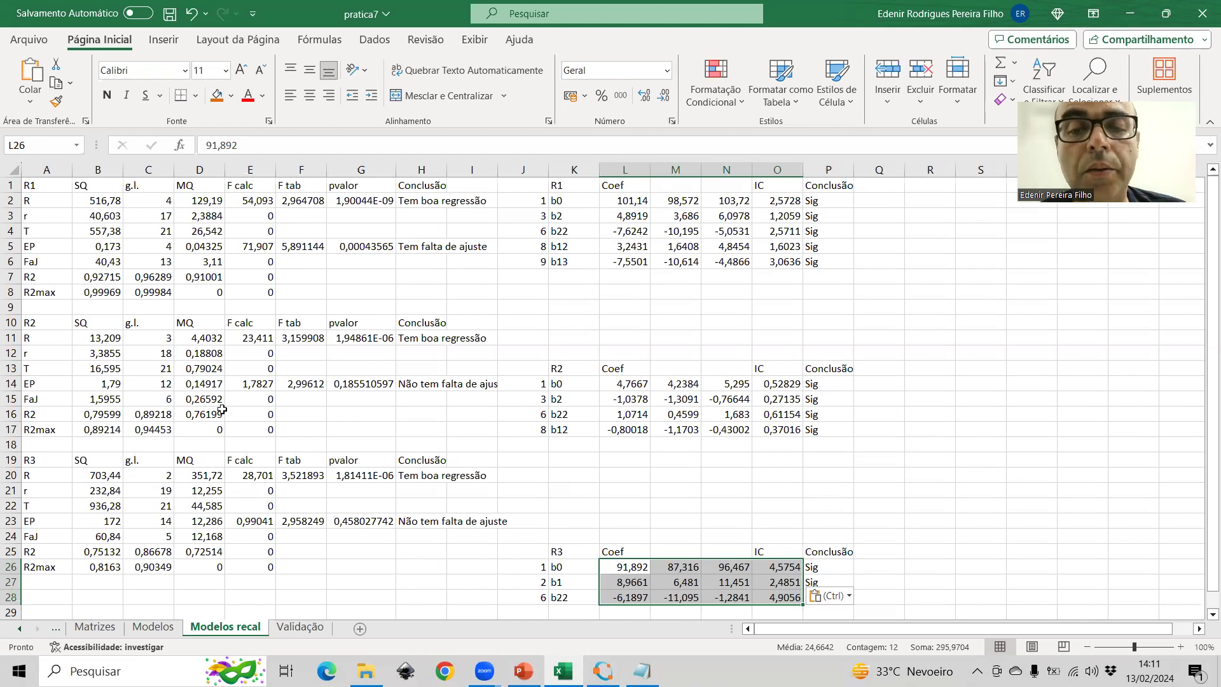
pyautogui.scroll(-1, 222, 409)
pyautogui.click(163, 17)
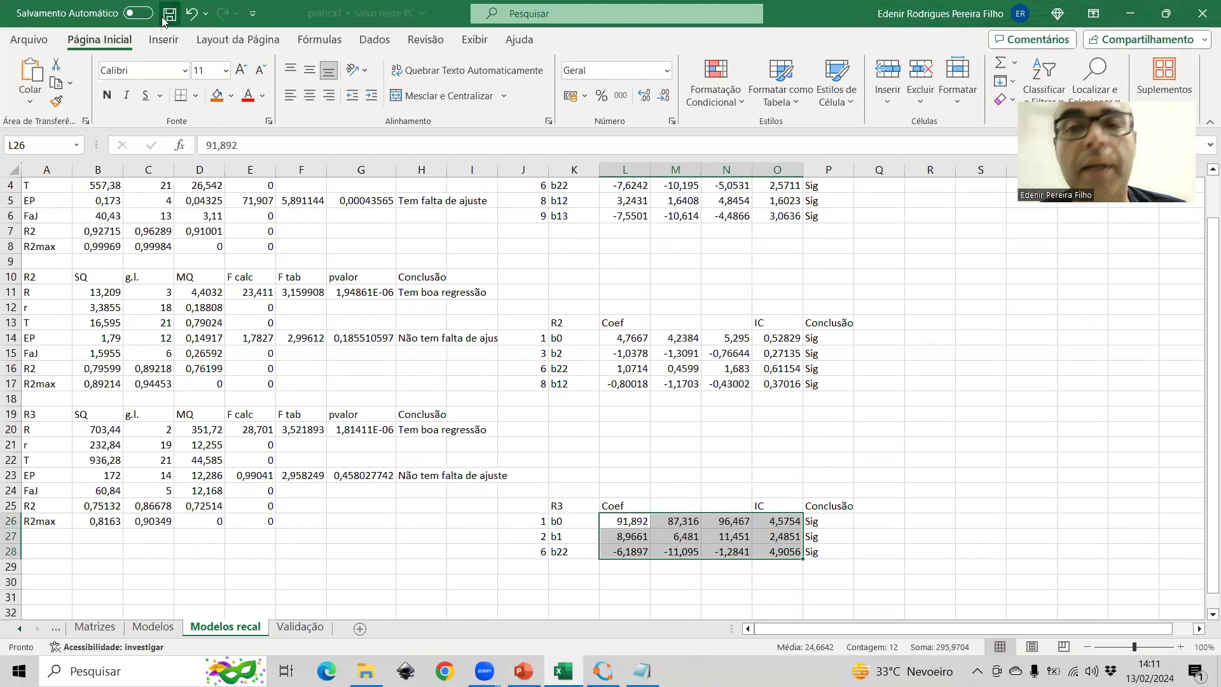
pyautogui.scroll(1, 309, 368)
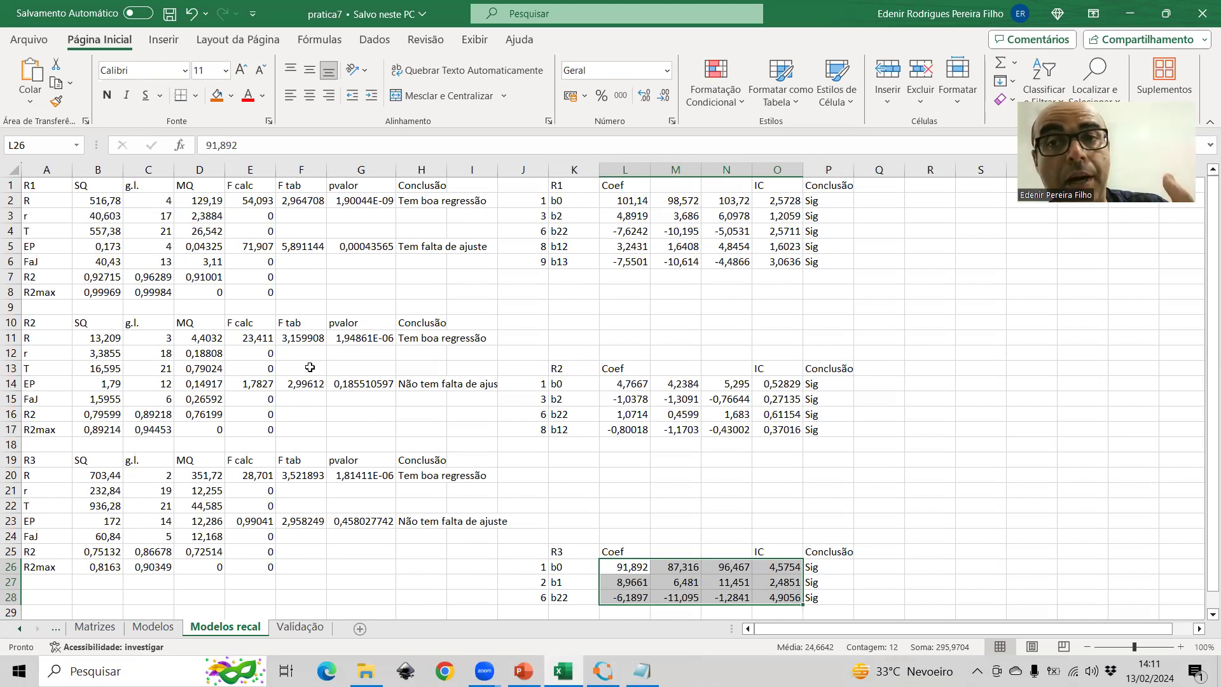
pyautogui.click(1203, 168)
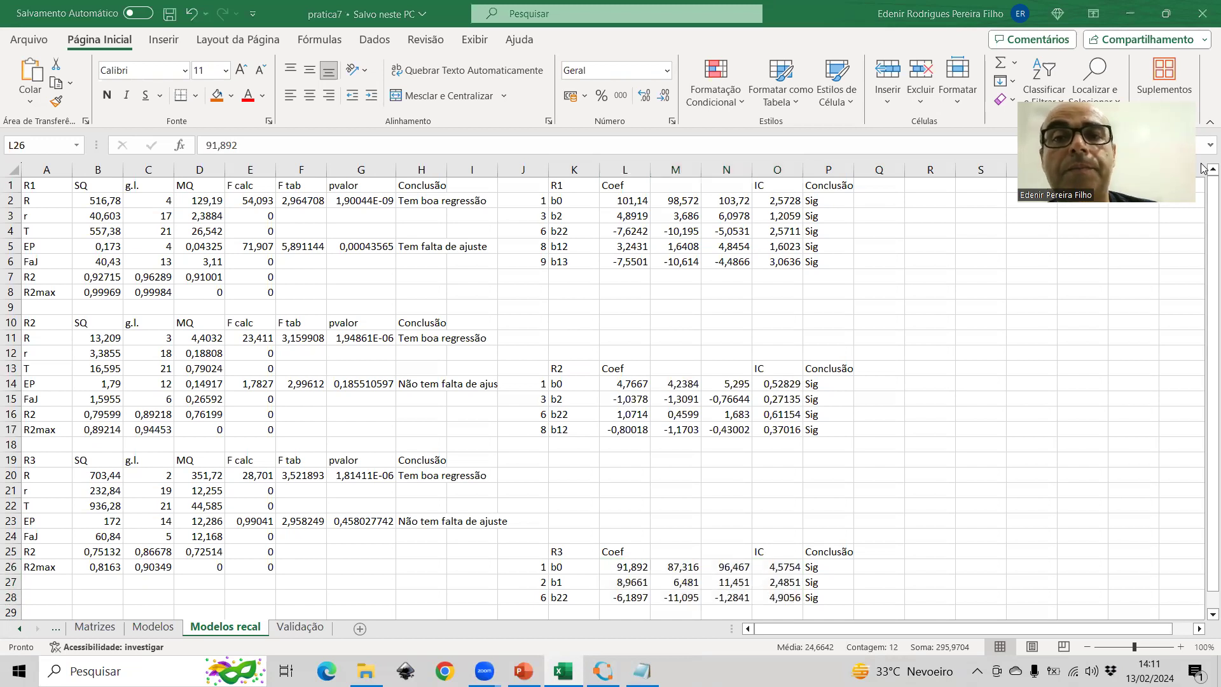